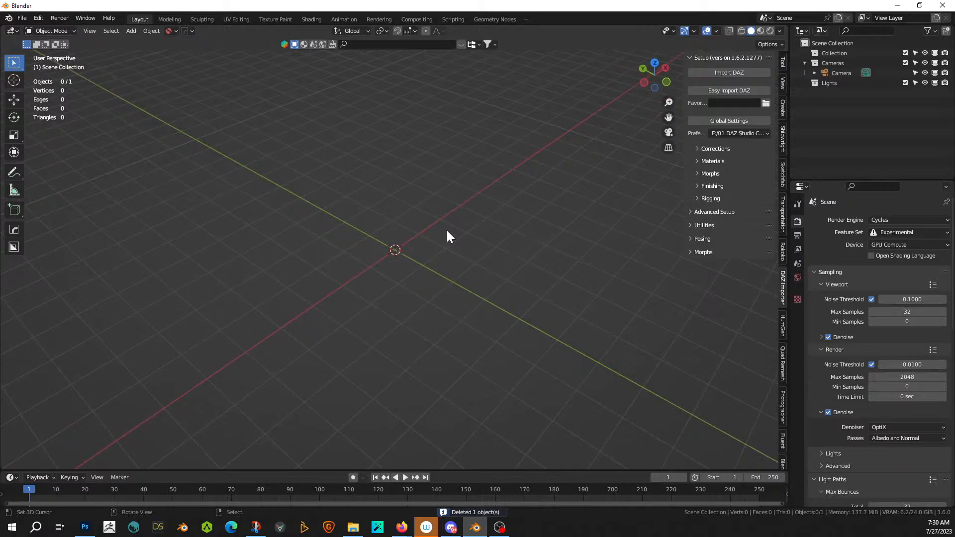
- Add a Random Starship mesh to the scene using the "wings sharp" operator preset
mouse_move(448, 232)
middle_down()
mouse_move(469, 222)
mouse_move(376, 209)
mouse_move(425, 217)
mouse_move(433, 226)
mouse_move(413, 217)
mouse_move(436, 232)
middle_up()
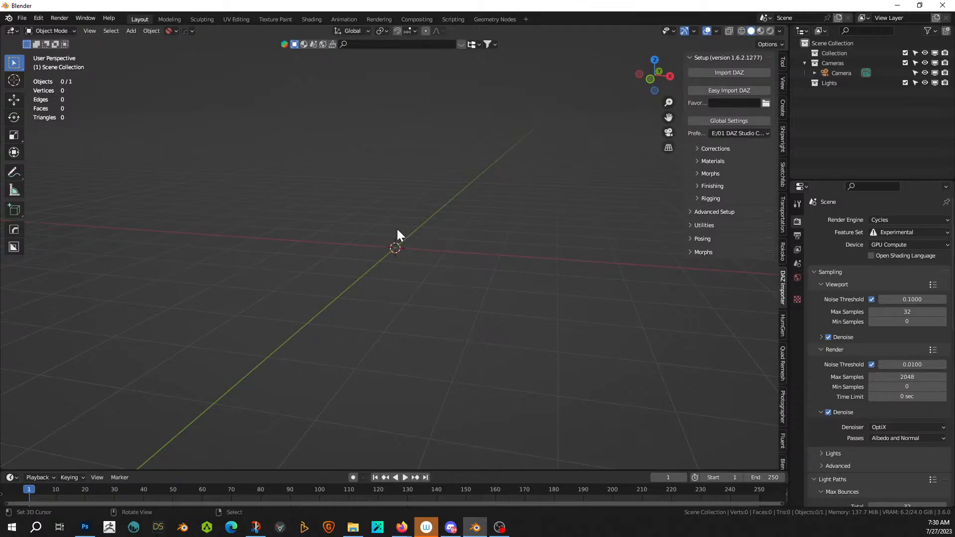
middle_drag(347, 251, 446, 281)
key(shift+a)
mouse_move(426, 256)
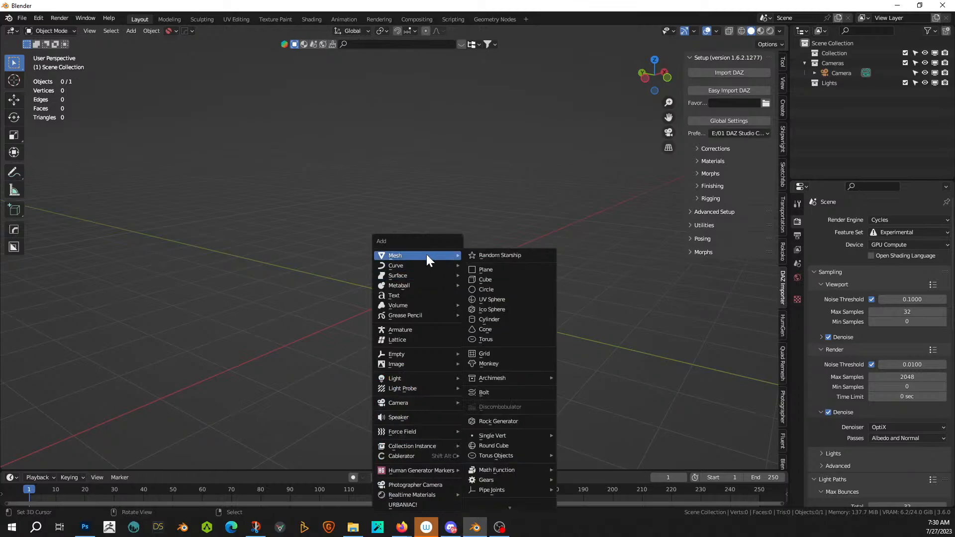
click(485, 255)
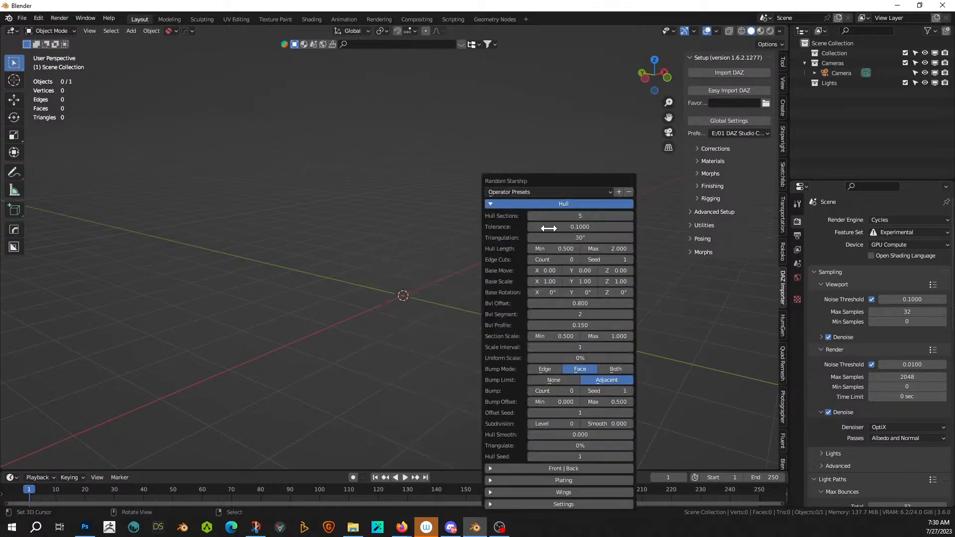
drag(572, 178, 185, 69)
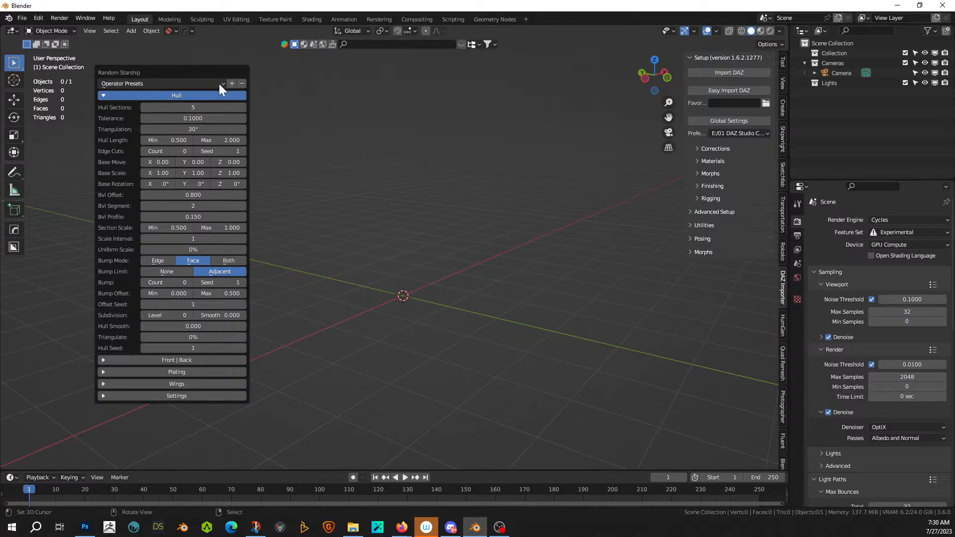
click(221, 85)
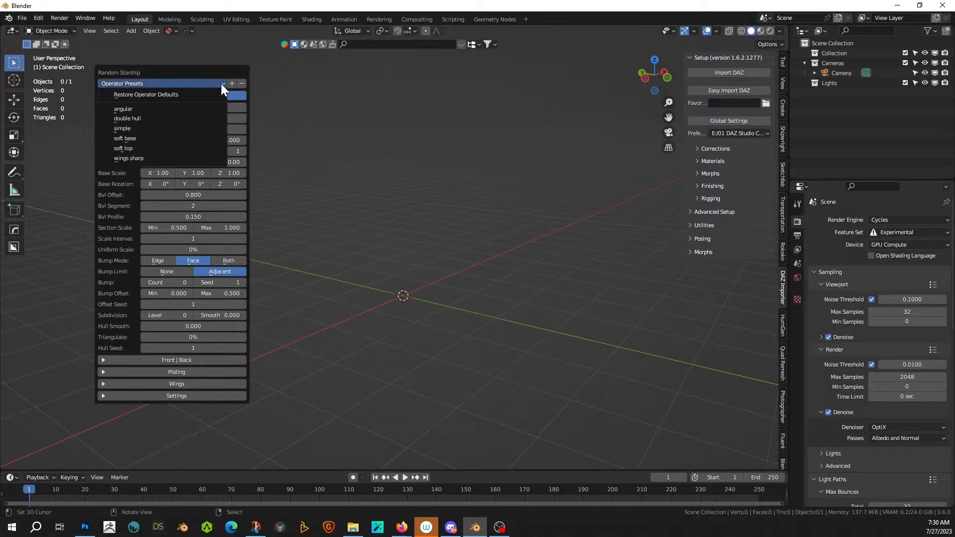
click(174, 158)
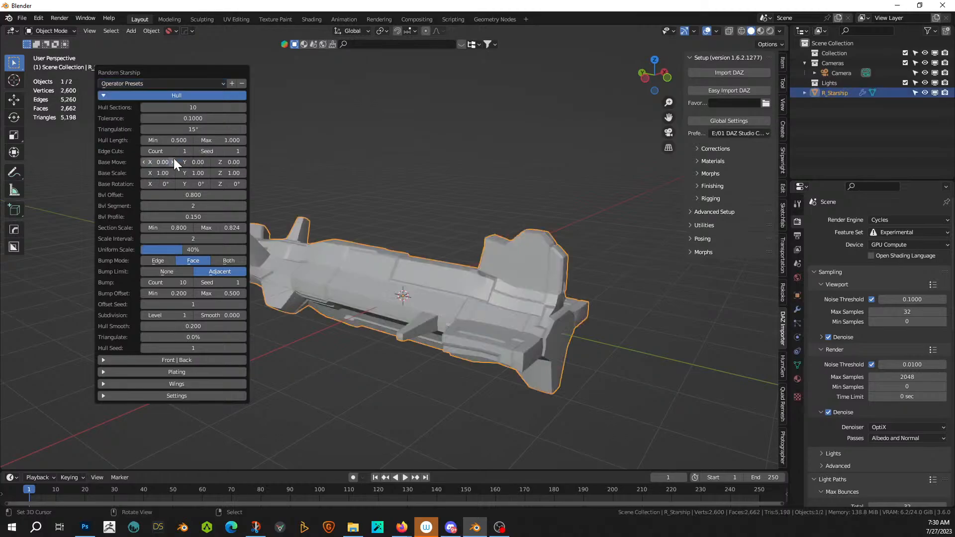
- Set the starship's front to Negative Y in its Front | Back settings and inspect the ship from several sides
middle_drag(520, 297, 318, 353)
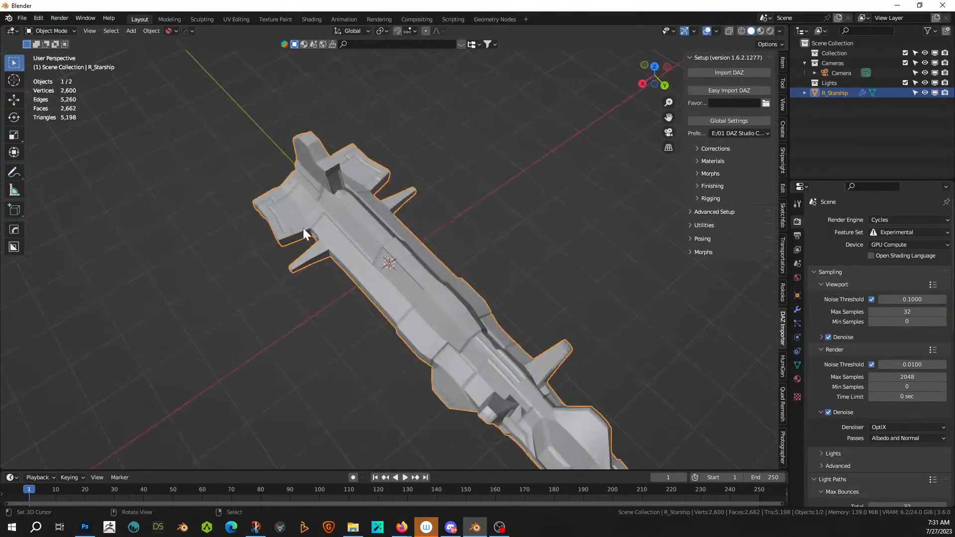
key(F9)
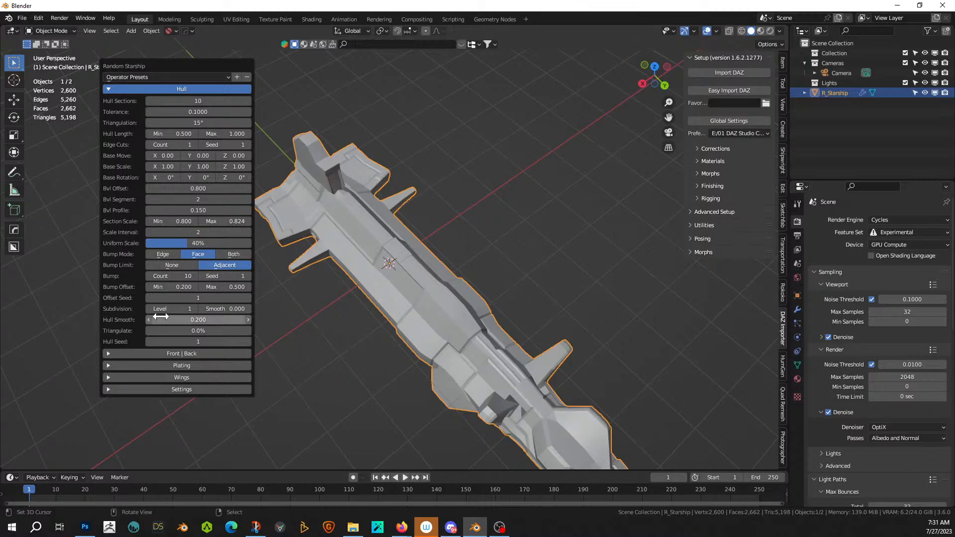
click(107, 354)
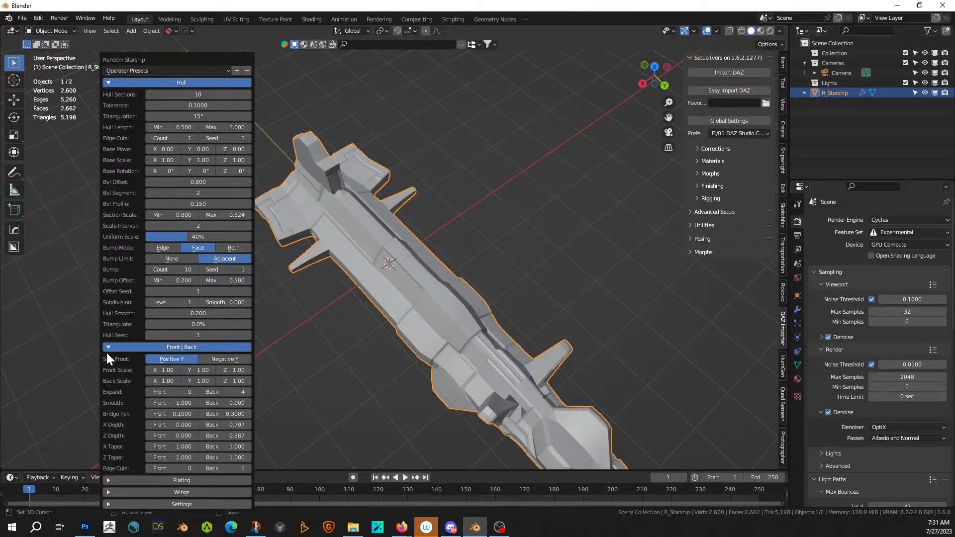
click(216, 360)
middle_drag(361, 280, 518, 211)
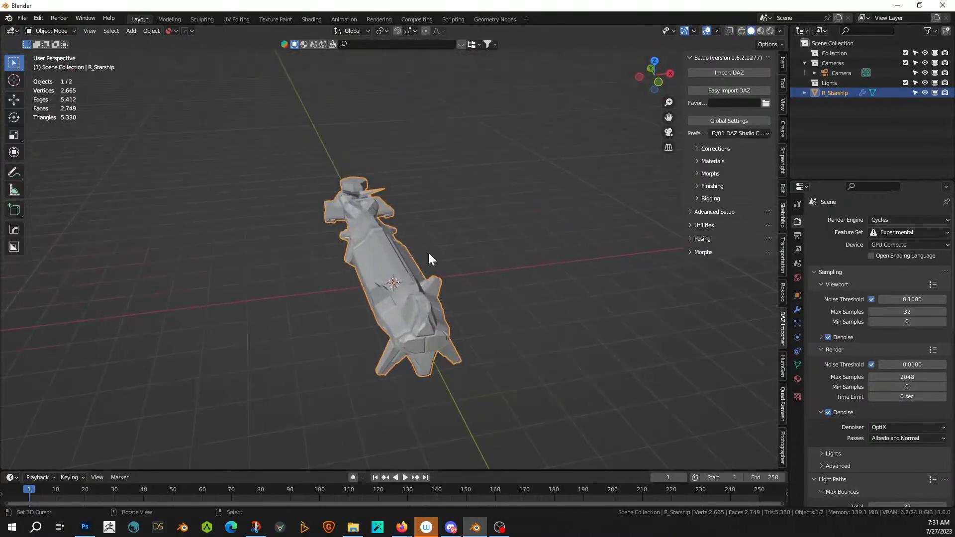
middle_drag(429, 258, 343, 327)
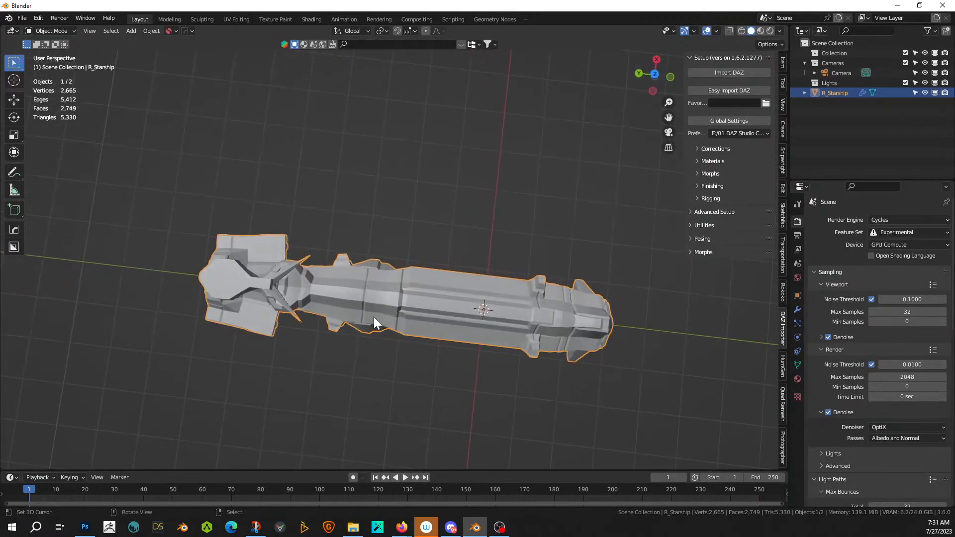
middle_drag(416, 241, 349, 189)
- Start saving the project under a new name and create the folder "230727-1 Livestream Hoverbarge" in 000 2023 Paintings
click(22, 20)
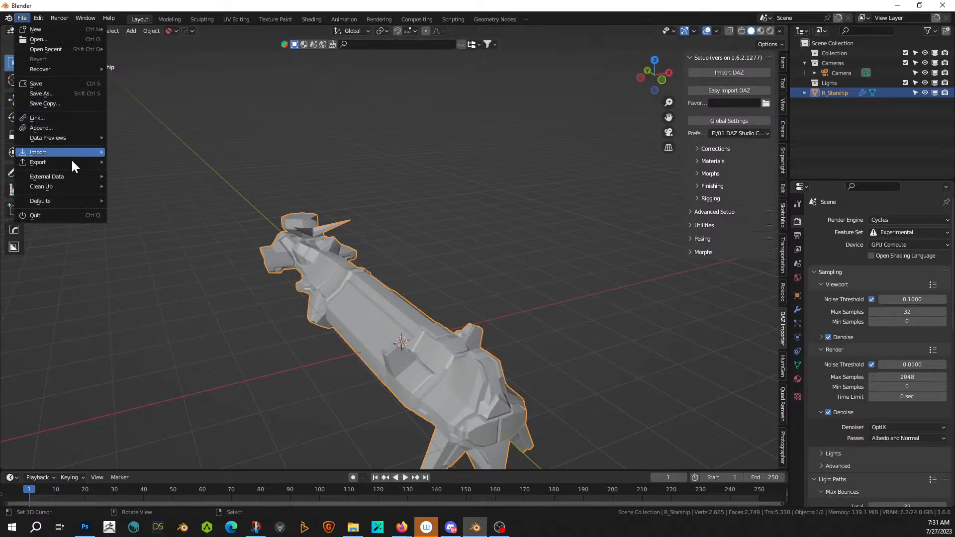
click(58, 92)
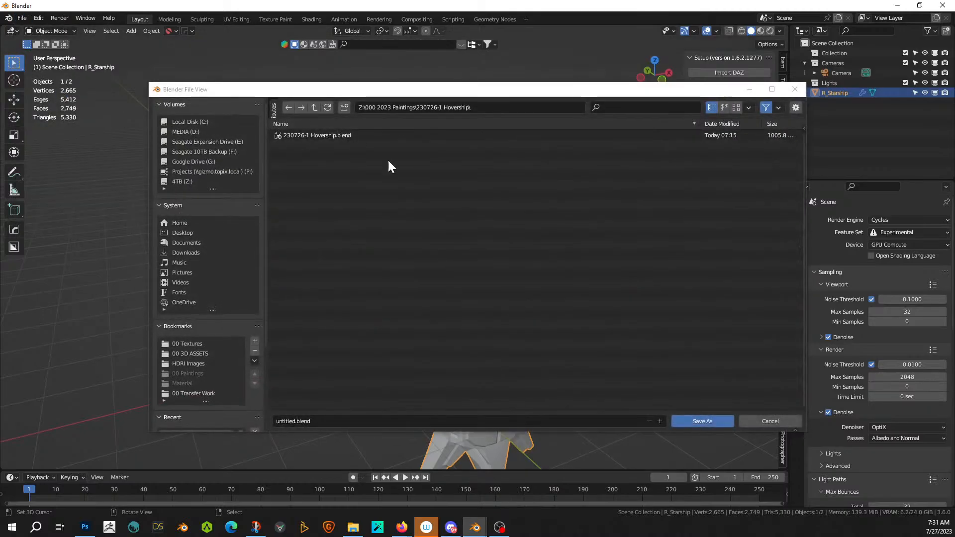
click(344, 107)
text(230727-1 Livestream Hoverbarge)
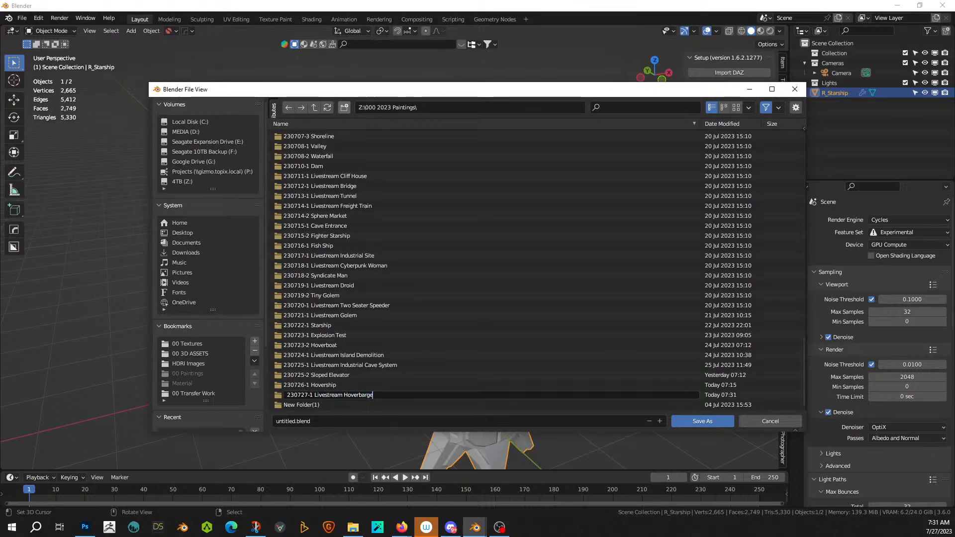
key(Return)
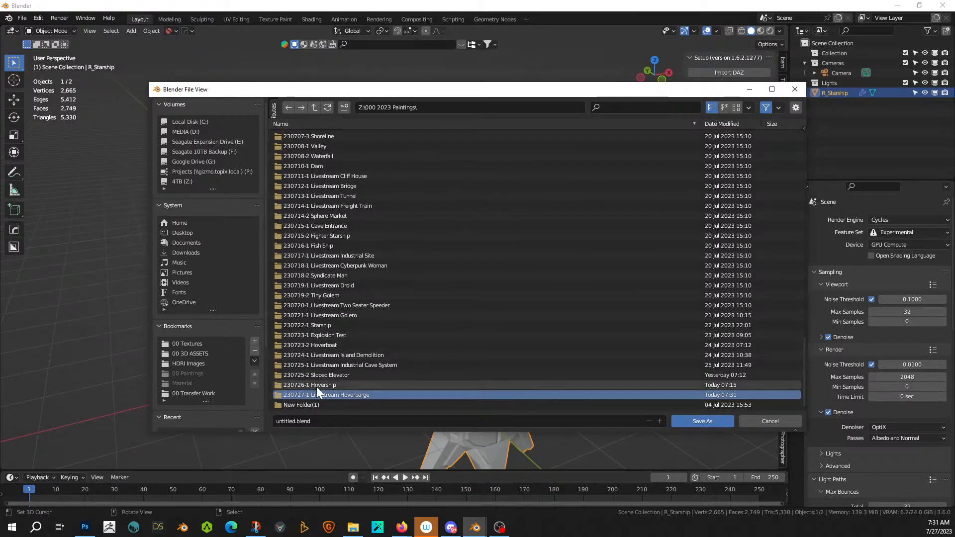
- Save the scene in the new folder as "230727-1 Livestream Hoverbarge.blend"
double_click(322, 394)
click(320, 420)
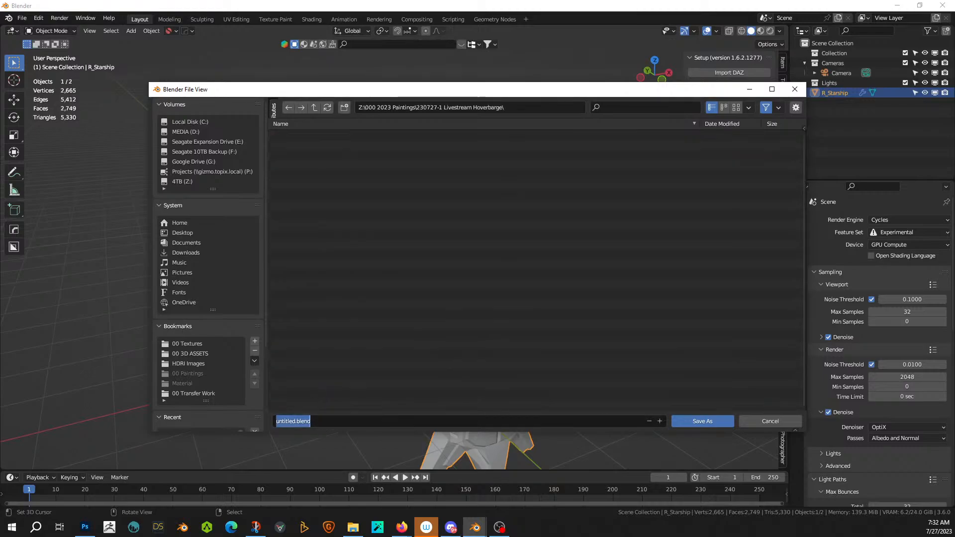
text(230727-1 )
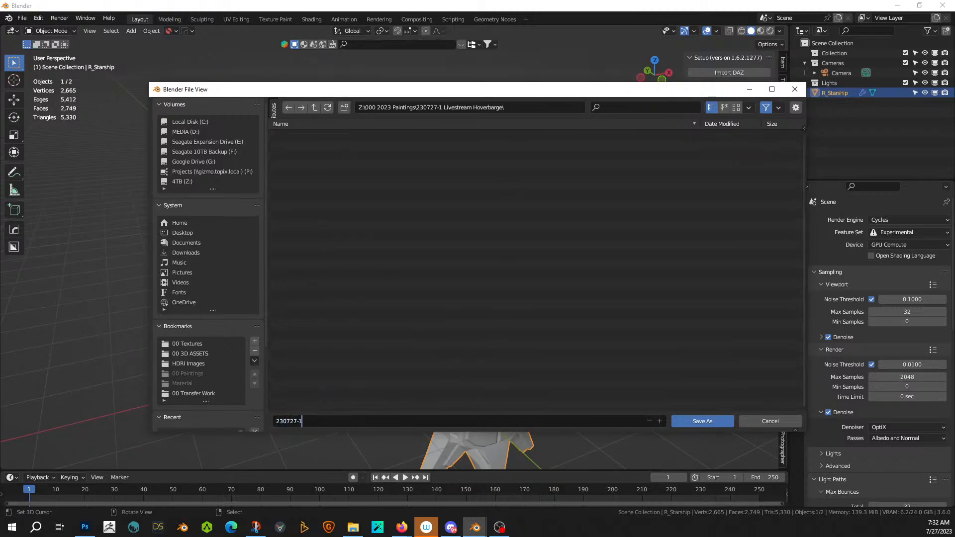
text(Livestream Hoverbarge.blend)
key(Return)
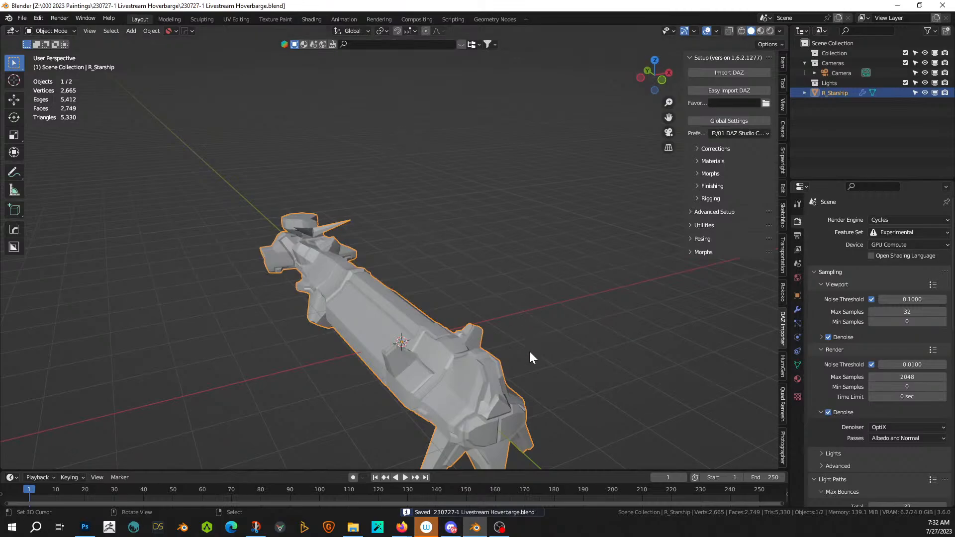
- Generate a male human with HumGen from one of the Asian starting humans as a scale reference
middle_drag(531, 356, 647, 221)
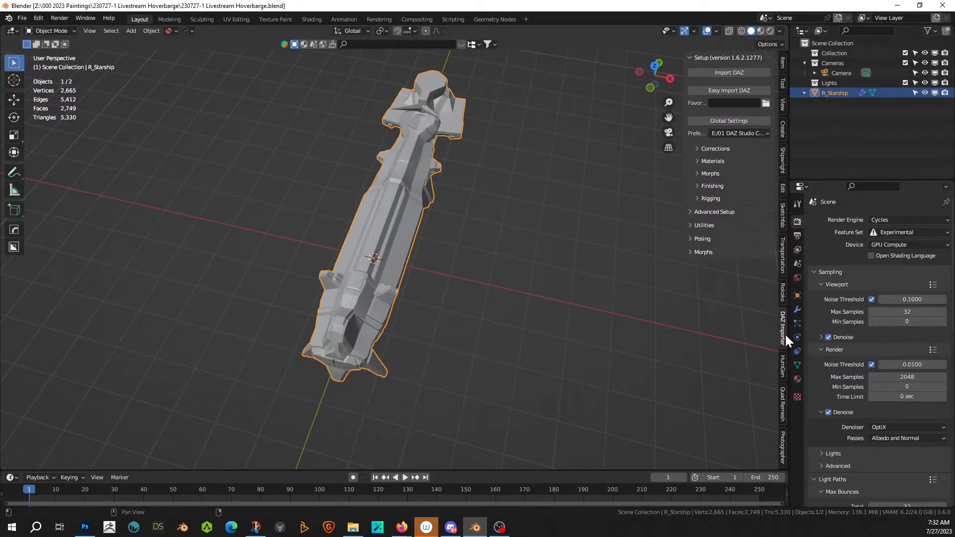
click(784, 371)
click(736, 164)
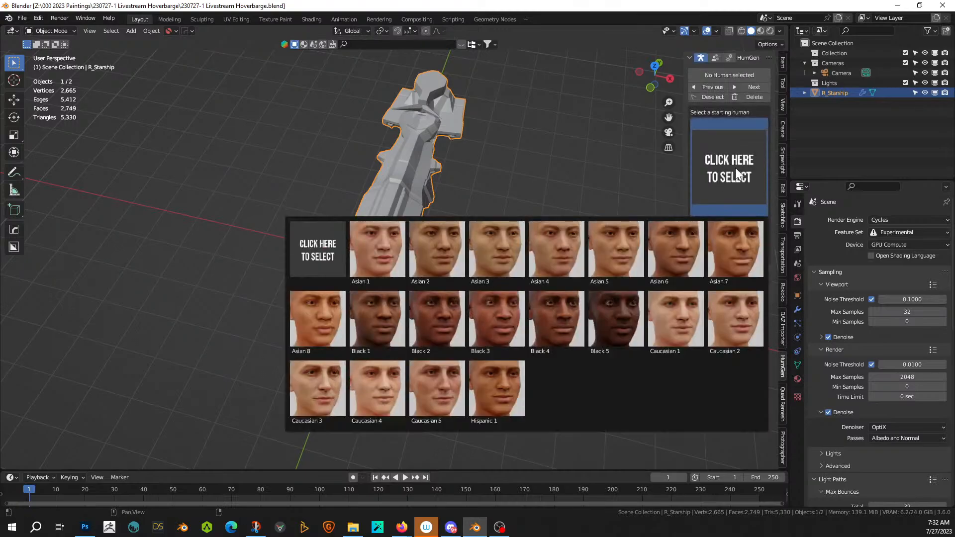
click(410, 237)
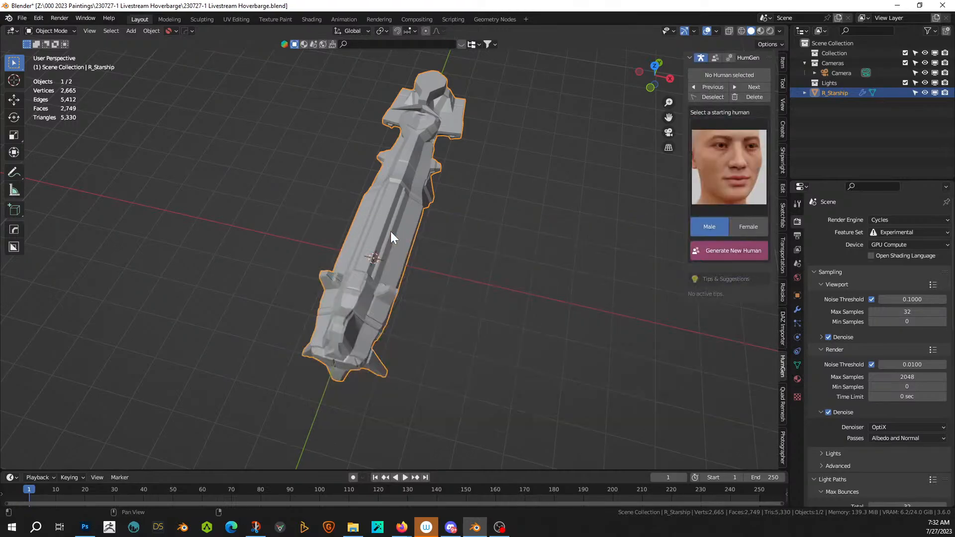
click(724, 251)
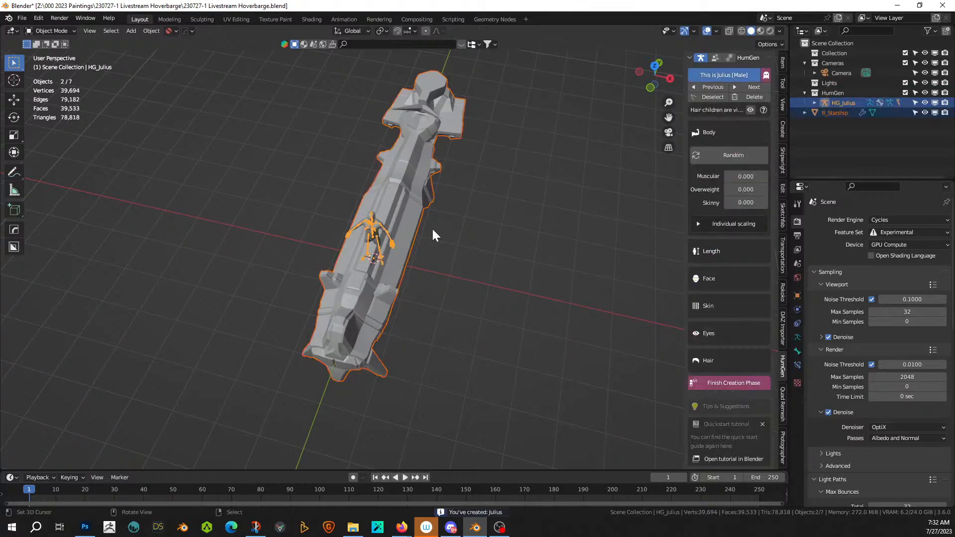
- Finish the human's creation phase and accept that earlier settings can no longer be changed
middle_drag(431, 228, 531, 192)
scroll(509, 194, up, 3)
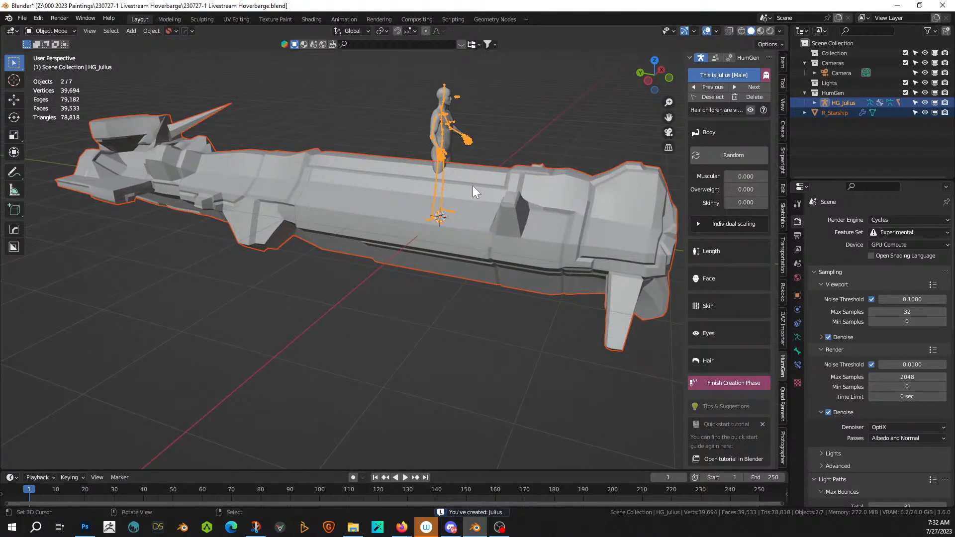
click(720, 381)
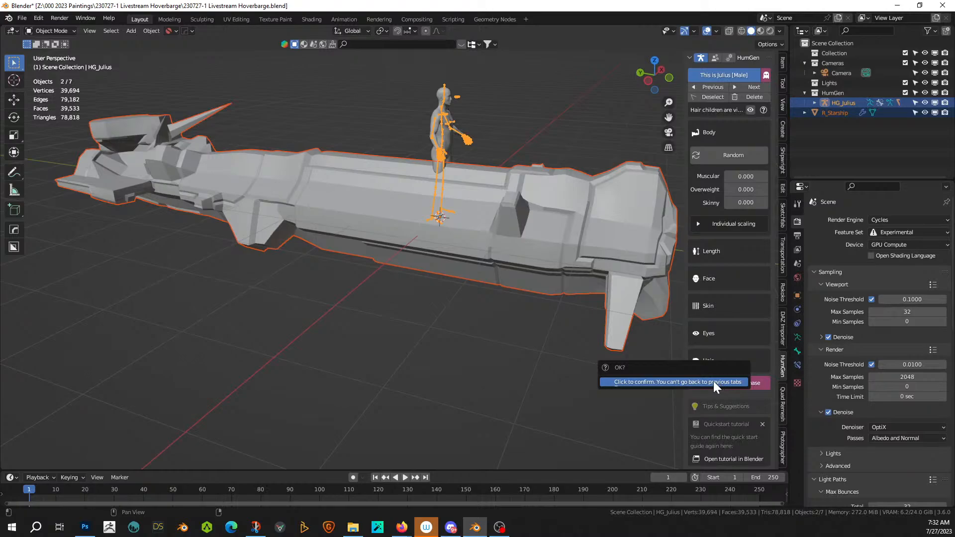
click(714, 381)
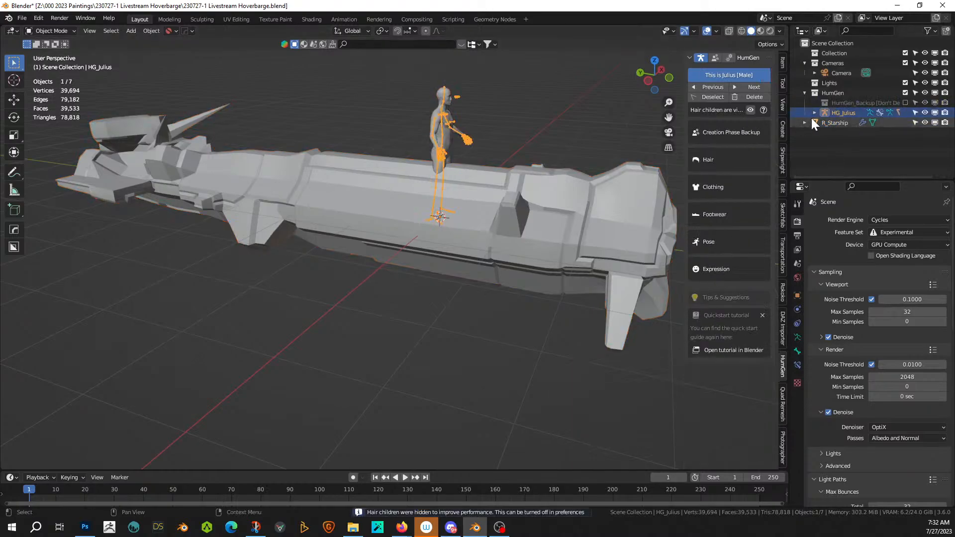
- Delete the human's rig, eyes, lower teeth and upper teeth, keeping only the HG_Body mesh
key(Delete)
click(846, 124)
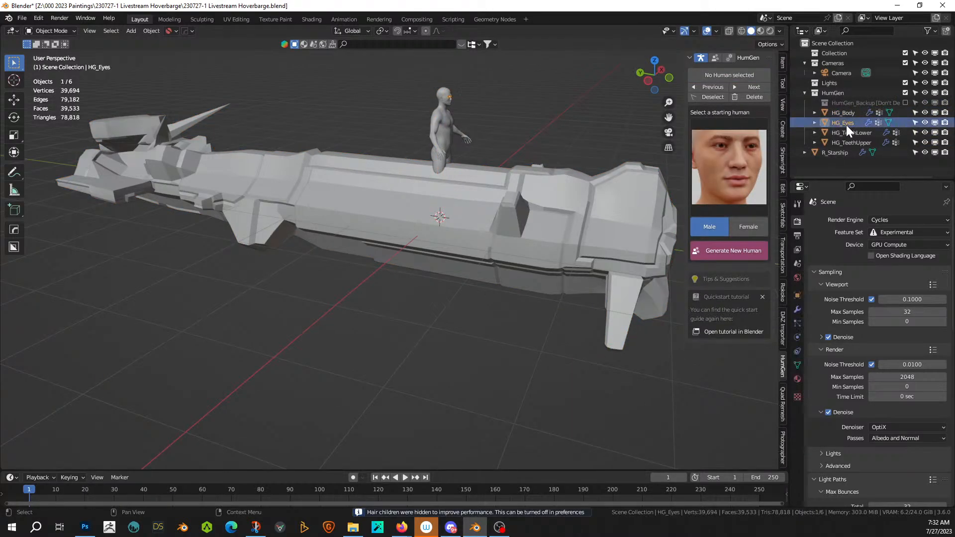
key(Delete)
click(848, 119)
key(Delete)
click(849, 119)
key(Delete)
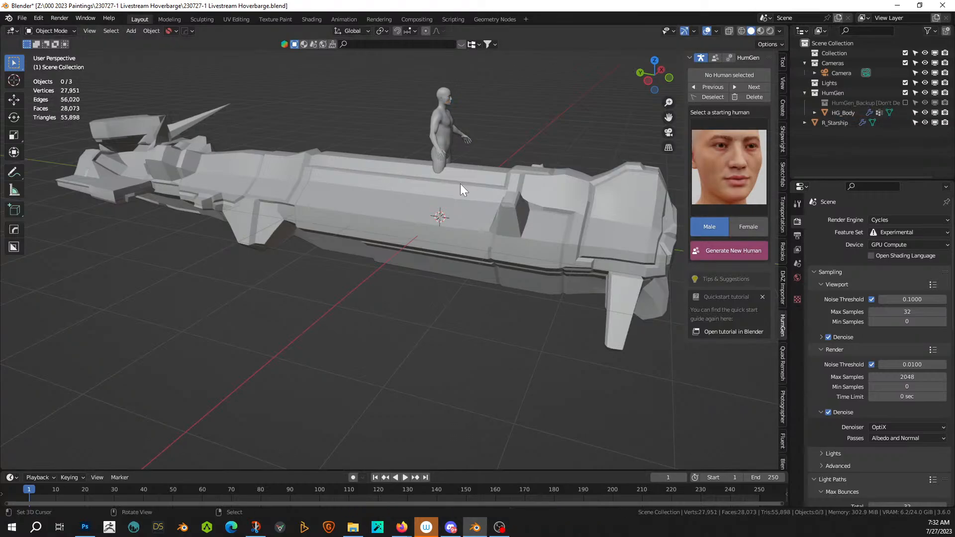
- Scale the starship up uniformly to several times its size so it dwarfs the human figure
middle_drag(461, 184, 447, 220)
click(384, 205)
scroll(447, 220, down, 4)
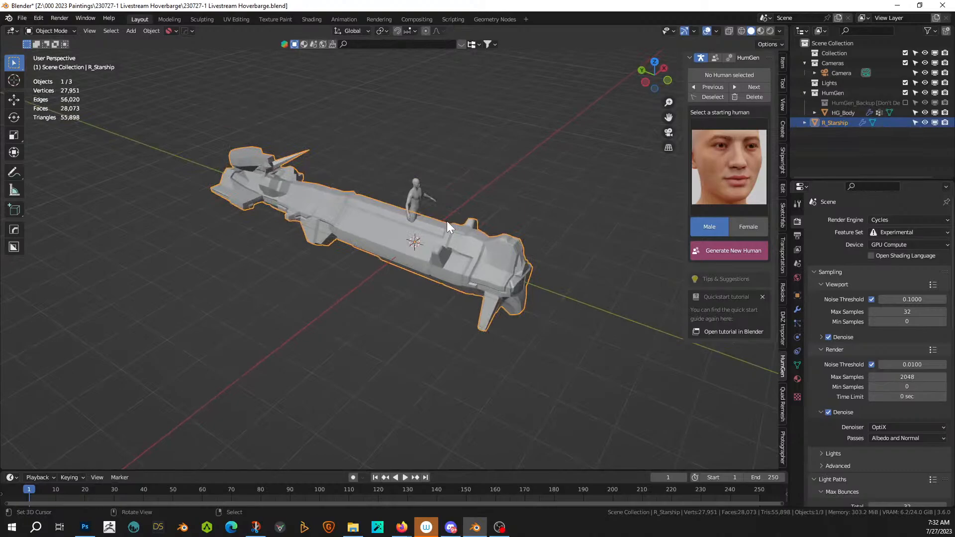
click(14, 152)
middle_drag(209, 219, 324, 220)
key(s)
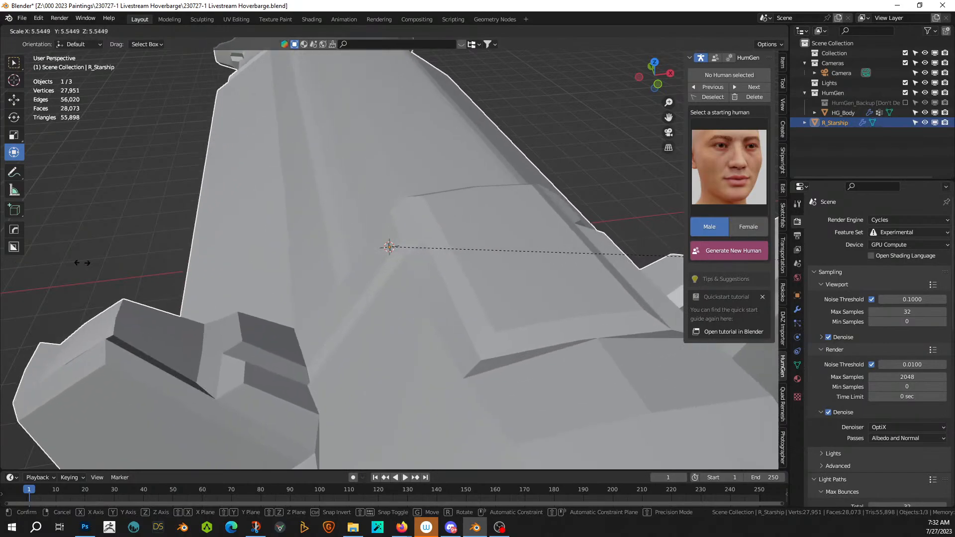
click(298, 264)
middle_drag(284, 265, 320, 322)
scroll(365, 247, down, 5)
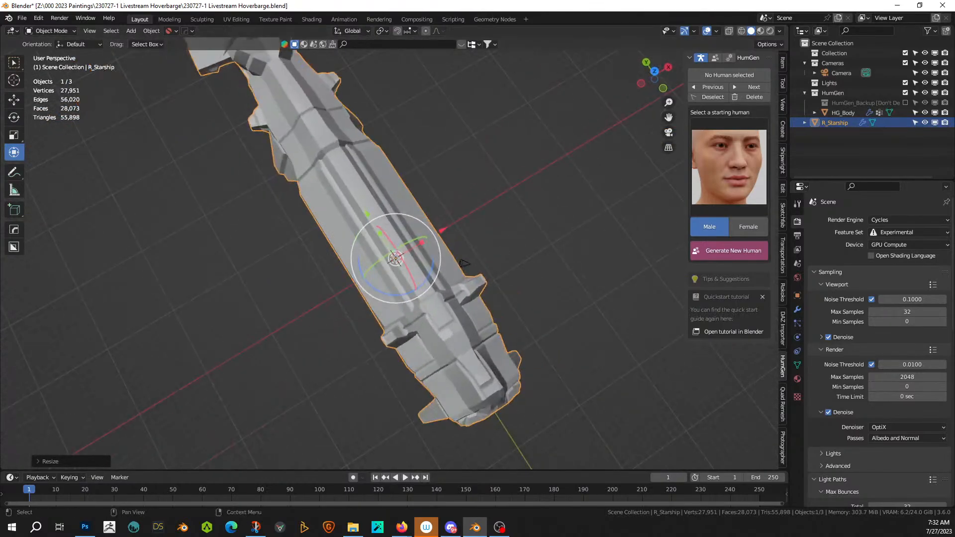
- Move the HG_Body figure along X out of the hull so it stands beside the starship
click(854, 113)
drag(443, 230, 507, 215)
middle_drag(506, 213, 431, 121)
scroll(431, 121, up, 5)
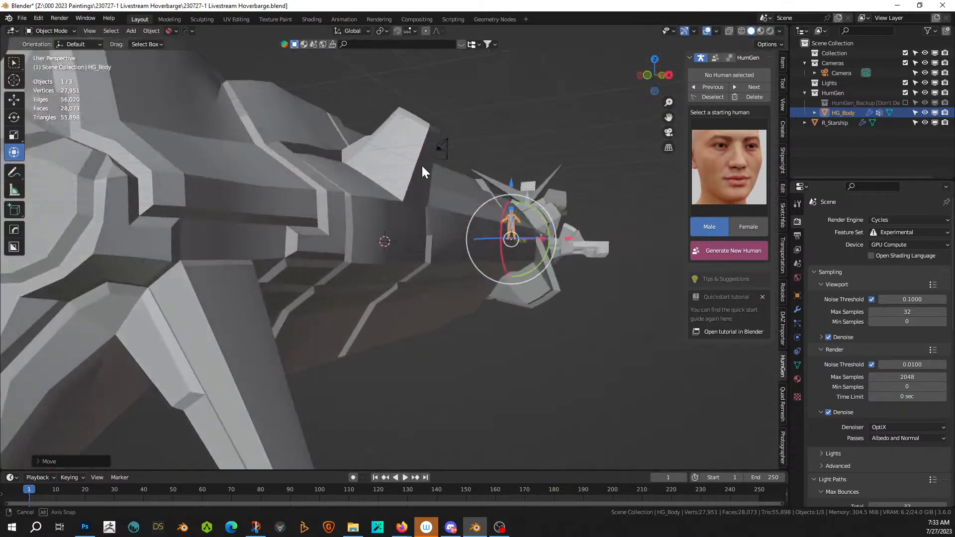
middle_drag(427, 160, 494, 219)
- Scale the starship down slightly relative to the human figure
click(458, 208)
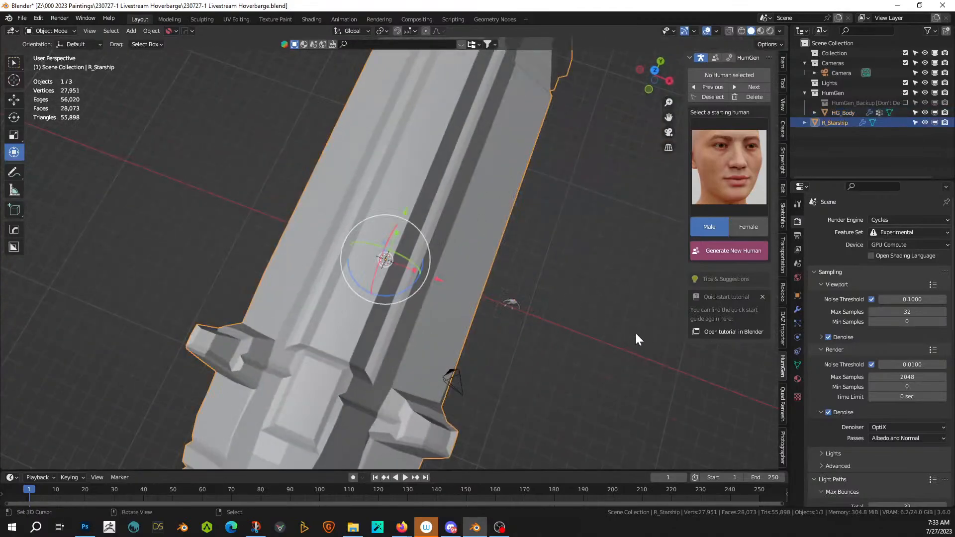
key(s)
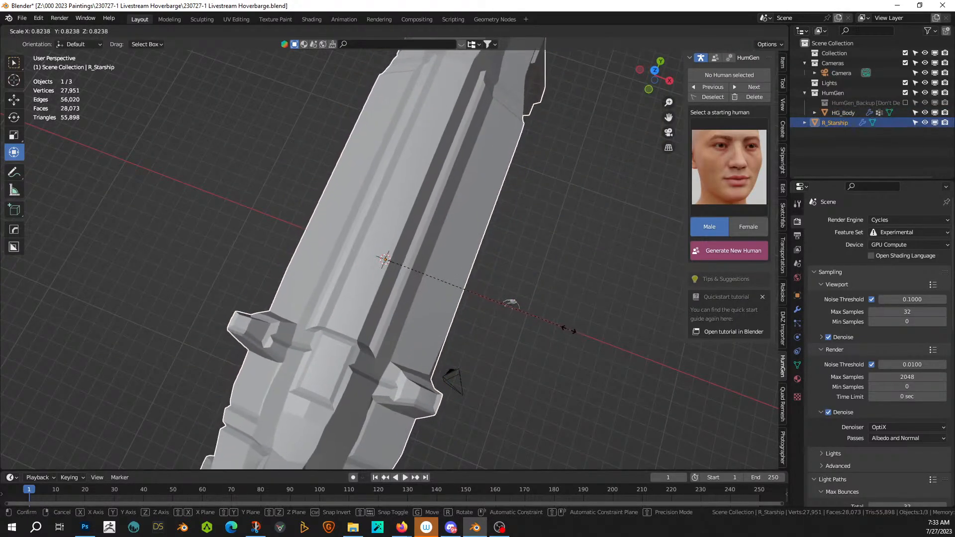
click(541, 314)
middle_drag(539, 313, 470, 243)
- Apply the starship's rotation and scale
key(ctrl+a)
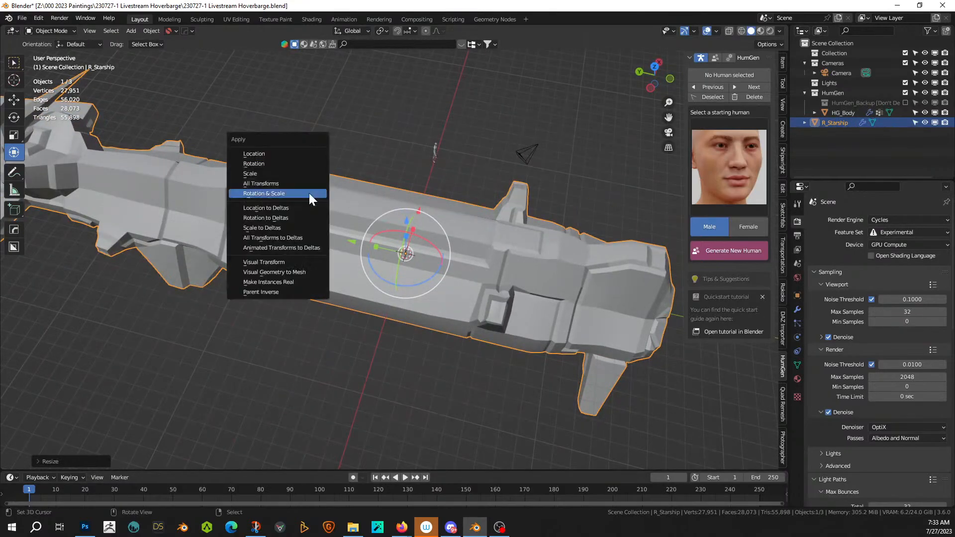
click(309, 194)
middle_drag(309, 193, 363, 187)
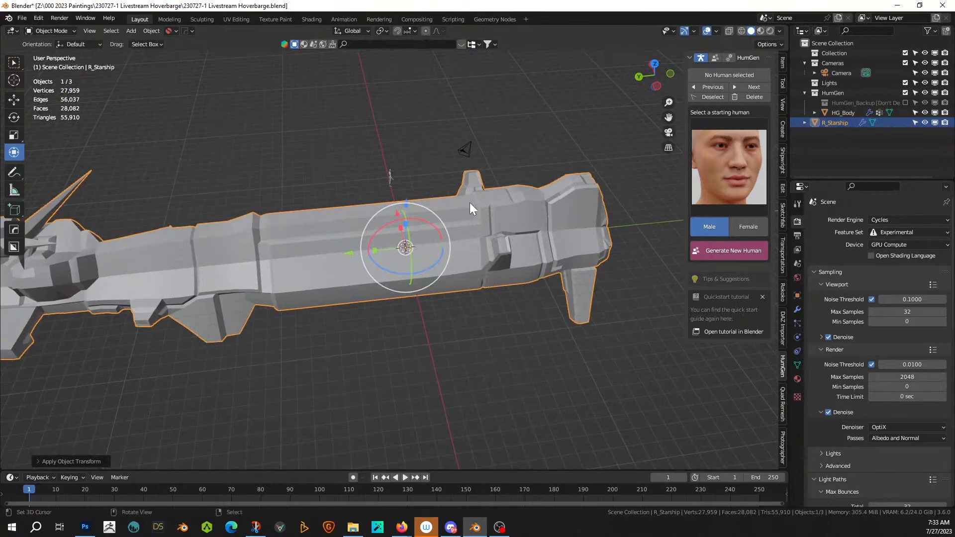
- Add a cube at the starship's centre and scale it up uniformly about 4.3 times
middle_drag(249, 209, 512, 318)
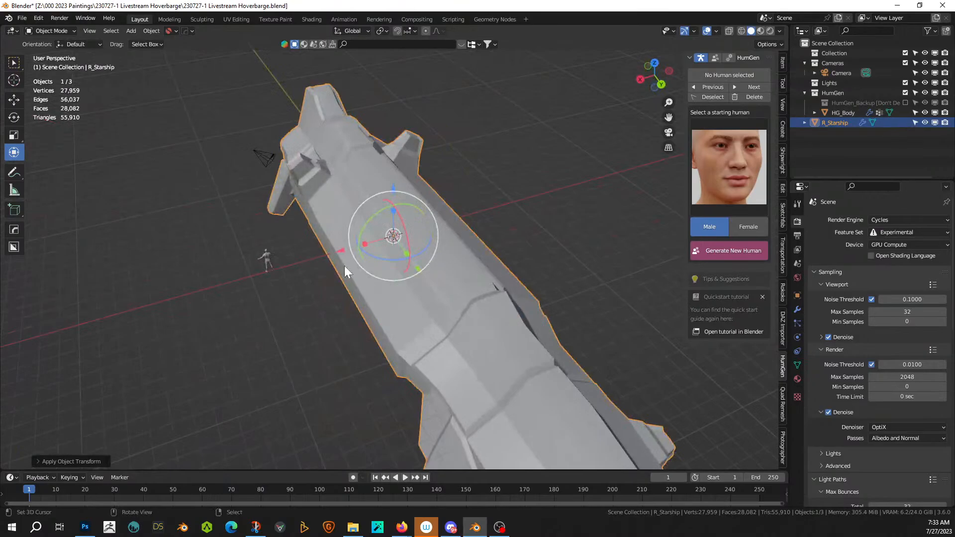
key(shift+a)
mouse_move(404, 237)
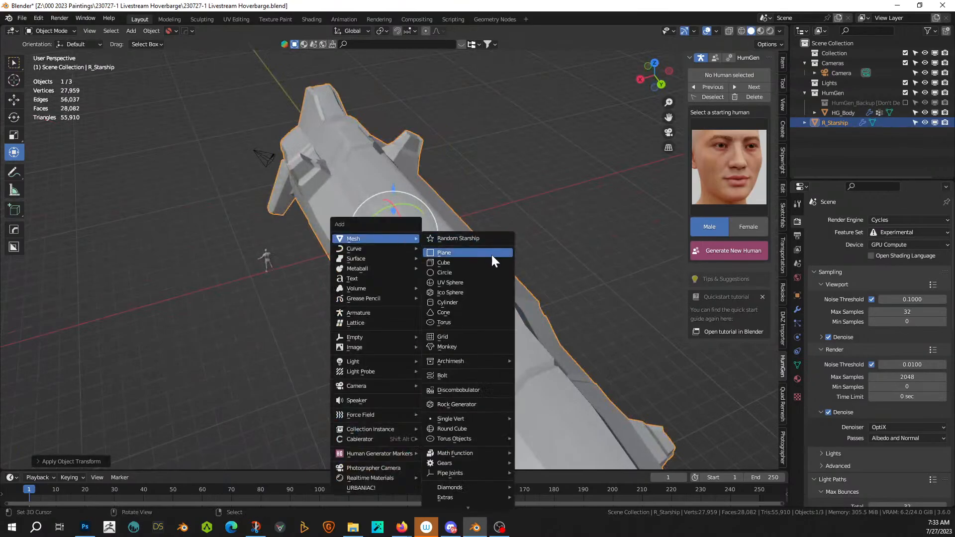
click(460, 261)
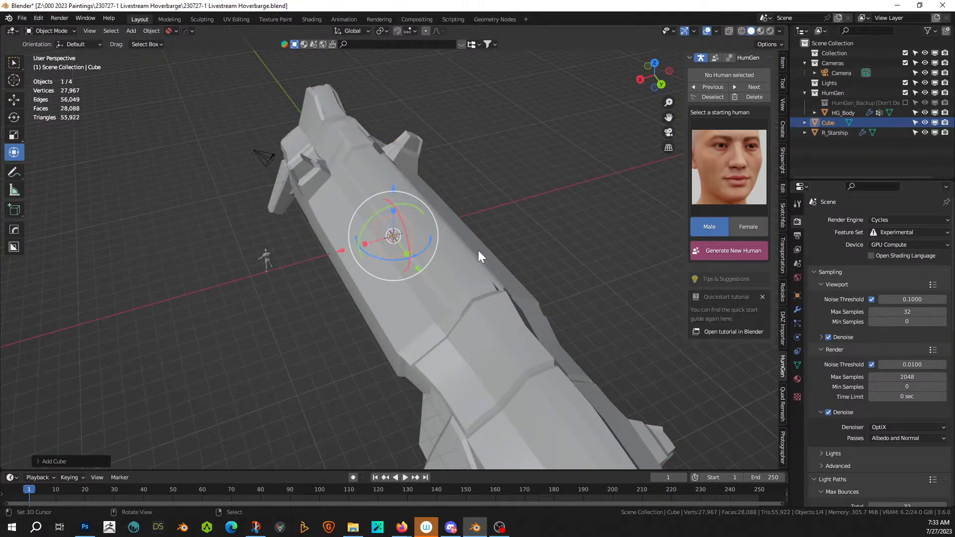
key(s)
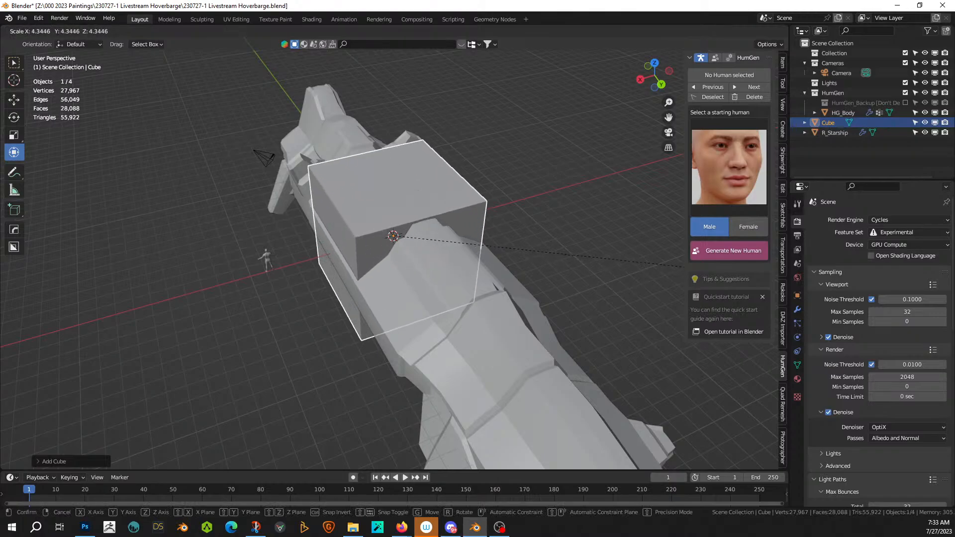
click(681, 267)
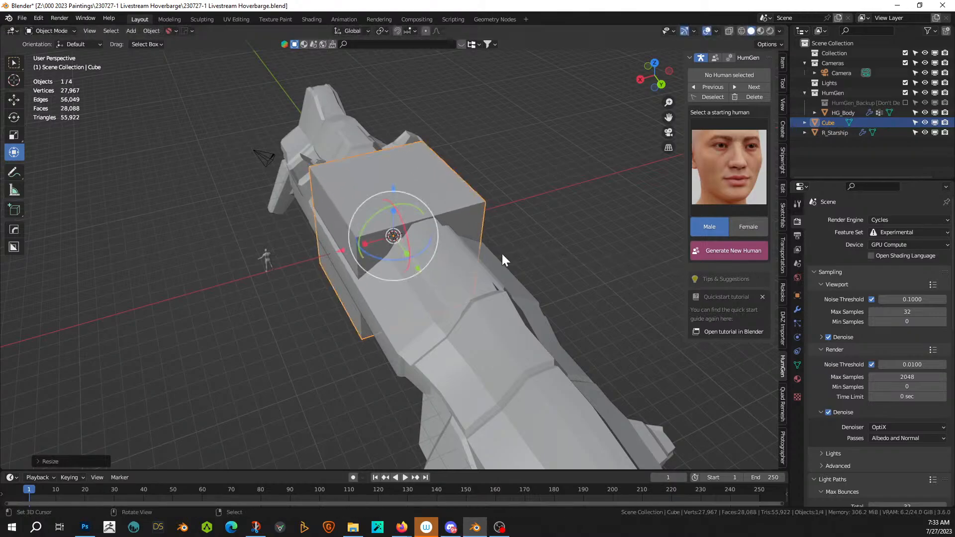
- Move the cube's geometry up along Z in Edit Mode so its base sits at the object's origin
key(KP_3)
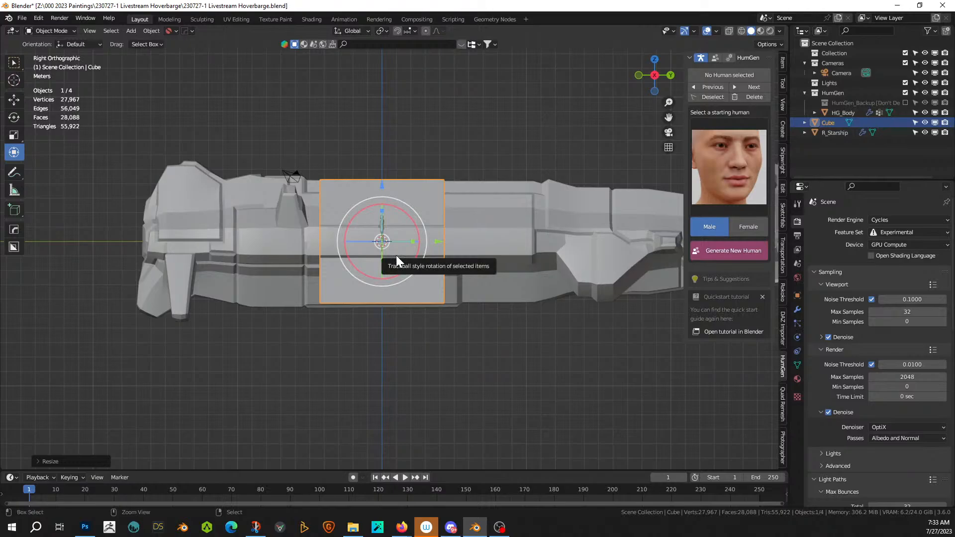
key(Tab)
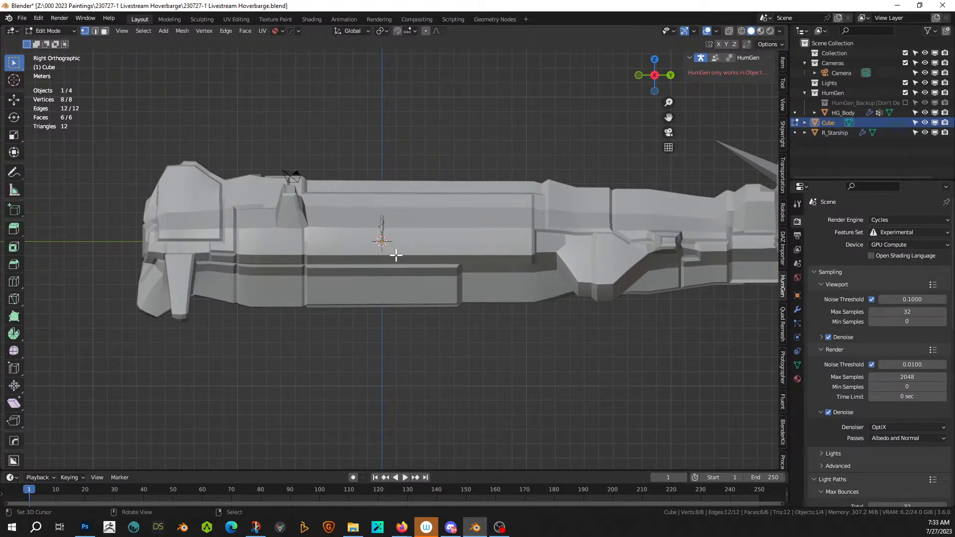
key(g)
key(z)
key(Return)
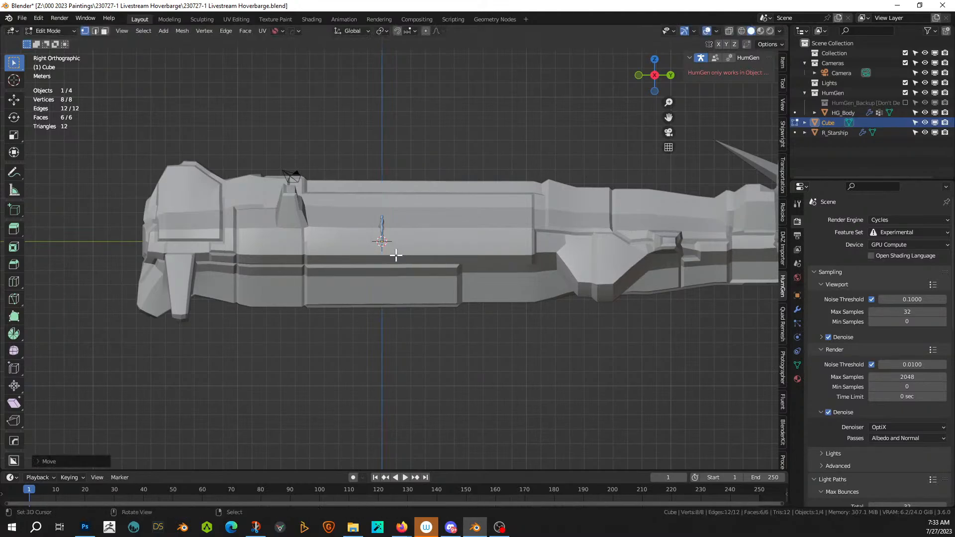
- Scale the cube up further in Object Mode and shift it along Y over the middle section of the hull
key(Tab)
key(s)
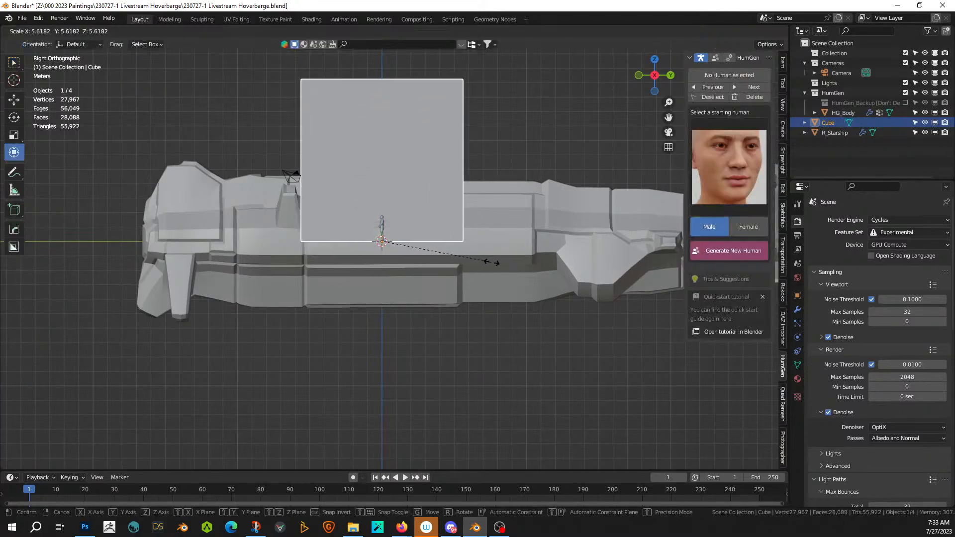
click(544, 260)
drag(430, 243, 450, 243)
middle_drag(450, 242, 740, 276)
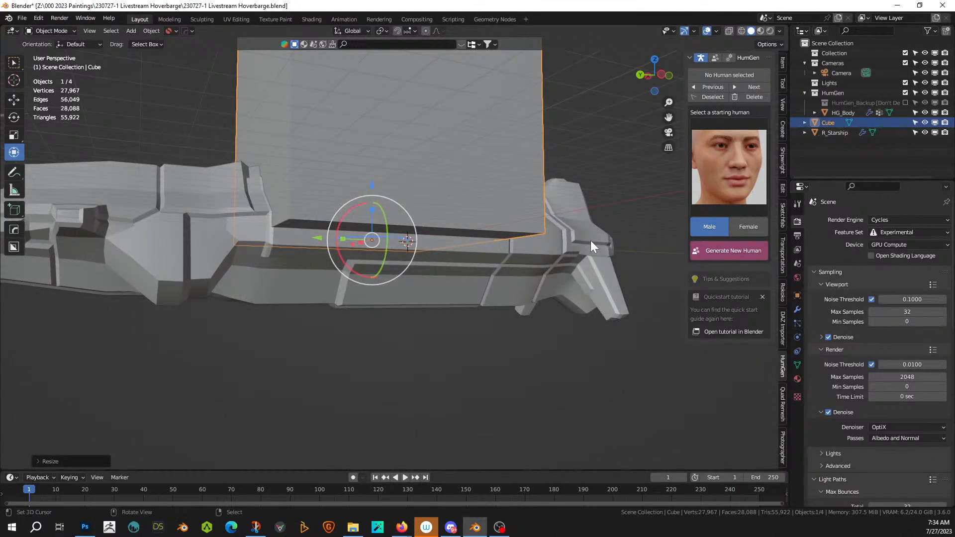
- Lower the cube's top face along Z by about 12.8 m to flatten it into a slab around the hull
middle_drag(468, 232, 446, 215)
key(Tab)
key(3)
click(414, 122)
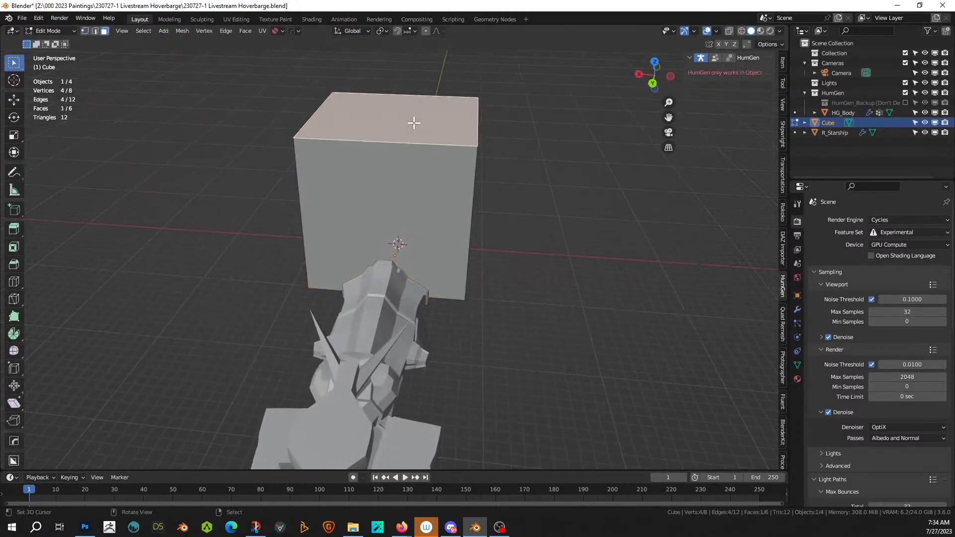
key(g)
key(z)
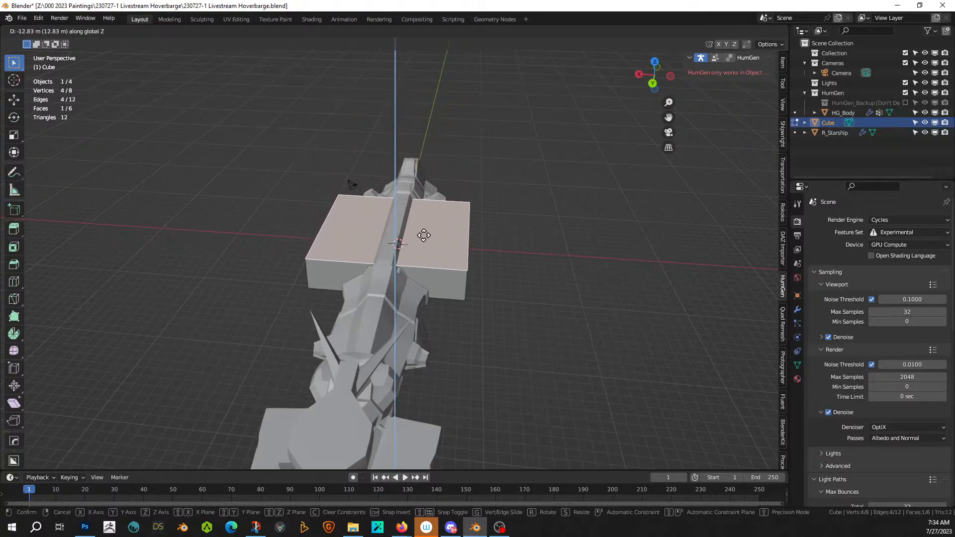
click(424, 236)
- Lower the slab's top face slightly more along Z so the hull's upper spine protrudes above it
middle_drag(424, 236, 481, 208)
scroll(324, 210, up, 3)
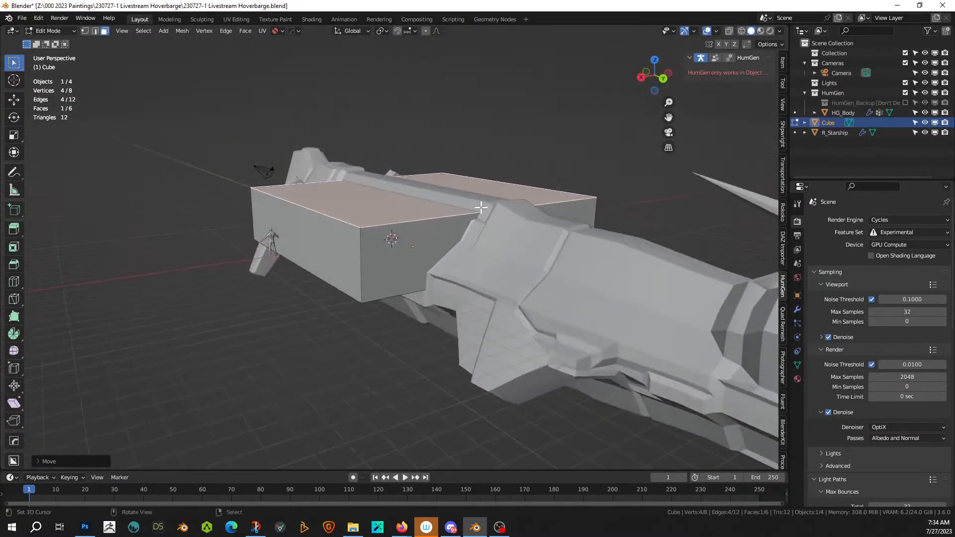
key(g)
key(z)
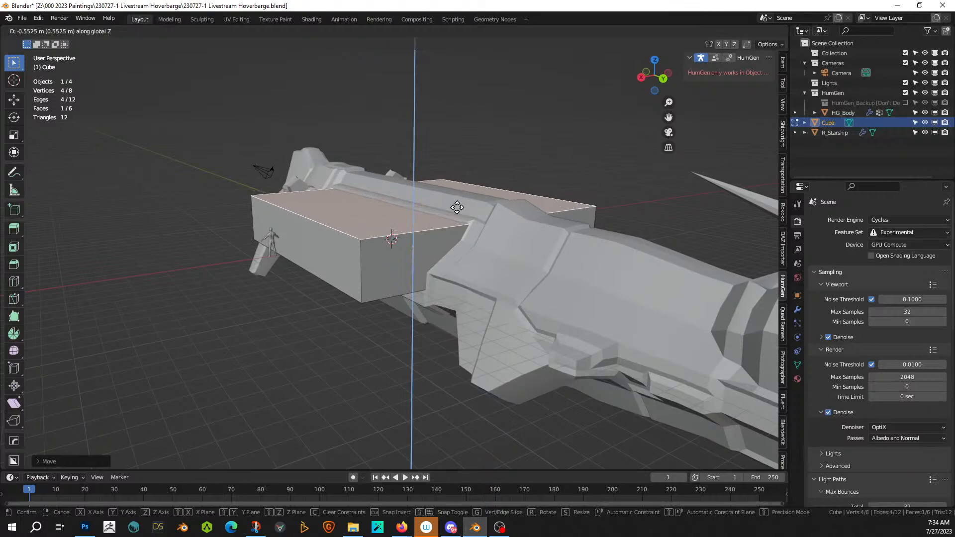
click(456, 202)
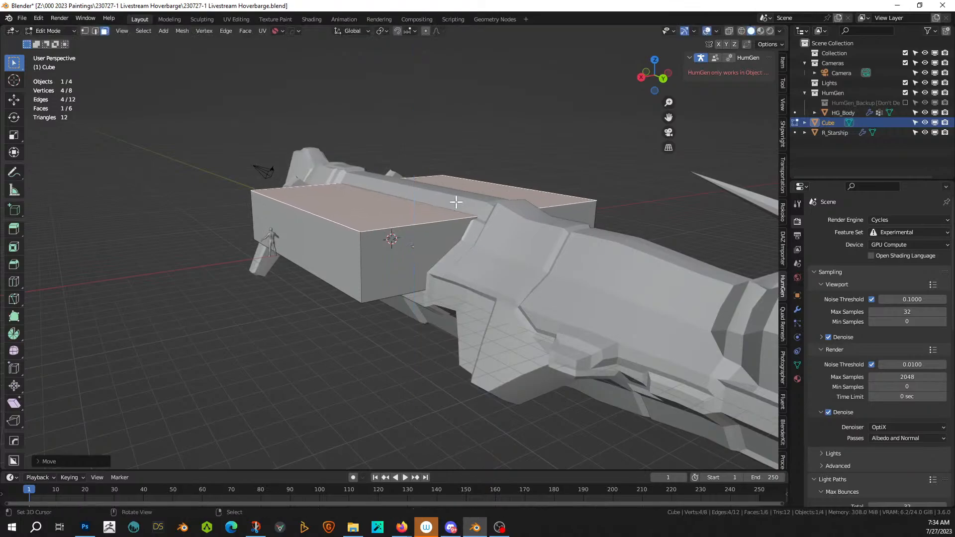
middle_drag(456, 202, 305, 285)
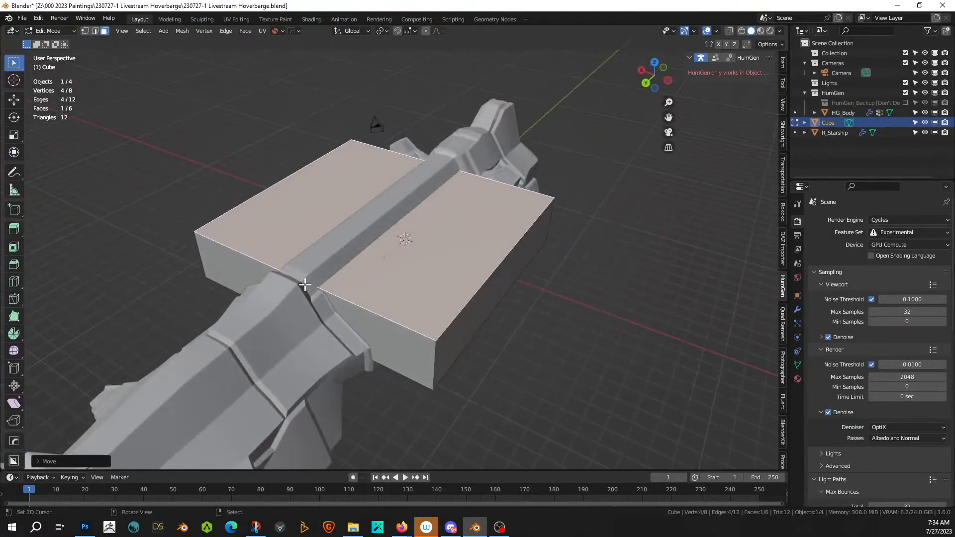
- Subtract the cube from the starship with a HardOps Difference Boolean
key(Tab)
shift+click(268, 333)
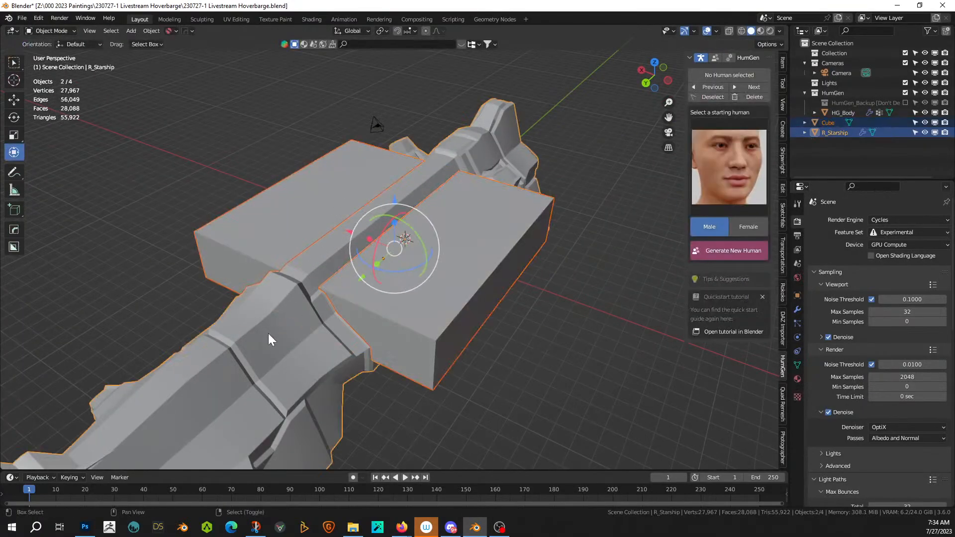
key(ctrl+minus)
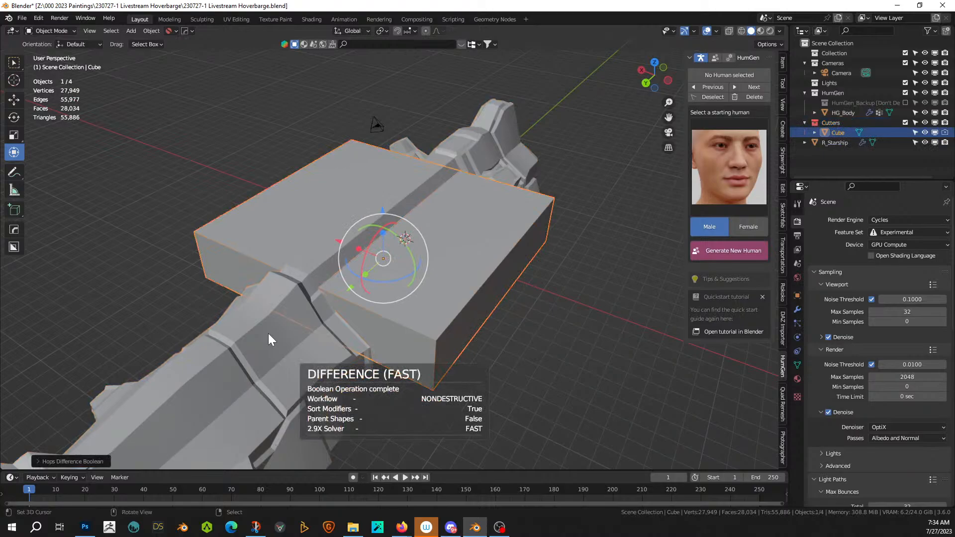
- Switch the starship's Boolean modifier solver to Exact
click(272, 360)
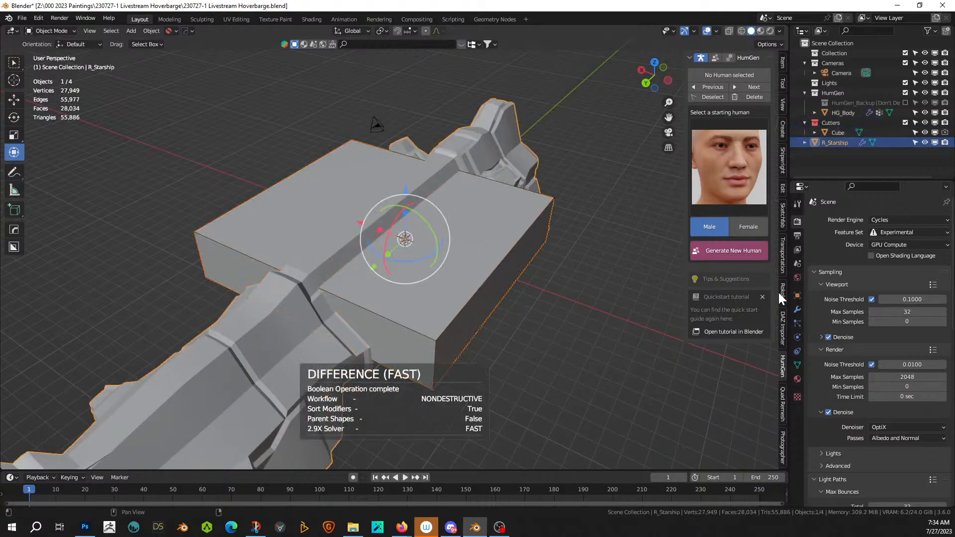
click(797, 311)
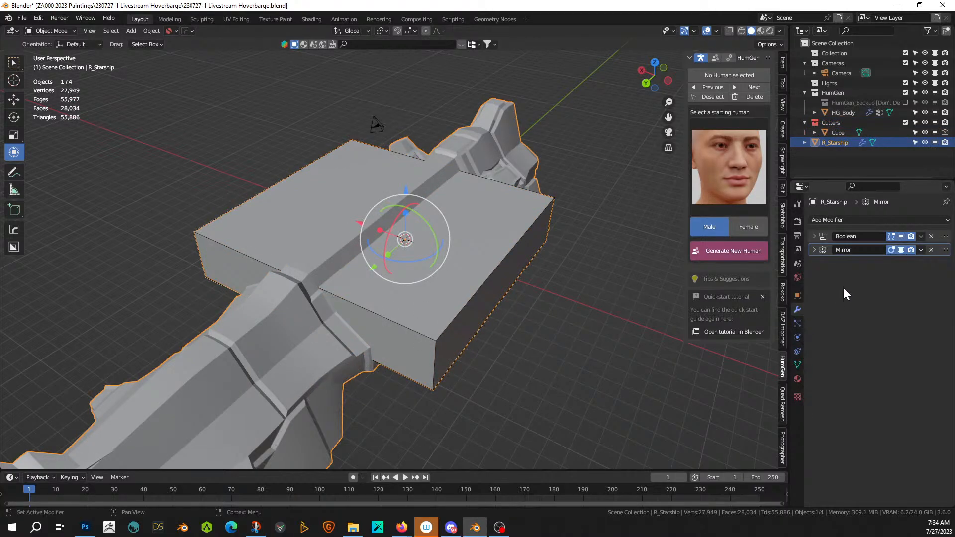
click(814, 237)
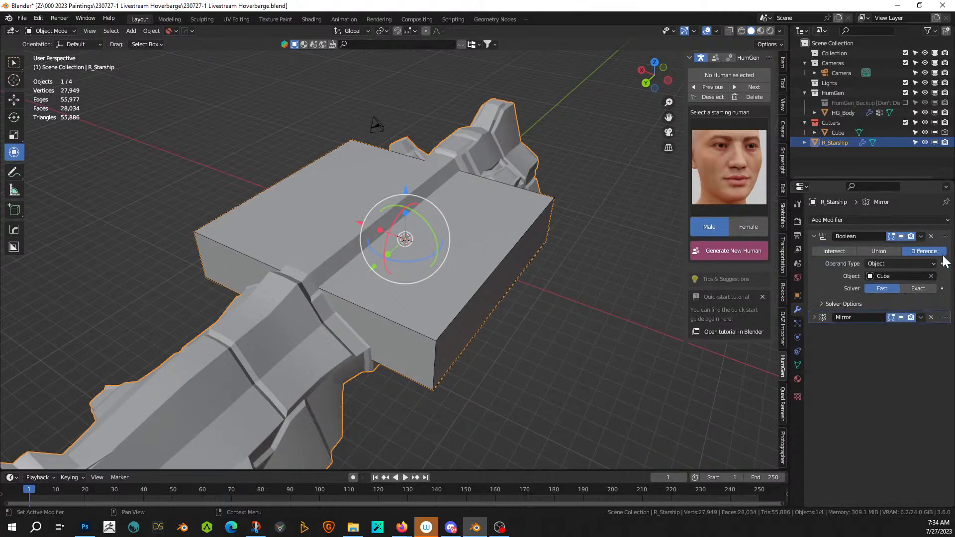
click(918, 288)
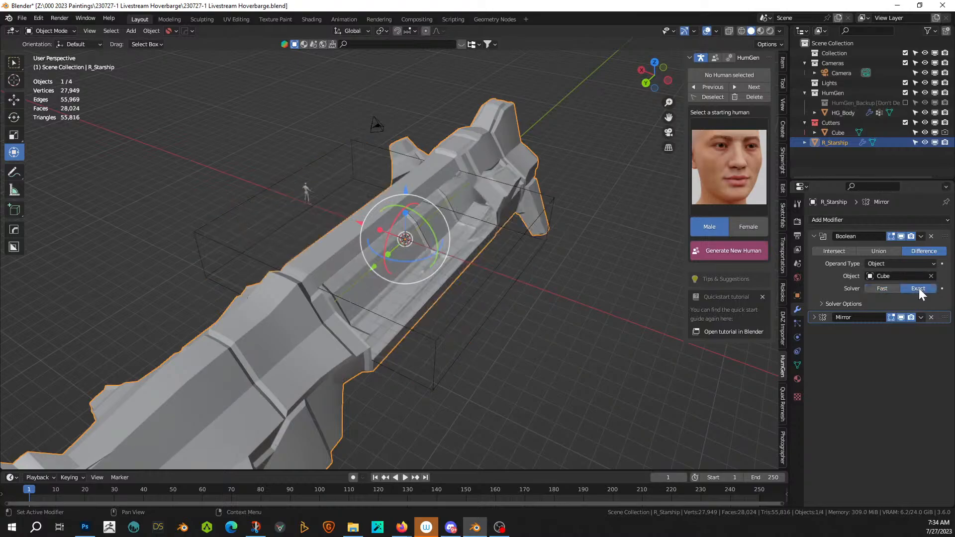
- Enable Self Intersection and Hole Tolerant in the starship Boolean's solver options
middle_drag(384, 295, 268, 264)
click(821, 304)
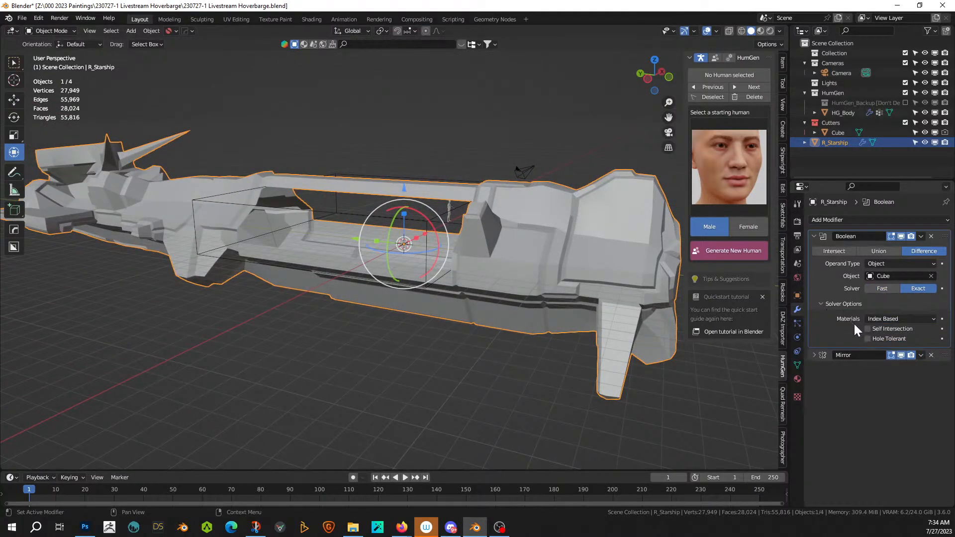
click(869, 340)
- Move the Mirror modifier above the Boolean in the starship's modifier stack
middle_drag(470, 304, 590, 352)
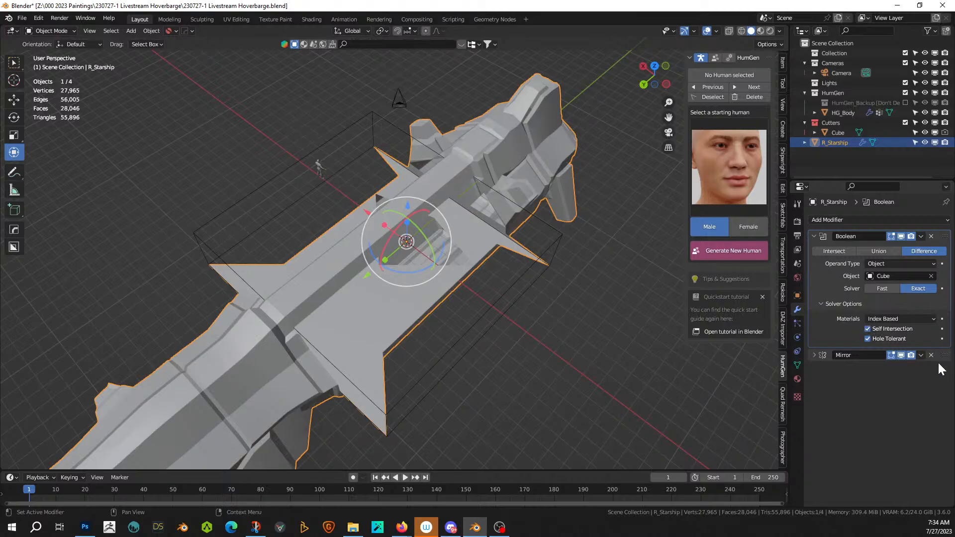
drag(944, 356, 945, 239)
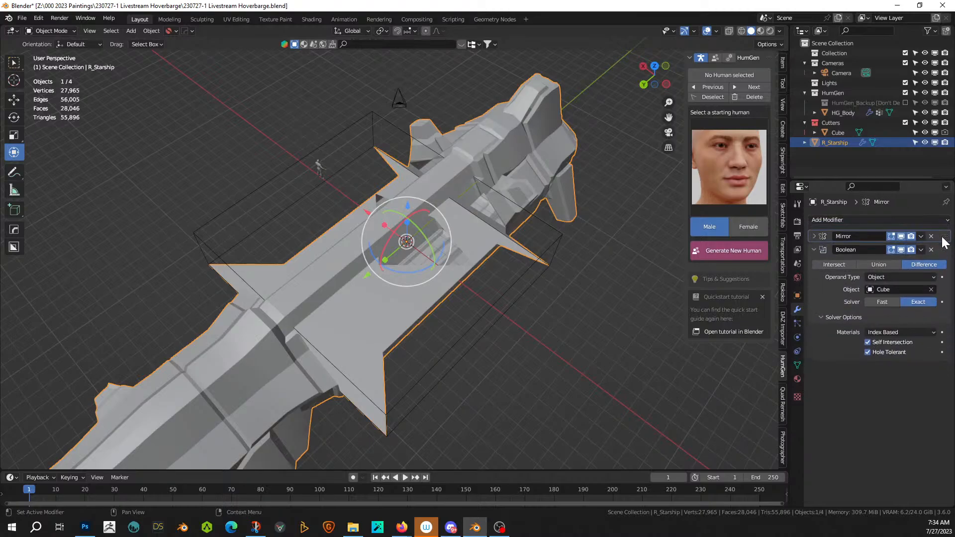
middle_drag(546, 323, 469, 271)
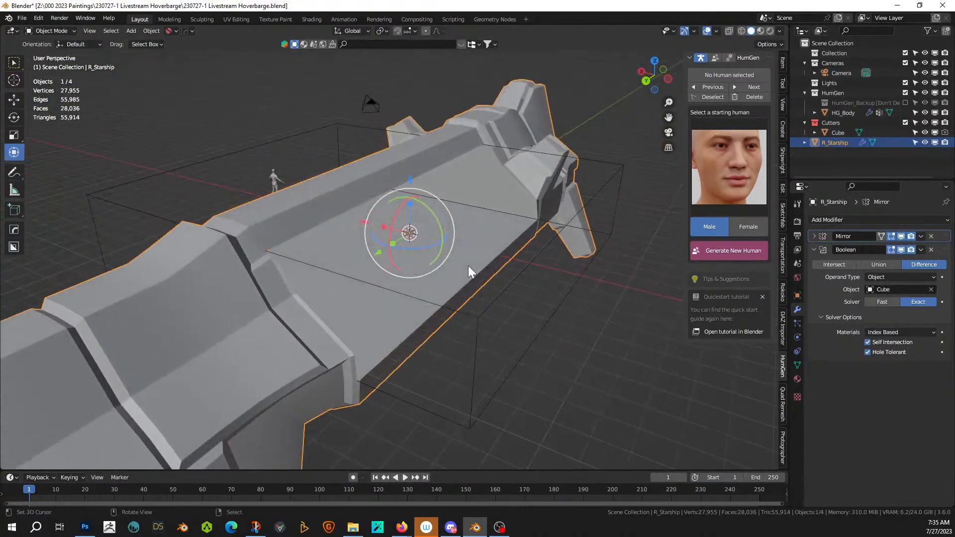
- Add a lengthwise loop cut to the Cube cutter in Edit Mode and slide it off centre by about 0.14
middle_drag(344, 186, 348, 234)
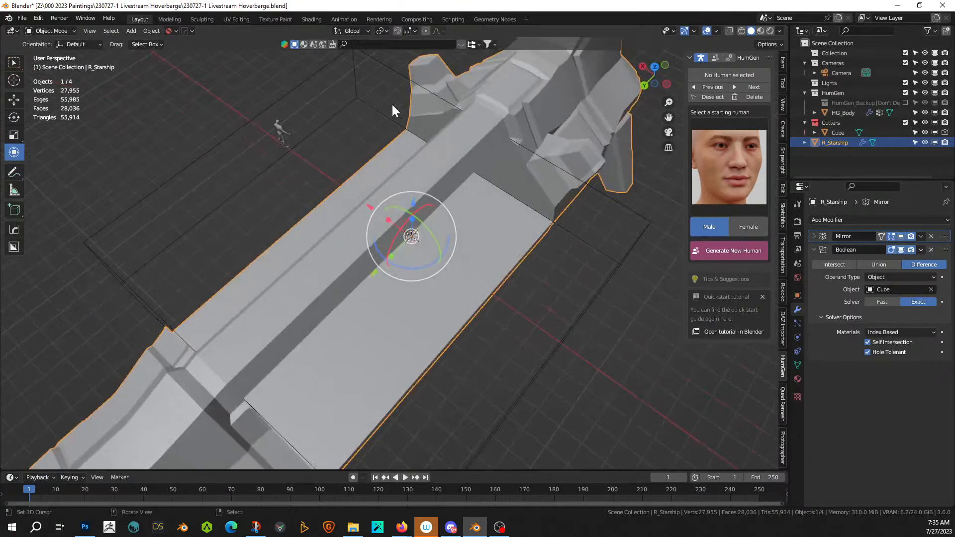
click(405, 73)
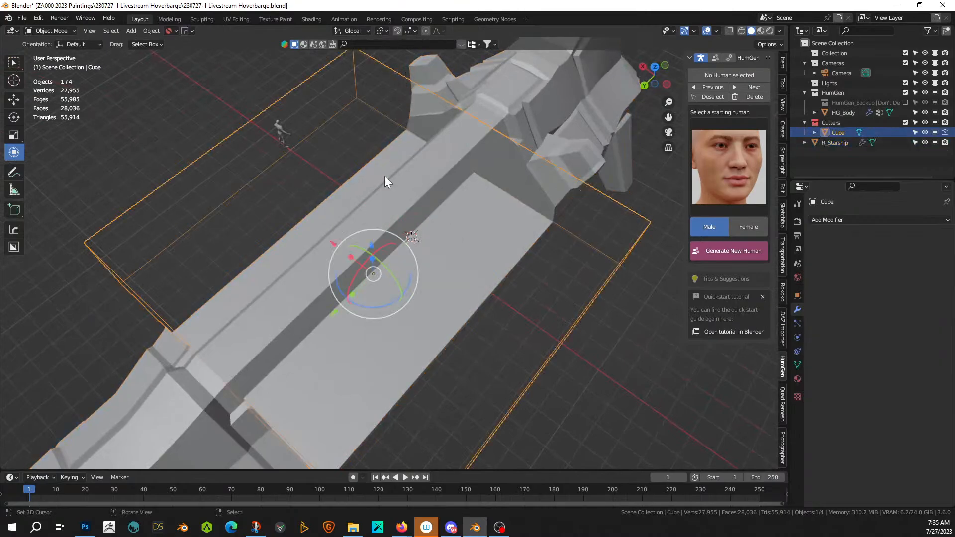
key(Tab)
mouse_move(384, 177)
middle_down()
mouse_move(419, 188)
mouse_move(356, 148)
middle_up()
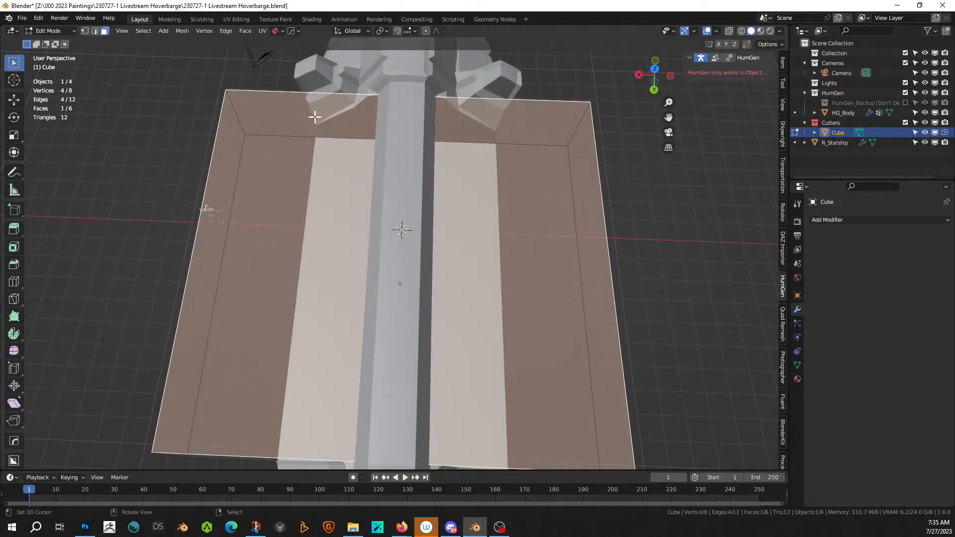
key(2)
click(315, 94)
key(ctrl+r)
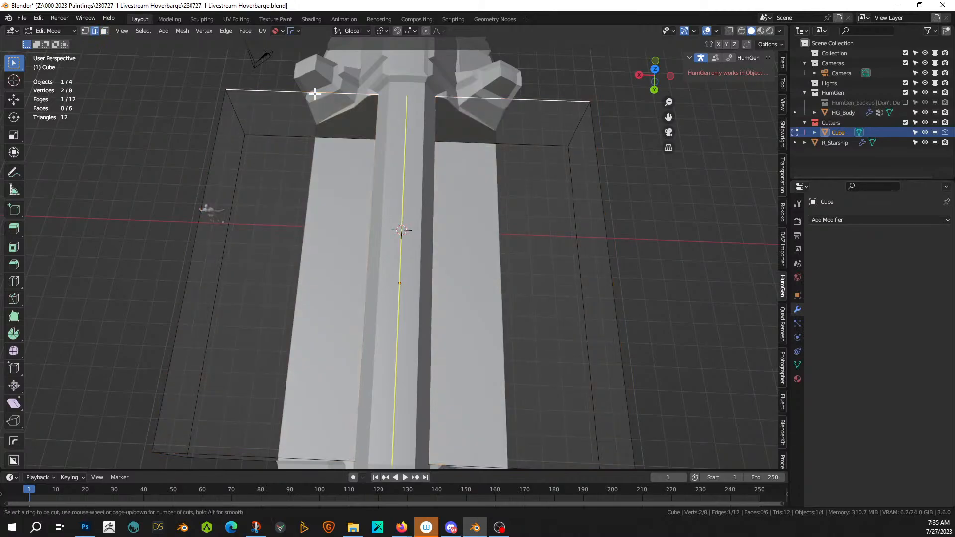
click(309, 93)
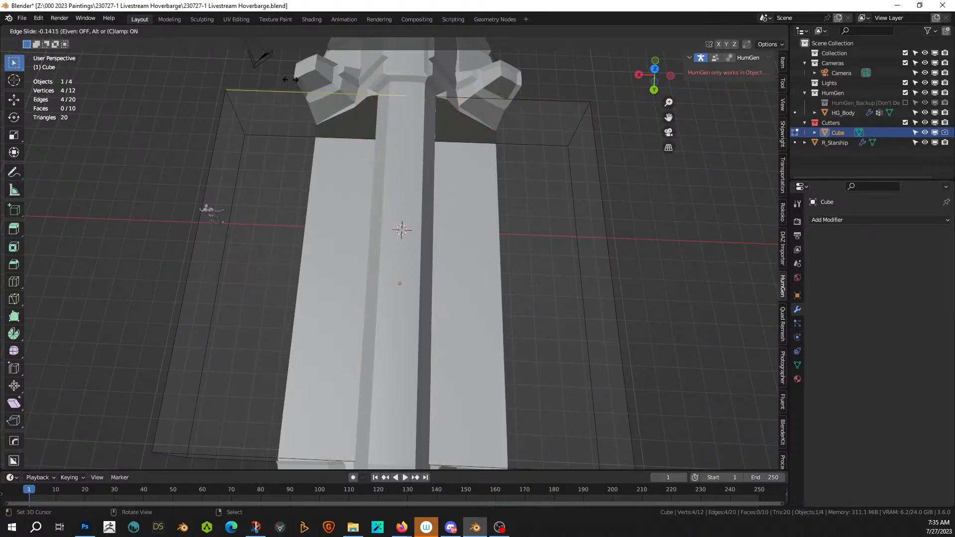
click(291, 79)
- Isolate the Cube cutter and extrude upward its top face on the side of the loop cut away from the human figure
middle_drag(291, 80, 318, 58)
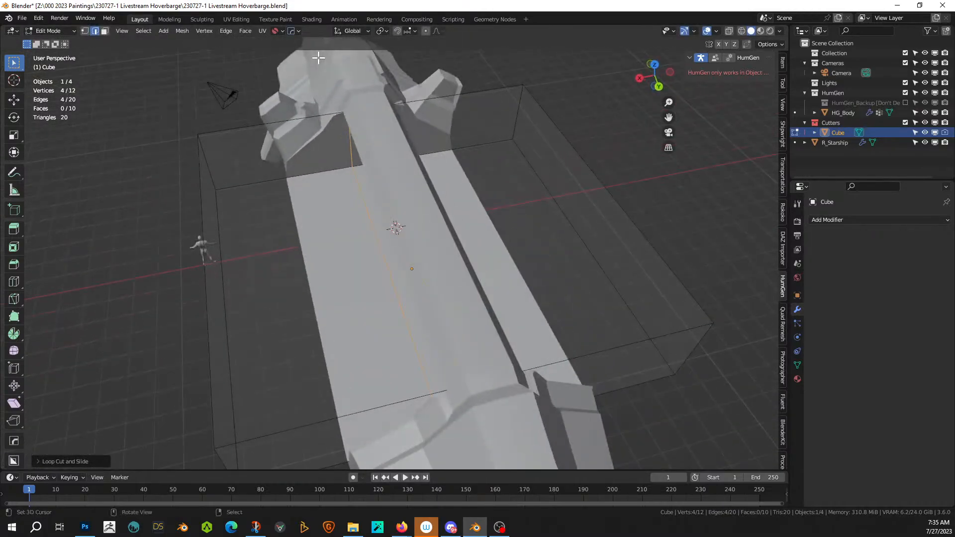
scroll(318, 58, down, 2)
middle_drag(381, 126, 408, 130)
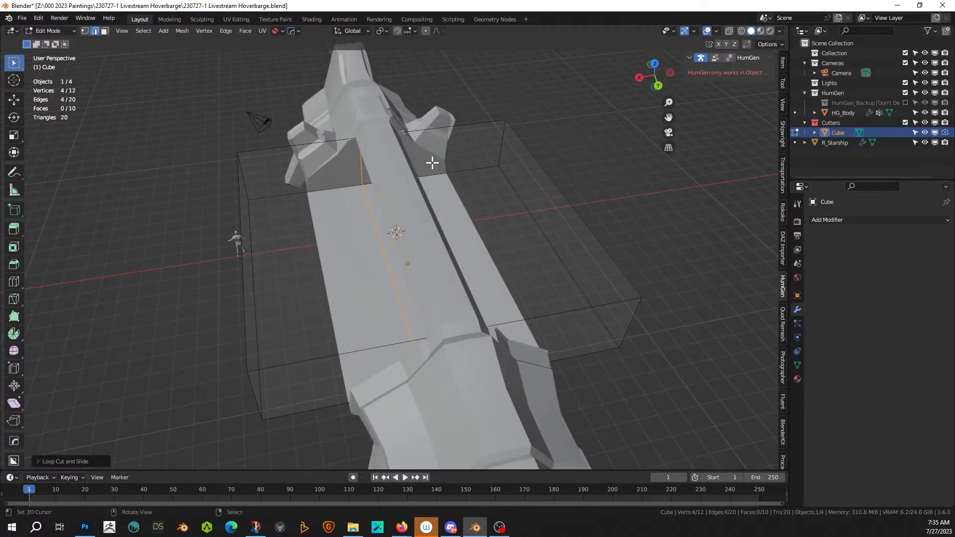
key(KP_Divide)
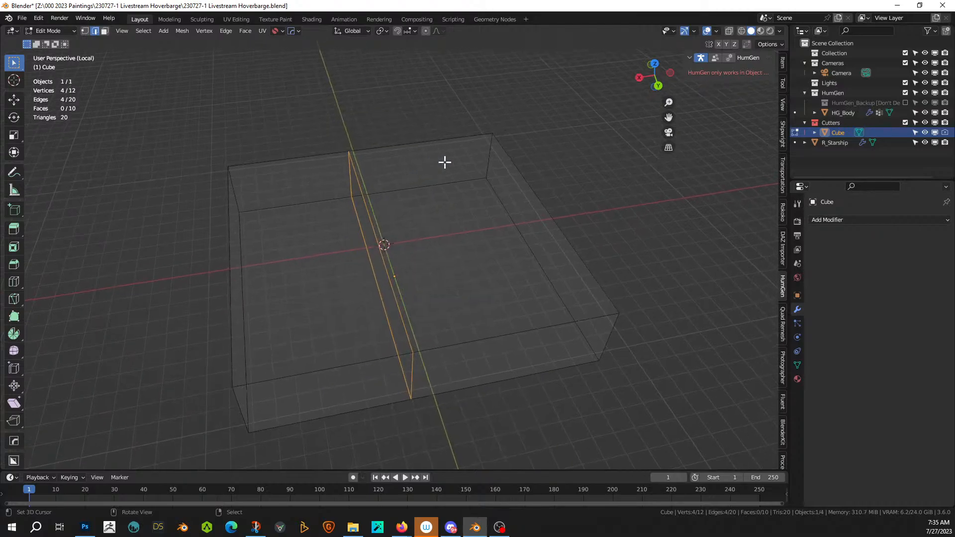
key(3)
click(483, 157)
key(e)
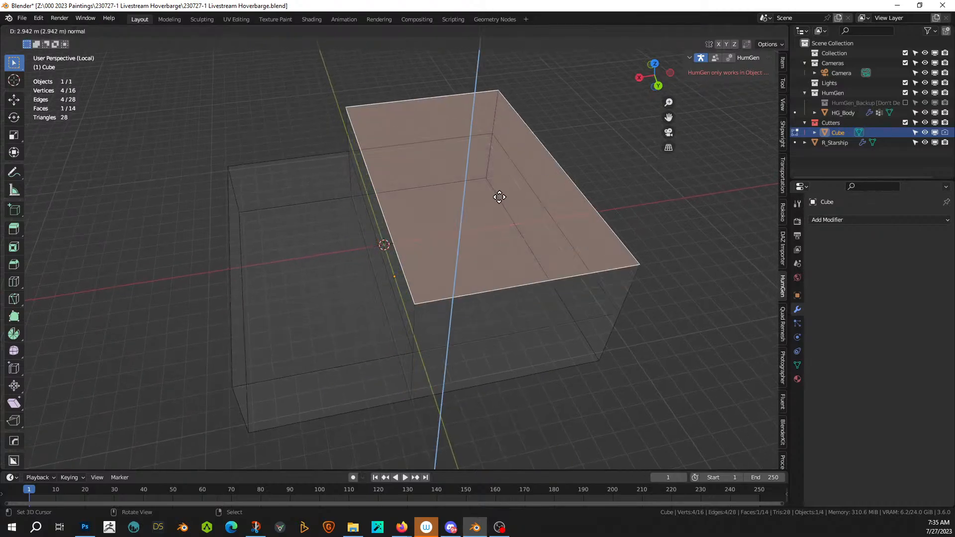
click(496, 163)
key(KP_Divide)
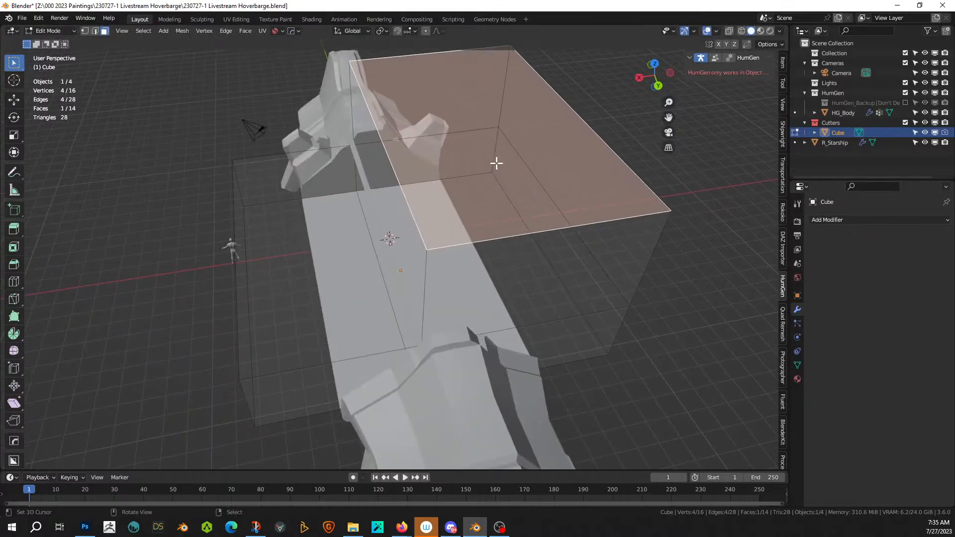
- Lower the cutter's extruded top face by about 4.4 m along the Z axis
middle_drag(394, 149, 342, 126)
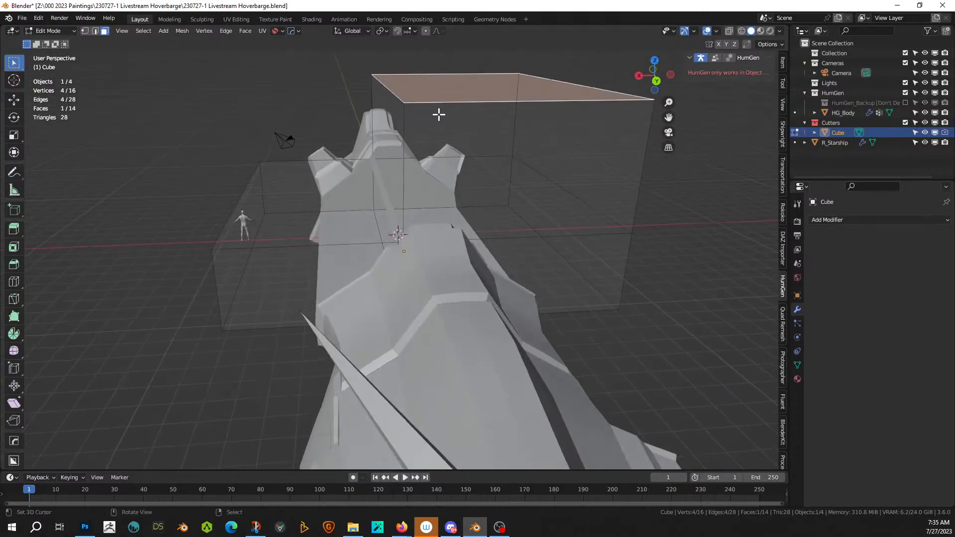
key(g)
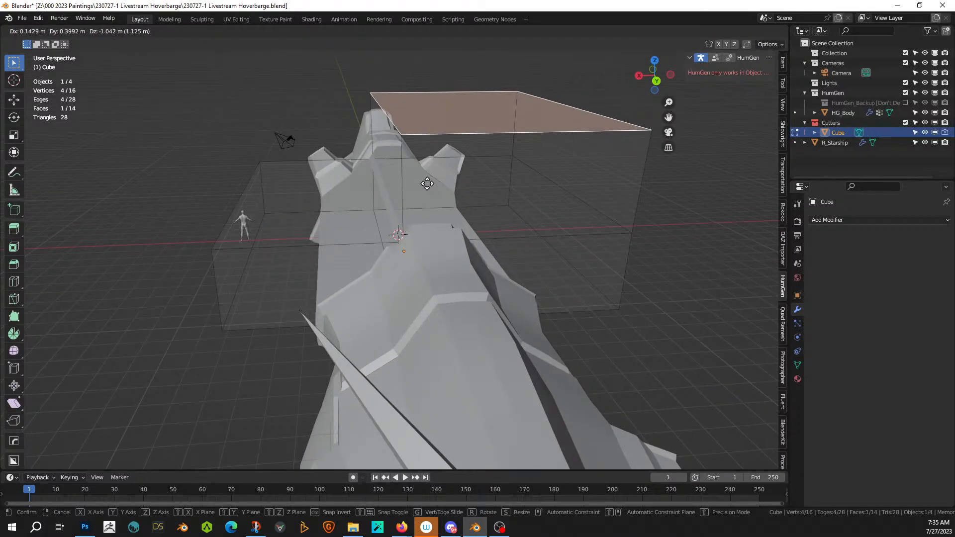
key(Escape)
key(g)
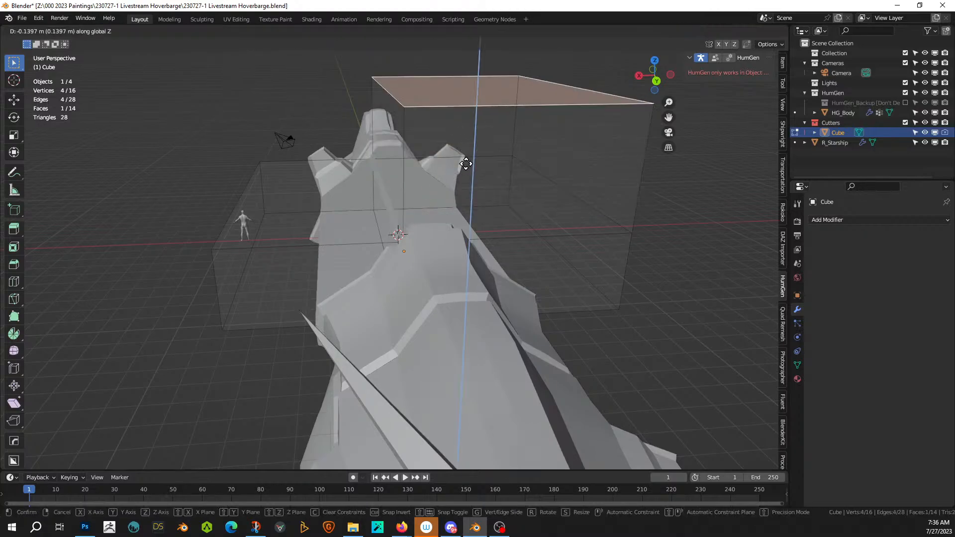
key(z)
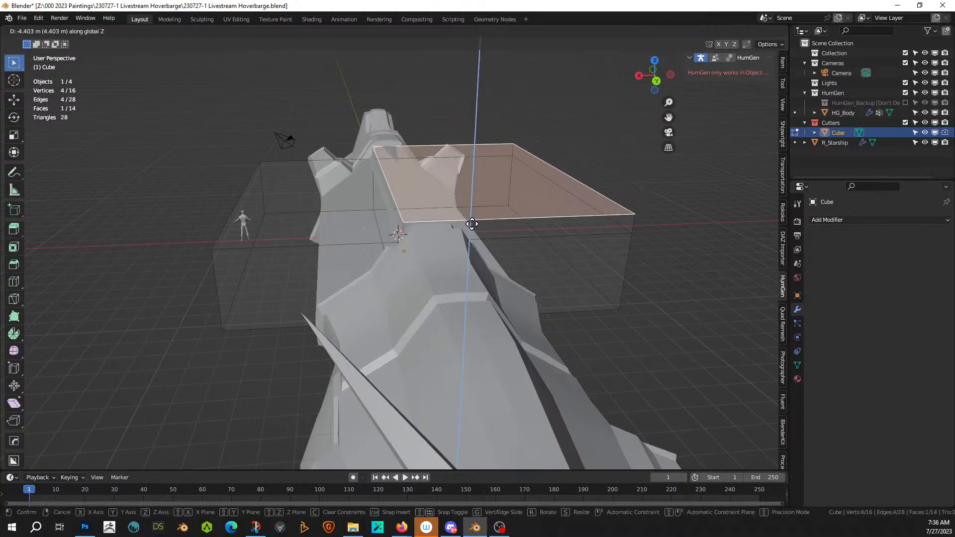
click(473, 226)
middle_drag(473, 226, 648, 233)
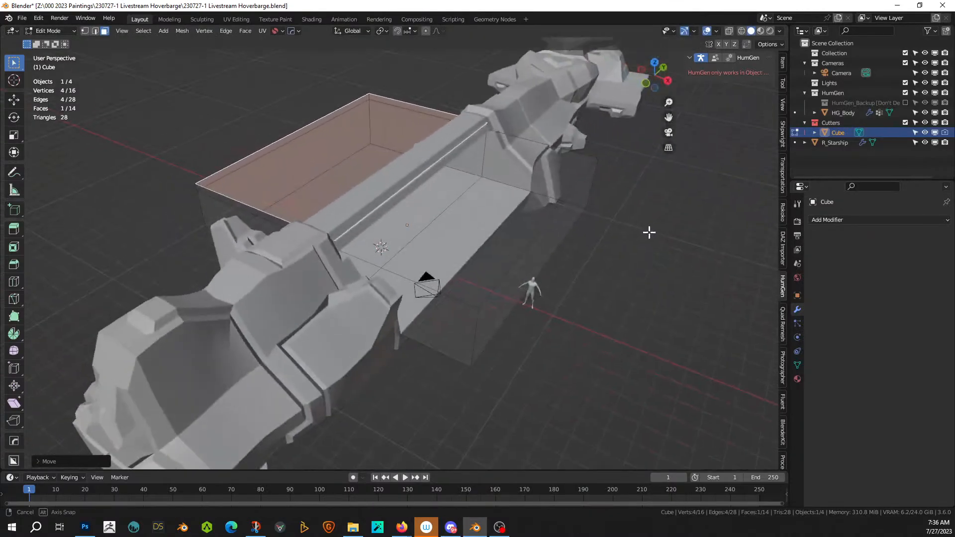
- Raise the cutter's extruded top face along Z until it clears the starship's central spine
scroll(384, 158, up, 4)
middle_drag(384, 157, 446, 128)
scroll(475, 140, down, 2)
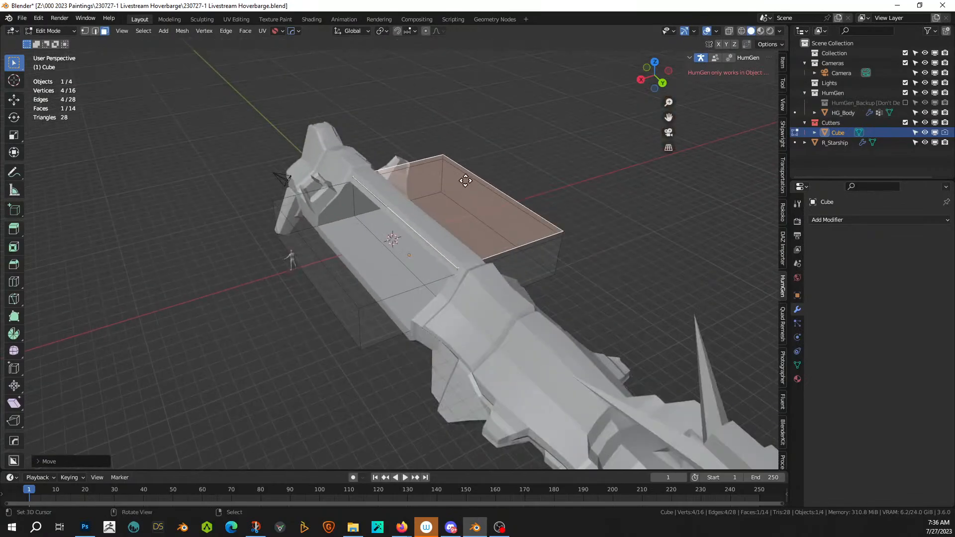
key(g)
key(z)
click(456, 143)
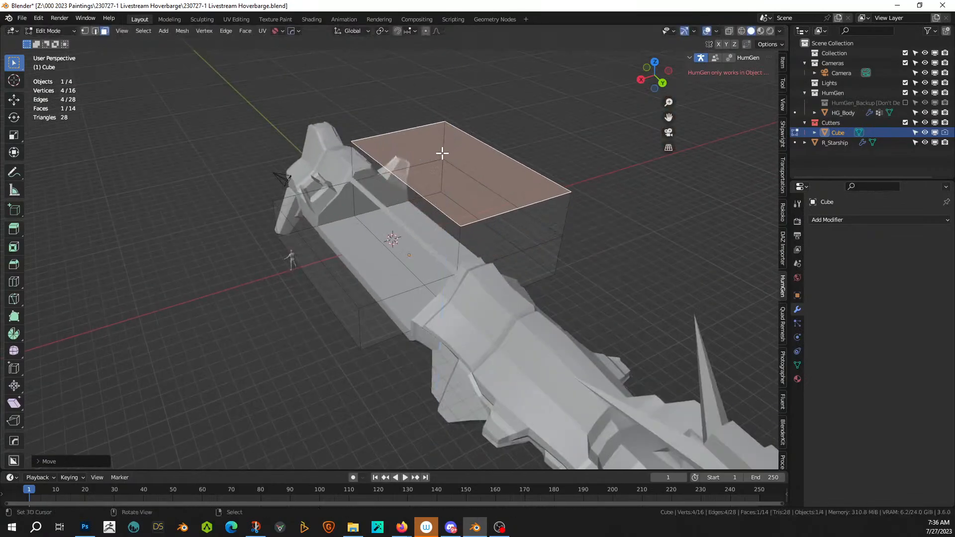
- Return to Object Mode and shift the Cube cutter sideways along X so a narrow spine remains above the deck
scroll(386, 215, up, 3)
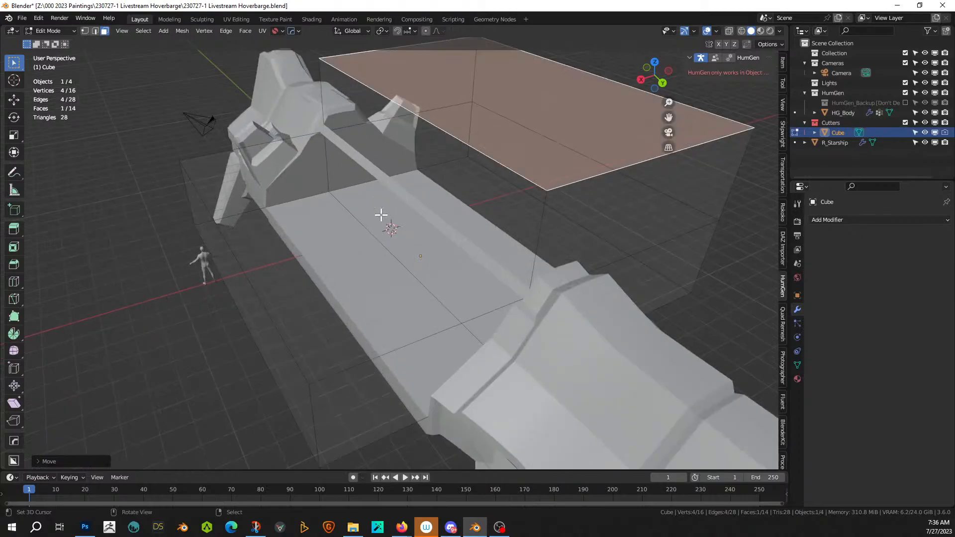
middle_drag(384, 215, 356, 202)
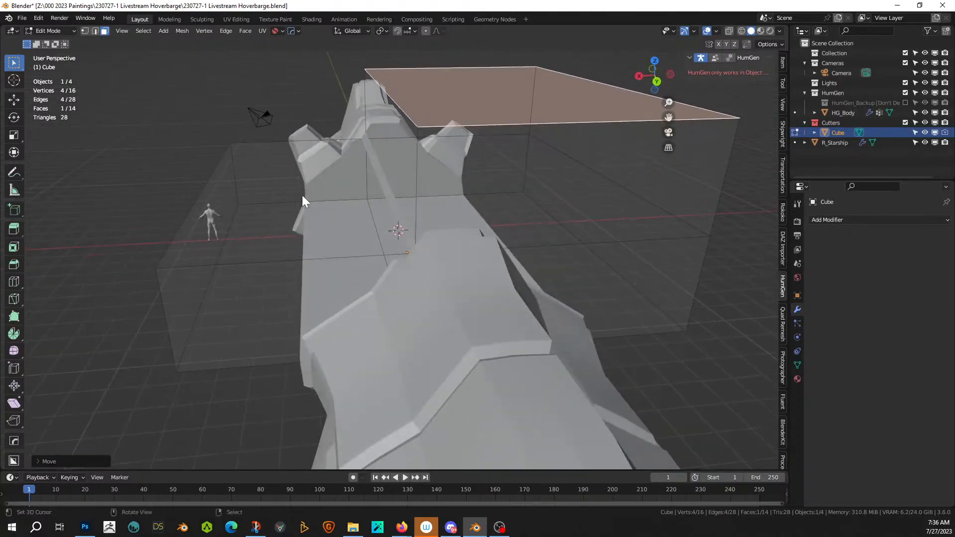
key(Tab)
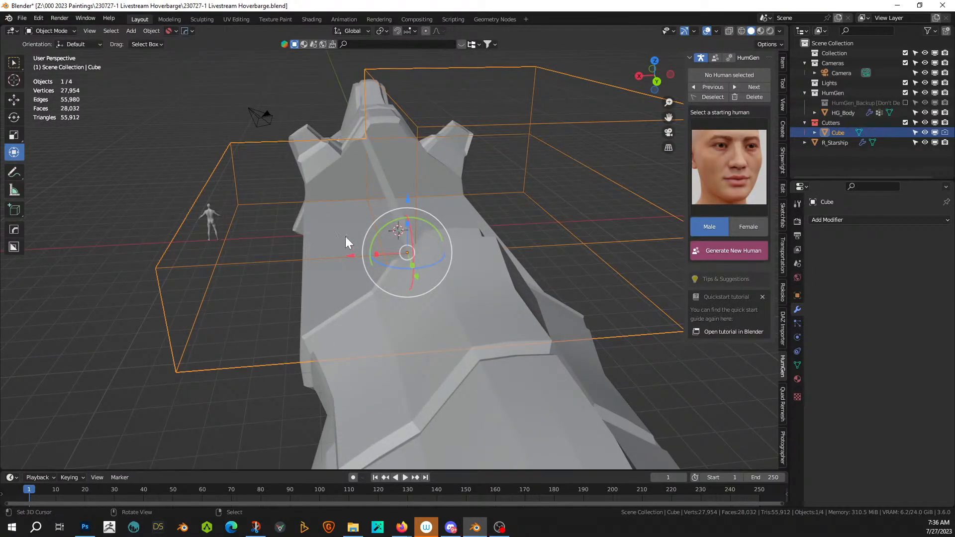
drag(352, 257, 369, 251)
middle_drag(370, 251, 399, 215)
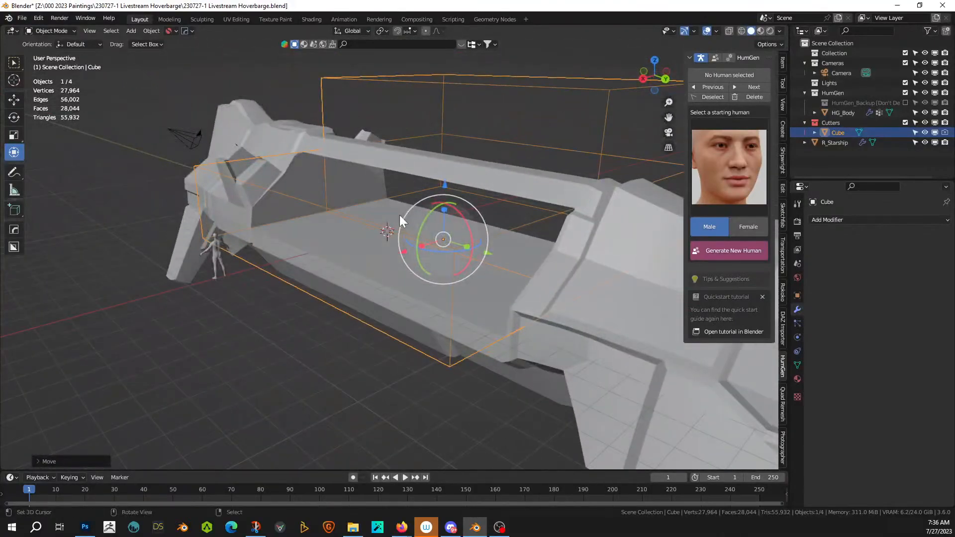
- Isolate the cutter, select the lengthwise inner edge where its two heights meet, and apply the object transform
key(KP_Divide)
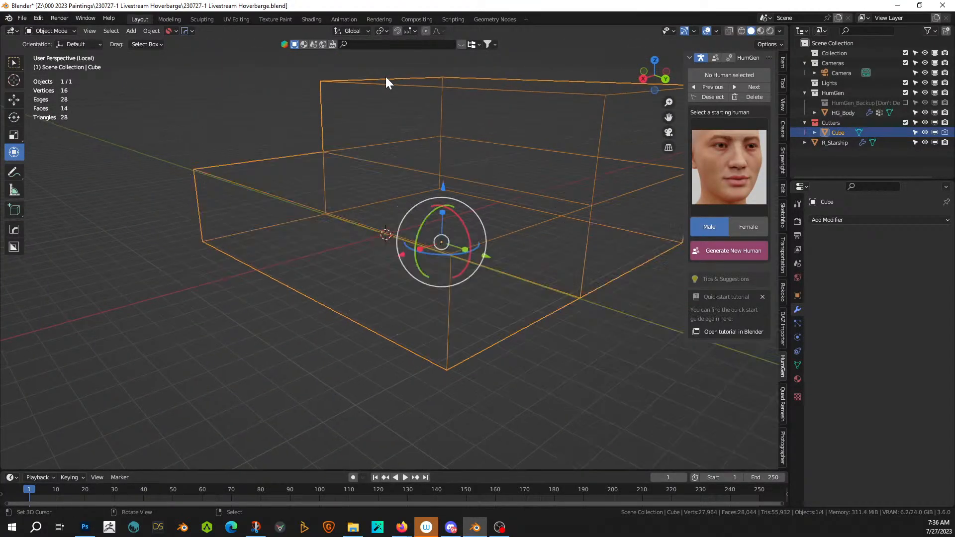
key(Tab)
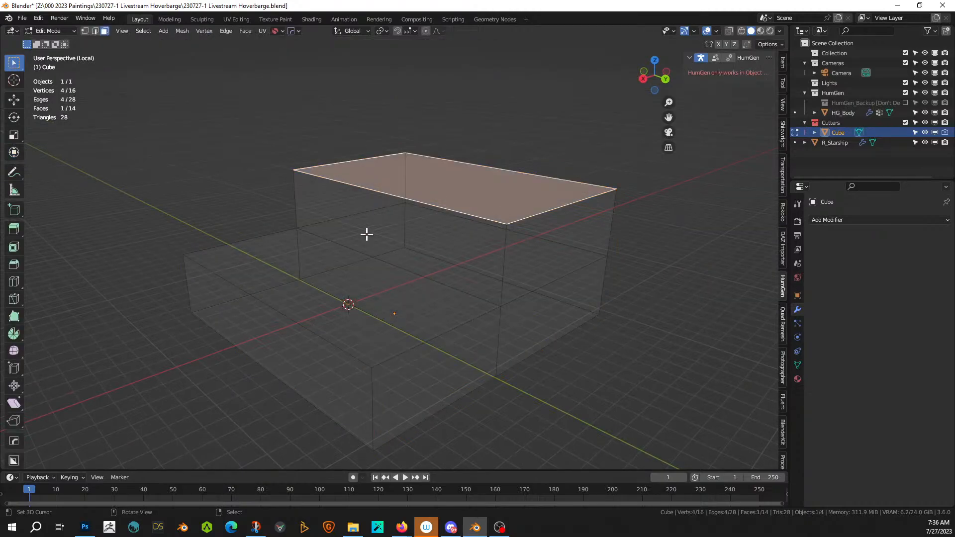
click(353, 246)
key(2)
click(387, 267)
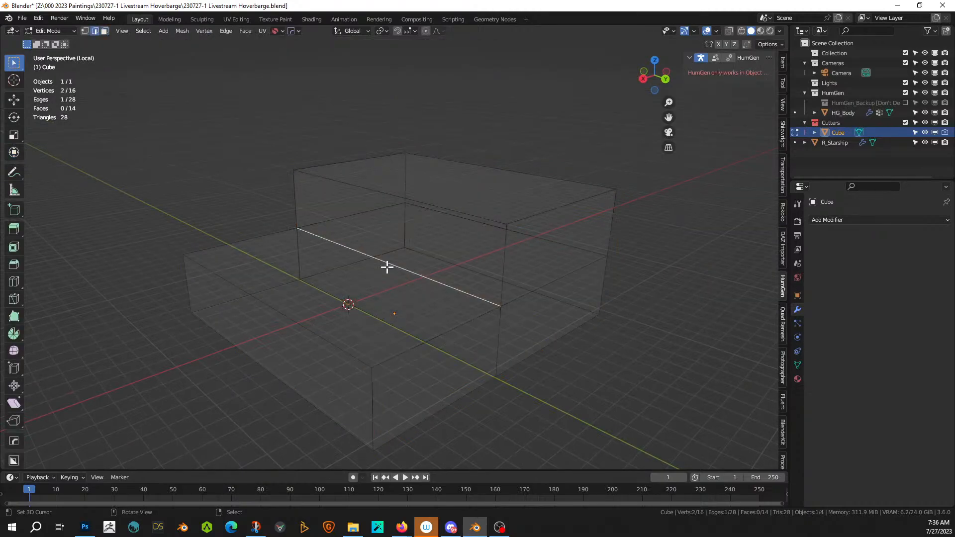
key(Tab)
key(ctrl+a)
click(416, 284)
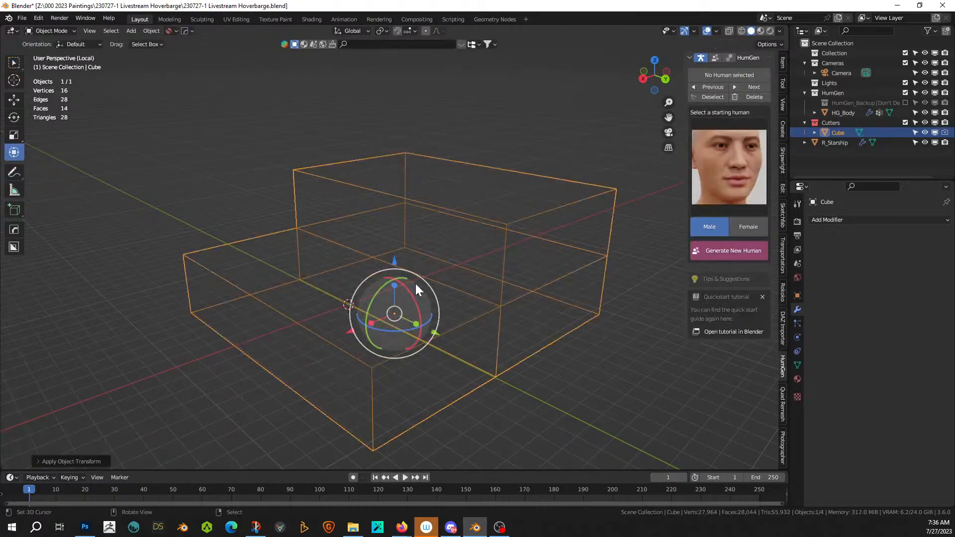
- Bevel the cutter's inner step edge with 12 segments and a width of about 0.97 m
key(Tab)
key(ctrl+b)
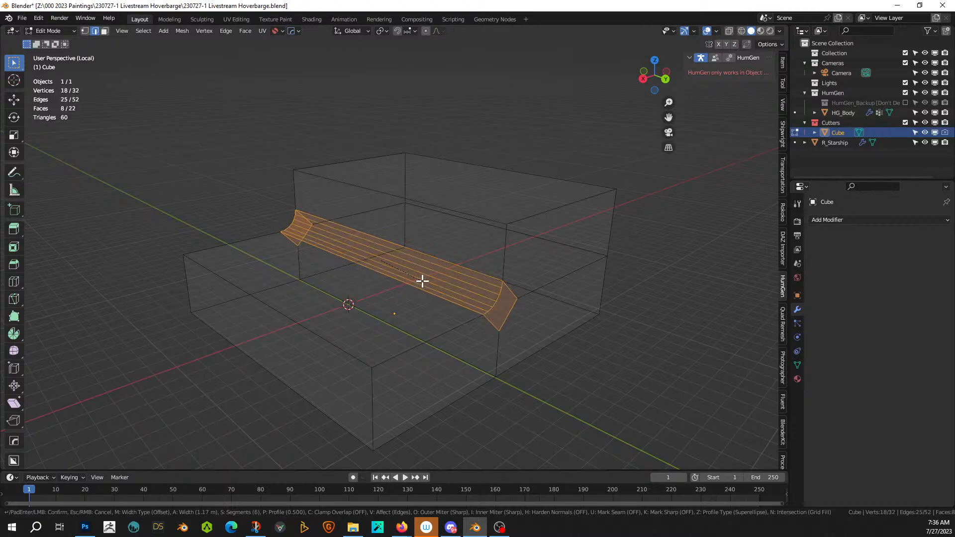
scroll(422, 282, up, 6)
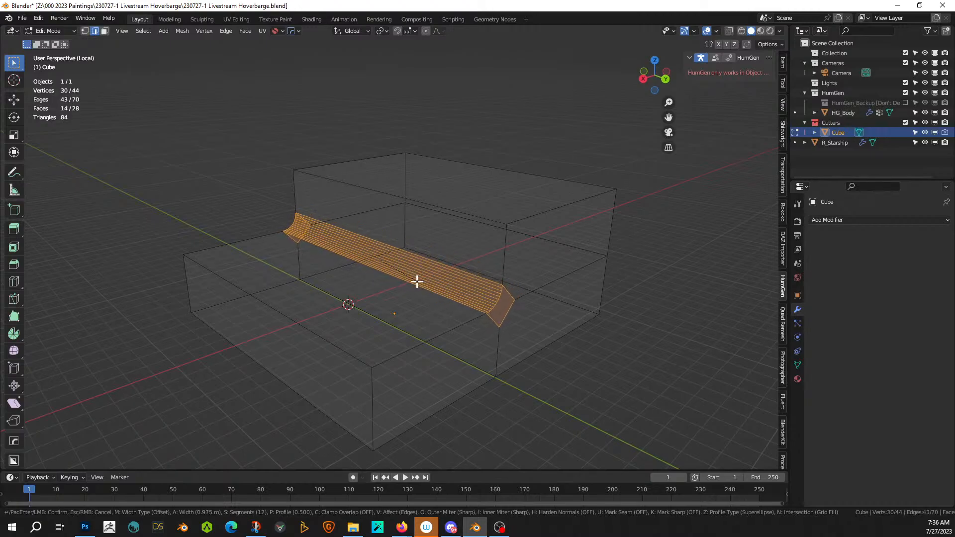
click(417, 282)
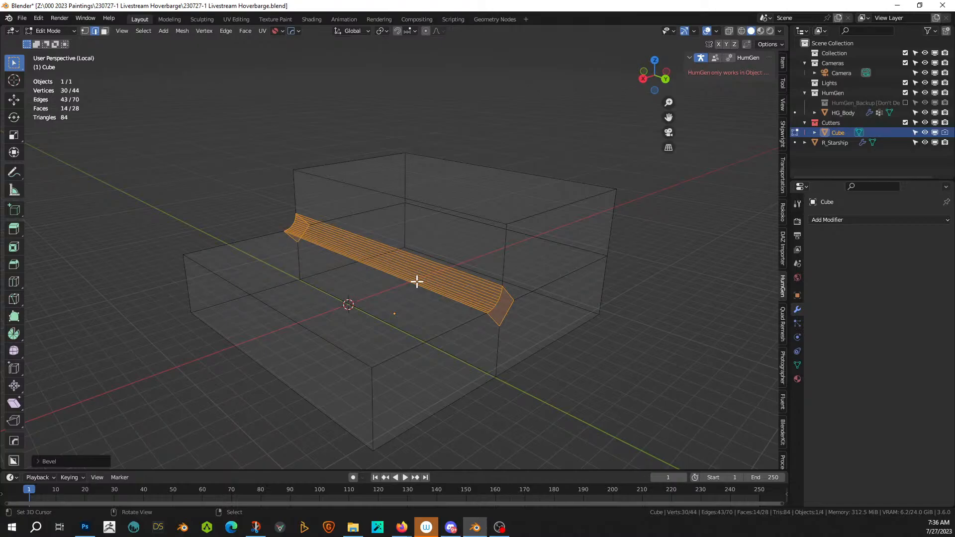
key(KP_Divide)
middle_drag(416, 279, 370, 301)
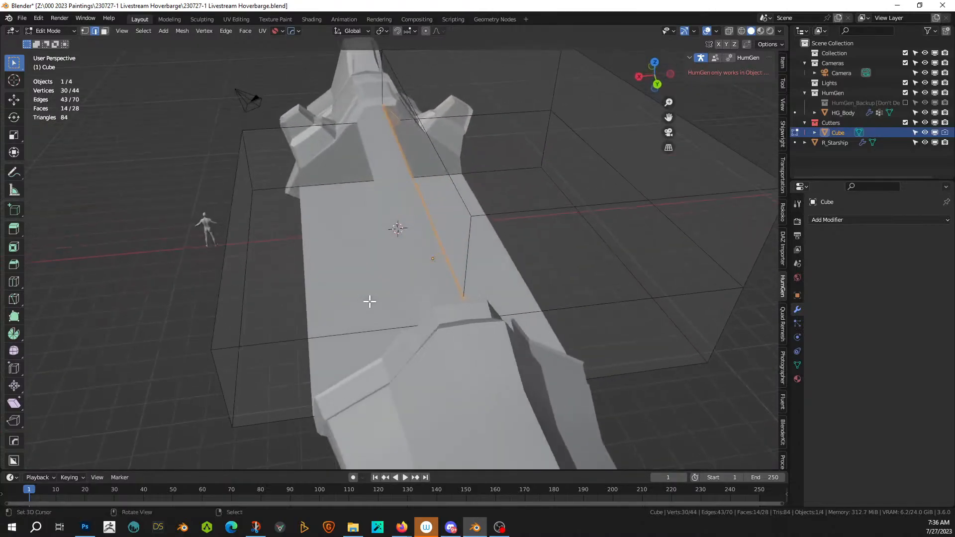
- Move the whole Cube cutter about 0.58 m along the X axis in Object Mode
key(Tab)
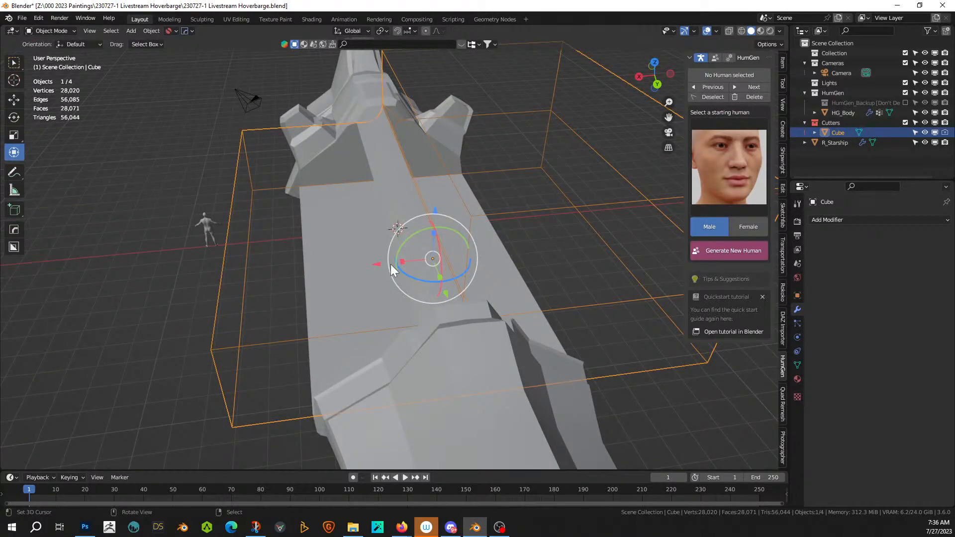
key(g)
key(x)
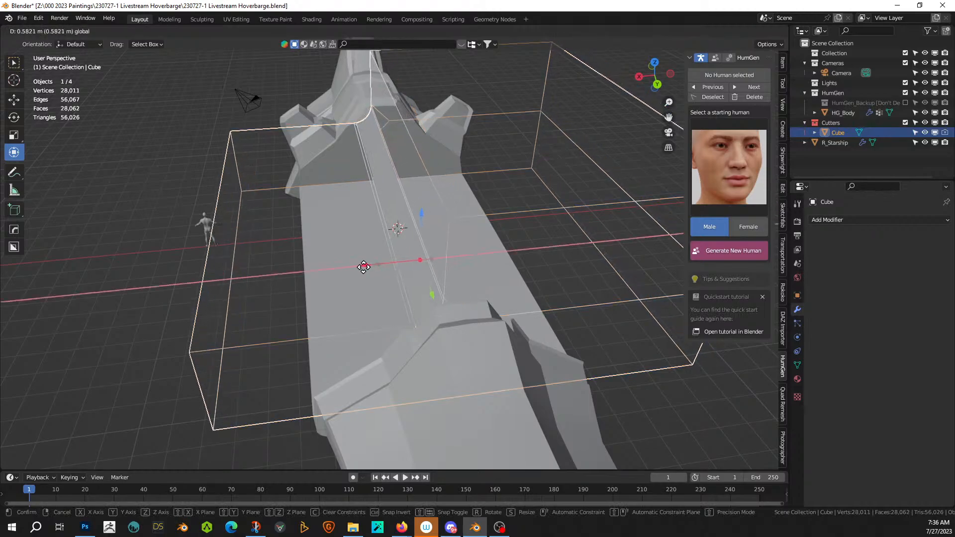
click(363, 267)
- Fine-tune the cutter's X position against the starship's spine with a small nudge
middle_drag(363, 268, 520, 256)
scroll(448, 226, up, 4)
shift+middle_drag(447, 226, 471, 353)
scroll(441, 331, up, 1)
scroll(462, 333, down, 3)
drag(449, 274, 456, 275)
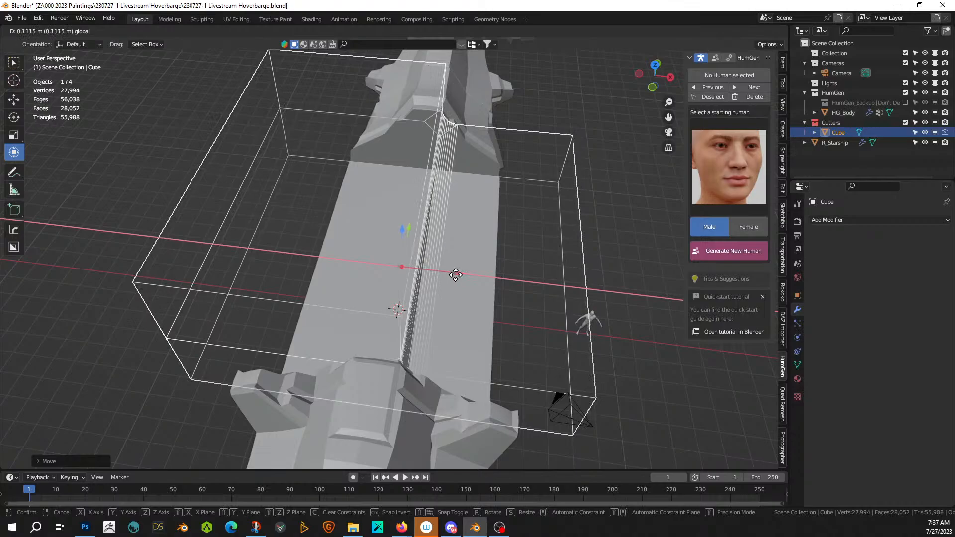
drag(456, 275, 452, 276)
middle_drag(451, 275, 613, 206)
- Lower the cutter's raised top face by about 3.1 m along Z in Edit Mode
key(Tab)
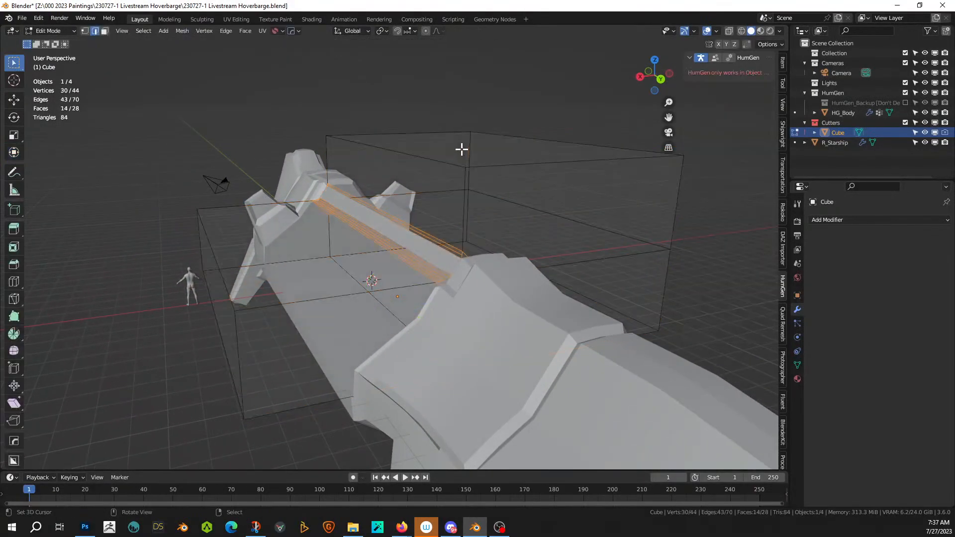
click(461, 149)
key(g)
key(z)
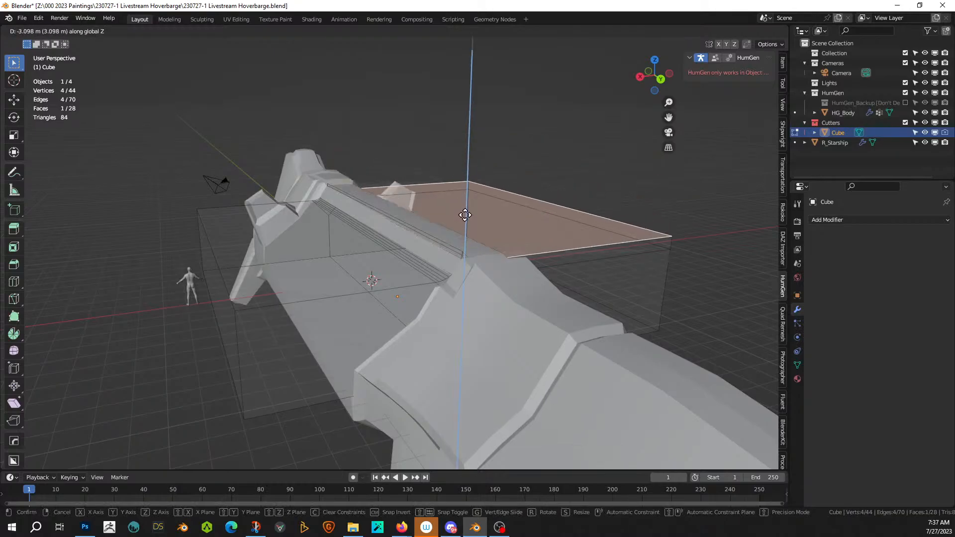
click(465, 215)
- Isolate the cutter and bevel its lengthwise bottom loop-cut edge with 1 segment and a width of about 0.34 m
middle_drag(465, 214, 514, 351)
key(KP_Divide)
key(2)
click(437, 278)
key(ctrl+b)
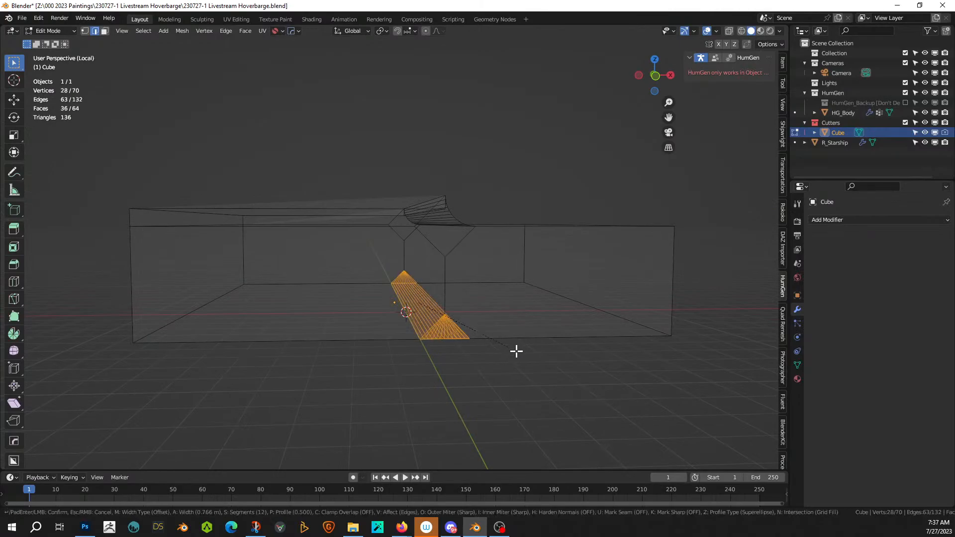
scroll(517, 351, down, 10)
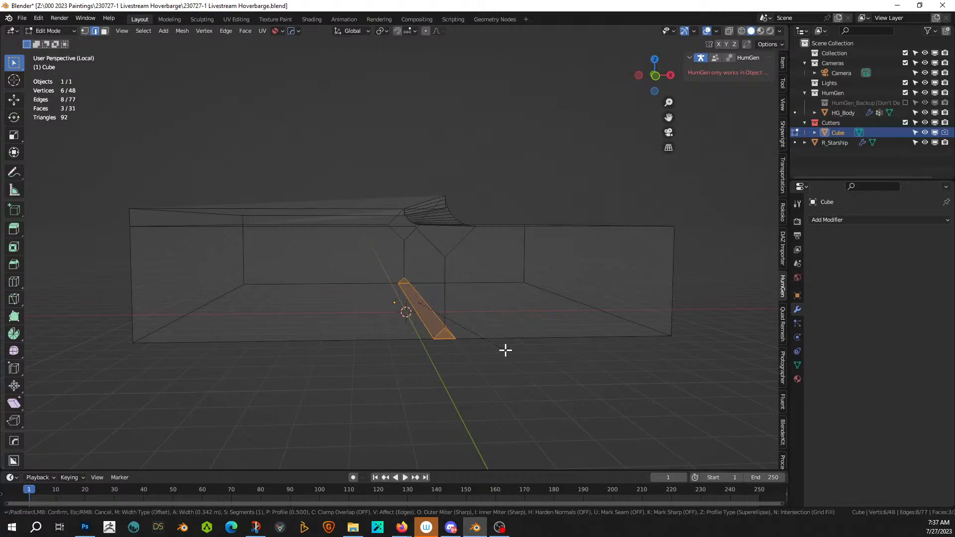
click(506, 350)
- Extrude the bevelled bottom strip about 0.3 m up into the cutter to form a deck ridge, and restore the full scene view
middle_drag(502, 351, 397, 315)
scroll(413, 348, up, 3)
click(397, 267)
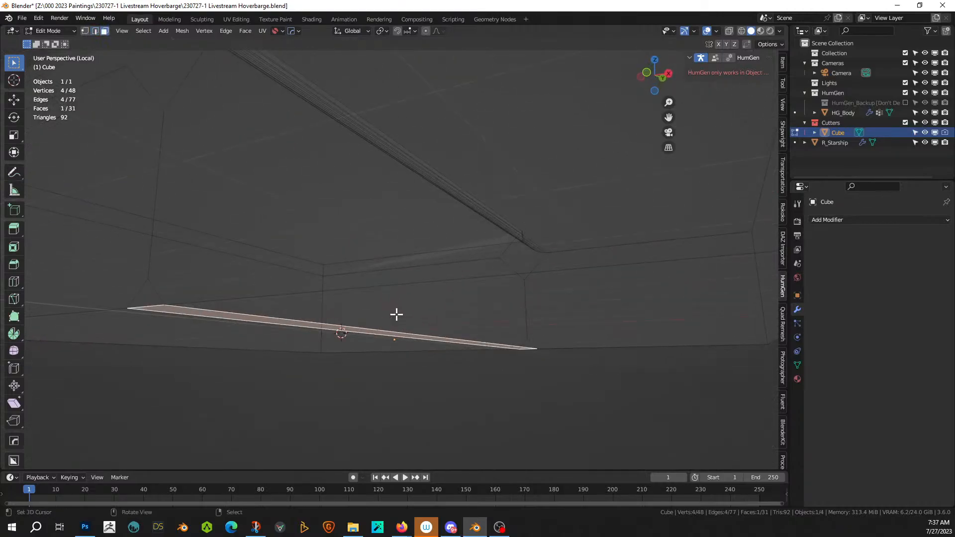
key(e)
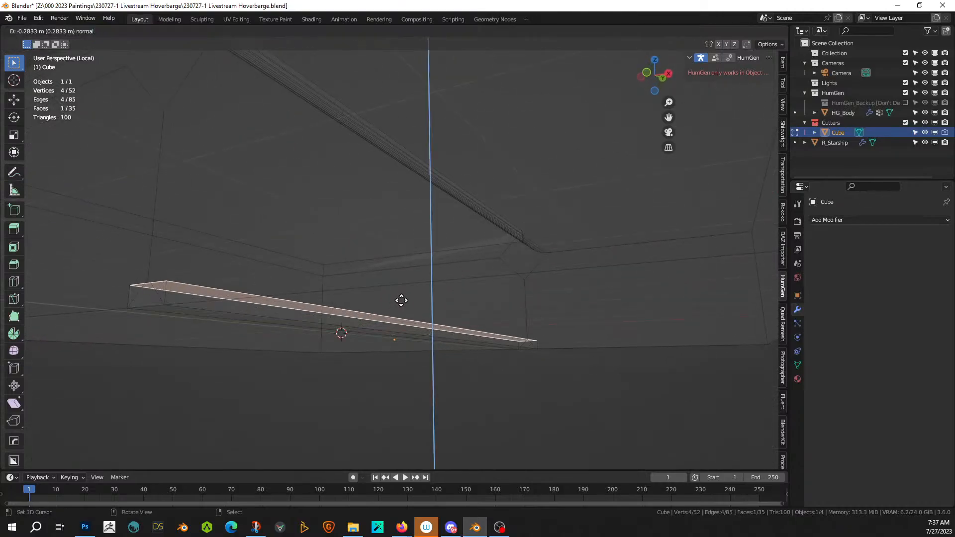
click(402, 297)
key(KP_Divide)
middle_drag(401, 297, 215, 270)
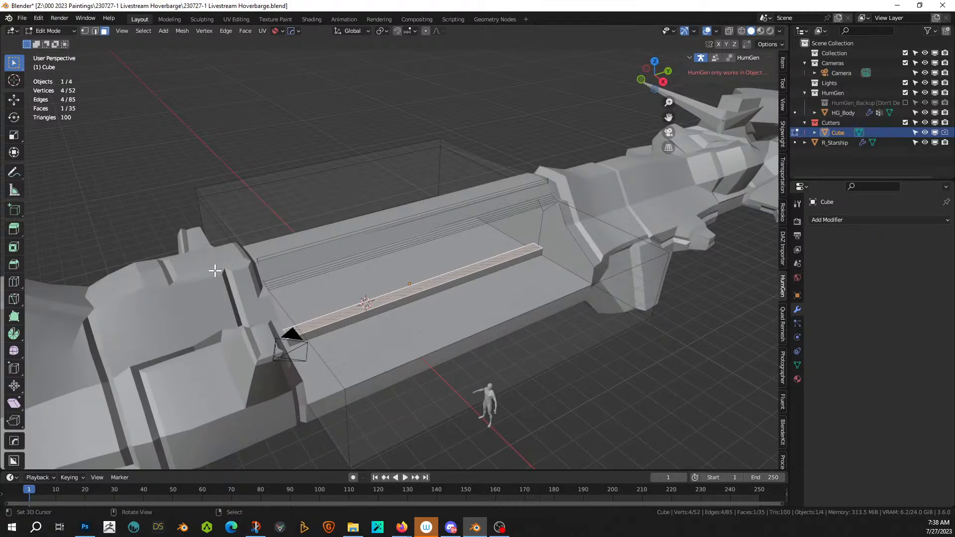
middle_drag(222, 271, 275, 260)
shift+middle_drag(351, 261, 193, 293)
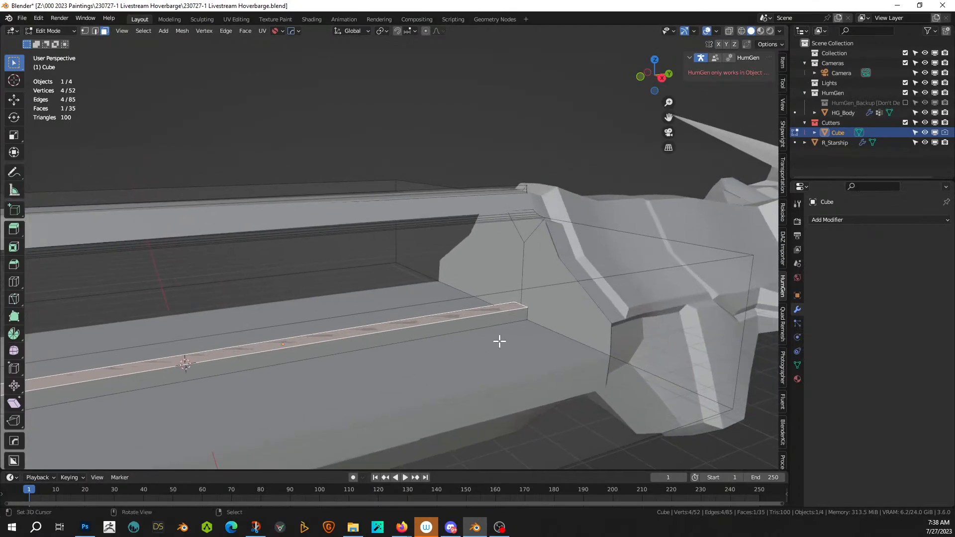
- Isolate the cutter, try bevelling two connected bottom edges with 10 segments at about 0.32 m wide, and undo the bevel
middle_drag(483, 326, 444, 275)
key(KP_Divide)
click(262, 237)
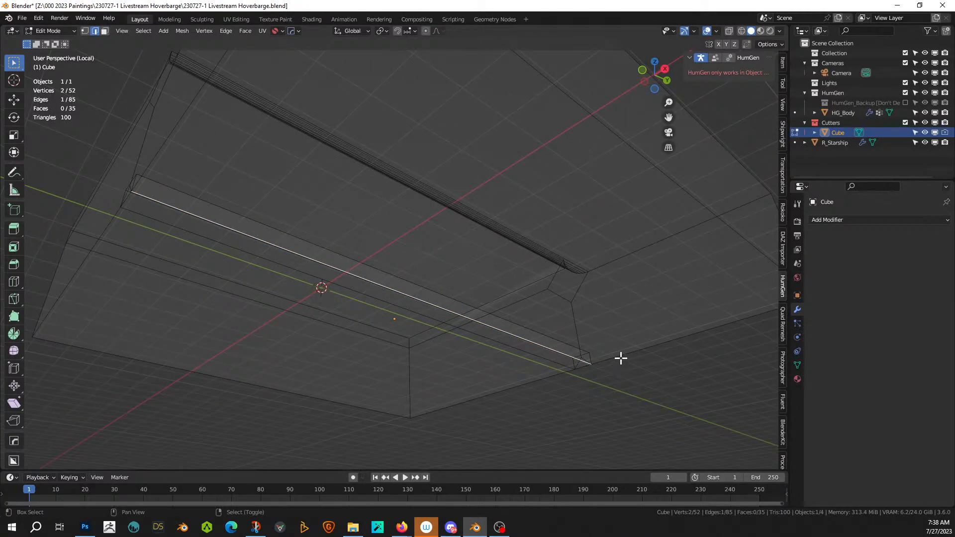
shift+click(620, 354)
middle_drag(620, 355, 614, 431)
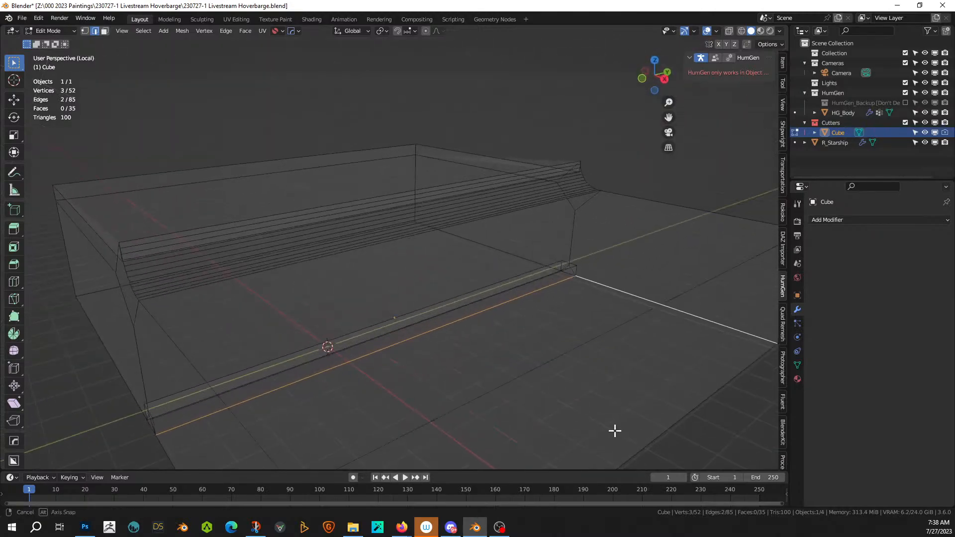
key(ctrl+b)
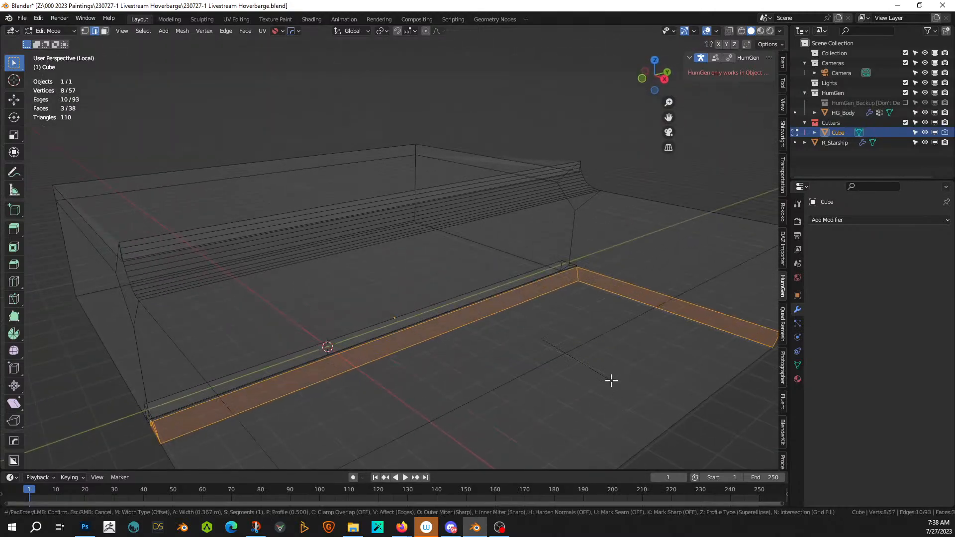
scroll(610, 380, up, 9)
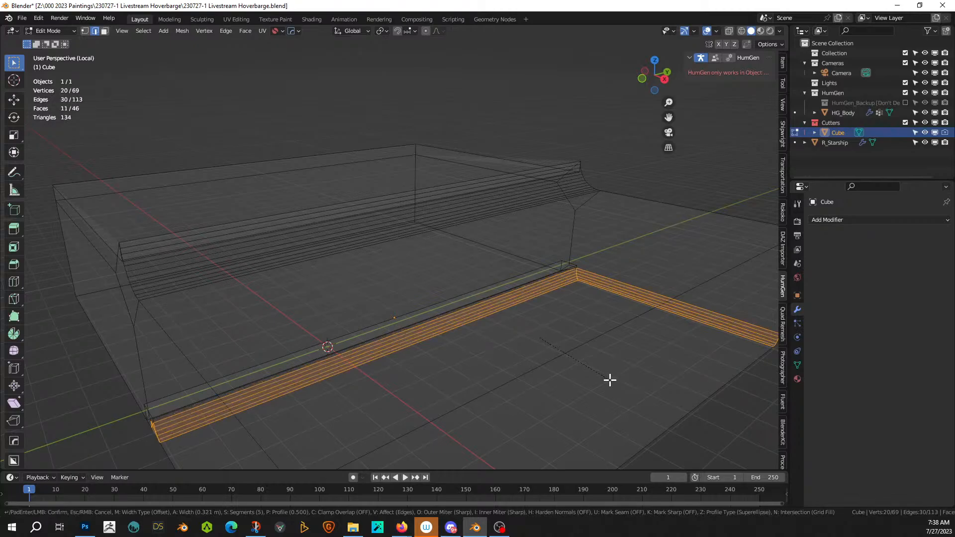
click(610, 380)
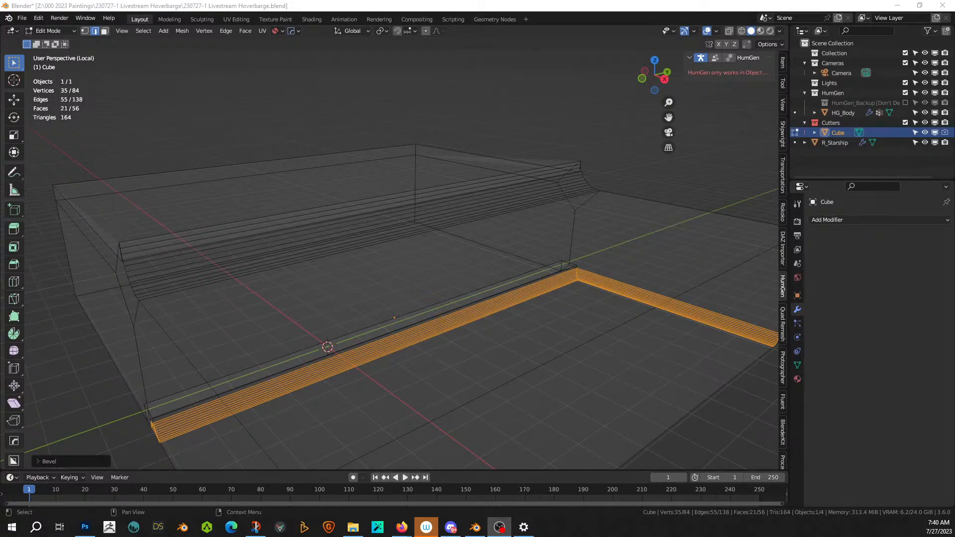
middle_drag(752, 99, 658, 162)
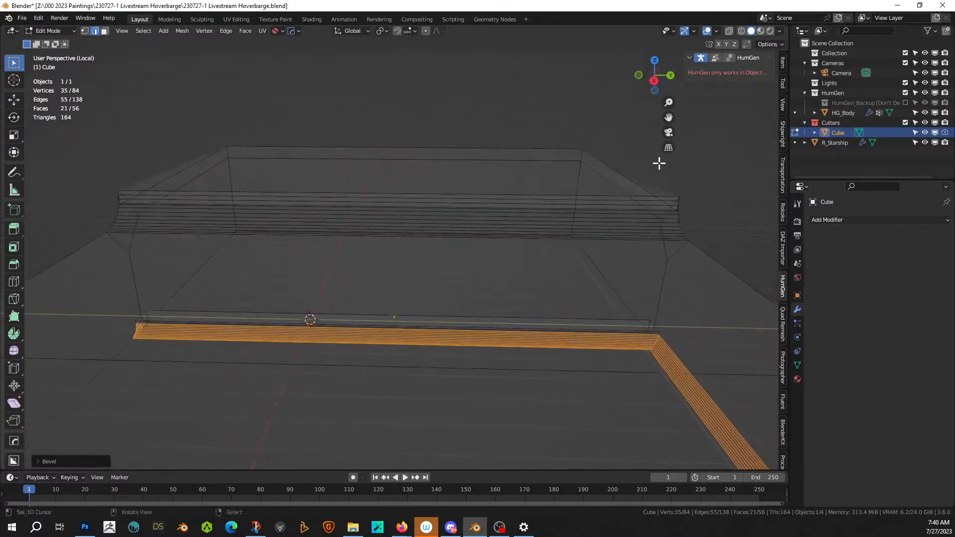
key(ctrl+z)
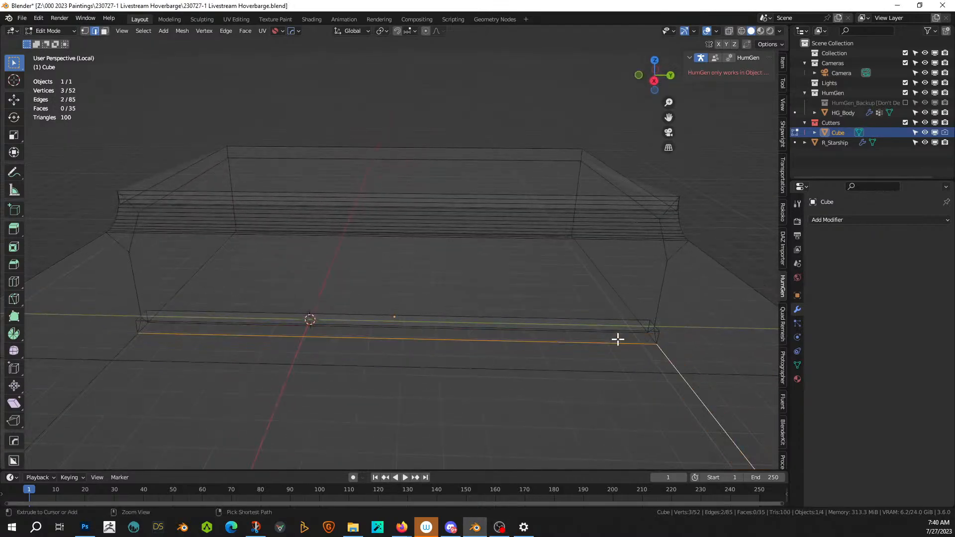
- Add the third bottom edge, try bevelling all three with 10 segments at about 0.29 m, and undo it in the full scene
shift+click(135, 343)
key(ctrl+b)
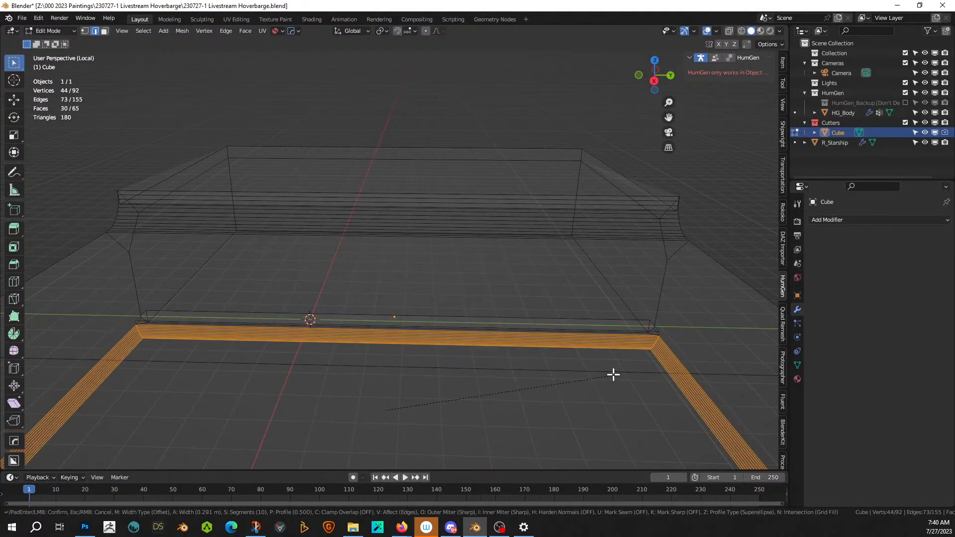
click(612, 369)
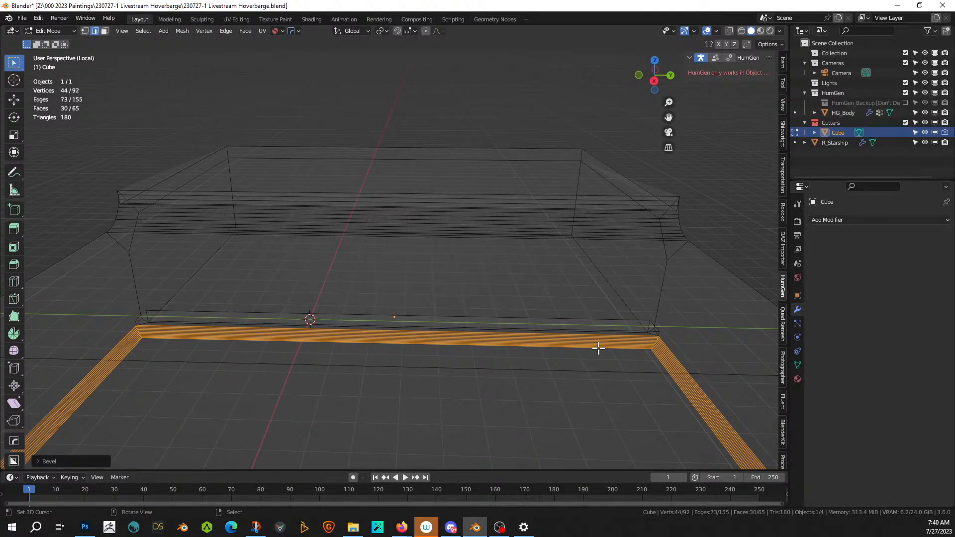
middle_drag(357, 75, 386, 79)
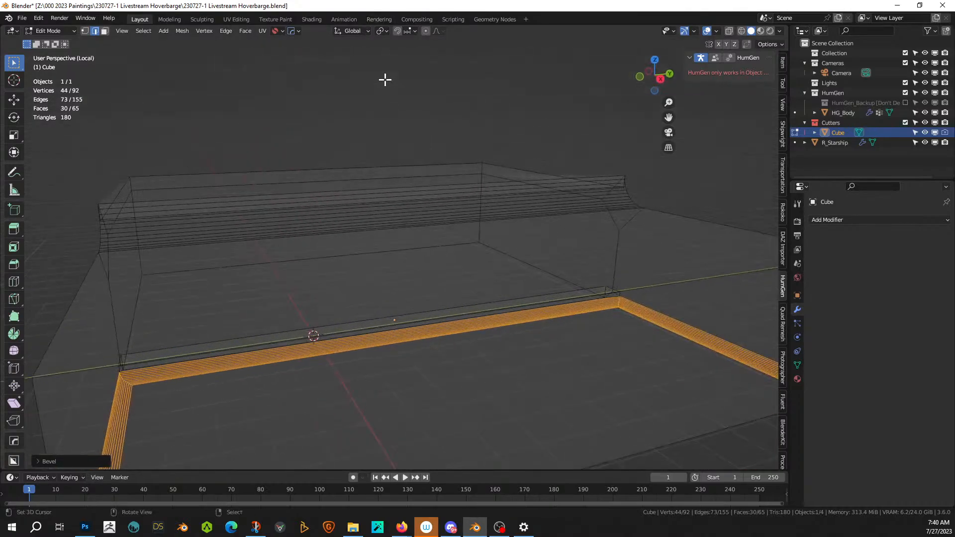
key(KP_Divide)
middle_drag(302, 124, 363, 209)
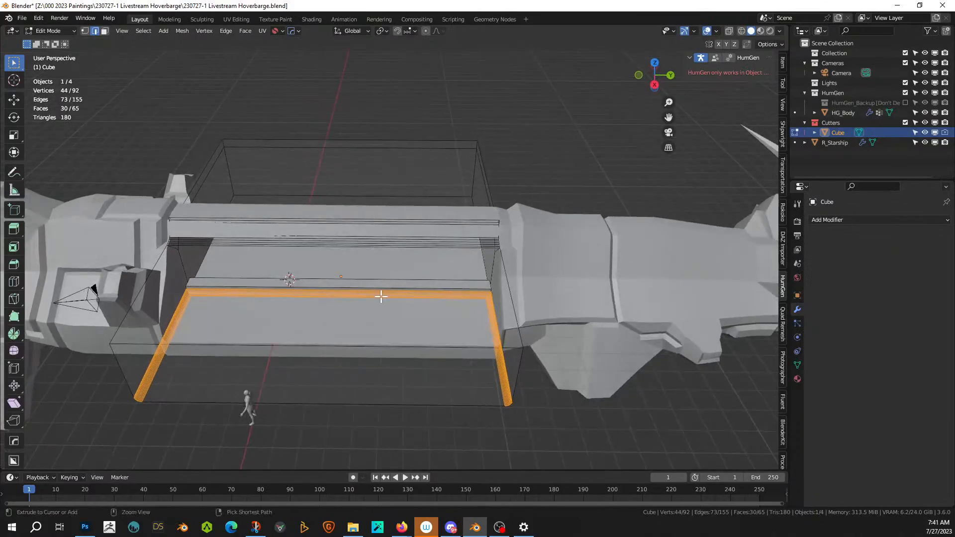
key(ctrl+z)
- Leave Edit Mode on the cutter and select the starship
middle_drag(416, 301, 243, 261)
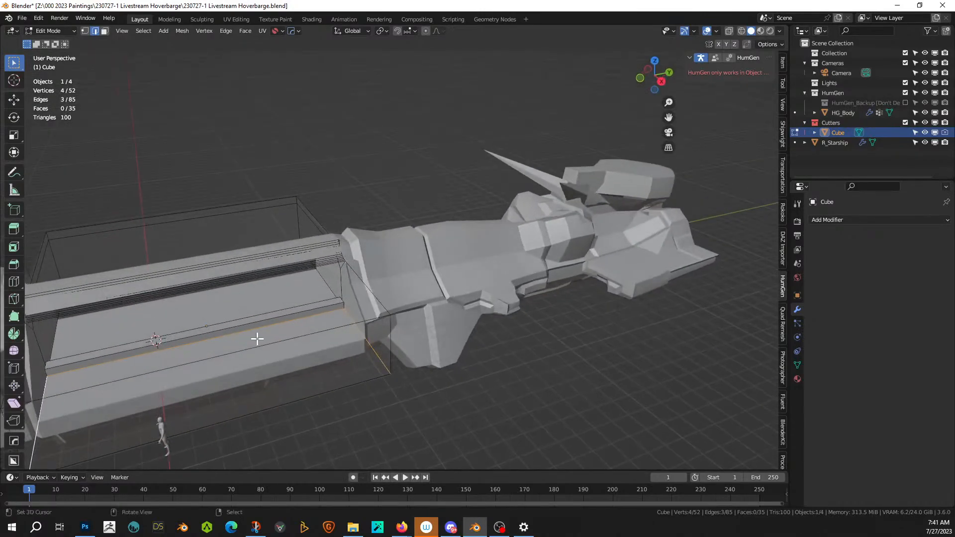
key(Tab)
middle_drag(377, 251, 383, 246)
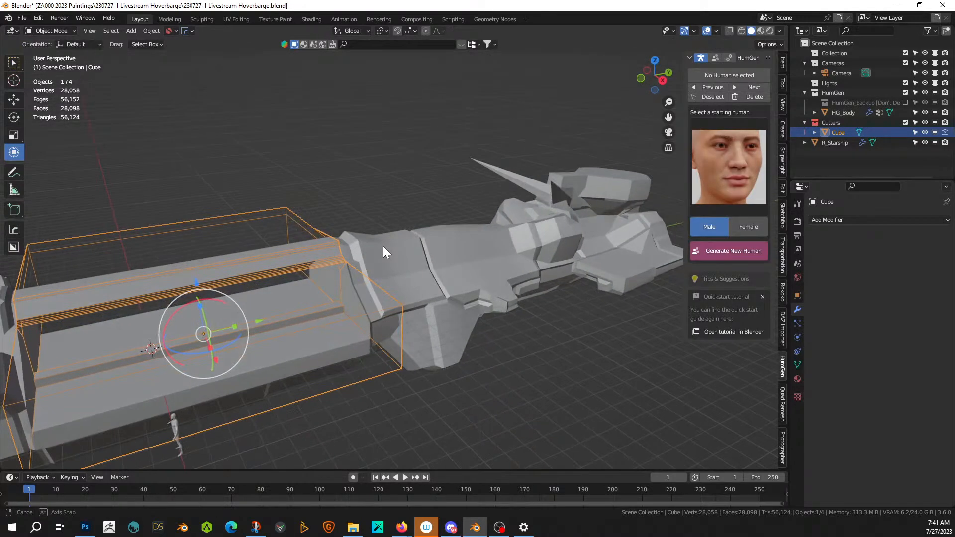
right_click(403, 243)
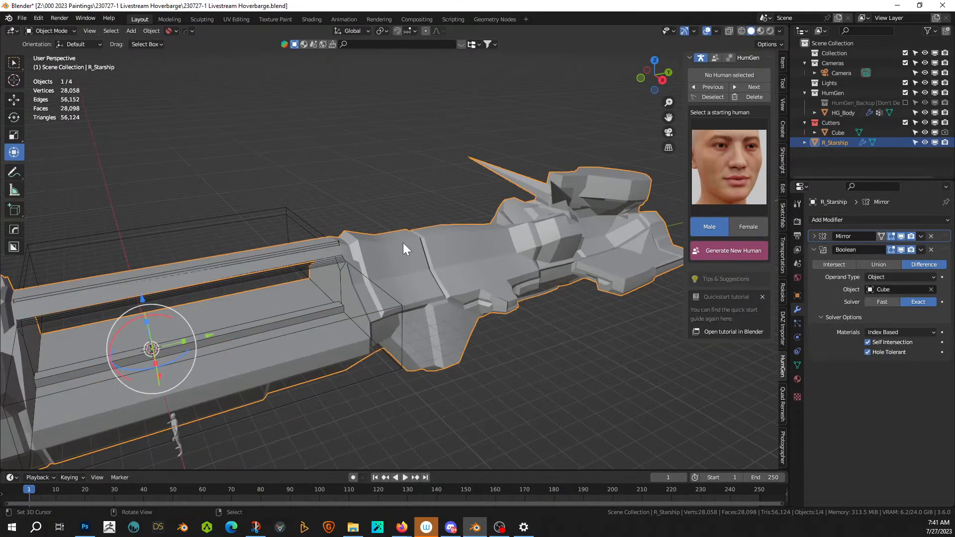
- Try applying only the starship's Boolean modifier ahead of its Mirror modifier, check the deck, and undo the application
click(920, 250)
click(877, 261)
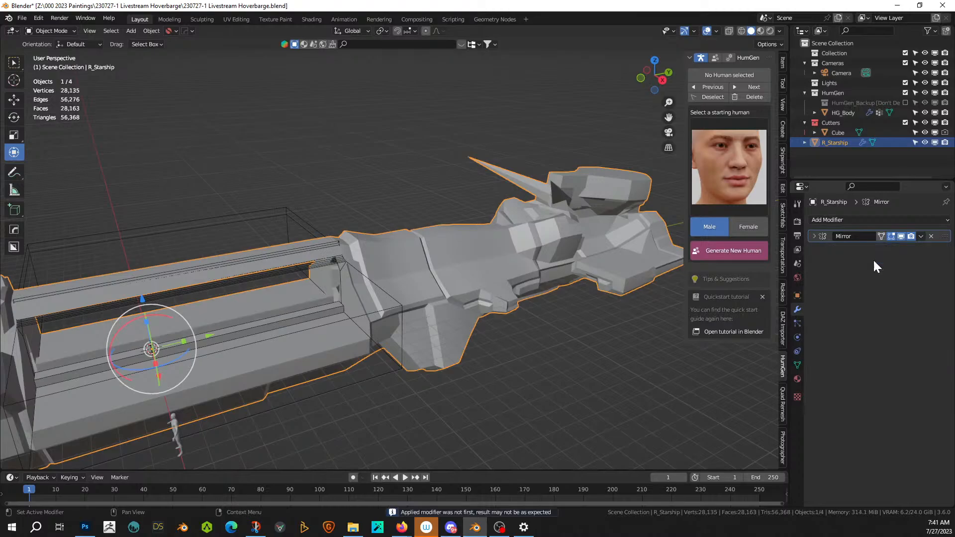
mouse_move(362, 313)
middle_down()
mouse_move(389, 345)
mouse_move(314, 352)
middle_up()
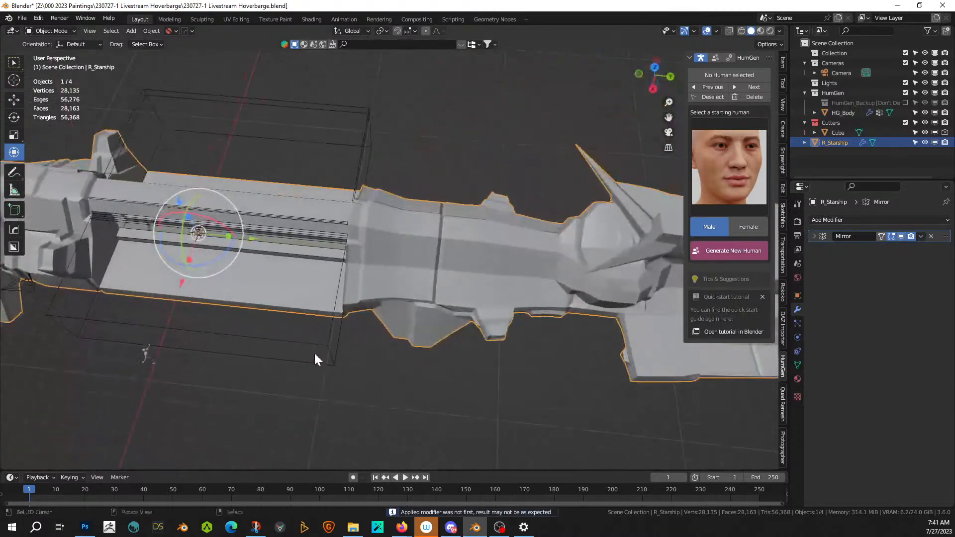
mouse_move(345, 288)
middle_down()
mouse_move(324, 253)
mouse_move(368, 255)
middle_up()
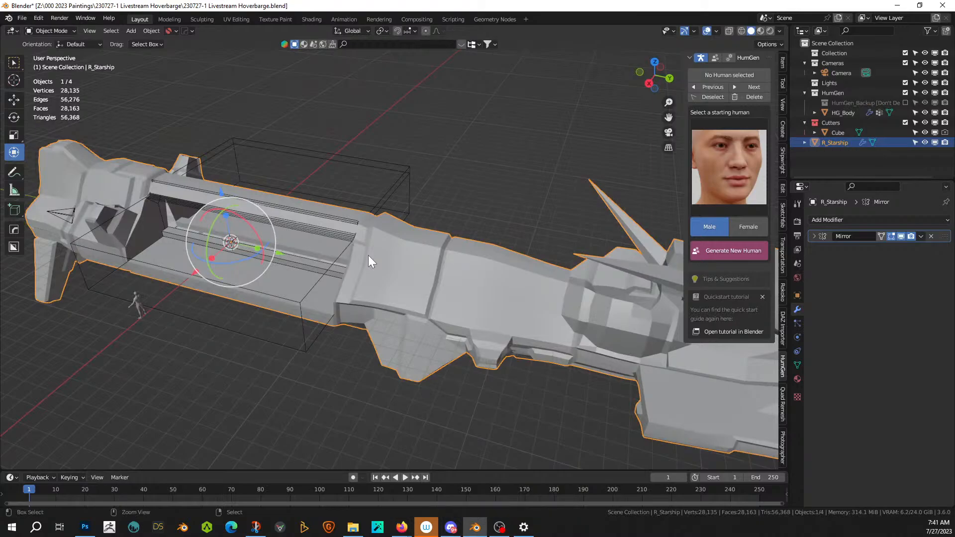
key(ctrl+z)
- Apply both the Mirror and Boolean modifiers on the starship with HOps Apply Modifiers
key(q)
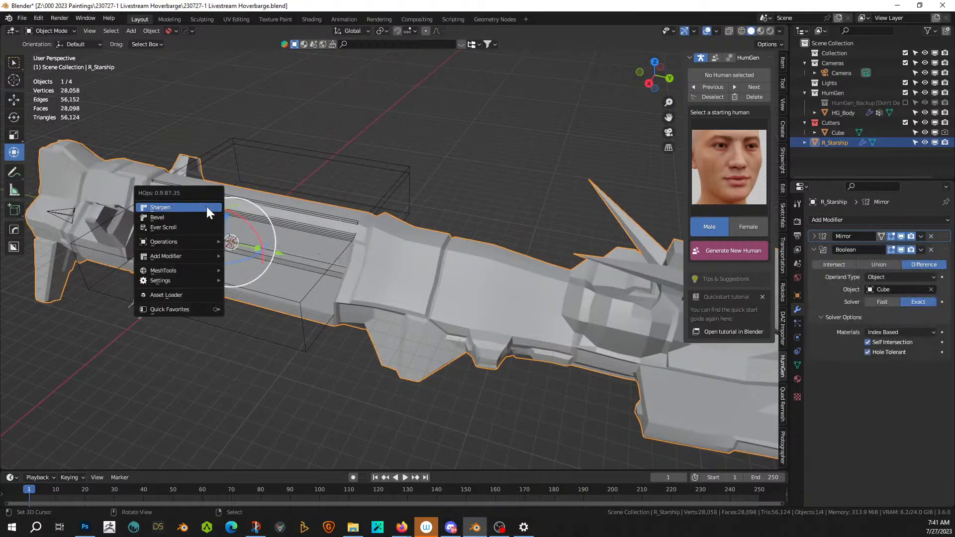
mouse_move(196, 256)
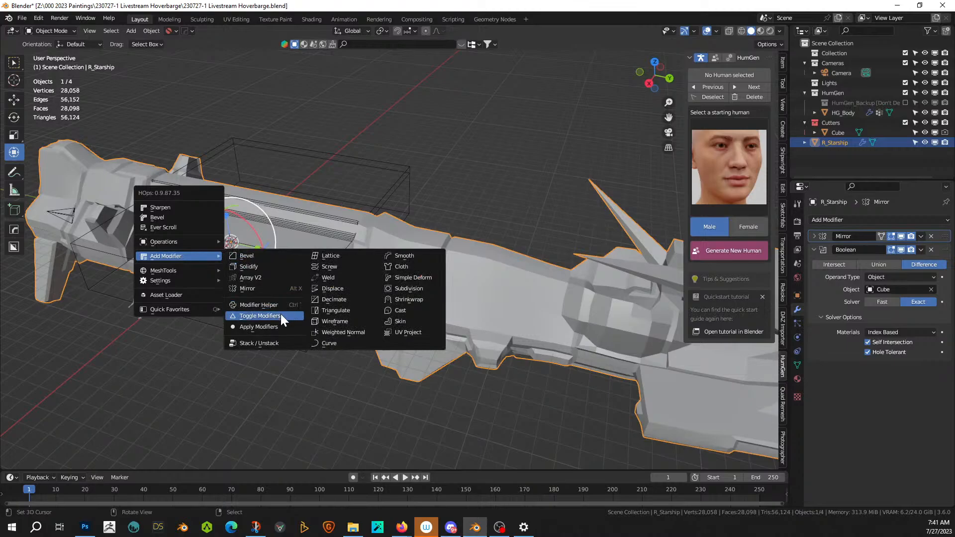
click(282, 327)
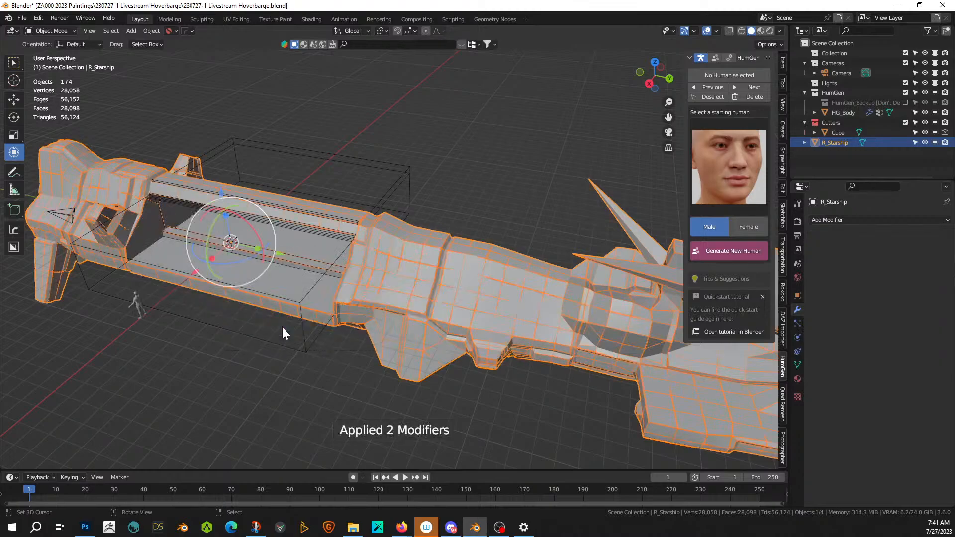
- Delete the Cube cutter object from the cargo deck
middle_drag(326, 300, 278, 315)
click(278, 254)
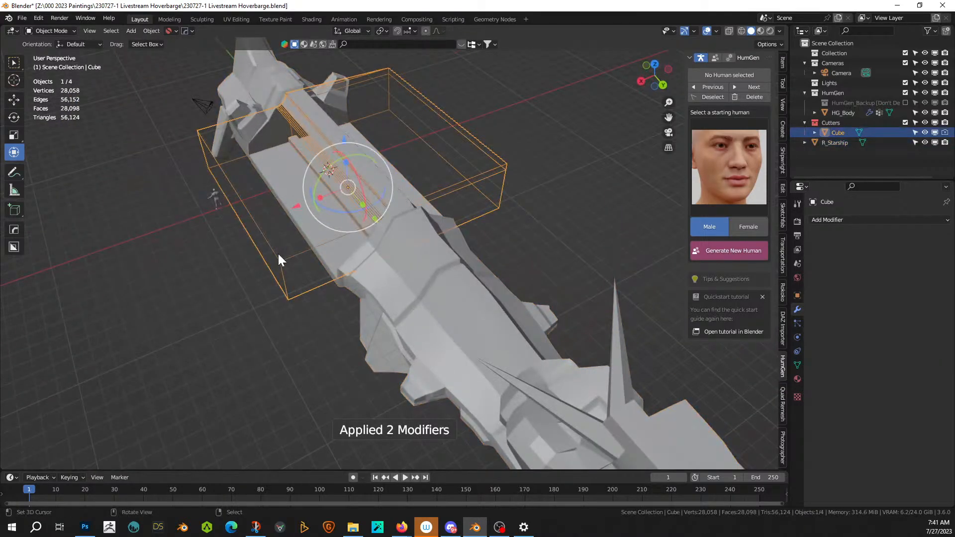
key(Delete)
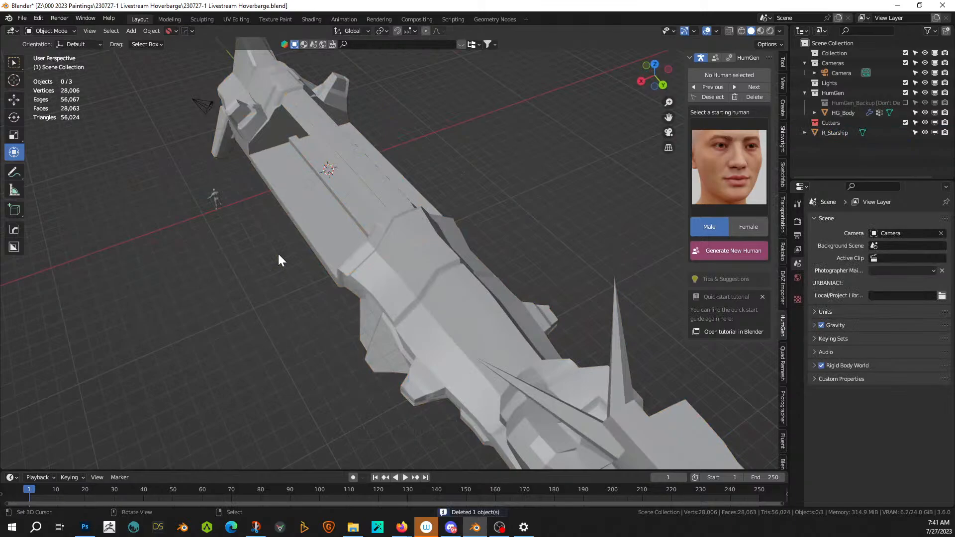
- Add a HOps mirror modifier to the starship on the X axis with X bisect enabled
scroll(309, 222, down, 4)
right_click(361, 209)
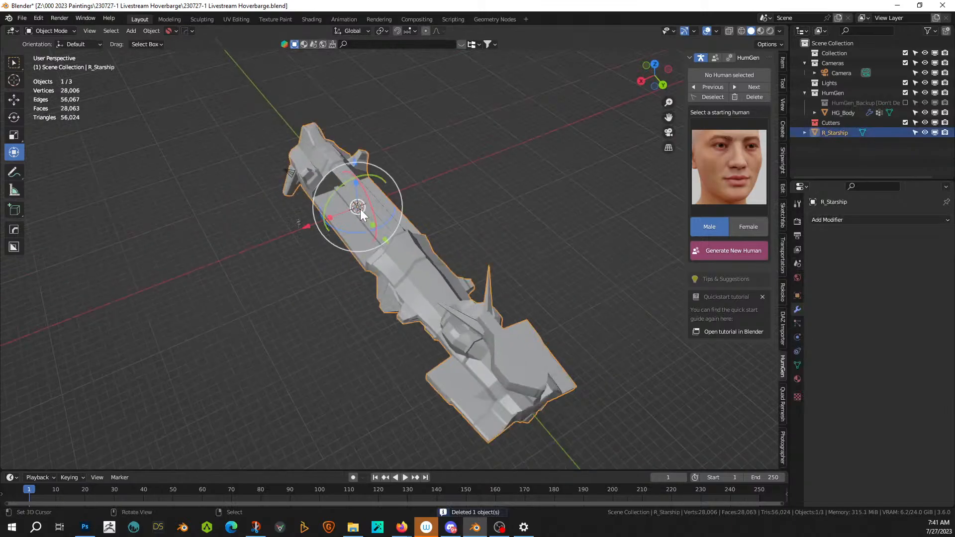
key(alt+x)
click(293, 233)
scroll(309, 229, up, 3)
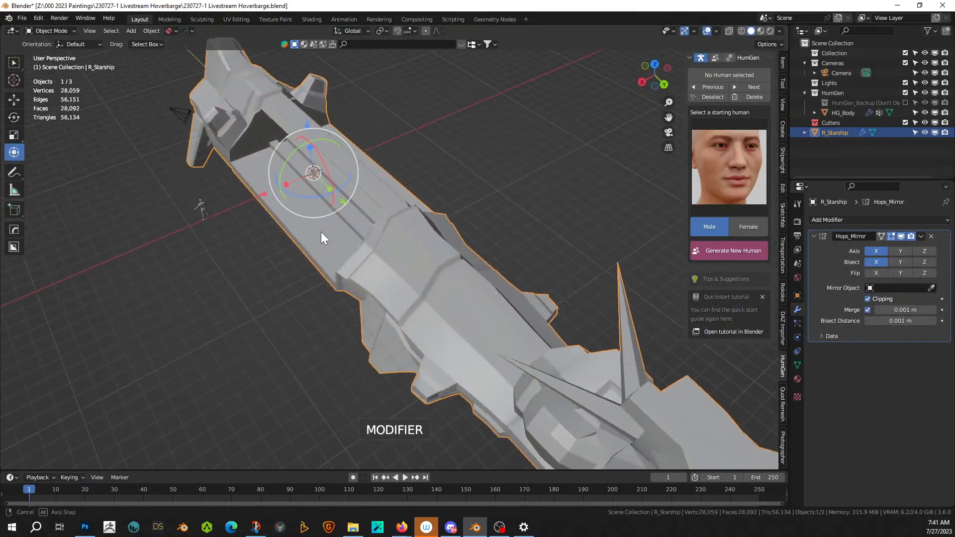
middle_drag(321, 232, 388, 194)
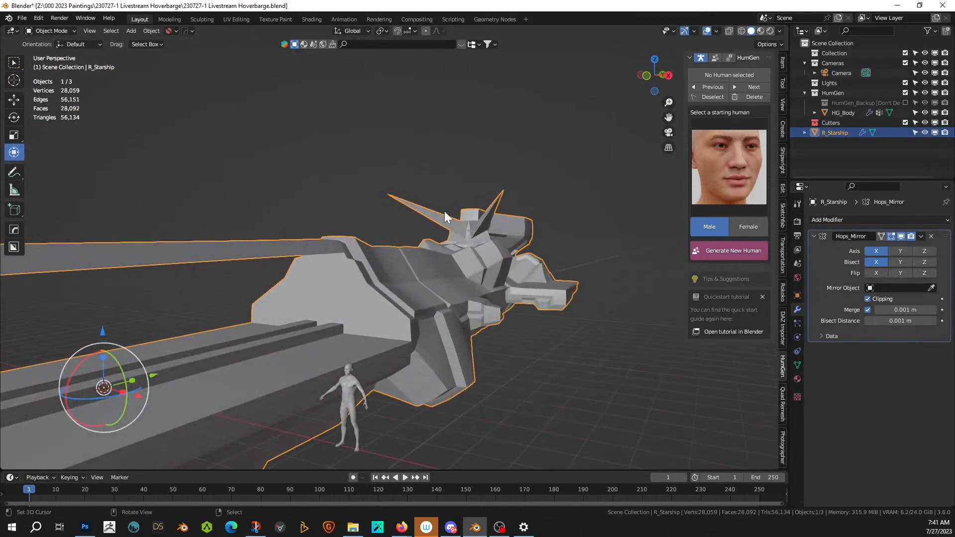
- Apply the starship's Hops_Mirror modifier in Object Mode and enter Edit Mode on the resulting mesh
key(Tab)
middle_drag(288, 265, 329, 289)
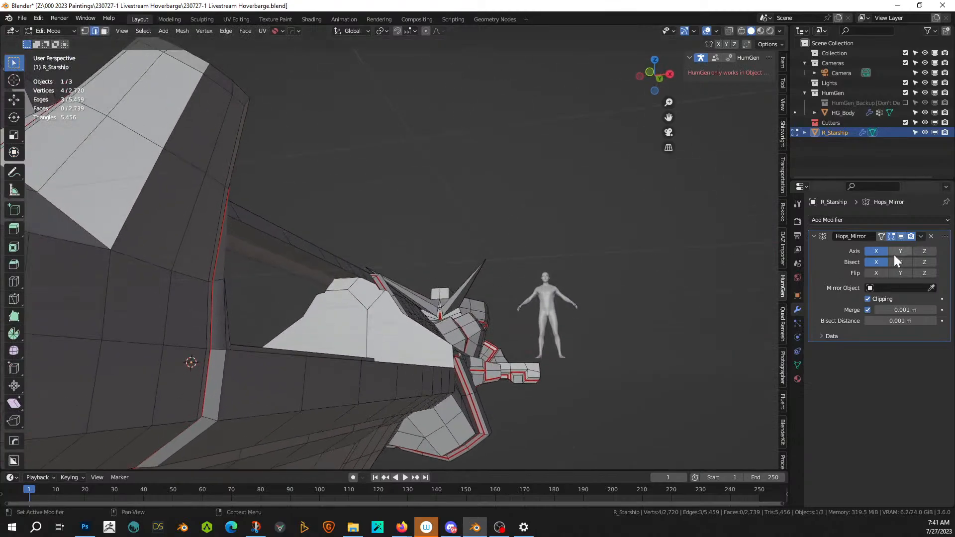
click(921, 236)
key(Tab)
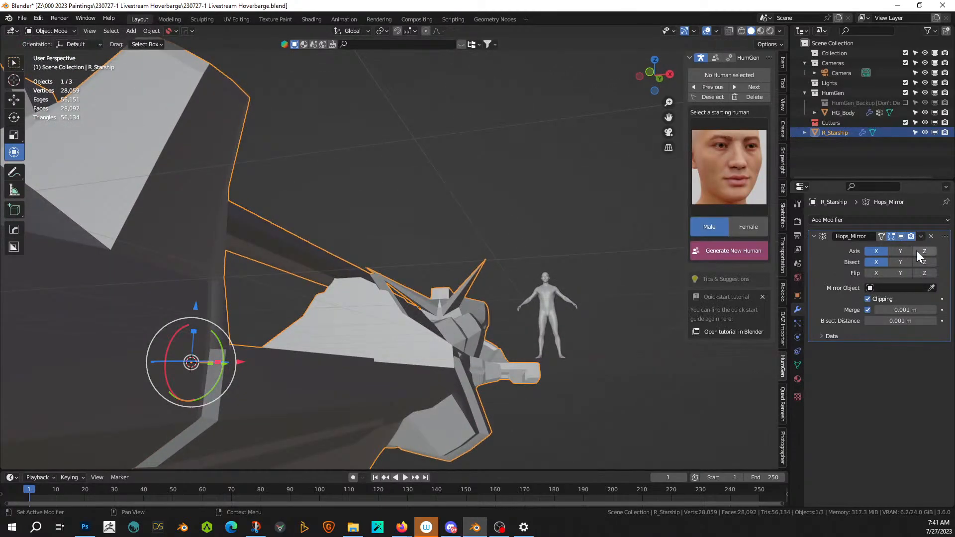
click(921, 236)
click(868, 248)
key(Tab)
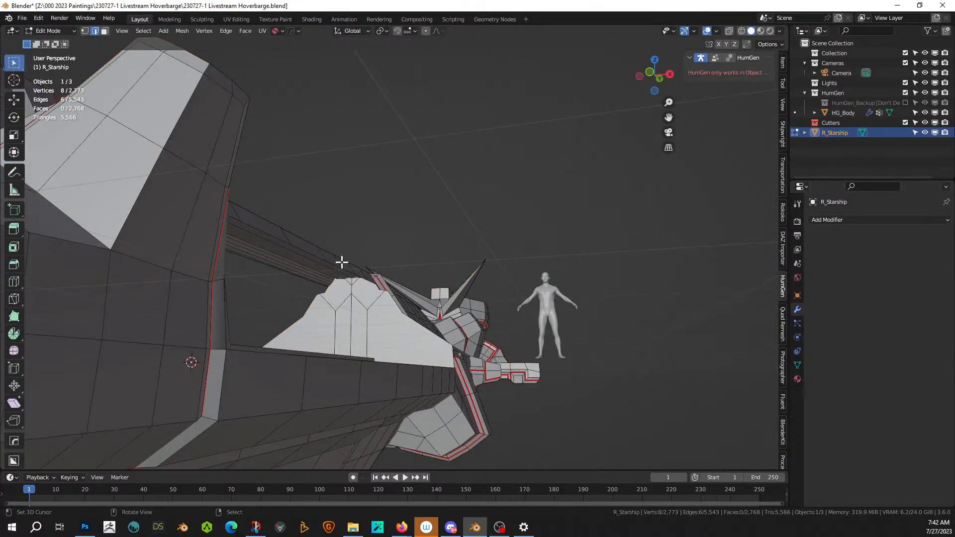
- Try Bridge Edge Loops with the spine's lower edge loops added to the existing edge selection, and undo the bridge
scroll(339, 263, up, 5)
alt+shift+click(241, 297)
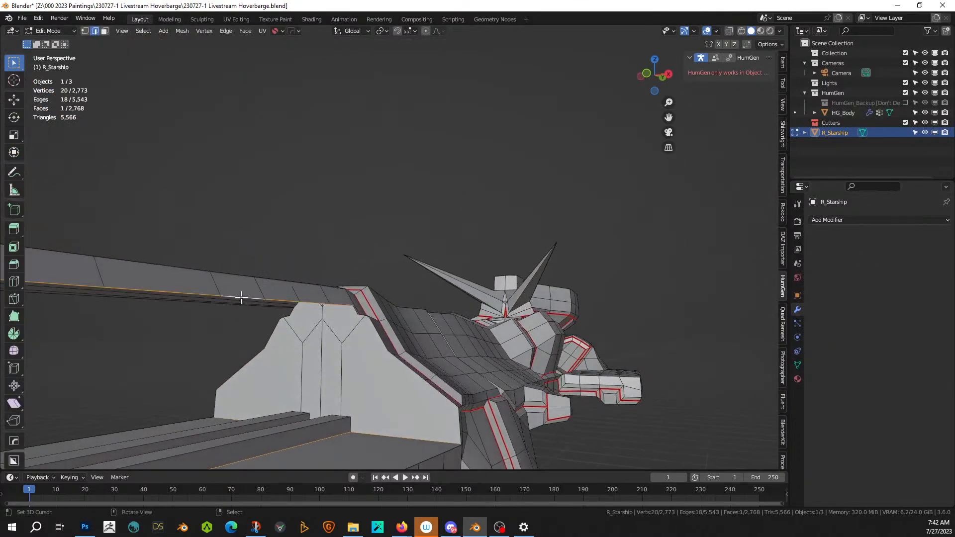
middle_drag(242, 297, 526, 281)
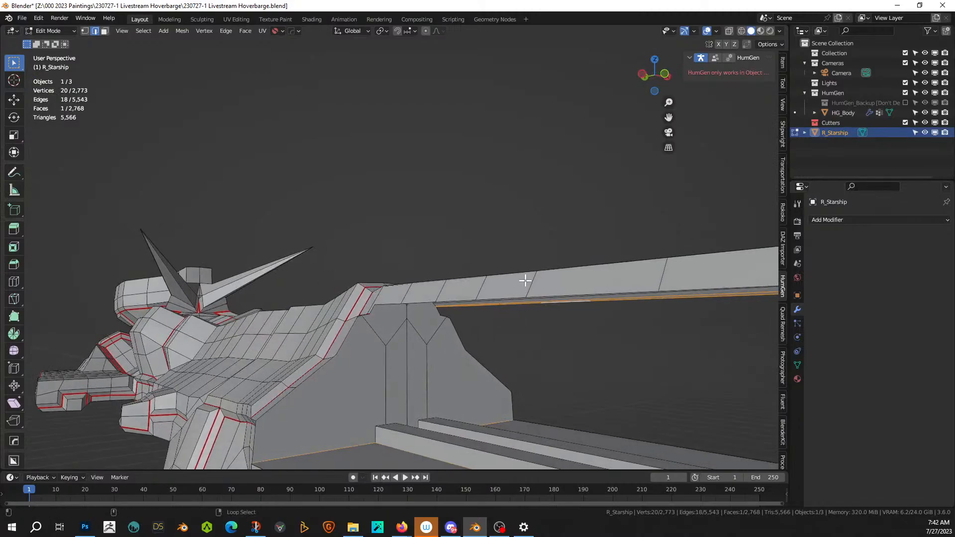
alt+shift+click(419, 301)
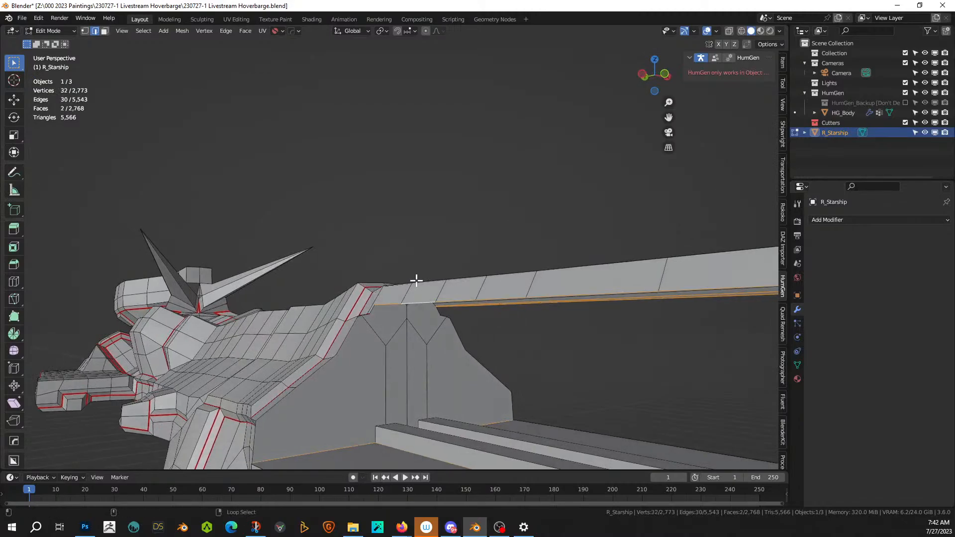
click(225, 31)
click(259, 60)
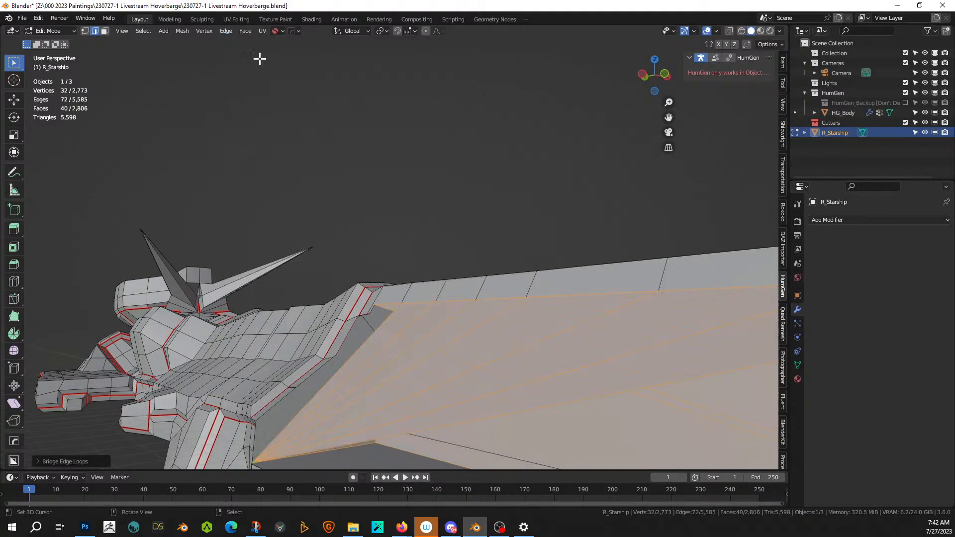
key(ctrl+z)
- Clear the selection, select the lower edge loops on both sides of the spine, and join them with Bridge Edge Loops
key(alt+a)
middle_drag(407, 177, 374, 224)
alt+click(365, 274)
middle_drag(365, 273, 234, 293)
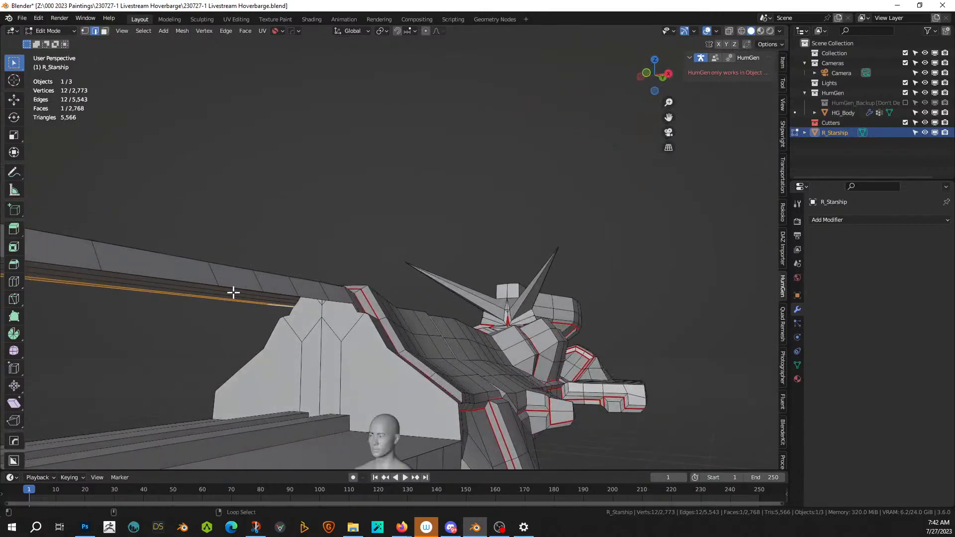
alt+shift+click(165, 276)
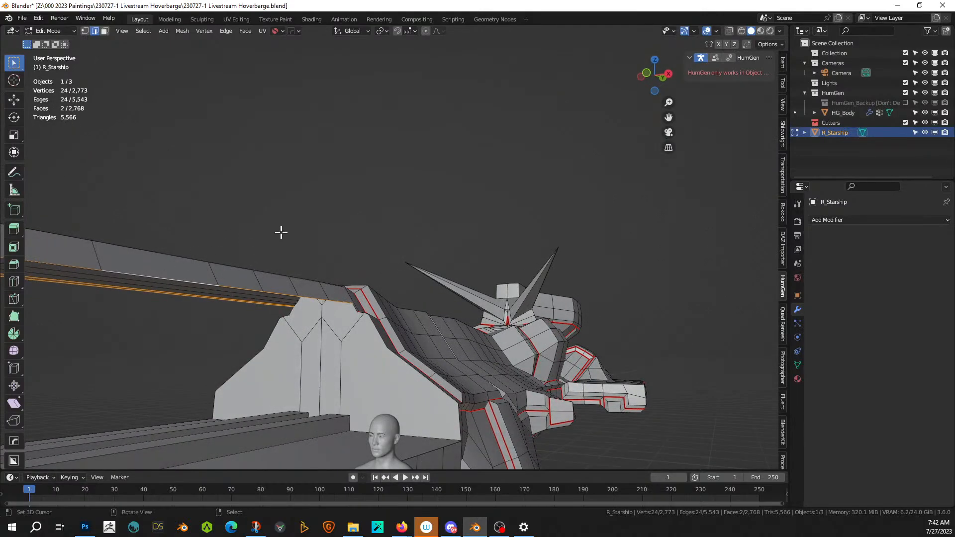
click(227, 29)
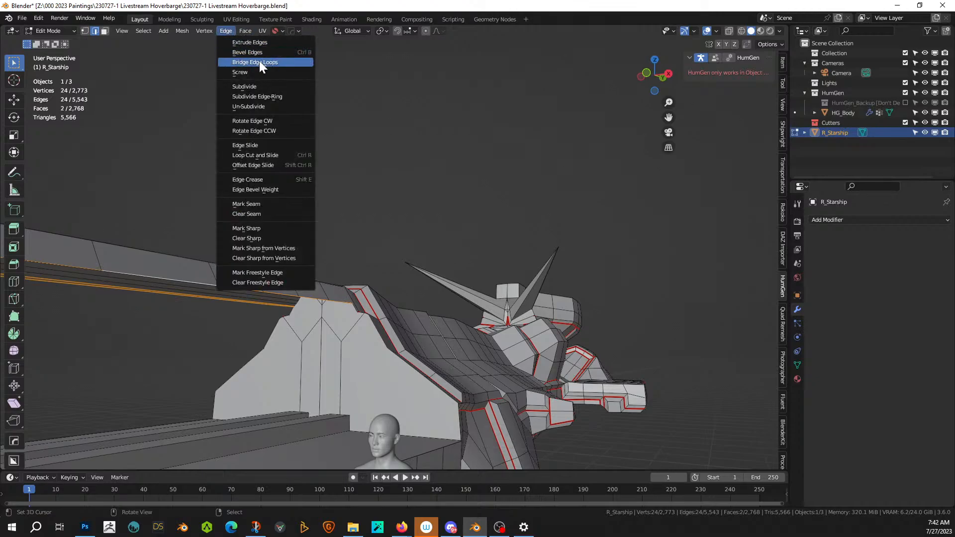
click(259, 61)
middle_drag(241, 90, 447, 66)
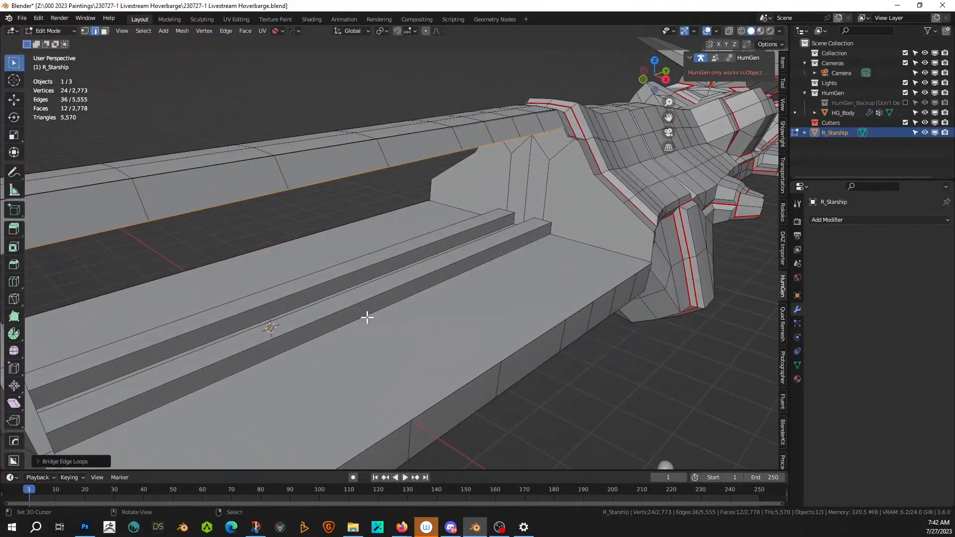
- Bridge the two facing upper edges of the raised rails along the deck's centre and return to Object Mode
middle_drag(335, 300, 270, 274)
right_click(399, 271)
shift+right_click(410, 285)
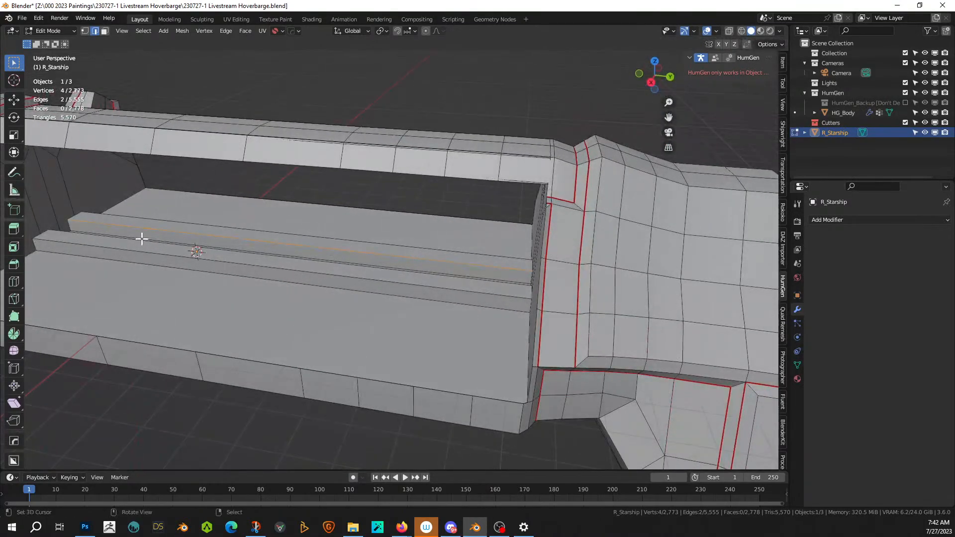
right_click(66, 231)
shift+right_click(87, 221)
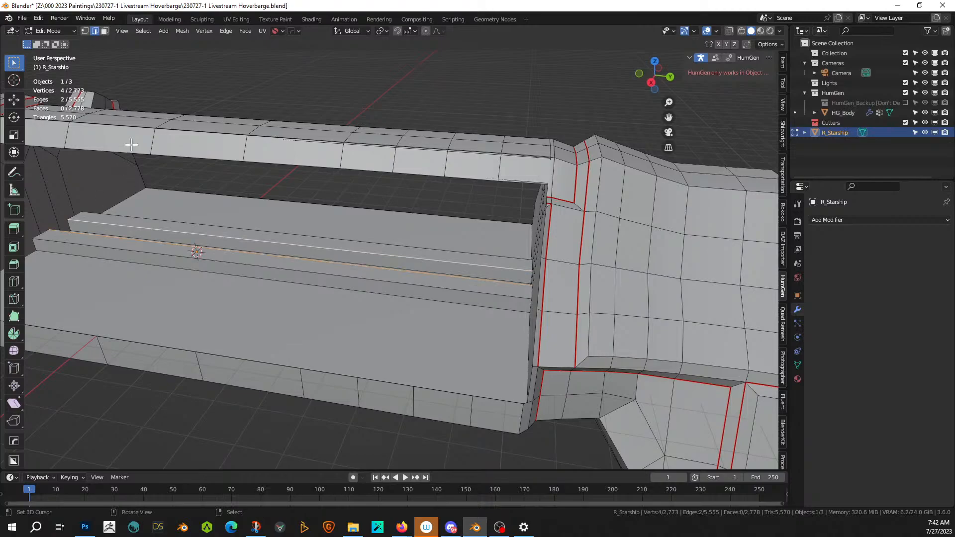
click(200, 31)
mouse_move(226, 30)
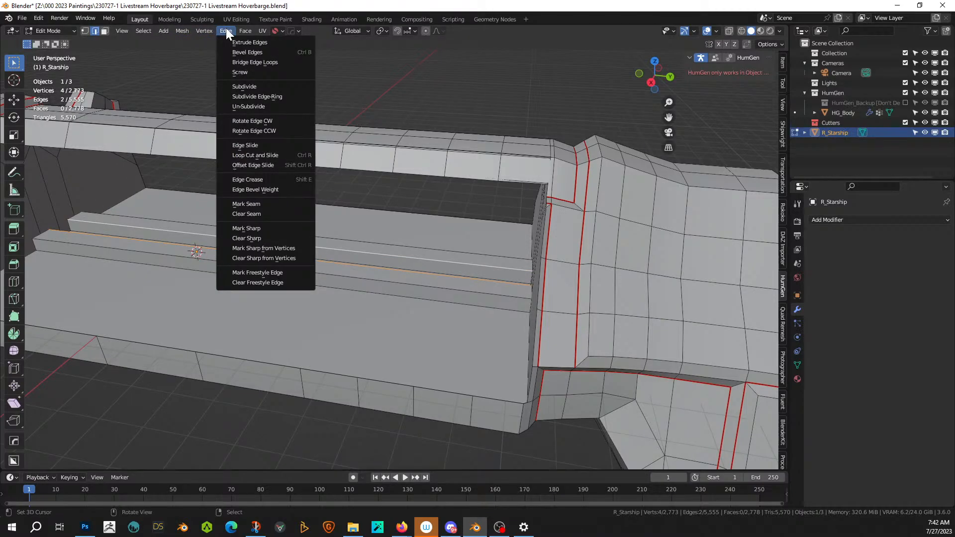
click(265, 61)
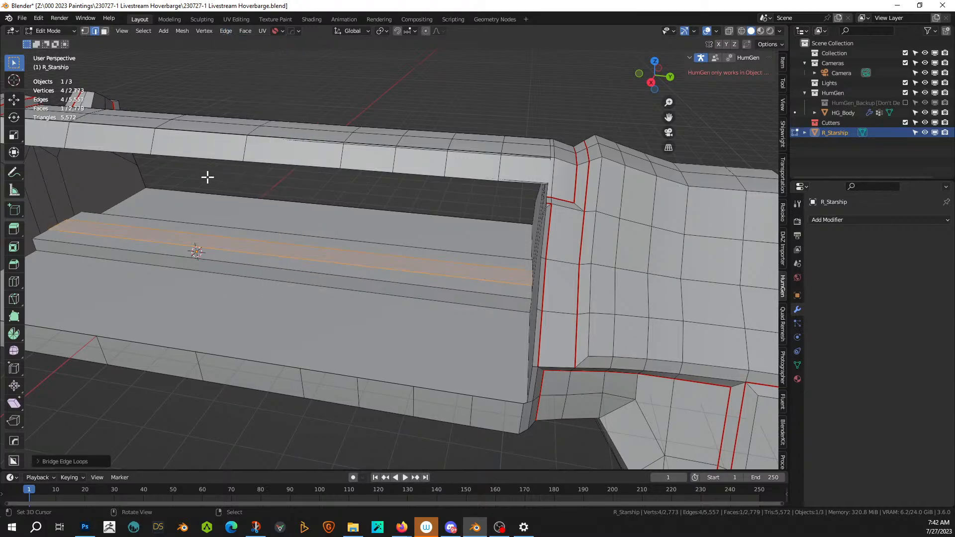
middle_drag(207, 177, 274, 173)
key(Tab)
scroll(316, 277, down, 3)
middle_drag(316, 276, 326, 291)
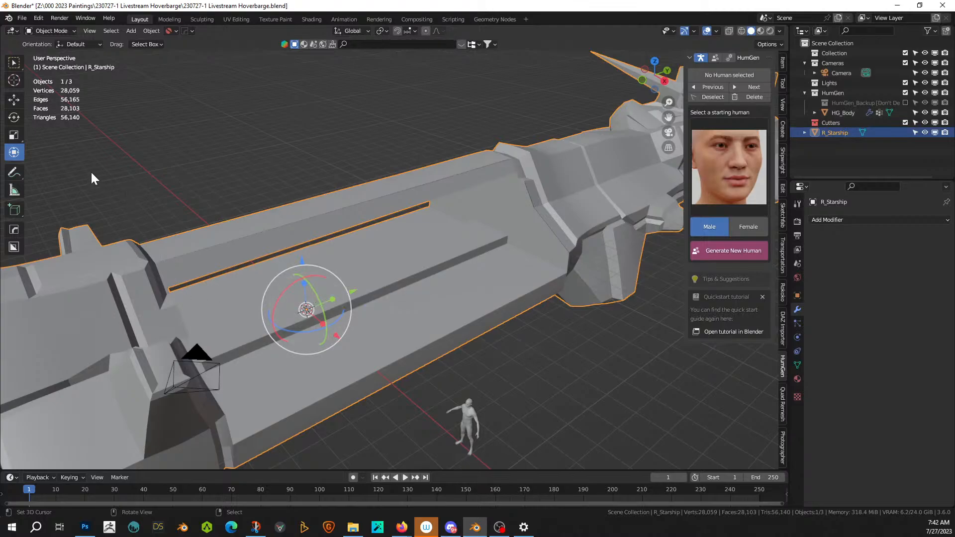
- Add a mesh cube on the hull section beyond the cargo deck and scale it uniformly to about 0.85
middle_drag(93, 397, 45, 443)
middle_drag(389, 335, 275, 380)
scroll(269, 368, down, 2)
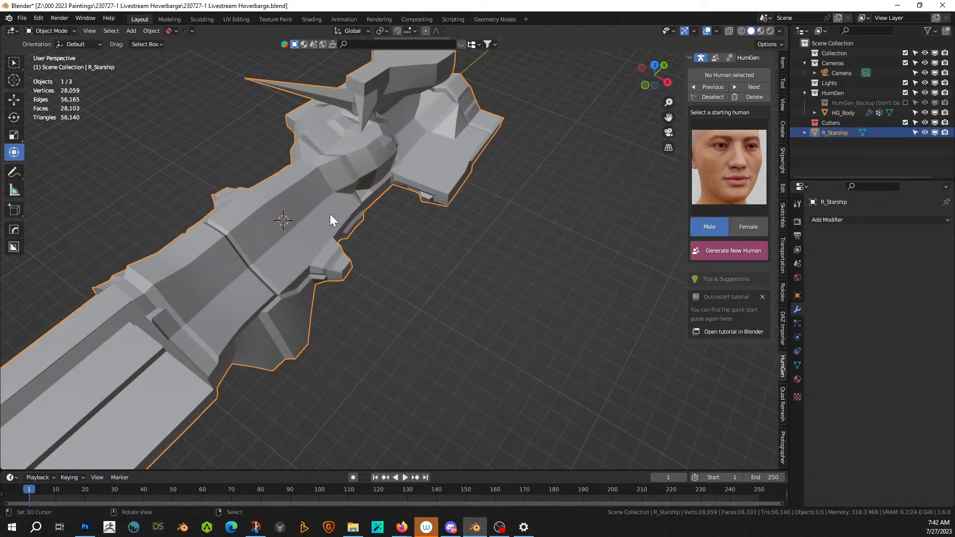
key(shift+a)
mouse_move(330, 213)
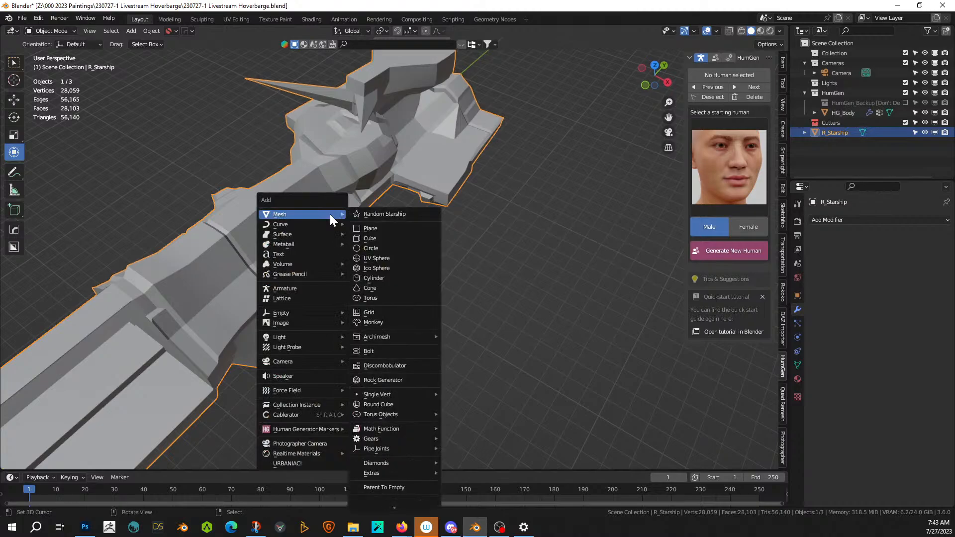
click(377, 242)
middle_drag(356, 247, 389, 220)
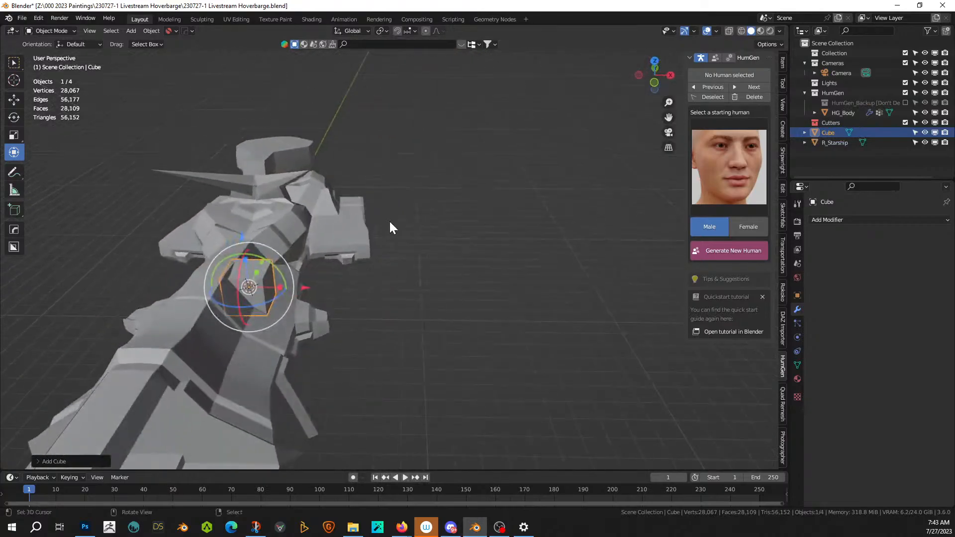
key(s)
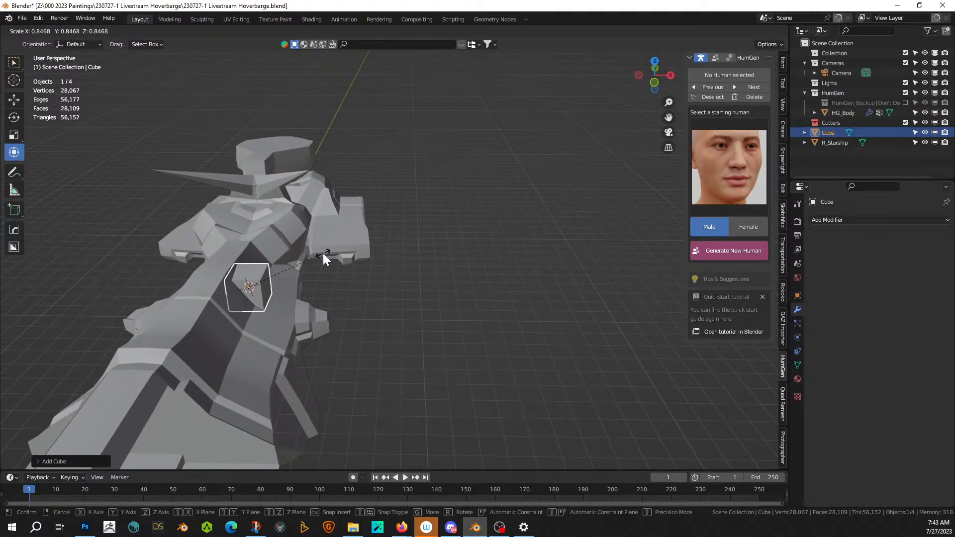
click(322, 252)
- Stretch the cube along the hull's Y axis and move it about 0.64 m in the negative Y direction
middle_drag(322, 253, 282, 245)
key(s)
key(x)
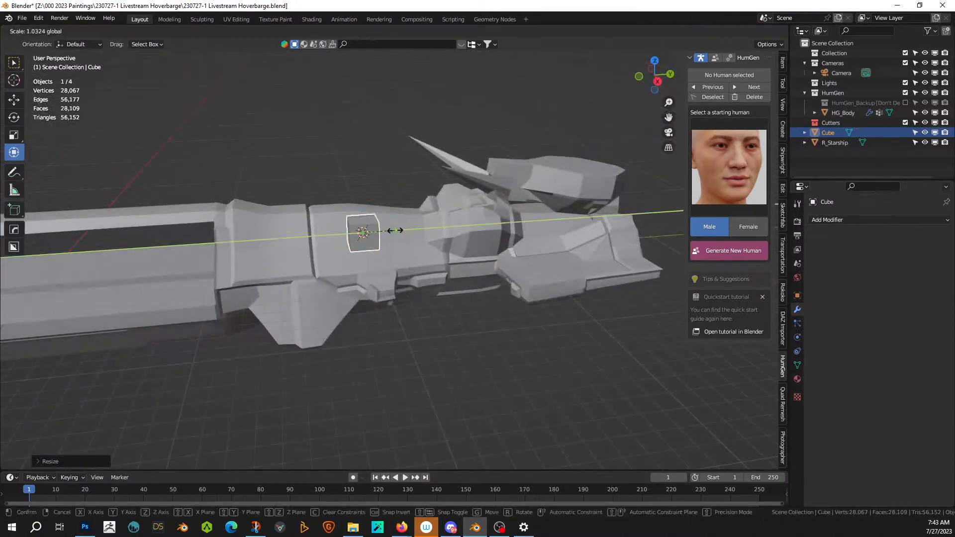
click(418, 231)
key(g)
key(y)
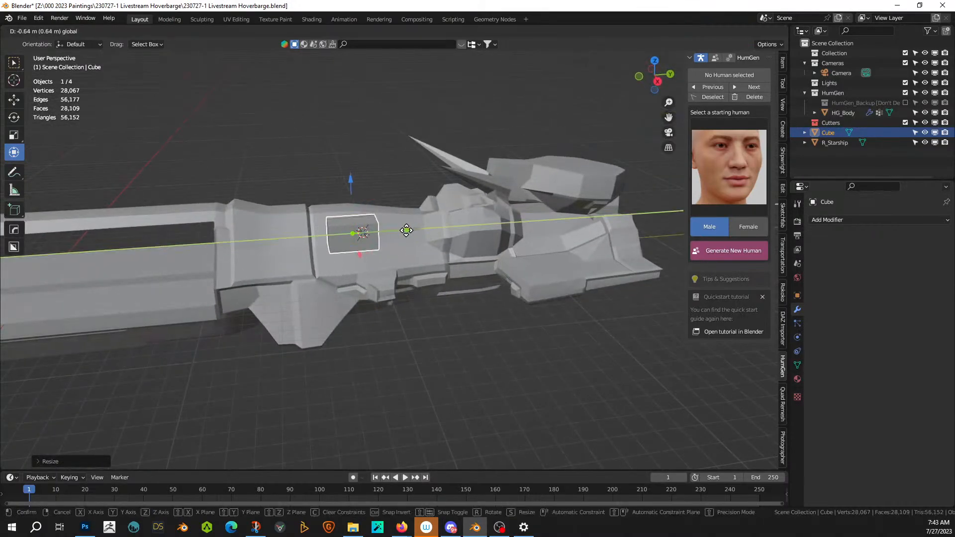
click(402, 231)
- Resize the cube uniformly and reposition it along the Z axis where it intersects the hull's sloped flank
middle_drag(402, 231, 313, 212)
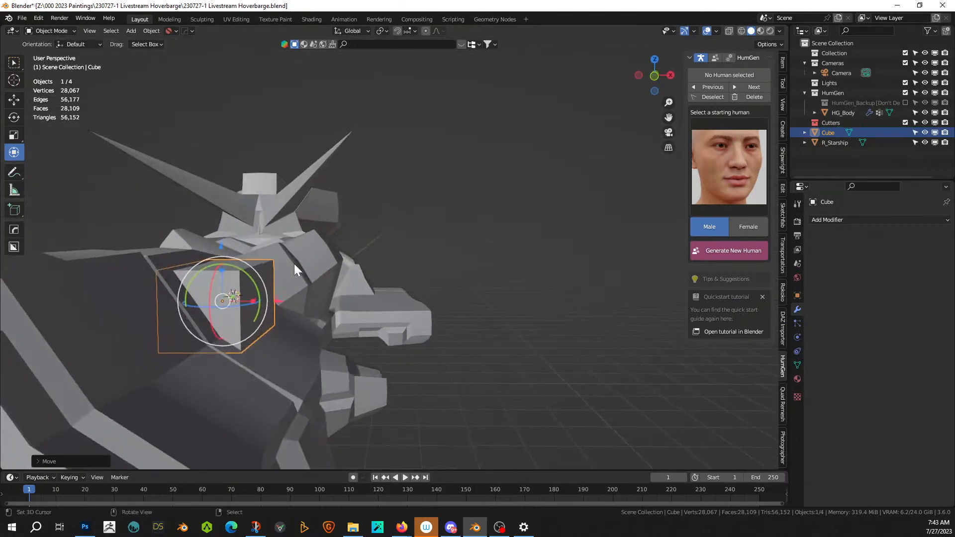
key(s)
click(316, 309)
middle_drag(317, 310, 204, 318)
key(g)
key(z)
click(247, 311)
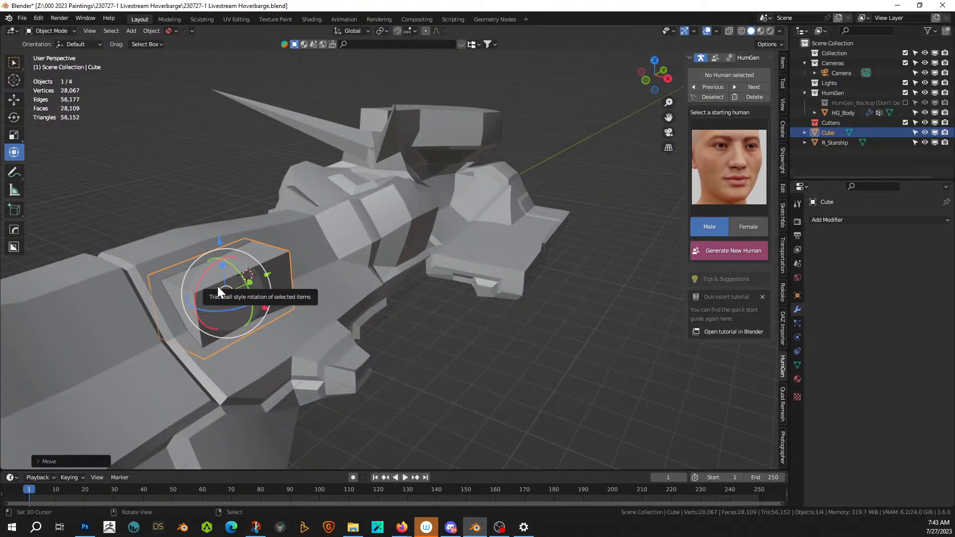
- Isolate the cube, bevel all its edges except the two outer vertical ones about 0.15 m with 10 segments, and leave local view
shift+middle_drag(217, 285, 349, 283)
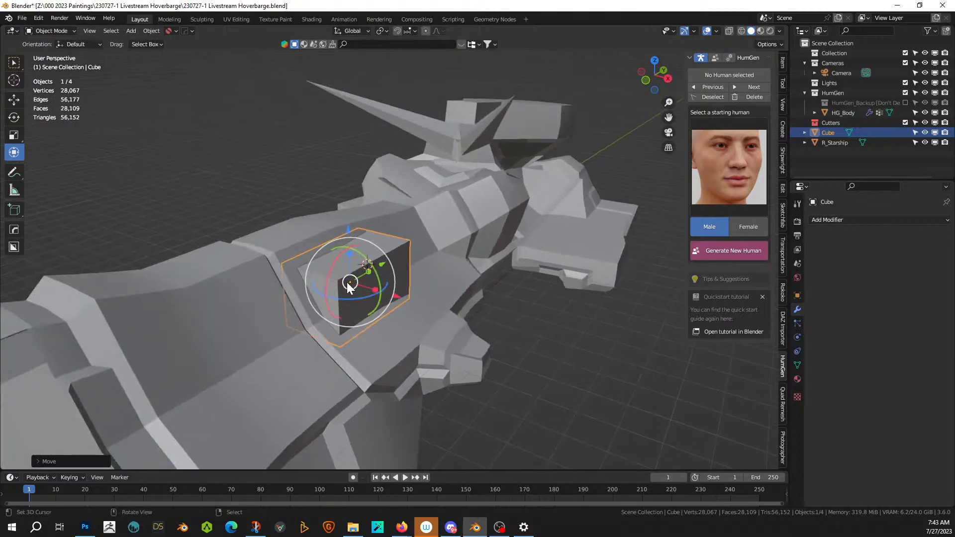
key(KP_Divide)
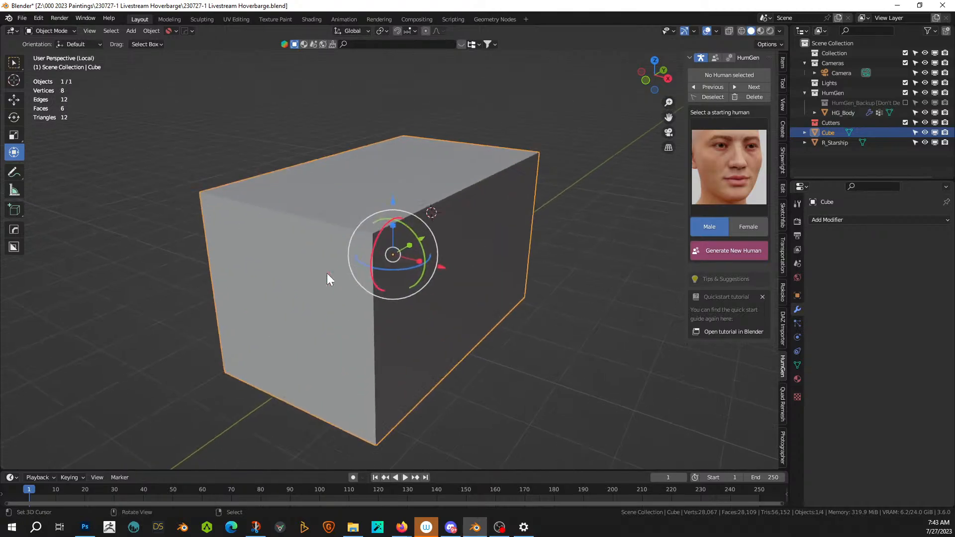
key(Tab)
click(267, 177)
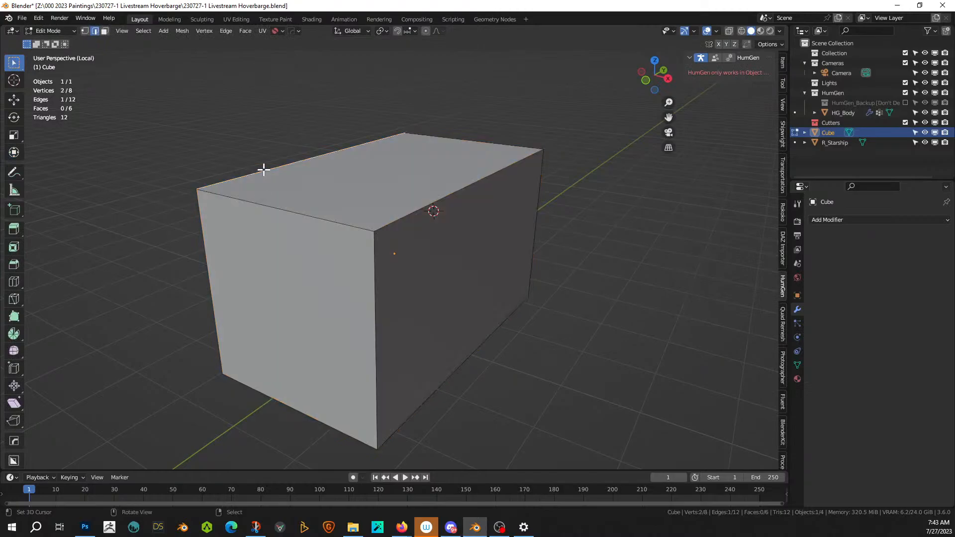
middle_drag(263, 169, 333, 315)
shift+click(323, 361)
shift+click(385, 276)
shift+click(213, 273)
middle_drag(334, 391, 563, 349)
shift+click(563, 349)
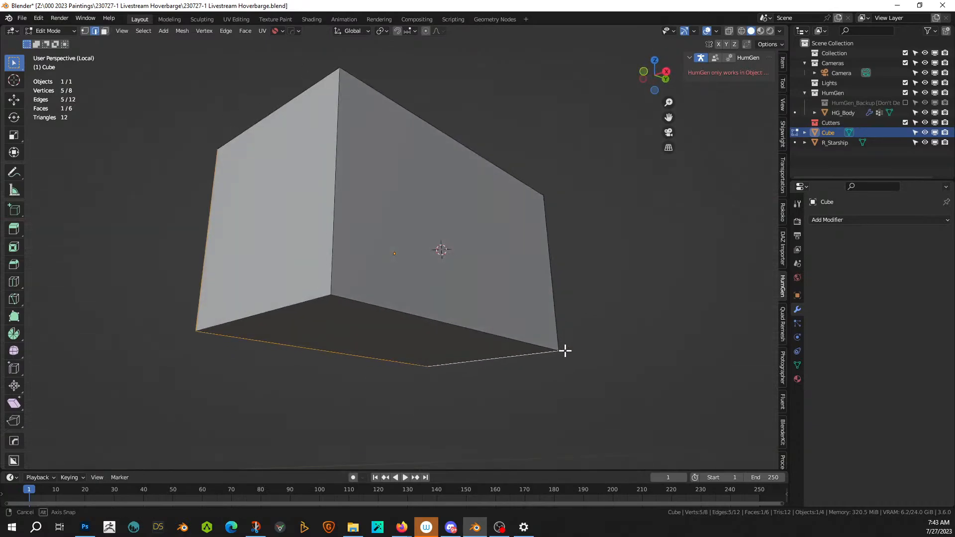
shift+click(270, 320)
middle_drag(270, 321, 309, 298)
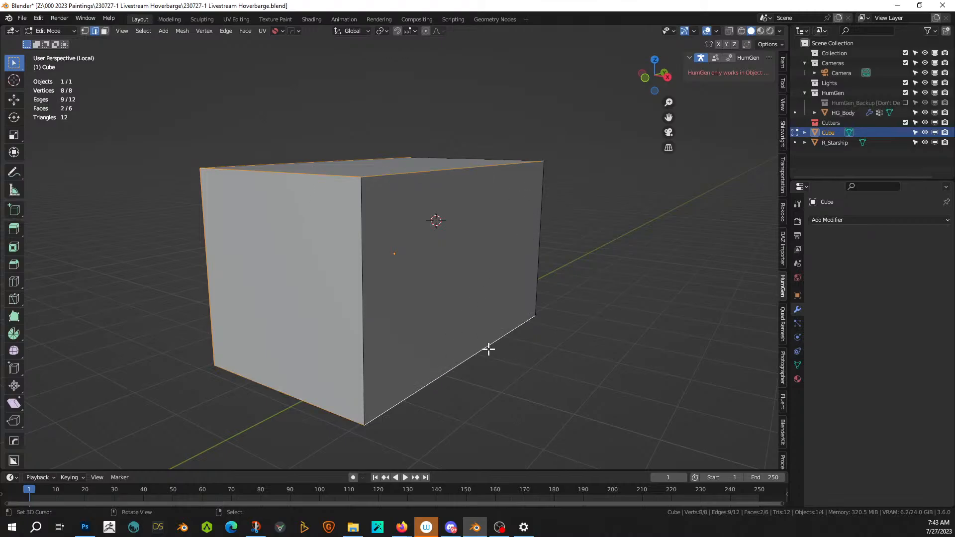
middle_drag(489, 350, 367, 348)
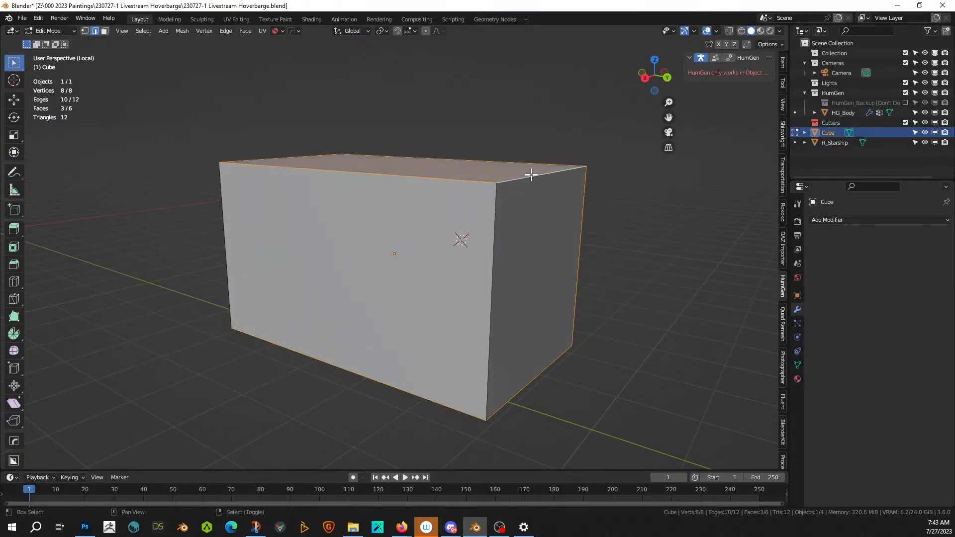
key(ctrl+b)
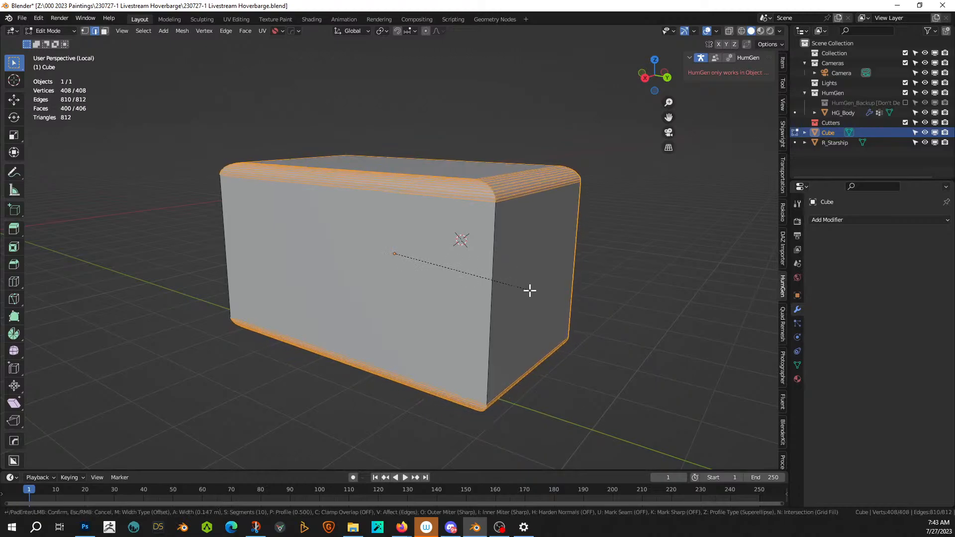
key(KP_Divide)
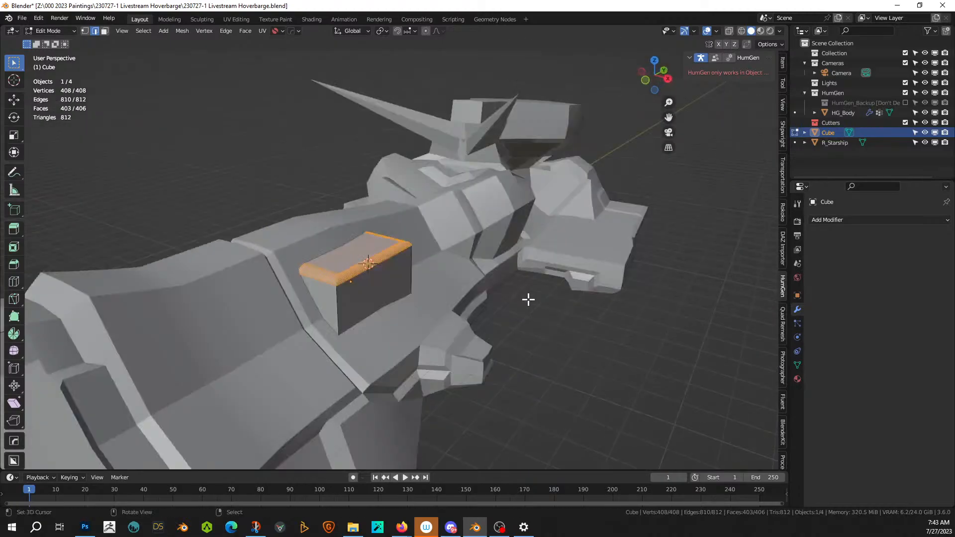
middle_drag(527, 297, 479, 330)
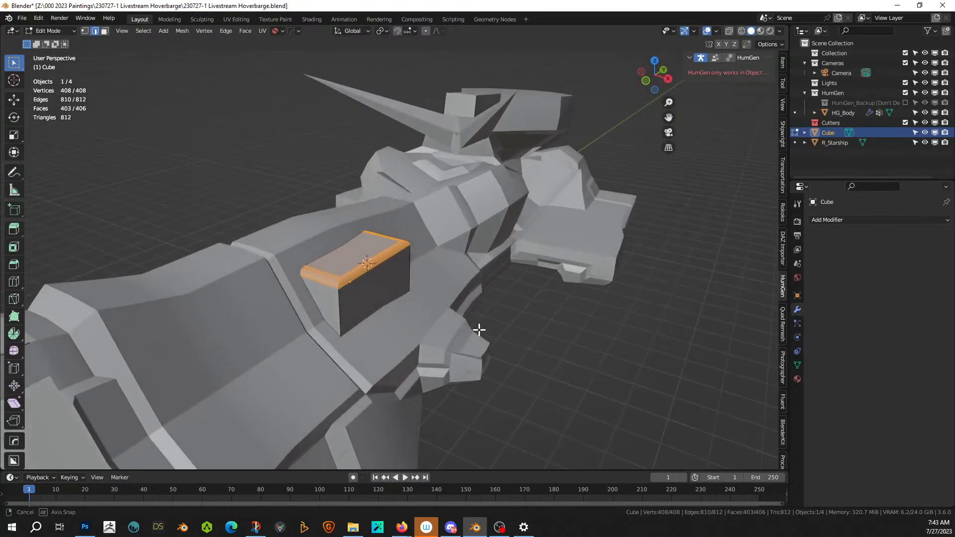
- Cut the bevelled cube from the starship hull with a HOps Difference Boolean in Object Mode
key(Tab)
shift+click(303, 246)
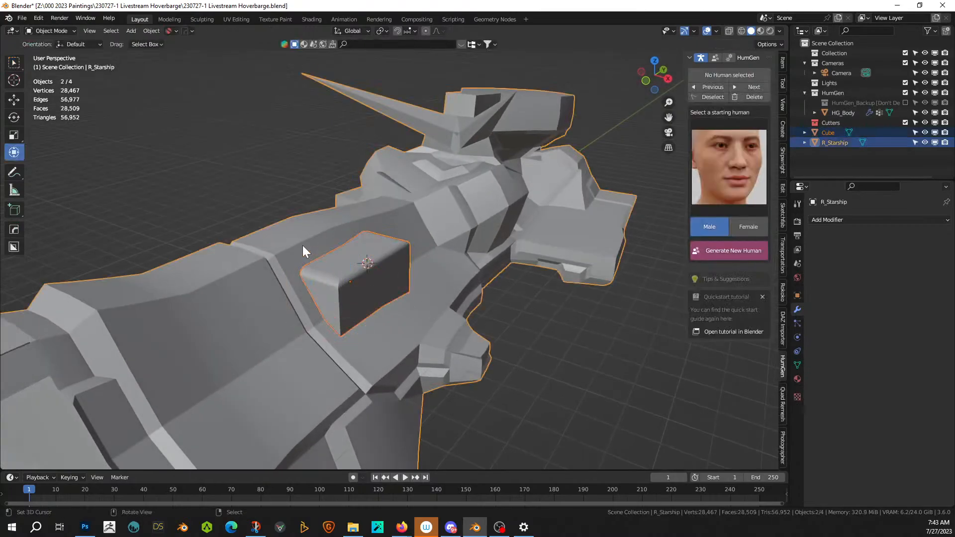
key(ctrl+KP_Subtract)
middle_drag(327, 220, 227, 199)
scroll(295, 209, up, 6)
middle_drag(291, 220, 323, 250)
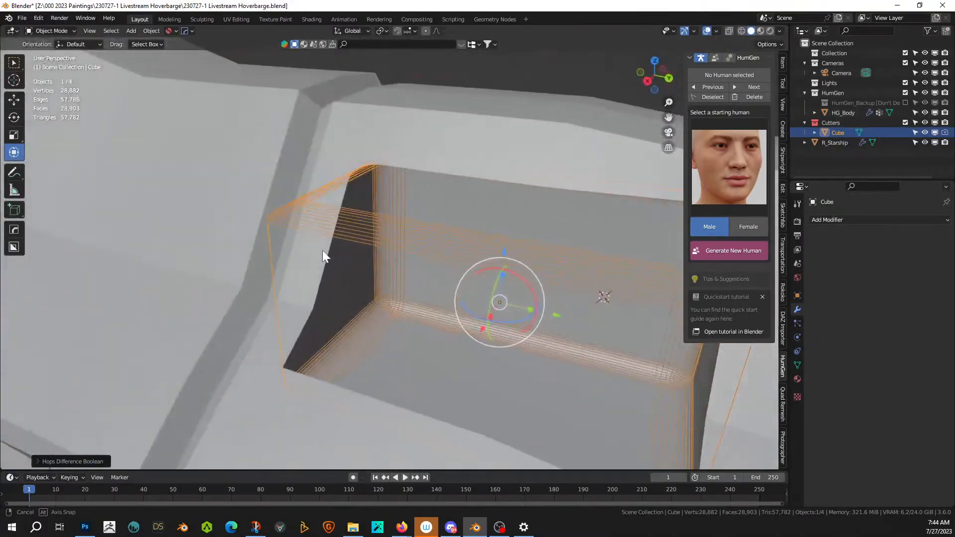
middle_drag(274, 360, 143, 255)
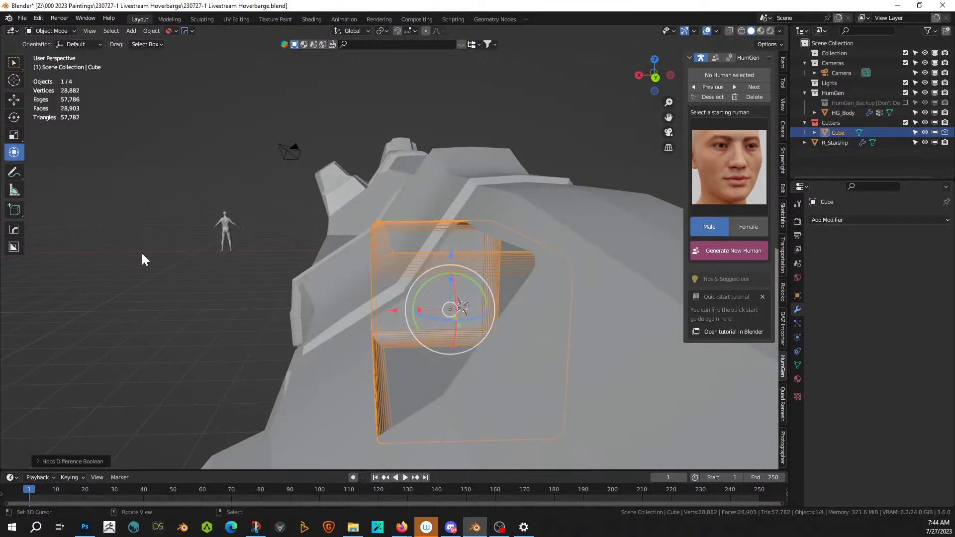
- Reposition the cube cutter along the Z axis and along the X axis to adjust the recess in the hull
key(g)
key(z)
click(455, 241)
middle_drag(456, 241, 469, 265)
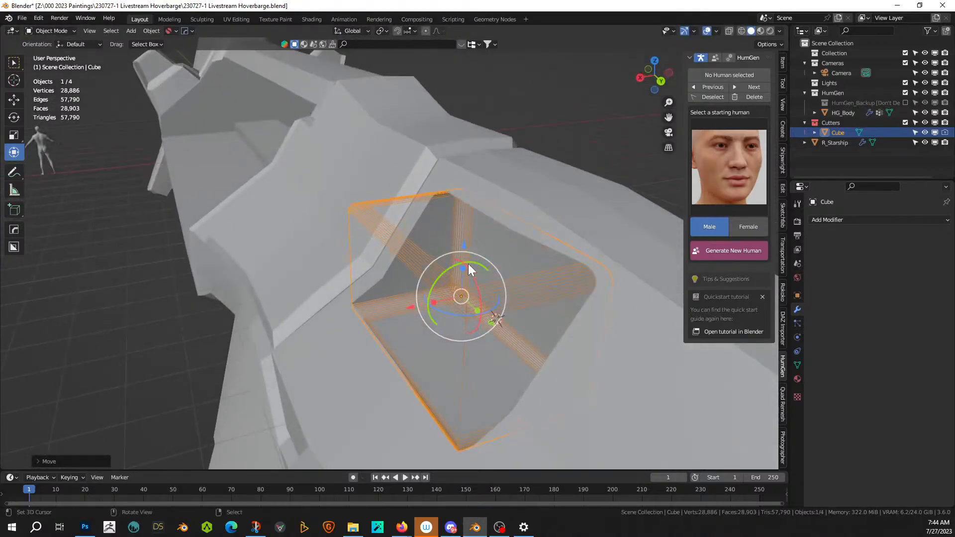
key(g)
key(x)
click(399, 309)
middle_drag(400, 308, 70, 292)
- Undo the cutter's moves and the Difference Boolean on the starship
key(ctrl+z)
key(ctrl+z)
key(ctrl+z)
key(ctrl+z)
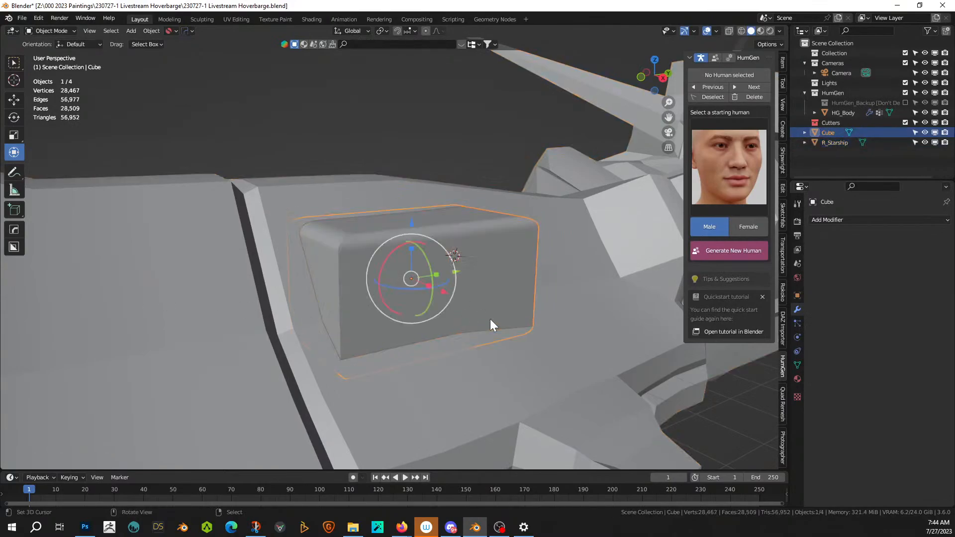
- Undo the cube's bevel in local view, bevel every edge except the four around its outer face, and leave local view
key(Tab)
key(KP_Divide)
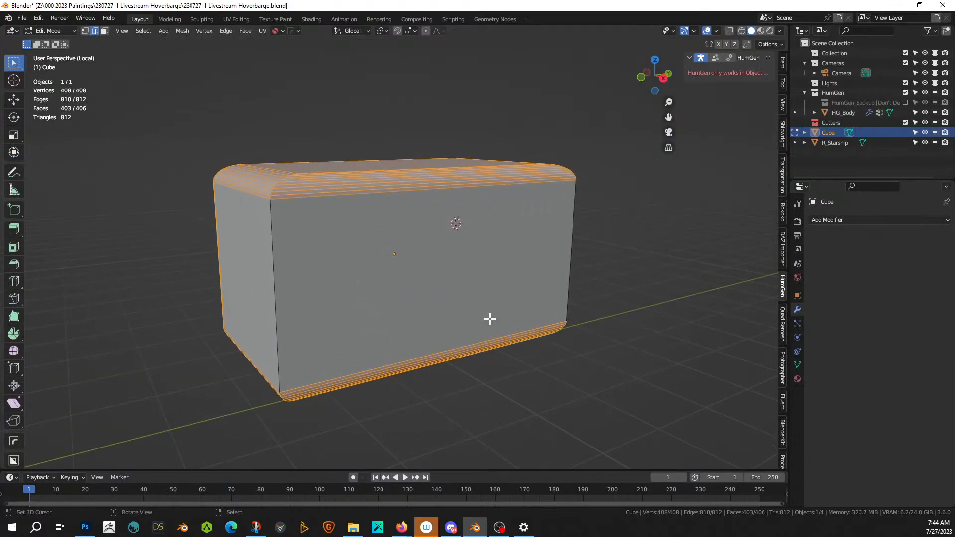
key(ctrl+z)
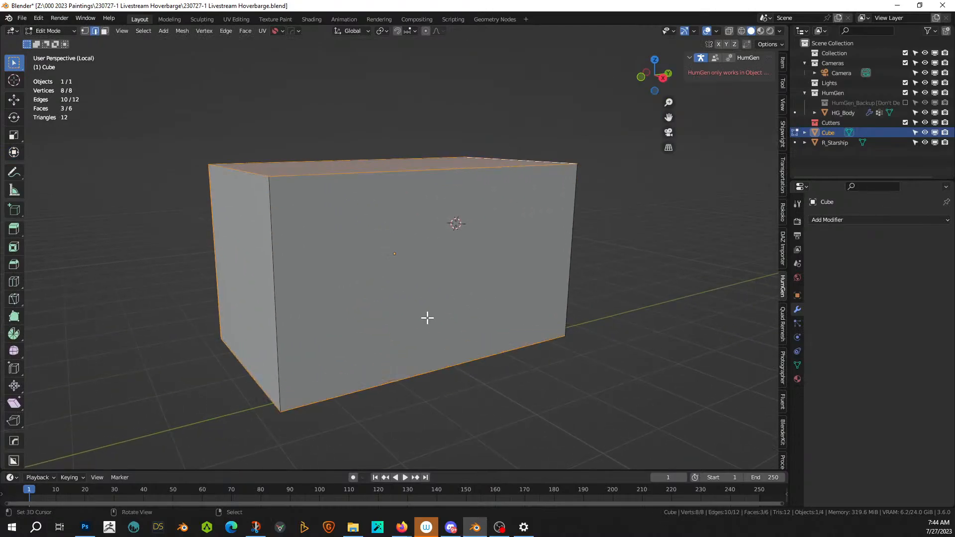
middle_drag(427, 318, 433, 314)
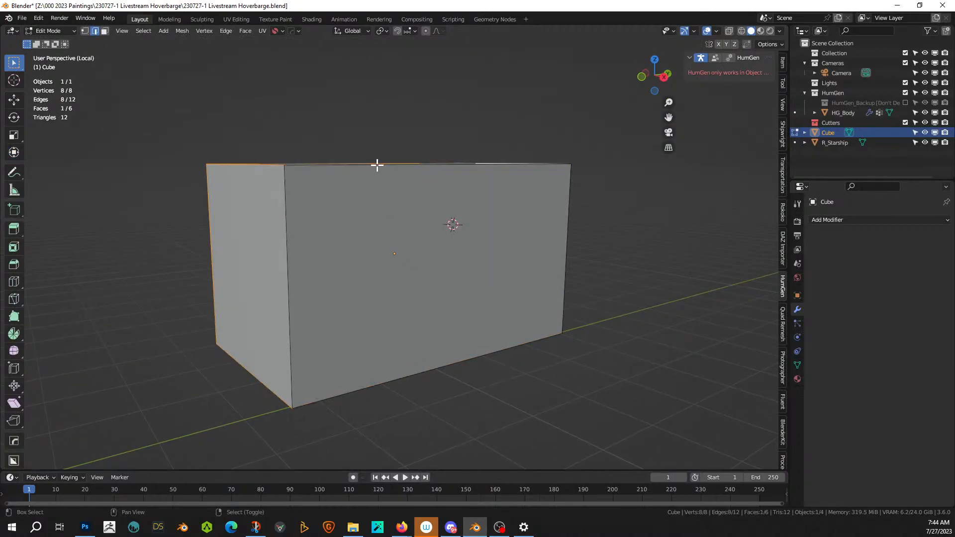
middle_drag(377, 164, 402, 188)
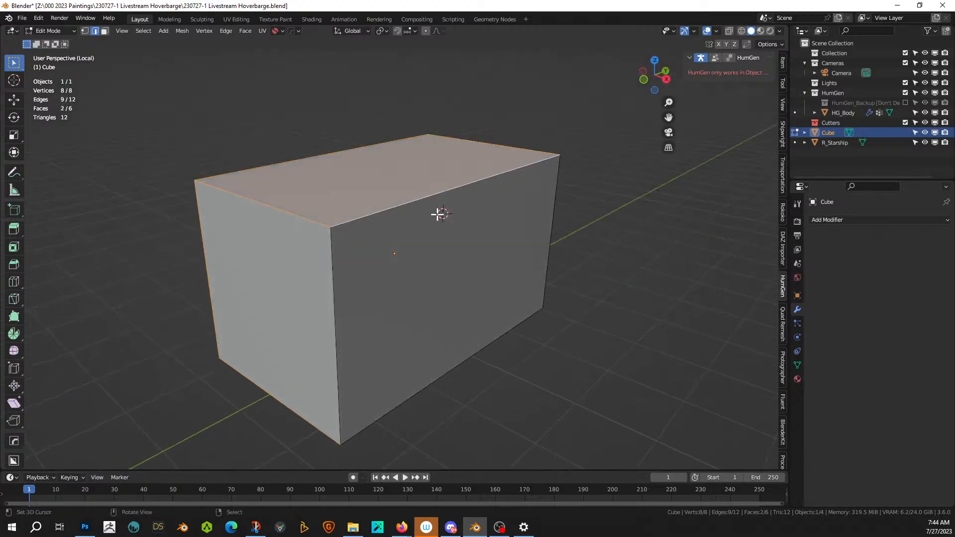
middle_drag(439, 215, 464, 231)
key(ctrl+b)
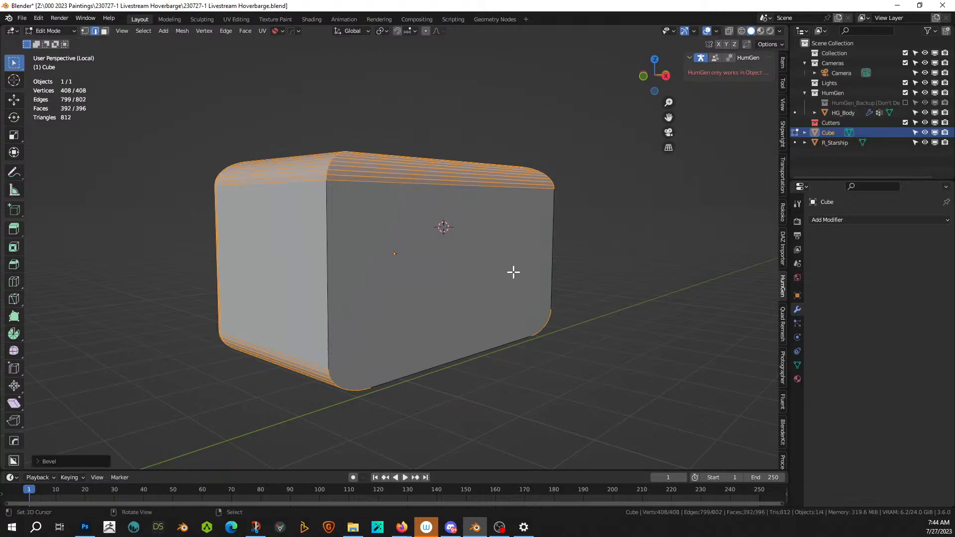
middle_drag(514, 272, 482, 306)
key(KP_Divide)
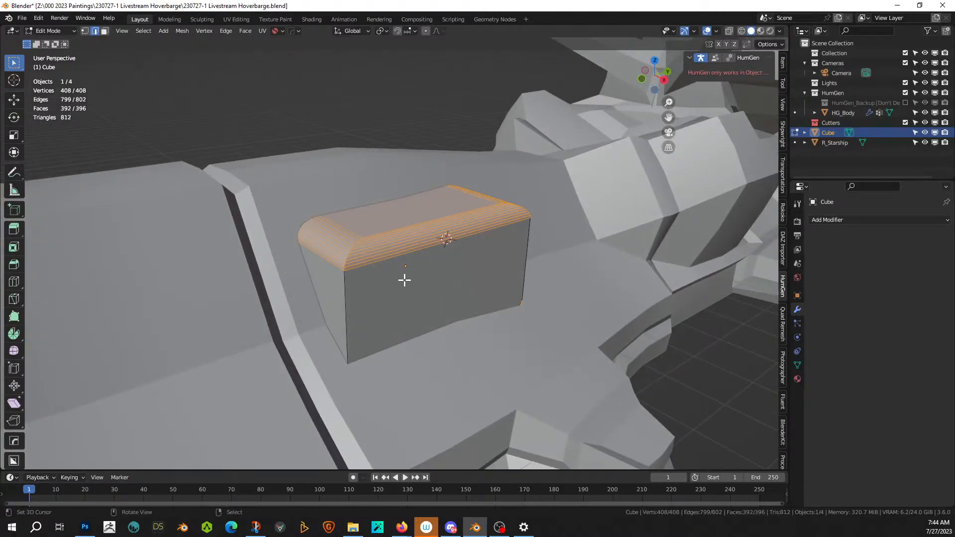
- Cut the rebevelled cube from the starship hull with a HOps Difference Boolean in Object Mode
key(Tab)
shift+click(292, 198)
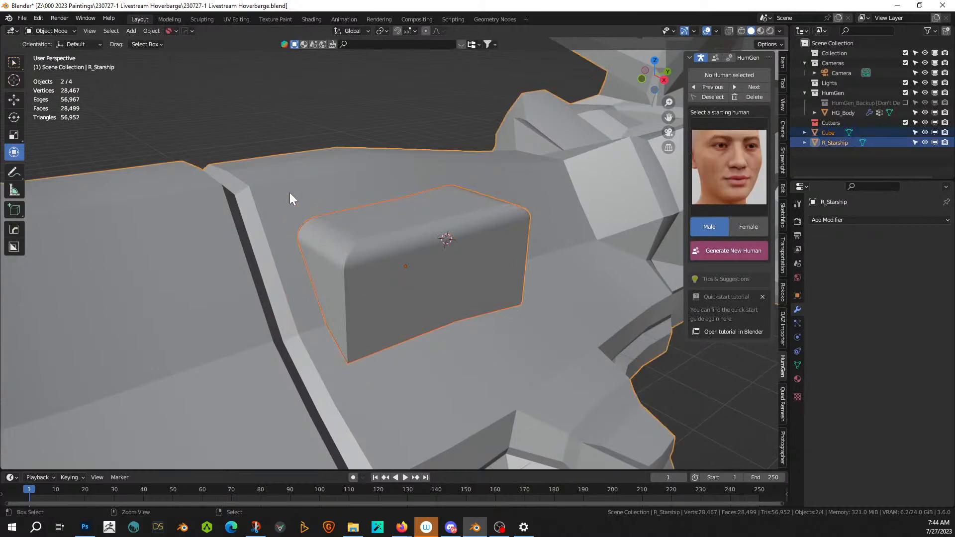
key(ctrl+KP_Subtract)
middle_drag(290, 192, 340, 222)
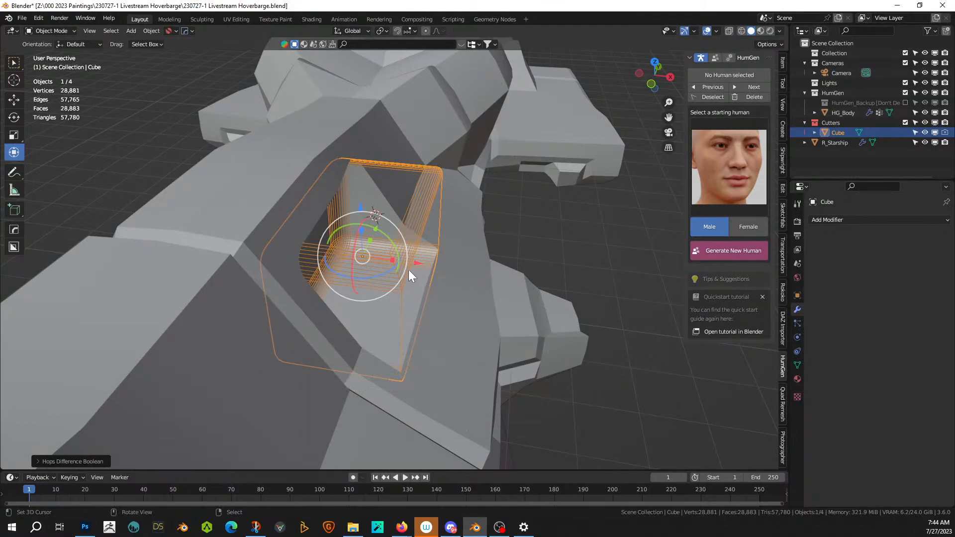
middle_drag(409, 273, 436, 289)
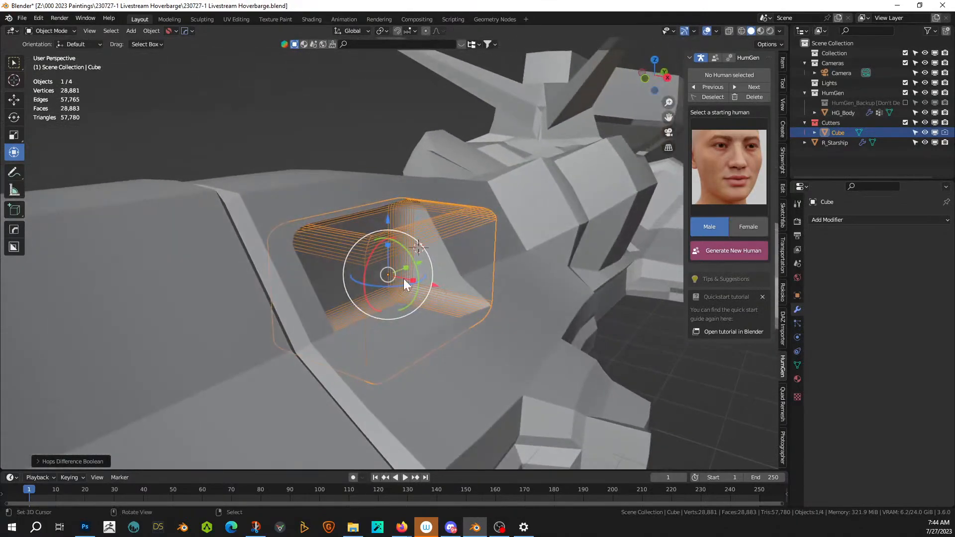
- Extrude the cube cutter's outer face about 1.5 m outward so the cut passes fully through the hull side
click(416, 286)
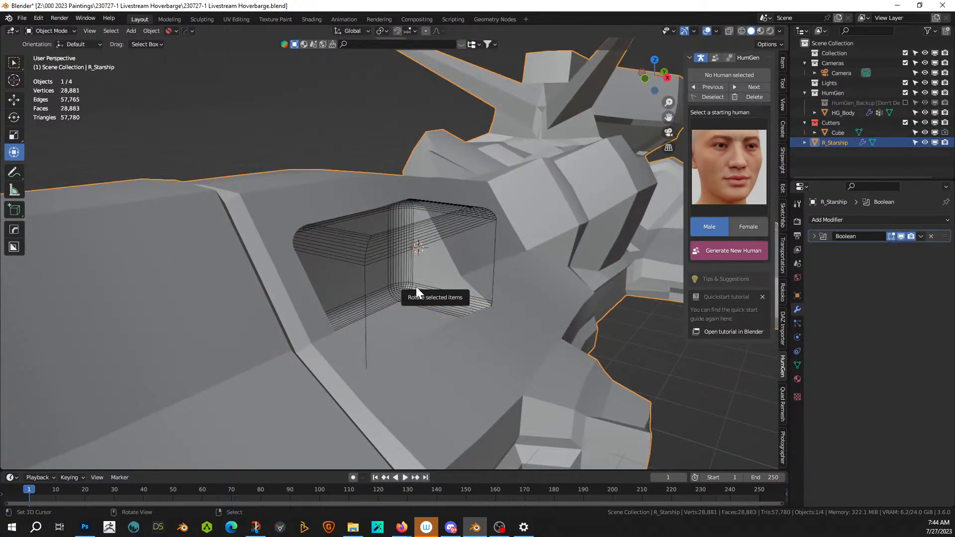
key(Tab)
key(Tab)
click(398, 252)
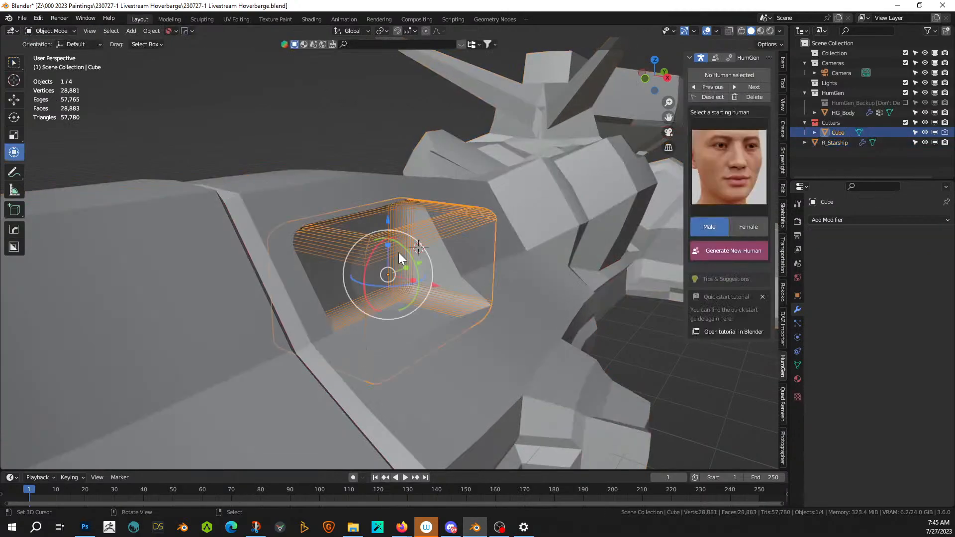
key(Tab)
click(417, 292)
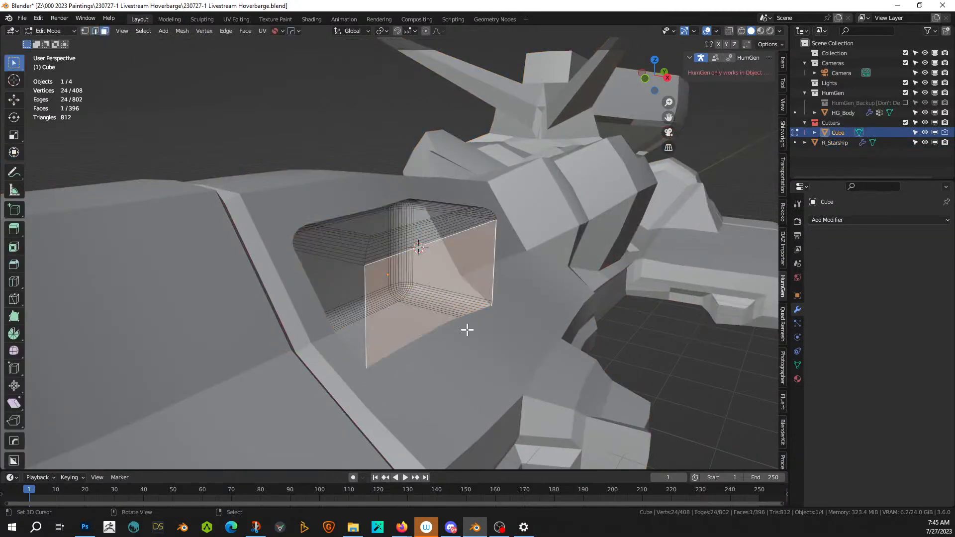
key(e)
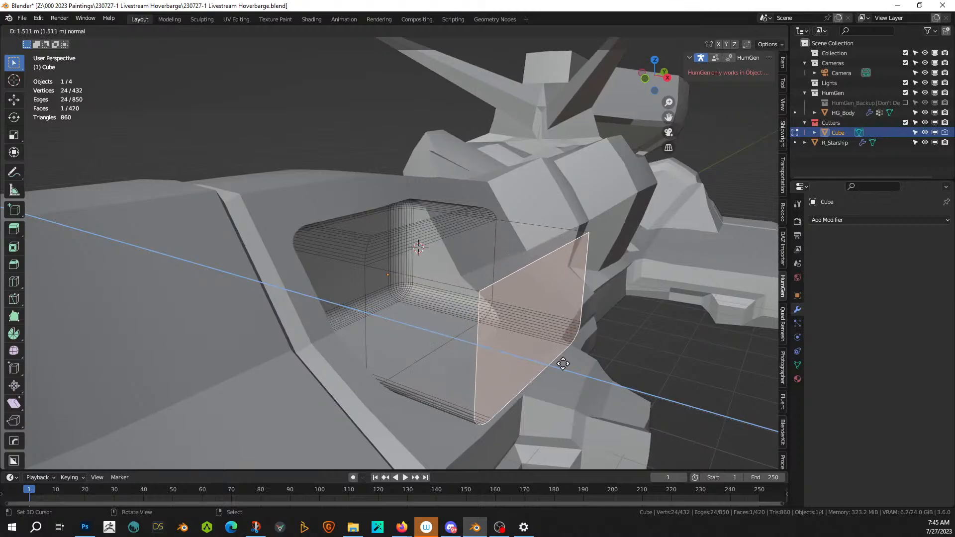
click(563, 364)
middle_drag(563, 364, 413, 205)
key(Tab)
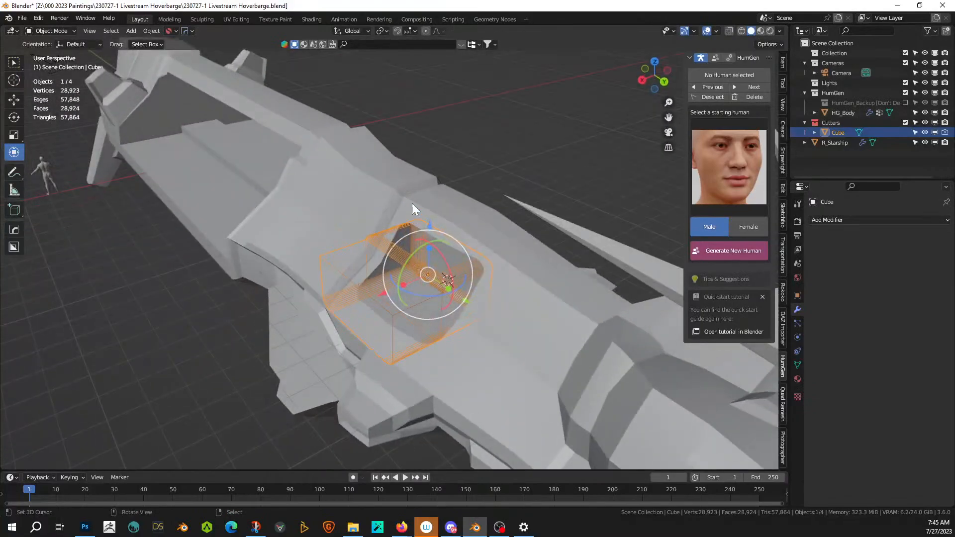
- Apply the Boolean modifier on the starship and delete the cube cutter
click(386, 171)
click(920, 237)
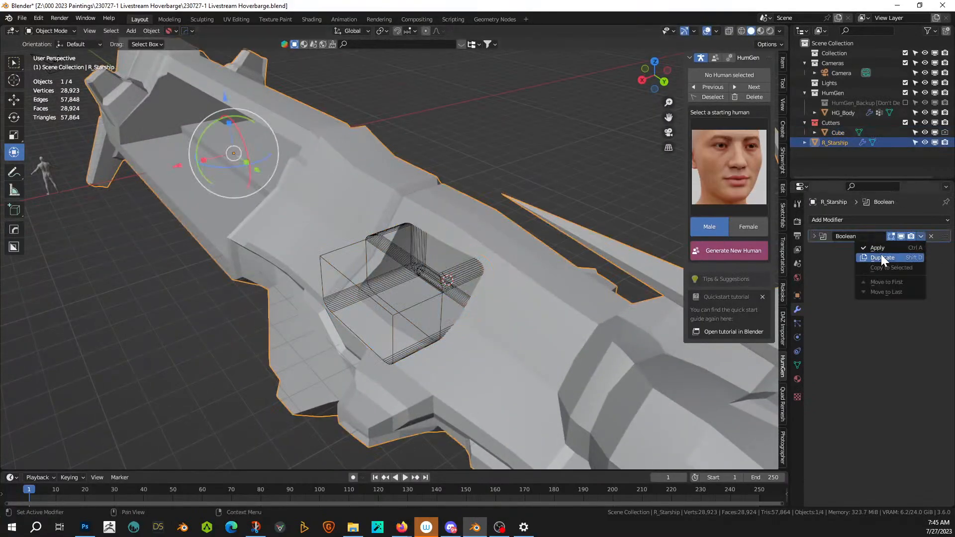
click(892, 248)
scroll(465, 238, down, 1)
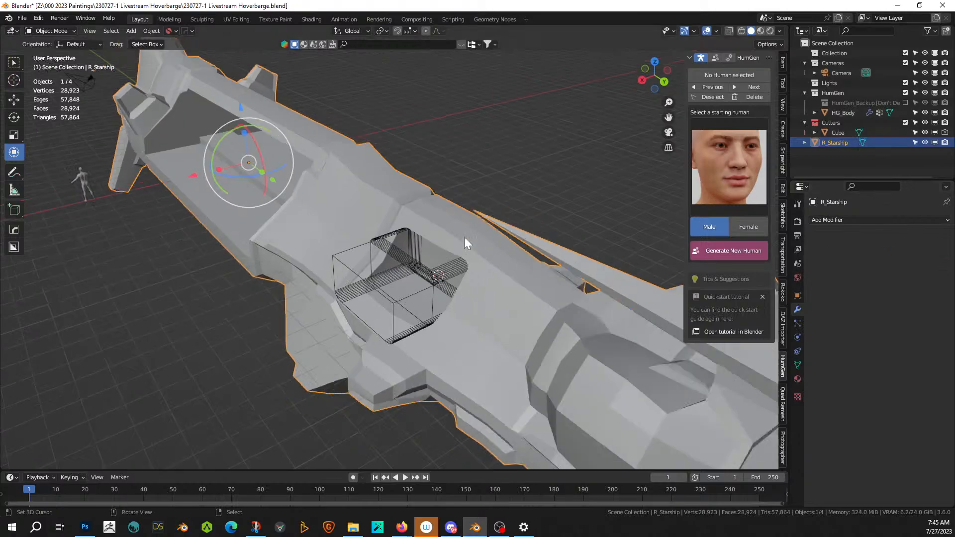
click(407, 252)
key(x)
click(407, 254)
- Mirror the starship across the X axis with a HOps Mirror modifier to copy the recess to the other side
middle_drag(407, 254, 357, 288)
scroll(358, 290, down, 6)
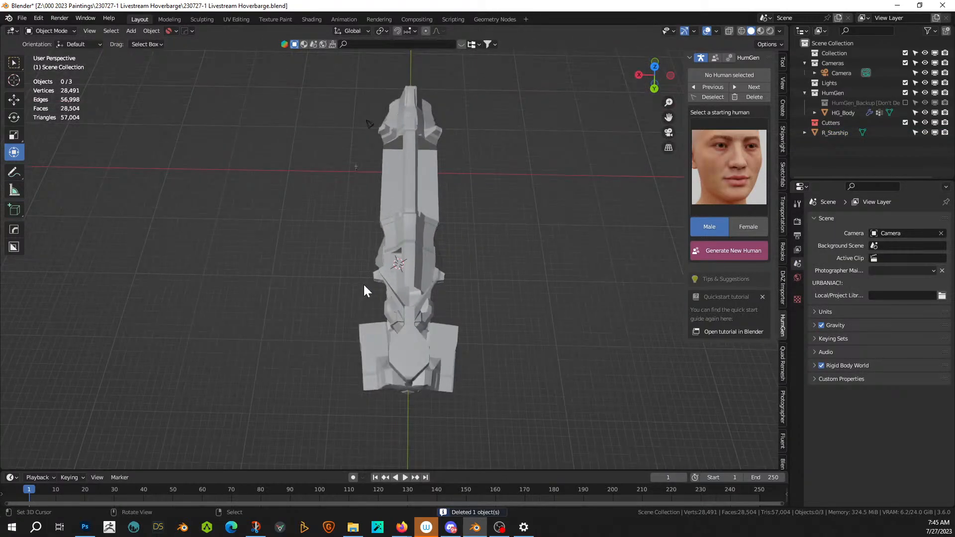
click(428, 219)
key(alt+x)
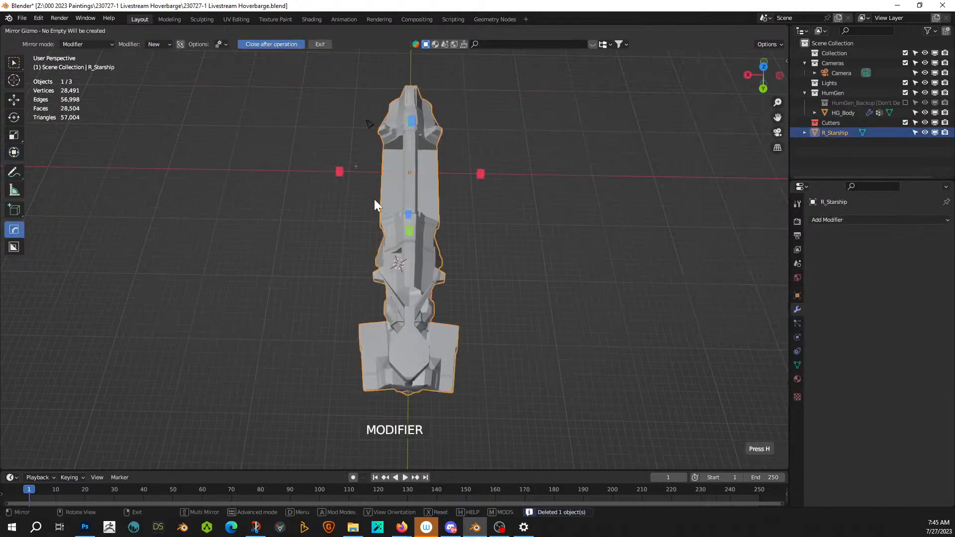
click(340, 173)
middle_drag(354, 192, 351, 297)
scroll(418, 188, up, 5)
scroll(414, 201, down, 3)
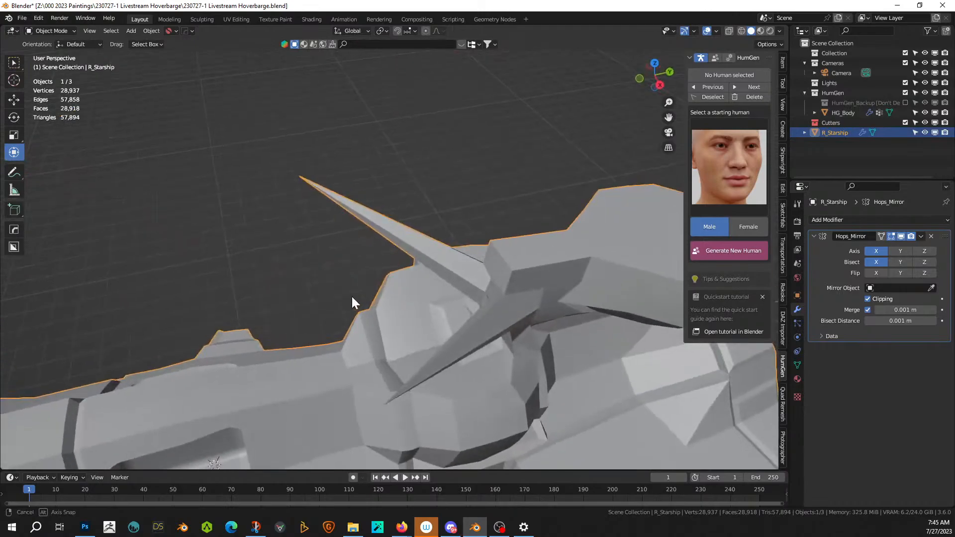
- Remove the long spike beside the raised rear block by dissolving its tip vertex in Edit Mode
mouse_move(361, 228)
middle_down()
mouse_move(380, 247)
mouse_move(353, 228)
middle_up()
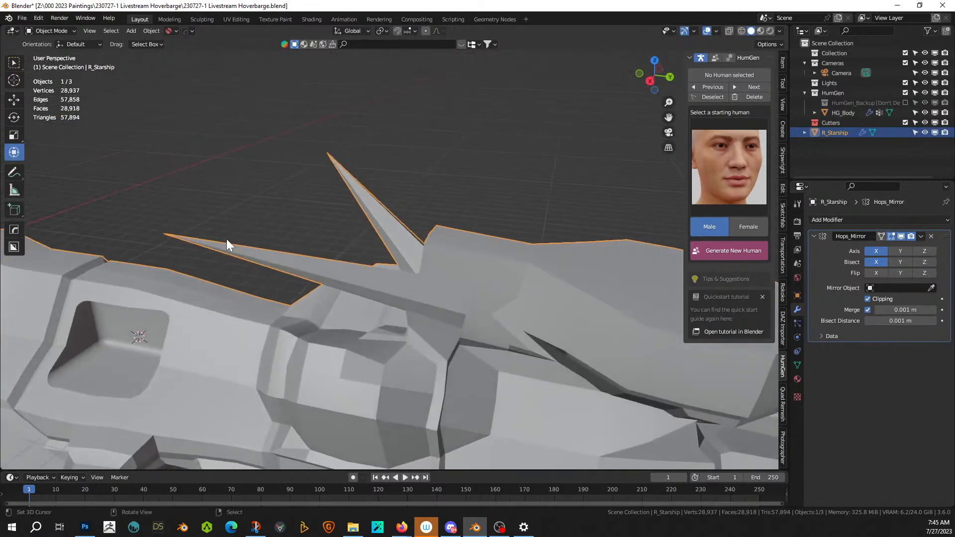
key(Tab)
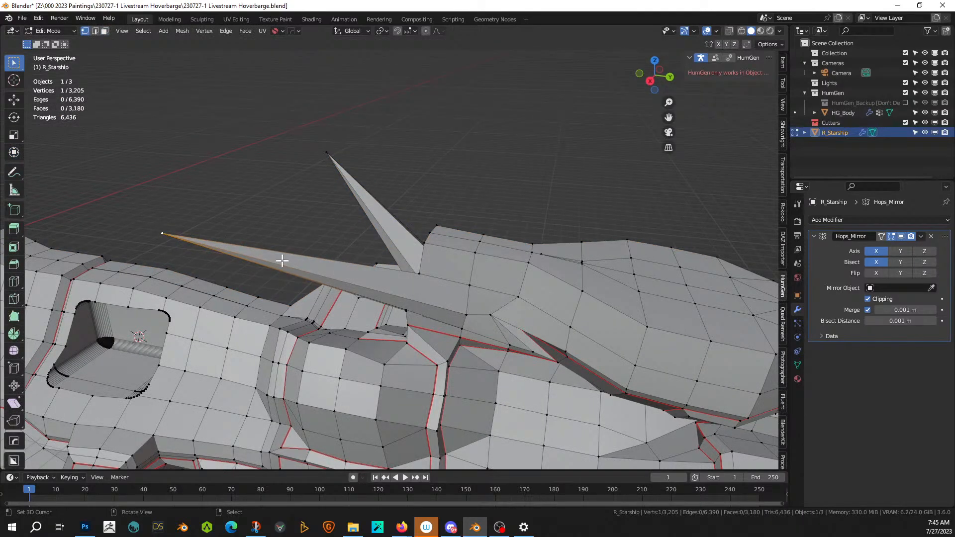
key(x)
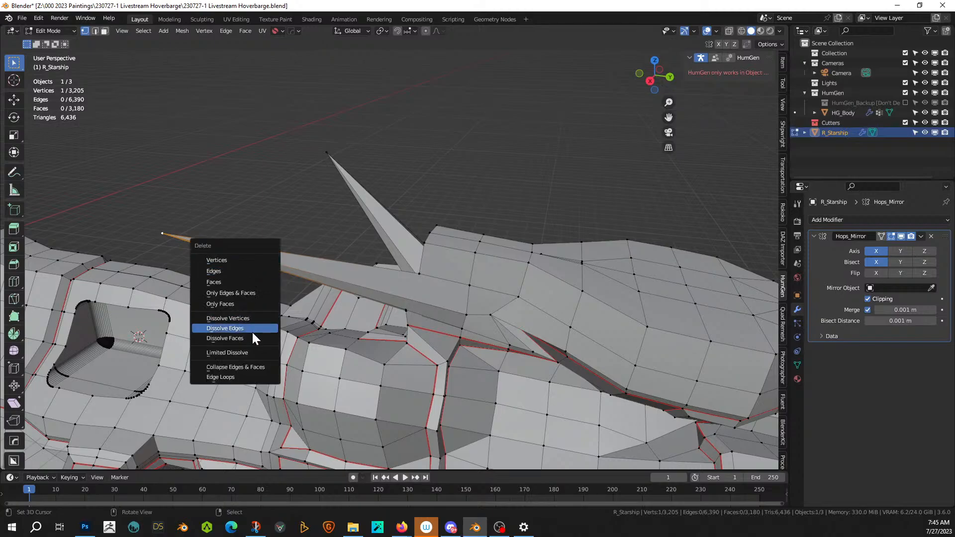
click(246, 319)
mouse_move(250, 251)
middle_down()
mouse_move(325, 257)
mouse_move(366, 222)
mouse_move(275, 233)
mouse_move(257, 251)
mouse_move(264, 258)
middle_up()
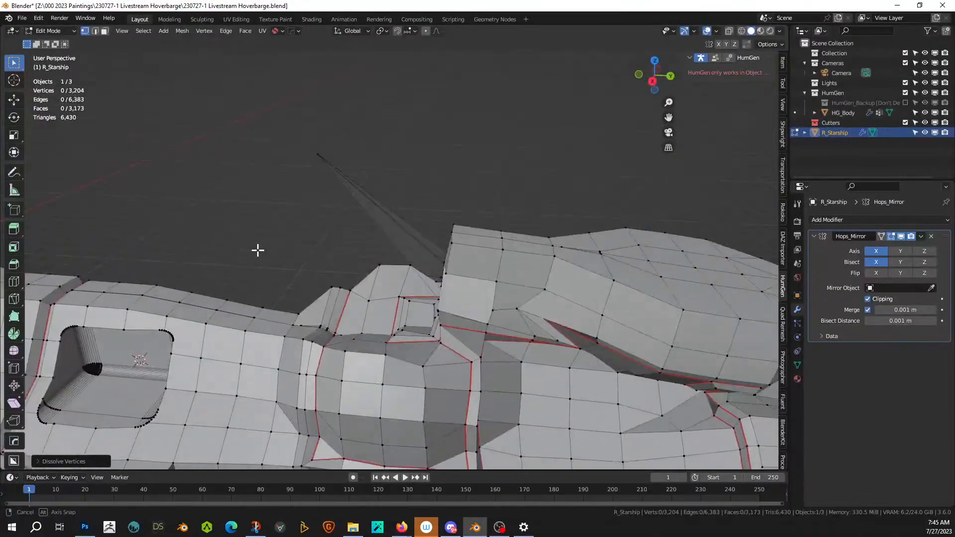
- Merge the two adjacent vertices at the lower side corner of the neck beneath the raised block, using At Last
scroll(357, 338, up, 3)
middle_drag(357, 338, 443, 331)
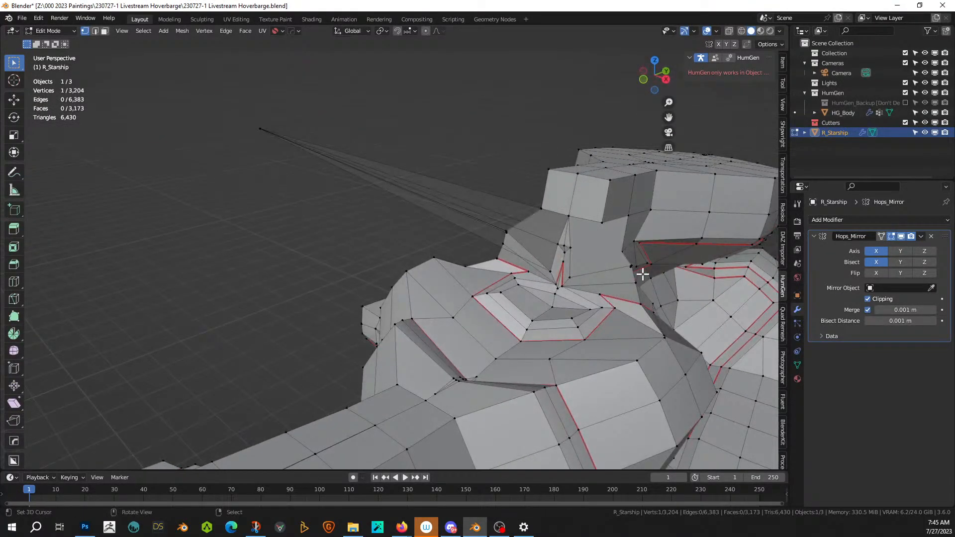
middle_drag(603, 270, 523, 284)
scroll(424, 275, up, 4)
shift+middle_drag(424, 275, 234, 340)
scroll(301, 309, up, 2)
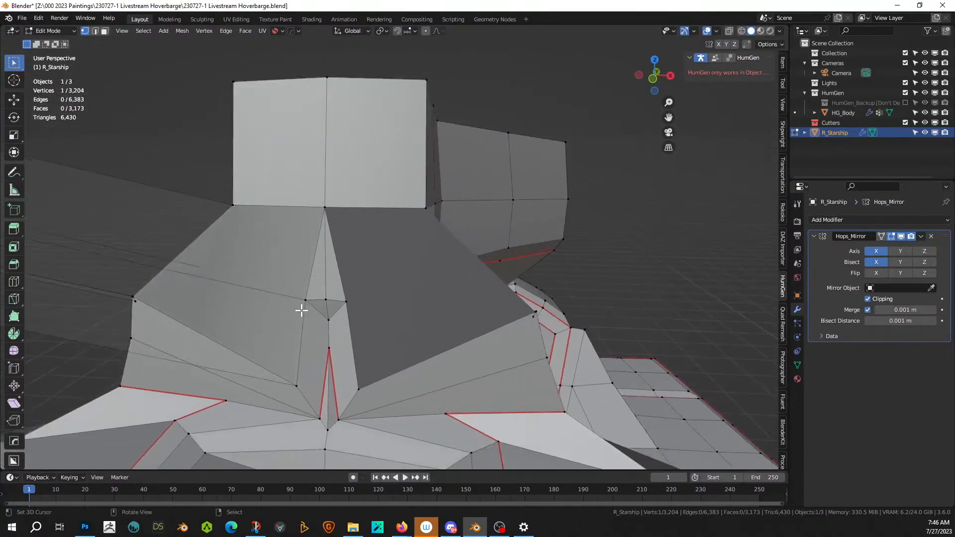
mouse_move(302, 309)
middle_down()
mouse_move(294, 302)
mouse_move(310, 292)
middle_up()
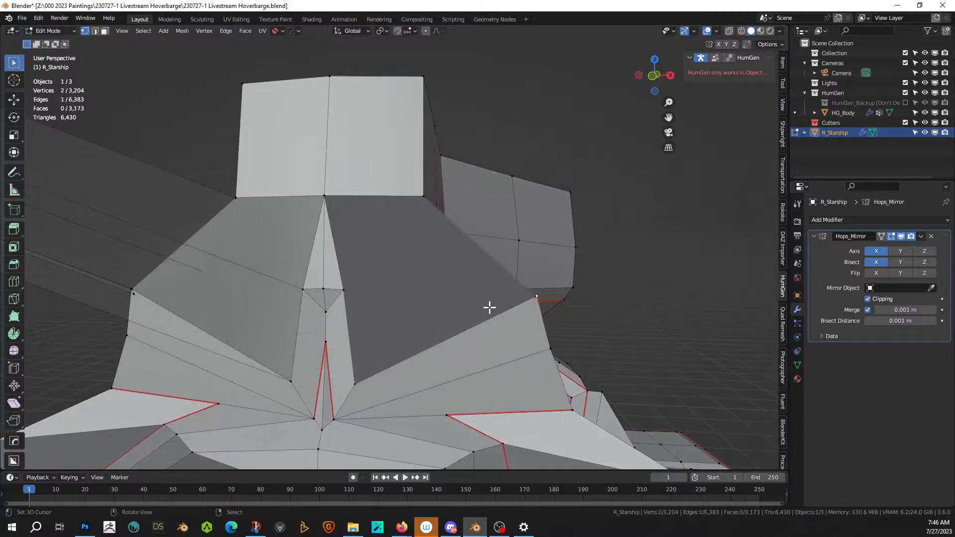
middle_drag(489, 308, 418, 338)
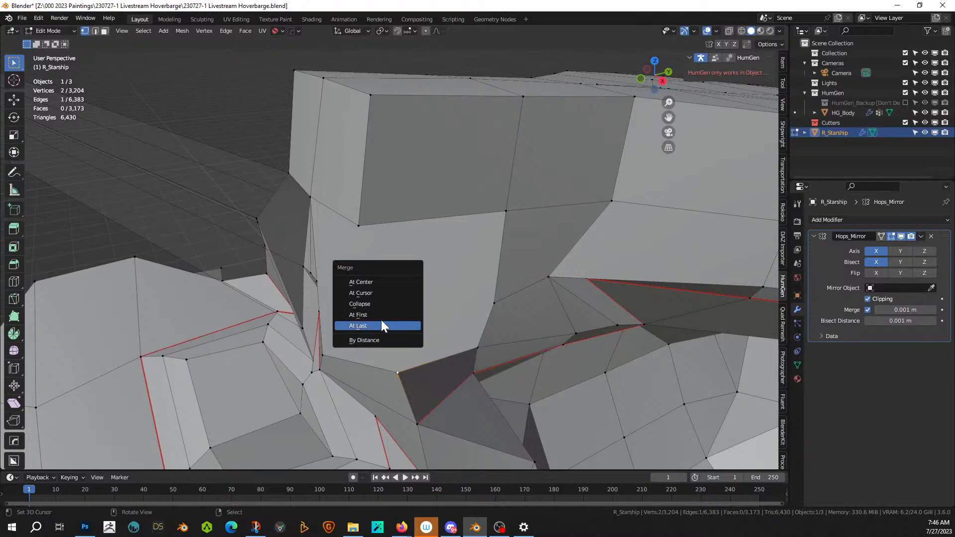
click(381, 324)
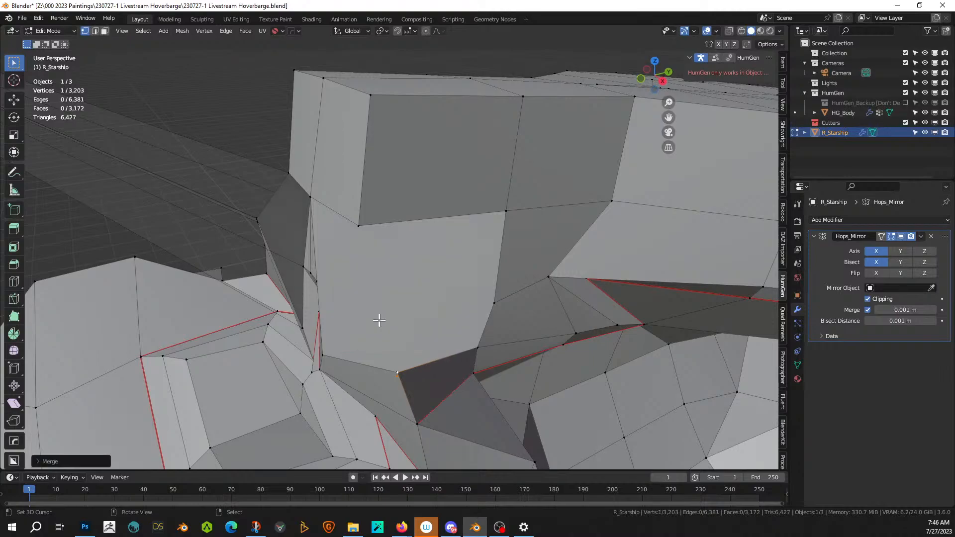
- Try to cut the large side face beneath the raised block with the Knife tool, starting from the block's lower corner
middle_drag(380, 320, 378, 343)
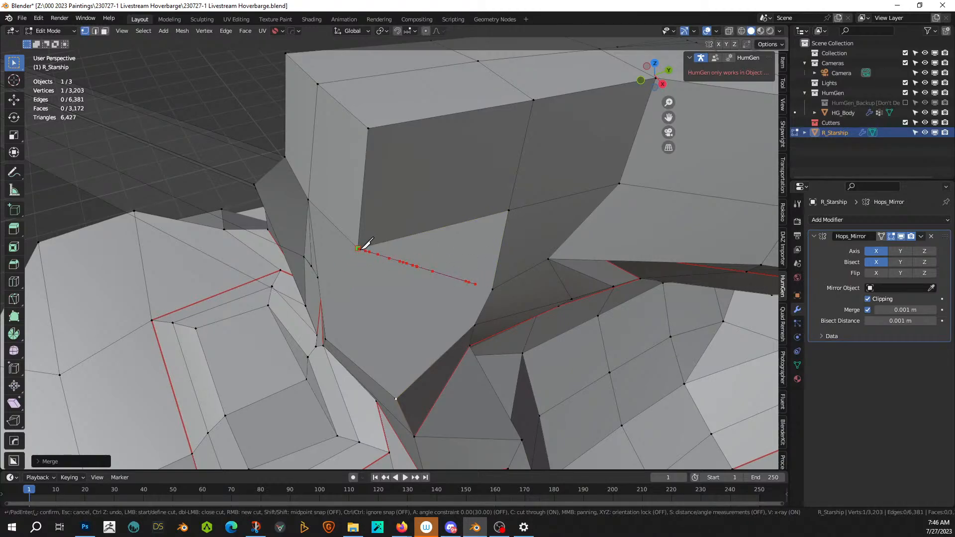
middle_drag(370, 250, 412, 276)
key(Tab)
key(Tab)
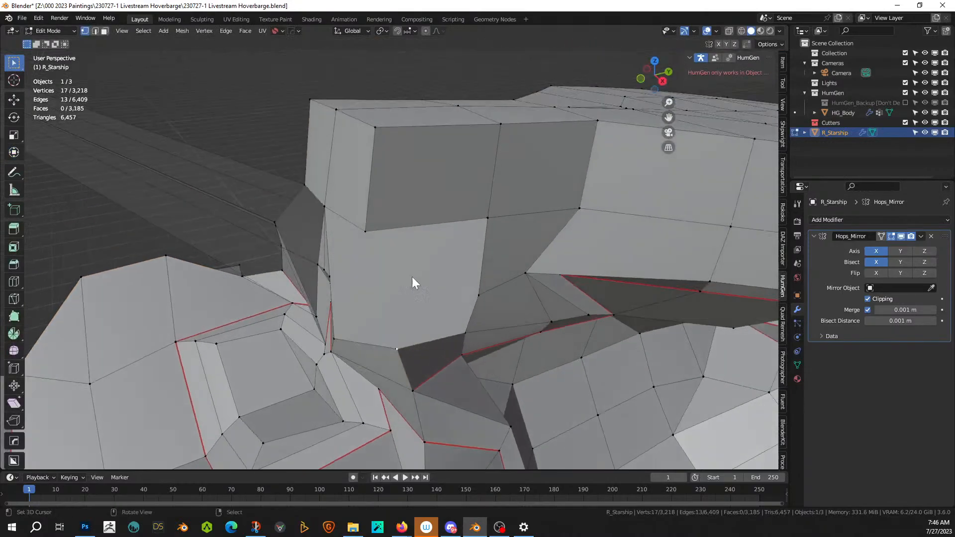
- Apply the Hops_Mirror modifier to the starship in Object Mode
key(Tab)
click(922, 236)
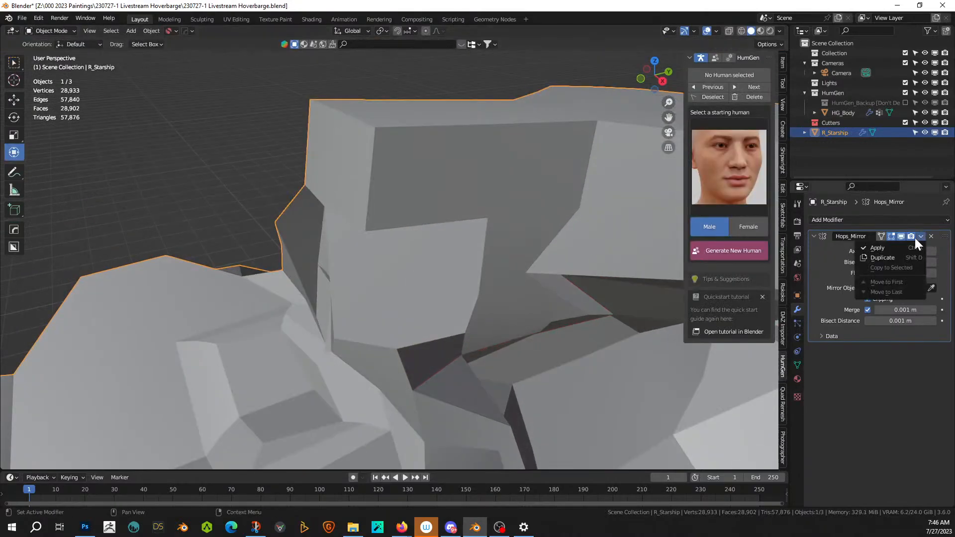
click(884, 248)
- Knife two edges across the large face beneath the raised block, from its bottom corner vertex to the block's two lower corners
key(Tab)
key(3)
click(390, 280)
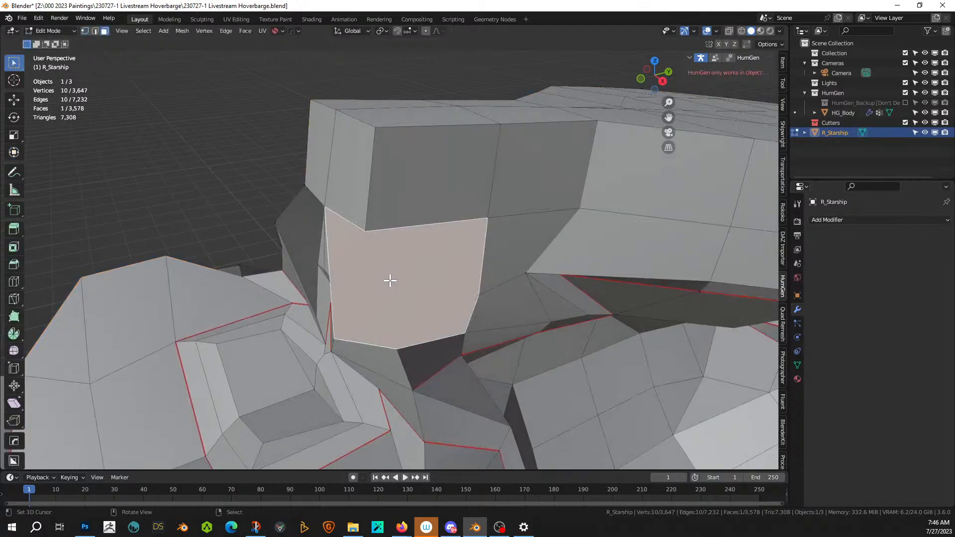
mouse_move(390, 279)
middle_down()
mouse_move(456, 246)
mouse_move(429, 287)
mouse_move(330, 260)
mouse_move(314, 300)
mouse_move(400, 281)
middle_up()
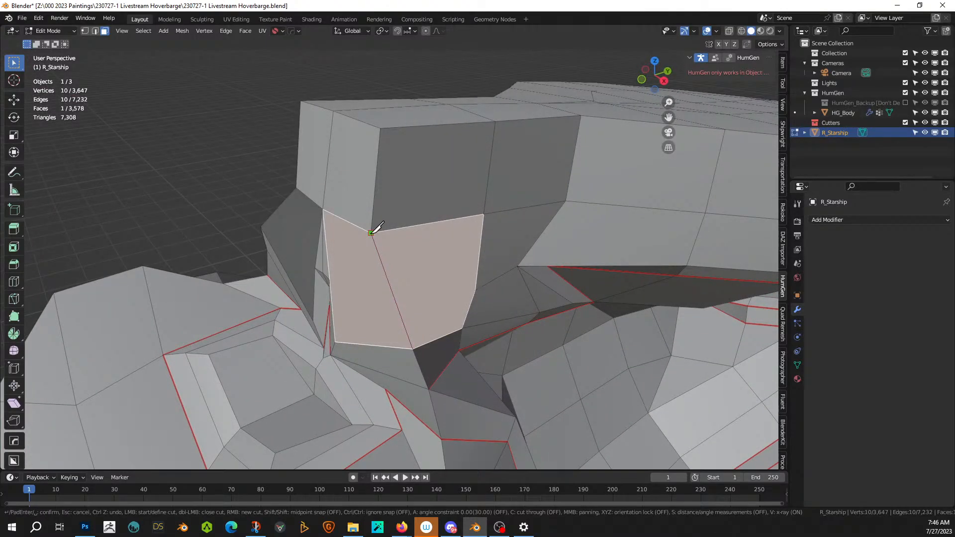
key(Return)
middle_drag(369, 230, 322, 250)
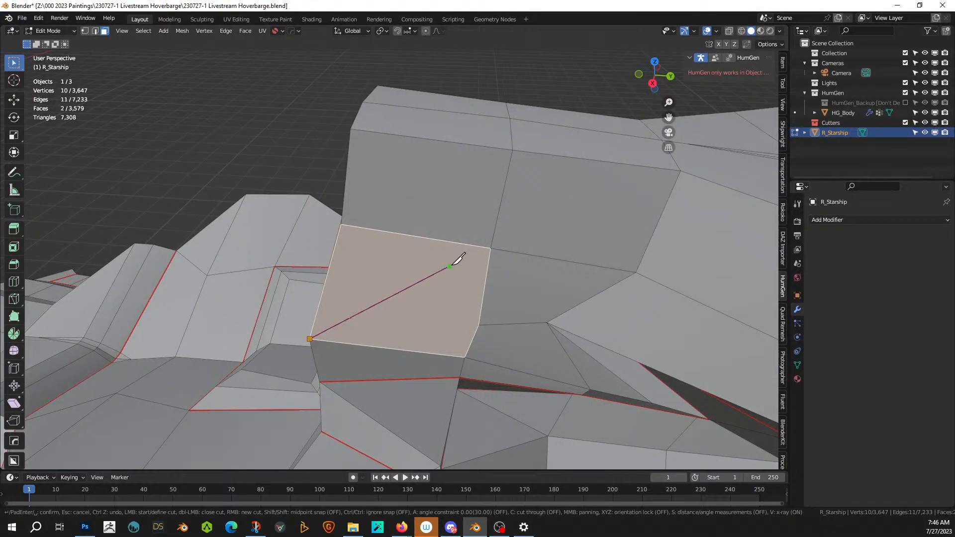
click(491, 247)
key(Return)
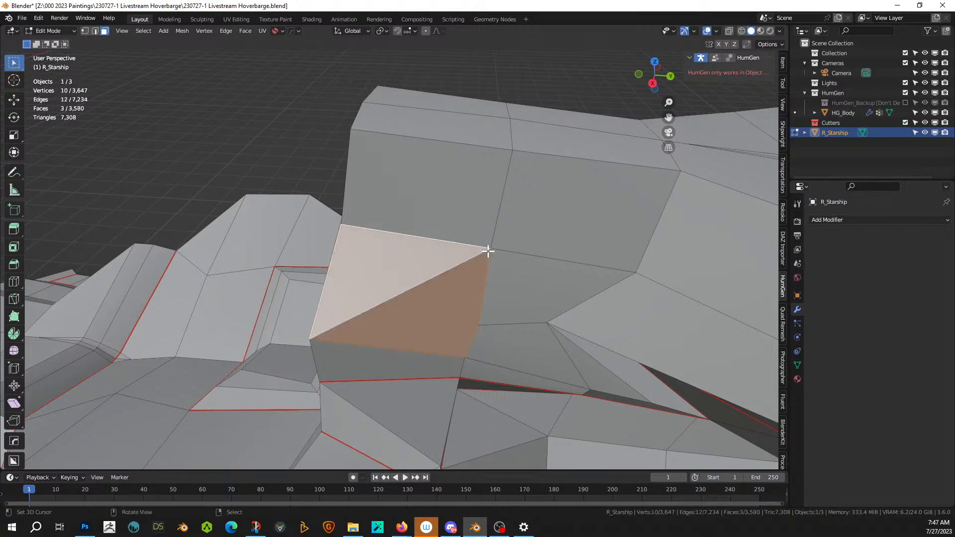
- Knife an edge across the lower triangular face beneath the raised block, from its bottom corner vertex to the opposite side vertex
middle_drag(491, 248, 524, 243)
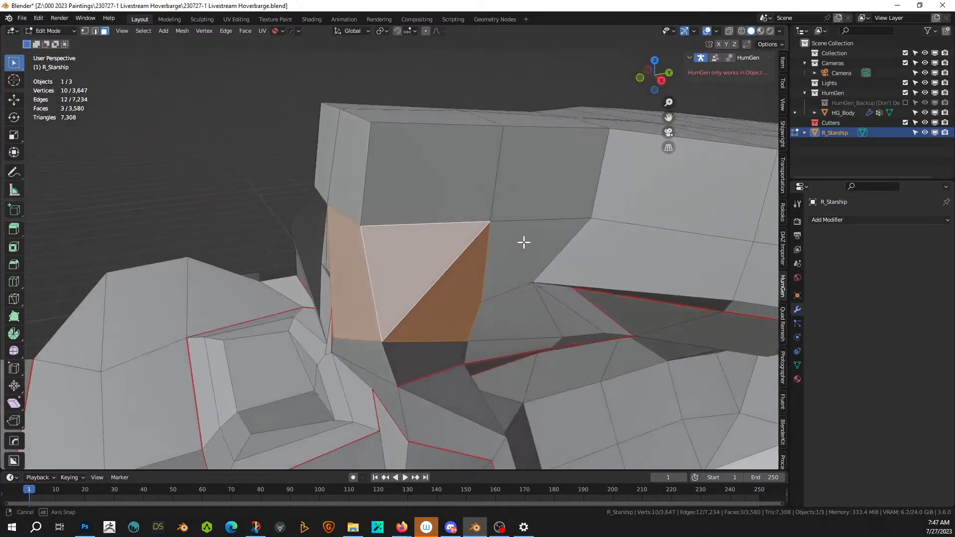
middle_drag(490, 313, 476, 301)
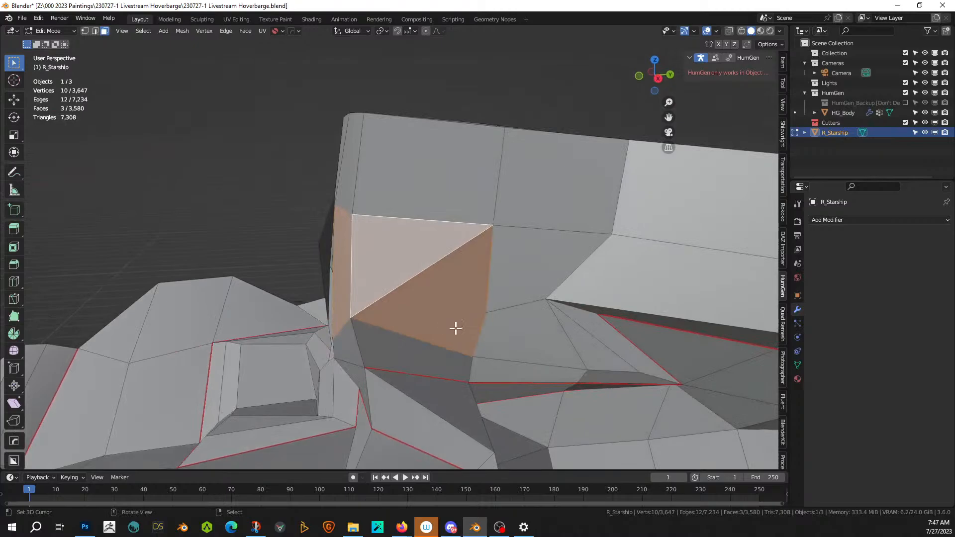
key(k)
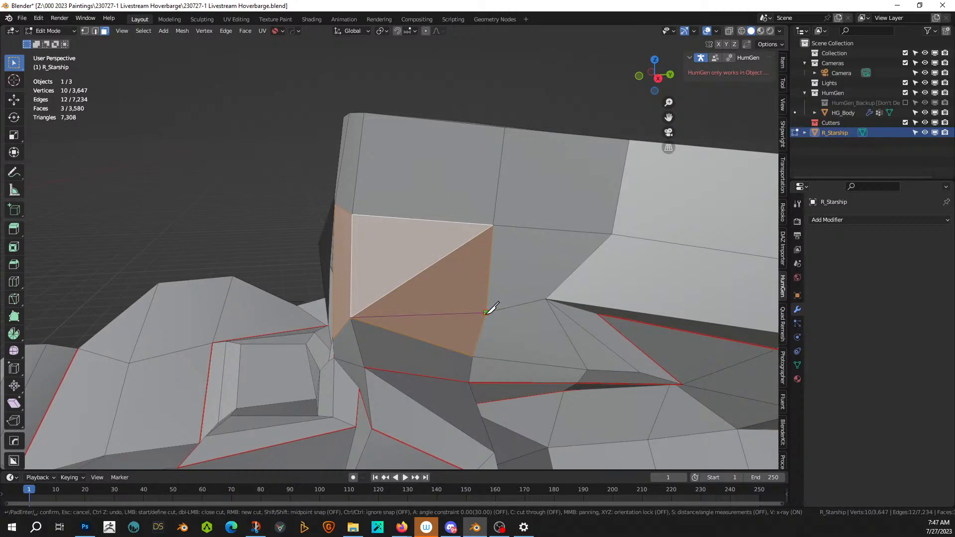
click(486, 313)
key(Return)
middle_drag(487, 314, 491, 281)
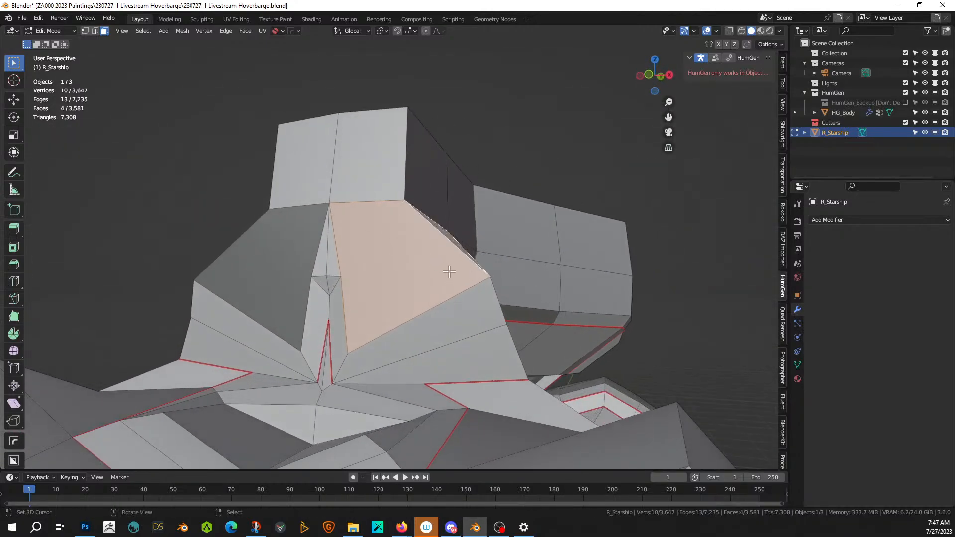
- Knife an edge across the large front face beneath the raised block, from its outer corner vertex to the block's lower middle vertex
key(k)
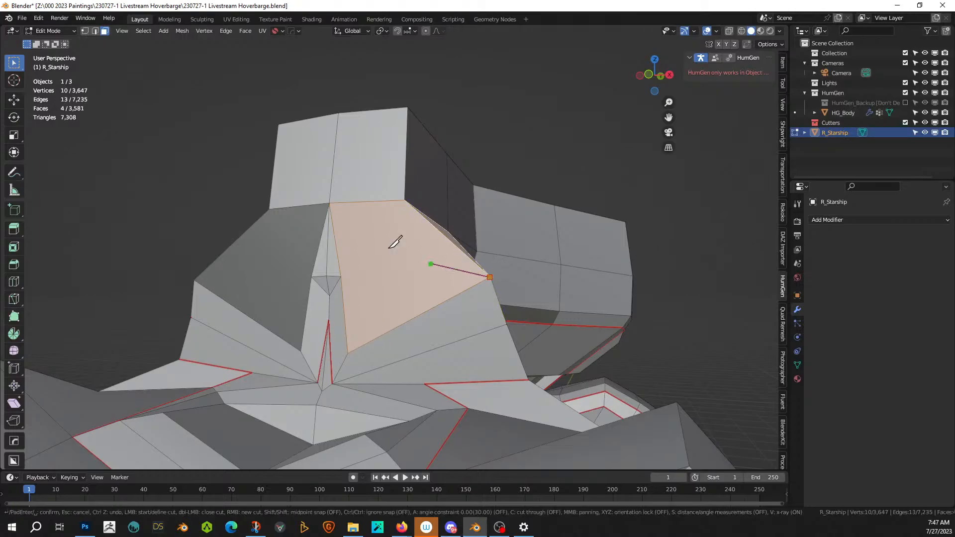
key(Escape)
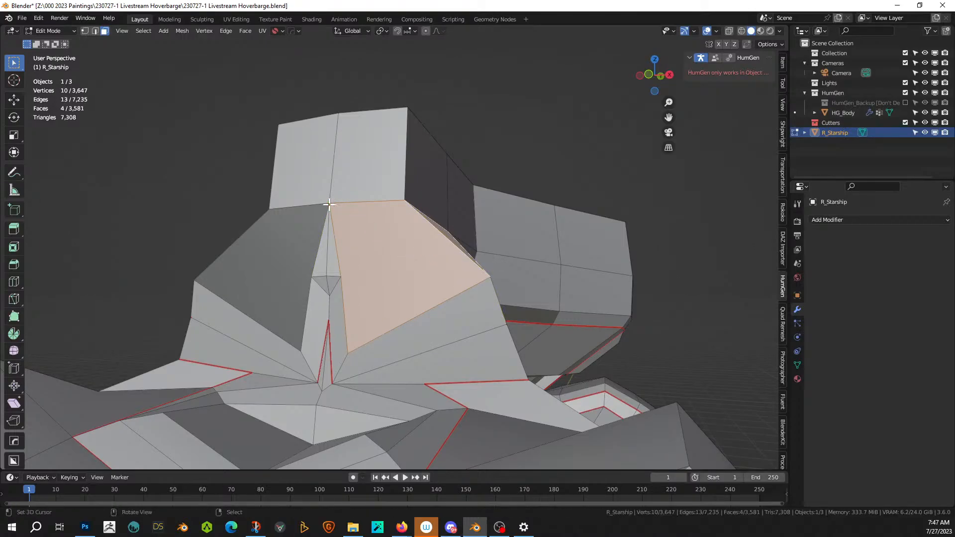
key(1)
scroll(426, 273, up, 4)
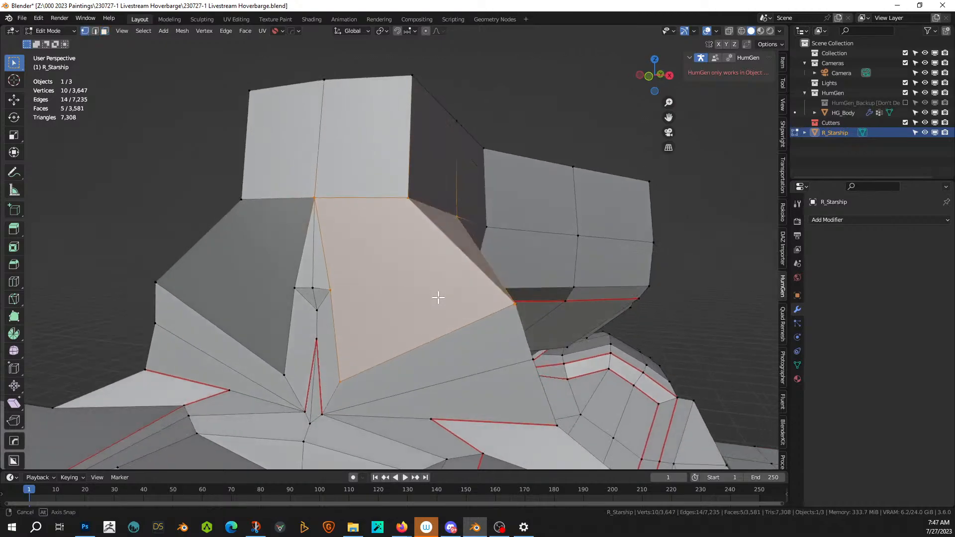
key(alt+a)
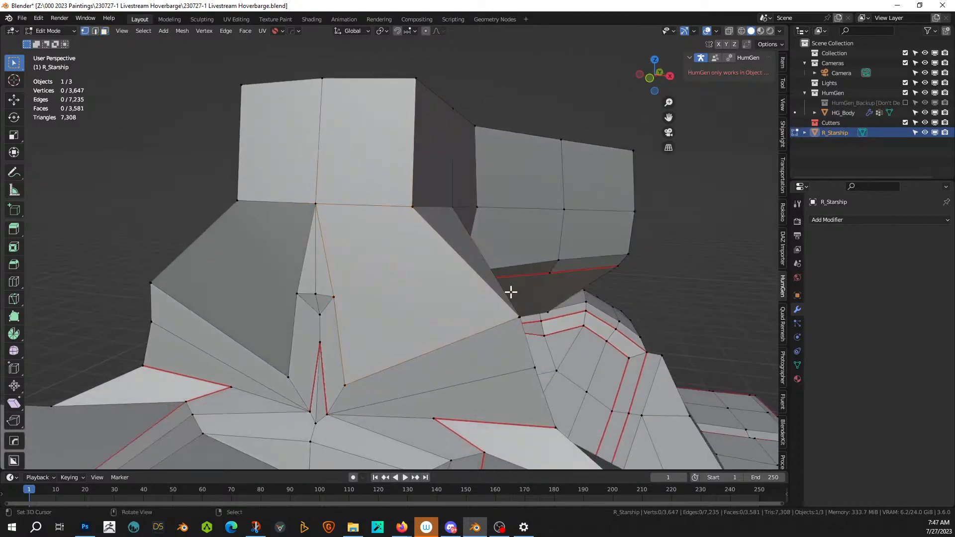
key(k)
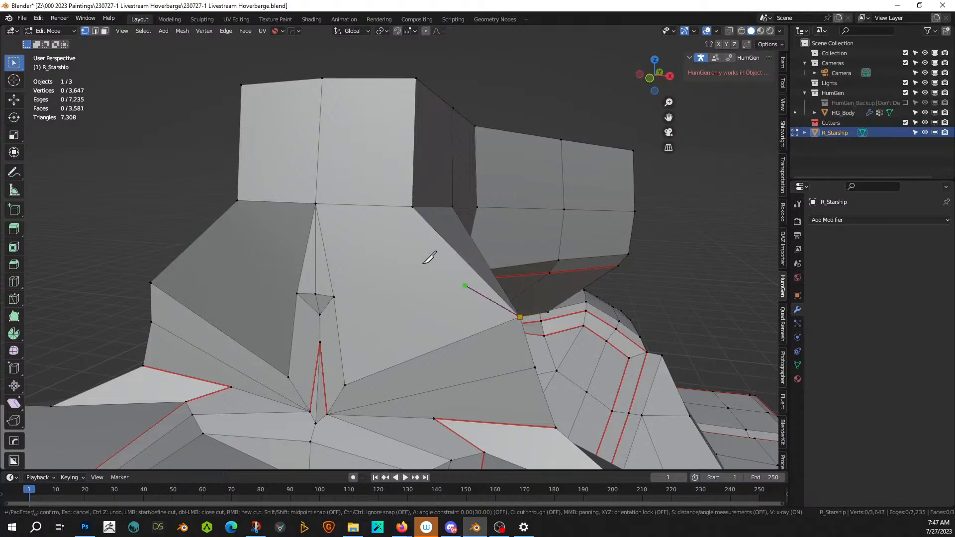
click(316, 204)
key(Return)
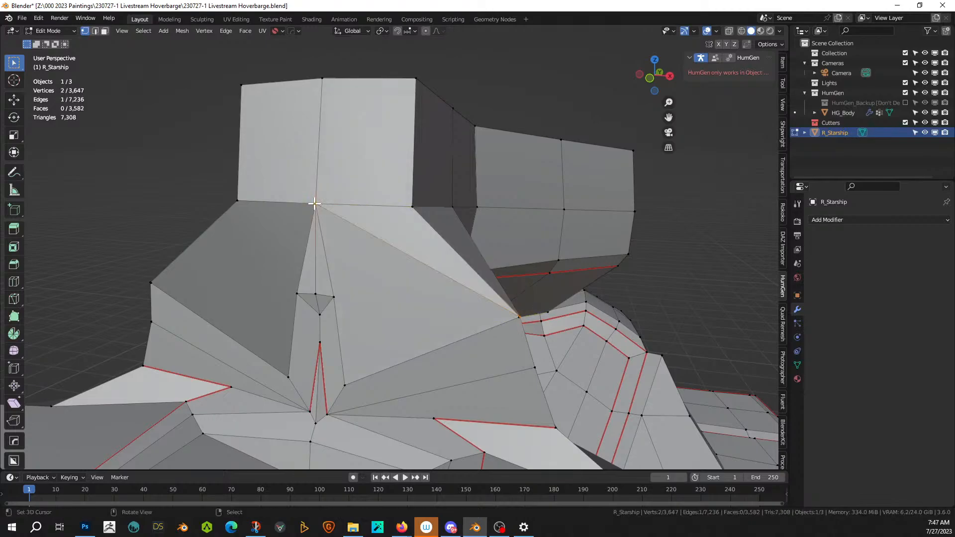
mouse_move(313, 203)
middle_down()
mouse_move(342, 226)
mouse_move(301, 232)
mouse_move(306, 197)
mouse_move(393, 209)
mouse_move(363, 198)
mouse_move(311, 206)
middle_up()
- Move the outer corner vertex of the neck inward along the global X axis
middle_drag(384, 204, 446, 274)
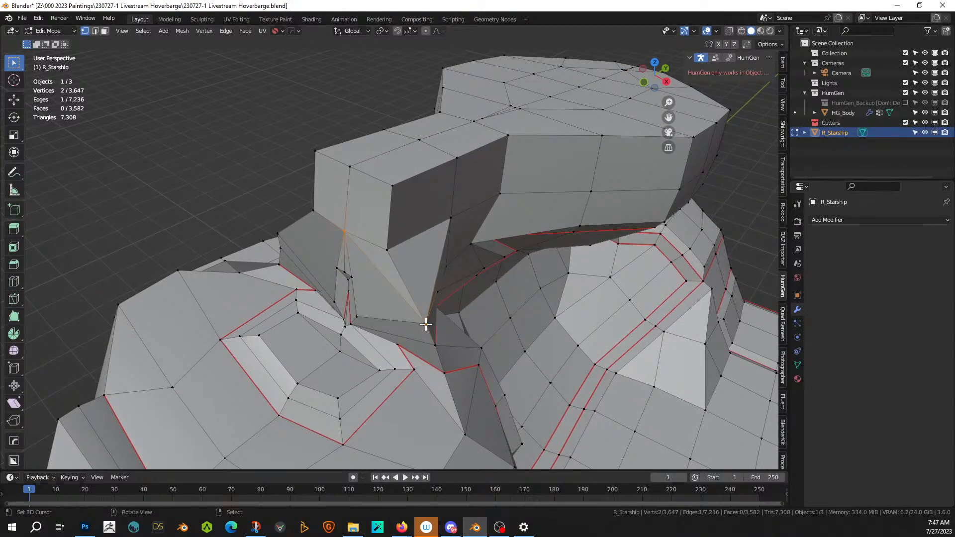
middle_drag(476, 327, 497, 342)
key(g)
key(x)
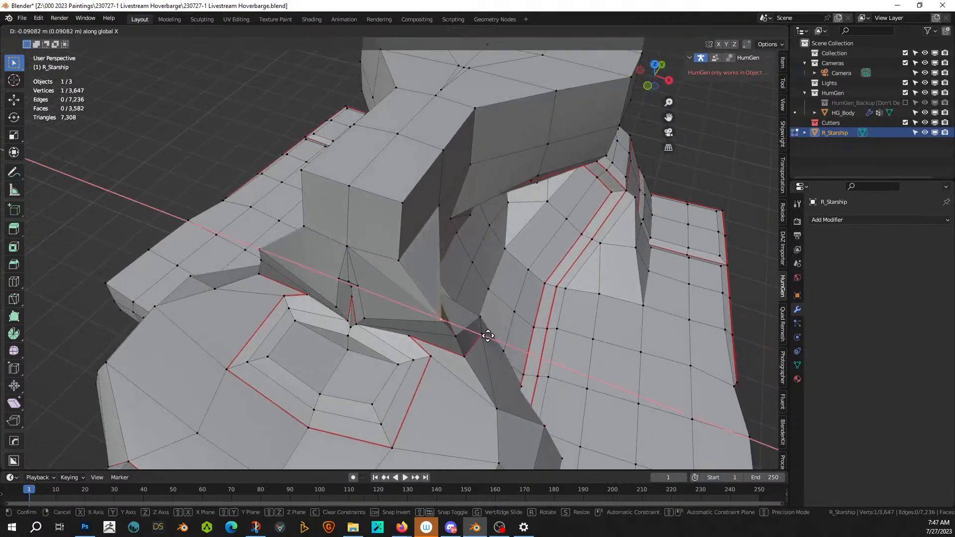
click(449, 313)
middle_drag(449, 314, 443, 278)
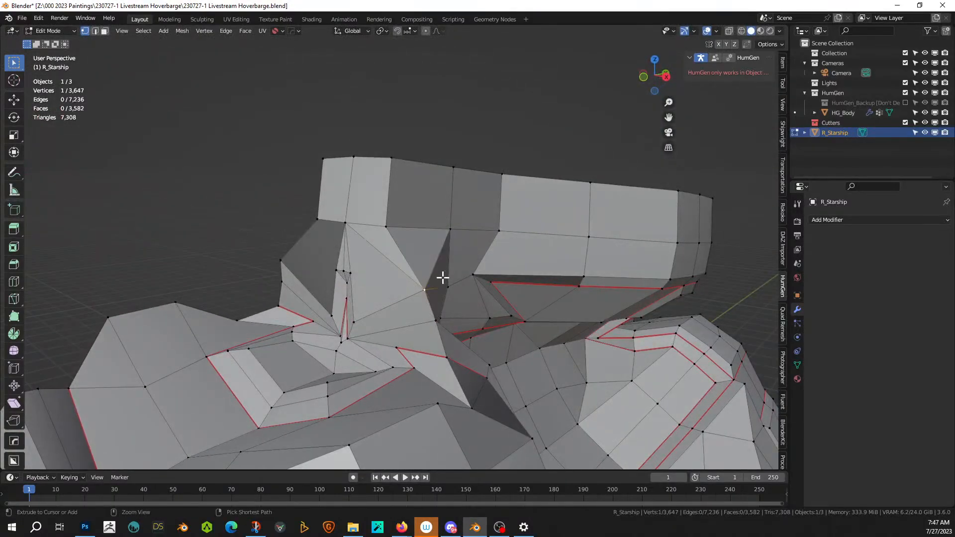
- Circle-select the two overlapping vertices at the neck's outer corner and merge them At Center
scroll(454, 285, up, 2)
scroll(445, 299, up, 1)
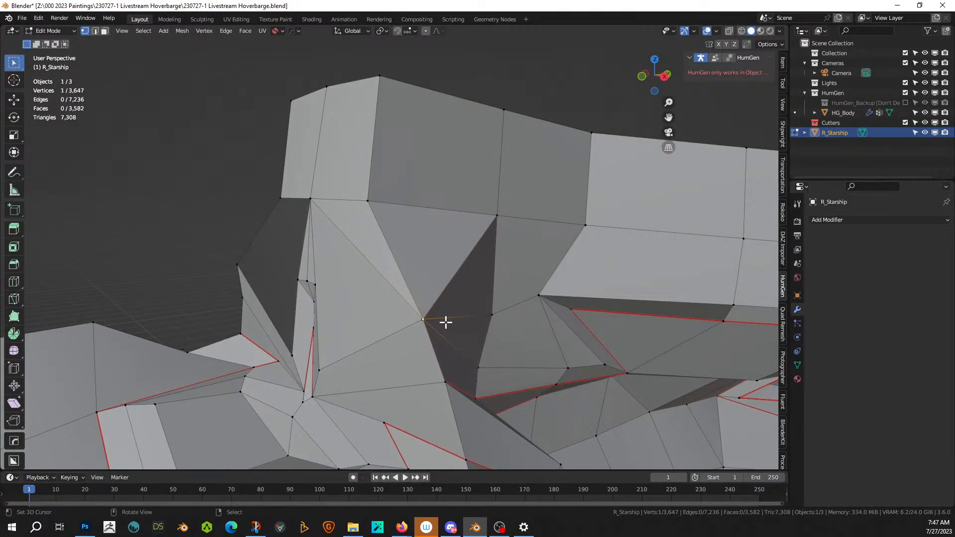
key(c)
click(427, 318)
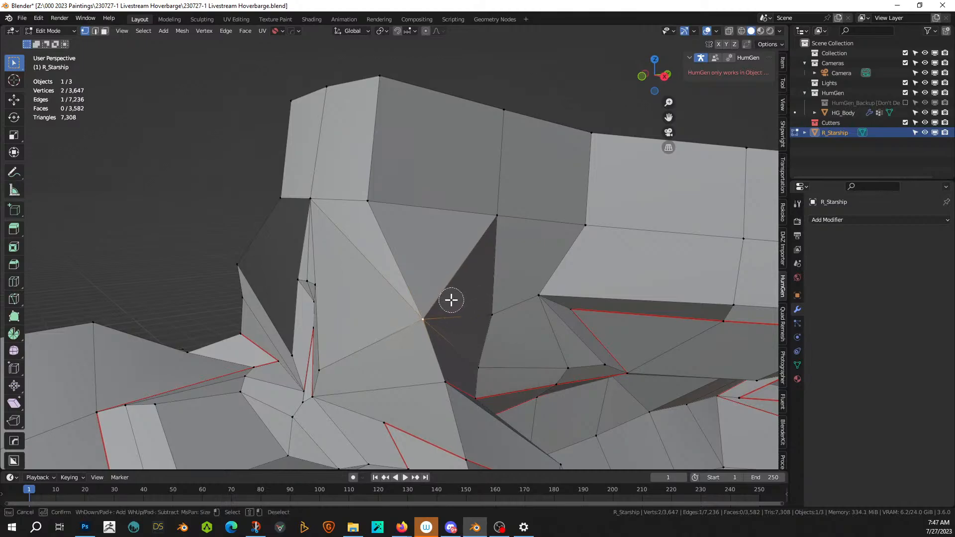
right_click(452, 300)
key(m)
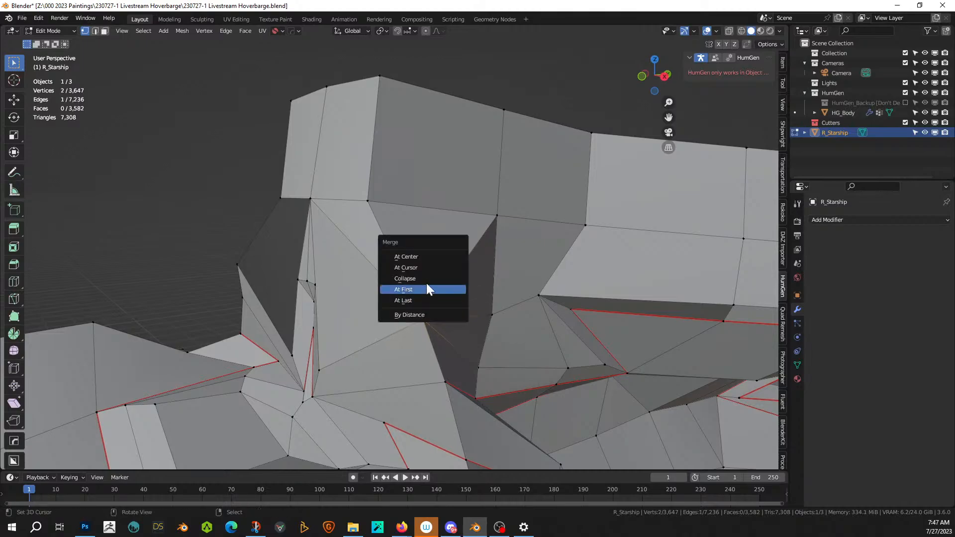
click(424, 259)
- Move the merged corner vertex about -0.68 m along the global X axis, beneath the raised block's corner
middle_drag(423, 258, 478, 324)
key(g)
key(x)
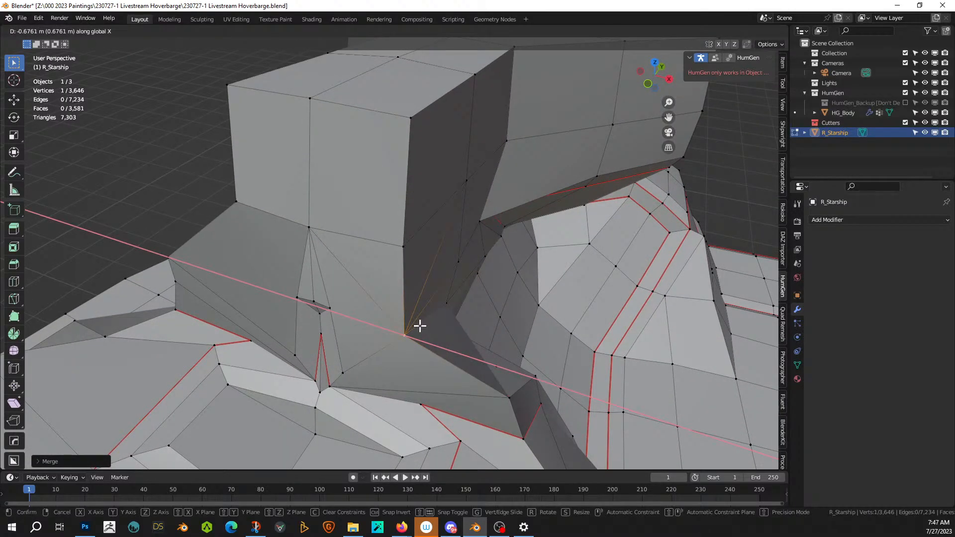
click(420, 326)
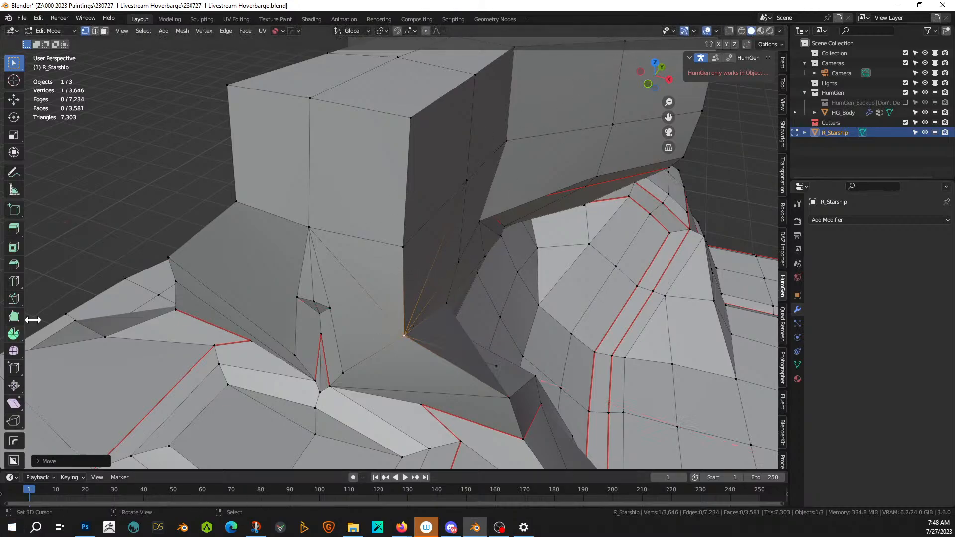
- Pull the stray vertex away from the neck's side corner and delete it
middle_drag(478, 264, 480, 230)
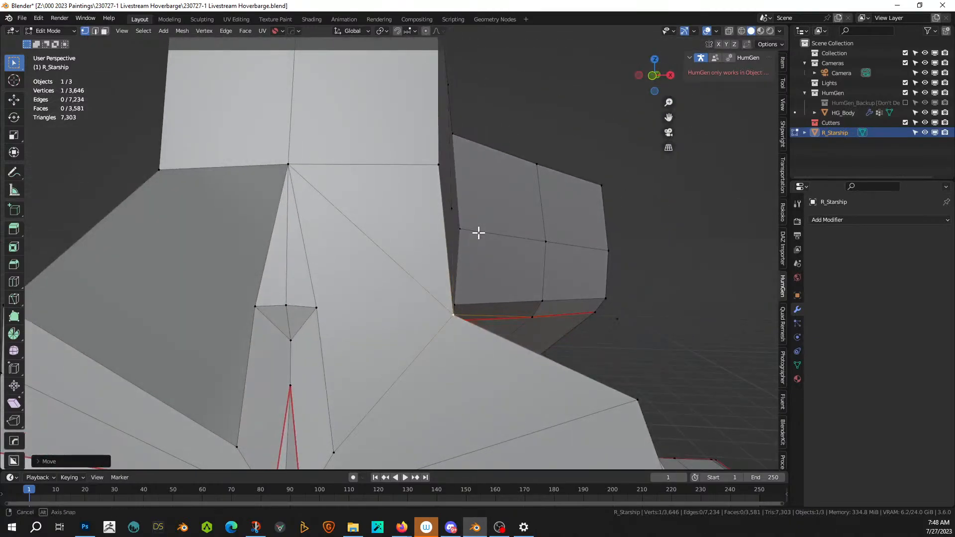
middle_drag(363, 285, 531, 337)
key(Tab)
scroll(439, 324, up, 3)
key(Tab)
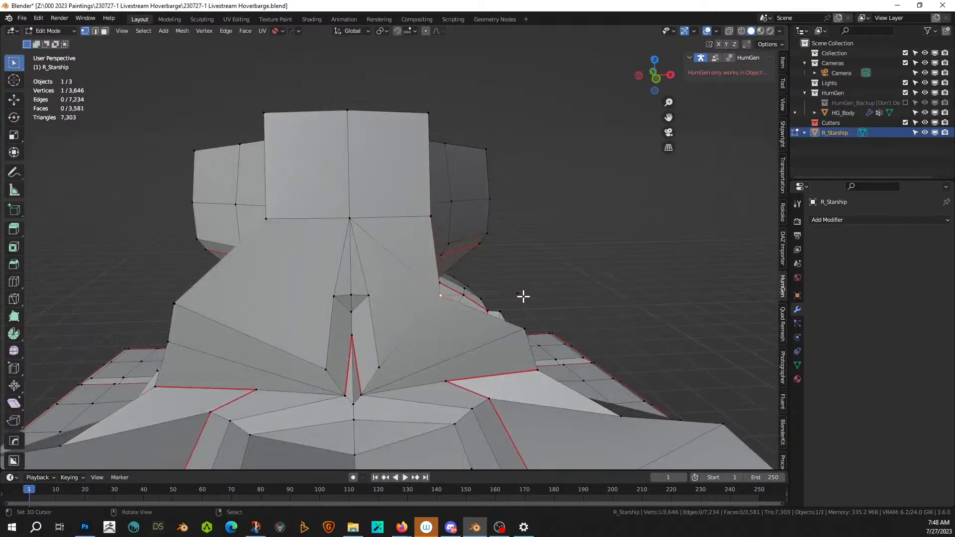
key(g)
click(601, 292)
key(x)
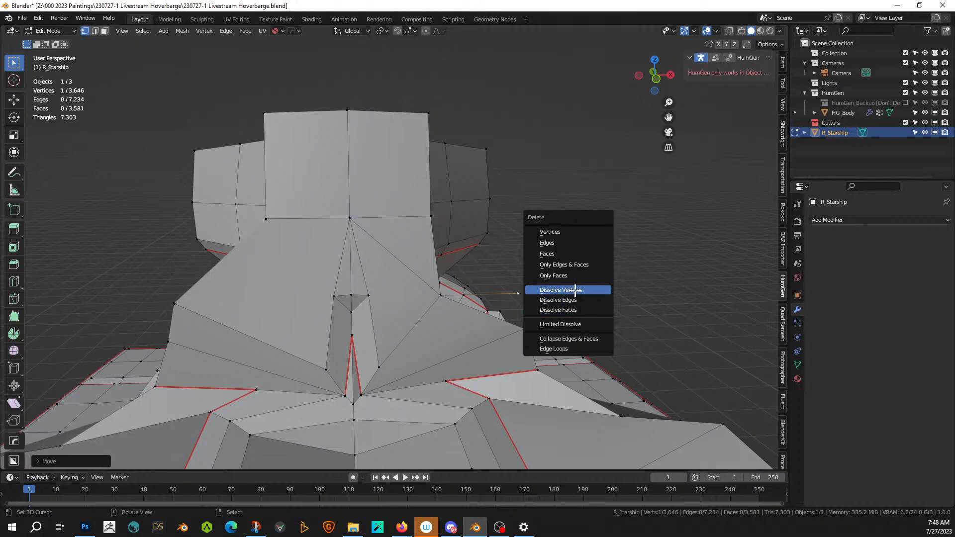
click(576, 290)
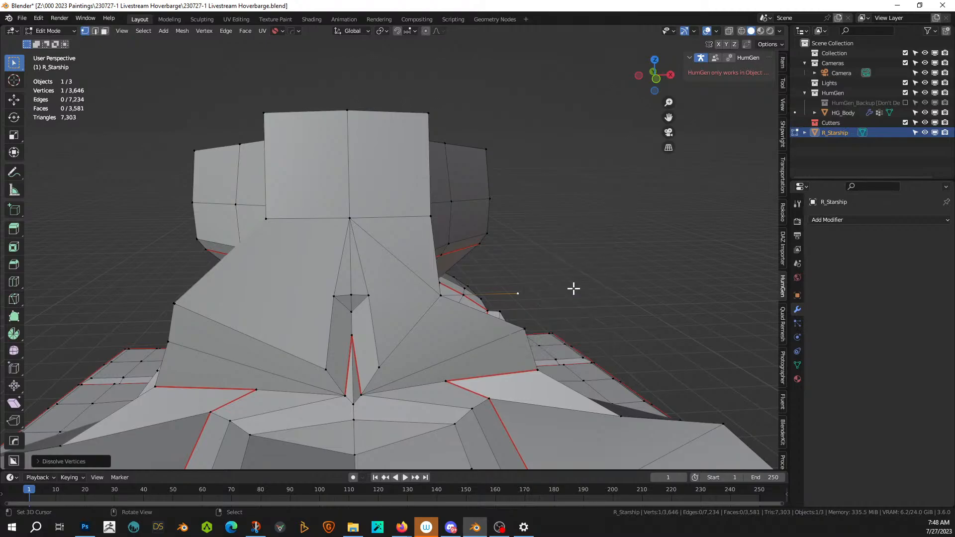
key(x)
click(551, 230)
- Mirror the starship across X with a new Hops_Mirror modifier in Object Mode and save the file
middle_drag(551, 231, 516, 269)
key(Tab)
scroll(443, 287, down, 5)
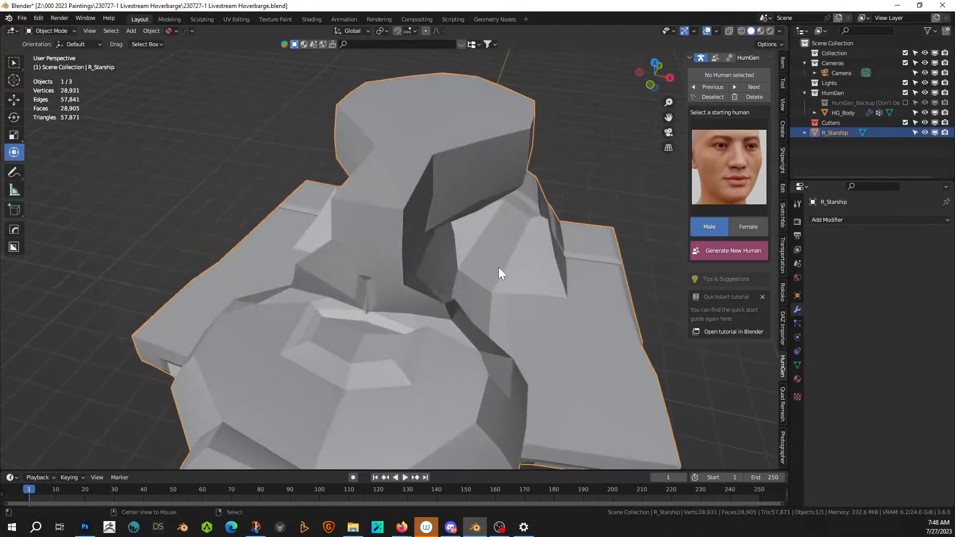
key(alt+x)
scroll(498, 267, down, 10)
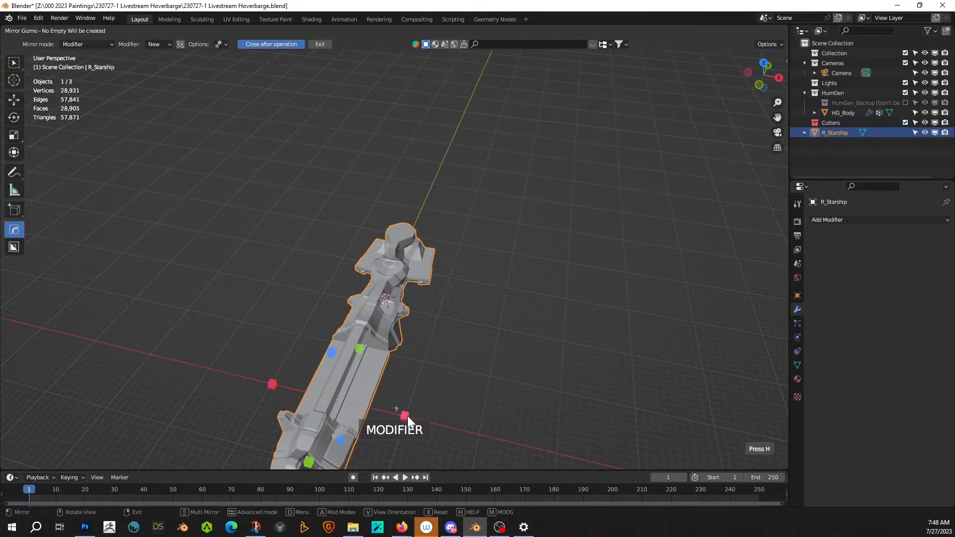
click(406, 416)
scroll(452, 353, up, 5)
middle_drag(467, 337, 512, 255)
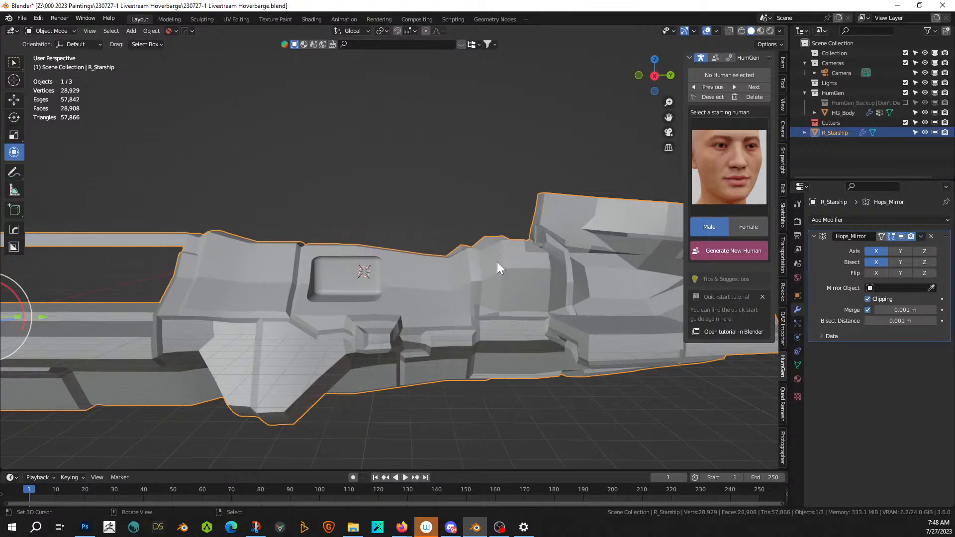
key(ctrl+s)
- Move the human figure HG_Body along the Y axis to the raised block's end of the ship and raise it along Z
middle_drag(436, 256, 485, 257)
scroll(444, 246, down, 4)
scroll(485, 258, up, 5)
middle_drag(427, 273, 409, 199)
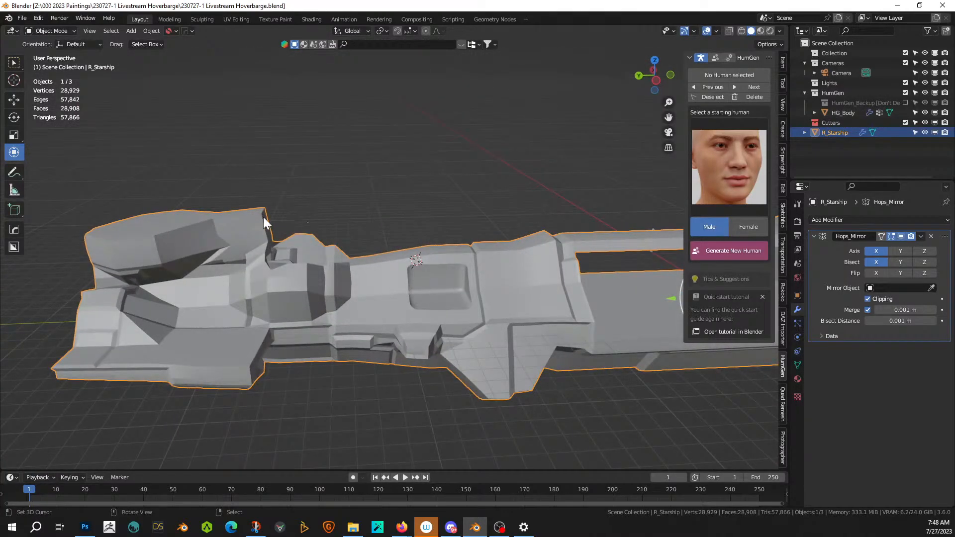
middle_drag(354, 242, 177, 241)
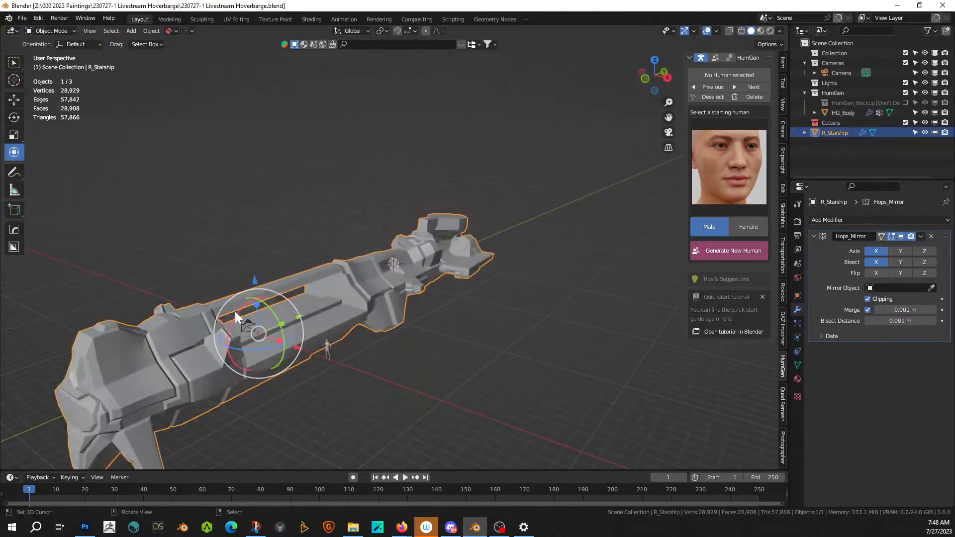
click(328, 349)
key(g)
key(y)
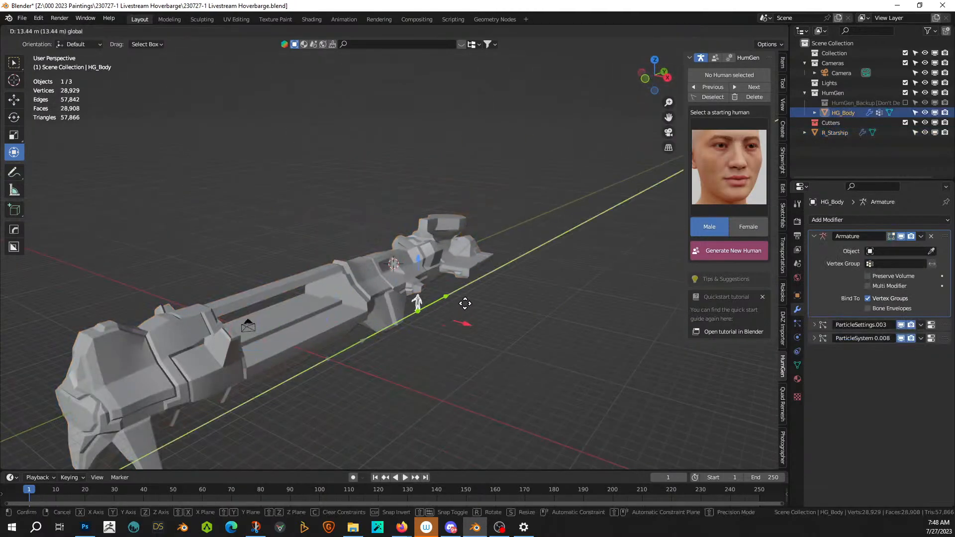
click(511, 287)
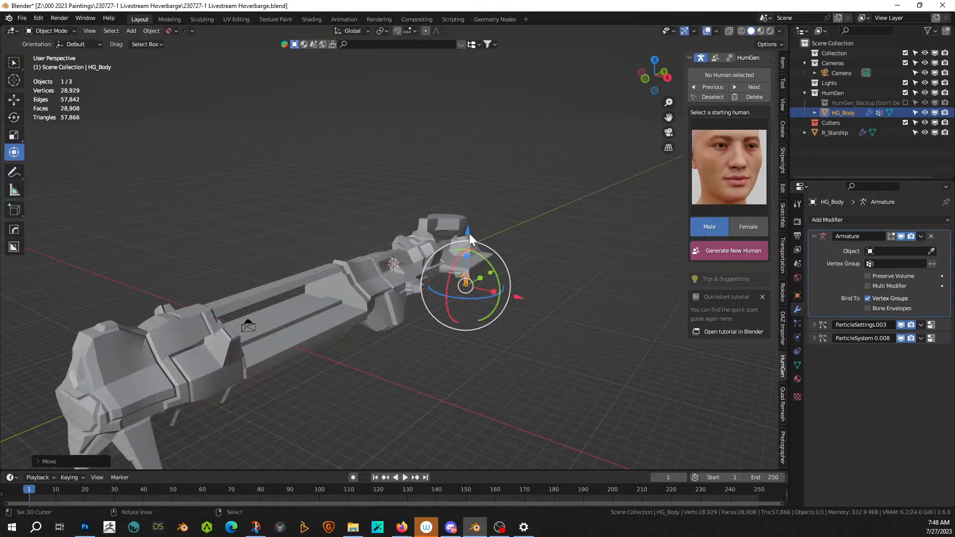
drag(470, 234, 467, 185)
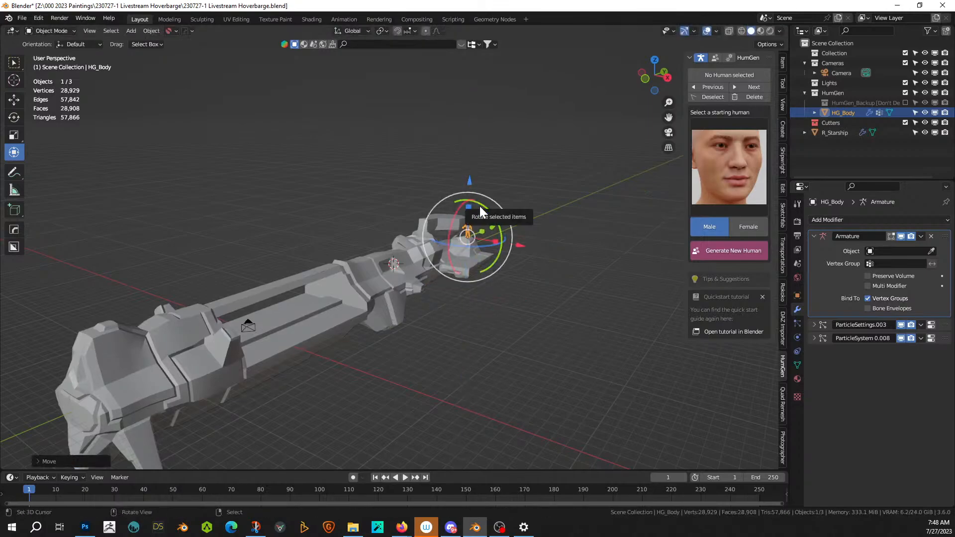
- Reposition the human figure in top view beside the narrow neck of the raised block
key(KP_Decimal)
mouse_move(419, 344)
middle_down()
mouse_move(413, 389)
mouse_move(413, 352)
middle_up()
key(g)
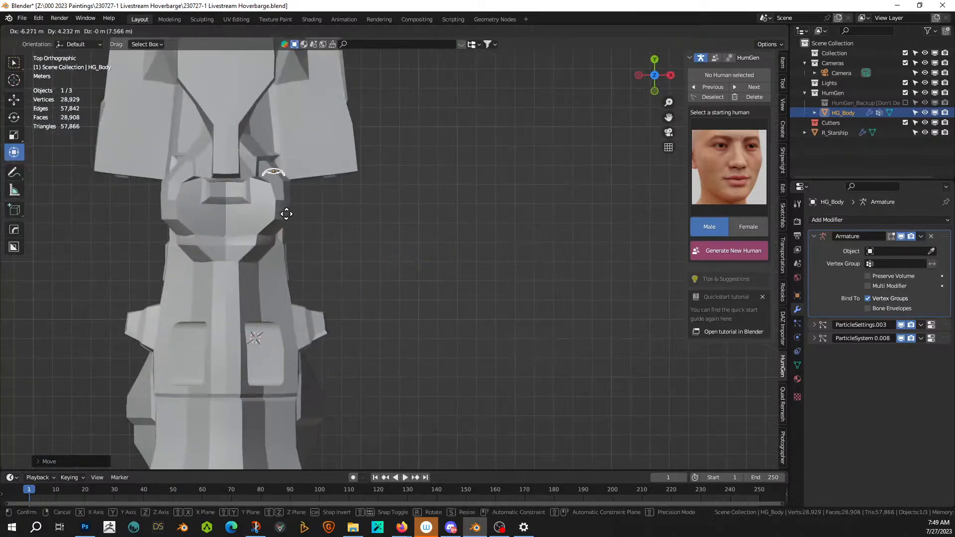
click(275, 212)
- Lower the human figure along Z toward the hull and shift it along X toward the neck
middle_drag(290, 210, 313, 159)
key(KP_Decimal)
scroll(304, 209, down, 11)
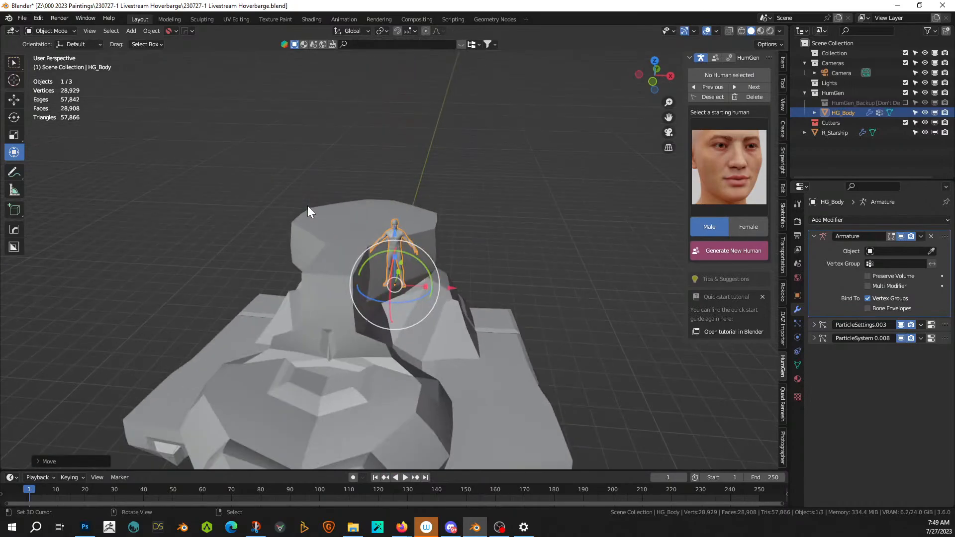
middle_drag(309, 207, 329, 174)
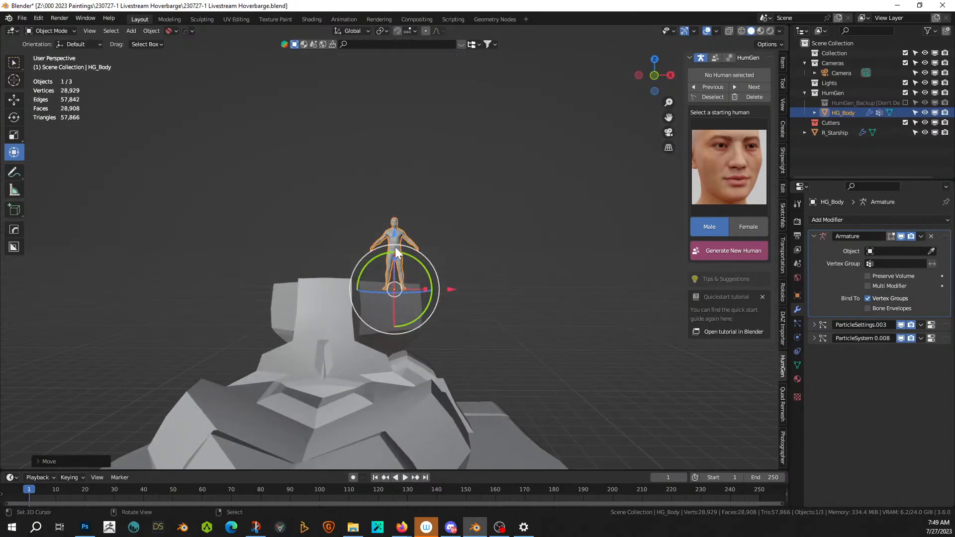
drag(395, 247, 396, 324)
drag(452, 371, 389, 372)
- In the starship's Edit Mode, knife a cut from the front notch's upper corner to the neck's lower outer corner
middle_drag(389, 372, 361, 265)
click(368, 290)
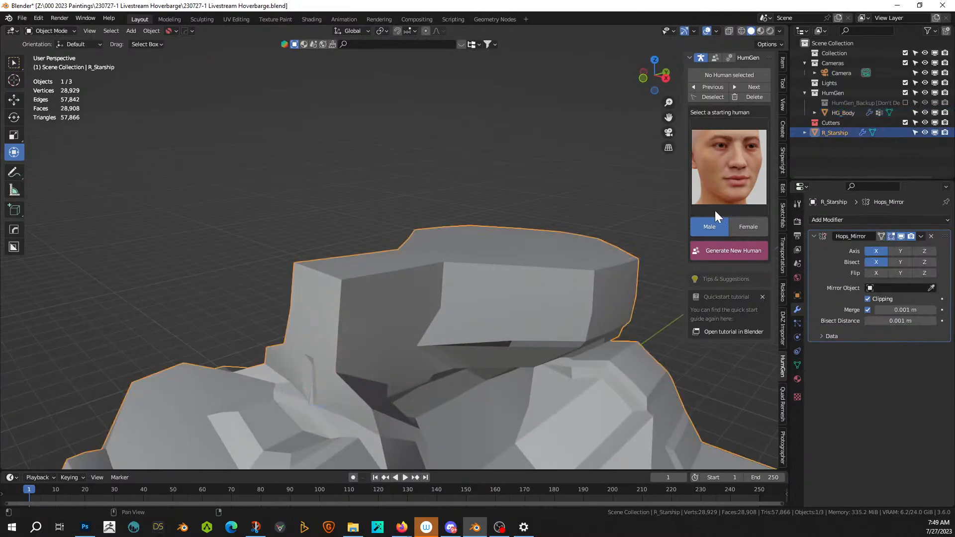
key(Tab)
middle_drag(420, 319, 398, 343)
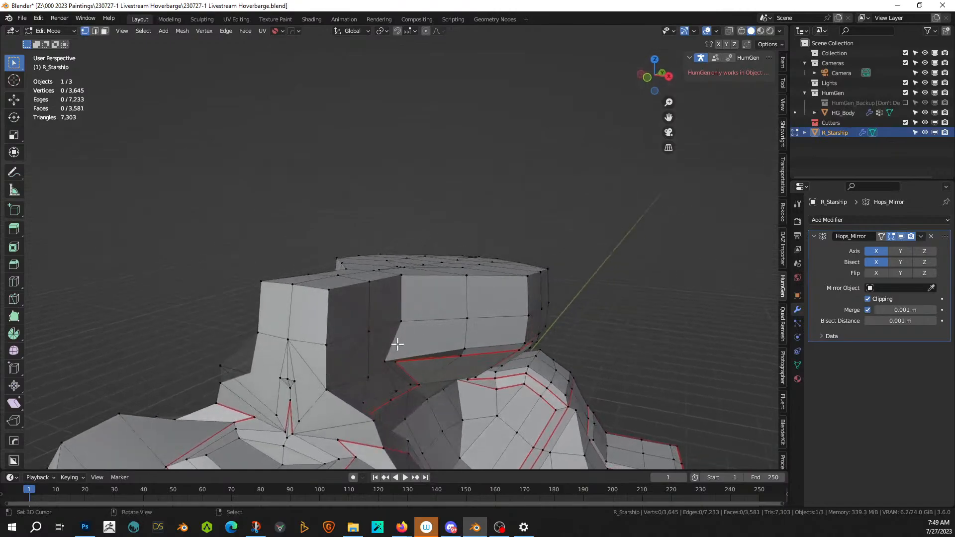
scroll(398, 345, up, 2)
shift+middle_drag(346, 316, 380, 233)
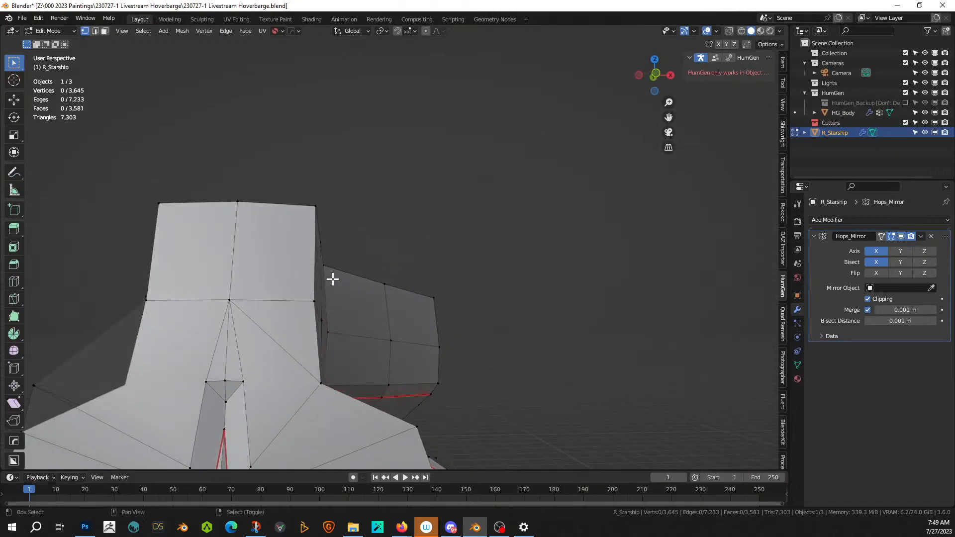
shift+middle_drag(332, 280, 329, 256)
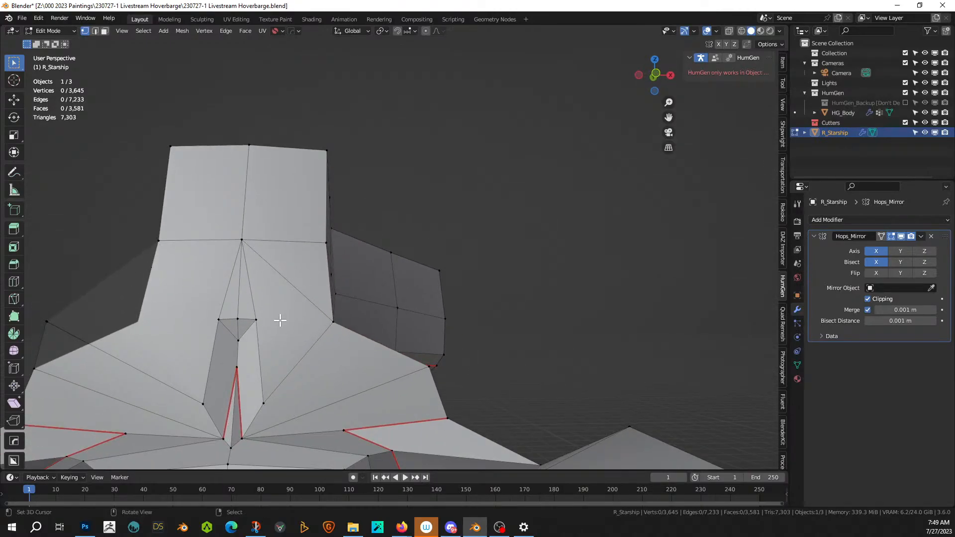
key(k)
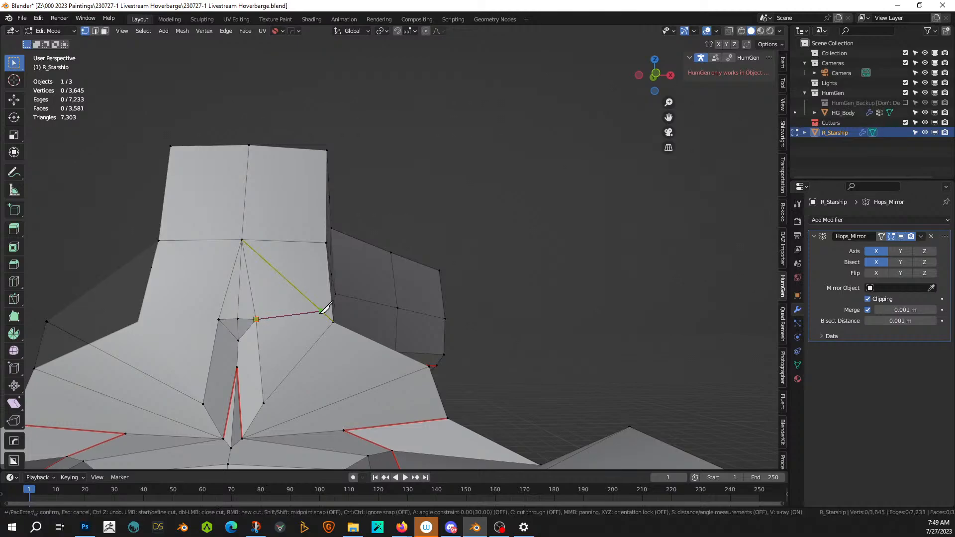
key(Return)
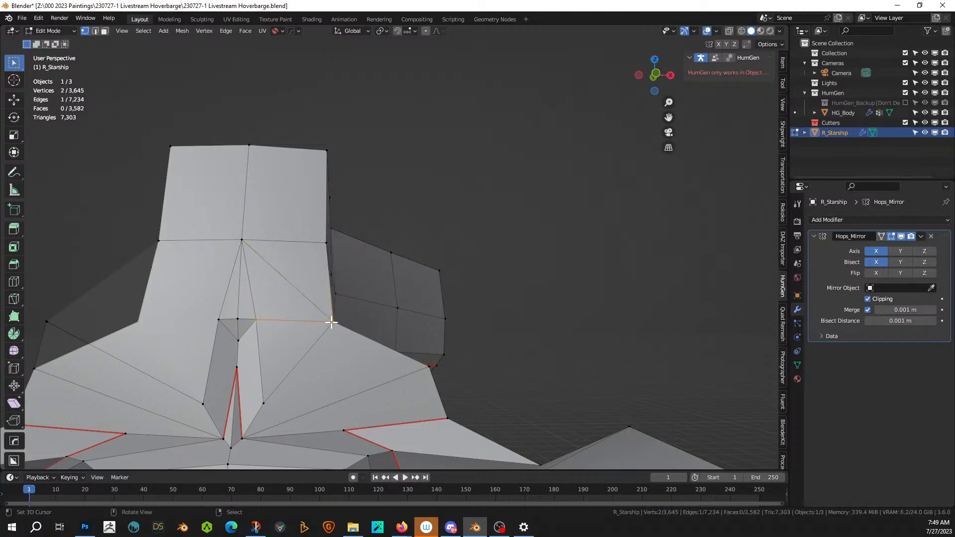
- Dissolve the diagonal edge running from the neck's front centre vertex to its lower outer corner
key(2)
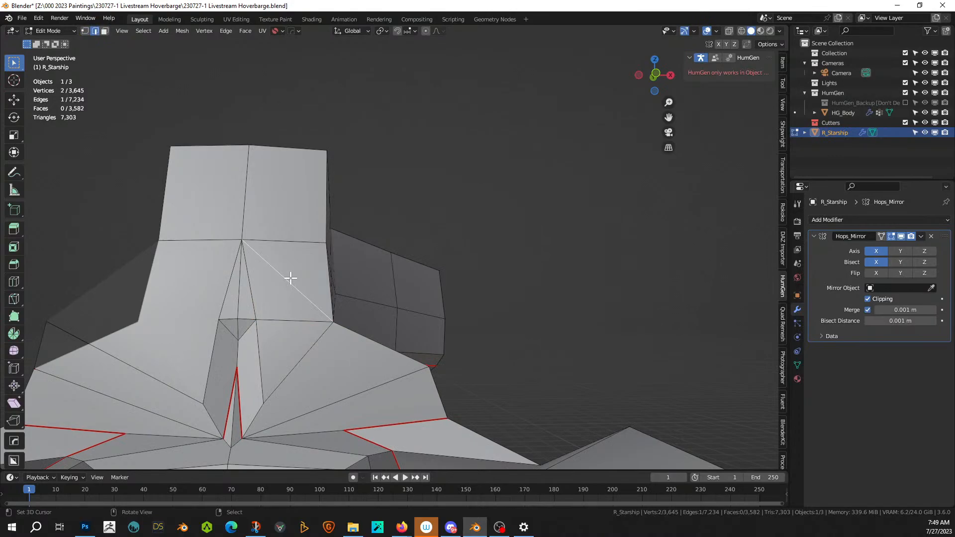
key(x)
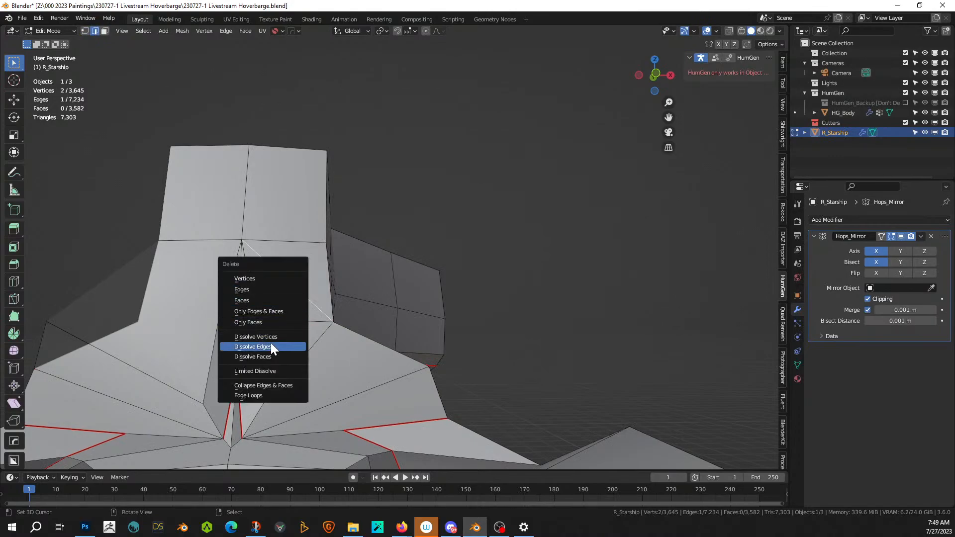
click(272, 343)
middle_drag(279, 334, 288, 375)
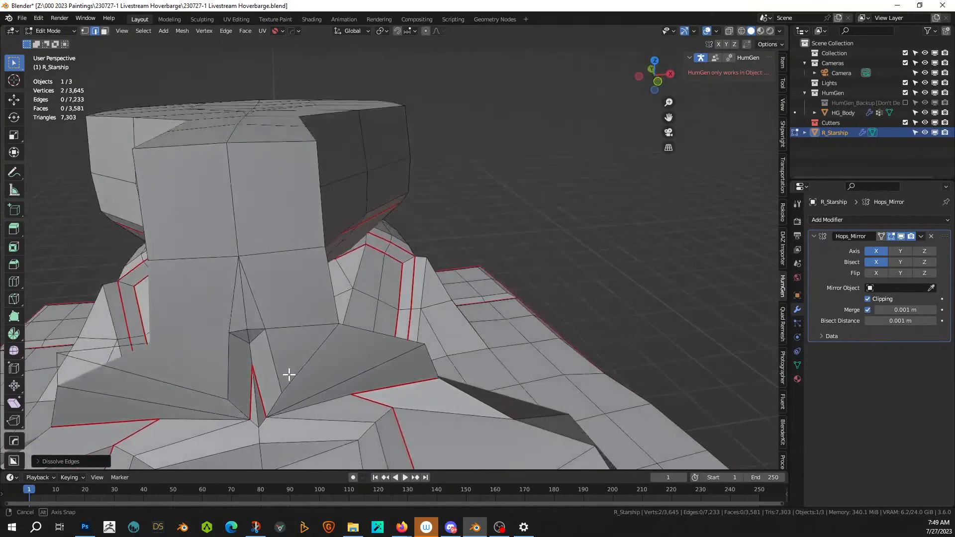
- Dissolve the surplus edge on the lower part of the neck's side
middle_drag(278, 325, 234, 290)
middle_drag(315, 286, 442, 288)
click(398, 295)
key(x)
click(398, 294)
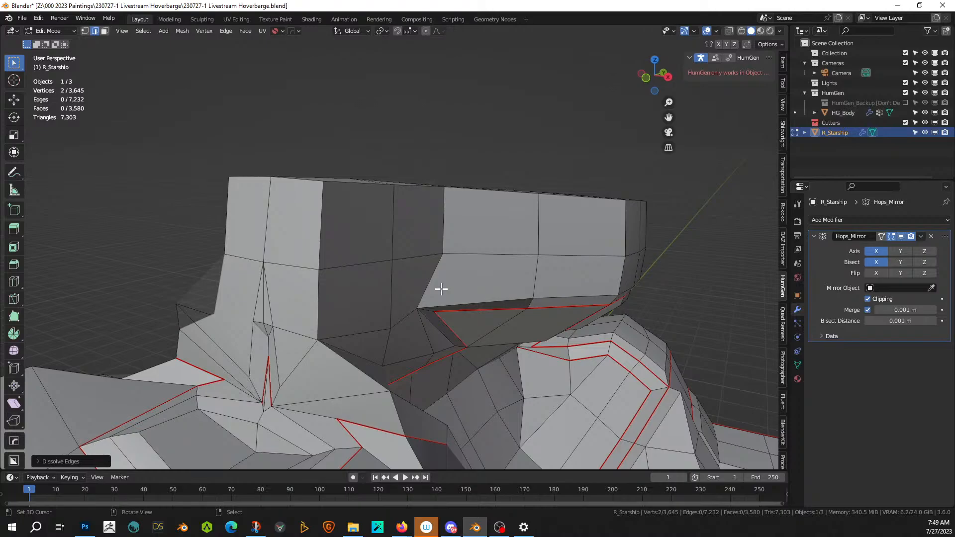
- Inset the two stacked faces nearest the front on the neck's side together with an exact thickness
key(3)
click(377, 290)
shift+click(374, 231)
middle_drag(403, 254, 406, 282)
key(i)
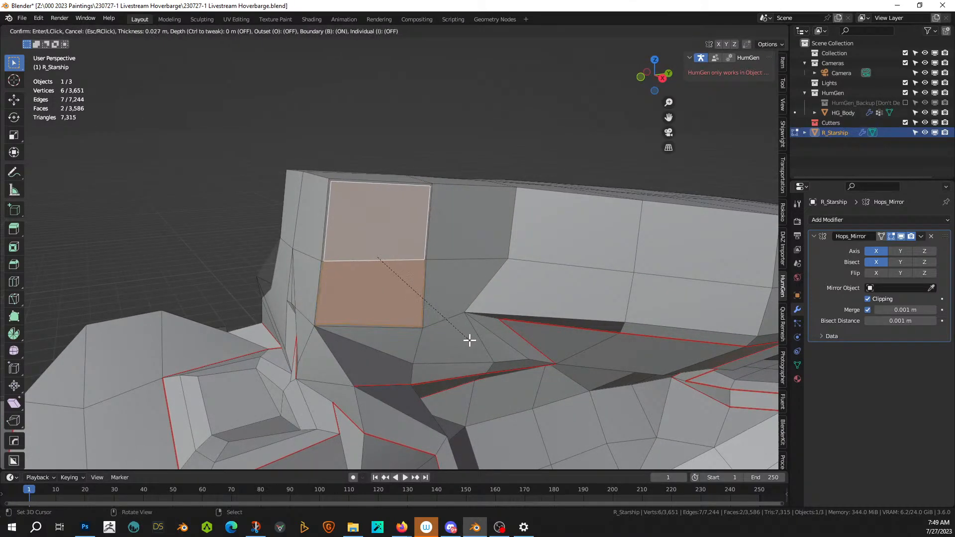
click(467, 339)
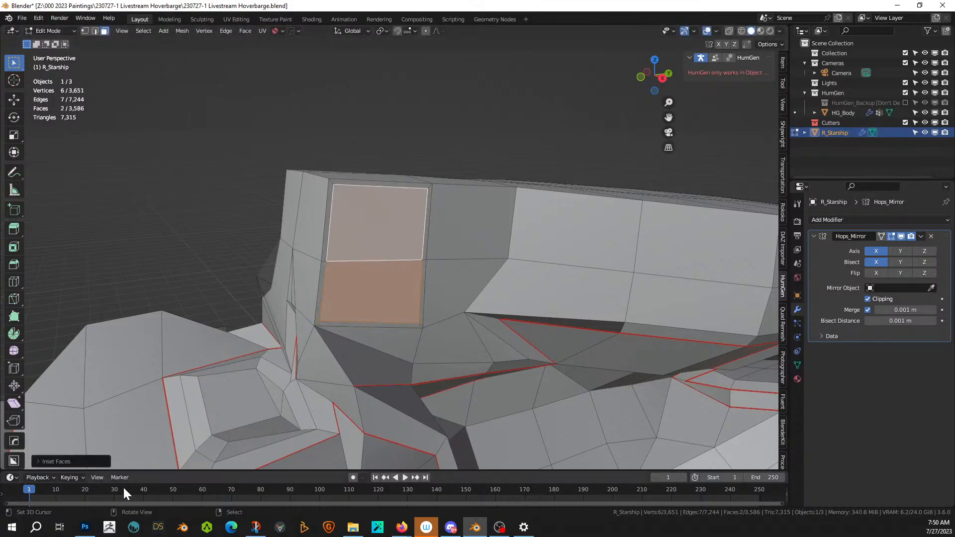
click(39, 460)
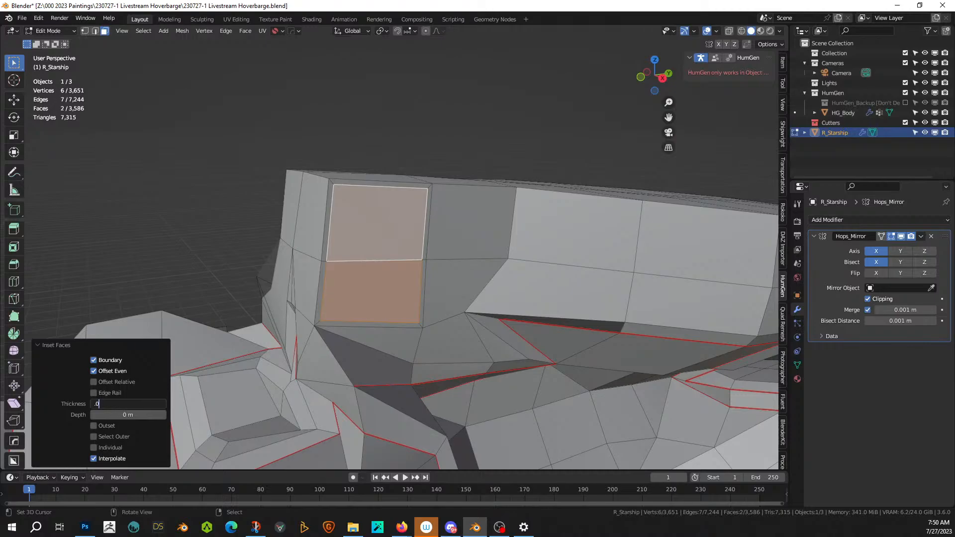
key(Return)
- Inset the adjacent upper and tapered lower faces on the neck's side together by 0.05 m
click(437, 283)
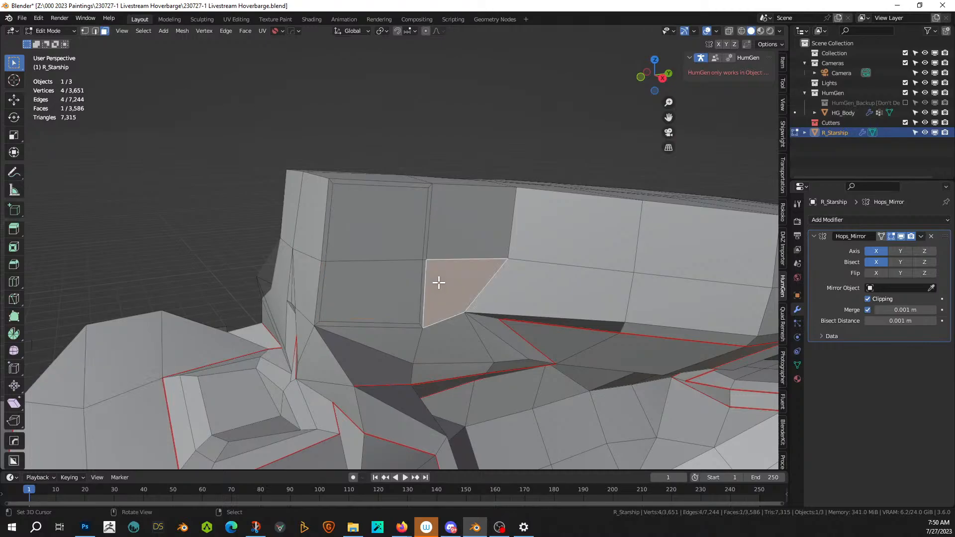
shift+click(452, 229)
text(i)
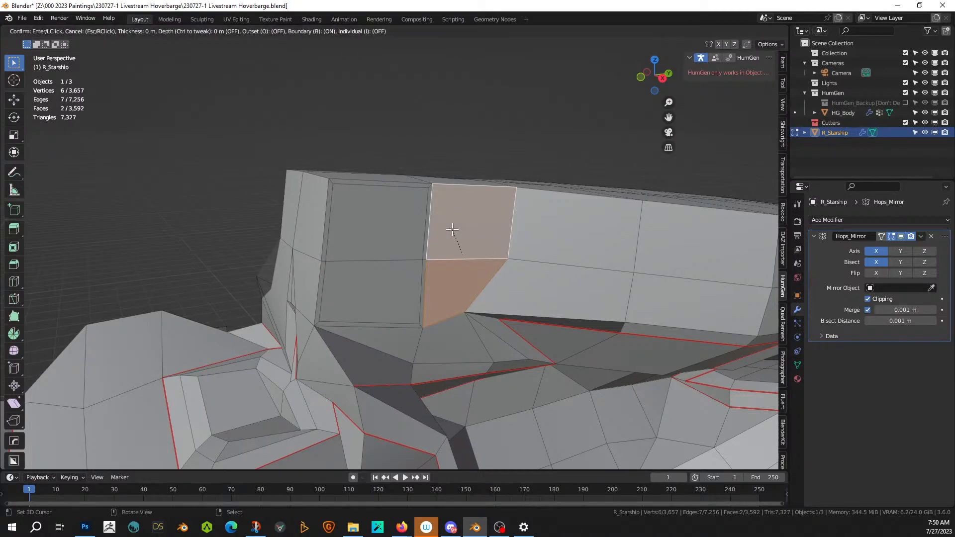
text(0.05)
key(Return)
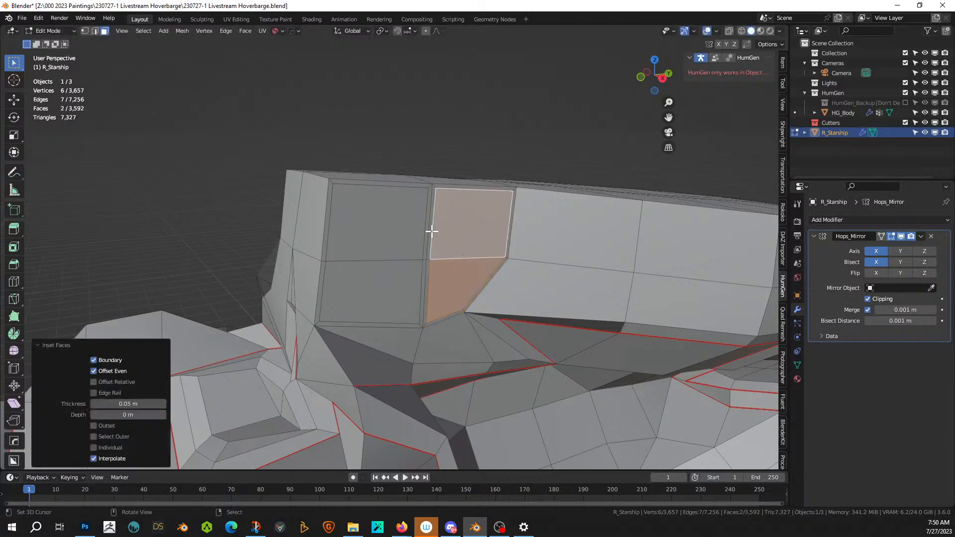
- Inset the upper face on the neck's front by 0.05 m
middle_drag(431, 231, 300, 224)
click(301, 225)
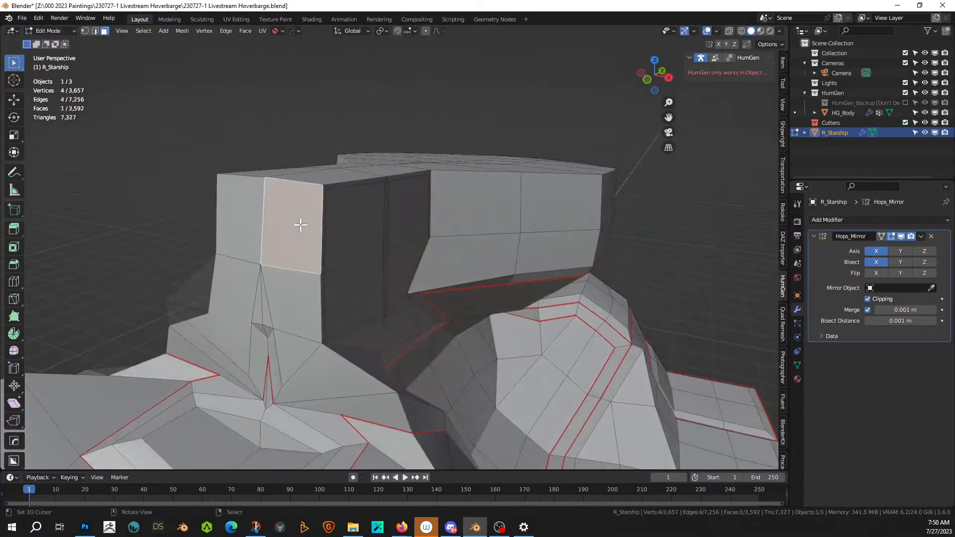
text(i0.05)
key(Return)
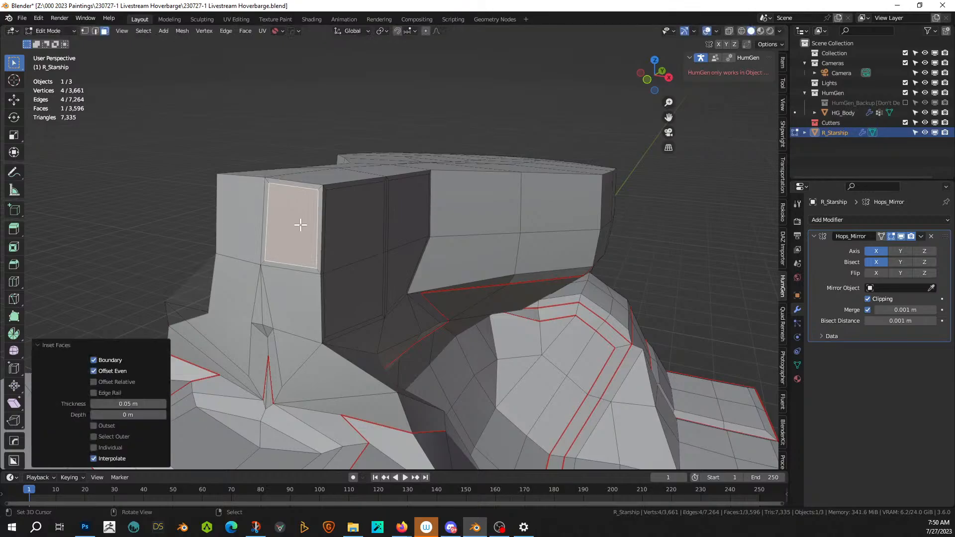
- Select all five inset window faces on the neck's front and side
middle_drag(298, 224, 291, 243)
shift+click(351, 249)
shift+click(358, 281)
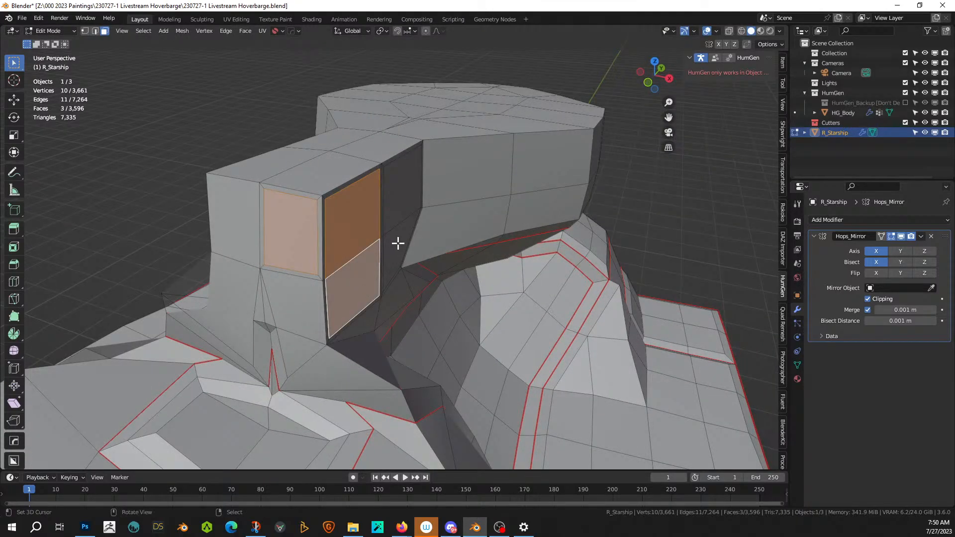
middle_drag(397, 242, 440, 349)
shift+click(473, 256)
shift+click(471, 244)
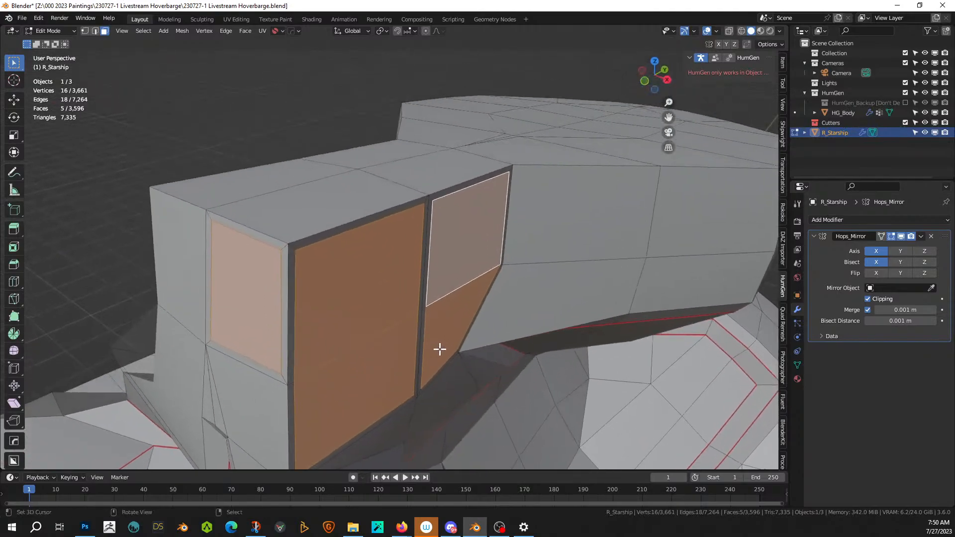
key(i)
click(487, 347)
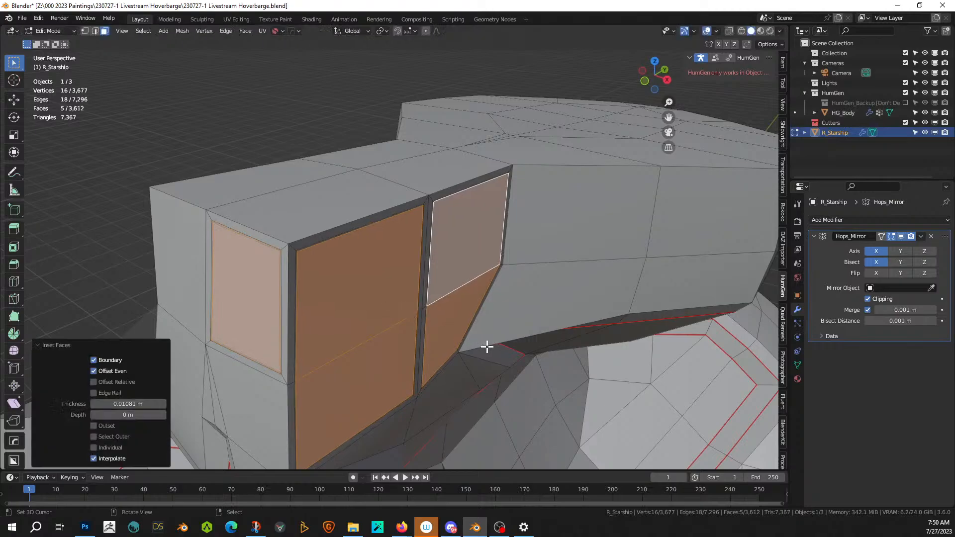
key(ctrl+z)
- Extrude the five window faces inward along their normals by about 0.007 m
middle_drag(487, 347, 501, 348)
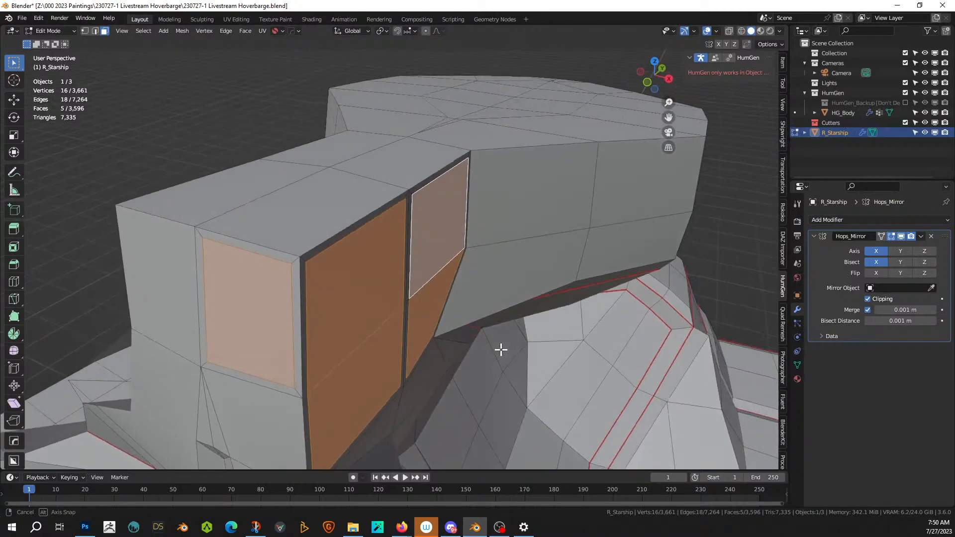
key(alt+e)
click(500, 350)
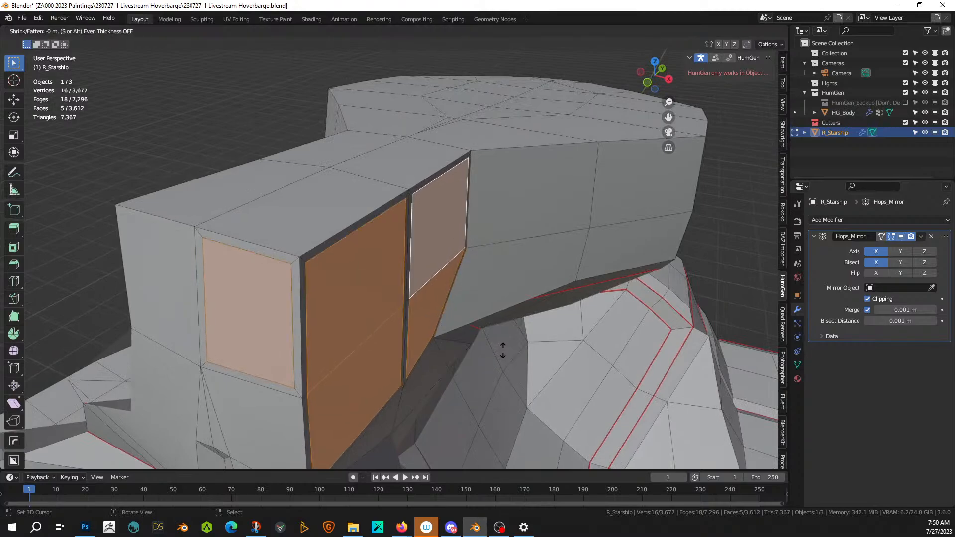
click(504, 350)
scroll(448, 316, up, 5)
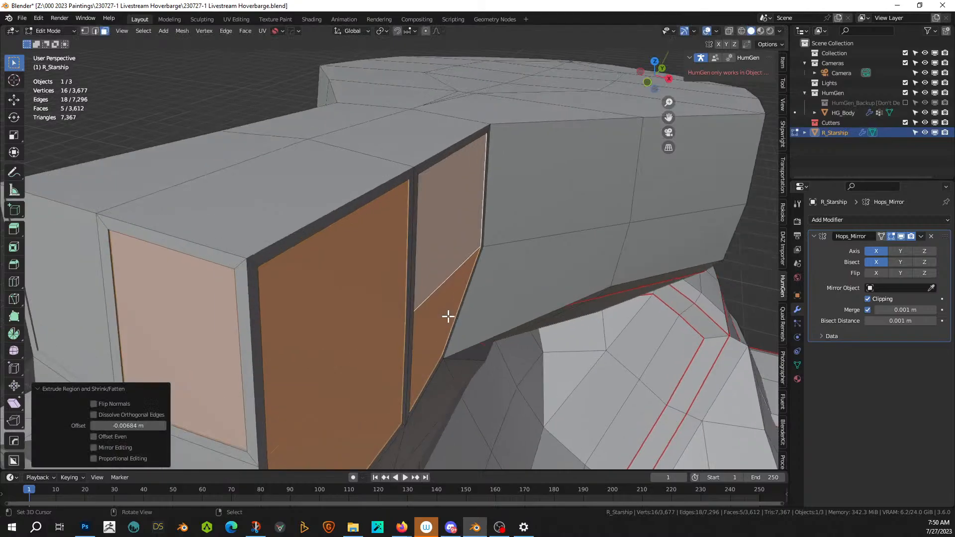
- Inset the recessed window faces by about 0.01 m to form a thin inner border
middle_drag(450, 283, 386, 281)
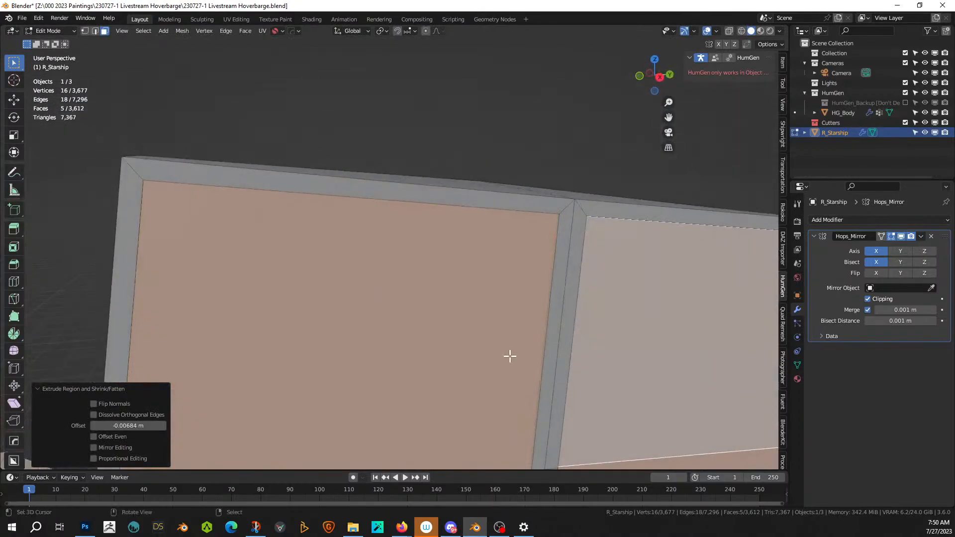
key(i)
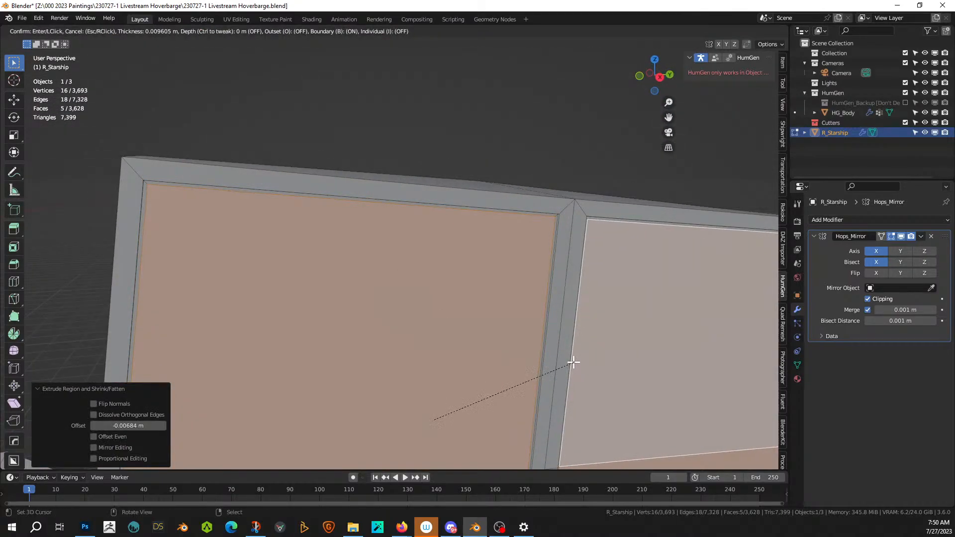
click(573, 363)
- Extrude the inner window faces along their normals with an offset of about -0.016 m
middle_drag(572, 358, 642, 369)
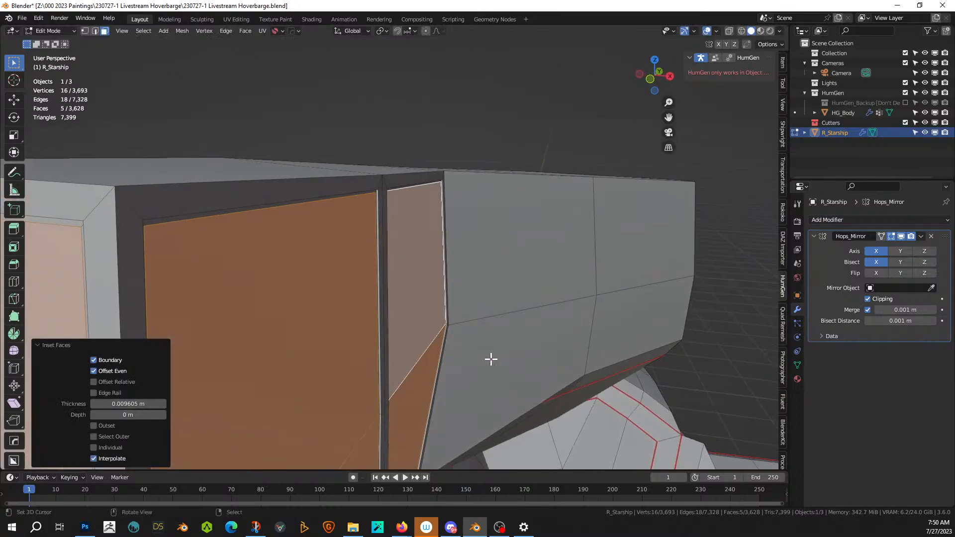
key(alt+e)
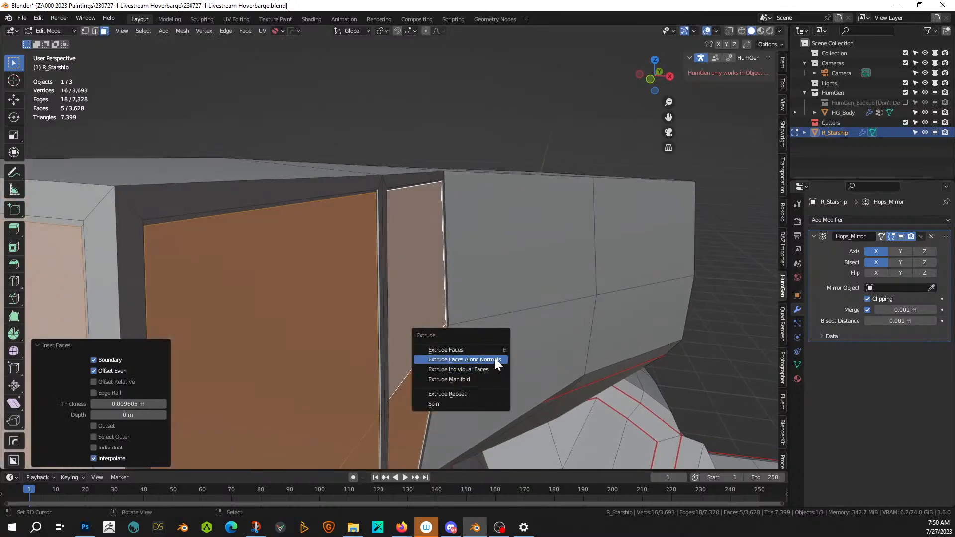
click(495, 359)
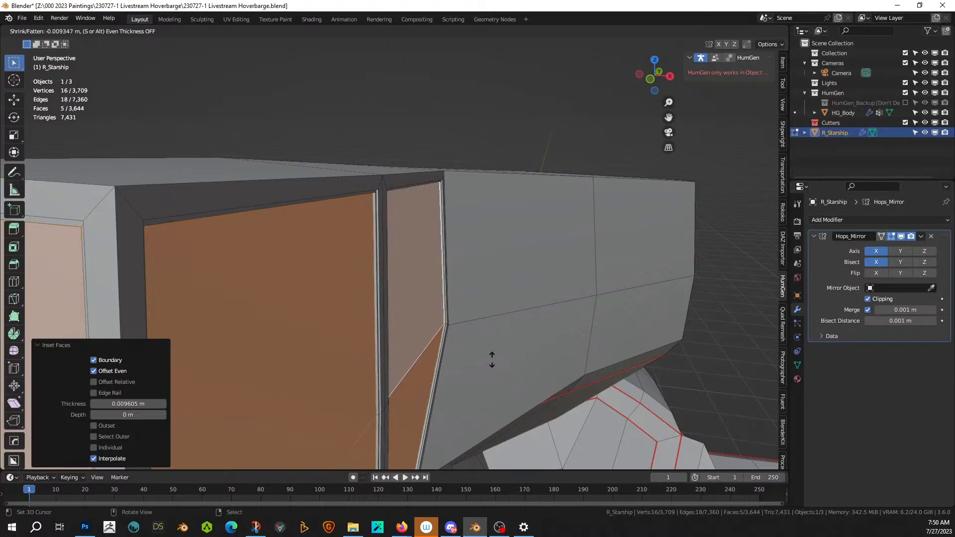
click(488, 357)
middle_drag(487, 356, 509, 352)
scroll(395, 333, down, 7)
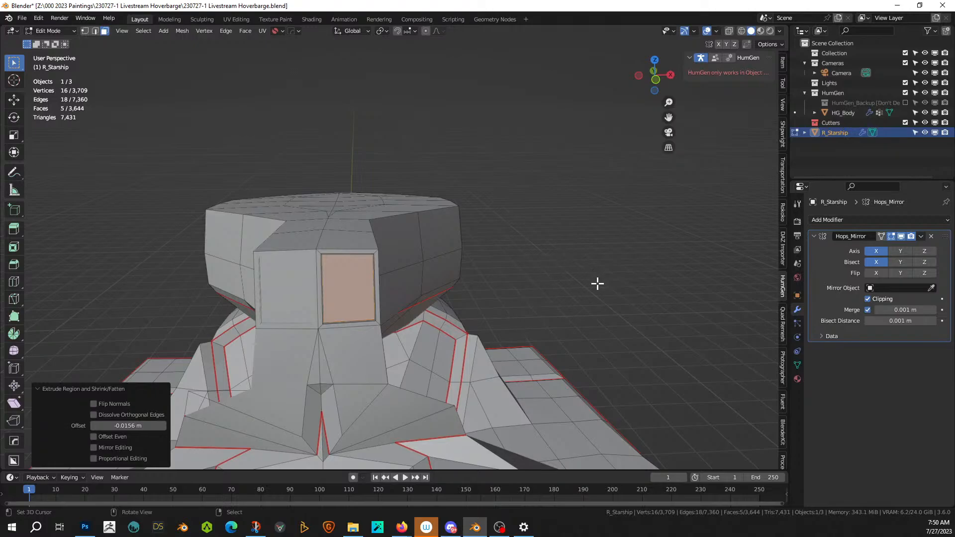
- Create a new material on the starship in Object Mode and add a second, empty material slot in Edit Mode
middle_drag(598, 284, 550, 290)
middle_drag(630, 210, 581, 239)
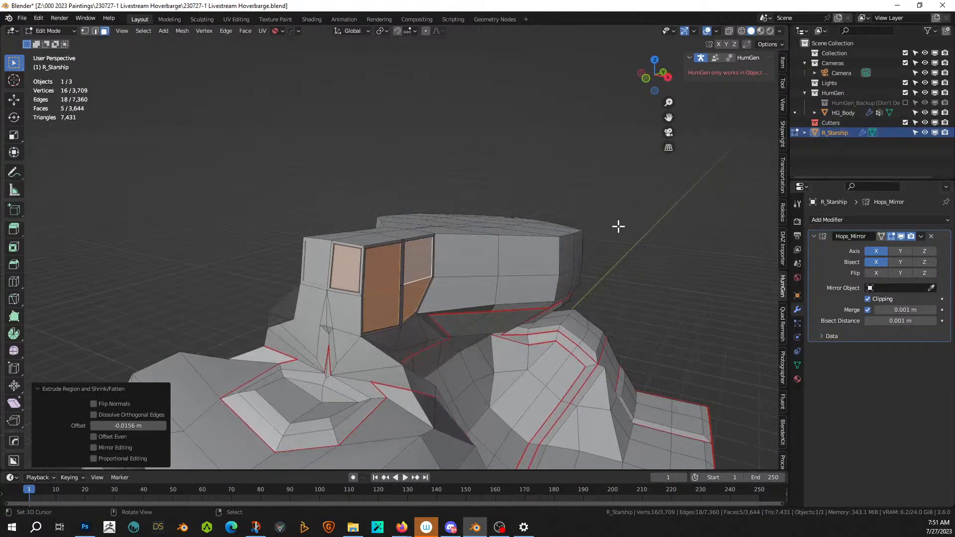
click(798, 379)
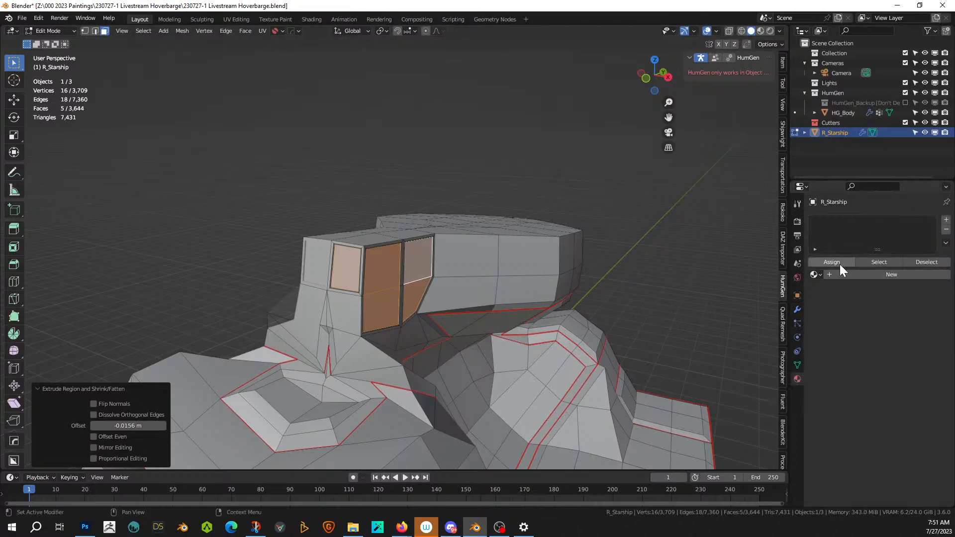
key(Tab)
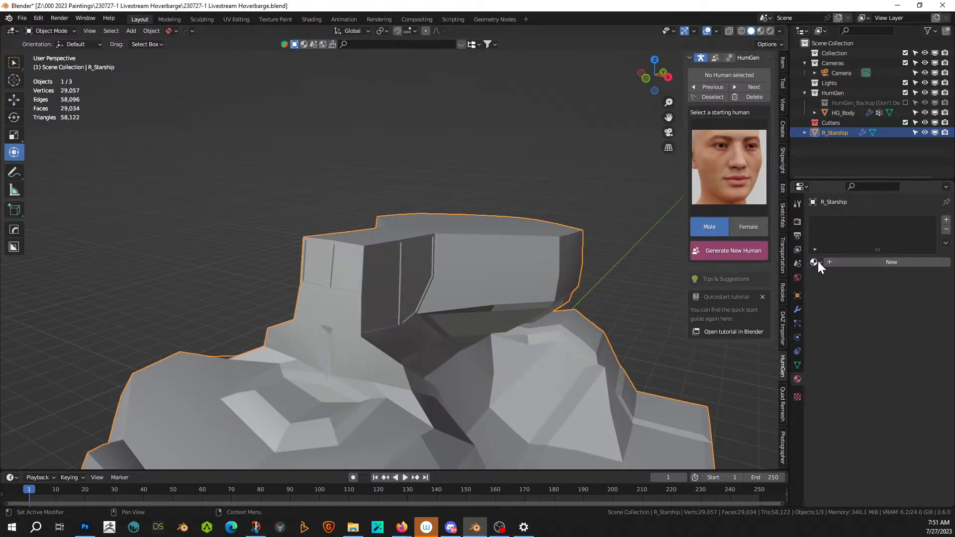
click(829, 260)
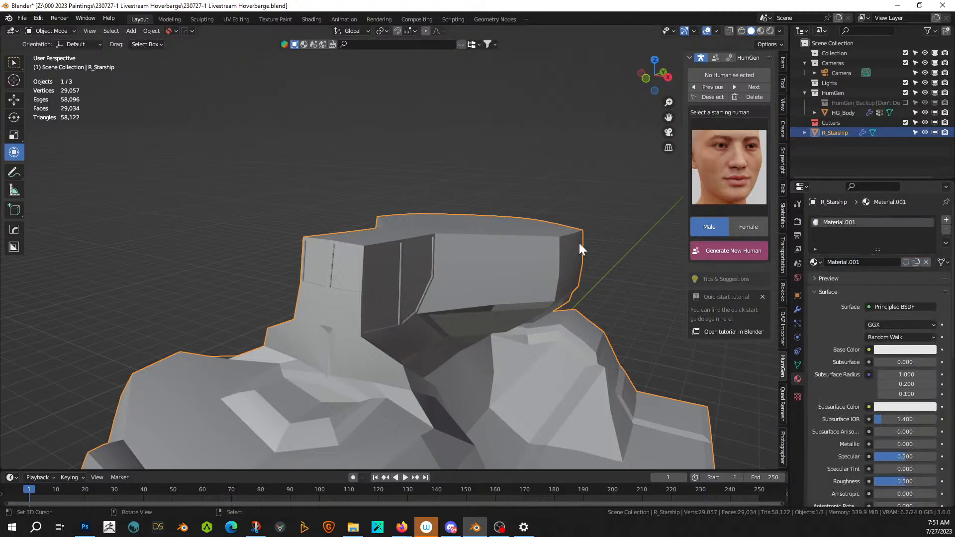
key(Tab)
click(946, 219)
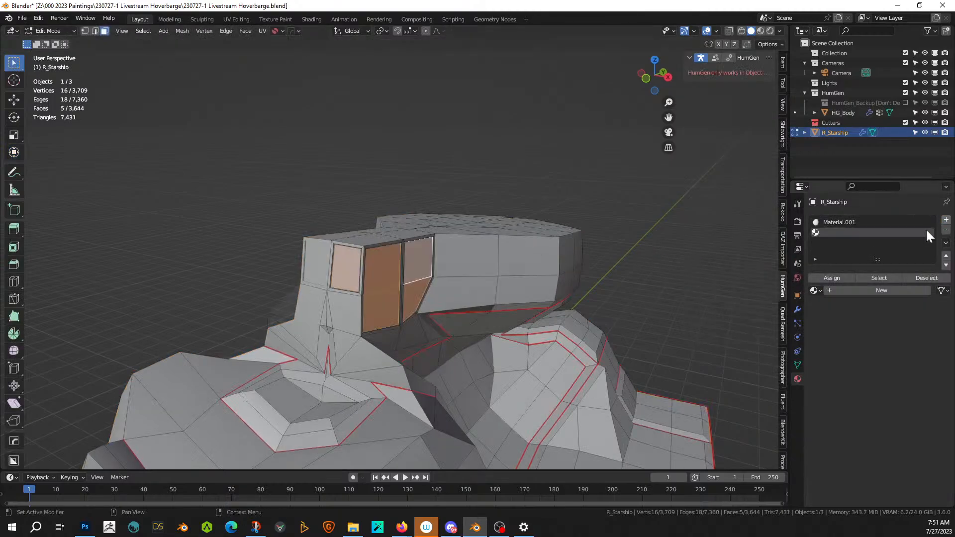
- Create a material named Windows in the starship's empty second slot and return to Object Mode
click(846, 291)
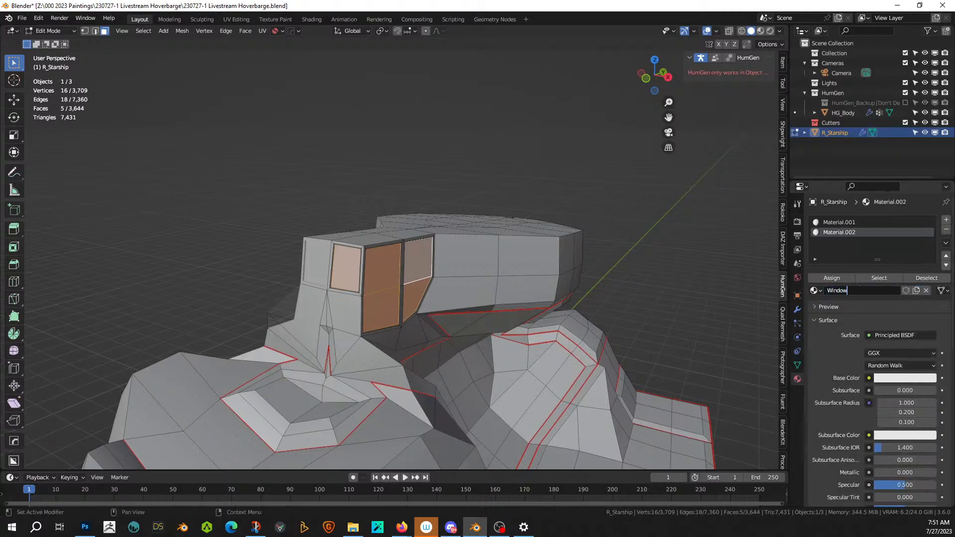
key(Tab)
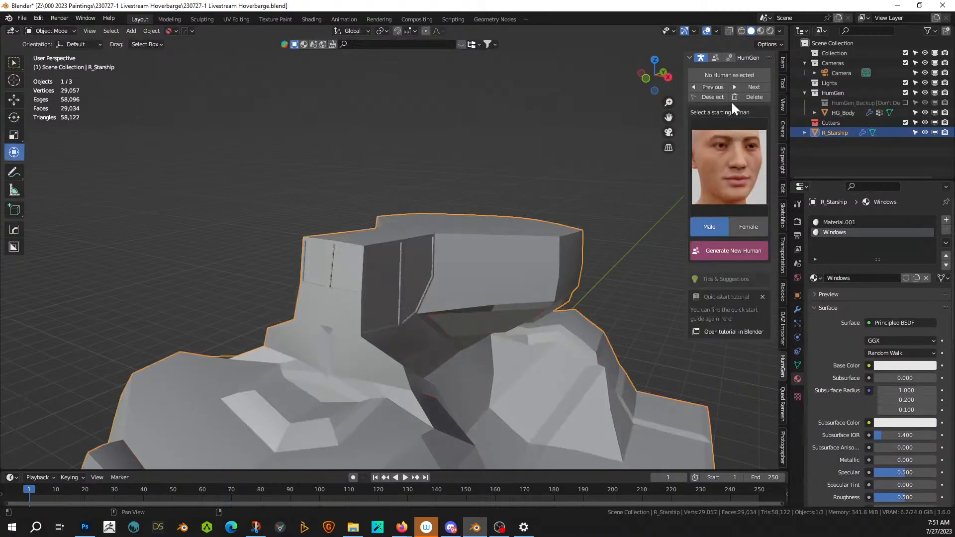
- Move the human figure out beside the cockpit windows and raise it about 0.29 m so it stands on the hull
click(838, 115)
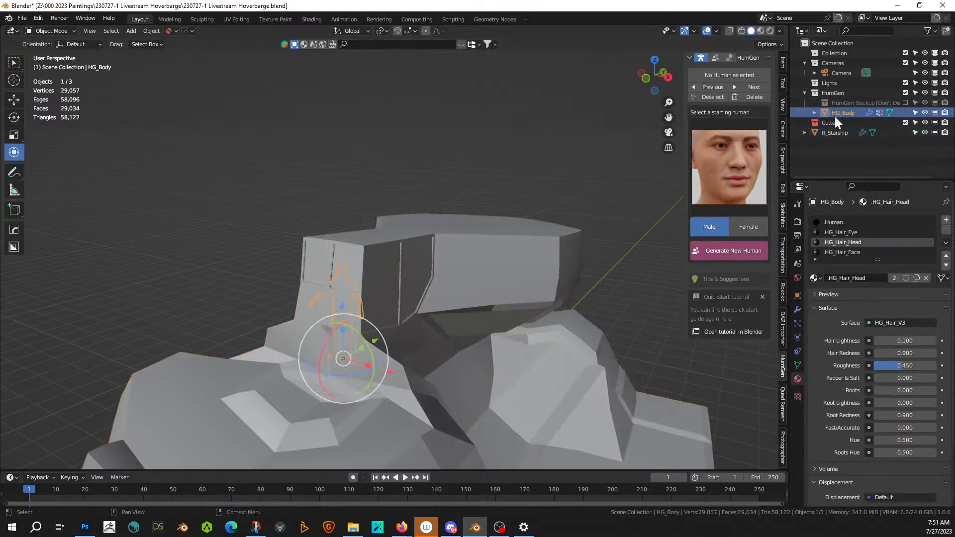
drag(399, 371, 435, 385)
middle_drag(436, 384, 380, 390)
drag(357, 402, 356, 372)
middle_drag(357, 372, 438, 371)
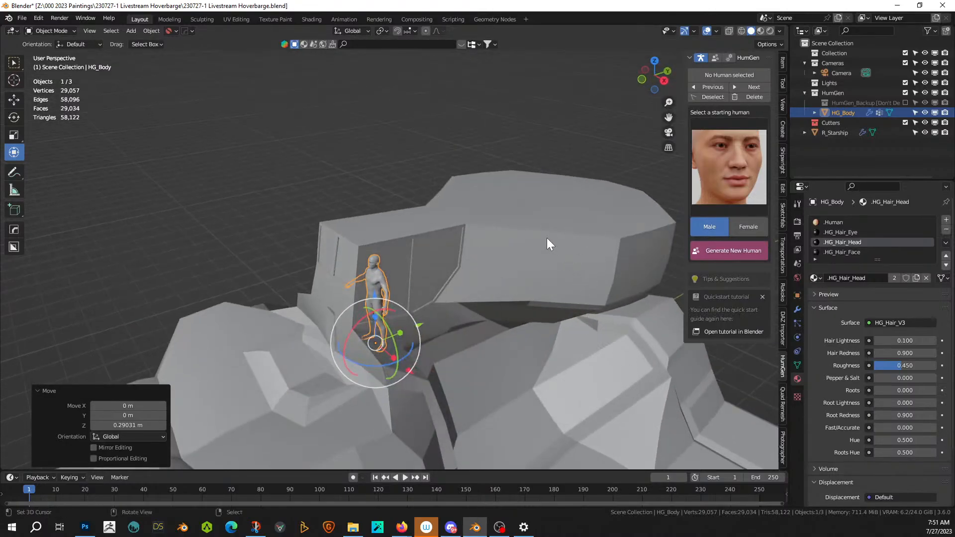
scroll(403, 280, down, 3)
middle_drag(403, 281, 551, 214)
scroll(492, 266, up, 2)
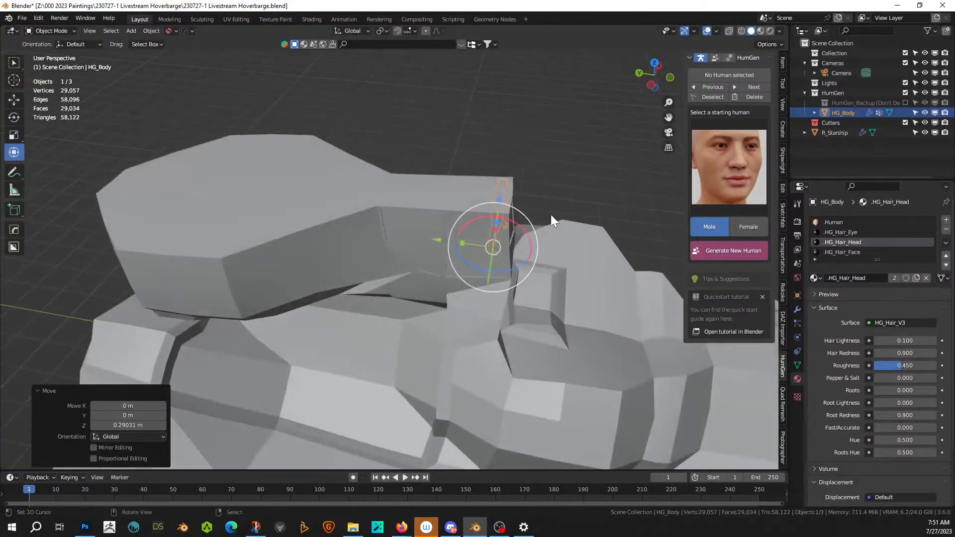
- Select all the top faces on the unmirrored half of the starship pod's roof in Edit Mode
click(228, 171)
key(Tab)
scroll(236, 189, up, 2)
middle_drag(372, 202, 473, 230)
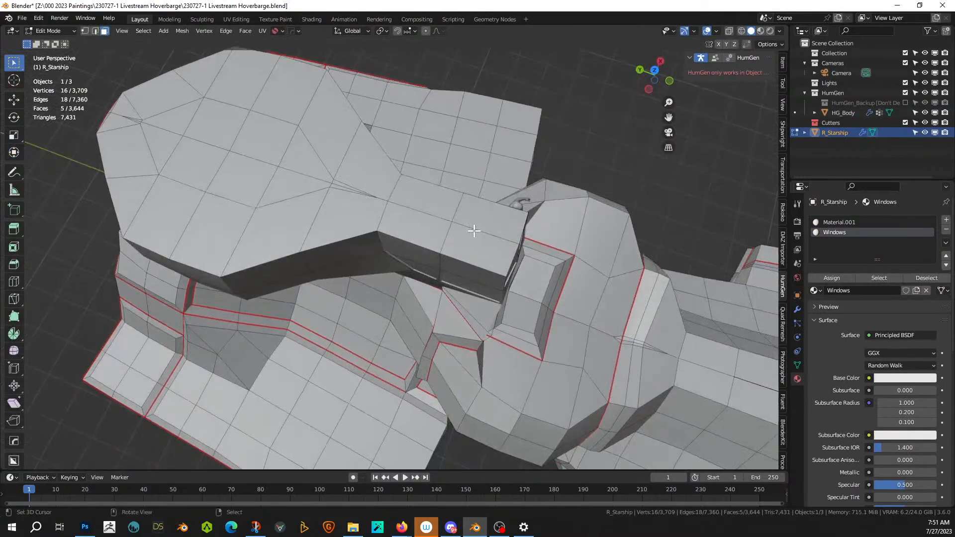
click(374, 178)
shift+click(338, 184)
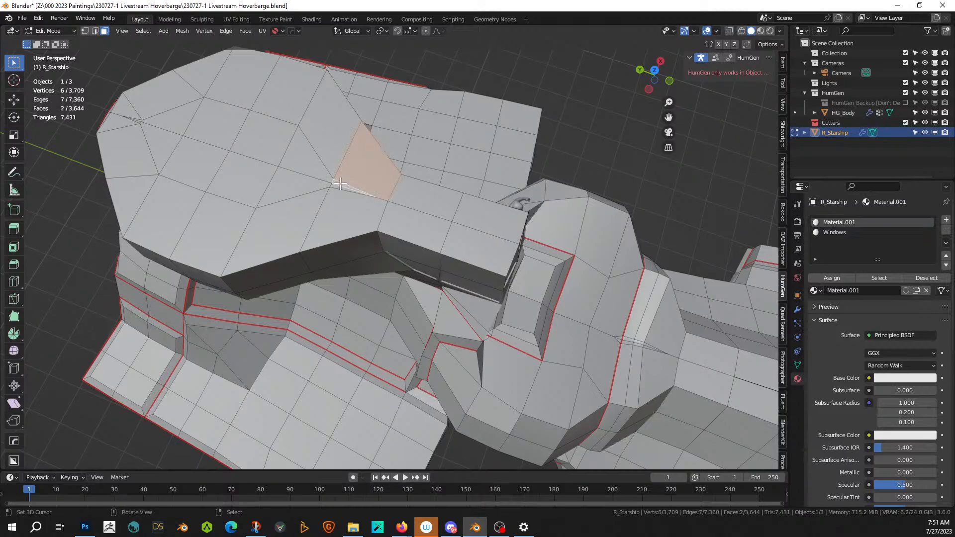
key(c)
drag(326, 162, 181, 107)
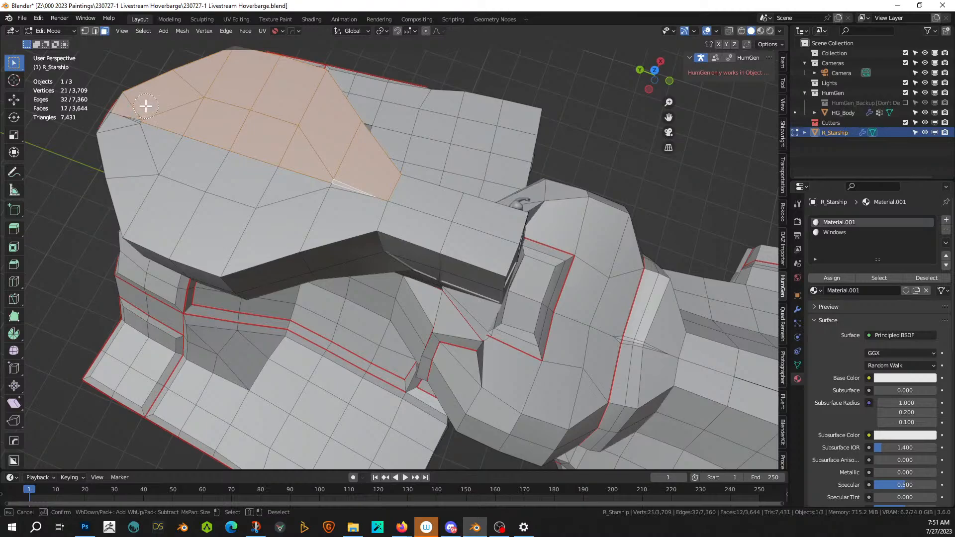
key(Escape)
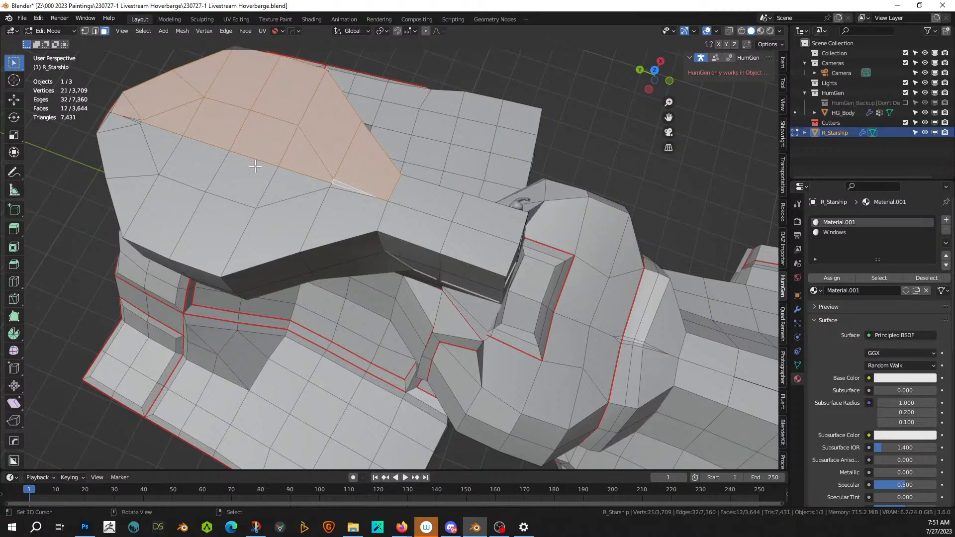
middle_drag(256, 166, 588, 72)
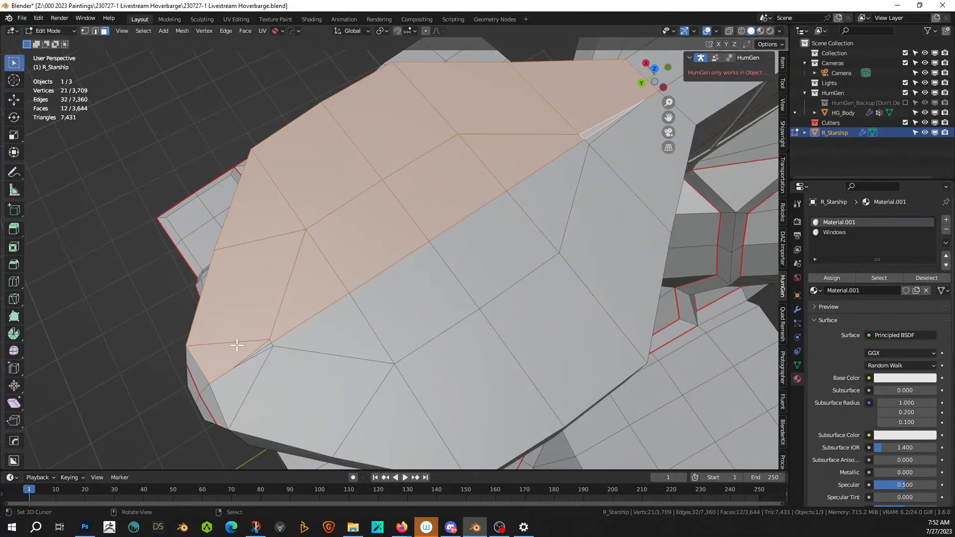
shift+click(267, 342)
middle_drag(271, 337, 477, 299)
key(i)
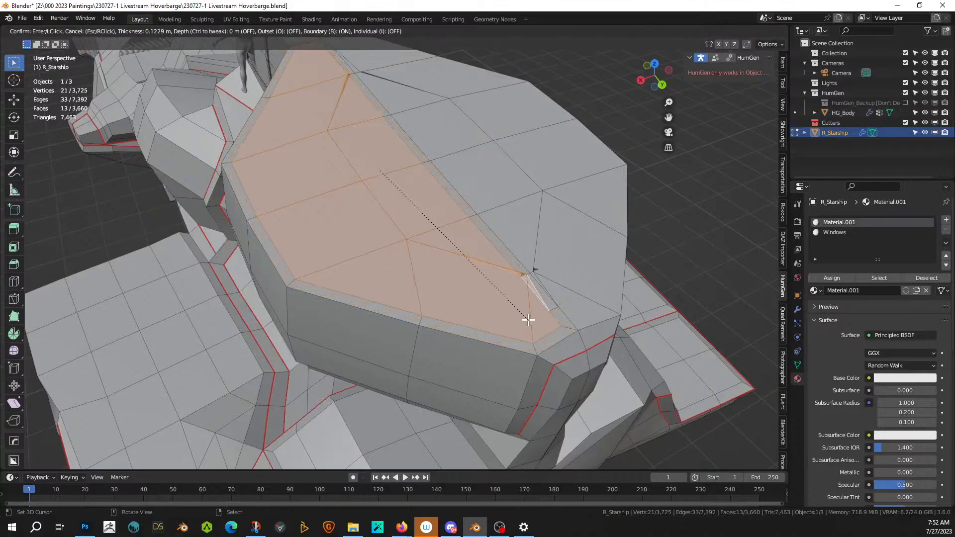
key(Escape)
- Apply the starship's Mirror modifier and return to Edit Mode with both halves of the pod roof selected
middle_drag(549, 307, 495, 337)
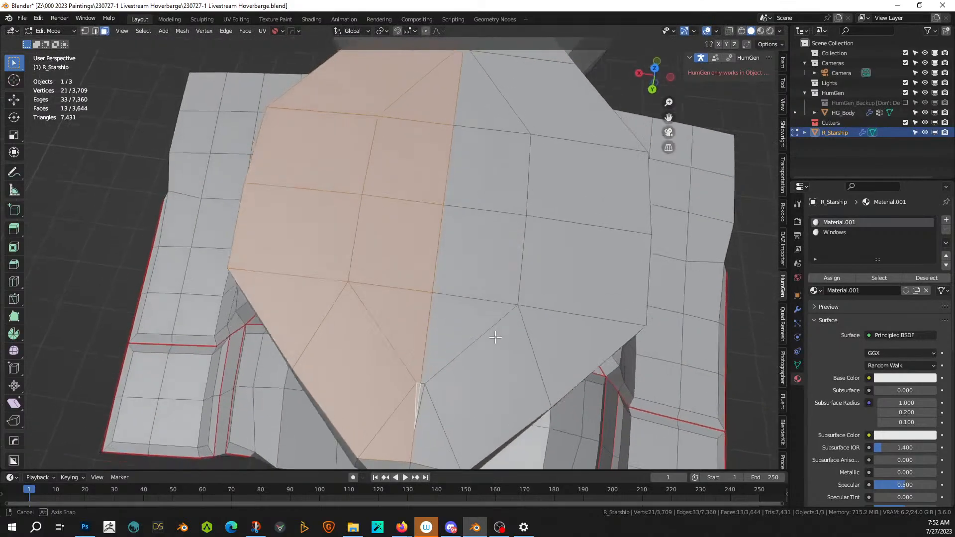
scroll(496, 337, down, 5)
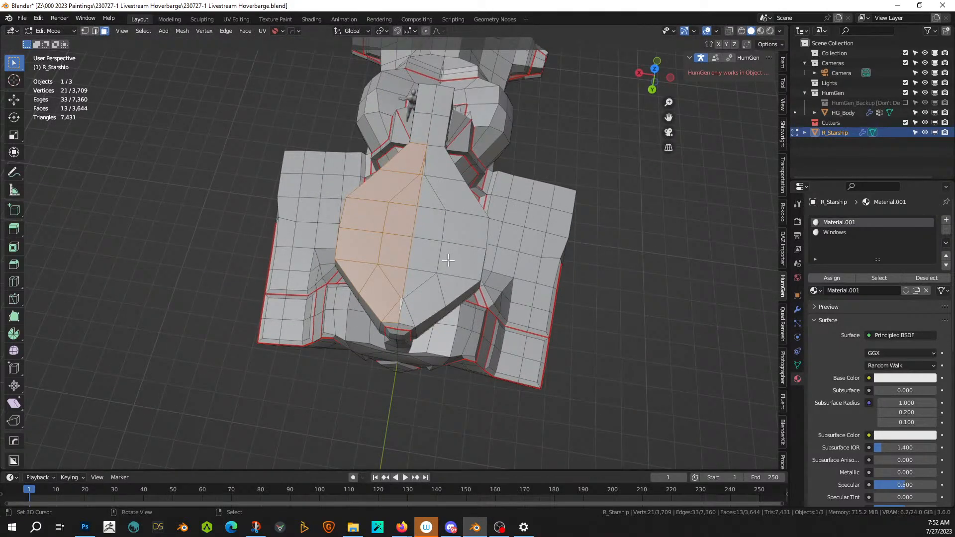
key(Tab)
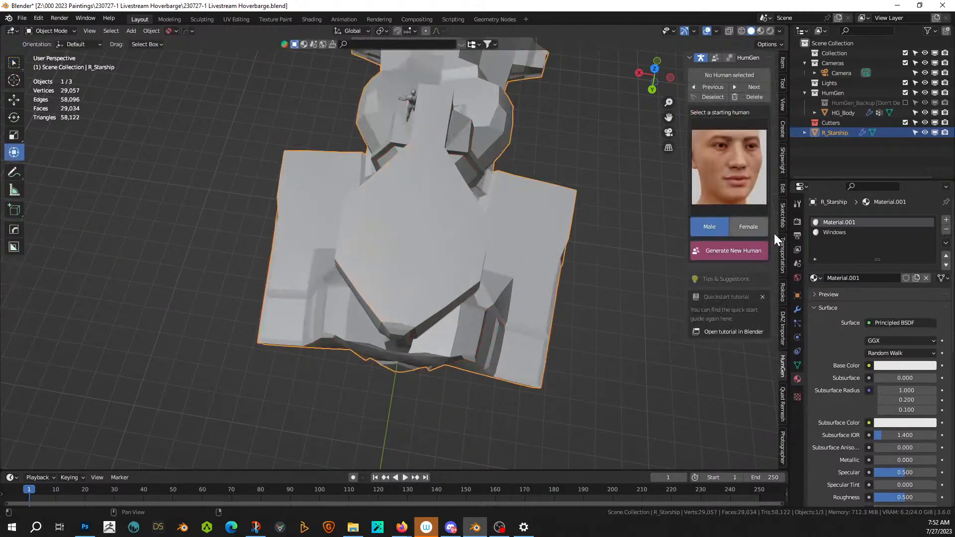
click(798, 310)
key(ctrl+a)
key(Tab)
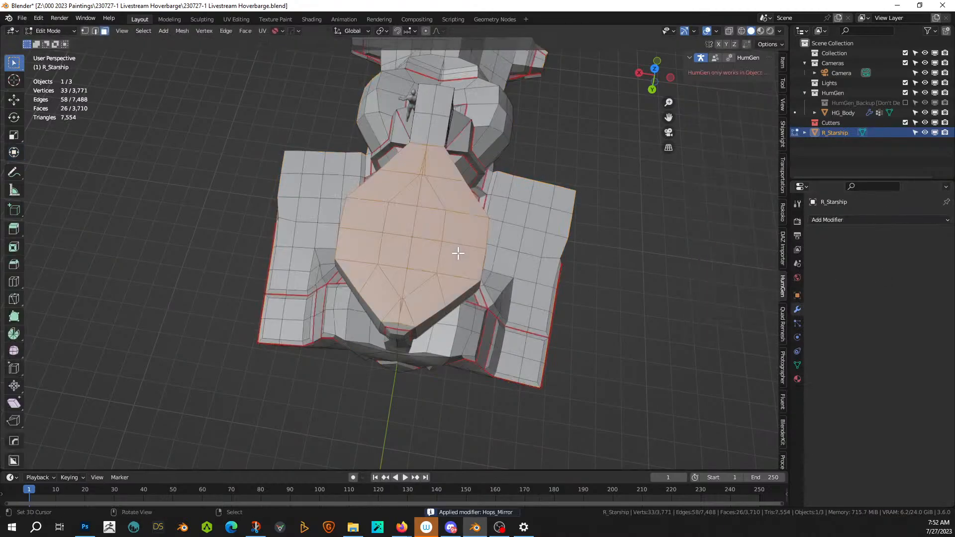
- Inset the pod's roof faces by about 0.097 m and raise them about 0.157 m along Z to form a bevelled rim
scroll(454, 252, up, 3)
middle_drag(439, 250, 552, 248)
scroll(545, 254, up, 3)
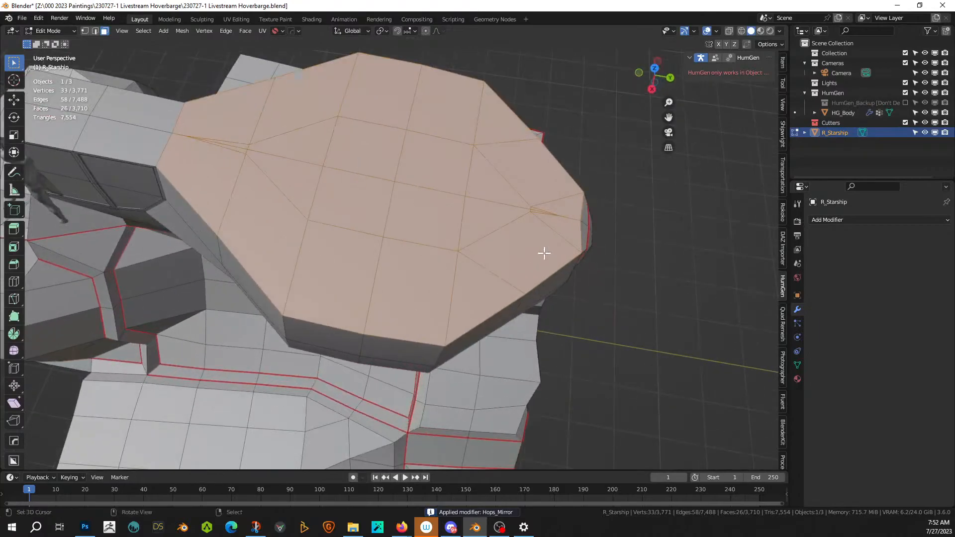
key(i)
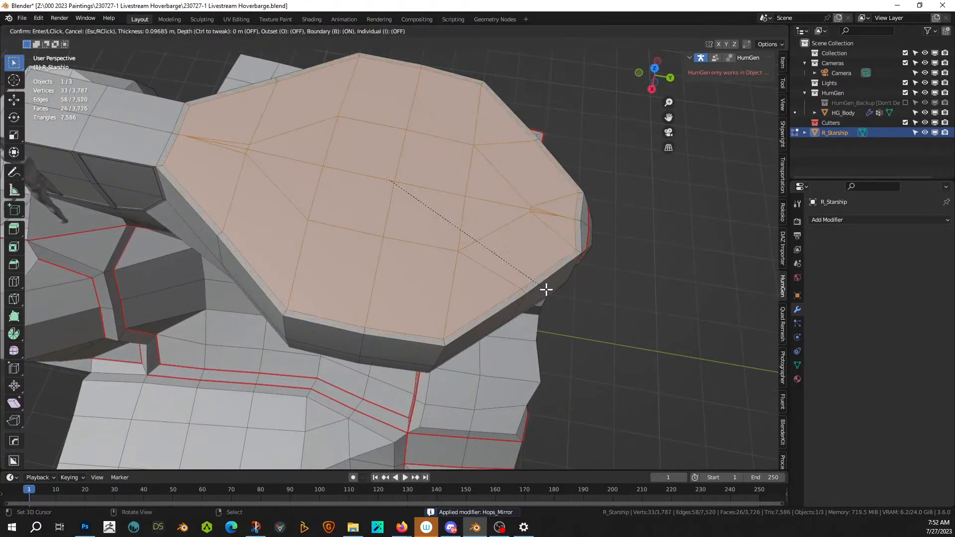
click(546, 289)
middle_drag(546, 289, 574, 232)
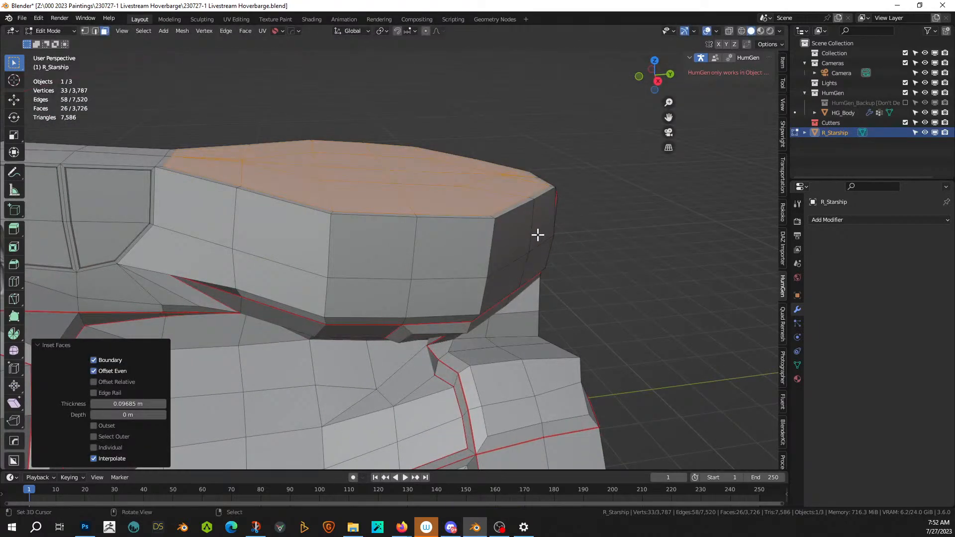
key(g)
key(z)
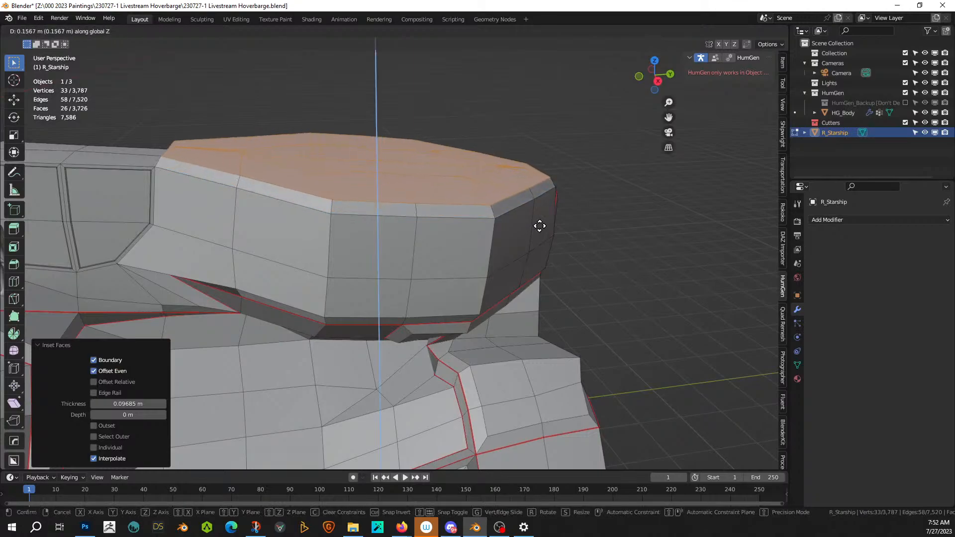
click(540, 226)
- Inset the raised roof faces by about 0.054 m and scale the inner faces uniformly to about 0.59
middle_drag(539, 222, 563, 273)
key(i)
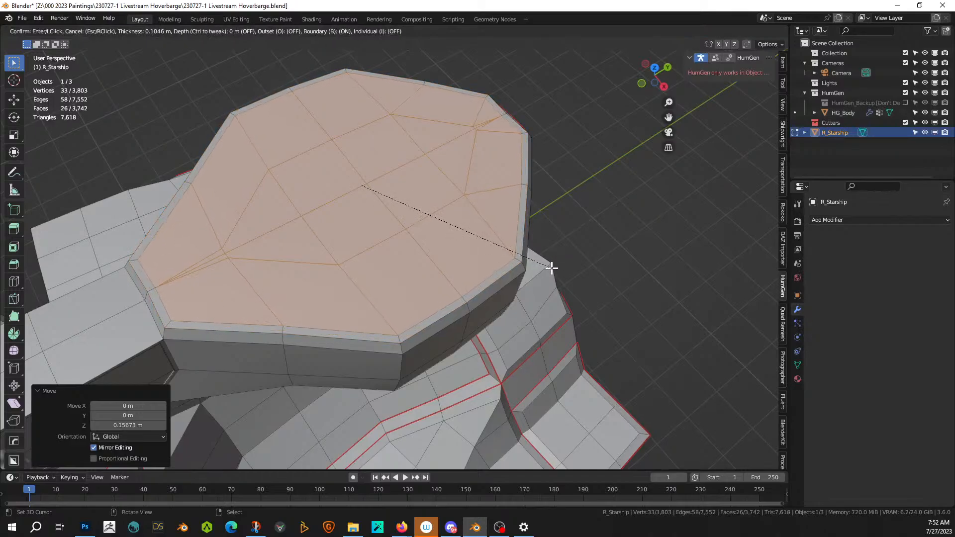
click(554, 267)
key(s)
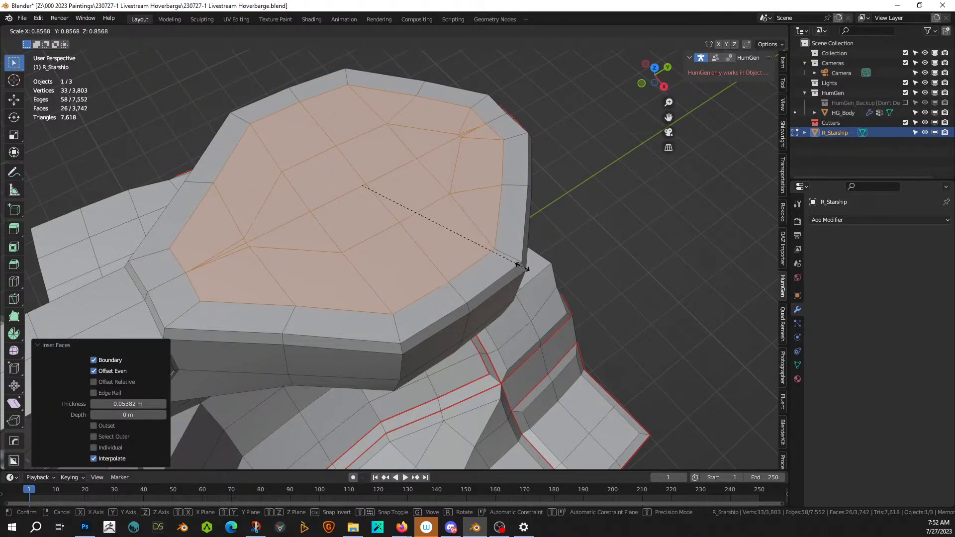
click(468, 248)
- Raise the shrunken roof cap about 0.685 m along Z and flatten it level by scaling Z to 0
middle_drag(468, 248, 474, 196)
key(g)
key(z)
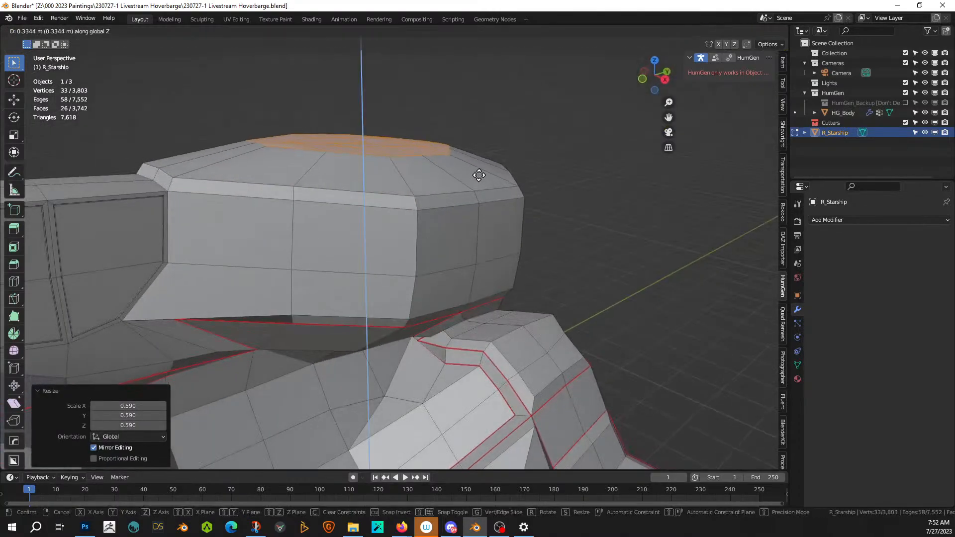
click(479, 155)
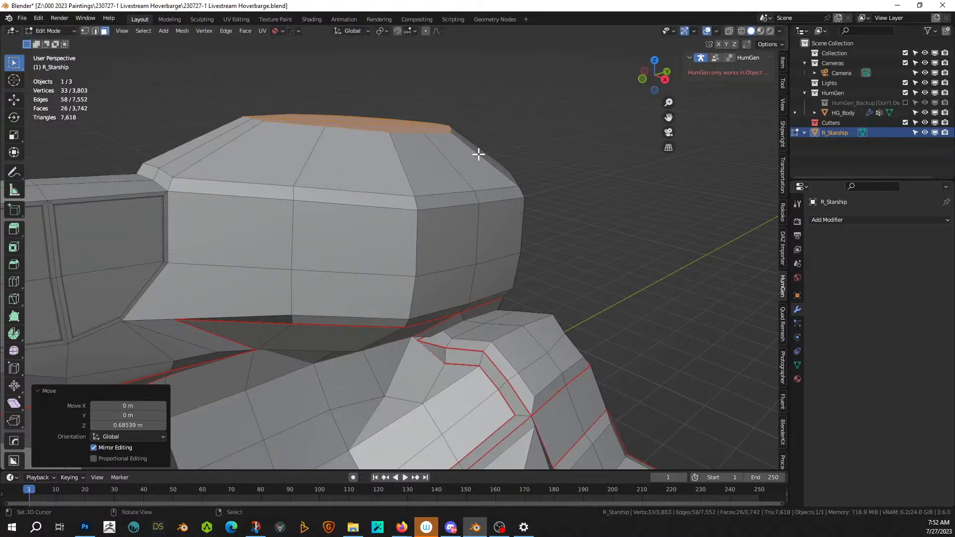
middle_drag(479, 154, 647, 154)
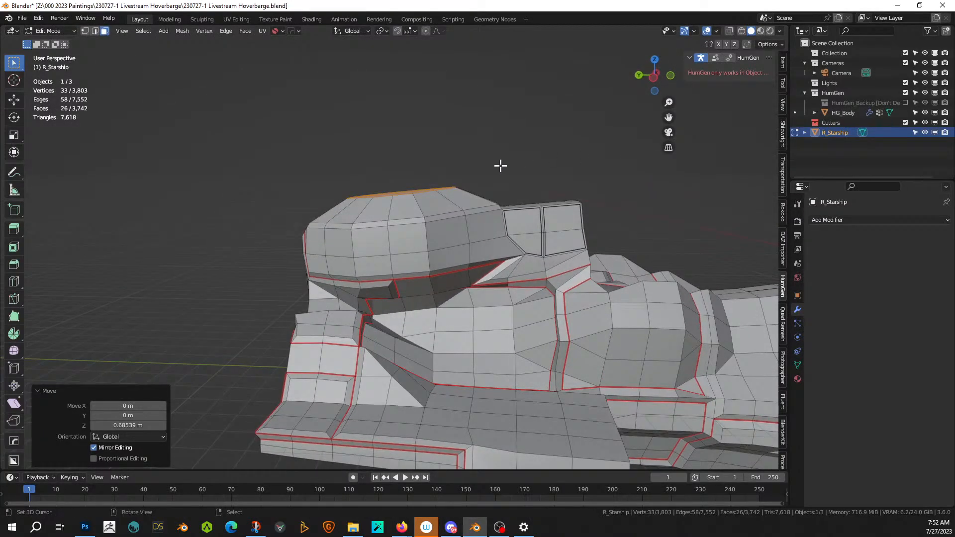
scroll(500, 166, up, 1)
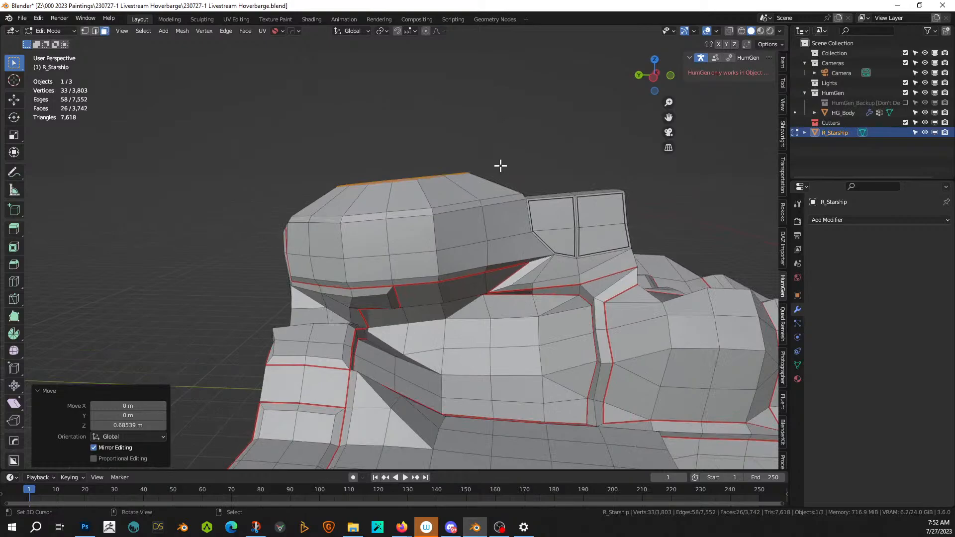
key(s)
key(z)
key(0)
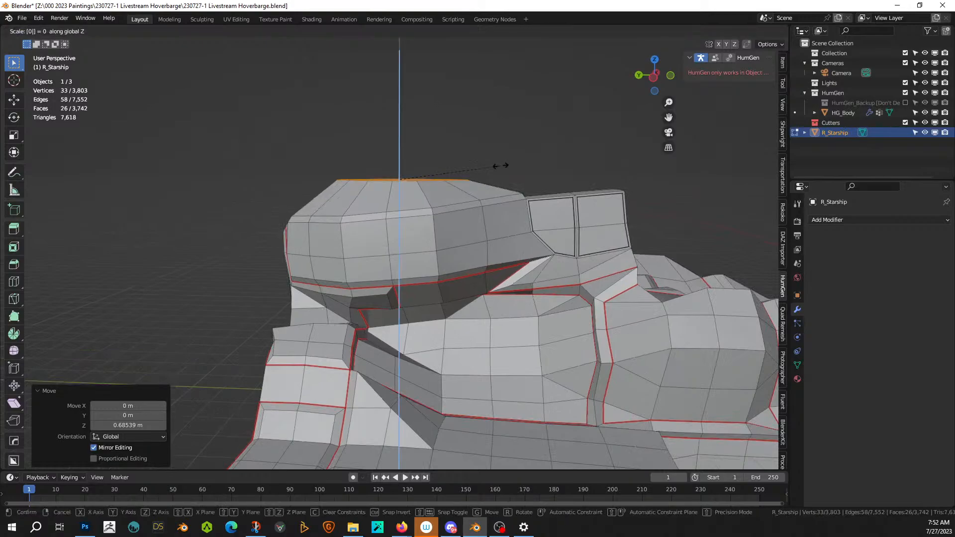
key(Return)
- Select the four pairs of sloped dome faces: toward the cockpit, on both sides and at the far end
middle_drag(508, 166, 353, 188)
scroll(354, 188, up, 8)
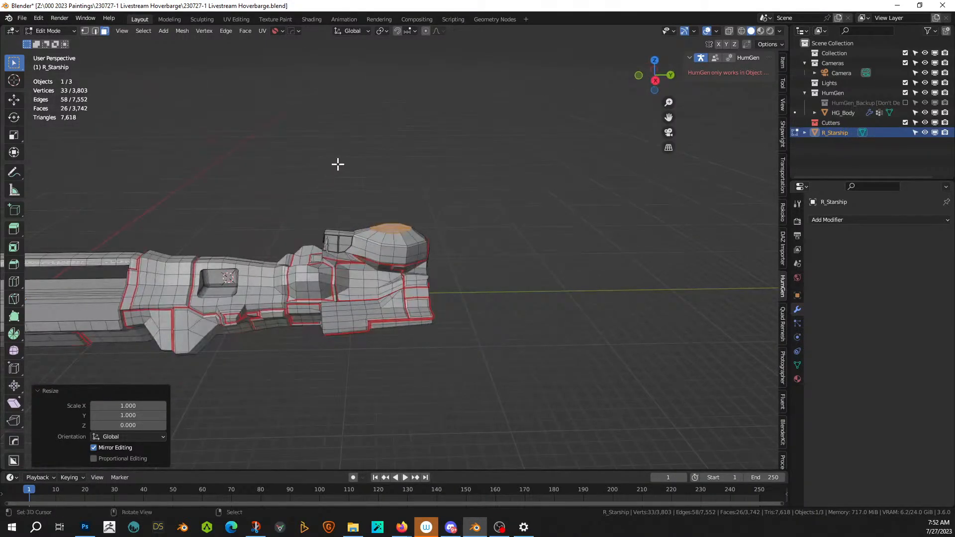
middle_drag(424, 178, 463, 174)
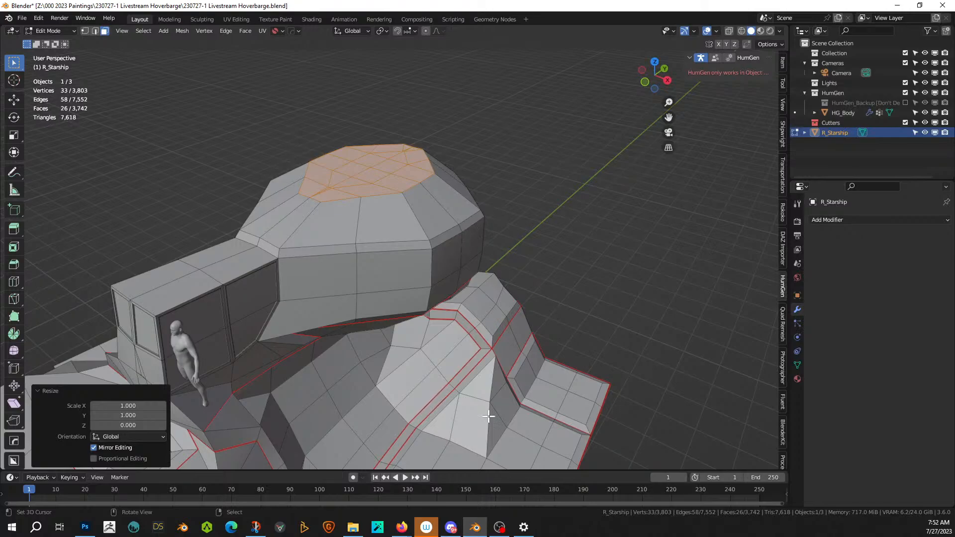
middle_drag(417, 456, 474, 299)
click(405, 290)
shift+click(422, 316)
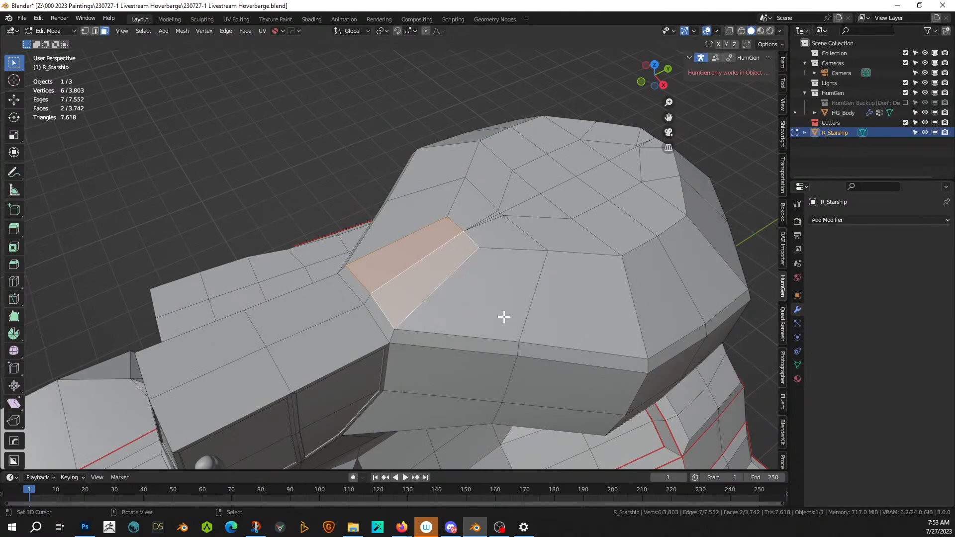
middle_drag(514, 319, 533, 337)
shift+click(616, 387)
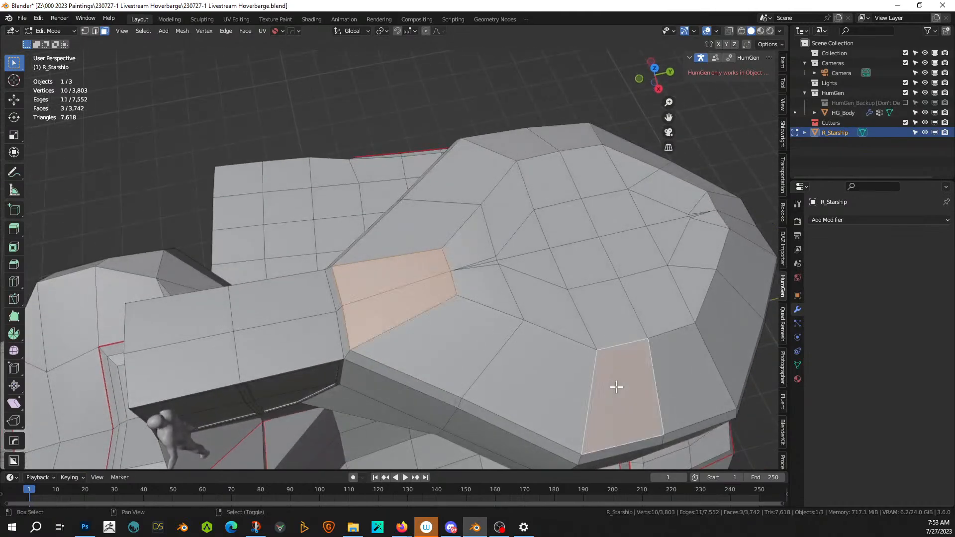
shift+click(660, 378)
shift+click(533, 145)
shift+click(556, 135)
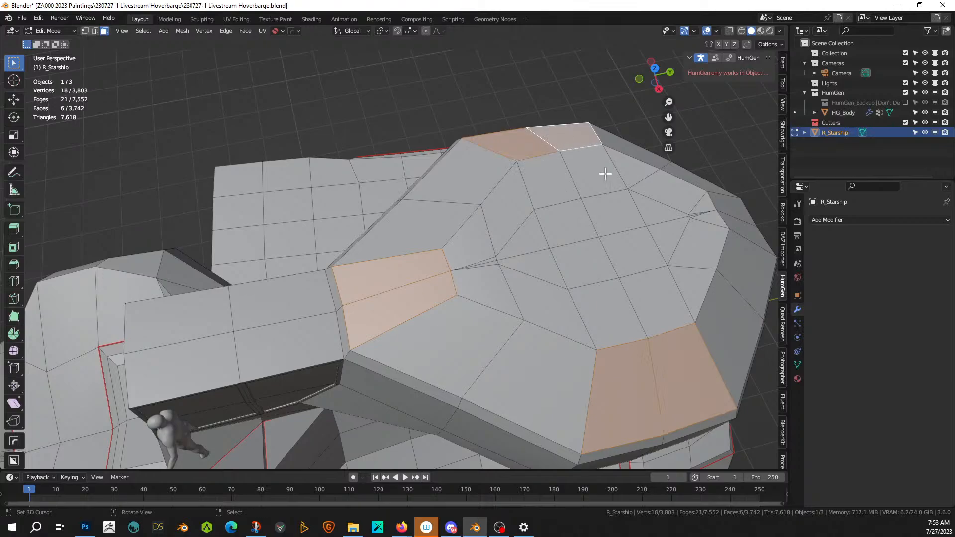
middle_drag(608, 171, 408, 224)
shift+click(521, 226)
shift+click(518, 205)
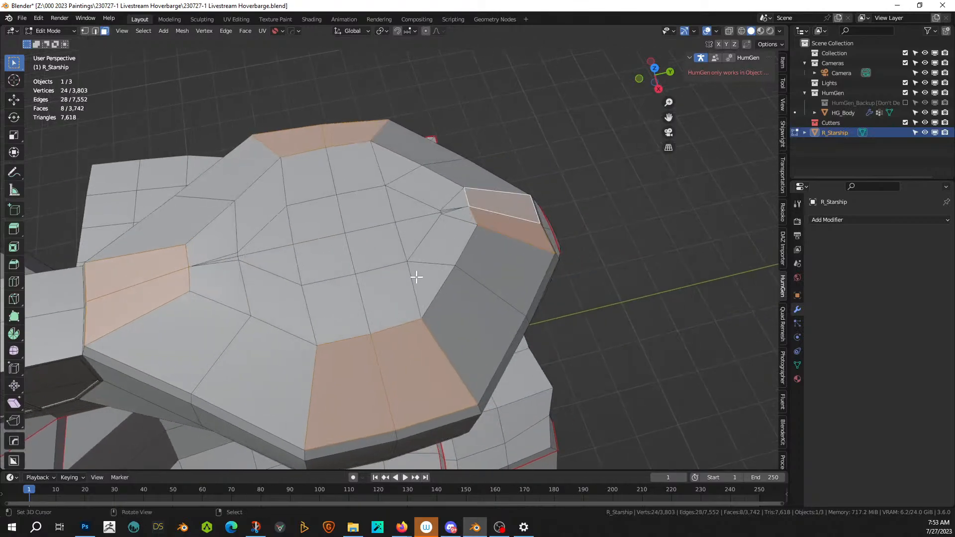
- Inset the eight selected sloped dome faces by 0.05 m
middle_drag(417, 278, 454, 299)
middle_drag(486, 351, 501, 324)
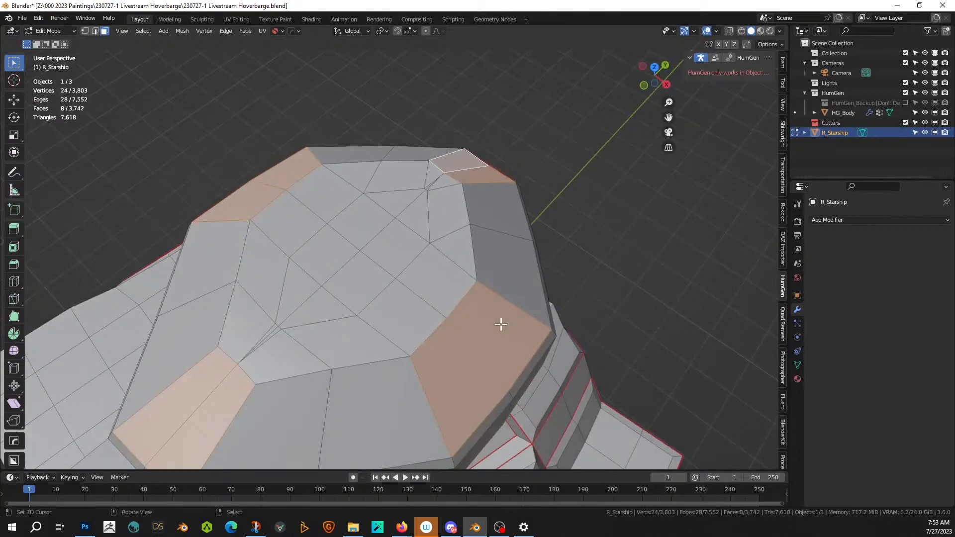
text(i.05)
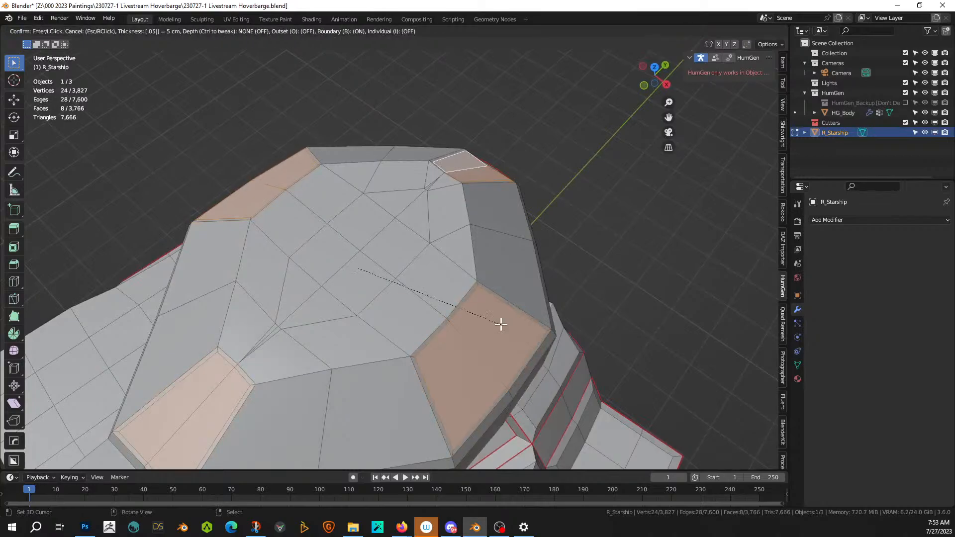
key(Return)
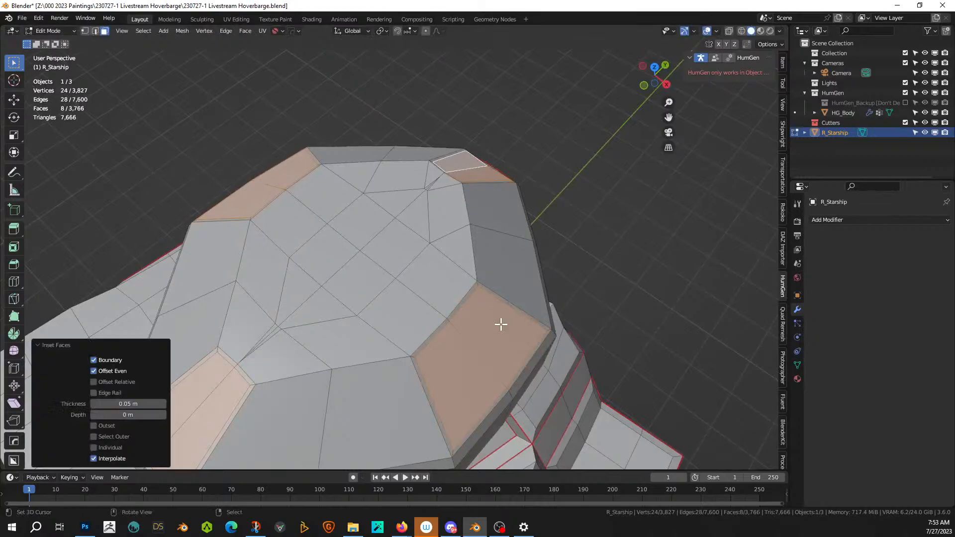
- Select the eight sloped dome faces between the already inset ones and inset each one individually by 0.05 m
click(197, 324)
shift+click(198, 279)
shift+click(330, 156)
shift+click(400, 154)
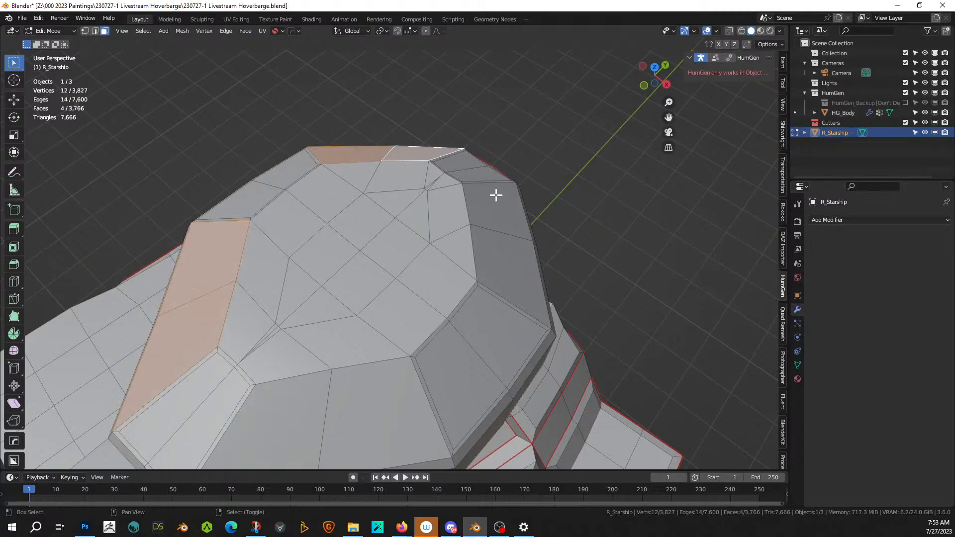
shift+click(496, 195)
shift+click(497, 249)
shift+click(388, 384)
shift+click(278, 408)
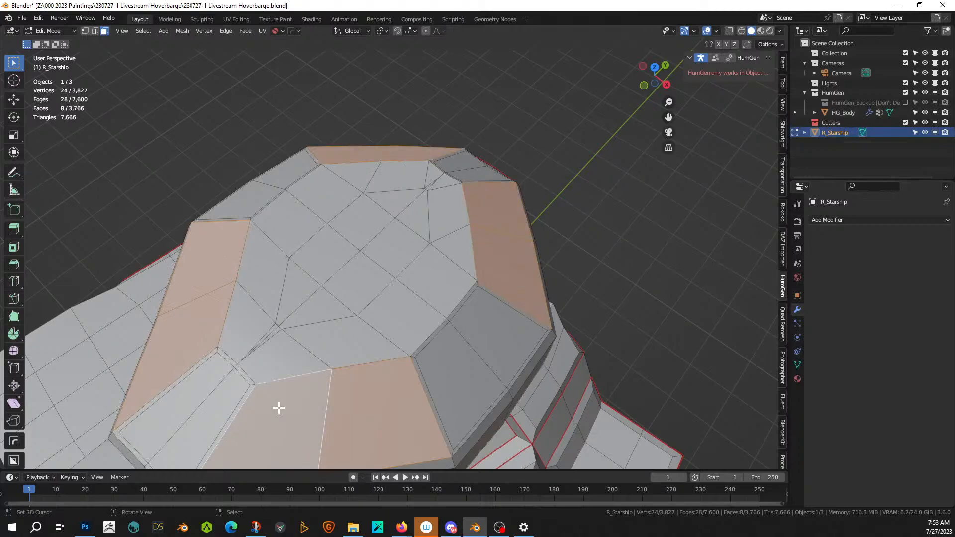
text(ii.05)
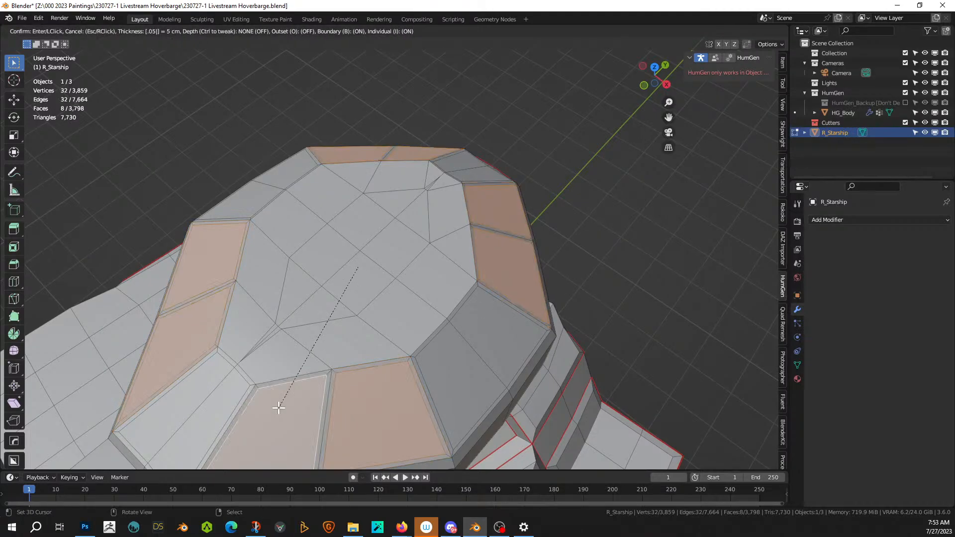
key(Return)
- Add the eight earlier inset dome faces to the selection and extrude all sixteen window faces inward along their normals by about 0.017 m
middle_drag(356, 271, 330, 261)
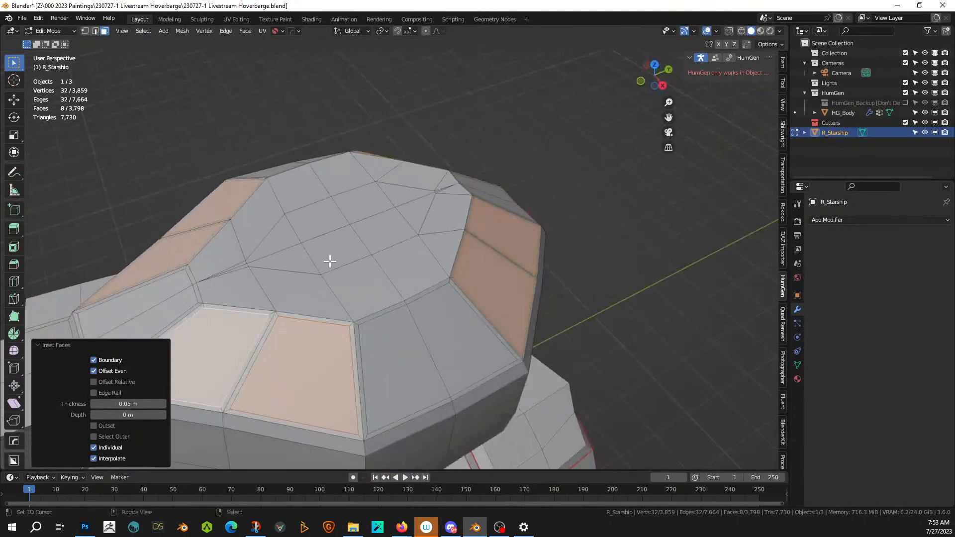
shift+click(407, 358)
shift+click(444, 331)
middle_drag(443, 331, 484, 331)
shift+click(484, 330)
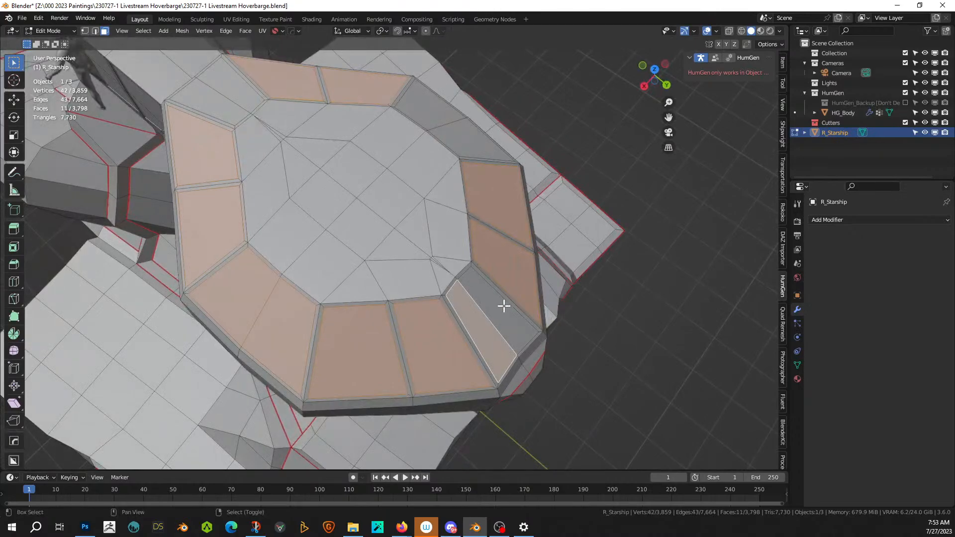
shift+click(504, 306)
middle_drag(506, 294, 454, 294)
shift+click(493, 316)
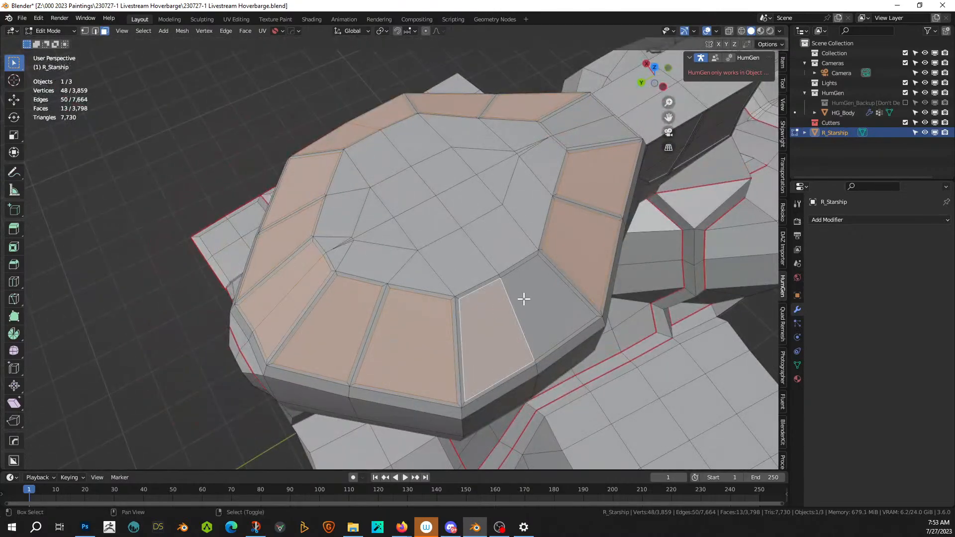
shift+click(524, 299)
middle_drag(524, 299, 465, 305)
shift+click(546, 408)
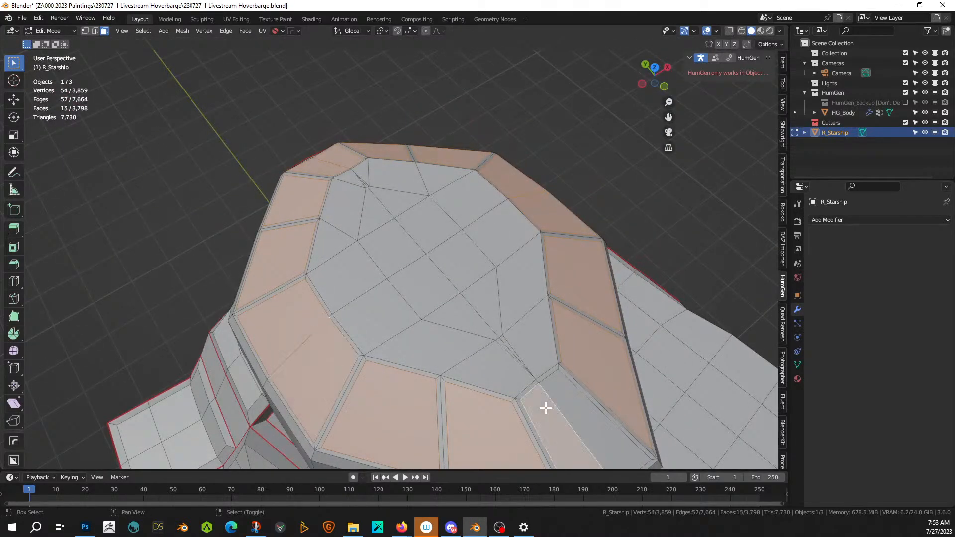
shift+click(570, 404)
middle_drag(570, 404, 615, 351)
key(alt+e)
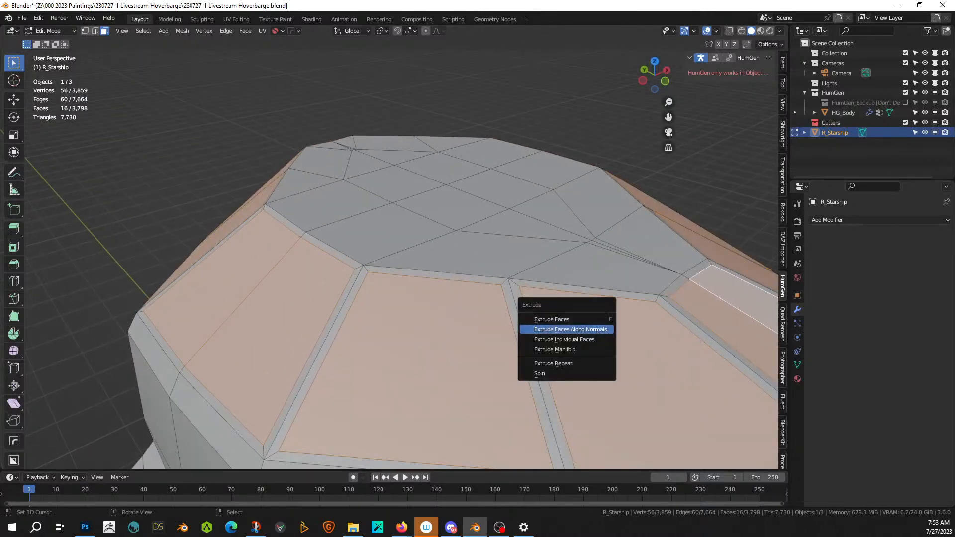
click(598, 329)
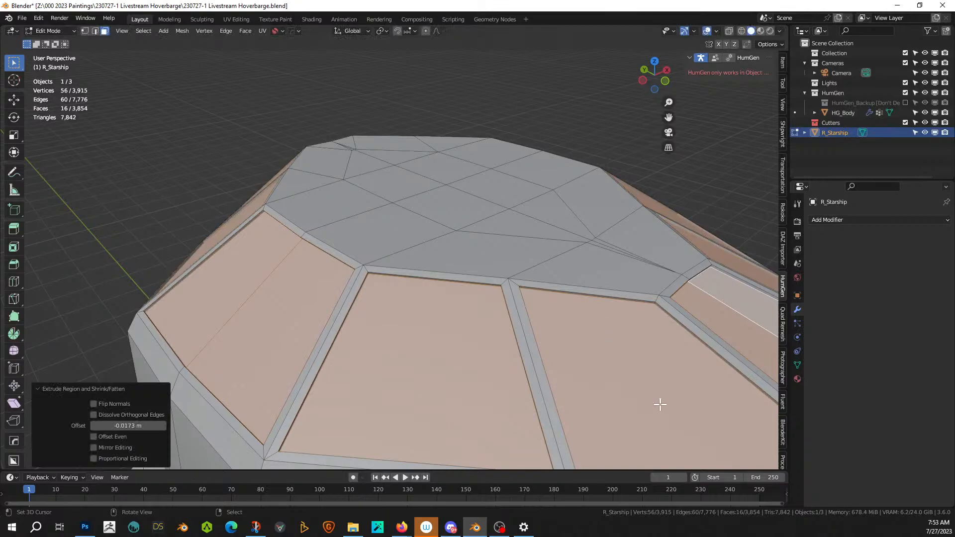
- Inset each of the sixteen window faces by about 0.012 m and extrude them inward along their normals by about 0.009 m
key(i)
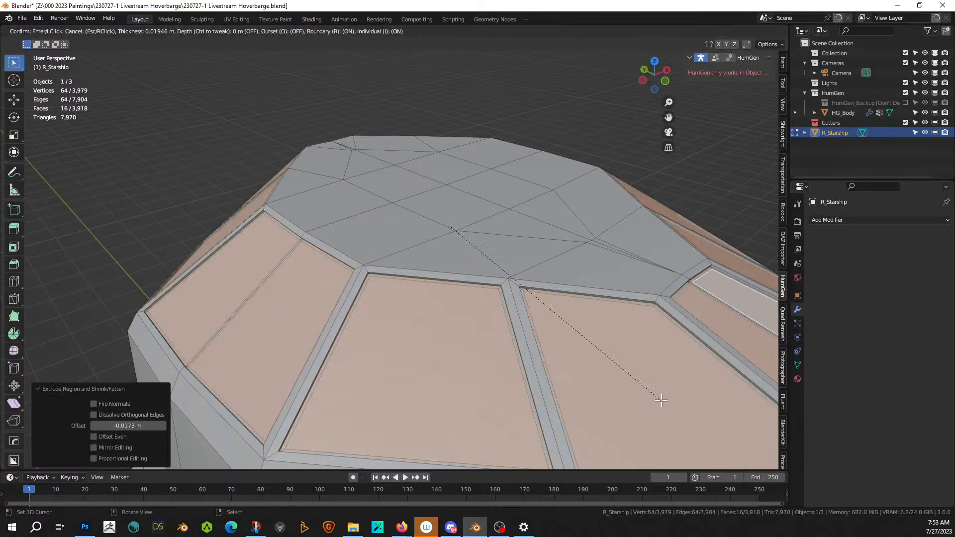
click(659, 392)
middle_drag(659, 392, 657, 385)
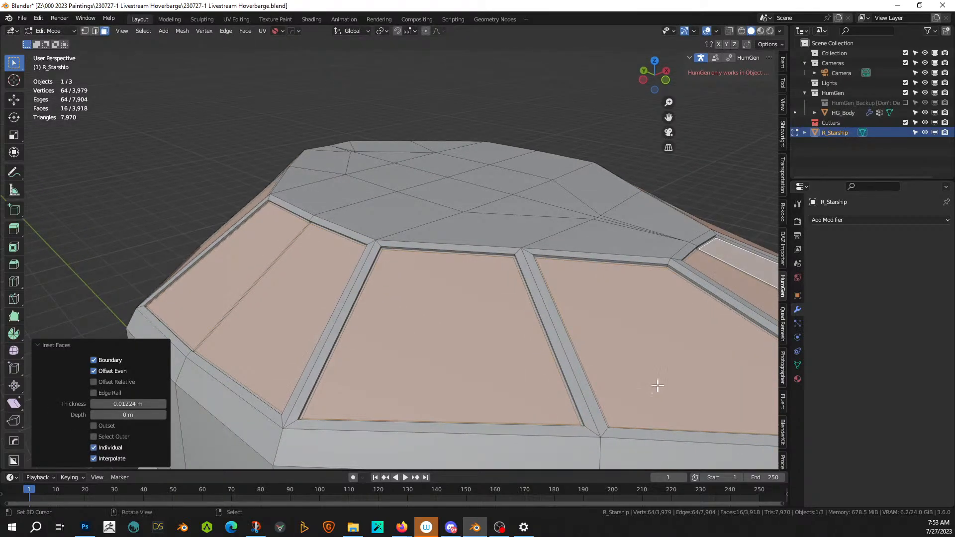
key(alt+e)
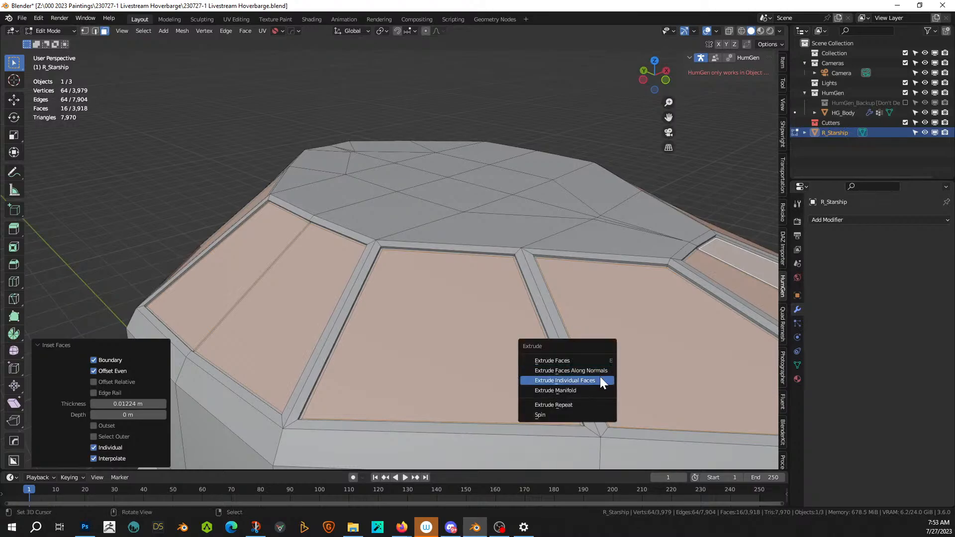
click(600, 379)
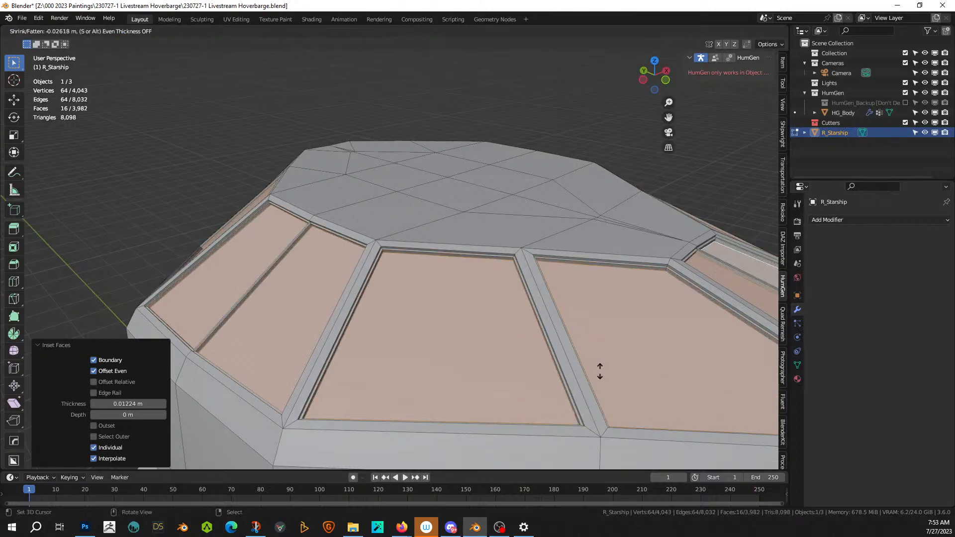
click(599, 371)
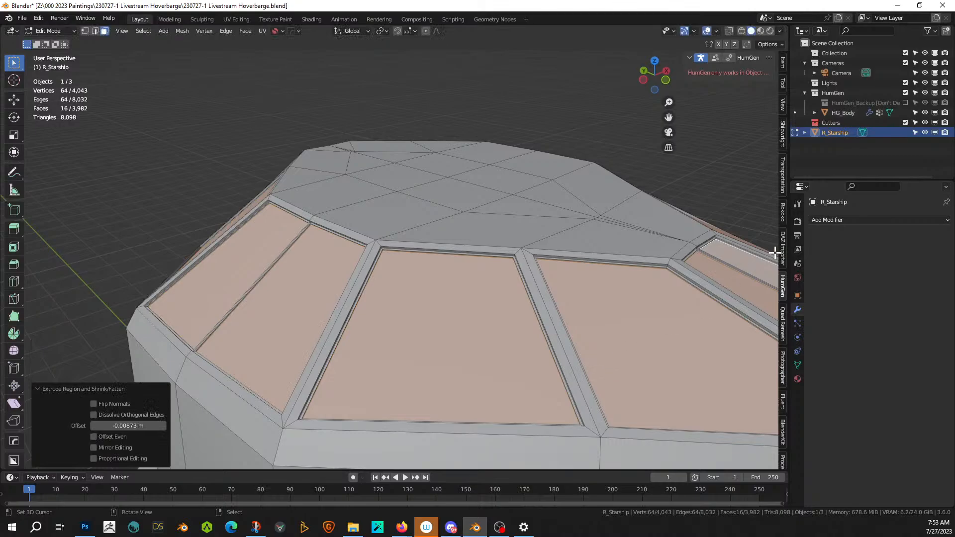
- Assign the Windows material to the sixteen recessed dome faces
click(797, 379)
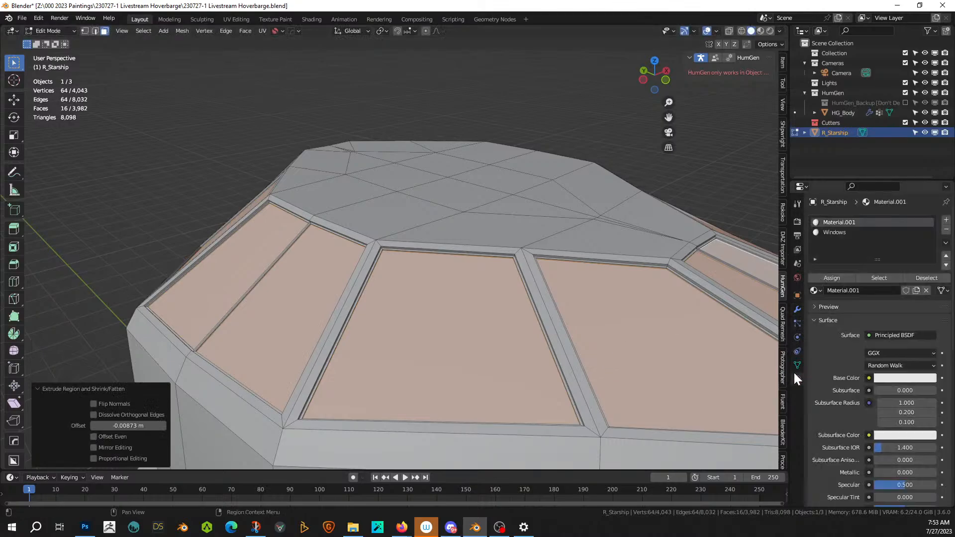
click(822, 232)
click(835, 278)
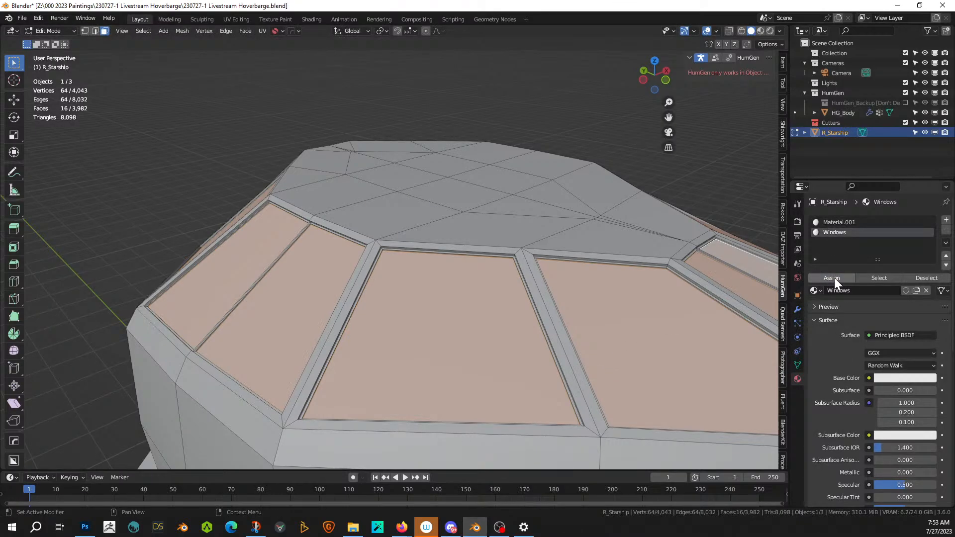
- Leave mesh editing and examine the whole barge from several sides, from the domed roof along the open midsection
scroll(553, 234, down, 2)
middle_drag(532, 256, 464, 229)
key(Tab)
scroll(552, 256, down, 3)
scroll(442, 228, up, 3)
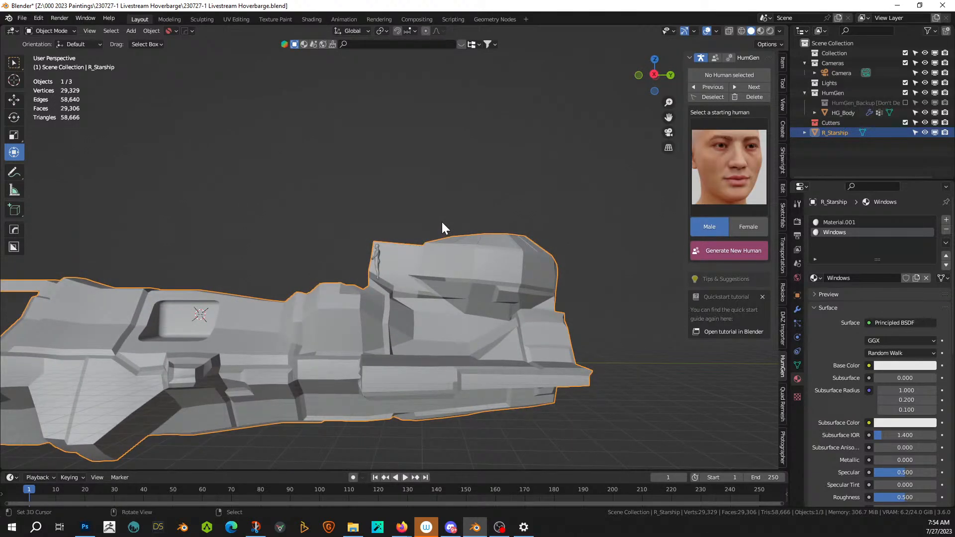
middle_drag(368, 247, 482, 247)
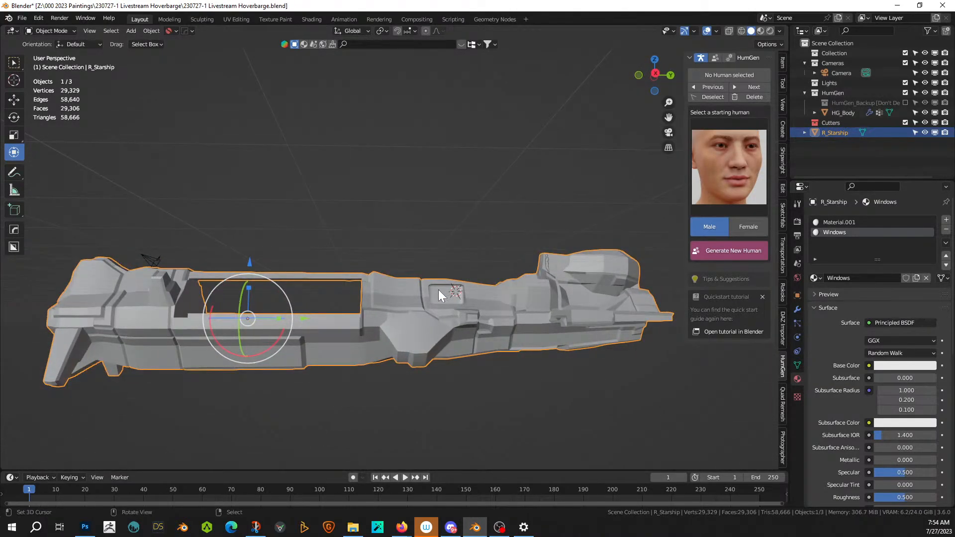
middle_drag(438, 290, 428, 266)
scroll(437, 292, up, 4)
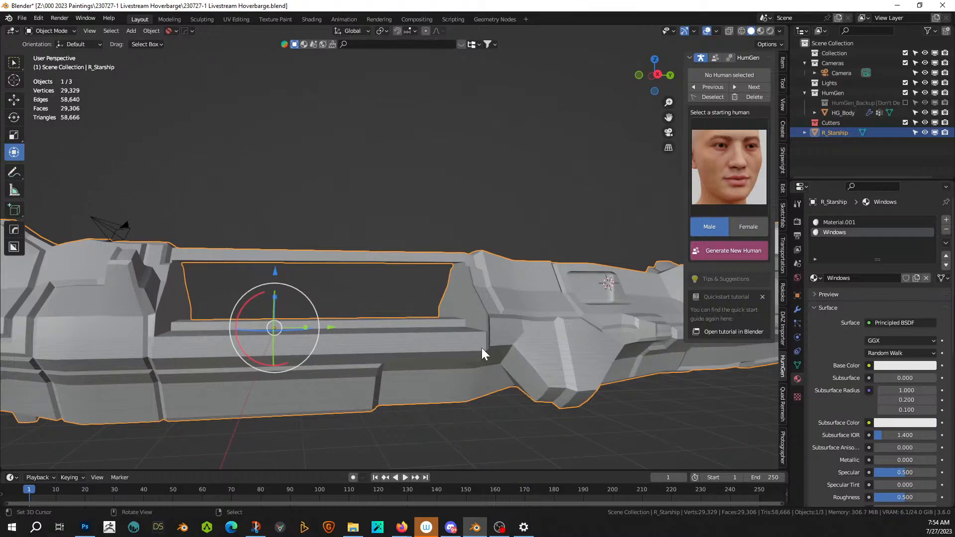
middle_drag(482, 349, 258, 307)
scroll(318, 356, up, 3)
scroll(382, 293, down, 4)
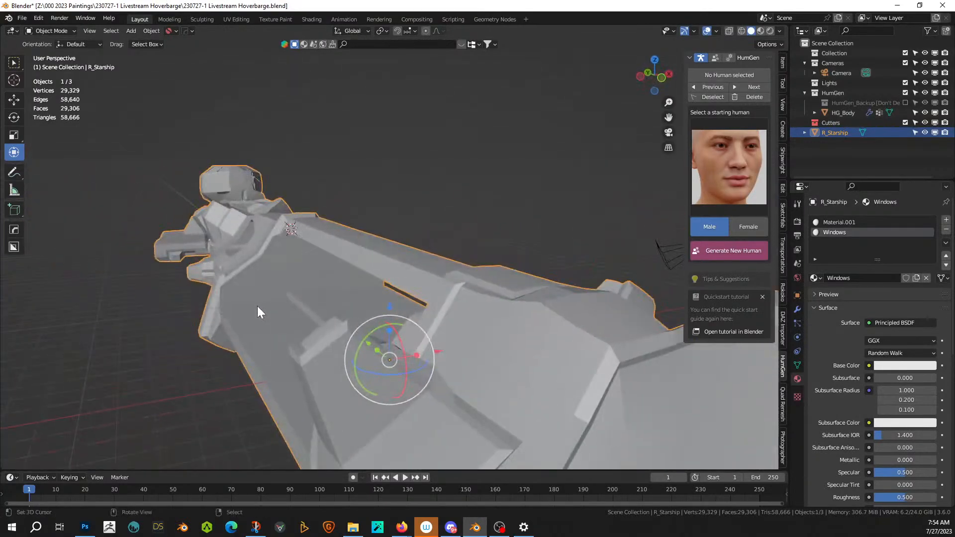
middle_drag(309, 281, 369, 288)
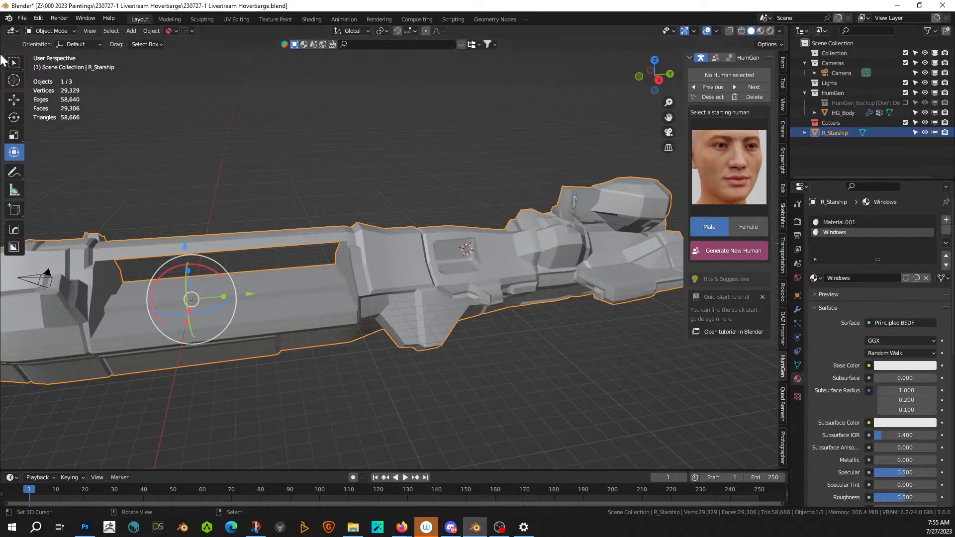
- Split the 3D viewport and turn the new area into an Asset Browser showing all libraries
drag(4, 25, 245, 34)
key(shift+F1)
key(shift+F1)
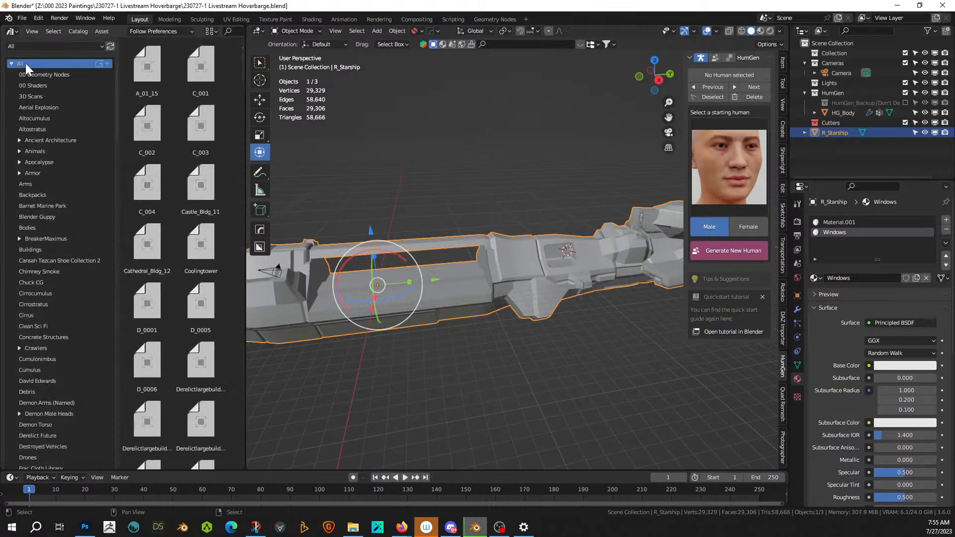
click(33, 46)
click(50, 58)
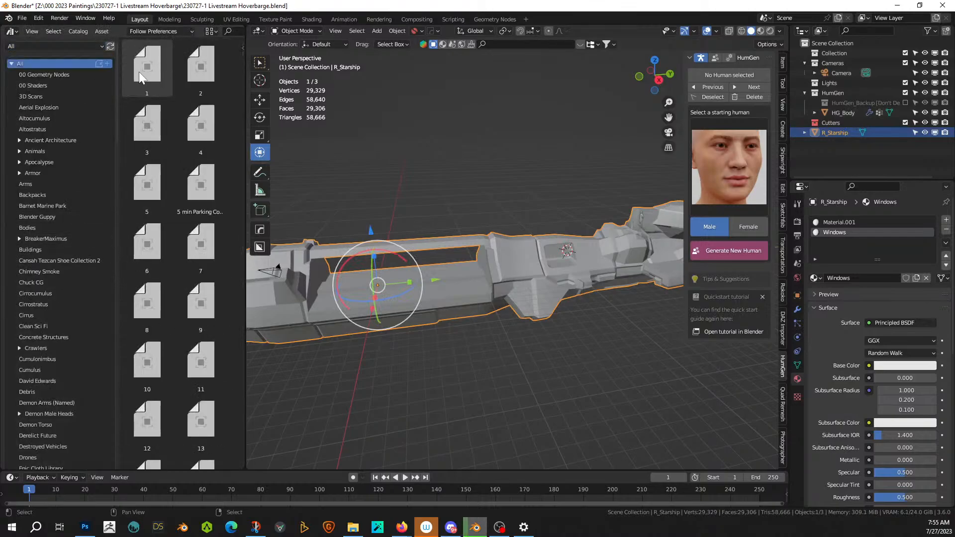
- Move the Asset Browser into a separate window away from the viewport and close its docked area
right_click(115, 30)
click(91, 97)
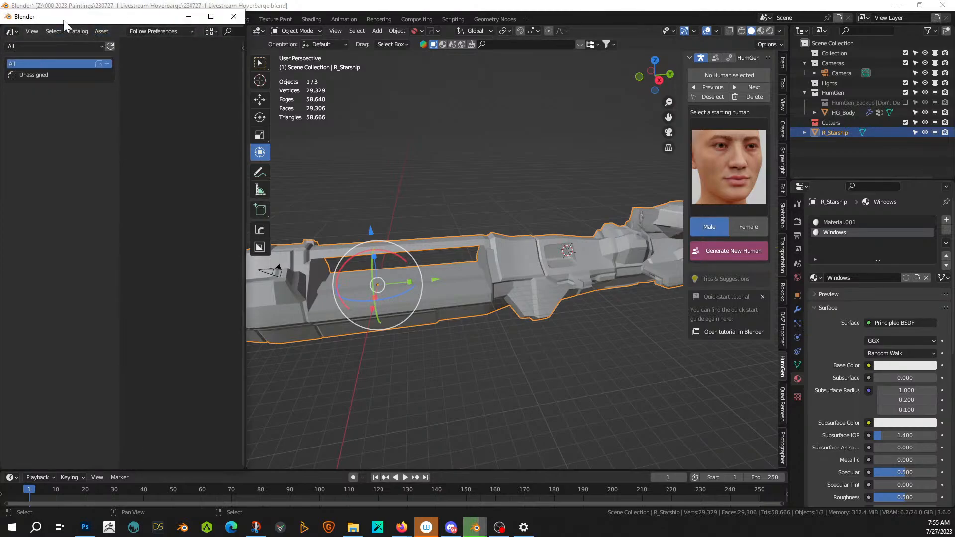
drag(64, 21, 268, 0)
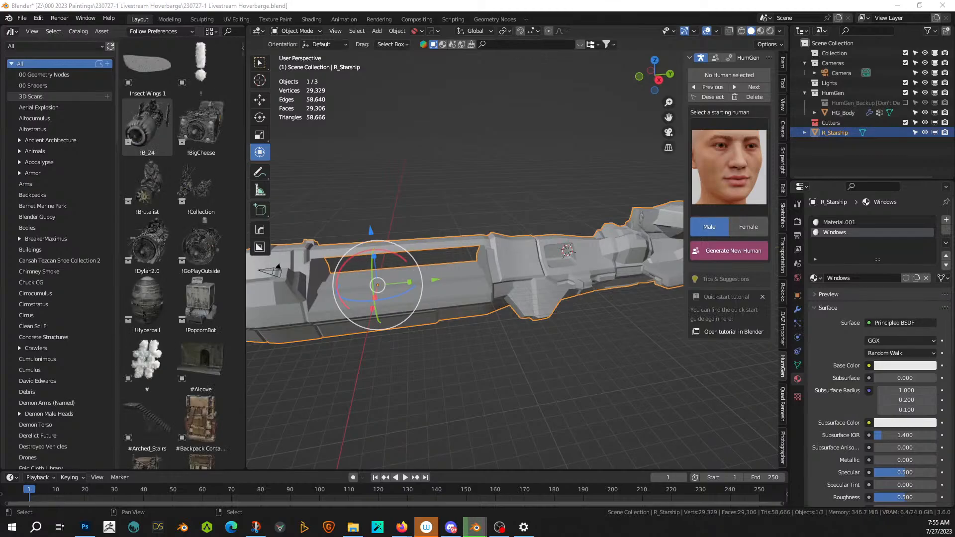
right_click(115, 31)
click(88, 112)
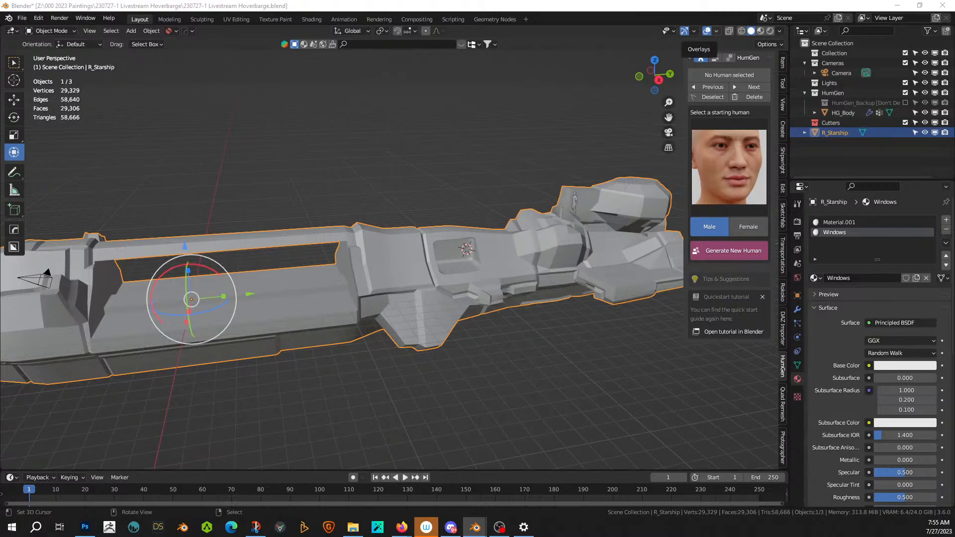
- Replace the hull's Material.001 with the Metal_Sheeting_Classic_Scifi_Standard asset and the Windows material with Glass_Windowpane
click(839, 222)
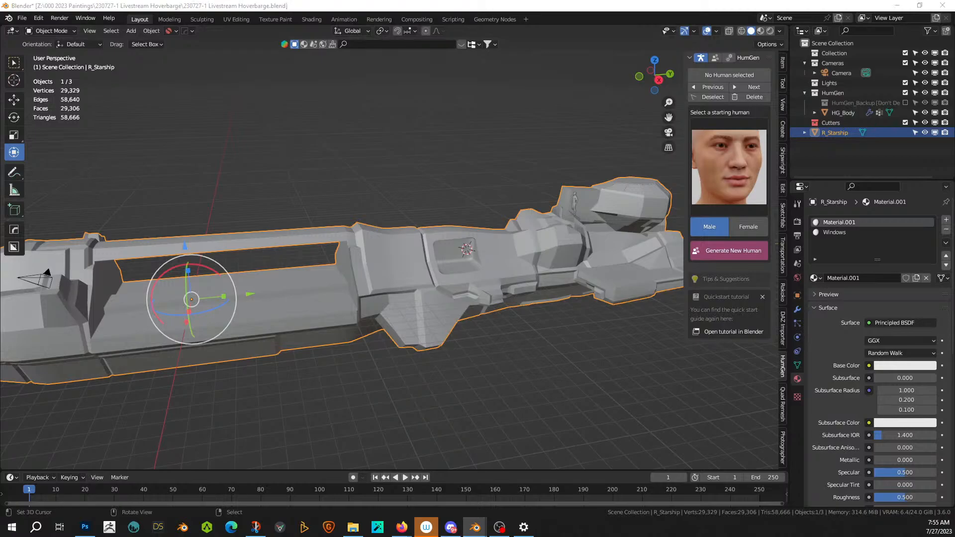
mouse_move(405, 273)
mouse_down()
mouse_move(395, 207)
mouse_move(397, 259)
mouse_up()
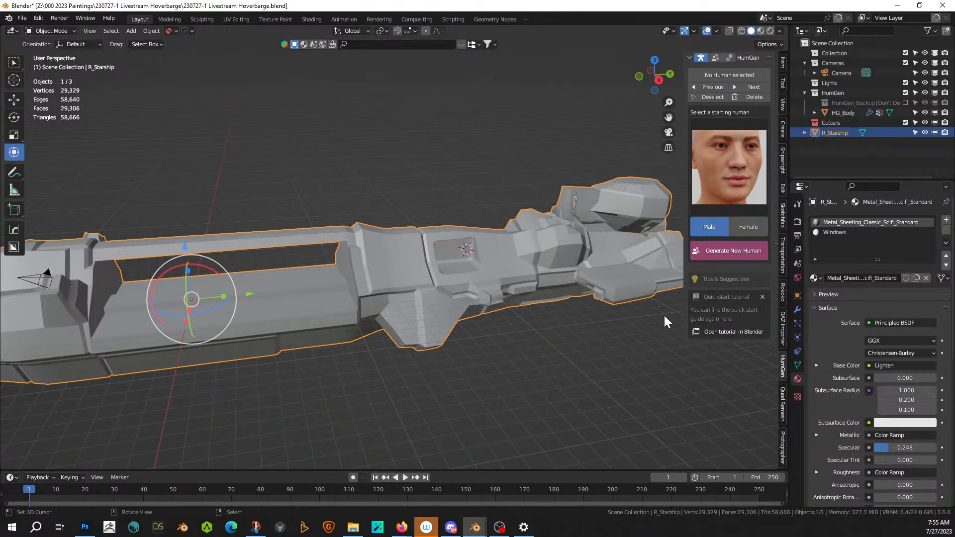
click(834, 233)
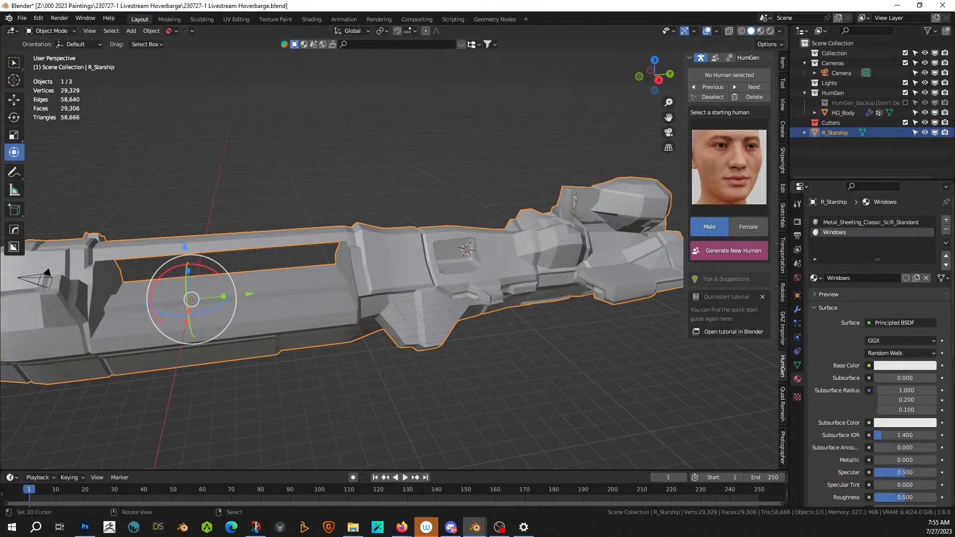
drag(321, 114, 863, 281)
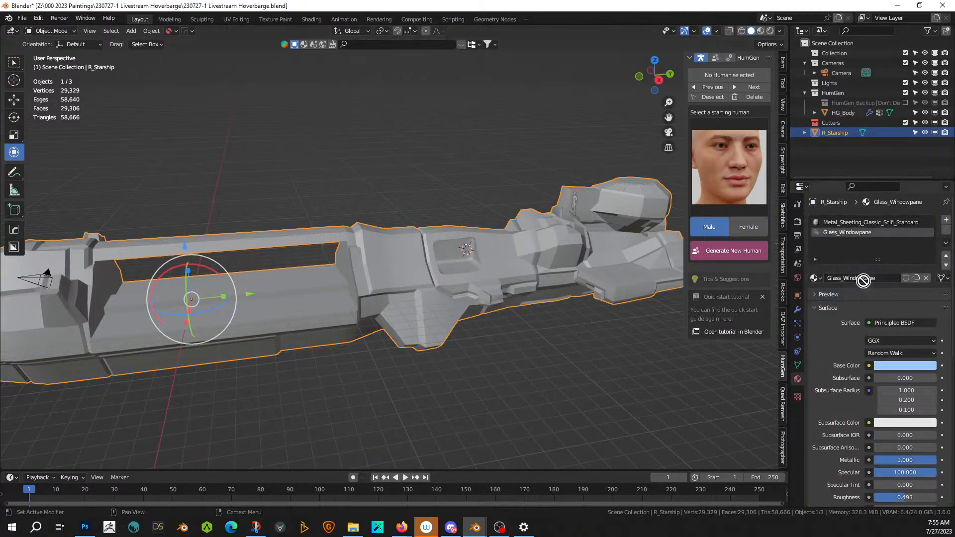
- Switch the viewport to rendered shading and unwrap the starship's entire mesh with Cube Projection
click(771, 31)
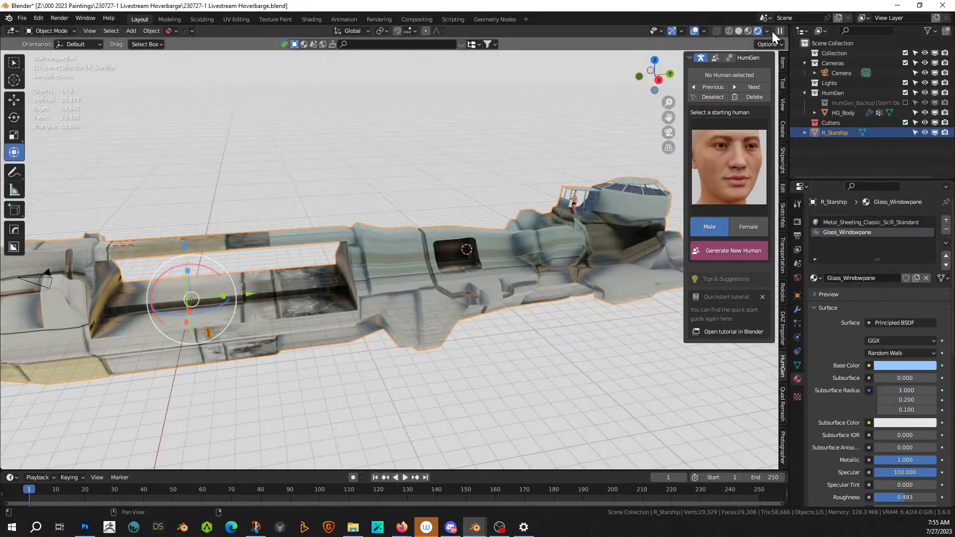
middle_drag(493, 280, 474, 264)
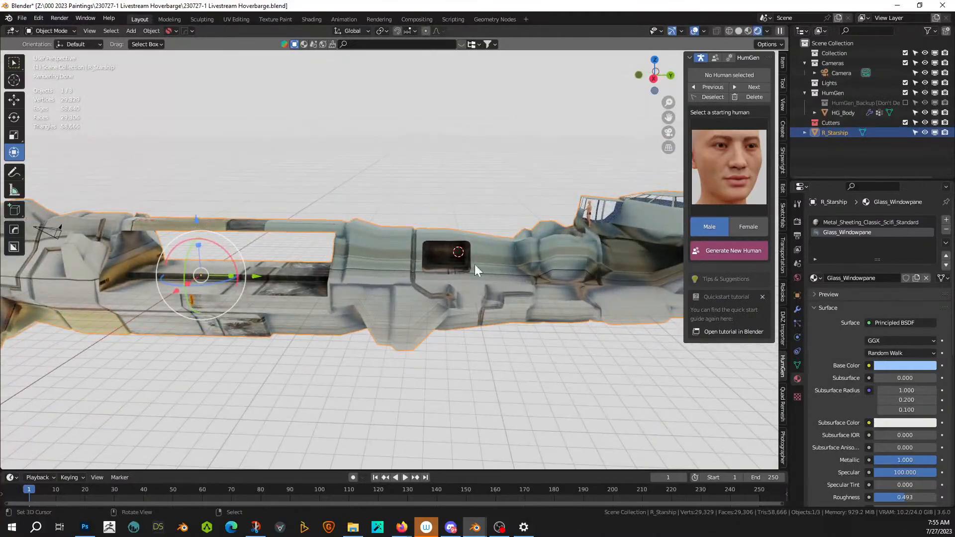
key(Tab)
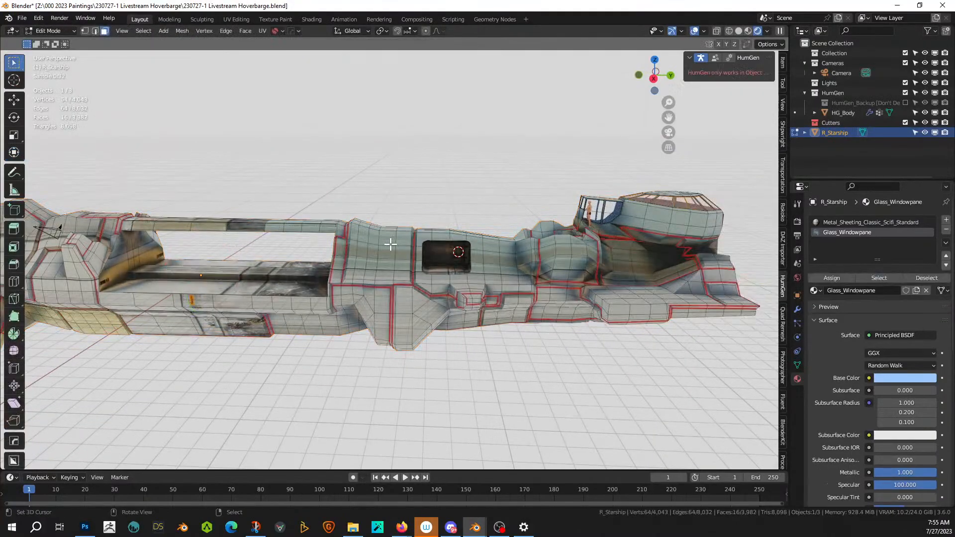
key(a)
key(u)
click(393, 250)
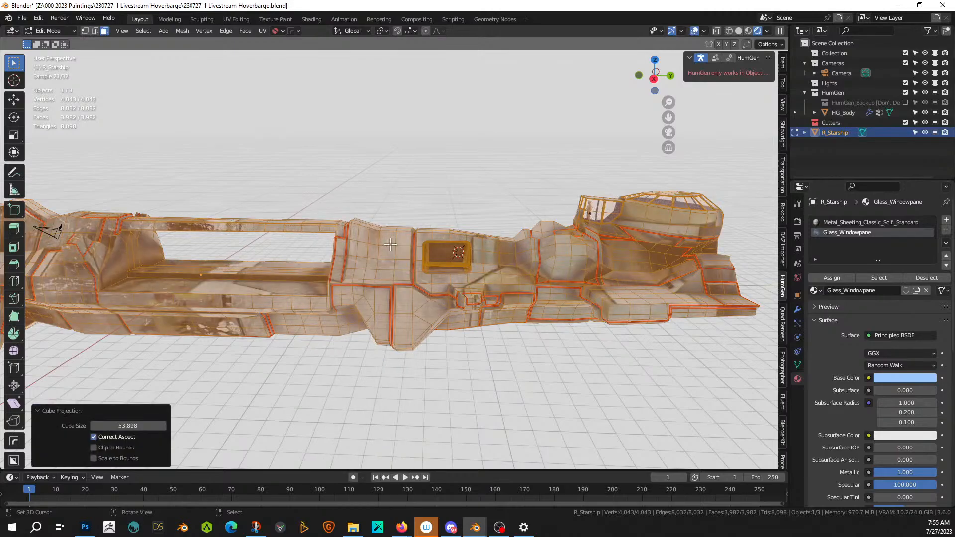
key(Tab)
- Examine how the metal and glass textures look and scale on the rendered barge from near and far
middle_drag(386, 221, 403, 238)
scroll(355, 275, up, 4)
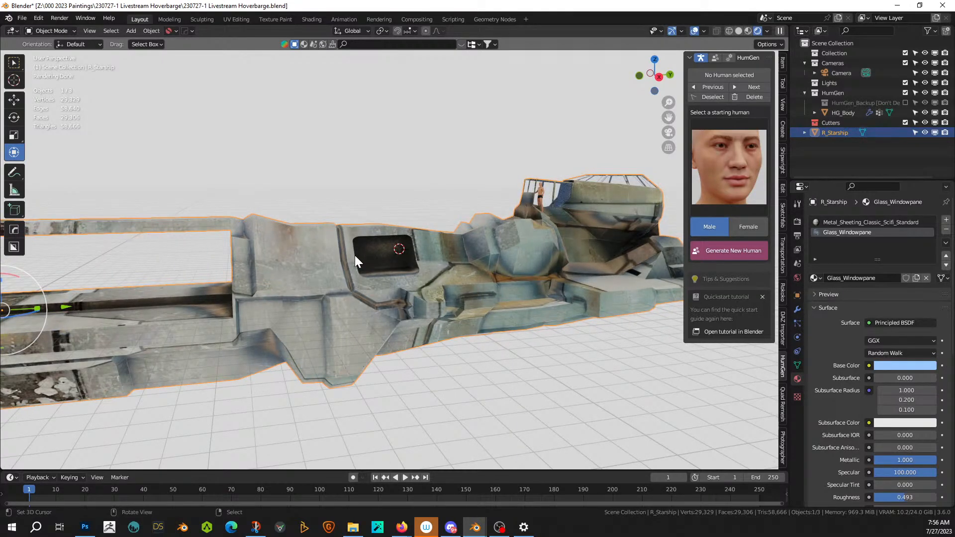
middle_drag(502, 282, 399, 278)
scroll(458, 252, down, 5)
scroll(378, 314, up, 8)
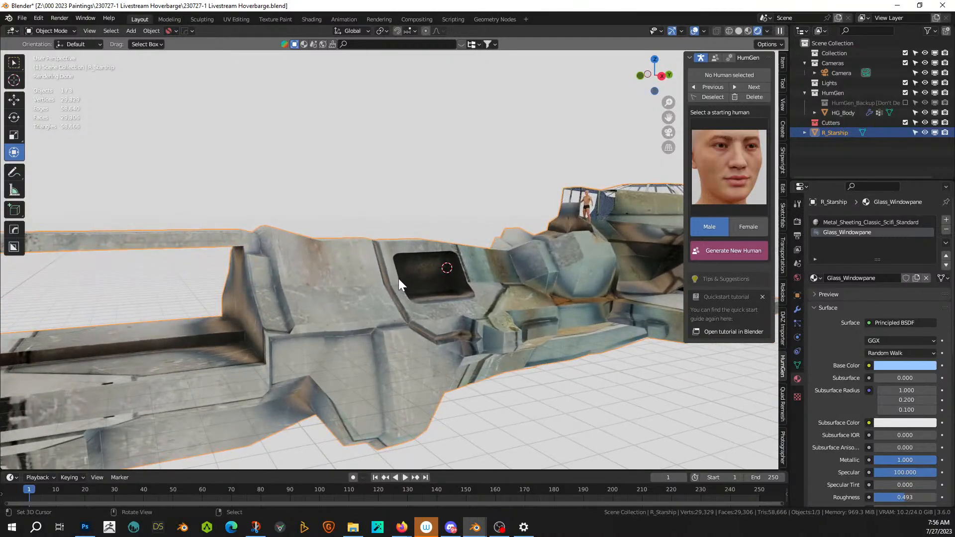
scroll(399, 278, down, 3)
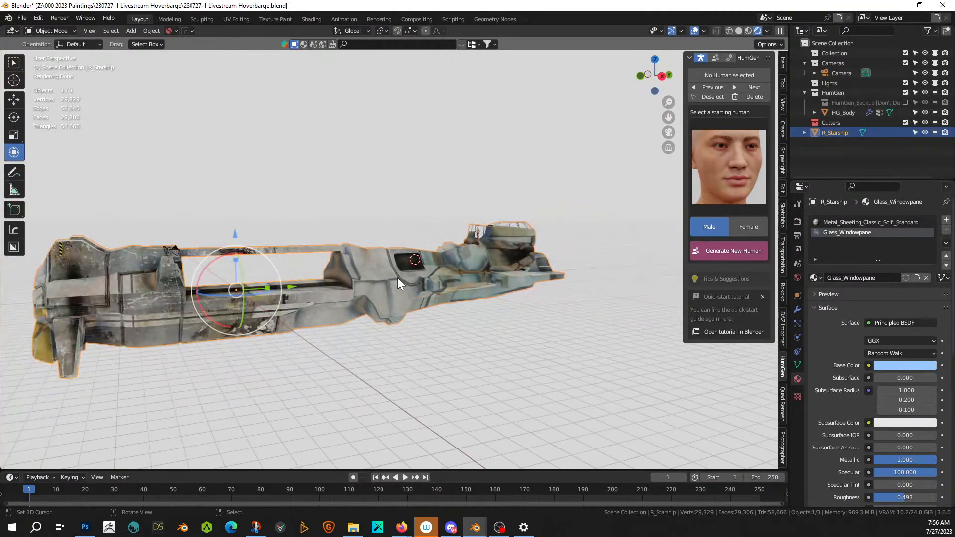
middle_drag(398, 281, 355, 315)
middle_drag(475, 298, 424, 304)
scroll(452, 297, down, 4)
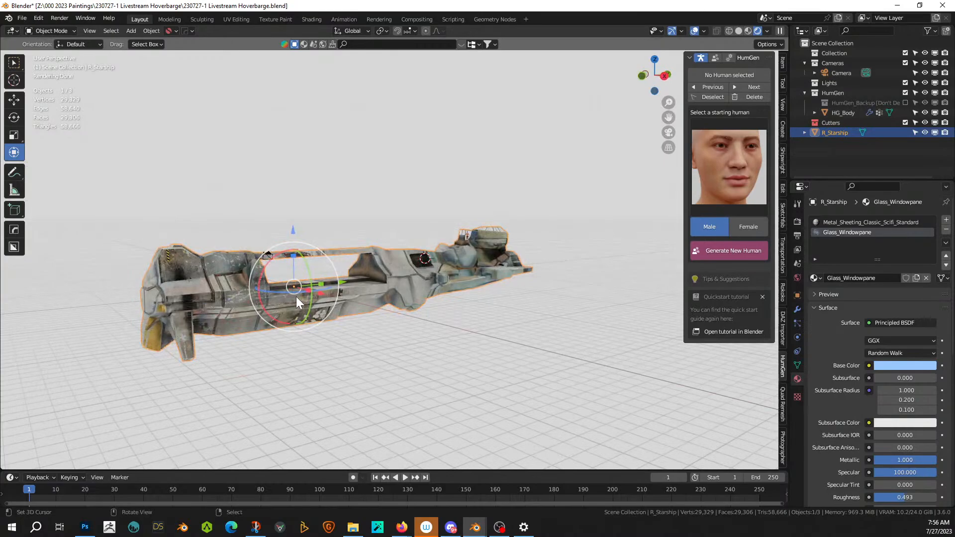
scroll(295, 297, up, 5)
middle_drag(293, 297, 216, 306)
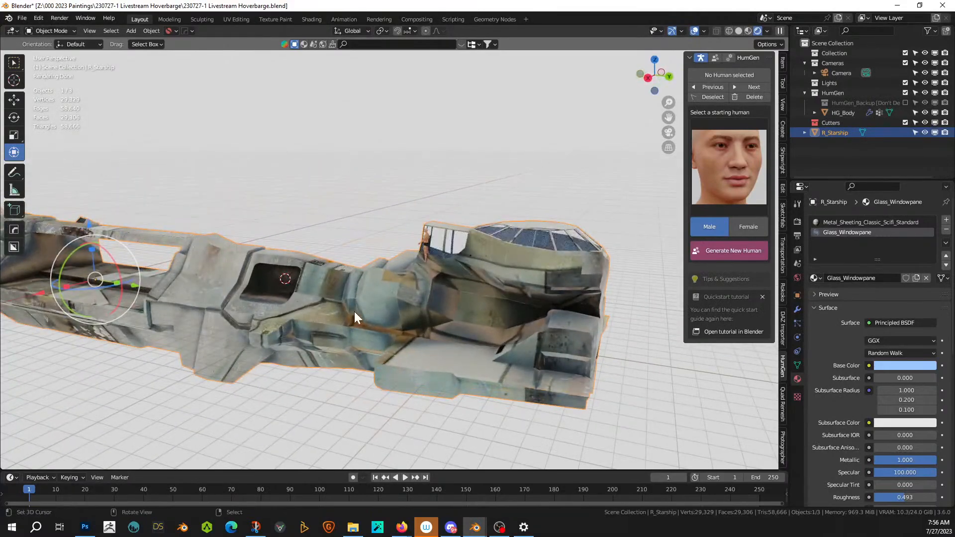
- Switch the viewport to solid shading and bring the human figure beside the upper cabin windows into close view
scroll(431, 320, up, 4)
middle_drag(431, 320, 325, 302)
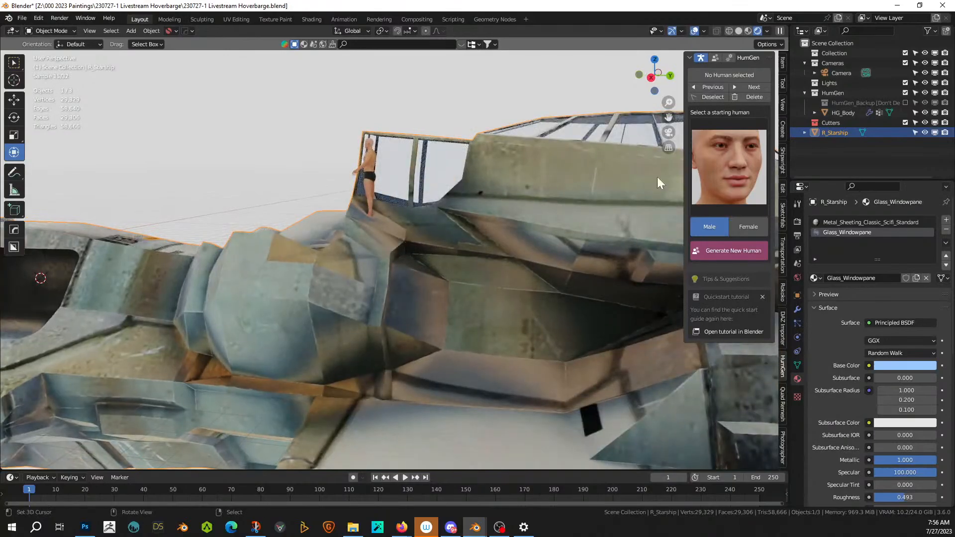
click(738, 31)
mouse_move(519, 294)
middle_down()
mouse_move(570, 304)
mouse_move(296, 261)
mouse_move(317, 262)
mouse_move(345, 300)
mouse_move(316, 256)
mouse_move(331, 262)
middle_up()
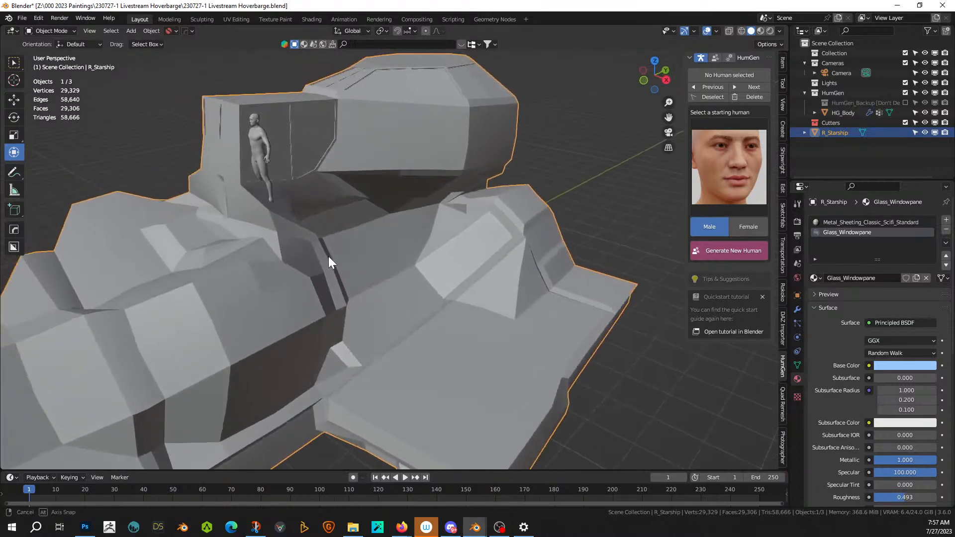
- Move the human figure from the upper cabin windows into the hull recess below, ending with a move of about -4.09 m along X
click(270, 160)
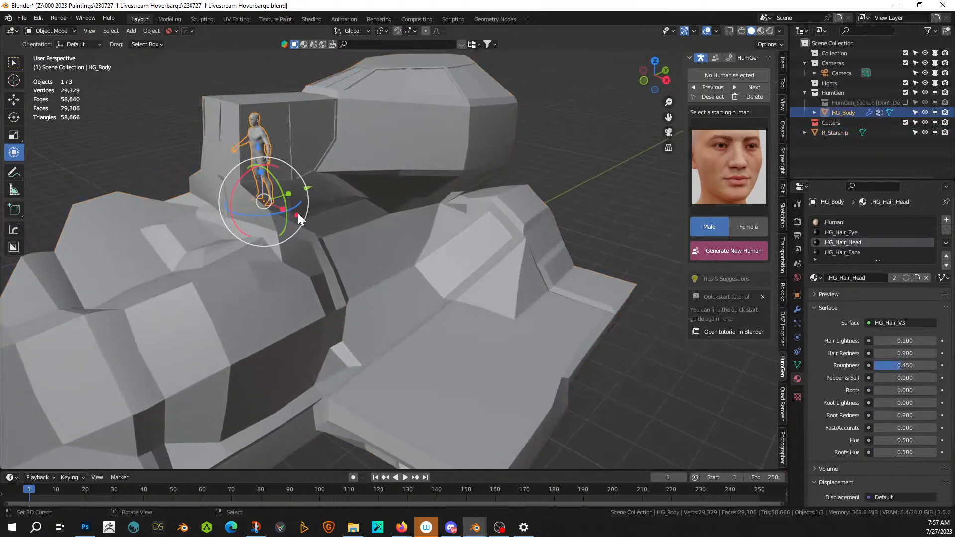
drag(297, 213, 463, 226)
drag(465, 231, 427, 355)
middle_drag(426, 355, 440, 457)
ctrl+middle_drag(441, 457, 533, 360)
middle_drag(440, 342, 452, 309)
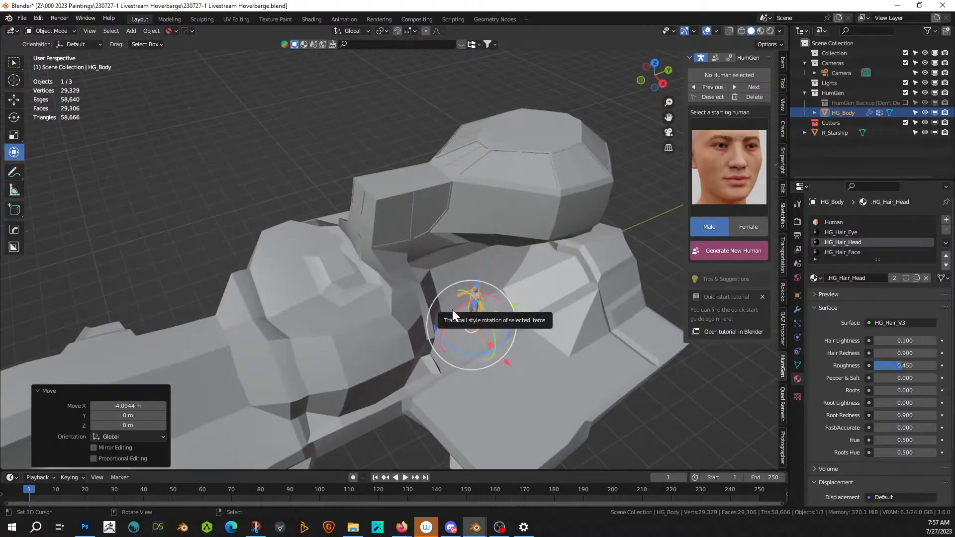
- Select the eight starship hull faces forming the recess wall around the human figure in Edit Mode
click(469, 270)
key(Tab)
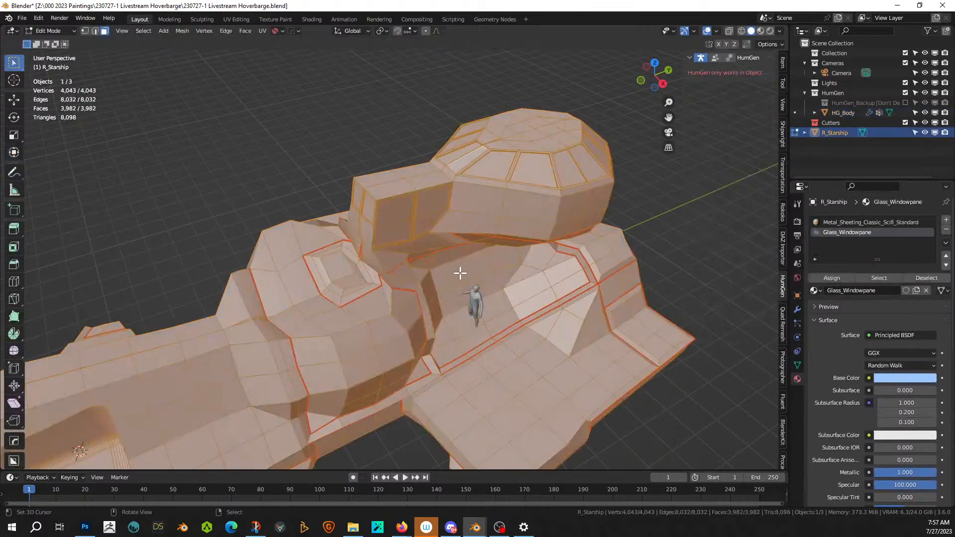
click(455, 274)
shift+click(452, 299)
shift+click(460, 322)
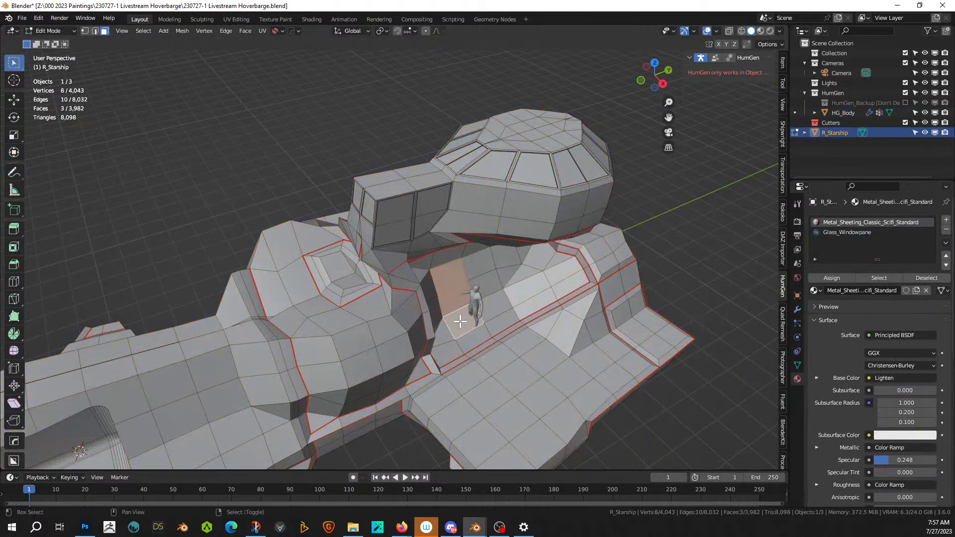
shift+click(475, 334)
shift+click(498, 323)
- Try to extrude the selected recess faces about 1.1 m along their normal
key(e)
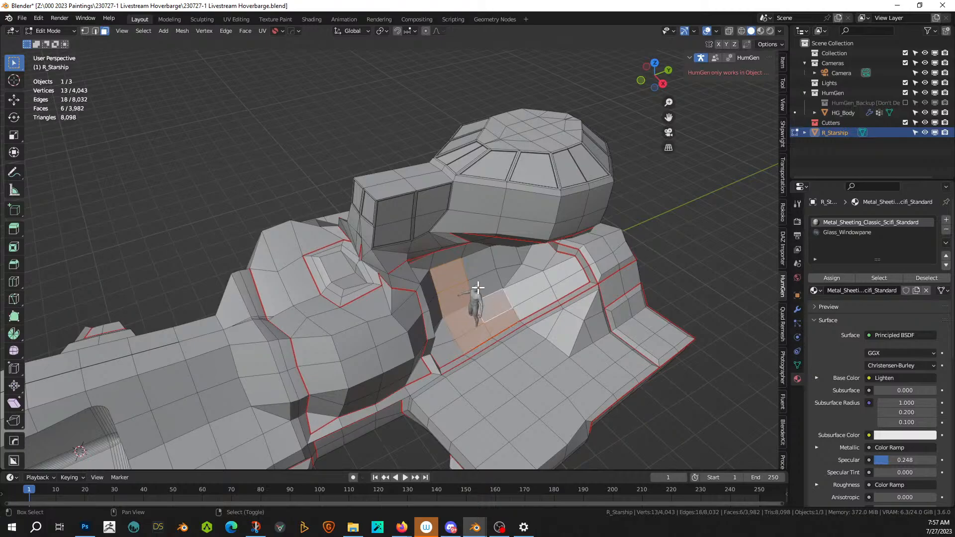
middle_drag(490, 286, 522, 286)
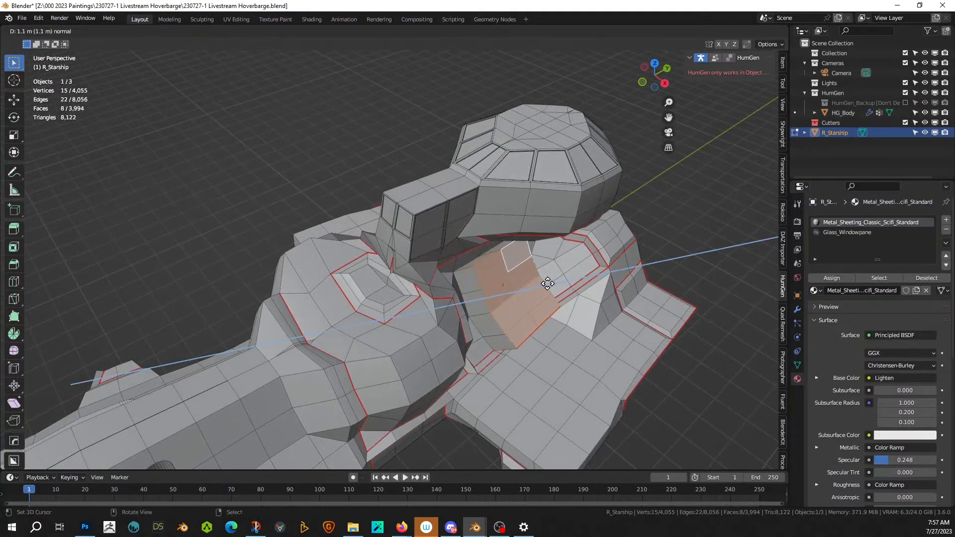
click(548, 283)
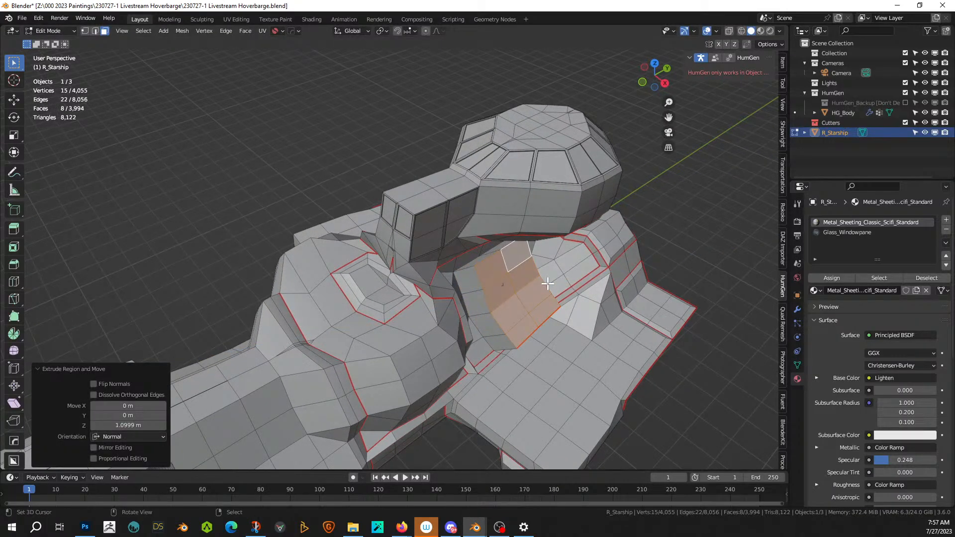
key(ctrl+z)
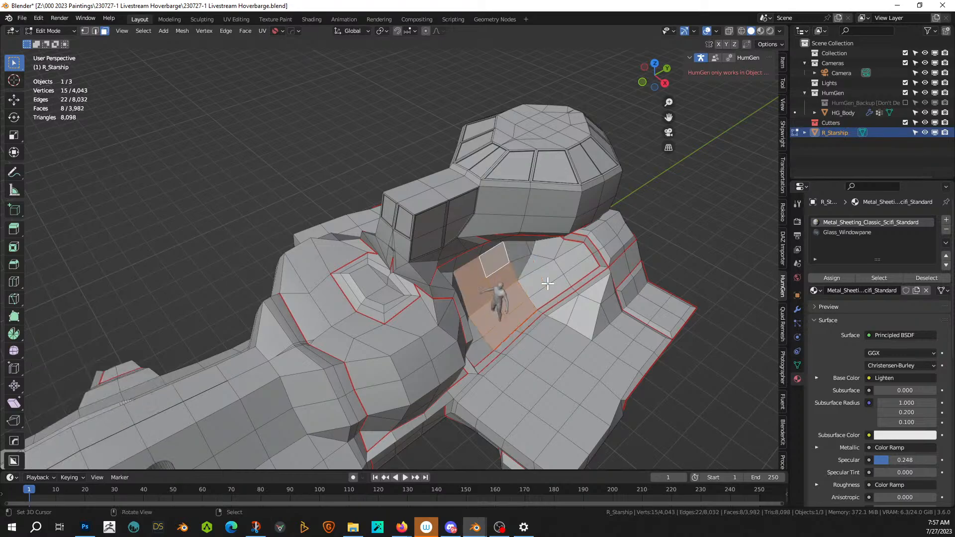
- Extrude the selected recess faces in place and move them outward about 2.22 m along X
key(e)
right_click(548, 283)
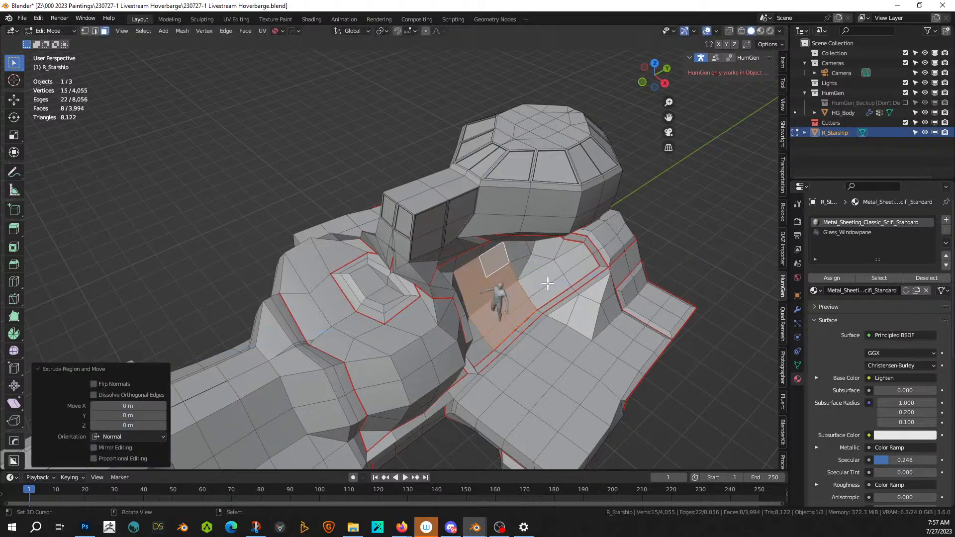
key(g)
key(x)
click(598, 324)
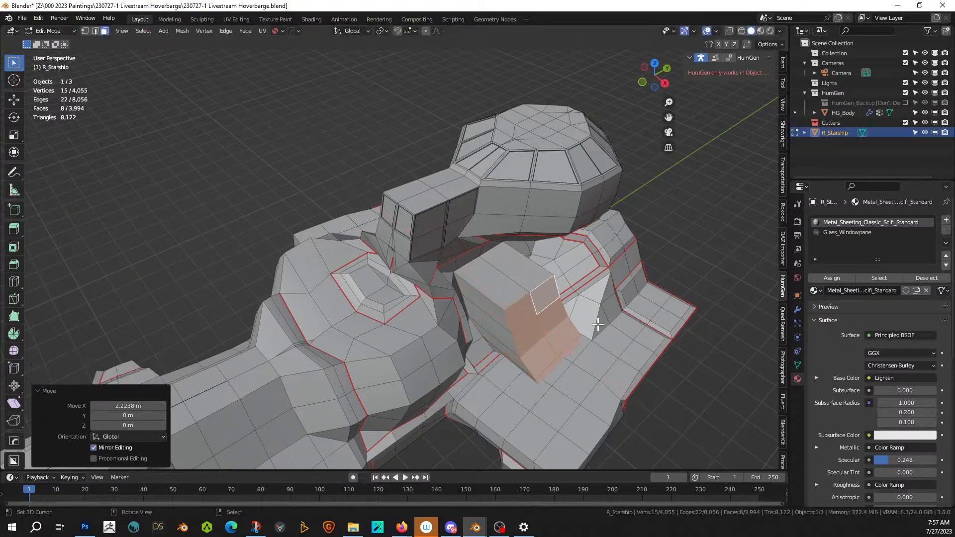
- Flatten the extruded faces by scaling them to 0 along X, and pull them back about 0.45 m along X
key(s)
key(x)
key(0)
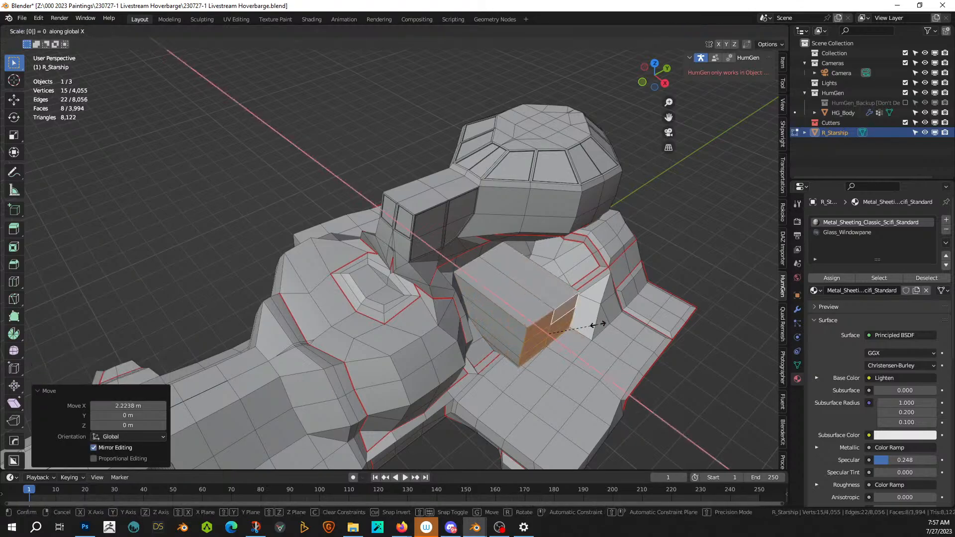
key(Return)
key(g)
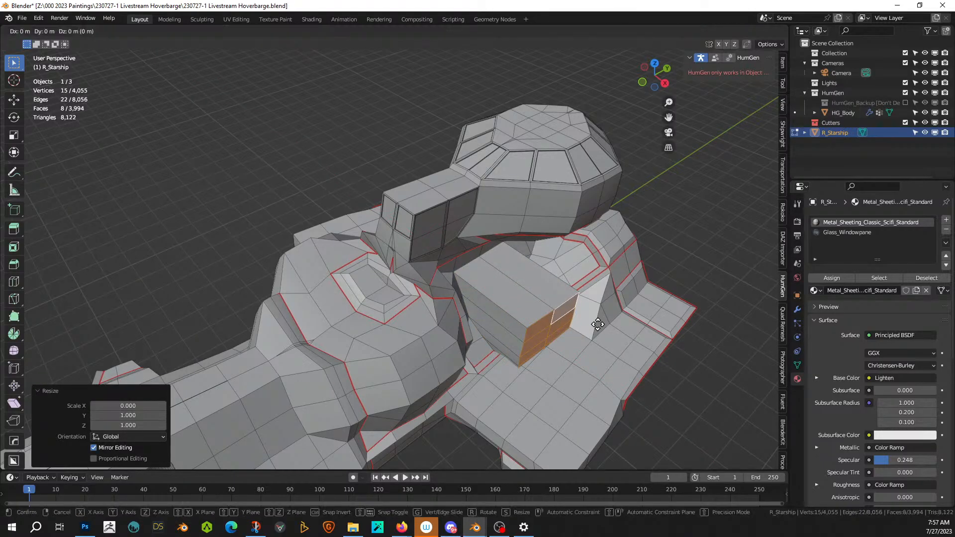
key(x)
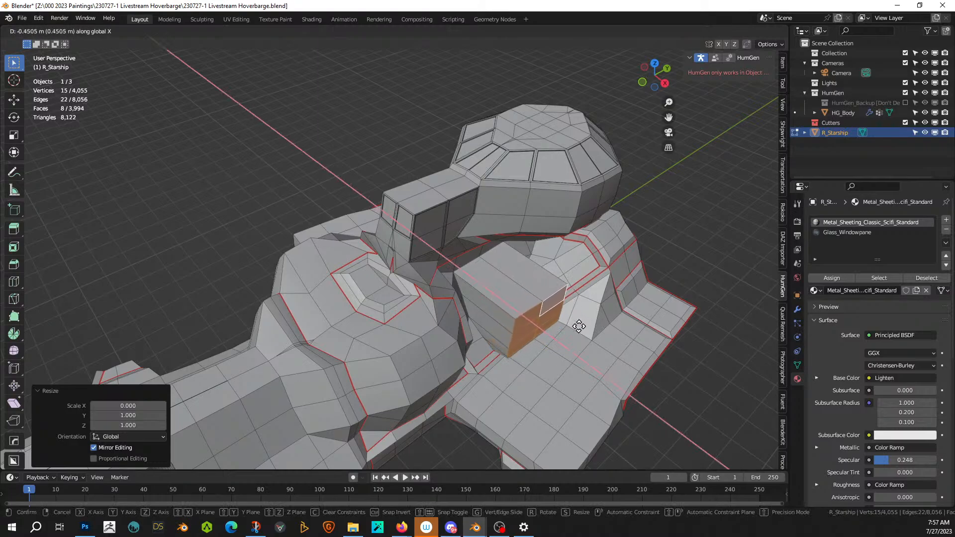
click(572, 321)
- Examine the extruded block's proportions and fit against the surrounding hull from several angles, leaving no faces selected
middle_drag(572, 321, 470, 250)
scroll(557, 328, up, 5)
scroll(470, 250, down, 8)
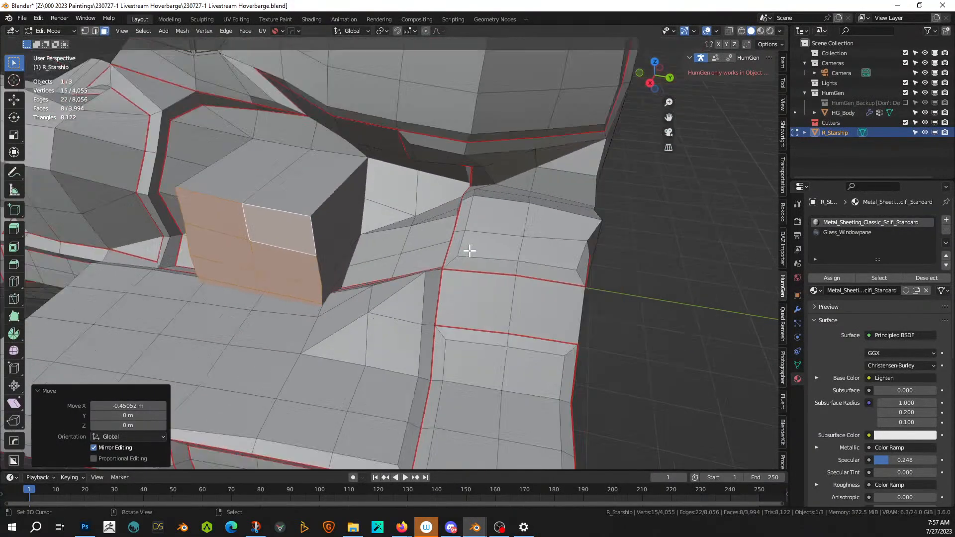
scroll(506, 243, down, 3)
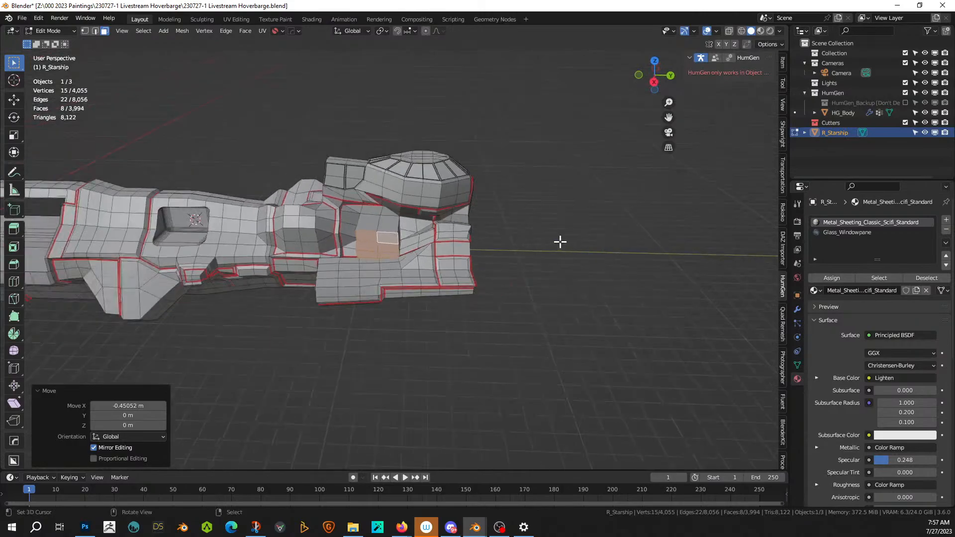
middle_drag(560, 243, 595, 239)
scroll(547, 259, up, 4)
shift+middle_drag(496, 276, 333, 321)
scroll(659, 260, down, 3)
scroll(604, 278, up, 2)
scroll(542, 304, up, 3)
scroll(455, 303, up, 2)
scroll(457, 305, down, 3)
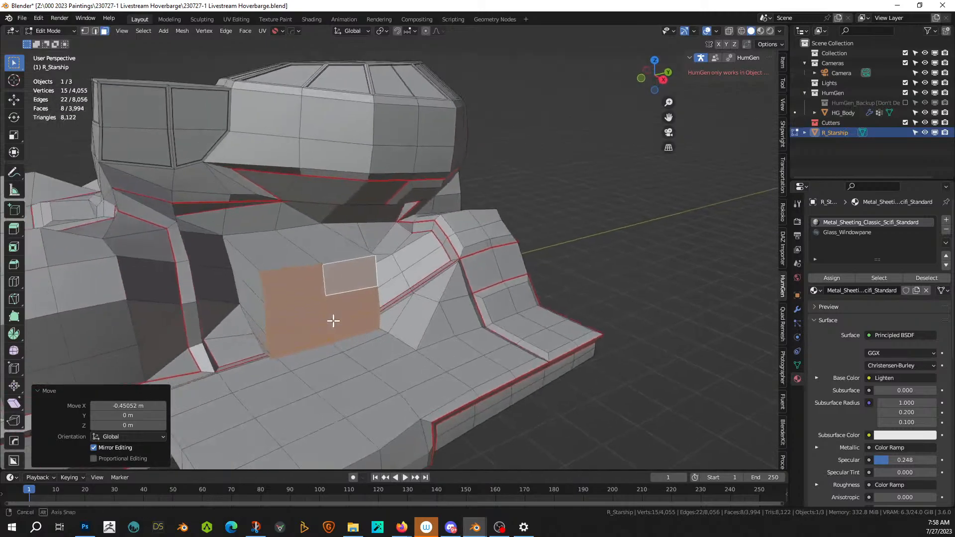
click(548, 239)
scroll(443, 279, up, 3)
middle_drag(444, 280, 461, 271)
middle_drag(416, 233, 416, 255)
scroll(416, 241, down, 3)
mouse_move(401, 311)
middle_down()
mouse_move(392, 327)
mouse_move(387, 314)
middle_up()
middle_drag(320, 303, 343, 302)
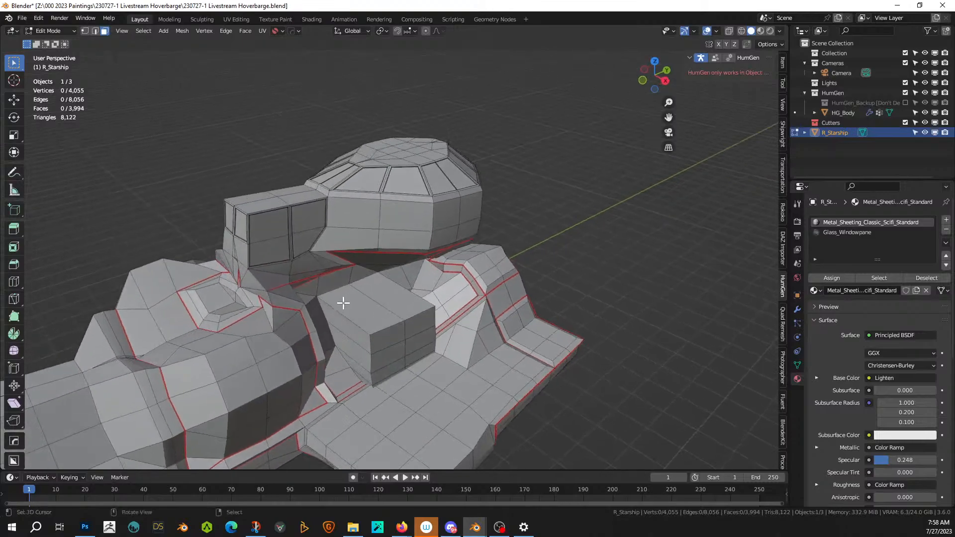
- Mirror the extruded block to the opposite side of the starship with a Mirror modifier in Object Mode
key(Tab)
key(alt+x)
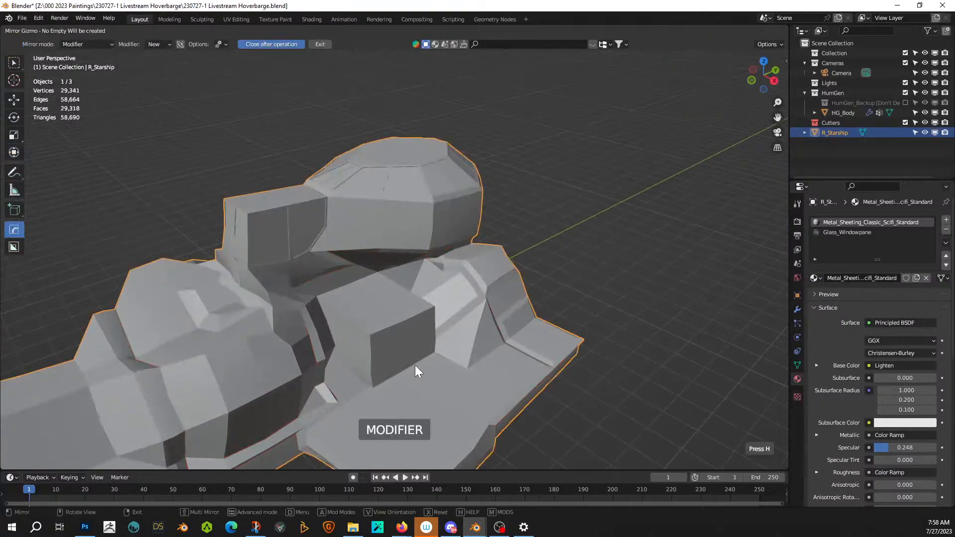
scroll(418, 374, down, 6)
click(246, 381)
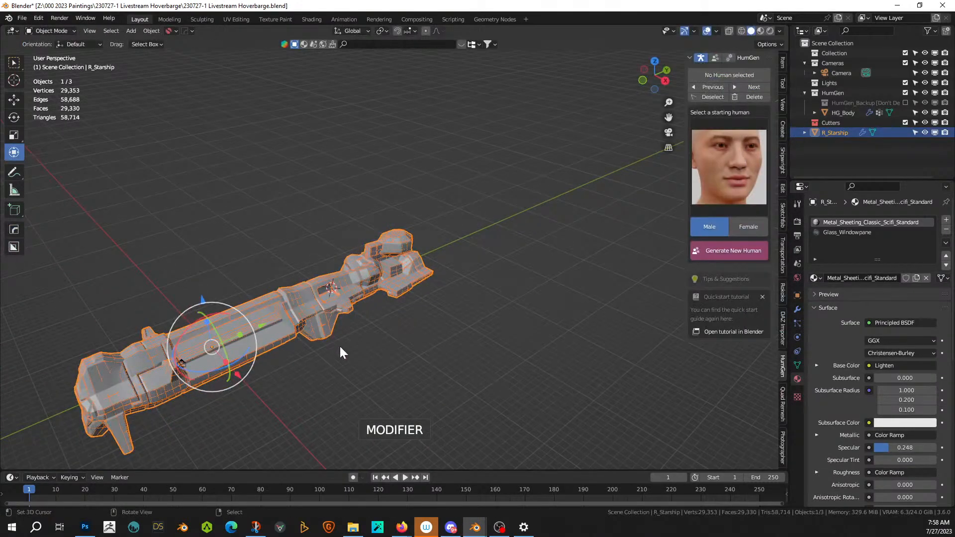
- Examine the block and surrounding rear hull in both Edit Mode and Object Mode
scroll(358, 343, up, 4)
middle_drag(382, 342, 342, 318)
scroll(372, 342, up, 4)
key(Tab)
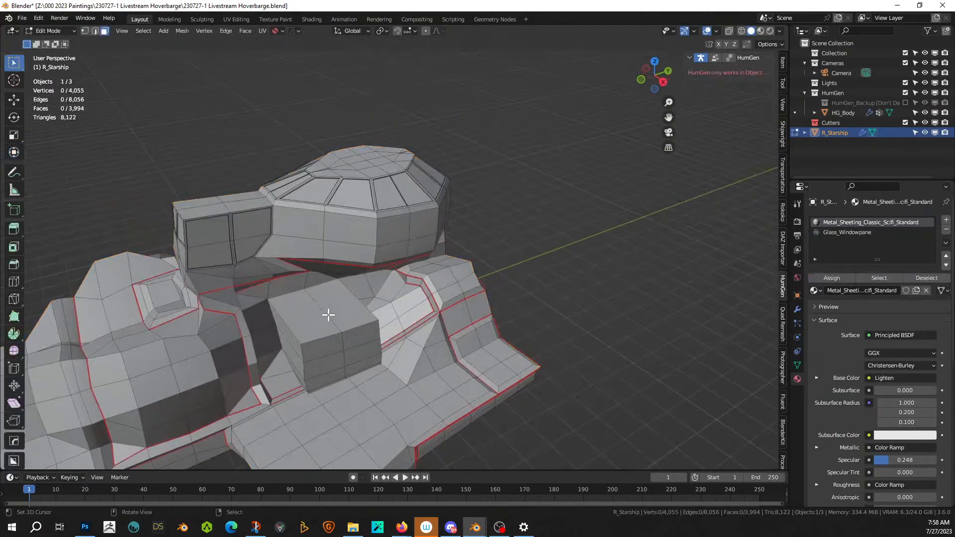
scroll(334, 314, down, 4)
scroll(339, 311, up, 3)
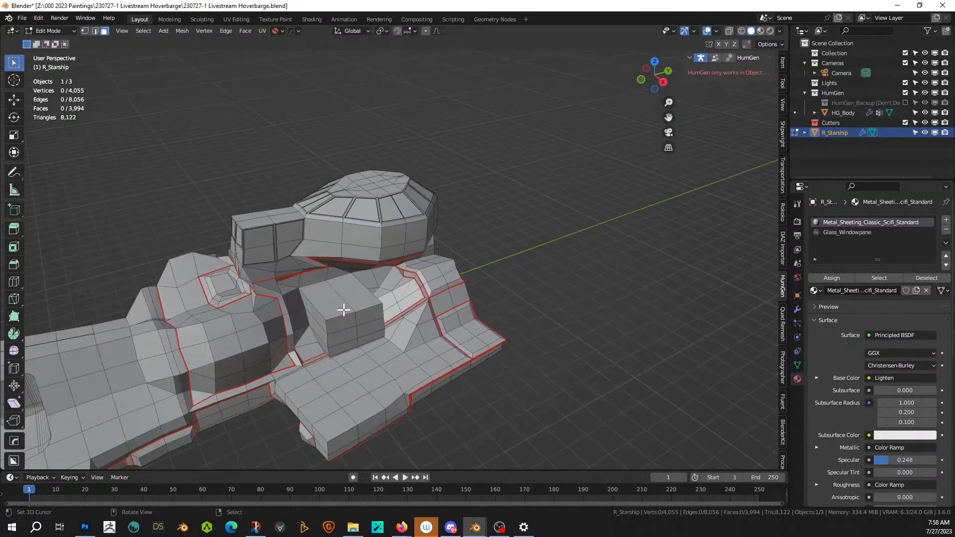
scroll(343, 310, down, 4)
middle_drag(343, 309, 391, 275)
key(Tab)
scroll(388, 298, up, 5)
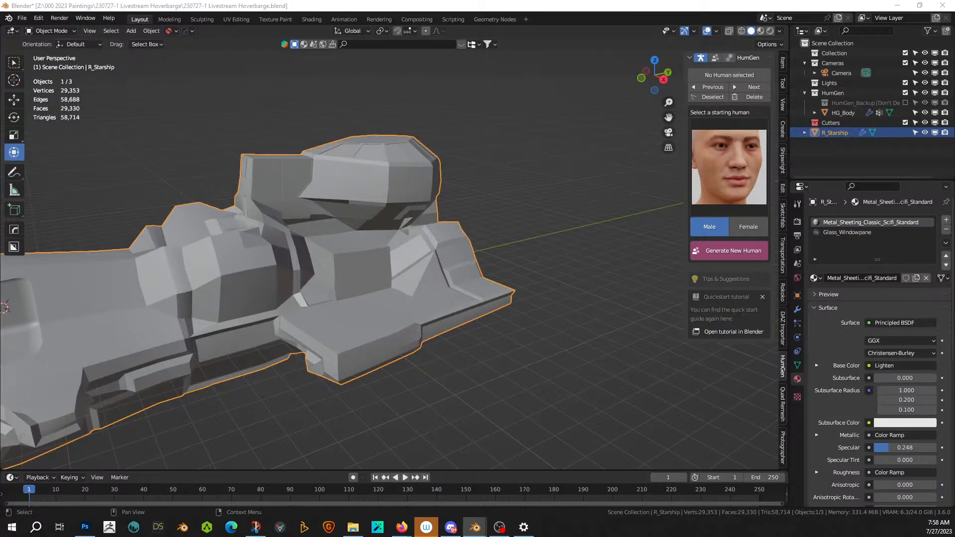
- Place the KB3D_FTW_PropSingleDoor_A_Door asset on the block's outer face and clear its rotation
drag(455, 179, 313, 48)
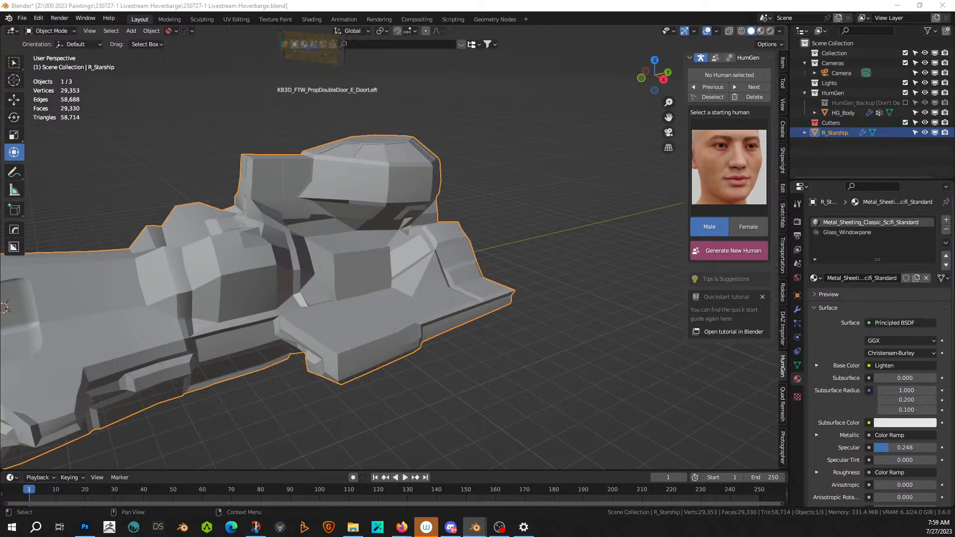
drag(312, 48, 365, 284)
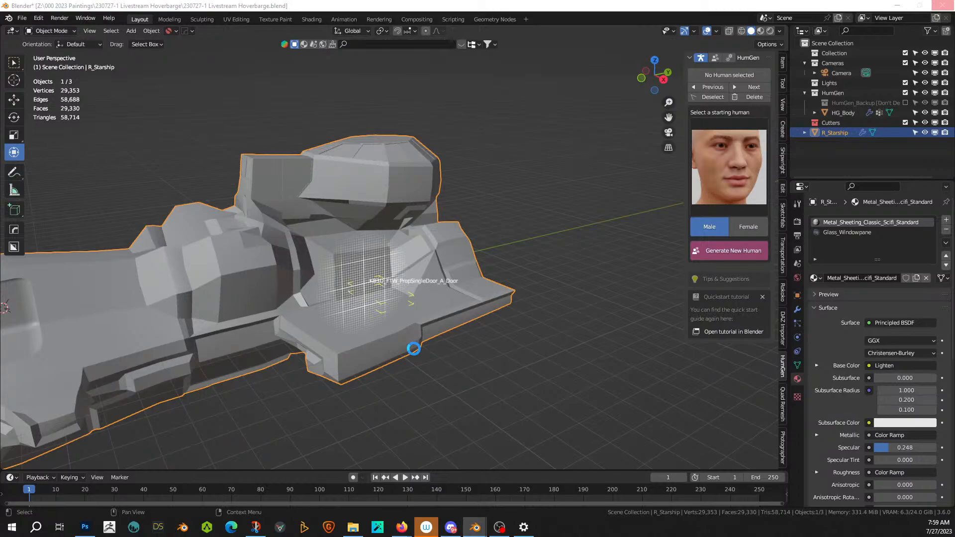
drag(414, 349, 414, 348)
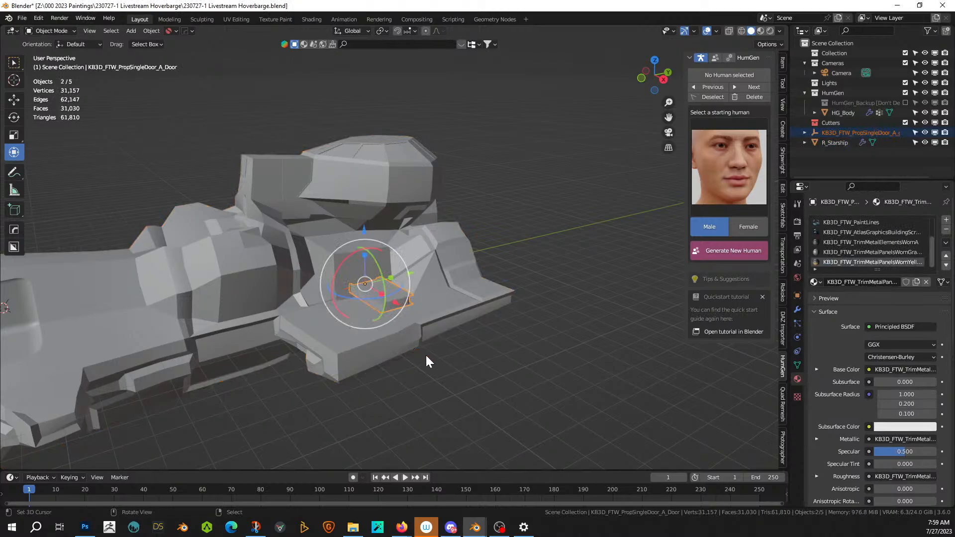
key(alt+r)
key(KP_Decimal)
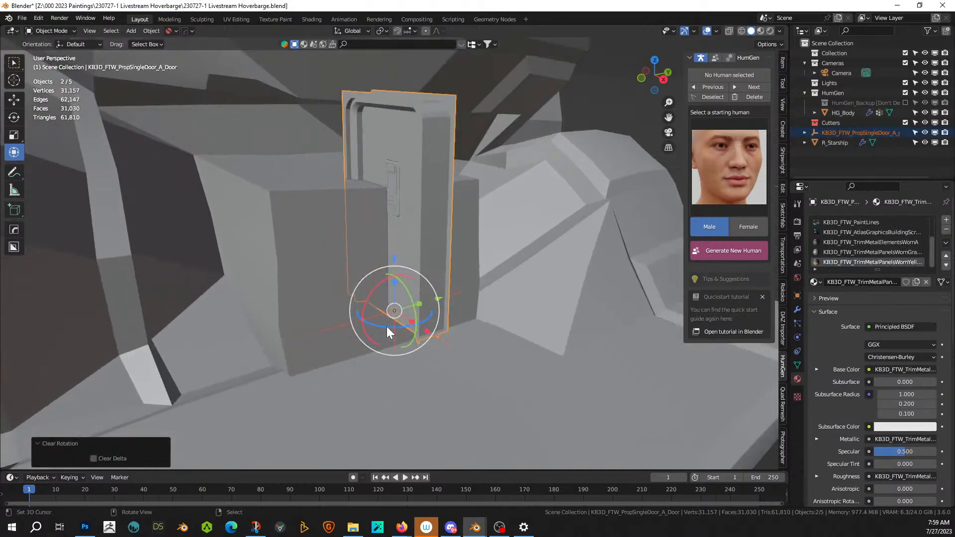
- Lower the door about 0.44 m along Z and rotate it 90° about the Z axis to align with the block's outer face
middle_drag(387, 327, 422, 308)
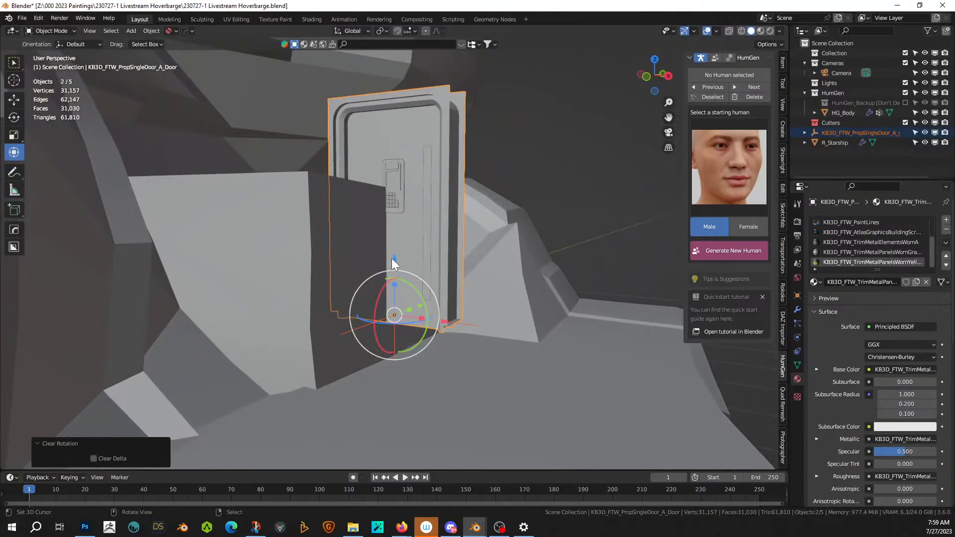
drag(392, 258, 392, 296)
middle_drag(392, 296, 401, 339)
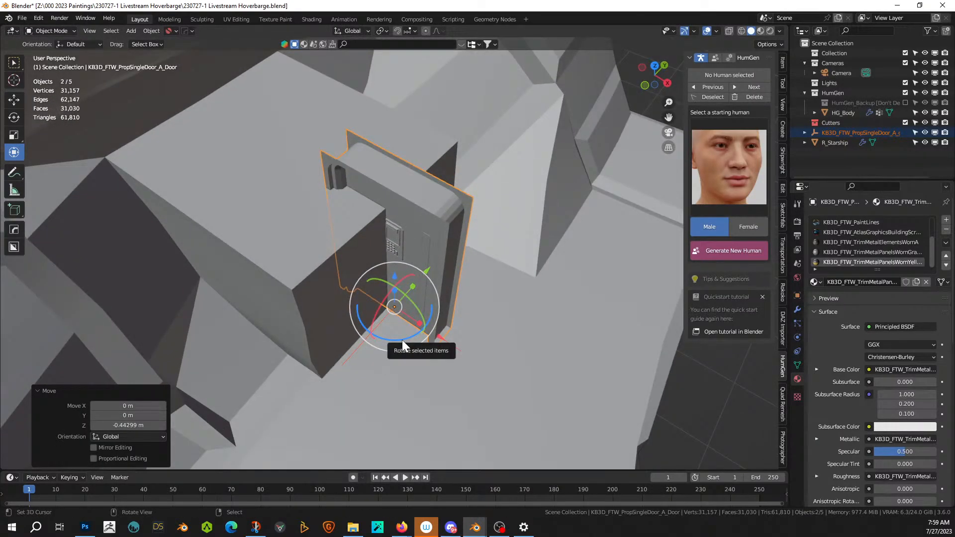
drag(402, 340, 402, 339)
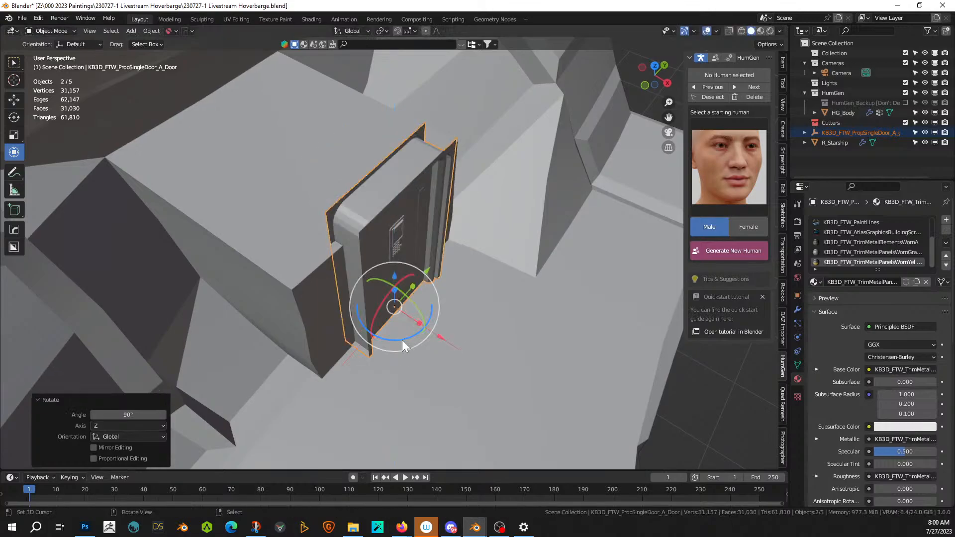
- Add one loop cut across the extruded block's top and side faces in Edit Mode, with a slide factor of about -0.185
middle_drag(379, 324, 419, 299)
right_click(305, 235)
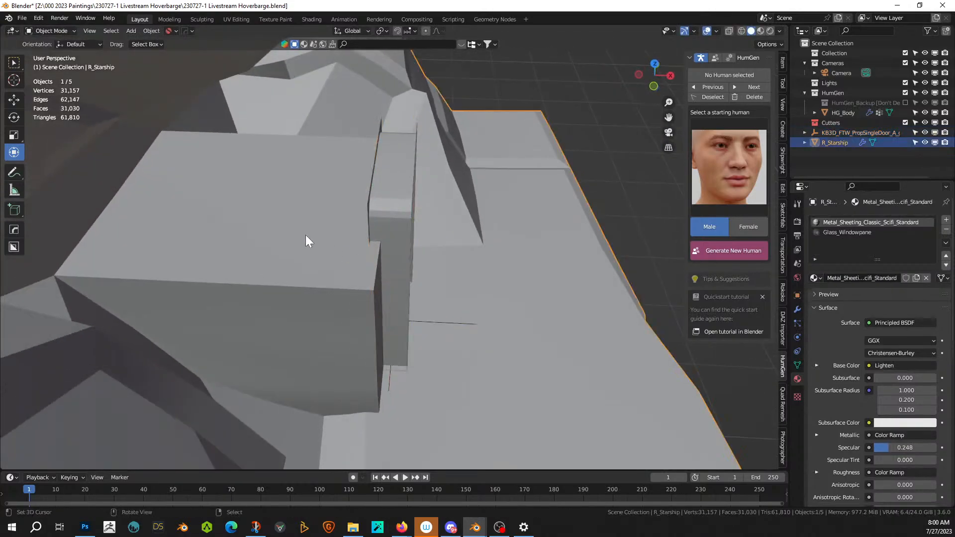
key(Tab)
middle_drag(326, 249, 326, 285)
click(315, 304)
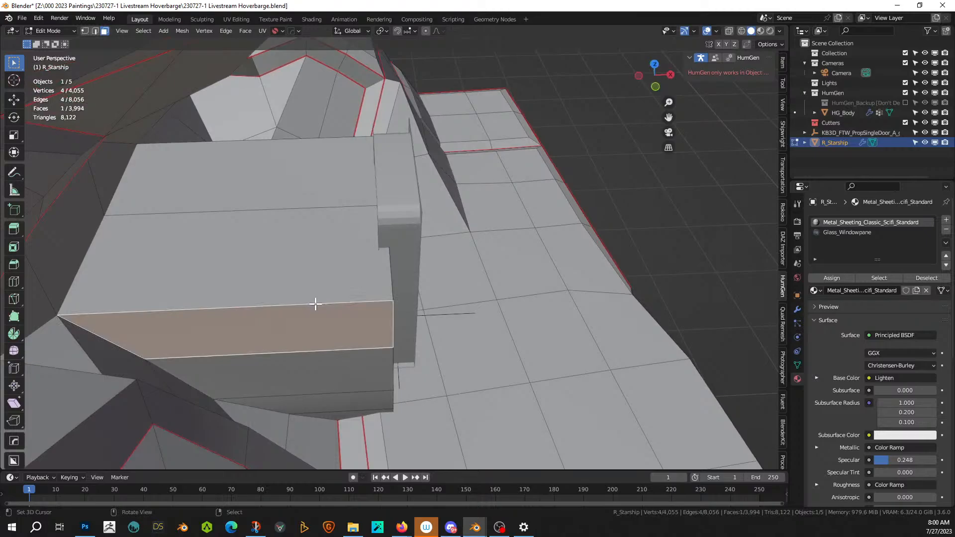
key(alt+a)
key(ctrl+r)
click(318, 305)
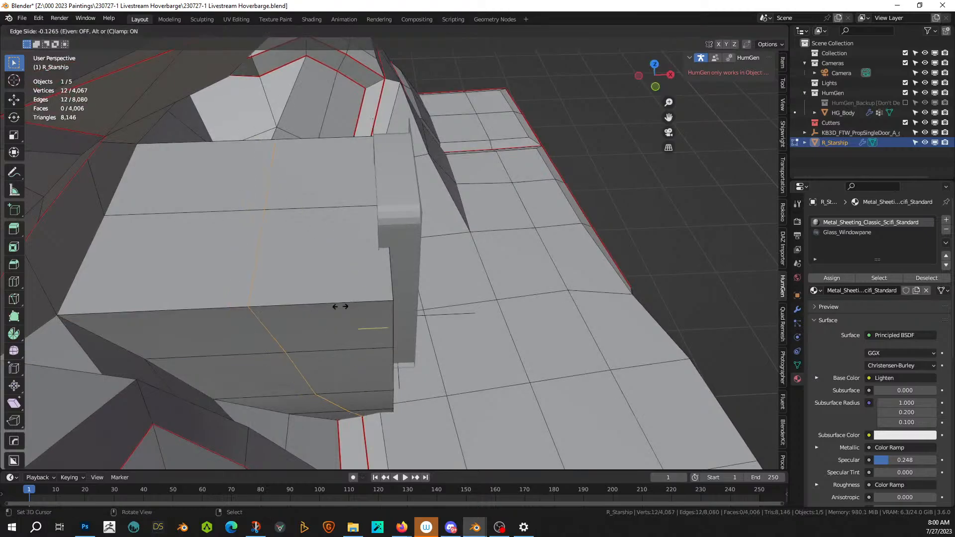
click(347, 308)
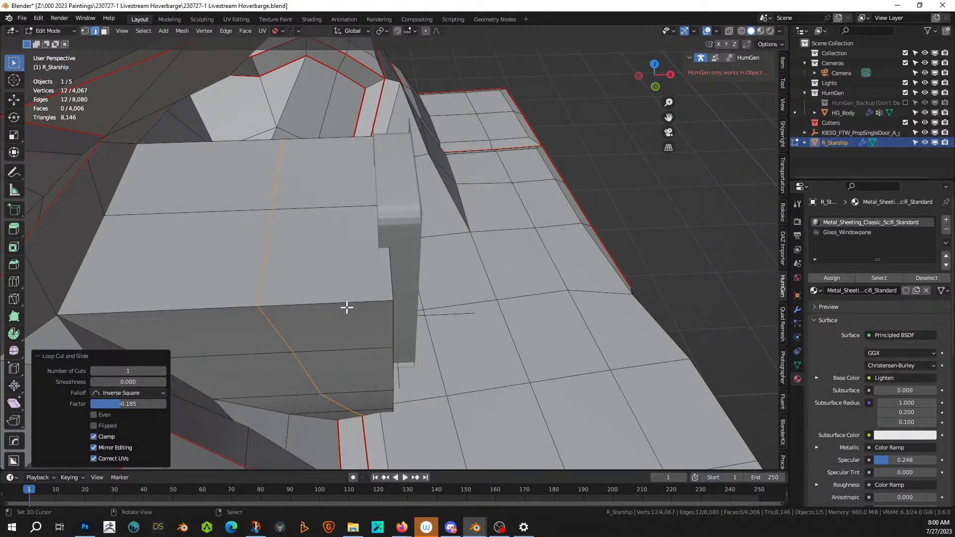
- Extrude the two top faces on the door side of the loop cut upward by about 0.605 m
middle_drag(352, 284, 369, 283)
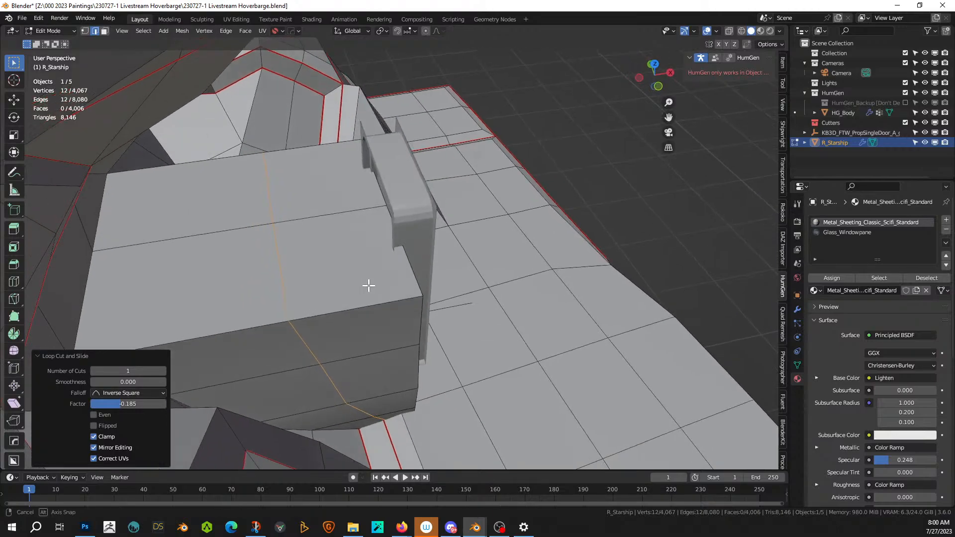
key(alt+a)
key(3)
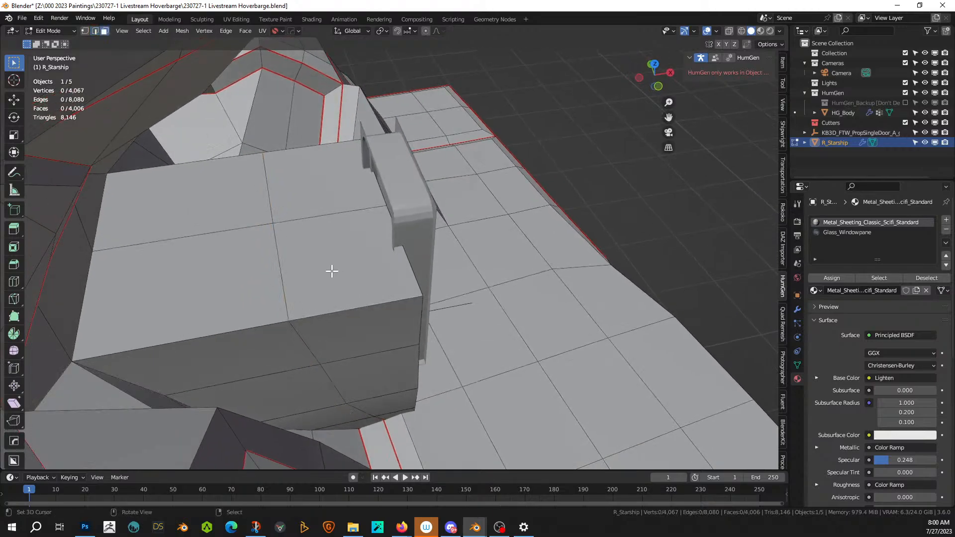
click(330, 271)
shift+click(315, 196)
key(e)
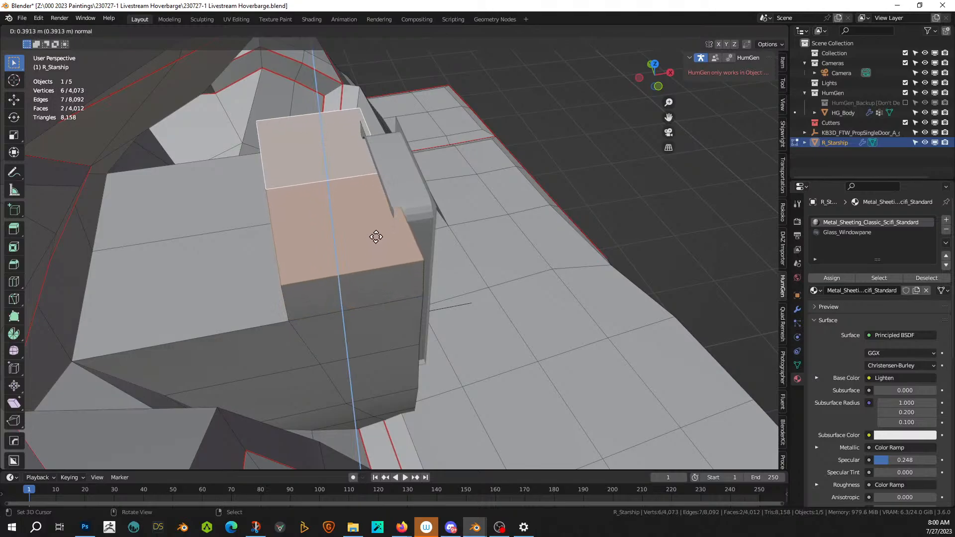
click(378, 218)
middle_drag(354, 215, 322, 179)
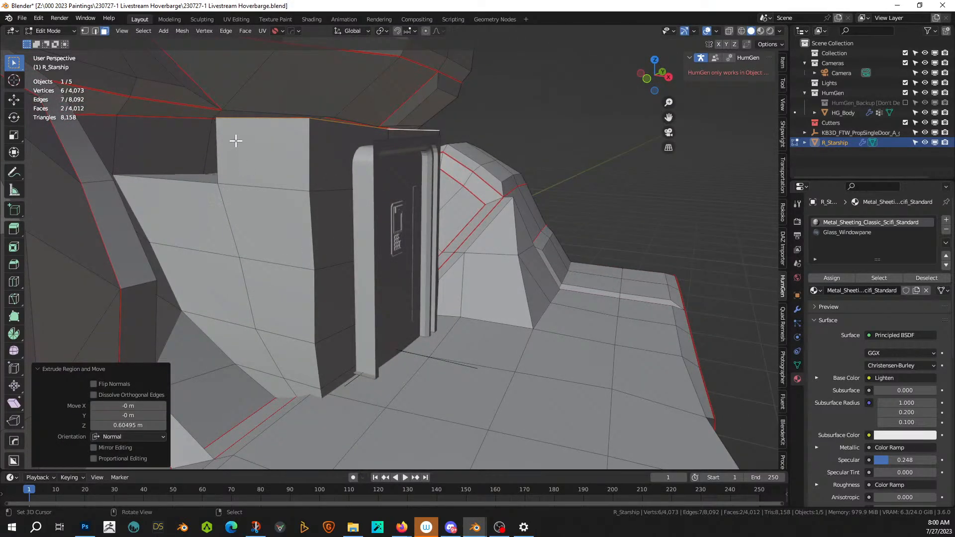
- Flatten the block's two raised top faces by scaling them to 0 along the global Z axis
middle_drag(227, 118, 265, 202)
click(285, 91)
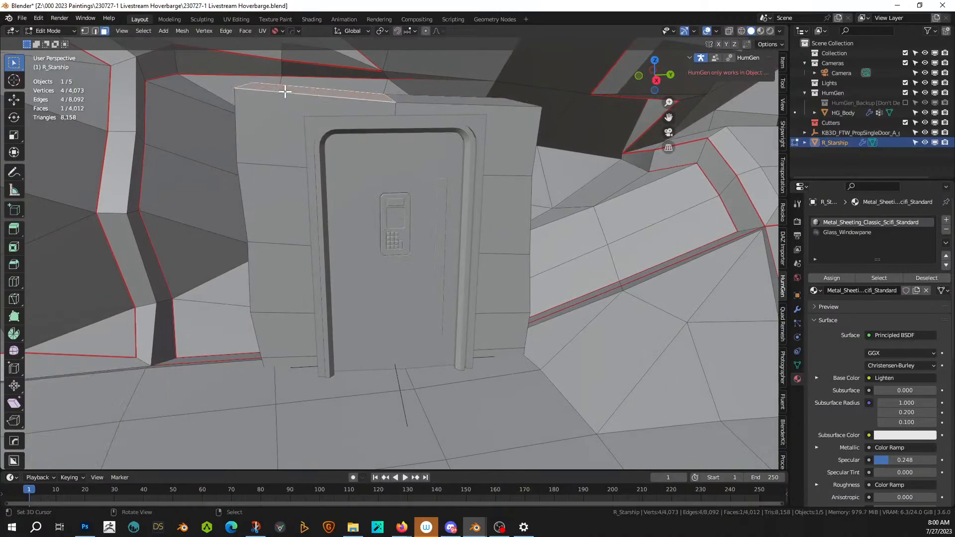
middle_drag(285, 91, 403, 94)
shift+click(416, 91)
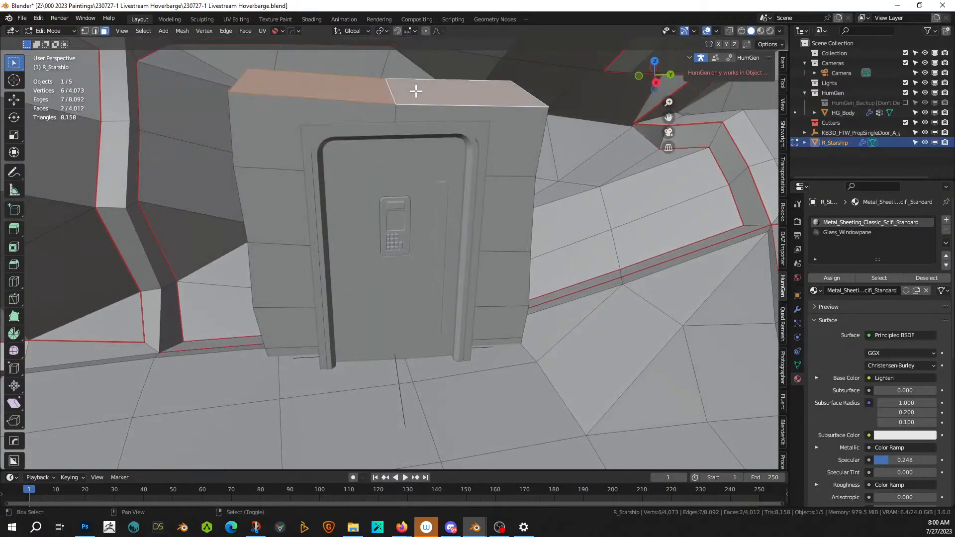
key(s)
key(z)
key(0)
key(Return)
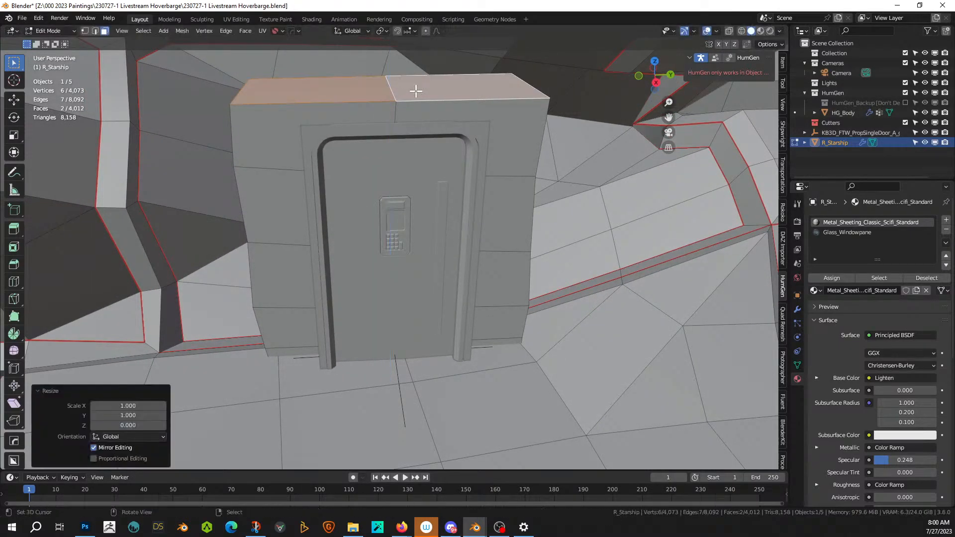
- Flatten the nine faces of the block's -Y side wall by scaling them to 0 along the global Y axis
middle_drag(416, 91, 512, 92)
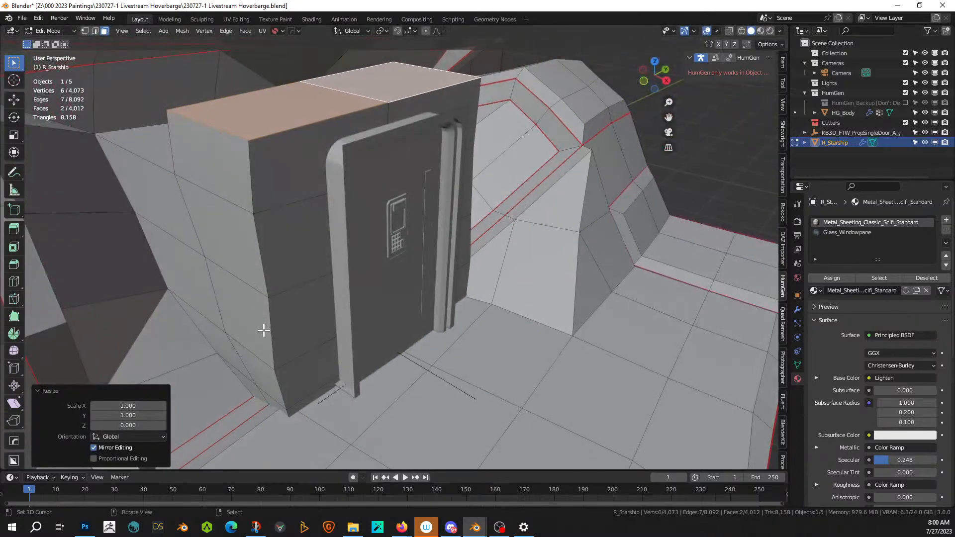
right_click(270, 401)
ctrl+right_click(229, 161)
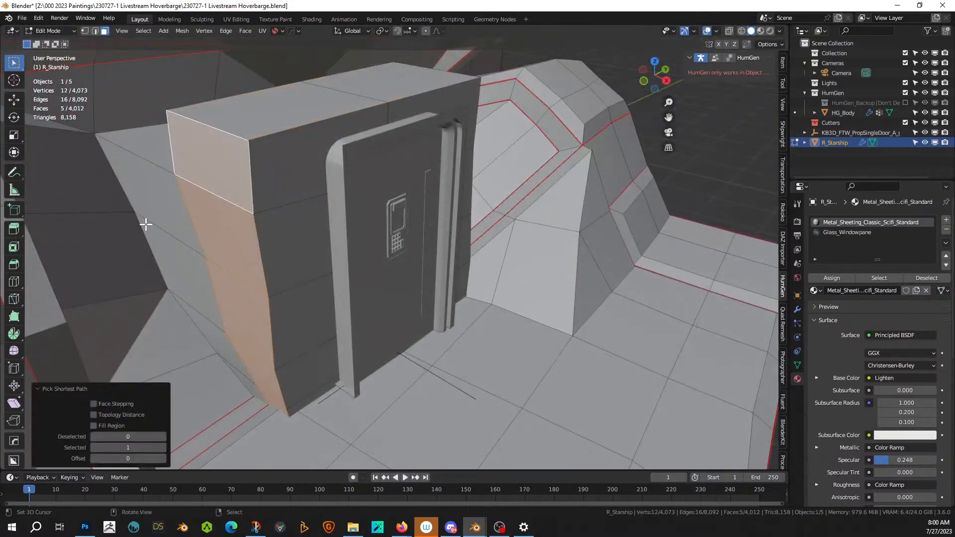
shift+right_click(147, 211)
shift+right_click(243, 377)
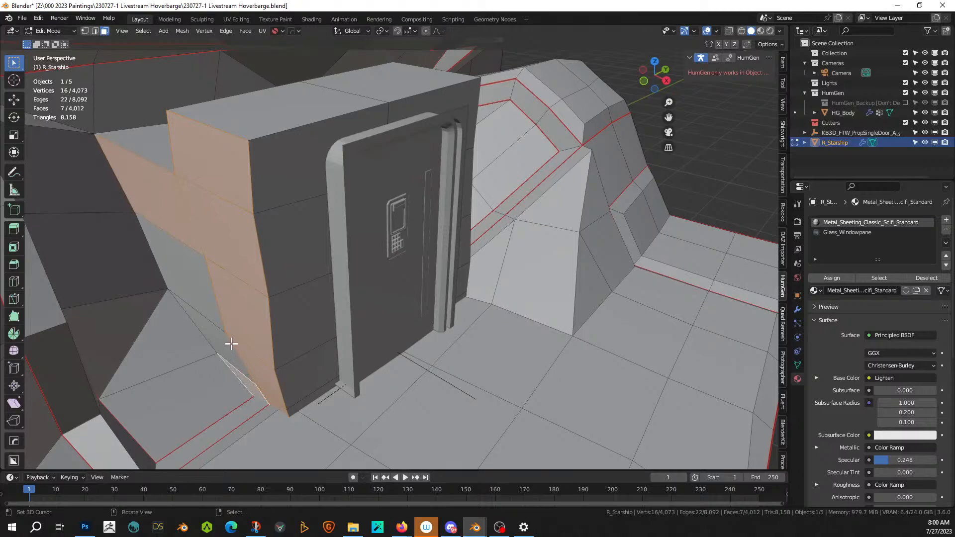
shift+right_click(227, 338)
shift+right_click(213, 298)
key(s)
key(y)
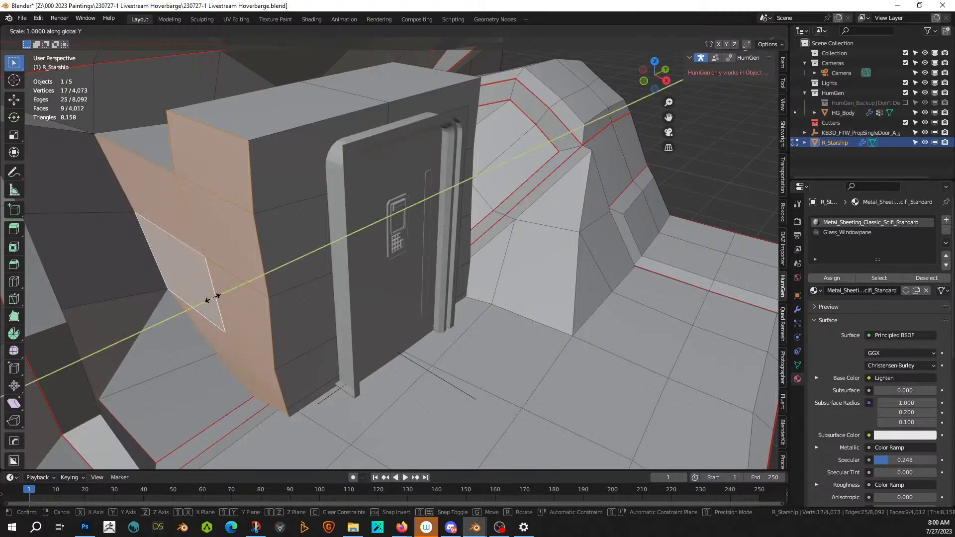
key(0)
key(Return)
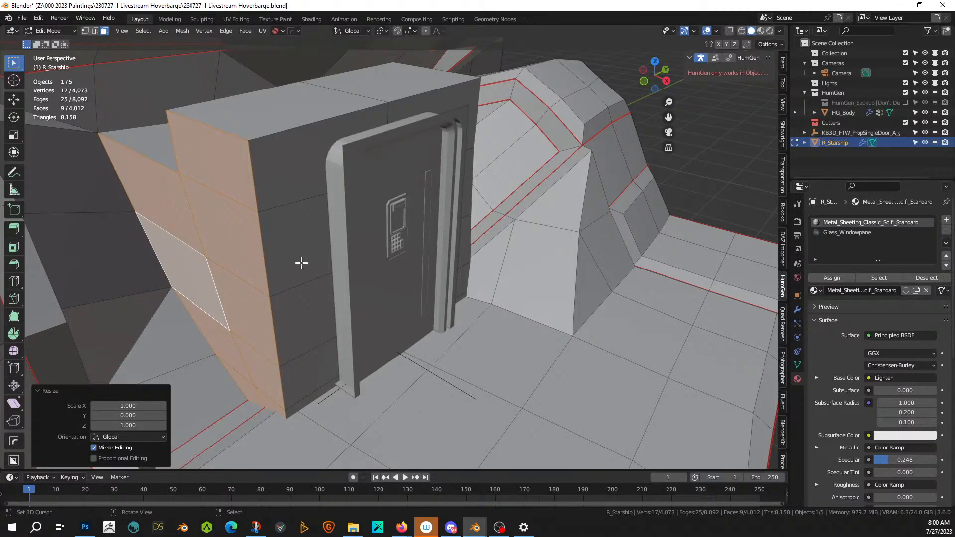
- Flatten the nine faces of the block's opposite, +Y side wall by scaling them to 0 along the global Y axis
middle_drag(302, 263, 392, 337)
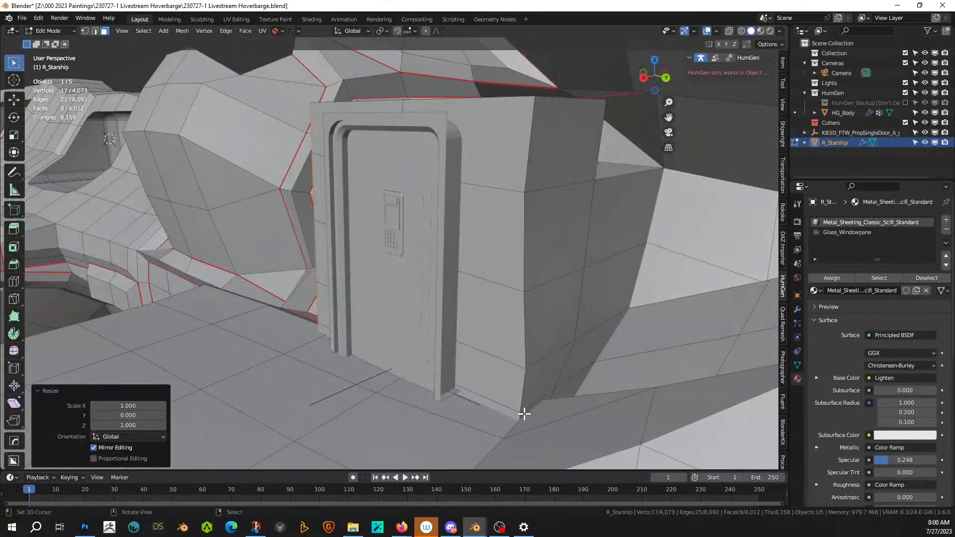
click(524, 414)
shift+click(559, 390)
shift+click(549, 361)
shift+click(587, 343)
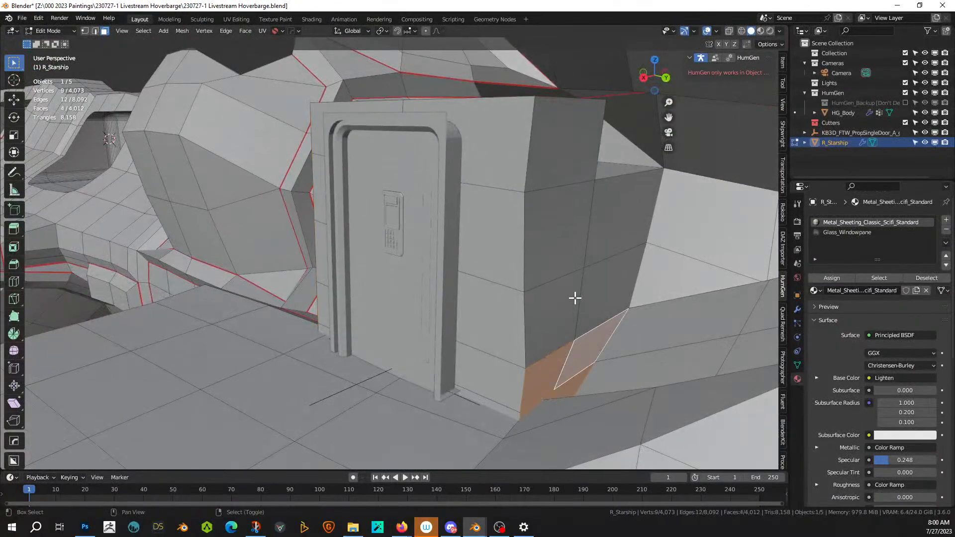
shift+click(575, 299)
shift+click(597, 300)
shift+click(593, 230)
shift+click(550, 238)
shift+click(556, 174)
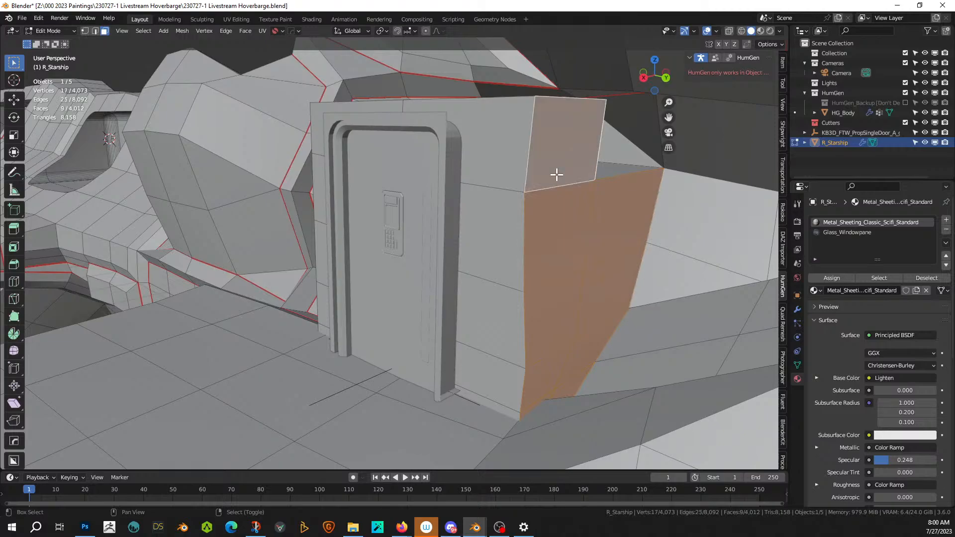
text(sy0)
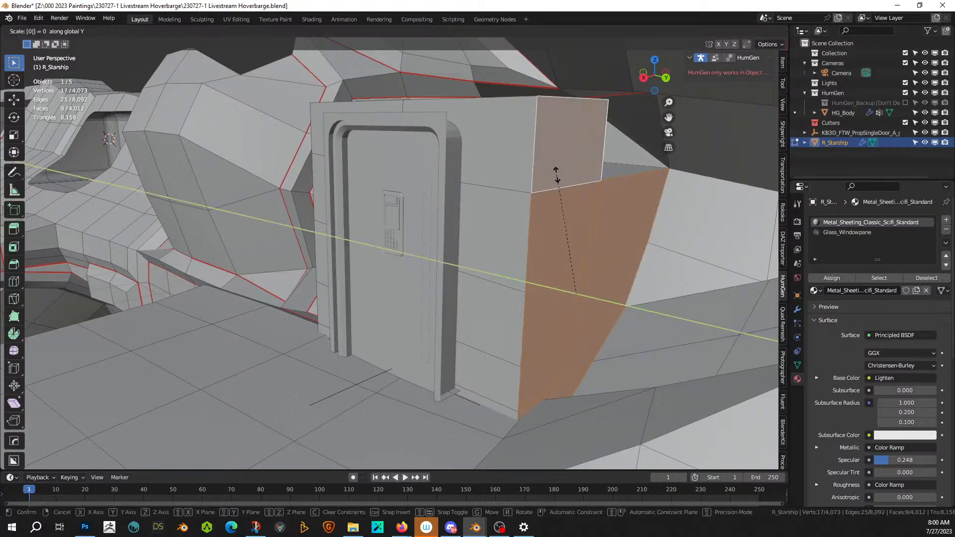
key(Return)
middle_drag(556, 175, 413, 204)
scroll(477, 207, up, 3)
scroll(432, 224, down, 4)
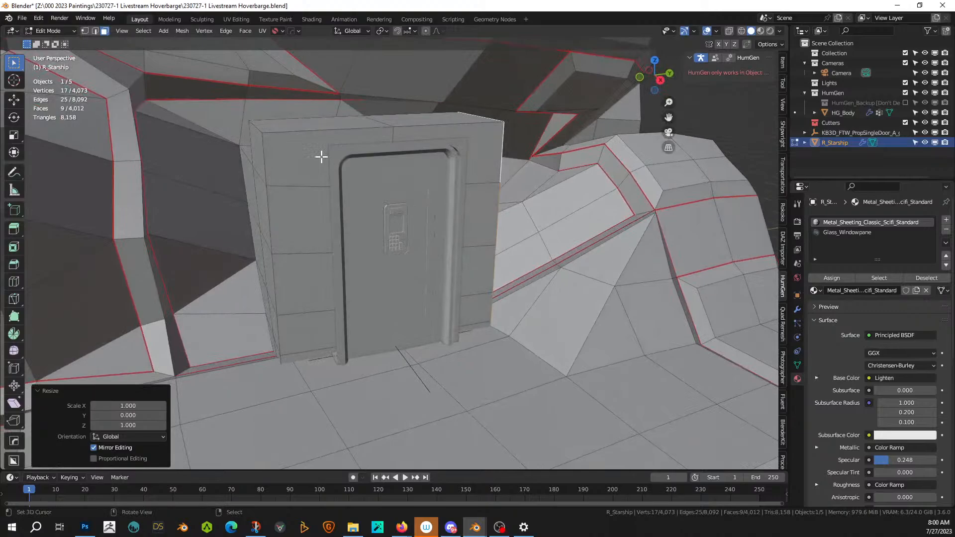
- Add a vertical loop cut through the block near the door frame's -Y edge, with a slide factor of about 0
click(299, 183)
key(alt+a)
key(ctrl+r)
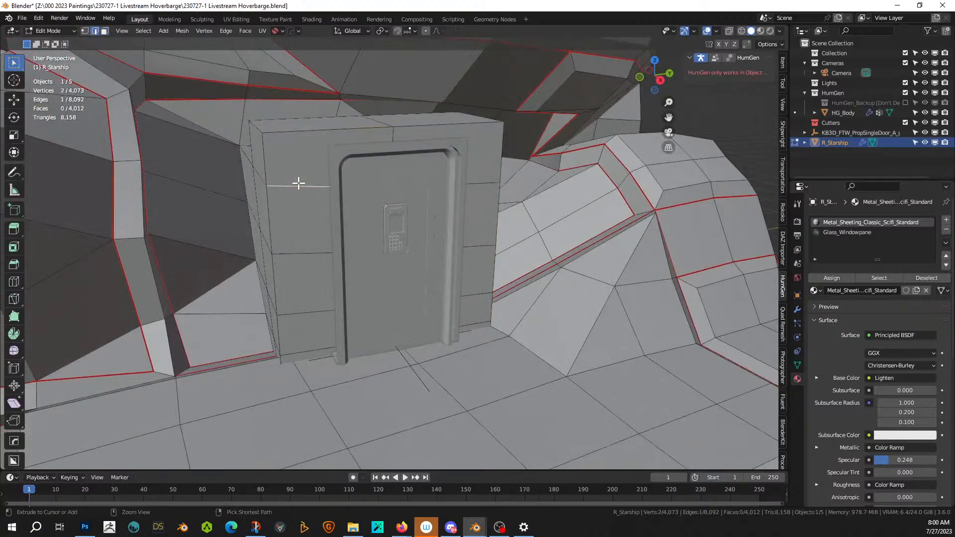
click(298, 183)
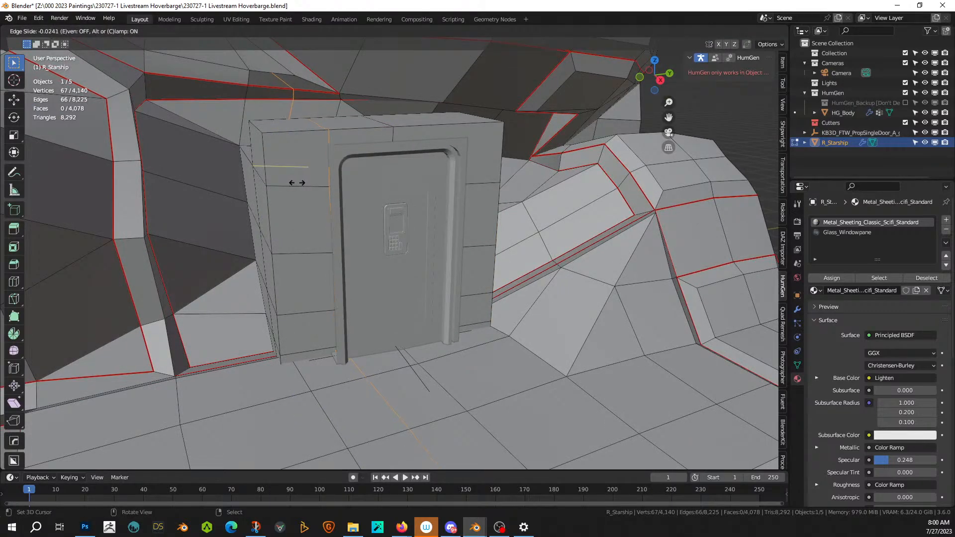
click(299, 183)
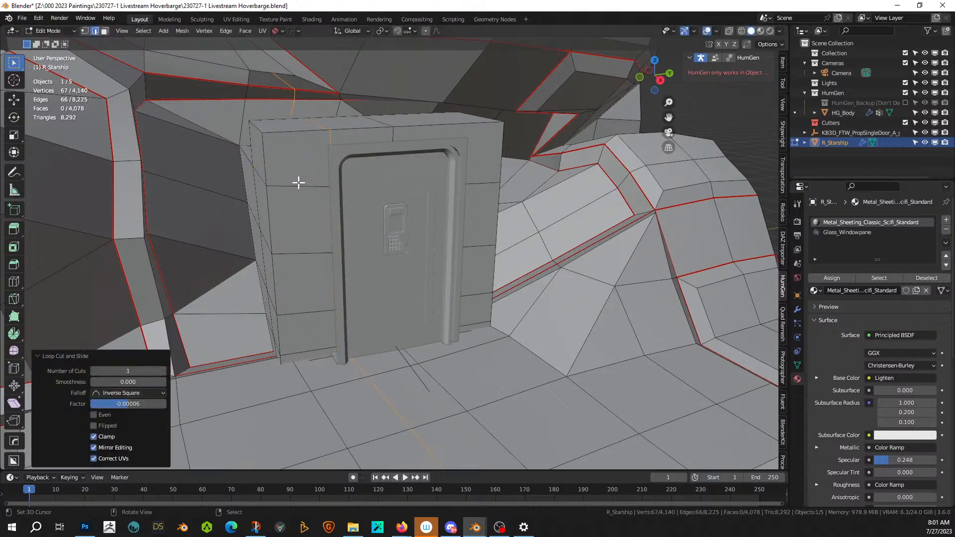
- Add a second vertical loop cut near the door frame's +Y edge, with a slide factor of about 0.113
mouse_move(489, 183)
middle_down()
mouse_move(469, 181)
mouse_move(490, 187)
middle_up()
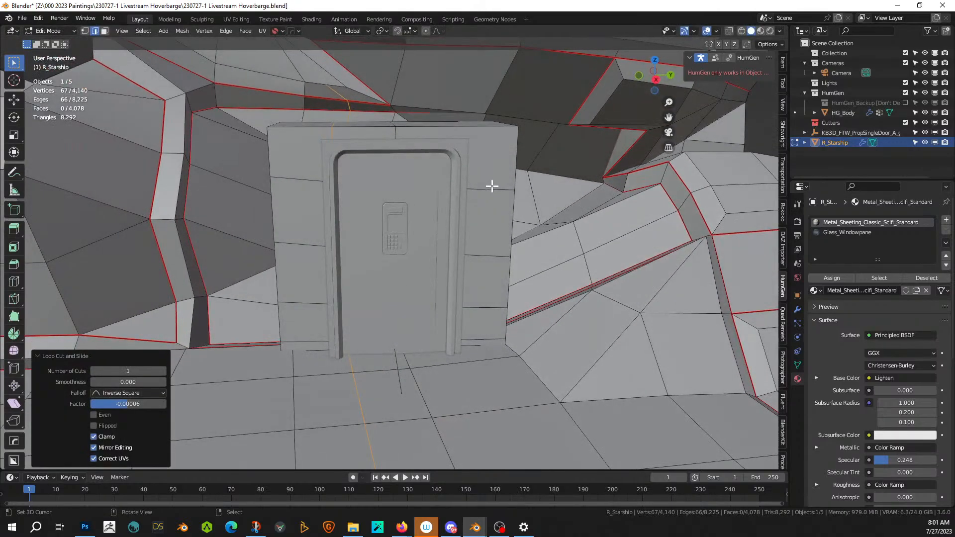
click(491, 187)
key(ctrl+r)
click(490, 187)
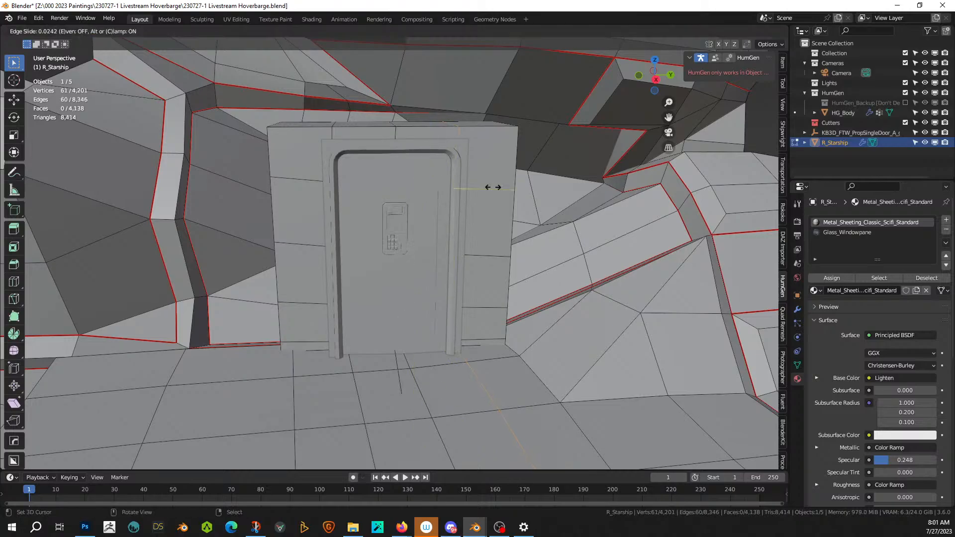
click(498, 187)
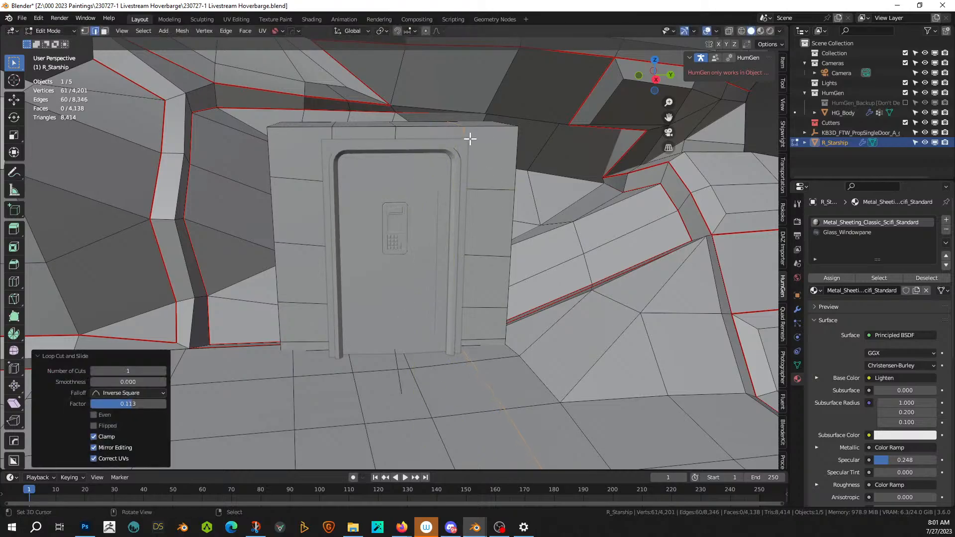
- Add a horizontal loop cut around the block just above the door, with a slide factor of about -0.454
key(ctrl+r)
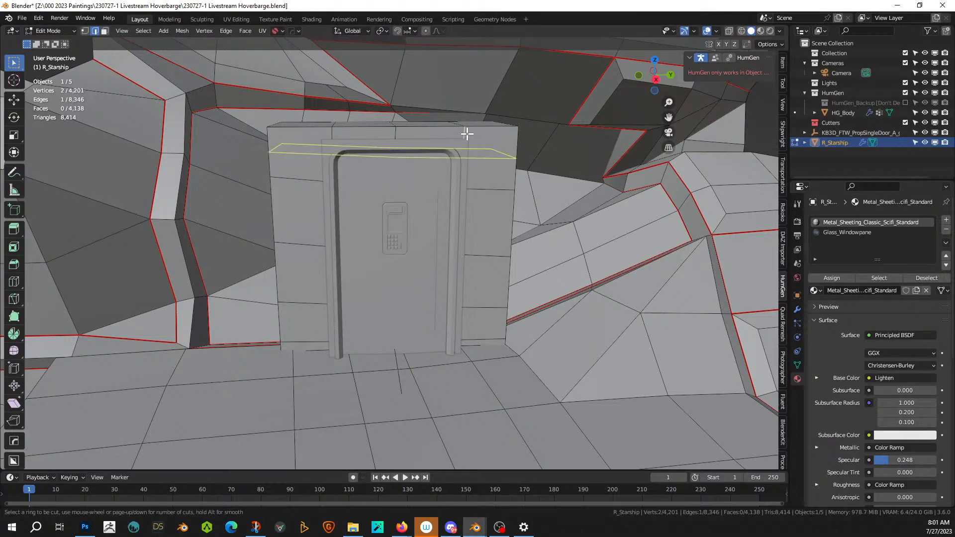
click(466, 134)
click(469, 120)
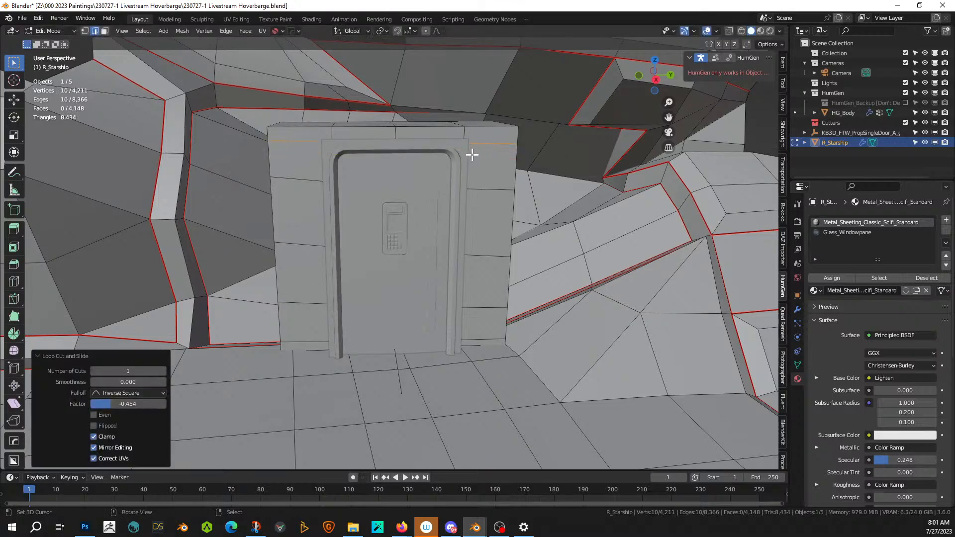
- Isolate the hull to select the ten faces behind the door, restore the full scene and extrude them inward as a doorway recess
scroll(473, 159, down, 2)
key(KP_Divide)
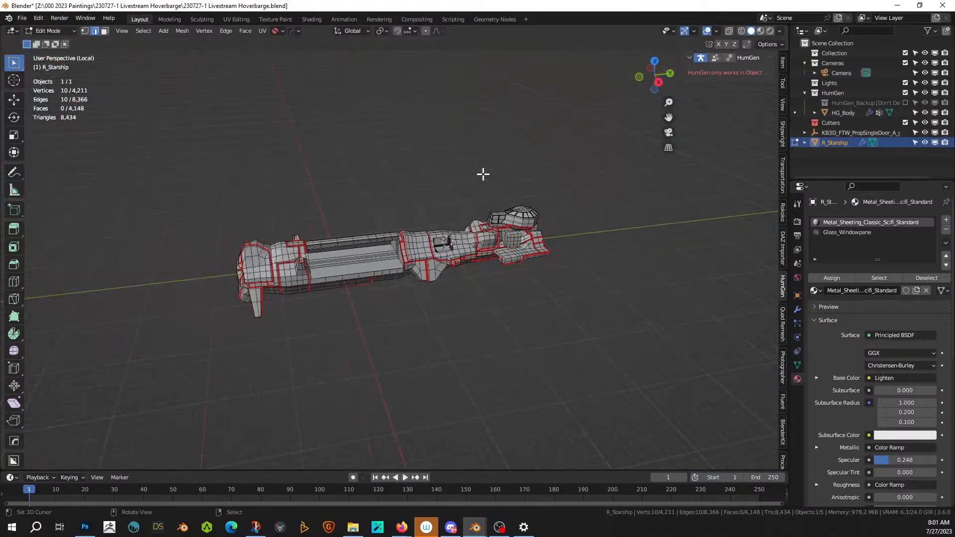
key(KP_Decimal)
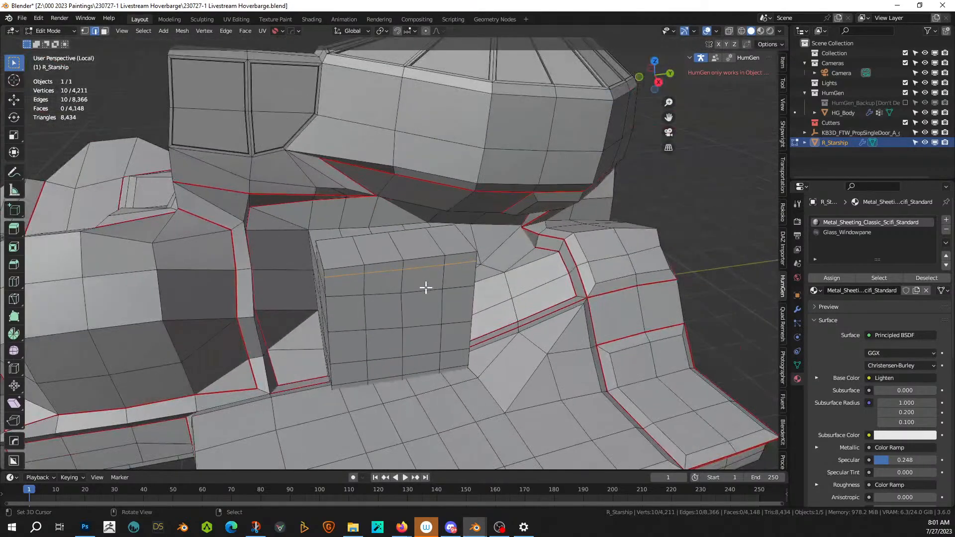
key(3)
click(380, 283)
shift+click(421, 279)
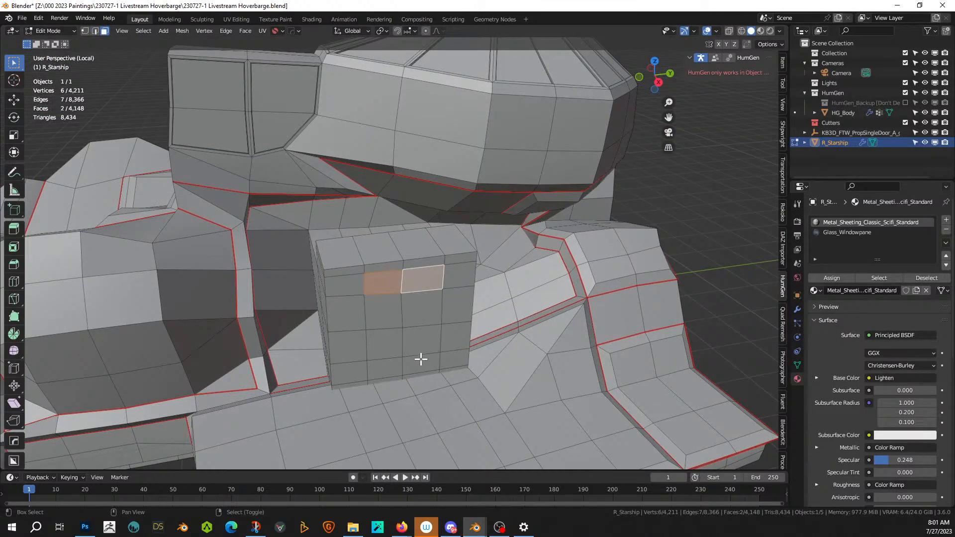
ctrl+click(422, 372)
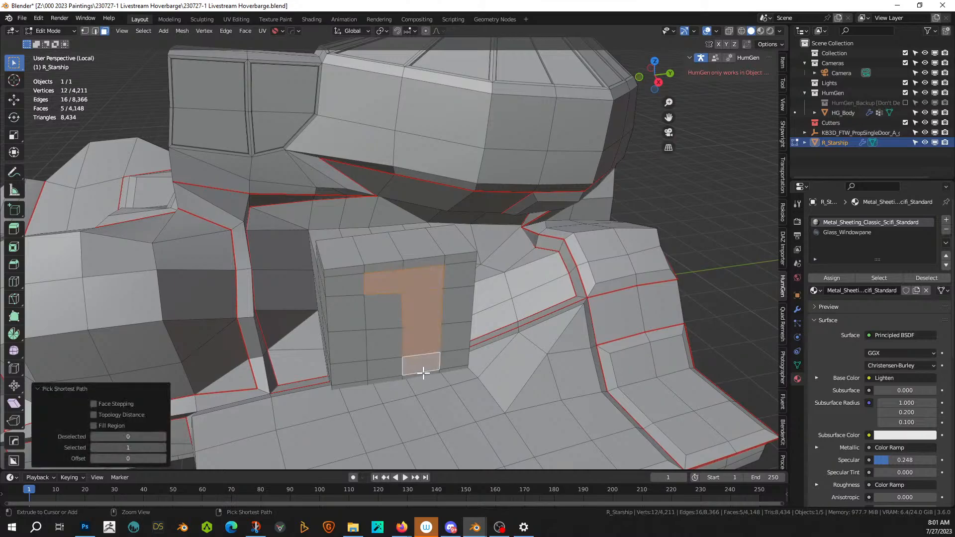
ctrl+click(385, 377)
ctrl+click(383, 315)
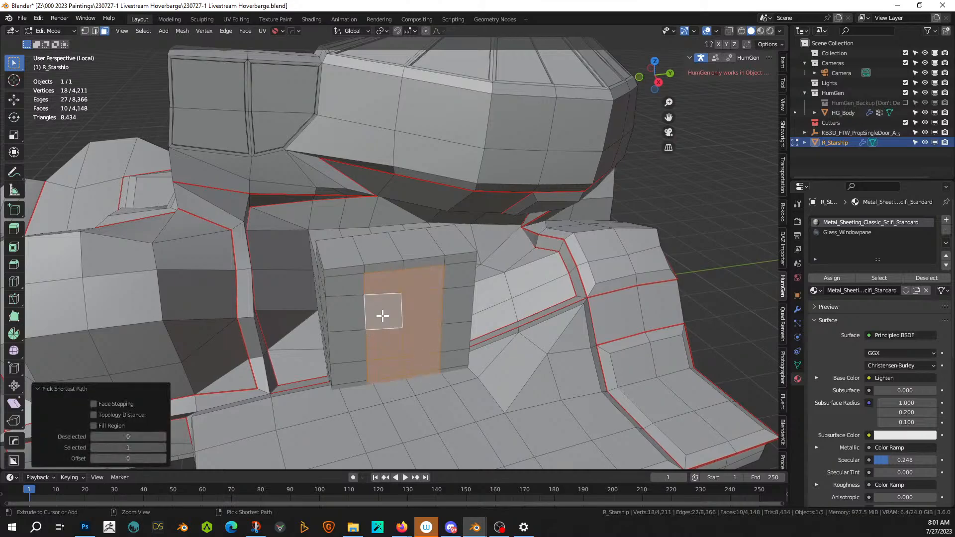
key(KP_Divide)
middle_drag(383, 315, 437, 316)
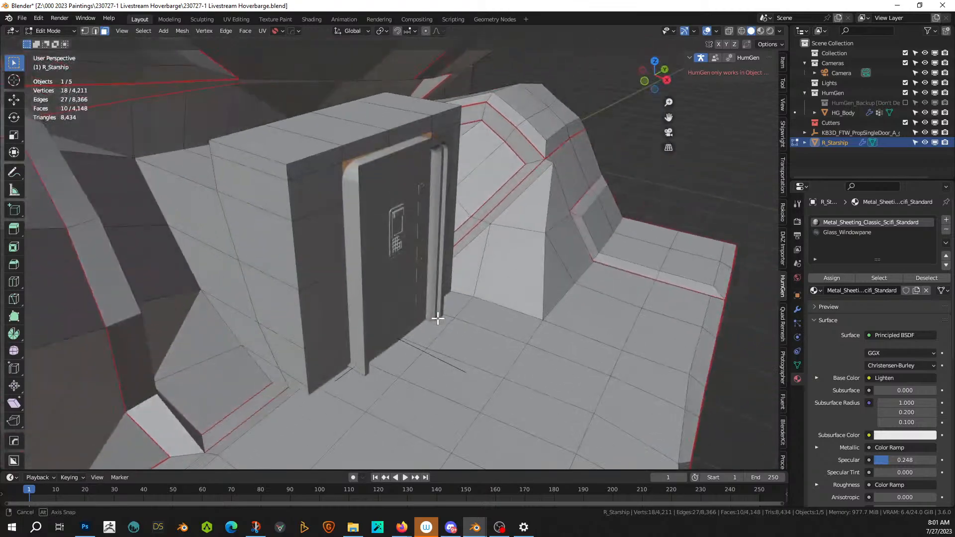
key(e)
click(389, 307)
- In Object Mode, move the door about -0.167 m along X into the recess
key(Tab)
click(368, 264)
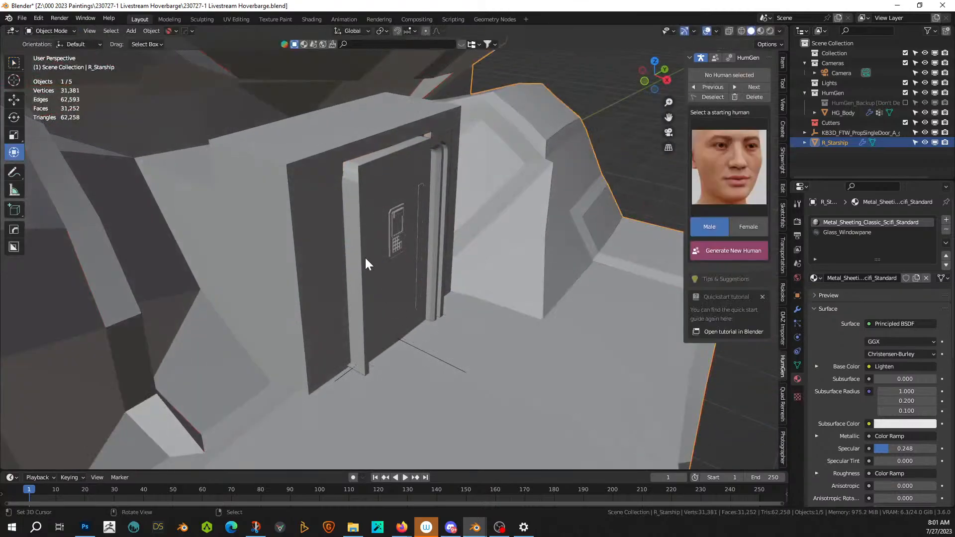
drag(434, 356, 426, 352)
middle_drag(426, 352, 329, 318)
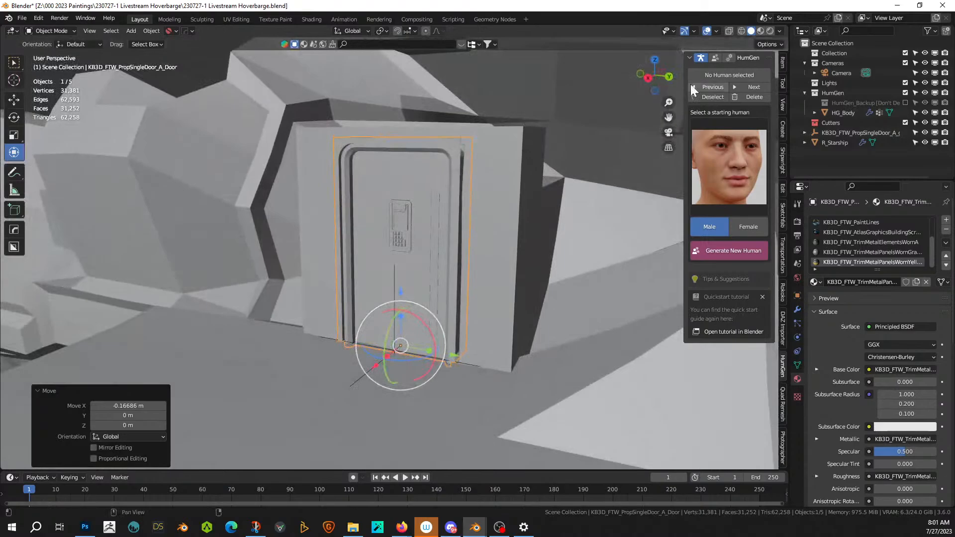
- Switch the viewport to rendered shading and examine the fitted door against the rear hull
click(770, 31)
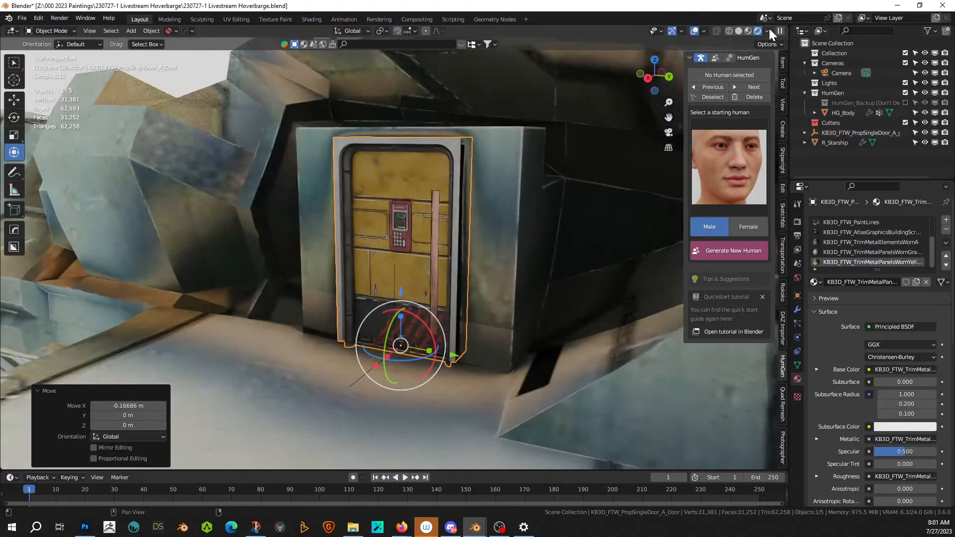
scroll(444, 279, down, 2)
middle_drag(444, 280, 559, 297)
scroll(514, 282, down, 4)
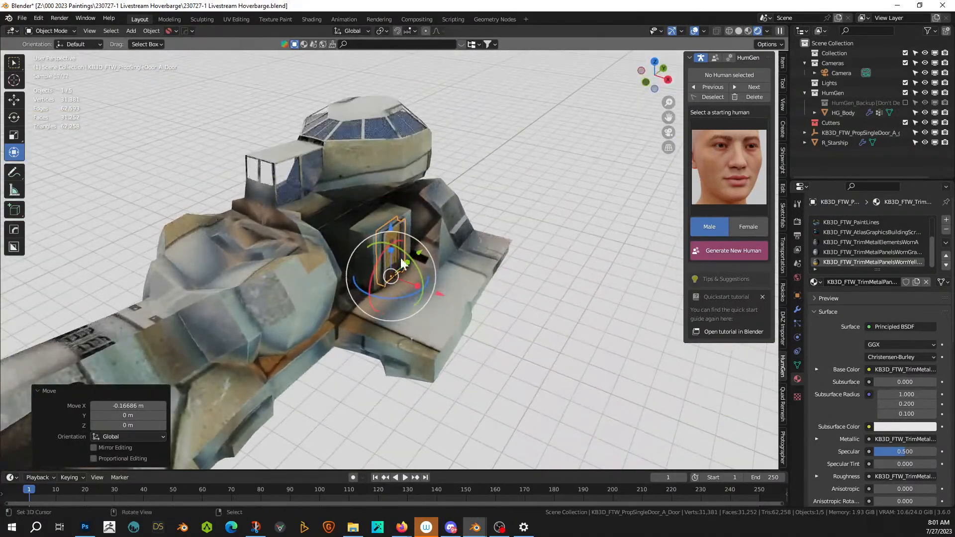
- Mirror the door to the opposite side of the ship, using the R_Starship hull as the mirror object
shift+click(372, 225)
key(alt+x)
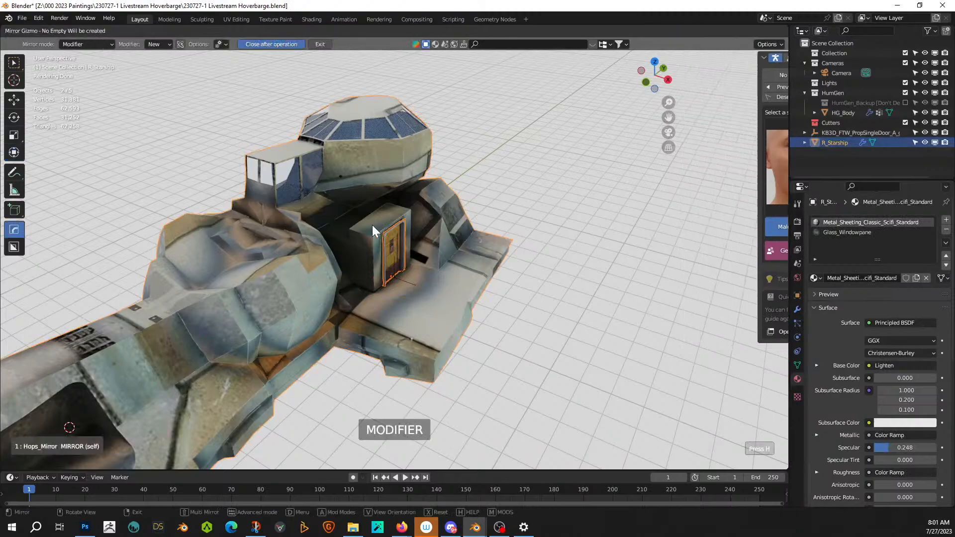
scroll(369, 249, down, 7)
click(256, 421)
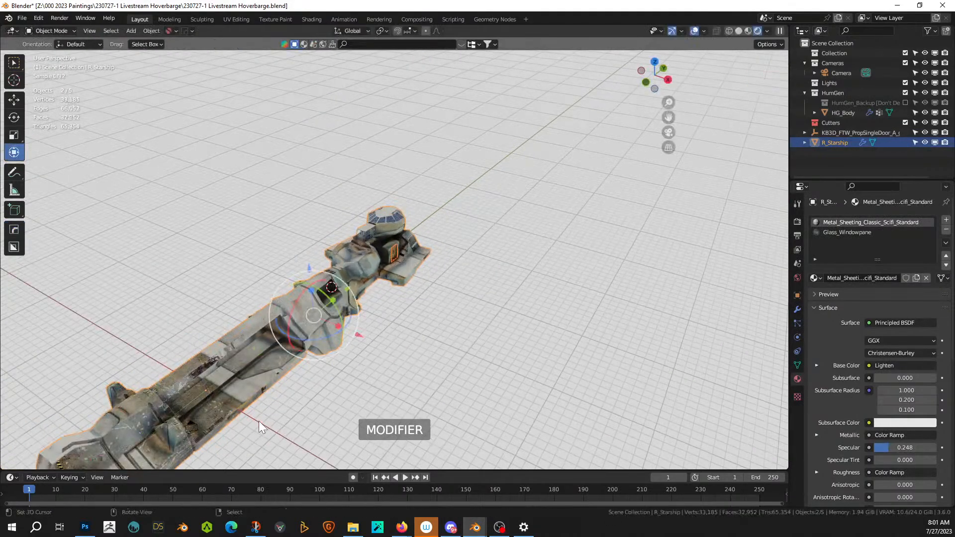
- Move the door about -0.089 m along X, deeper into the recess, and deselect it
scroll(383, 309, up, 8)
middle_drag(385, 308, 359, 202)
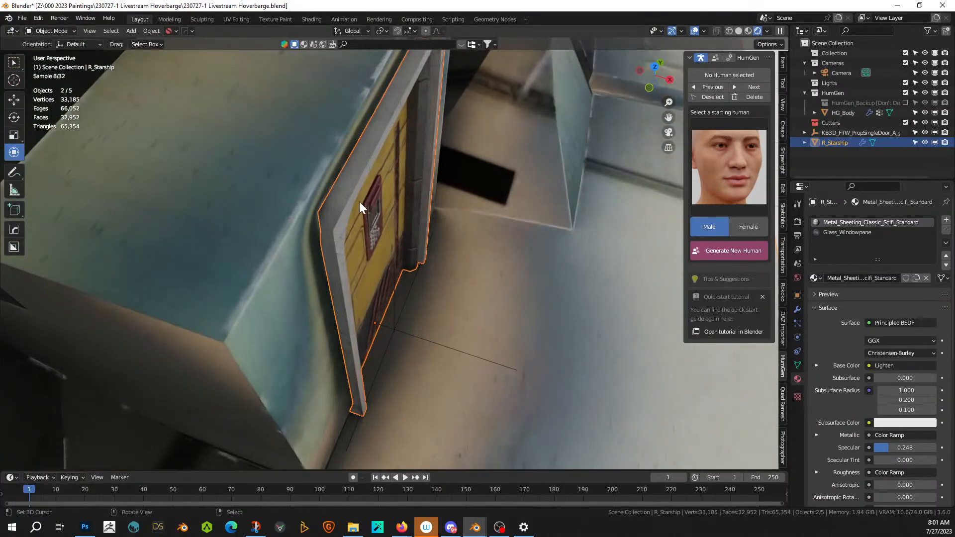
click(356, 196)
drag(427, 341, 417, 338)
middle_drag(417, 338, 364, 258)
scroll(365, 258, down, 5)
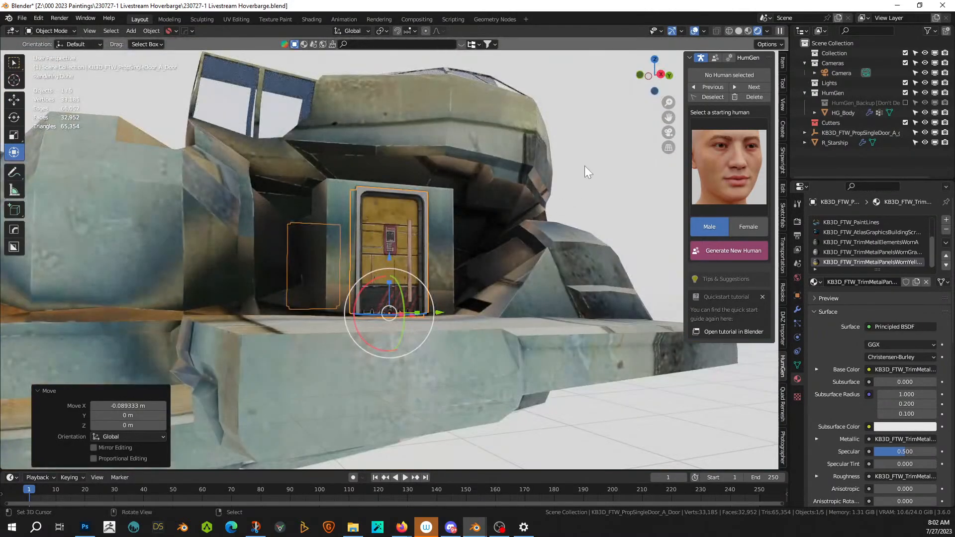
click(586, 165)
- Examine the door's fit in the entrance block from close up and from afar, and save the file
middle_drag(586, 165, 569, 181)
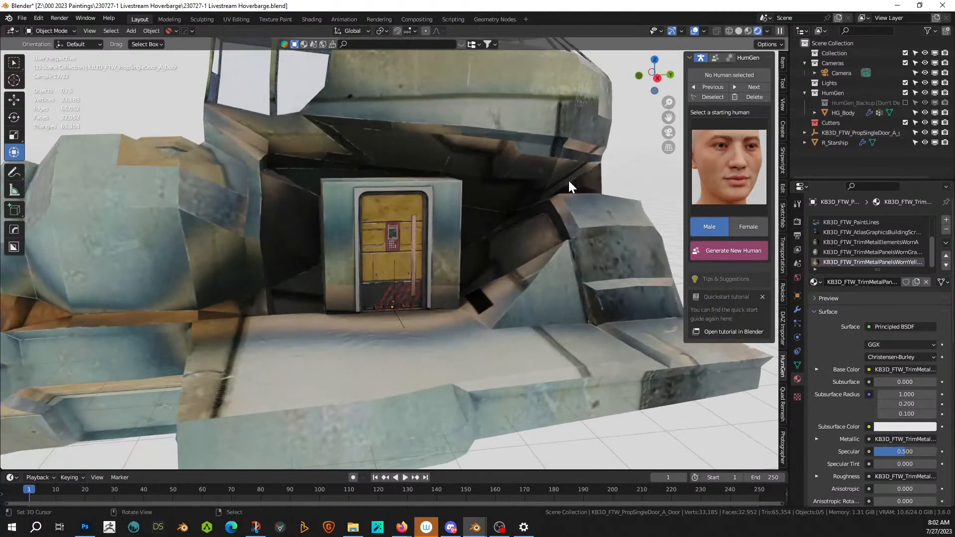
middle_drag(355, 225, 439, 228)
scroll(396, 232, down, 3)
scroll(390, 255, up, 2)
scroll(390, 256, up, 2)
scroll(439, 262, down, 3)
scroll(352, 225, up, 5)
scroll(383, 242, up, 2)
scroll(392, 237, up, 4)
scroll(392, 237, down, 5)
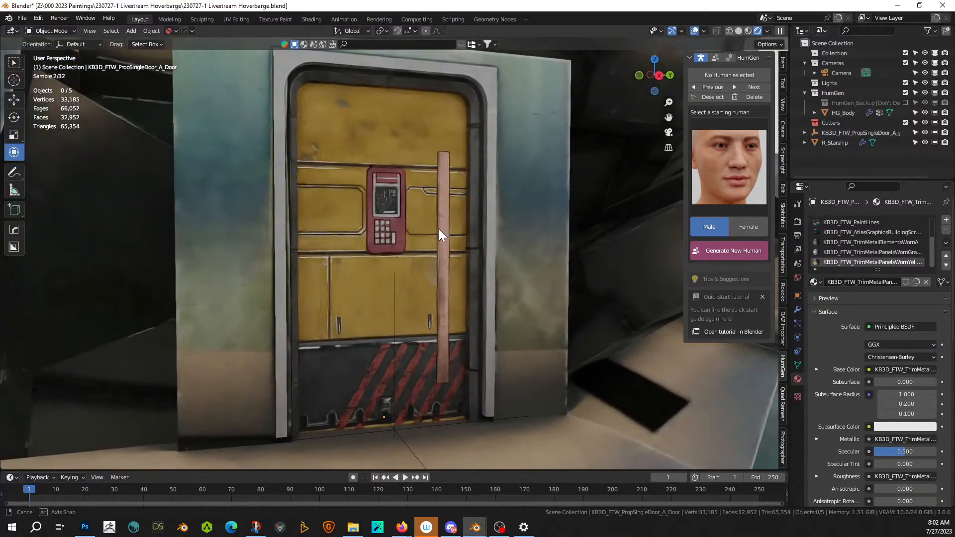
scroll(398, 252, down, 3)
middle_drag(398, 252, 428, 281)
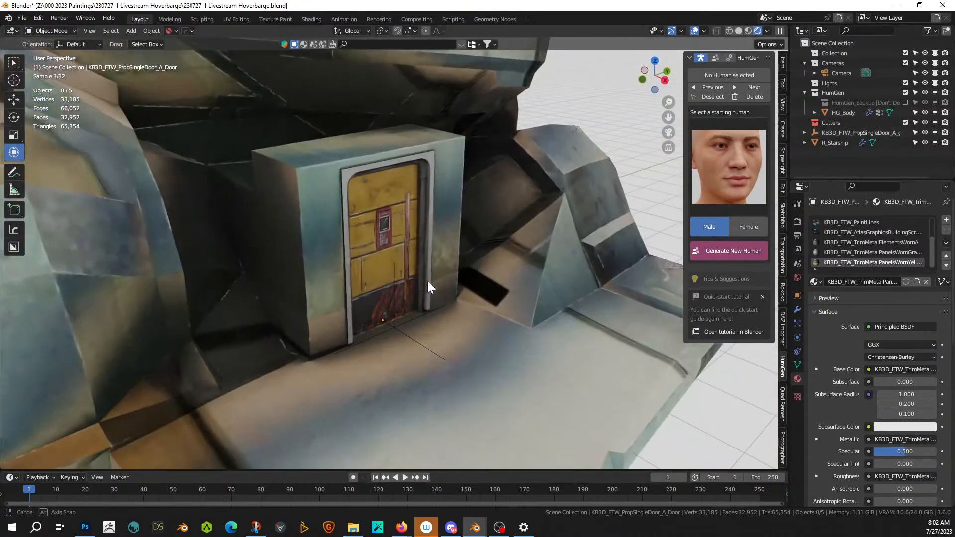
scroll(428, 282, up, 2)
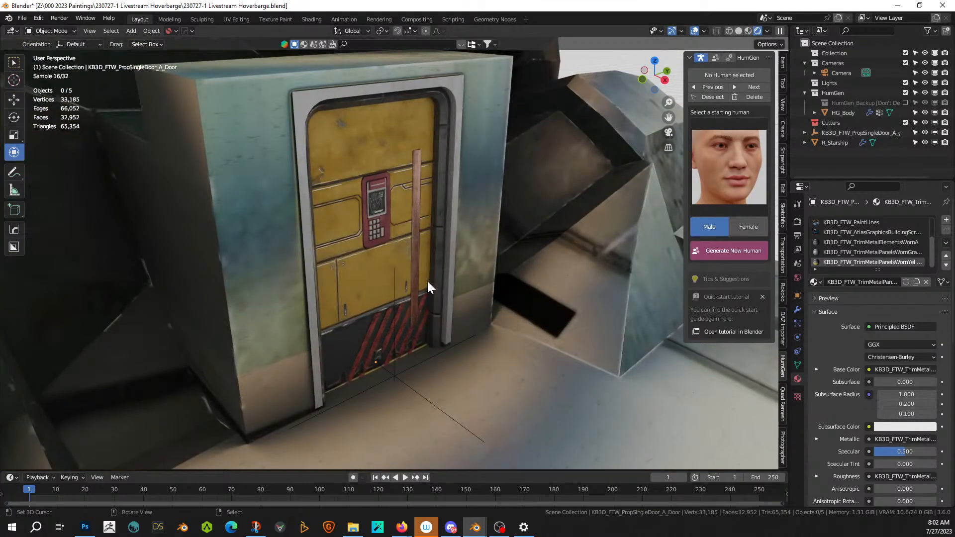
scroll(356, 238, down, 4)
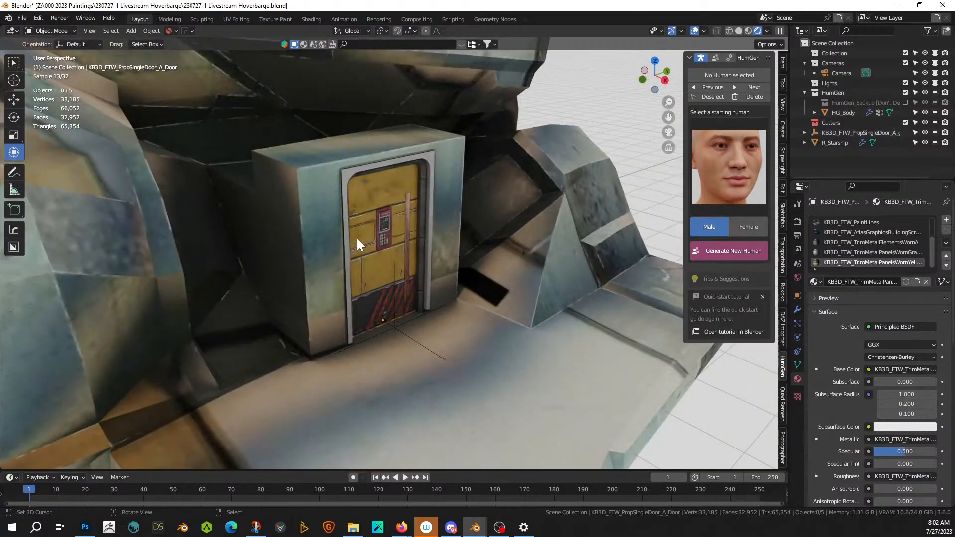
middle_drag(357, 238, 414, 241)
scroll(336, 255, down, 5)
key(ctrl+s)
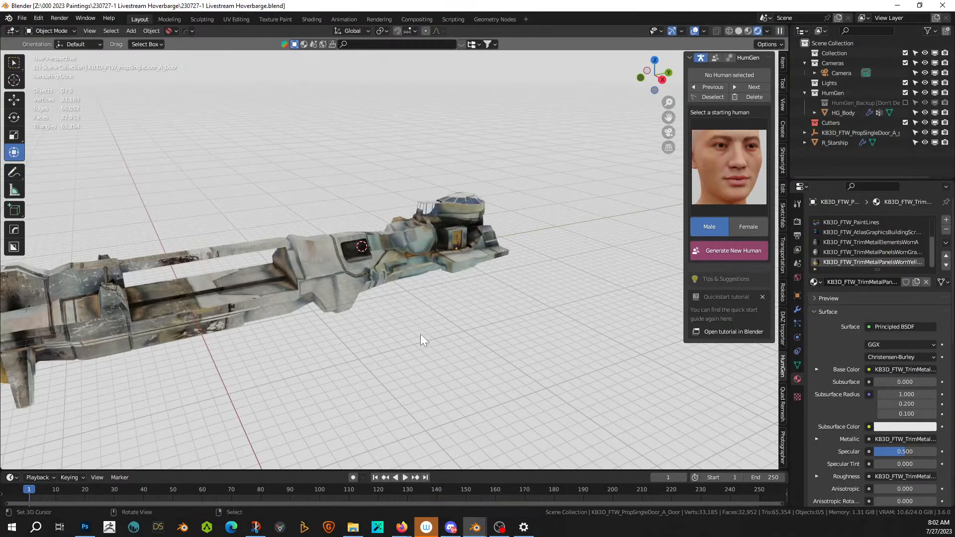
- Place the B29 Engine Controls asset on the hull at the cockpit and clear its rotation
scroll(464, 266, up, 5)
middle_drag(464, 266, 266, 369)
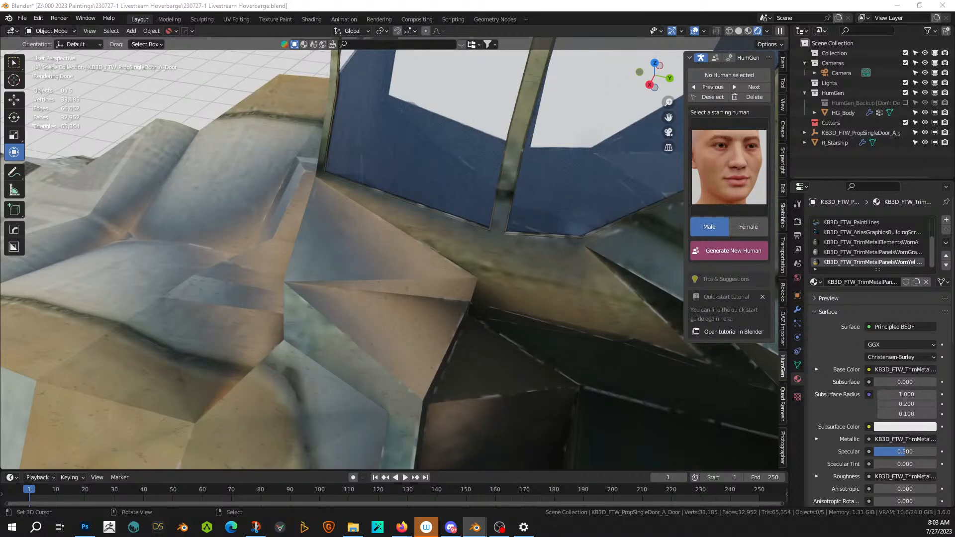
drag(230, 106, 331, 253)
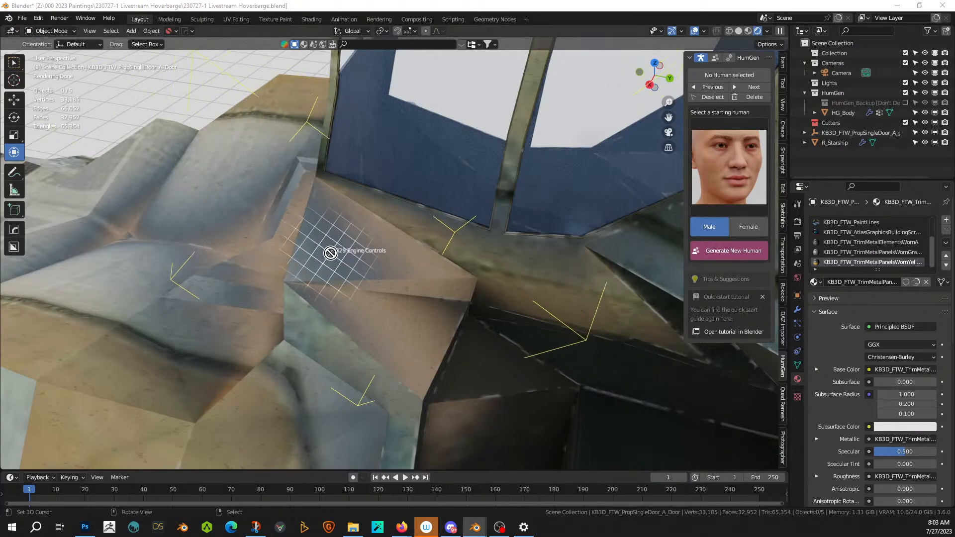
scroll(330, 252, down, 5)
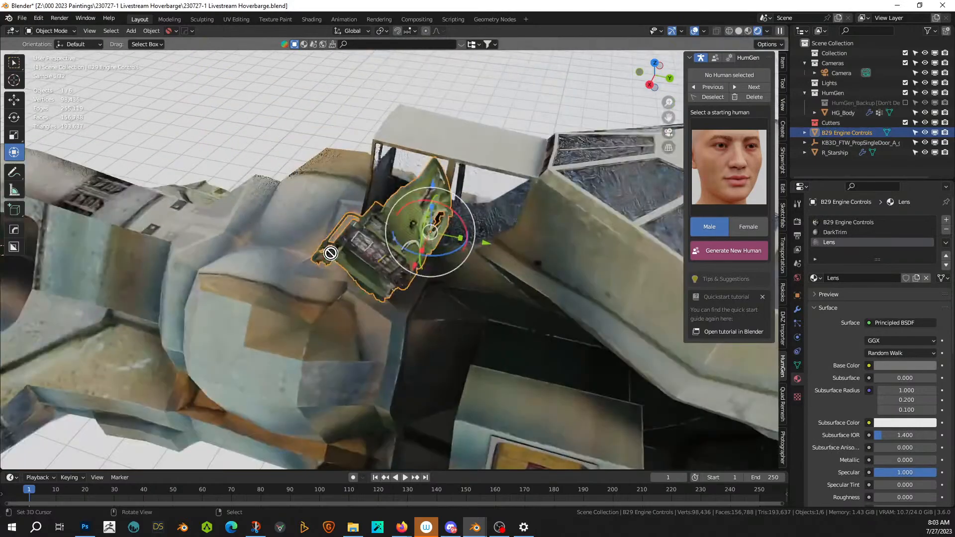
key(alt+r)
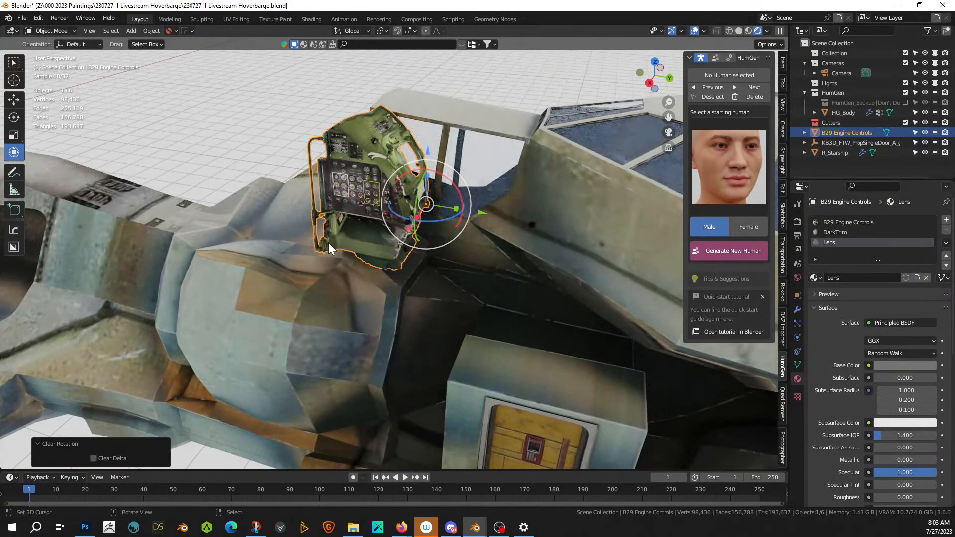
- Move the engine controls about -1.388 m along X into line with the cockpit
middle_drag(328, 243, 545, 226)
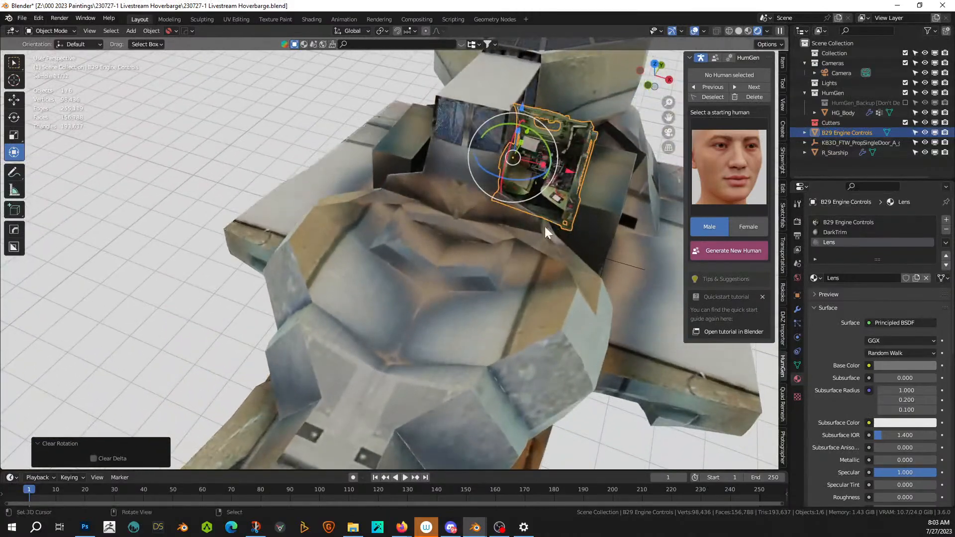
key(g)
key(x)
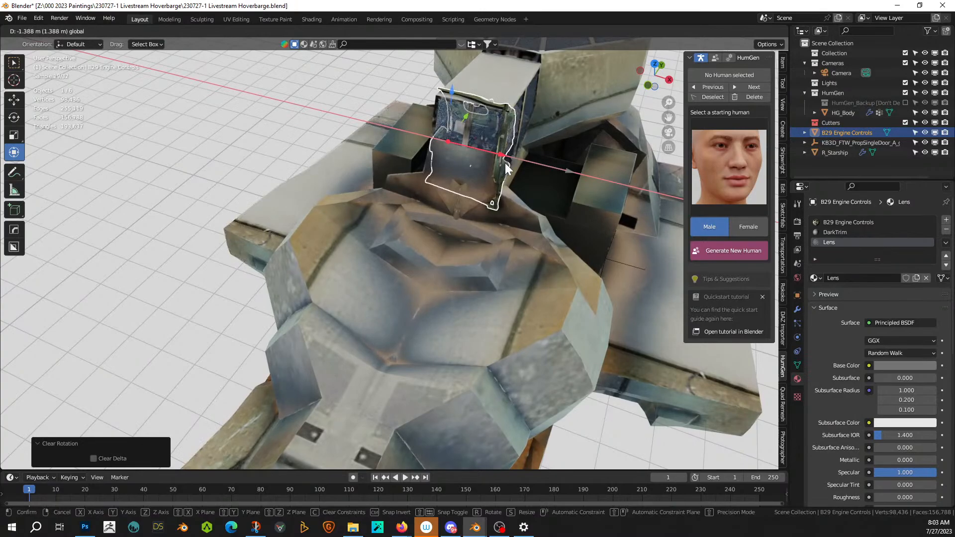
click(506, 163)
- Switch the viewport to solid shading and scale the engine controls uniformly to about 0.927
click(740, 30)
scroll(560, 174, up, 2)
mouse_move(559, 174)
shift+middle_down()
mouse_move(483, 294)
mouse_move(507, 288)
mouse_move(501, 272)
mouse_move(448, 249)
shift+middle_up()
scroll(484, 294, up, 1)
key(s)
click(547, 277)
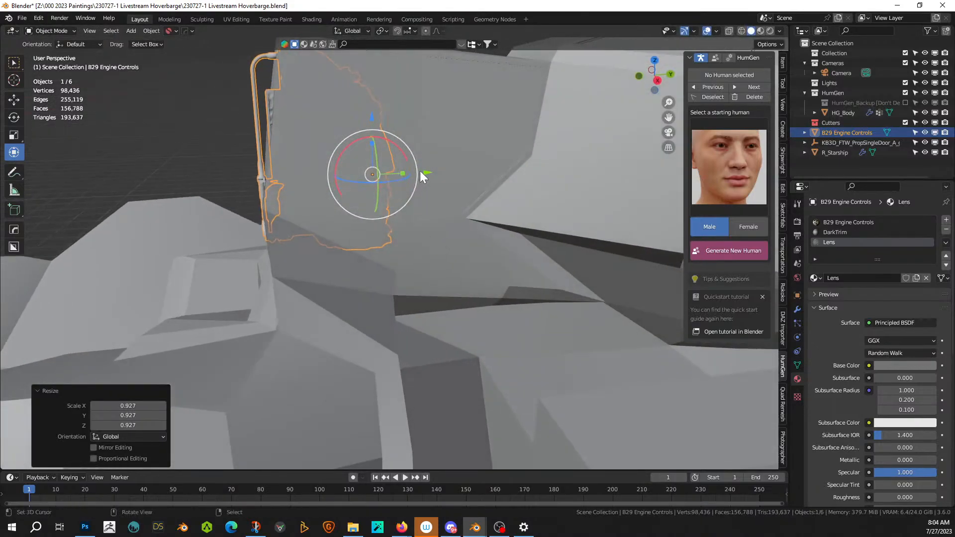
- Lower the engine controls about 0.942 m along Z and rotate them about -3.91° around X
drag(371, 128, 372, 194)
middle_drag(472, 176, 466, 194)
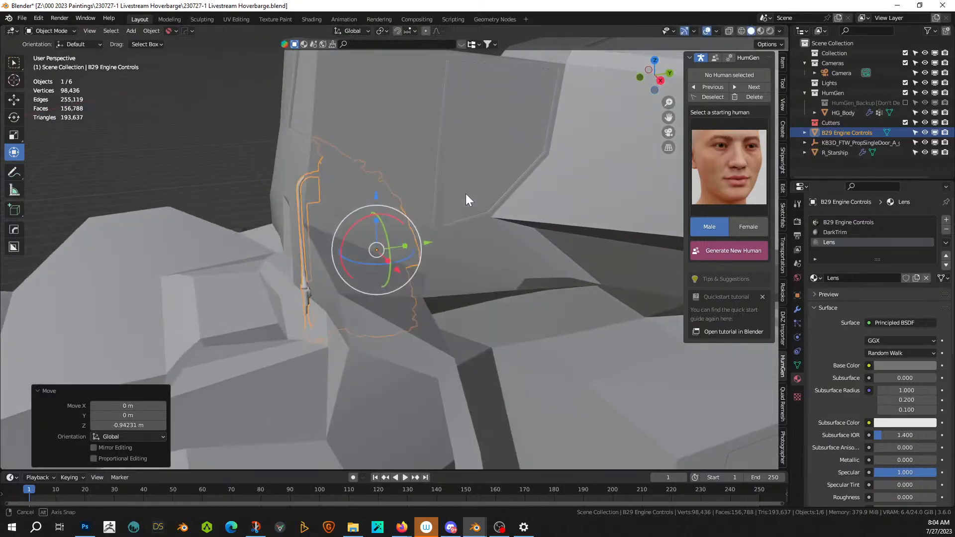
drag(366, 216, 372, 203)
middle_drag(372, 203, 442, 314)
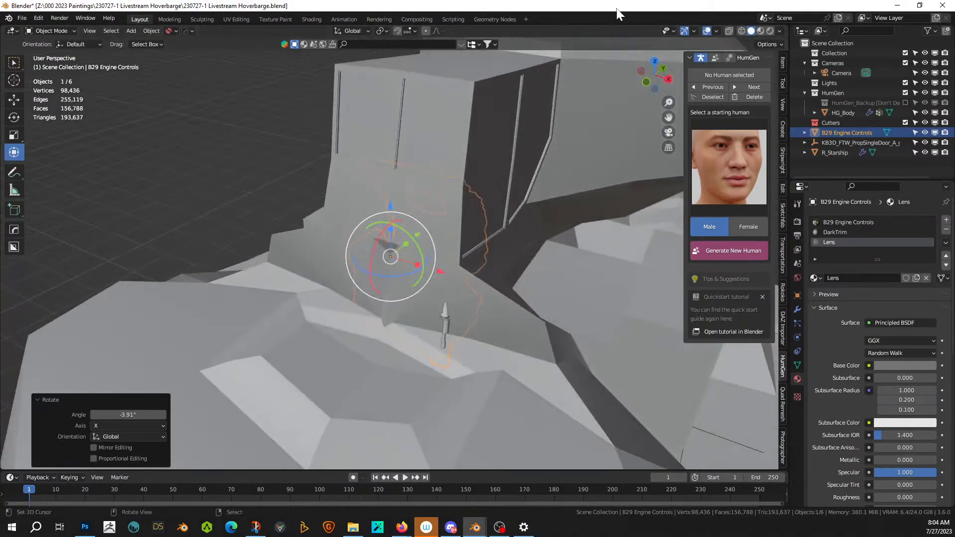
- In rendered shading, adjust the engine controls along Y by about -0.239 m and then about 0.159 m
click(769, 31)
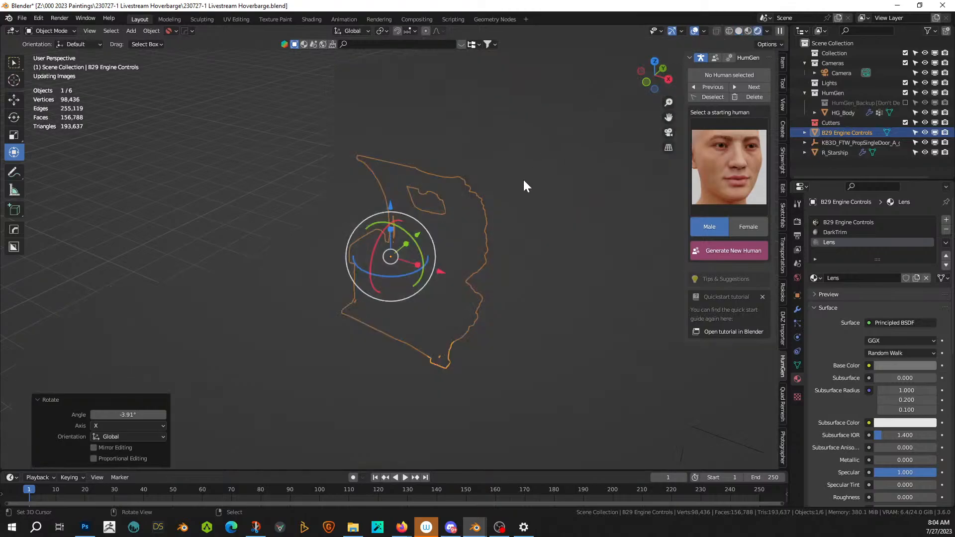
mouse_move(524, 178)
middle_down()
mouse_move(451, 168)
mouse_move(448, 179)
middle_up()
drag(426, 249, 408, 247)
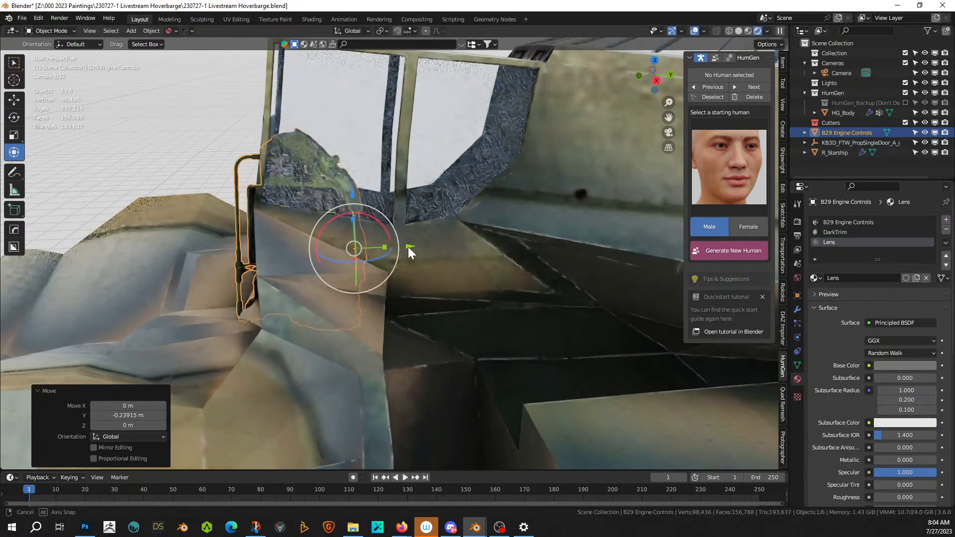
middle_drag(408, 247, 567, 305)
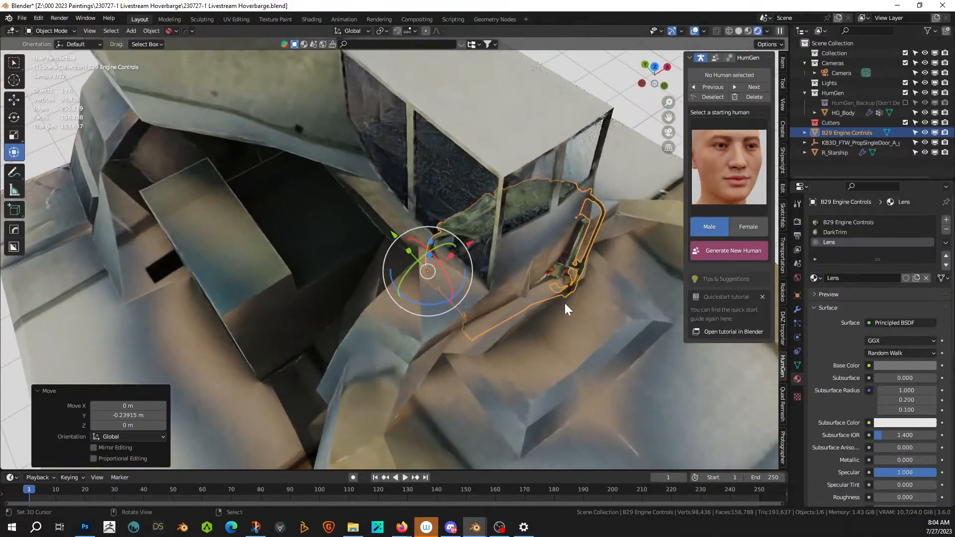
key(g)
key(y)
click(391, 228)
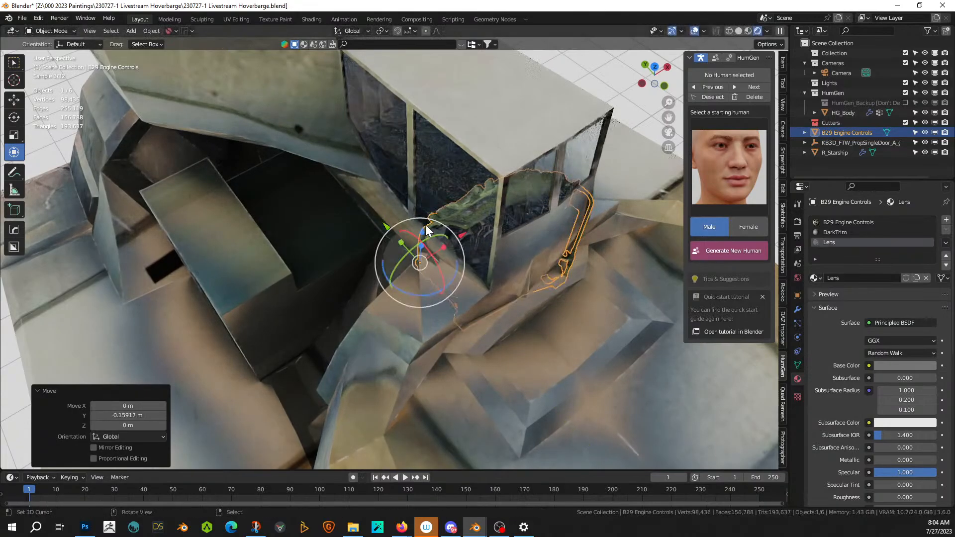
- Examine how the engine controls sit inside the cockpit, viewing them from both sides and through the windows
middle_drag(426, 225, 502, 178)
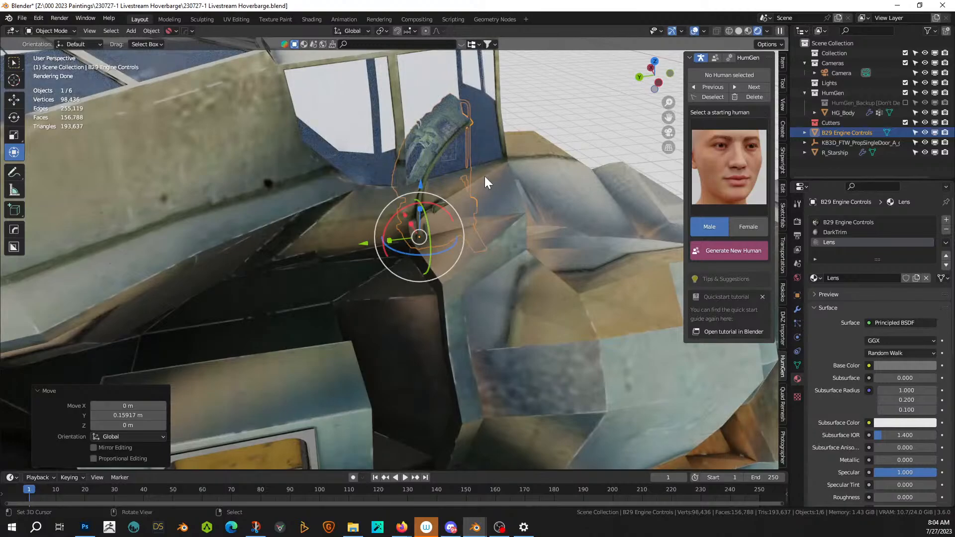
scroll(485, 176, up, 2)
shift+middle_drag(485, 176, 469, 375)
middle_drag(487, 281, 279, 246)
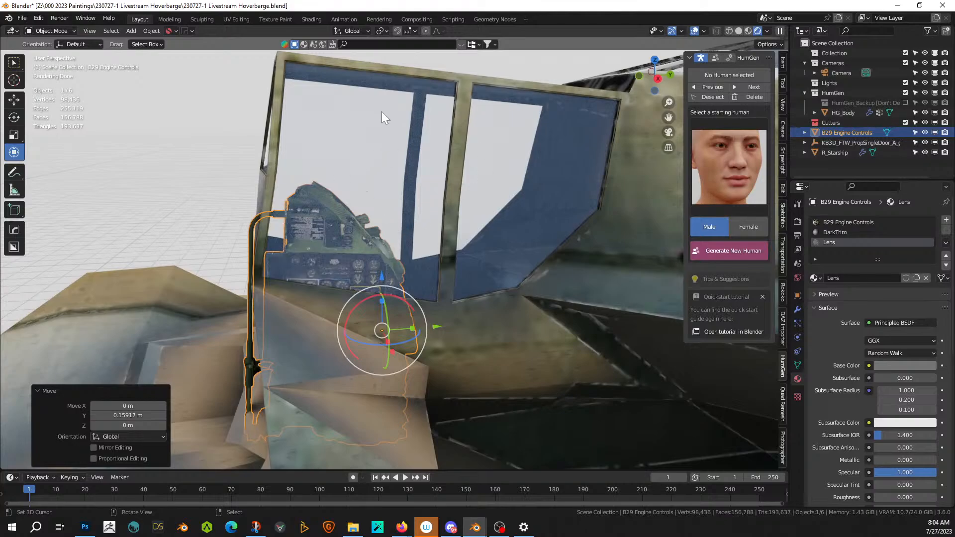
scroll(382, 138, down, 7)
middle_drag(398, 155, 404, 175)
scroll(386, 160, up, 7)
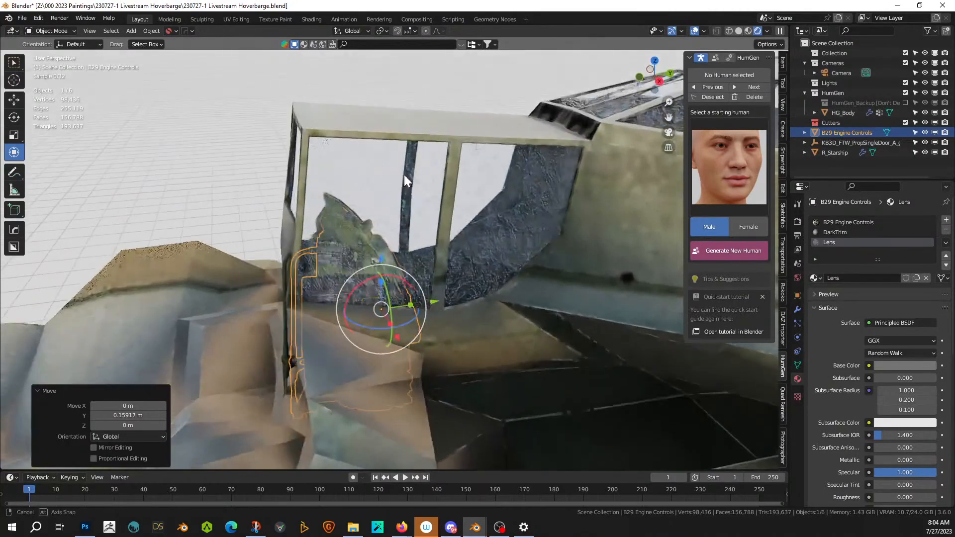
- Isolate the R_Starship hull and enter Edit Mode near the cockpit
click(367, 123)
key(KP_Divide)
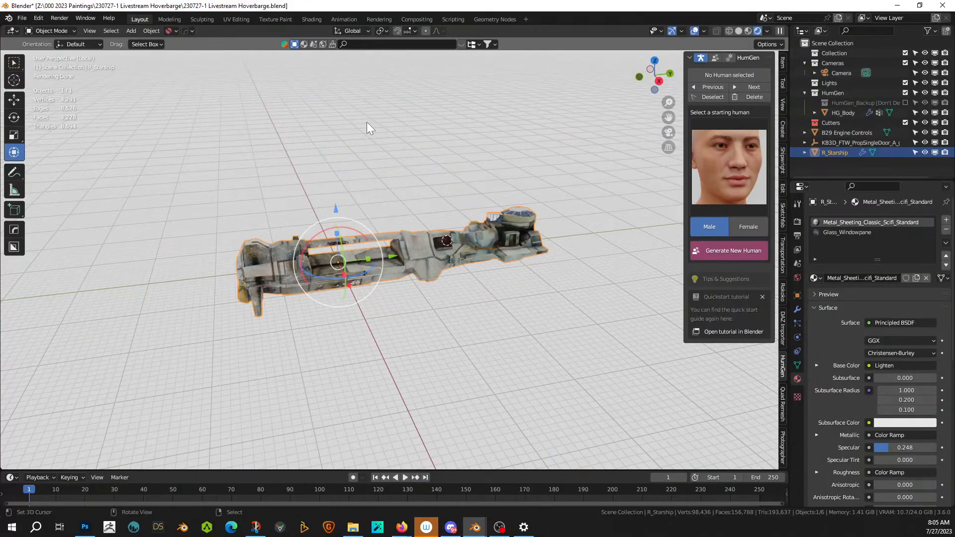
key(Tab)
scroll(312, 274, up, 6)
shift+middle_drag(312, 274, 291, 285)
scroll(291, 285, up, 4)
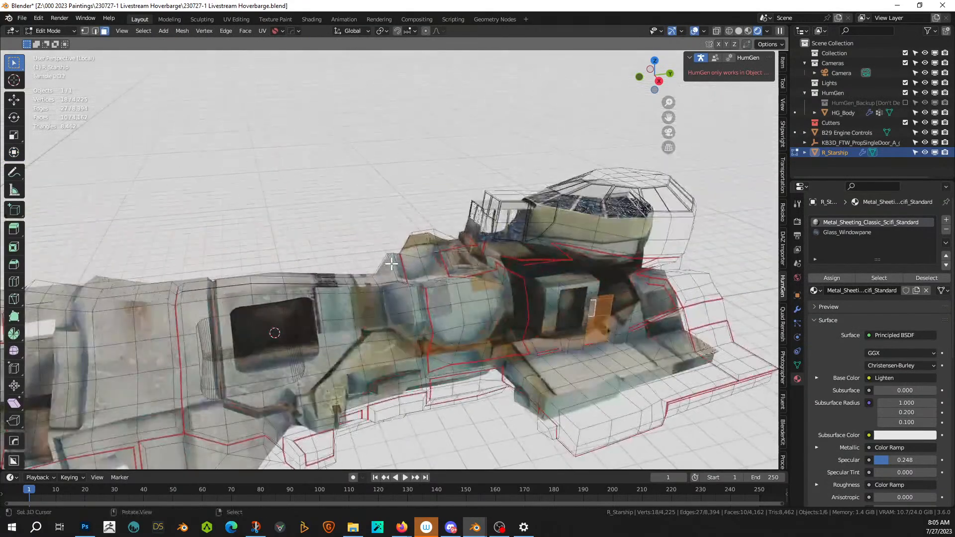
- Select the lower faces at the cockpit's front, extrude them about -0.356 m along their normals, and restore the full scene
right_click(506, 223)
shift+right_click(501, 215)
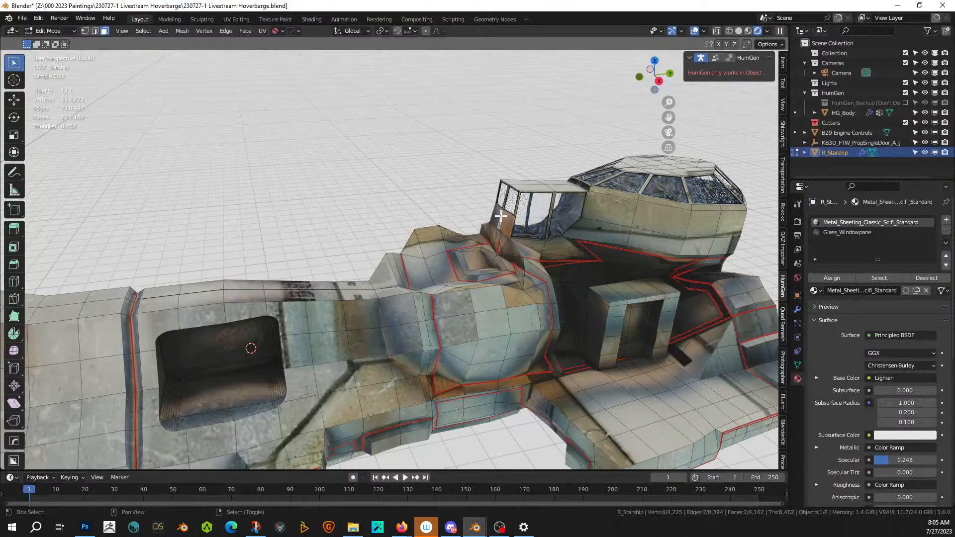
key(KP_Decimal)
middle_drag(498, 216, 538, 237)
shift+right_click(294, 211)
middle_drag(294, 211, 426, 252)
key(e)
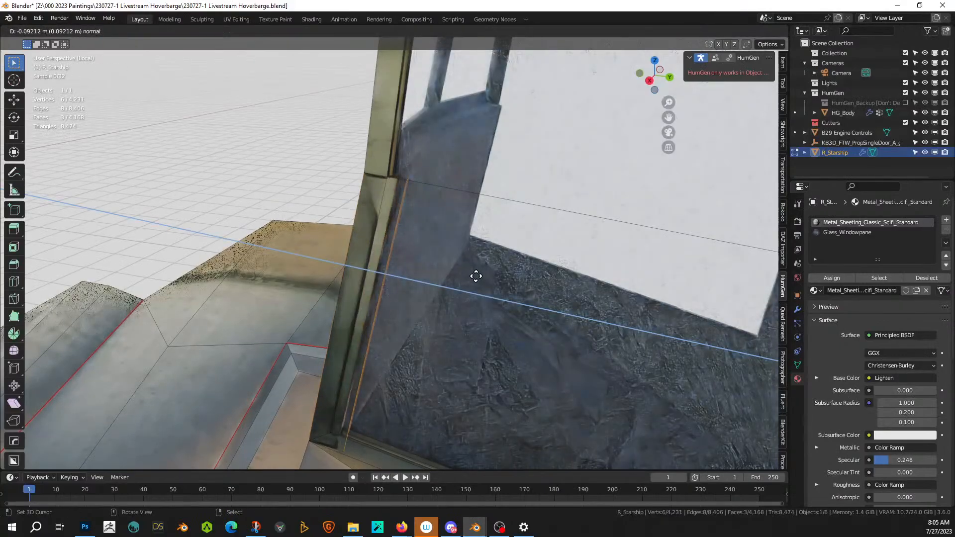
click(549, 317)
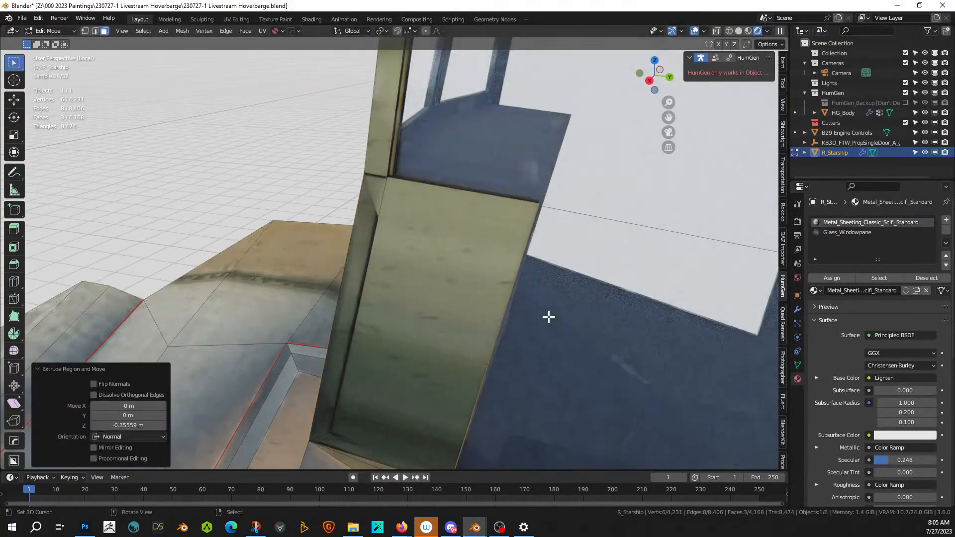
key(KP_Divide)
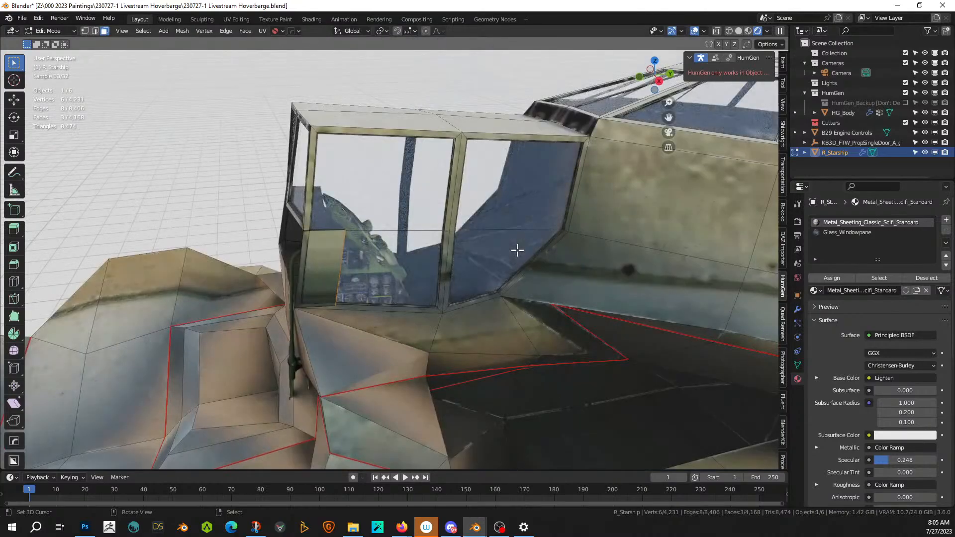
- Set the transform orientation to Local and move the extruded cockpit faces about 0.129 m along Y
middle_drag(508, 250, 386, 270)
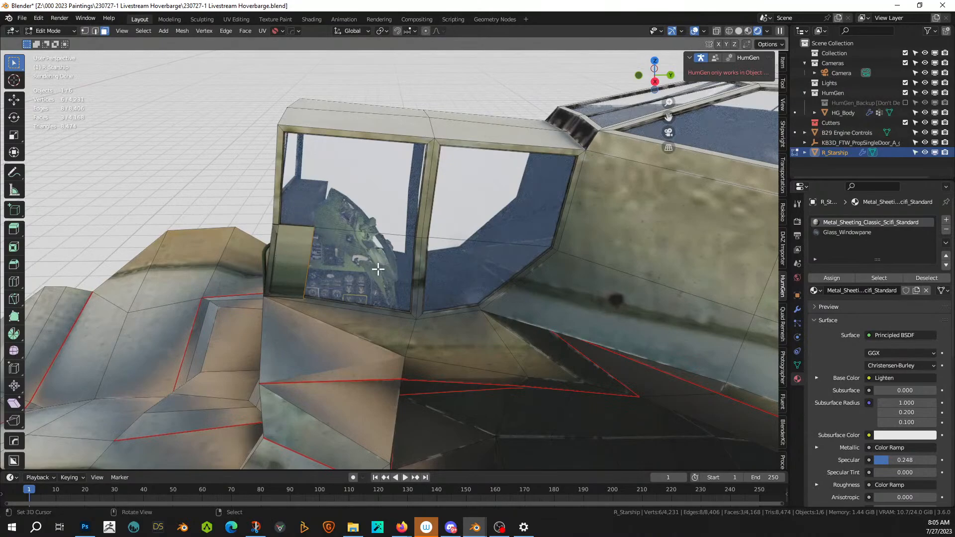
click(354, 31)
click(344, 75)
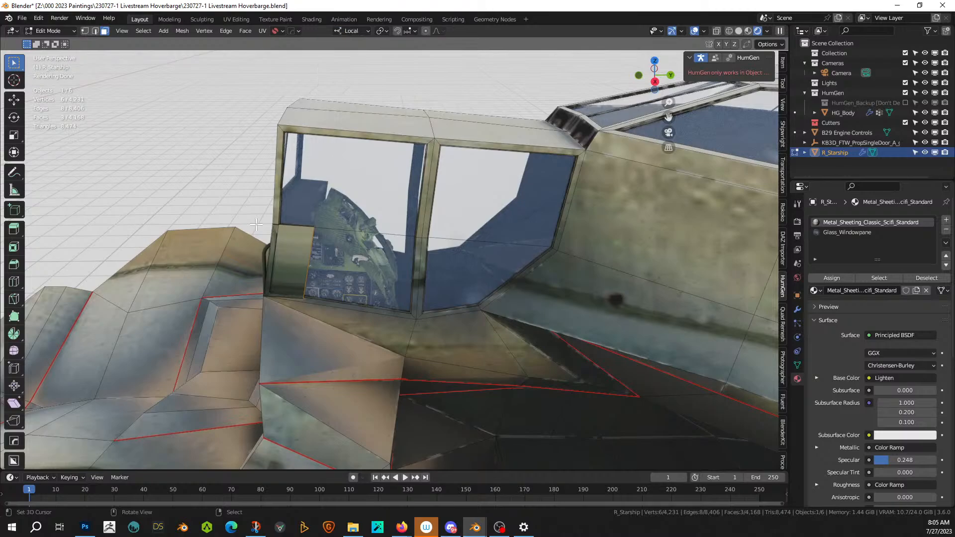
click(14, 152)
drag(365, 254, 384, 256)
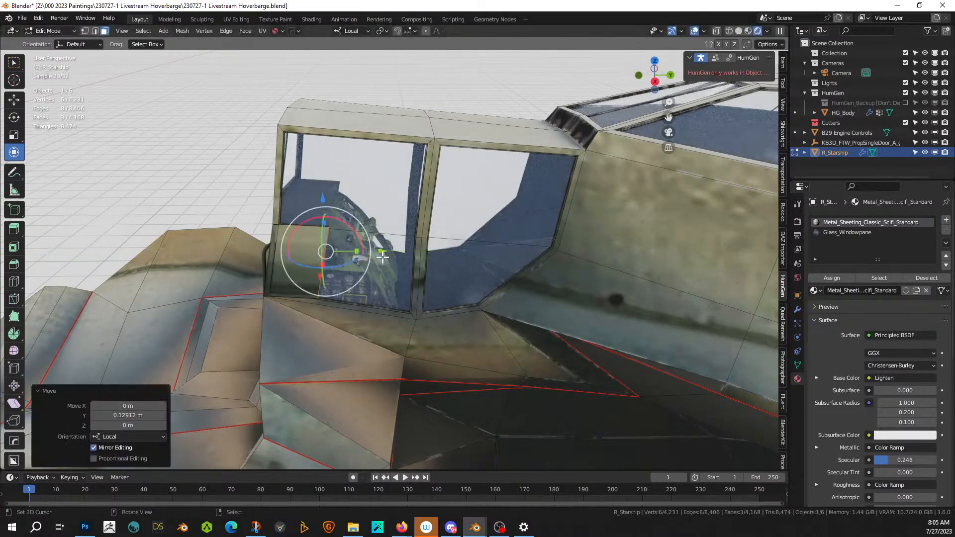
- Extrude the lower side face at the cockpit's front corner about -0.035 m along its normal and leave Edit Mode
middle_drag(384, 255, 420, 299)
scroll(419, 300, up, 4)
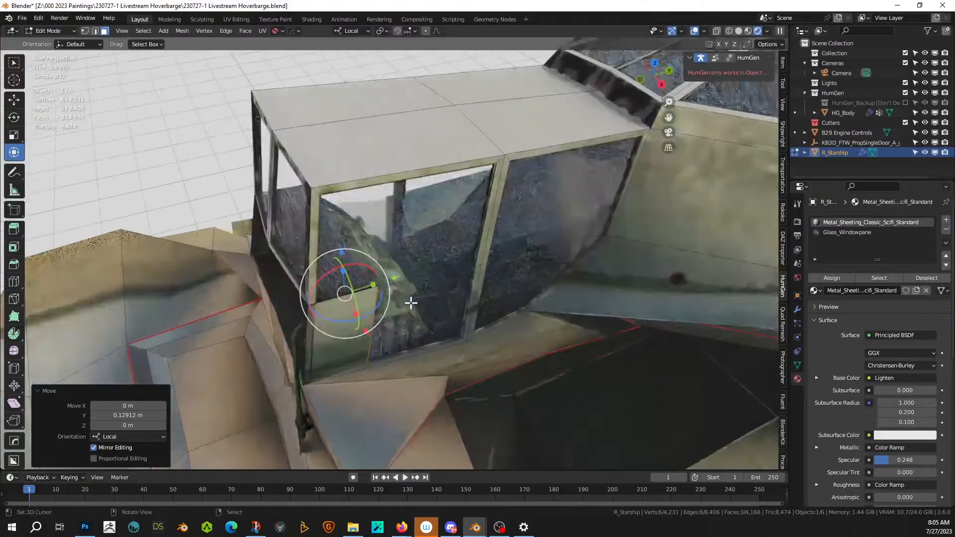
click(346, 342)
click(438, 348)
middle_drag(376, 344, 532, 333)
key(e)
click(533, 359)
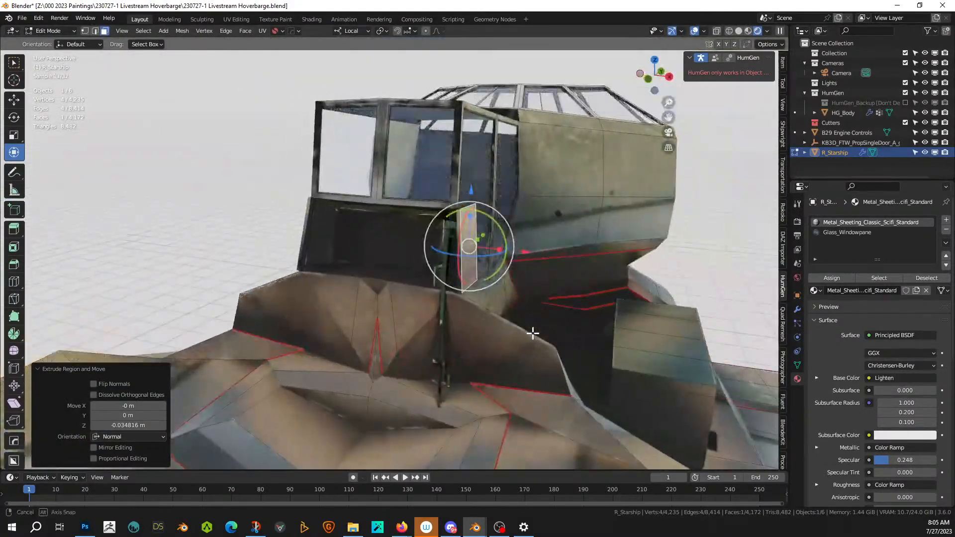
key(Tab)
- Try to mirror the B29 Engine Controls across their own X axis with the mirror gizmo
click(440, 336)
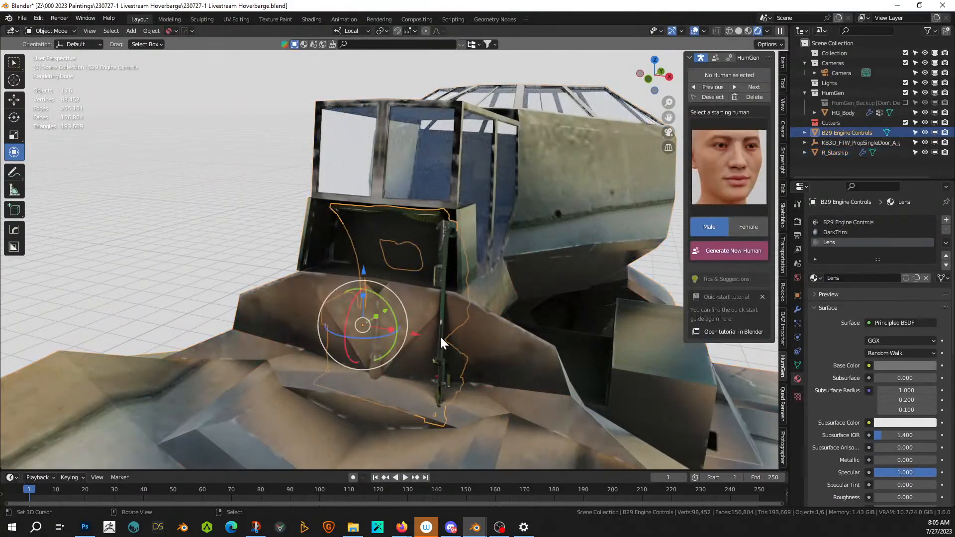
middle_drag(440, 335, 473, 355)
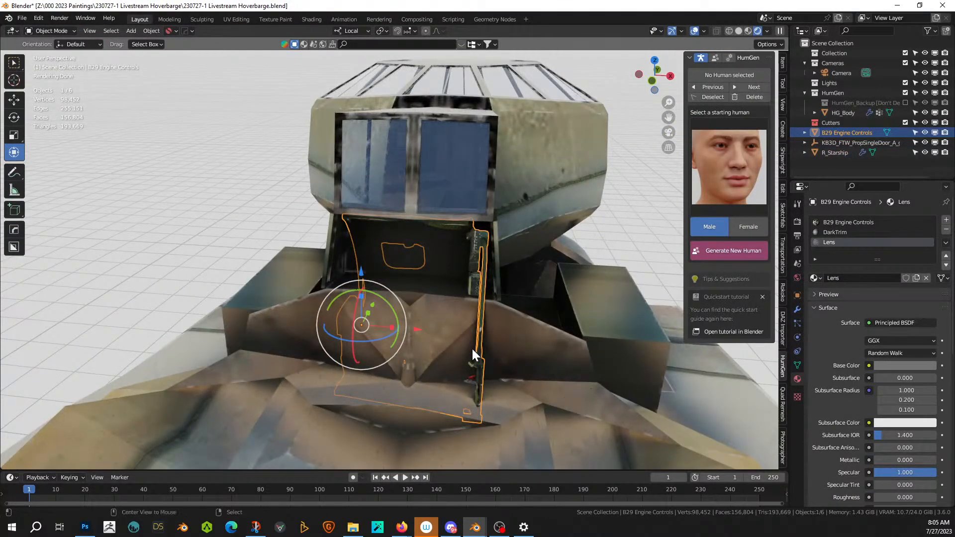
key(alt+x)
click(431, 331)
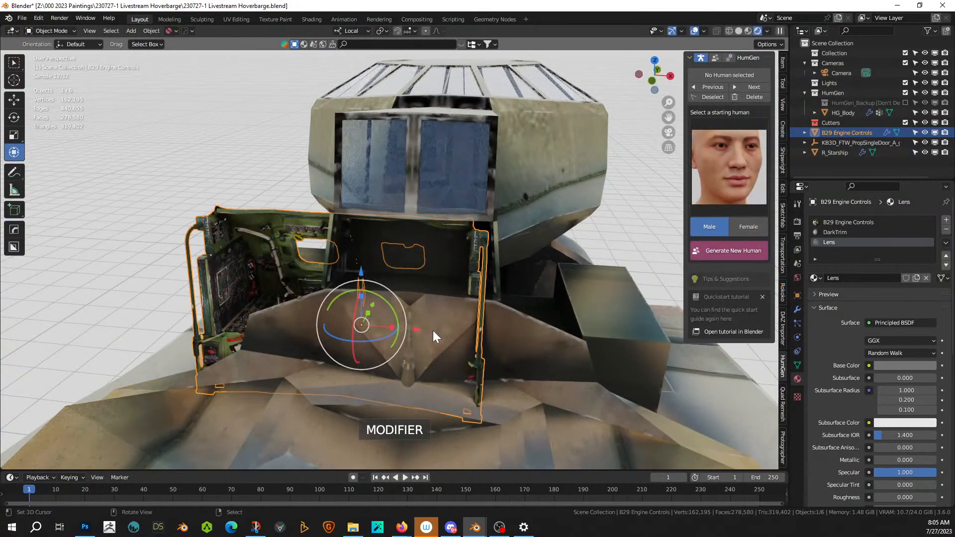
- Mirror the B29 Engine Controls along X, using the R_Starship hull as the mirror object
shift+click(550, 166)
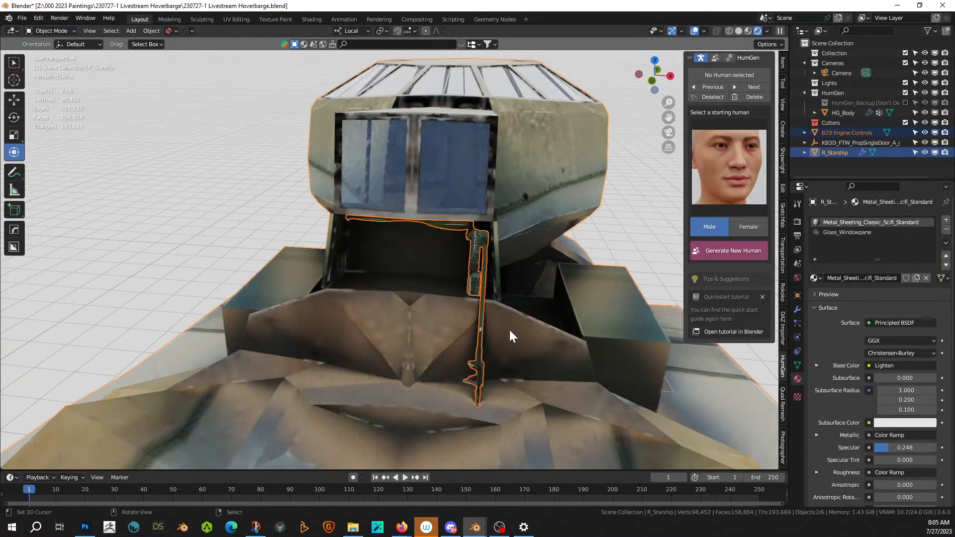
key(alt+x)
scroll(480, 340, down, 11)
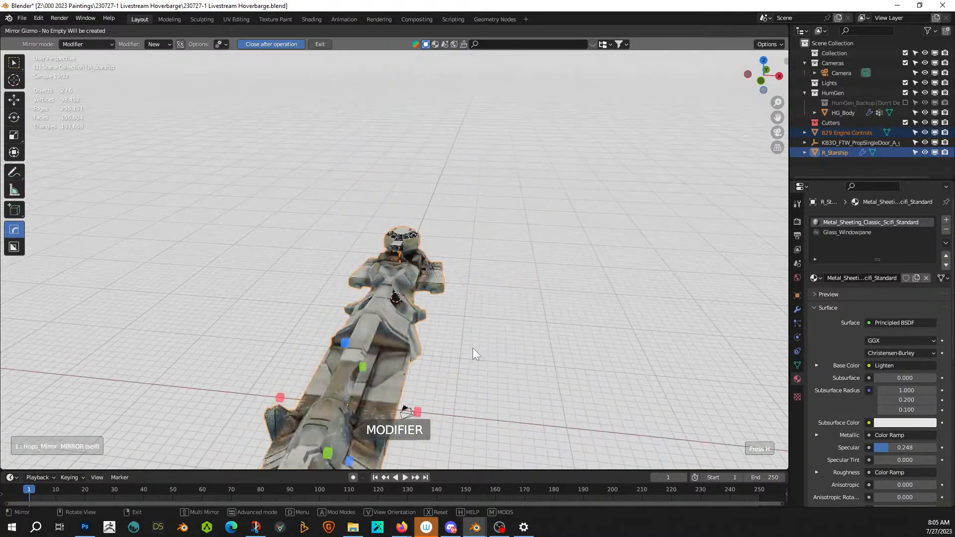
click(417, 405)
scroll(426, 333, up, 10)
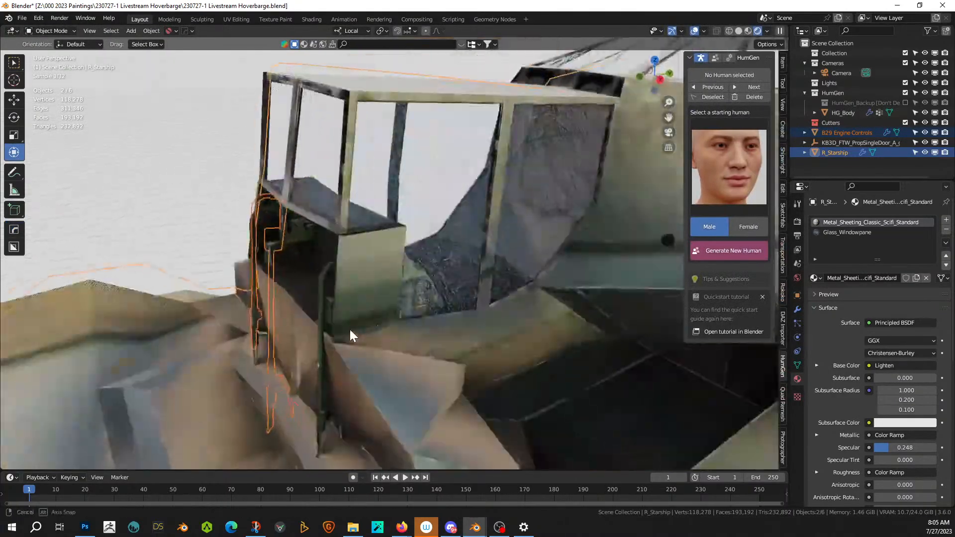
- Deselect all objects and save the hoverbarge file
mouse_move(351, 330)
middle_down()
mouse_move(326, 322)
mouse_move(228, 341)
mouse_move(269, 322)
mouse_move(344, 321)
middle_up()
scroll(342, 314, down, 5)
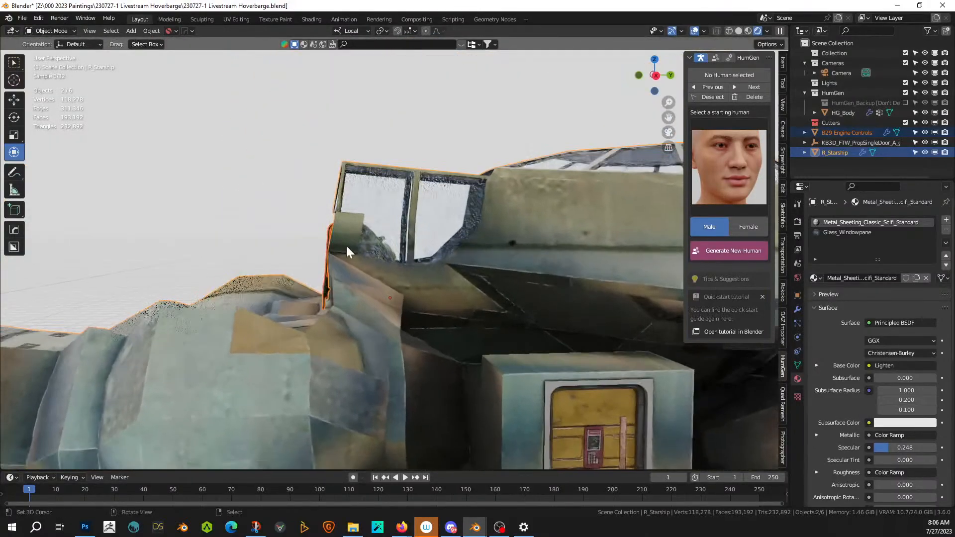
click(283, 178)
middle_drag(283, 178, 274, 177)
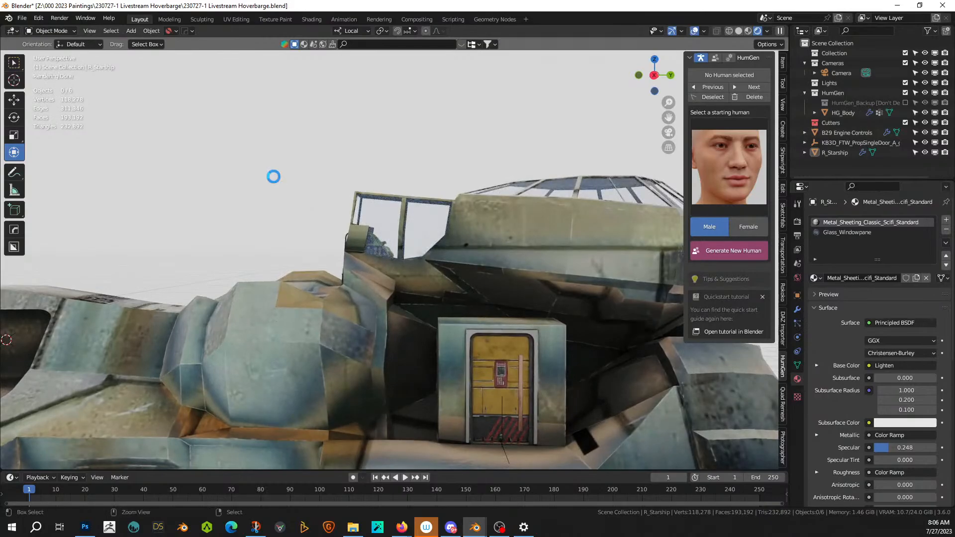
key(ctrl+s)
- Add the E03_14 fan-and-pipes machinery asset onto the cockpit roof
middle_drag(301, 195, 336, 258)
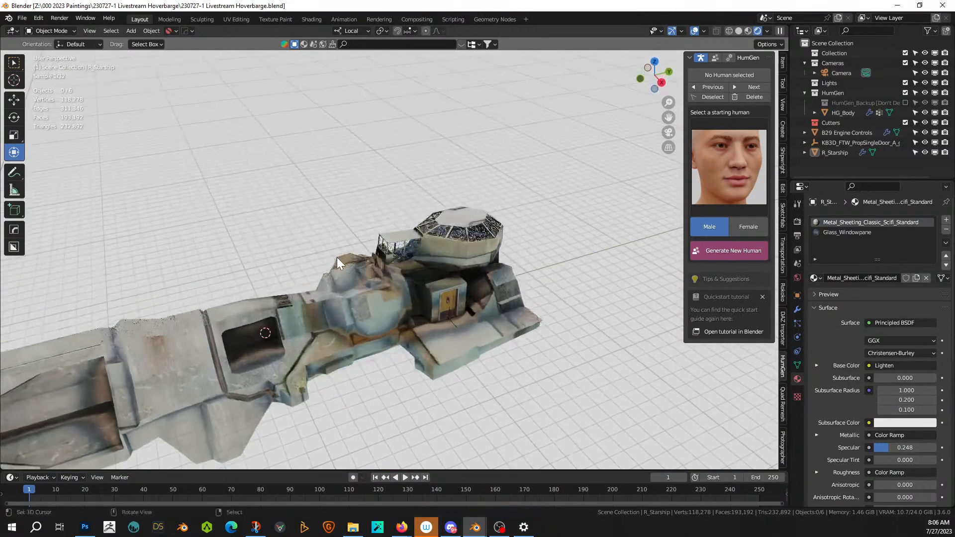
scroll(404, 256, up, 7)
middle_drag(404, 256, 395, 276)
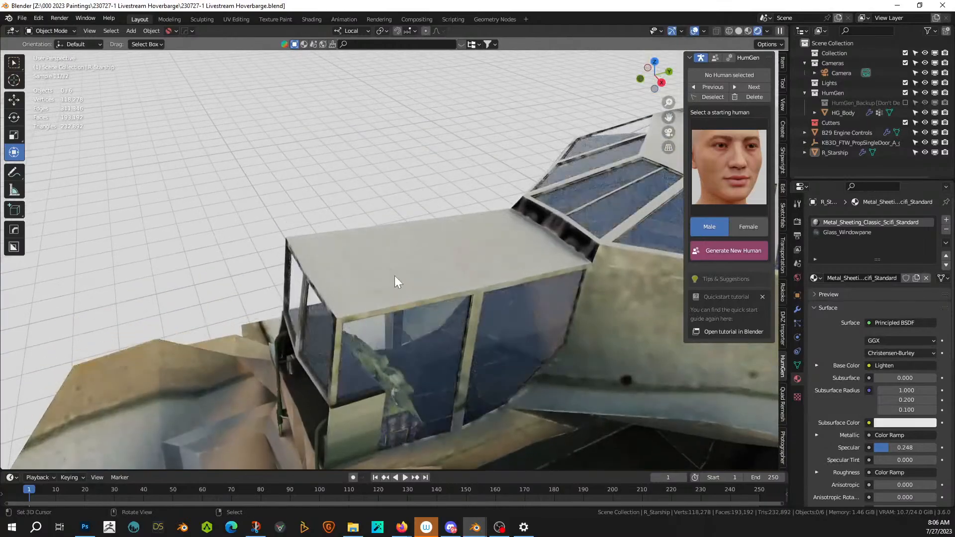
click(393, 277)
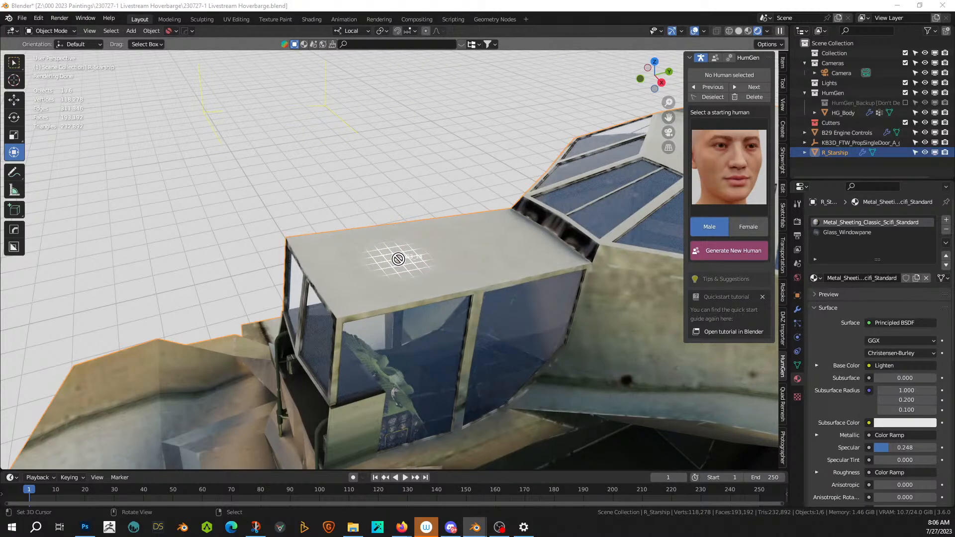
drag(398, 259, 398, 258)
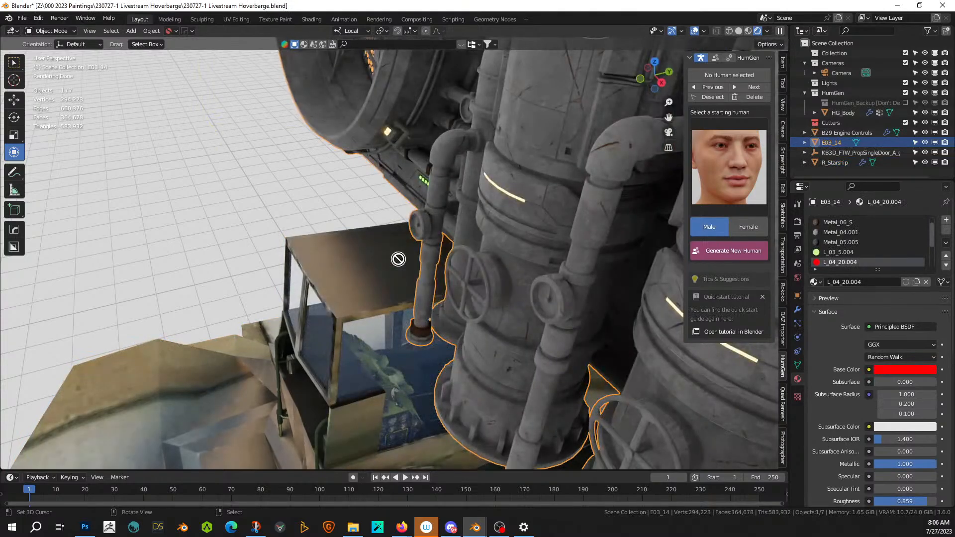
scroll(433, 260, down, 6)
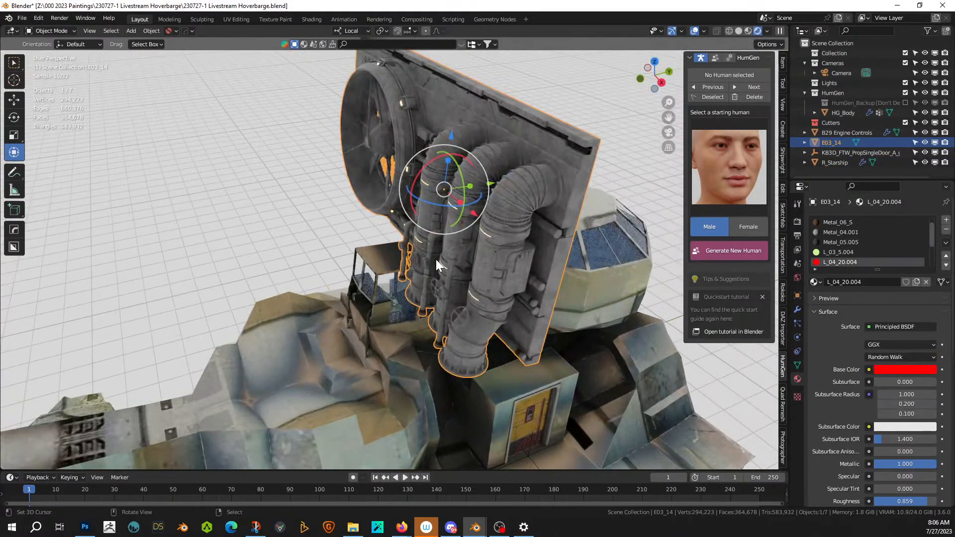
text(rx)
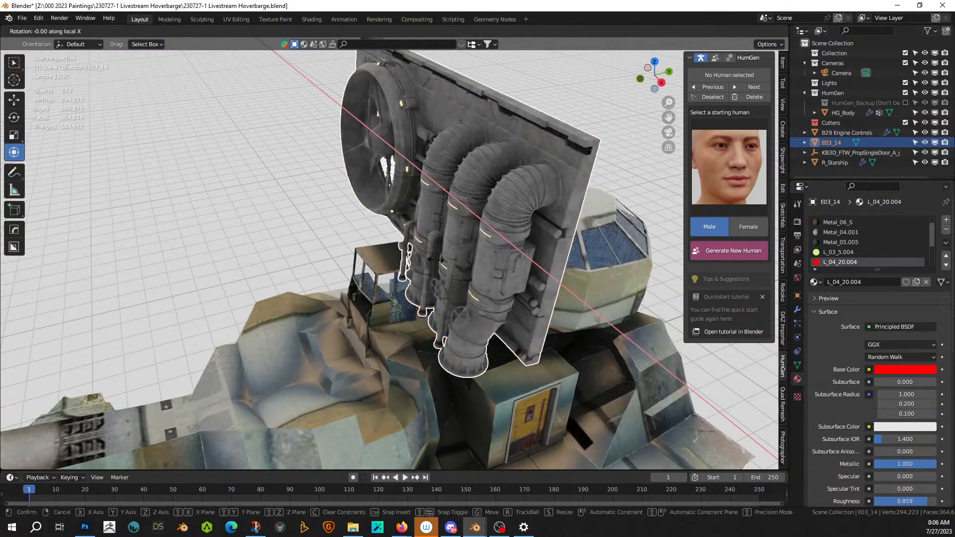
text(90)
key(Escape)
- Rotate the E03_14 machinery asset -90° about its local X axis so it lies flat
text(rx-90)
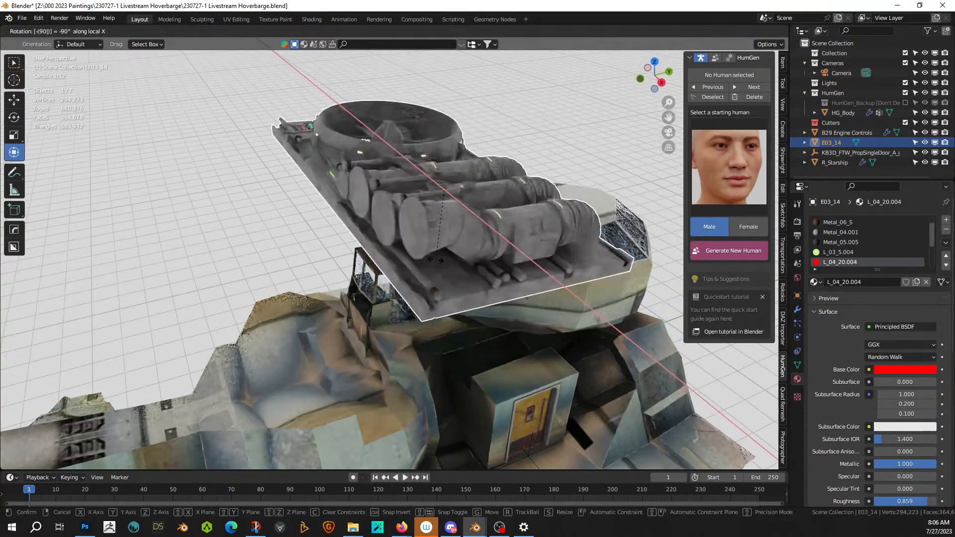
key(Return)
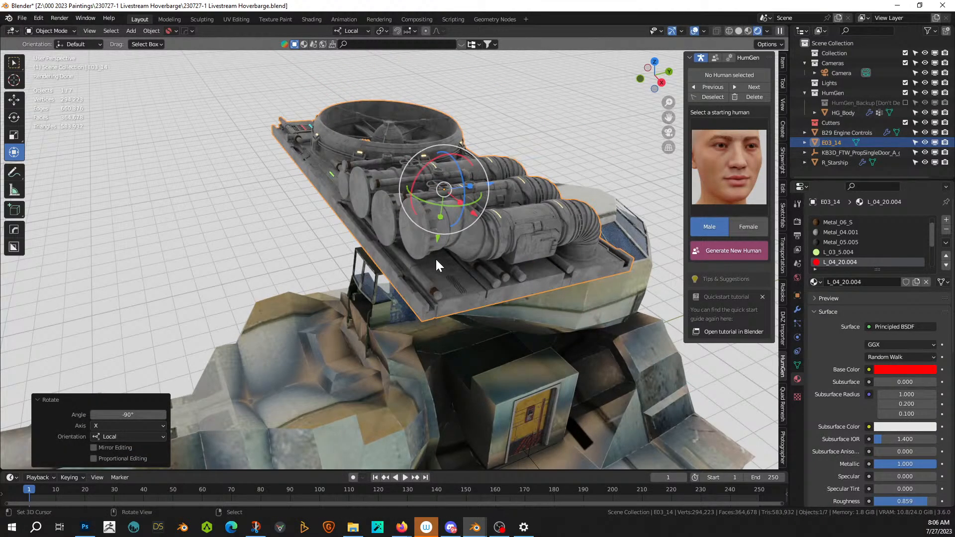
key(r)
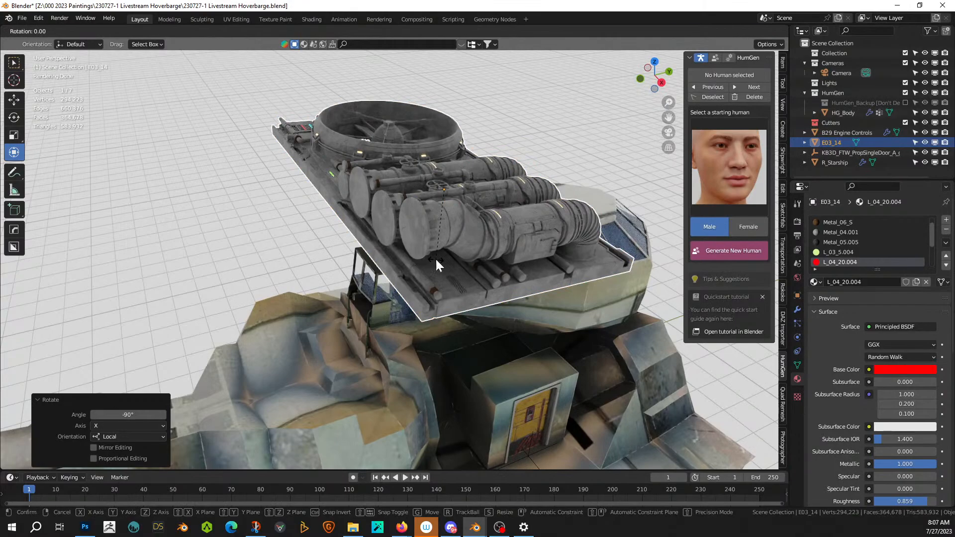
key(Escape)
- Set the transform orientation to Global and rotate the E03_14 asset 90° about Z
click(363, 31)
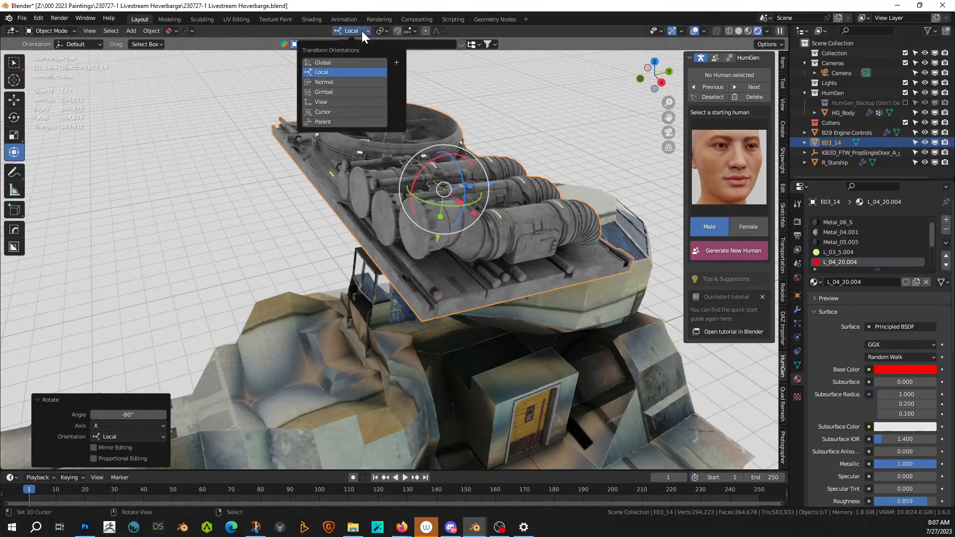
click(329, 62)
key(r)
key(z)
key(9)
key(0)
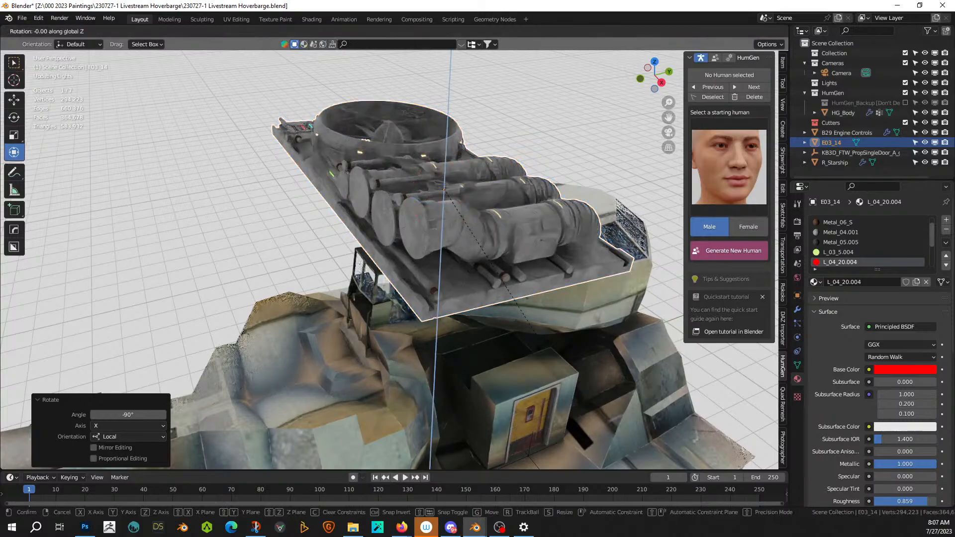
key(Return)
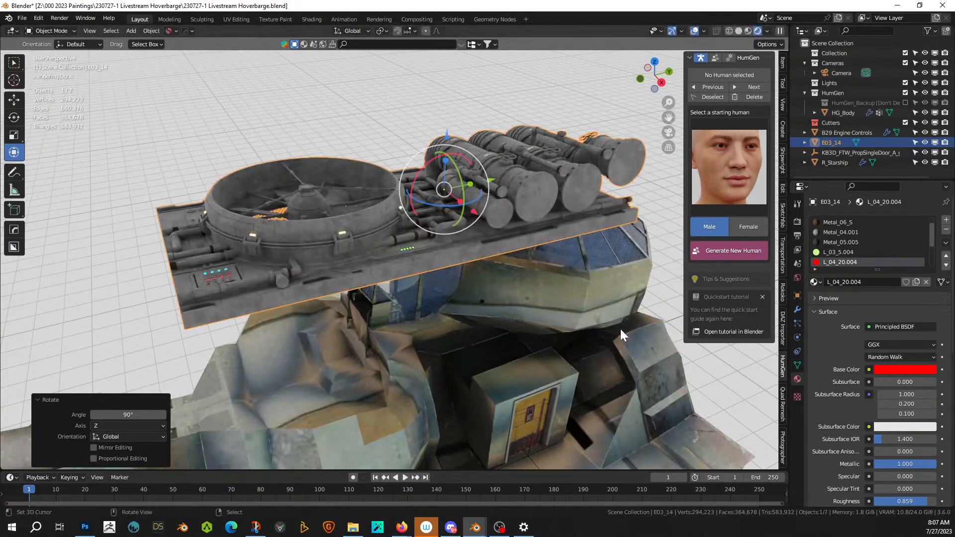
- Scale the E03_14 asset to about 0.361 and lower it about 1.198 m along Z toward the cockpit roof
key(s)
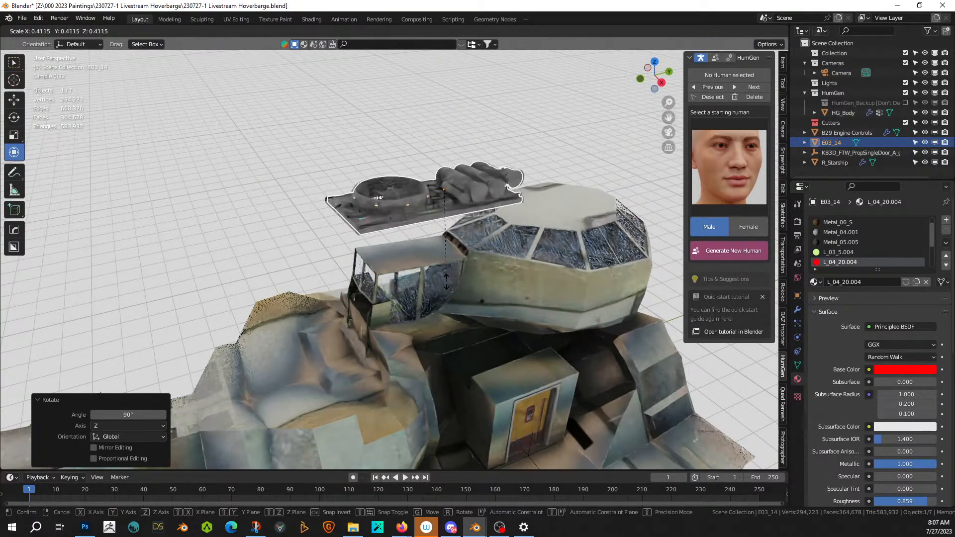
click(434, 269)
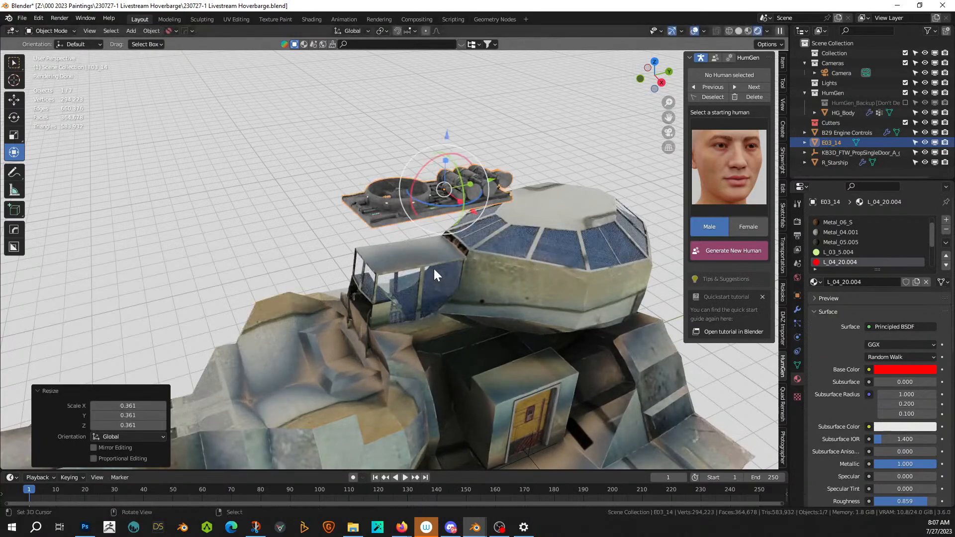
key(g)
key(z)
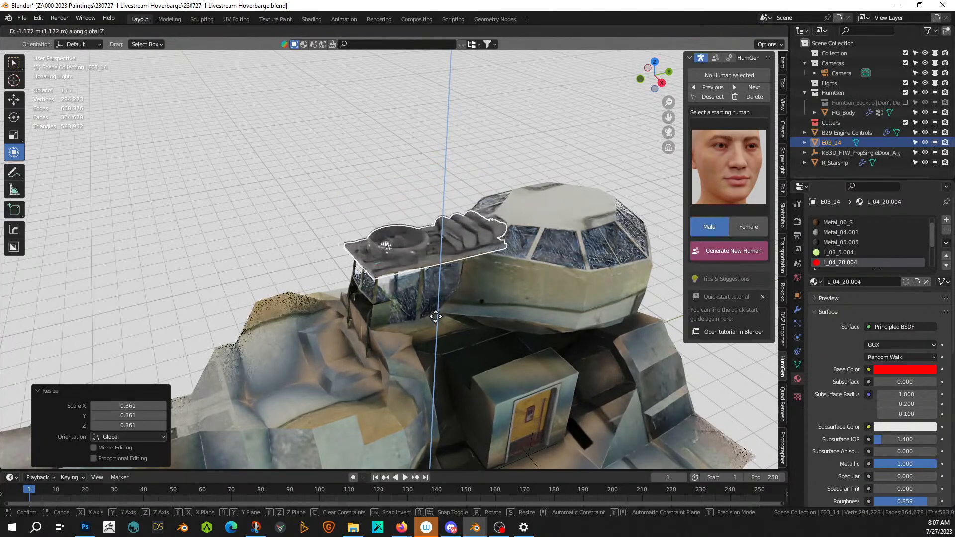
click(436, 317)
- From the top view, clear the E03_14 asset's location and move it about 29.352 m along Y to the cockpit
scroll(441, 326, up, 4)
middle_drag(446, 337, 485, 353)
key(KP_7)
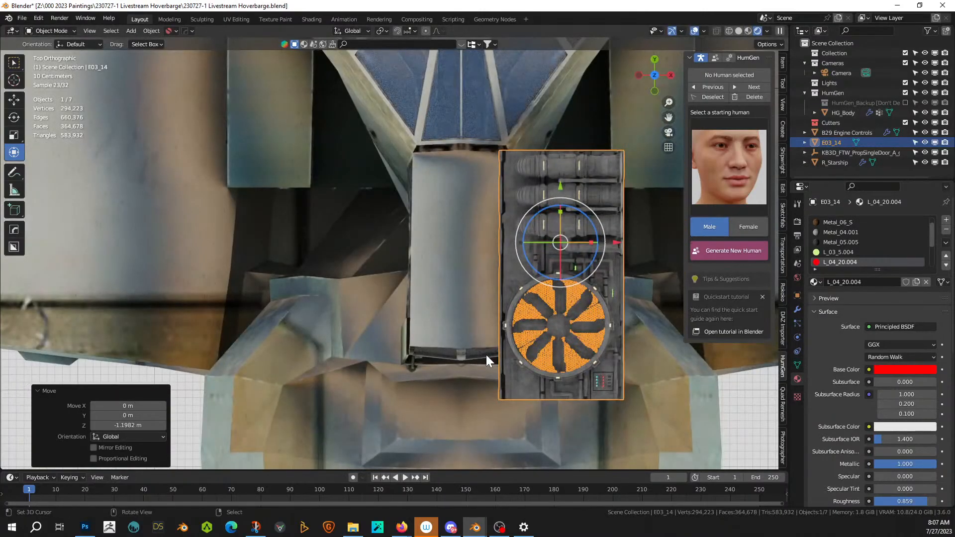
key(alt+g)
scroll(486, 359, down, 5)
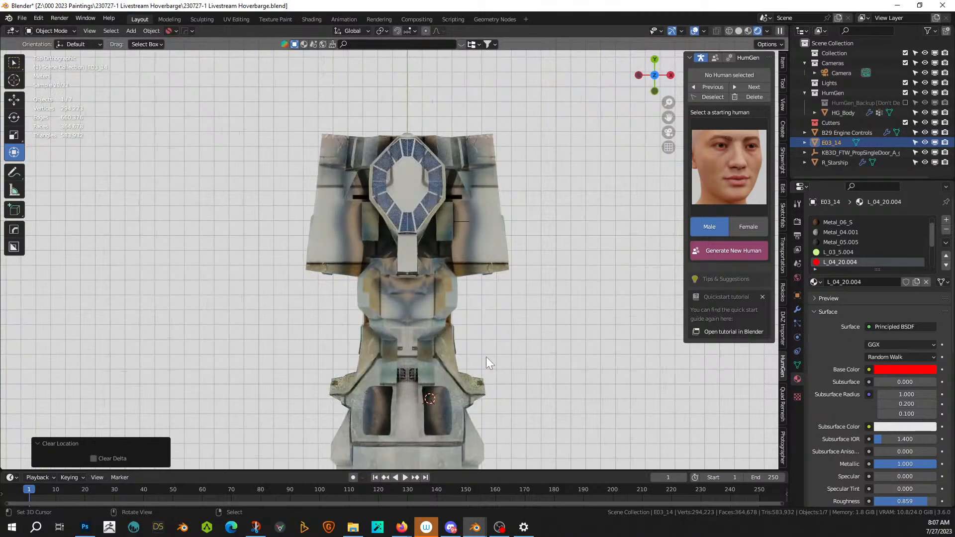
key(g)
key(y)
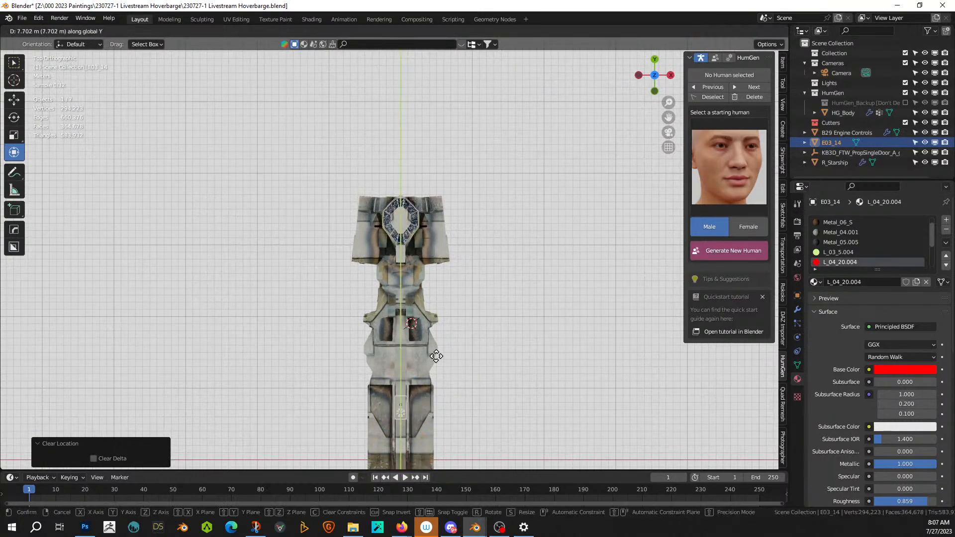
click(439, 210)
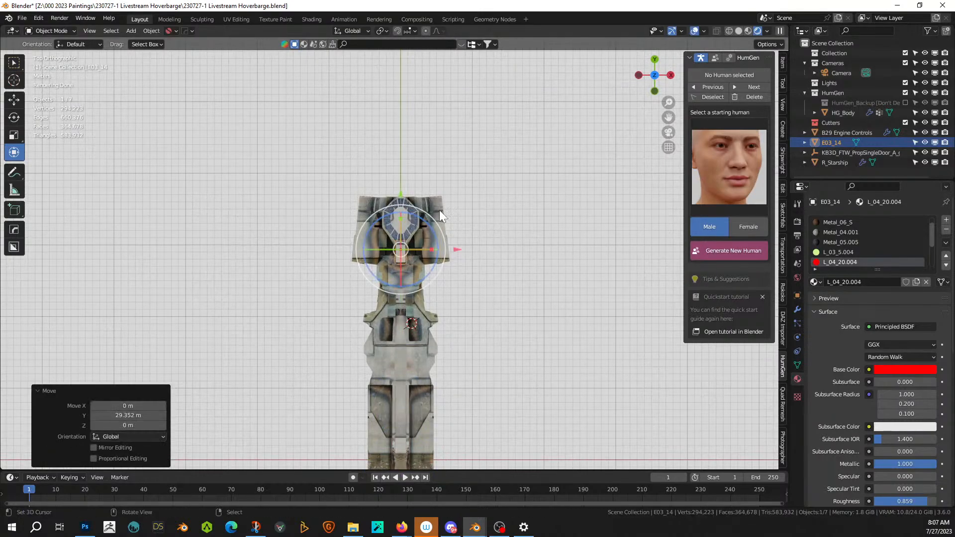
- Raise the E03_14 asset about 5.303 m along Z from inside the hull to cockpit height
key(KP_Decimal)
scroll(456, 252, down, 4)
middle_drag(456, 252, 363, 201)
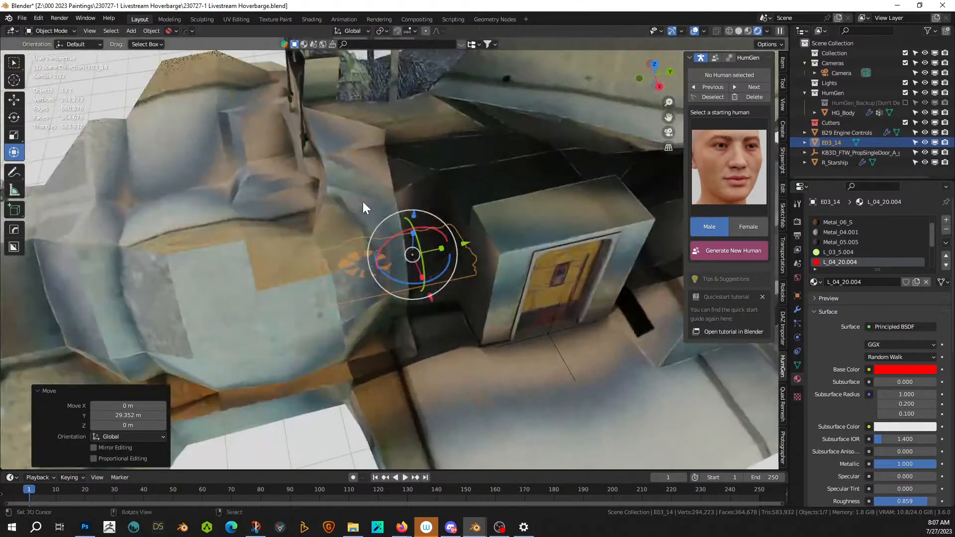
key(g)
key(z)
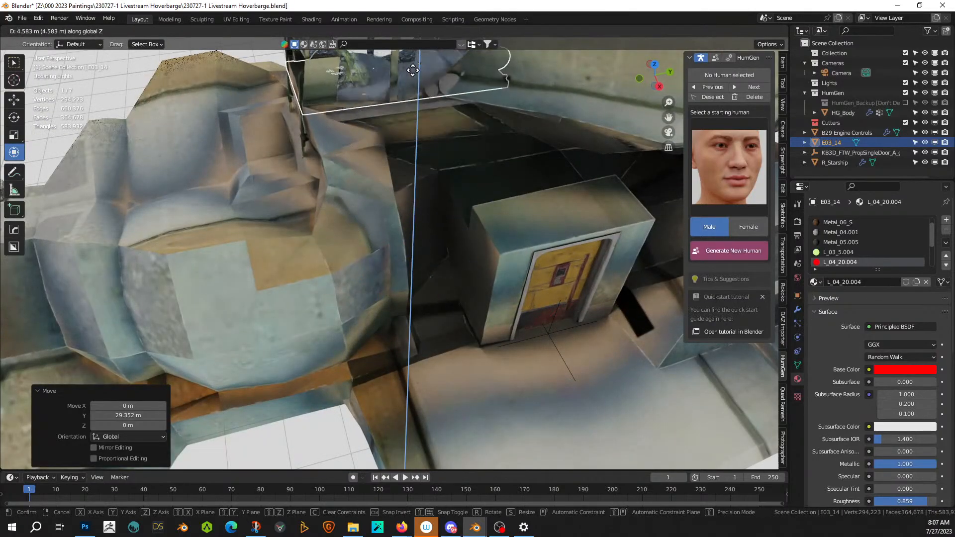
click(411, 461)
- Raise the E03_14 asset another 0.841 m or so along Z onto the top of the cockpit roof
key(KP_Decimal)
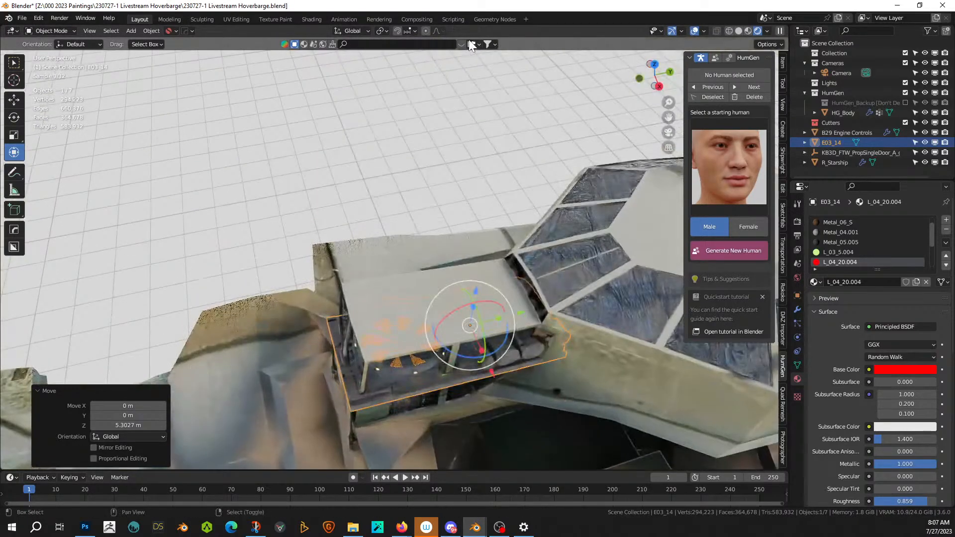
key(g)
key(z)
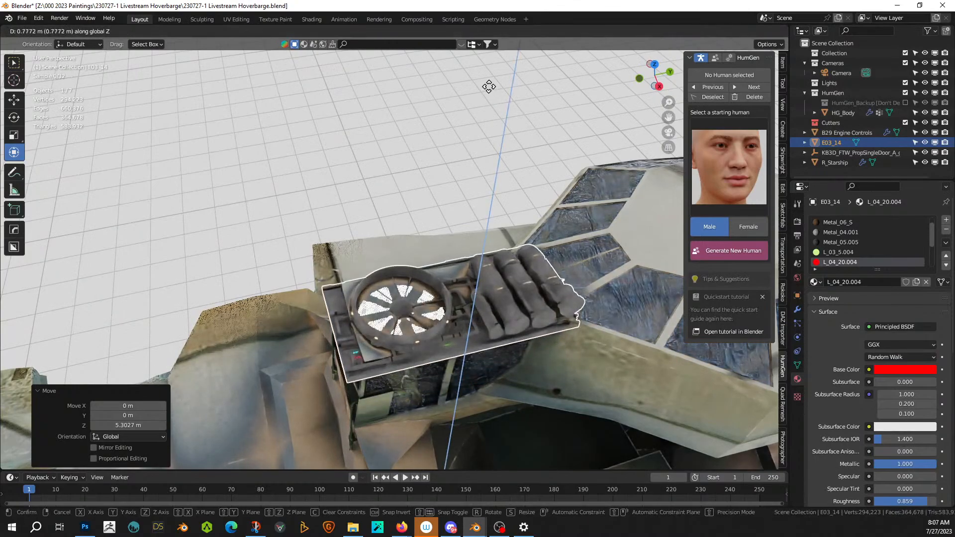
click(486, 82)
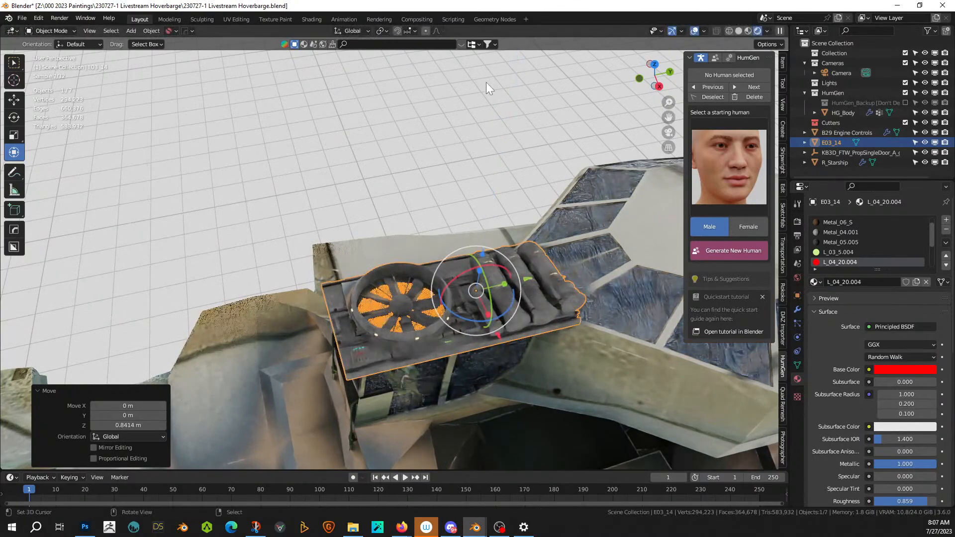
- Scale the E03_14 asset to about 0.908 and raise it about 0.1 m along Z on the cockpit roof
middle_drag(486, 82, 537, 95)
key(s)
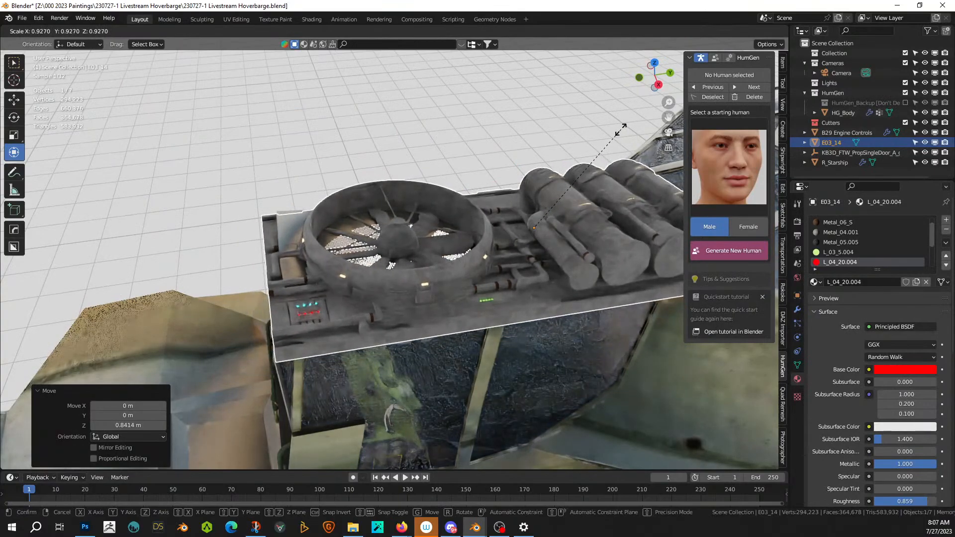
click(615, 129)
mouse_move(615, 130)
middle_down()
mouse_move(670, 155)
mouse_move(606, 138)
middle_up()
key(g)
key(z)
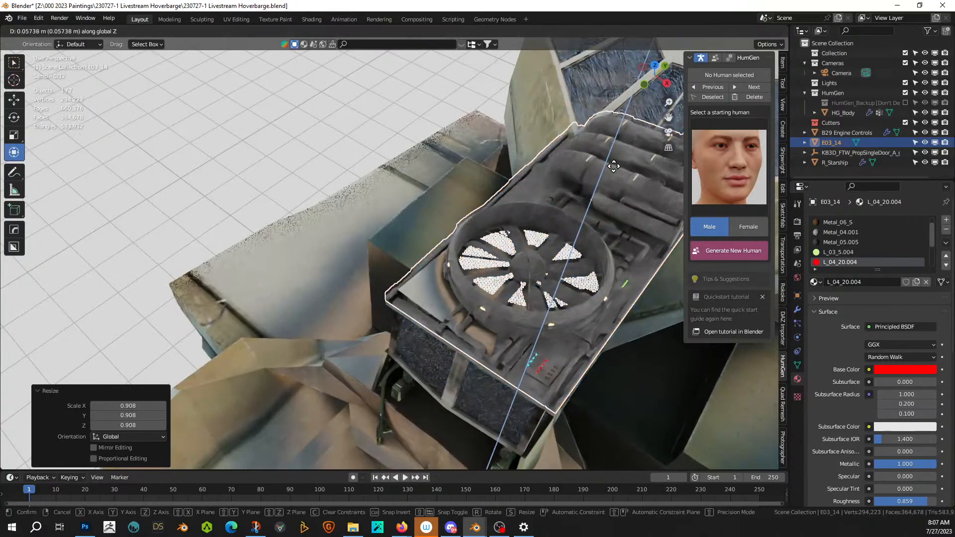
click(614, 163)
scroll(613, 162, down, 4)
middle_drag(613, 162, 637, 115)
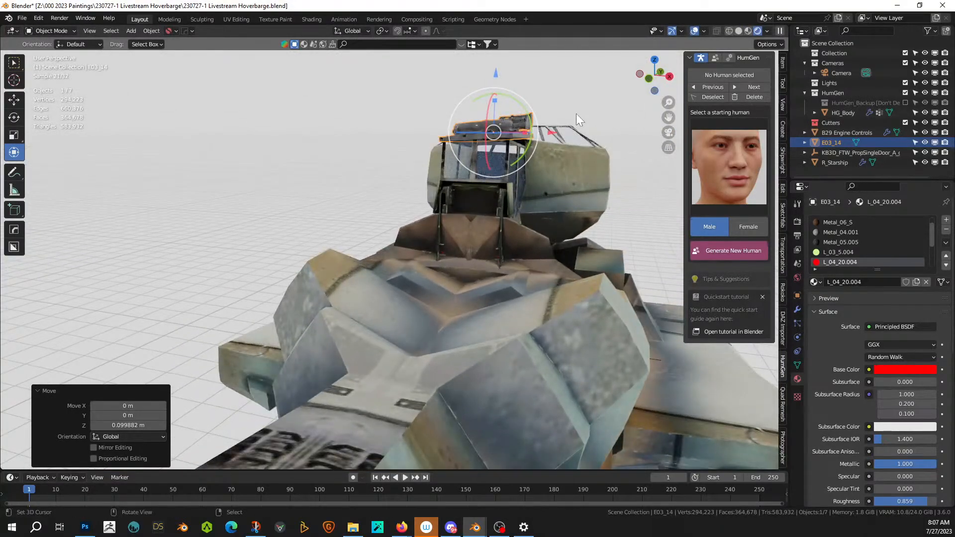
- Clear the E03_14 asset's rotation
key(alt+r)
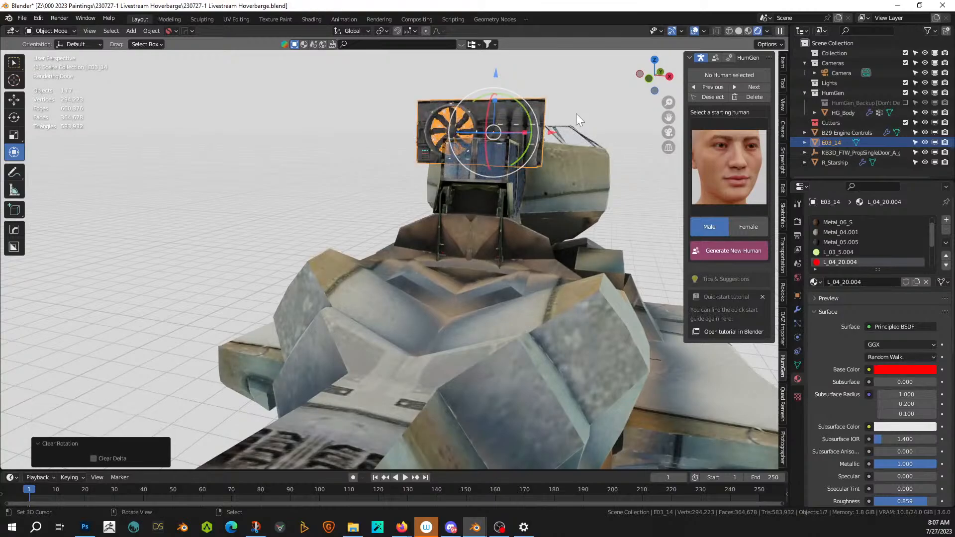
- Try rotating the E03_14 asset 90° about X and 180° about Z, and undo both rotations
text(r)
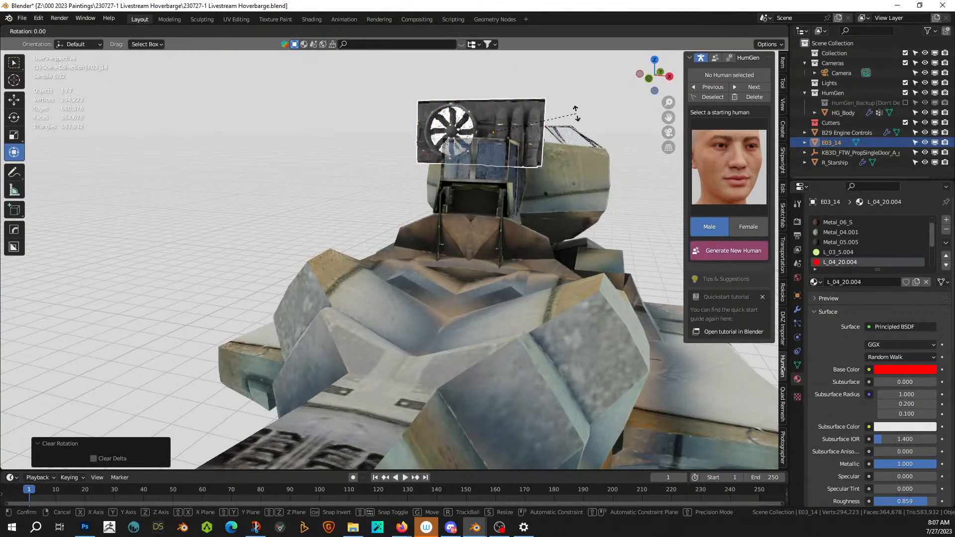
text(x90)
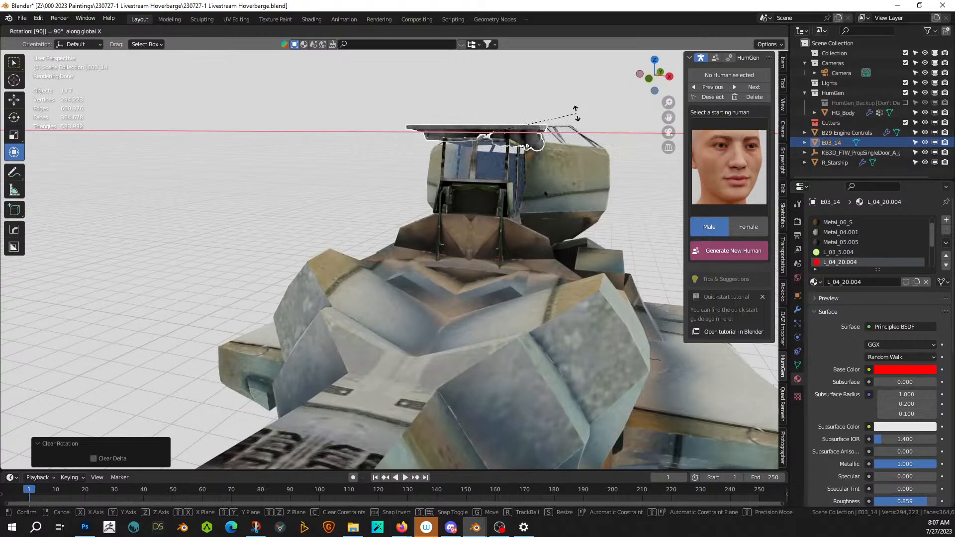
key(Return)
text(rz18)
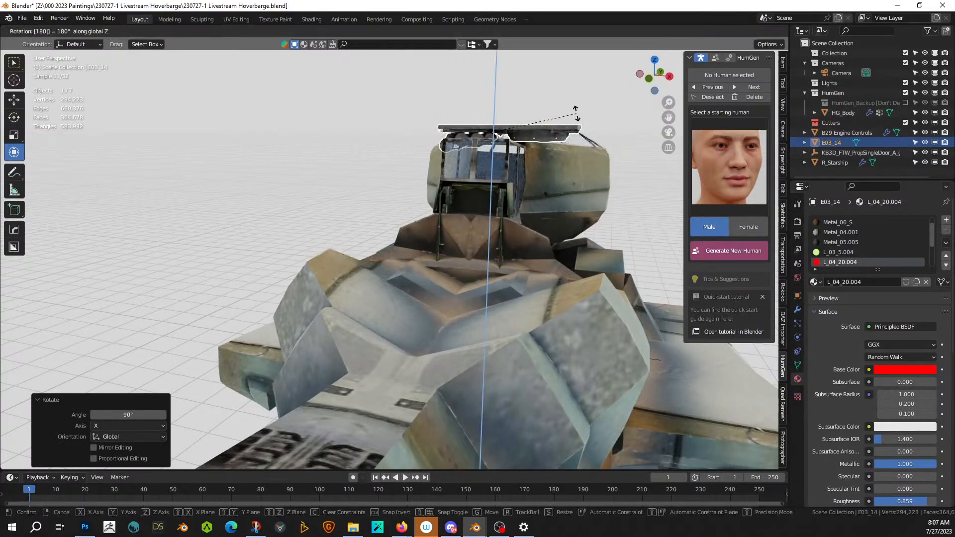
text(0)
key(Return)
middle_drag(576, 114, 536, 190)
scroll(557, 187, up, 1)
key(ctrl+z)
key(ctrl+z)
- Rotate the E03_14 asset -90° about X and 90° about Z to lay it along the cockpit roof
text(rx-90)
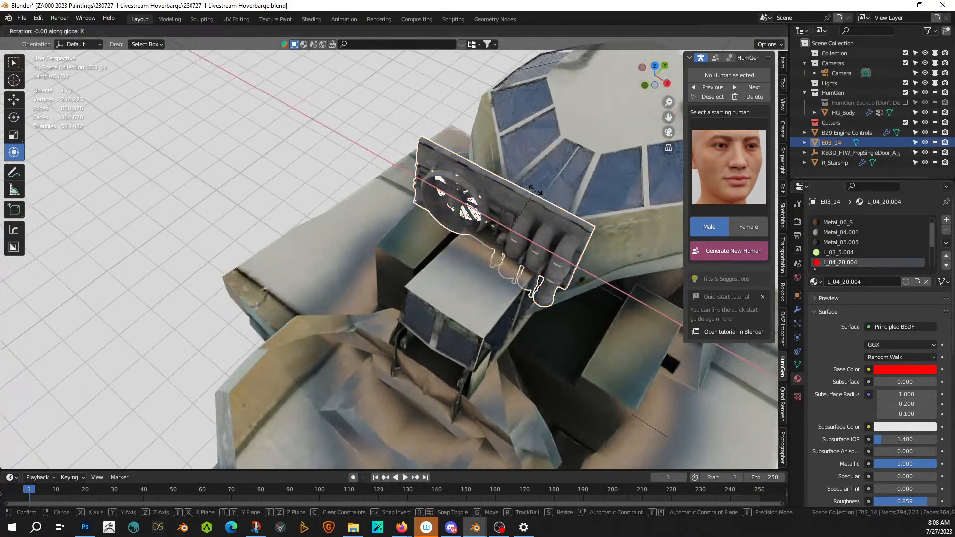
key(Return)
text(r)
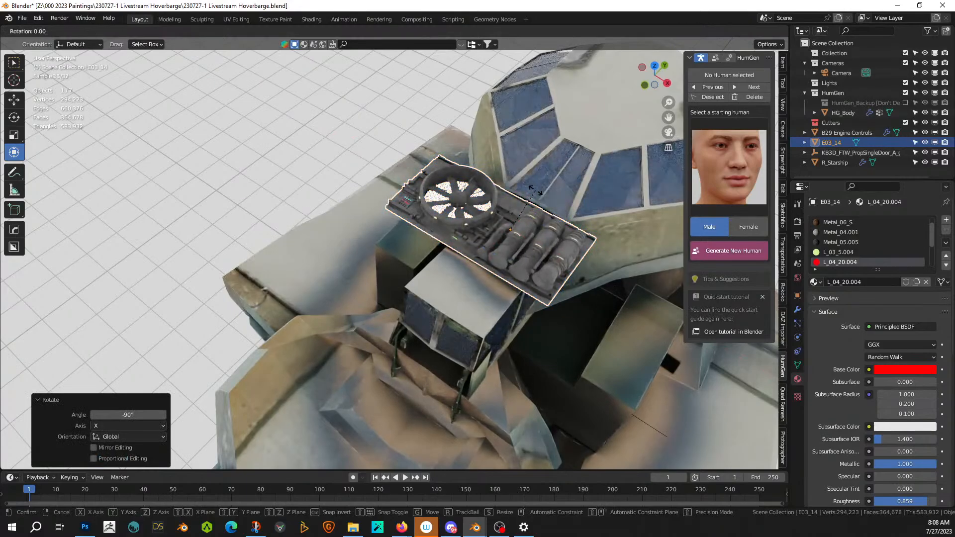
text(z90)
key(Return)
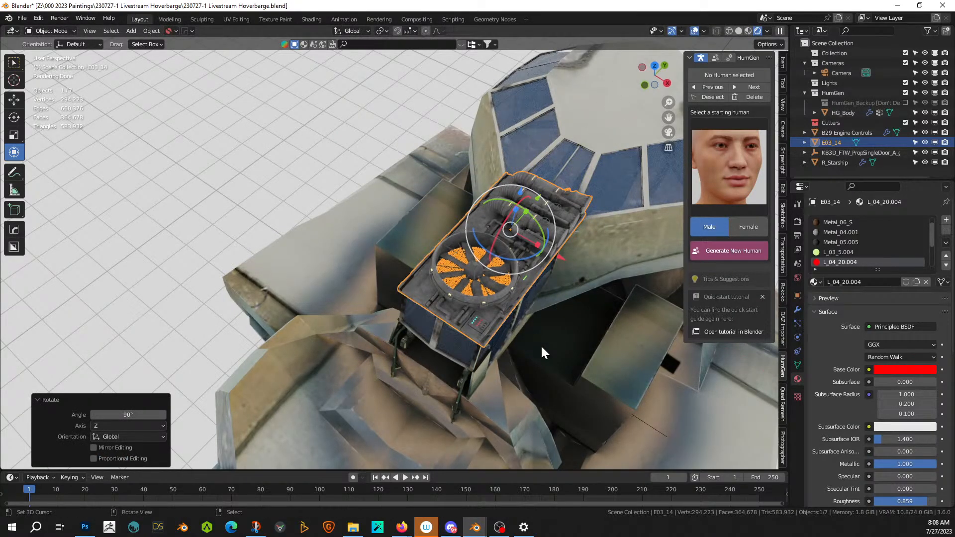
- From the side, tilt the E03_14 asset about -4.56° around global X to follow the cockpit roof's slope
middle_drag(541, 347, 508, 331)
scroll(527, 344, up, 4)
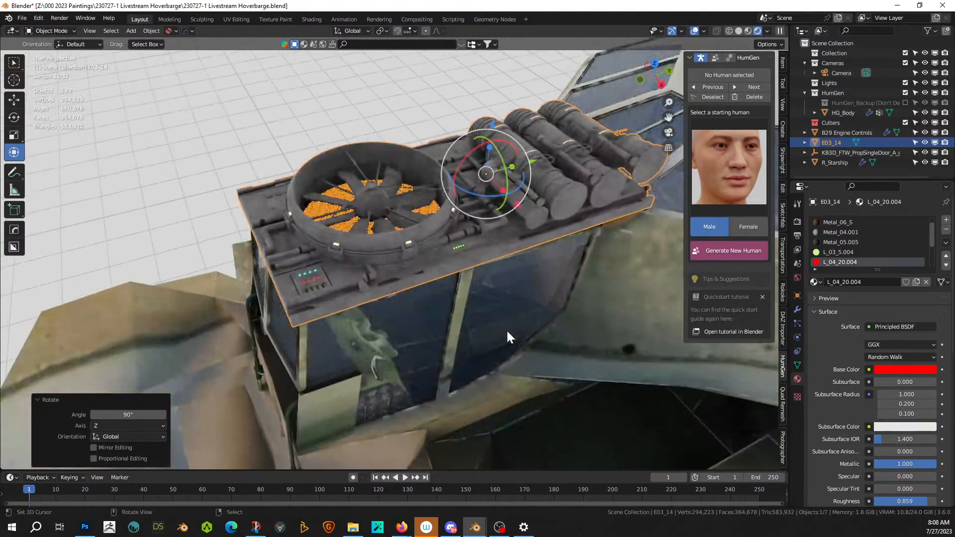
scroll(506, 329, down, 5)
middle_drag(423, 324, 451, 271)
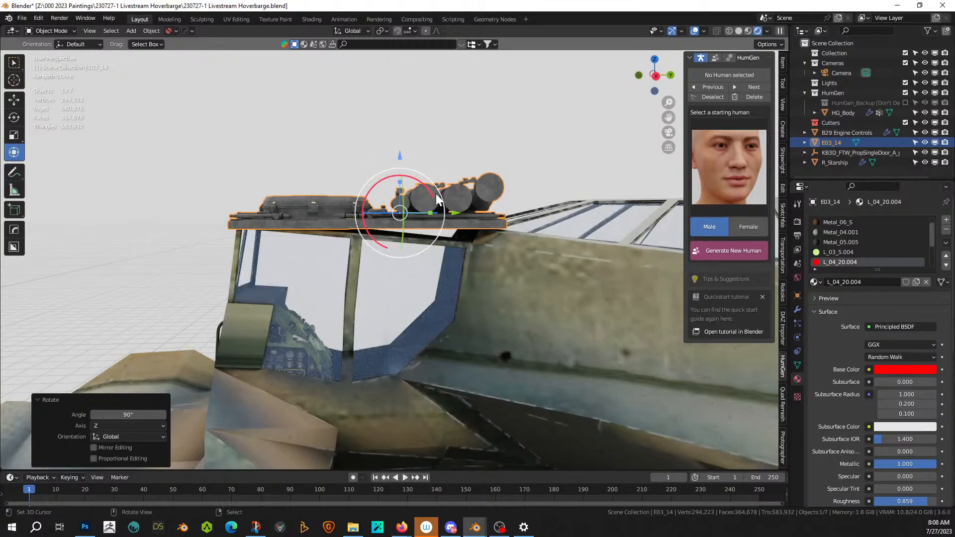
drag(436, 193, 424, 187)
- Switch the transform orientation to Local and move the E03_14 asset about -0.245 m along X and 0.105 m along Y
click(358, 32)
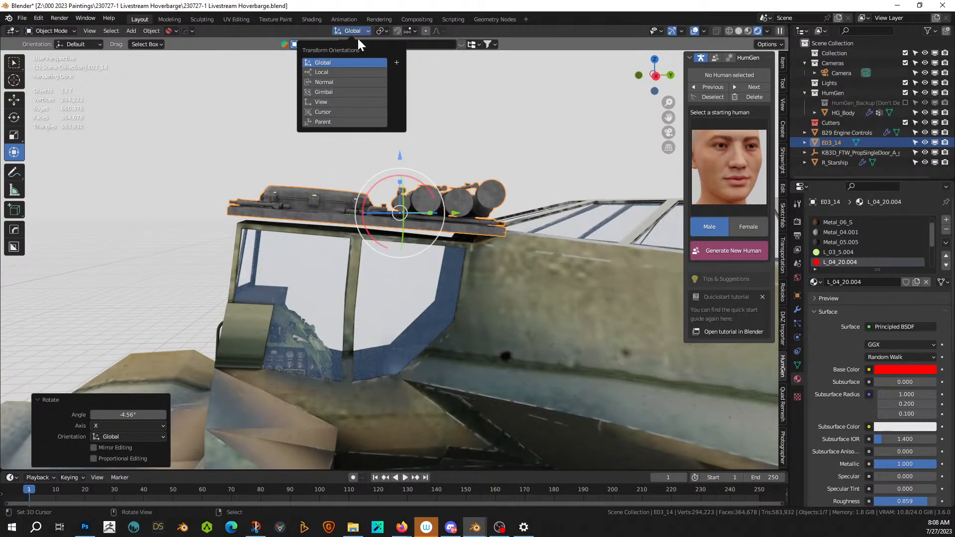
click(330, 72)
drag(457, 223, 376, 176)
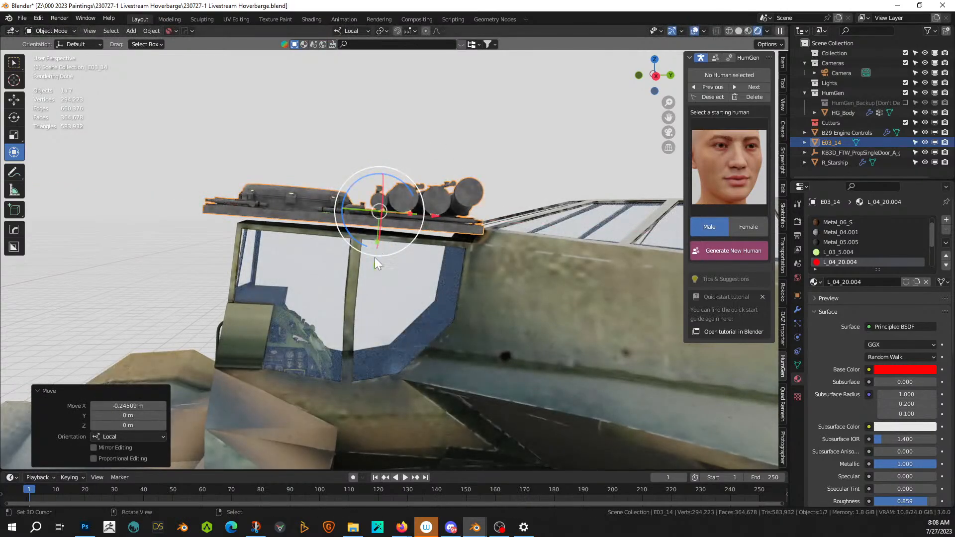
key(g)
key(y)
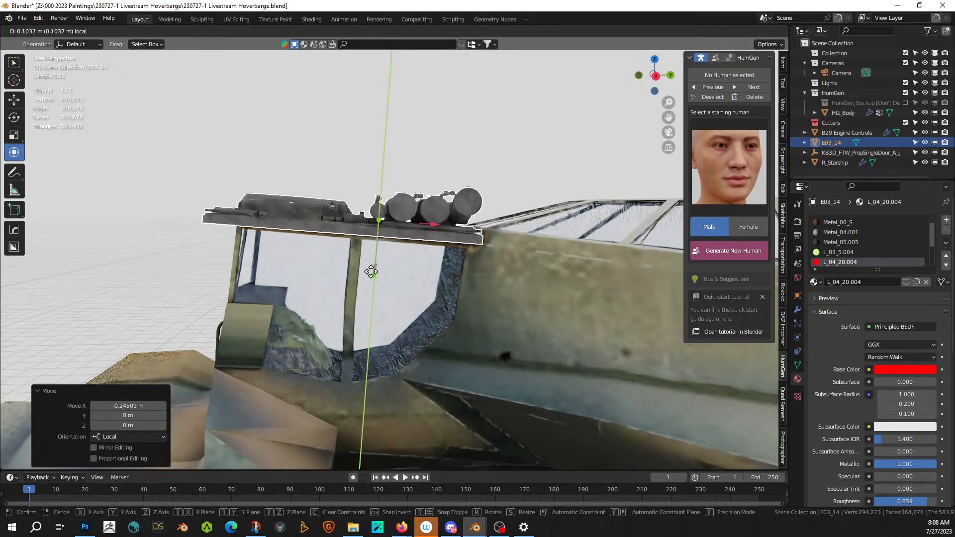
click(373, 271)
- Scale the E03_14 asset to about 0.83 to match the cockpit roof's length
key(s)
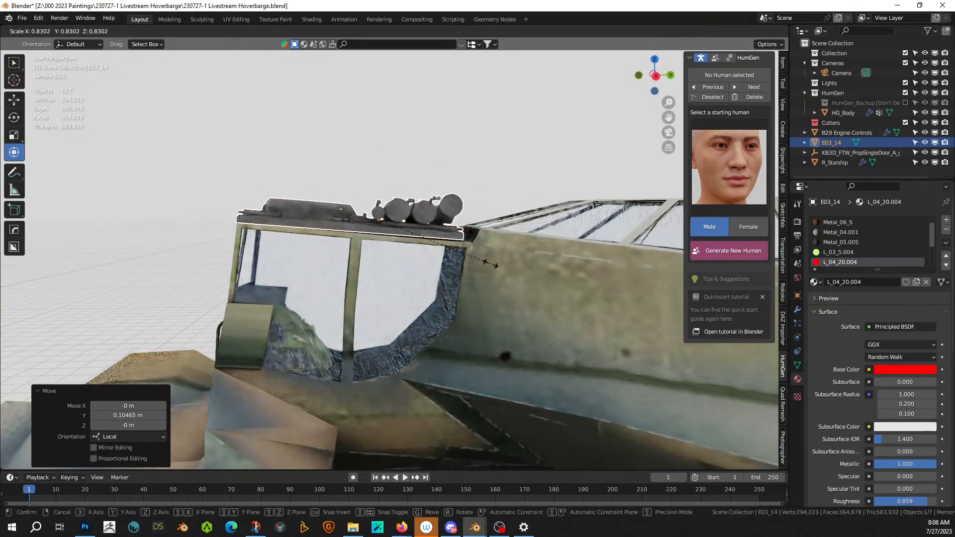
click(490, 264)
mouse_move(491, 264)
middle_down()
mouse_move(492, 327)
mouse_move(481, 286)
mouse_move(491, 245)
middle_up()
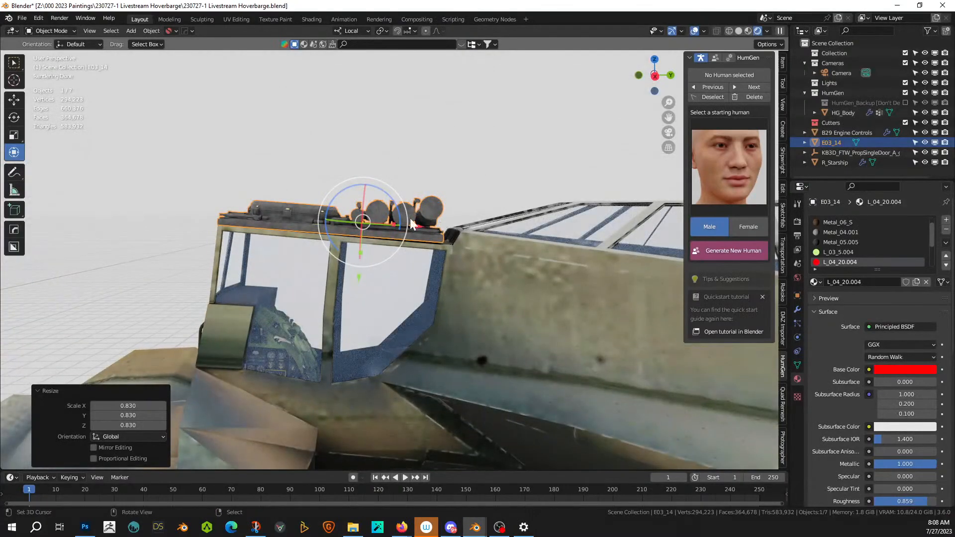
- Rotate the E03_14 asset about 0.546° around its local Z to refine its alignment with the roof
key(KP_Decimal)
middle_drag(411, 206, 410, 198)
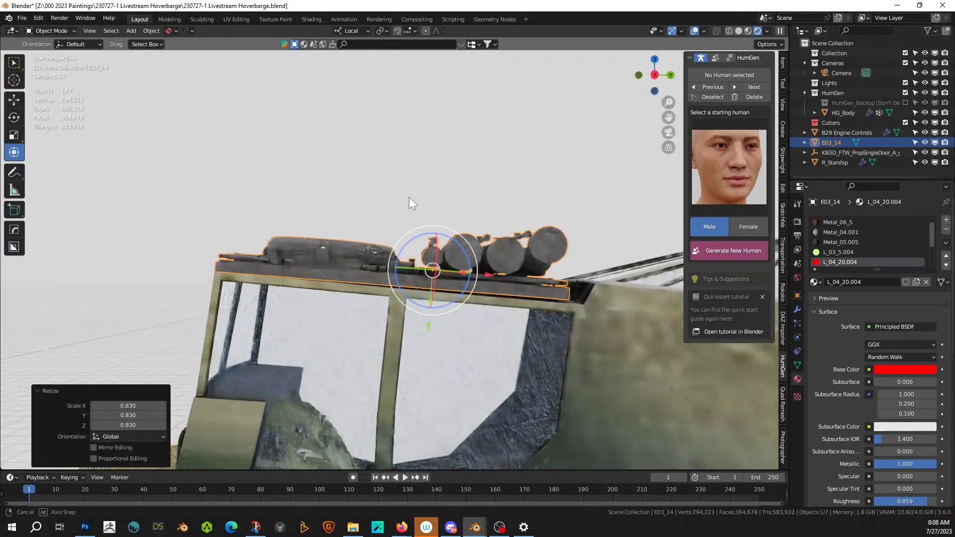
key(r)
key(z)
key(z)
click(458, 245)
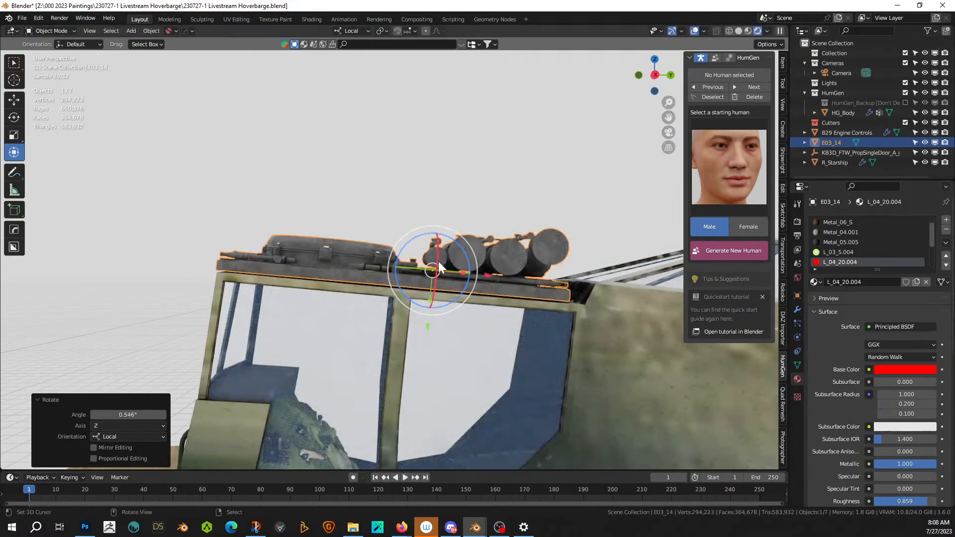
- Nudge the E03_14 asset about 0.015 m along its local Y and 0.0013 m along its local X
drag(426, 322, 430, 308)
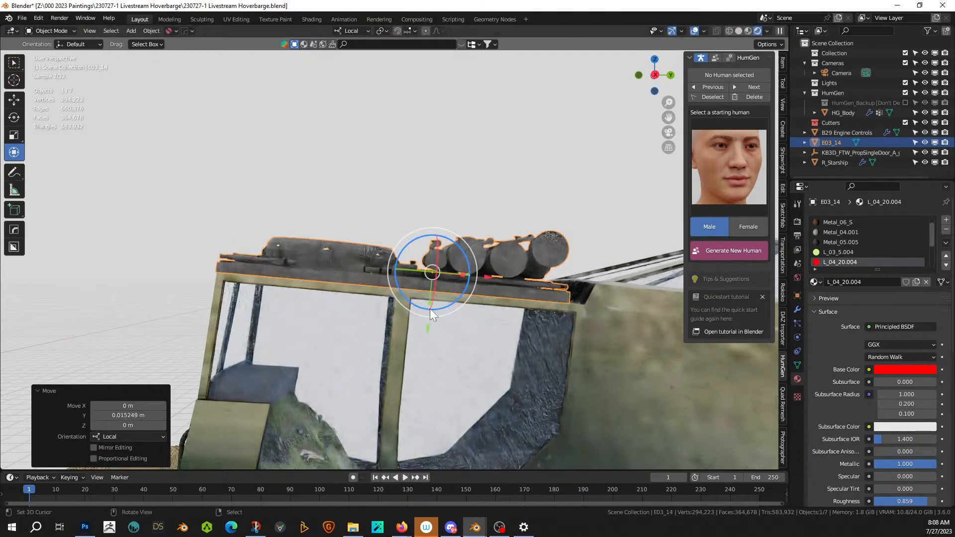
middle_drag(446, 288, 450, 326)
mouse_move(483, 298)
mouse_down()
mouse_move(503, 307)
mouse_move(482, 301)
mouse_up()
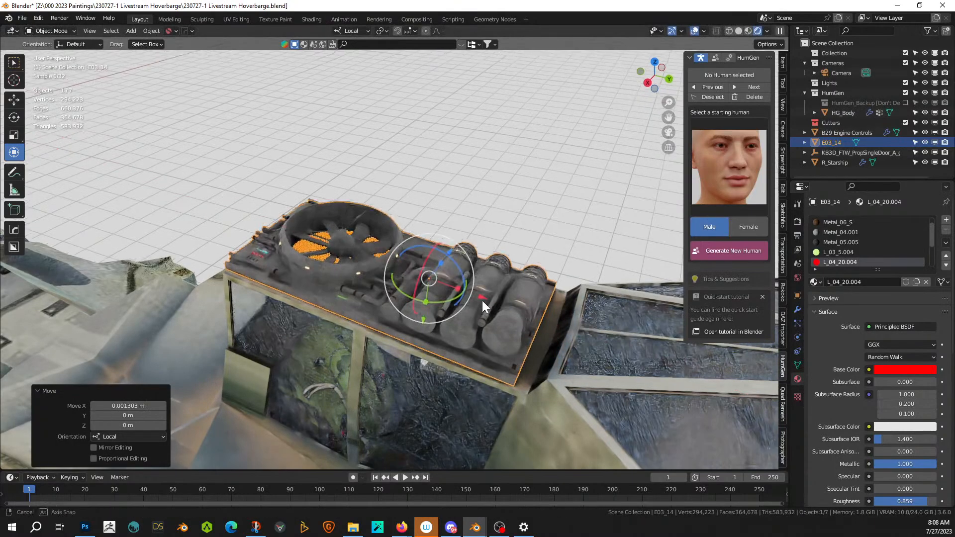
- Isolate the E03_14 asset and extrude the end faces of its base plate outward about 0.139 m
middle_drag(482, 300, 467, 281)
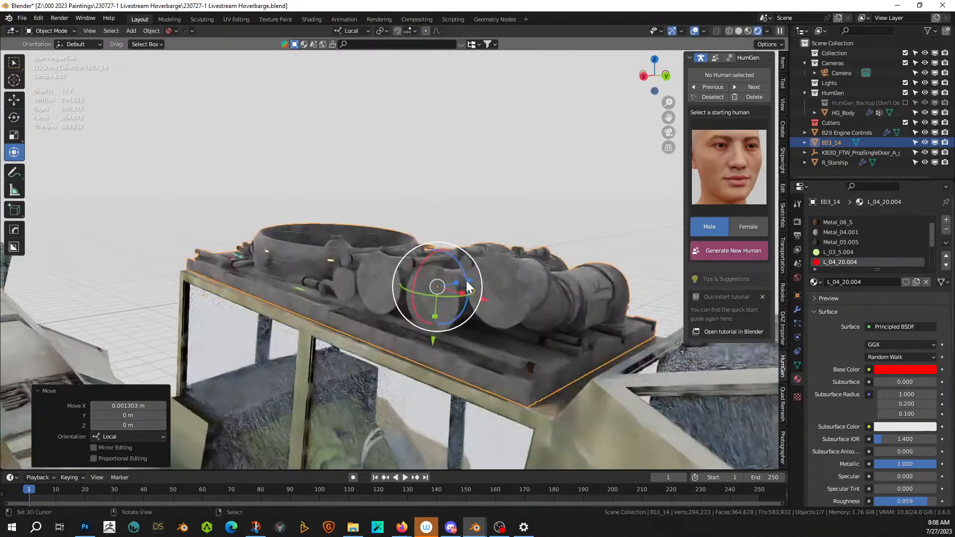
key(KP_Divide)
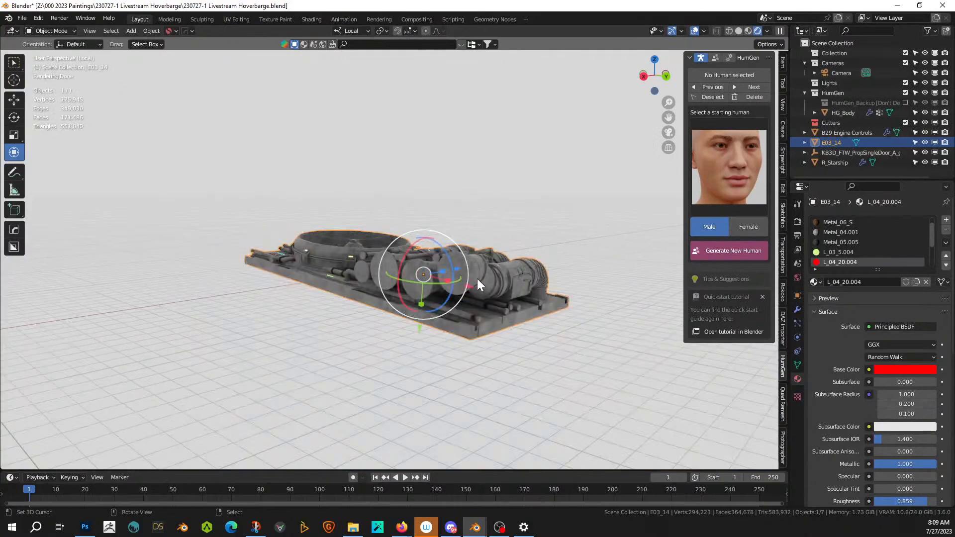
key(Tab)
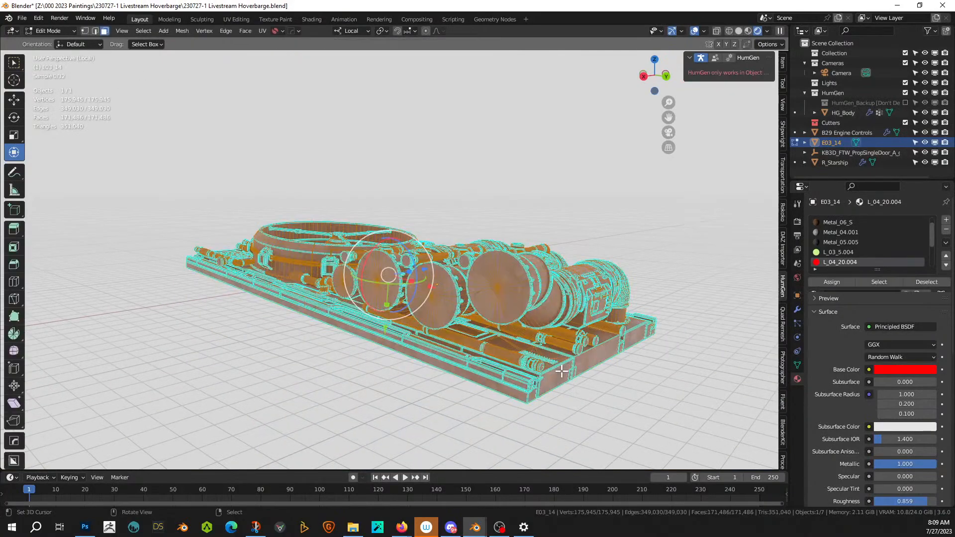
click(567, 373)
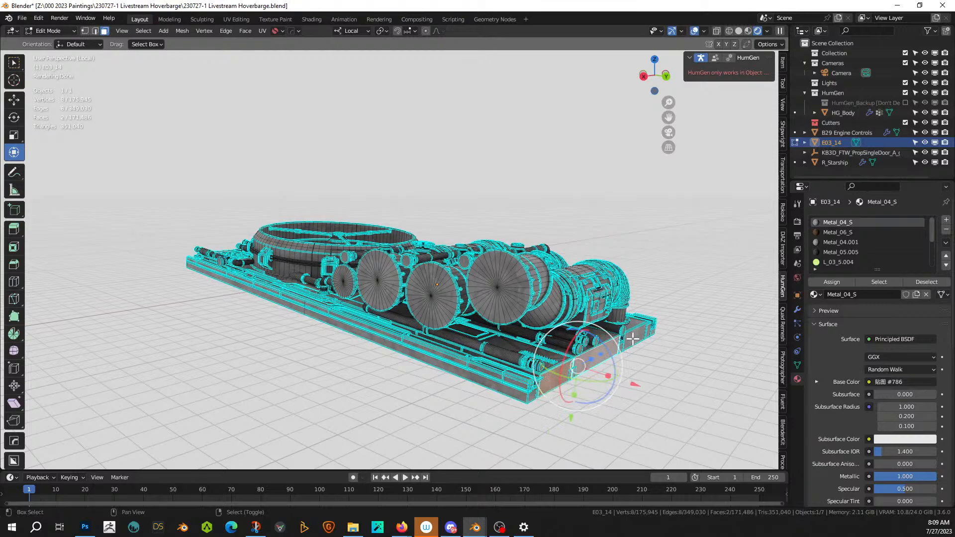
key(e)
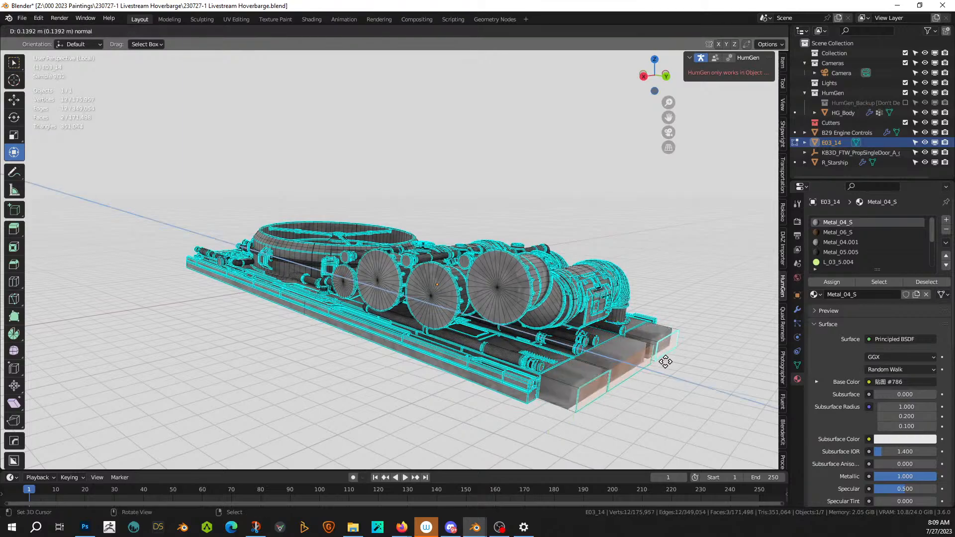
click(665, 362)
key(Tab)
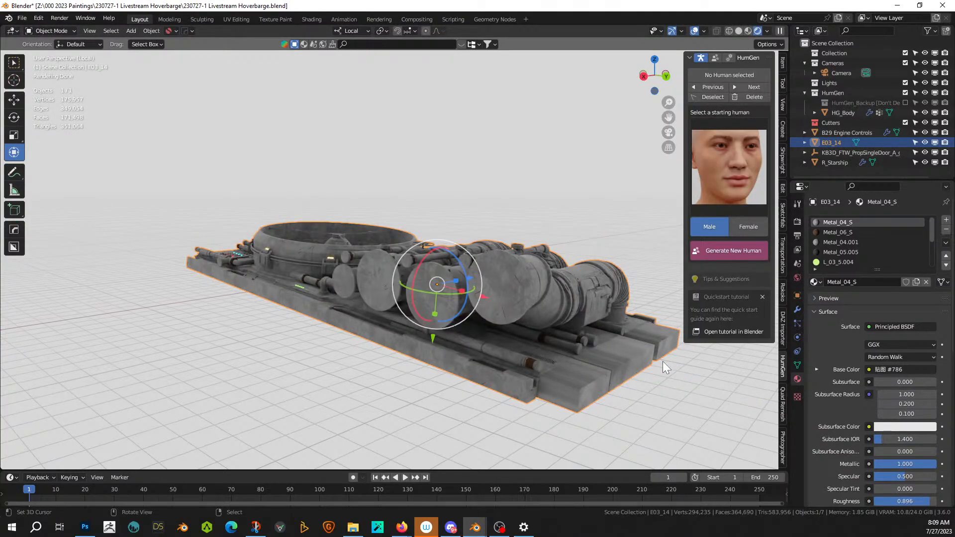
- Examine the fan machinery's fit on the cockpit roof within the full scene, from the side and from above
middle_drag(425, 284, 619, 305)
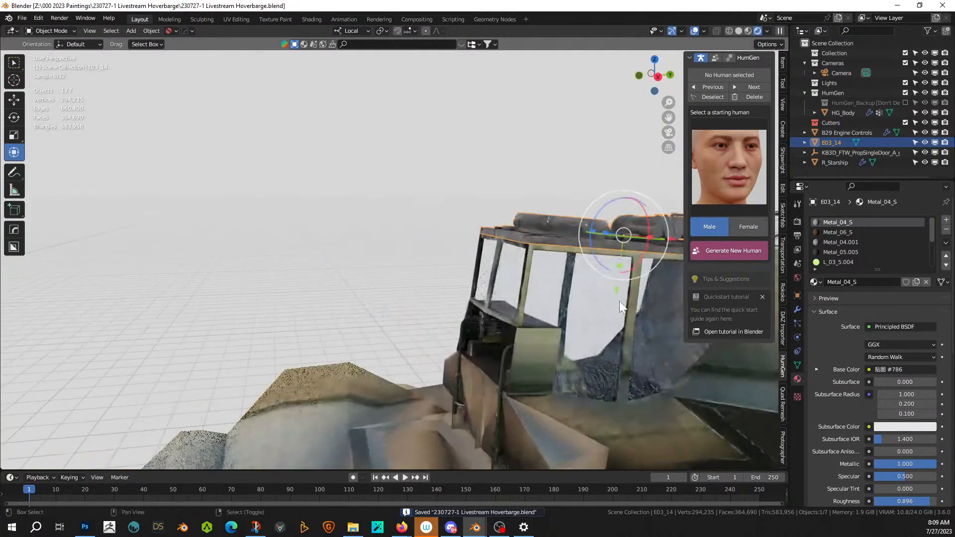
scroll(533, 312, down, 6)
middle_drag(532, 310, 409, 361)
scroll(477, 354, up, 5)
scroll(408, 359, up, 3)
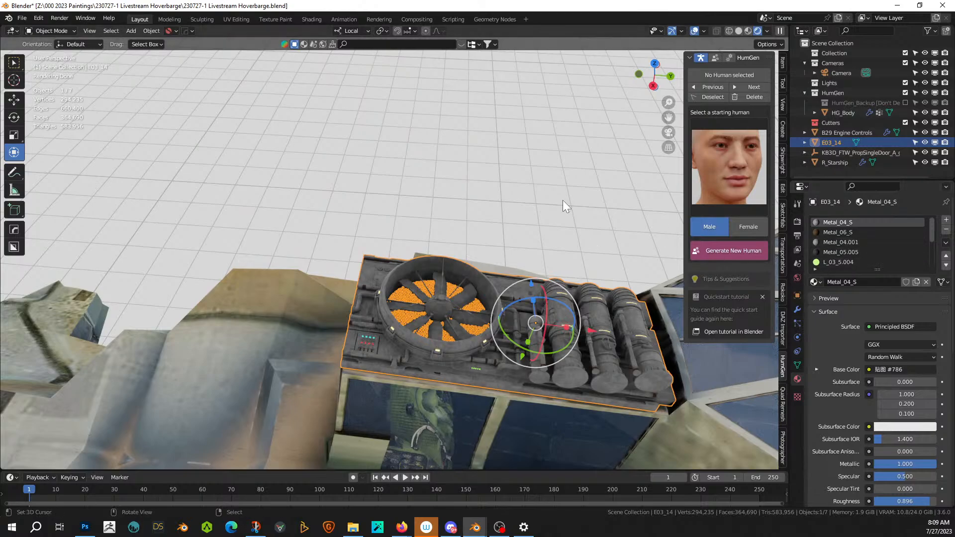
scroll(506, 232, down, 3)
shift+middle_drag(442, 248, 526, 164)
- Examine the whole hoverbarge hull from both sides, including the long open deck and rails behind the cockpit
scroll(526, 211, down, 9)
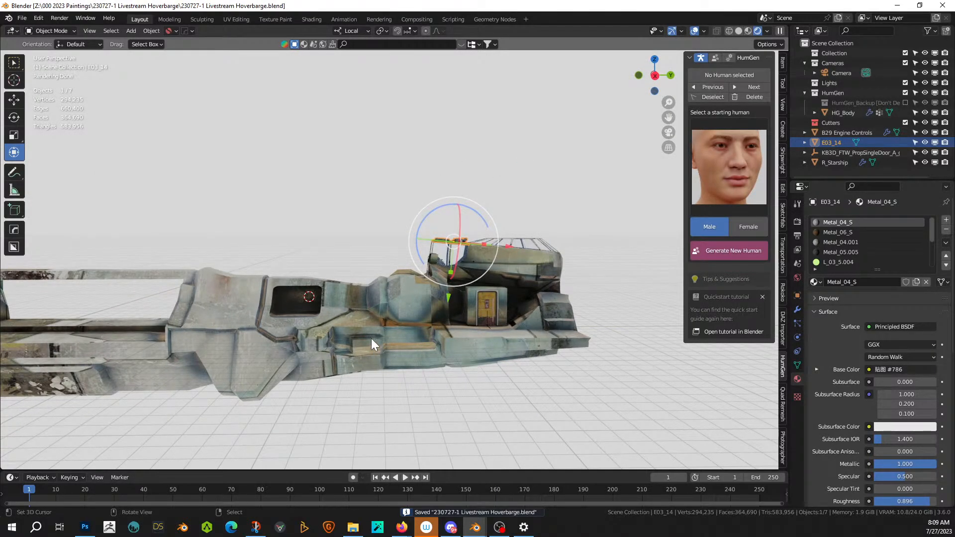
middle_drag(336, 330, 409, 248)
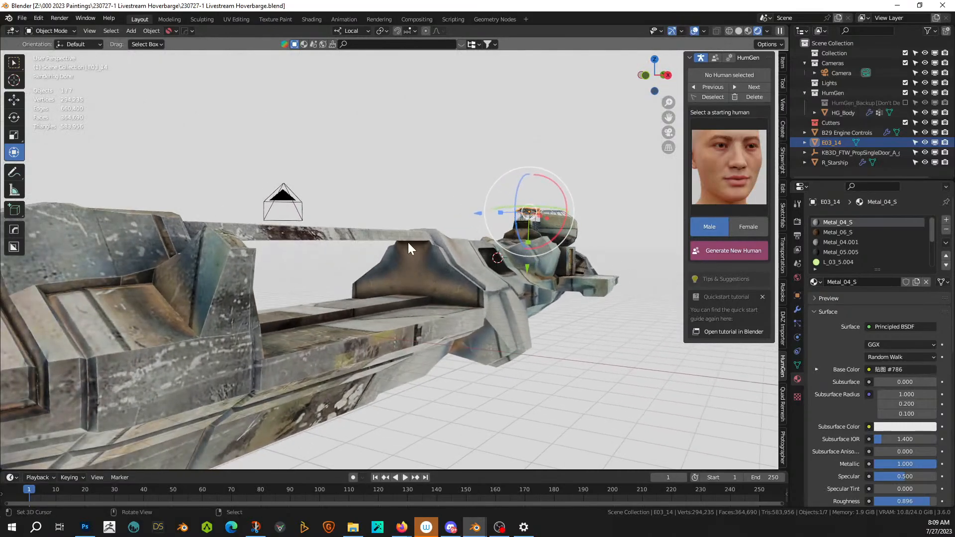
middle_drag(463, 322, 376, 333)
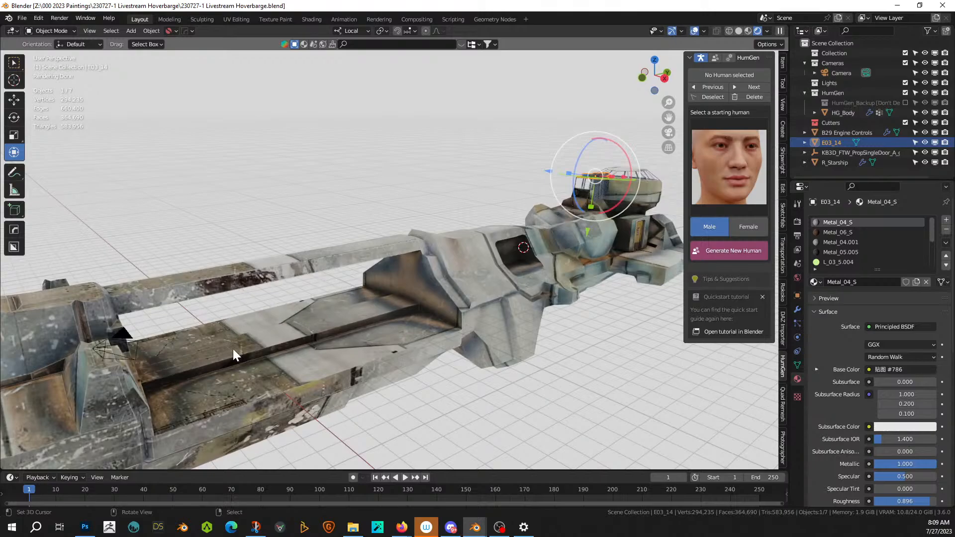
middle_drag(156, 291, 333, 262)
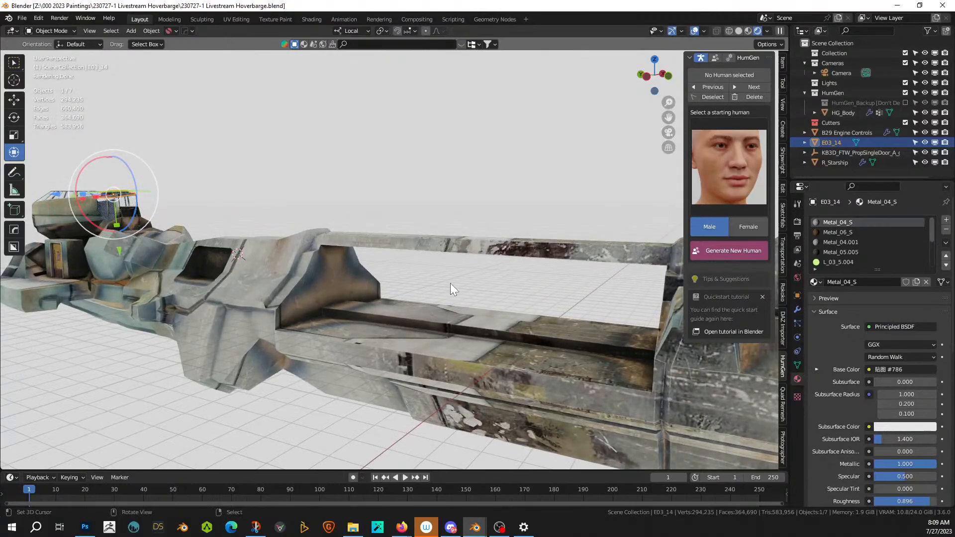
middle_drag(450, 282, 365, 271)
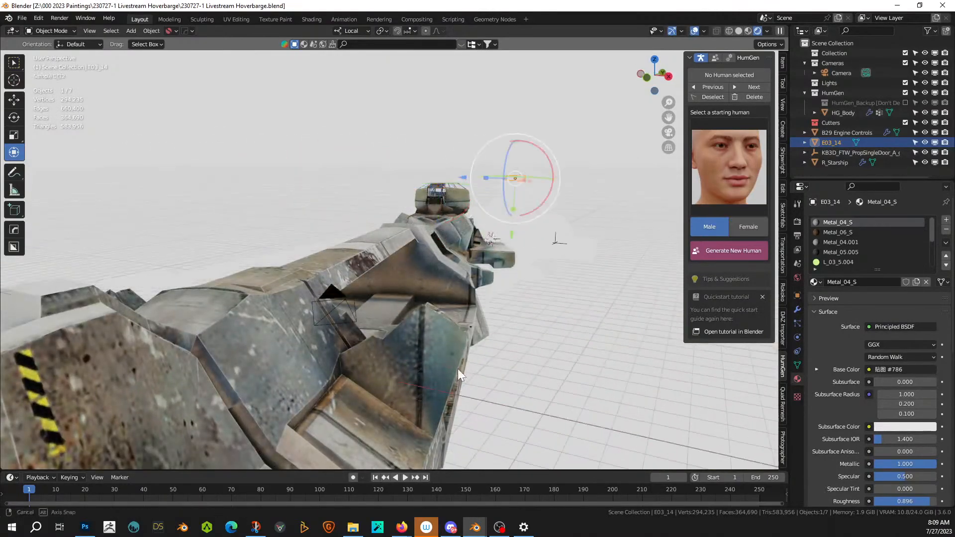
middle_drag(458, 369, 429, 372)
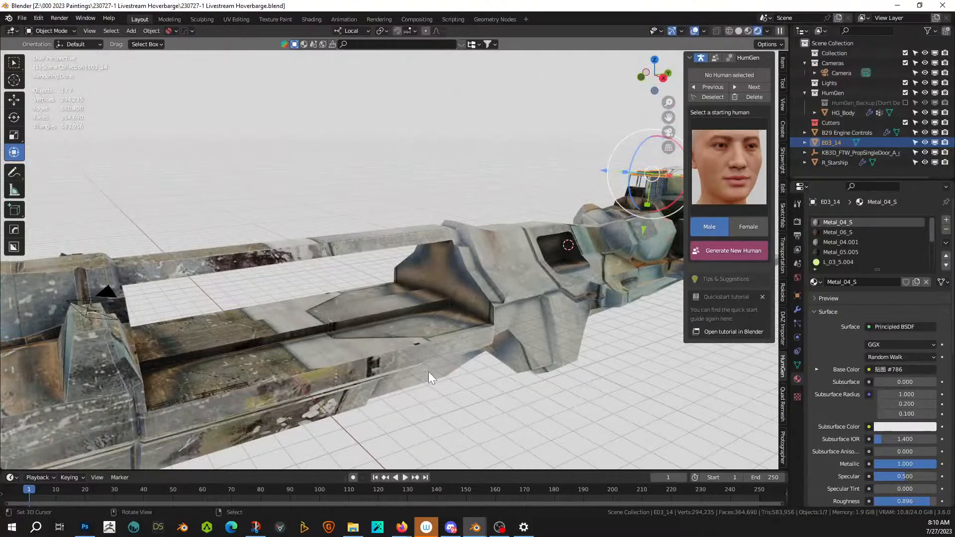
- Place the Airlock_Round_grp asset in the rounded recess in the hull's side and clear its rotation
middle_drag(404, 350, 367, 283)
middle_drag(451, 362, 380, 333)
scroll(346, 316, down, 3)
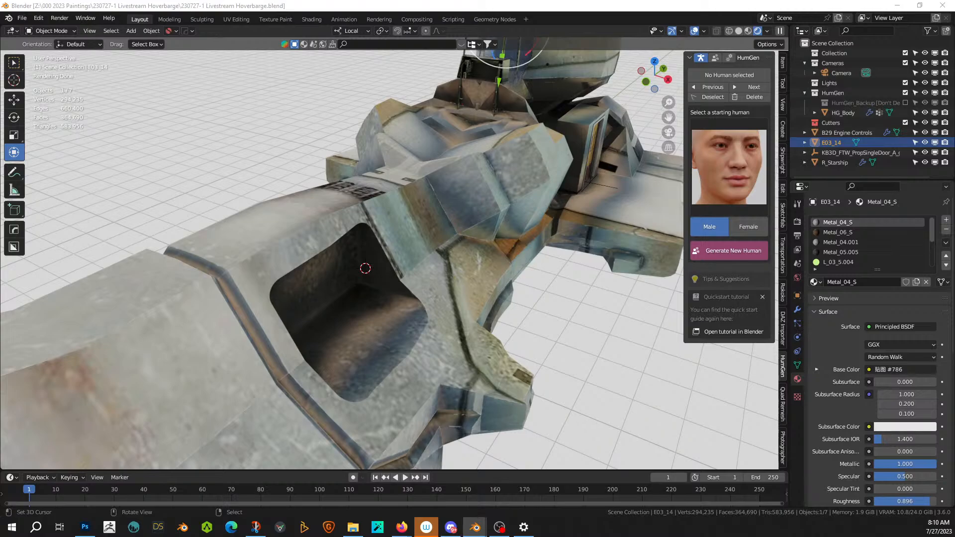
drag(594, 18, 319, 287)
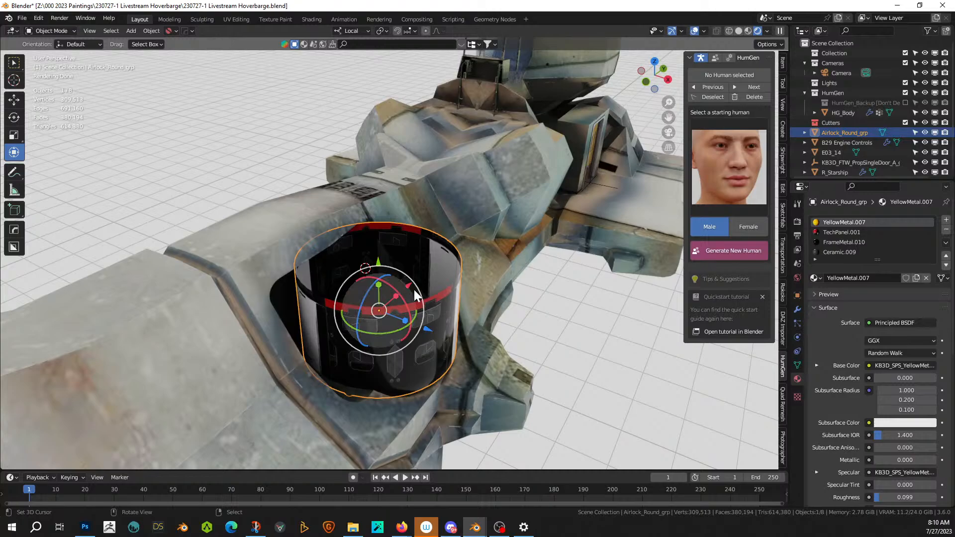
scroll(383, 301, up, 3)
middle_drag(382, 303, 459, 335)
key(alt+r)
scroll(401, 293, down, 3)
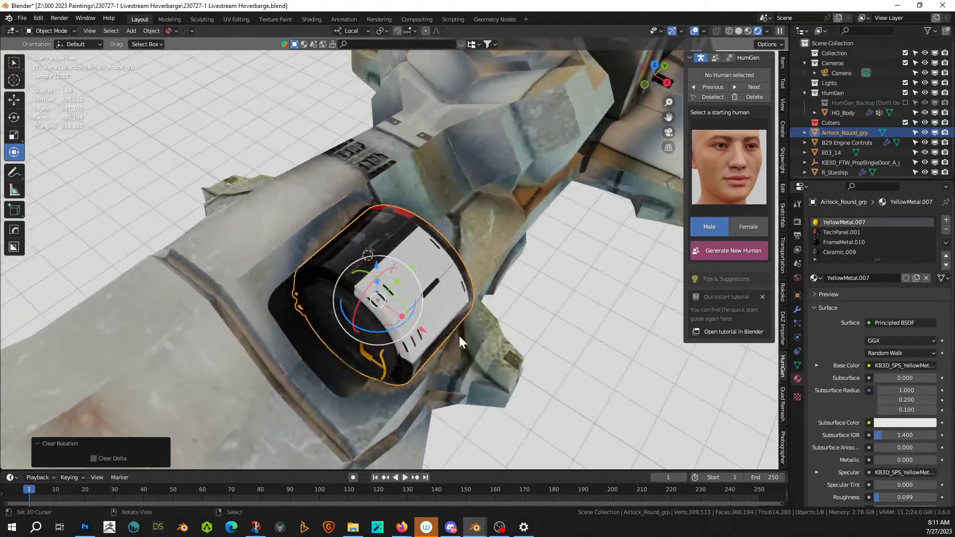
- Rotate the round airlock 90° about its local Z axis and scale it uniformly to about 0.702
text(r90z)
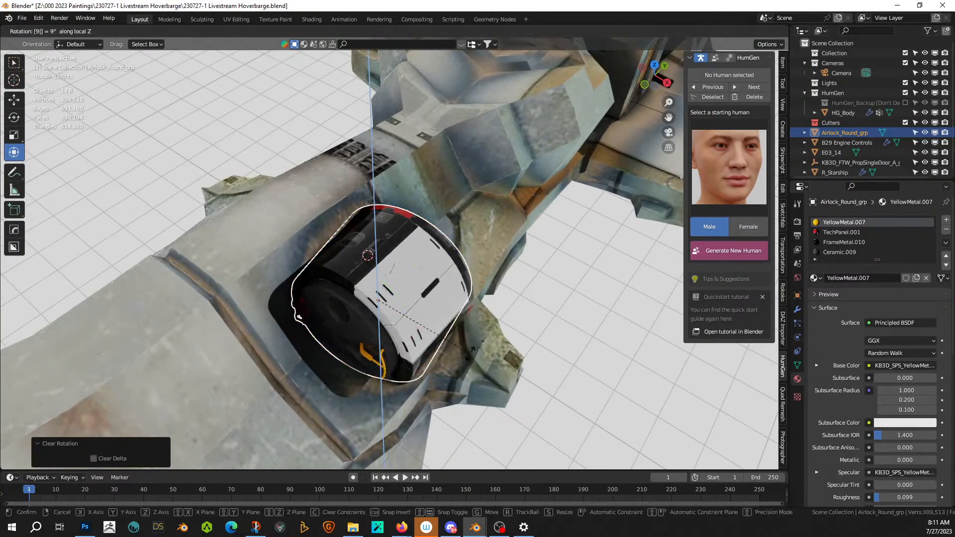
text(z)
key(Return)
key(s)
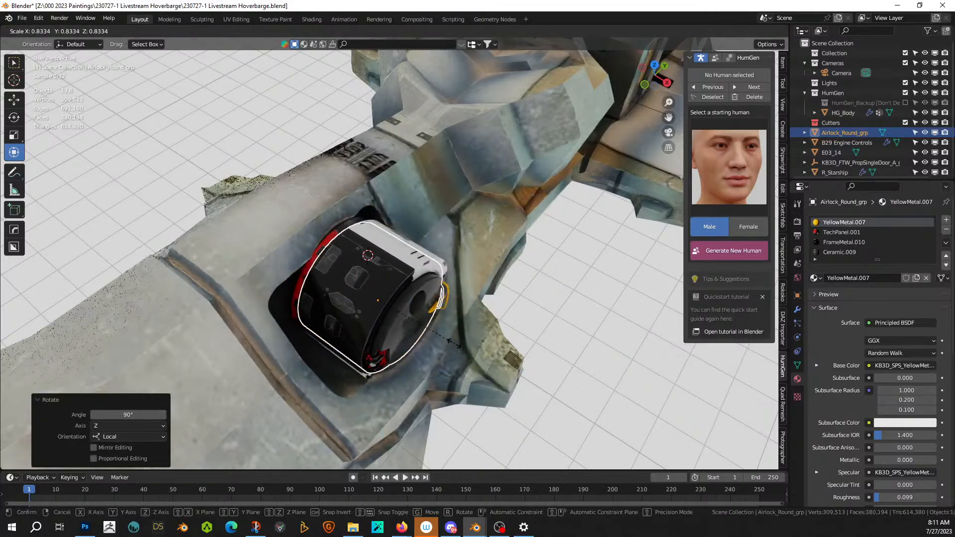
click(445, 335)
- Move the round airlock about 1.51 m along its local Y and -0.297 m along its local X, toward the recess's back wall
middle_drag(445, 332, 467, 321)
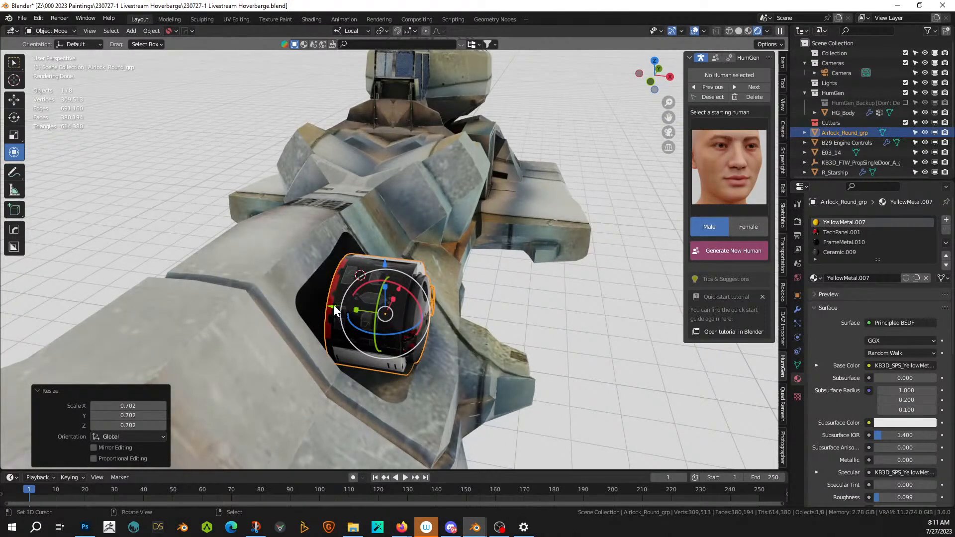
key(g)
key(y)
key(y)
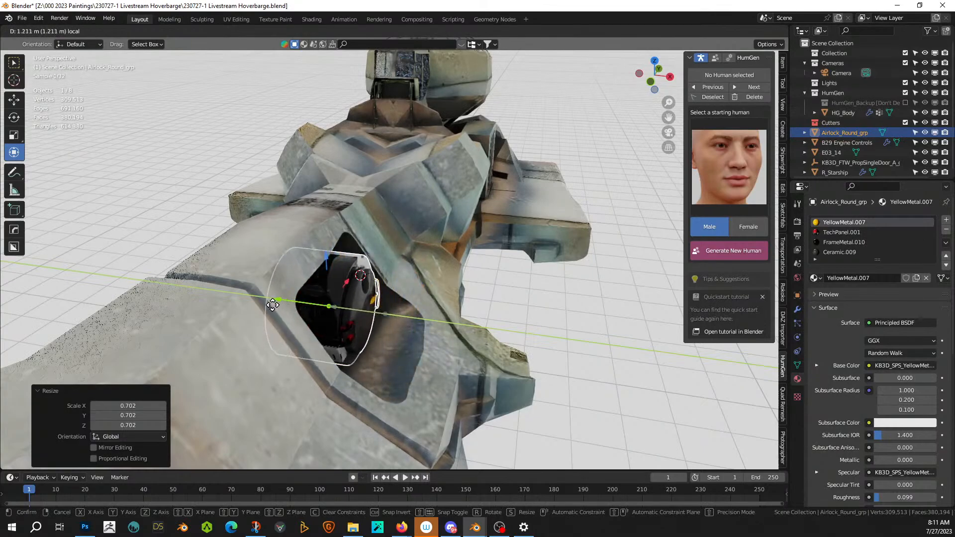
click(261, 304)
middle_drag(261, 304, 246, 291)
key(KP_3)
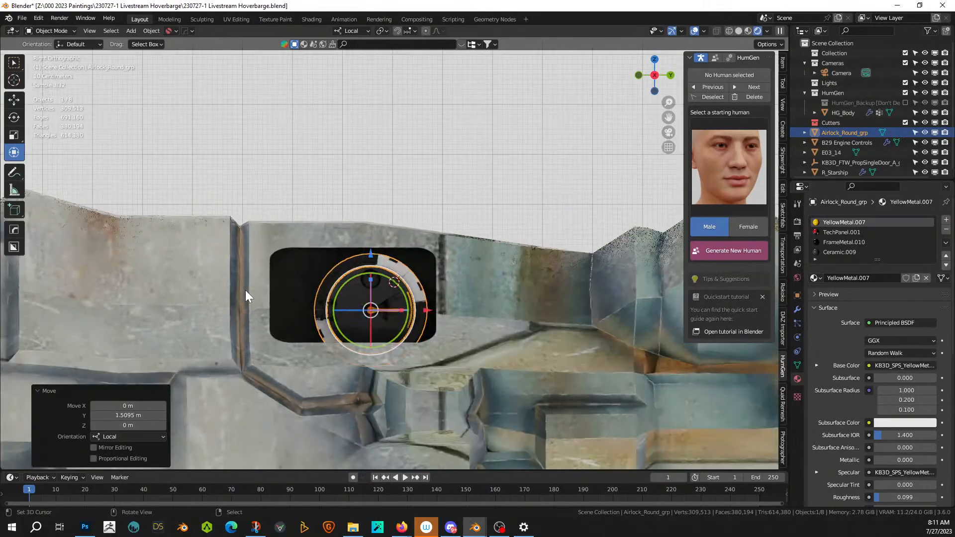
scroll(328, 321, up, 1)
scroll(329, 321, up, 1)
drag(414, 335, 394, 337)
mouse_move(416, 344)
middle_down()
mouse_move(440, 363)
mouse_move(427, 338)
middle_up()
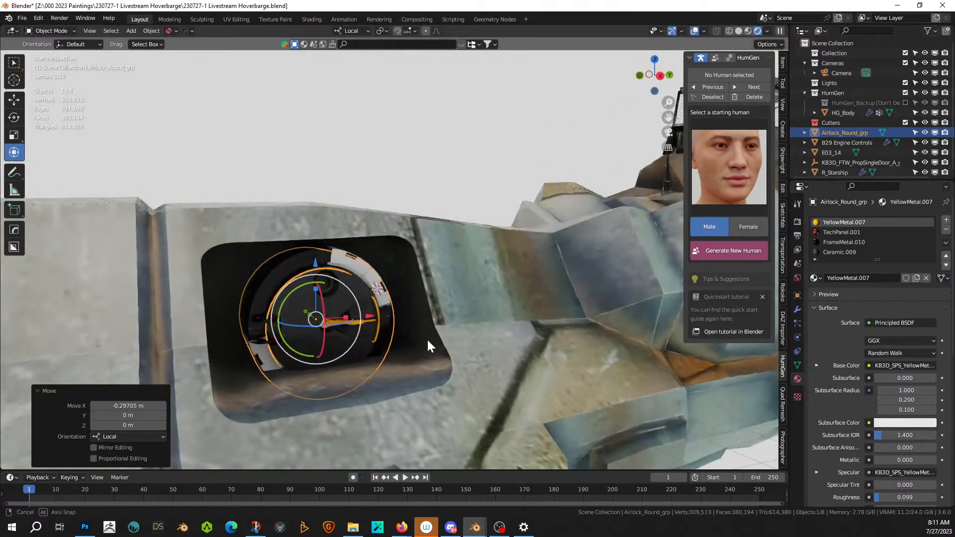
- Scale the round airlock uniformly by about 0.806 to fit within the recess
key(s)
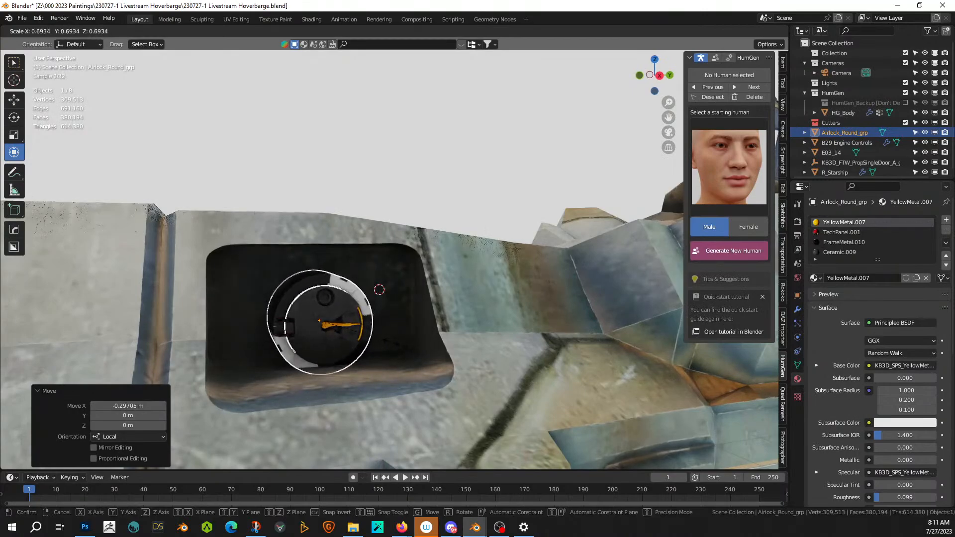
click(403, 341)
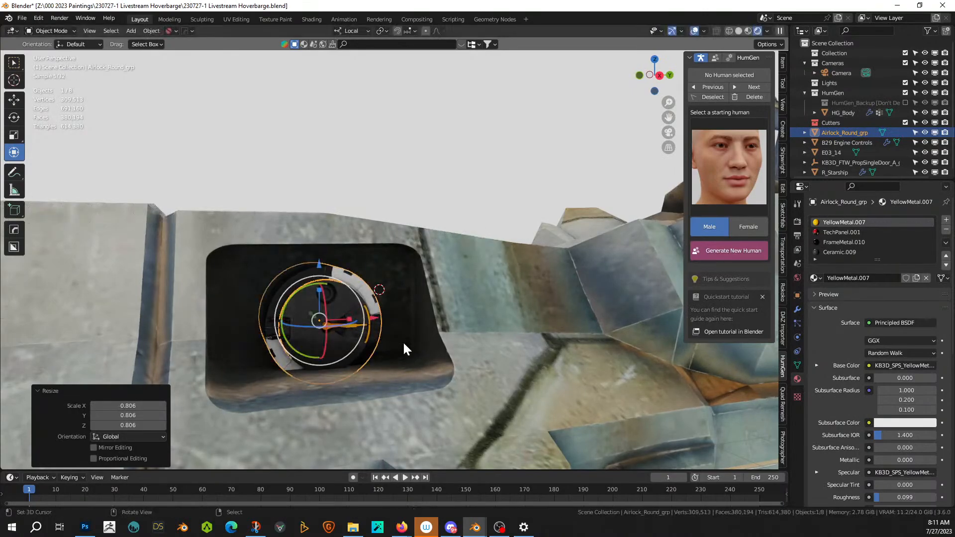
key(KP_3)
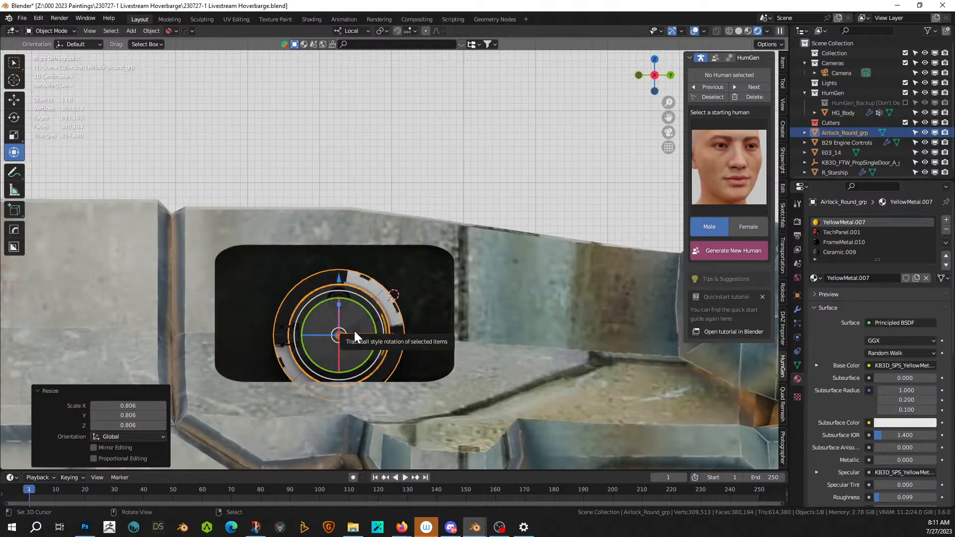
key(g)
key(y)
key(y)
right_click(350, 302)
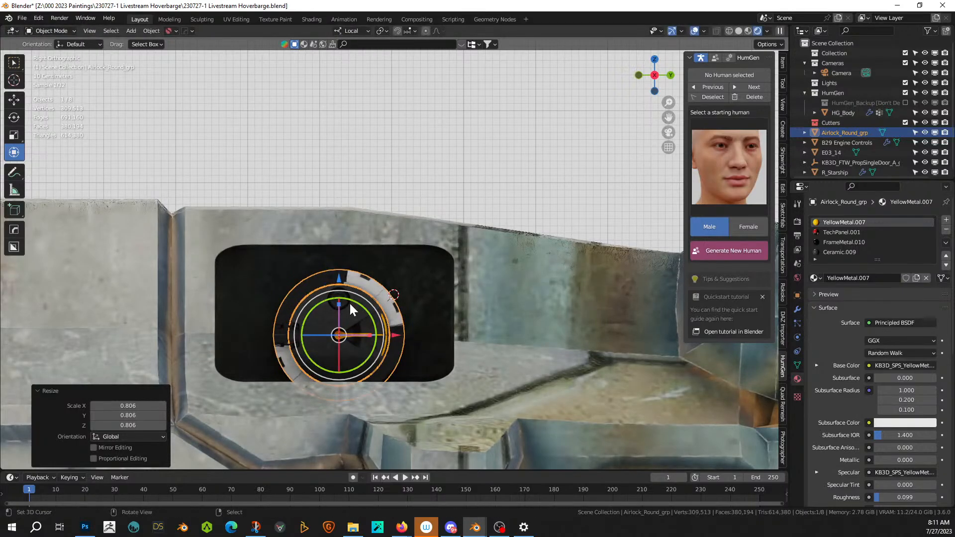
- Raise the round airlock about 0.304 m along its local Z and shift it about -0.751 m along its local X within the recess
key(g)
key(z)
key(z)
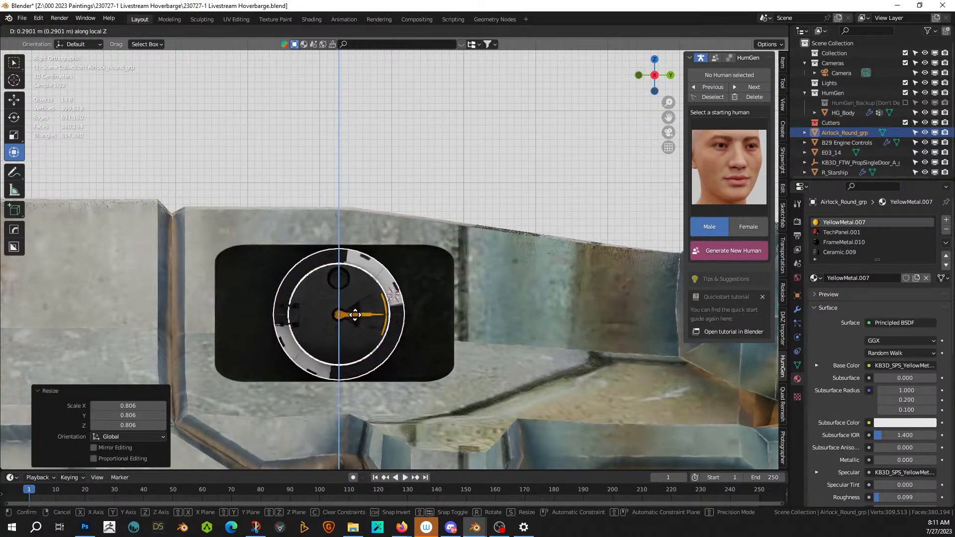
click(354, 313)
middle_drag(354, 314, 471, 247)
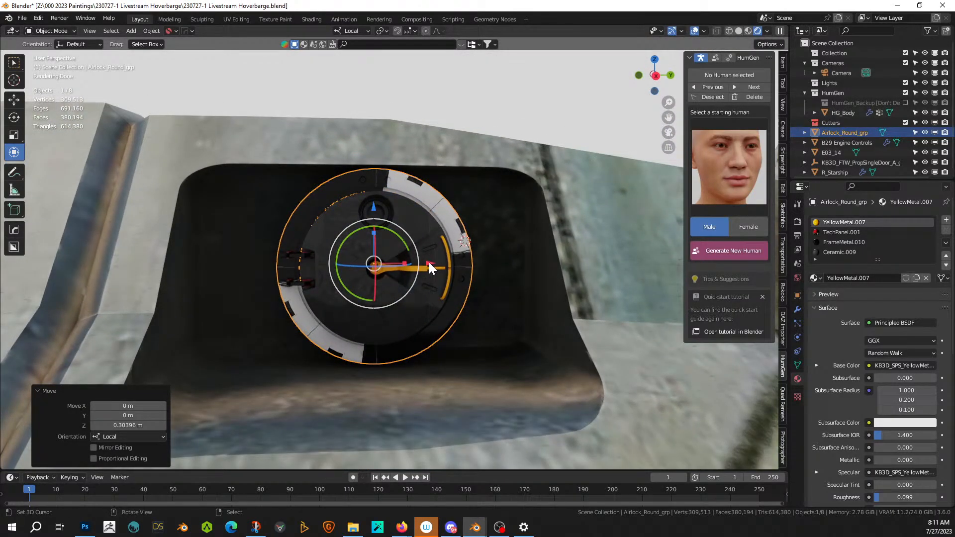
drag(429, 262, 352, 273)
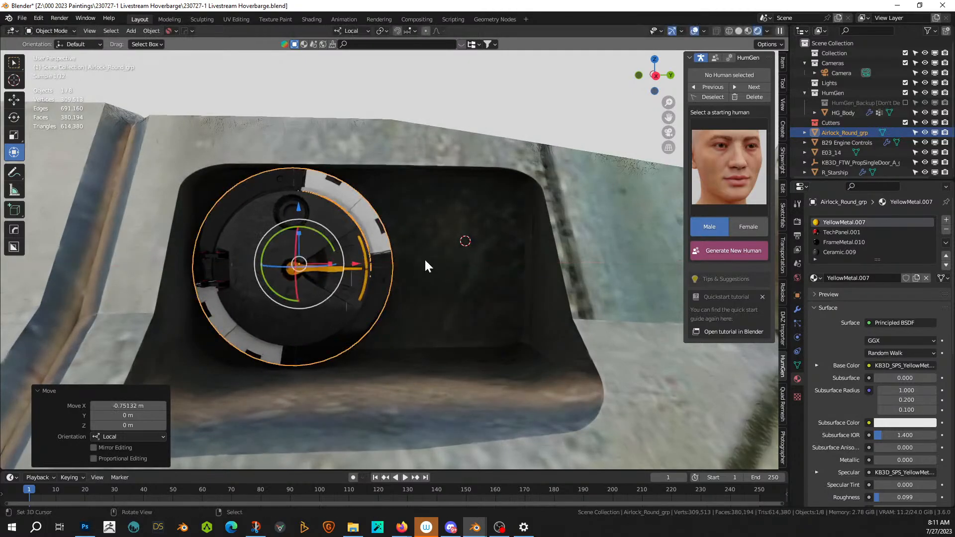
- Switch the viewport to solid shading and mirror the round airlock across the hull's X axis
click(751, 31)
middle_drag(617, 126, 573, 275)
scroll(494, 262, down, 4)
shift+right_click(343, 194)
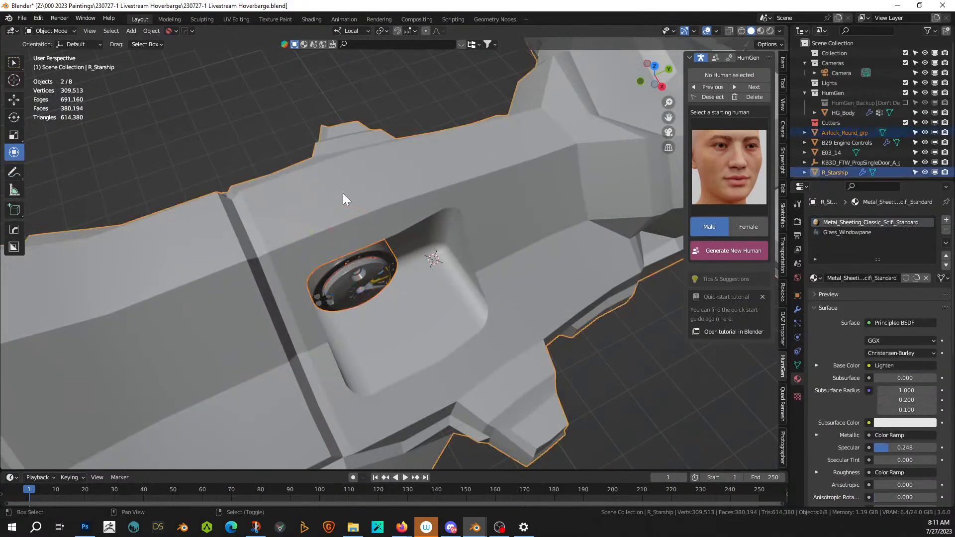
scroll(343, 195, down, 9)
scroll(343, 199, down, 1)
key(alt+x)
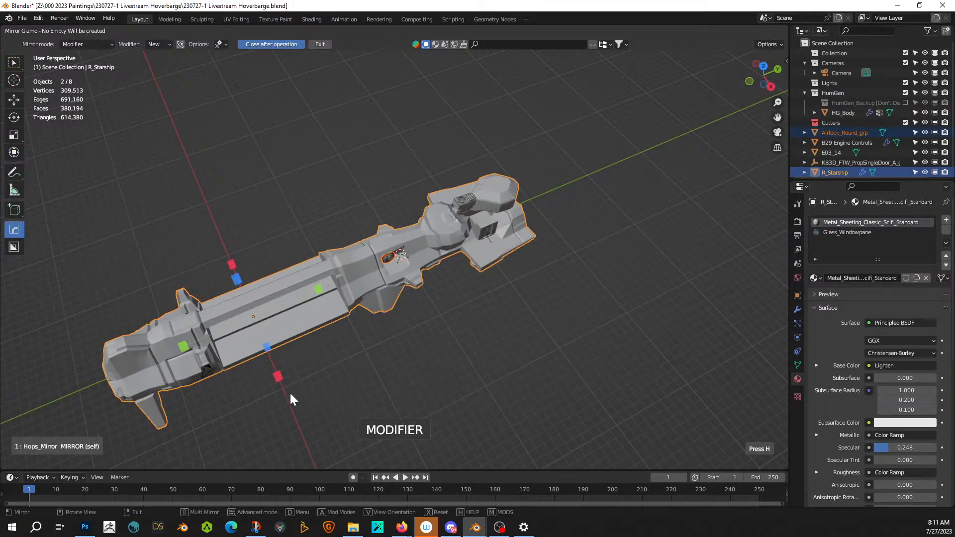
click(278, 378)
scroll(341, 352, up, 5)
mouse_move(420, 341)
middle_down()
mouse_move(587, 290)
mouse_move(321, 274)
middle_up()
scroll(363, 262, up, 7)
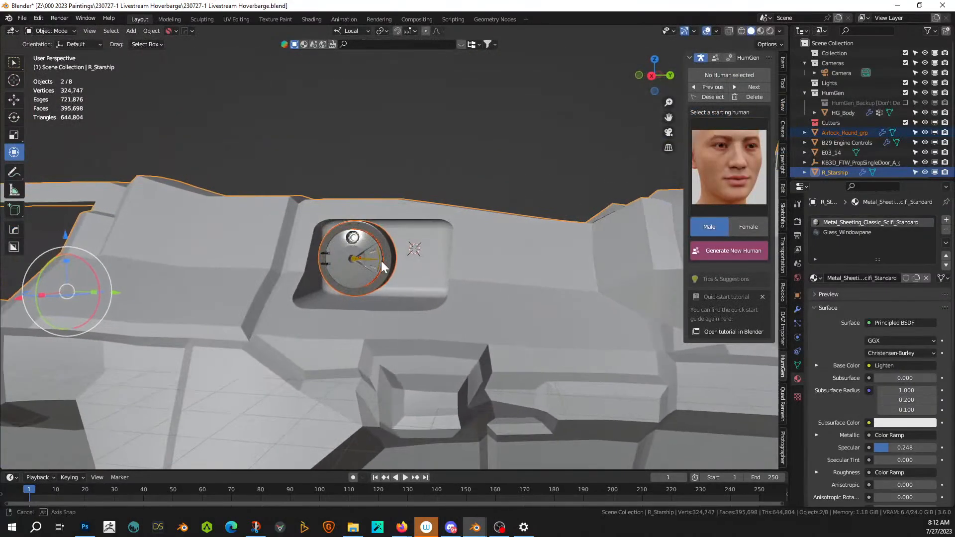
scroll(387, 260, up, 5)
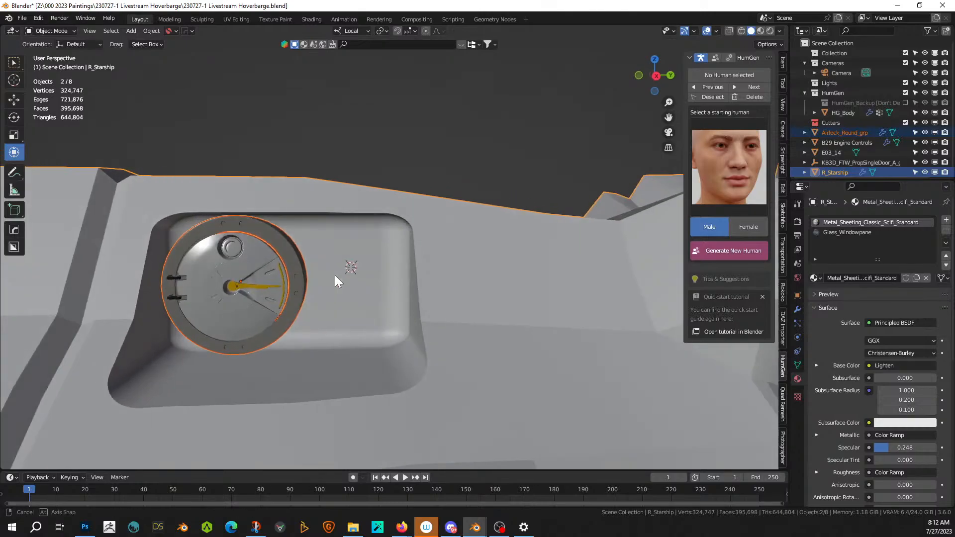
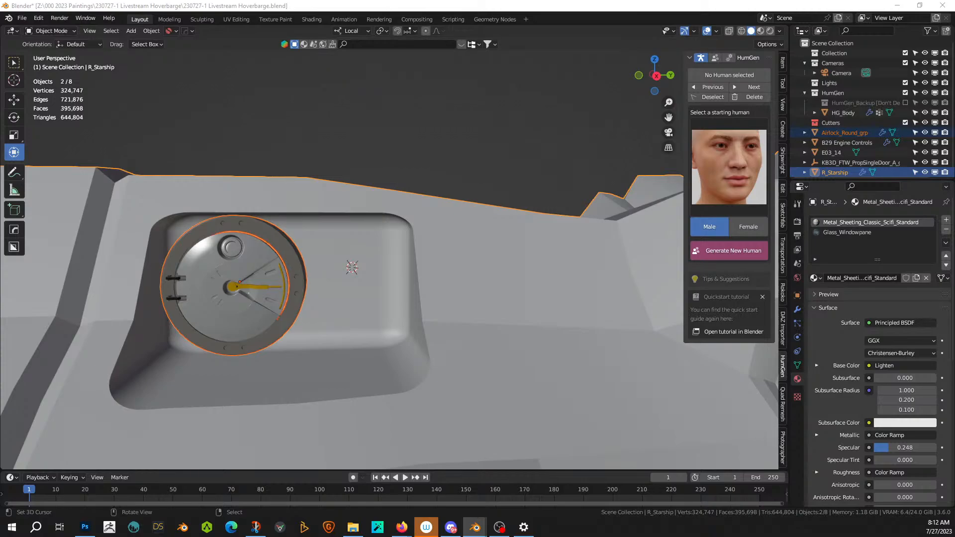
- Place the Panel_23 asset on the recess's back wall beside the airlock and rotate it 90° about its local Z axis
drag(239, 1, 357, 294)
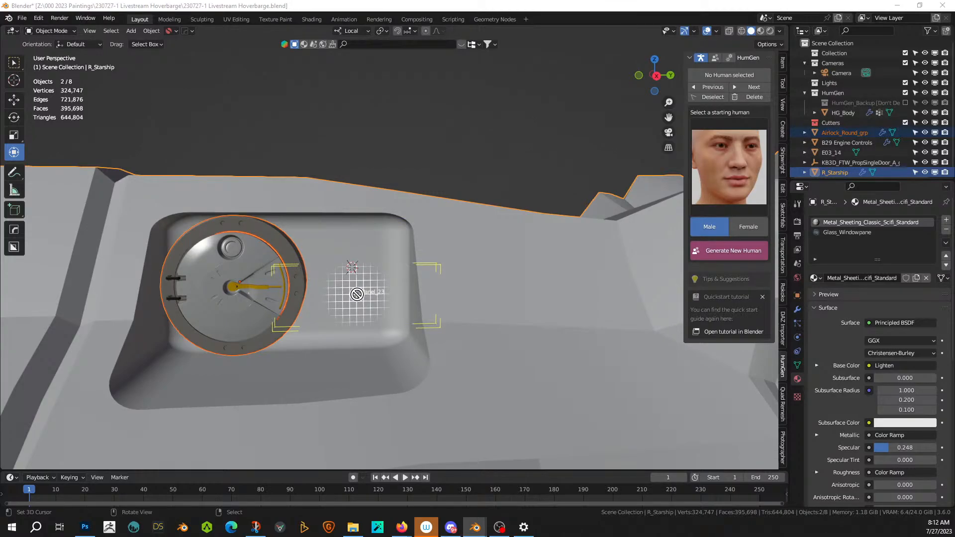
drag(357, 294, 357, 295)
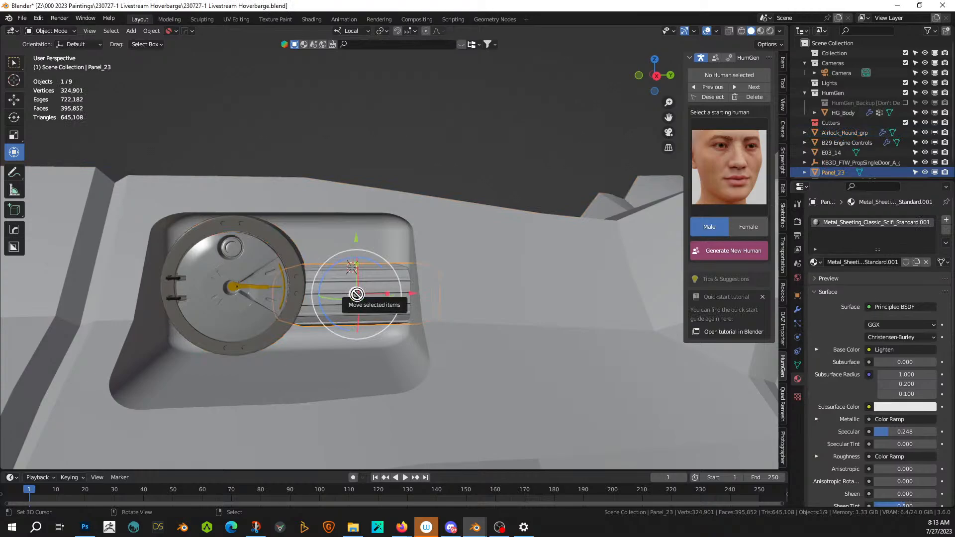
text(rz)
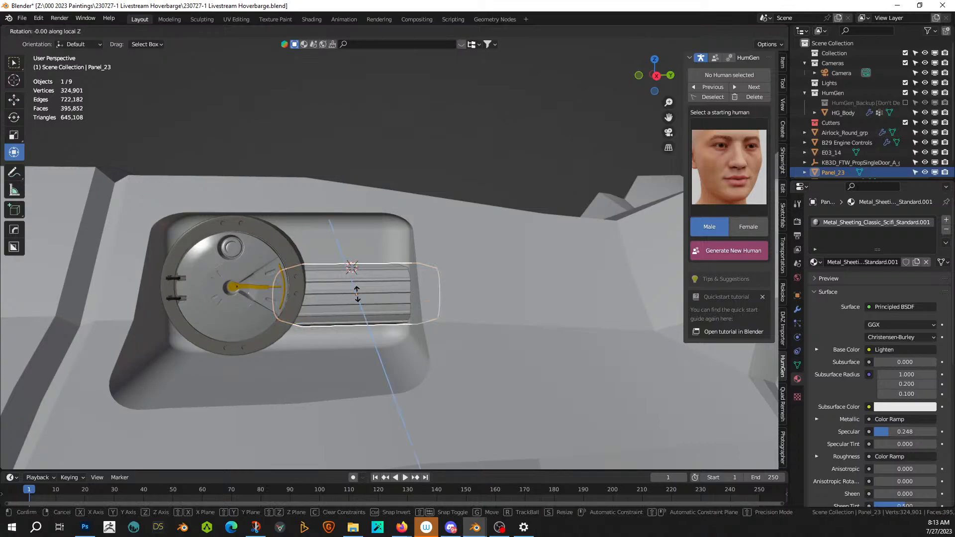
text(90)
key(Return)
mouse_move(356, 294)
middle_down()
mouse_move(420, 340)
mouse_move(424, 312)
mouse_move(366, 294)
middle_up()
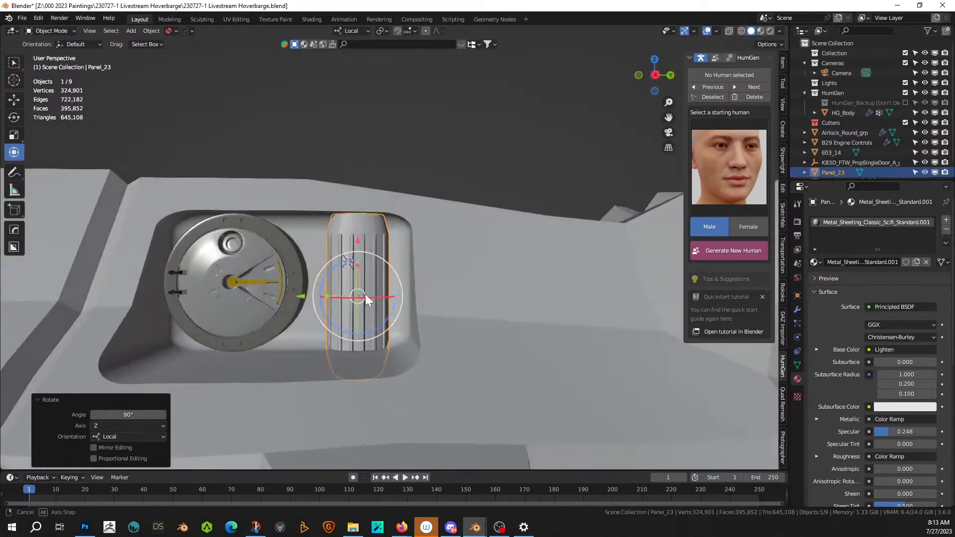
key(g)
key(z)
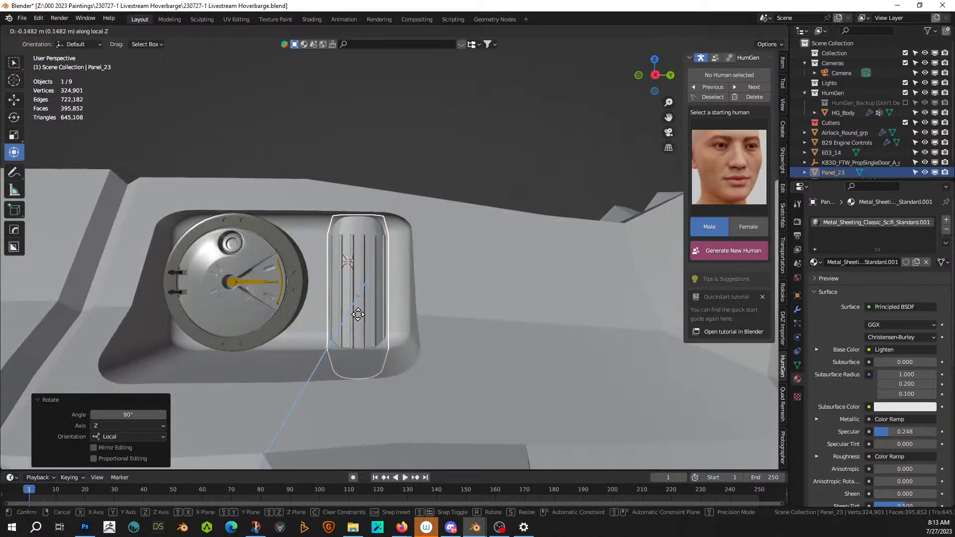
right_click(360, 318)
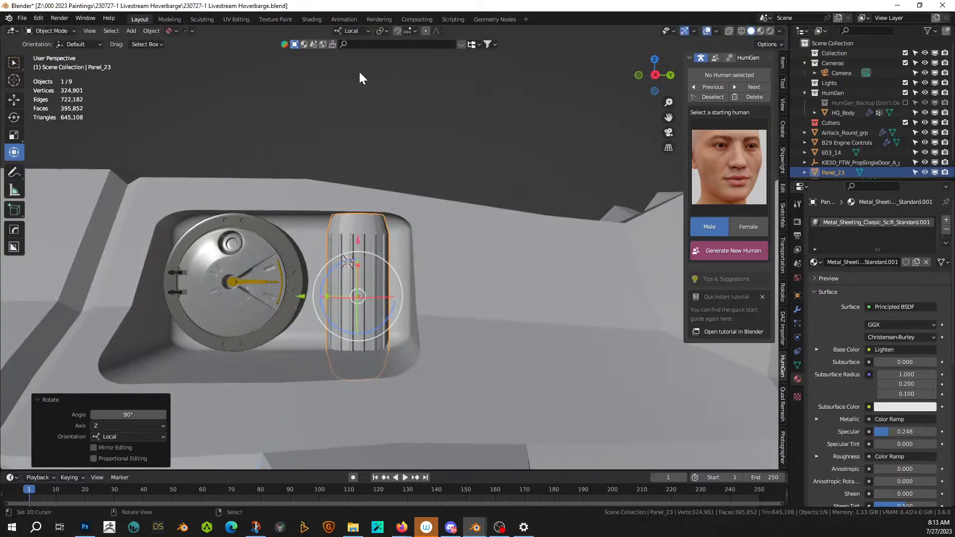
- Set the transform orientation to Global and raise the Panel_23 asset about 0.249 m along Z
click(369, 31)
click(321, 61)
key(g)
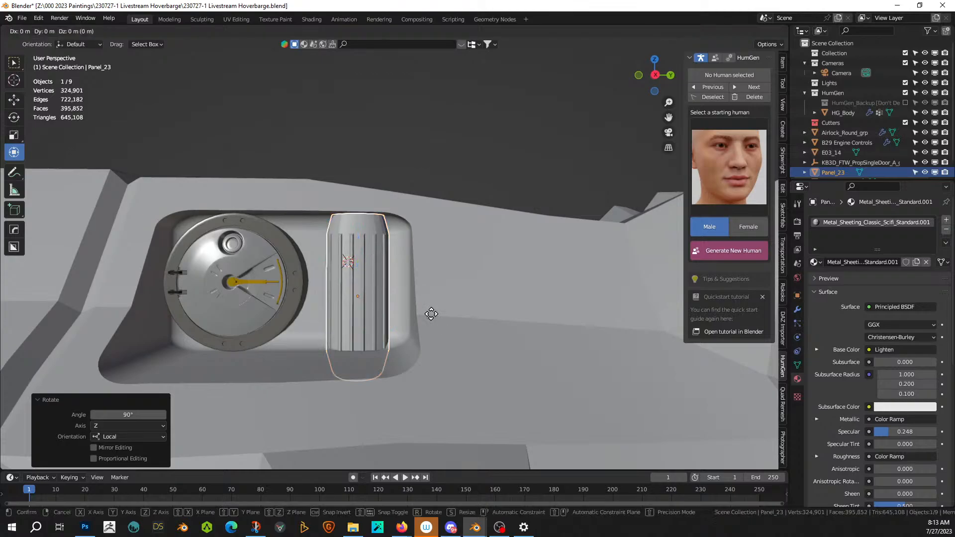
key(z)
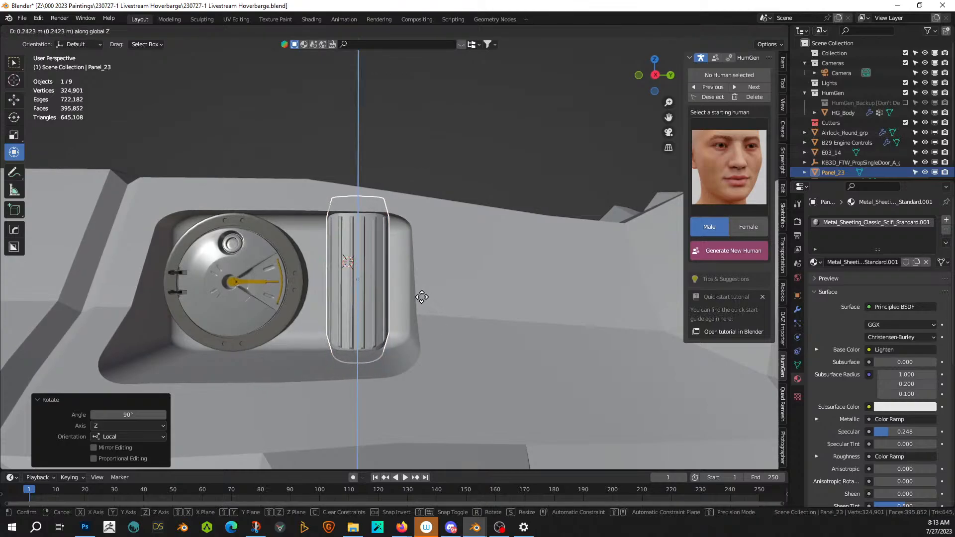
click(420, 297)
- Mirror the Panel_23 asset across the hull's X axis, using the R_Starship hull as the mirror reference
middle_drag(421, 297, 384, 312)
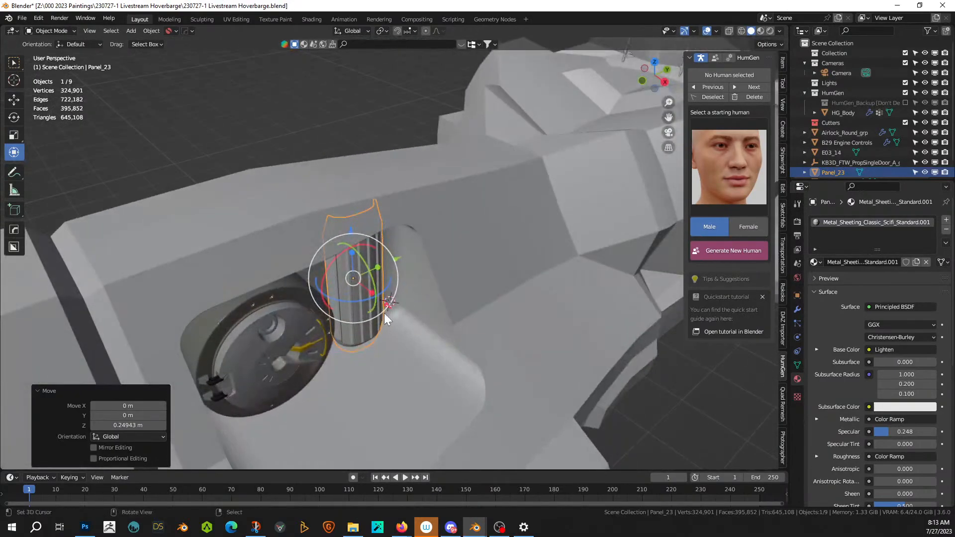
shift+click(277, 234)
scroll(284, 249, down, 8)
key(alt+x)
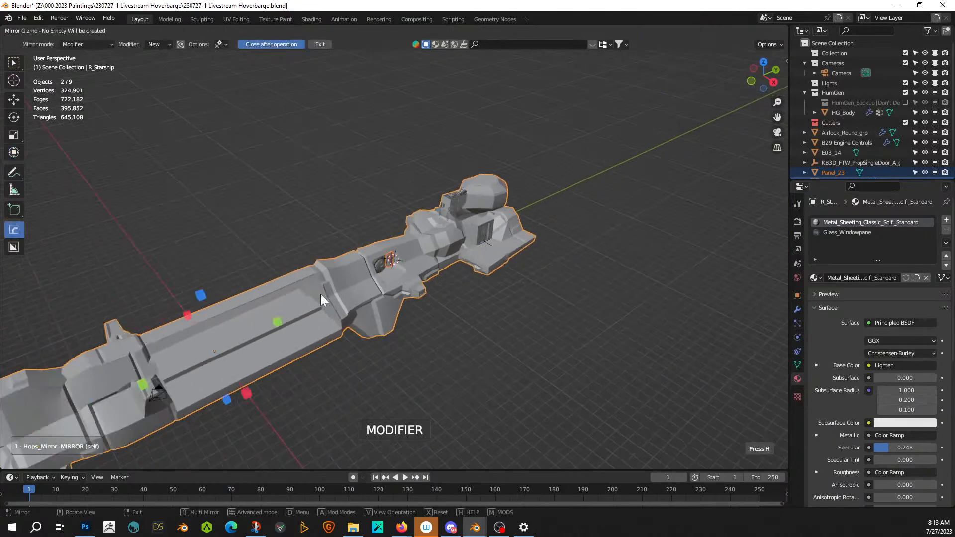
click(244, 392)
middle_drag(303, 356, 305, 325)
scroll(307, 325, up, 9)
right_click(362, 201)
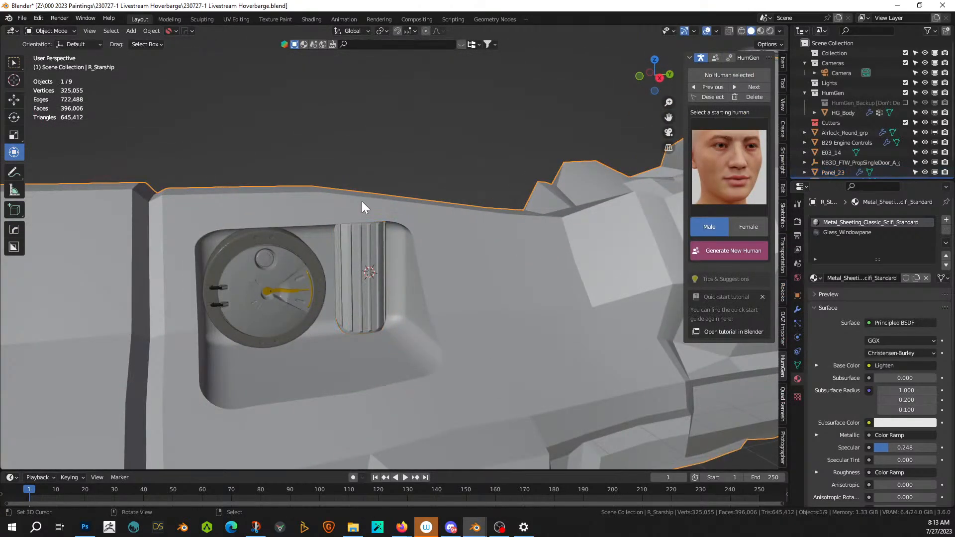
- Switch the viewport to rendered shading and examine the airlock and ribbed panel inside the recess from the side and above
middle_drag(362, 201, 346, 183)
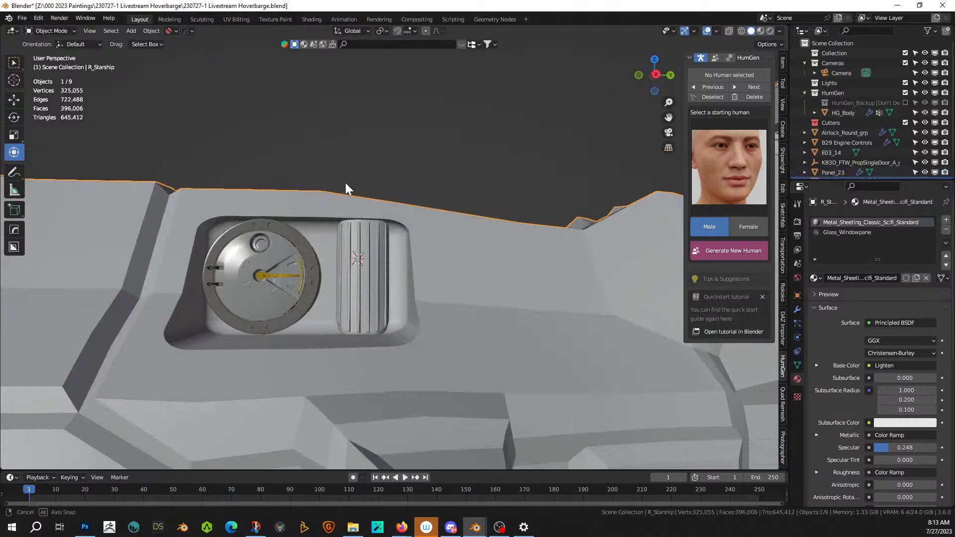
click(769, 29)
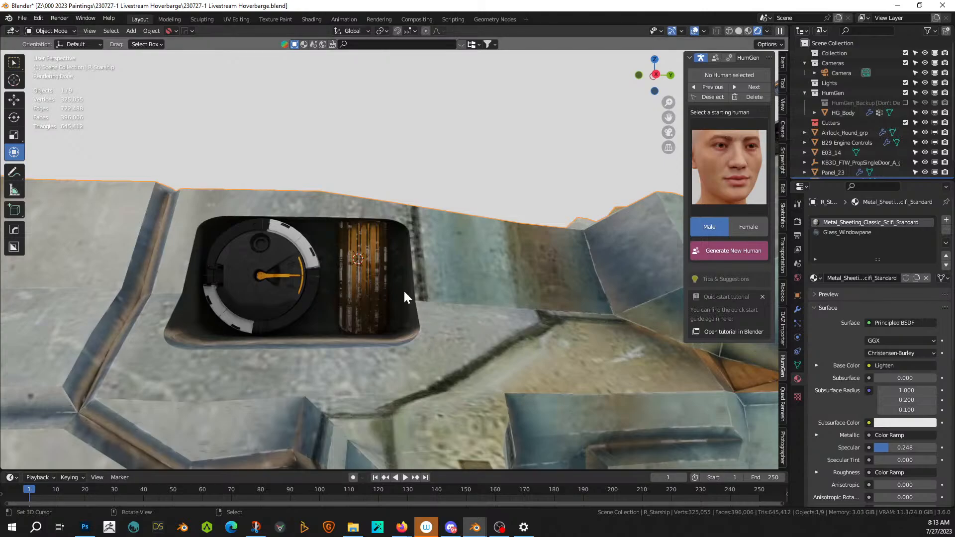
middle_drag(404, 297, 317, 367)
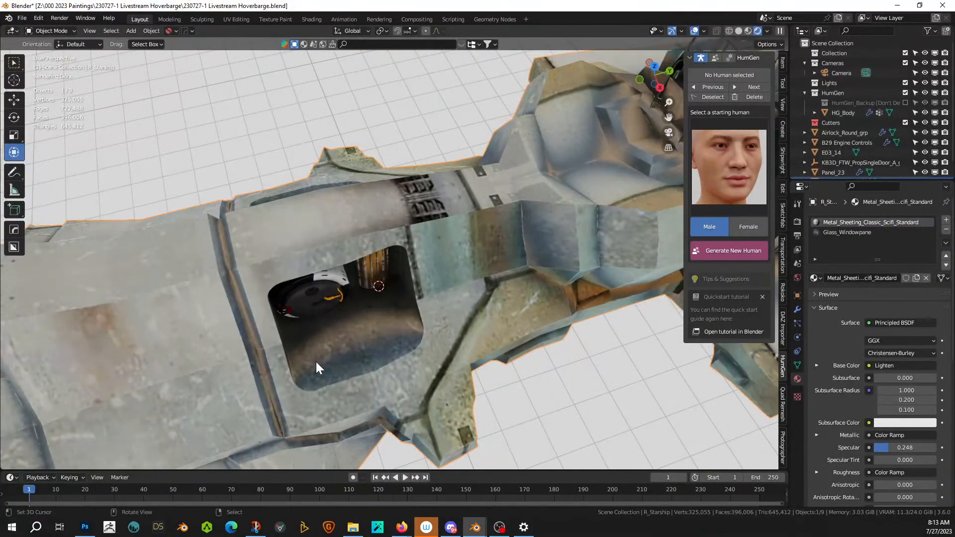
- Place the Guardrails_02 asset at the hull's side recess, clear its rotation and rotate it 90° about the global Z axis
middle_drag(298, 386, 382, 335)
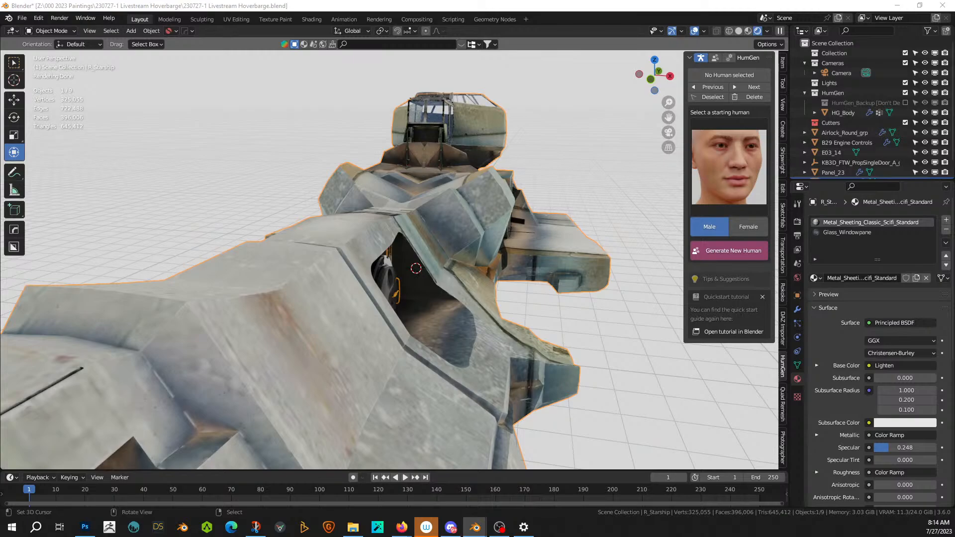
drag(428, 198, 453, 337)
middle_drag(452, 337, 407, 401)
key(KP_7)
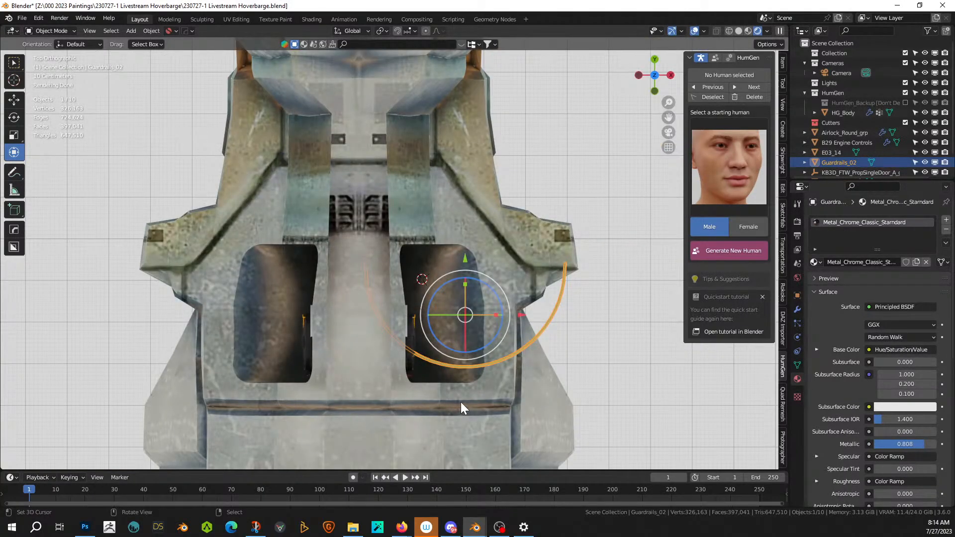
key(alt+r)
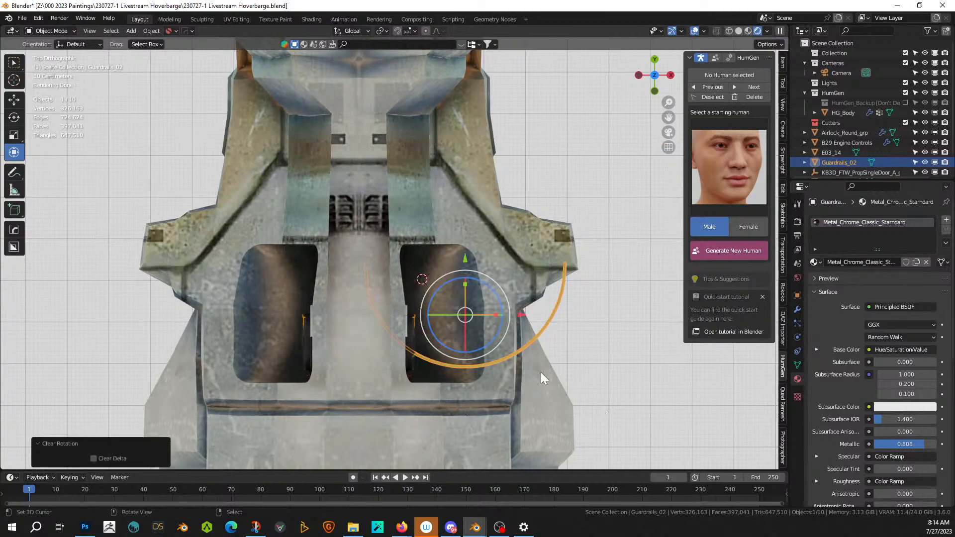
text(rz)
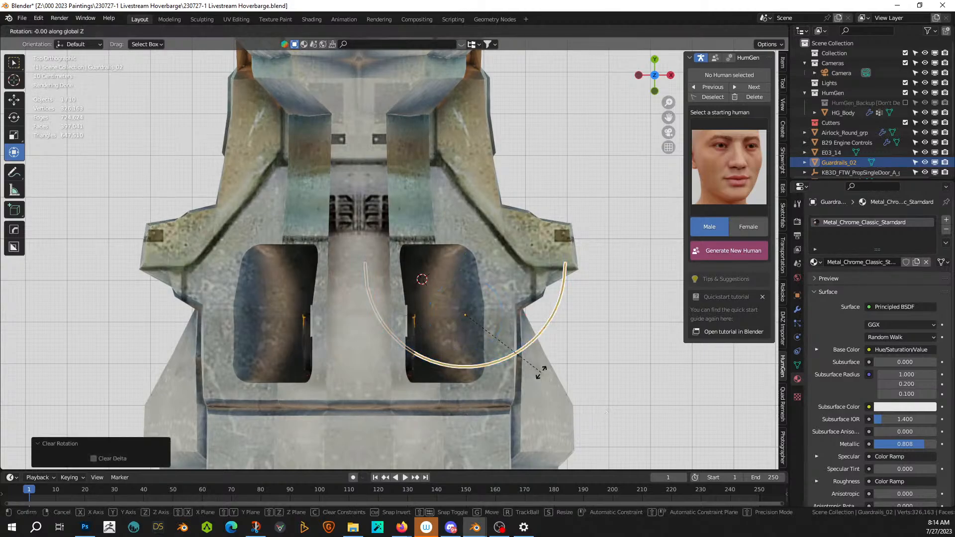
text(90)
key(Return)
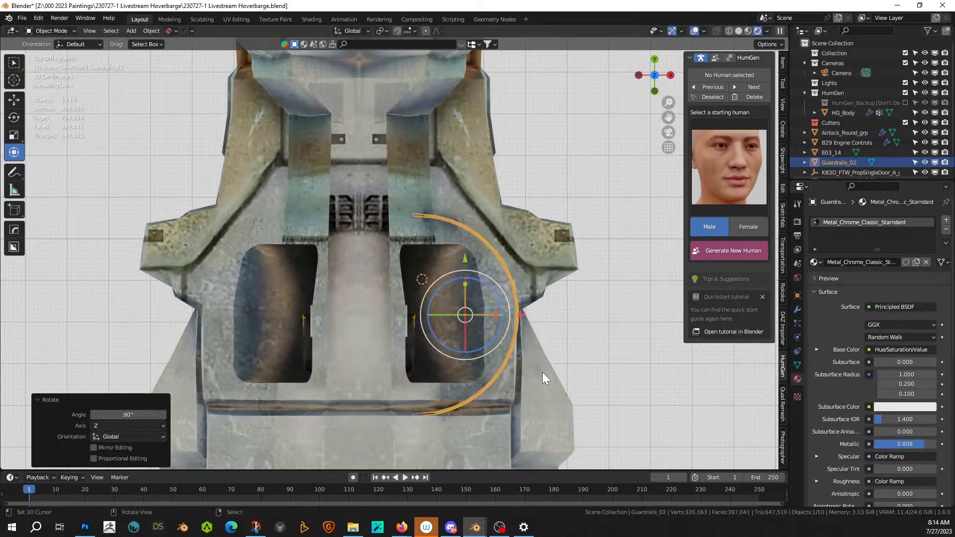
- Shift the curved Guardrails_02 railing about 0.7 m inward along X to try its fit in the side recess
middle_drag(530, 372, 509, 288)
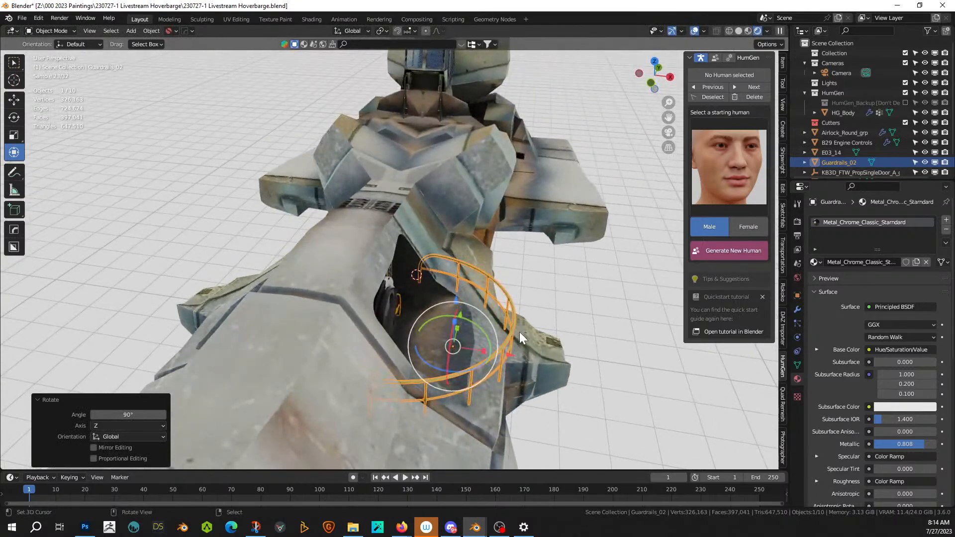
key(g)
key(x)
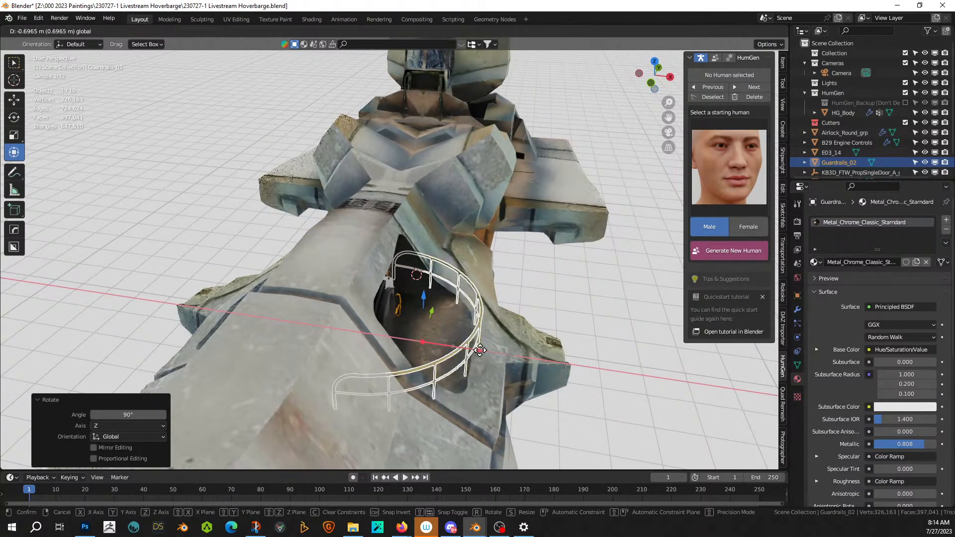
click(470, 350)
middle_drag(465, 352, 378, 263)
click(385, 196)
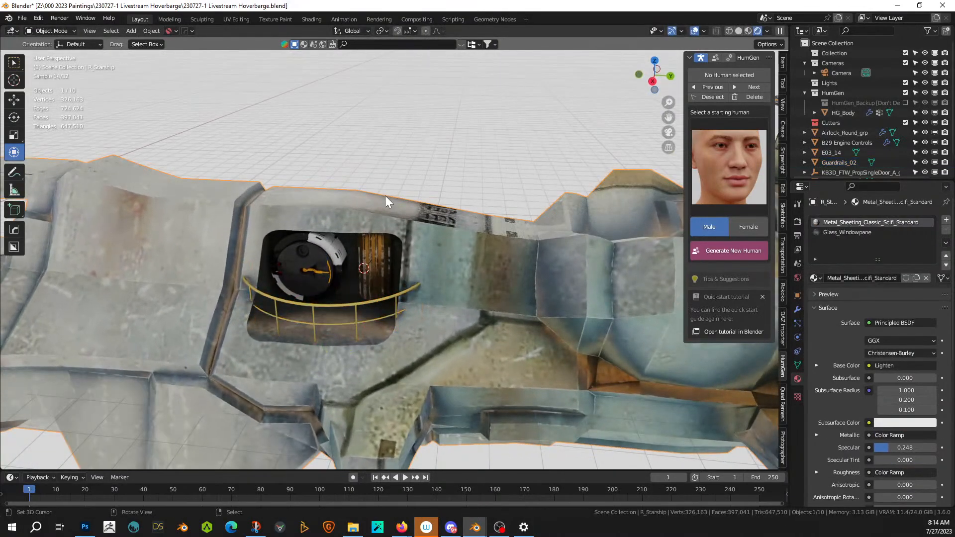
- Delete the Guardrails_02 railing from the side recess
middle_drag(385, 195, 386, 363)
click(361, 333)
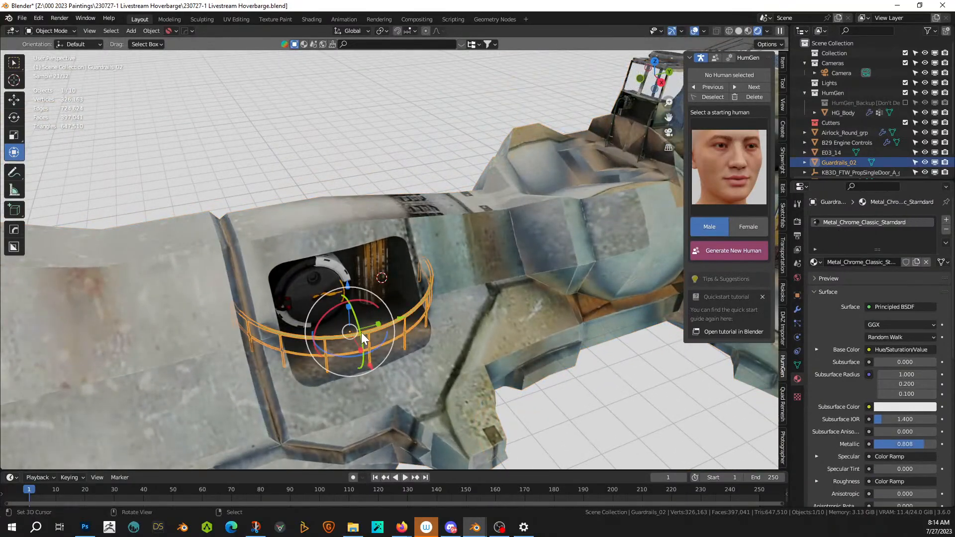
key(Delete)
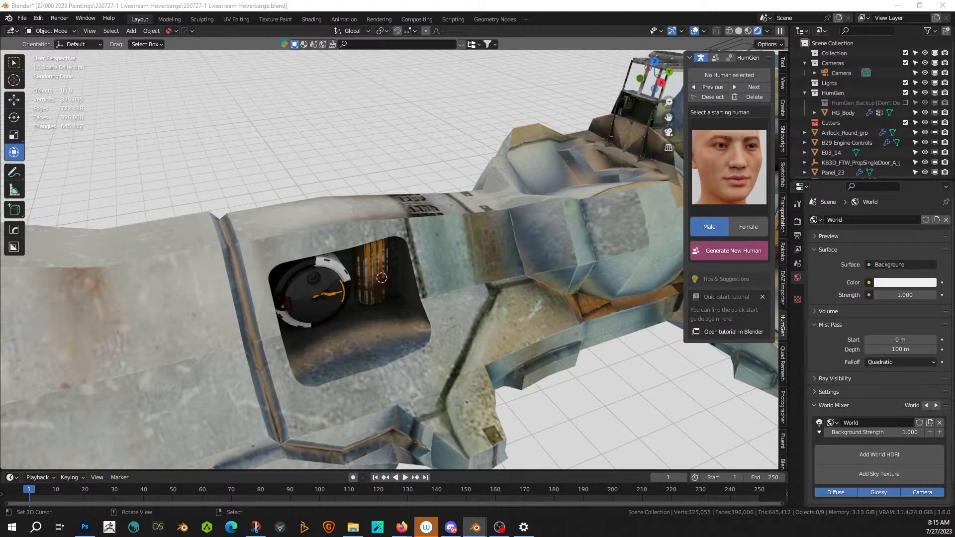
- Place the Guardrails_01 asset on the recess floor below the airlock, clear its rotation and rotate it 90° about global Z
drag(497, 1, 335, 359)
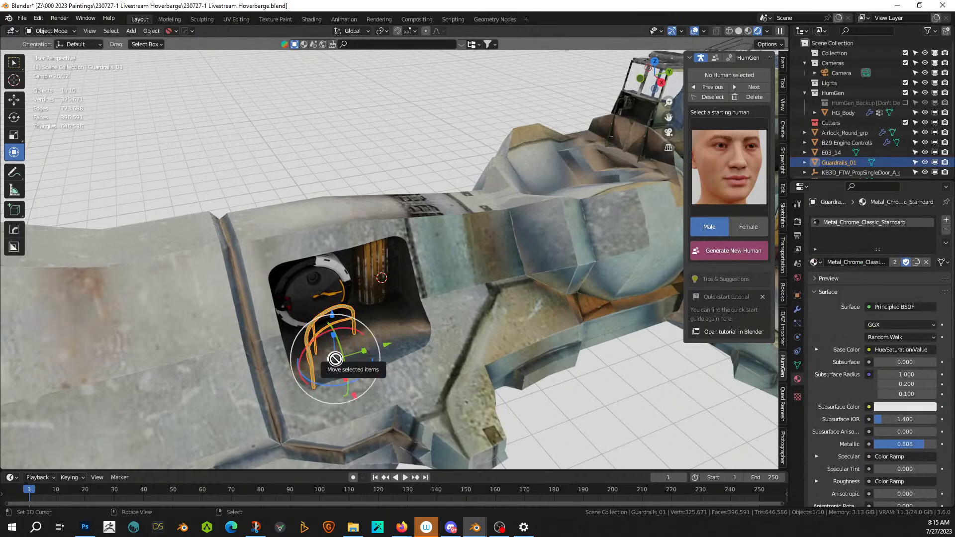
key(alt+r)
scroll(337, 365, up, 2)
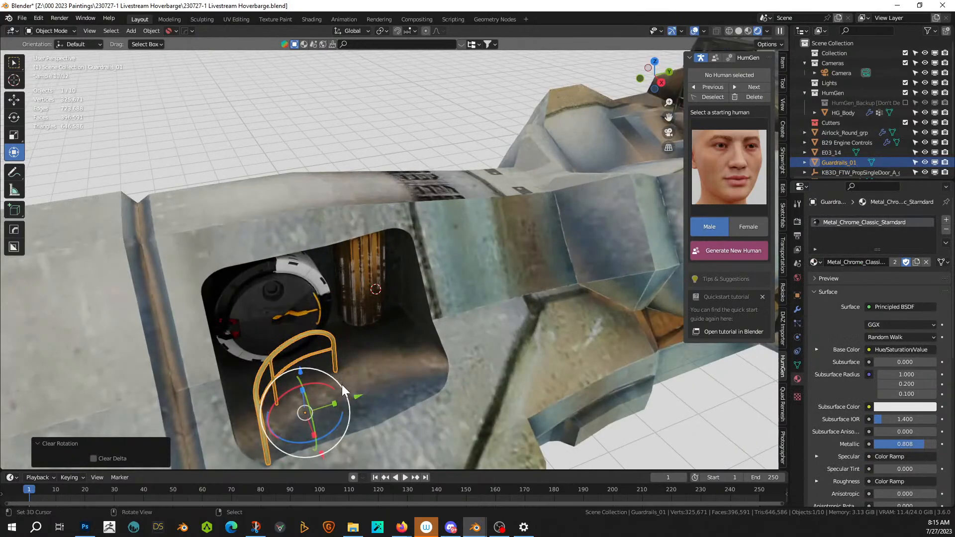
text(rz90)
key(Return)
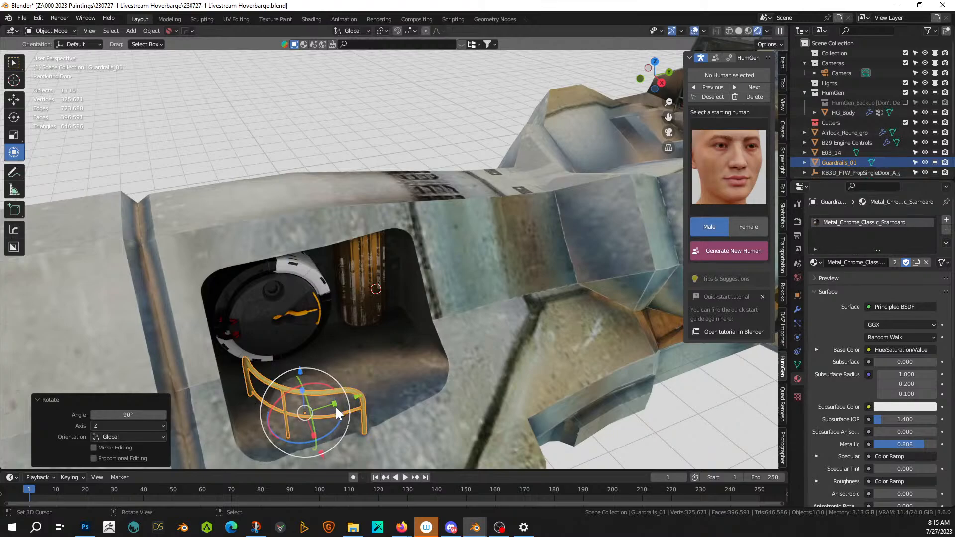
- Fit the Guardrails_01 railing into the recess's outer corner below the airlock, moving it about -0.325 m along Y and lowering it about 0.013 m
drag(357, 395, 334, 397)
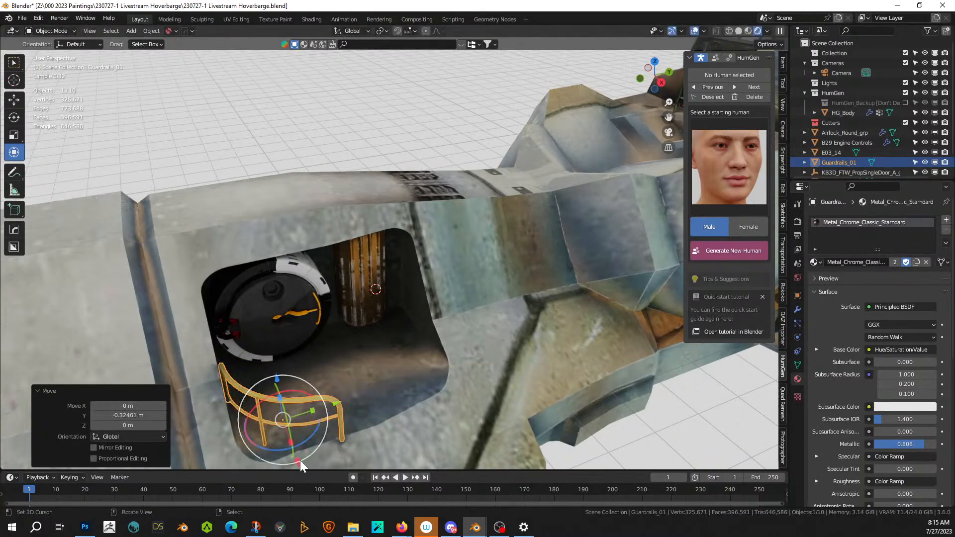
middle_drag(315, 452, 320, 437)
drag(310, 431, 300, 417)
middle_drag(314, 409, 302, 437)
key(g)
key(z)
click(322, 402)
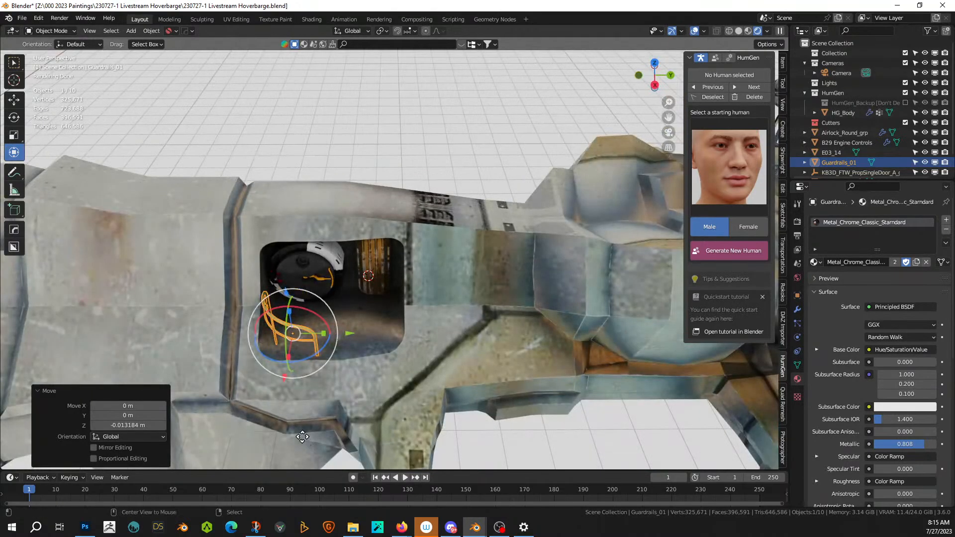
- Make a linked duplicate of the Guardrails_01 railing, rotate it 90° about Z and move it about 1.93 m along Y
key(alt+d)
right_click(303, 436)
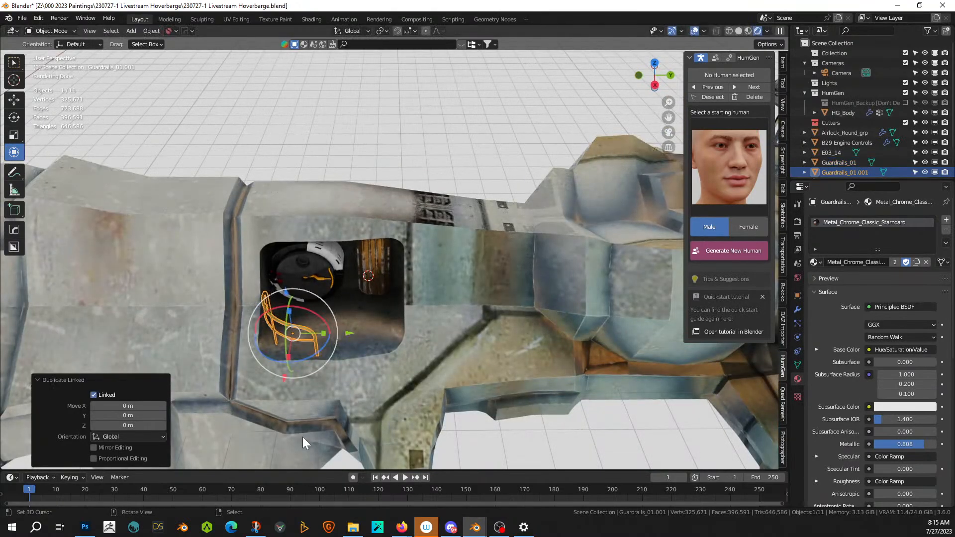
key(r)
key(z)
key(9)
key(0)
key(Return)
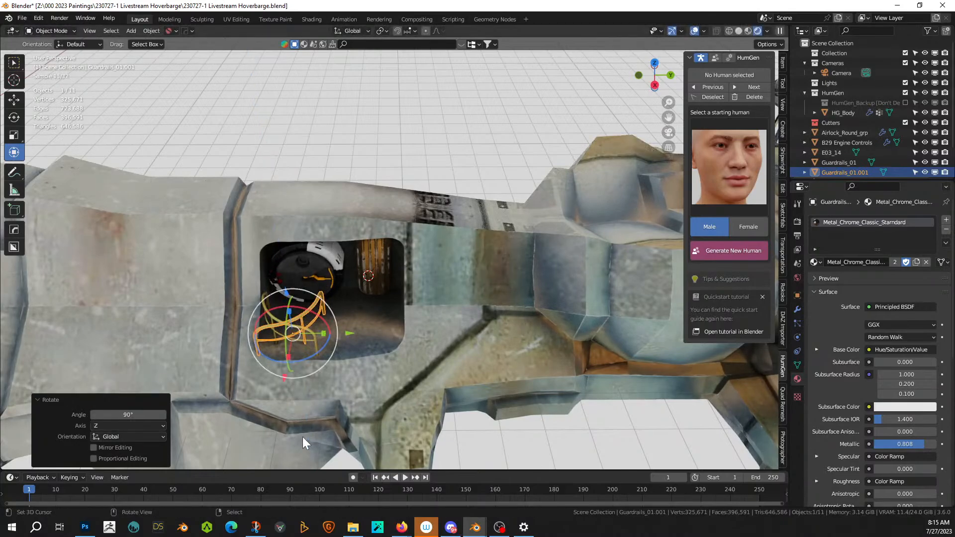
drag(348, 334, 431, 336)
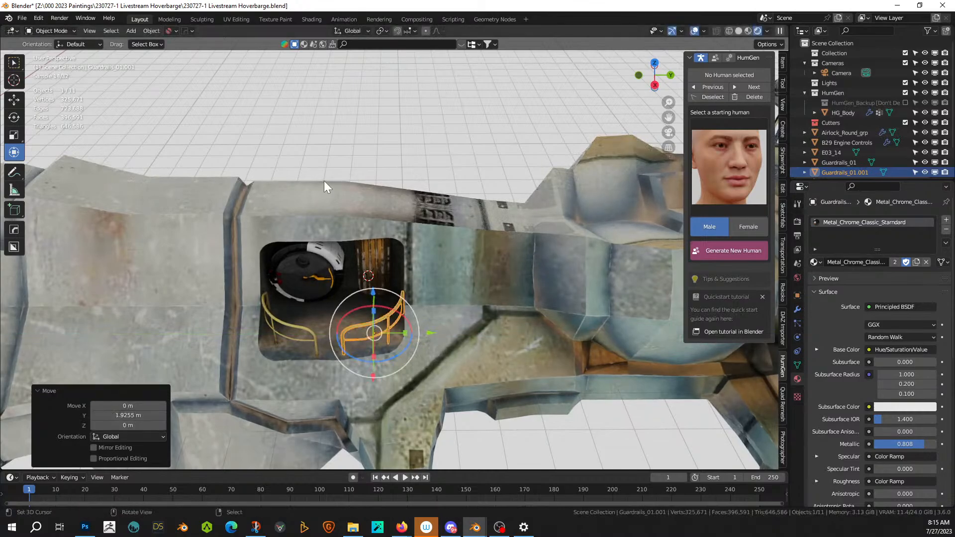
- Join the two guardrail pieces in the recess into the single object Guardrails_01
middle_drag(318, 137, 433, 297)
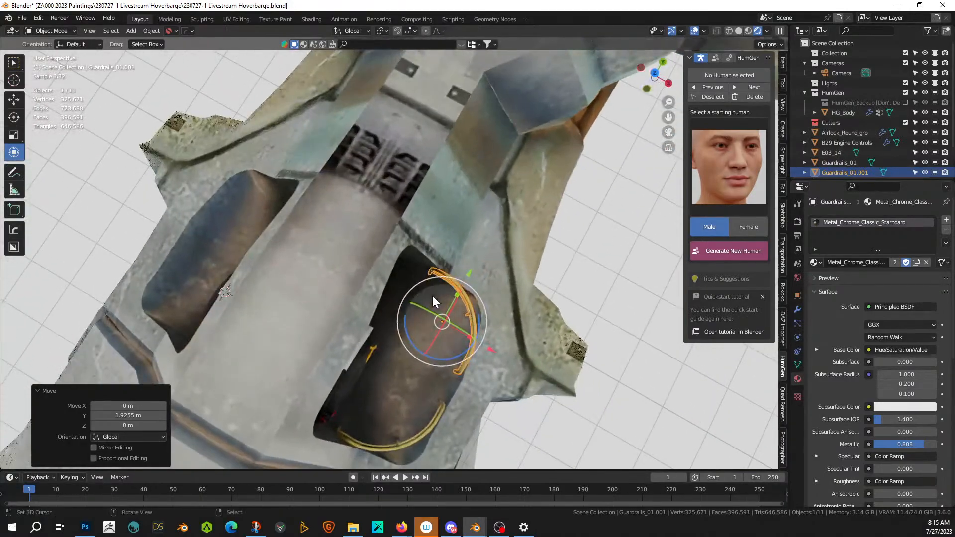
shift+click(439, 419)
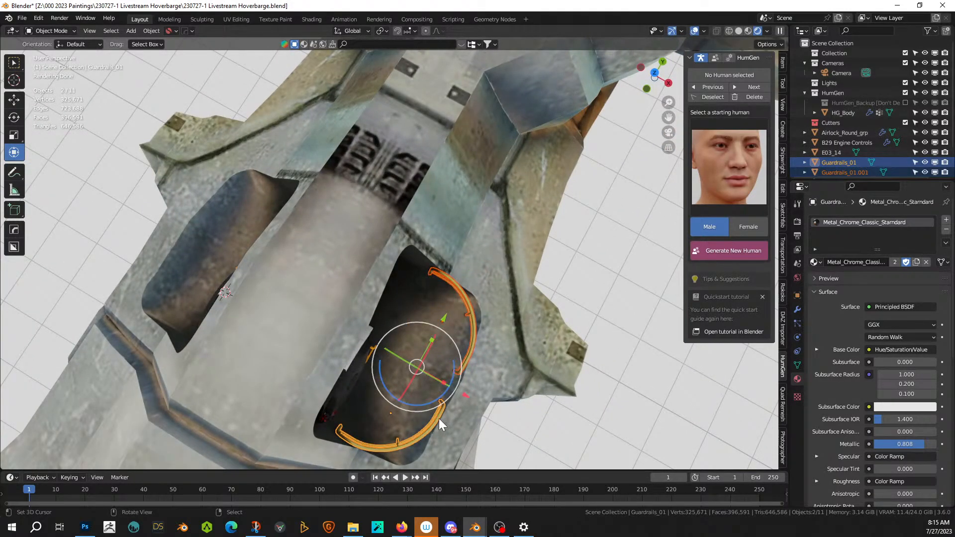
key(ctrl+j)
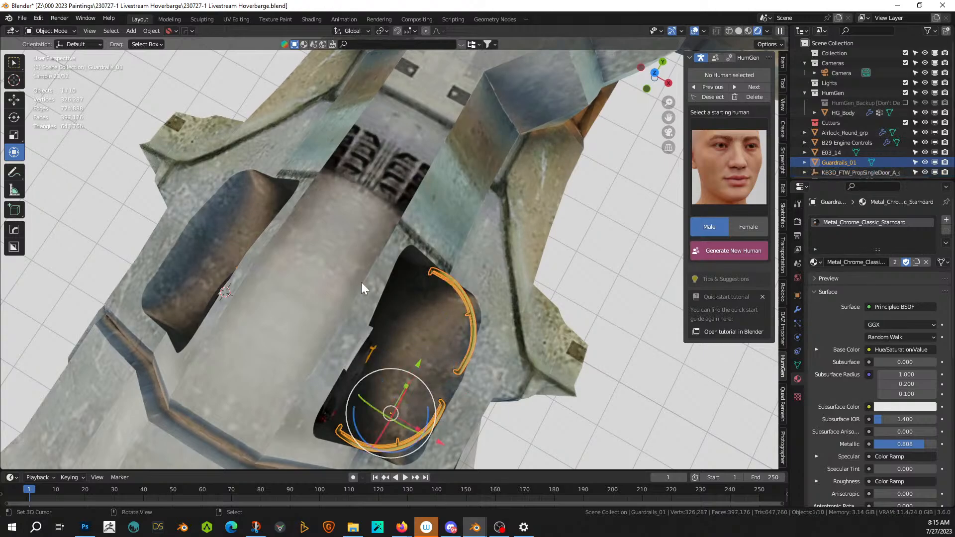
- Mirror the joined Guardrails_01 railing across the hull's X axis, using the R_Starship hull as the mirror reference
scroll(362, 283, down, 2)
shift+click(352, 267)
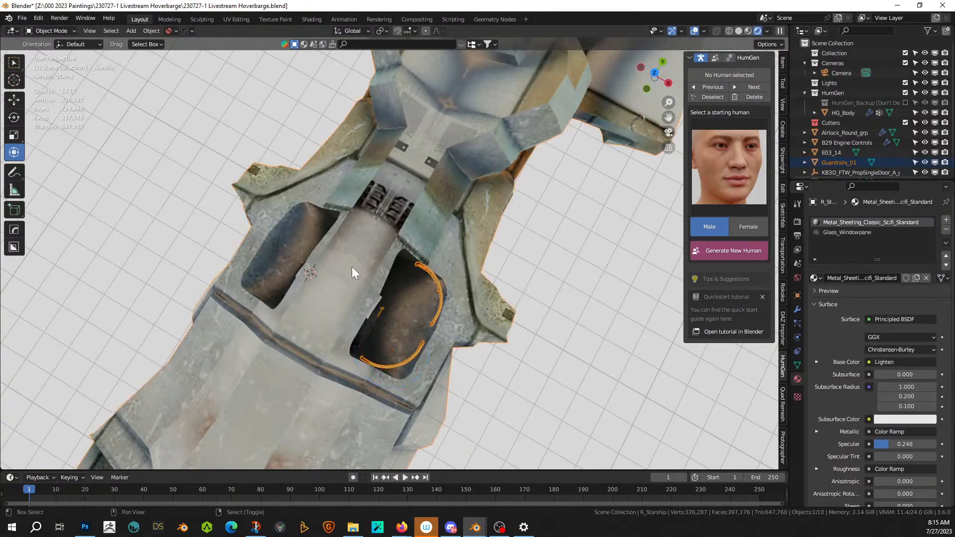
scroll(367, 307, down, 2)
key(alt+x)
scroll(366, 307, down, 3)
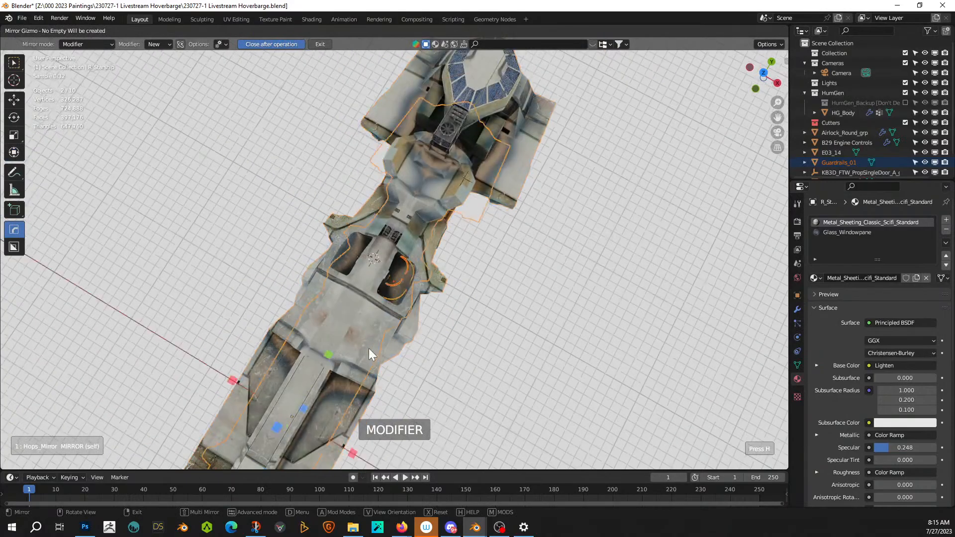
click(369, 427)
scroll(380, 359, up, 6)
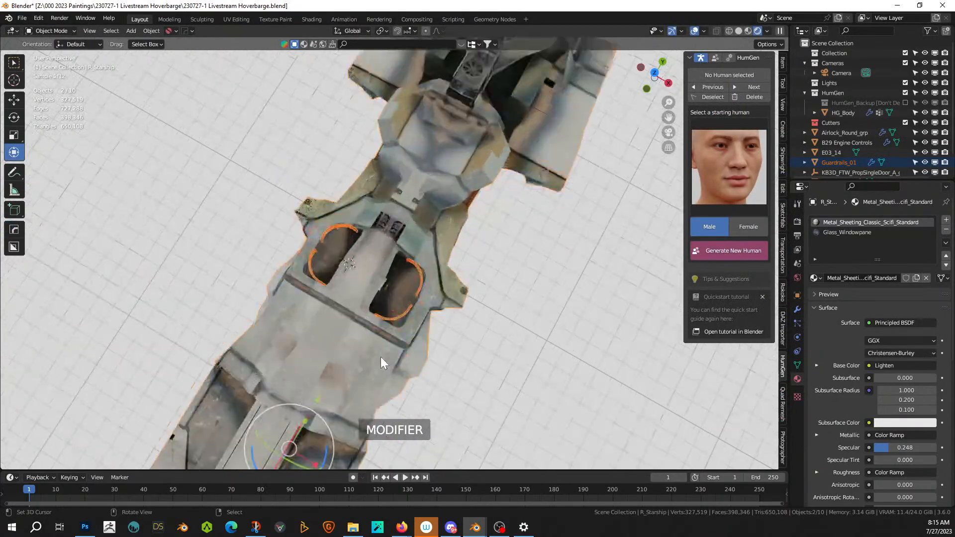
- Move the Guardrails_01 railing about 0.11 m outward along the global X axis, toward the recess opening
middle_drag(354, 337, 342, 247)
scroll(326, 288, up, 2)
scroll(323, 261, up, 3)
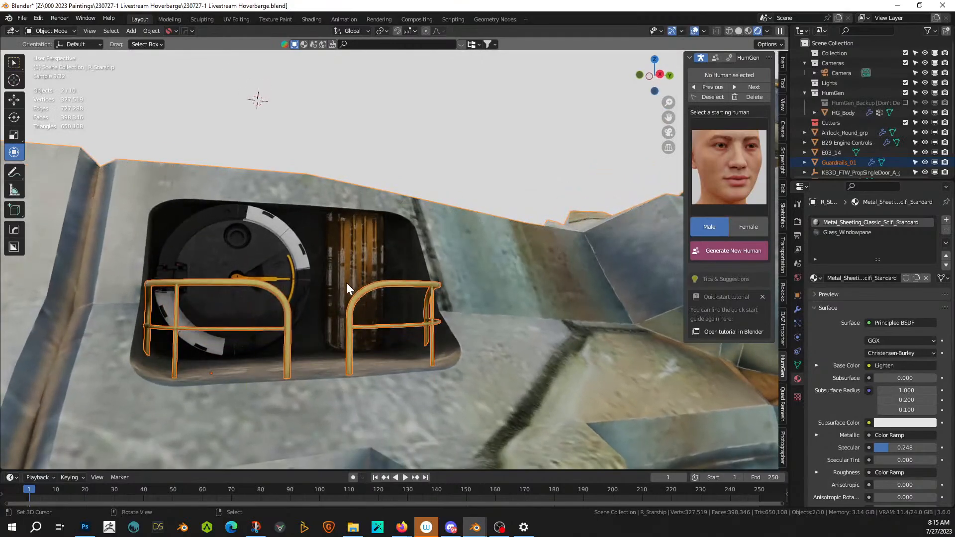
scroll(347, 286, up, 3)
middle_drag(342, 290, 321, 303)
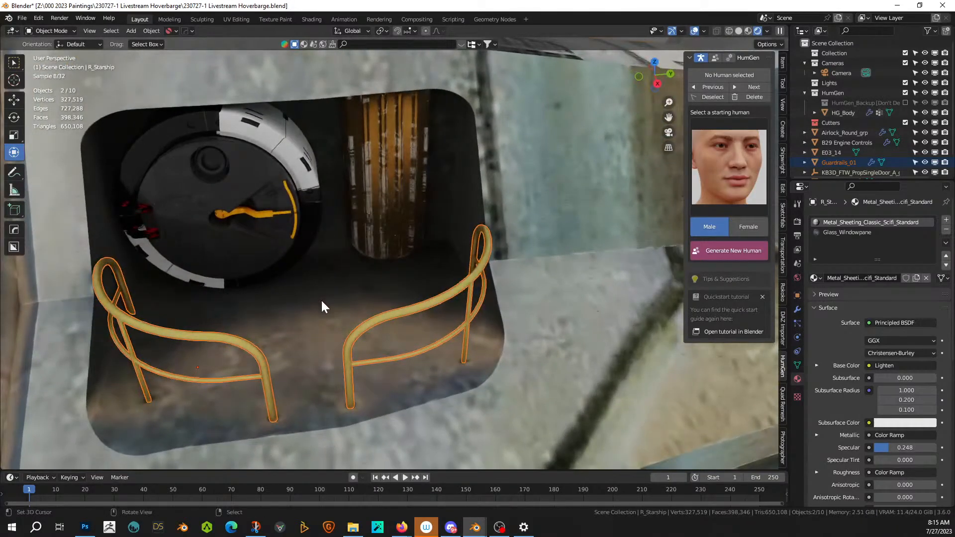
click(360, 336)
key(shift+d)
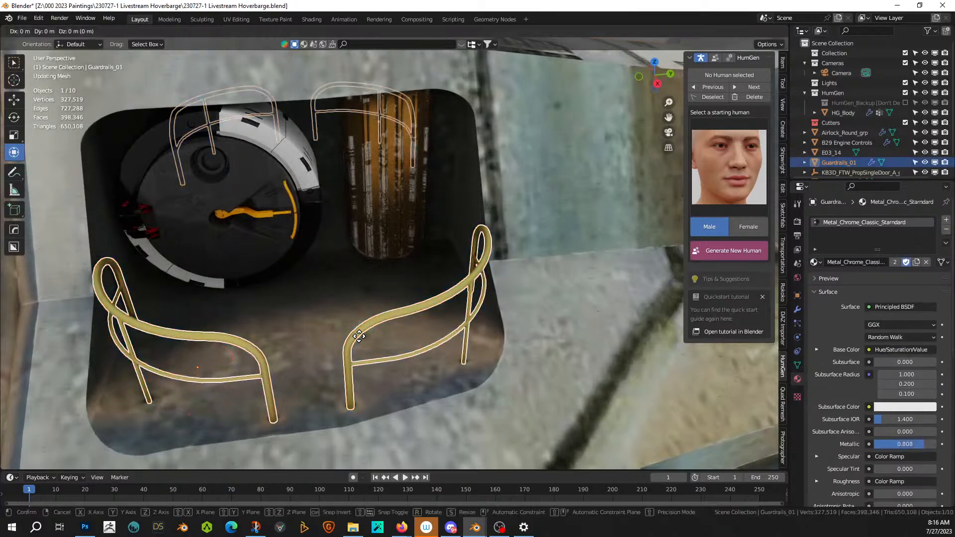
key(x)
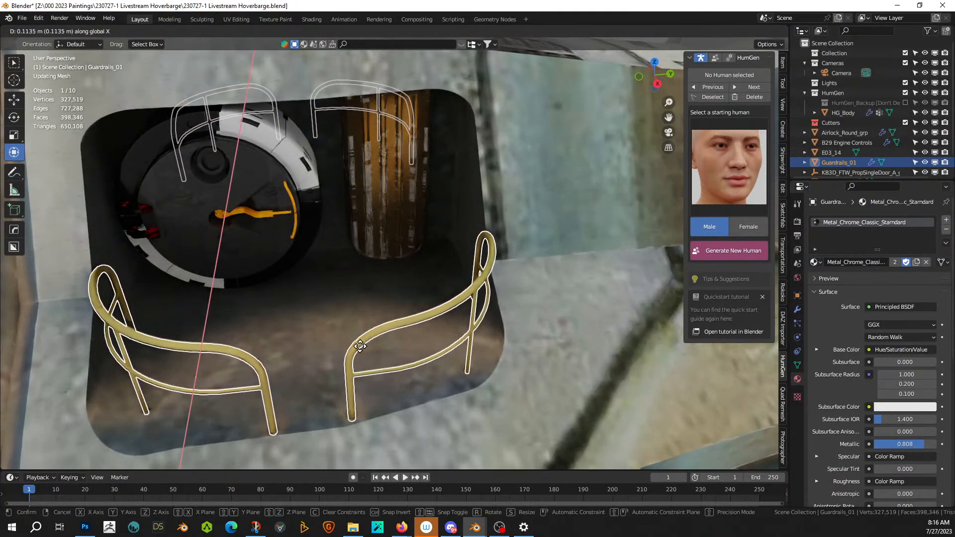
click(357, 345)
- Deselect everything and save the Blender file
middle_drag(356, 345, 377, 303)
scroll(378, 303, down, 5)
click(390, 202)
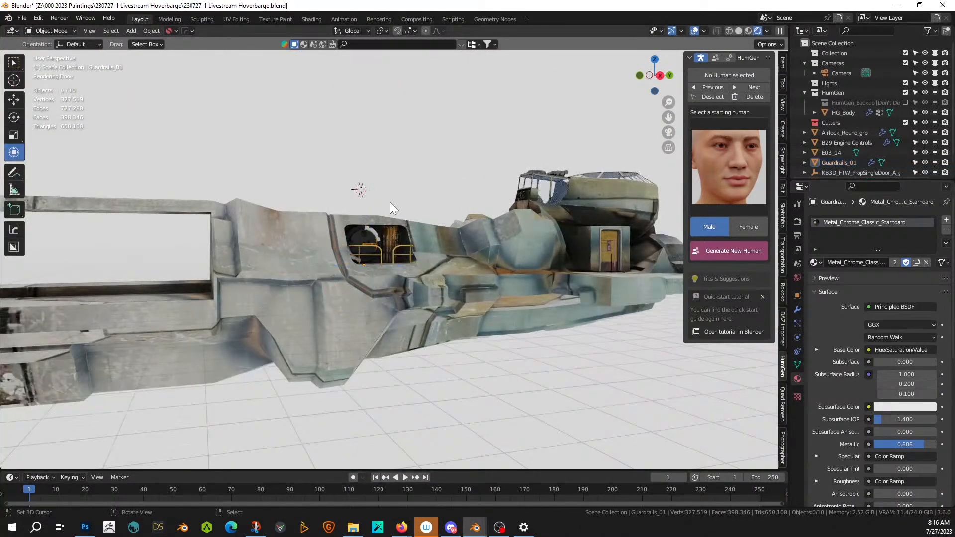
middle_drag(390, 202, 392, 268)
key(ctrl+s)
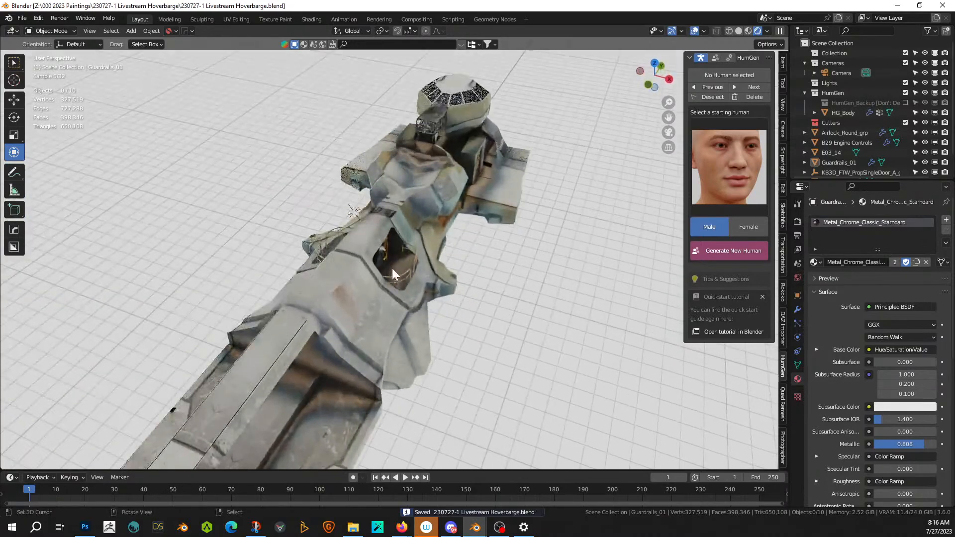
- Place the Socket_03 kitbash asset on the floor of the hull's side recess and scale it uniformly to about 0.177
mouse_move(395, 227)
middle_down()
mouse_move(434, 256)
mouse_move(396, 274)
mouse_move(387, 318)
mouse_move(348, 309)
middle_up()
scroll(396, 275, up, 8)
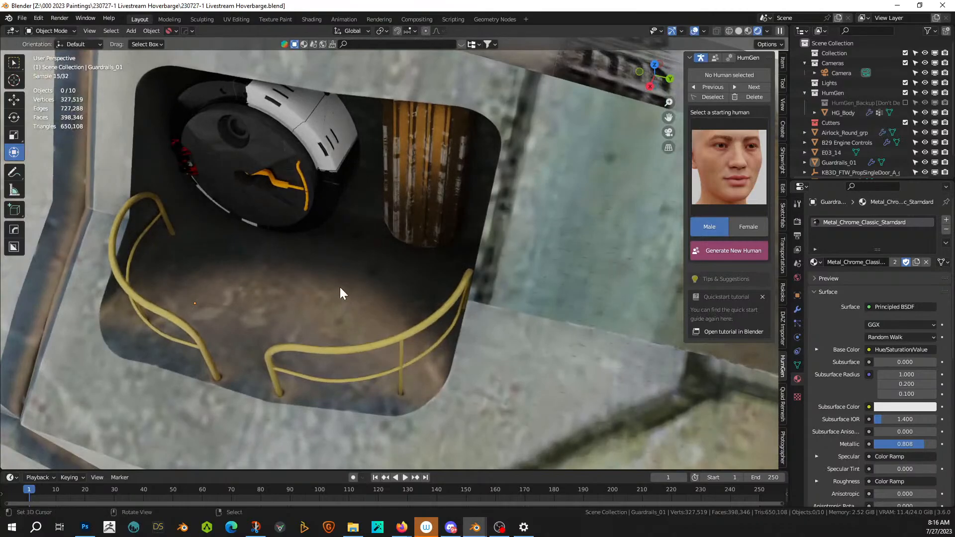
scroll(261, 106, down, 1)
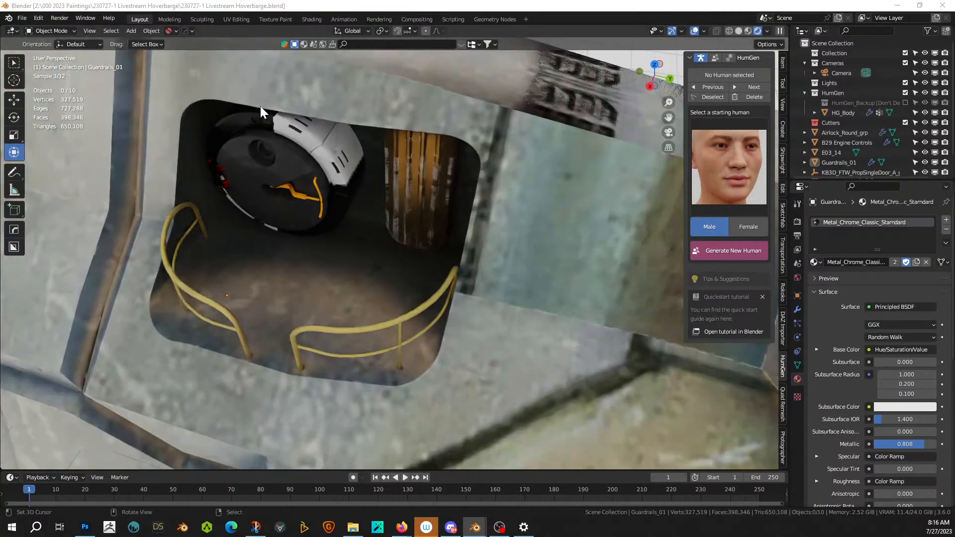
scroll(260, 108, down, 4)
mouse_move(261, 110)
middle_down()
mouse_move(214, 97)
mouse_move(199, 73)
mouse_move(318, 70)
mouse_move(333, 80)
mouse_move(339, 107)
mouse_move(327, 136)
middle_up()
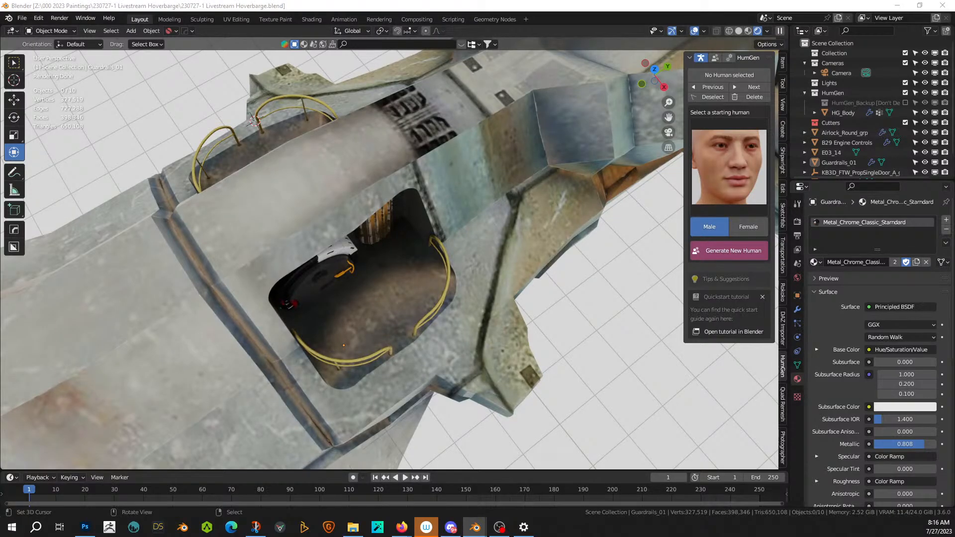
mouse_move(380, 139)
mouse_down()
mouse_move(397, 260)
mouse_move(410, 283)
mouse_up()
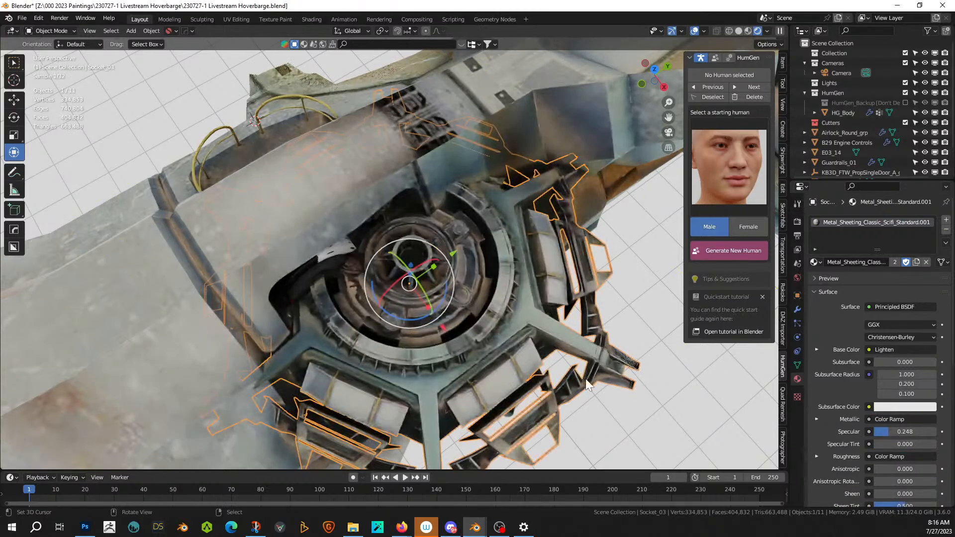
key(s)
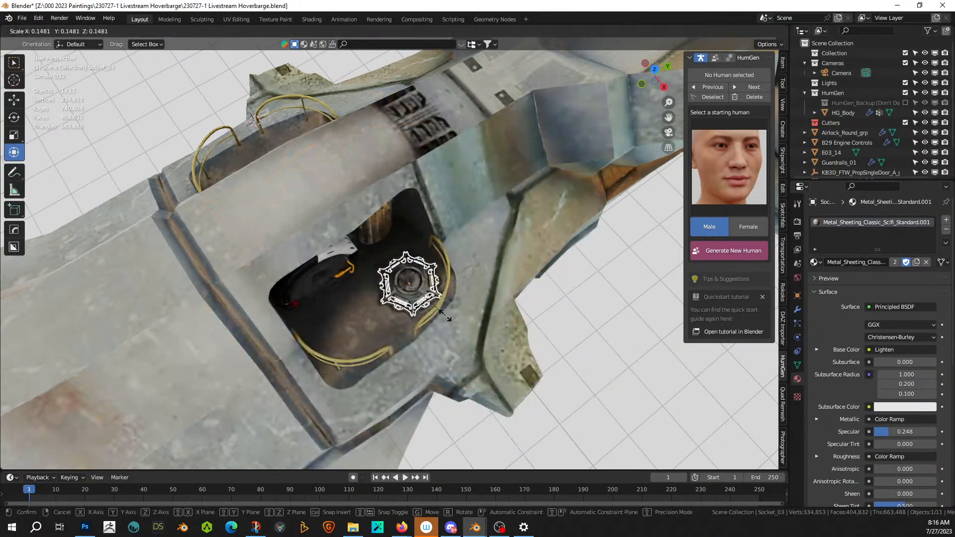
click(441, 316)
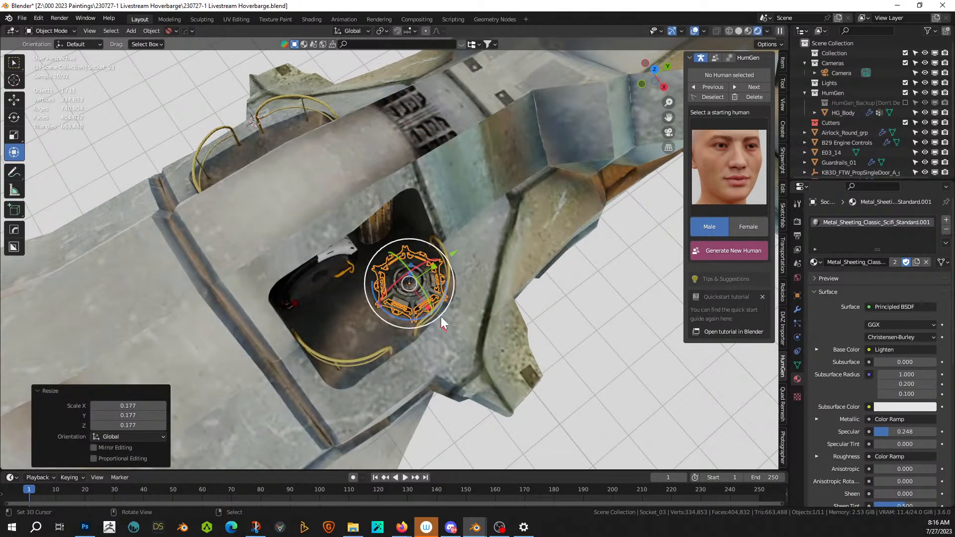
- Move the floor socket about -0.13 m along the global X axis and lower it about 0.036 m along Z into the recess floor
key(g)
key(x)
click(445, 325)
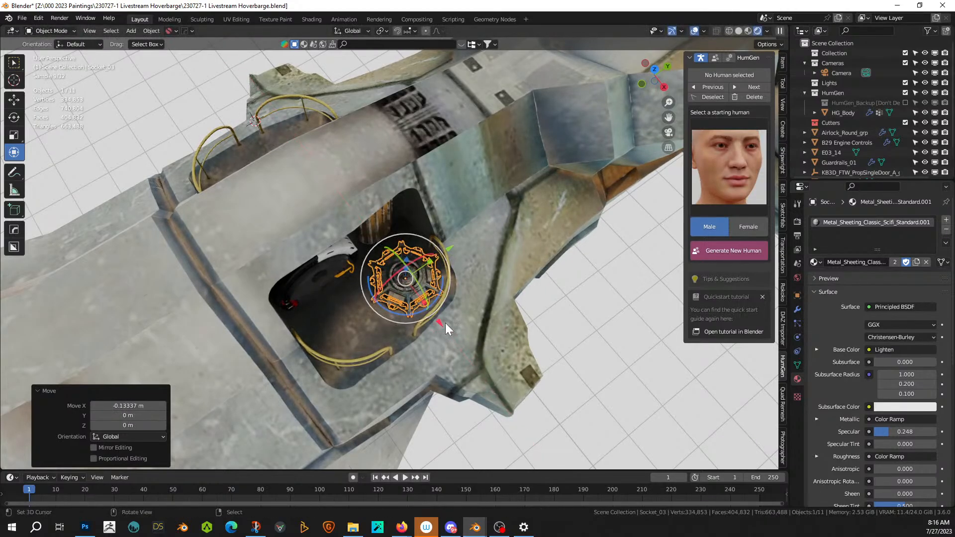
key(KP_Decimal)
middle_drag(450, 321, 443, 252)
key(g)
key(z)
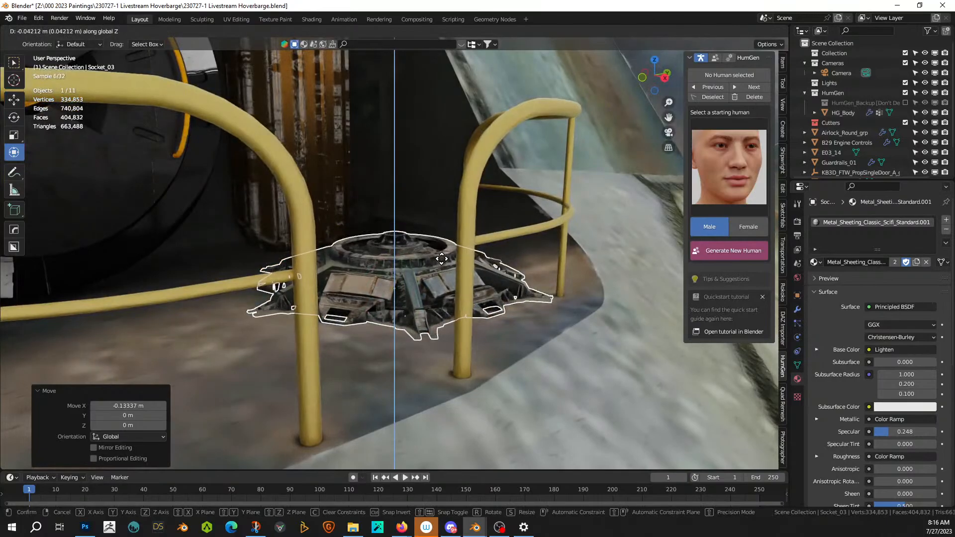
click(443, 266)
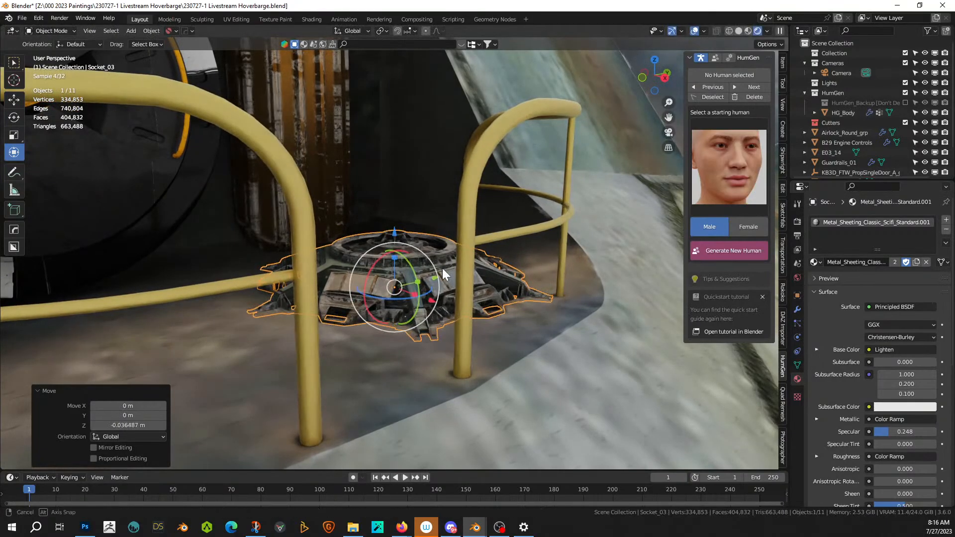
- Mirror the floor socket across the hull's X axis, using R_Starship as the mirror reference, and deselect everything
middle_drag(443, 268, 471, 336)
scroll(444, 330, down, 9)
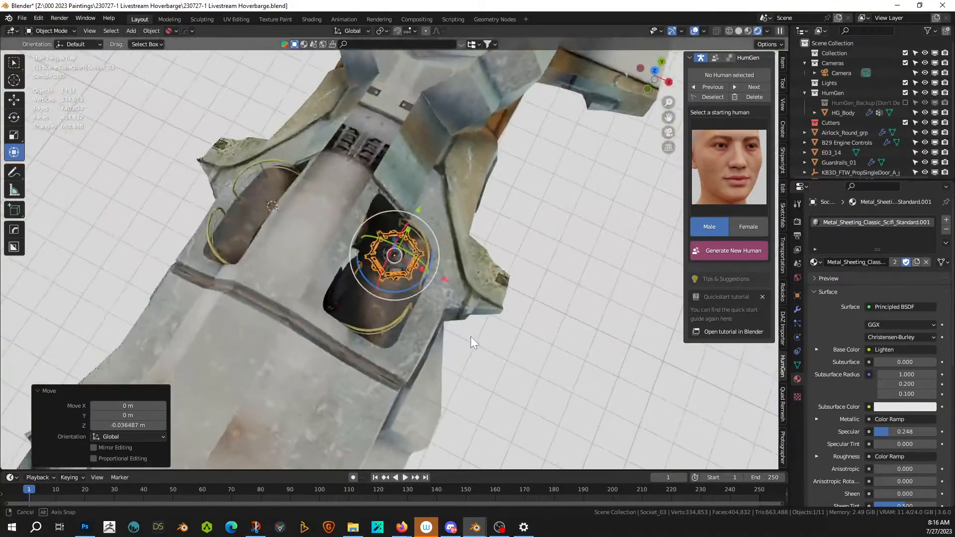
shift+right_click(342, 199)
scroll(342, 199, down, 6)
key(alt+x)
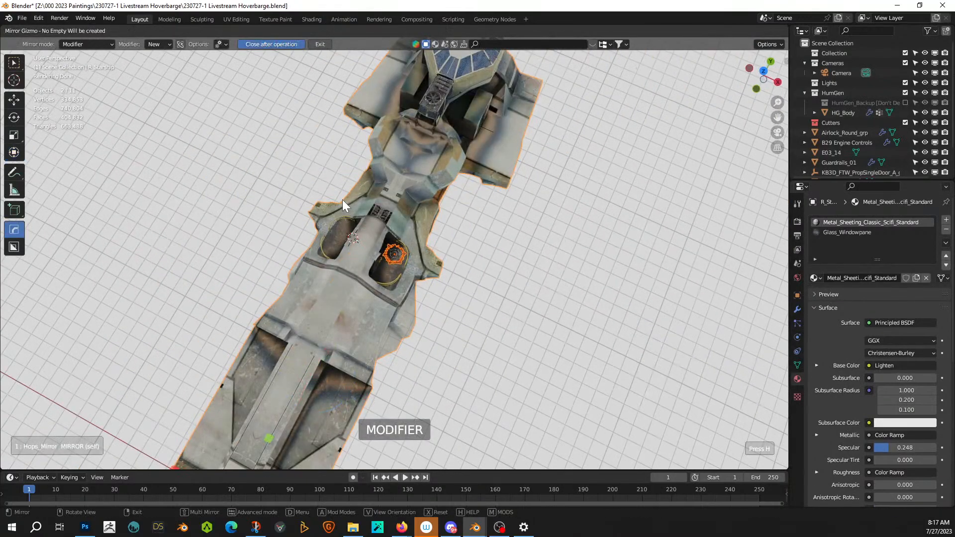
scroll(342, 199, down, 5)
click(381, 401)
scroll(465, 314, up, 5)
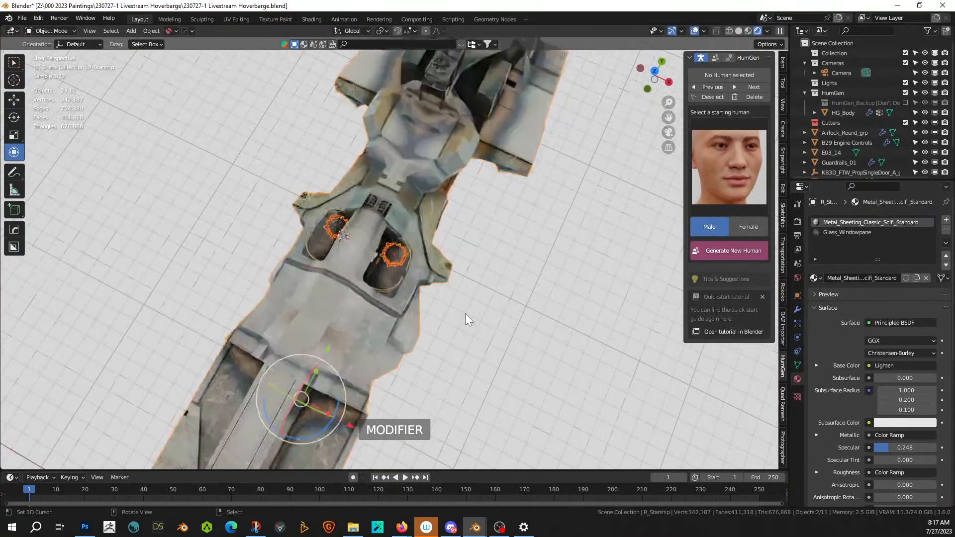
middle_drag(464, 313, 417, 254)
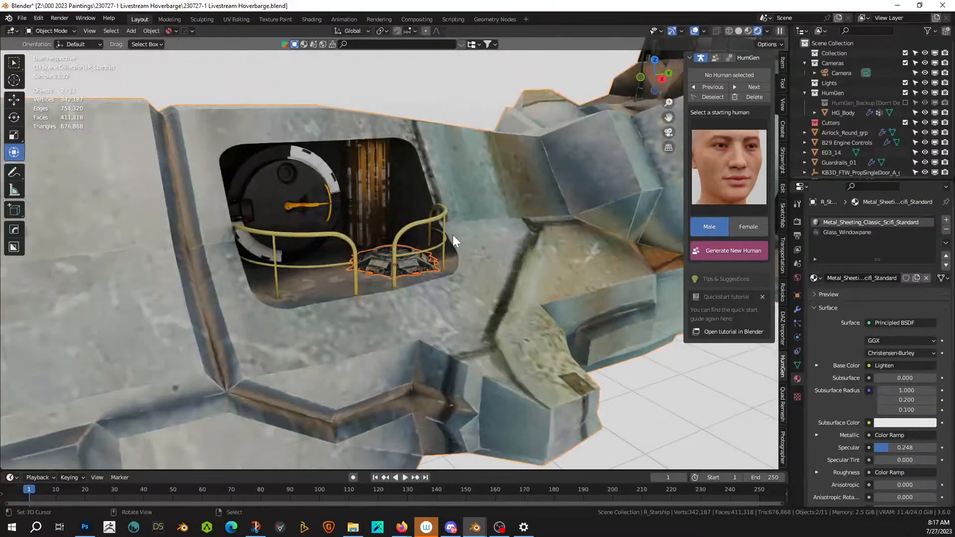
mouse_move(453, 235)
middle_down()
mouse_move(504, 340)
mouse_move(389, 184)
middle_up()
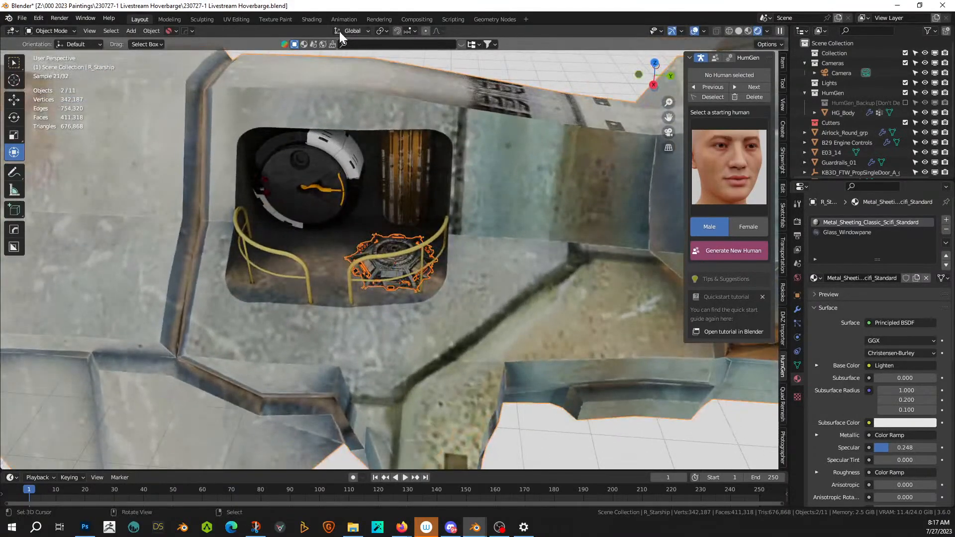
click(525, 73)
scroll(507, 105, down, 4)
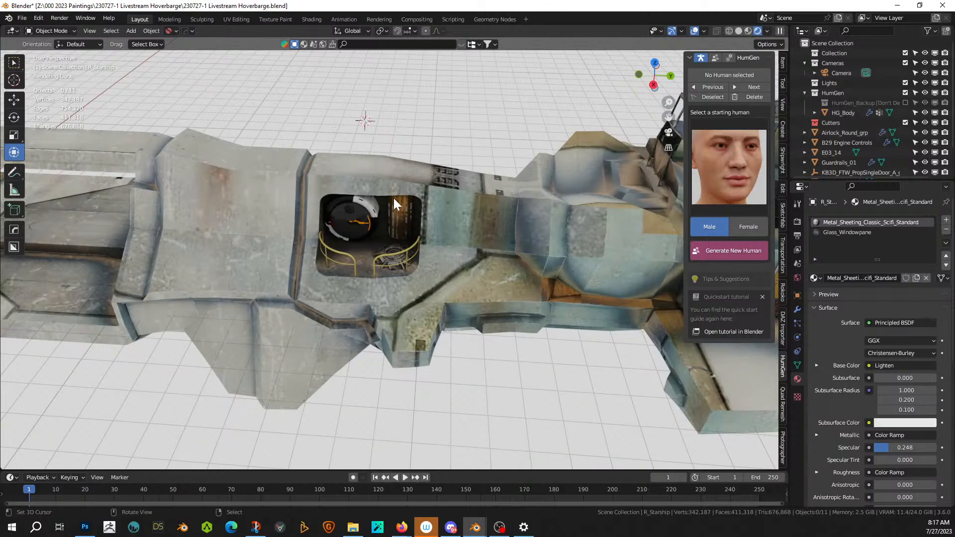
- Replace the YellowMetal.007 material on the round airlock with Grunge Yellow Painted Metal
mouse_move(393, 198)
middle_down()
mouse_move(395, 262)
mouse_move(494, 265)
mouse_move(366, 224)
mouse_move(357, 211)
mouse_move(414, 228)
mouse_move(427, 271)
mouse_move(366, 254)
middle_up()
scroll(459, 257, up, 6)
scroll(365, 252, down, 5)
click(342, 203)
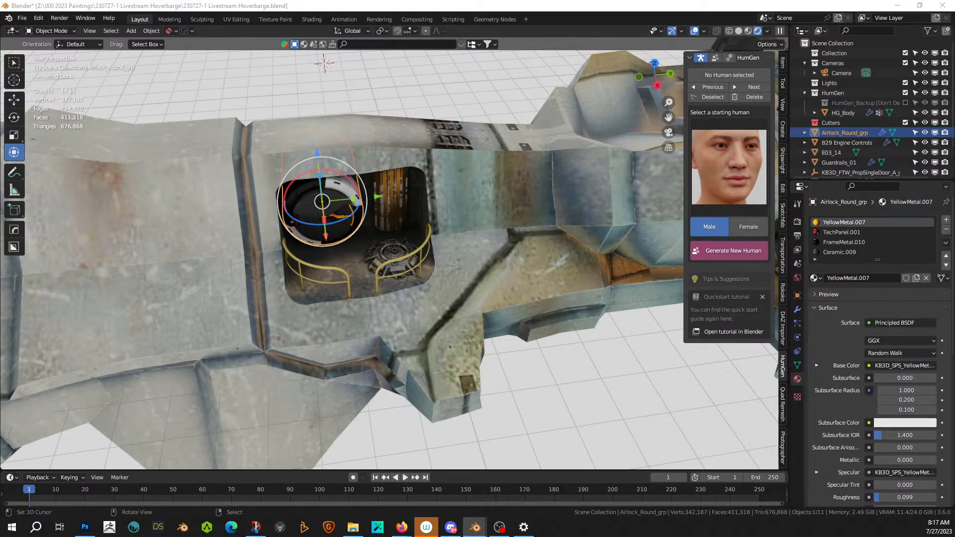
mouse_move(436, 90)
mouse_down()
mouse_move(824, 380)
mouse_move(885, 214)
mouse_move(889, 221)
mouse_up()
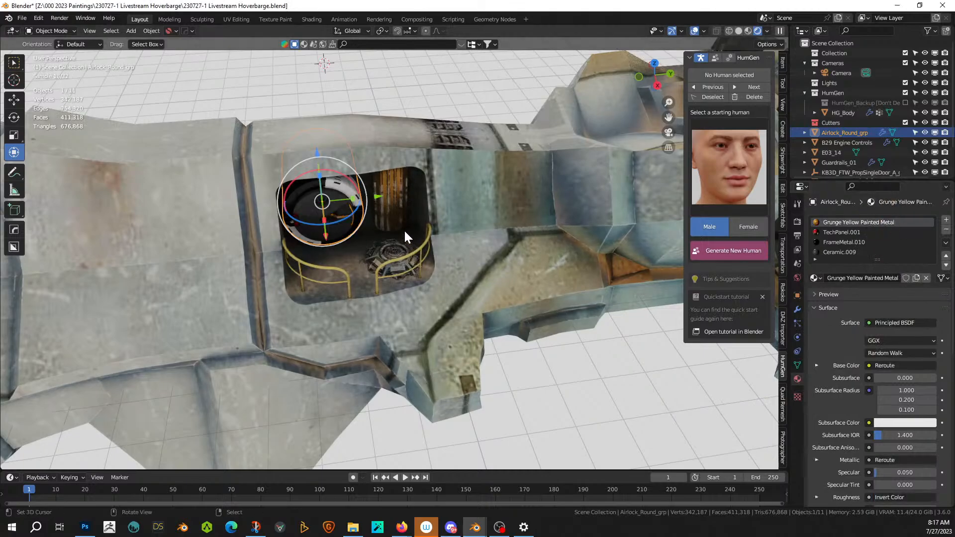
- Assign the YellowMetal.007 material to the Guardrails_01 railing in the recess
click(387, 266)
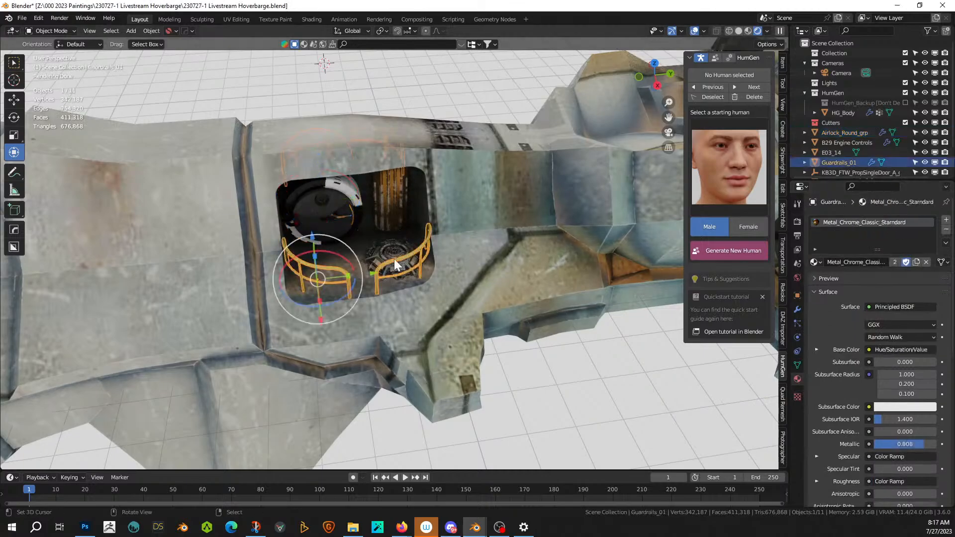
click(818, 262)
text(yel)
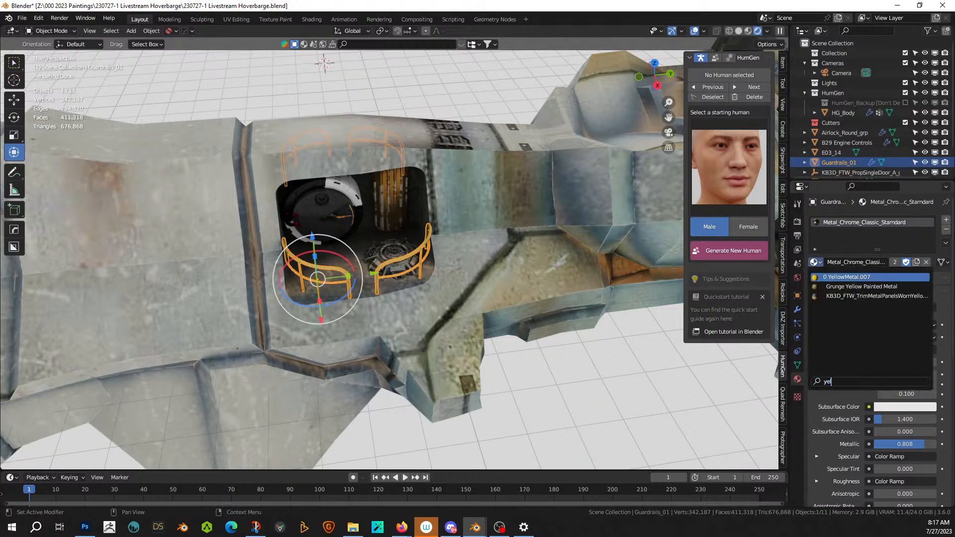
key(Return)
scroll(319, 247, up, 6)
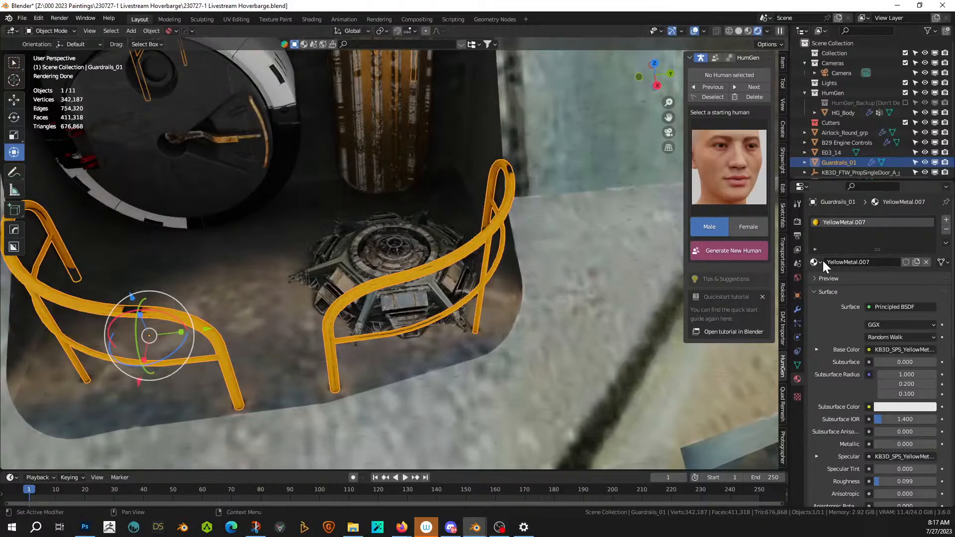
- Set the Guardrails_01 railing's material to Grunge Yellow Painted Metal
click(818, 262)
text(yell)
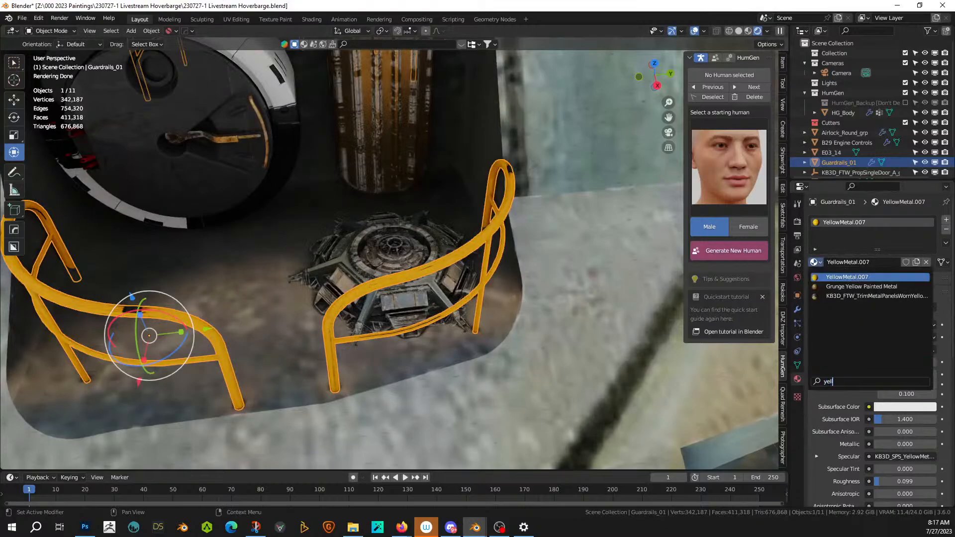
key(Down)
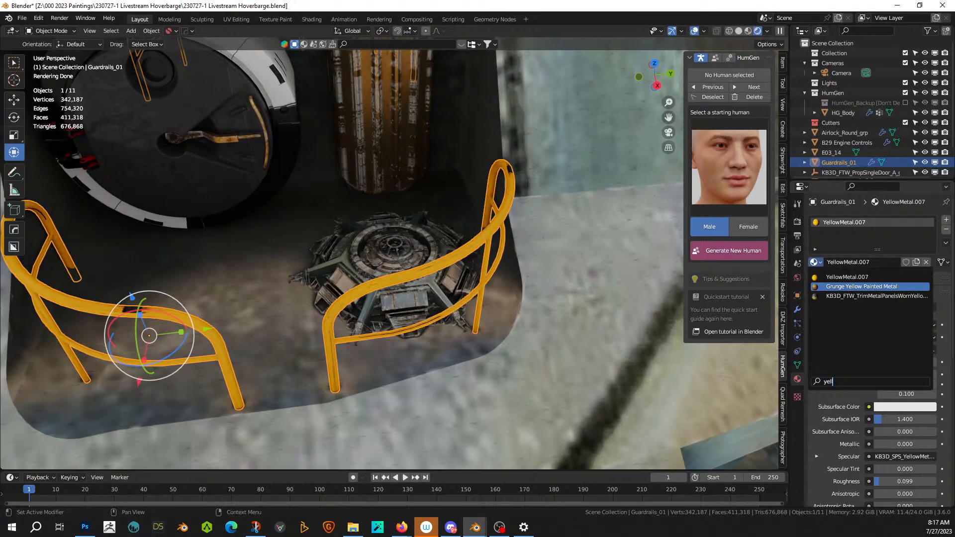
key(Return)
scroll(345, 258, down, 3)
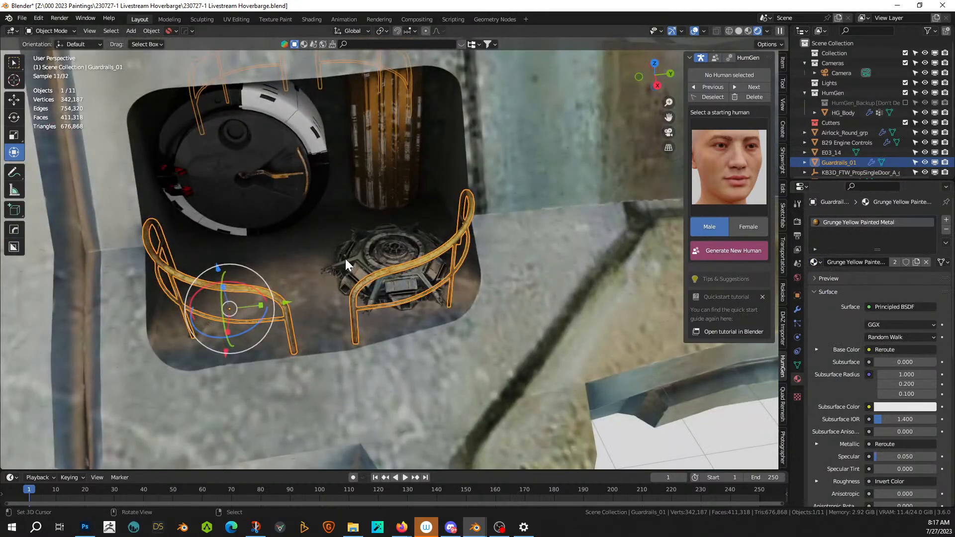
- Replace the FrameMetal.010 material in the round airlock's third slot with Metal_Sheeting_Classic_Scifi_Standard
click(291, 125)
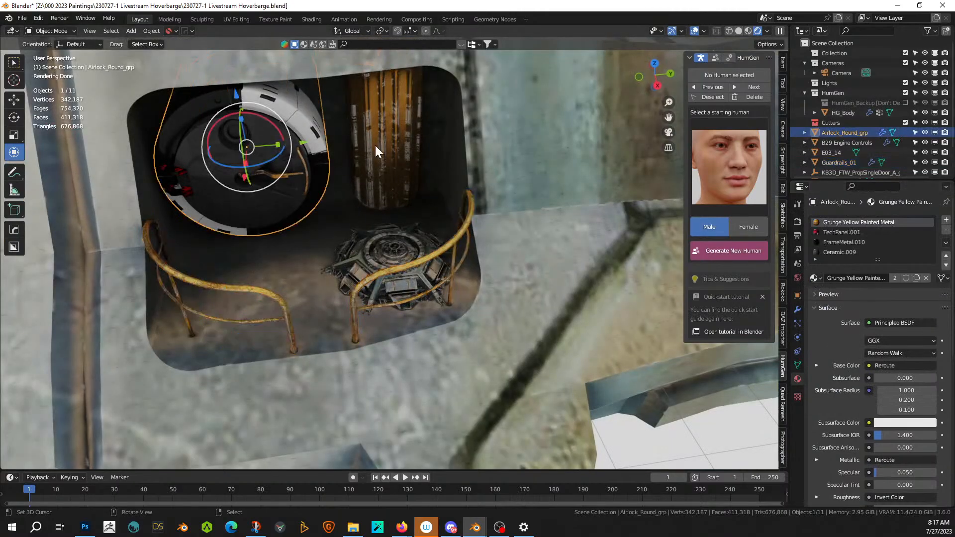
click(857, 232)
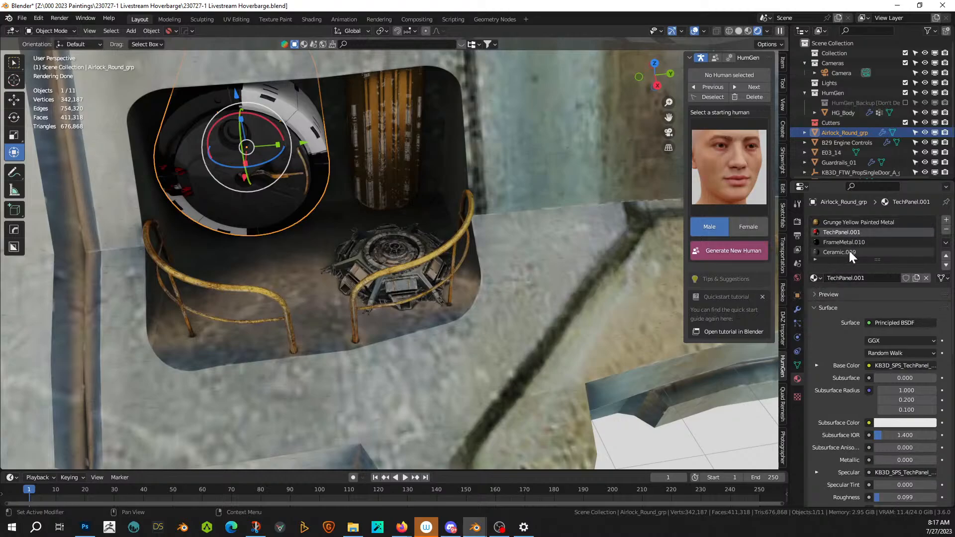
click(852, 243)
click(817, 278)
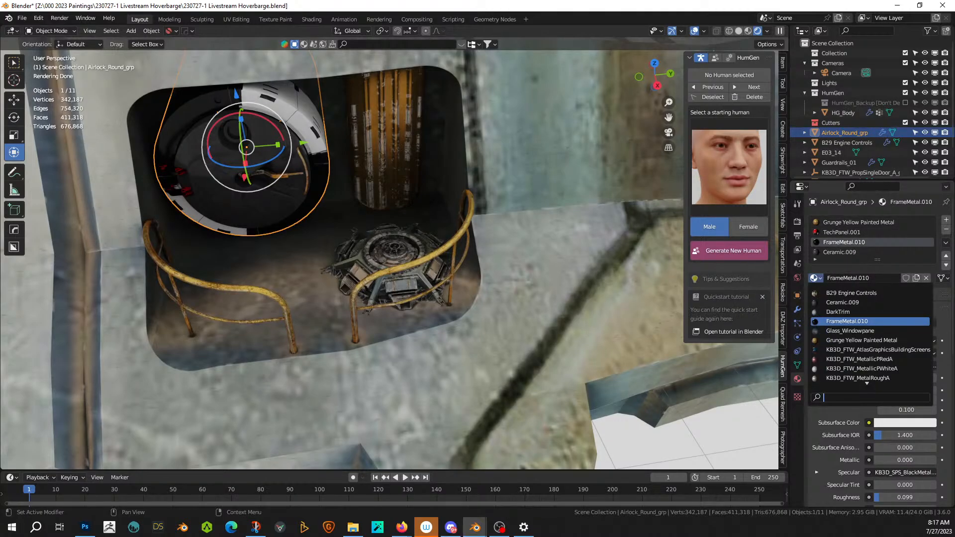
text(pla)
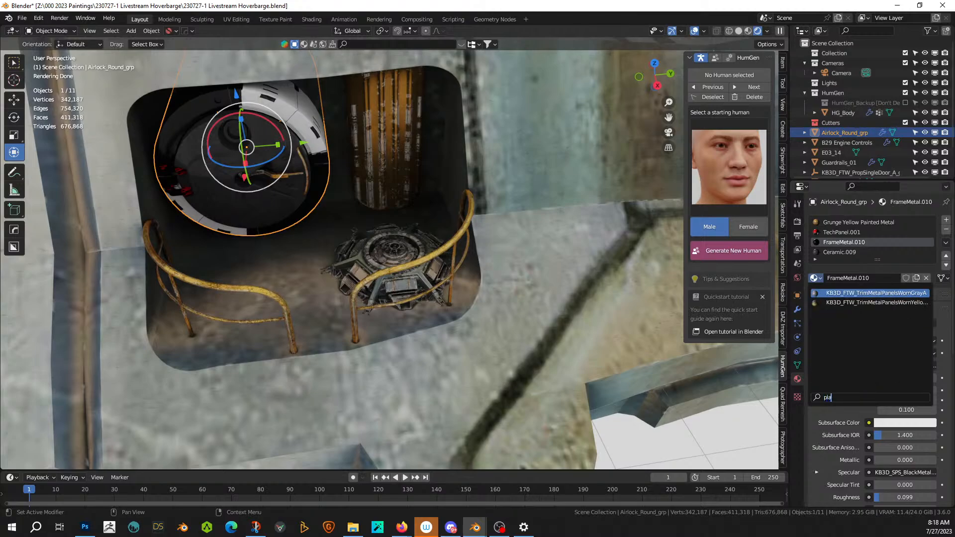
key(BackSpace)
text(clas)
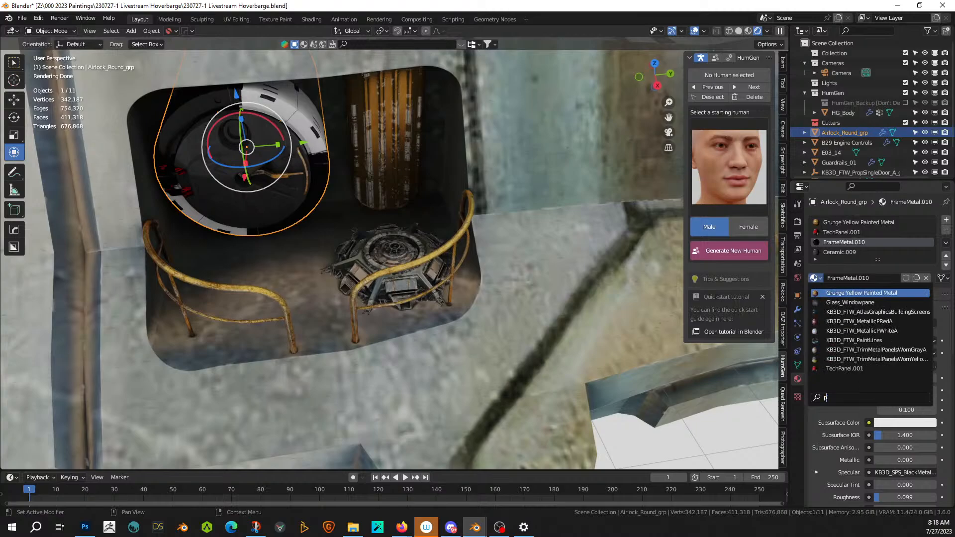
key(BackSpace)
key(BackSpace)
key(BackSpace)
text(class)
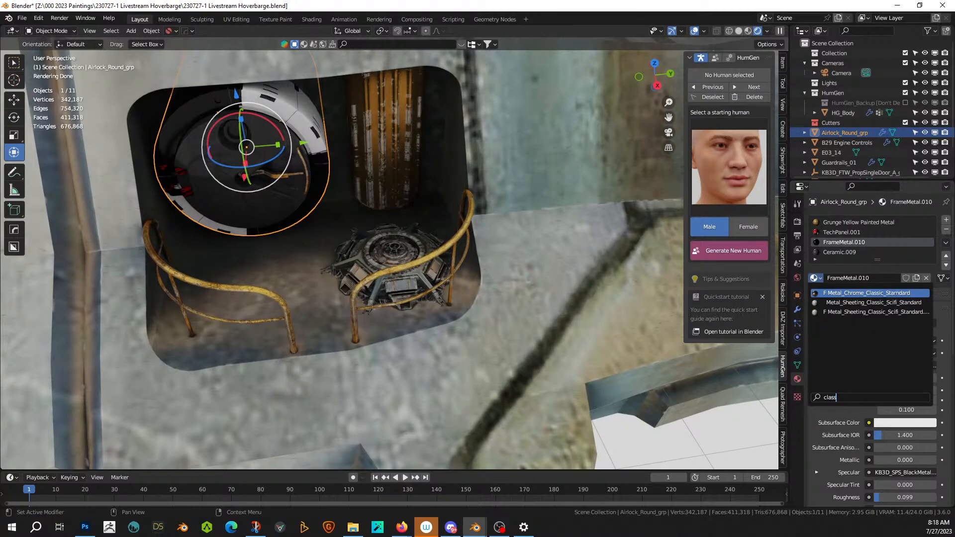
key(Down)
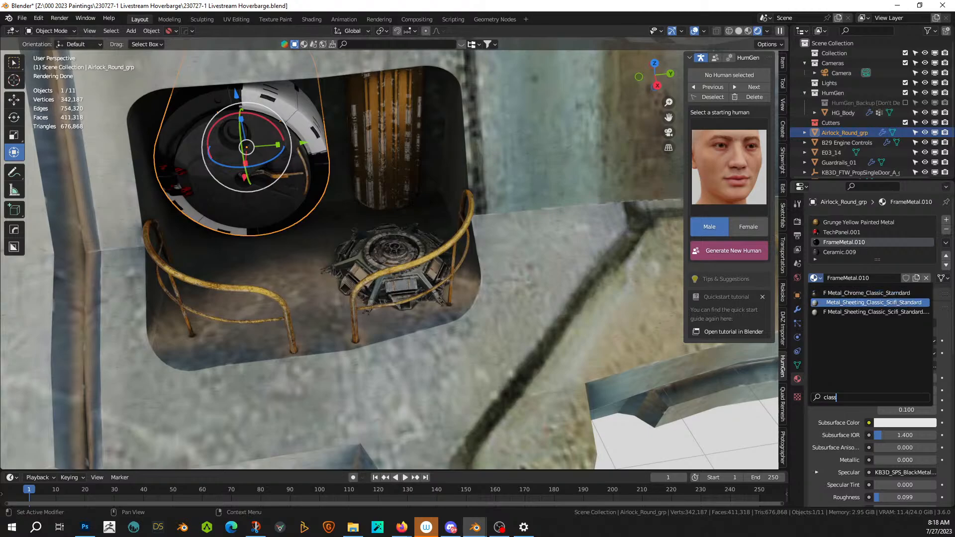
key(Return)
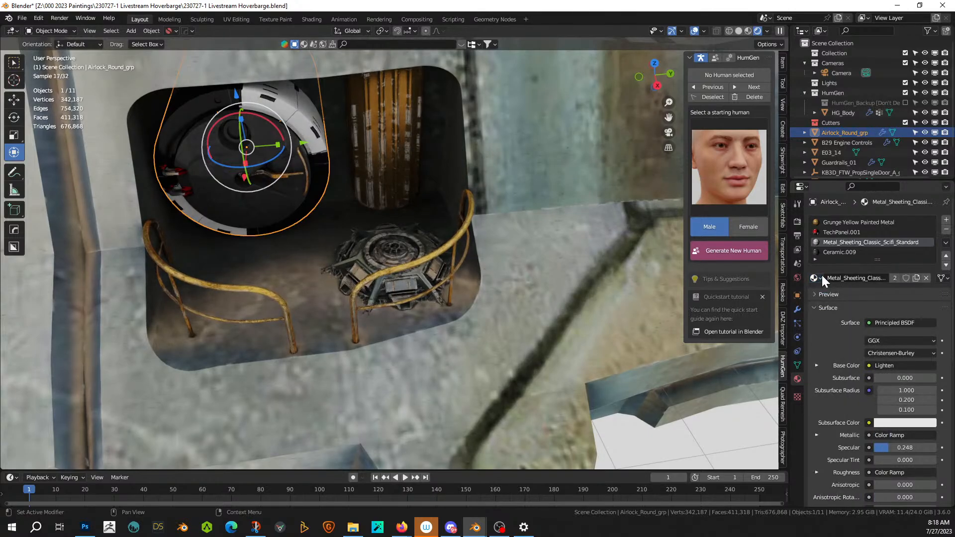
- Remove the Ceramic.009 material slot from the round airlock
scroll(838, 249, down, 1)
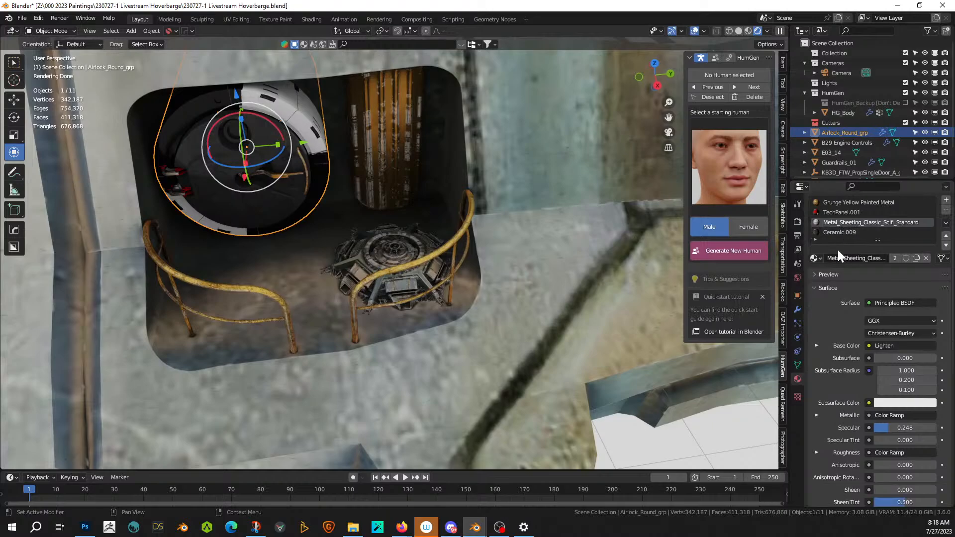
click(843, 232)
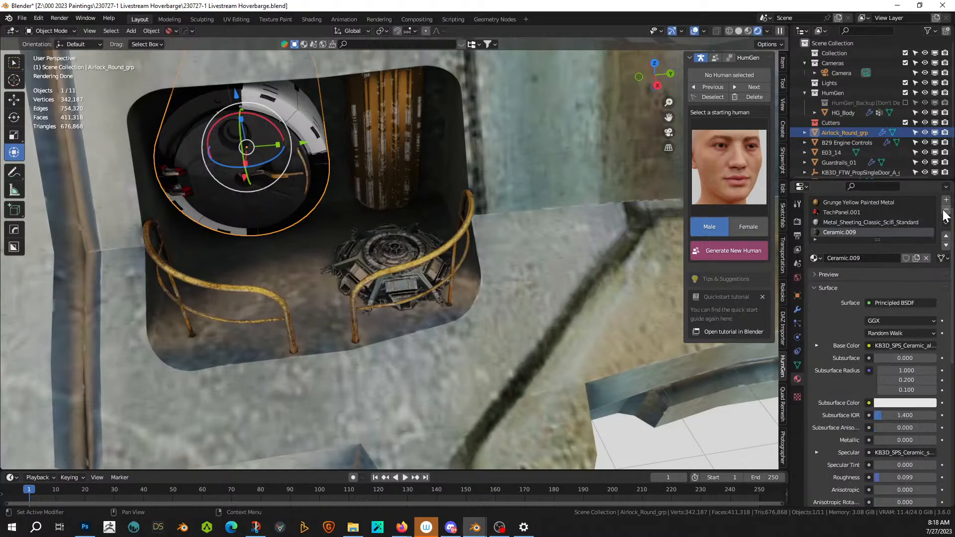
click(946, 209)
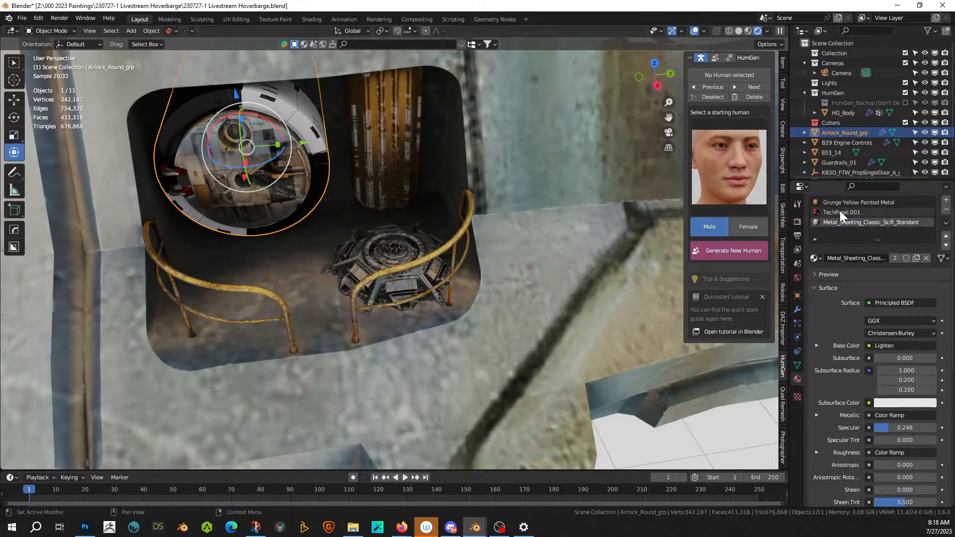
scroll(886, 225, up, 1)
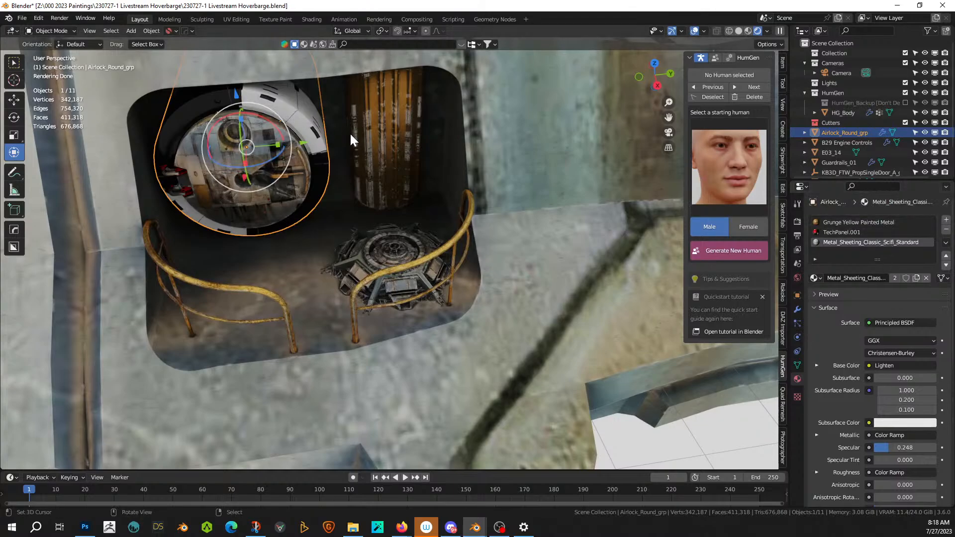
- Try removing the TechPanel.001 material slot from the isolated round airlock
key(KP_Divide)
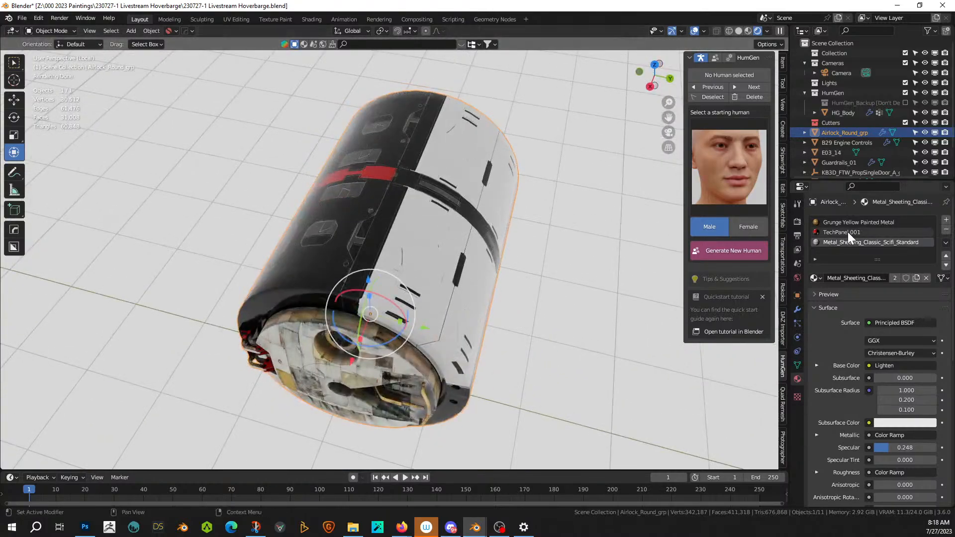
click(848, 231)
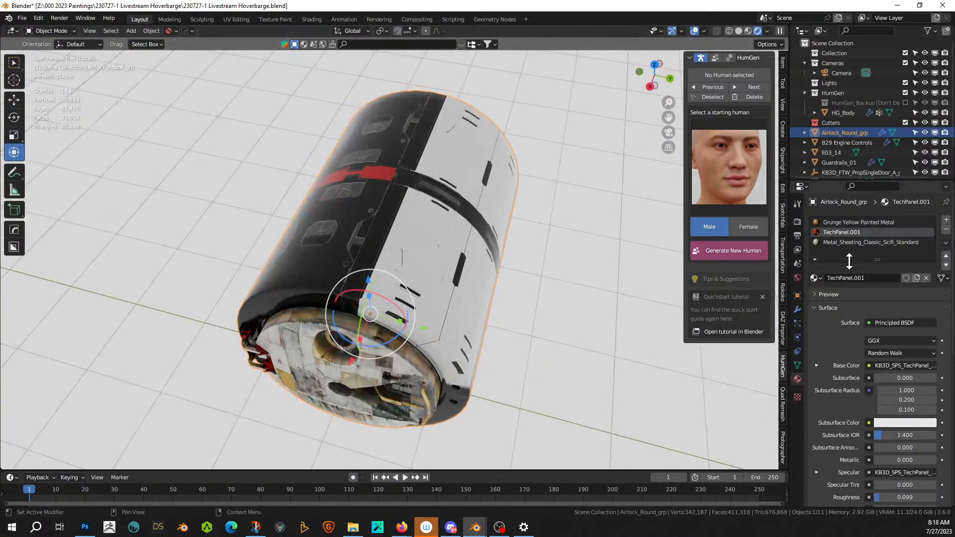
click(947, 230)
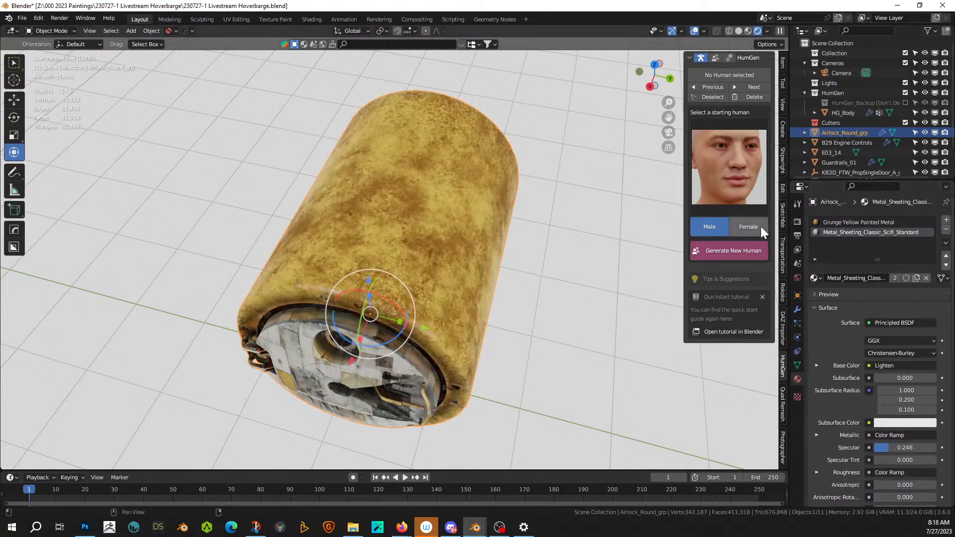
key(ctrl+z)
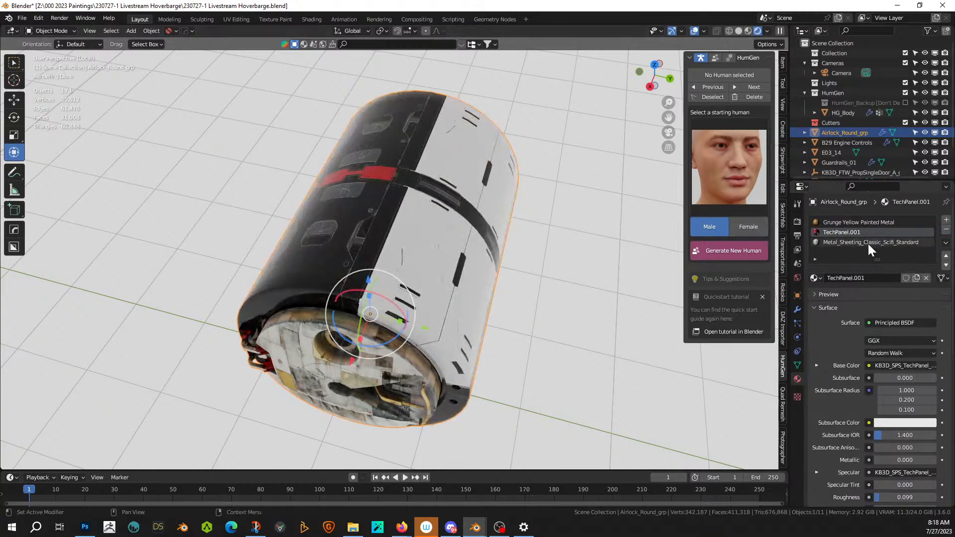
- Move the round airlock's TechPanel.001 slot below Metal_Sheeting_Classic_Scifi_Standard, remove it, and return to the full scene
click(869, 244)
click(855, 233)
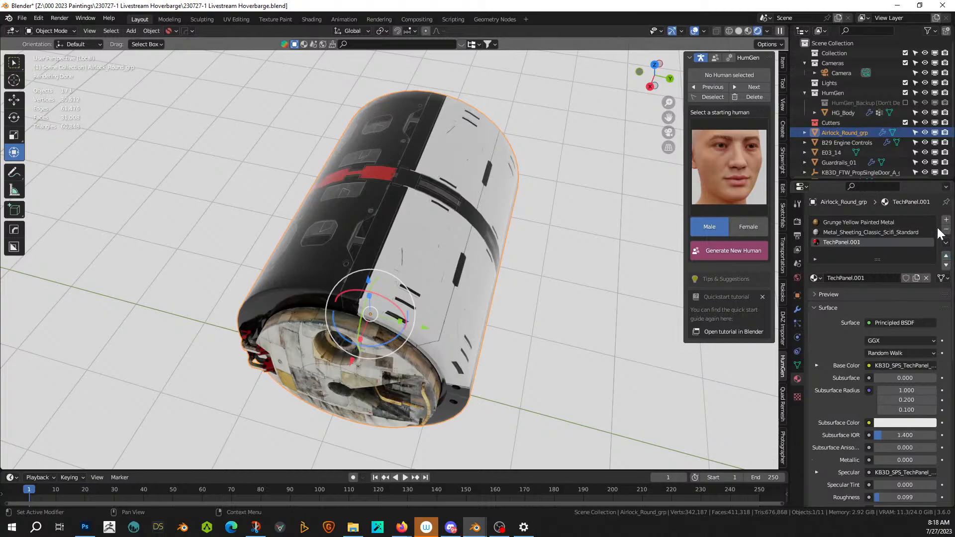
click(947, 230)
middle_drag(573, 225, 581, 177)
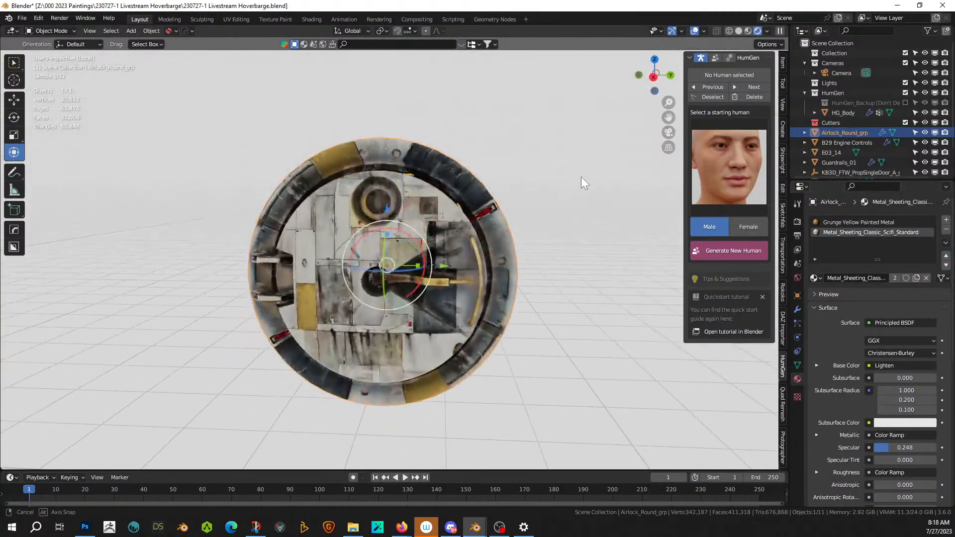
key(KP_Divide)
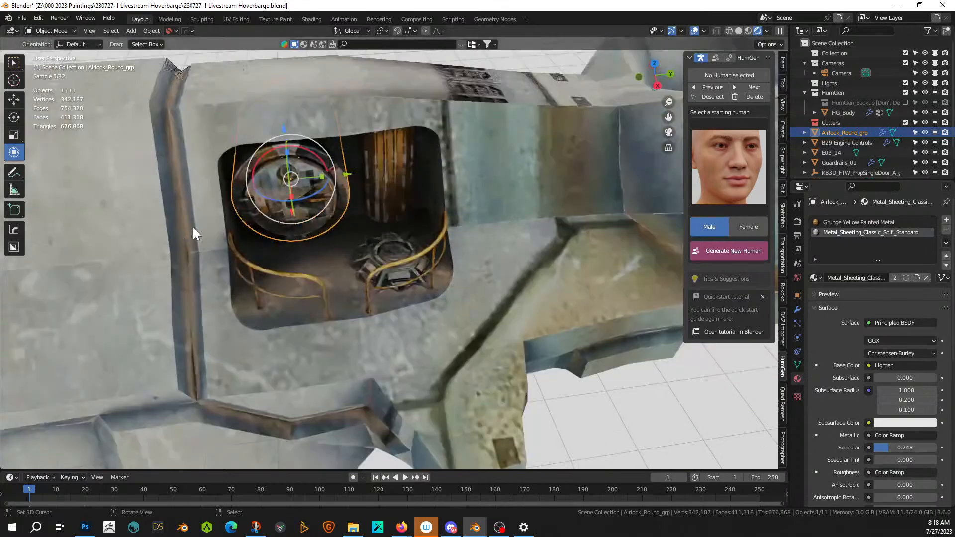
- Save the hoverbarge file and deselect the round airlock
middle_drag(193, 228, 195, 207)
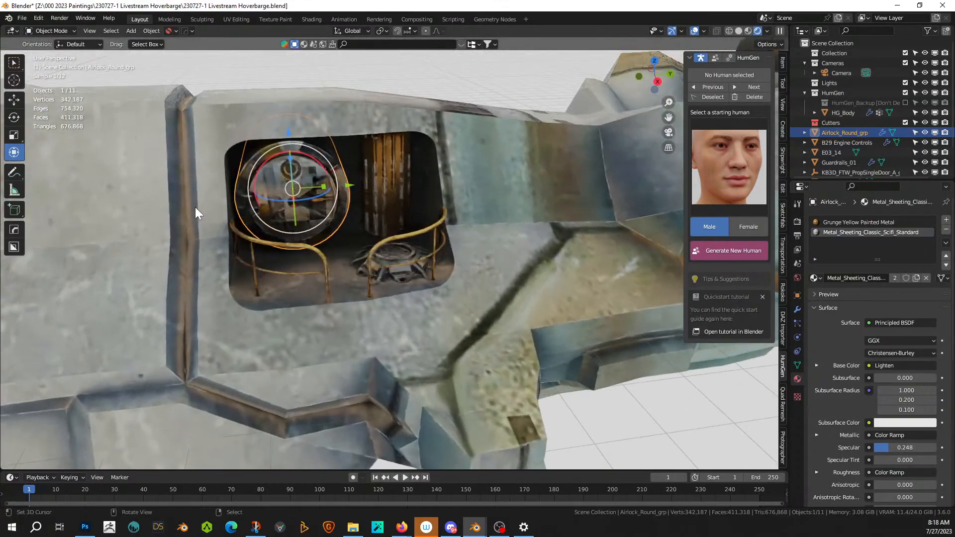
key(ctrl+s)
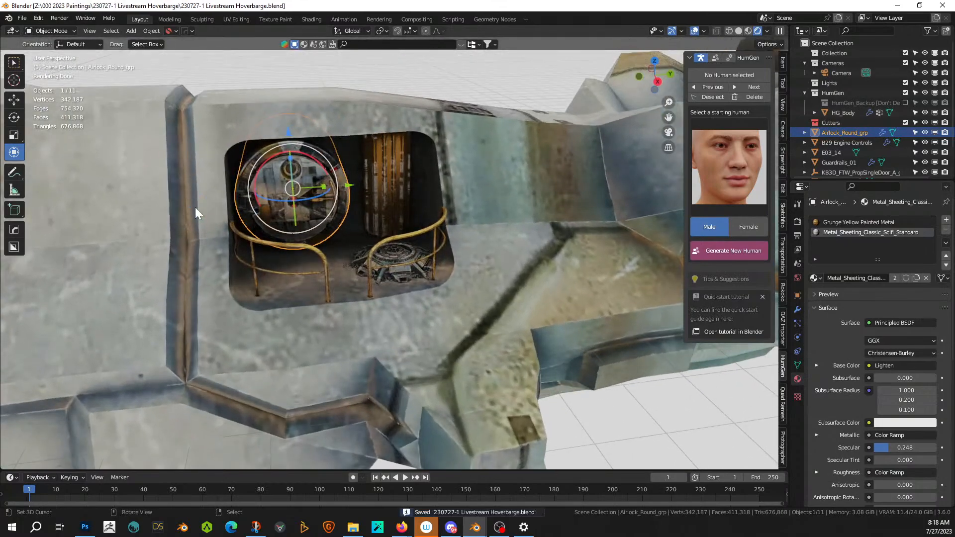
middle_drag(196, 214, 408, 319)
click(637, 408)
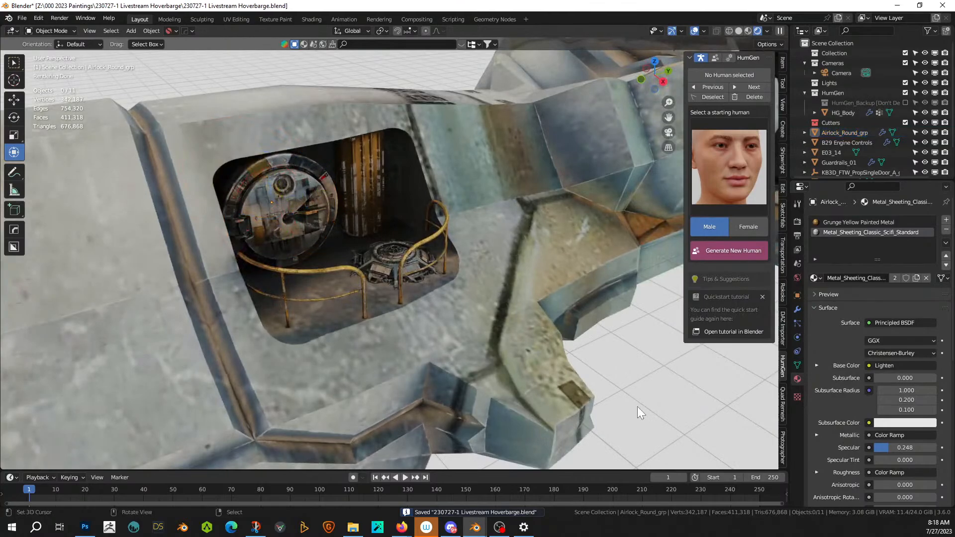
- Display the ship in solid shading and open the R_Starship hull mesh for editing
scroll(638, 407, down, 3)
middle_drag(598, 389, 415, 408)
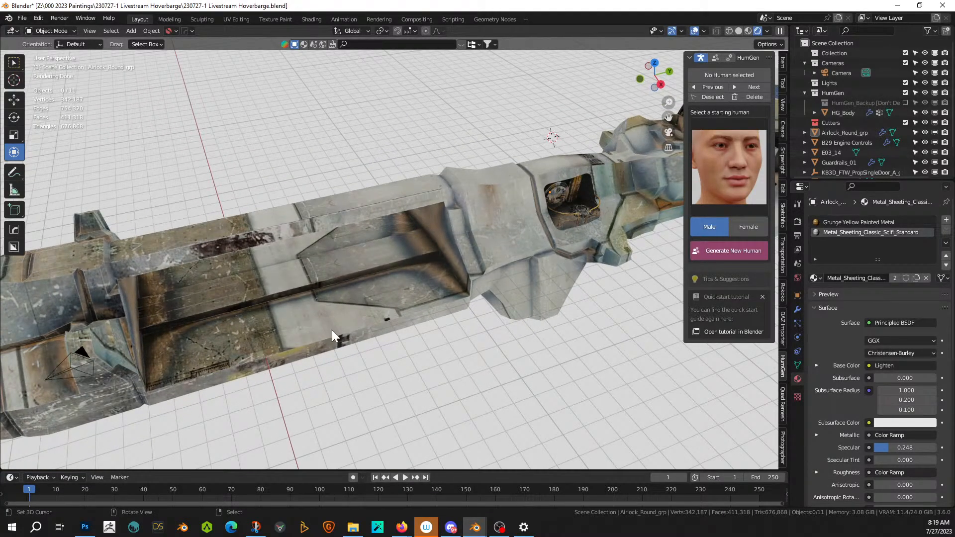
middle_drag(326, 321, 385, 324)
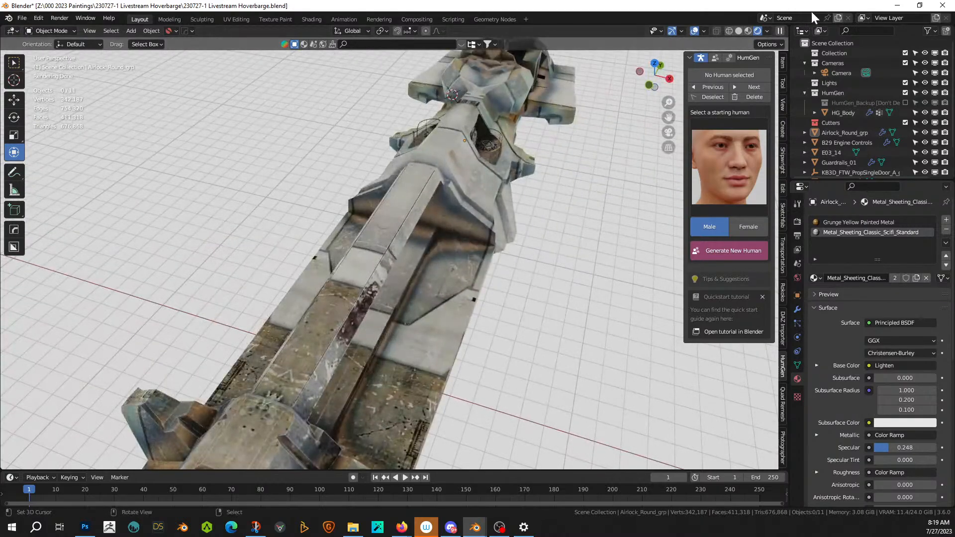
click(740, 31)
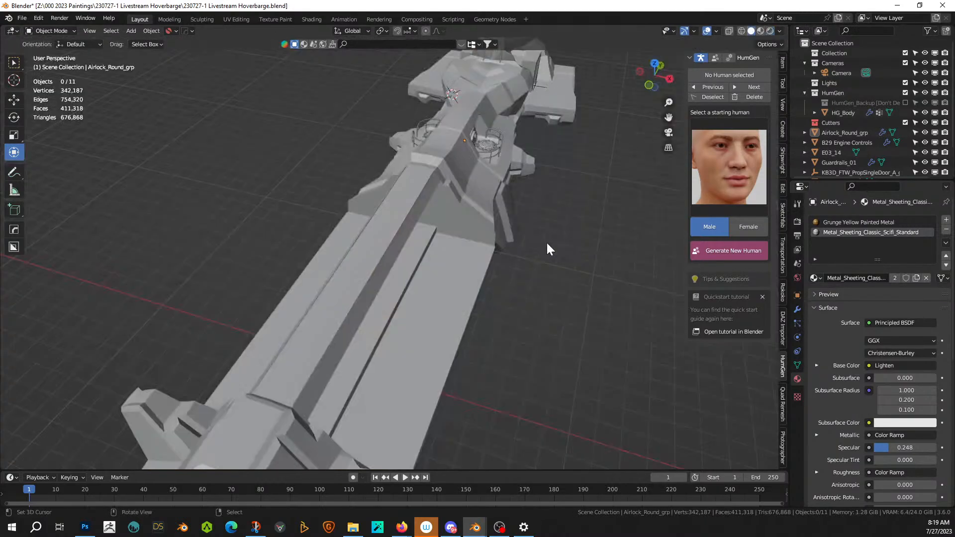
middle_drag(547, 241, 458, 276)
click(363, 270)
key(Tab)
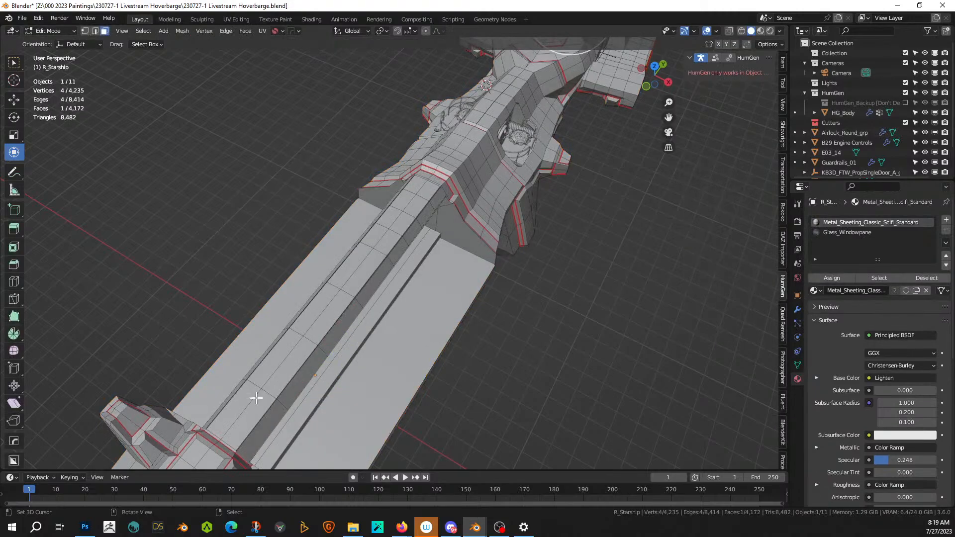
- Duplicate the row of eight faces along the top of the hull's central spine and separate it into its own object
click(244, 422)
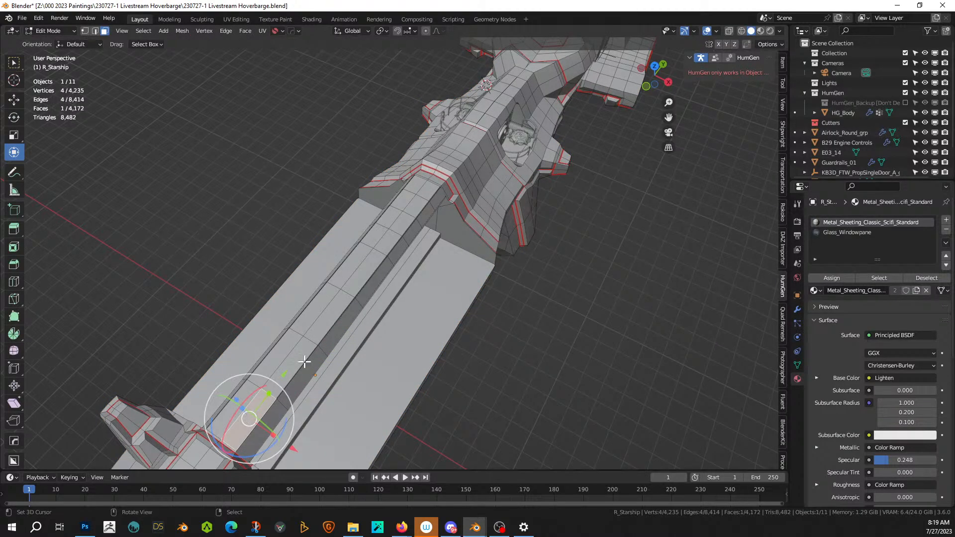
middle_drag(404, 243, 410, 223)
ctrl+click(424, 260)
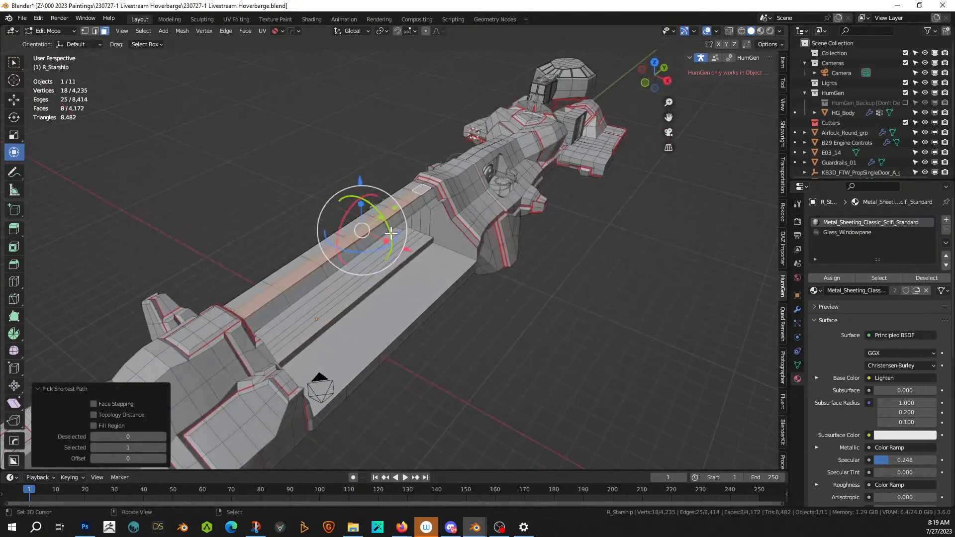
key(shift+d)
right_click(391, 233)
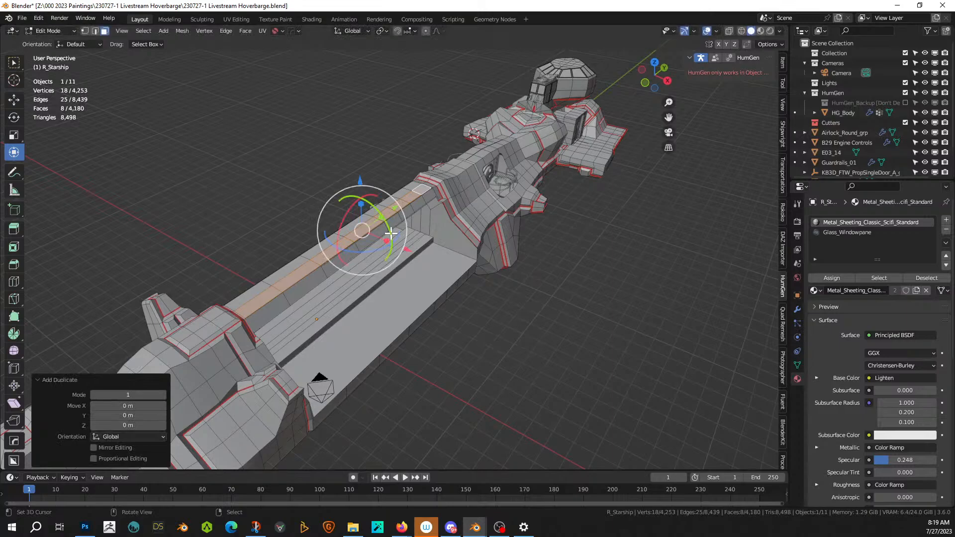
key(p)
click(391, 234)
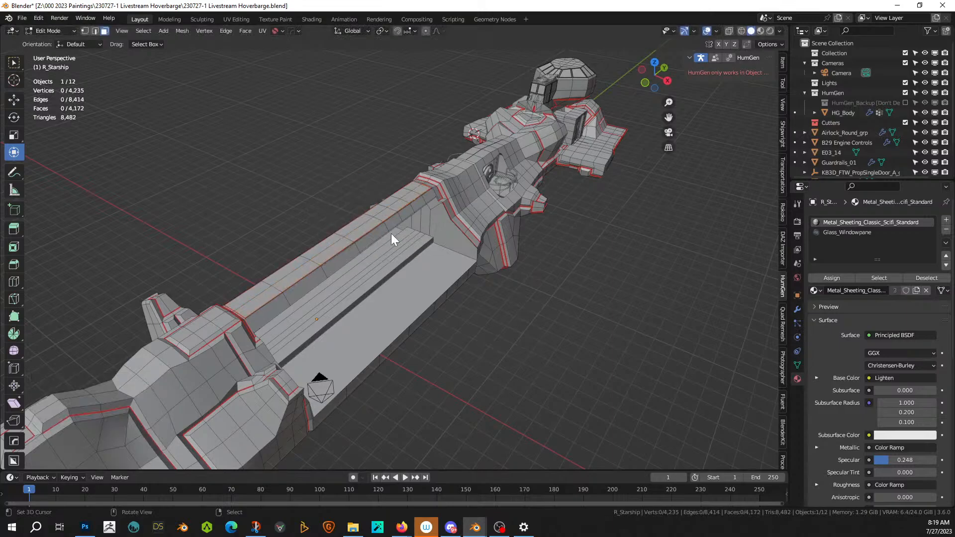
key(Tab)
- Open the separated spine strip for editing with the whole ship in view
click(341, 243)
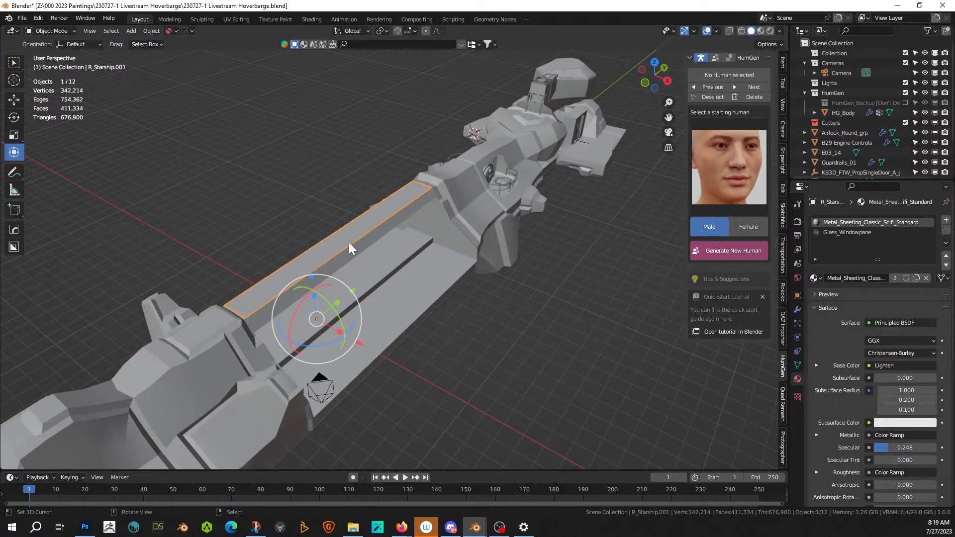
key(KP_Divide)
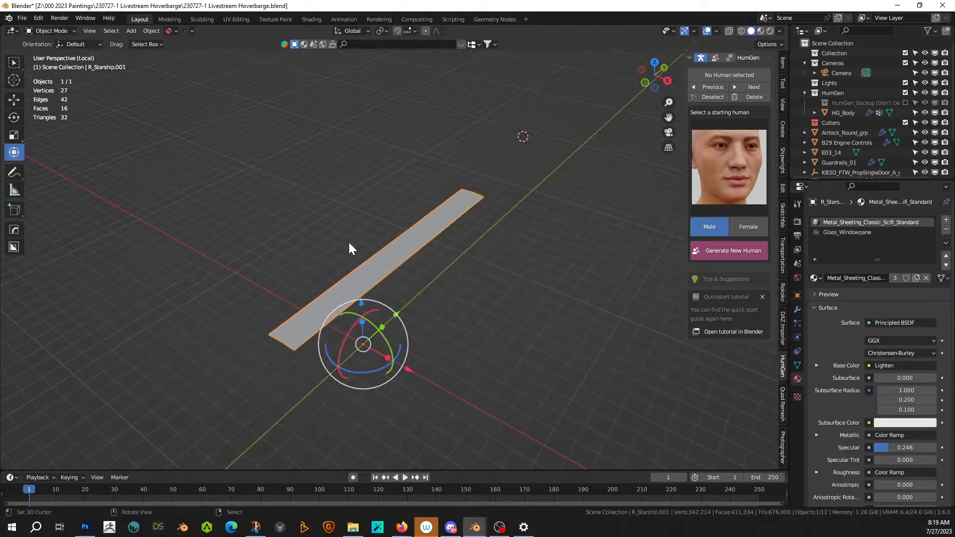
scroll(350, 247, up, 2)
key(Tab)
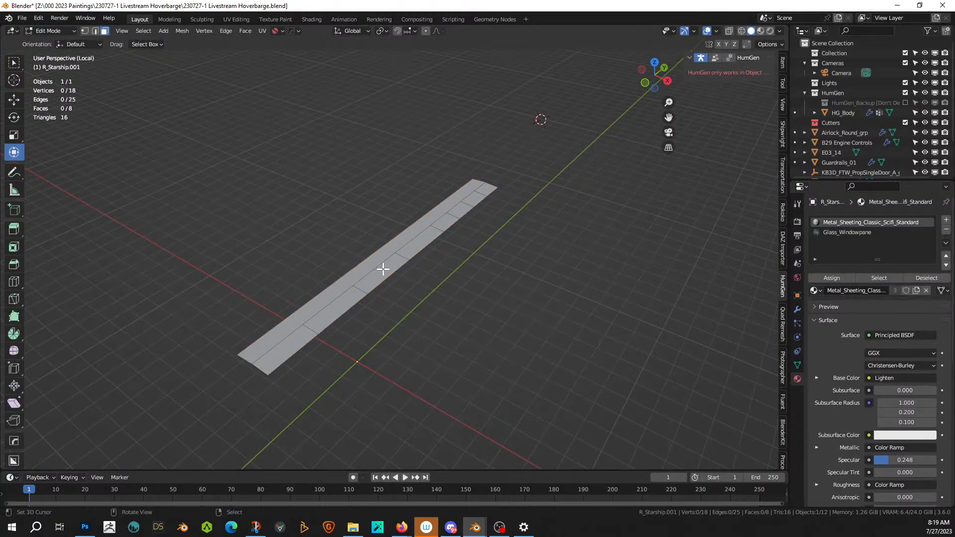
key(KP_Divide)
middle_drag(309, 290, 279, 335)
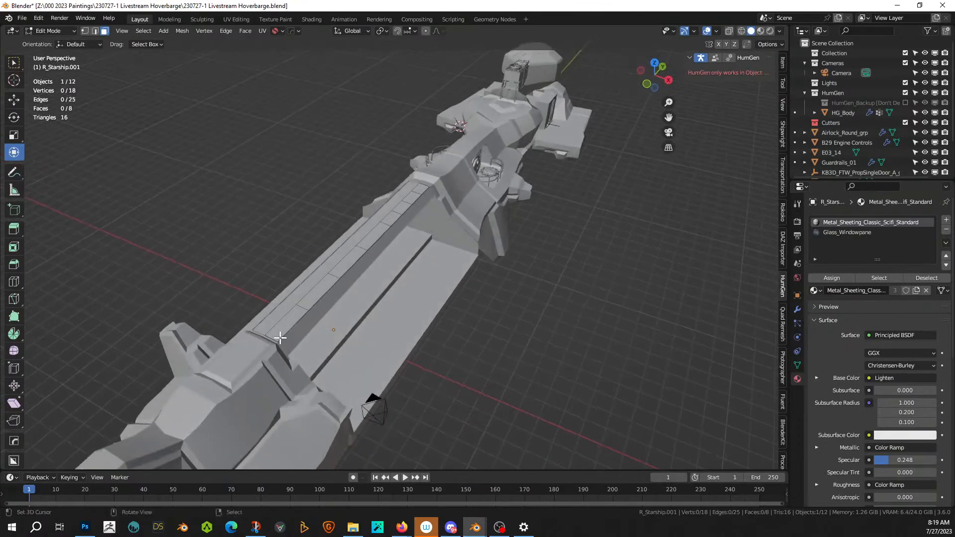
- Move the strip's outer edge row outward about 3.9 m and bring it back about 2.17 m along X
click(280, 328)
key(2)
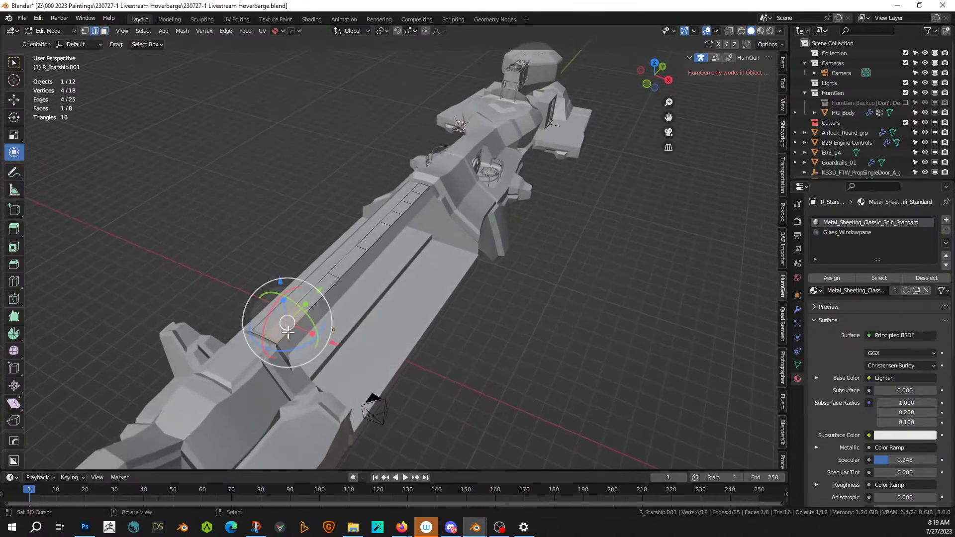
click(288, 331)
ctrl+click(426, 189)
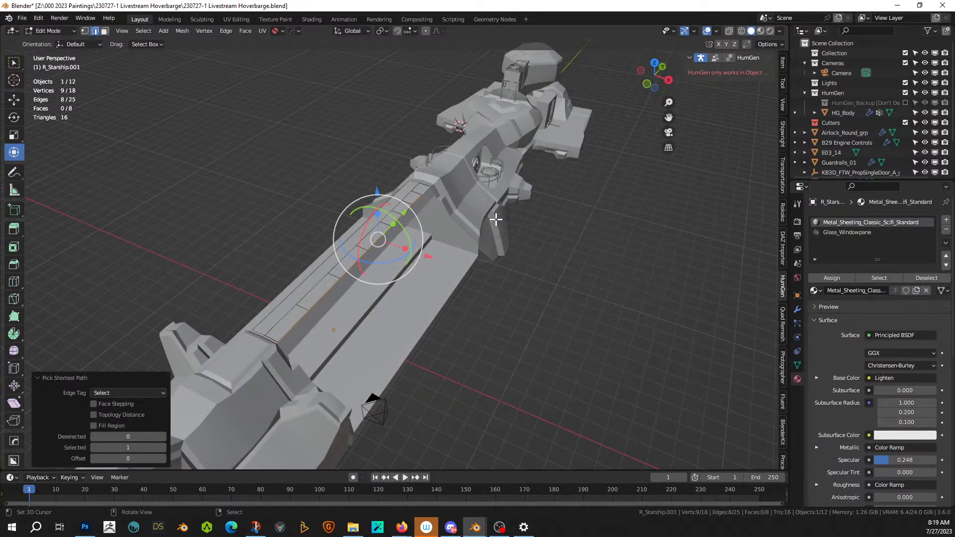
mouse_move(492, 223)
middle_down()
mouse_move(512, 192)
mouse_move(505, 222)
middle_up()
key(e)
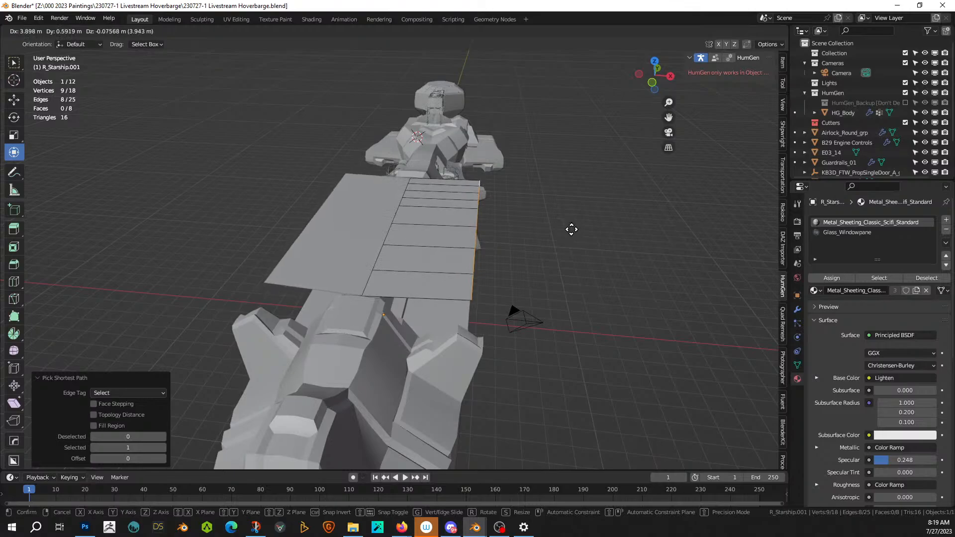
click(572, 228)
middle_drag(572, 228, 549, 217)
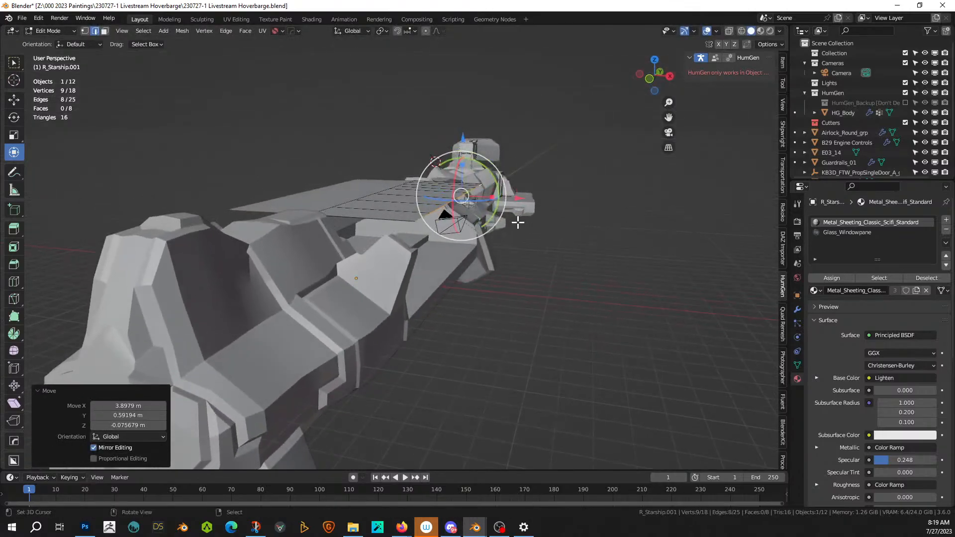
drag(519, 201, 480, 198)
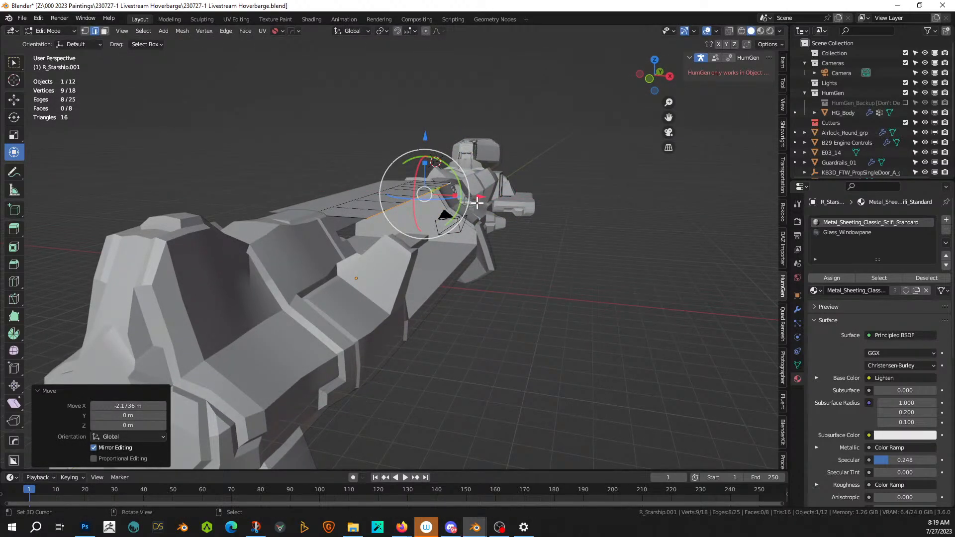
- Extrude the strip's outer edge row down and outward as a side wall, about 2.05 m in X and -4.19 m in Z
key(e)
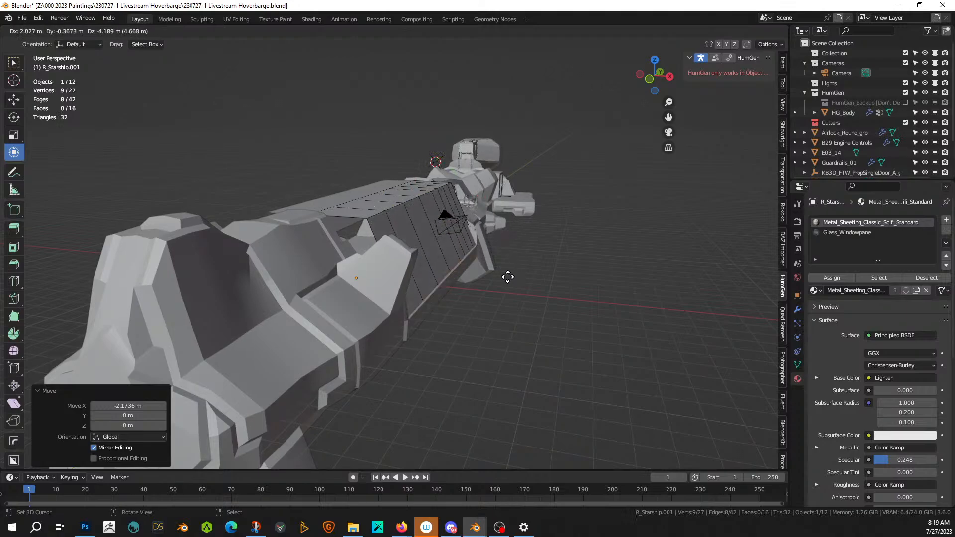
click(509, 277)
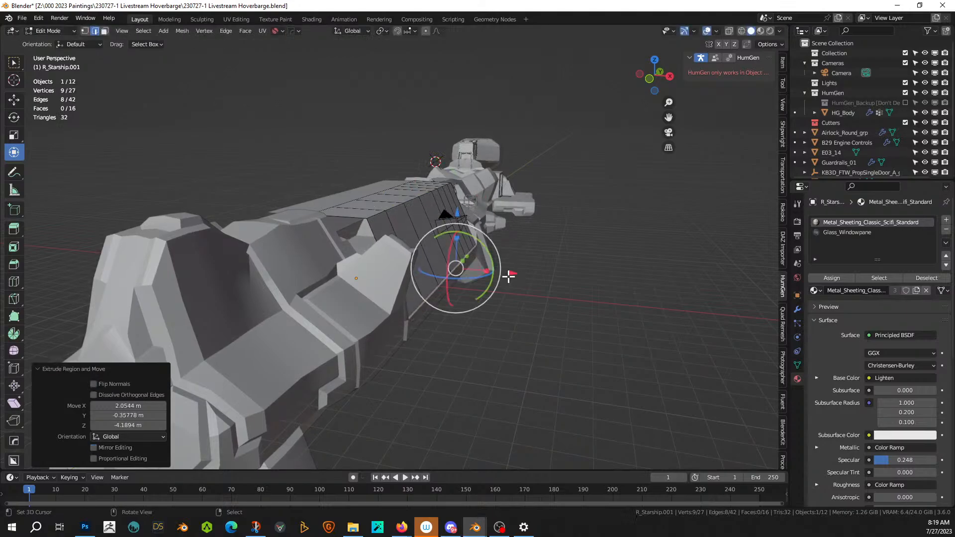
mouse_move(507, 273)
middle_down()
mouse_move(494, 320)
mouse_move(472, 316)
mouse_move(479, 268)
mouse_move(559, 241)
mouse_move(508, 274)
middle_up()
- Adjust the side wall's lower edge row vertically, lowering it about 0.04 m and raising it about 0.15 m to meet the hull's ledge
key(g)
key(z)
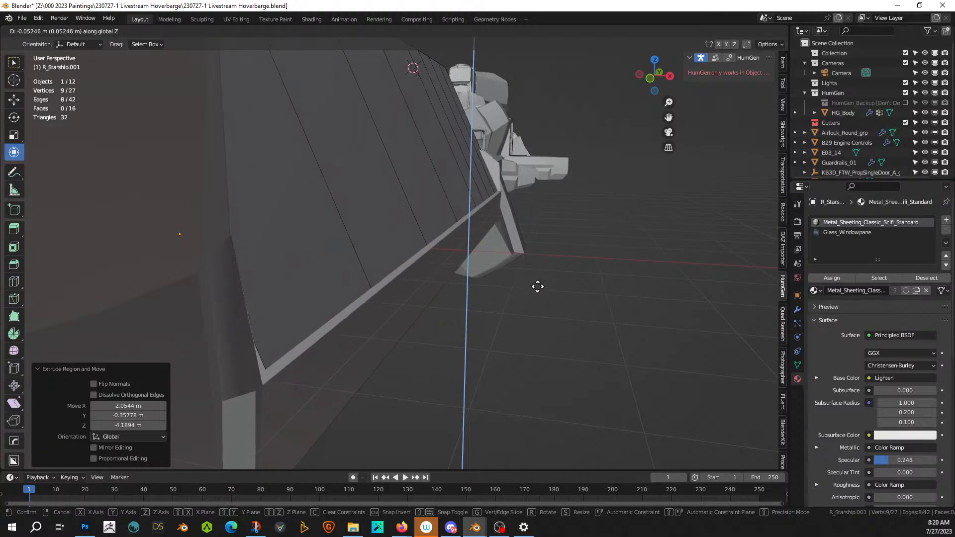
click(539, 286)
middle_drag(515, 280, 339, 221)
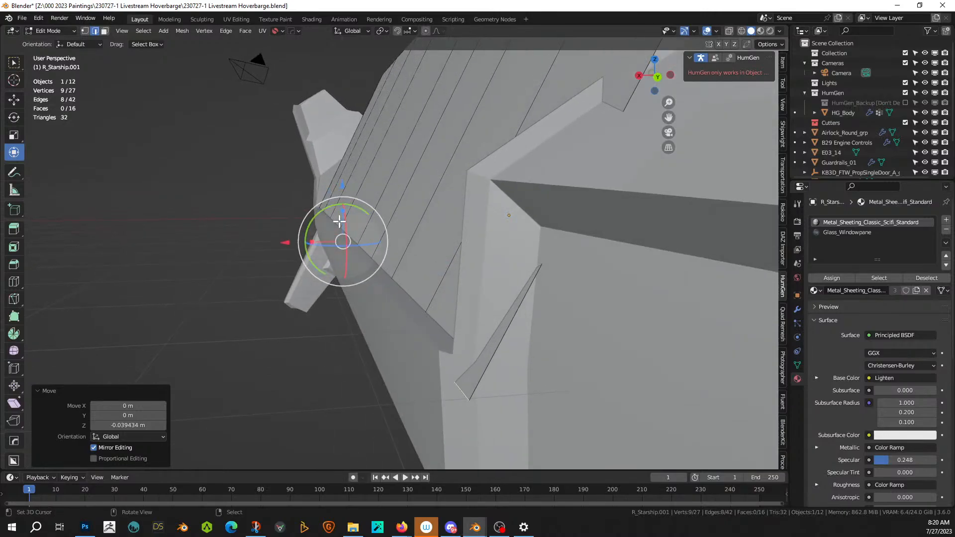
drag(340, 187, 343, 178)
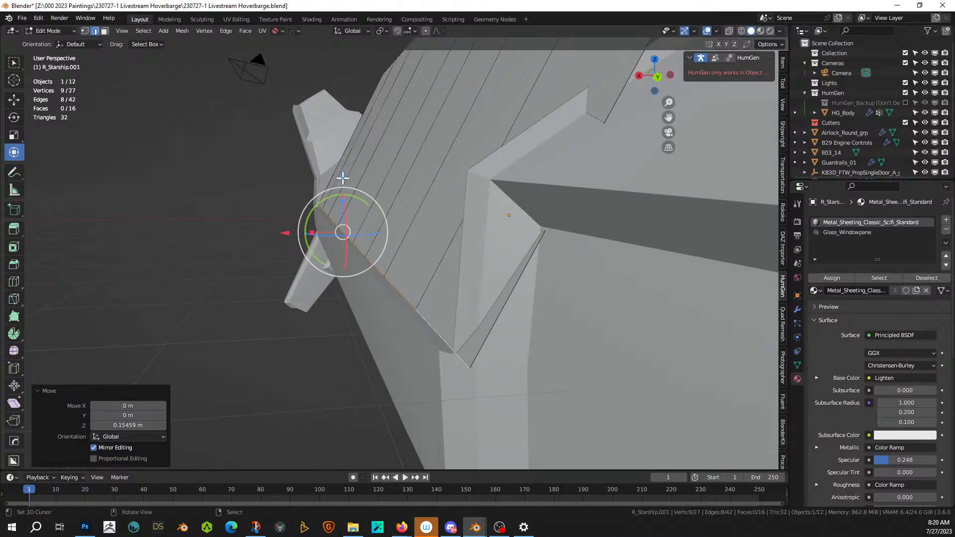
- Select the cover's upper outer edge row together with the lower row and move both about -0.30 m along Y
middle_drag(343, 178, 325, 140)
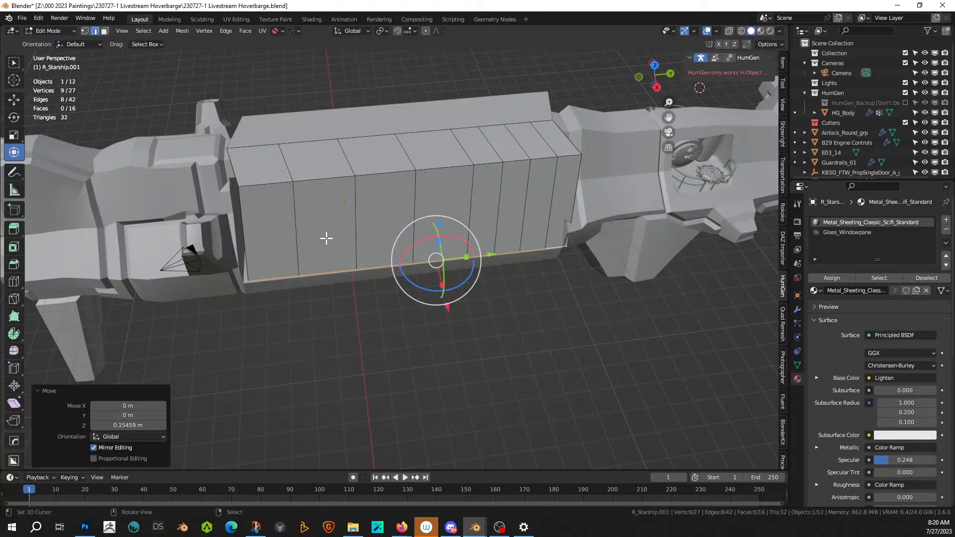
shift+click(273, 184)
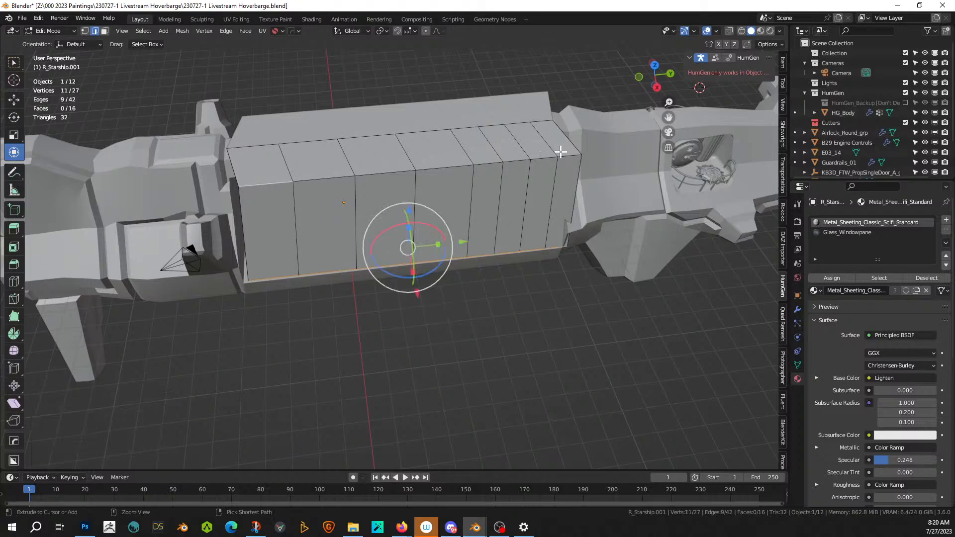
ctrl+click(565, 154)
key(g)
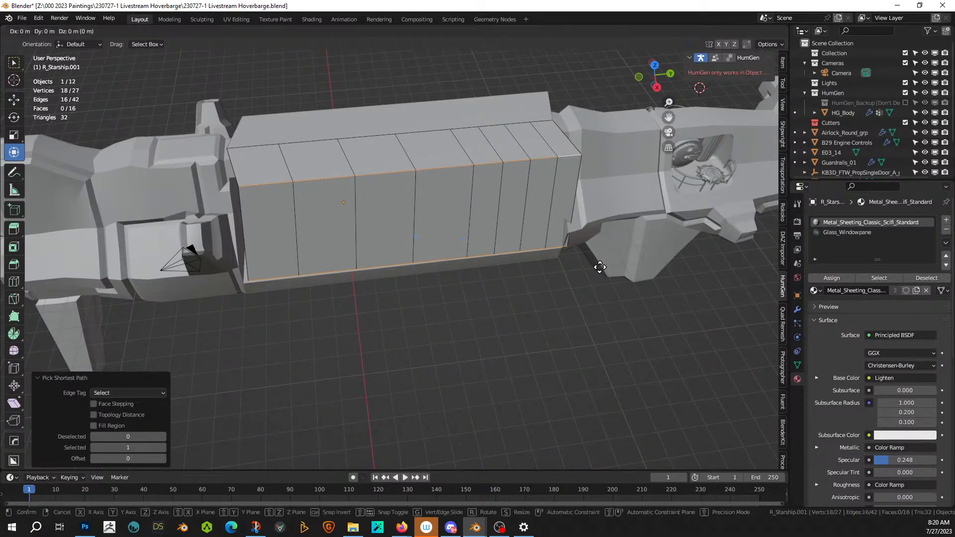
key(y)
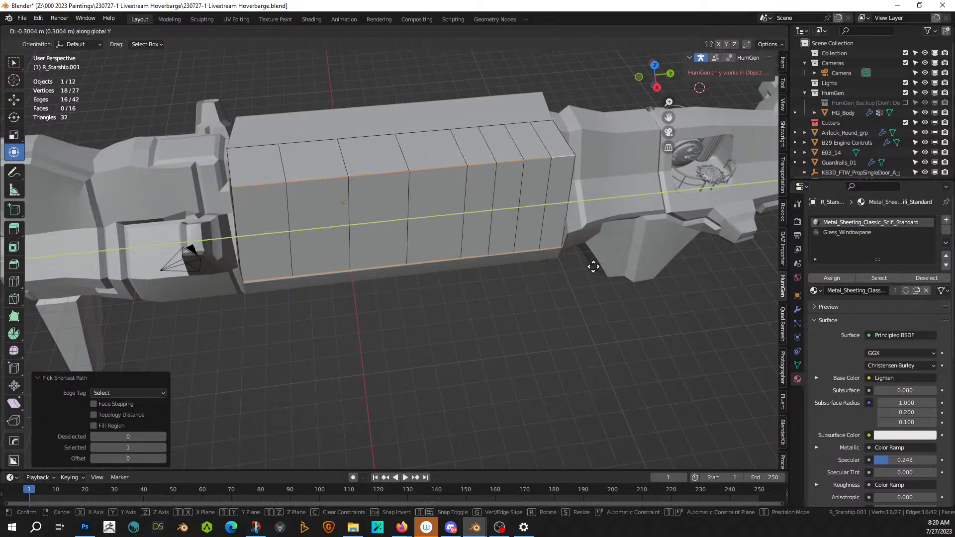
click(591, 263)
middle_drag(591, 263, 551, 240)
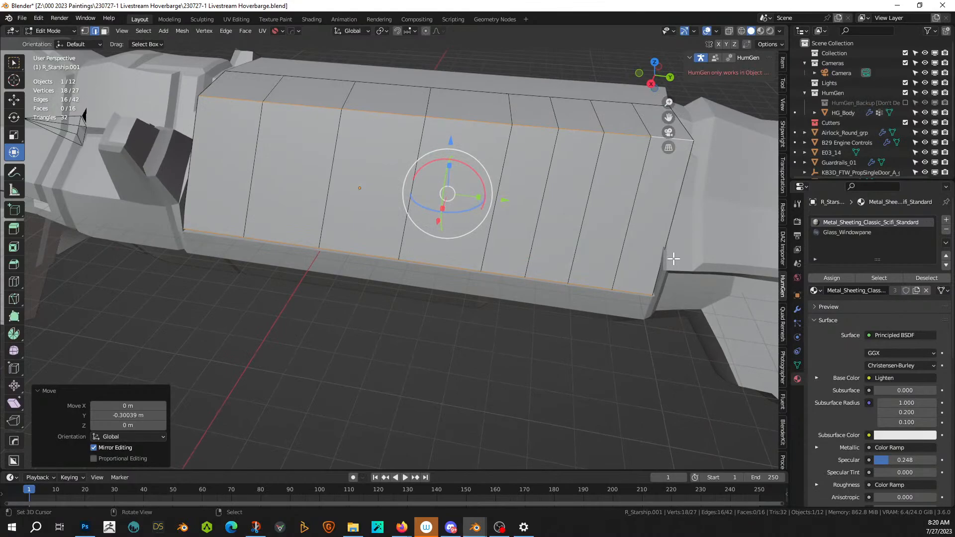
- Scale the two selected edge rows to about 0.978 along Y to narrow the cover between the hull sections
key(s)
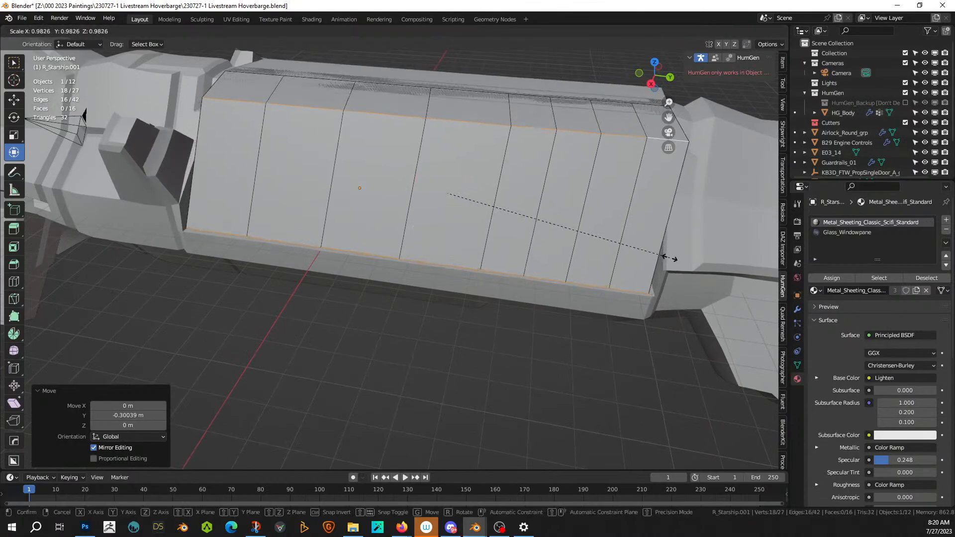
key(Escape)
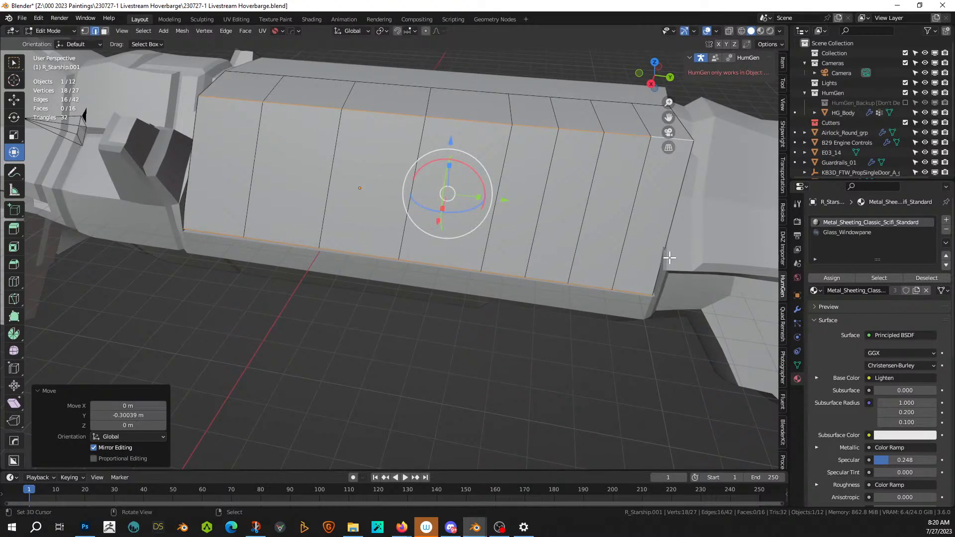
key(s)
key(y)
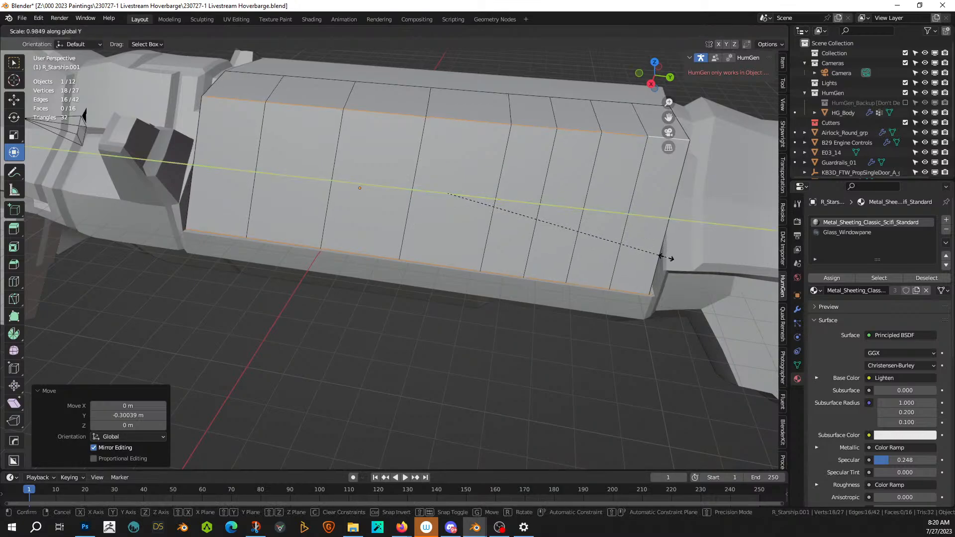
click(661, 256)
middle_drag(661, 256, 751, 256)
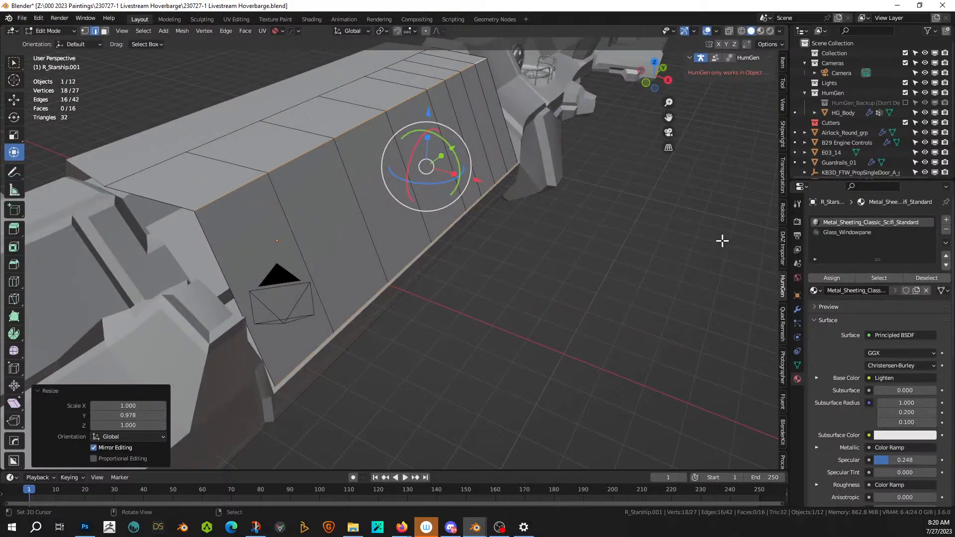
middle_drag(678, 232, 553, 249)
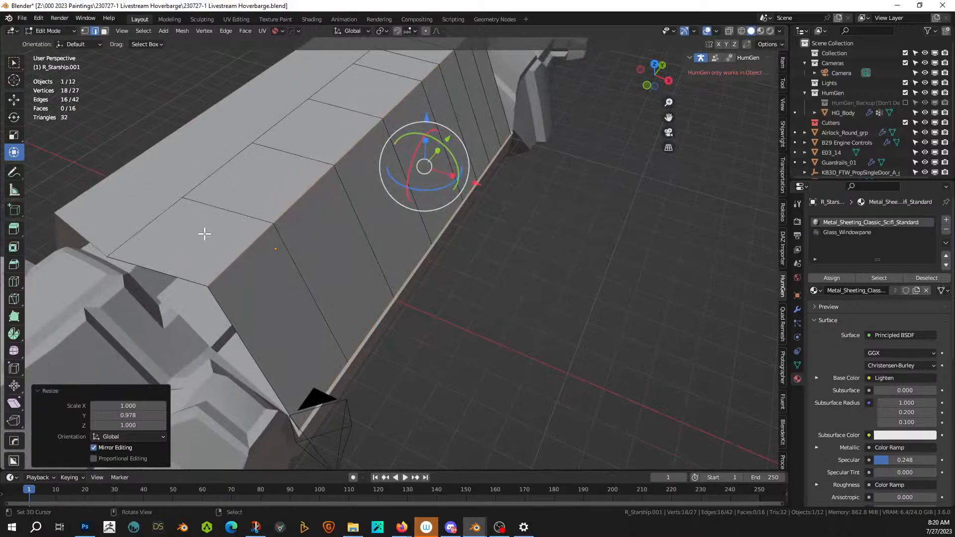
middle_drag(222, 234, 236, 230)
key(Tab)
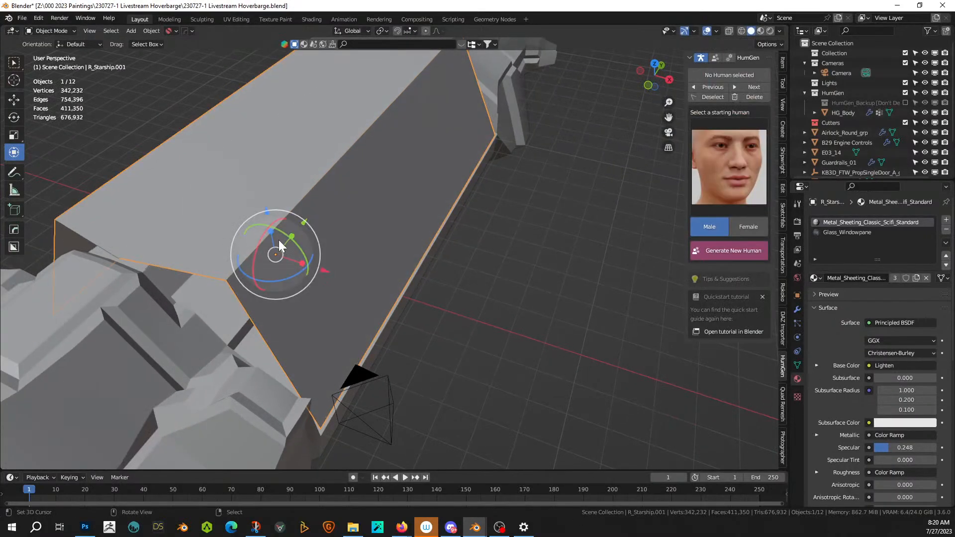
key(Tab)
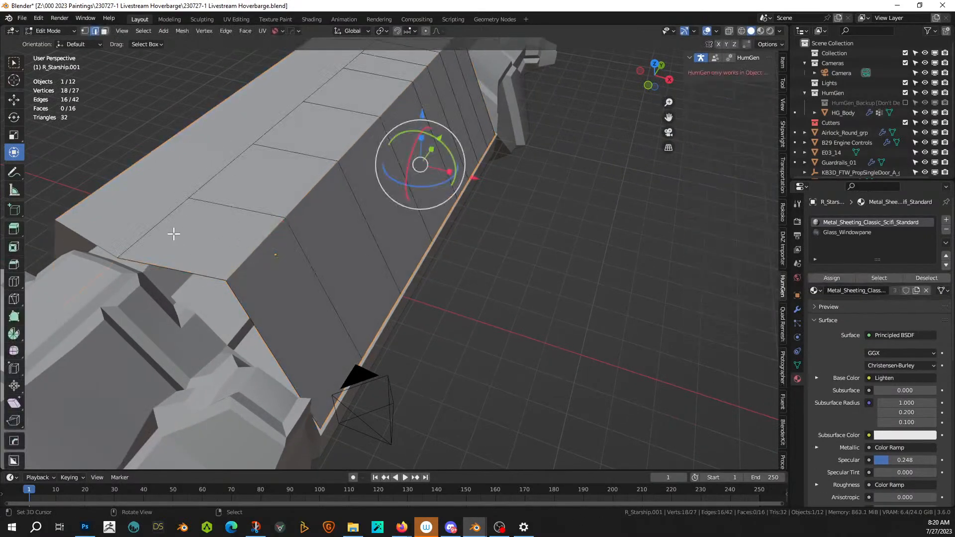
- Select the full edge row along the cover's central ridge and move it slightly along Z
click(147, 232)
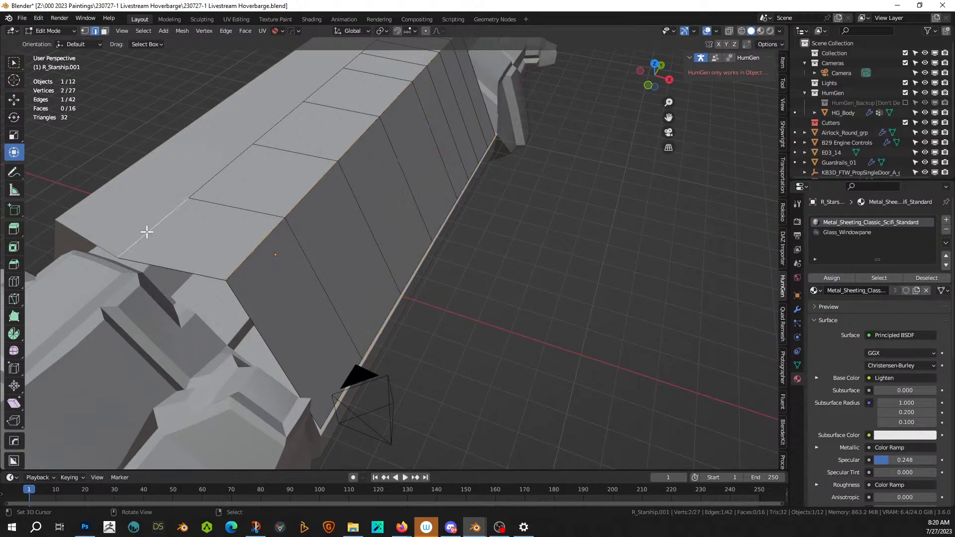
middle_drag(228, 204, 256, 261)
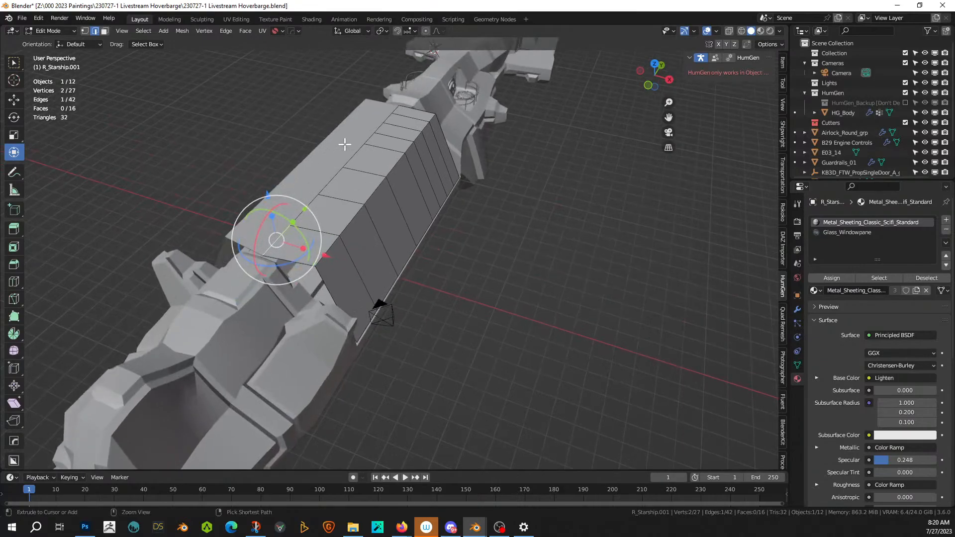
ctrl+click(395, 108)
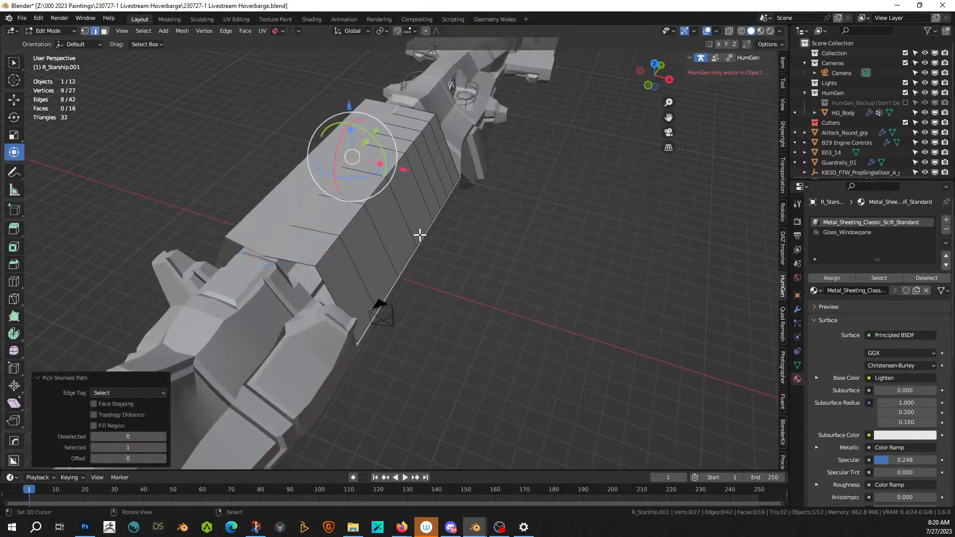
key(g)
key(z)
click(422, 229)
key(Tab)
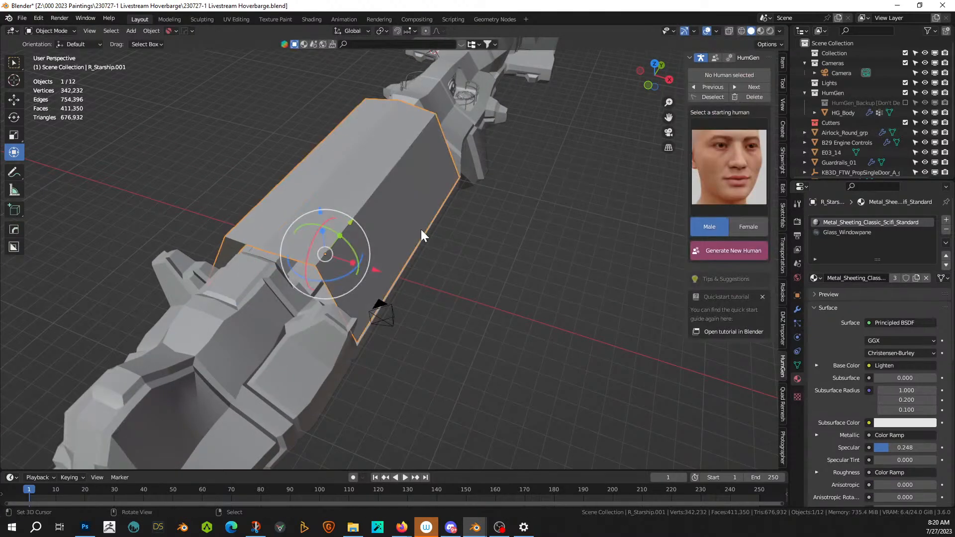
key(Tab)
click(322, 229)
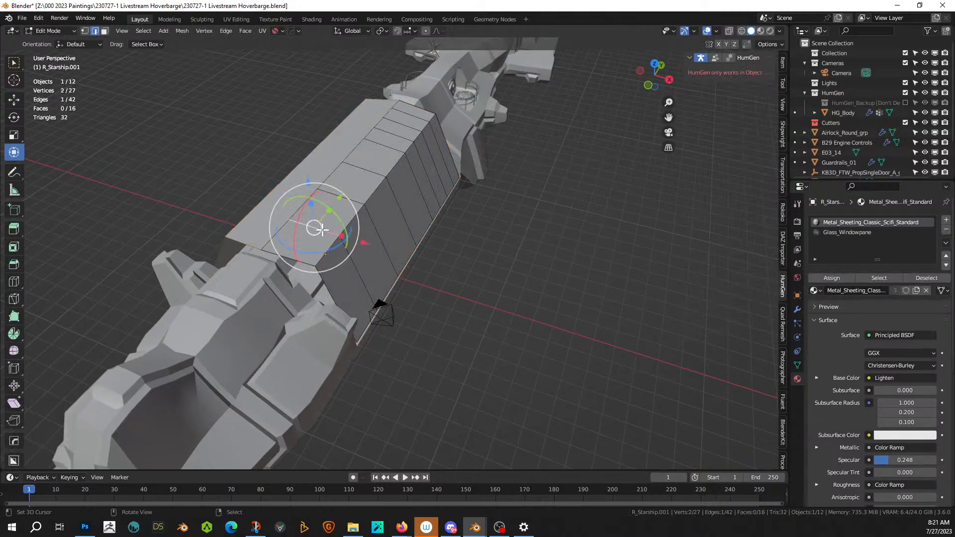
key(ctrl+r)
scroll(322, 229, up, 1)
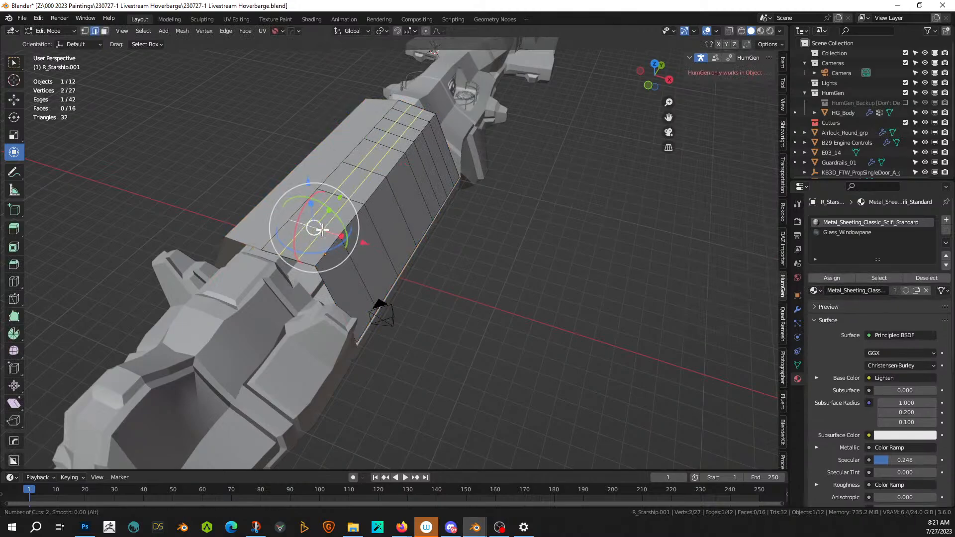
scroll(322, 230, down, 1)
right_click(321, 227)
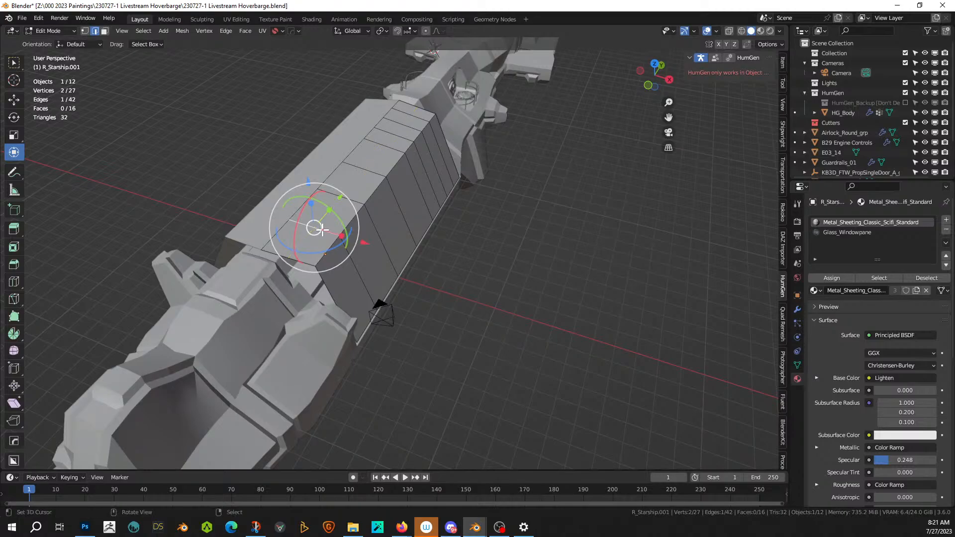
- Add one centred lengthwise loop cut along the cover's side wall
click(358, 274)
key(ctrl+r)
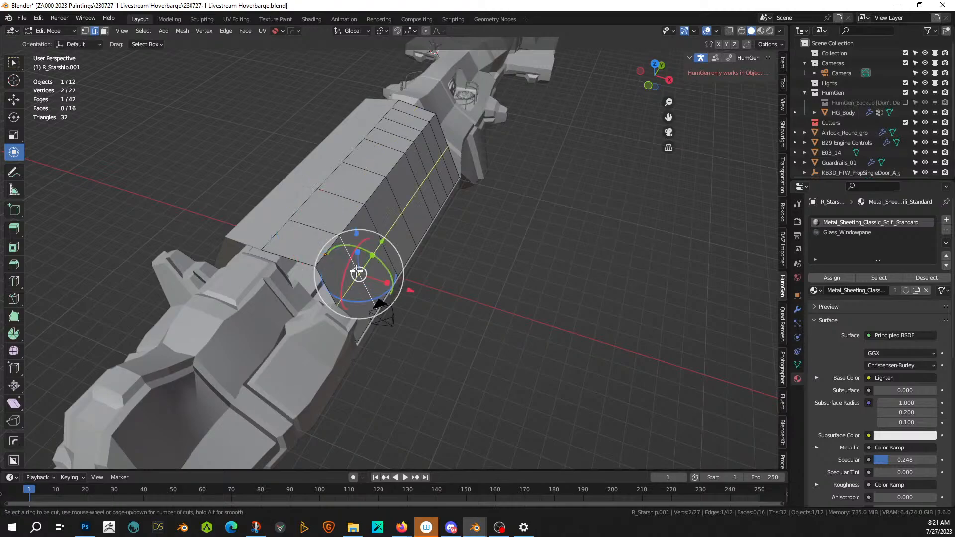
click(357, 273)
right_click(356, 271)
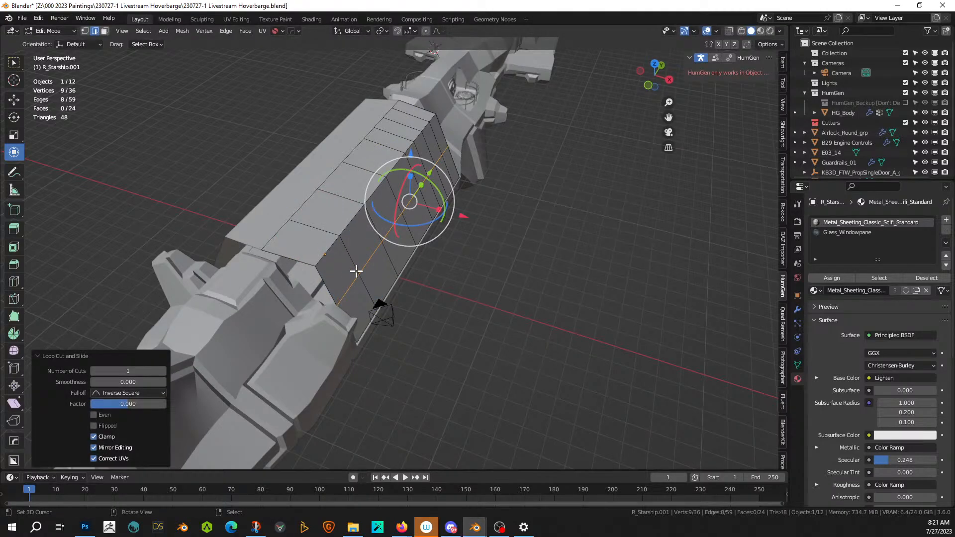
- Subdivide the whole cover mesh with 10 cuts and leave mesh editing
key(a)
middle_drag(373, 271, 358, 297)
key(q)
key(Escape)
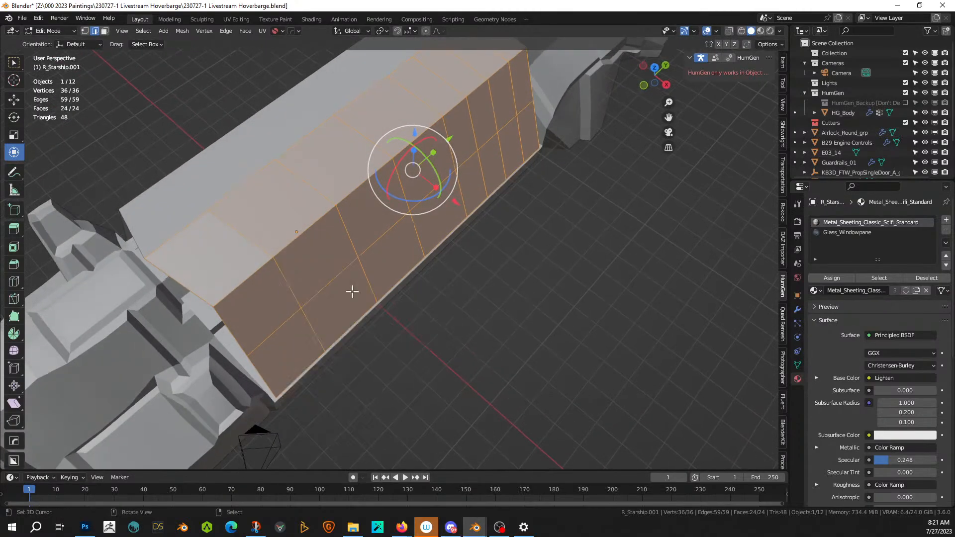
key(w)
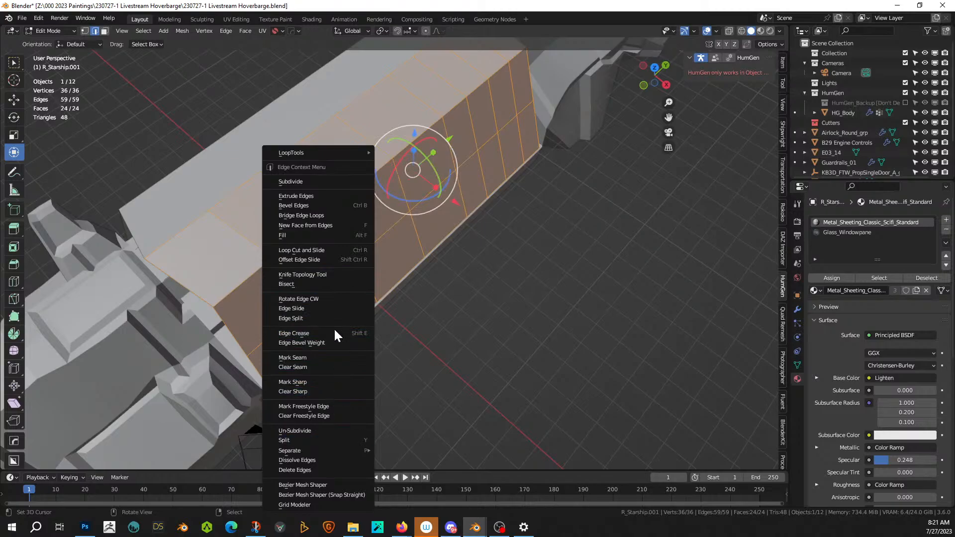
key(w)
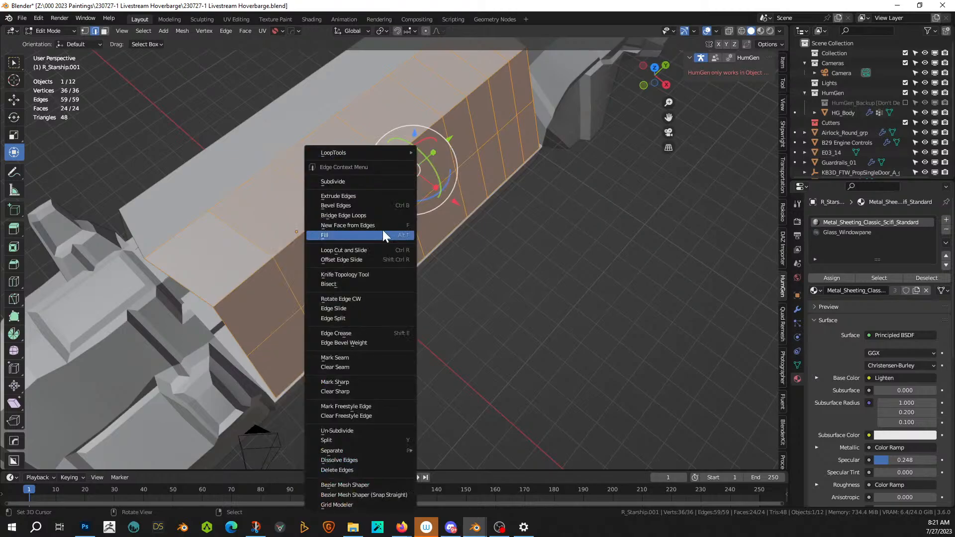
click(372, 183)
click(165, 392)
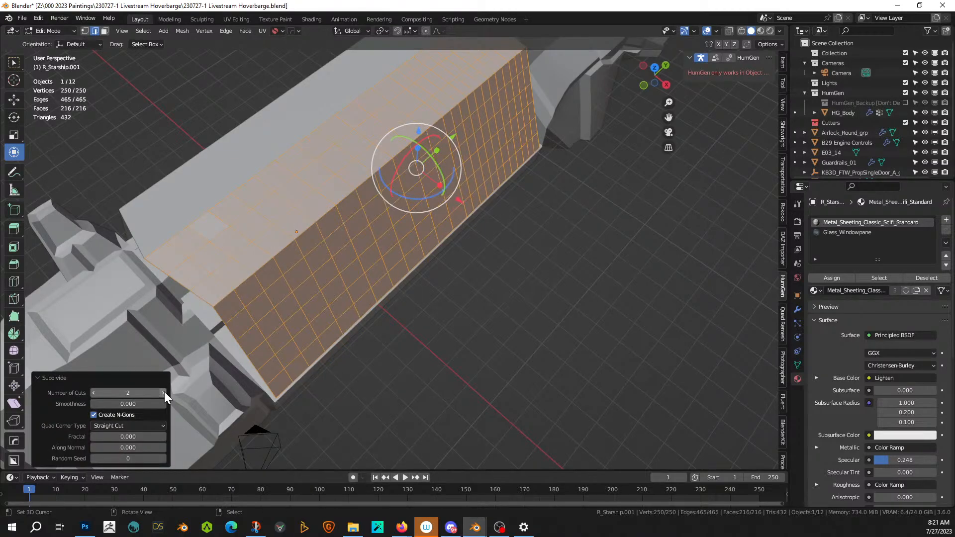
click(165, 392)
click(164, 392)
click(164, 392)
click(164, 392)
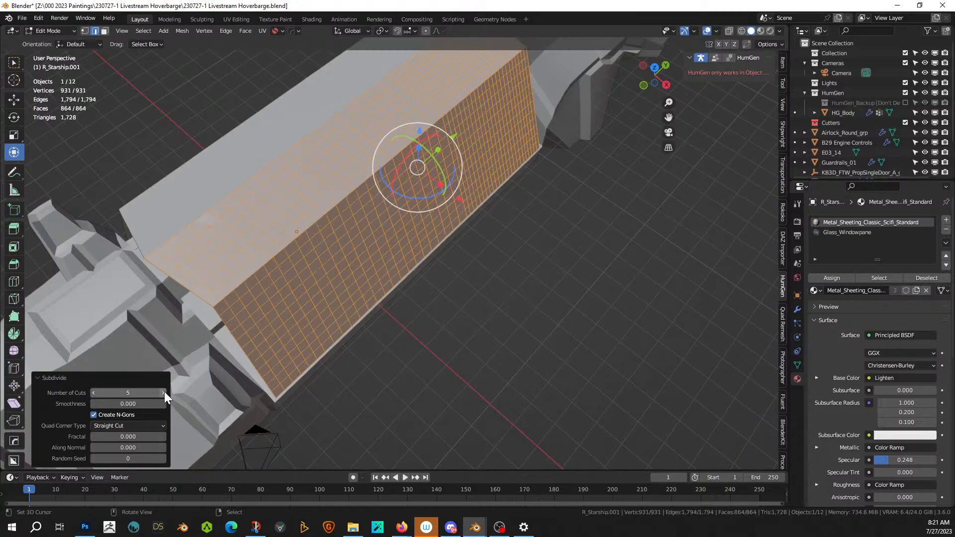
click(165, 392)
click(164, 392)
click(164, 393)
click(165, 392)
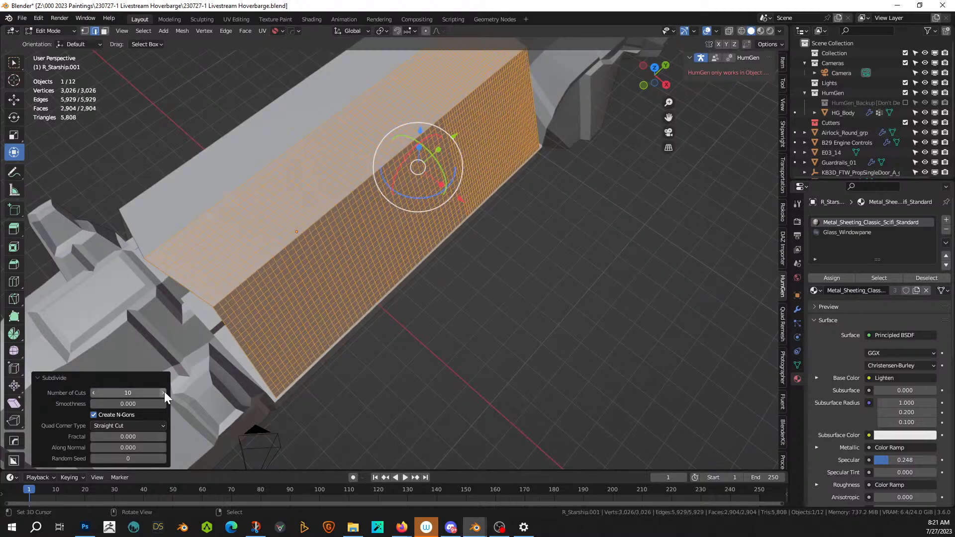
key(Tab)
- Remove the Metal_Sheeting_Classic_Scifi_Standard and Glass_Windowpane material slots from the cover
scroll(420, 371, down, 2)
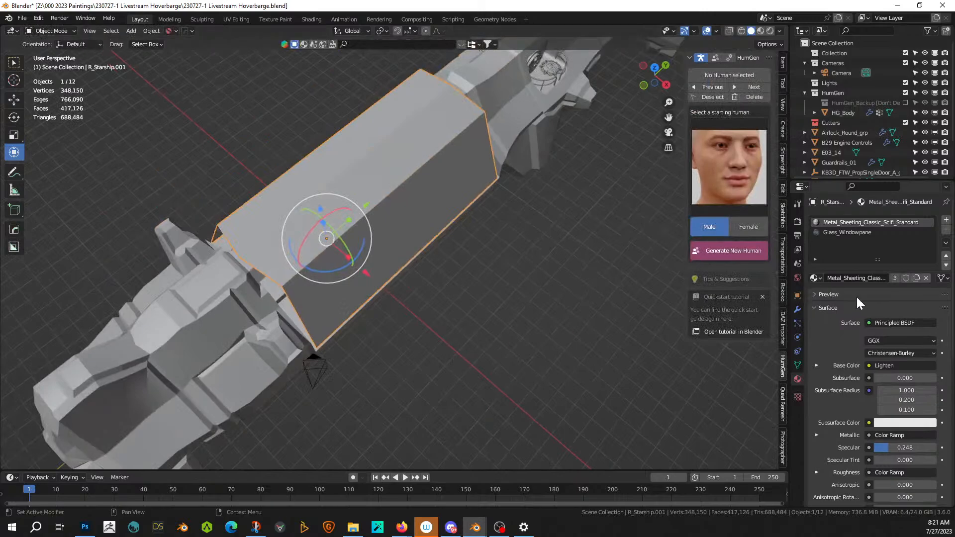
click(947, 230)
click(947, 230)
- Apply the cover's Hops_Mirror modifier and its rotation and scale
click(798, 309)
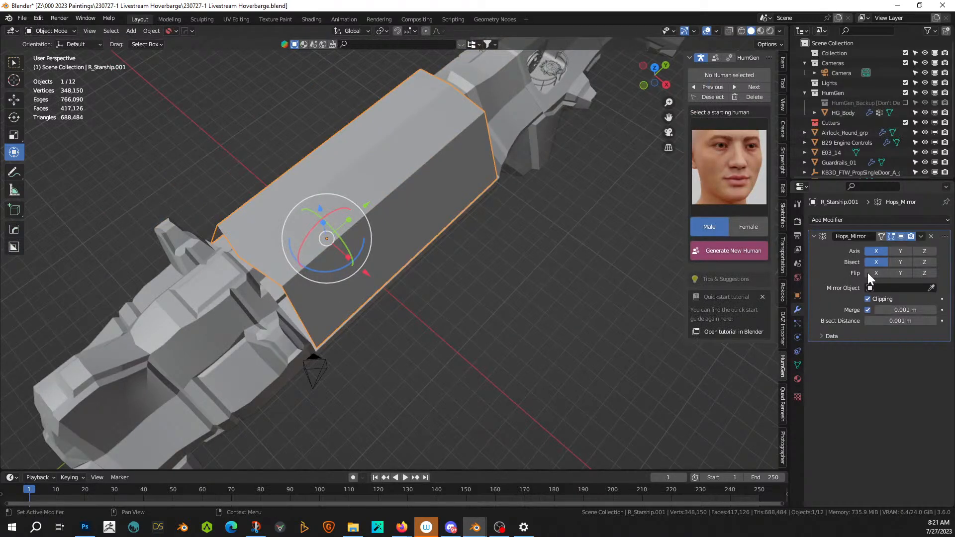
click(921, 236)
click(876, 250)
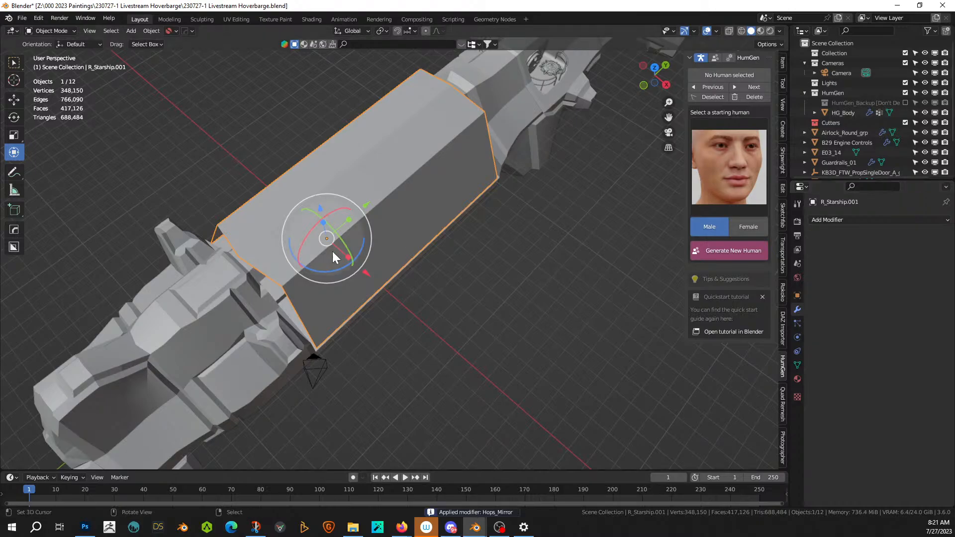
middle_drag(332, 251, 342, 232)
key(ctrl+a)
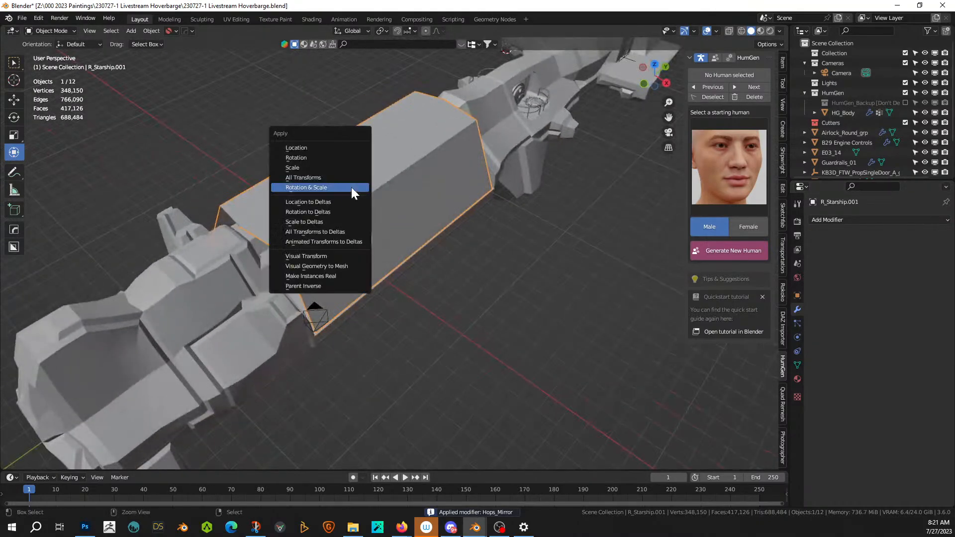
click(352, 187)
- Open the Simply Cloth Pro add-on tools with the cover still selected
middle_drag(351, 188, 388, 248)
scroll(422, 243, up, 3)
scroll(266, 267, down, 3)
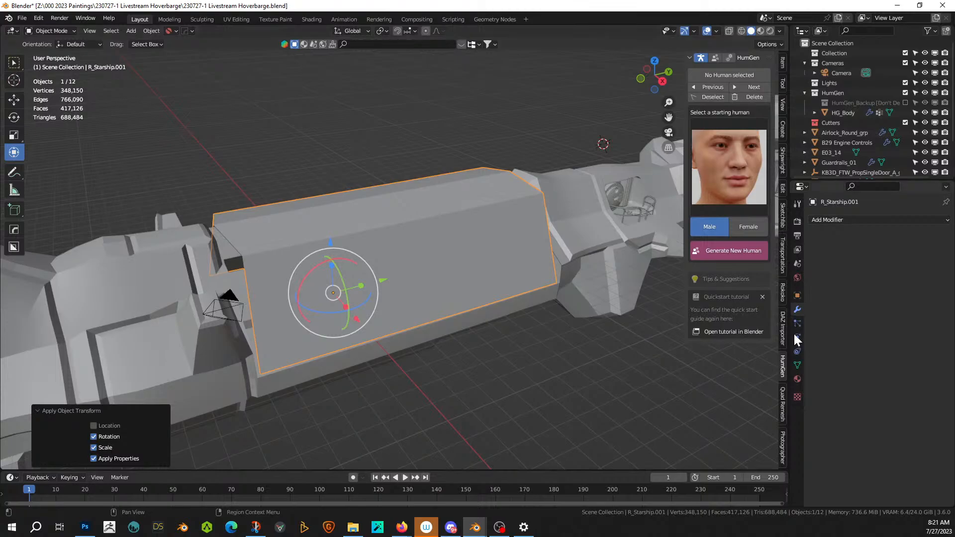
scroll(779, 425, down, 6)
scroll(779, 431, down, 4)
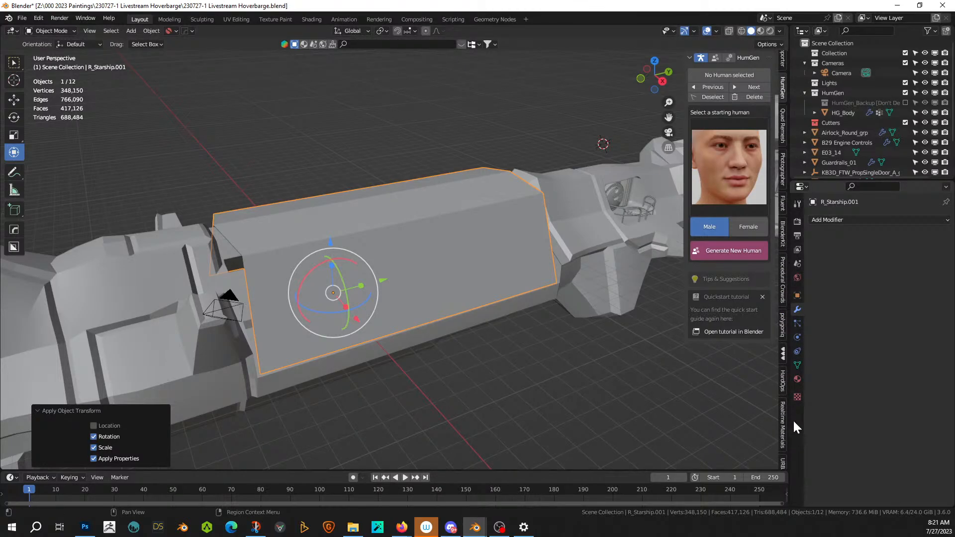
scroll(787, 422, down, 2)
scroll(784, 430, down, 5)
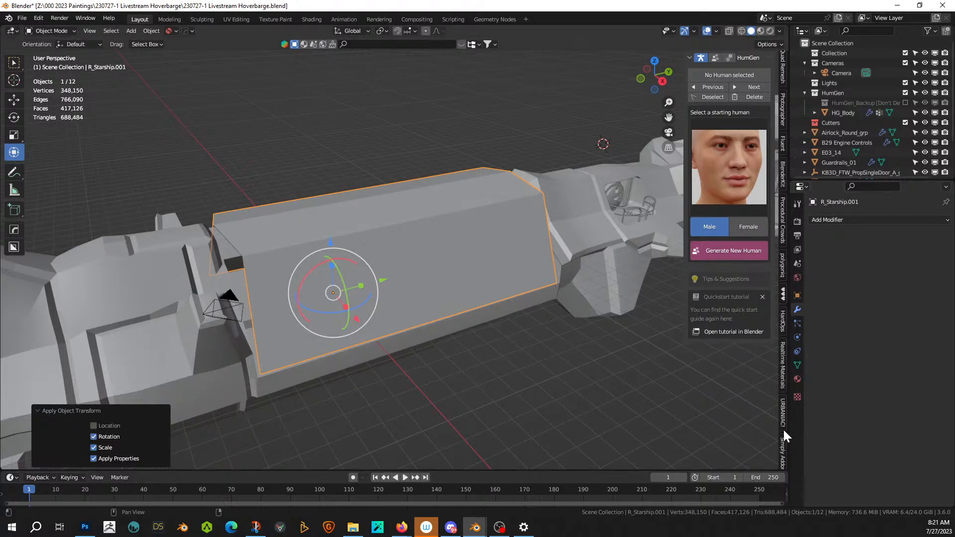
click(783, 399)
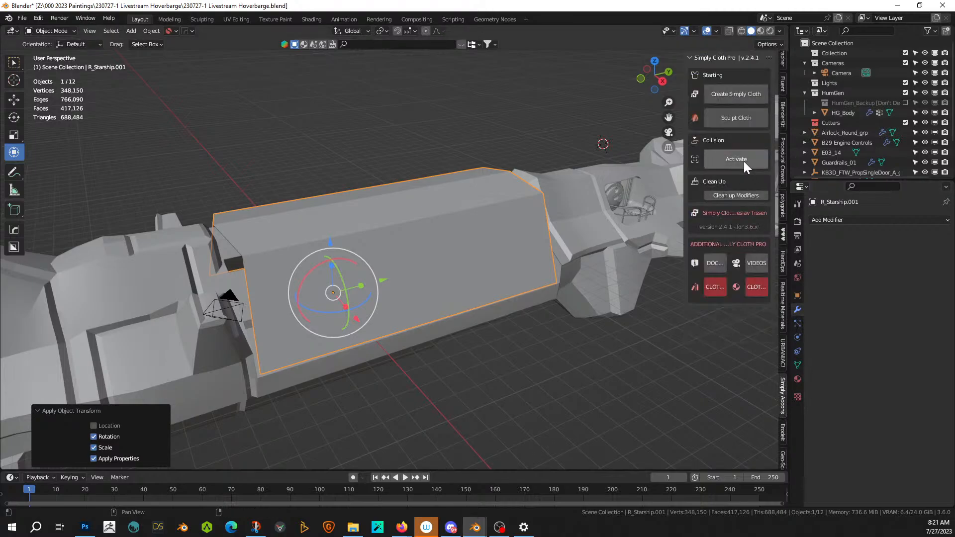
- Activate Simply Cloth collision on the starship hull and set its inner and outer thickness to 0.001
click(143, 236)
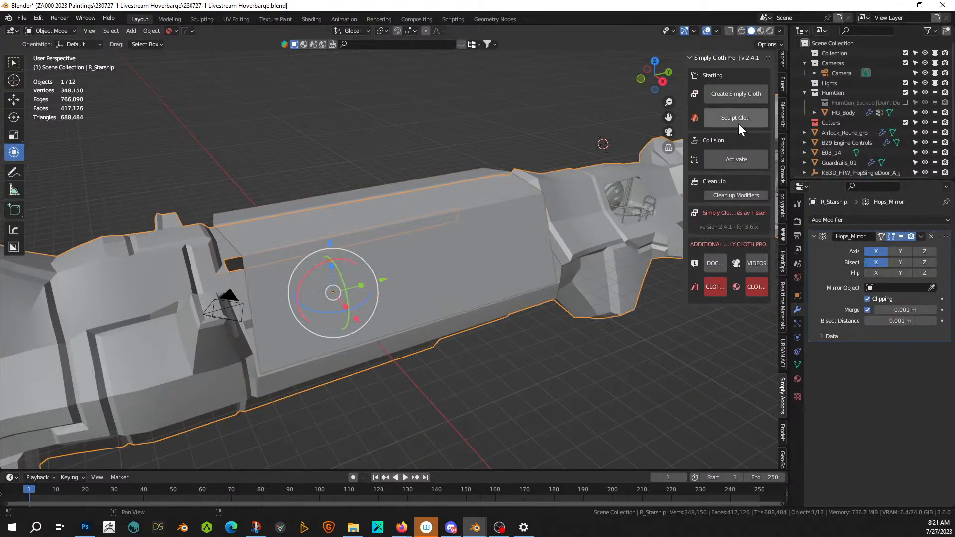
click(730, 159)
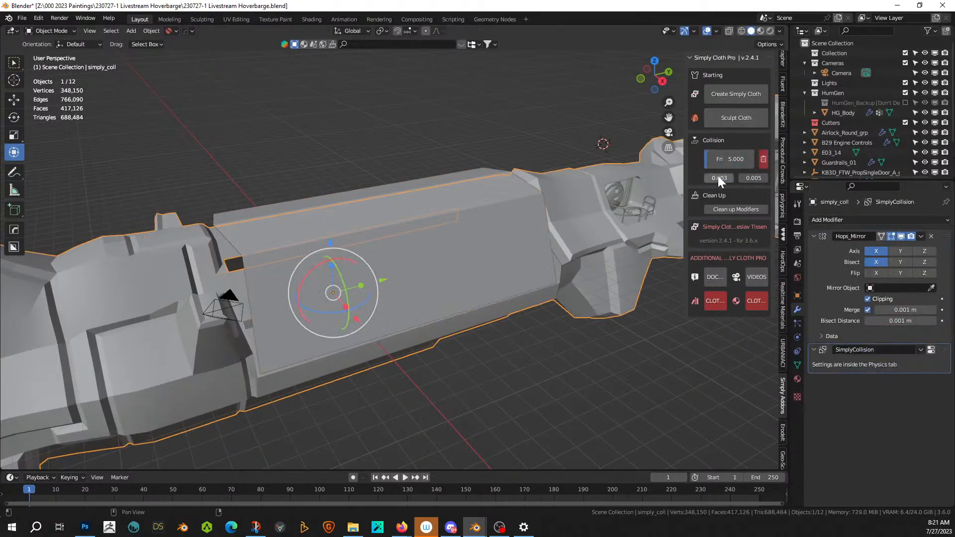
key(BackSpace)
click(752, 178)
key(BackSpace)
key(Return)
scroll(309, 217, up, 2)
- Create a Simply Cloth from the cover draped over the hull and apply the Wool preset
click(242, 242)
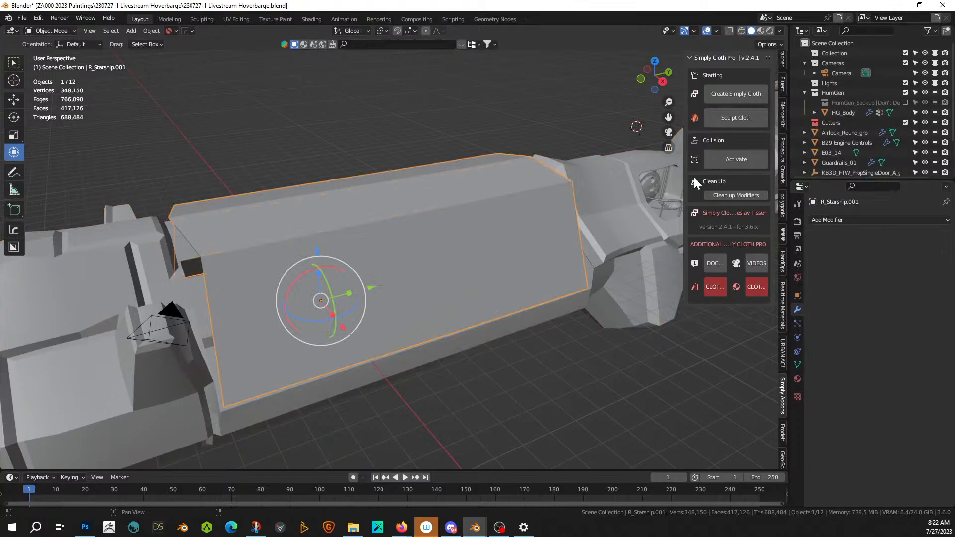
click(726, 93)
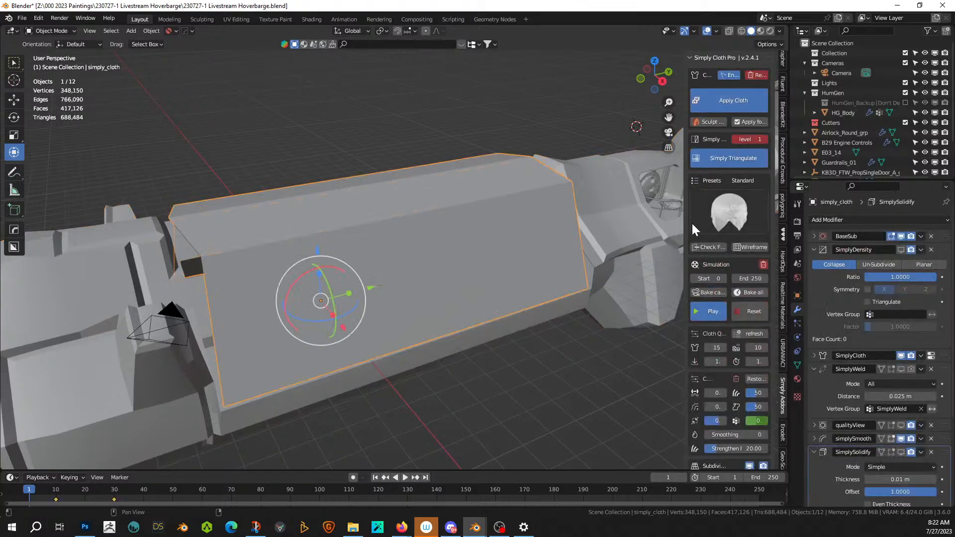
drag(674, 213, 572, 211)
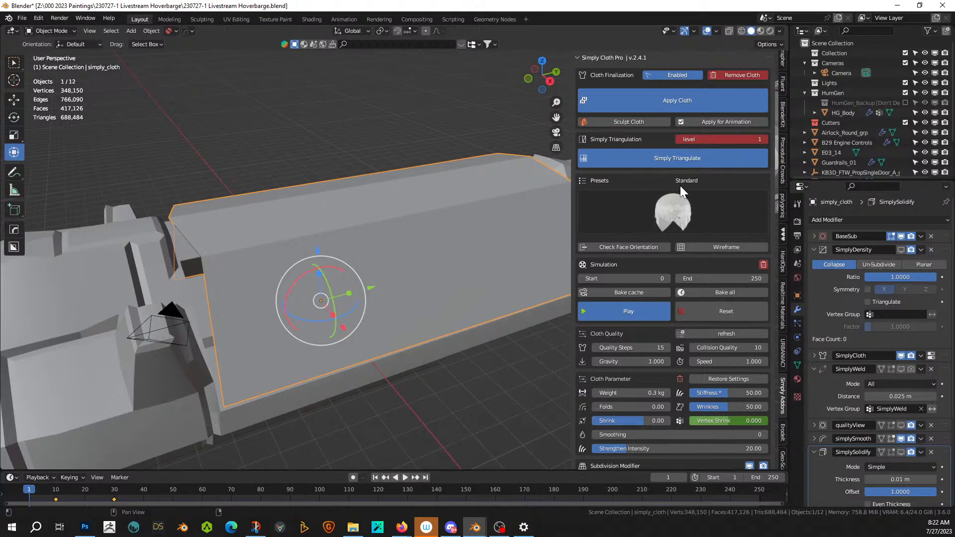
click(681, 199)
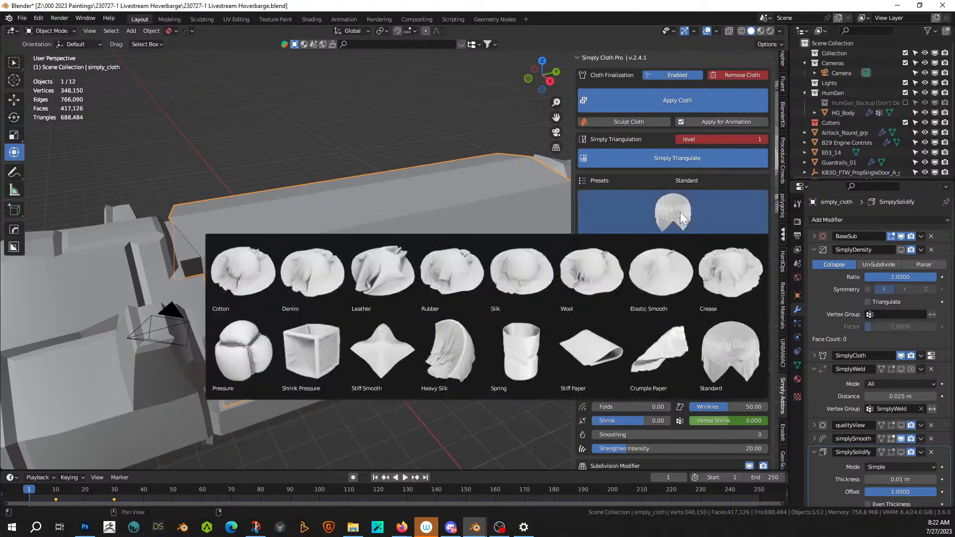
click(598, 273)
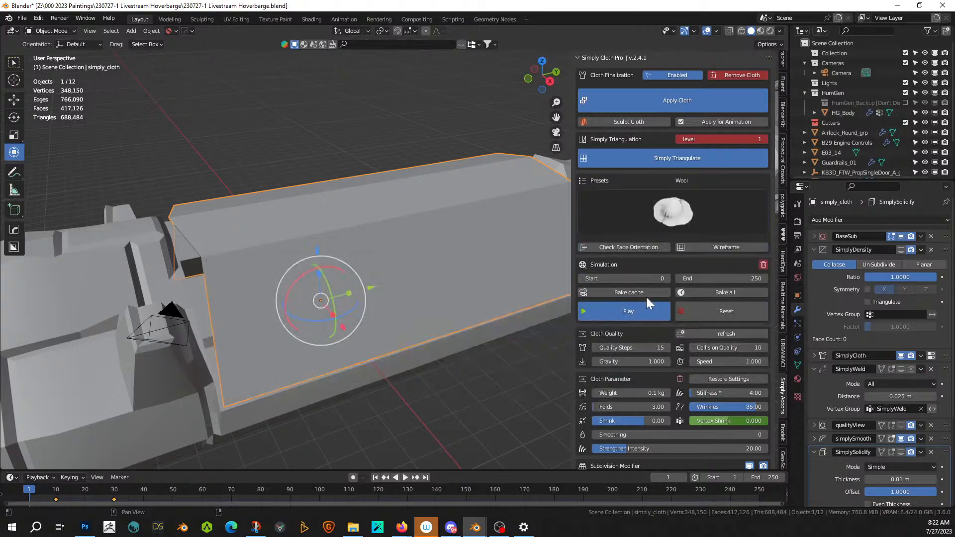
- Set the cloth's Shrink to 0.1 and enable Solidify for it
click(637, 421)
text(0.1)
key(Return)
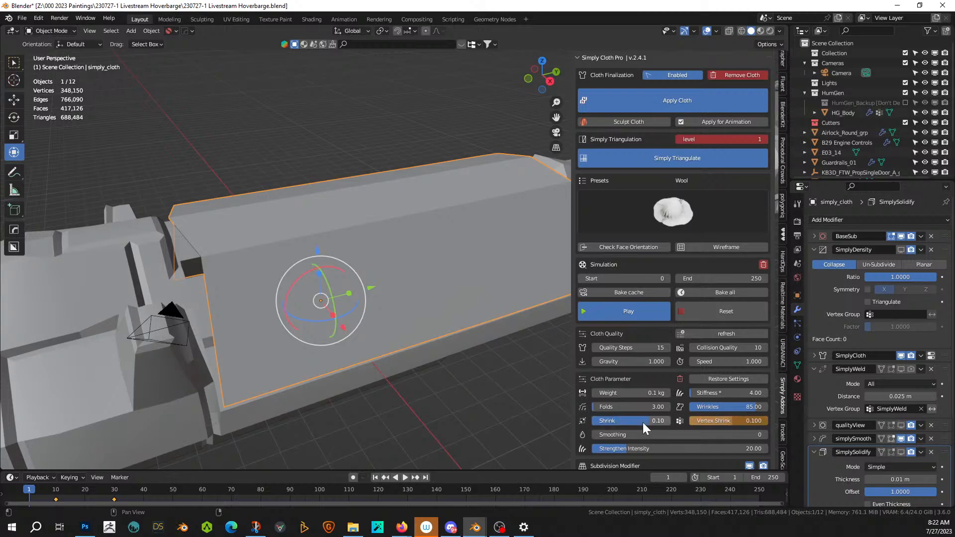
scroll(641, 438, down, 5)
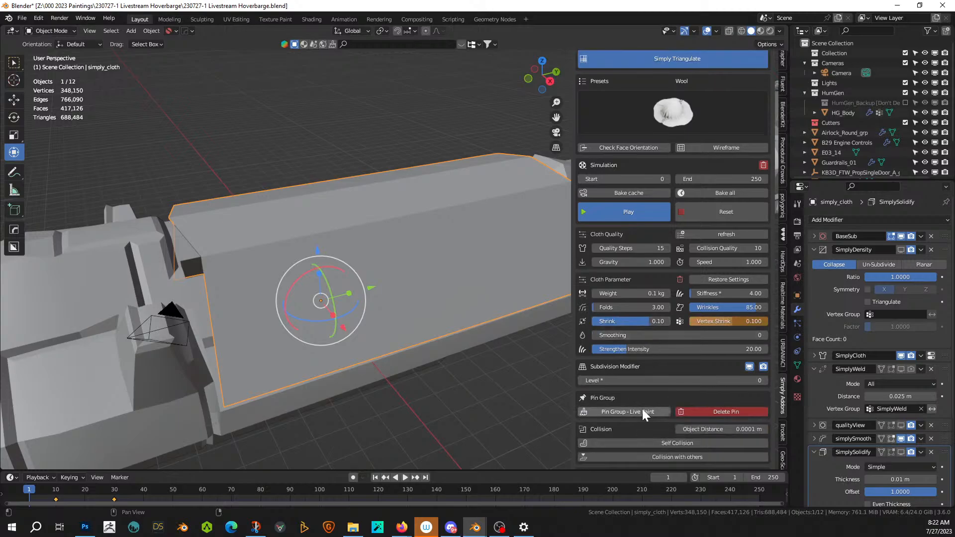
scroll(646, 422, down, 3)
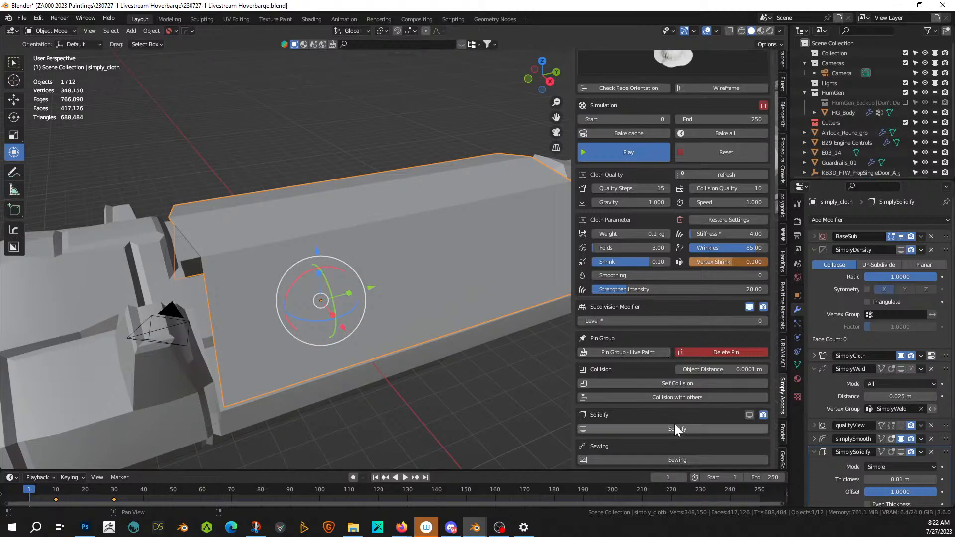
click(673, 429)
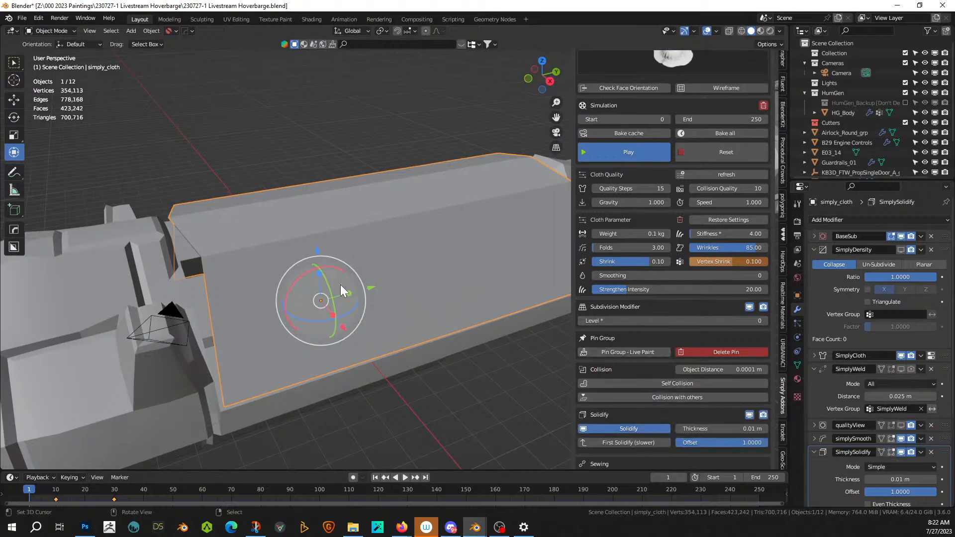
- Isolate the cloth in local view and try to select the vertices along its lower long edge in Edit Mode
key(KP_Divide)
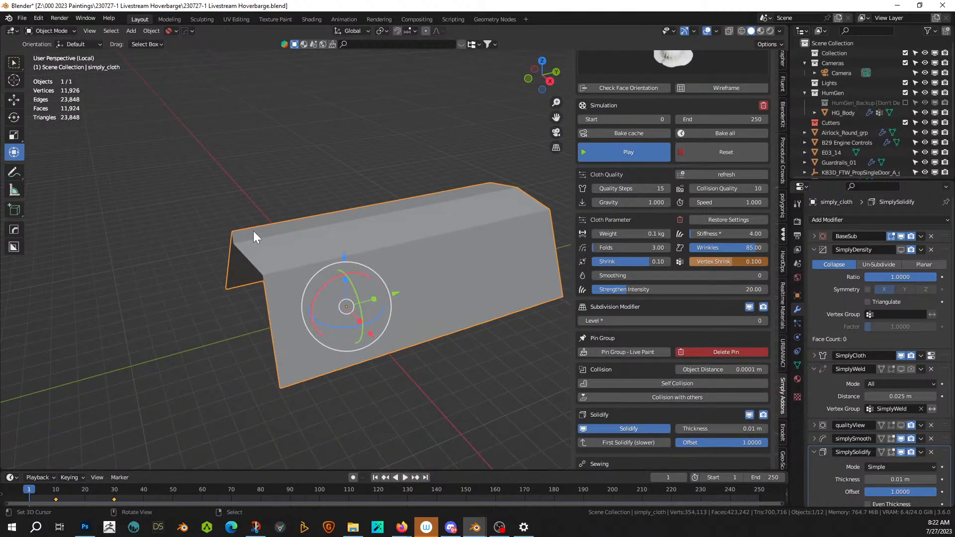
key(Tab)
middle_drag(260, 333, 222, 271)
scroll(255, 317, up, 2)
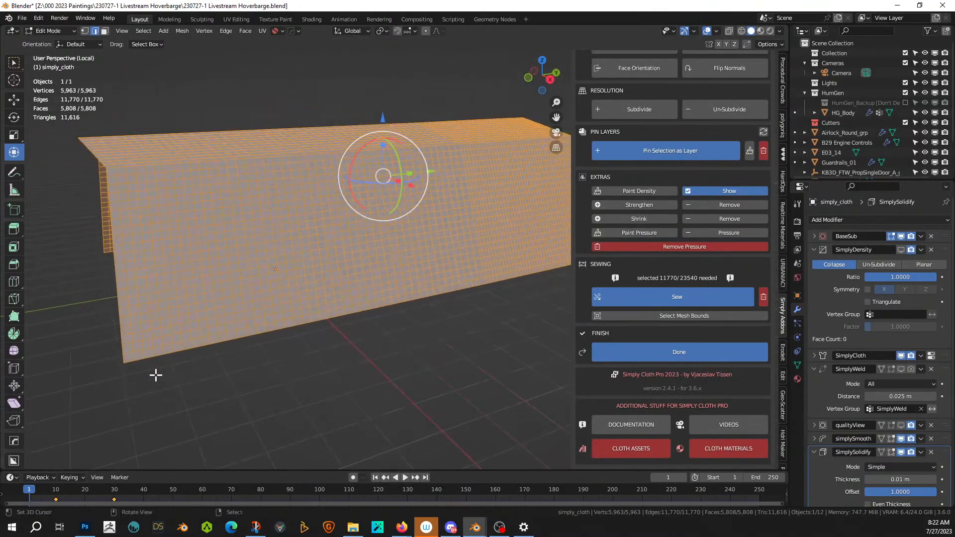
click(122, 360)
middle_drag(277, 378, 397, 387)
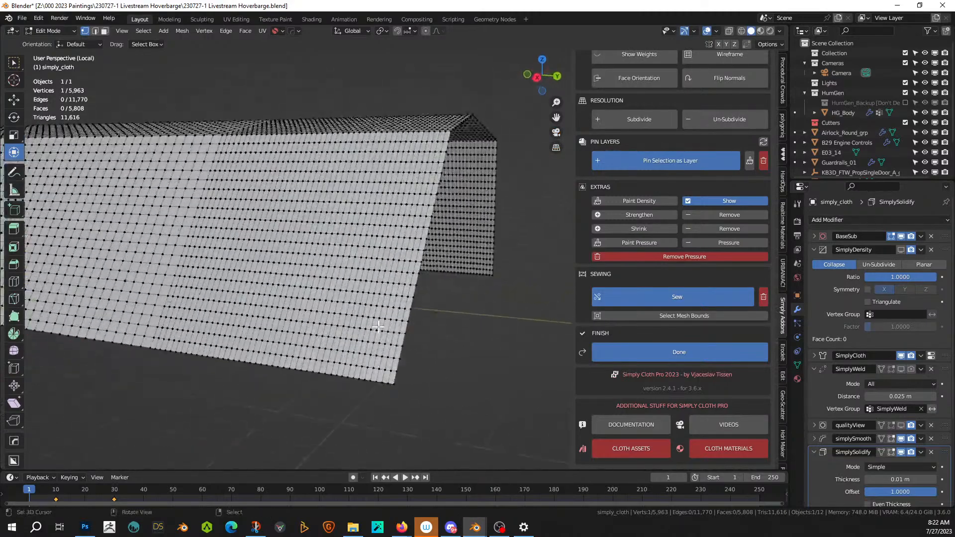
ctrl+click(396, 383)
click(395, 383)
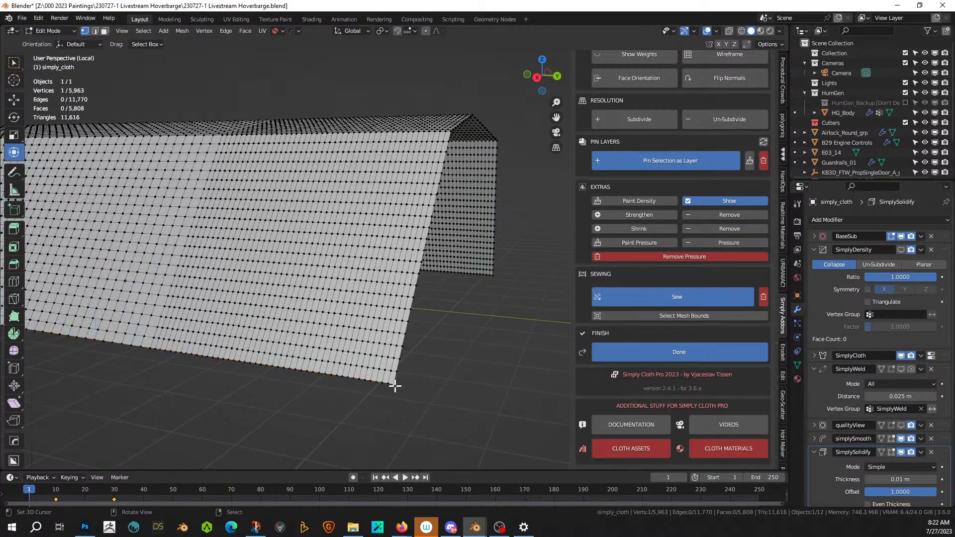
middle_drag(226, 407, 221, 371)
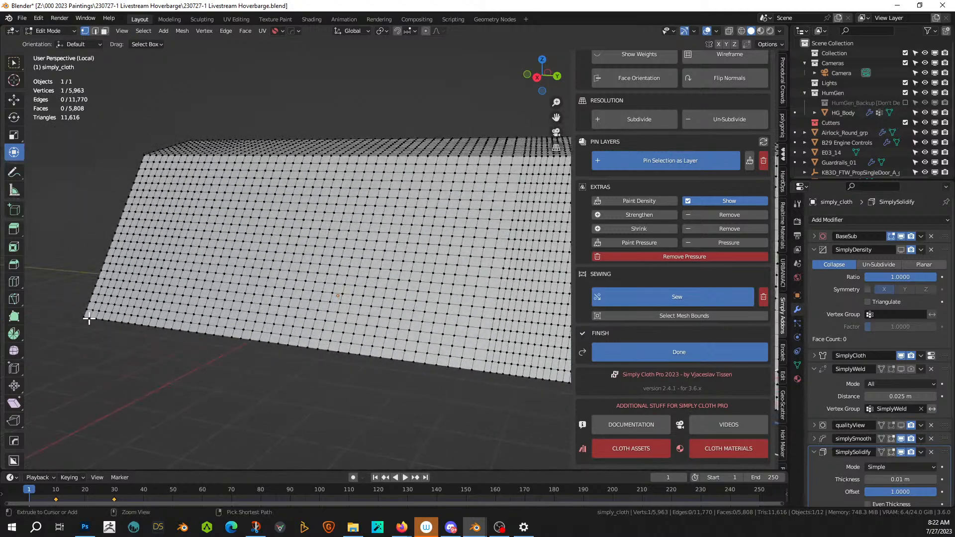
ctrl+click(82, 317)
click(134, 342)
- Select the four lower corner vertices of the cloth mesh
click(82, 317)
middle_drag(371, 399, 118, 358)
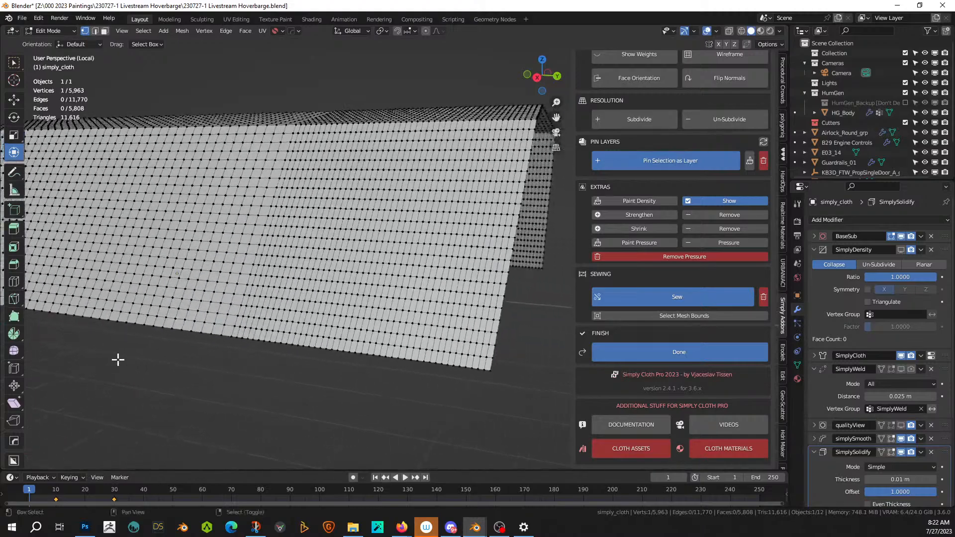
shift+click(489, 371)
middle_drag(572, 383, 325, 360)
shift+click(332, 360)
shift+click(449, 338)
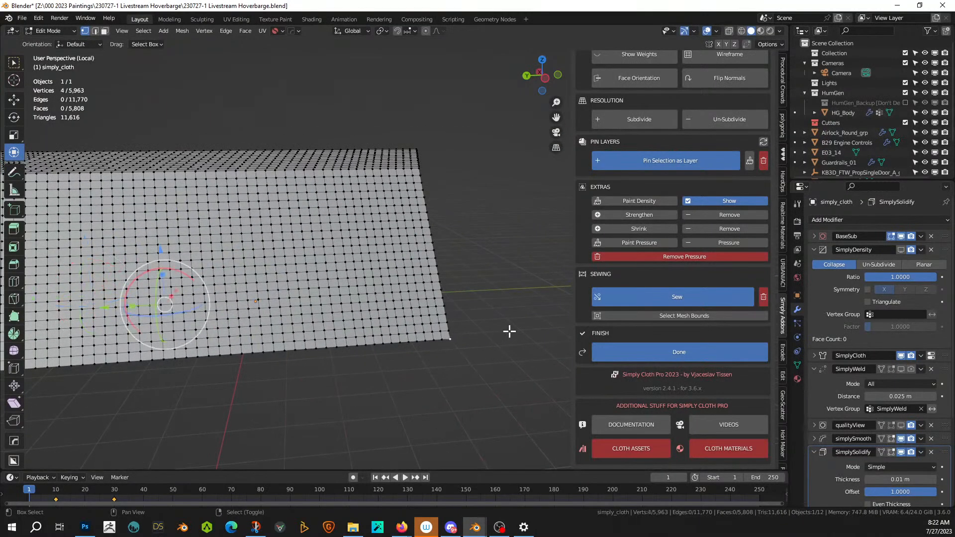
middle_drag(316, 277, 539, 327)
scroll(527, 327, down, 5)
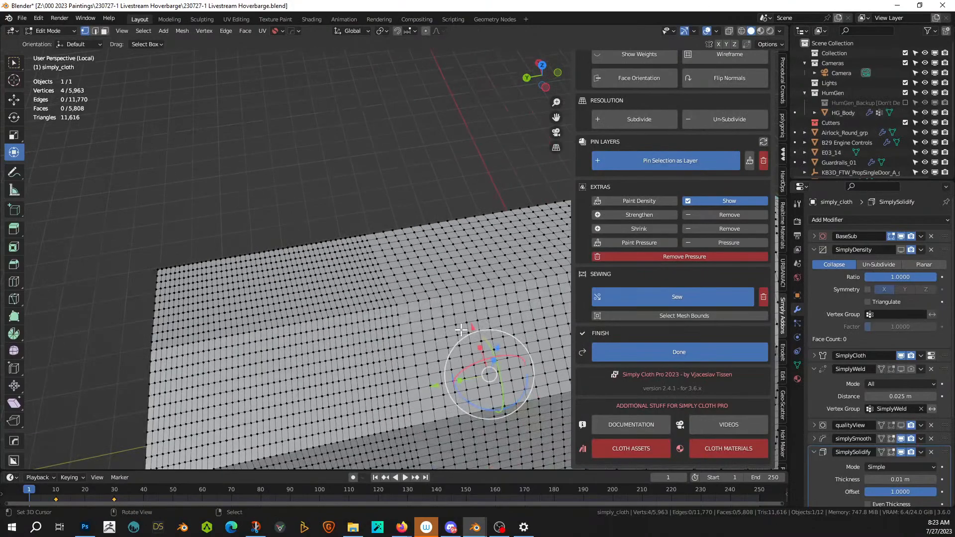
scroll(463, 330, down, 5)
middle_drag(463, 330, 479, 294)
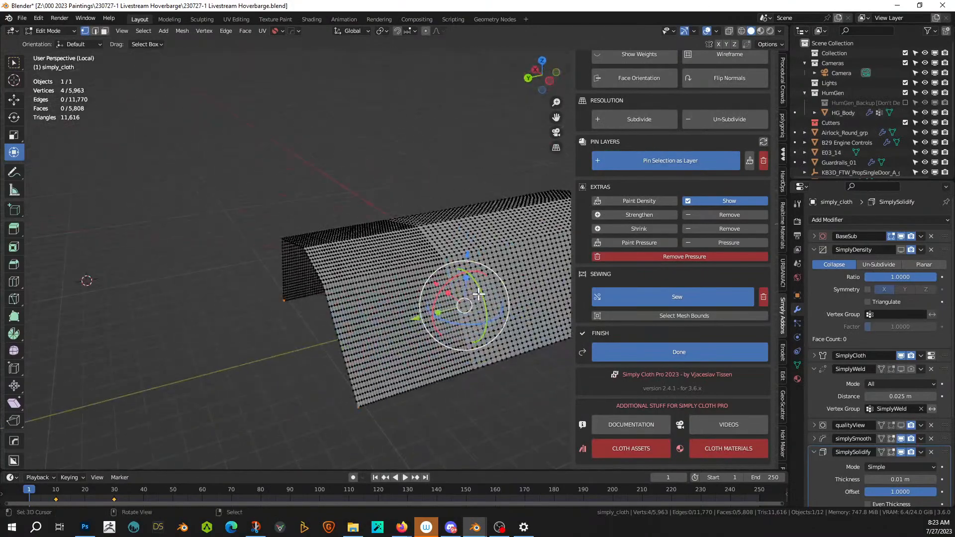
- Return to Object Mode and apply the cloth without applying its subdivision and solidify modifiers
key(Tab)
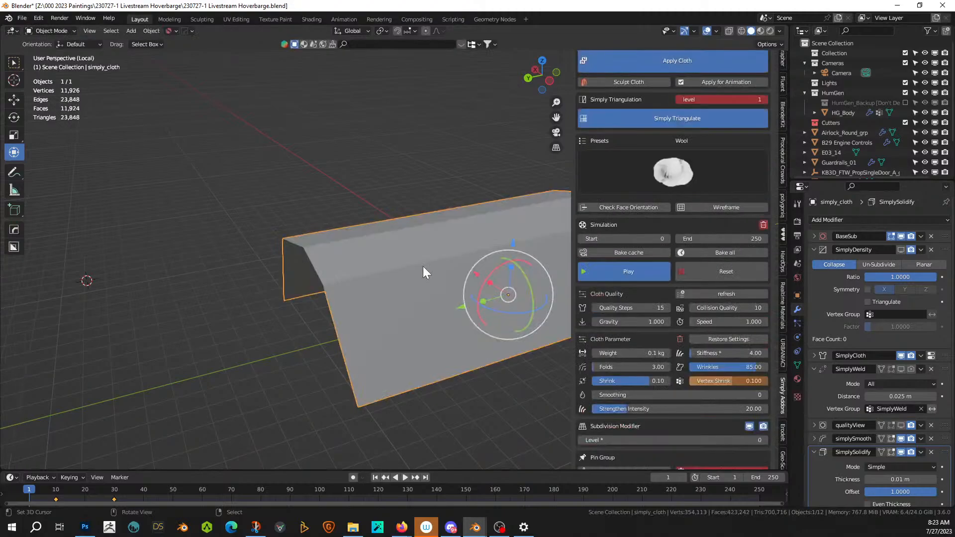
shift+middle_drag(501, 309, 434, 332)
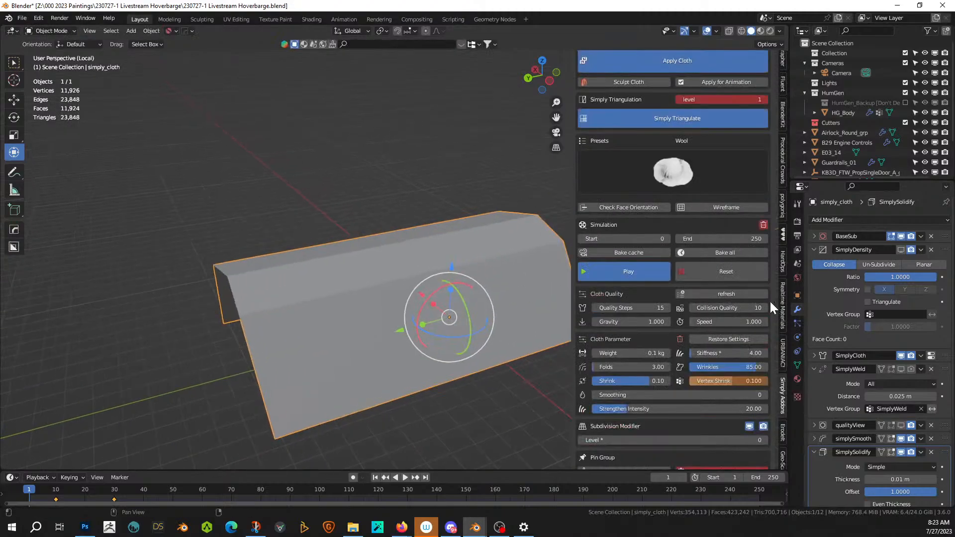
click(688, 62)
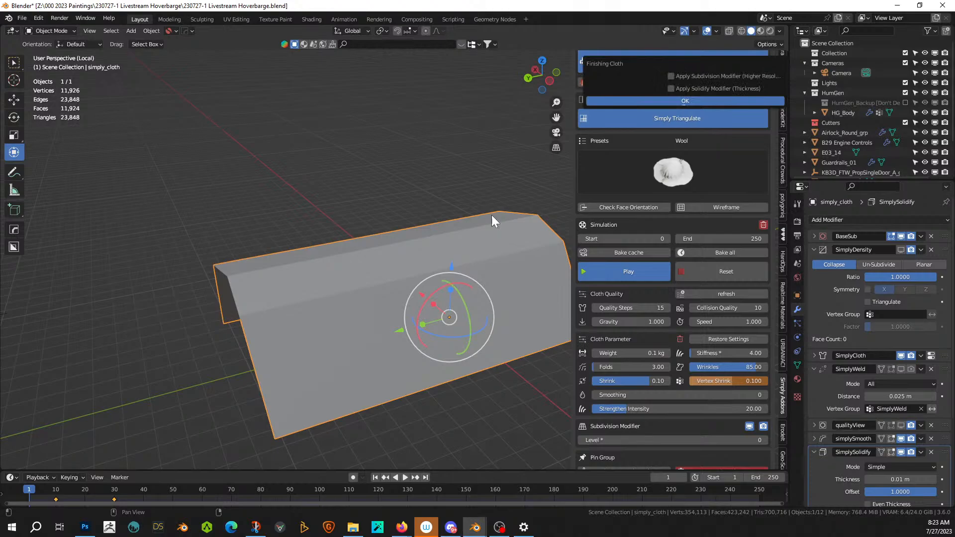
click(674, 100)
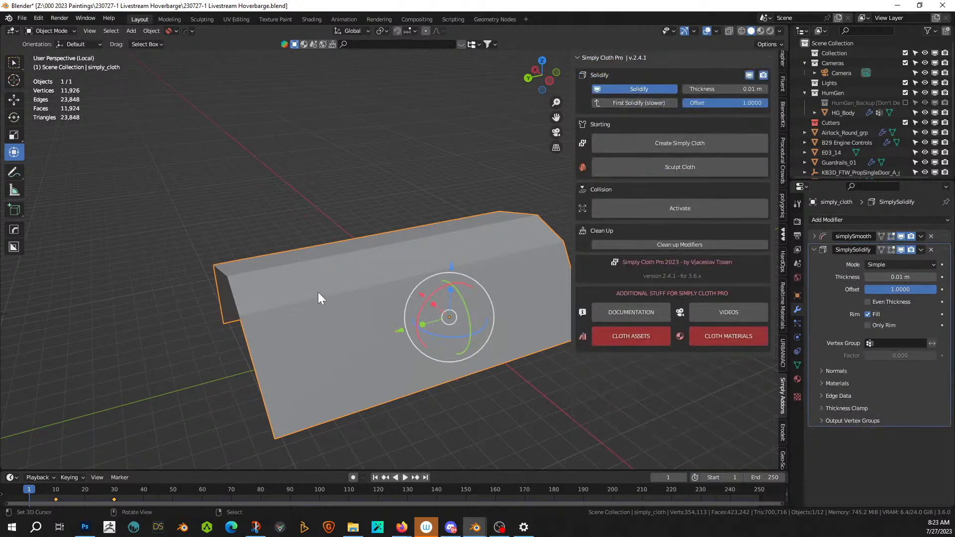
- Undo the cloth application and the vertex selections made on the cover
middle_drag(318, 293, 363, 273)
scroll(363, 275, up, 3)
key(ctrl+z)
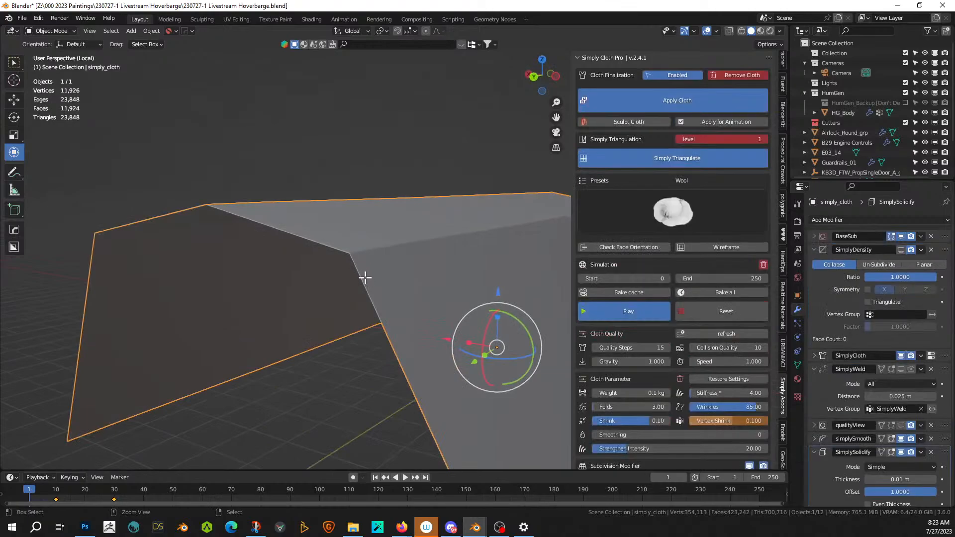
key(ctrl+z)
key(ctrl+z)
key(ctrl+z)
key(ctrl+z)
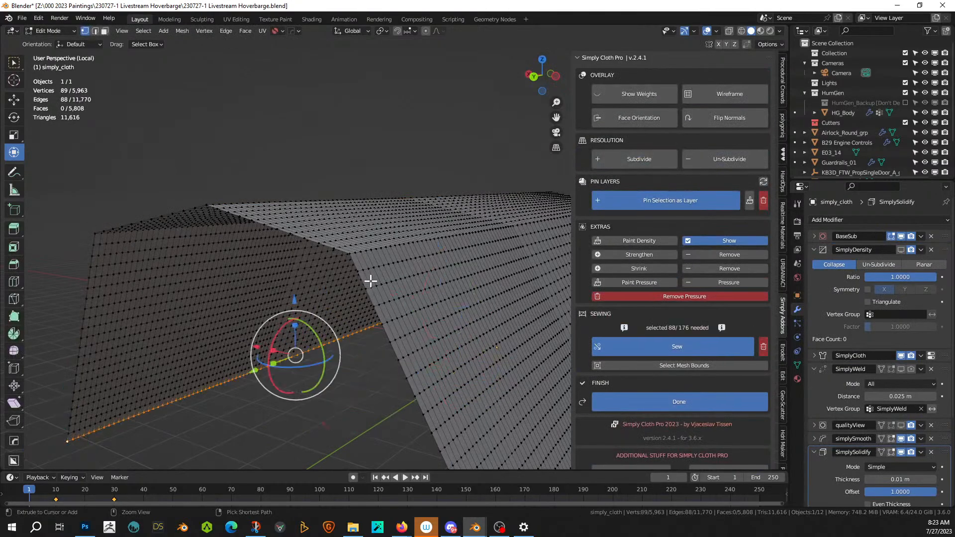
key(ctrl+z)
key(ctrl+z)
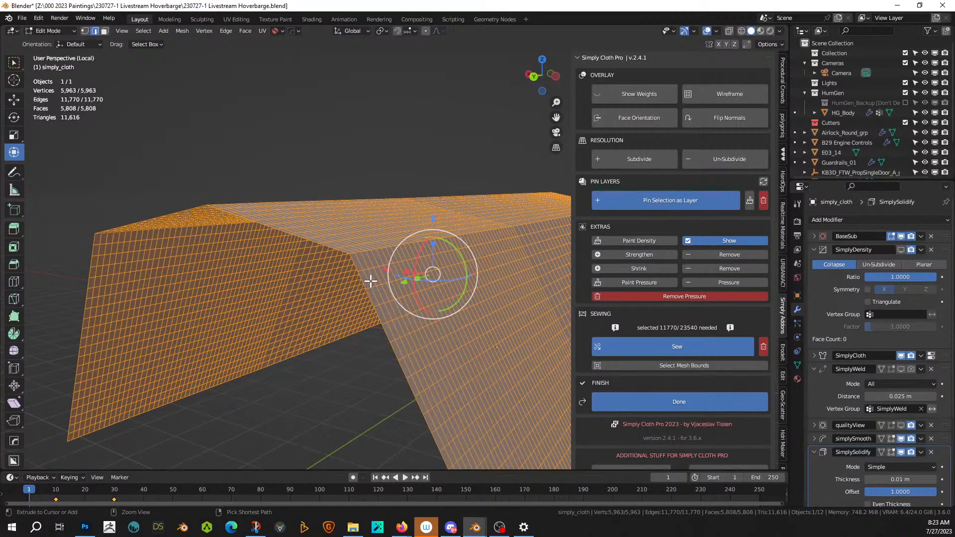
key(ctrl+z)
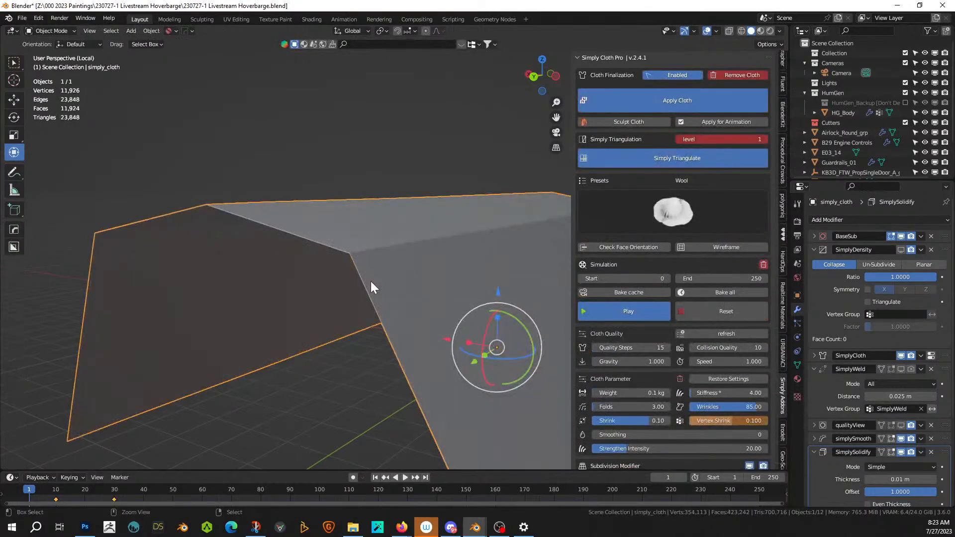
- Exit local view and use the undo history to revert the cover to its state before the cloth setup
key(KP_Divide)
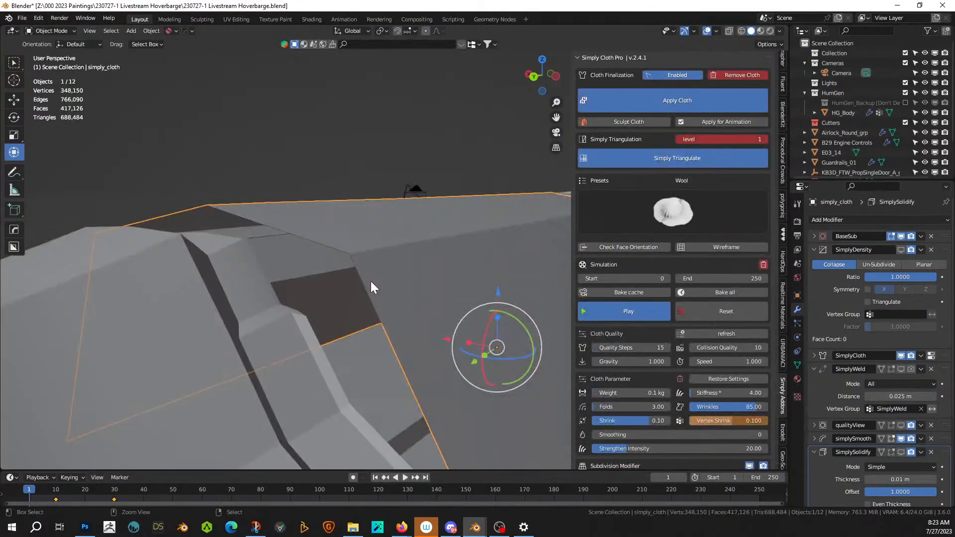
middle_drag(371, 281, 351, 311)
right_click(281, 238)
right_click(293, 293)
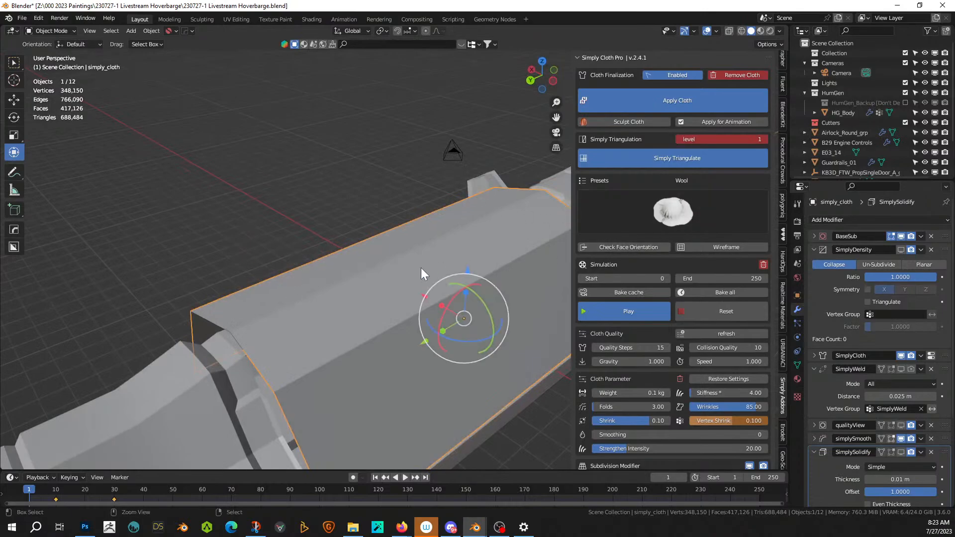
click(40, 18)
mouse_move(61, 52)
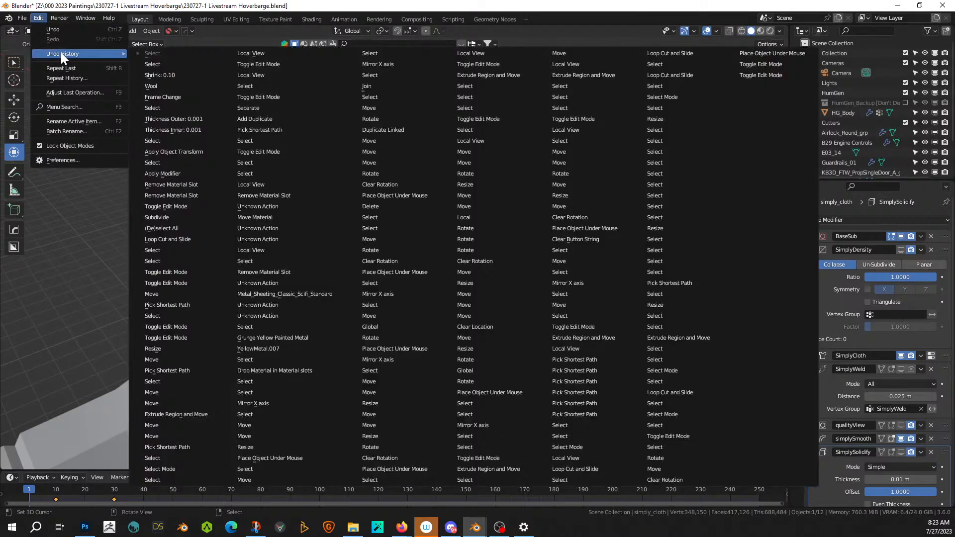
click(182, 113)
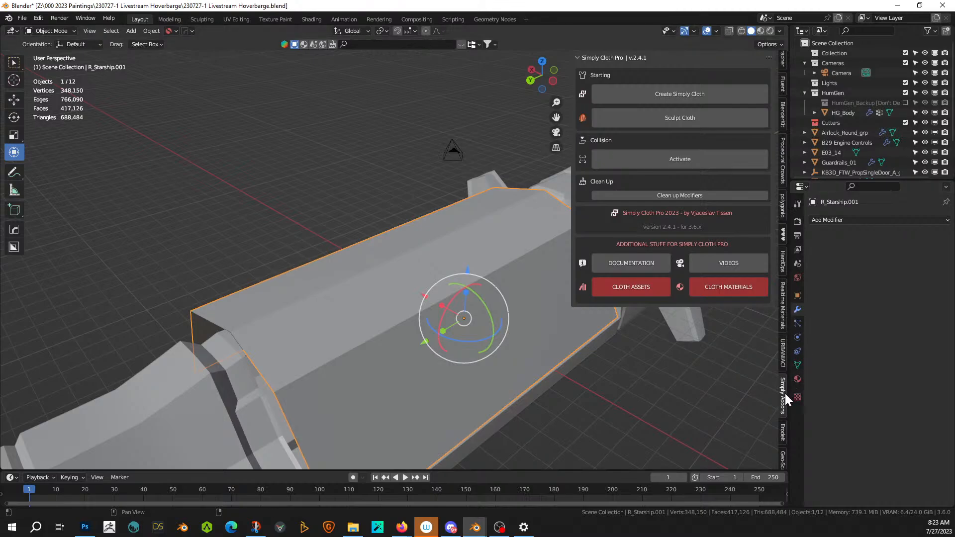
scroll(785, 393, up, 3)
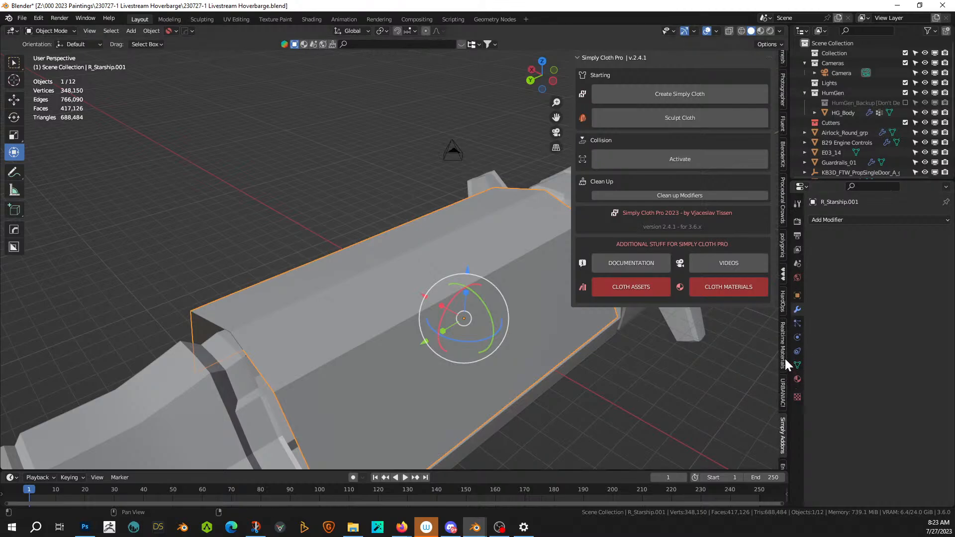
scroll(786, 360, up, 3)
scroll(785, 360, down, 5)
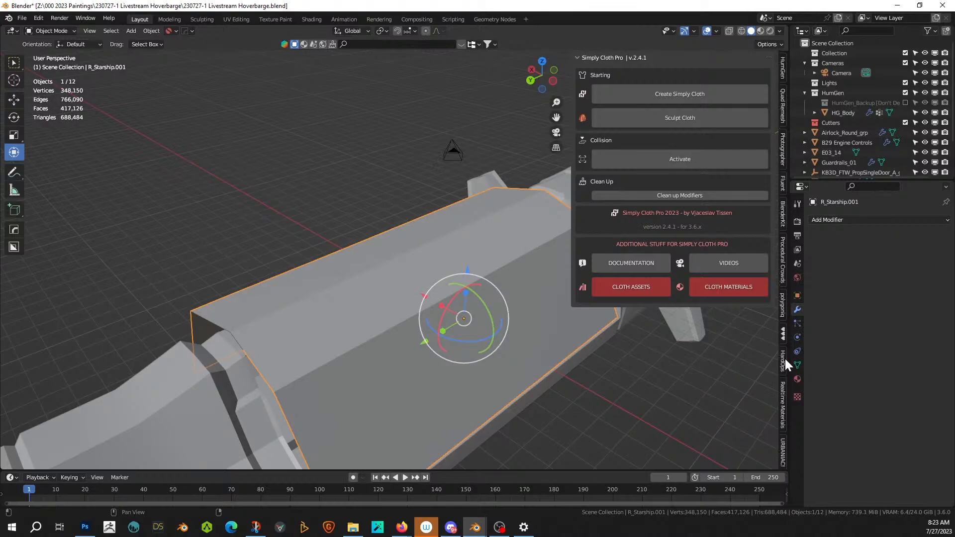
scroll(785, 359, down, 4)
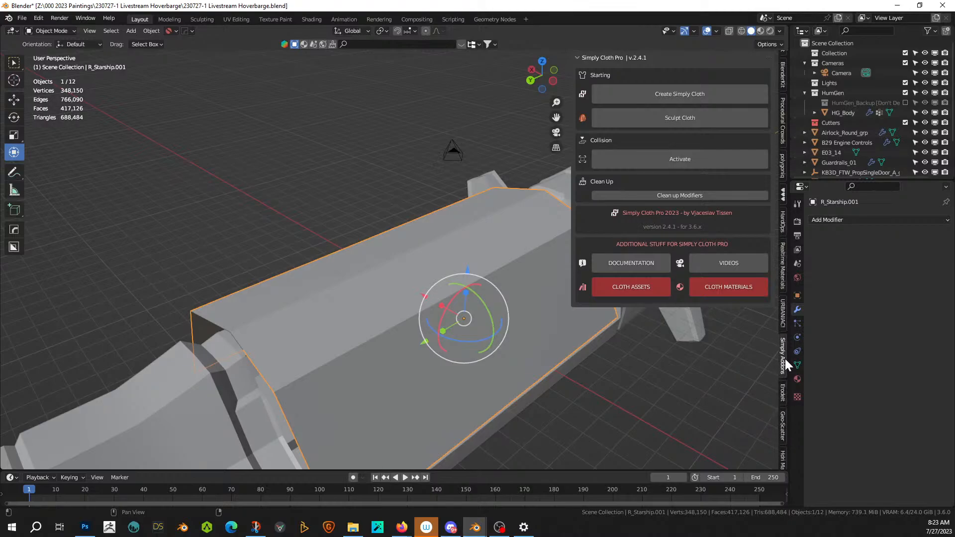
- Remesh the cover over the hull with Quad Remesher at a quad count of 500
scroll(785, 359, up, 8)
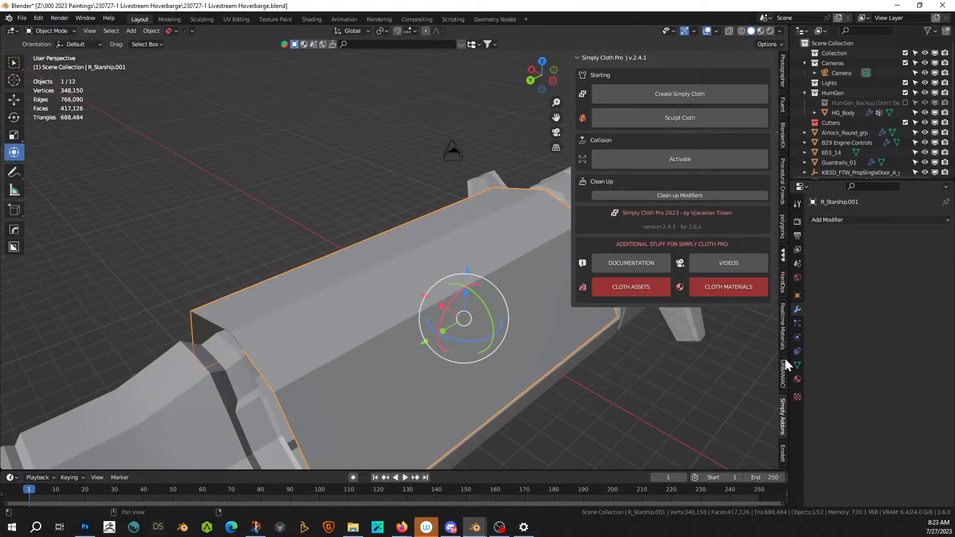
scroll(785, 359, up, 6)
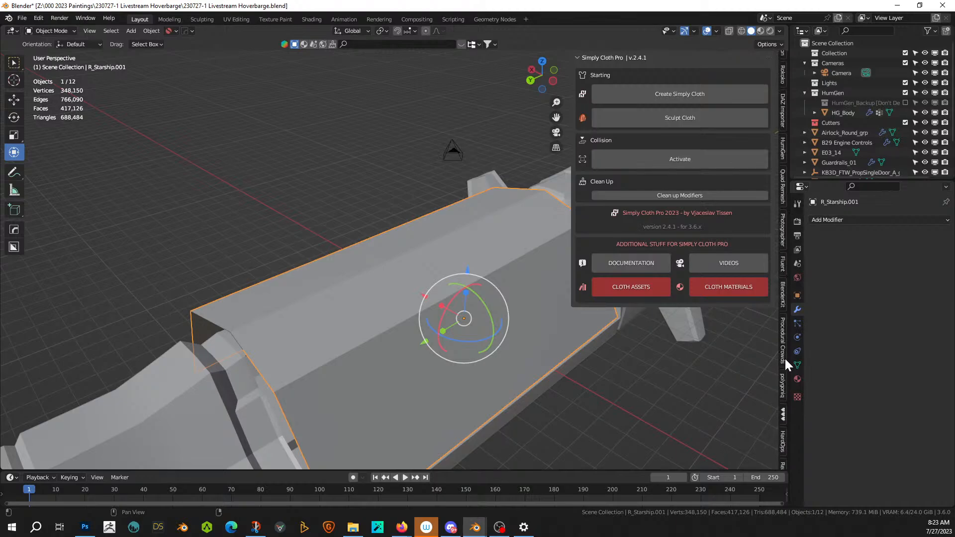
scroll(784, 357, down, 3)
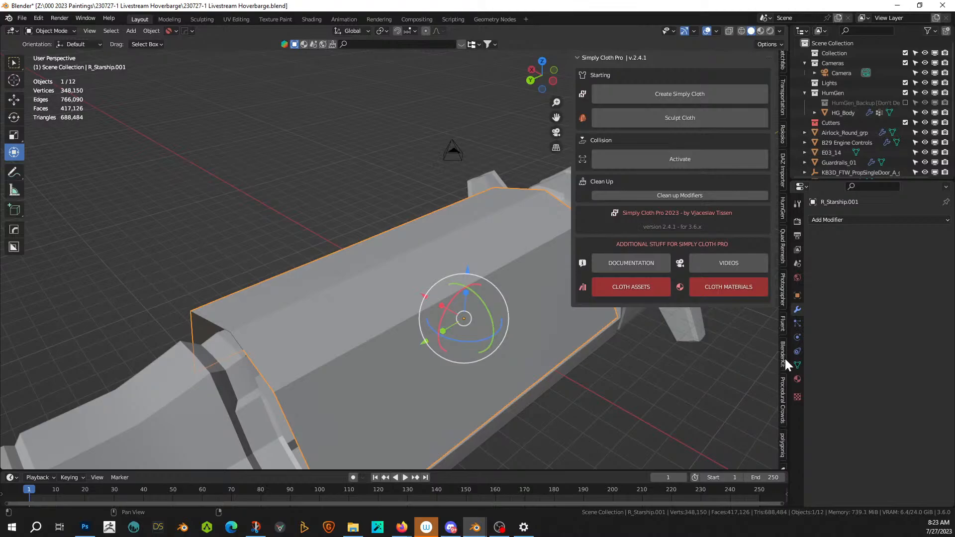
scroll(784, 357, down, 6)
scroll(784, 357, down, 2)
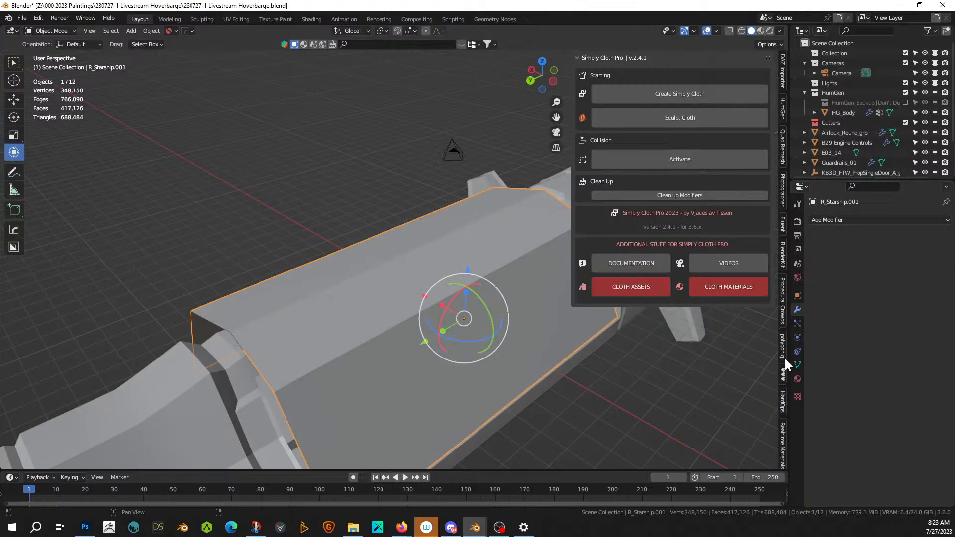
click(784, 146)
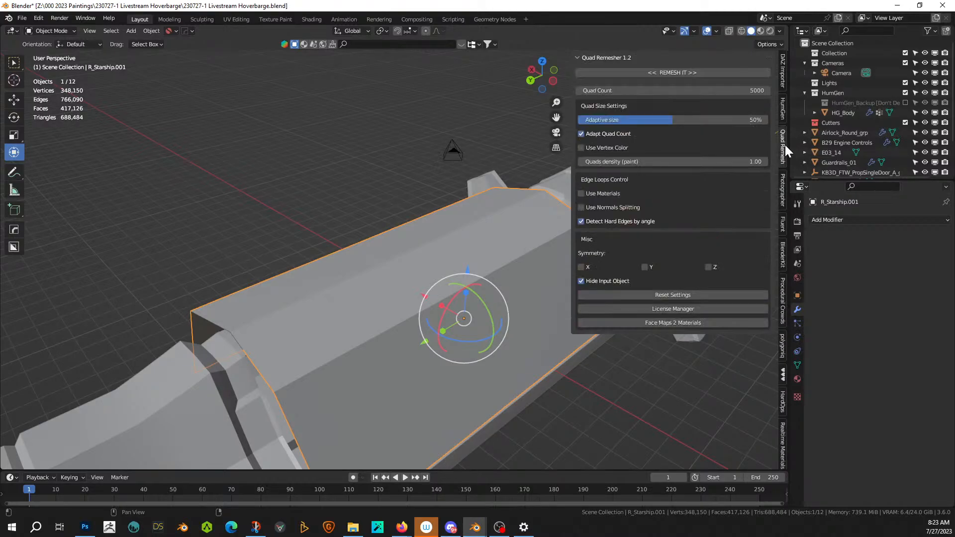
click(677, 93)
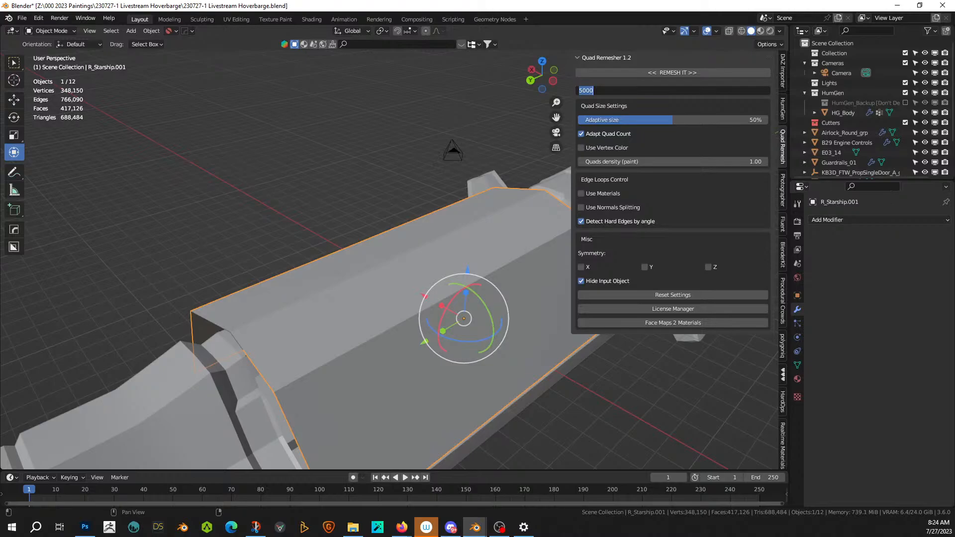
text(500)
key(Return)
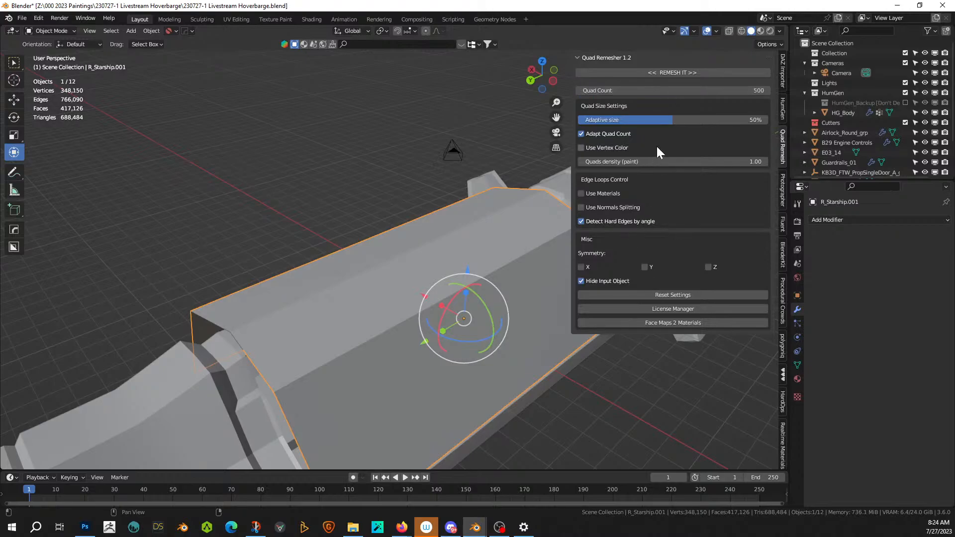
click(646, 72)
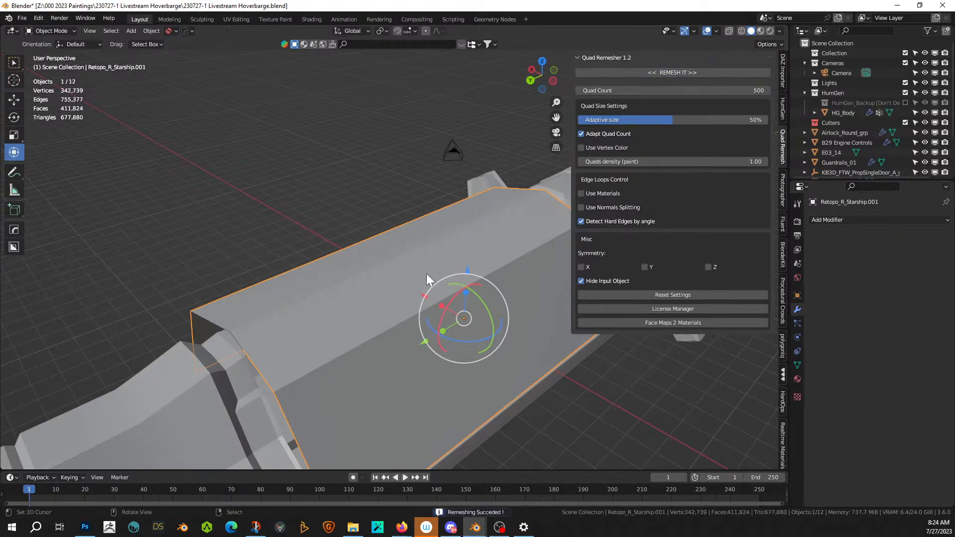
- Check the remeshed topology, delete the hidden original cover R_Starship.001 and select the remeshed Retopo_R_Starship.001
key(Tab)
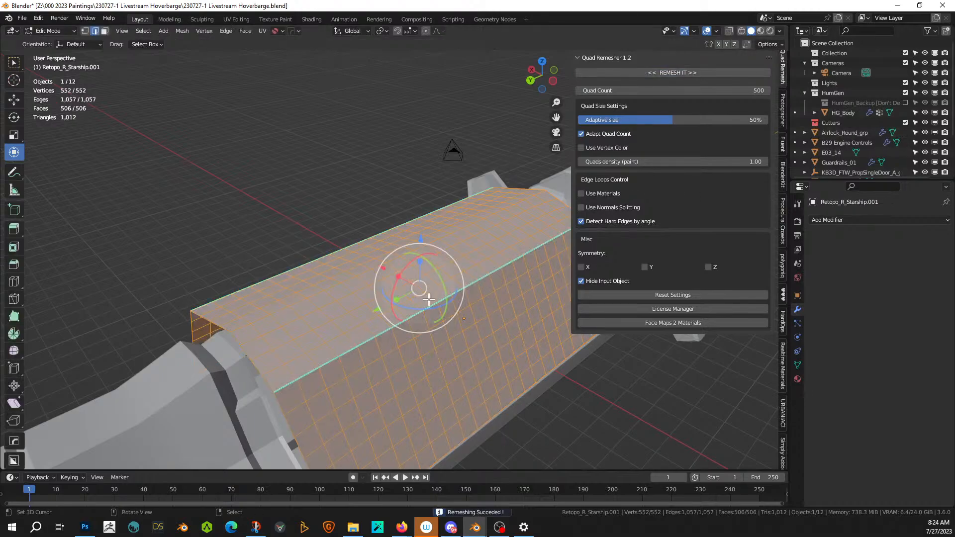
middle_drag(424, 292, 438, 313)
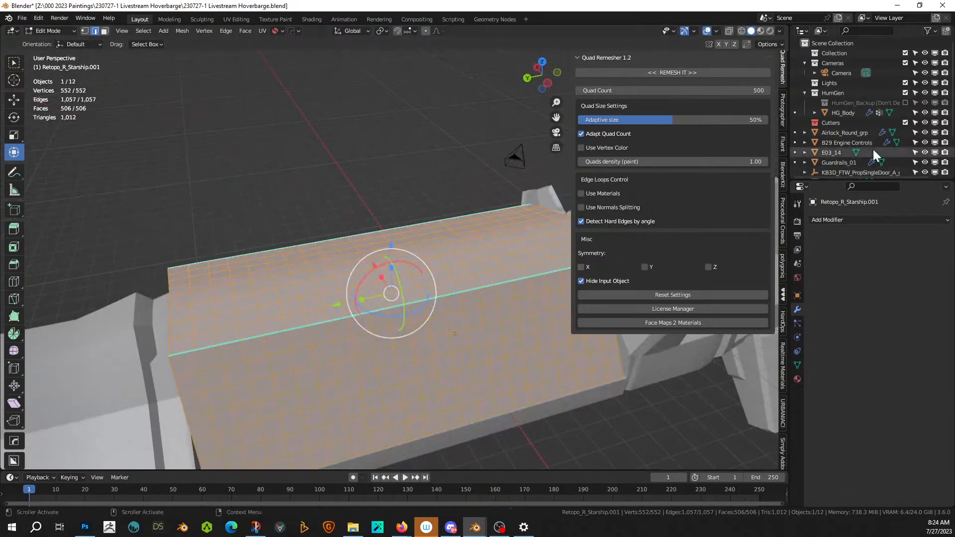
key(Tab)
scroll(850, 150, down, 2)
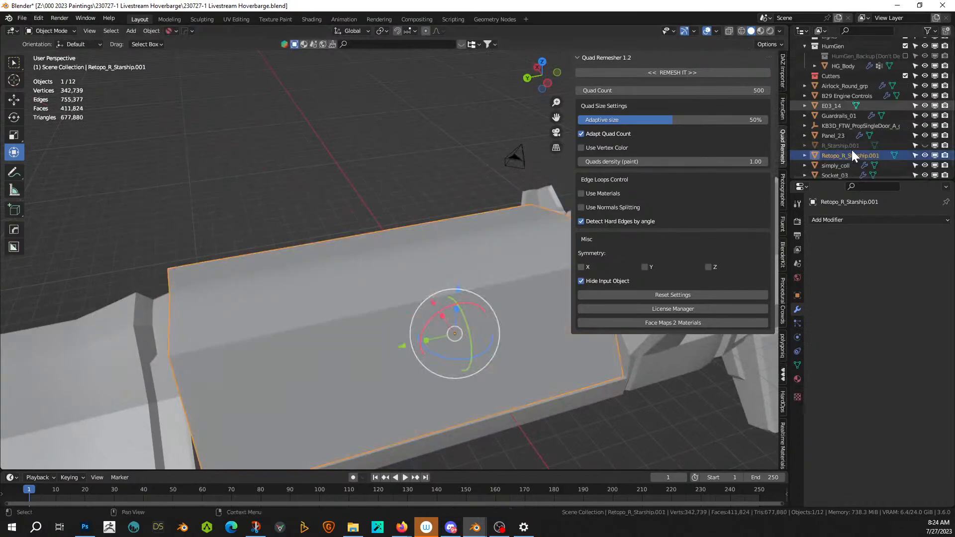
click(846, 145)
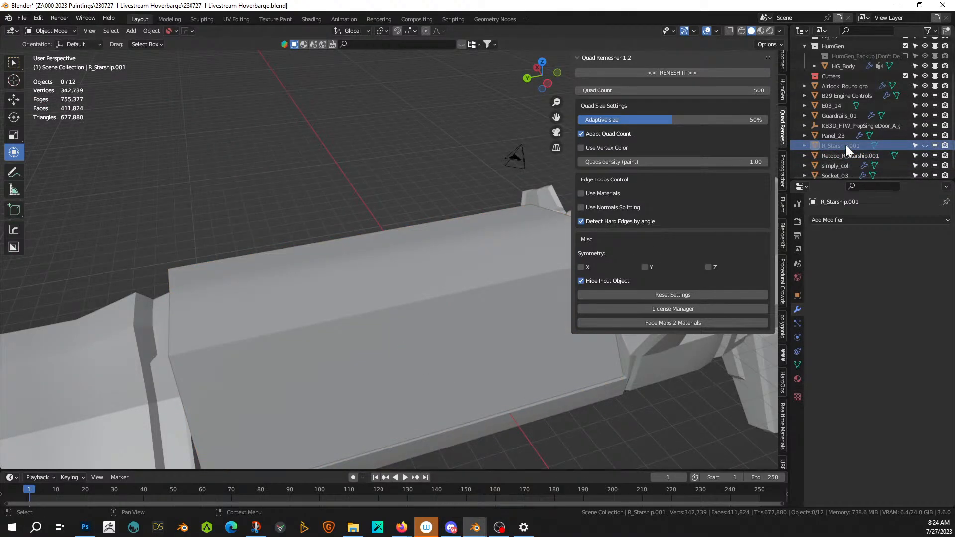
key(x)
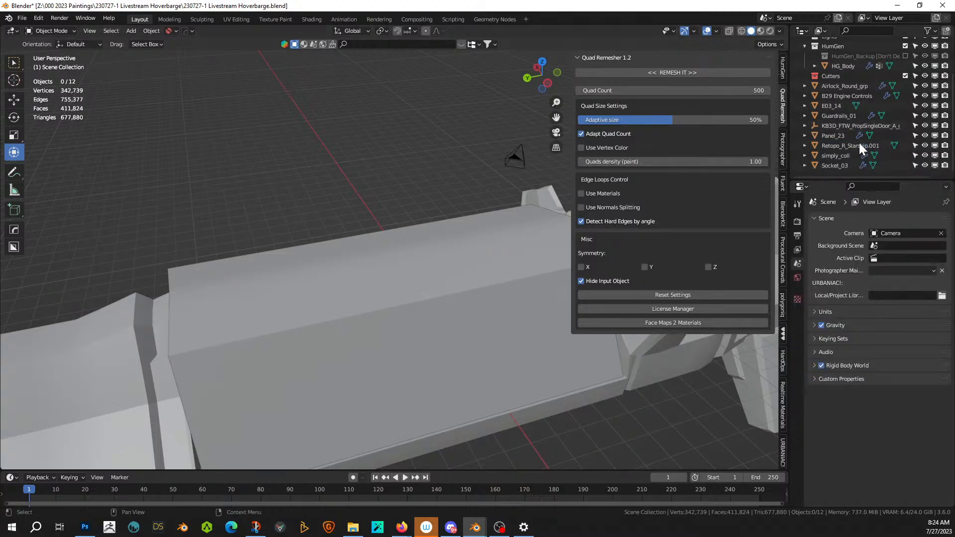
click(859, 145)
- Select one lower corner vertex of the remeshed cover in vertex selection mode and return to Object Mode
middle_drag(366, 277, 576, 252)
key(Tab)
scroll(373, 324, up, 2)
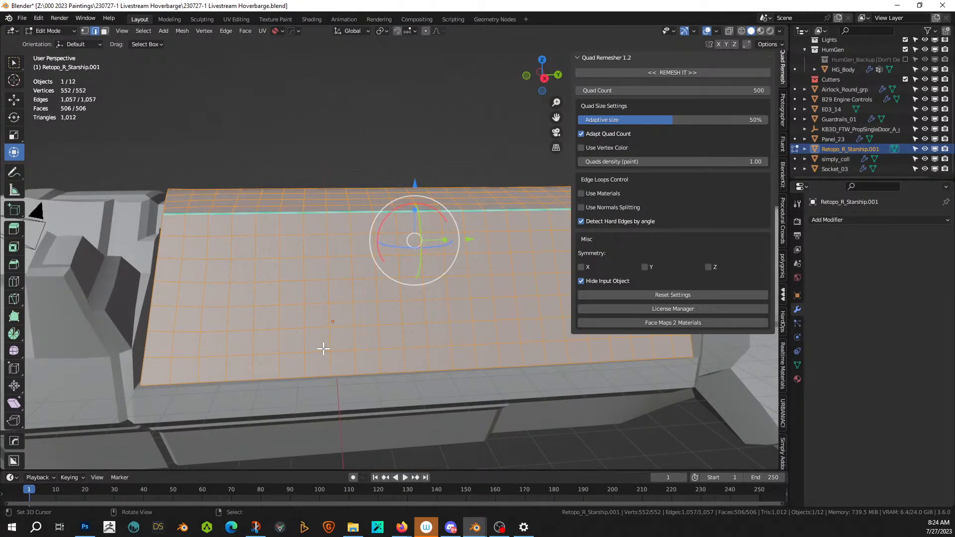
key(Tab)
key(Tab)
key(1)
right_click(139, 386)
key(Tab)
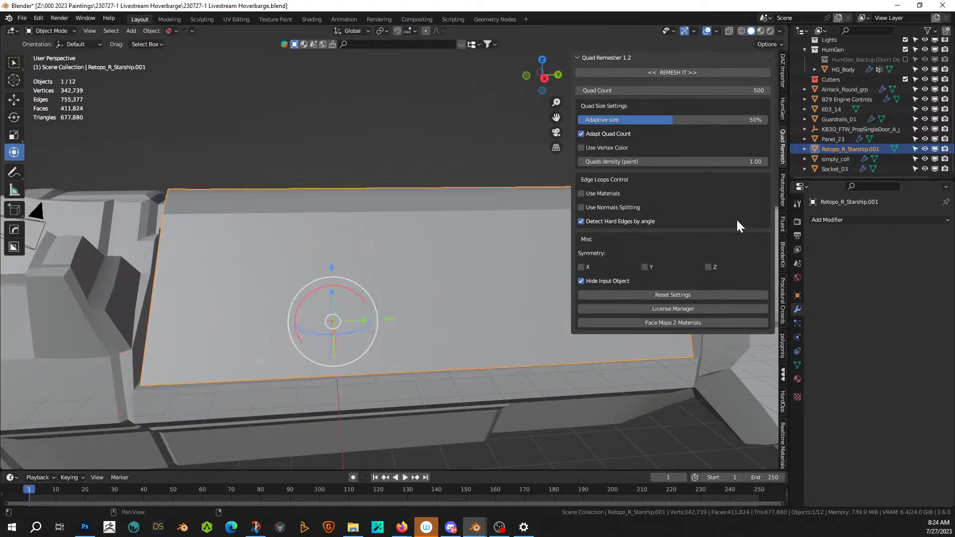
- Create a Simply Cloth from the remeshed cover
scroll(781, 419, down, 6)
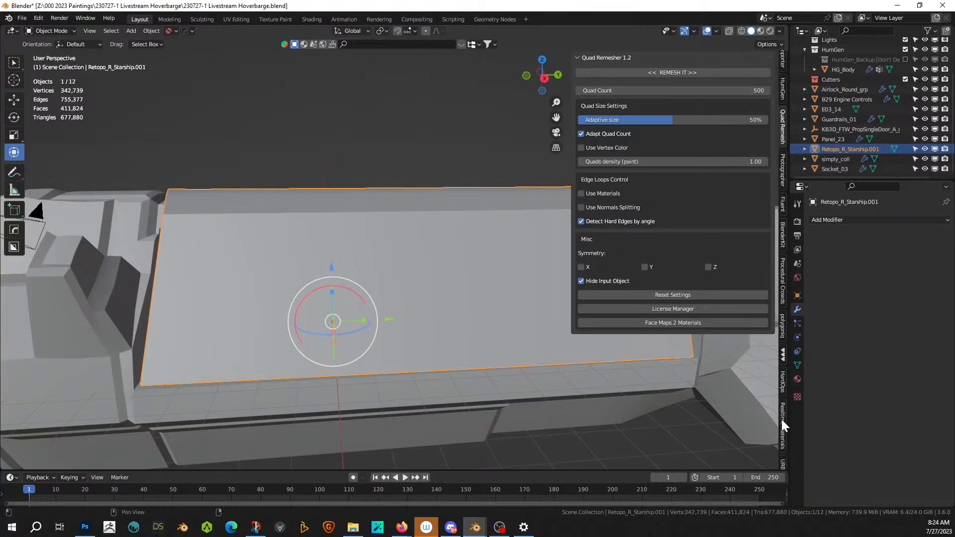
click(782, 395)
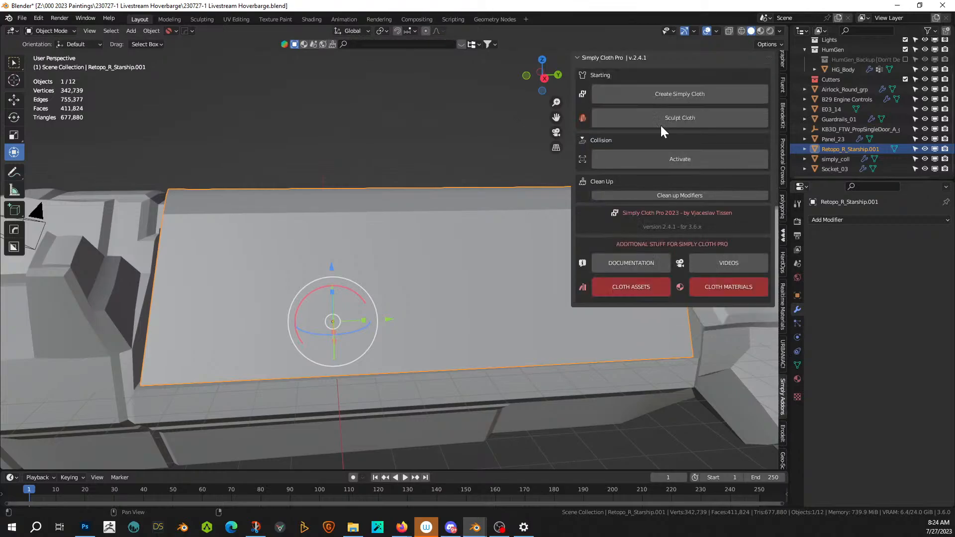
click(669, 95)
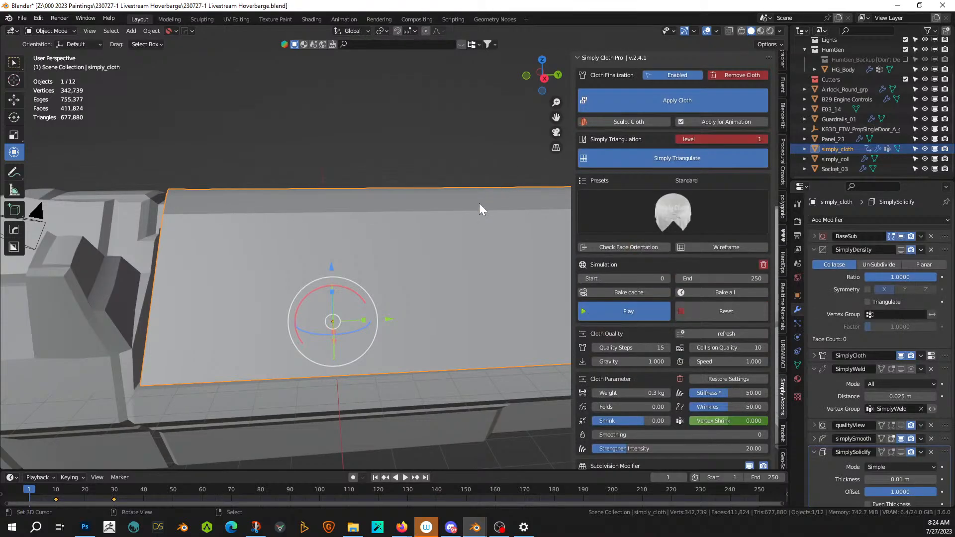
- Give the cloth the Wool preset and set its Shrink to 0.1
click(672, 209)
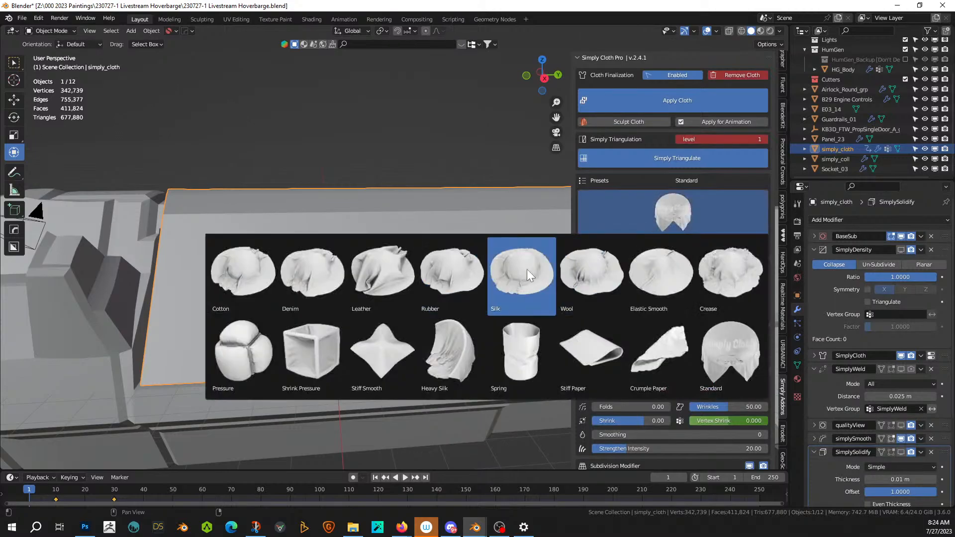
click(588, 270)
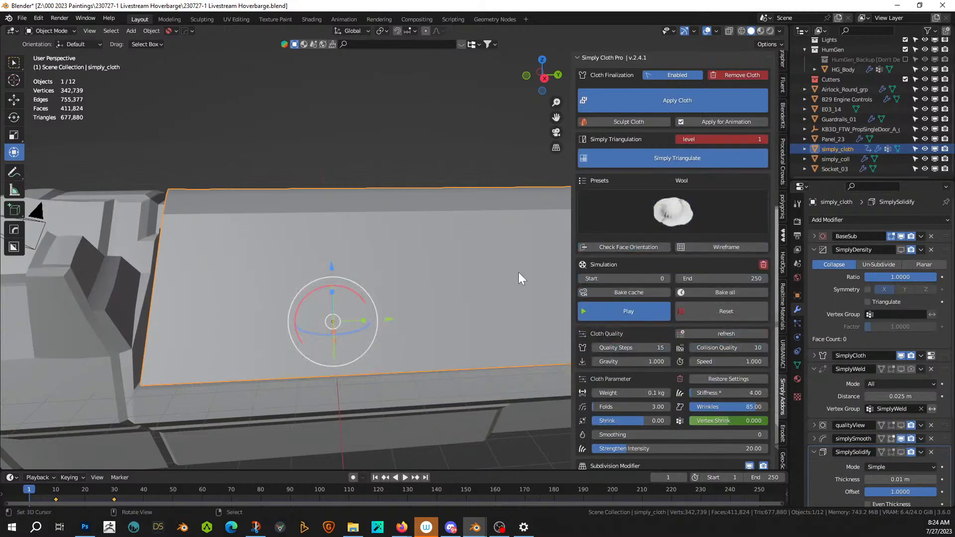
click(642, 422)
text(.1)
key(Return)
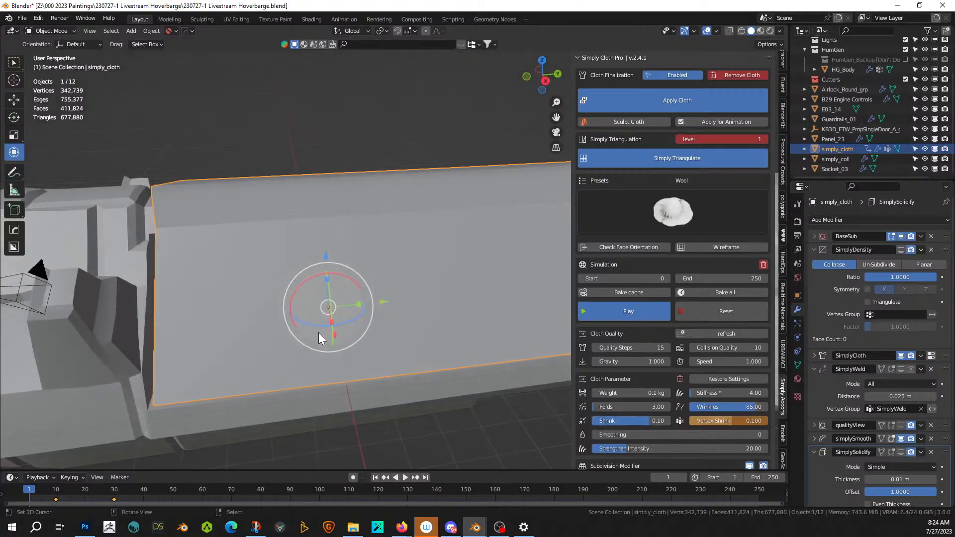
- Add the other three lower corner vertices to the selection and assign all four to the SimplyPin vertex group
key(Tab)
shift+middle_drag(354, 405, 58, 399)
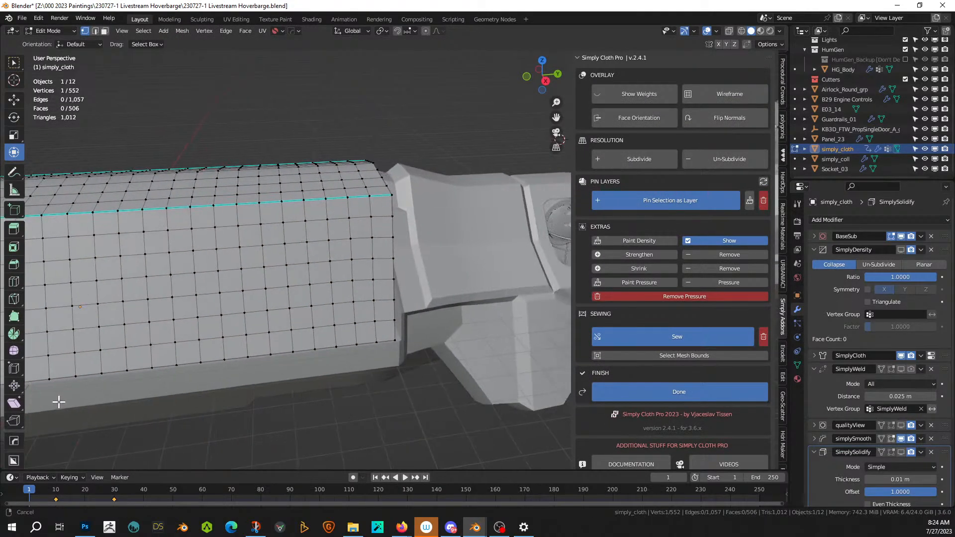
shift+click(400, 338)
middle_drag(394, 337, 196, 293)
shift+click(269, 373)
shift+click(431, 362)
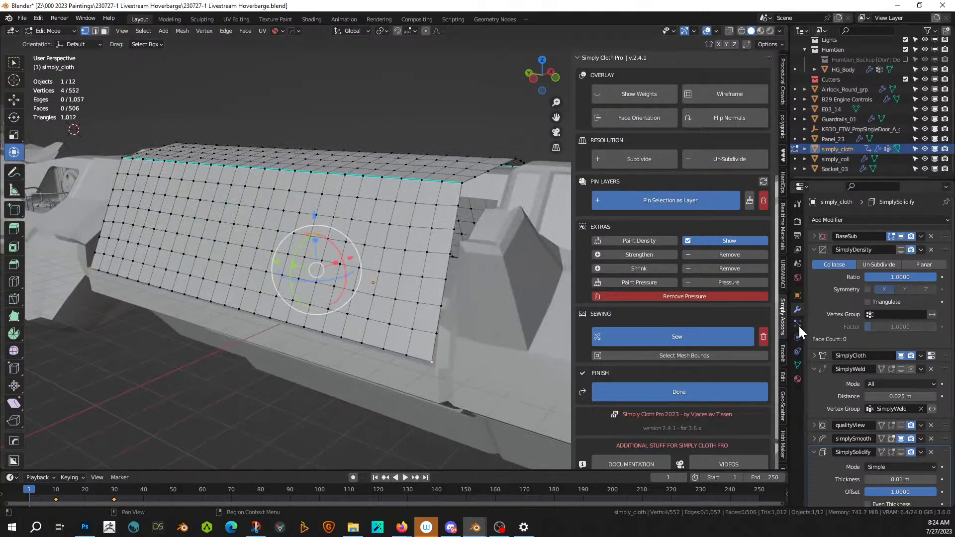
click(796, 363)
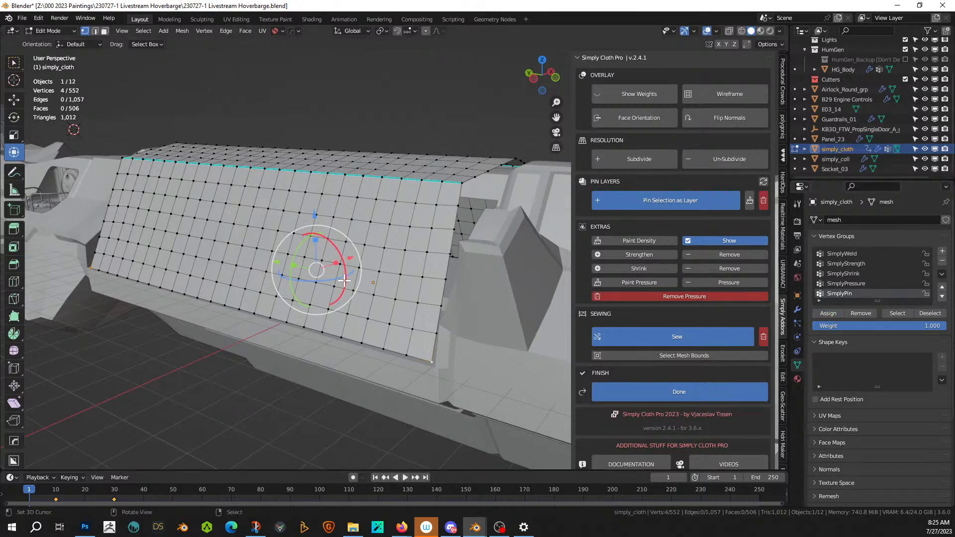
- Return to Object Mode, run the cloth simulation to see how the pinned cover drapes, and pause it
key(Tab)
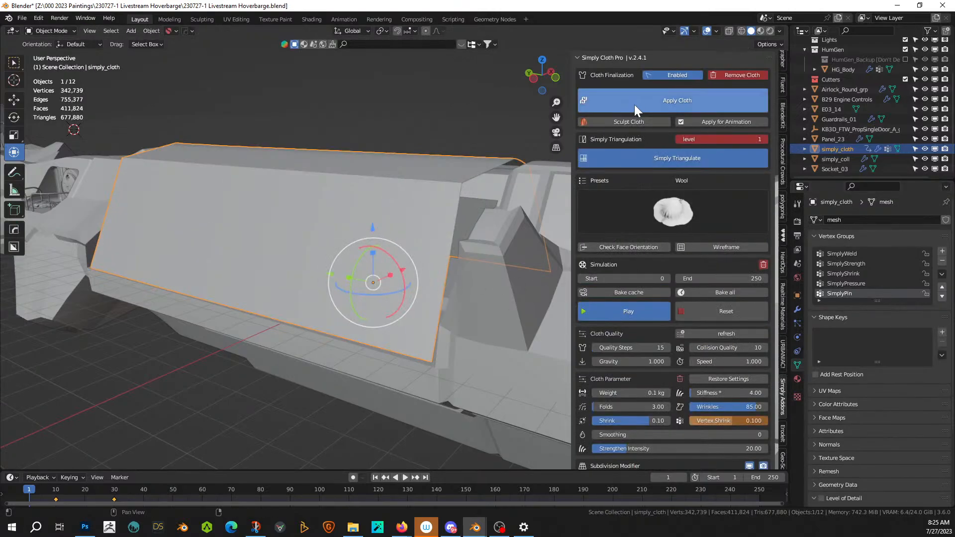
click(636, 315)
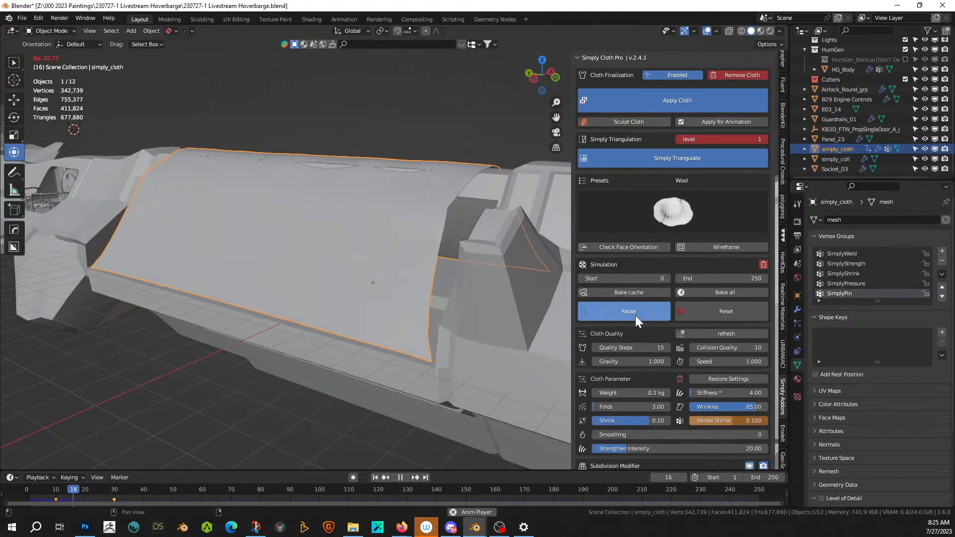
middle_drag(301, 237, 227, 280)
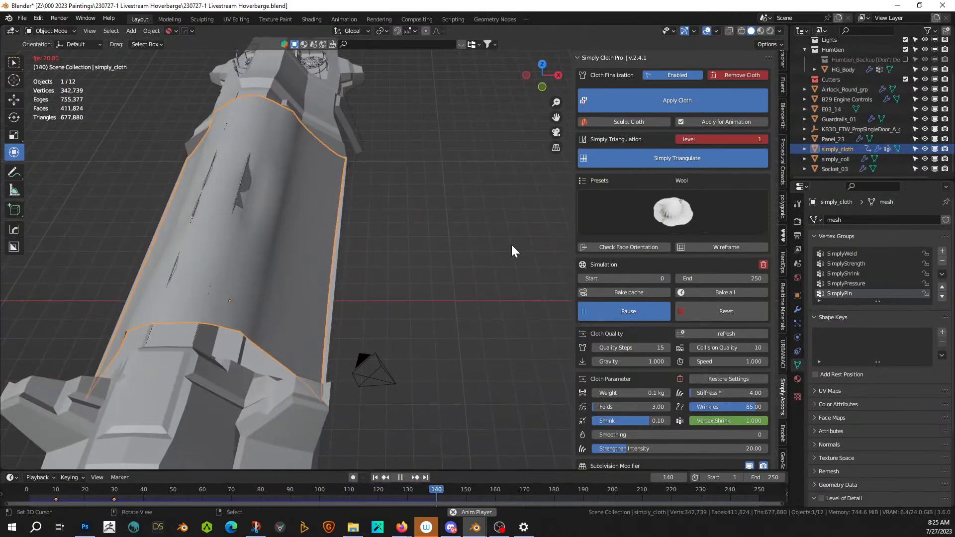
click(642, 320)
- Raise the cloth's subdivision level to 2, rerun the simulation to about frame 29 and inspect the wrinkles
middle_drag(462, 288, 464, 287)
scroll(592, 381, down, 2)
scroll(593, 381, down, 2)
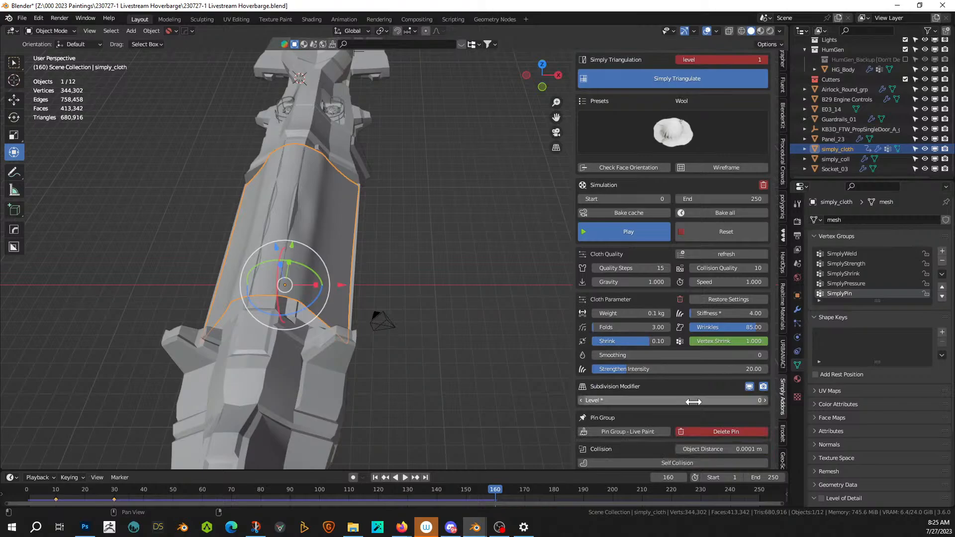
click(765, 400)
click(767, 400)
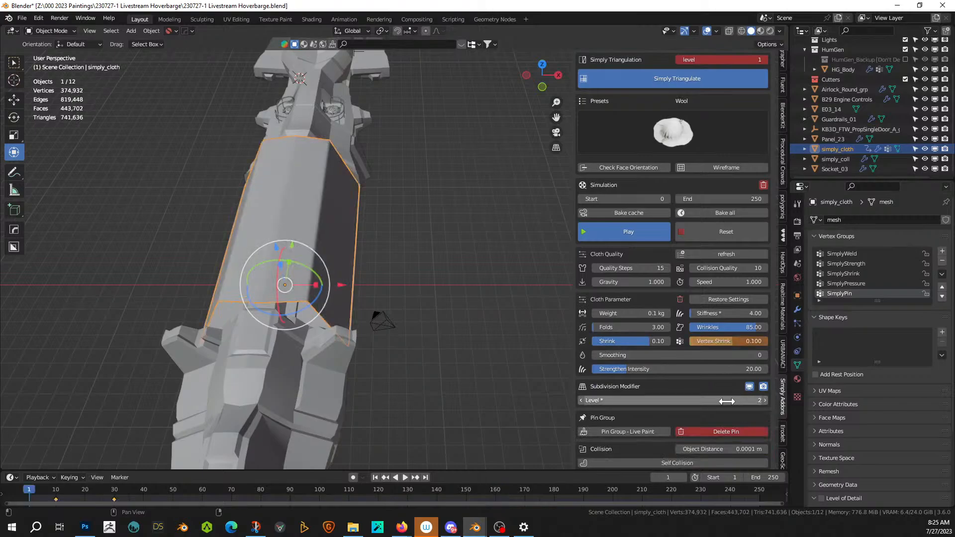
click(620, 232)
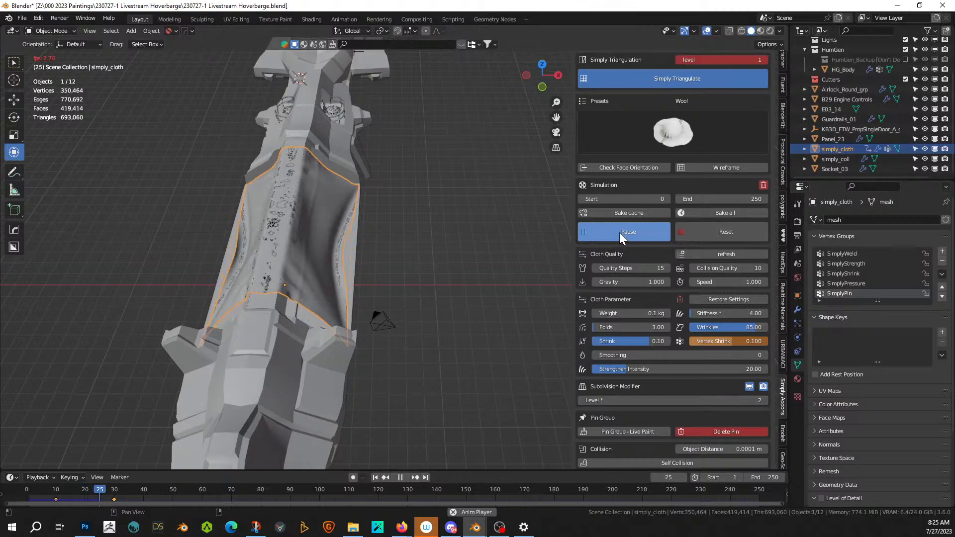
click(619, 234)
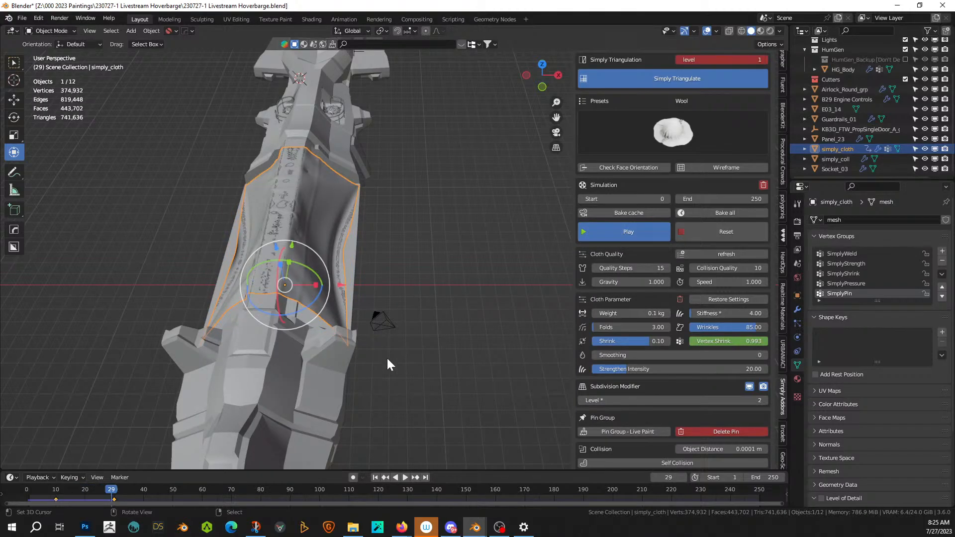
middle_drag(395, 357, 533, 354)
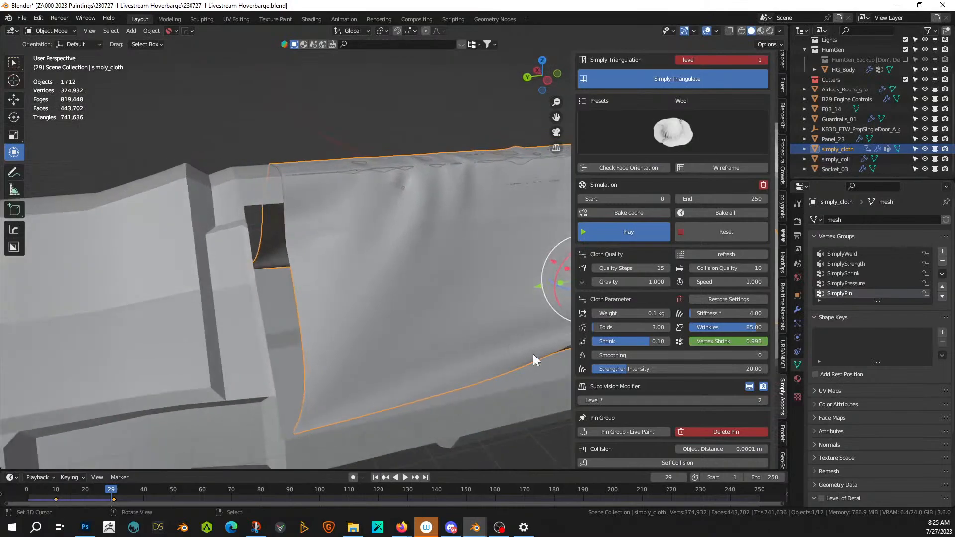
- Reset the simulation, set the cloth's Shrink to 0.25 and play the simulation again
click(725, 234)
double_click(661, 342)
text(.2)
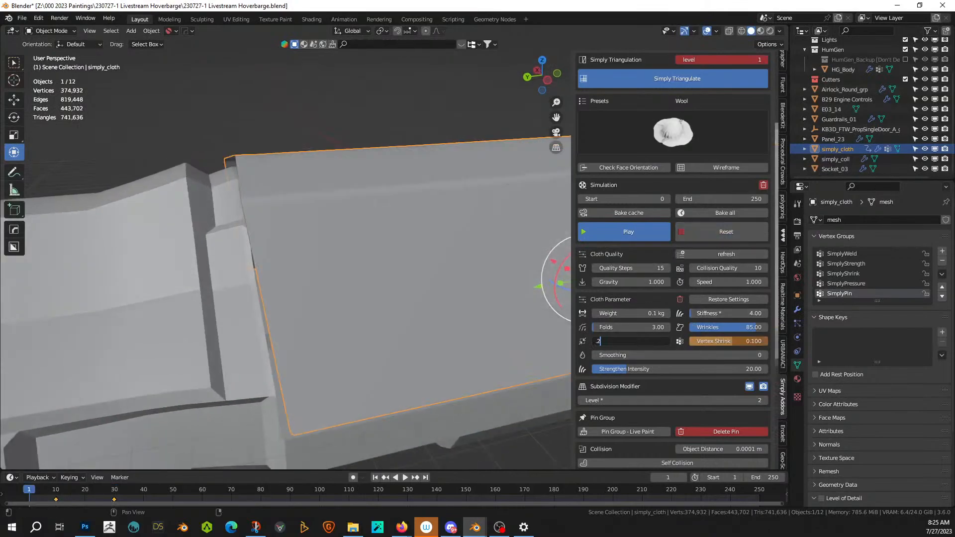
text(5)
key(Return)
click(631, 230)
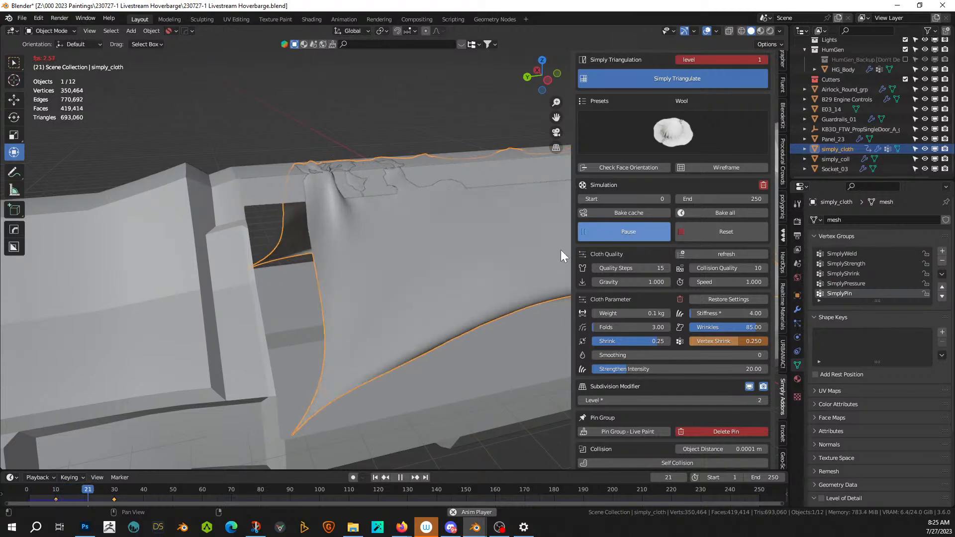
scroll(477, 314, down, 6)
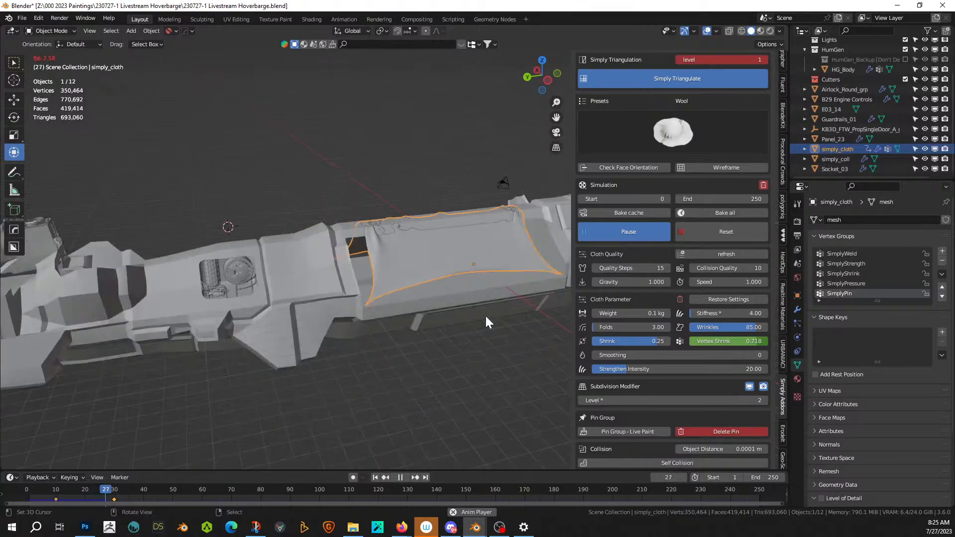
- Let the shrinking cloth simulation run to about frame 52 while inspecting the drape, and pause it
scroll(486, 316, down, 3)
middle_drag(455, 327, 406, 340)
scroll(406, 340, up, 2)
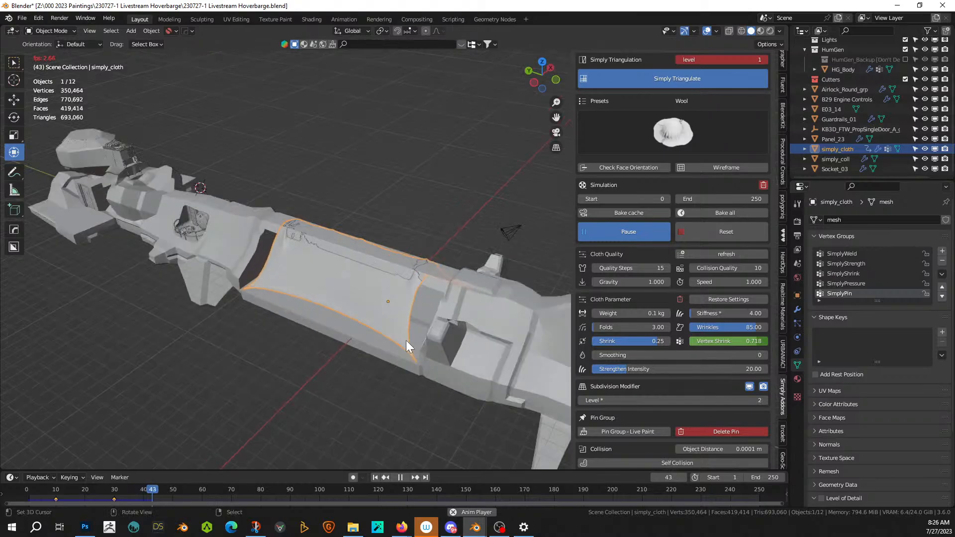
scroll(407, 340, up, 3)
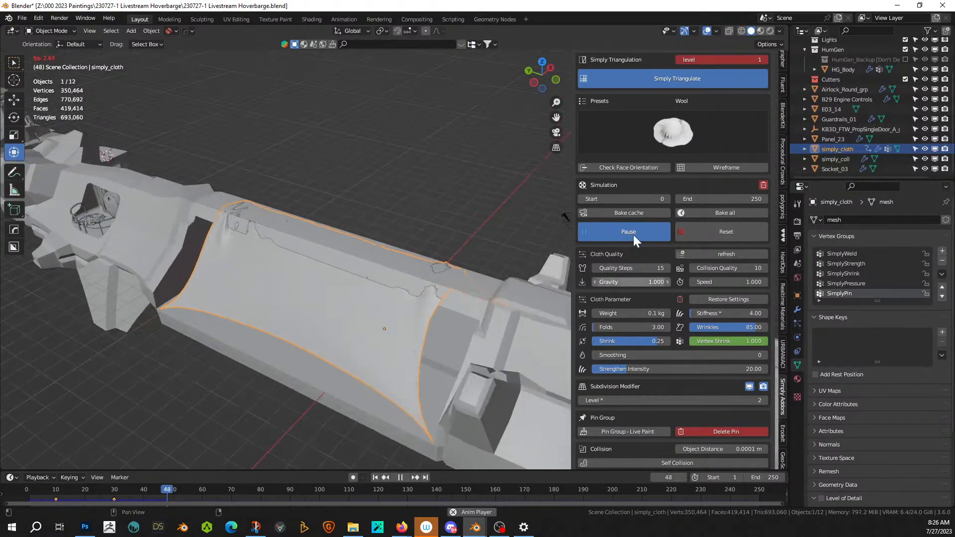
click(650, 233)
- Enable Solidify on the simulated cloth and inspect its thickness over the hull
middle_drag(363, 330, 411, 323)
scroll(633, 415, down, 3)
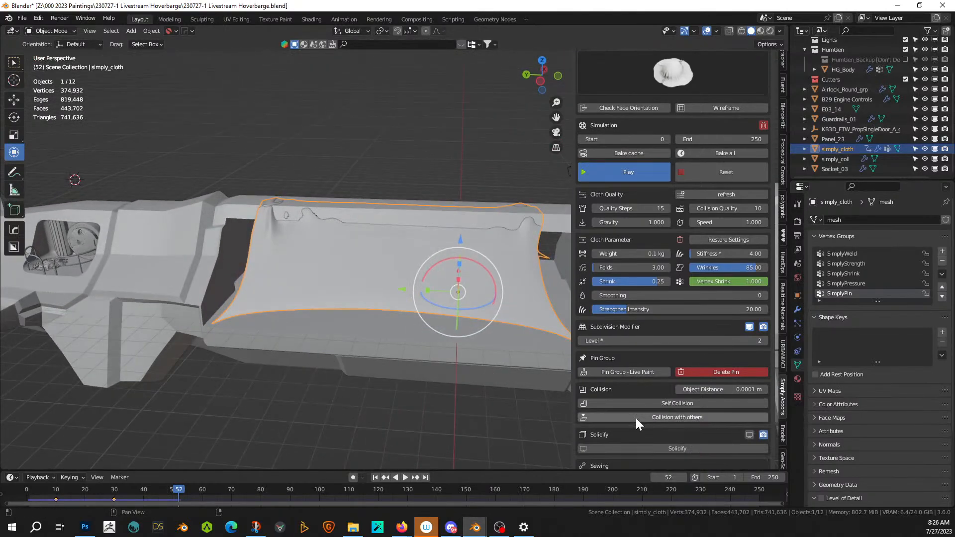
scroll(635, 417, down, 2)
click(648, 410)
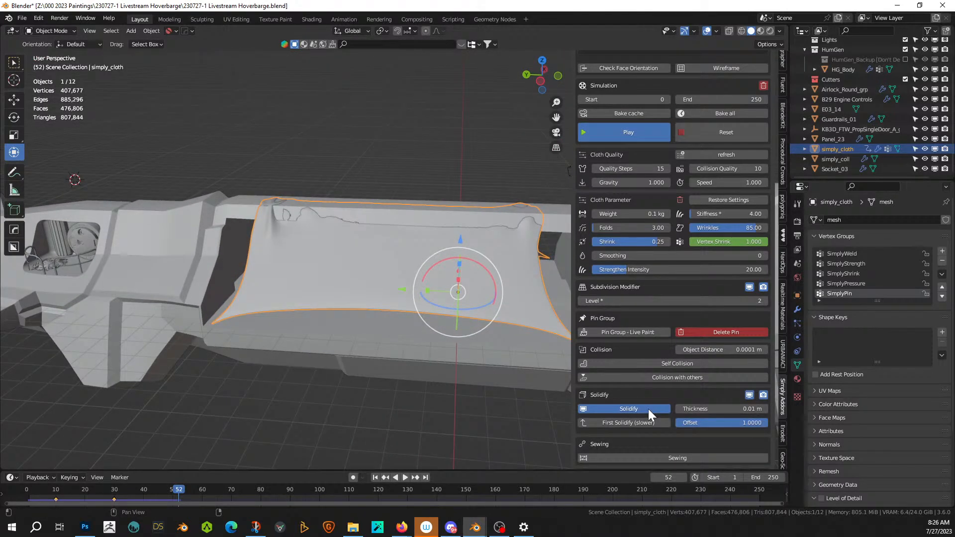
middle_drag(345, 315, 309, 330)
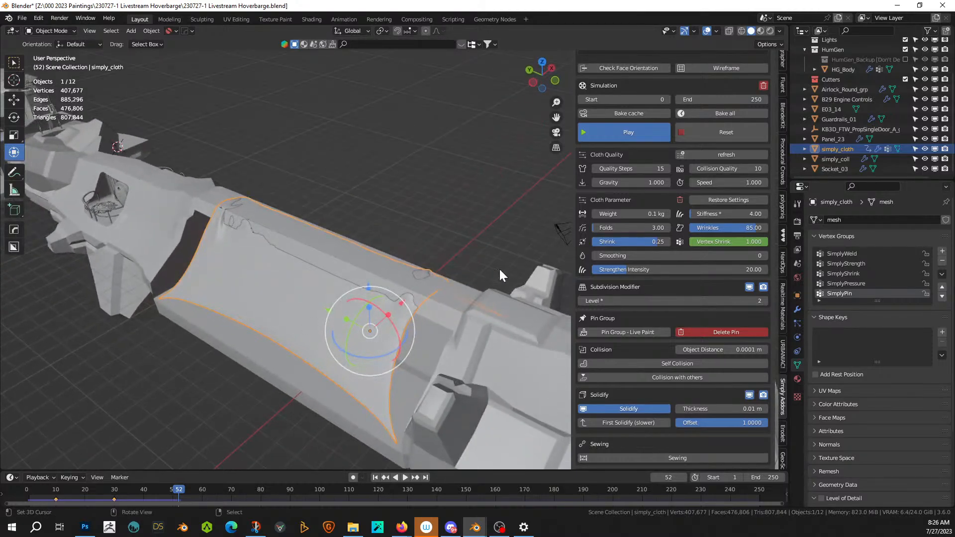
scroll(666, 246, up, 3)
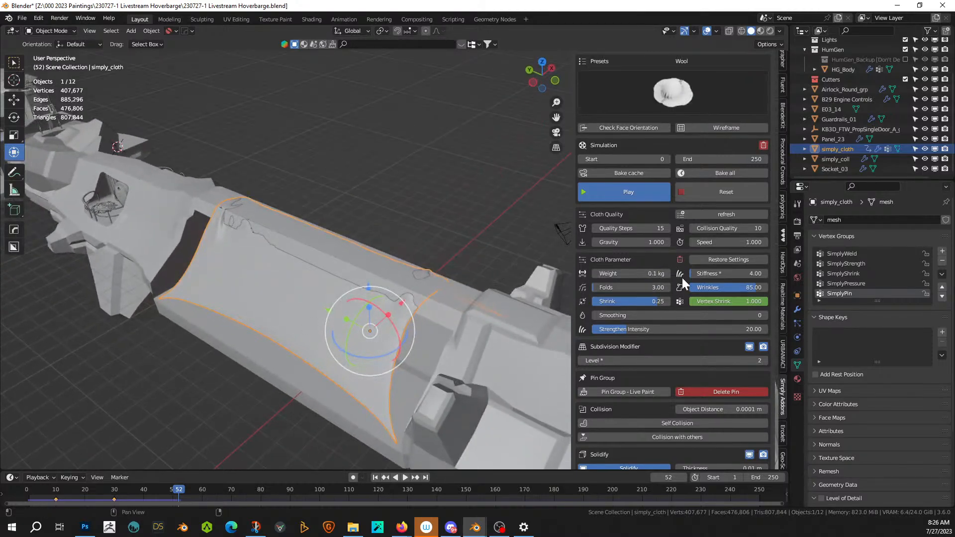
- Set the cloth's Collision Quality to 20, reset the simulation and replay it to about frame 36
scroll(683, 280, down, 1)
click(722, 209)
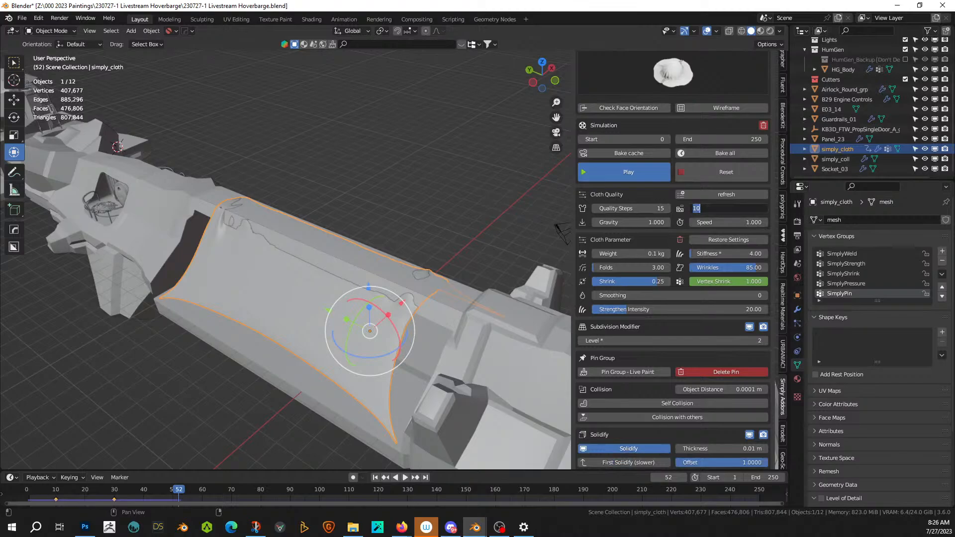
text(20)
key(Return)
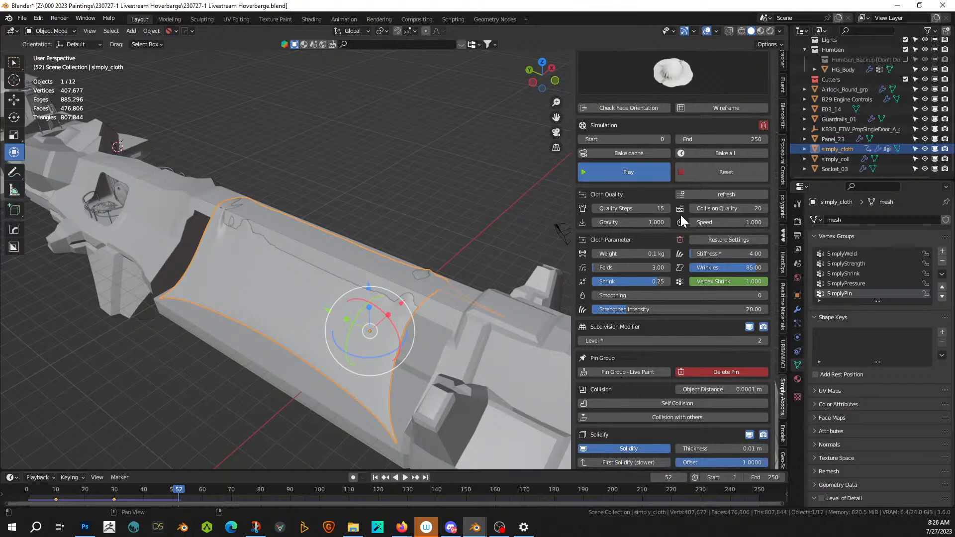
click(701, 175)
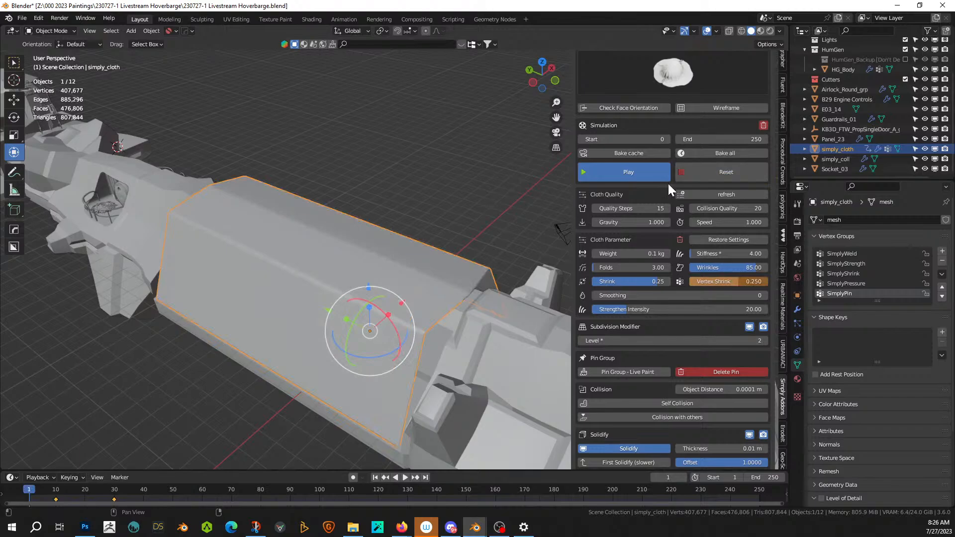
click(634, 175)
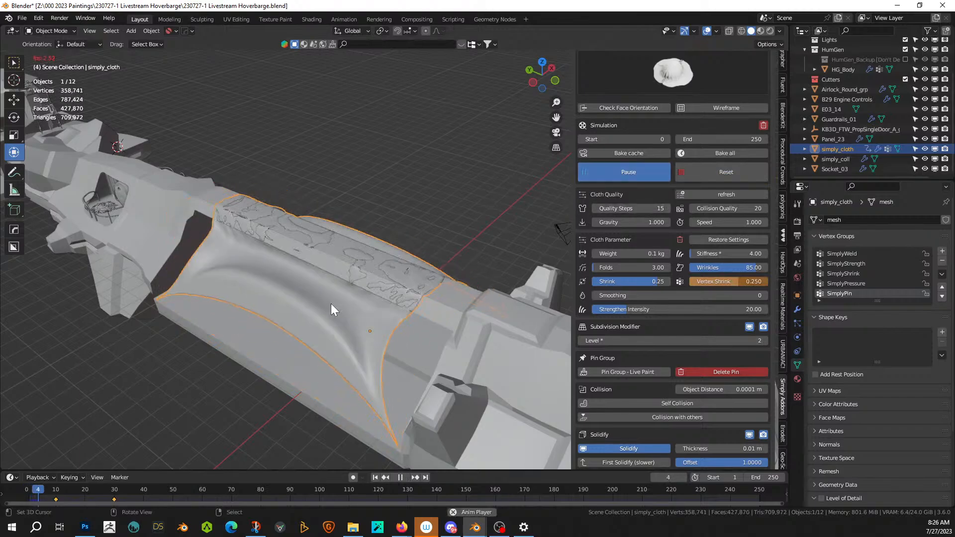
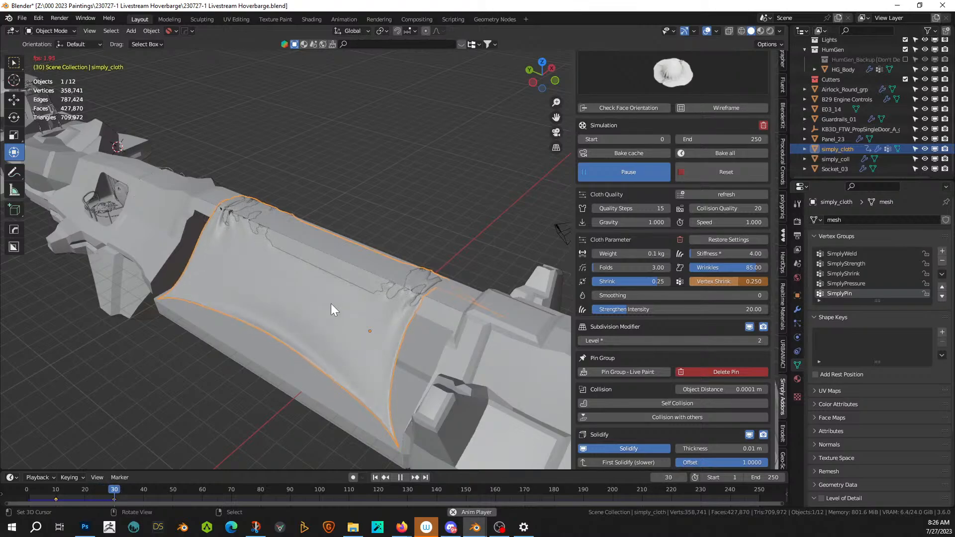
click(626, 171)
- Try Solidify offsets of 0 and -1 on the cloth, and restore the offset to 1
scroll(590, 347, down, 3)
scroll(589, 347, down, 1)
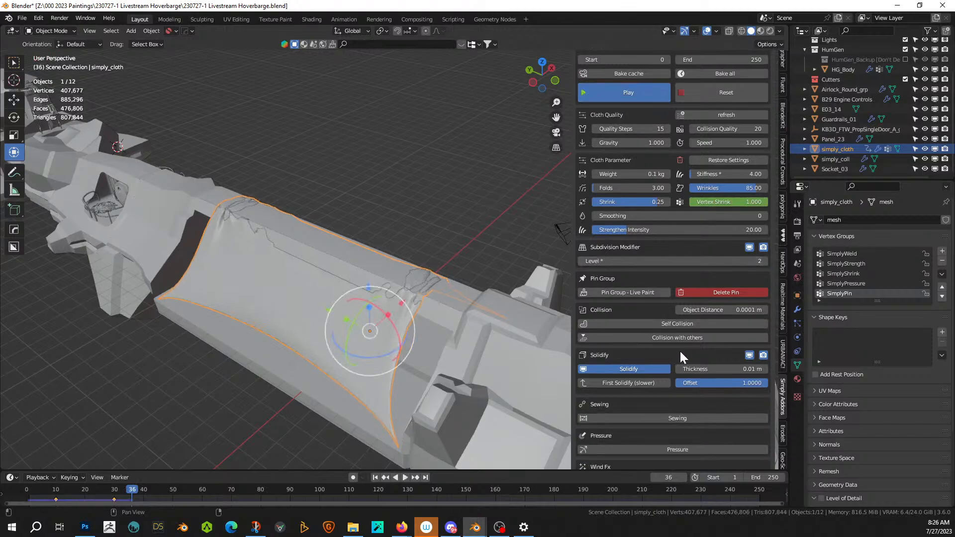
click(723, 384)
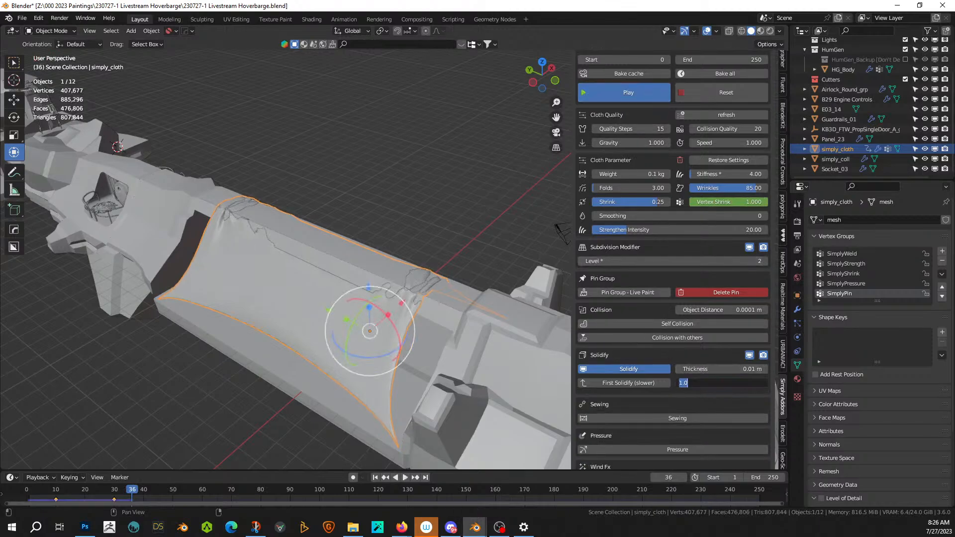
text(0)
key(Return)
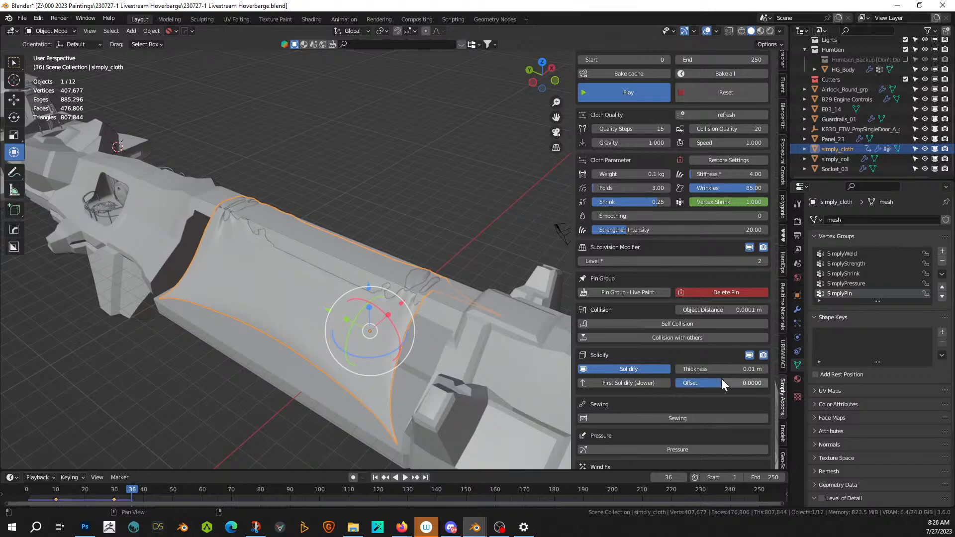
click(722, 382)
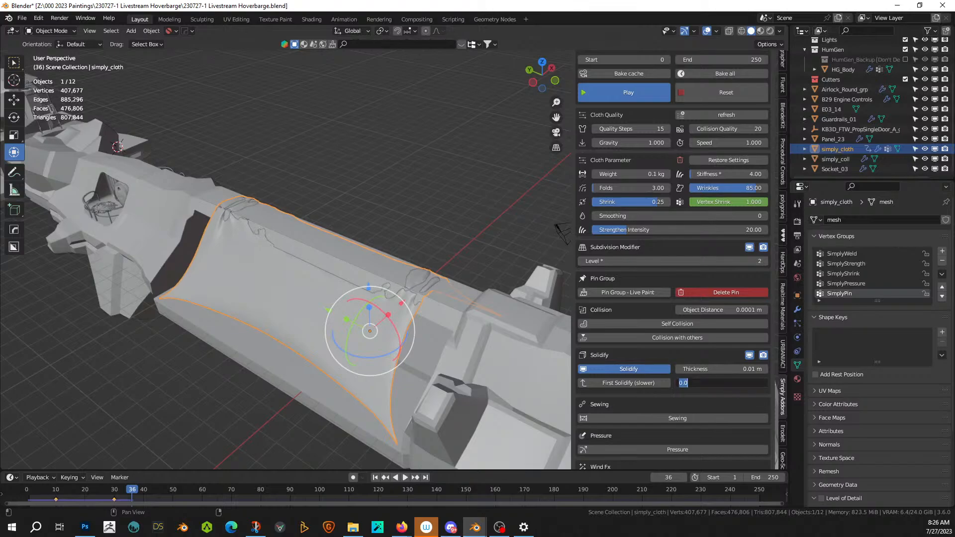
text(-1)
key(Return)
click(733, 382)
text(1)
key(Return)
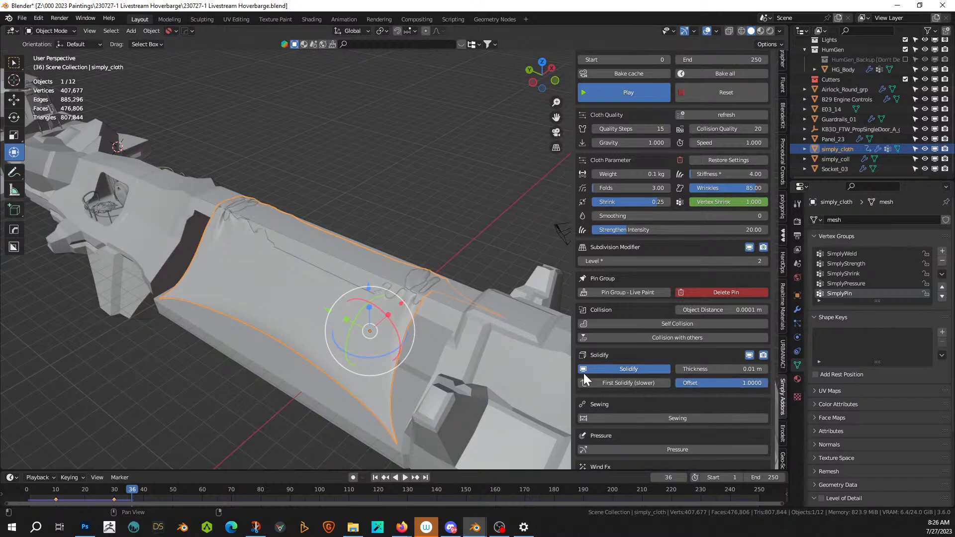
- Switch the viewport to Rendered shading and examine where the hull pokes through the cloth
mouse_move(410, 296)
middle_down()
mouse_move(316, 259)
mouse_move(237, 263)
mouse_move(244, 259)
middle_up()
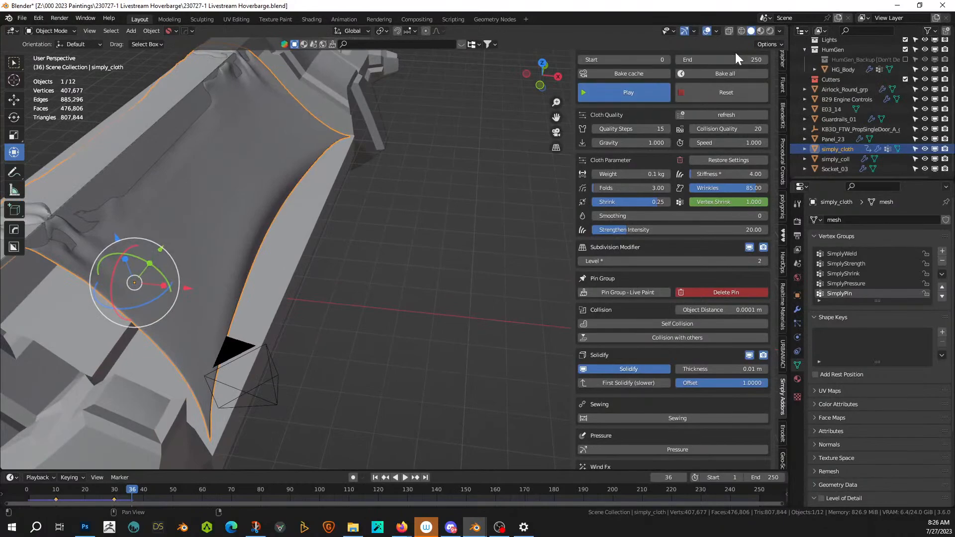
click(771, 31)
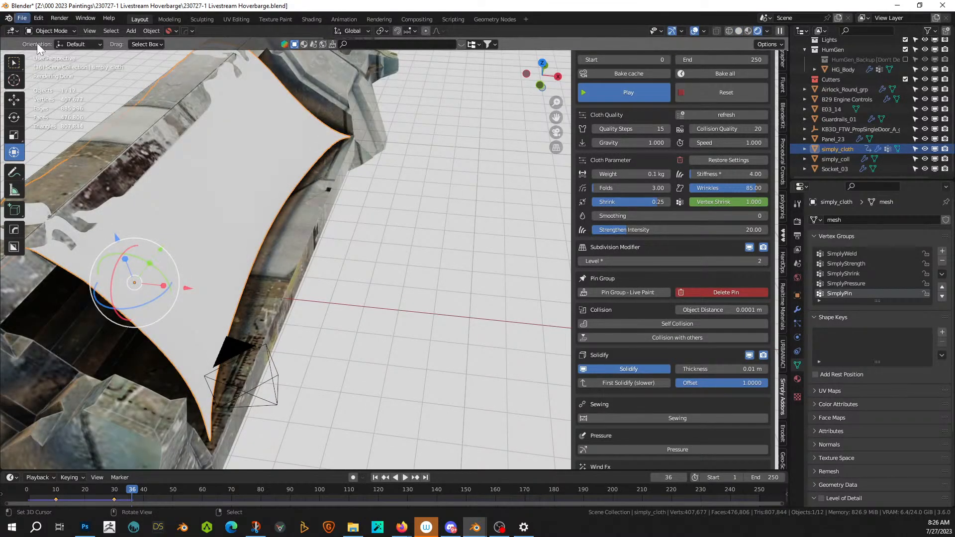
middle_drag(304, 254, 355, 242)
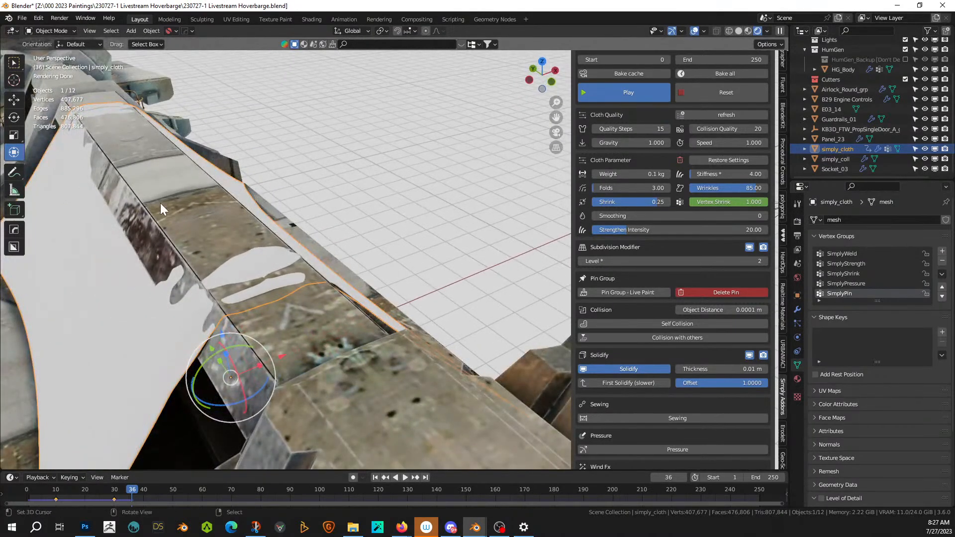
middle_drag(283, 267, 299, 258)
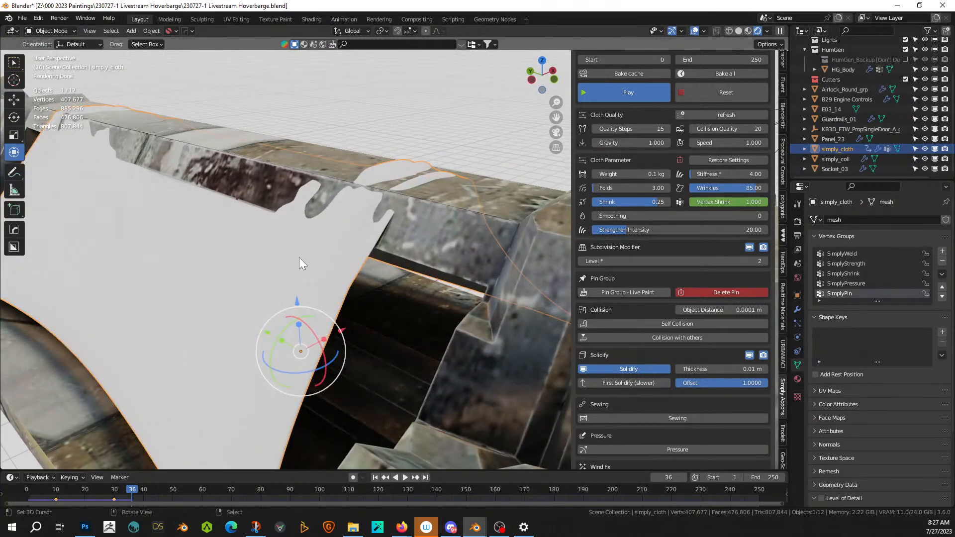
scroll(299, 258, down, 2)
scroll(300, 258, down, 1)
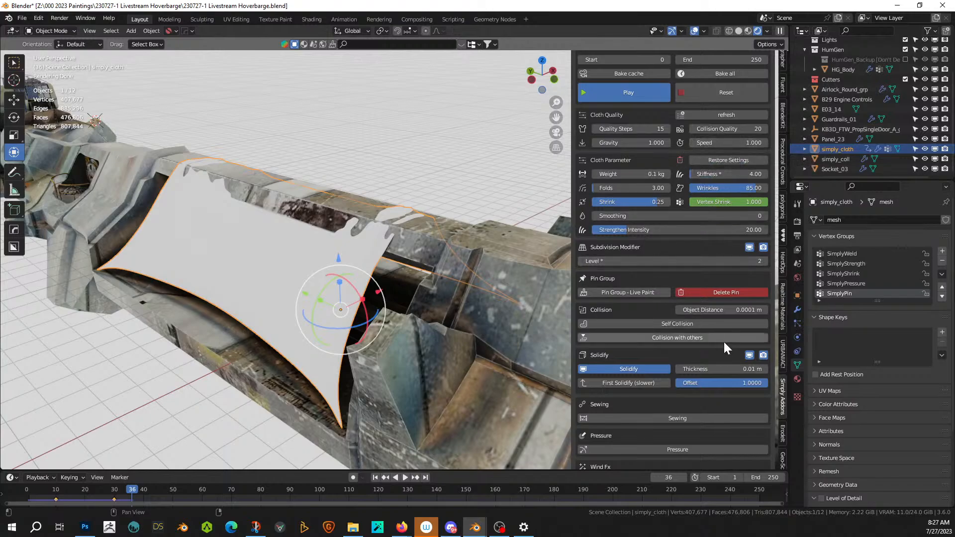
- Set the cloth's Solidify thickness to 0.02 m and inspect it against the hull
click(740, 369)
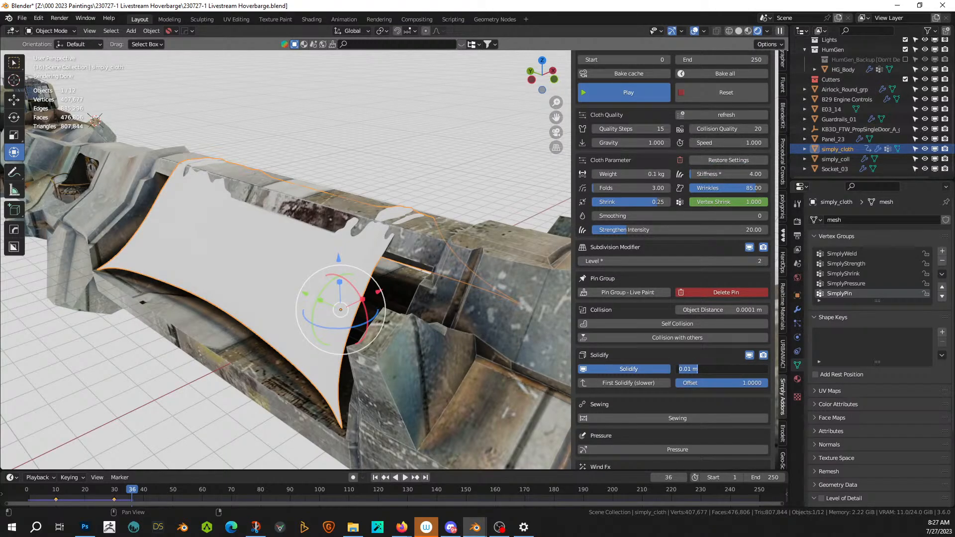
text(.02)
key(Return)
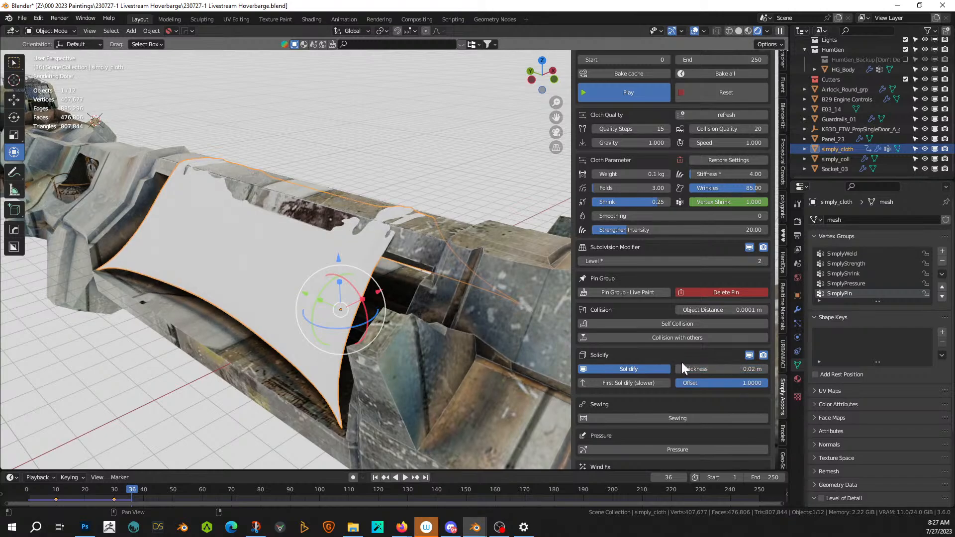
mouse_move(400, 283)
middle_down()
mouse_move(435, 260)
mouse_move(395, 282)
middle_up()
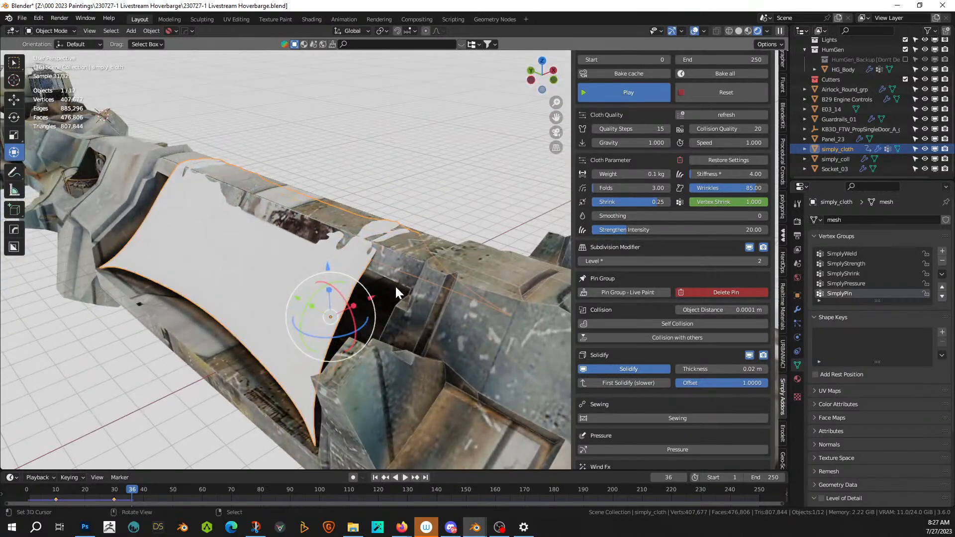
- Apply the cloth simulation with its Subdivision modifier included, keeping the Solidify modifier unapplied
scroll(638, 136, up, 10)
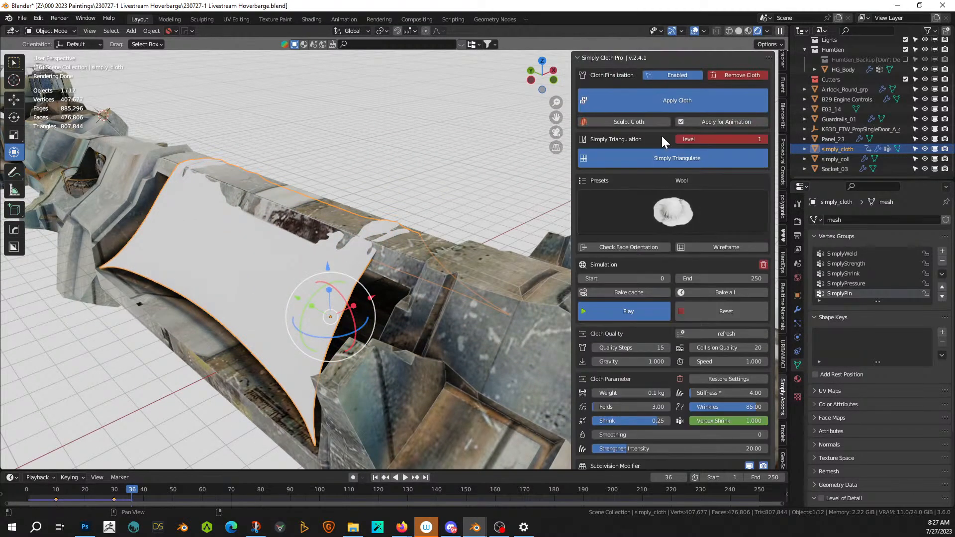
click(648, 106)
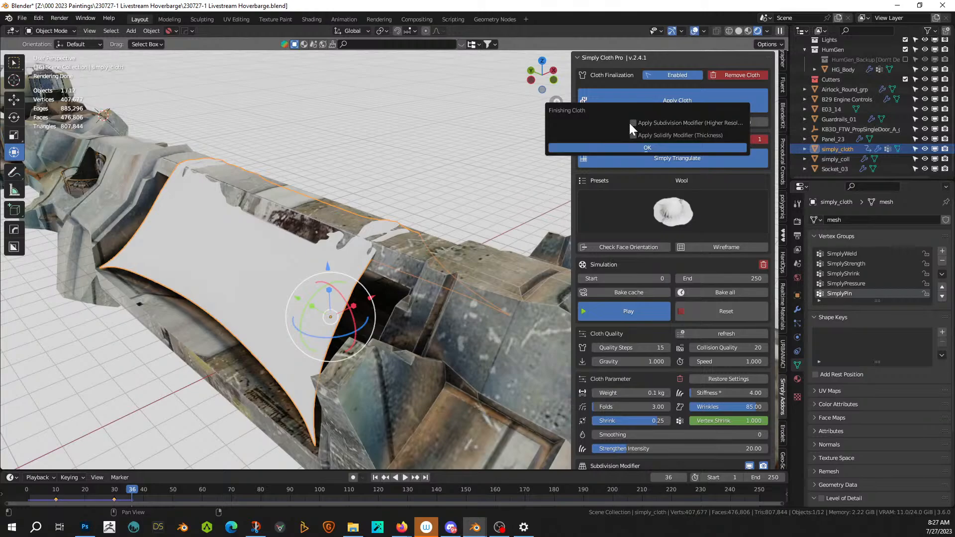
click(634, 123)
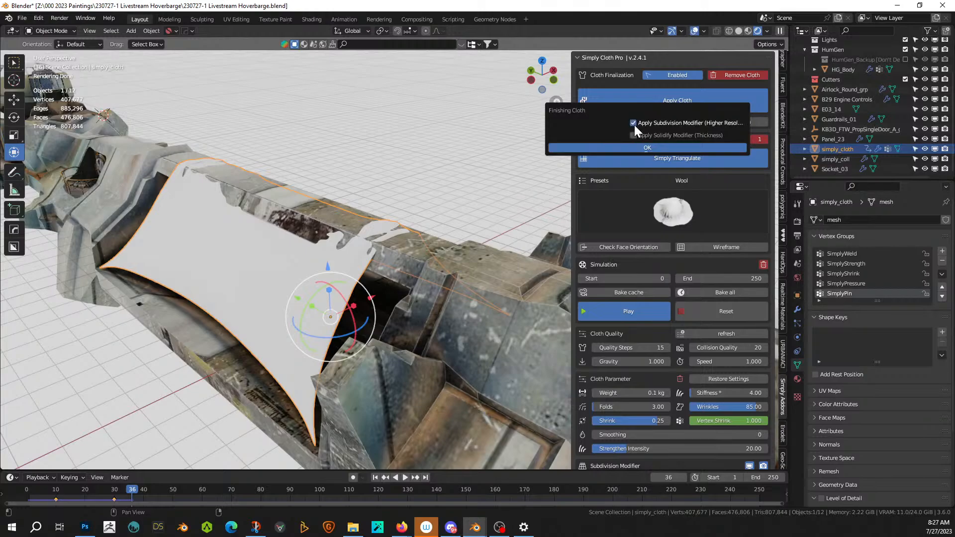
click(619, 149)
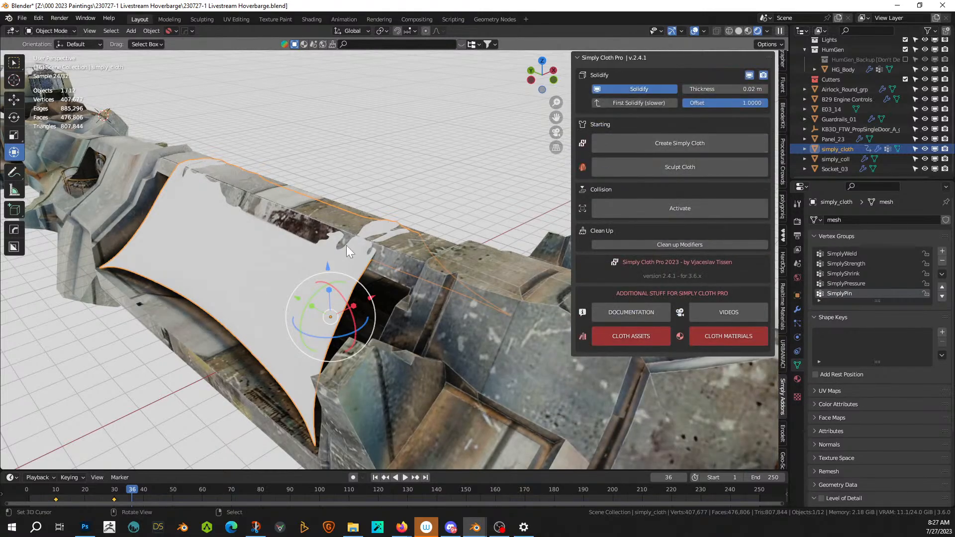
- Enter Simply Cloth's Sculpt Cloth mode for the tarp and choose the Elastic Deform brush
click(50, 31)
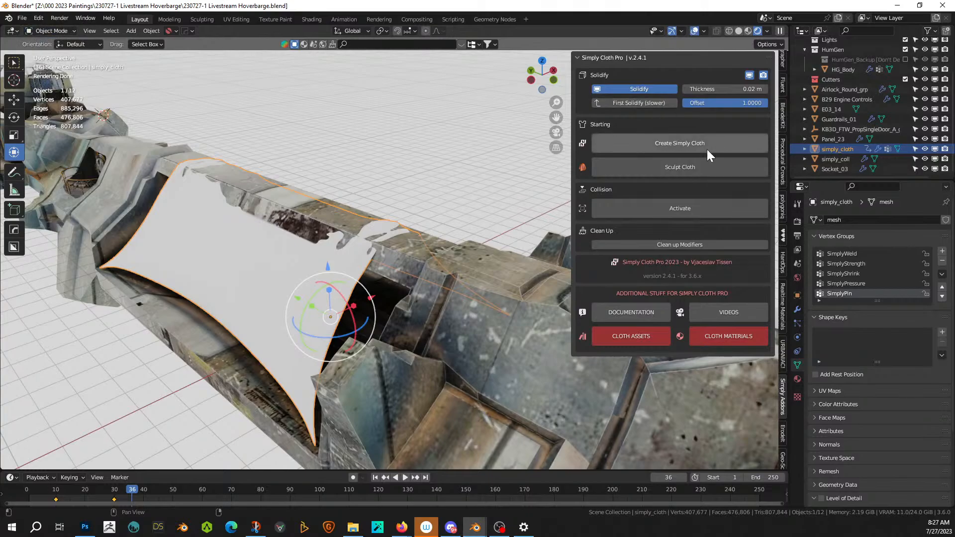
click(653, 170)
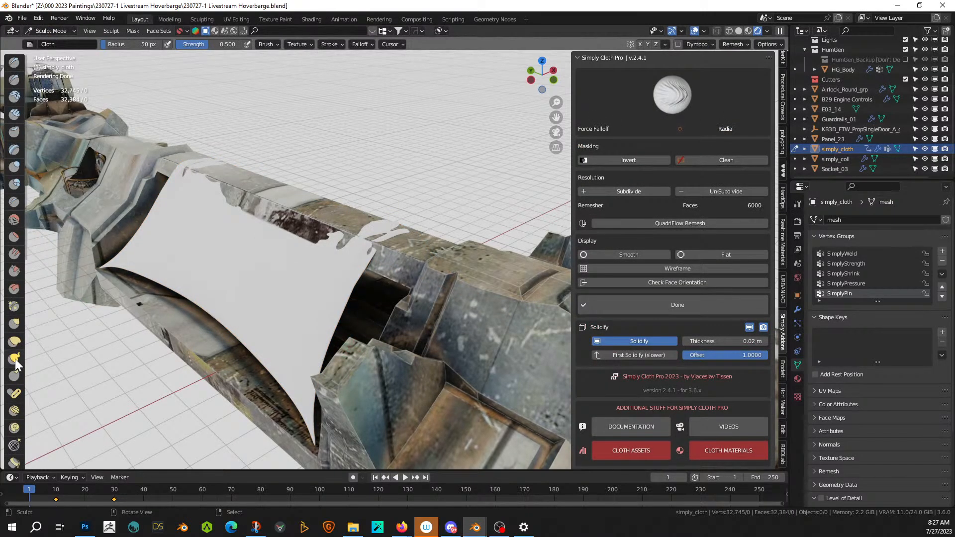
click(14, 341)
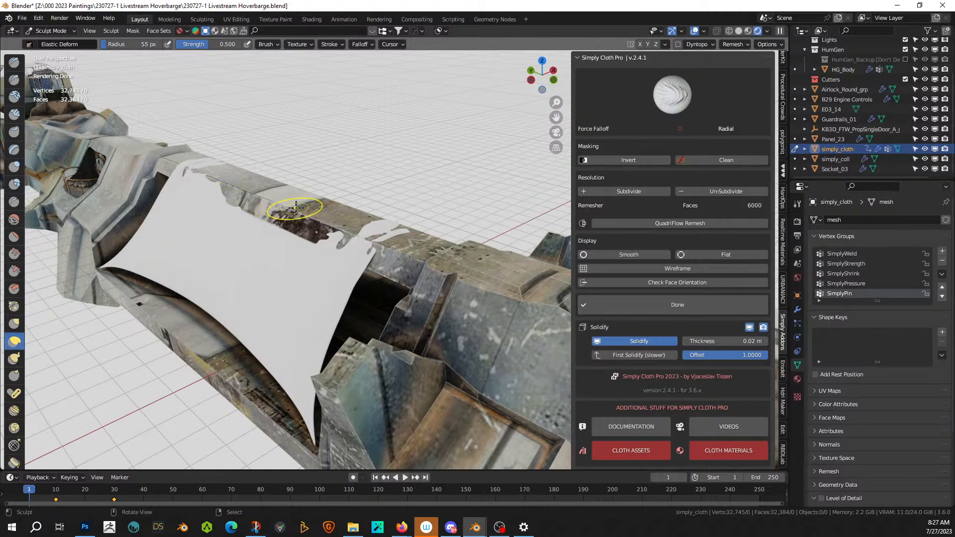
- Enlarge the brush radius to 206 px and pull the tarp's upper edge upward to cover the protruding hull
key(bracketright)
key(bracketright)
key(bracketright)
key(bracketright)
key(bracketright)
key(bracketright)
key(bracketright)
key(bracketright)
key(bracketright)
key(bracketright)
key(bracketright)
key(bracketright)
key(bracketright)
drag(294, 211, 301, 177)
drag(252, 195, 257, 169)
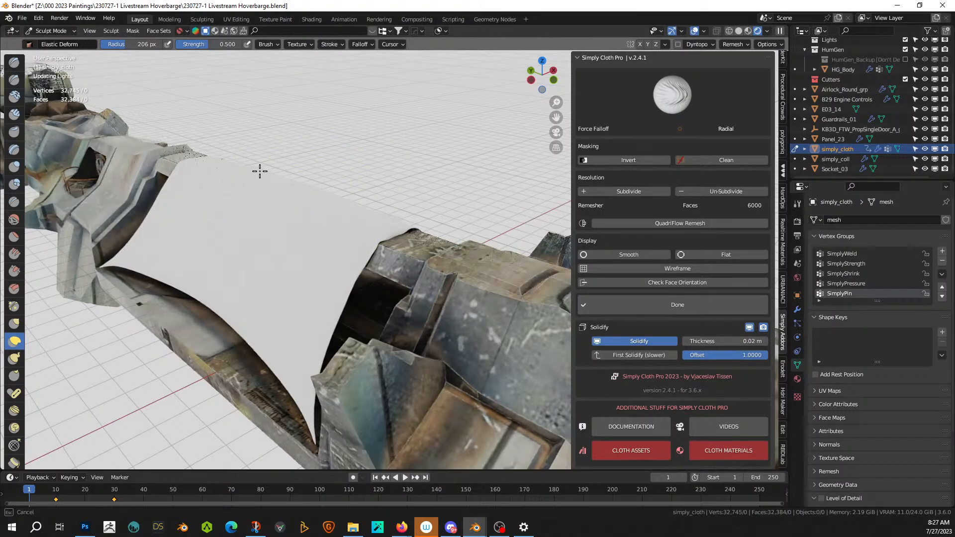
- Nudge the tarp near both ends of its upper edge with Elastic Deform and check the shape from the side
mouse_move(339, 219)
middle_down()
mouse_move(260, 233)
mouse_move(323, 298)
mouse_move(380, 395)
middle_up()
scroll(273, 226, up, 2)
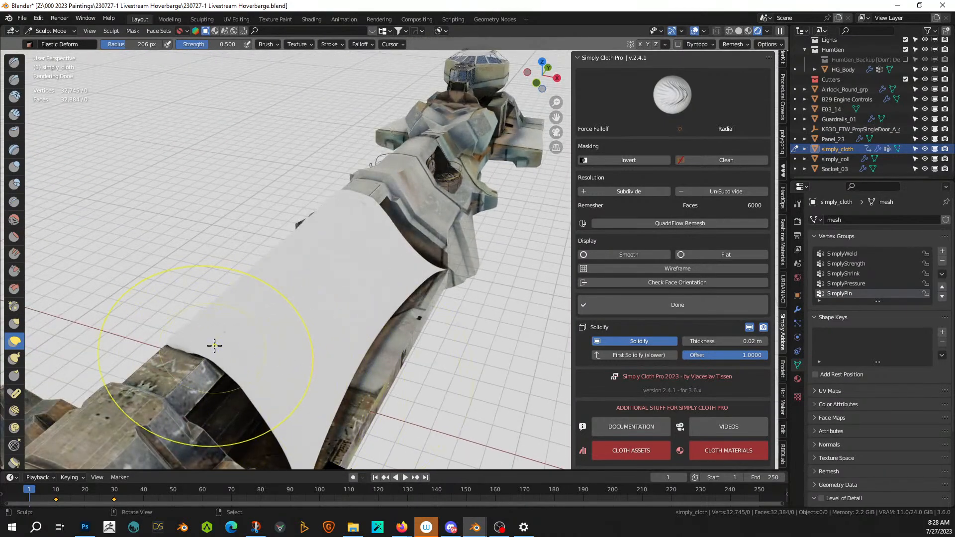
drag(204, 337, 205, 337)
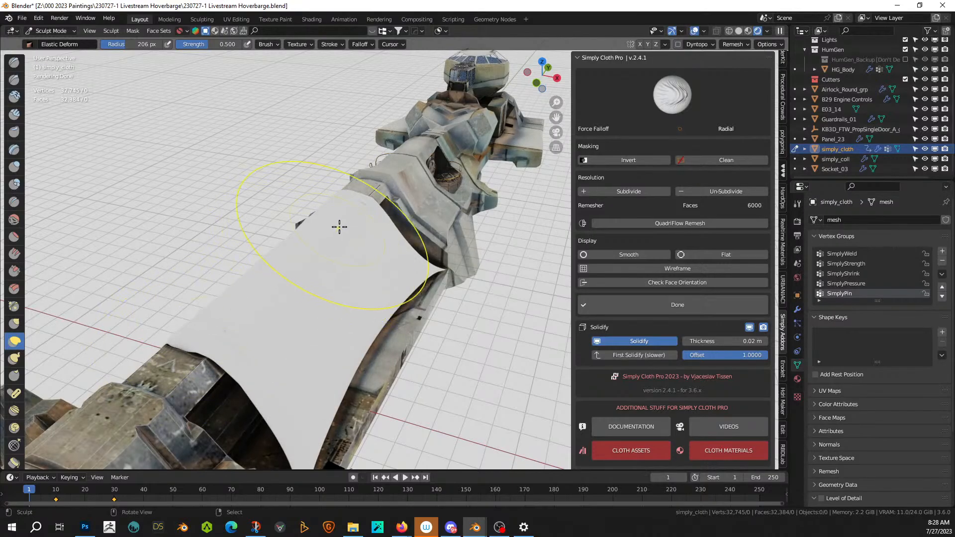
drag(355, 213, 356, 210)
mouse_move(356, 210)
middle_down()
mouse_move(512, 260)
mouse_move(493, 268)
mouse_move(516, 273)
middle_up()
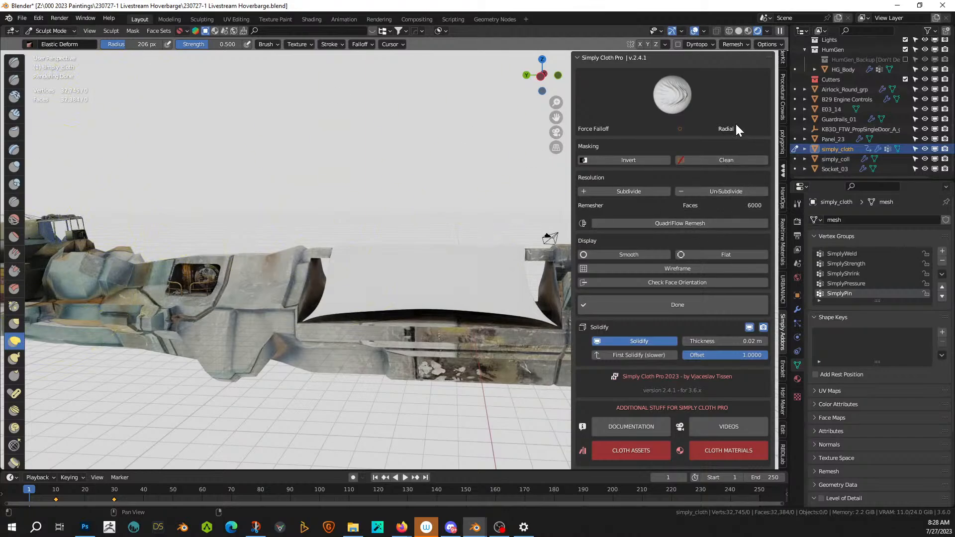
- Finish sculpting the cloth tarp, check its shape in Object Mode and save the file
click(688, 304)
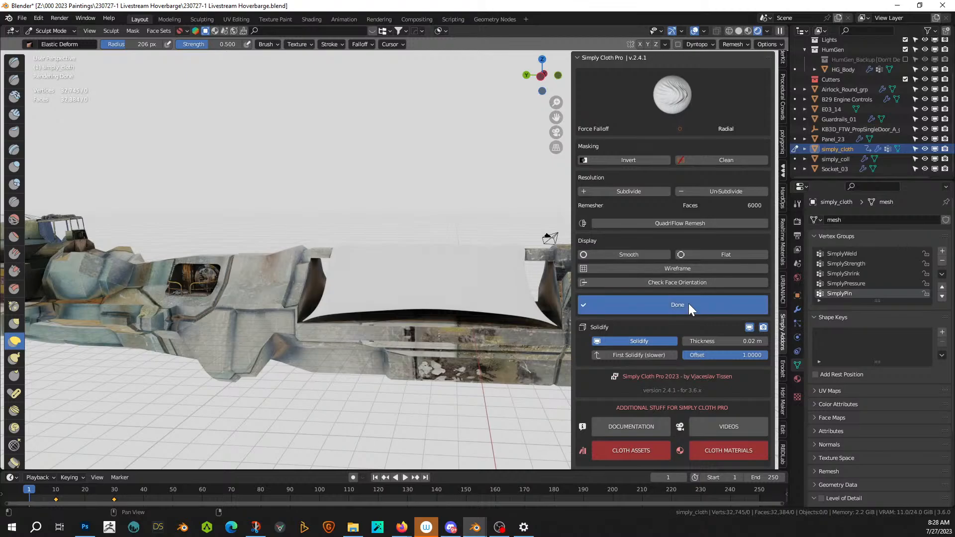
middle_drag(476, 296, 407, 305)
key(ctrl+s)
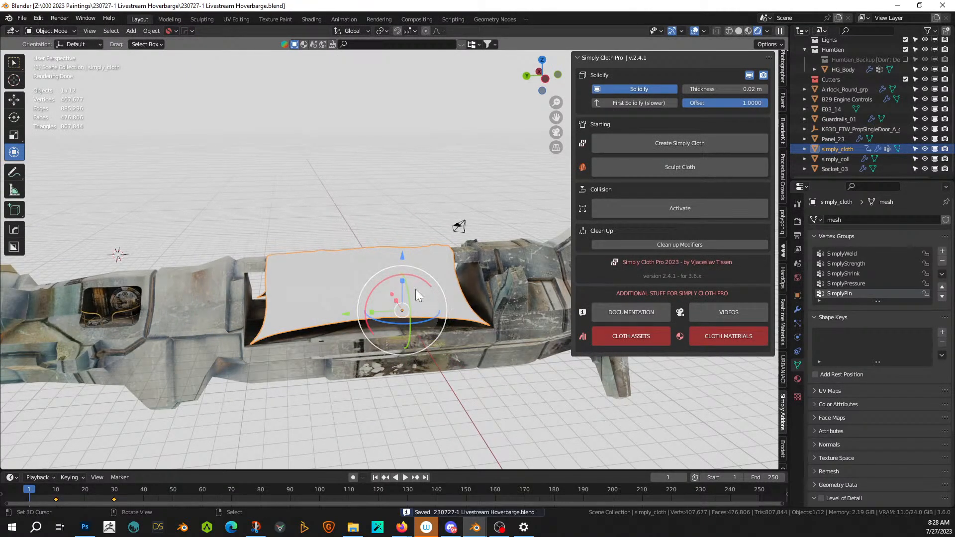
- Set the tarp's SimplySolidify thickness to 0.01 m, apply the modifier and save the file
click(797, 309)
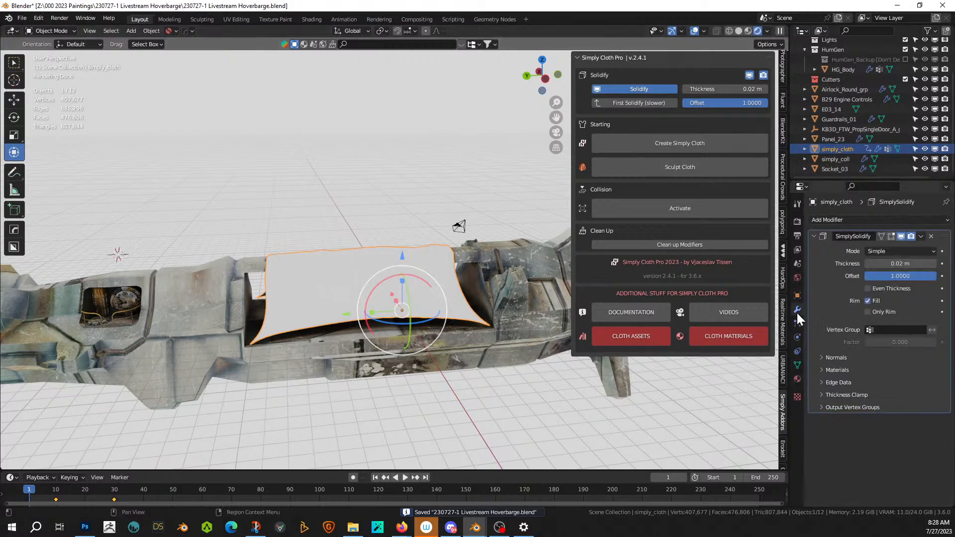
scroll(527, 291, up, 2)
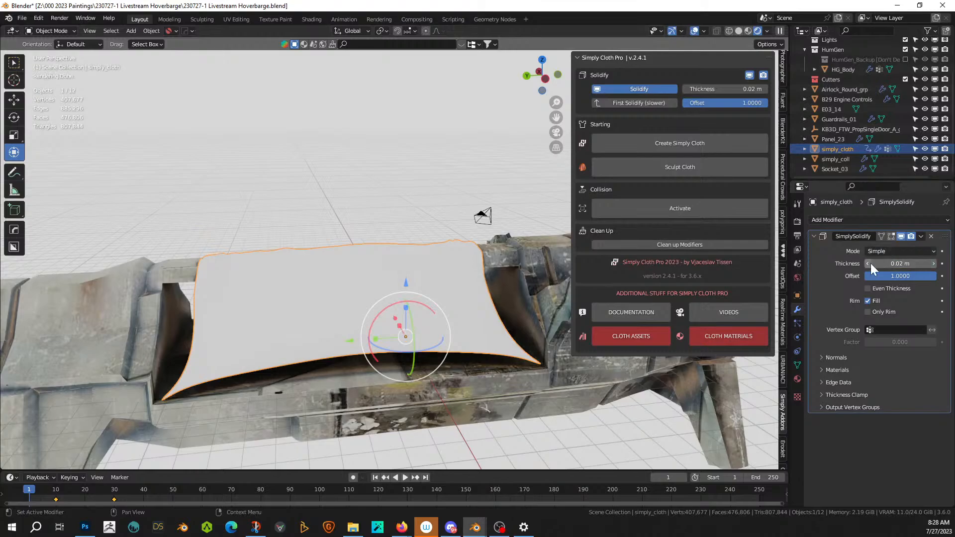
double_click(868, 264)
text(.01)
key(Return)
middle_drag(537, 264, 459, 242)
scroll(438, 258, up, 4)
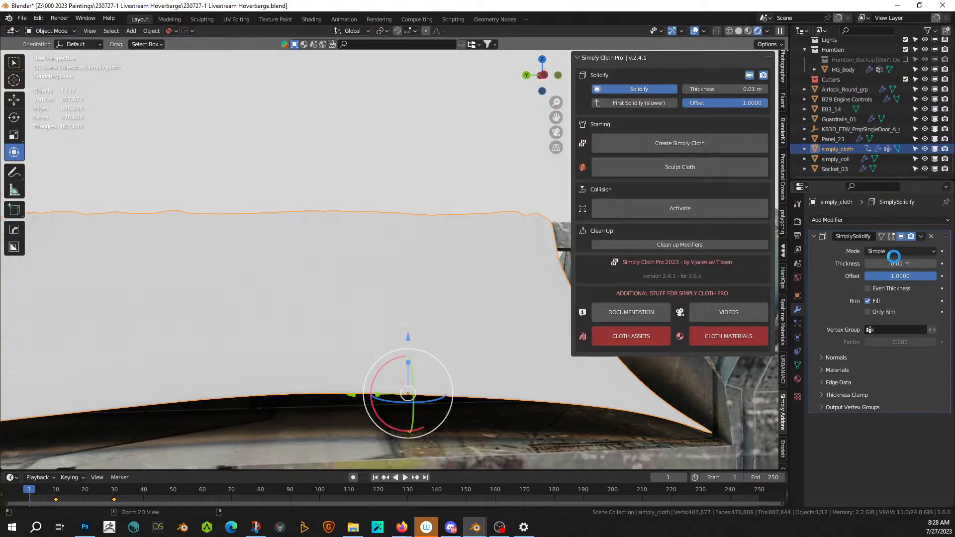
key(ctrl+s)
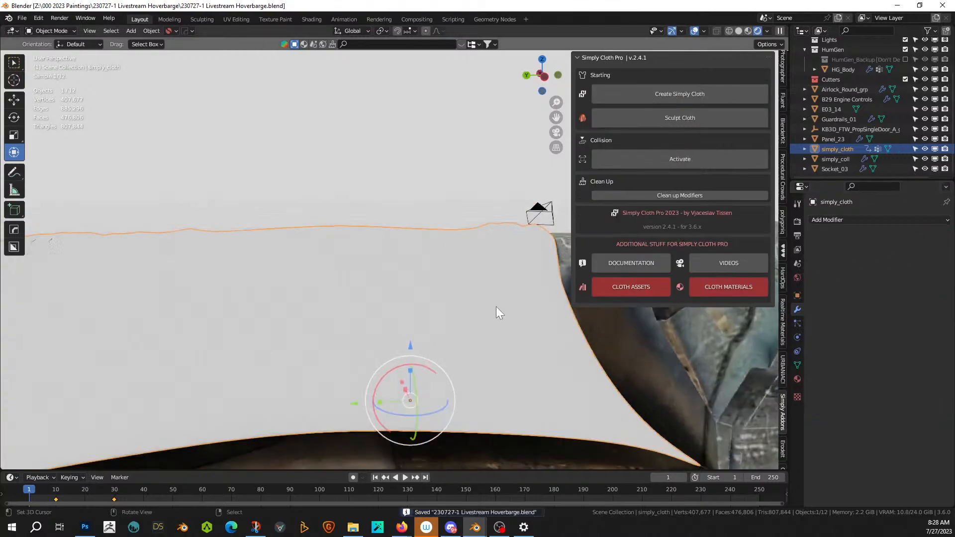
- Assign a dark brown fabric material from the asset library to the tarp and check it from the side
scroll(484, 308, down, 3)
middle_drag(470, 307, 222, 346)
scroll(272, 323, up, 4)
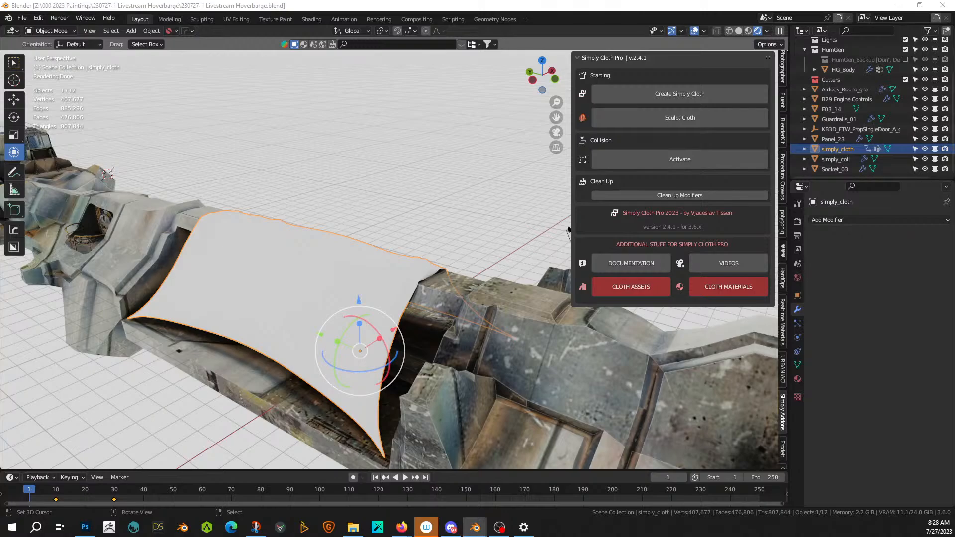
drag(190, 51, 218, 266)
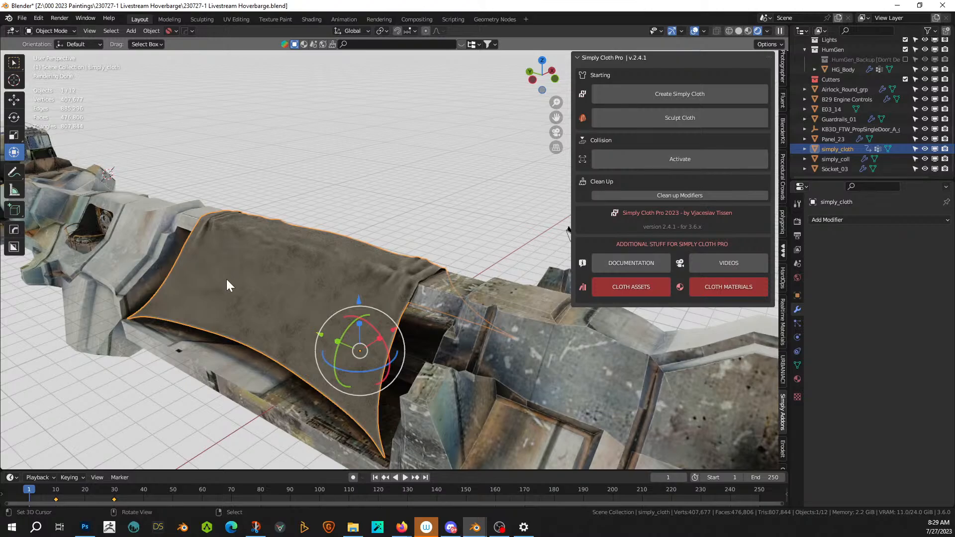
middle_drag(226, 279, 288, 266)
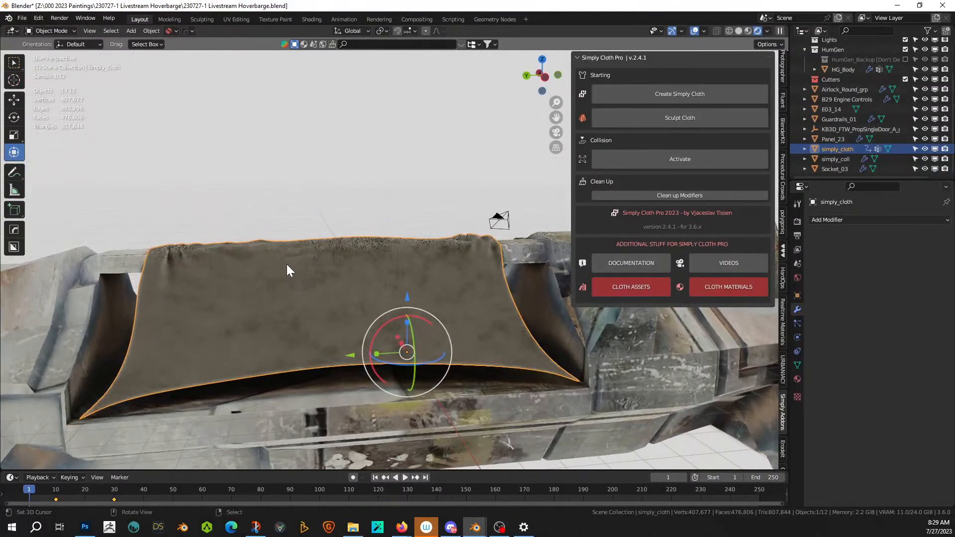
- Deselect the tarp and examine how it fits the whole ship from a distance and several angles
scroll(287, 267, down, 4)
right_click(226, 196)
scroll(226, 196, down, 4)
middle_drag(217, 195, 46, 180)
scroll(43, 193, up, 5)
shift+middle_drag(91, 210, 781, 224)
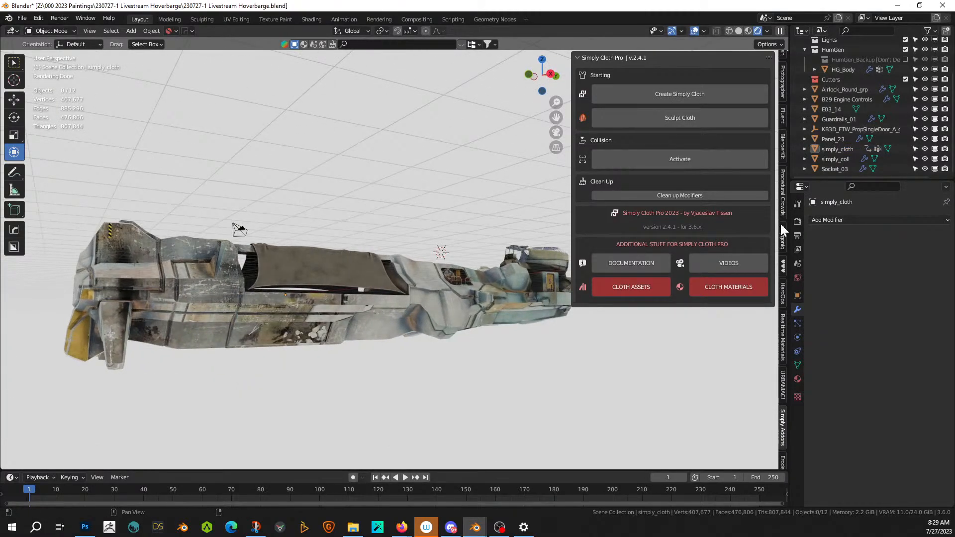
scroll(498, 354, down, 1)
middle_drag(498, 354, 136, 257)
- Isolate the hull object simply_coll in Local View and frame the opening beneath its upper beam
scroll(495, 362, up, 3)
scroll(383, 240, up, 6)
click(108, 246)
key(KP_Divide)
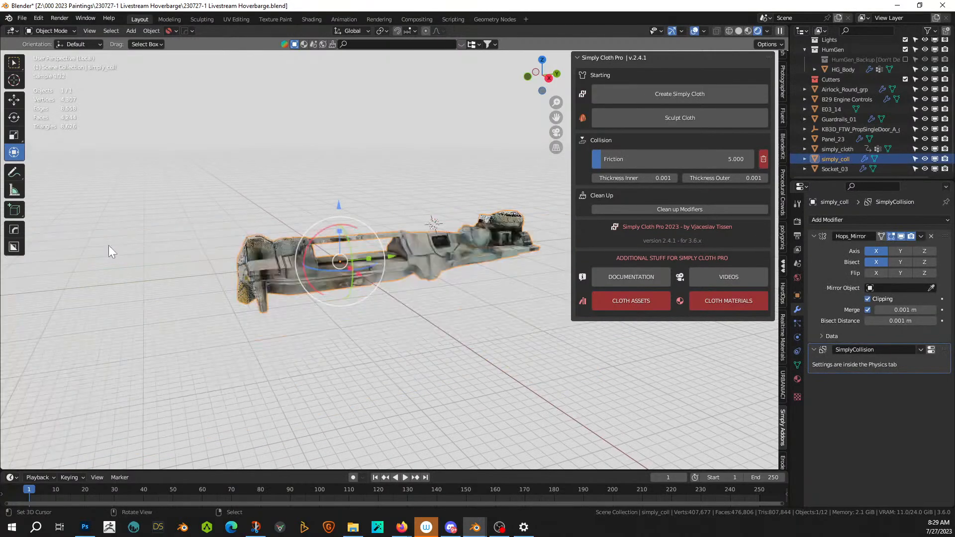
scroll(109, 246, up, 10)
middle_drag(109, 246, 362, 322)
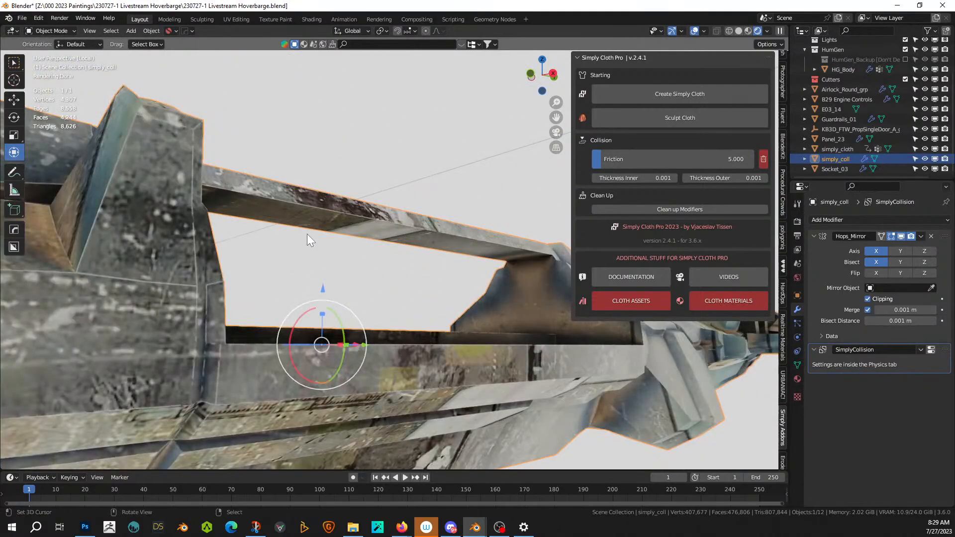
- Switch the viewport to solid shading and select two faces along the underside of the hull's upper beam in Edit Mode
key(Tab)
right_click(294, 218)
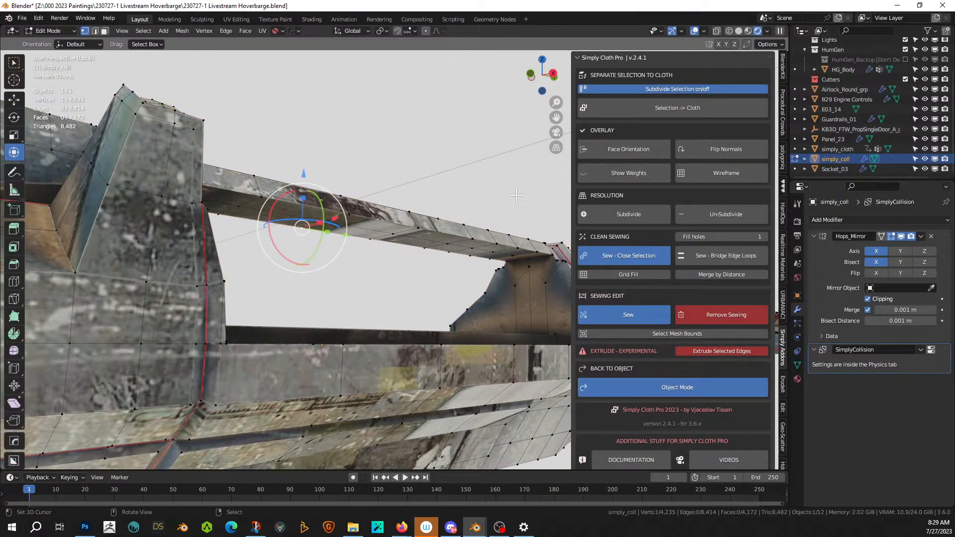
click(739, 30)
mouse_move(410, 209)
middle_down()
mouse_move(390, 246)
mouse_move(299, 236)
mouse_move(336, 235)
mouse_move(435, 262)
middle_up()
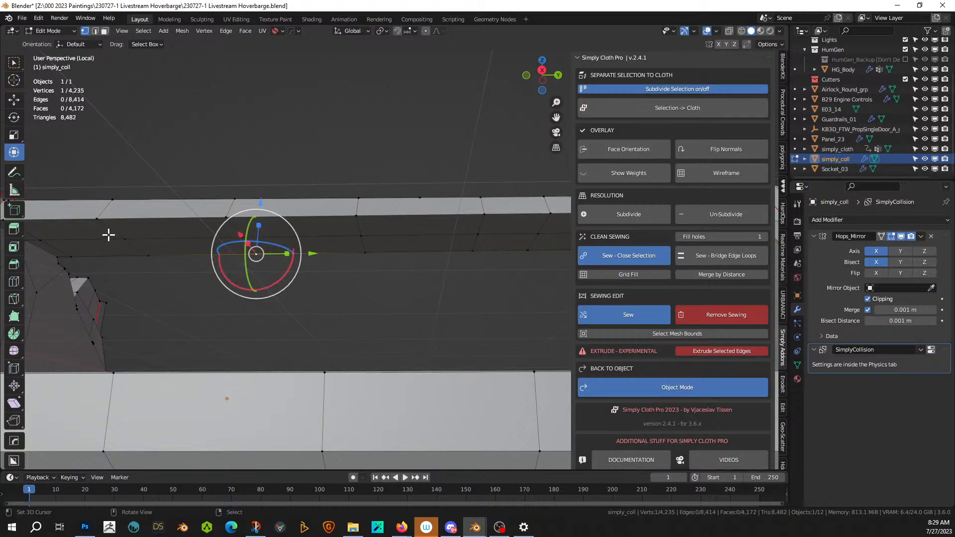
key(3)
click(92, 229)
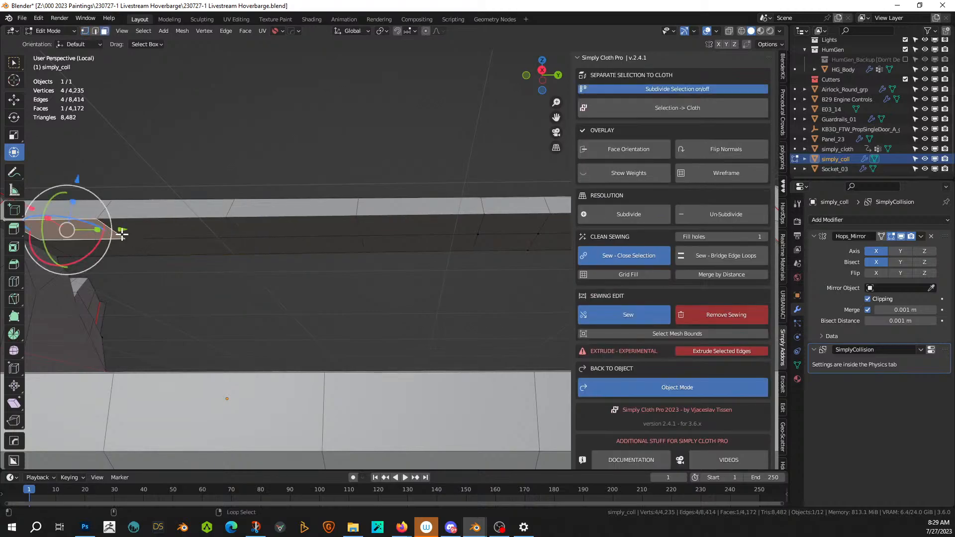
shift+click(286, 228)
shift+middle_drag(363, 247, 198, 254)
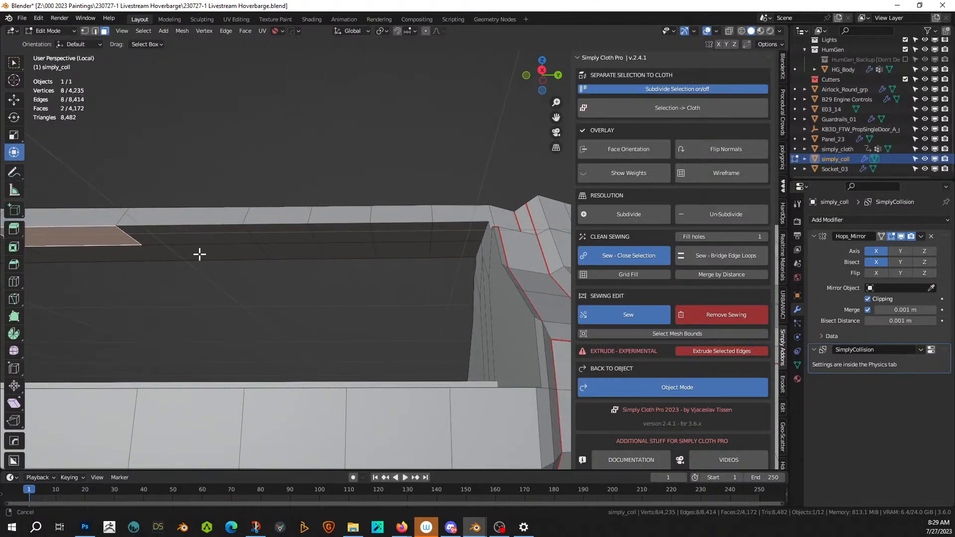
middle_drag(293, 232, 432, 203)
key(Tab)
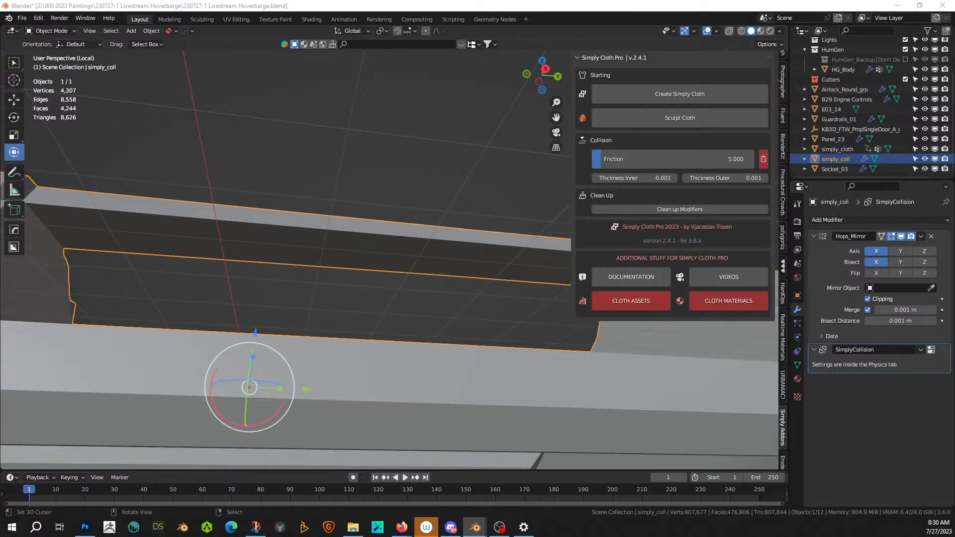
- Place the KB3D PropLinearLamp_A asset under the hull's upper beam, frame it and select its main lamp mesh
drag(618, 266, 252, 246)
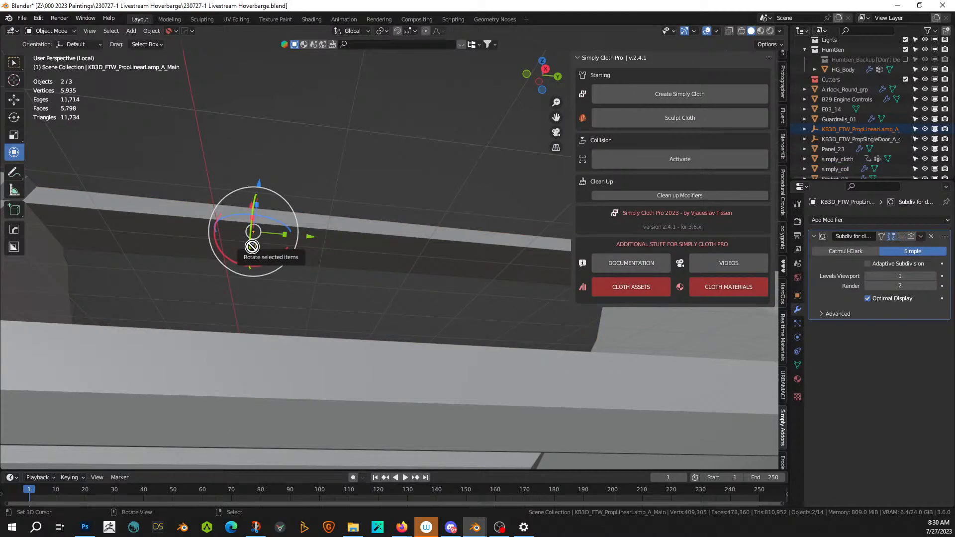
key(KP_Decimal)
middle_drag(252, 246, 298, 273)
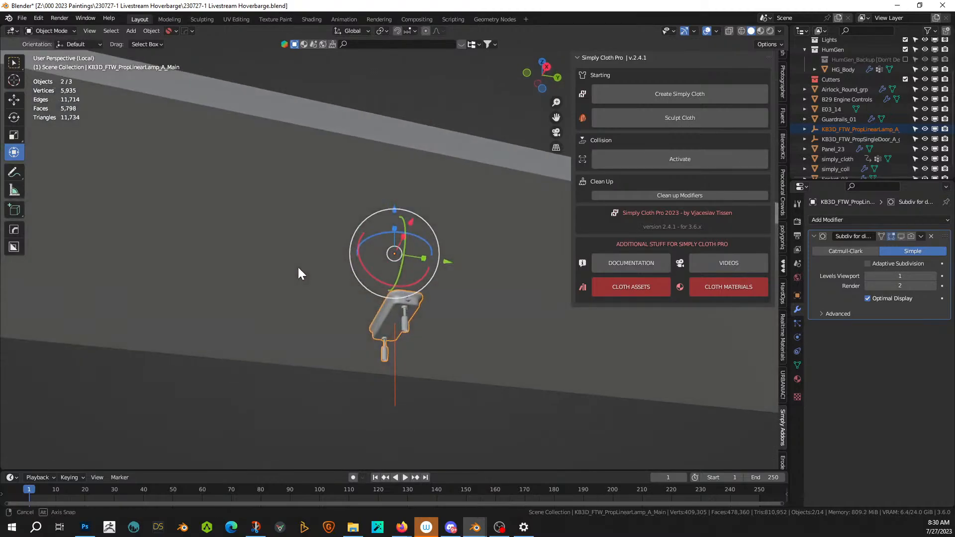
click(402, 321)
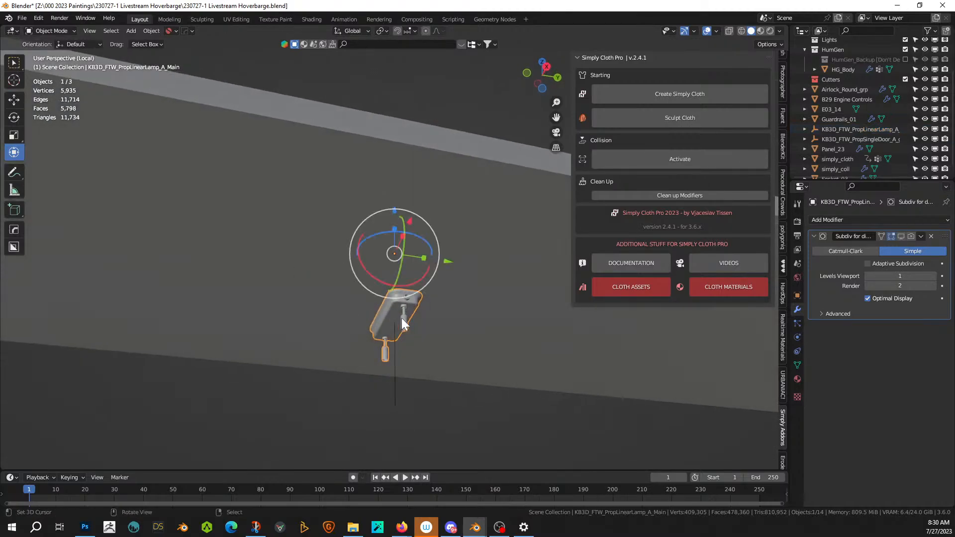
- Clear the lamp's rotation, rotate it 90° about Z and flip it 180° about Y
key(alt+r)
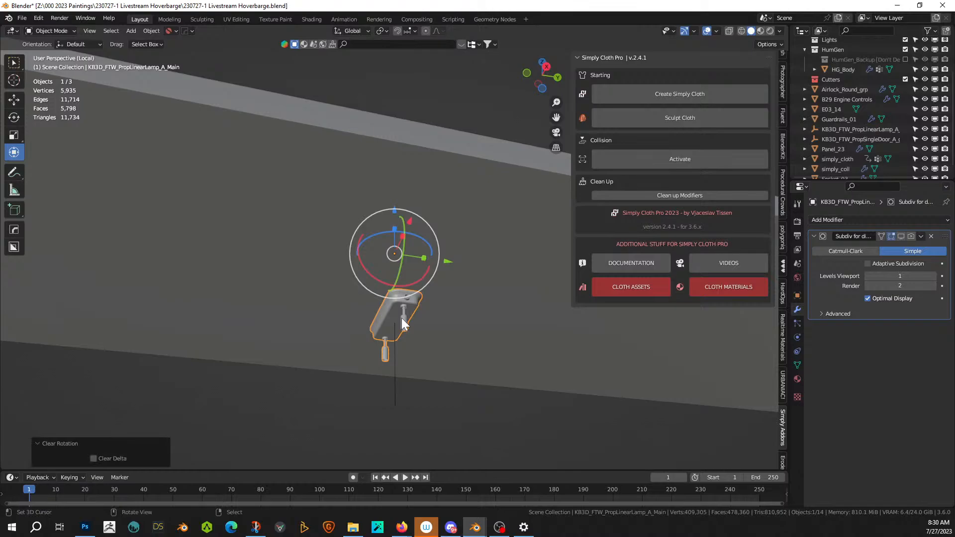
text(rz90)
key(Return)
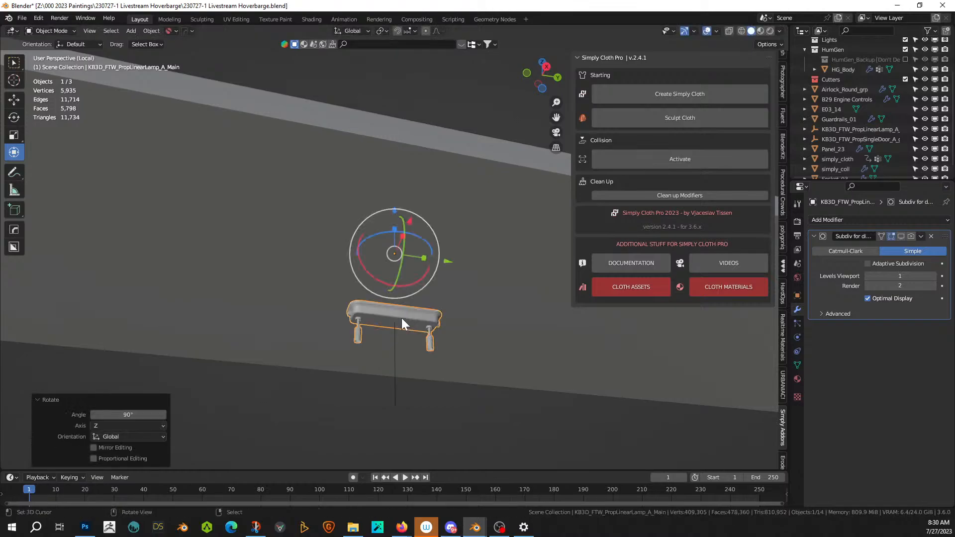
text(ry180)
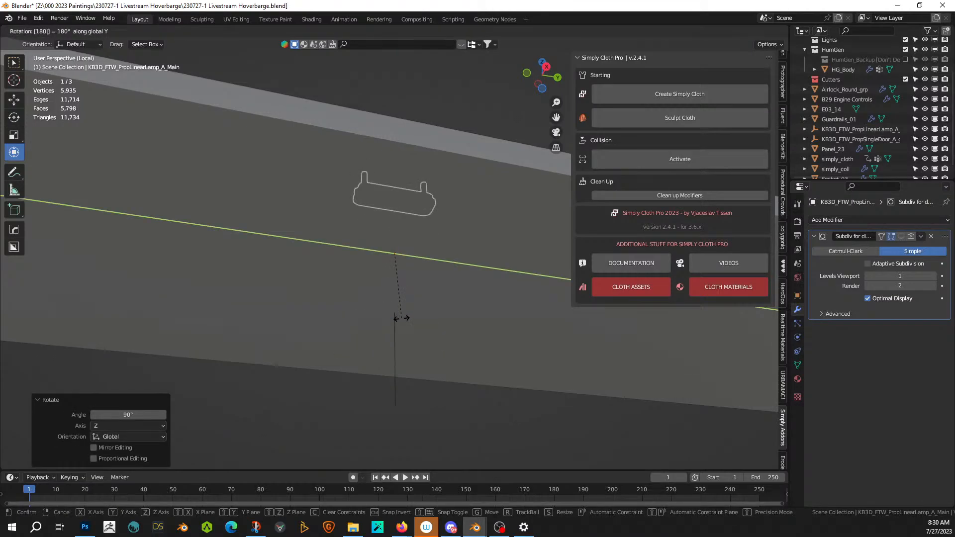
key(Return)
- Move the lamp about 0.99 m down along Z and check its placement under the beam
key(g)
key(z)
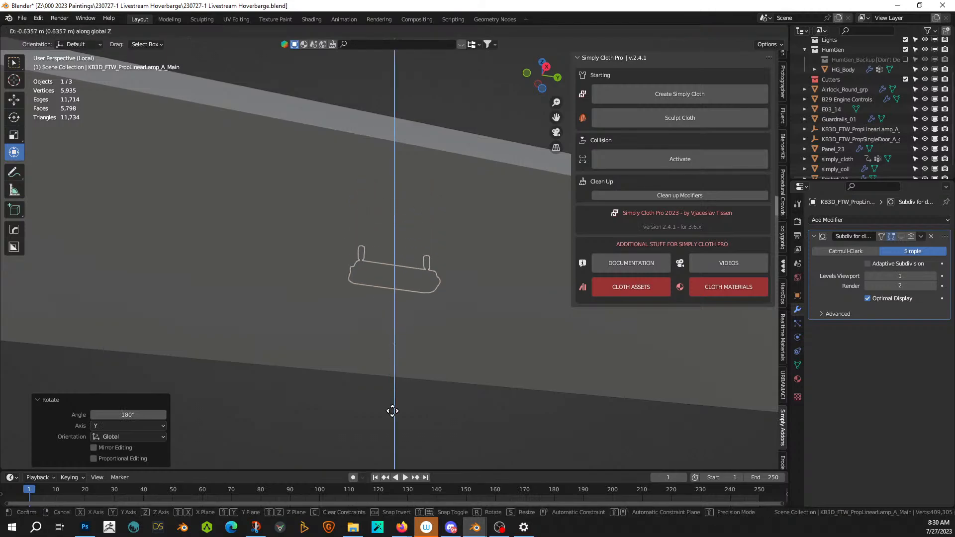
click(378, 26)
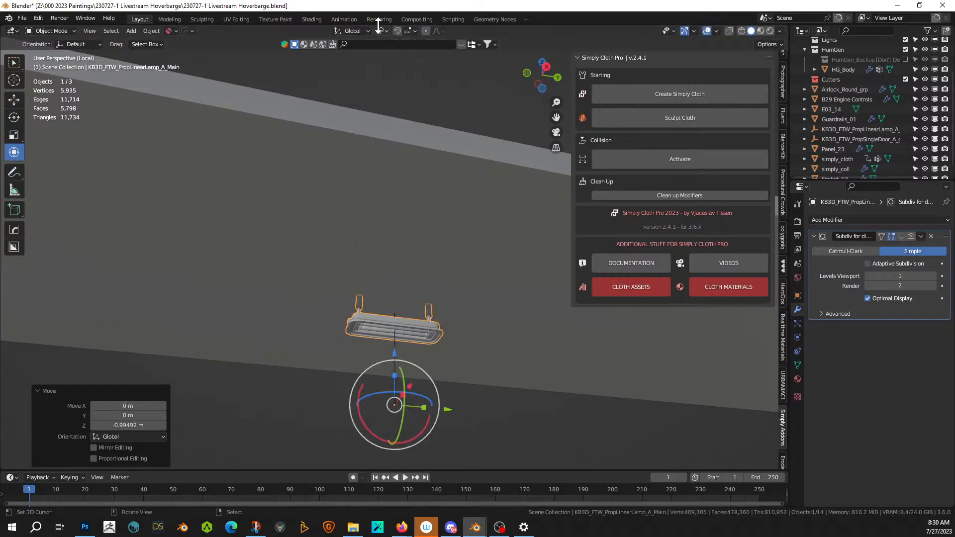
middle_drag(385, 173, 407, 262)
middle_drag(386, 324, 372, 366)
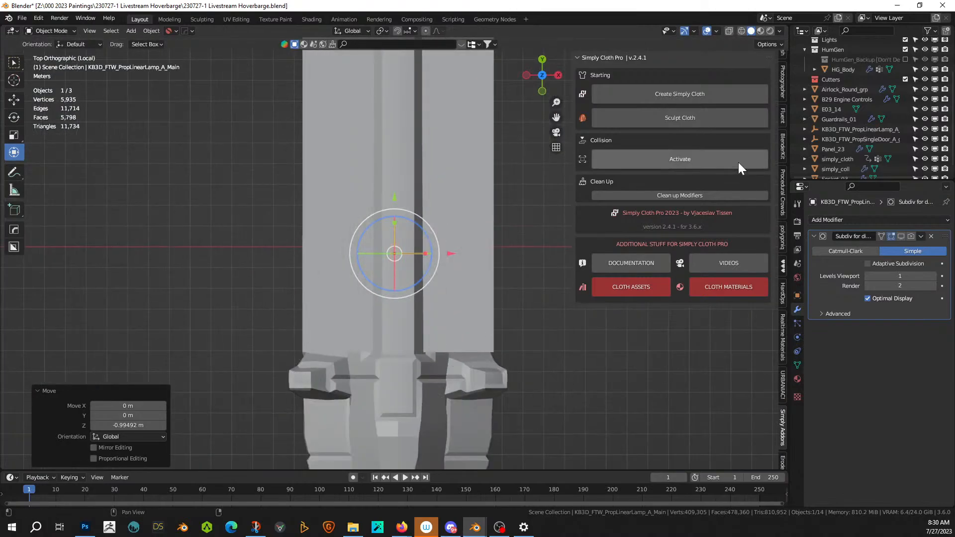
- Set the lamp's Y location to 0 m and check it from below
scroll(781, 90, up, 10)
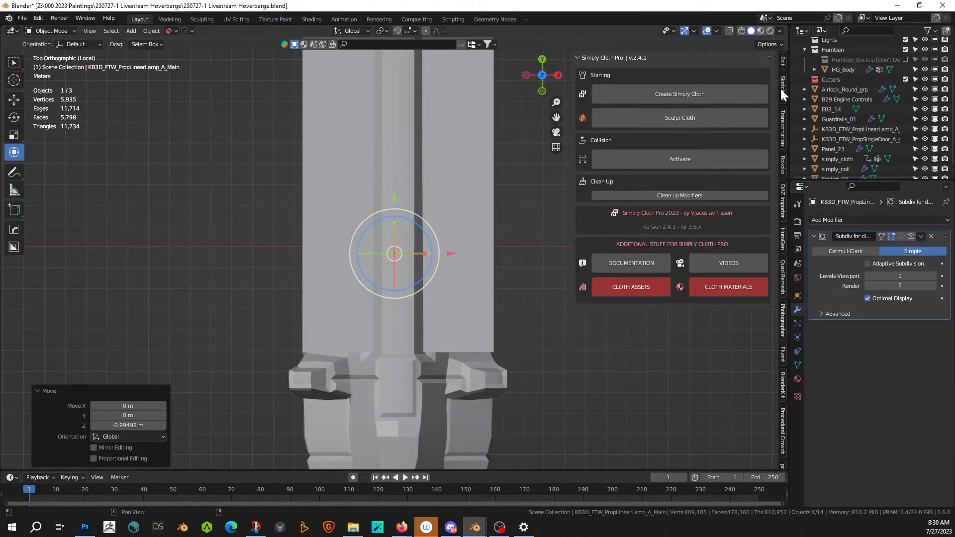
click(782, 62)
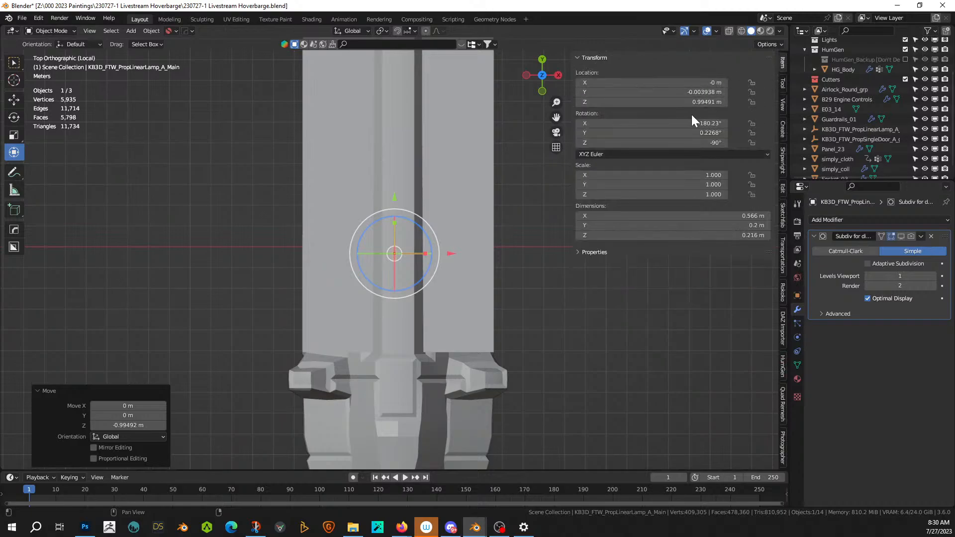
click(702, 92)
text(0)
key(Return)
middle_drag(533, 194, 424, 130)
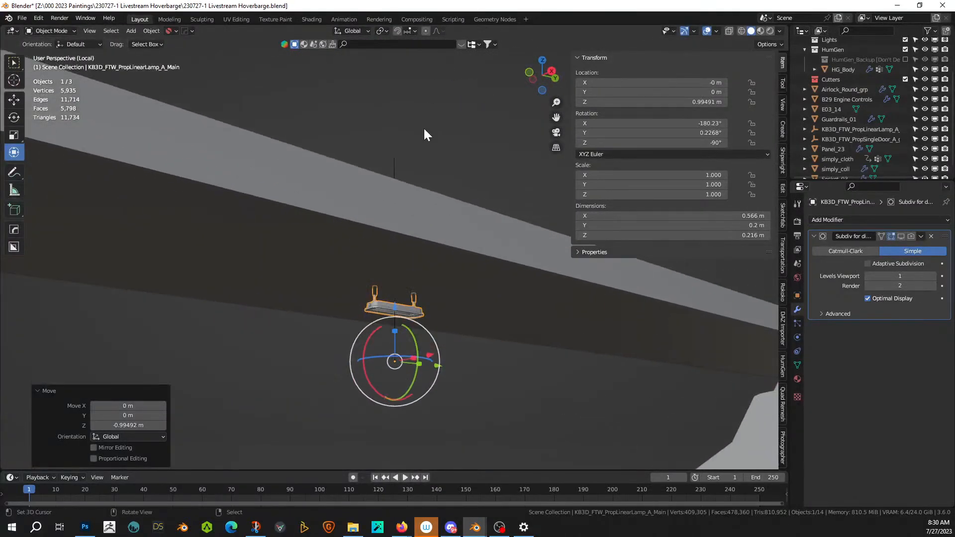
click(388, 307)
scroll(930, 146, down, 1)
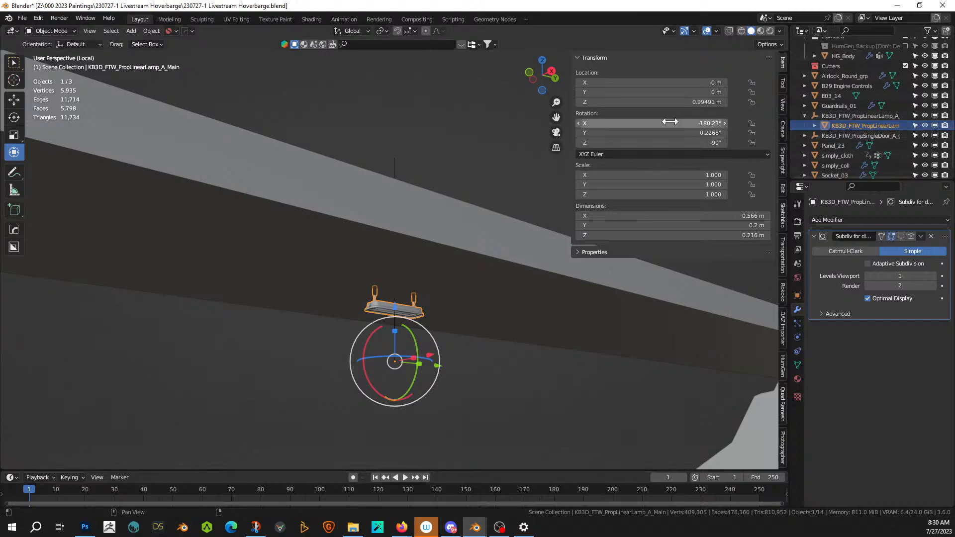
mouse_move(522, 209)
middle_down()
mouse_move(495, 218)
mouse_move(526, 204)
middle_up()
click(441, 220)
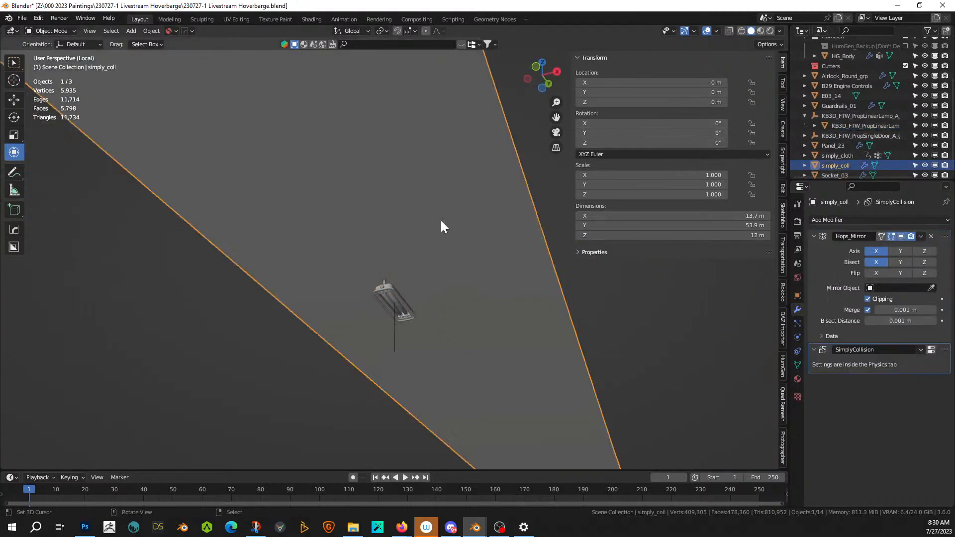
key(Tab)
key(Tab)
- Clear the lamp's location and move it about 0.96 m down along Z
click(390, 299)
key(alt+g)
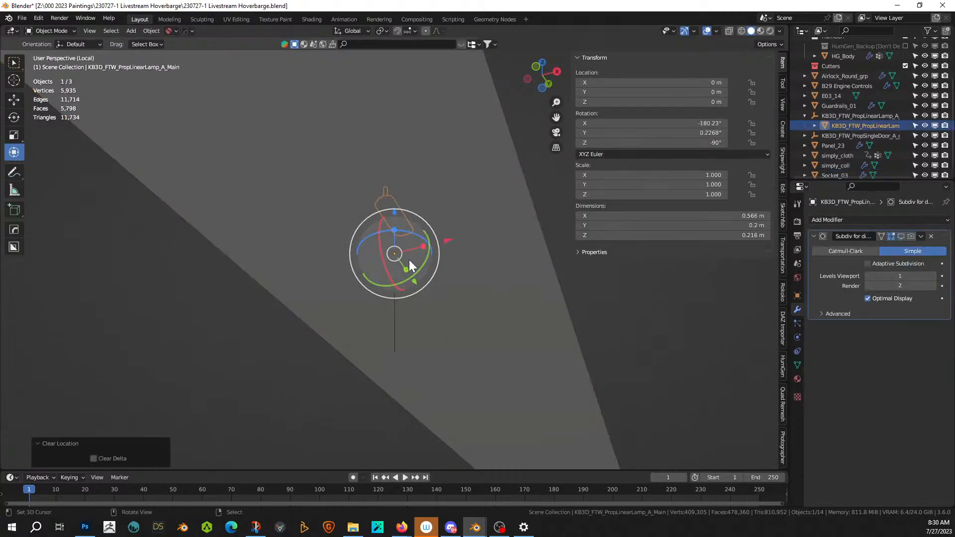
key(g)
key(z)
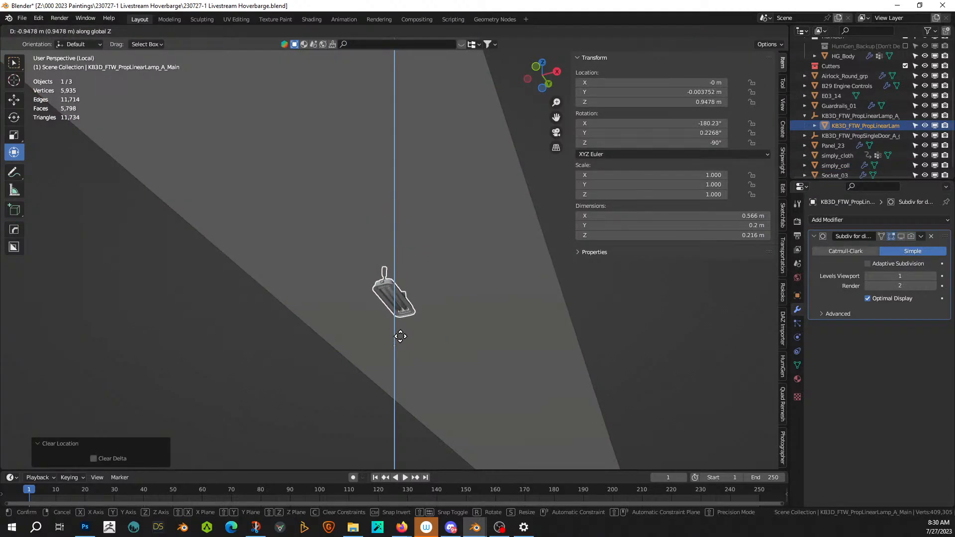
click(400, 337)
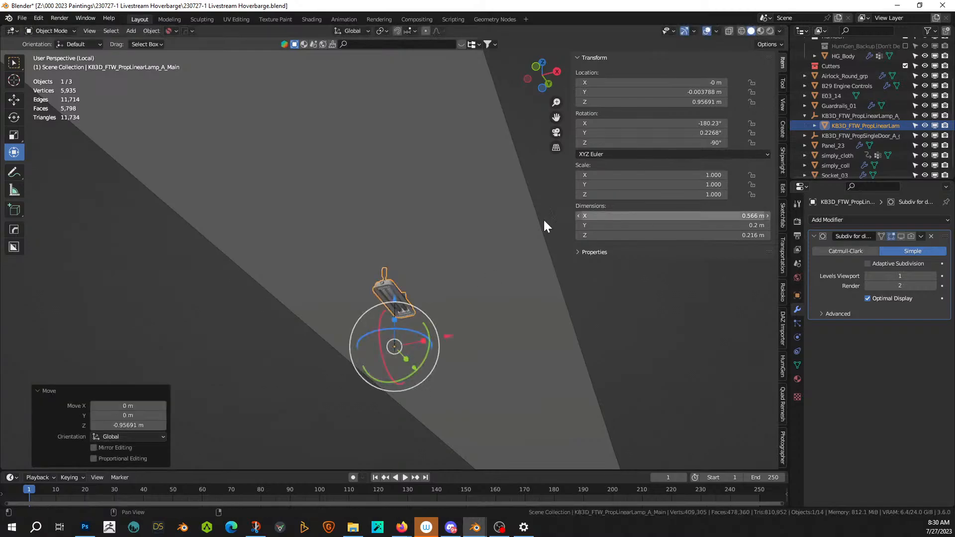
click(451, 201)
key(Tab)
key(Tab)
click(391, 294)
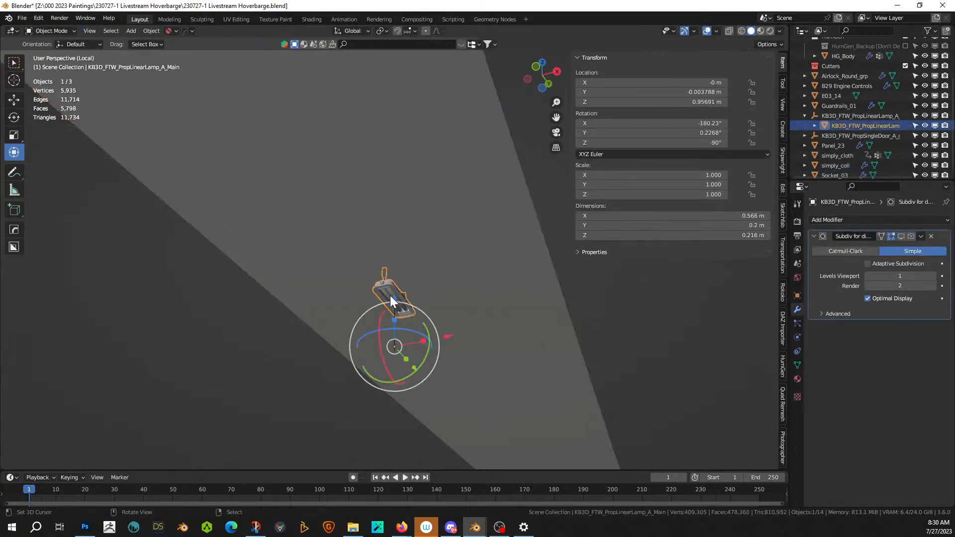
- Select the lamp's parent group KB3D_FTW_PropLinearLamp_A_grp and clear its location
click(859, 116)
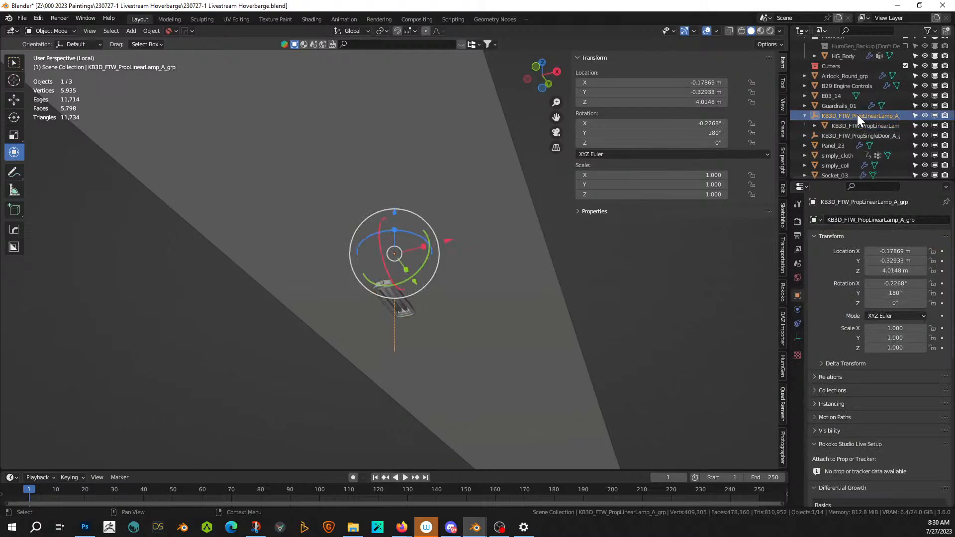
click(853, 124)
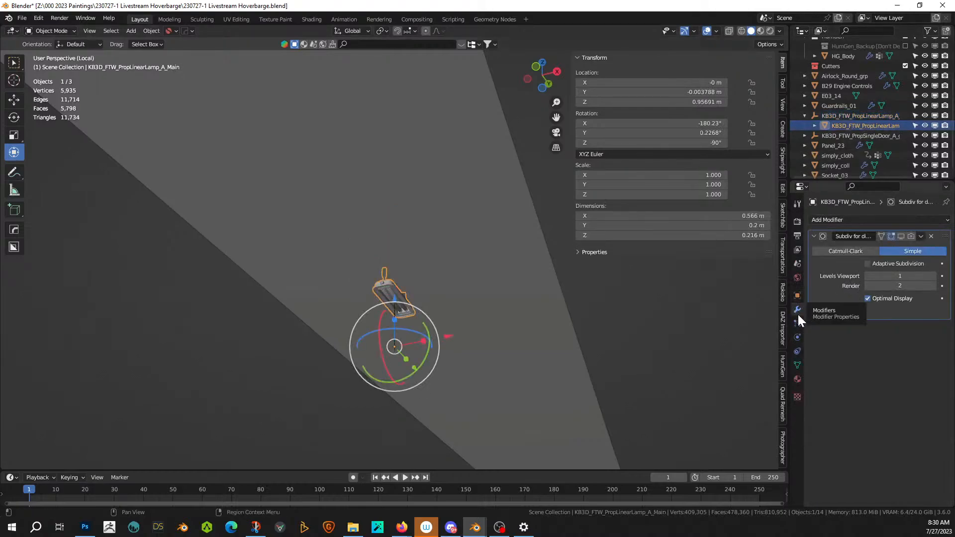
click(797, 296)
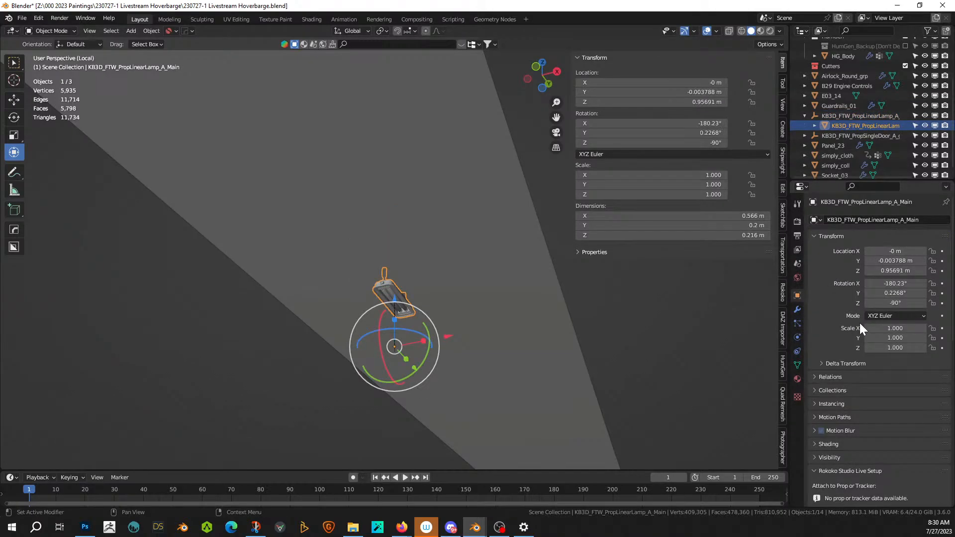
click(821, 116)
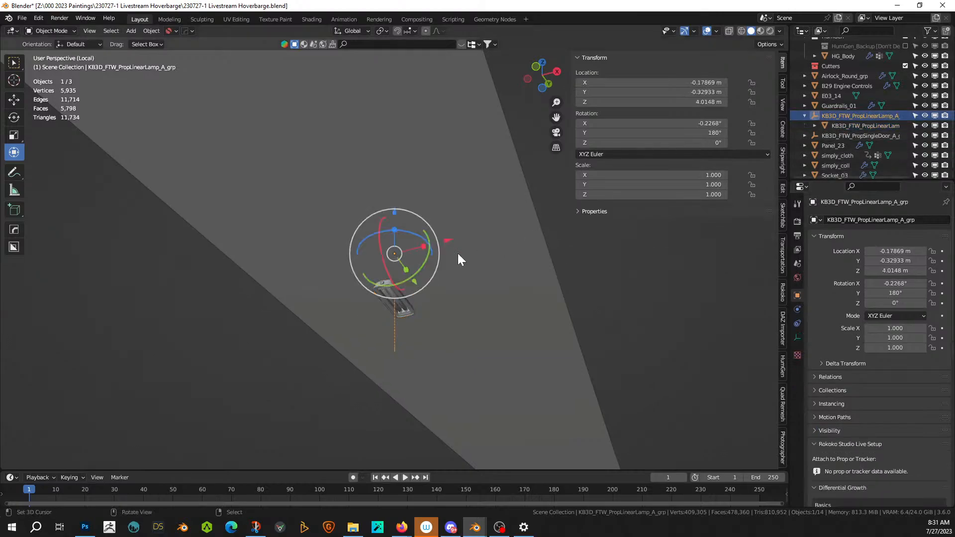
key(alt+g)
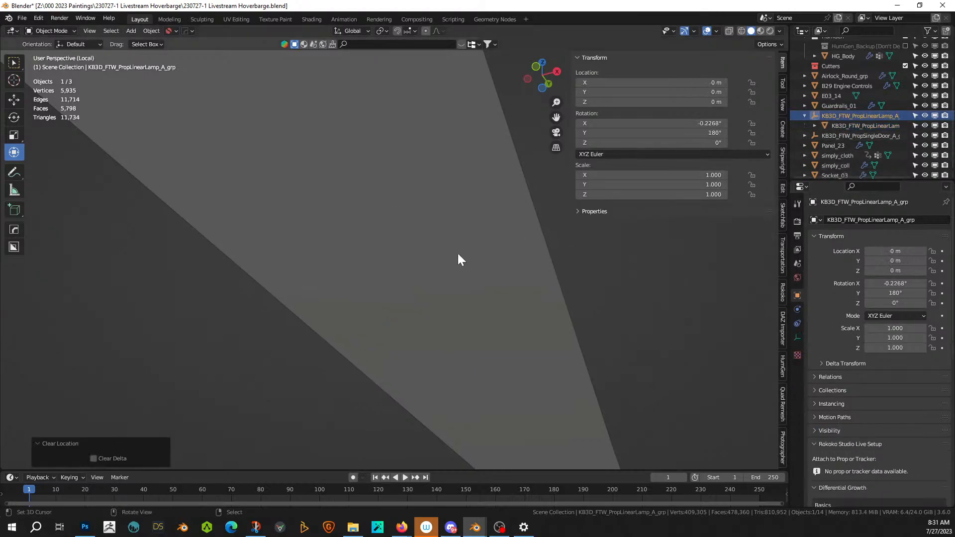
key(KP_Decimal)
middle_drag(458, 256, 466, 341)
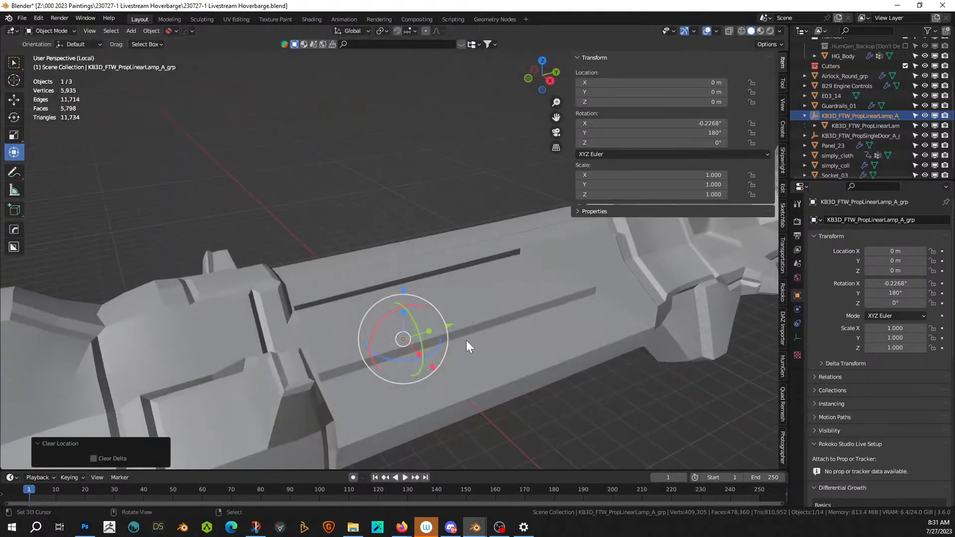
- Raise the lamp's parent group along Z, first about 2.66 m and again until the lamp sits at the beam's underside
key(g)
key(z)
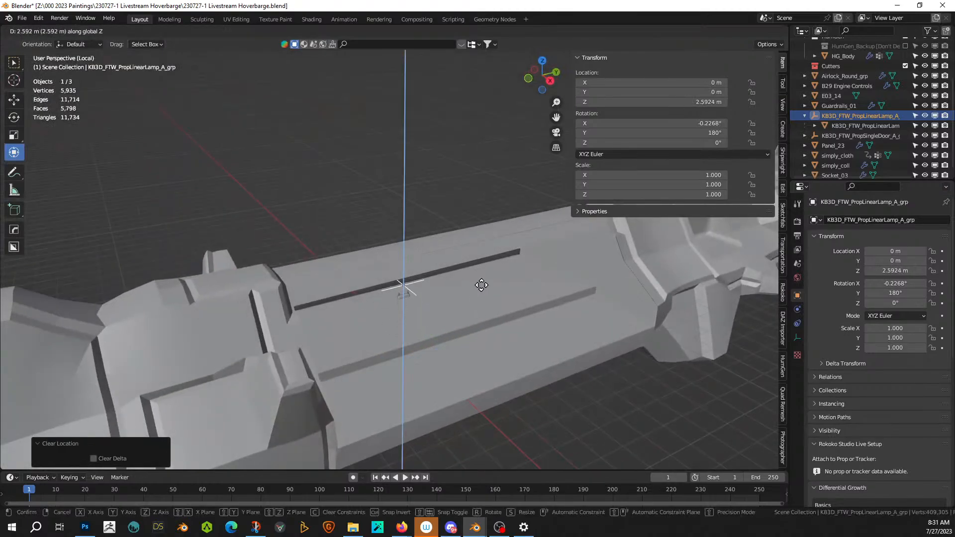
click(482, 285)
scroll(464, 291, up, 3)
middle_drag(465, 291, 480, 207)
scroll(483, 226, up, 3)
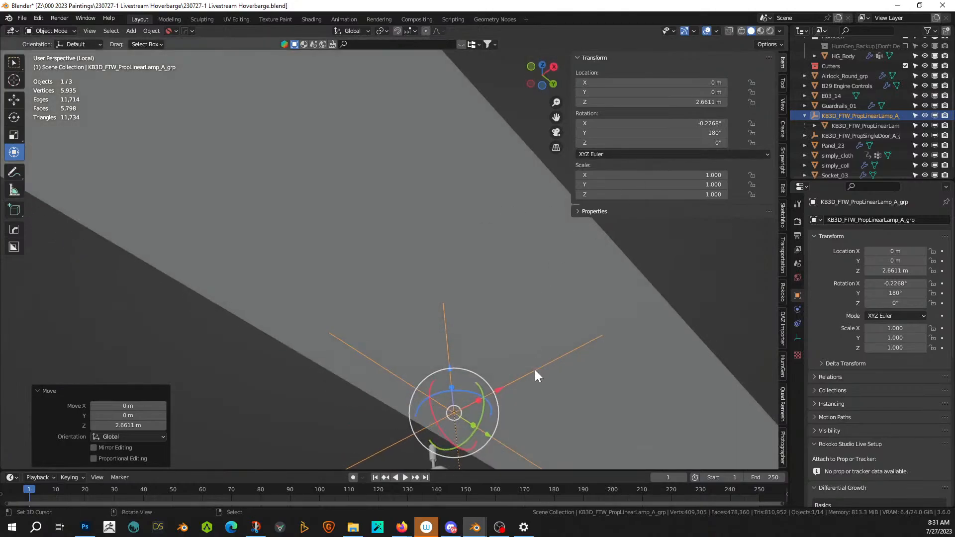
key(g)
key(z)
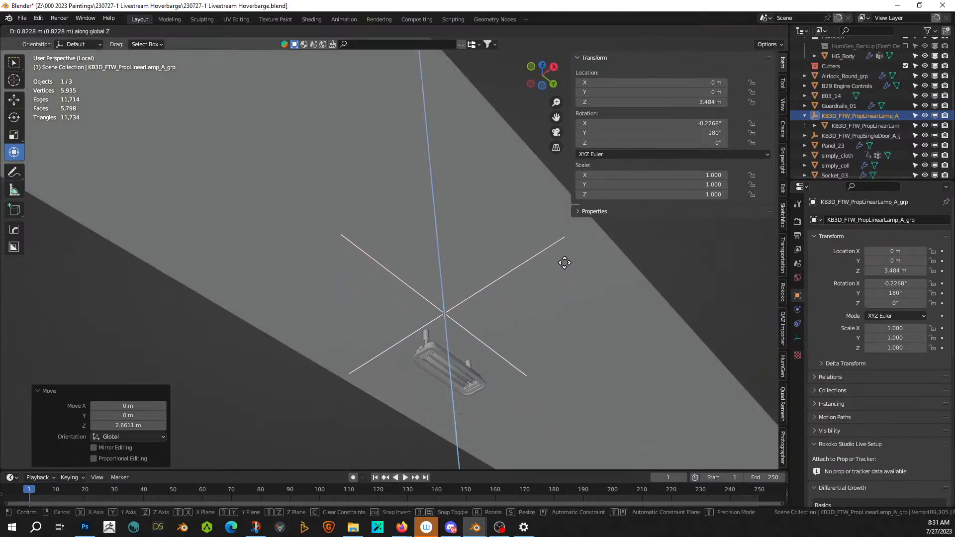
click(577, 228)
click(548, 230)
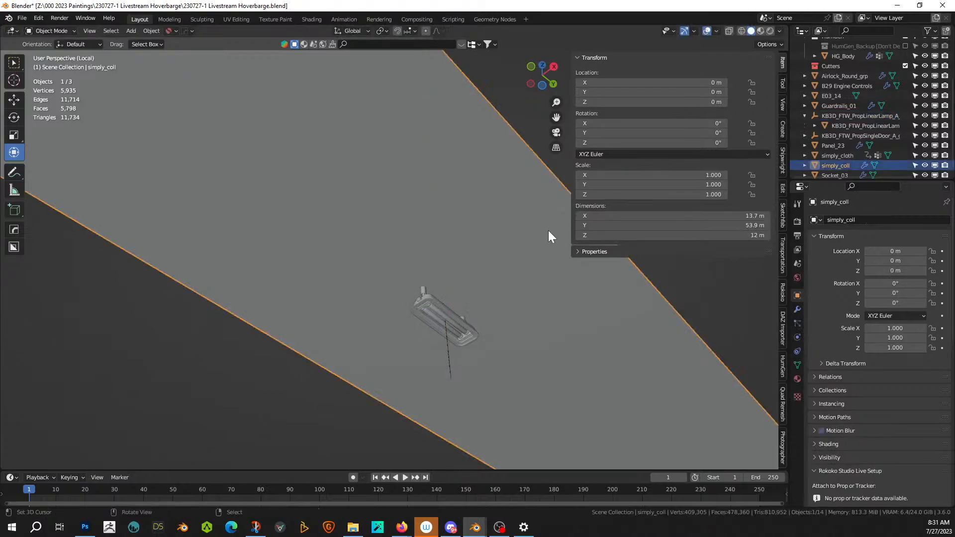
middle_drag(548, 231, 477, 319)
key(s)
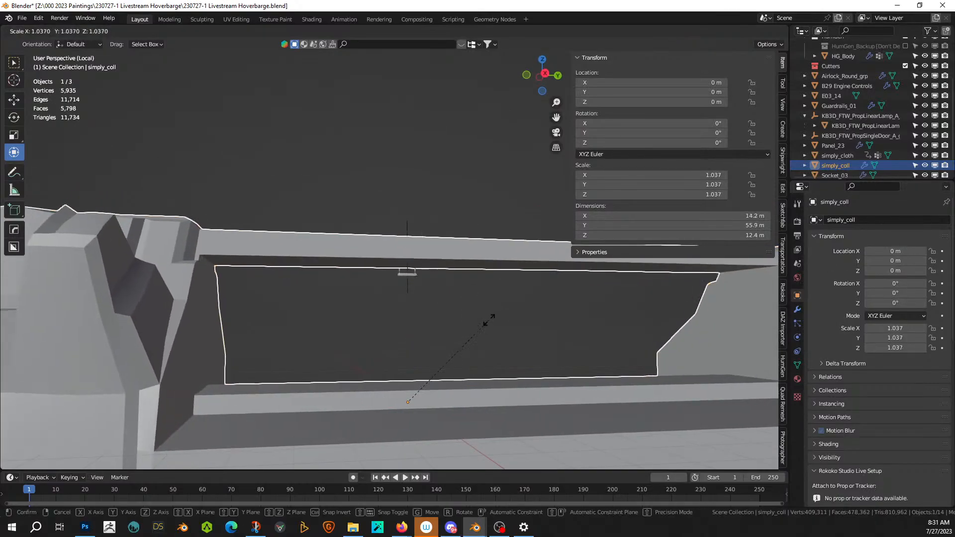
key(Escape)
- Scale the lamp mesh up by about 1.52 and move it about 0.23 m down along Z
click(414, 274)
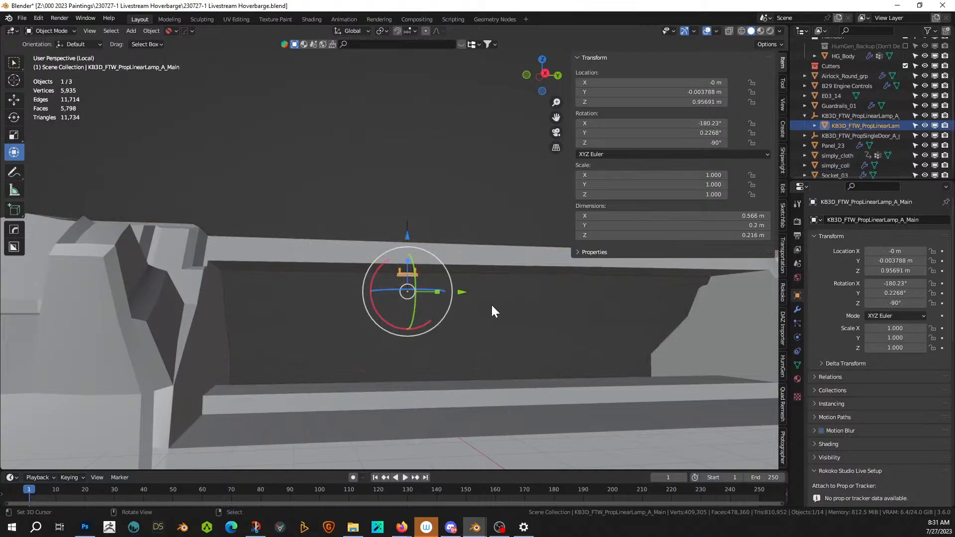
key(s)
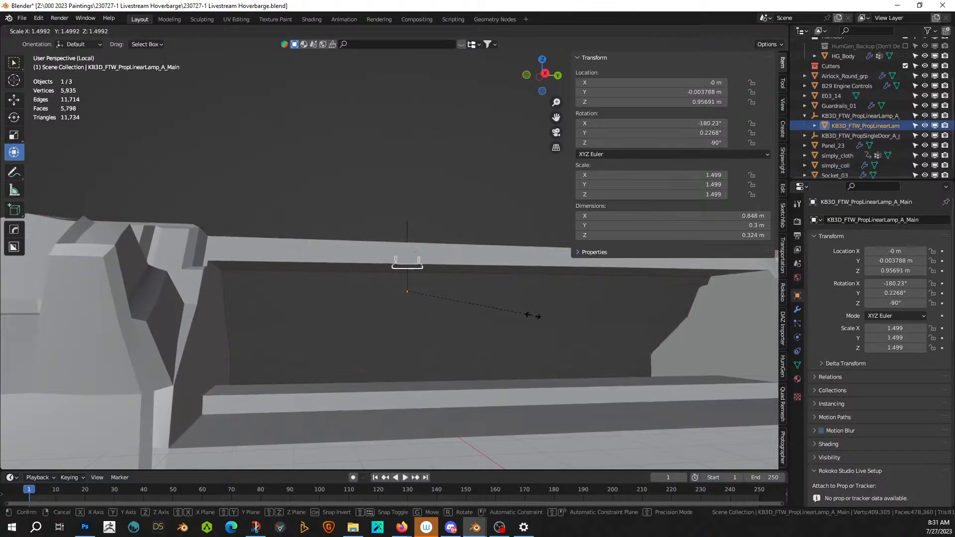
click(530, 315)
key(g)
key(z)
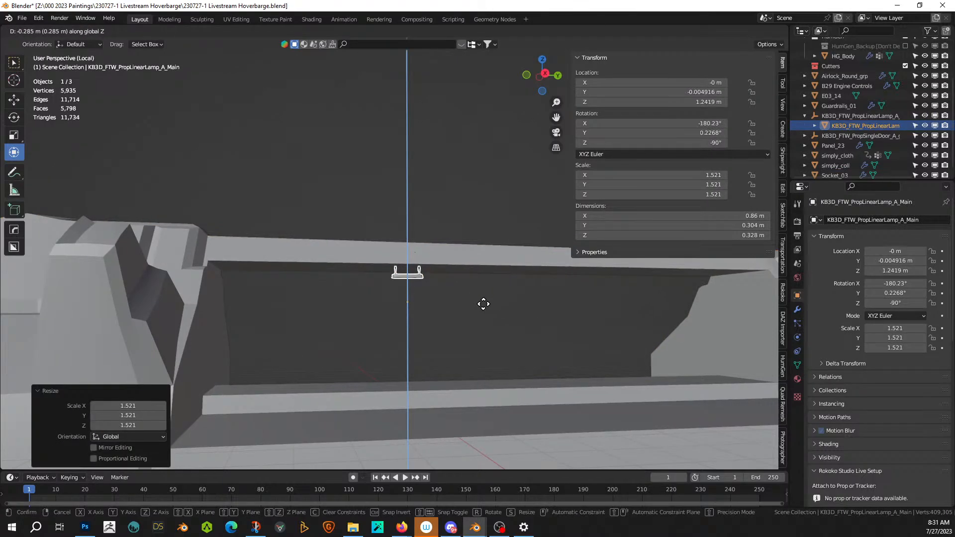
click(483, 301)
- Enlarge the lamp by about another 1.91 times and lower it about 0.95 m along Z so it hangs under the beam
middle_drag(484, 302, 435, 241)
key(s)
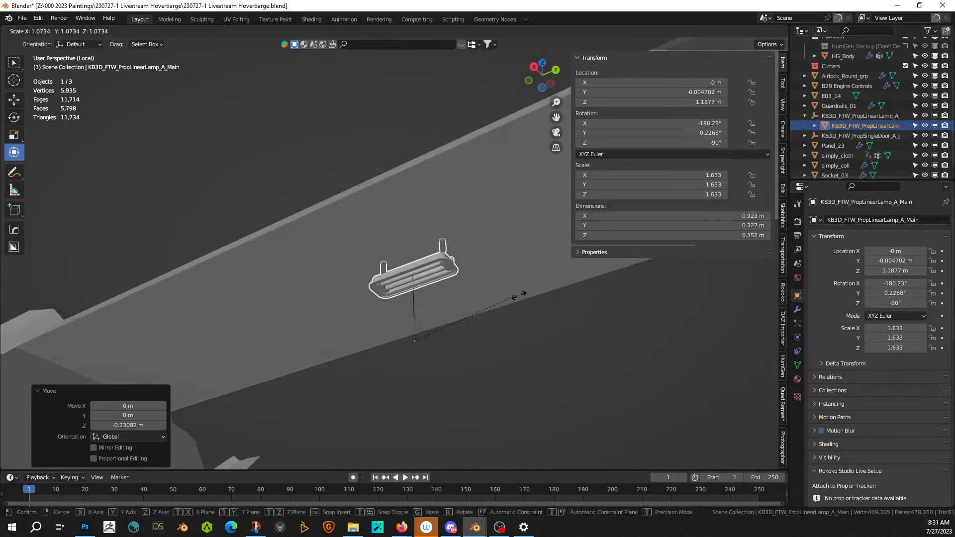
click(538, 268)
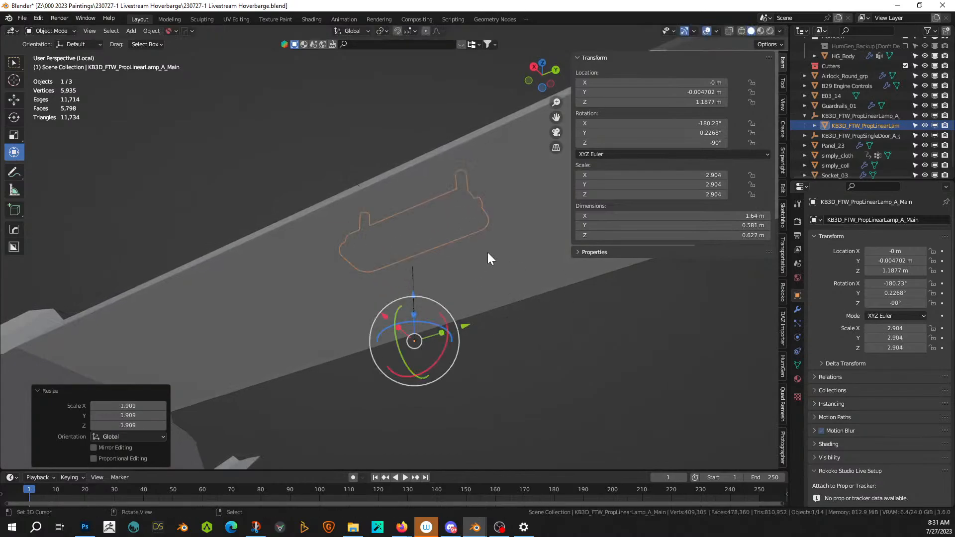
key(g)
key(z)
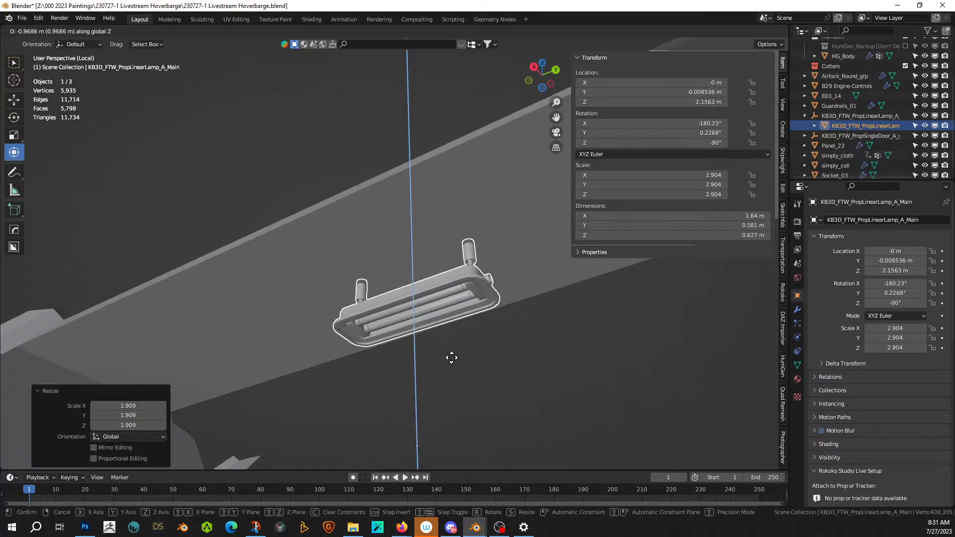
click(457, 354)
- Move the lamp about 3.38 m in the negative Y direction to the beam's end and check it in right view
middle_drag(467, 349, 513, 364)
drag(461, 323, 363, 324)
key(KP_3)
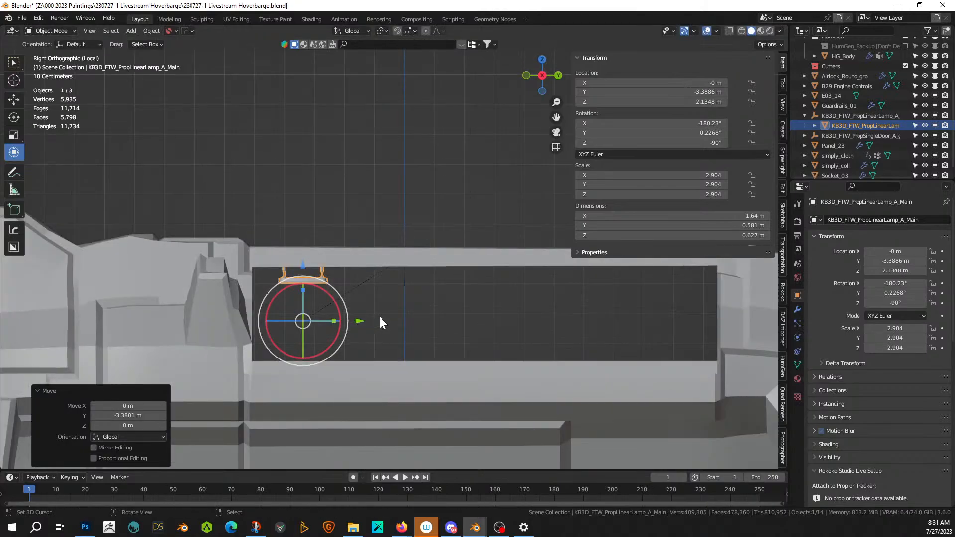
- Add a HardOps Array V2 to the lamp with 3 copies and an X offset of about -2.09, spaced along the beam
key(q)
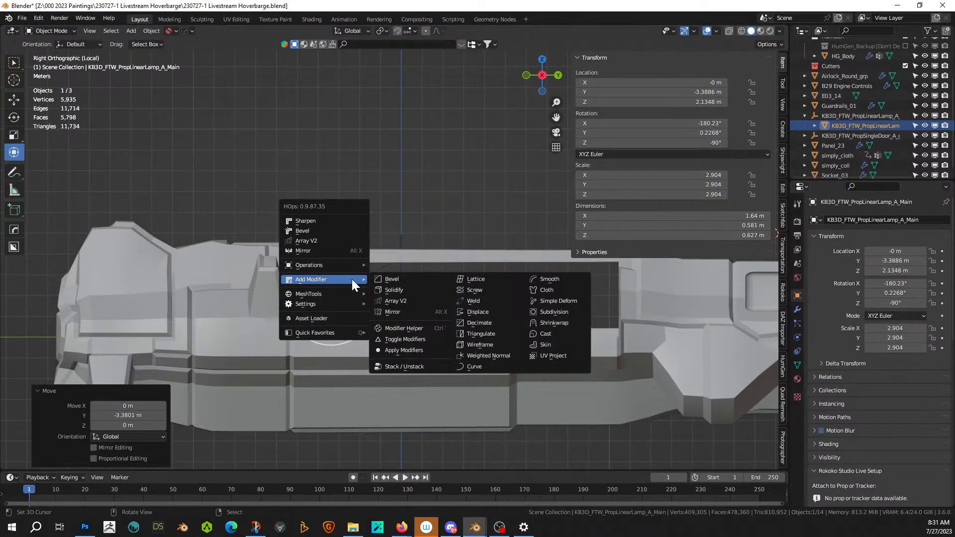
click(326, 232)
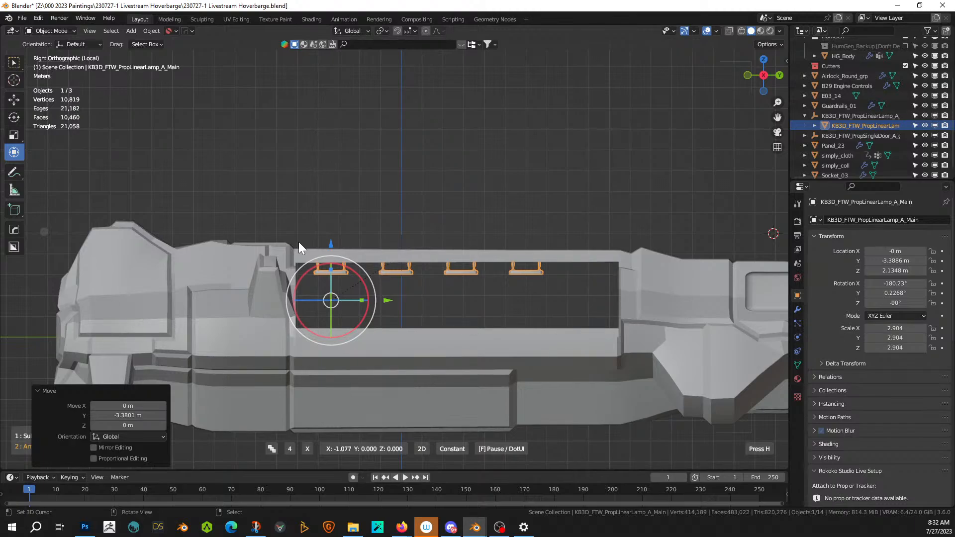
scroll(299, 242, down, 2)
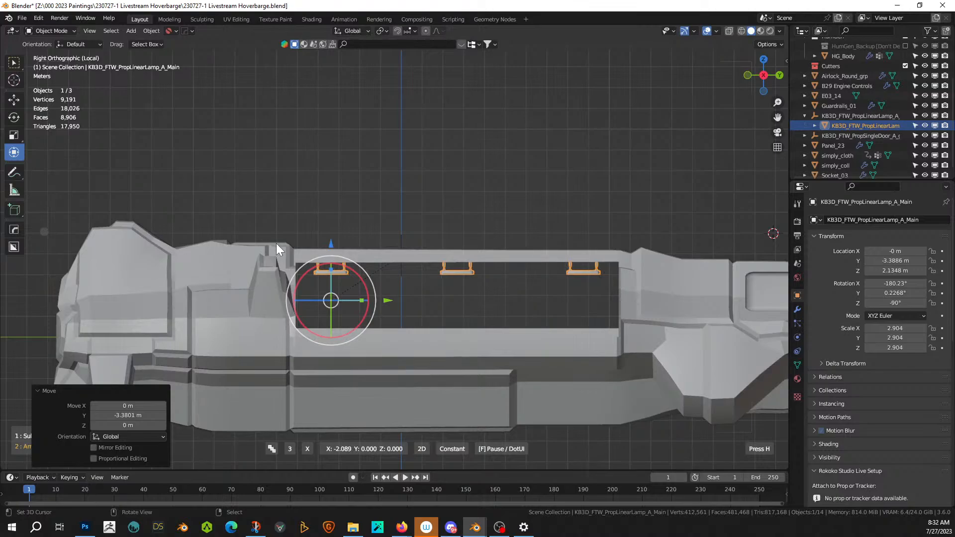
click(276, 243)
key(n)
- Raise the row of lamps about 0.12 m along Z against the beam, deselect it and save the file
middle_drag(358, 178, 428, 232)
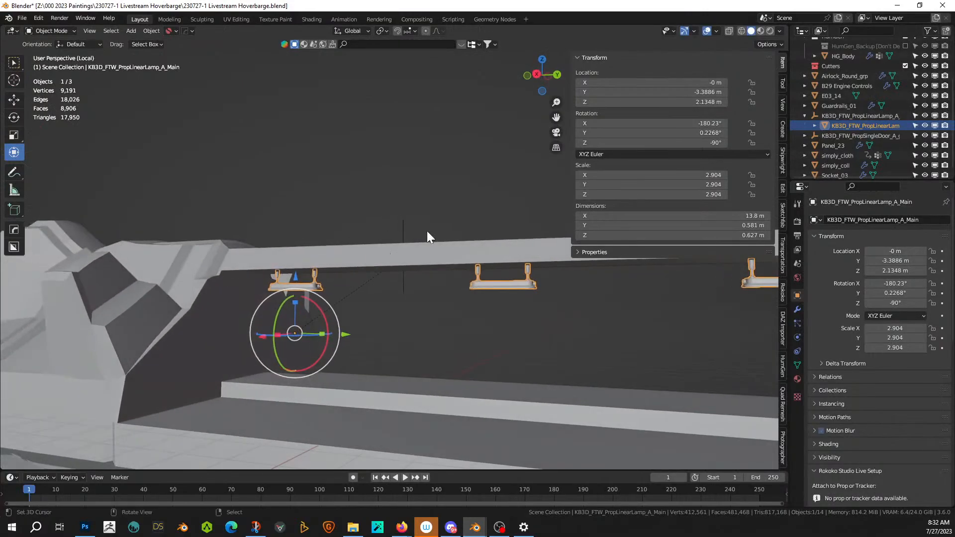
key(g)
key(z)
click(490, 325)
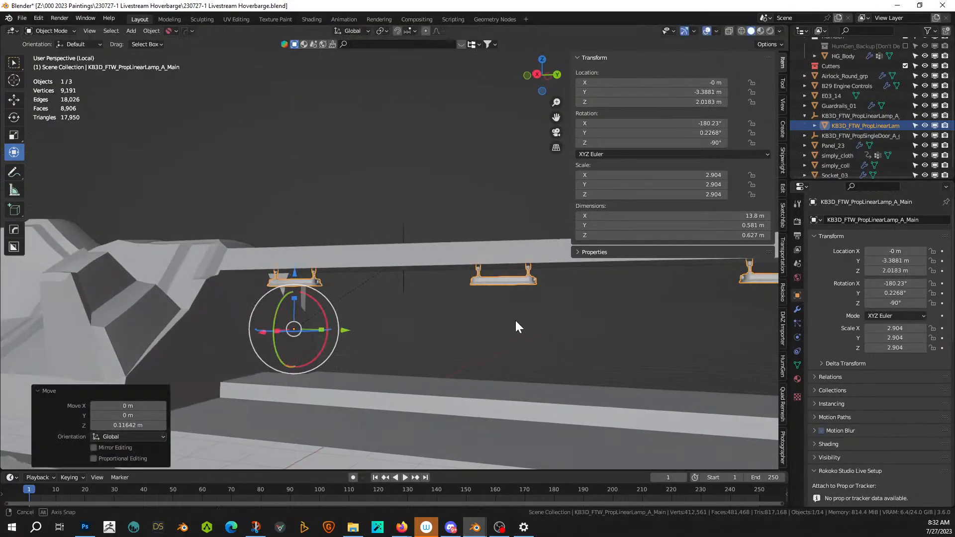
middle_drag(515, 321, 541, 314)
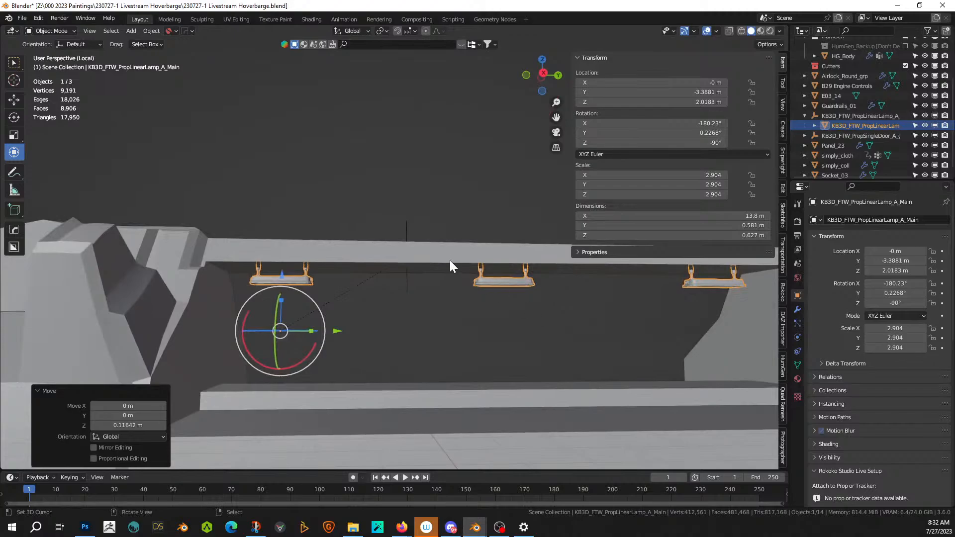
click(431, 194)
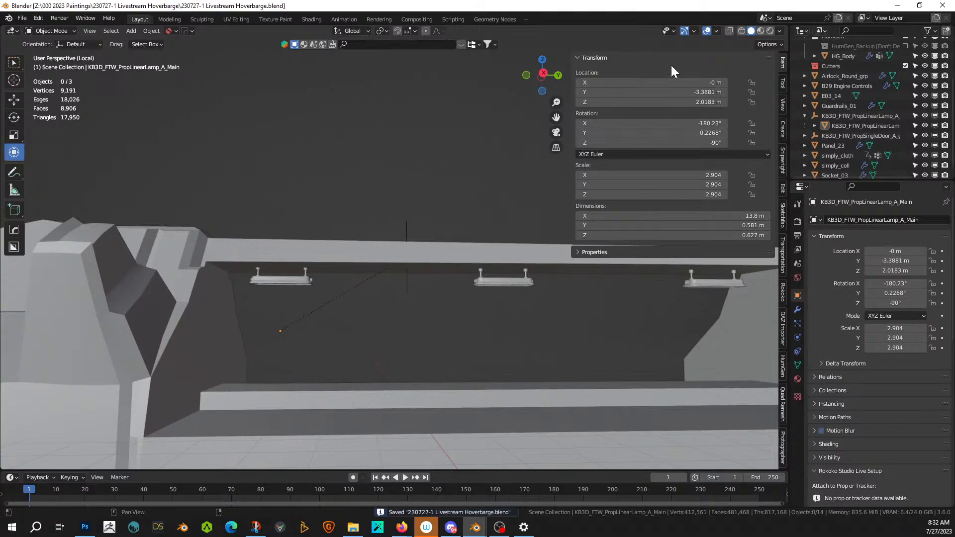
- Switch the viewport to rendered shading and view the lamps from below
click(772, 34)
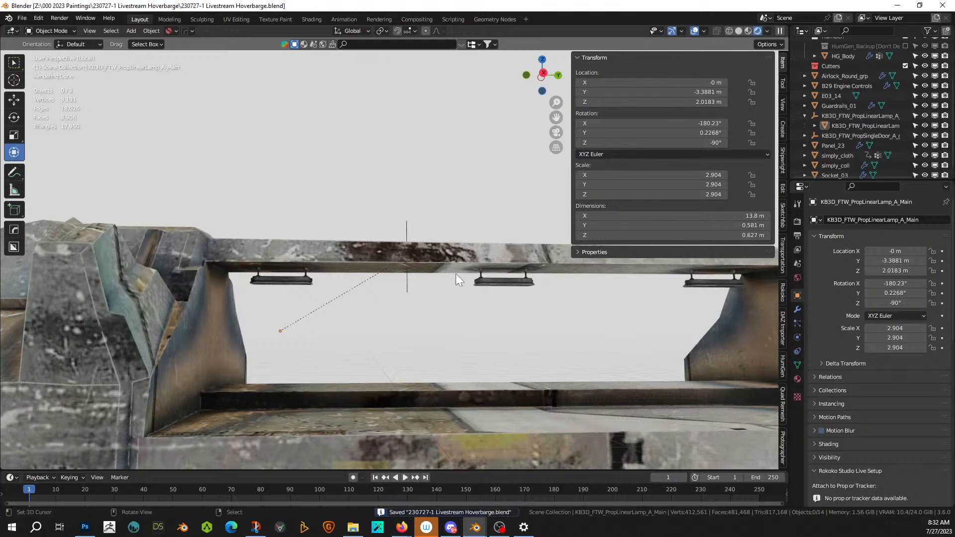
middle_drag(456, 274, 465, 257)
scroll(465, 258, up, 3)
- Set the Emission Strength of the lamps' KB3D_FTW_EmissiveAtlas material to 50
click(580, 310)
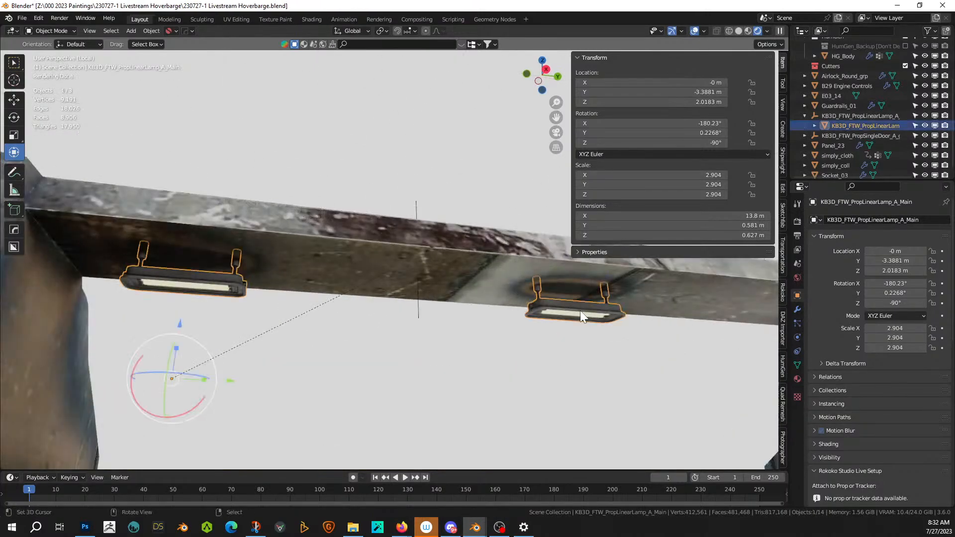
click(797, 379)
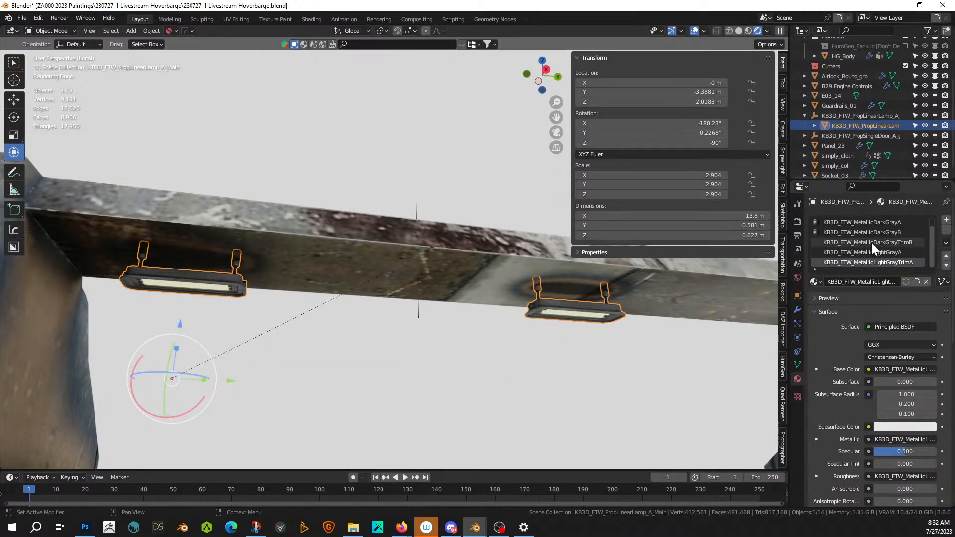
scroll(877, 237, up, 1)
click(877, 221)
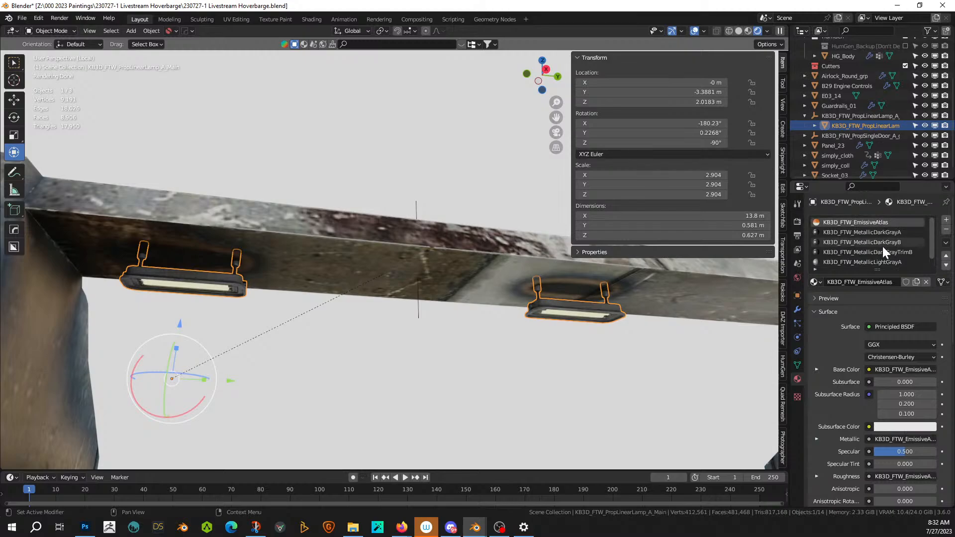
scroll(919, 381, down, 10)
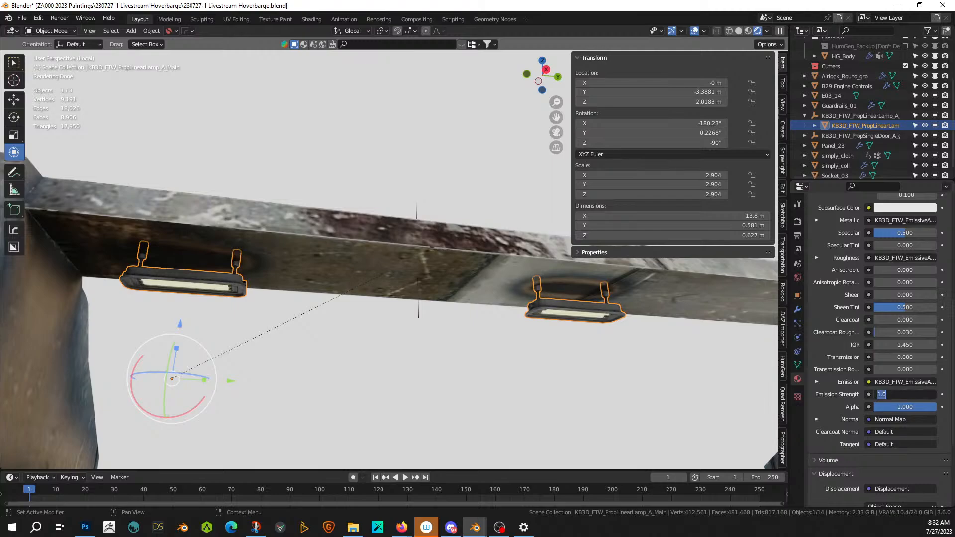
key(Return)
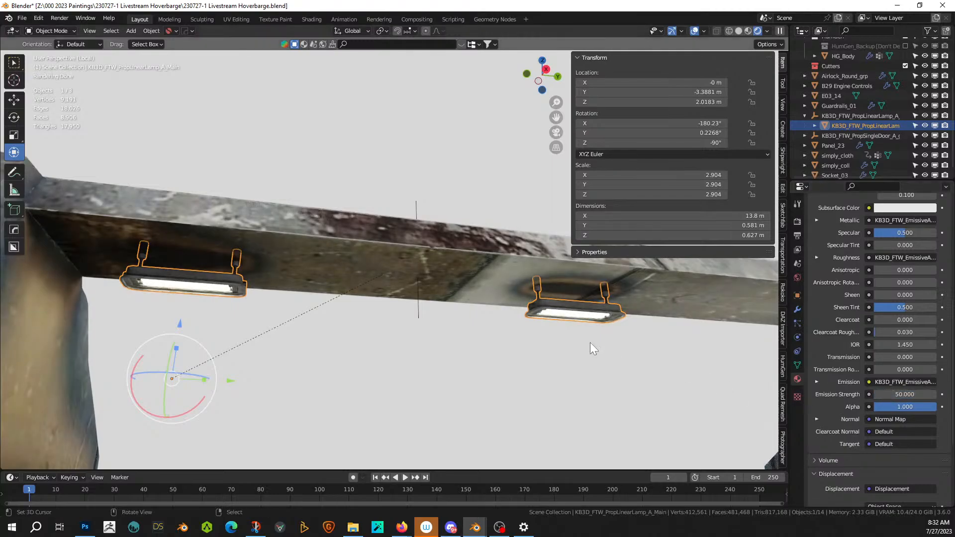
- Exit local view and examine the lamps' light beneath the tarp inside the hull
middle_drag(591, 349, 425, 247)
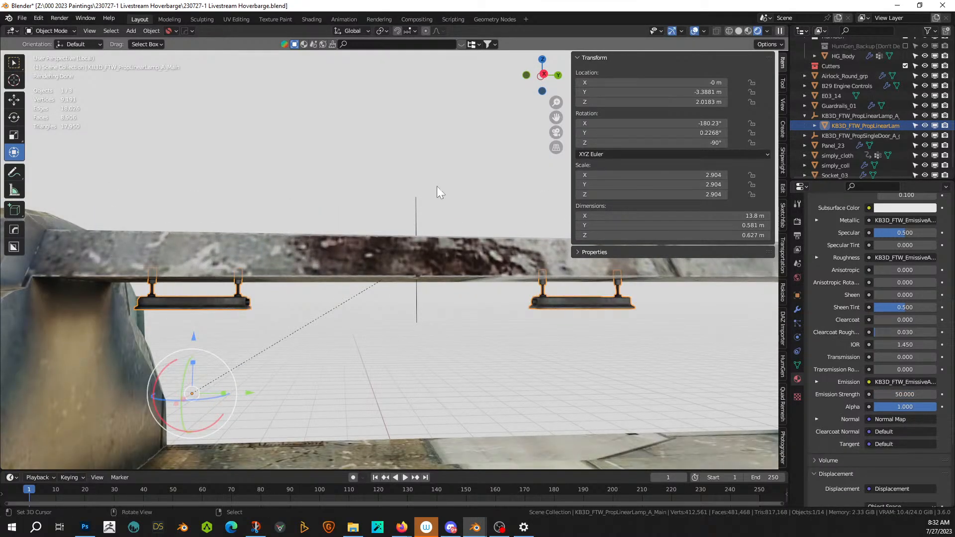
key(KP_Divide)
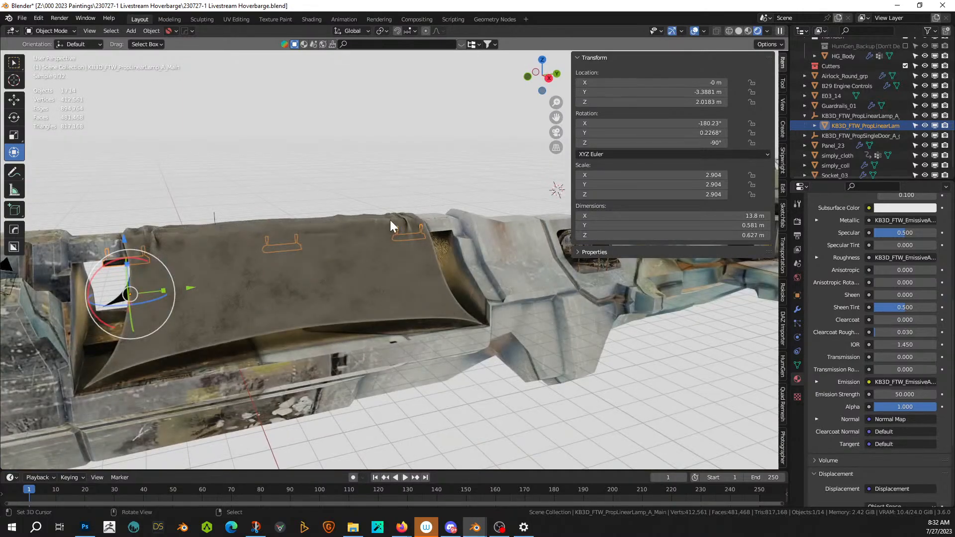
middle_drag(390, 220, 417, 213)
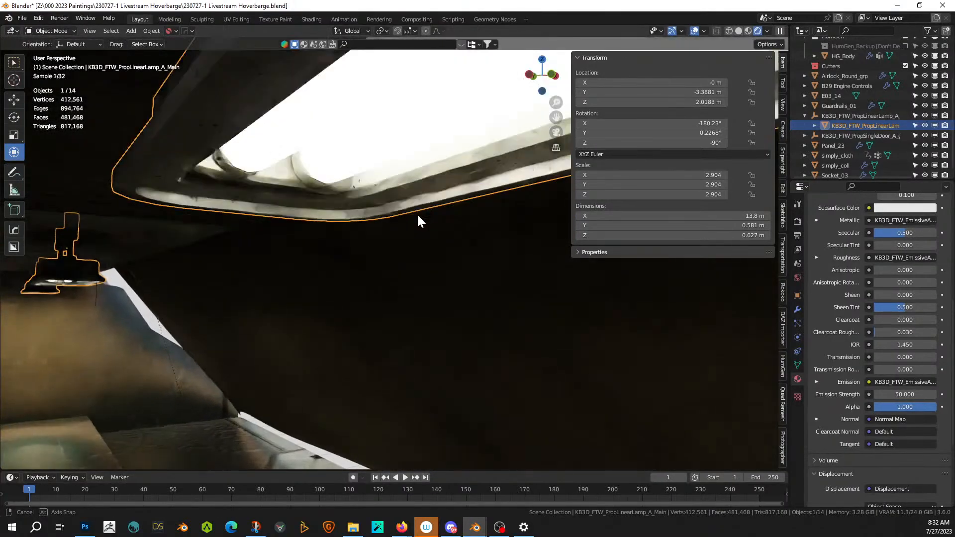
shift+middle_drag(364, 251, 402, 209)
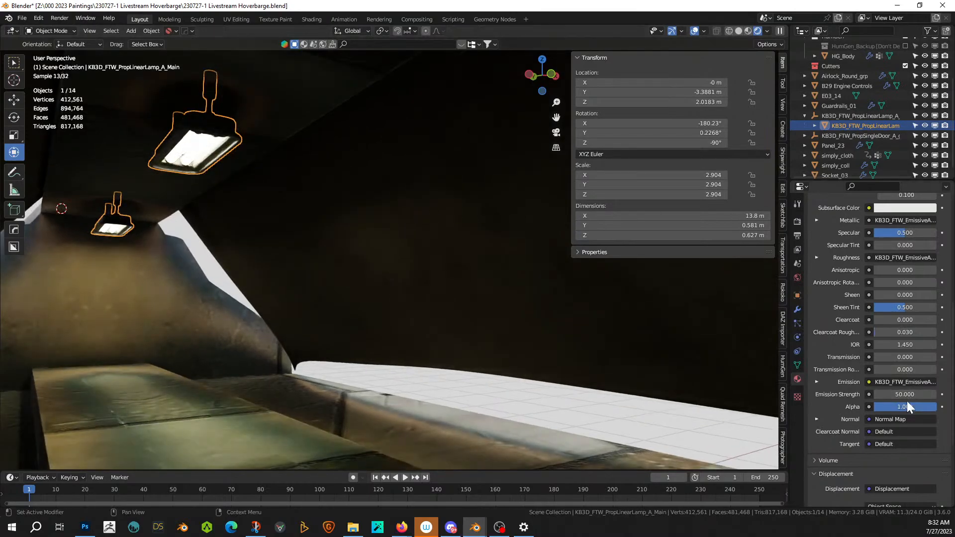
- Set the lamp material's Emission Strength to 100, check the lamps from outside the hull and save the file
key(Return)
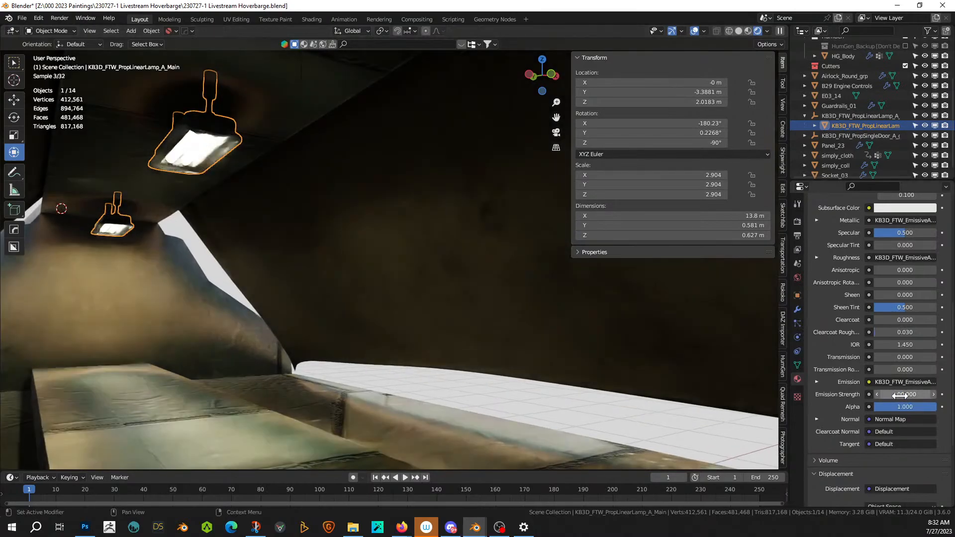
middle_drag(738, 373, 584, 356)
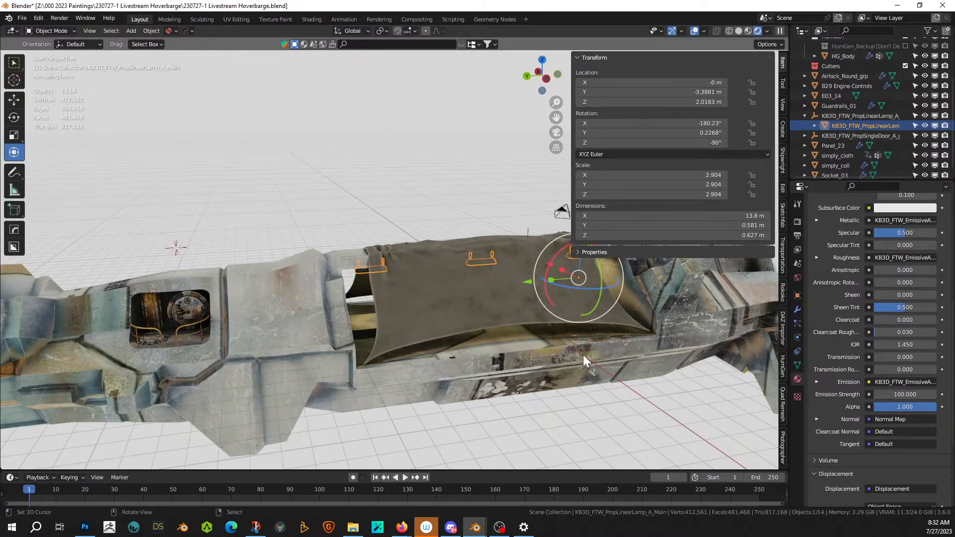
middle_drag(481, 351, 393, 345)
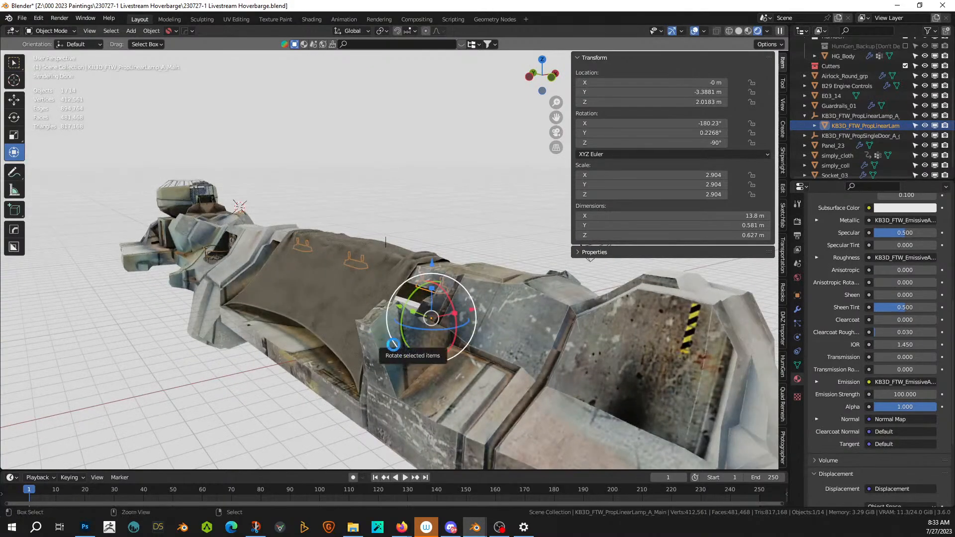
key(ctrl+s)
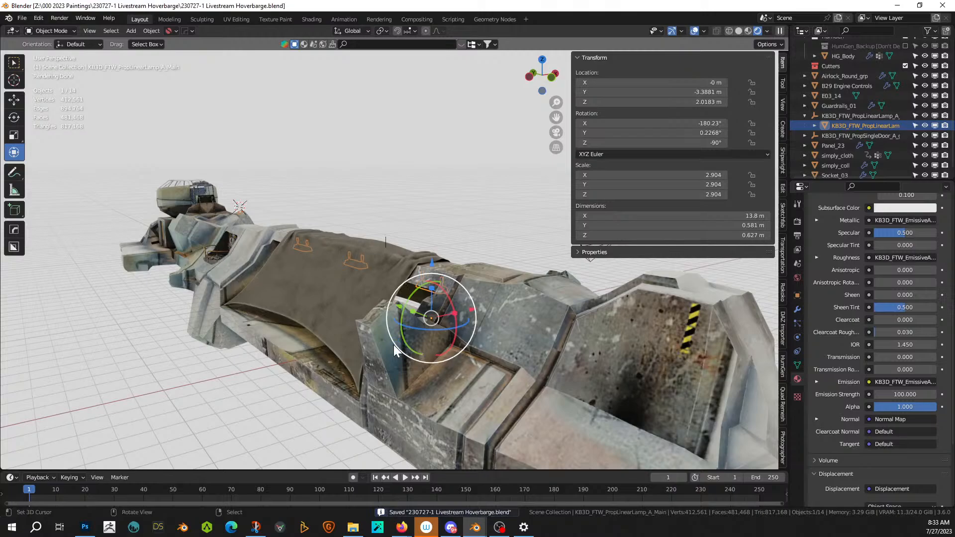
- Enter Edit Mode on the simply_coll hull and select three faces along one of its splayed legs
middle_drag(393, 344, 399, 237)
click(399, 239)
scroll(378, 231, up, 3)
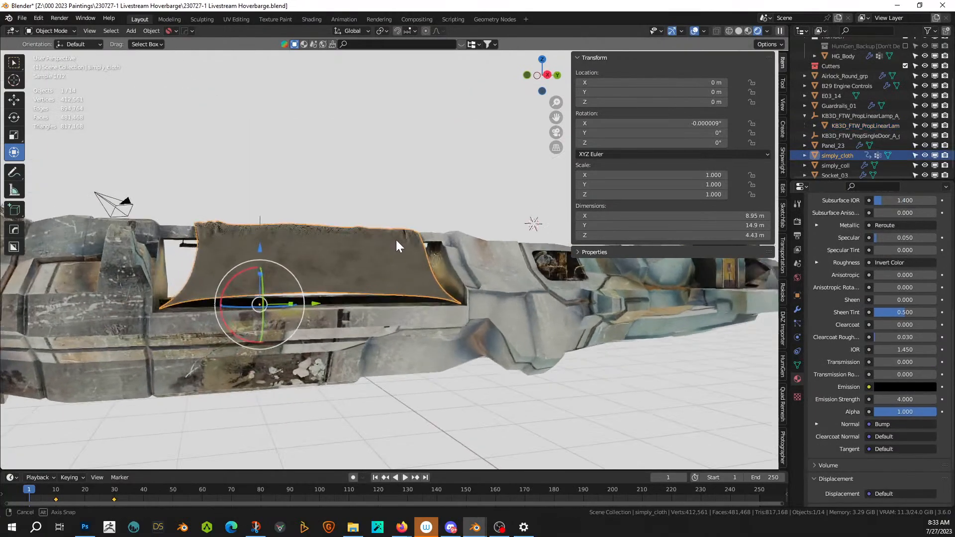
middle_drag(342, 272, 378, 304)
scroll(411, 308, up, 3)
click(182, 289)
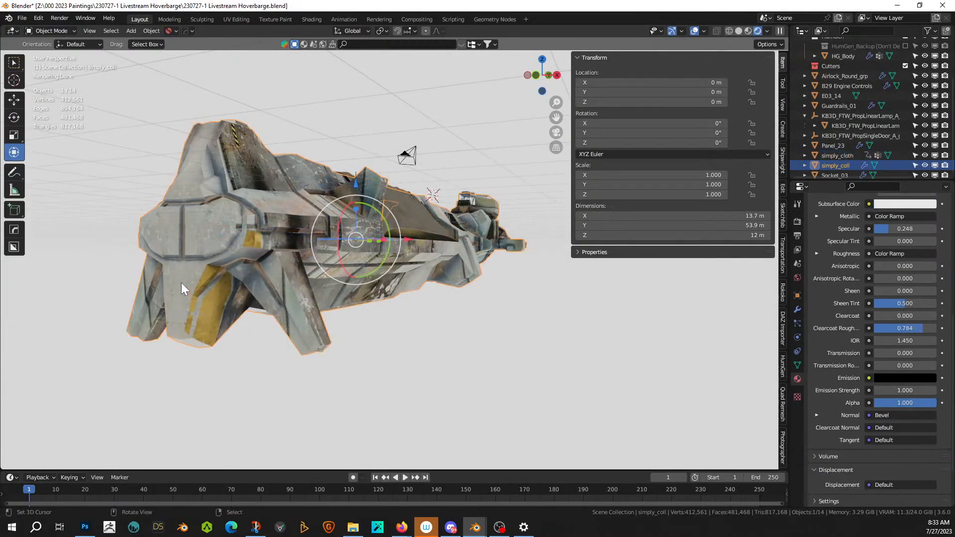
key(Tab)
right_click(301, 315)
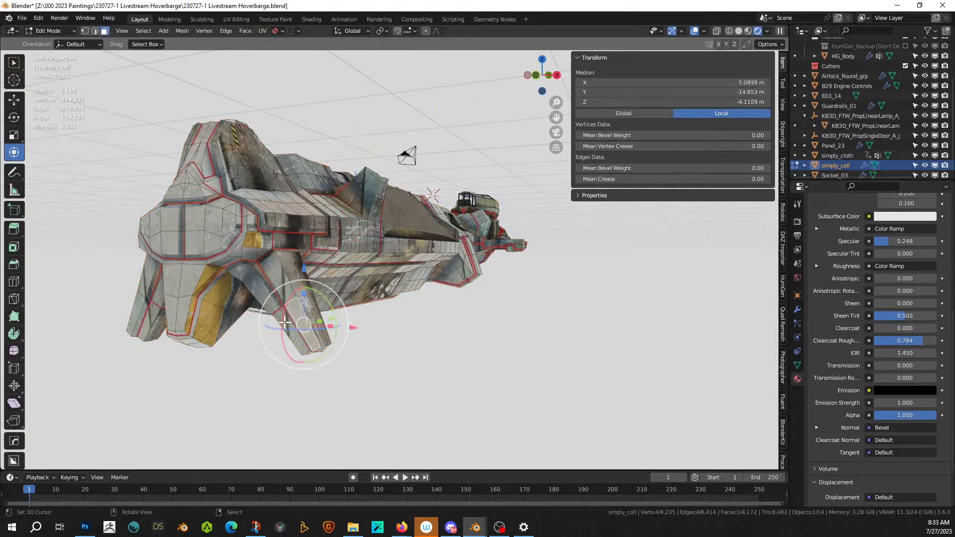
shift+right_click(285, 324)
shift+right_click(280, 290)
middle_drag(280, 289, 315, 312)
scroll(324, 290, up, 3)
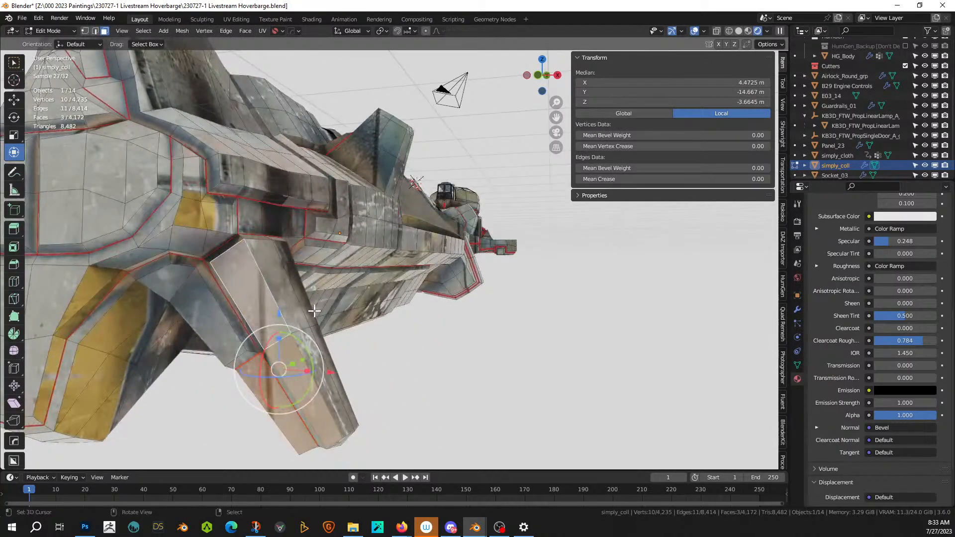
- Extend the face selection over the same leg's edge strip and inner side to cover 13 faces
shift+right_click(272, 367)
shift+right_click(255, 340)
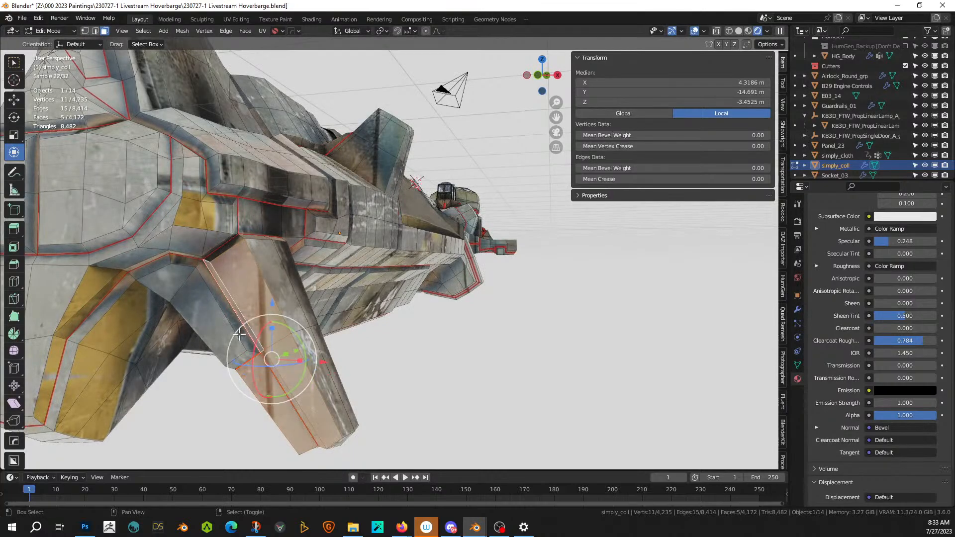
shift+right_click(240, 335)
shift+right_click(221, 329)
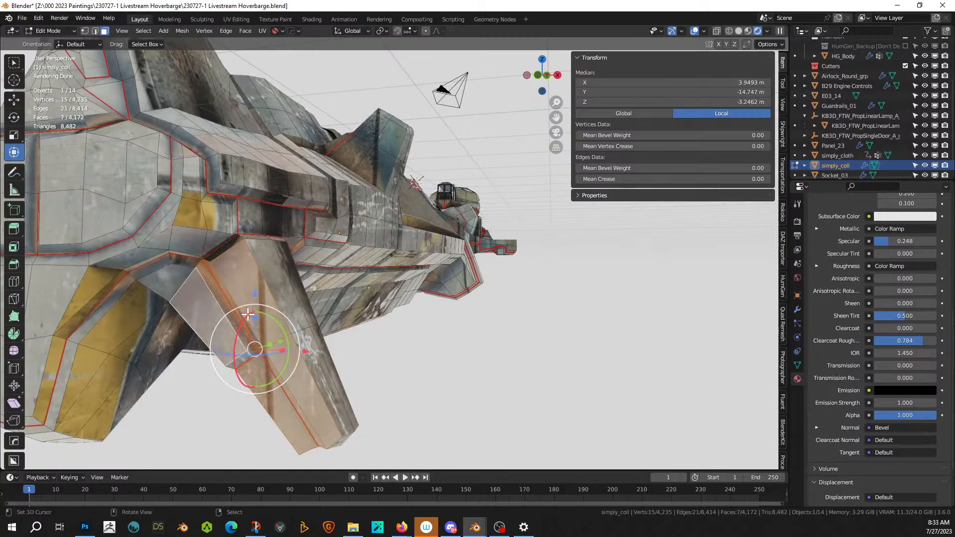
middle_drag(247, 314, 463, 252)
shift+click(435, 211)
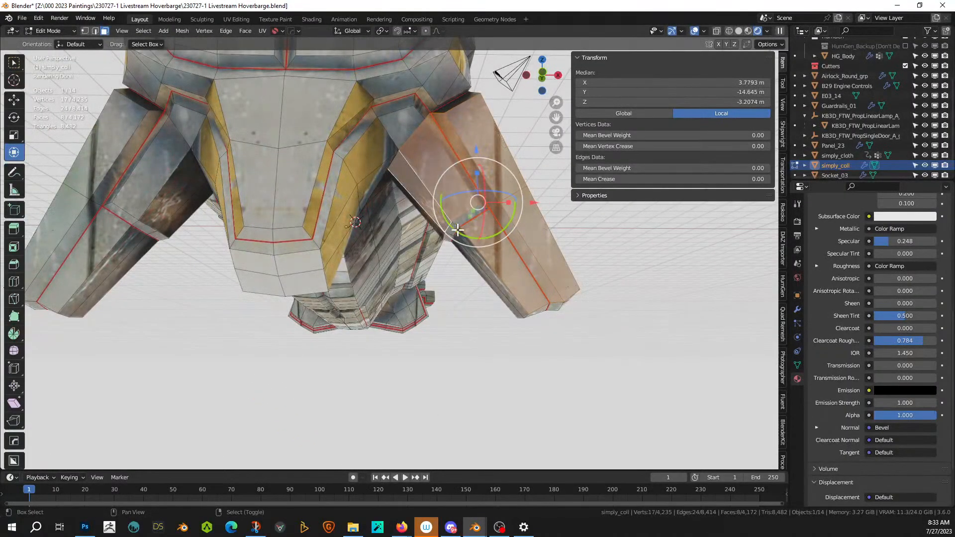
key(c)
drag(460, 237, 459, 233)
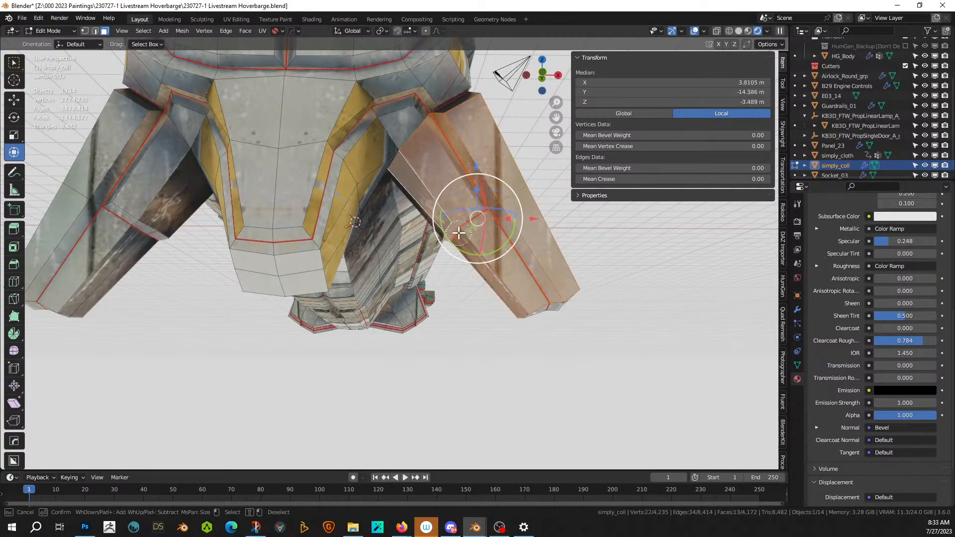
key(Escape)
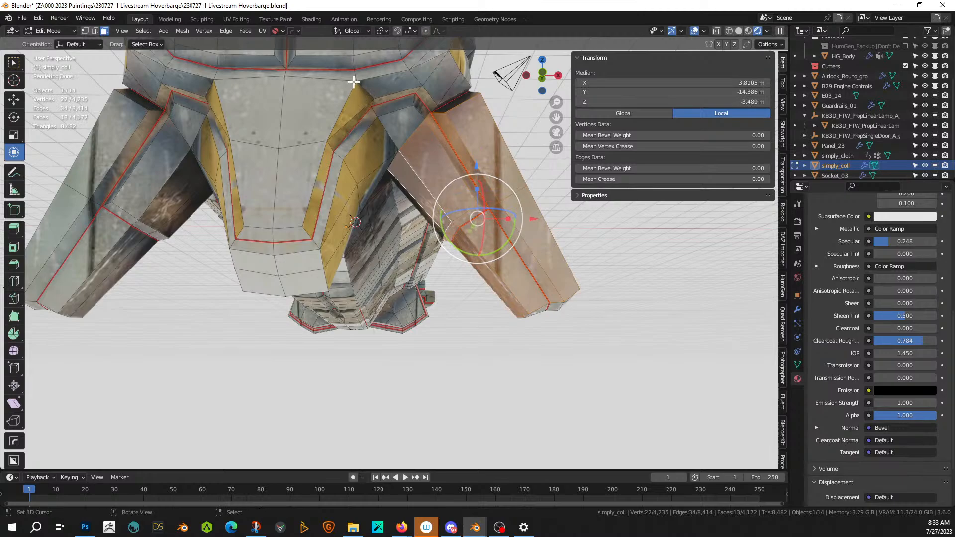
- Open the UV Editing workspace and shift the leg's central UV island about -0.045 in X and 0.018 in Y onto the plain grey panel
click(246, 18)
scroll(350, 269, down, 3)
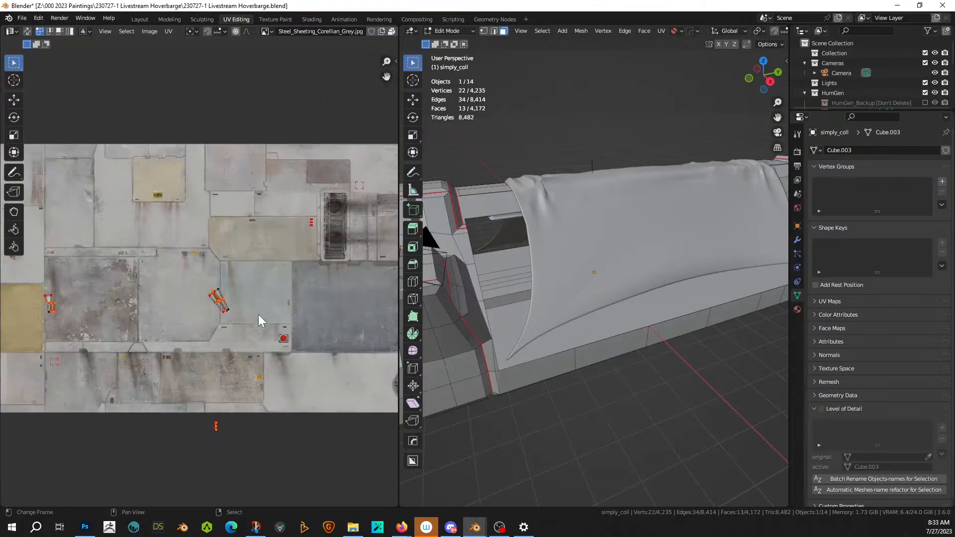
scroll(249, 329, up, 1)
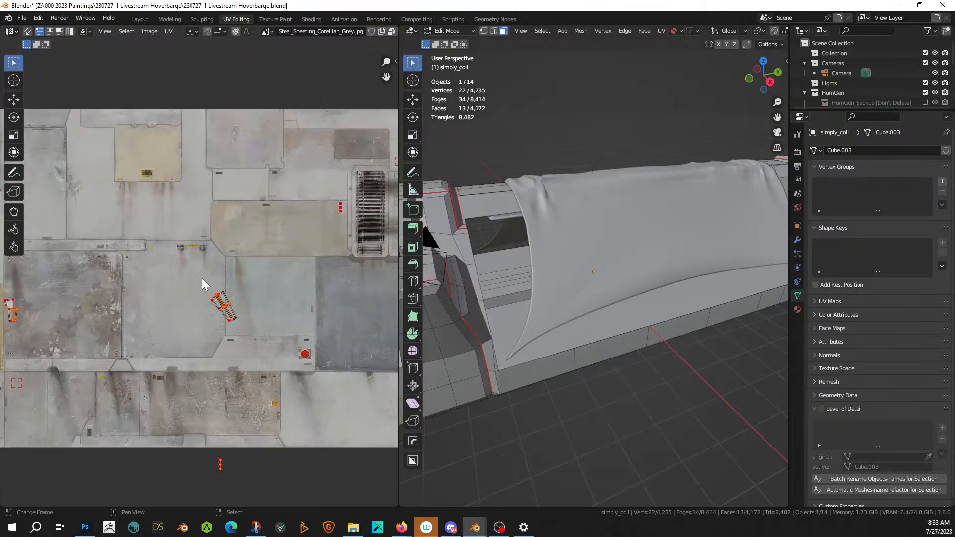
key(alt+a)
key(b)
drag(193, 275, 267, 335)
key(g)
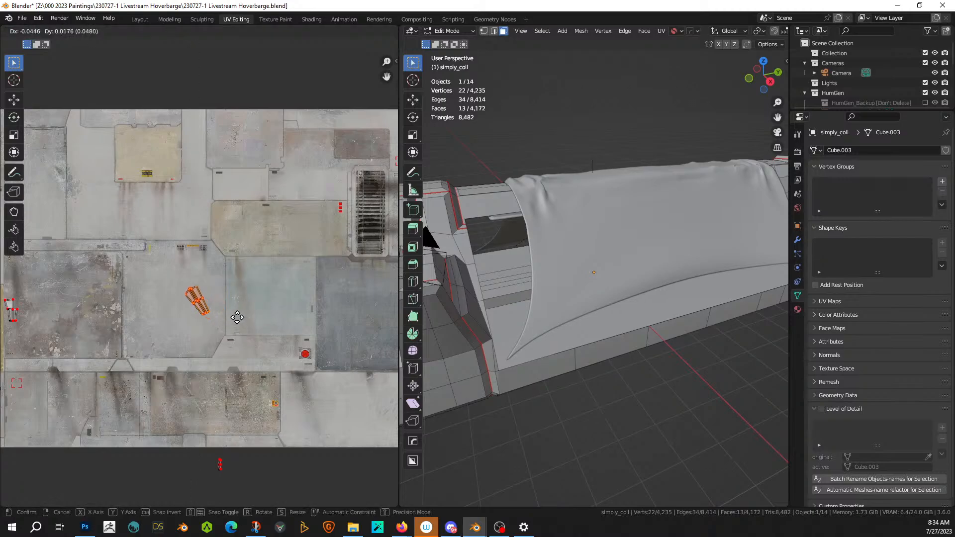
click(237, 320)
- Move the small UV island lying below the texture up onto the same plain grey panel, about 0.44 in Y
click(203, 442)
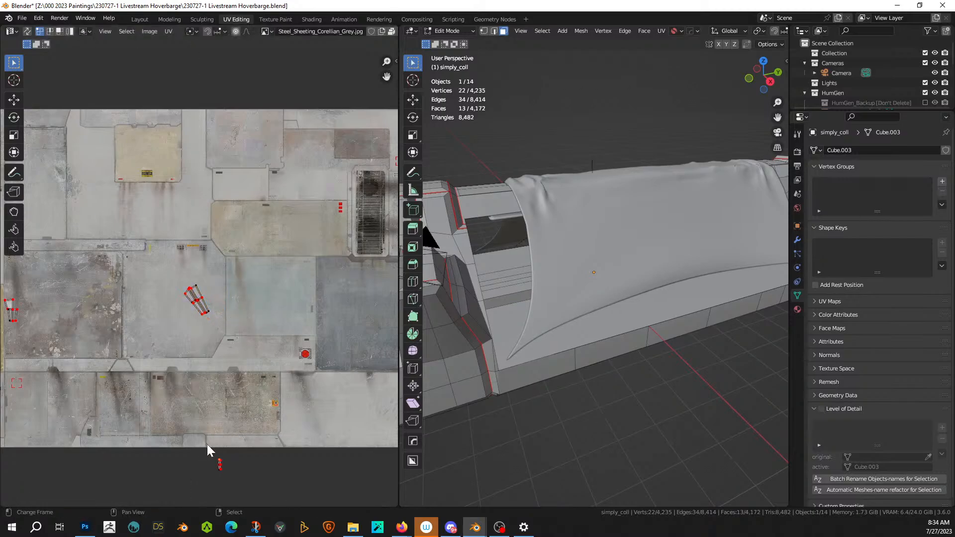
drag(206, 445, 254, 480)
key(g)
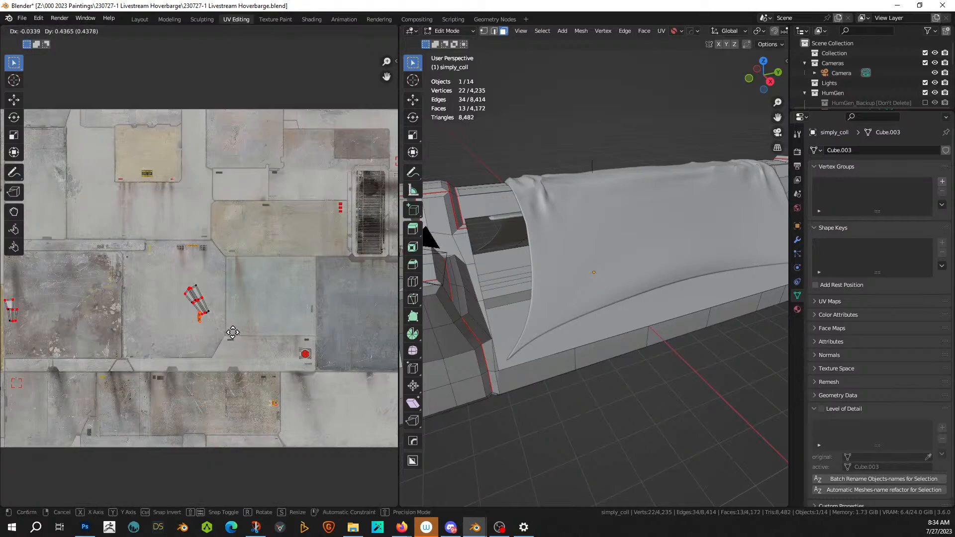
click(232, 332)
- Move the remaining leg UV island off the yellow panel's edge onto the plain grey panel and leave Edit Mode
middle_drag(230, 335, 344, 338)
click(133, 352)
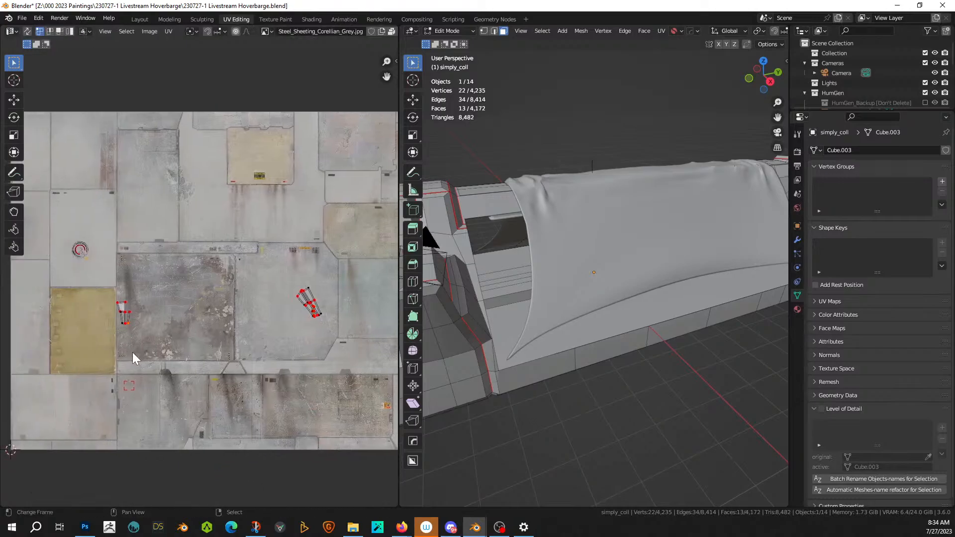
key(ctrl+l)
key(g)
click(357, 313)
key(Tab)
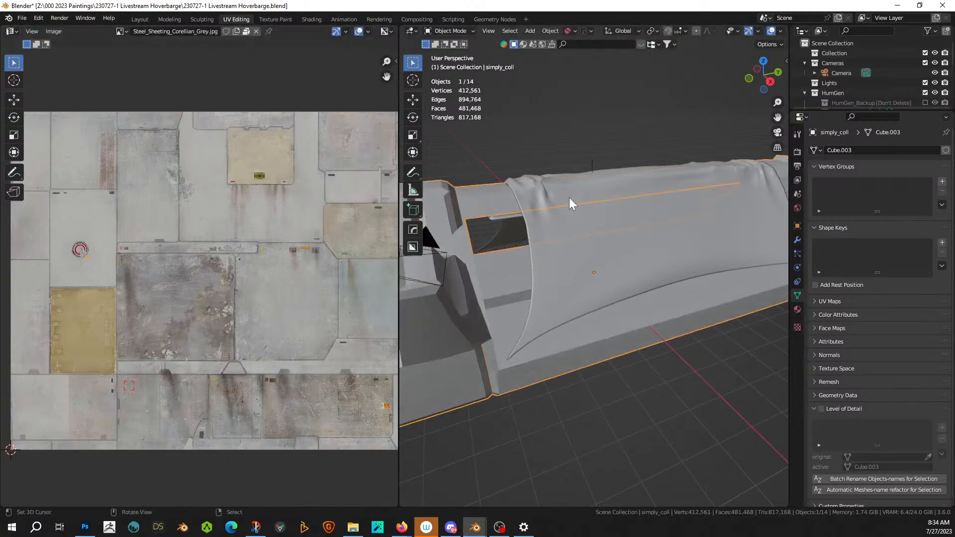
- Switch the viewport to rendered shading and examine the hull legs' texture from the end of the ship
key(z)
key(4)
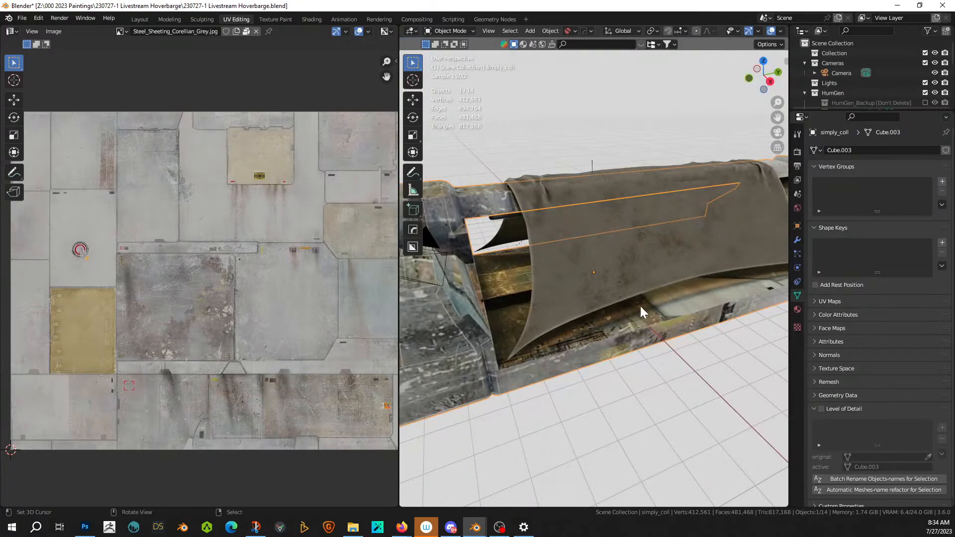
mouse_move(641, 306)
middle_down()
mouse_move(566, 350)
mouse_move(644, 315)
mouse_move(593, 343)
mouse_move(551, 351)
mouse_move(536, 342)
mouse_move(514, 357)
mouse_move(602, 350)
mouse_move(596, 361)
middle_up()
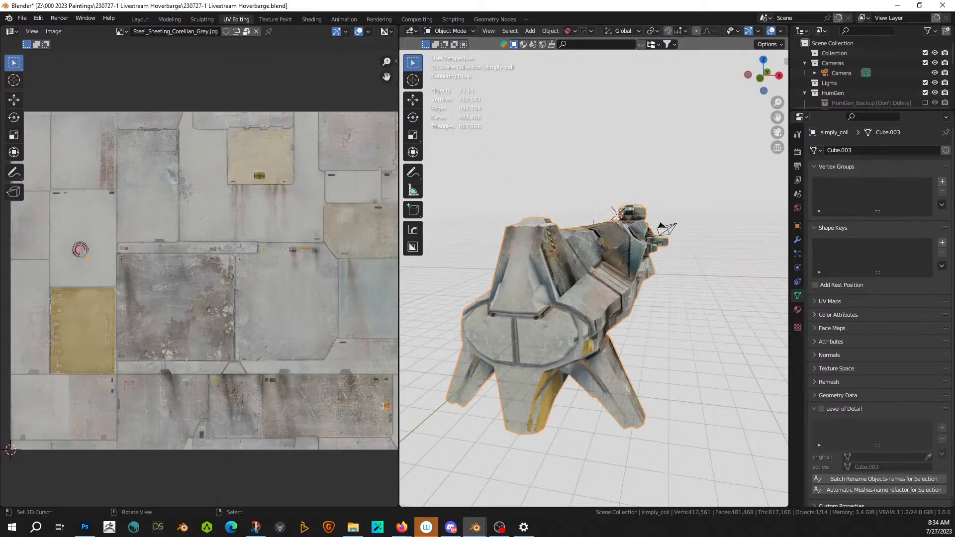
key(alt+Tab)
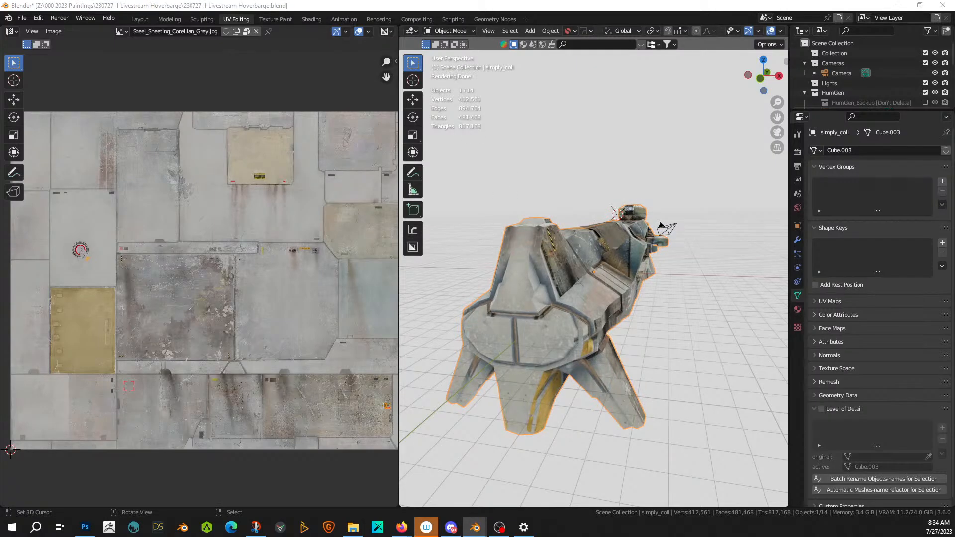
mouse_move(553, 344)
middle_down()
mouse_move(571, 329)
mouse_move(557, 329)
middle_up()
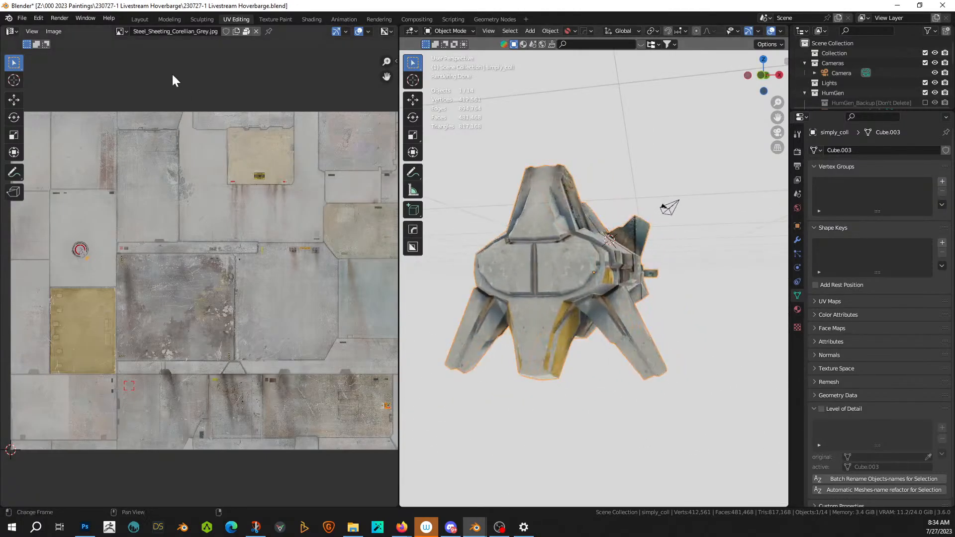
- Return to the Layout workspace in solid shading and place the HeadLight_A asset at the leg's lower end
click(136, 19)
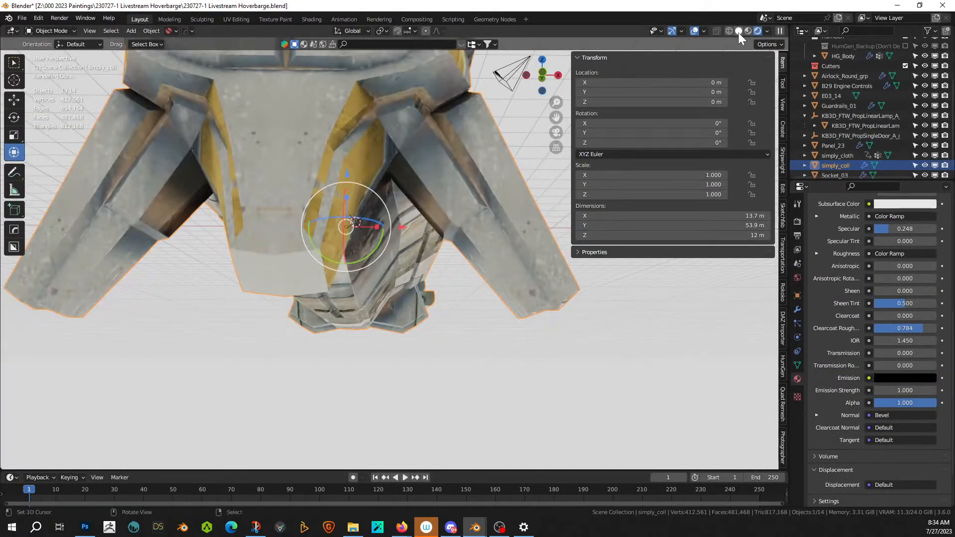
click(739, 31)
scroll(479, 175, down, 6)
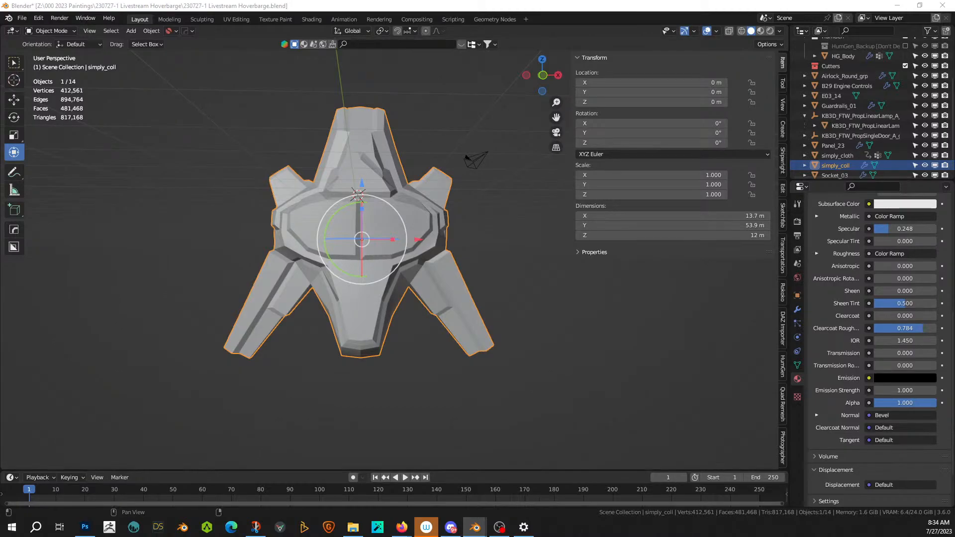
drag(657, 53, 476, 343)
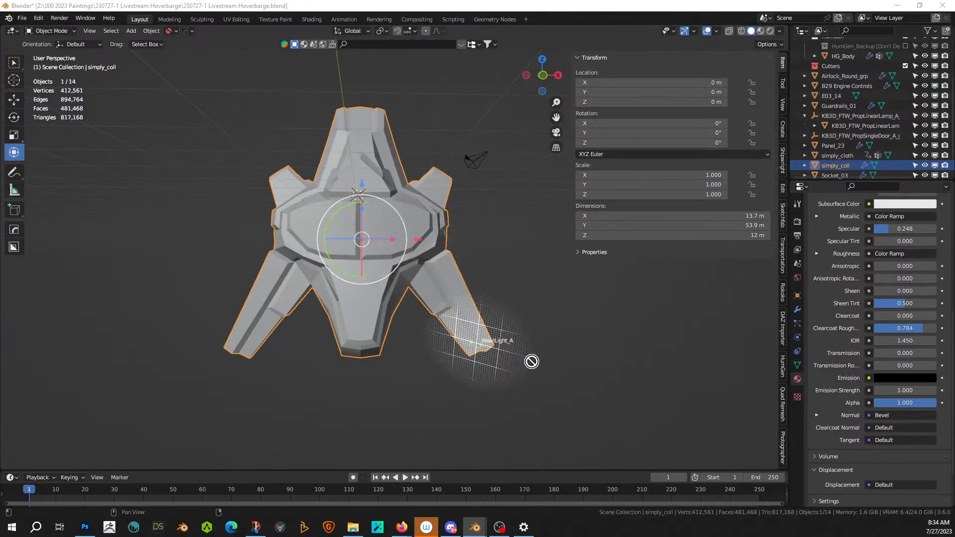
drag(477, 343, 476, 343)
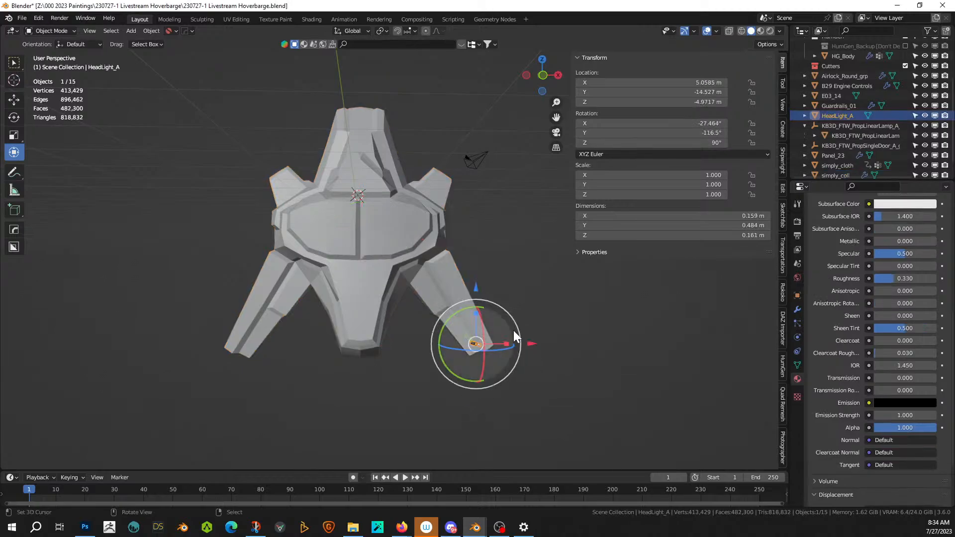
- Clear the headlight's rotation and move it about -0.31 m along X onto the leg
key(KP_Decimal)
middle_drag(491, 382, 453, 325)
scroll(479, 389, down, 9)
key(alt+r)
drag(447, 255, 429, 258)
- Scale the headlight up by about 2.3, and flatten it along Y by a factor of about 0.24
key(s)
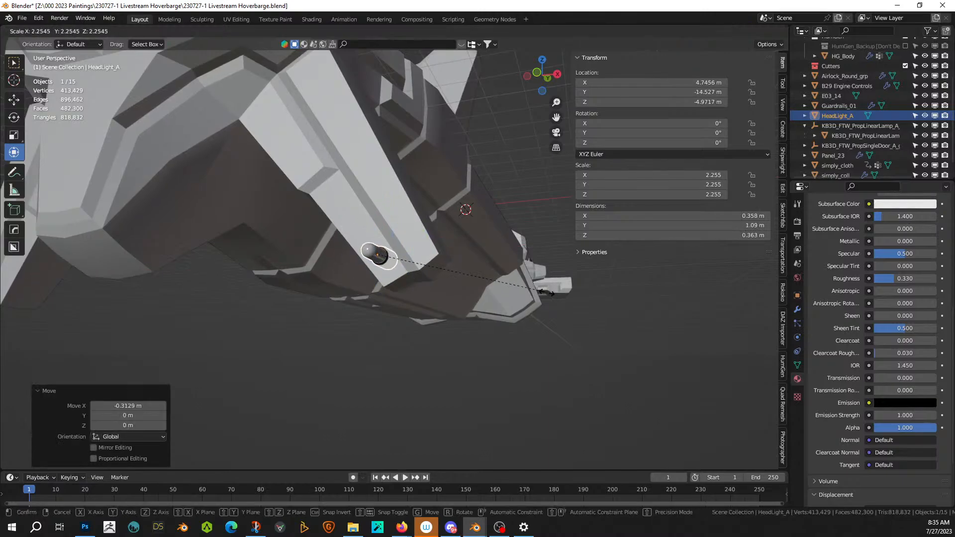
click(522, 293)
key(s)
key(y)
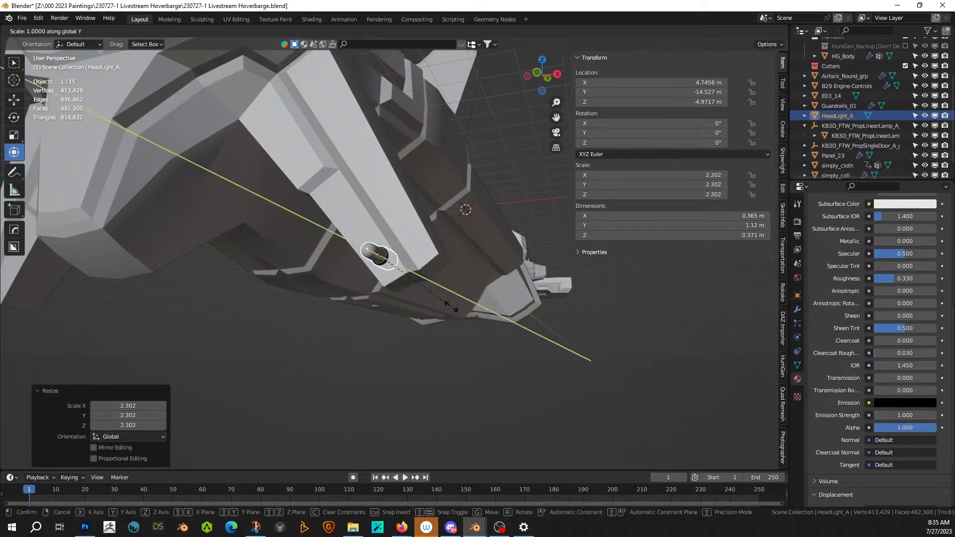
click(394, 269)
- Move the headlight about -0.02 m along Y against the leg's surface
scroll(401, 271, up, 3)
middle_drag(401, 271, 357, 322)
scroll(420, 309, up, 4)
key(g)
key(y)
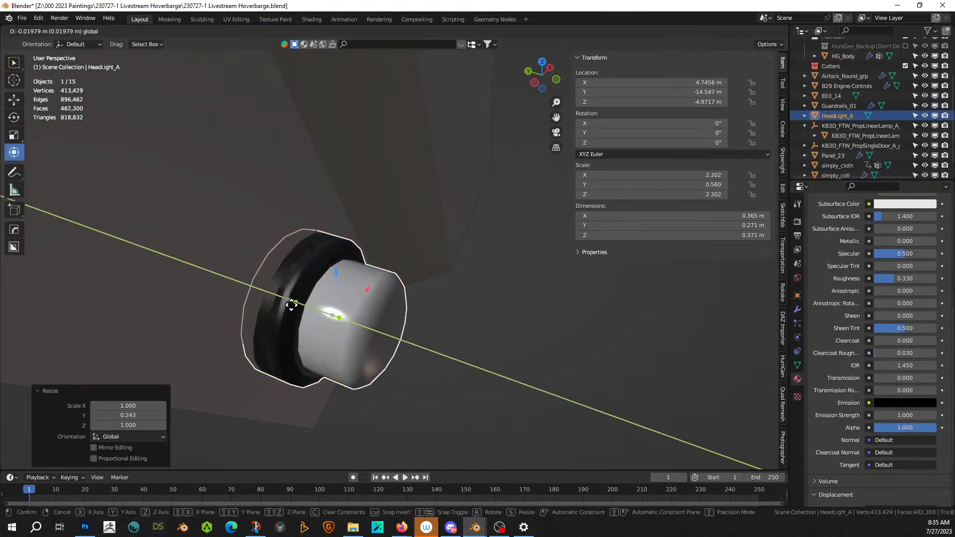
click(292, 305)
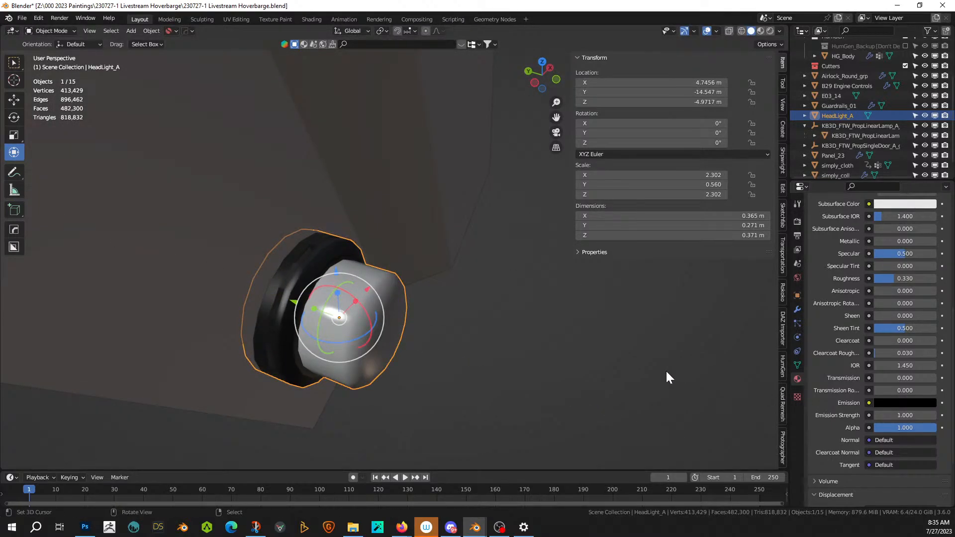
- Mirror the headlight along X about the simply_coll hull onto the opposite leg and view both legs
middle_drag(666, 369, 517, 337)
scroll(482, 336, down, 9)
shift+click(300, 239)
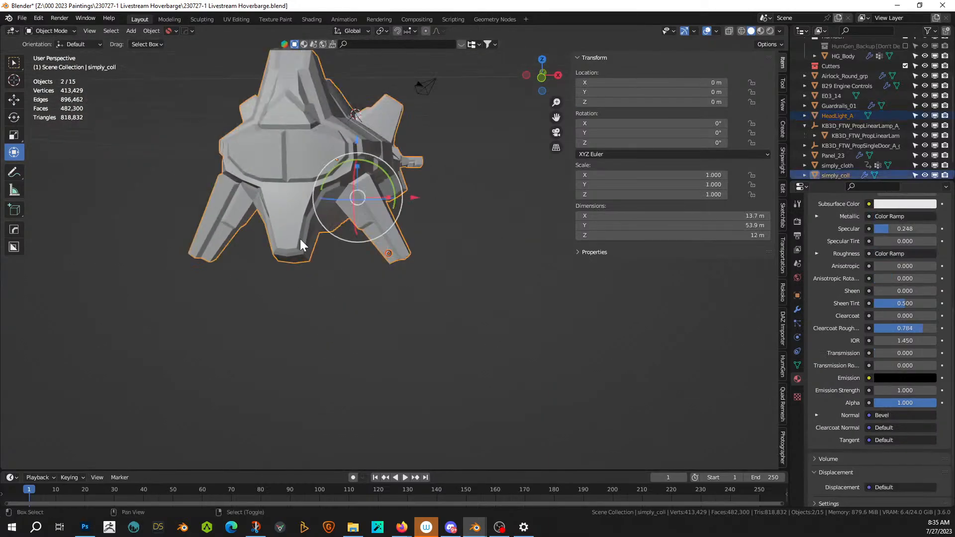
key(alt+x)
click(404, 159)
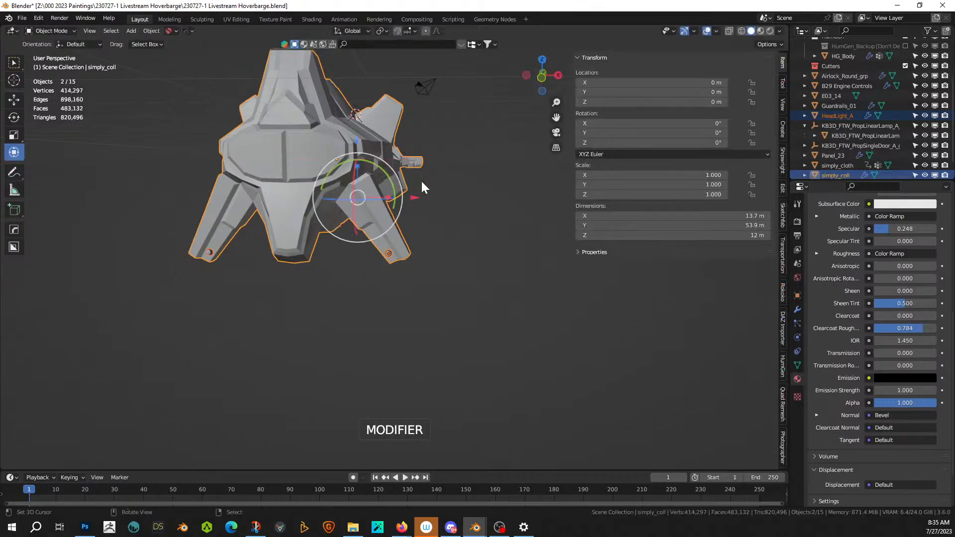
middle_drag(421, 180, 518, 370)
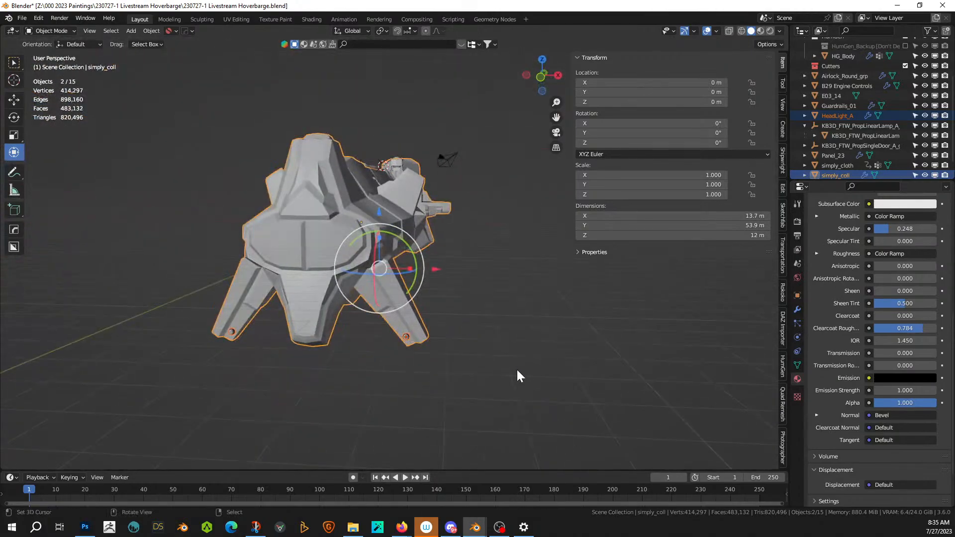
- Open the simply_coll hull for mesh editing and select the six faces of the nose window beside the central divider
middle_drag(518, 375, 333, 341)
scroll(325, 360, up, 7)
scroll(325, 360, down, 5)
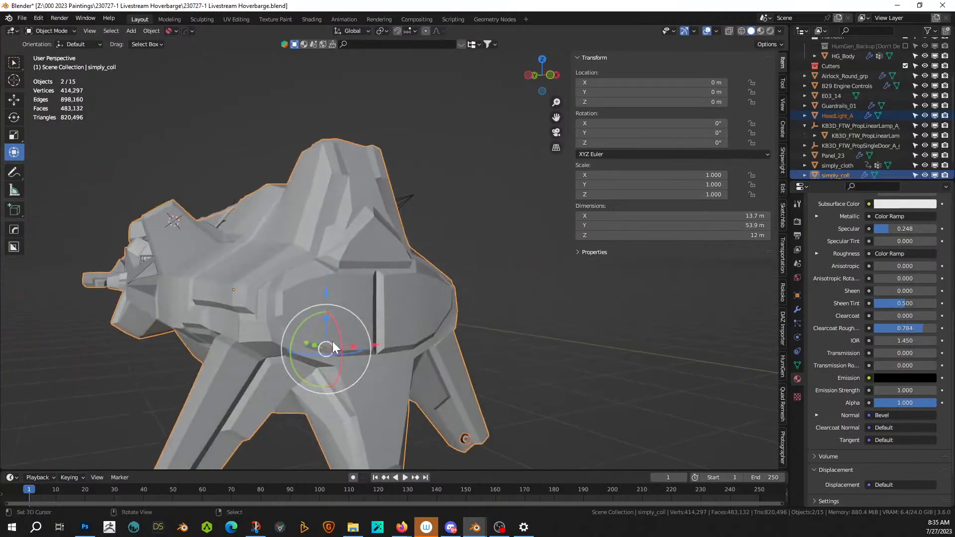
right_click(340, 313)
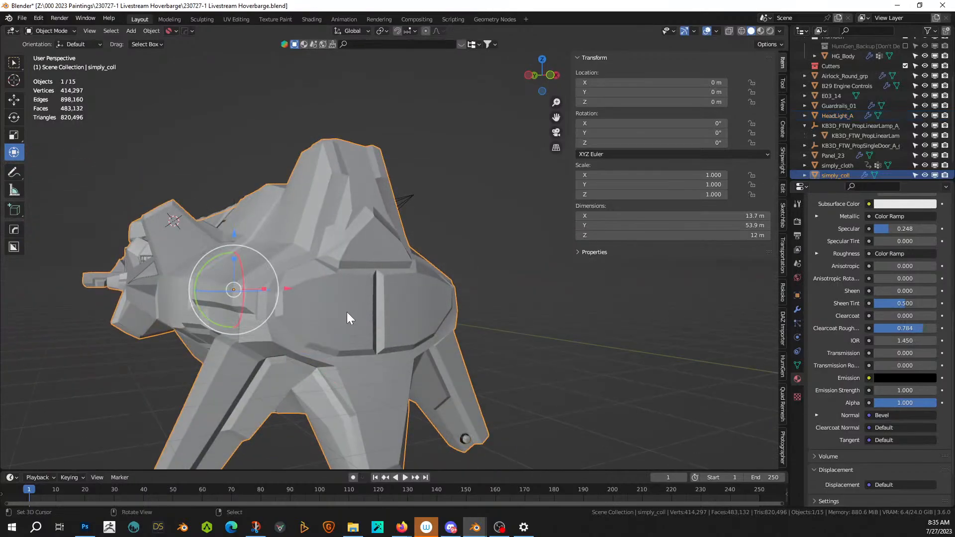
key(Tab)
middle_drag(447, 309, 374, 318)
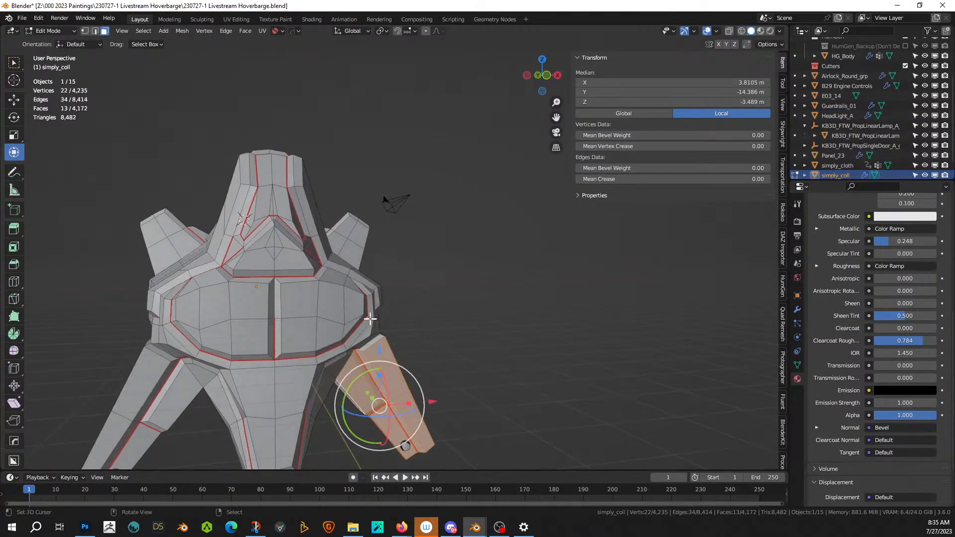
click(304, 301)
shift+right_click(337, 307)
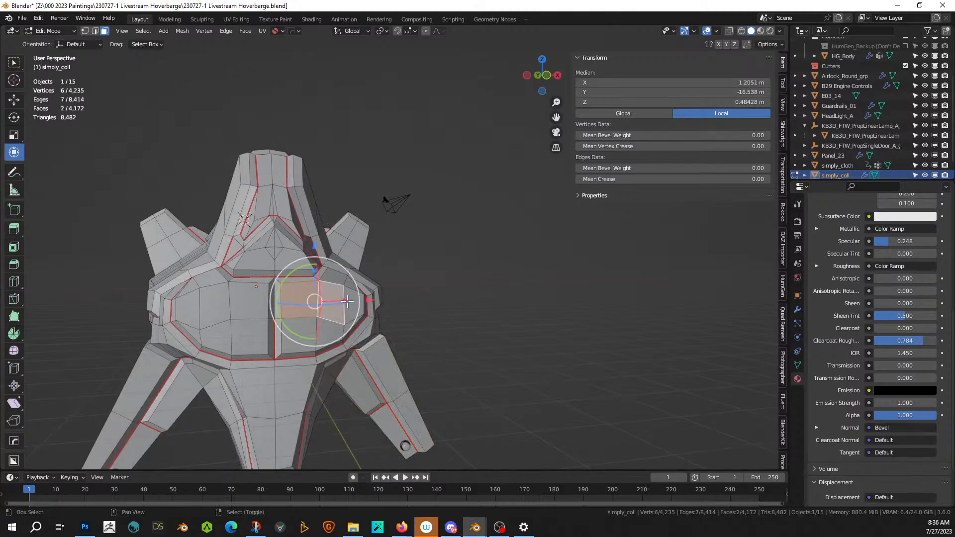
shift+right_click(352, 310)
shift+right_click(351, 323)
shift+right_click(321, 329)
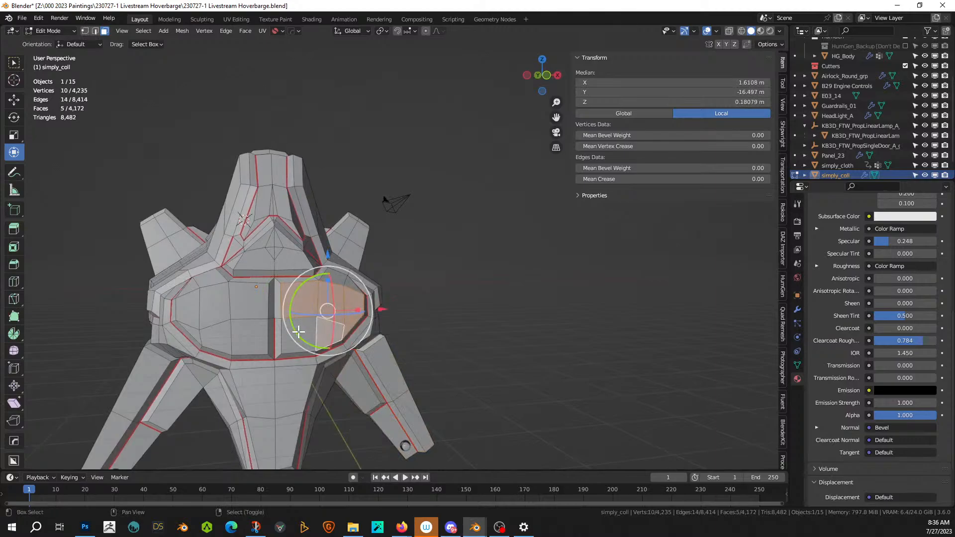
shift+right_click(298, 332)
key(KP_Decimal)
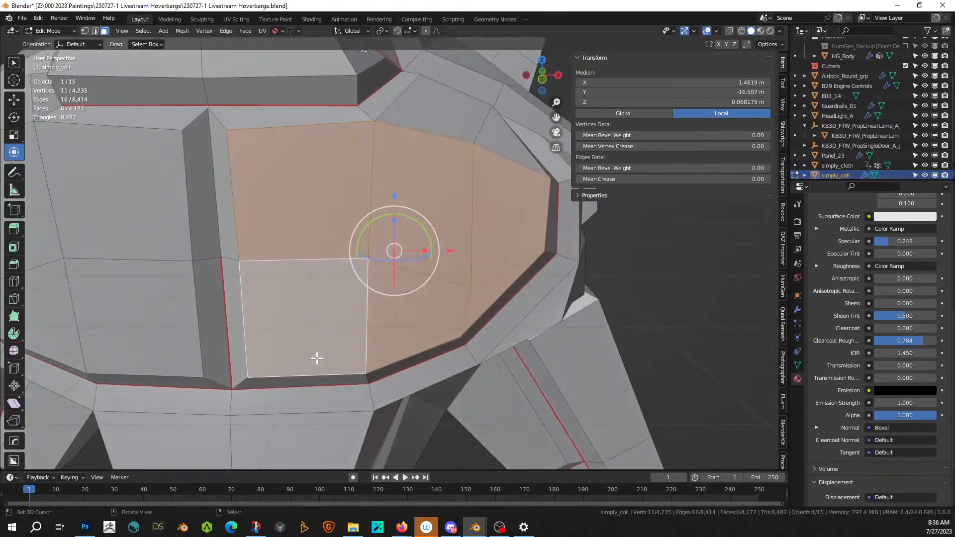
text(i.05)
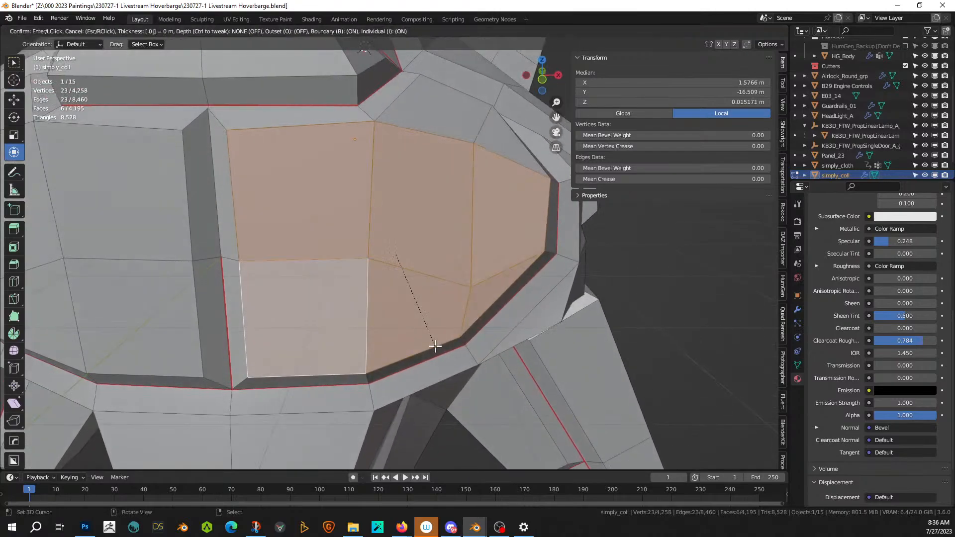
key(Return)
key(i)
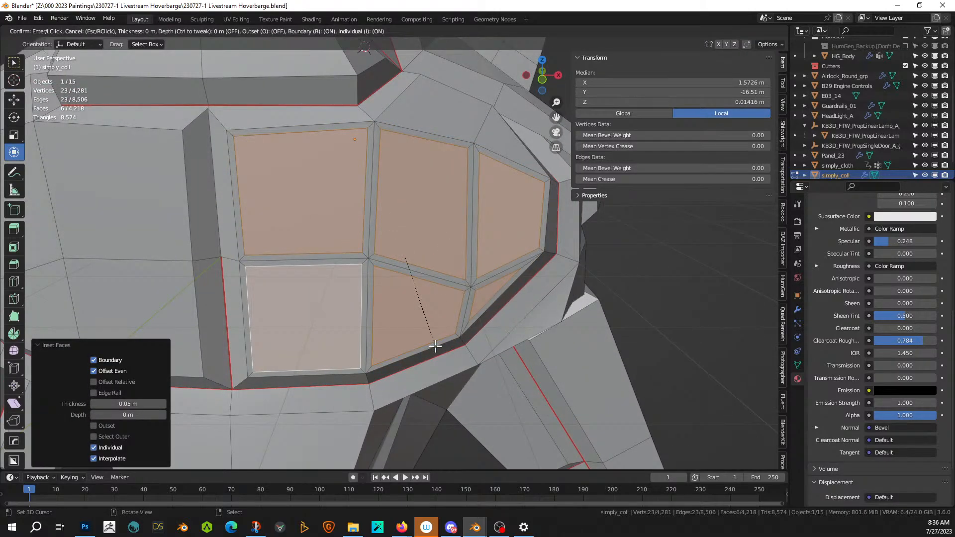
key(Escape)
key(ctrl+z)
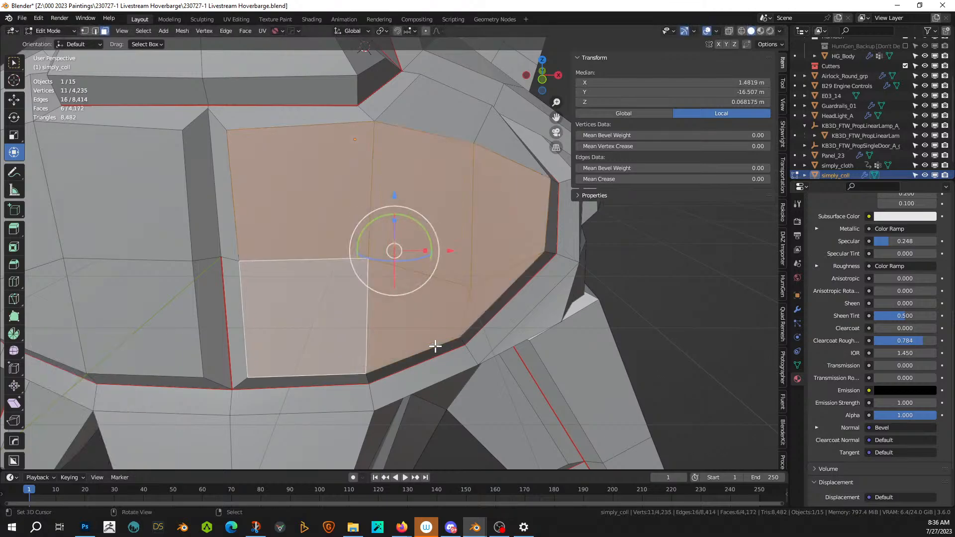
- Inset the window faces by 0.05 m as one region with Individual off, and extrude them about 0.02 m inward
text(i.05)
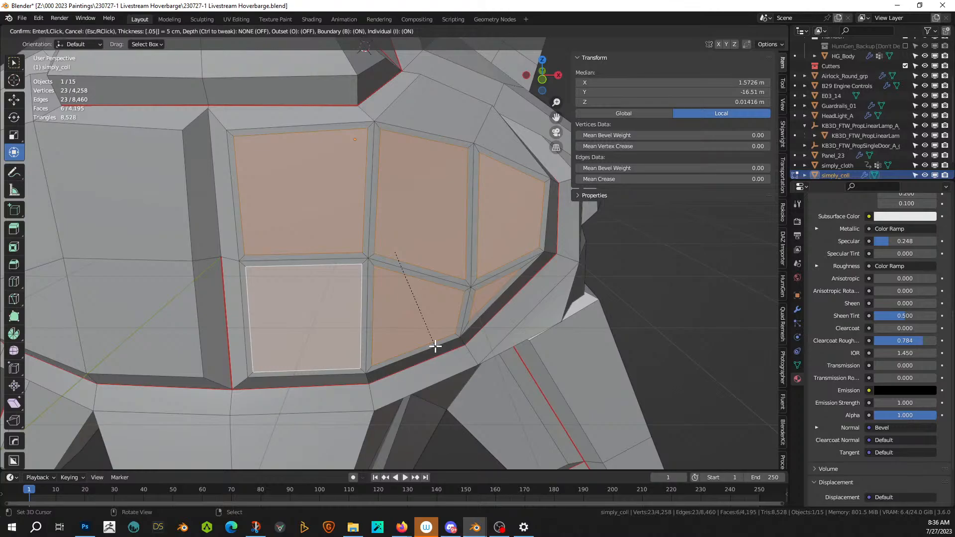
key(Return)
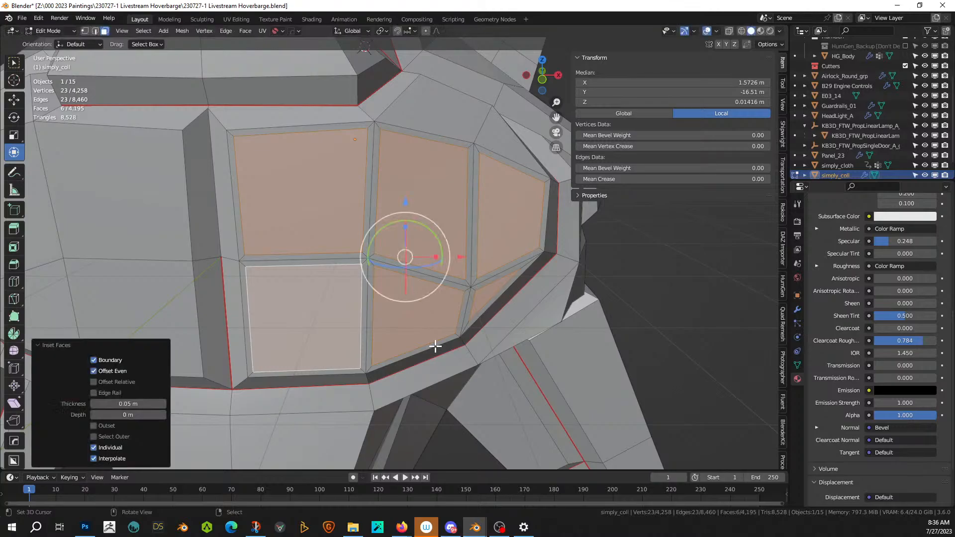
click(93, 448)
middle_drag(437, 345, 418, 349)
key(e)
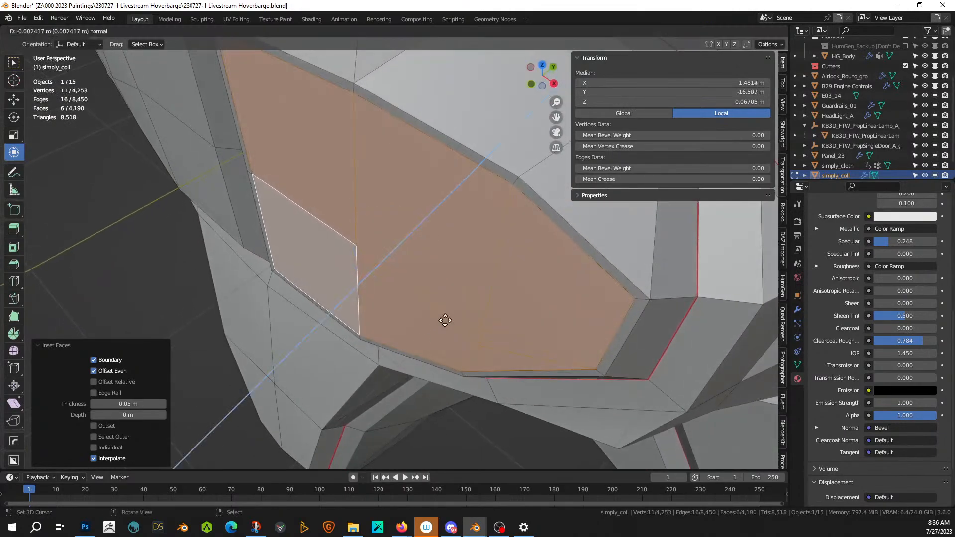
click(448, 319)
- Inset the recessed window faces by about 0.008 m and extrude them another 0.02 m or so inward
middle_drag(589, 368, 602, 363)
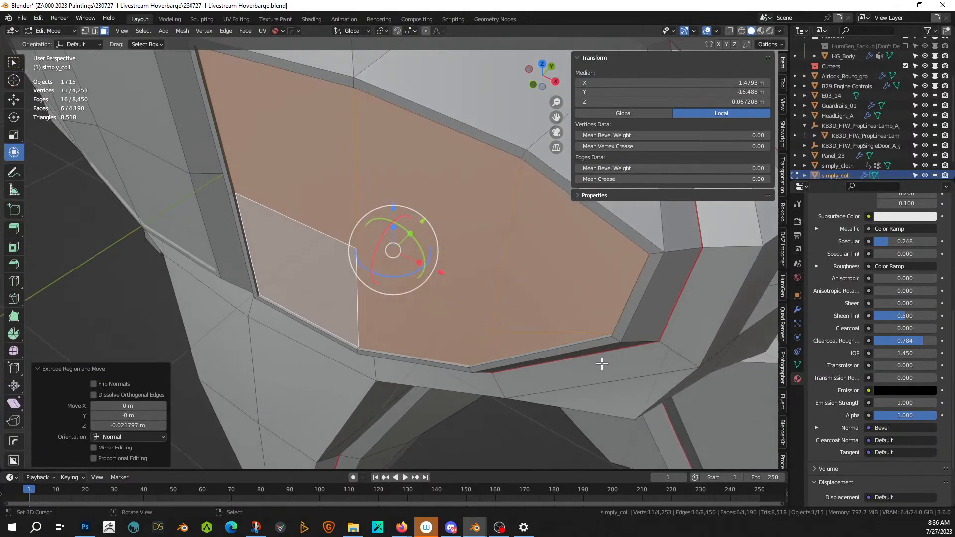
key(i)
click(604, 349)
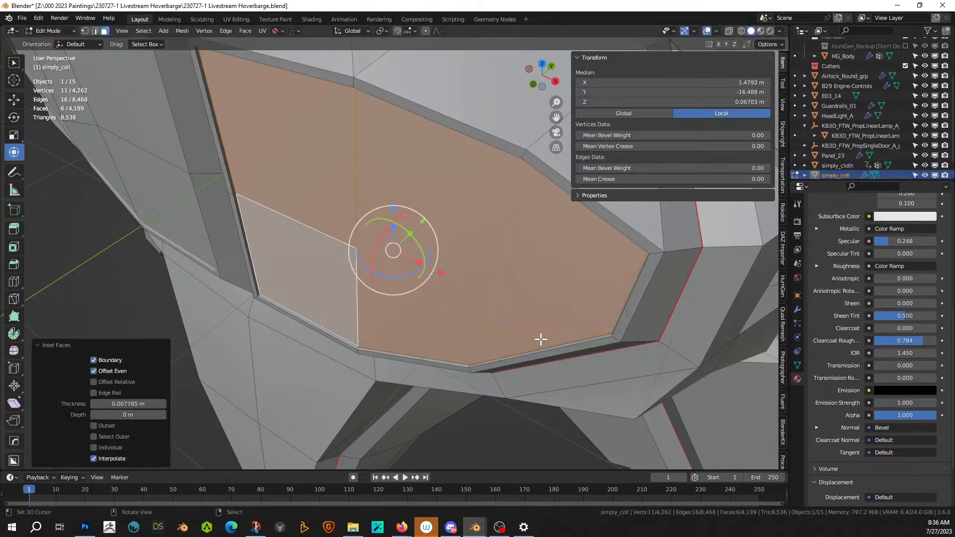
middle_drag(540, 336, 526, 347)
key(e)
click(528, 346)
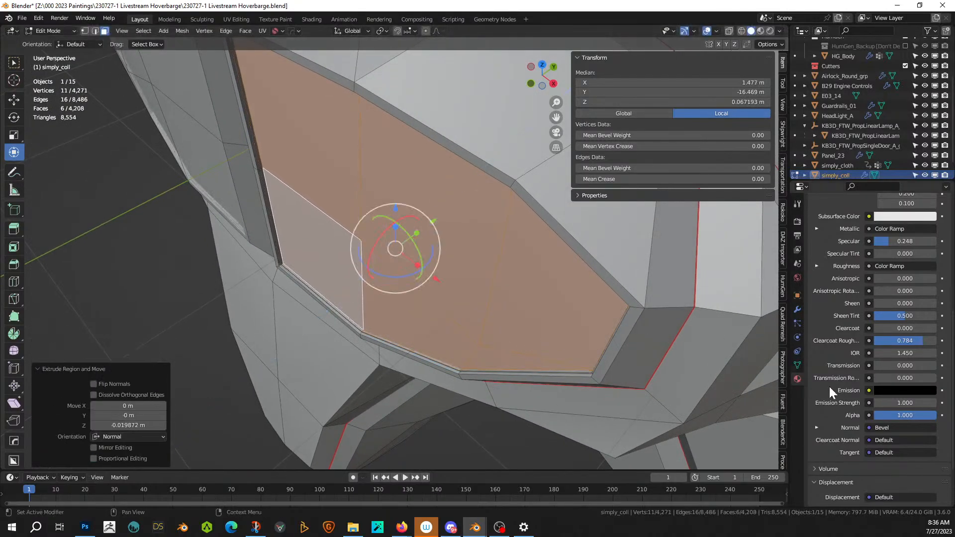
- Assign the Glass_Windowpane material to the recessed window faces and return to Object Mode
scroll(863, 362, up, 10)
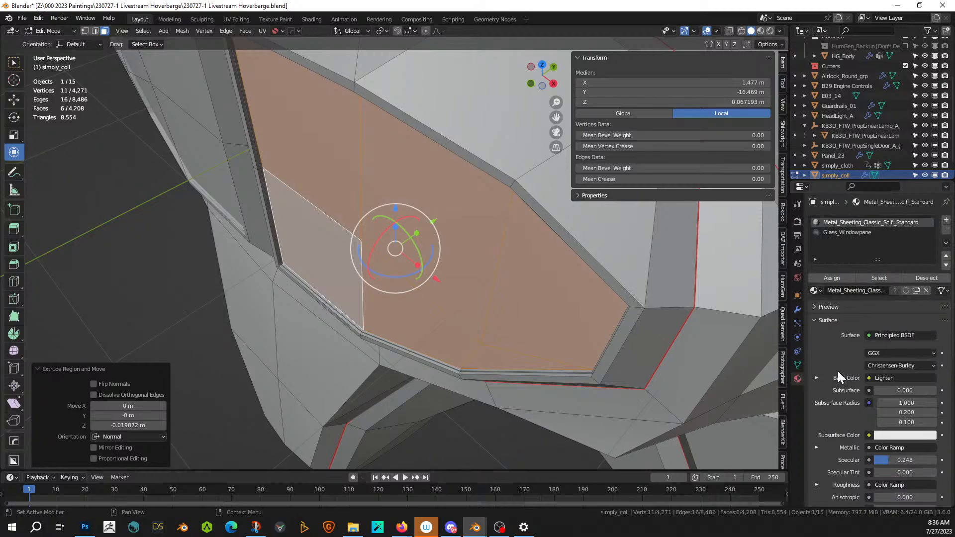
click(850, 233)
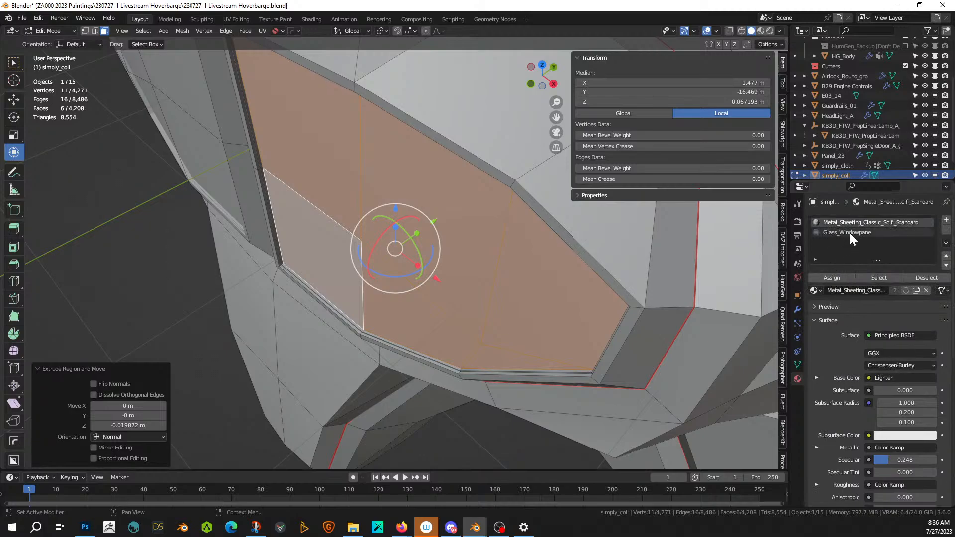
click(830, 278)
scroll(495, 299, down, 8)
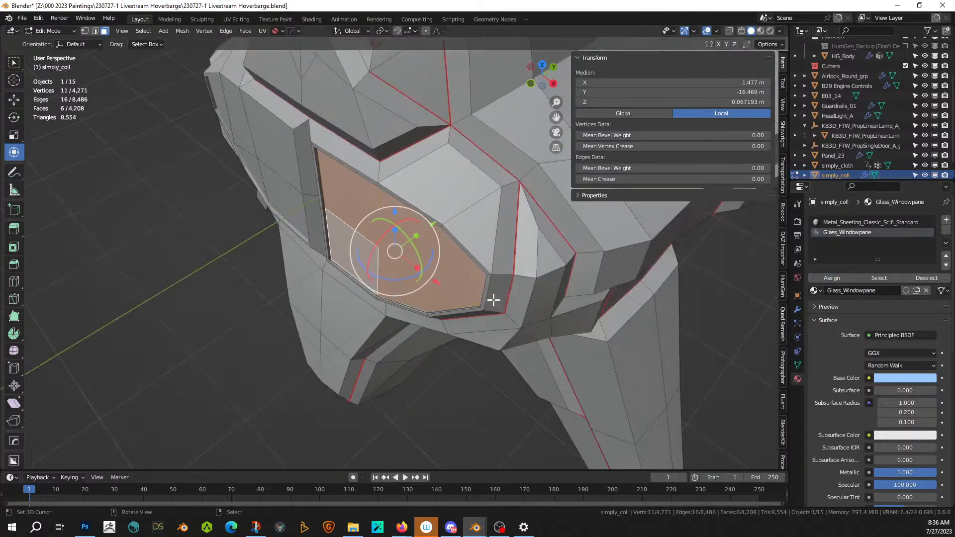
key(Tab)
middle_drag(432, 323, 560, 270)
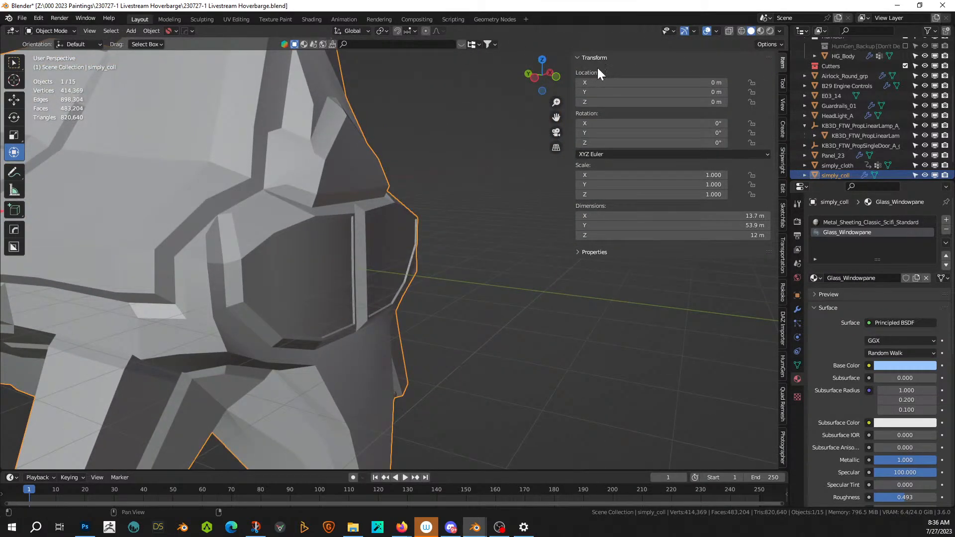
- Switch the viewport to rendered shading, check the glass nose windows, and save the file
click(770, 31)
scroll(468, 272, down, 4)
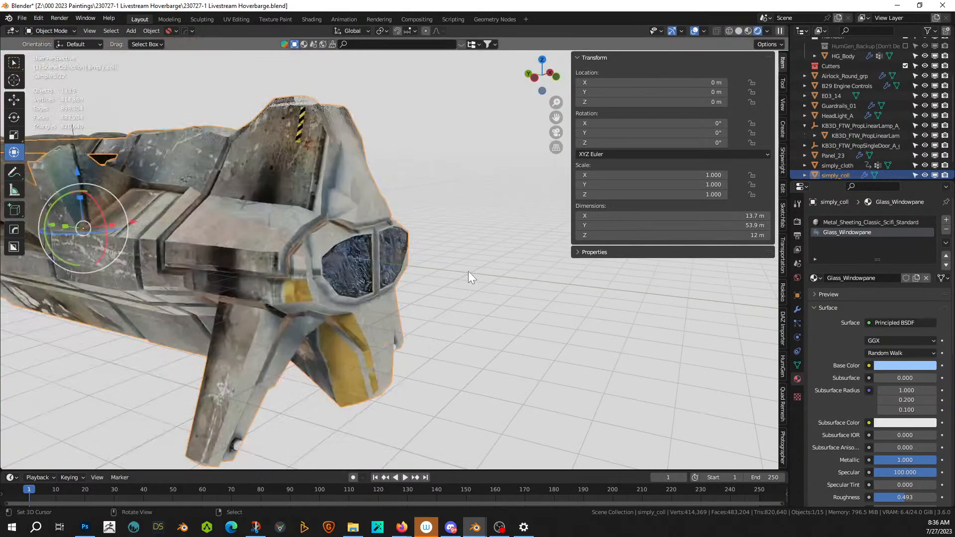
middle_drag(468, 272, 430, 383)
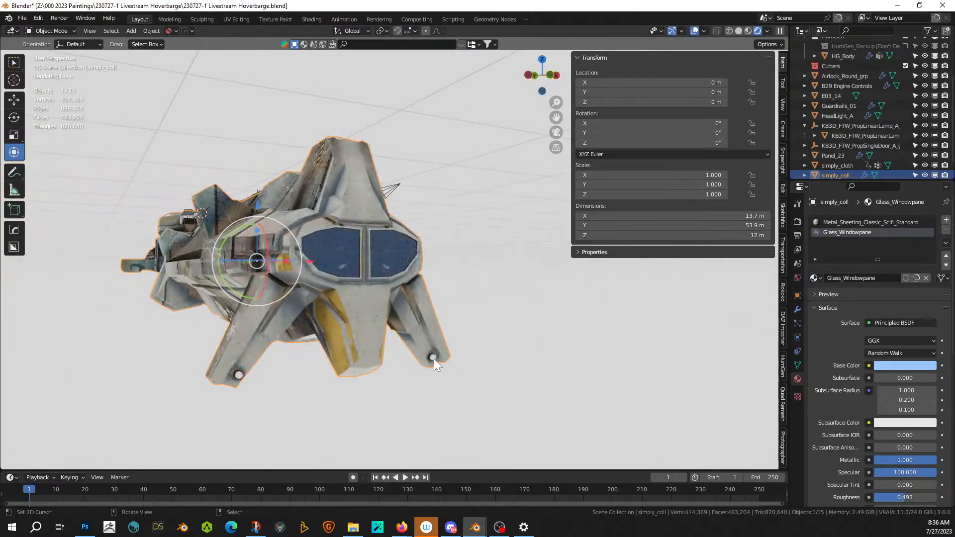
mouse_move(447, 321)
middle_down()
mouse_move(454, 321)
mouse_move(408, 323)
mouse_move(396, 311)
mouse_move(475, 318)
mouse_move(461, 322)
middle_up()
middle_drag(404, 349, 329, 278)
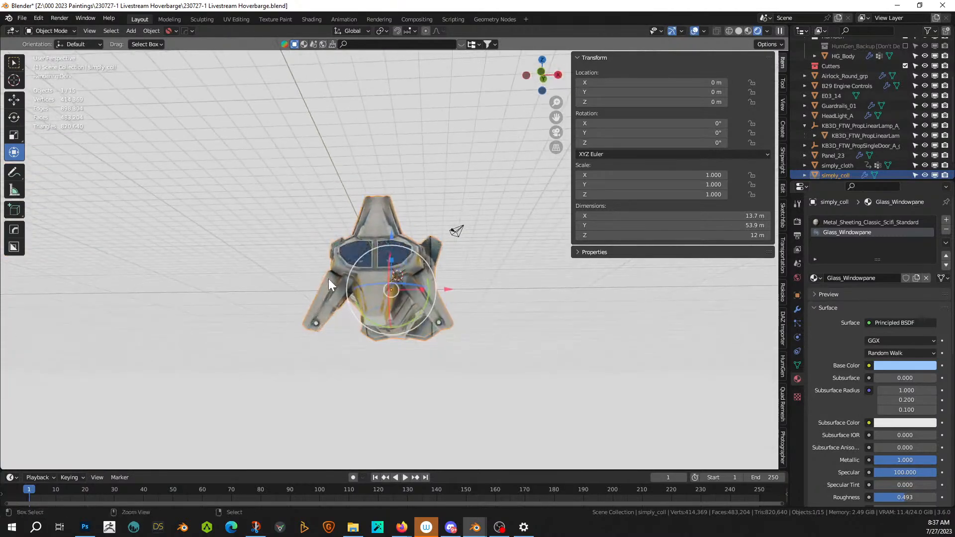
key(ctrl+s)
- Examine the rendered ship around the nose windows, the legs, the hull sides and the cloth-covered bay
scroll(356, 308, up, 5)
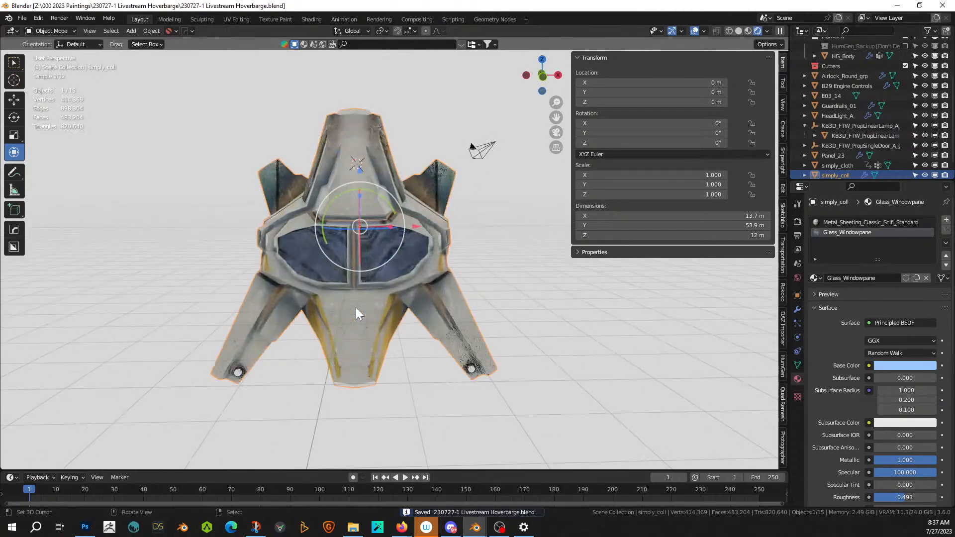
scroll(413, 293, down, 4)
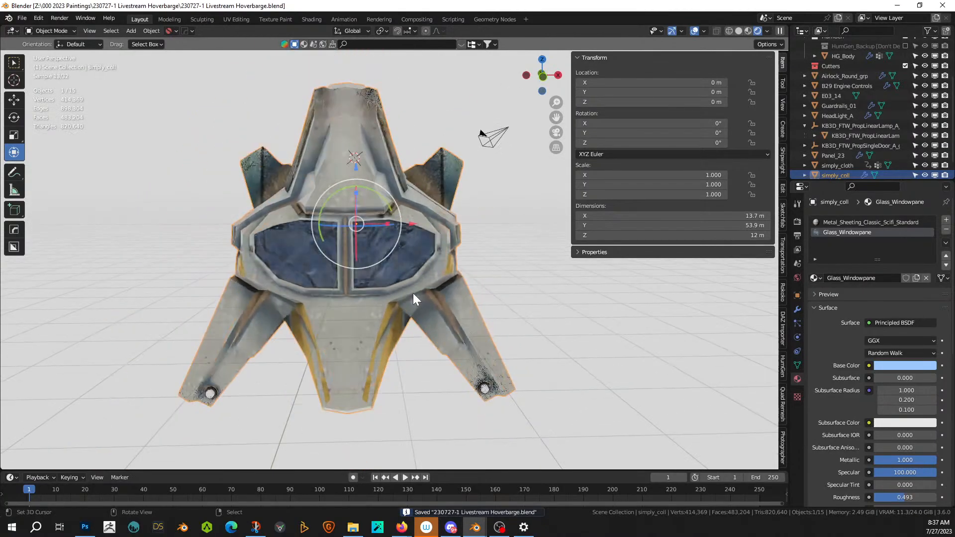
middle_drag(413, 293, 496, 298)
scroll(455, 309, down, 3)
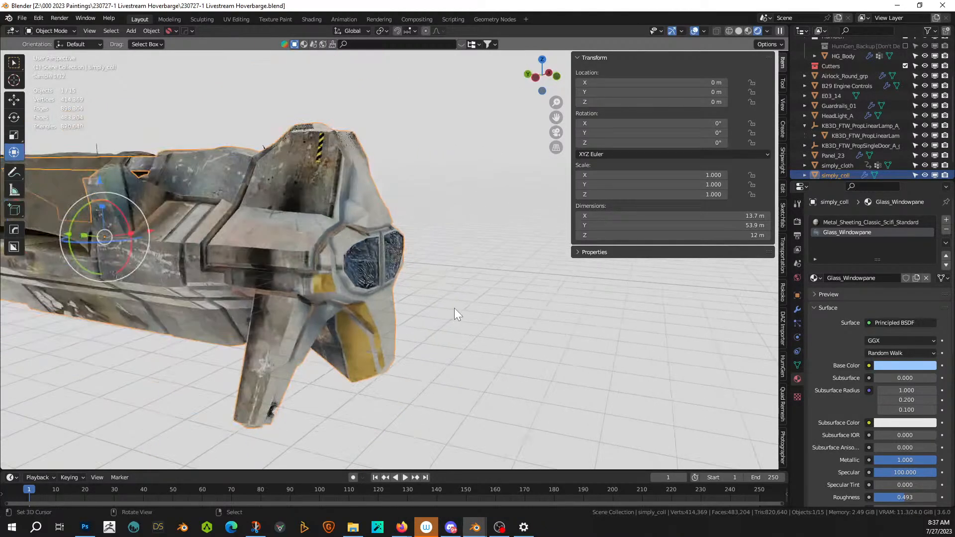
middle_drag(428, 312, 541, 303)
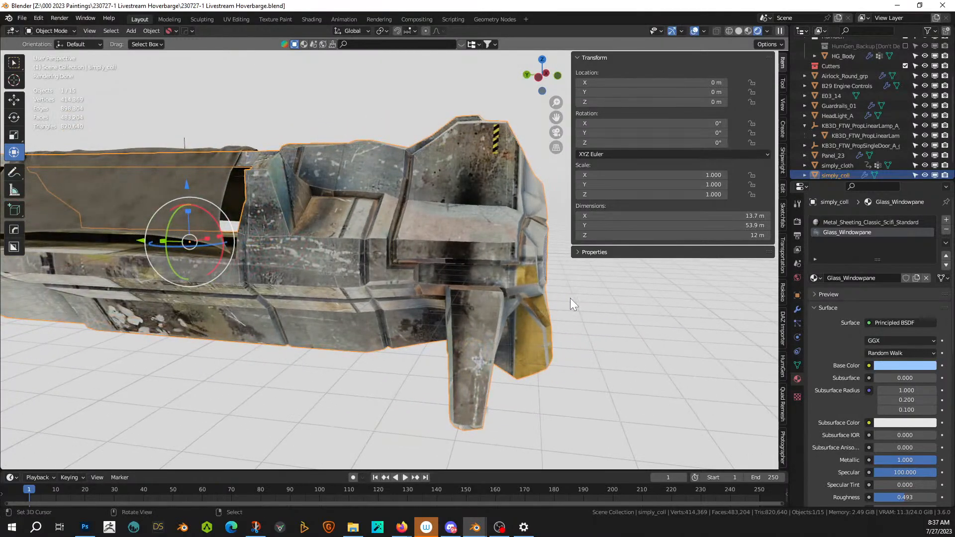
middle_drag(571, 297, 425, 305)
scroll(439, 307, up, 3)
middle_drag(500, 310, 366, 301)
scroll(468, 323, down, 5)
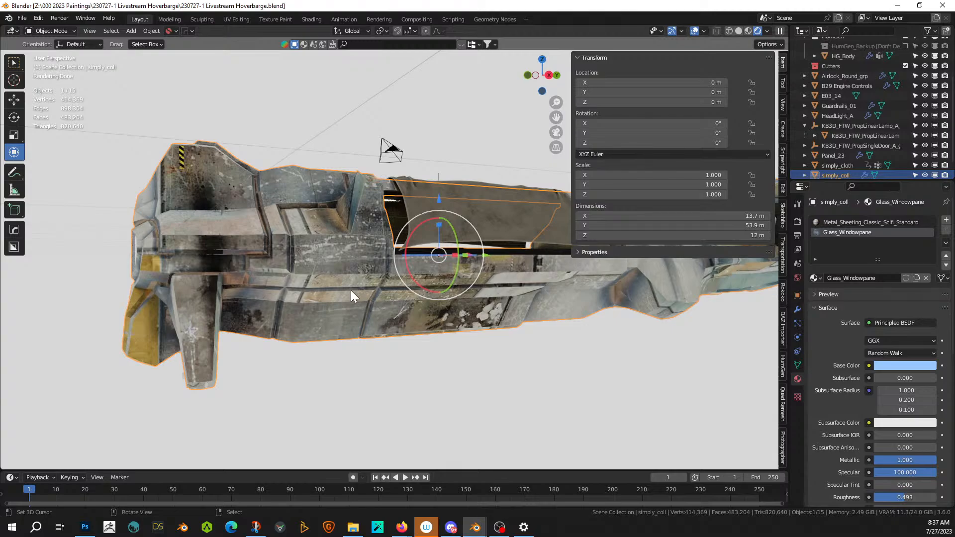
middle_drag(342, 223, 240, 308)
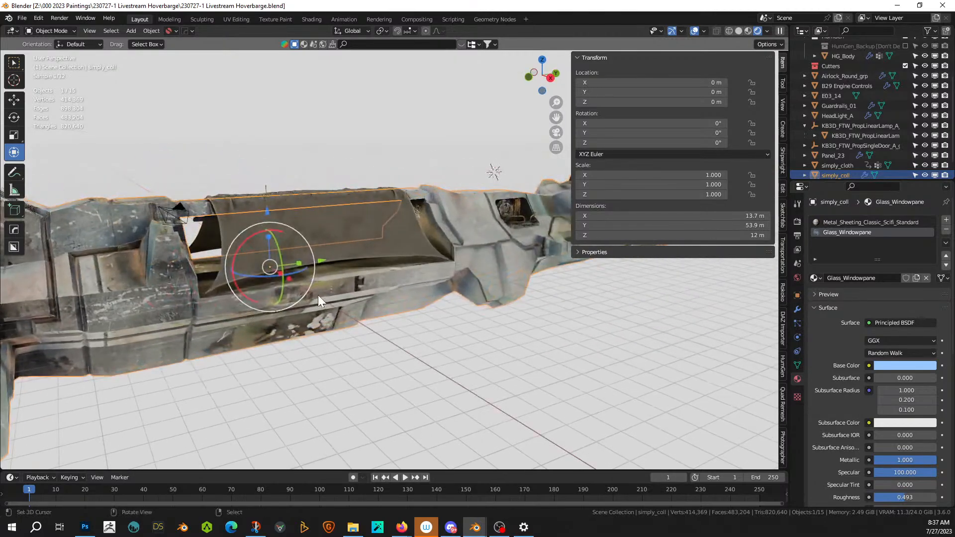
mouse_move(319, 295)
middle_down()
mouse_move(459, 273)
mouse_move(458, 285)
mouse_move(571, 292)
mouse_move(414, 280)
mouse_move(443, 291)
mouse_move(389, 322)
mouse_move(345, 250)
middle_up()
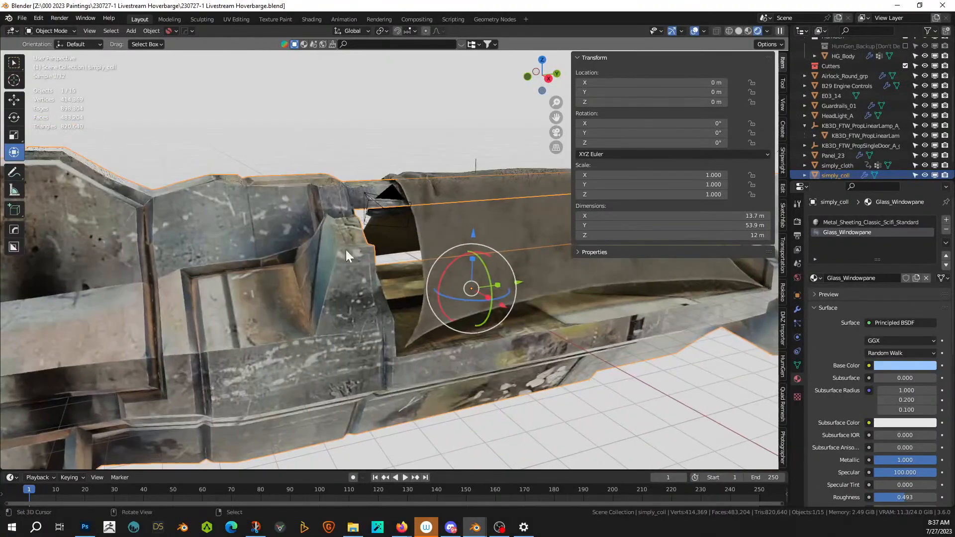
- Return to solid shading and select the six faces of the recessed panel on the hull's side, ahead of the cloth-covered bay
click(742, 32)
mouse_move(288, 322)
middle_down()
mouse_move(299, 326)
mouse_move(243, 341)
middle_up()
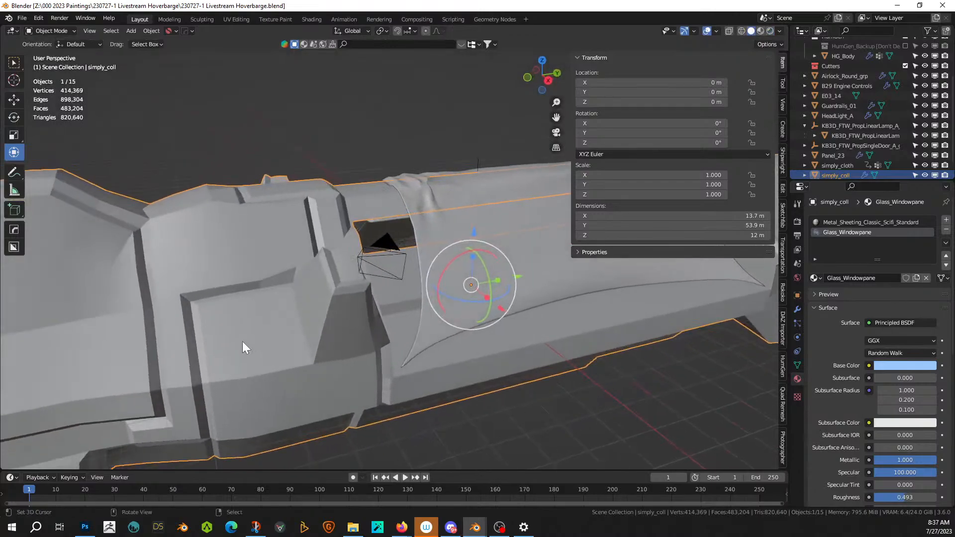
key(Tab)
click(225, 350)
ctrl+click(291, 344)
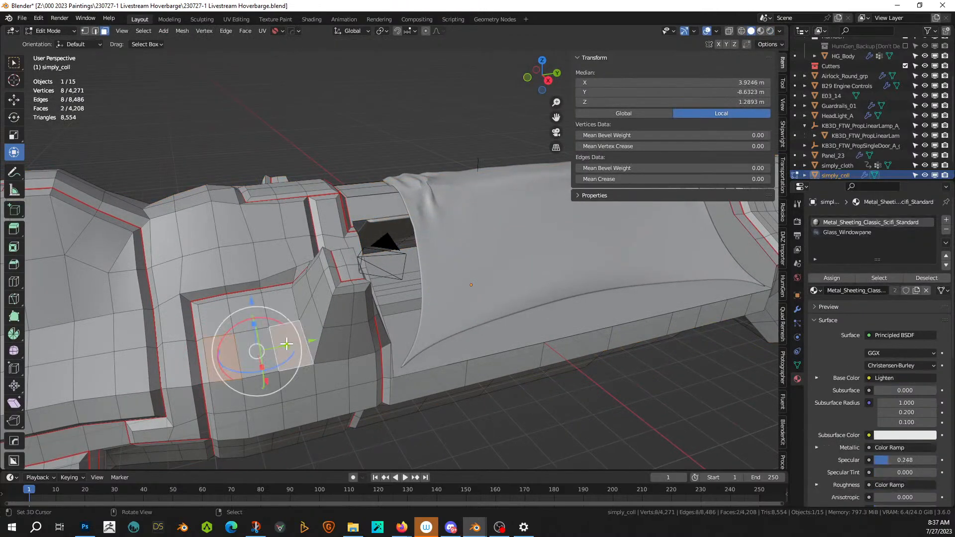
ctrl+right_click(271, 322)
key(ctrl+z)
ctrl+right_click(218, 318)
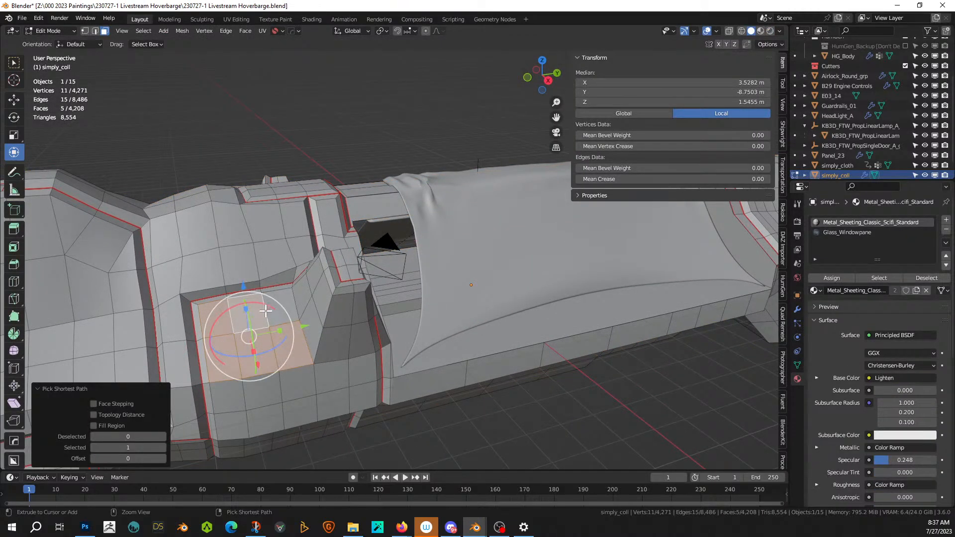
ctrl+right_click(274, 310)
ctrl+middle_drag(215, 316, 506, 301)
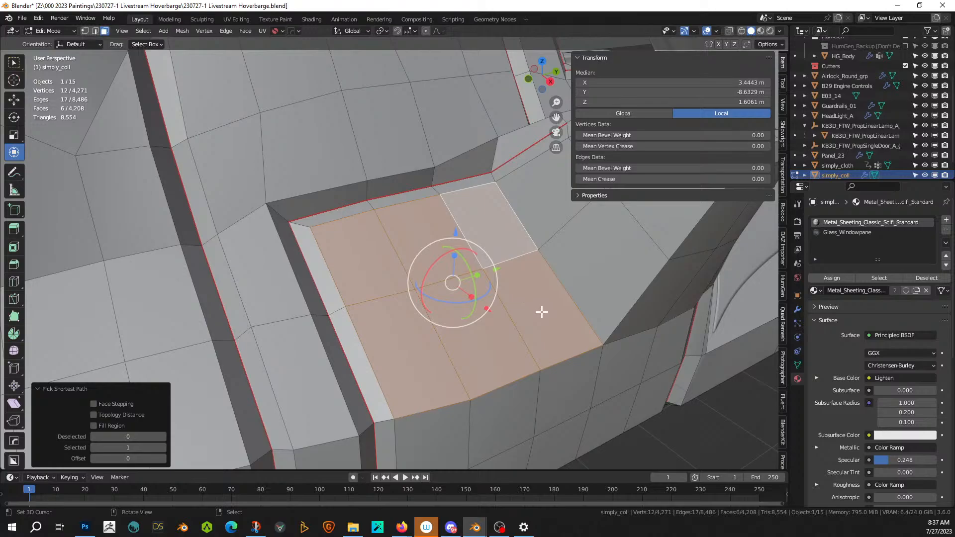
- Inset the six selected side-panel faces by about 0.062 m and extrude them about 0.15 m into the hull
key(i)
click(519, 306)
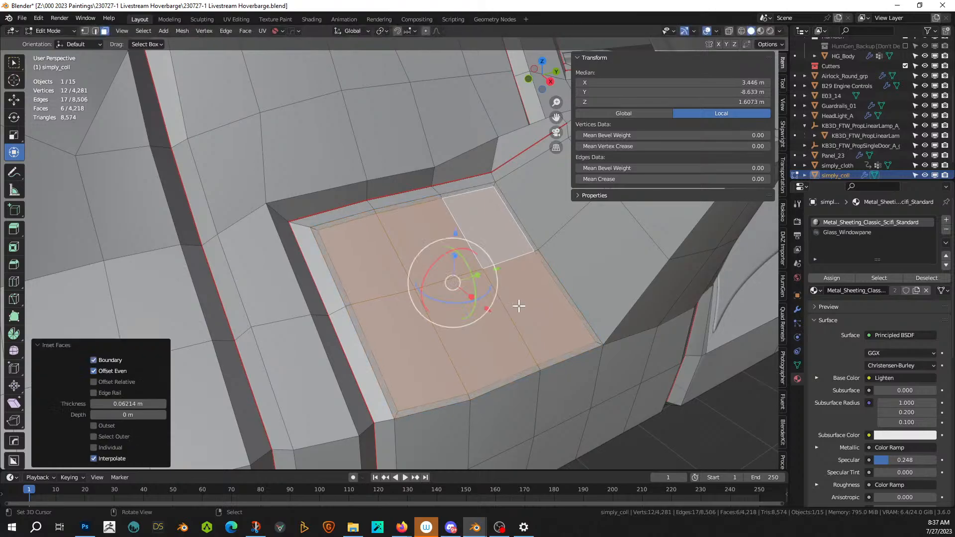
key(e)
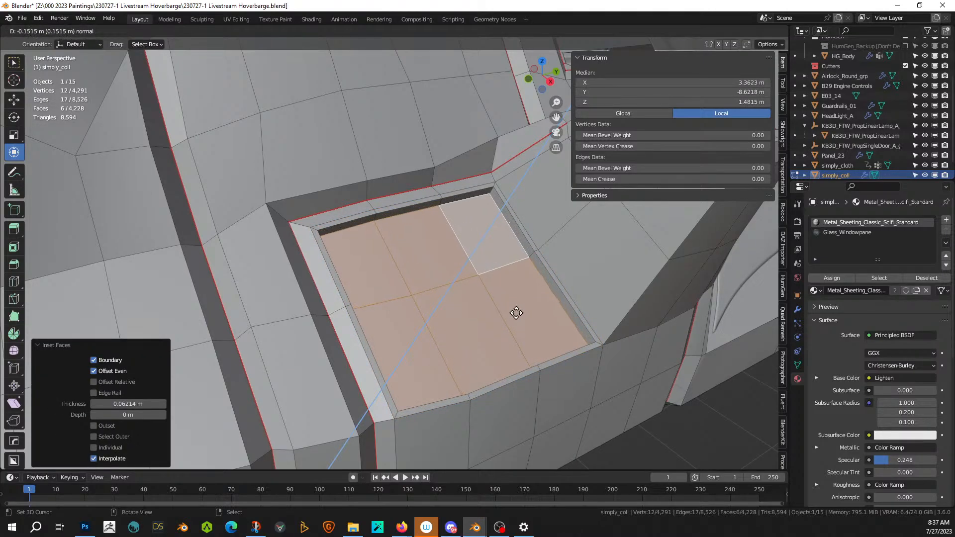
click(517, 312)
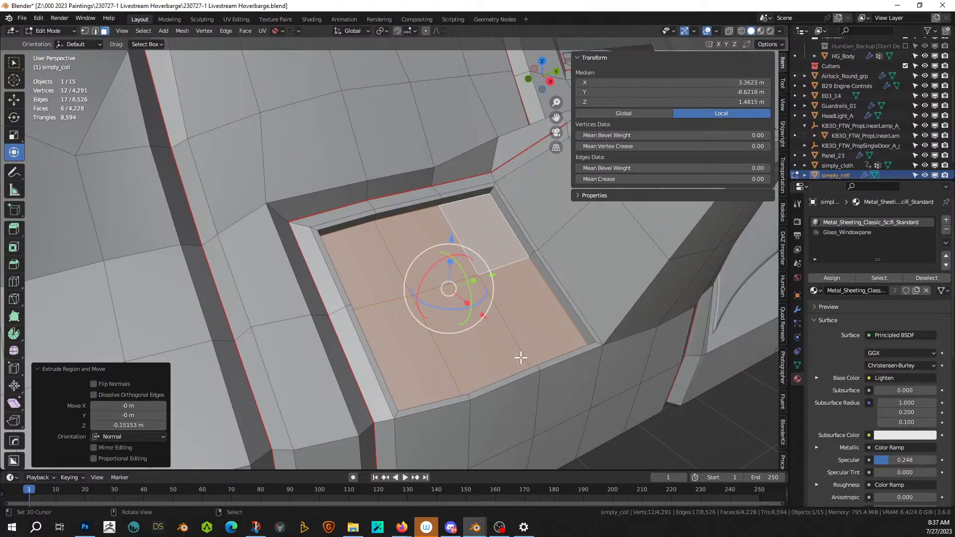
shift+middle_drag(590, 343, 518, 354)
scroll(519, 354, down, 3)
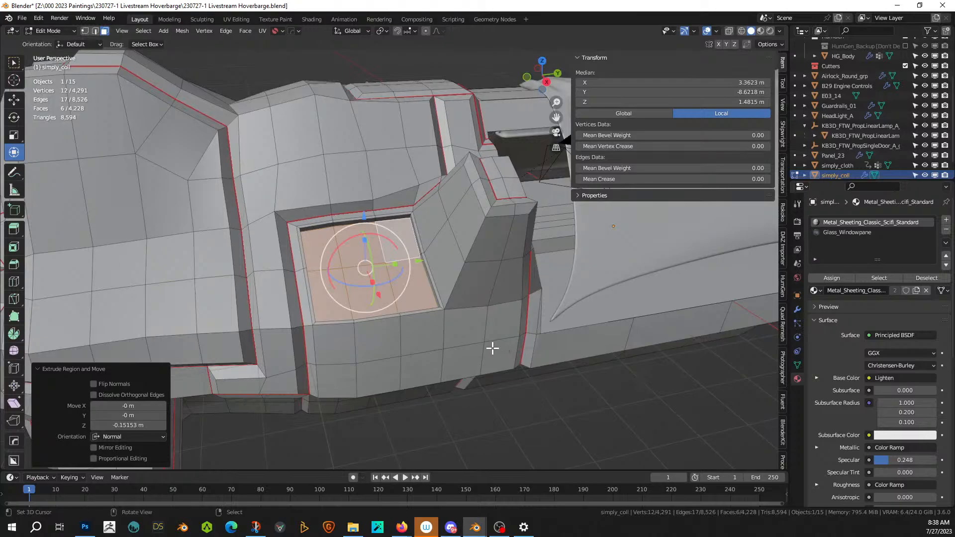
middle_drag(479, 349, 503, 346)
scroll(495, 345, up, 4)
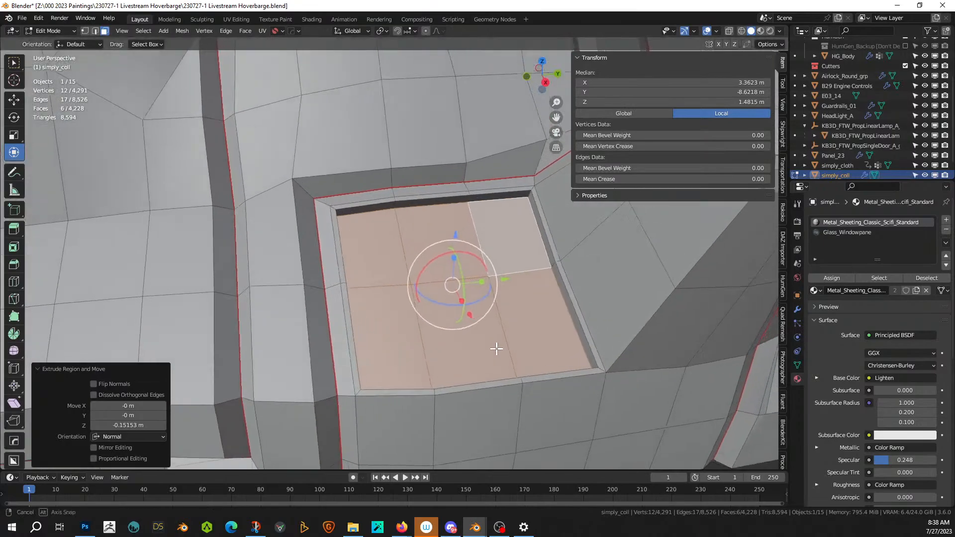
- In Object Mode, run Random Loop Extrude on the recessed faces with loops 1, 2 and 3 enabled and 1 subdivision cut
key(Tab)
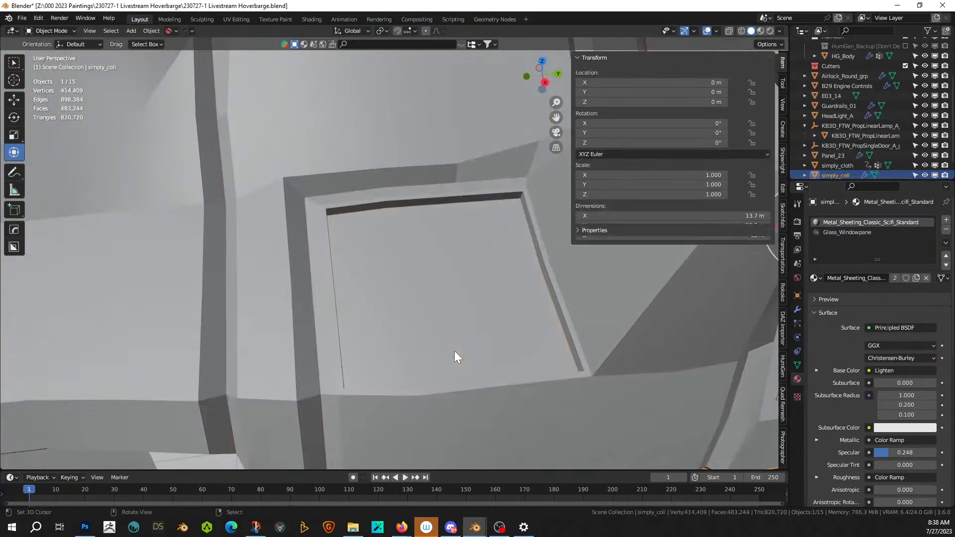
key(shift+v)
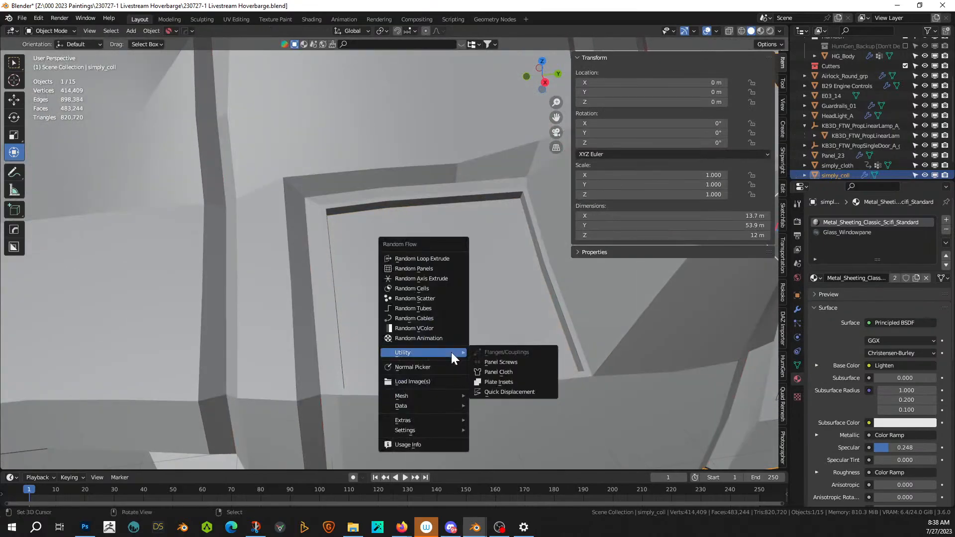
click(446, 259)
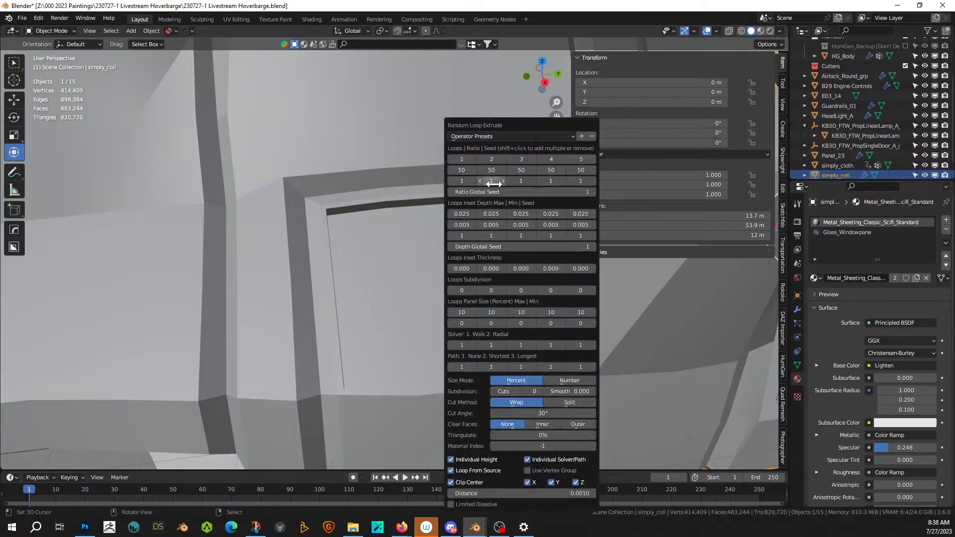
click(468, 157)
shift+click(491, 160)
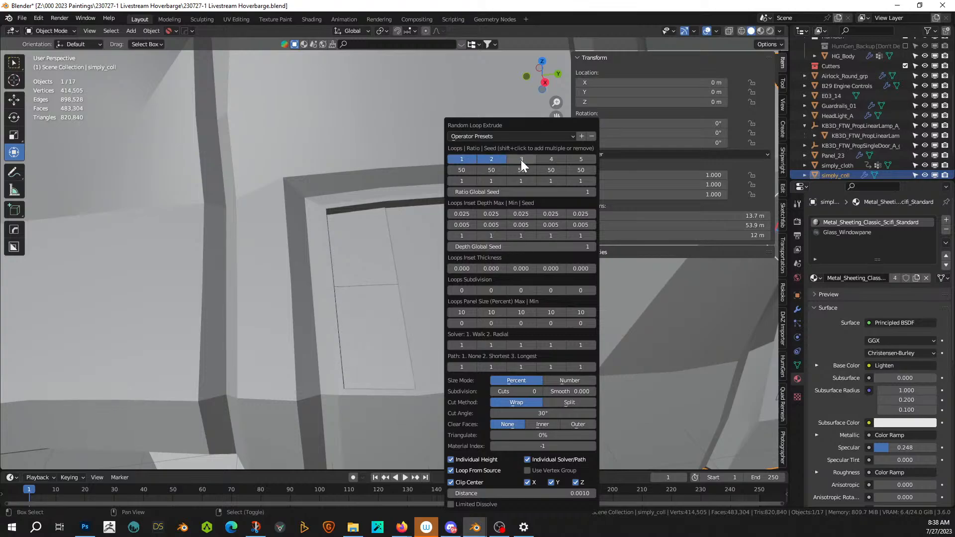
shift+click(521, 160)
click(538, 390)
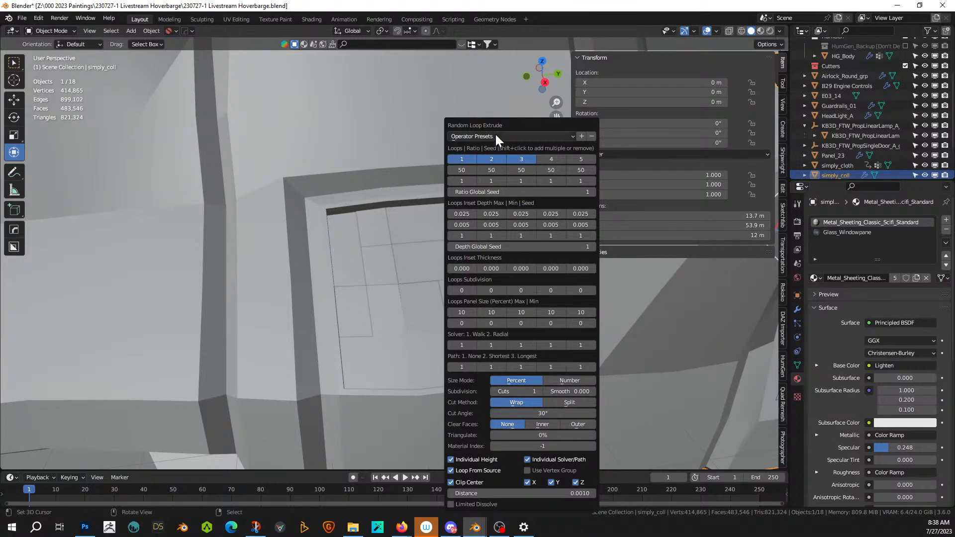
drag(503, 123, 186, 84)
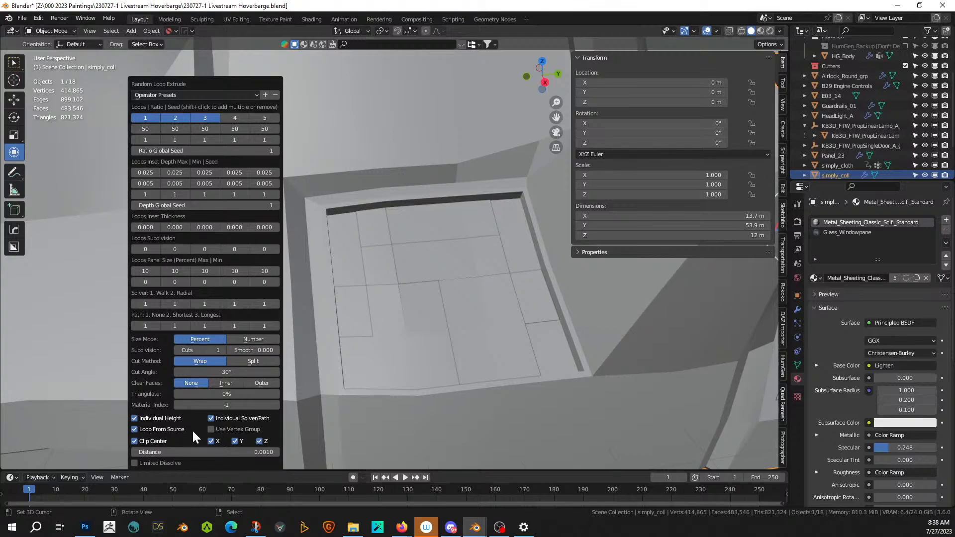
- Turn off Loop From Source and set the subdivision of loops 1, 2 and 3 to 1, 2 and 3
click(135, 429)
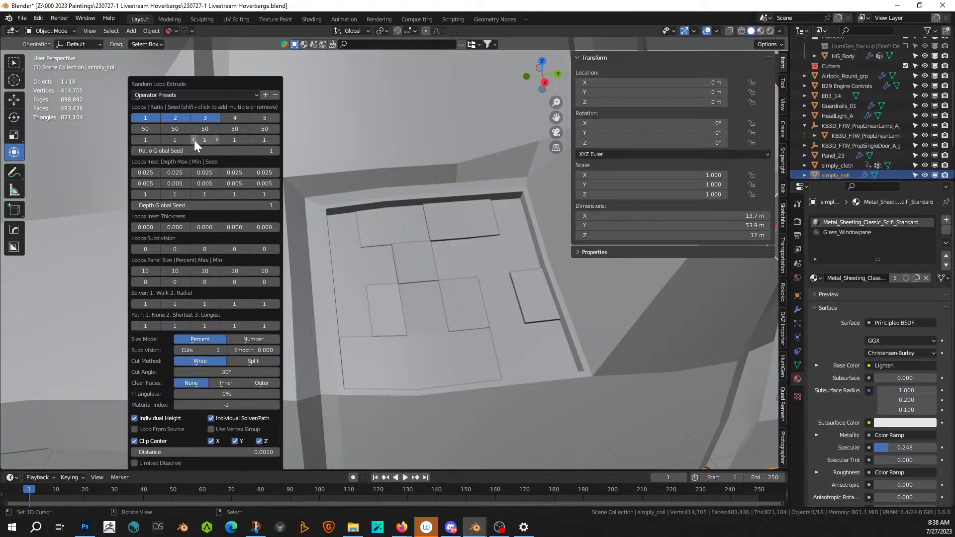
click(186, 249)
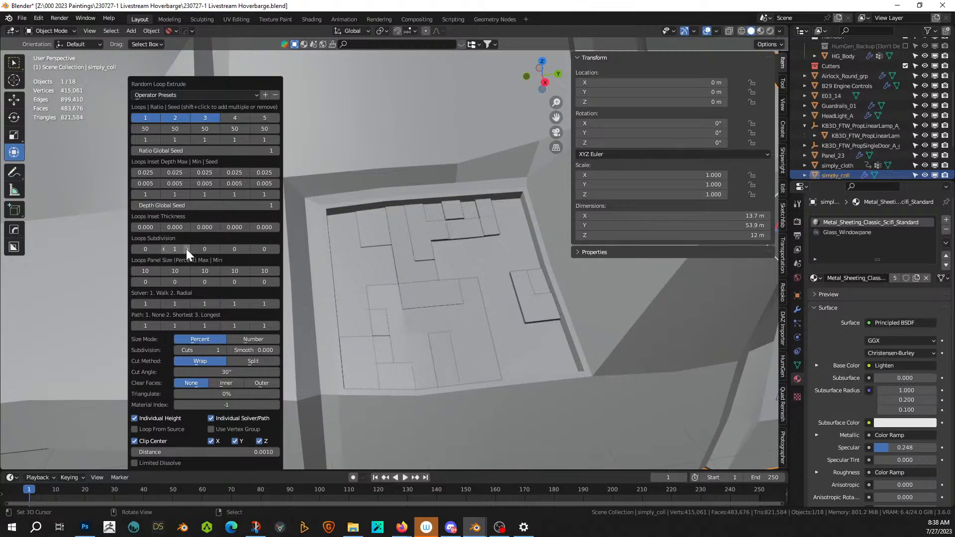
click(187, 249)
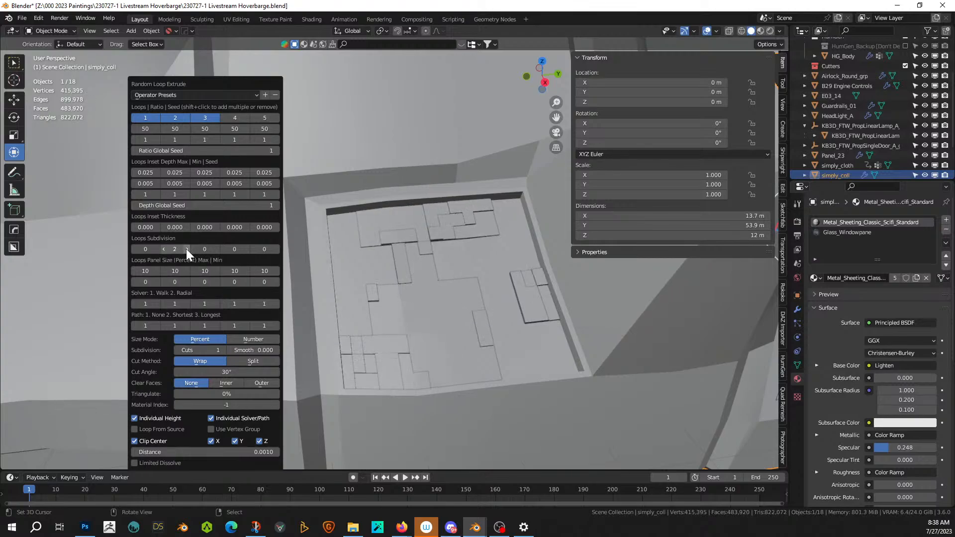
click(217, 249)
click(217, 249)
click(217, 249)
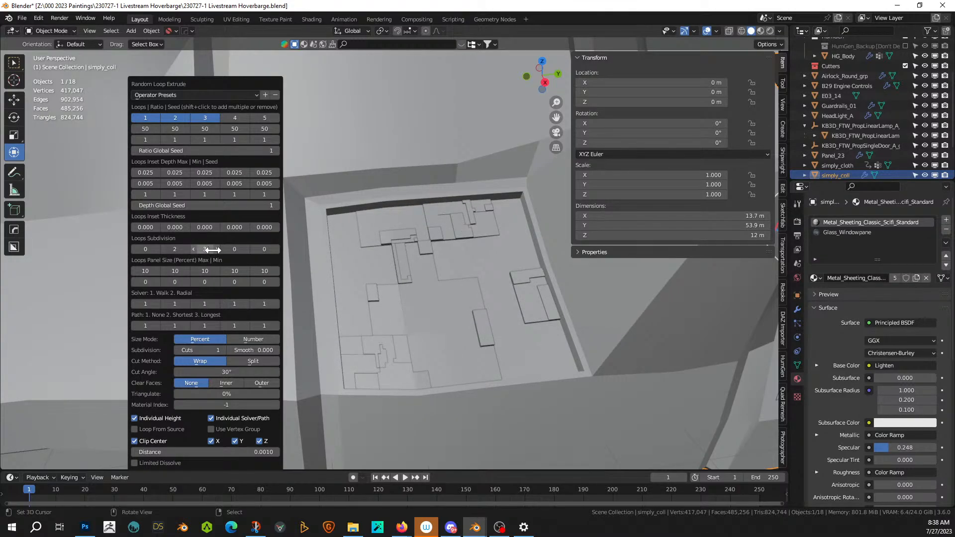
click(158, 249)
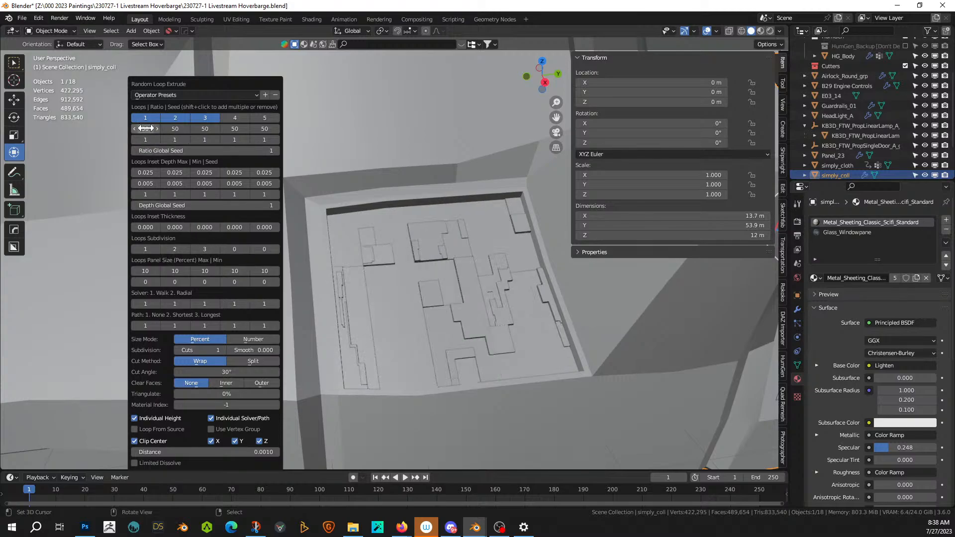
- Set the ratio of each of the first three extrusion loops to 75
mouse_move(146, 129)
mouse_down()
mouse_move(192, 128)
mouse_move(161, 128)
mouse_up()
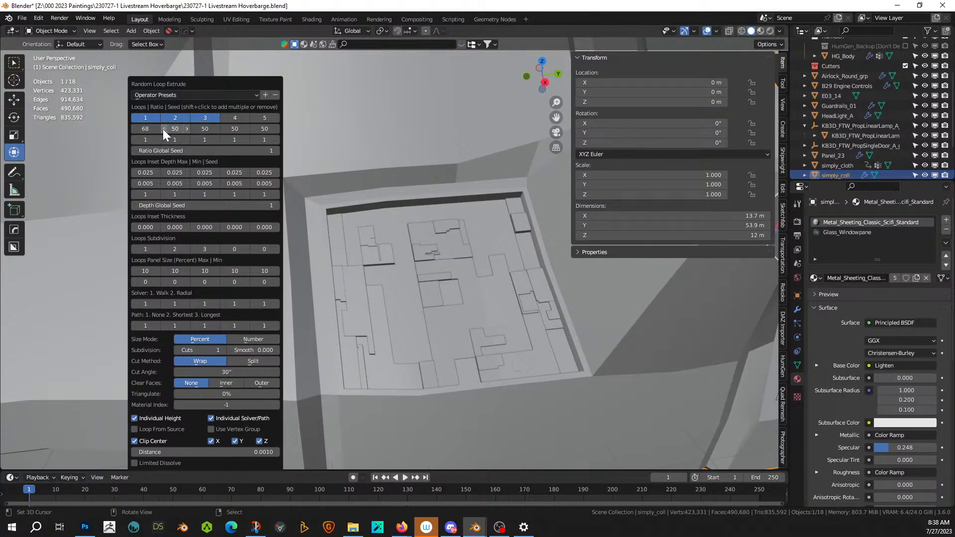
click(162, 129)
text(75)
key(Return)
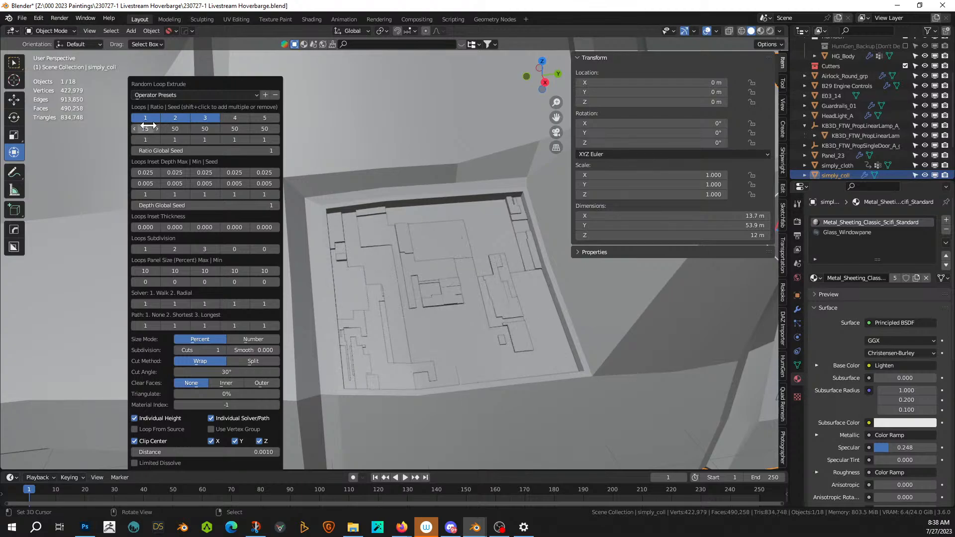
click(170, 129)
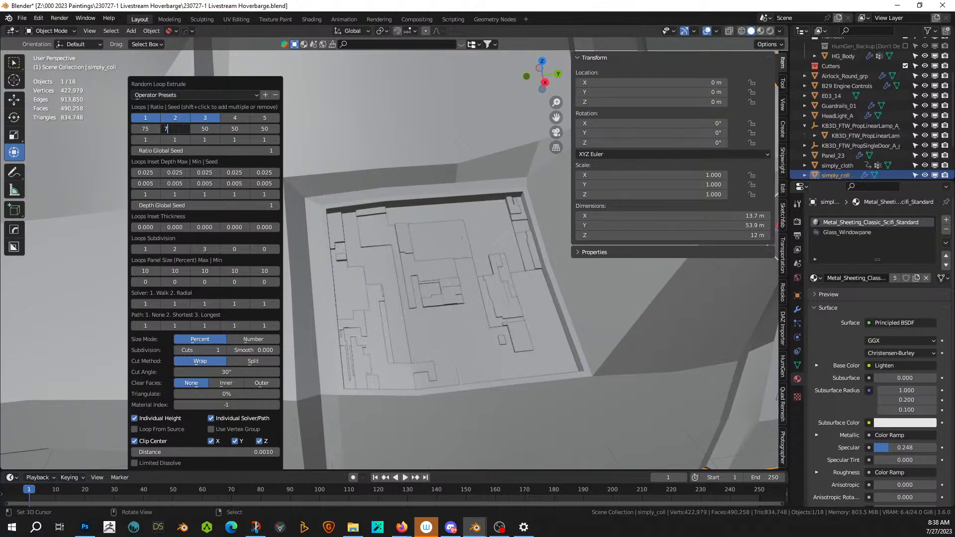
text(75)
key(Return)
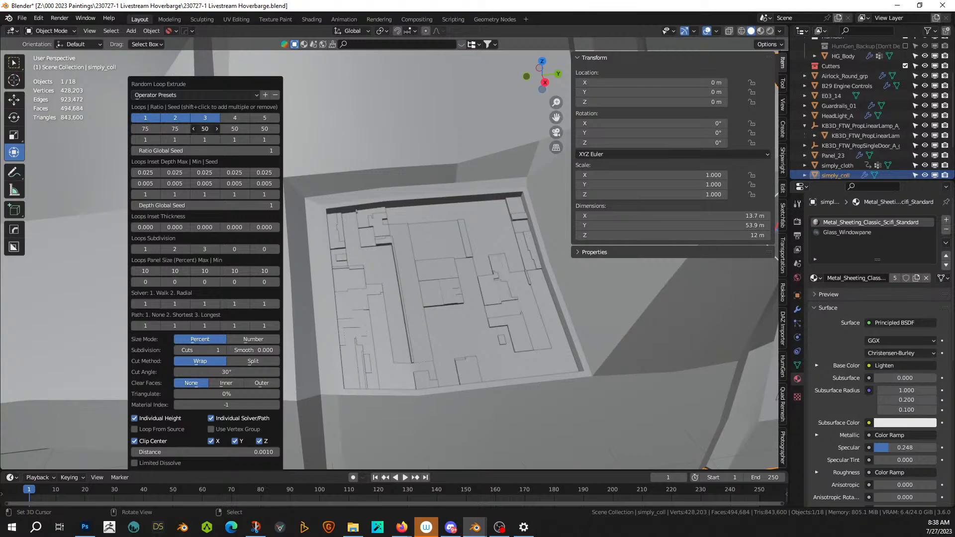
key(Return)
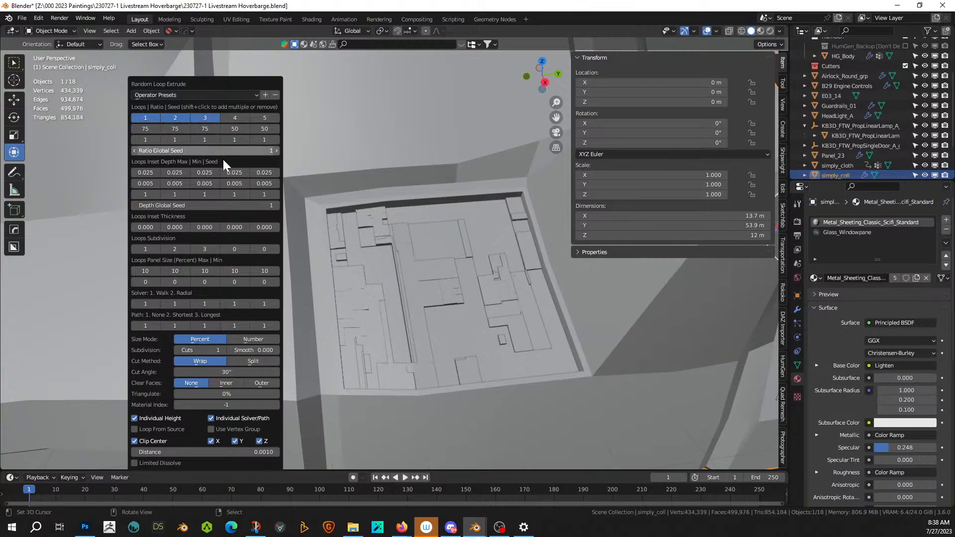
- Examine the random panel detail inside the hull recess up close and from several angles
middle_drag(223, 157, 339, 219)
scroll(341, 225, down, 2)
scroll(323, 210, up, 4)
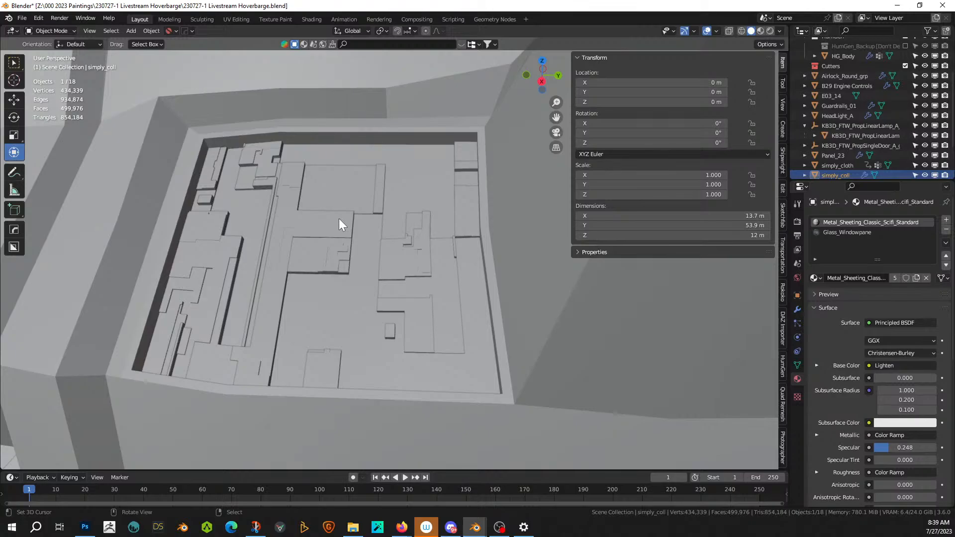
scroll(281, 264, down, 4)
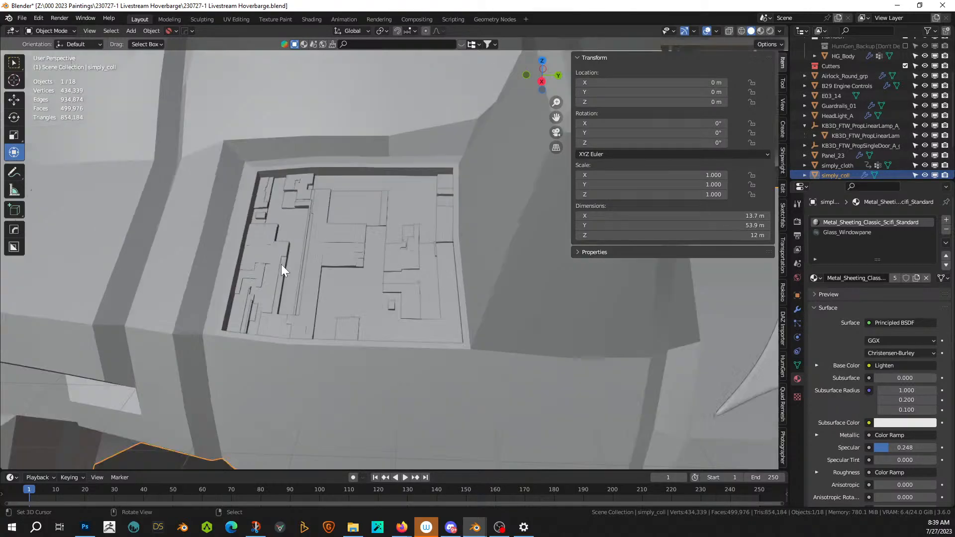
middle_drag(282, 264, 279, 293)
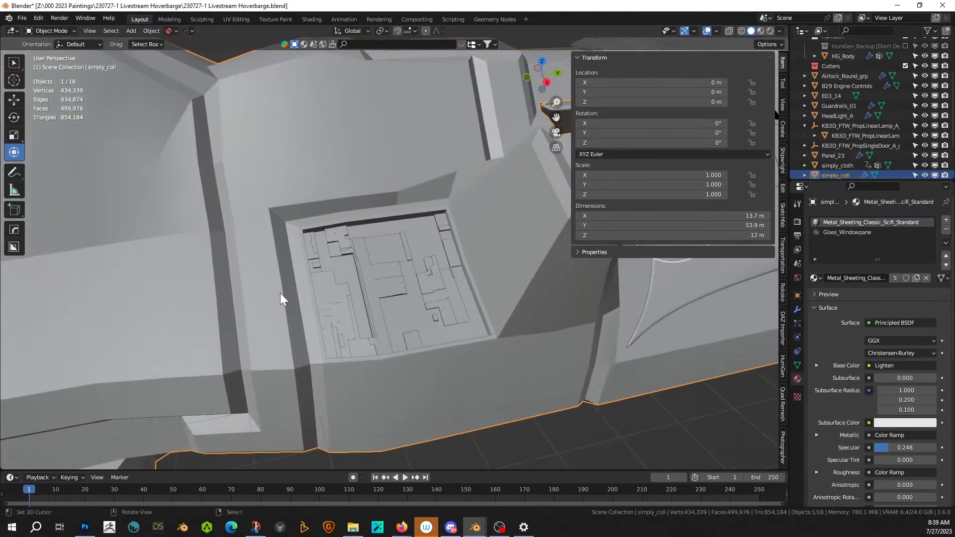
scroll(292, 319, up, 3)
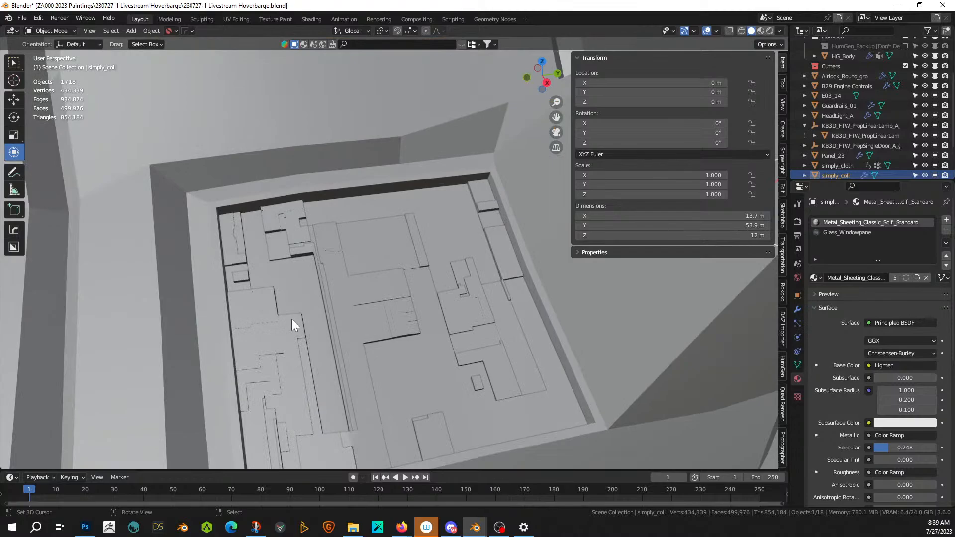
middle_drag(332, 316, 318, 316)
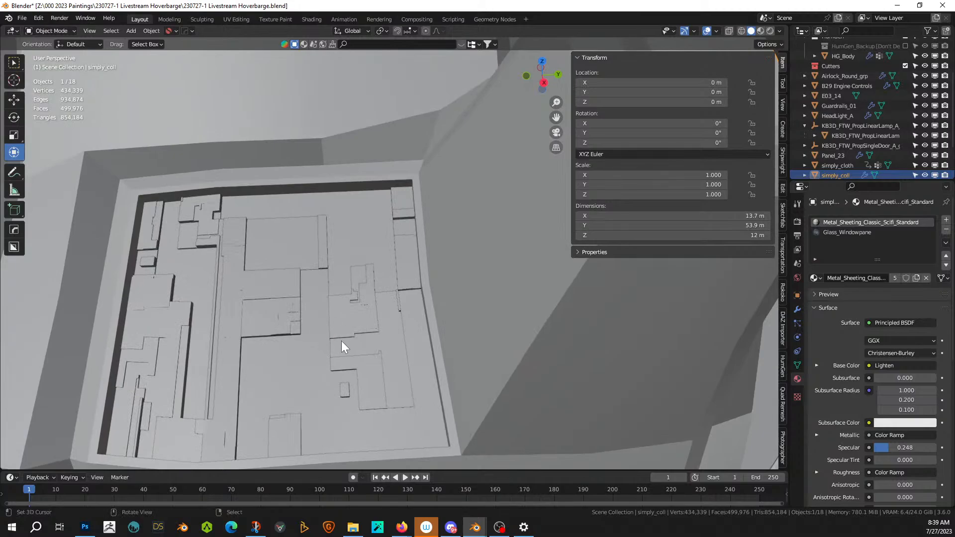
- In Object Mode, run Random Tubes on the recessed panel faces with an amount of 7
key(Tab)
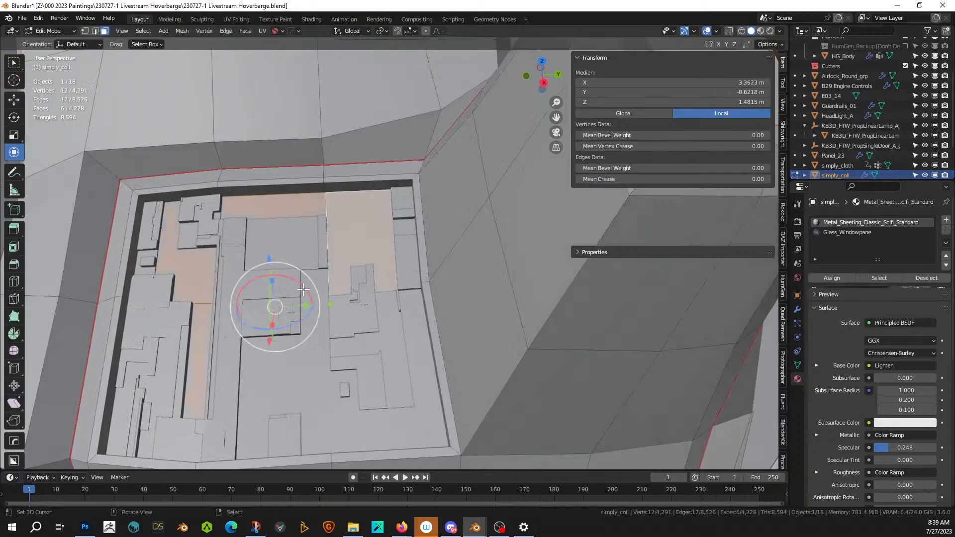
key(Tab)
key(shift+alt+f)
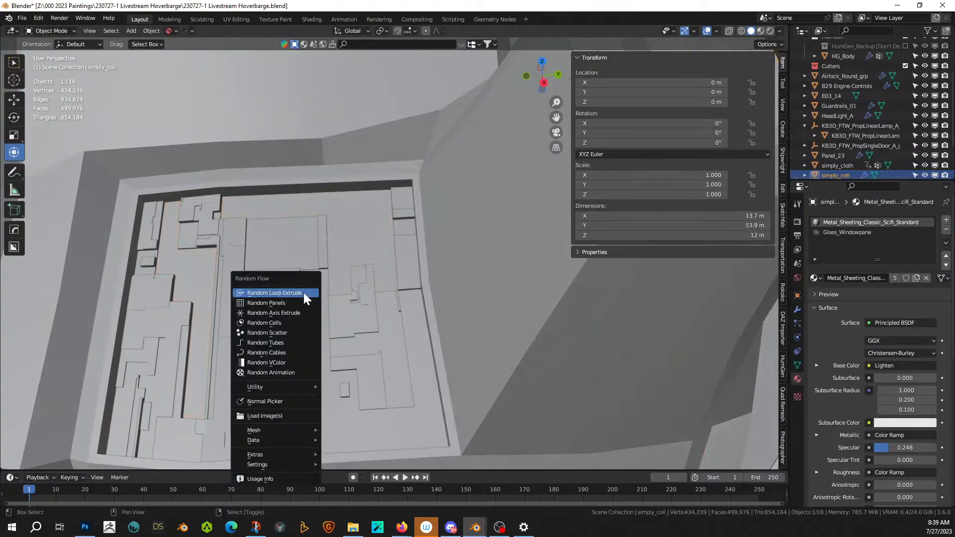
click(295, 343)
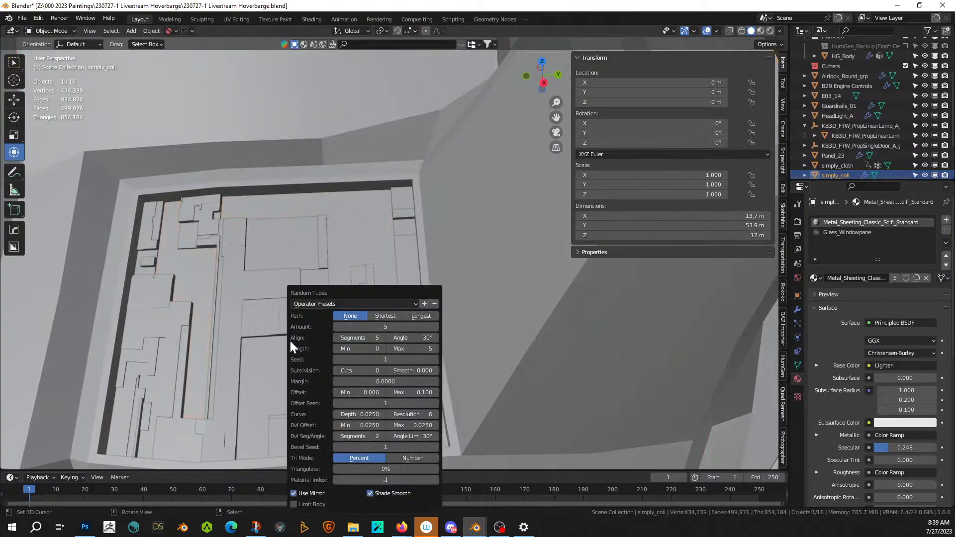
click(436, 326)
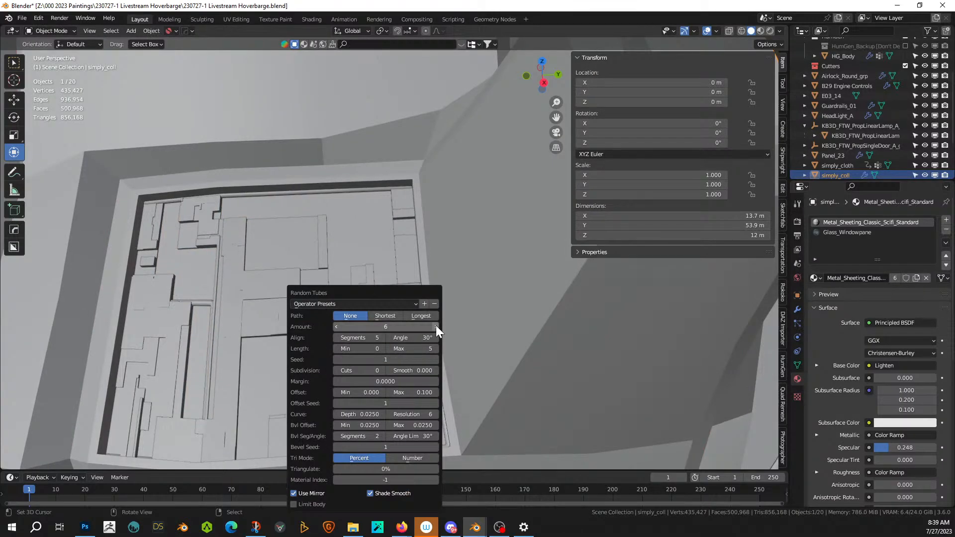
click(435, 325)
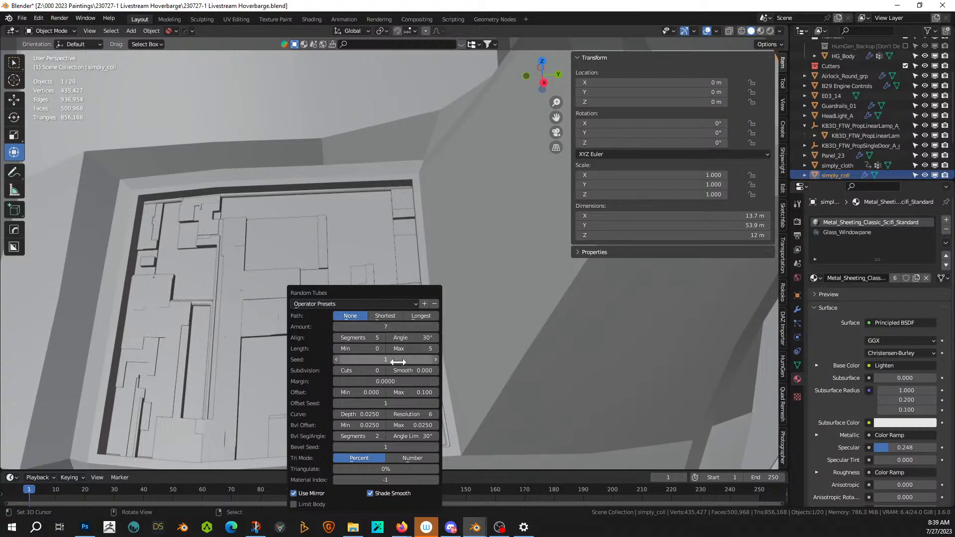
- Set the random tubes' subdivision to 2 cuts and their amount to 25
click(383, 371)
click(383, 371)
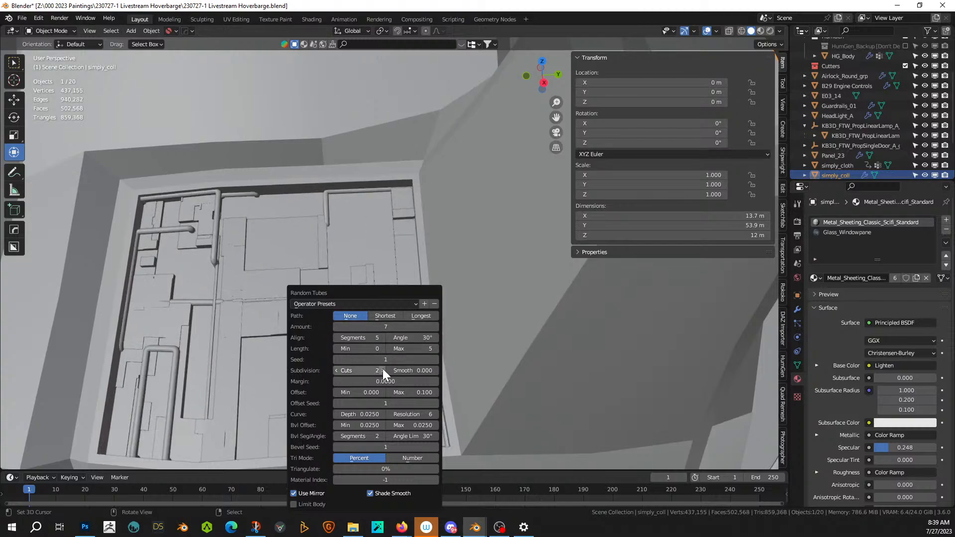
click(383, 370)
click(337, 371)
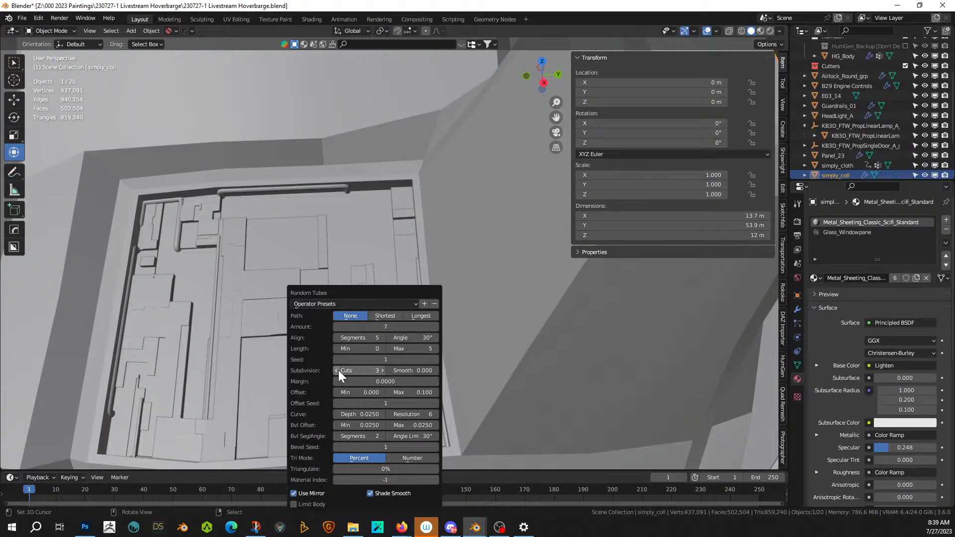
click(385, 327)
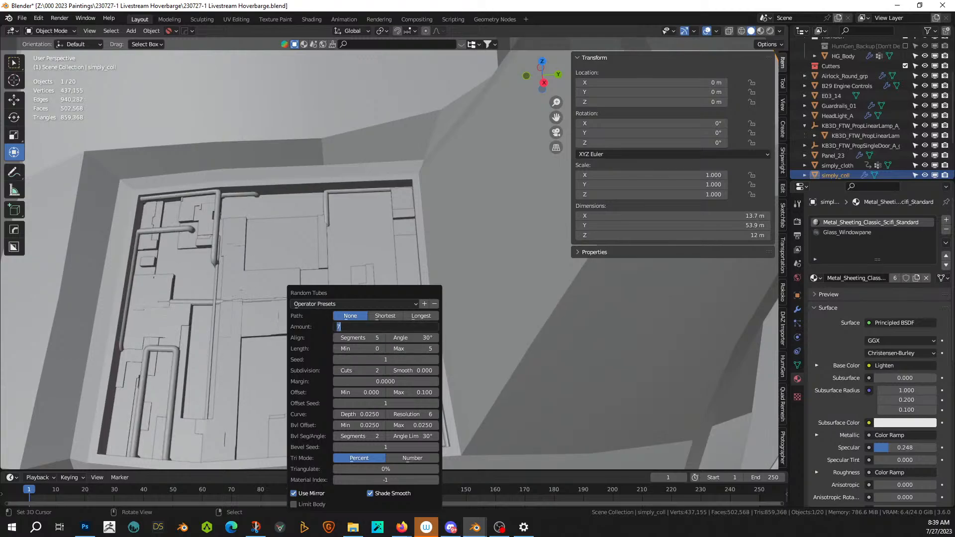
key(Return)
click(384, 326)
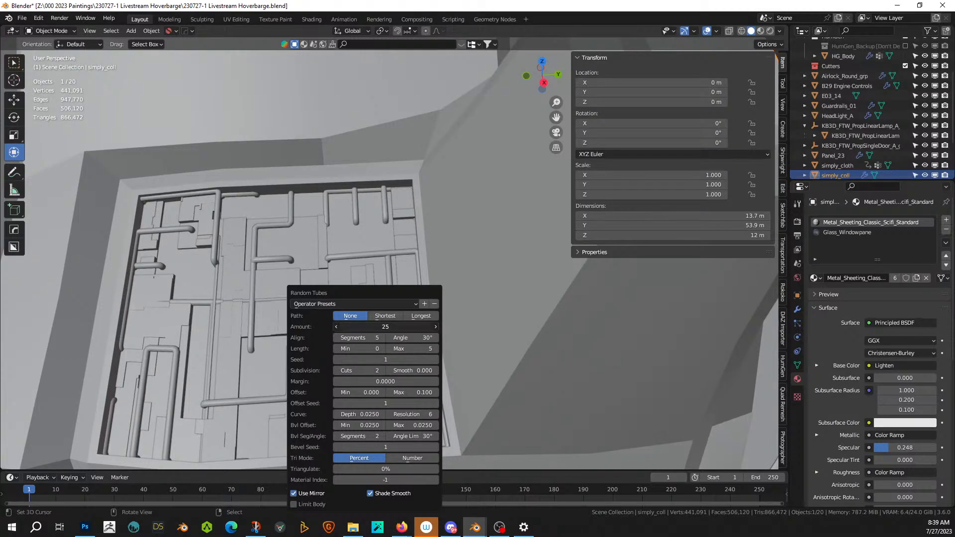
- Set the random tubes' amount to 50, check the result in the hull recess and save the file
text(50)
key(Return)
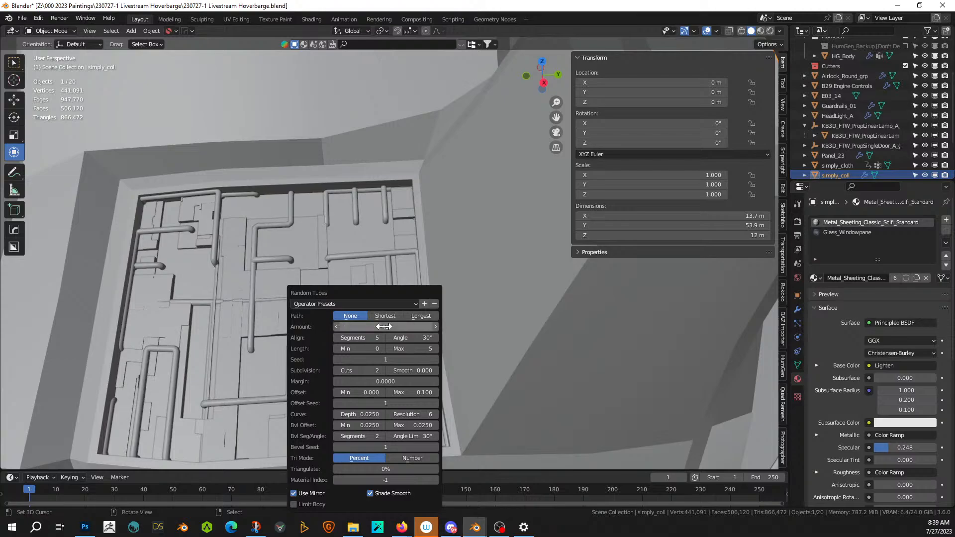
scroll(334, 333, down, 3)
middle_drag(334, 333, 484, 368)
scroll(336, 330, up, 2)
scroll(349, 318, down, 5)
scroll(391, 327, up, 4)
key(ctrl+s)
- Inset the four side faces of the tapered block beside the tube-filled recess and extrude them inward to form a new recess
scroll(336, 332, down, 5)
scroll(372, 318, up, 2)
scroll(333, 354, up, 3)
scroll(333, 354, down, 5)
middle_drag(562, 329, 446, 185)
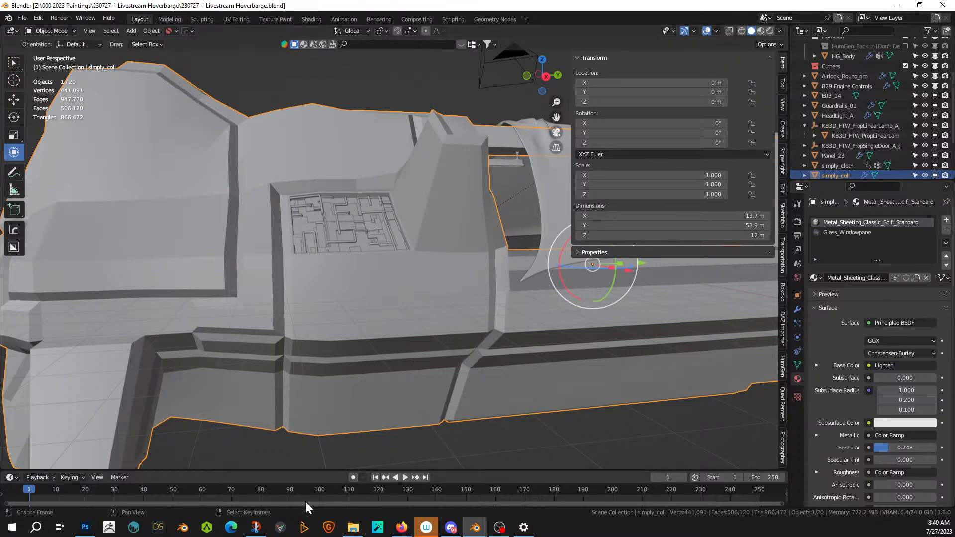
key(Tab)
click(460, 182)
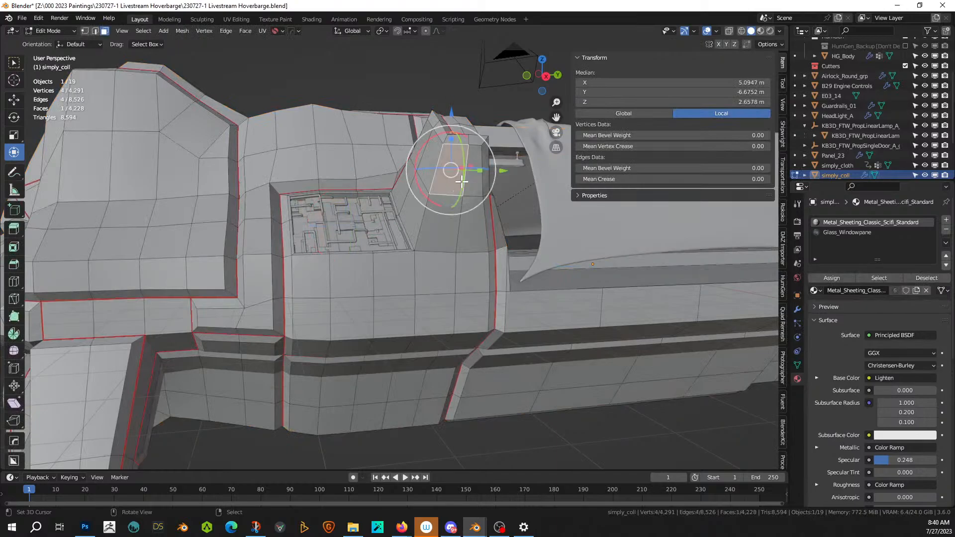
shift+click(474, 182)
shift+click(482, 229)
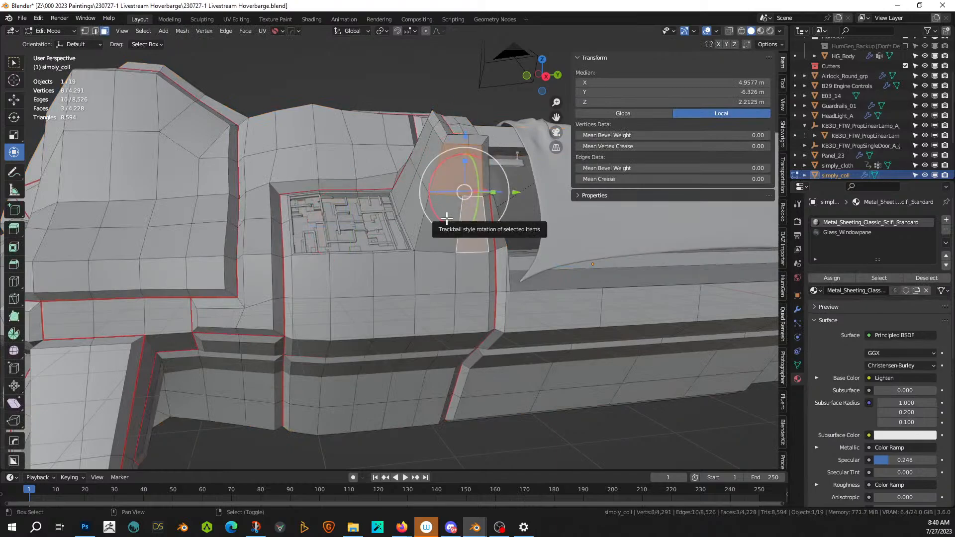
shift+click(447, 219)
middle_drag(447, 219, 485, 381)
key(i)
click(482, 397)
key(e)
click(522, 396)
scroll(522, 393, down, 3)
key(Tab)
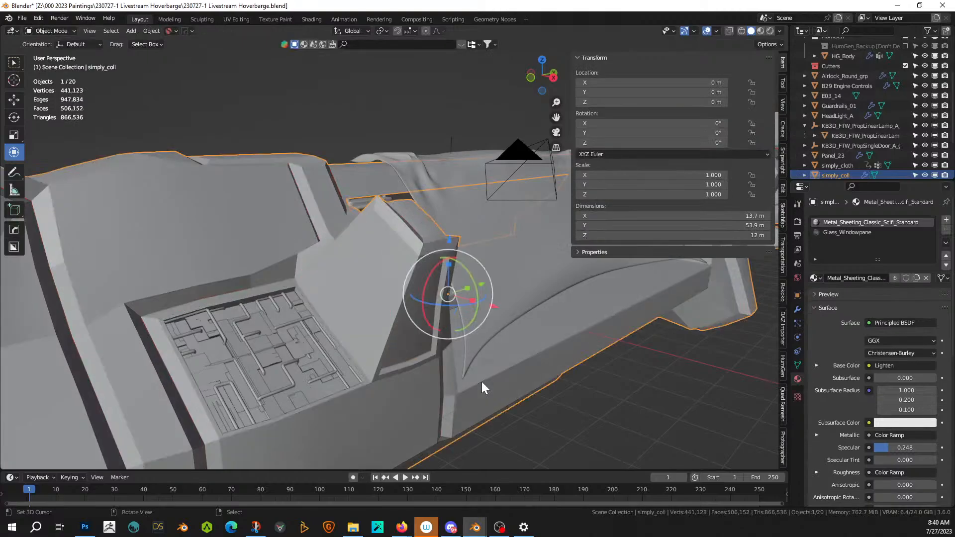
- Apply the Hops_Mirror modifier on the hull
scroll(487, 376, down, 2)
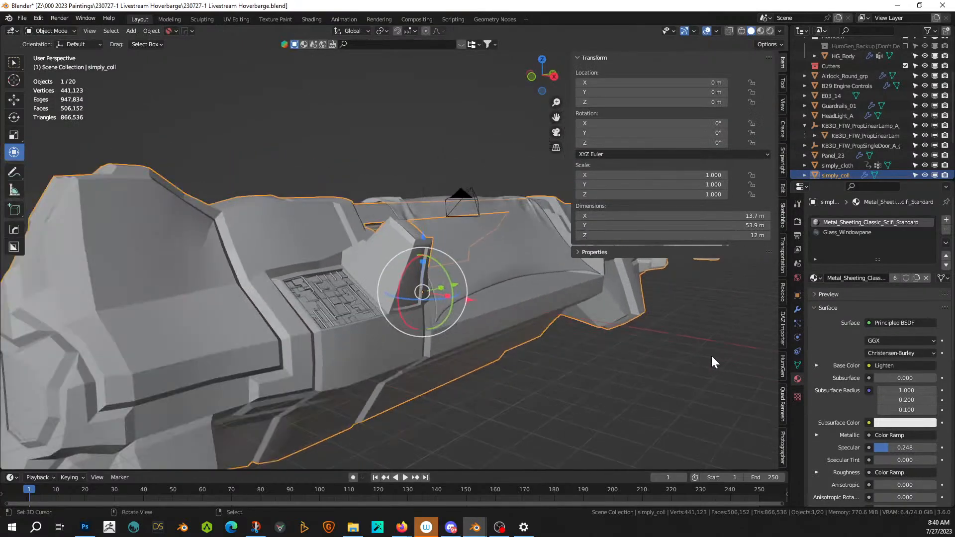
scroll(420, 333, down, 2)
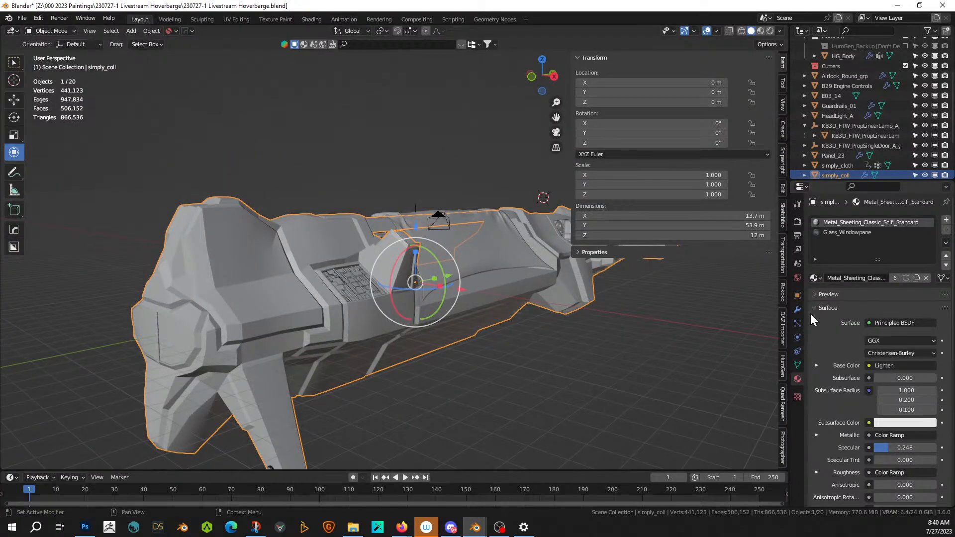
click(798, 310)
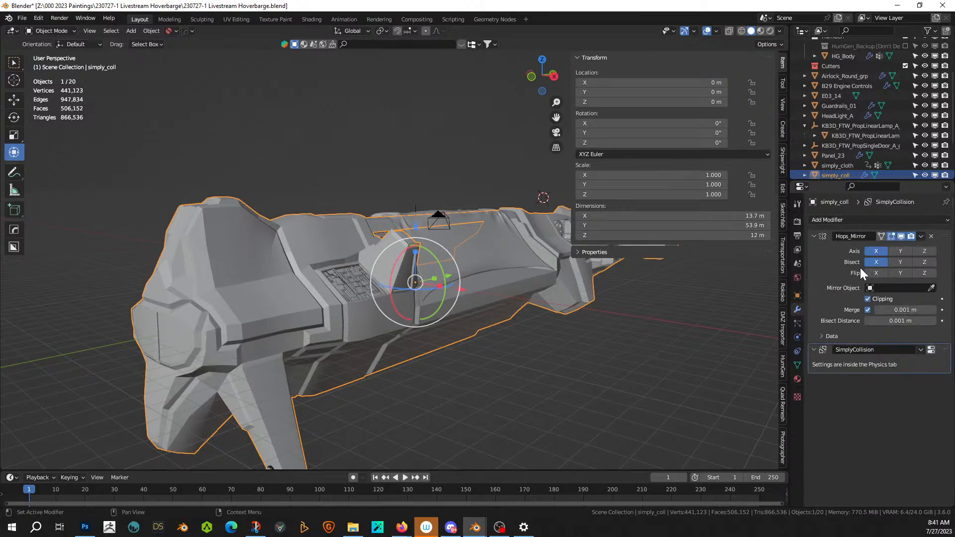
key(ctrl+a)
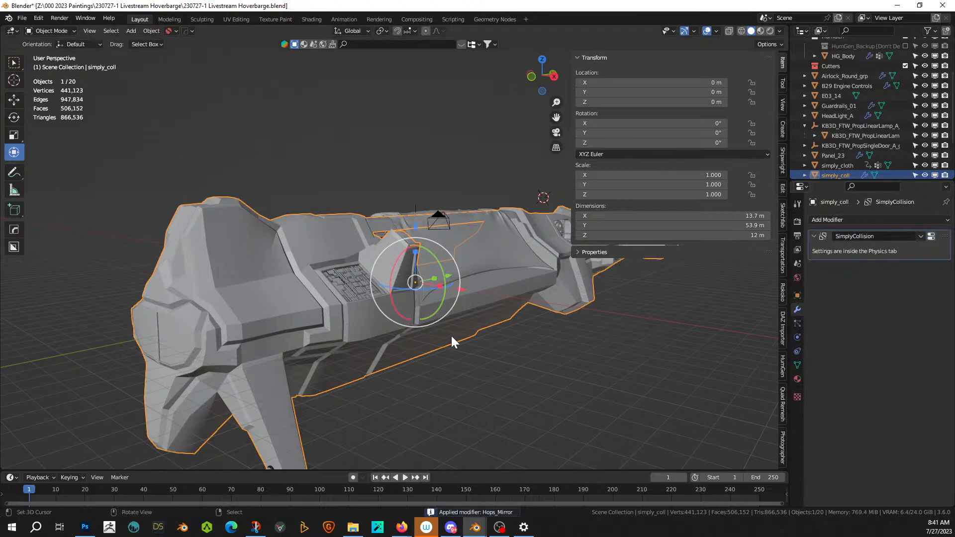
- Try Random Cables on the hull in Object Mode with slack seed 2, and undo it
scroll(452, 336, up, 4)
scroll(434, 341, up, 2)
middle_drag(433, 342, 388, 293)
key(Tab)
key(Tab)
key(ctrl+alt+x)
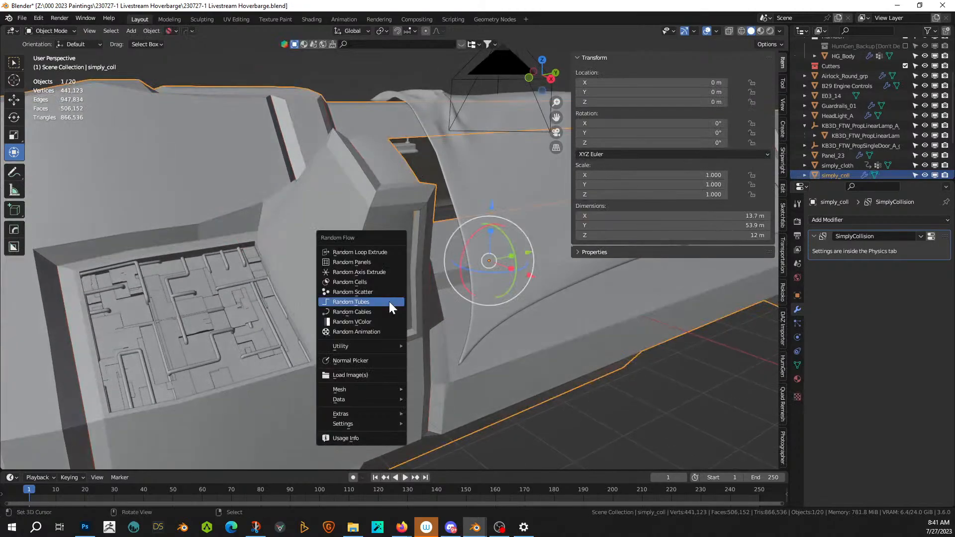
click(382, 314)
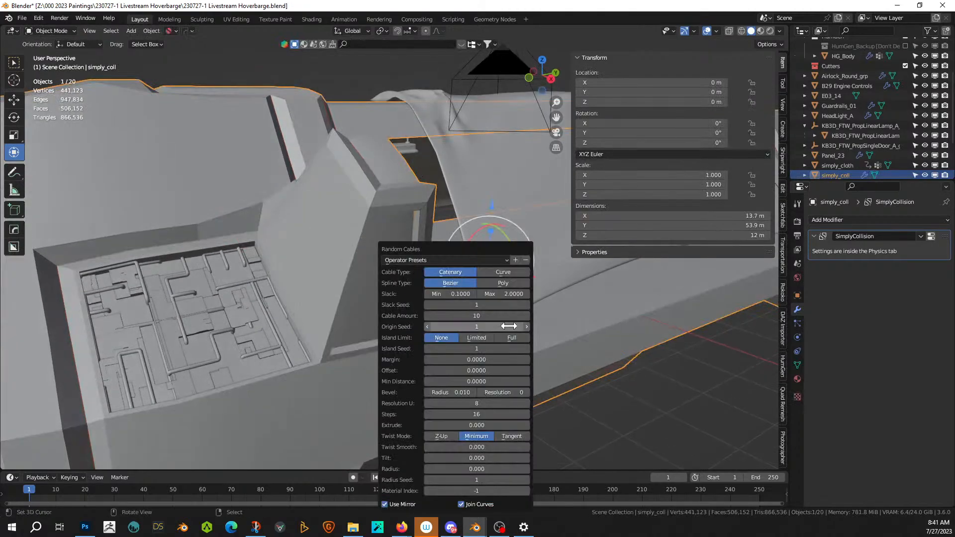
click(526, 305)
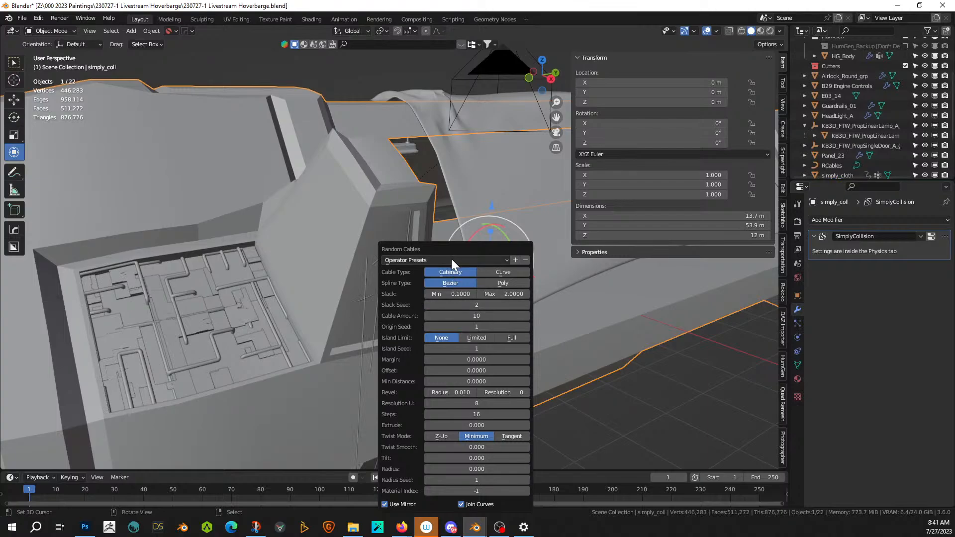
middle_drag(551, 191, 353, 233)
key(ctrl+z)
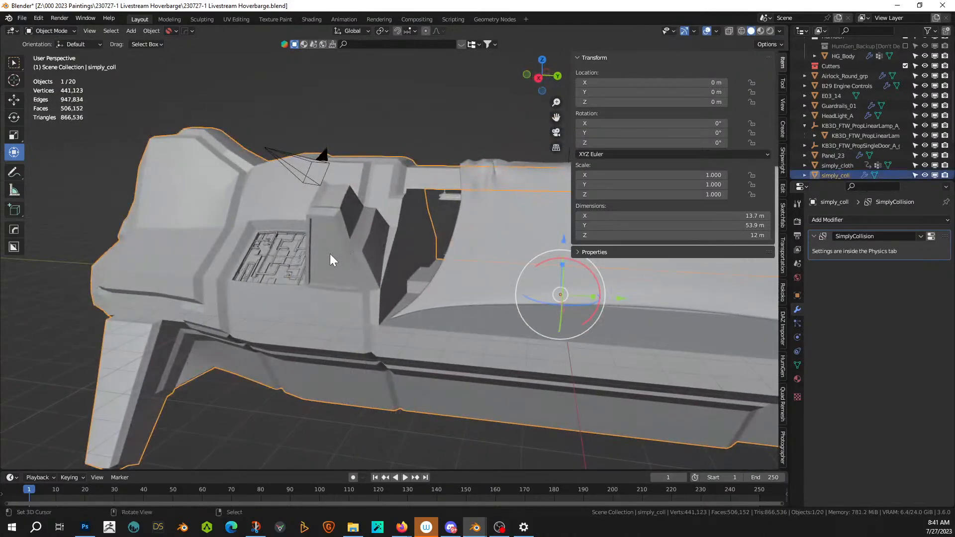
- Select the four recessed faces on the tapered block, try Random Cables on them from Object Mode, and undo it
key(Tab)
click(327, 237)
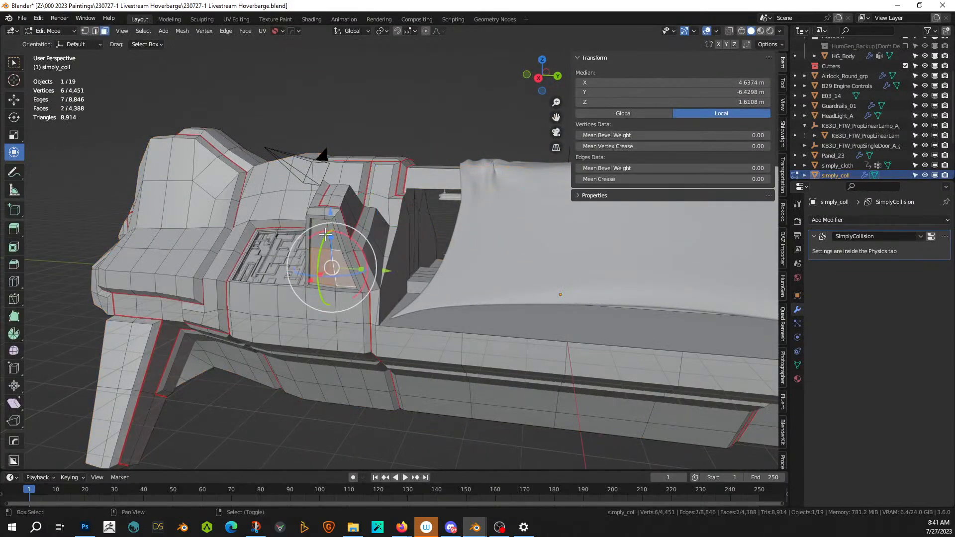
shift+click(326, 235)
shift+click(332, 236)
scroll(350, 273, up, 2)
key(Tab)
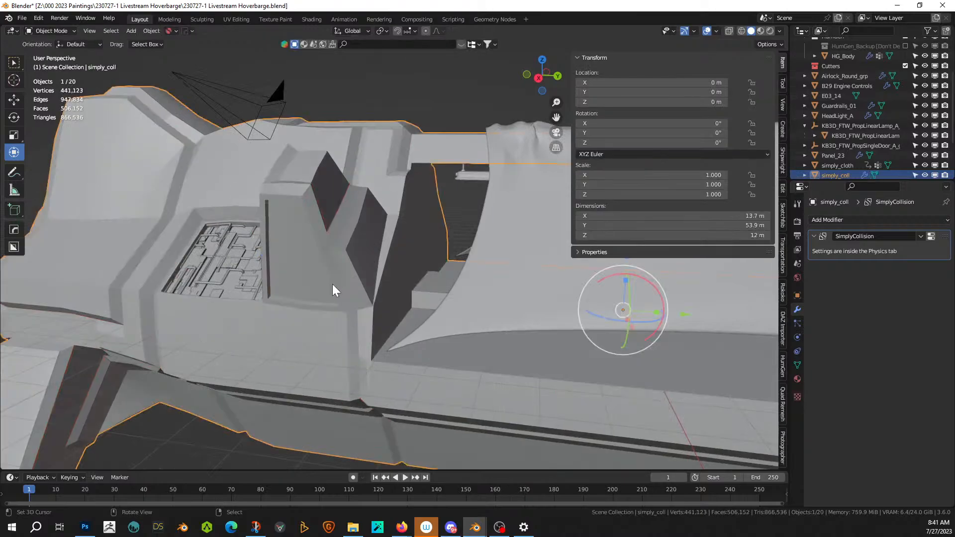
key(shift+q)
click(332, 285)
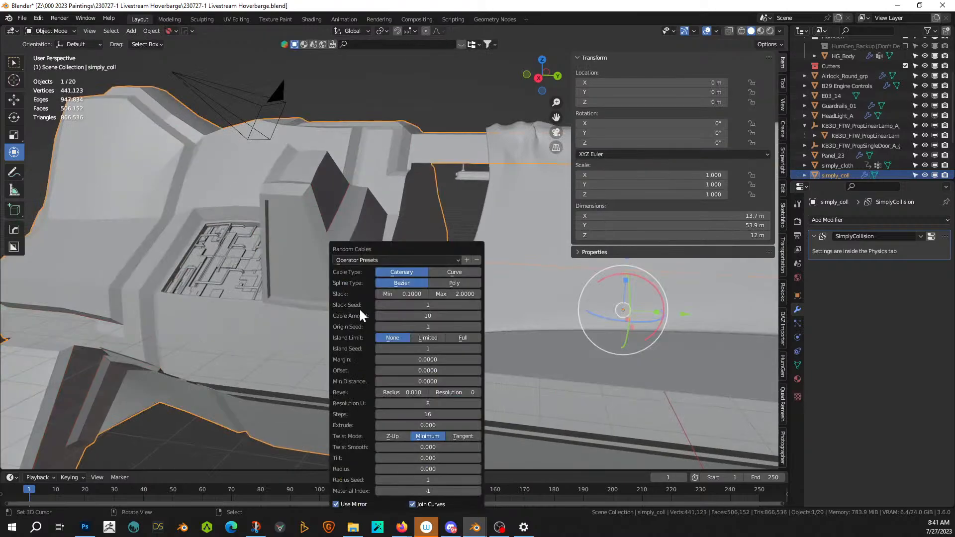
click(478, 305)
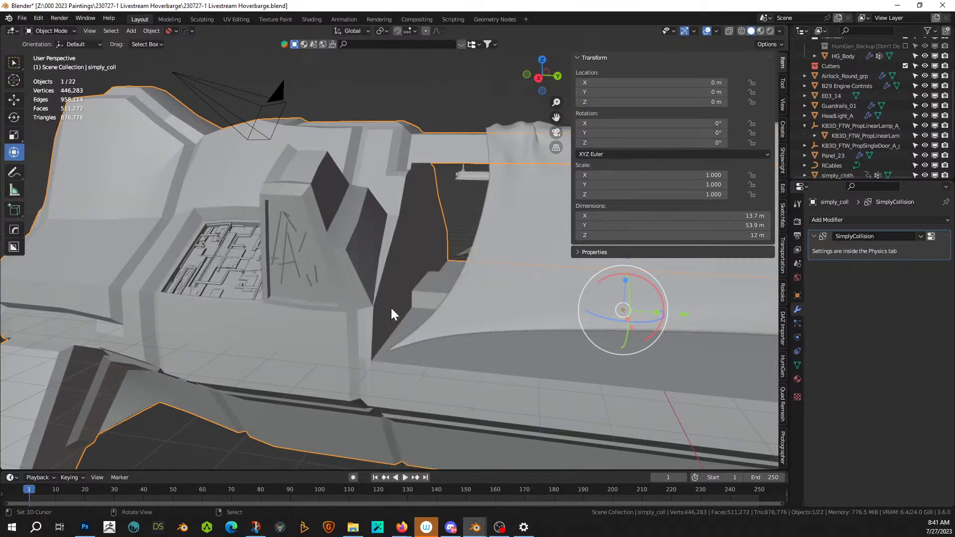
middle_drag(392, 309, 290, 318)
scroll(387, 331, up, 6)
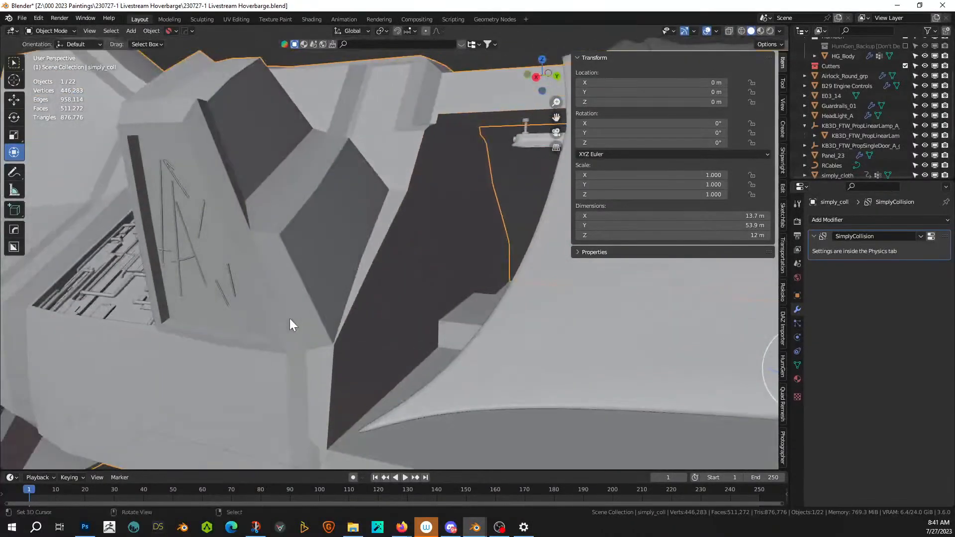
key(ctrl+z)
key(ctrl+z)
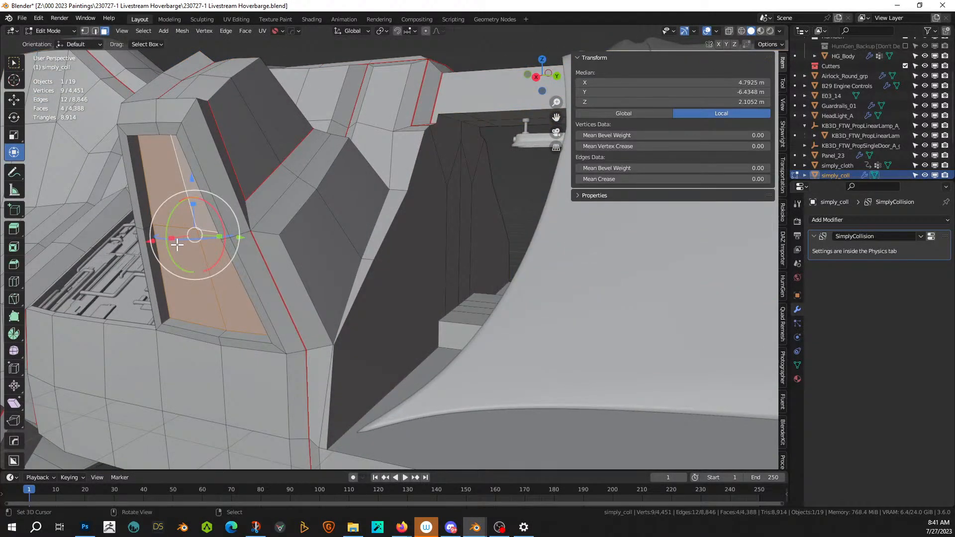
- Run Random Cables on the tapered block's recessed faces in Edit Mode, with slack from 0.0001 to 1 and a different slack seed
key(Tab)
key(ctrl+a)
click(178, 244)
key(Tab)
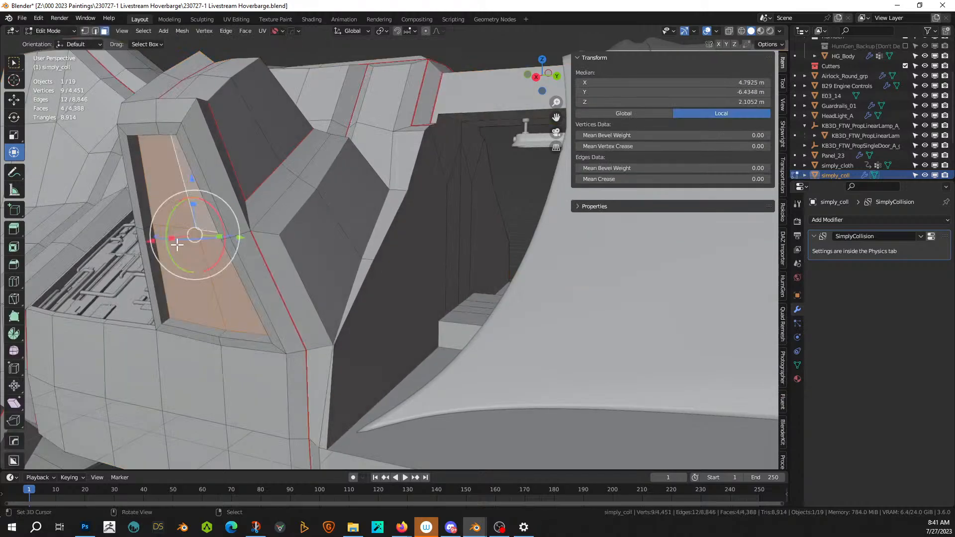
key(shift+a)
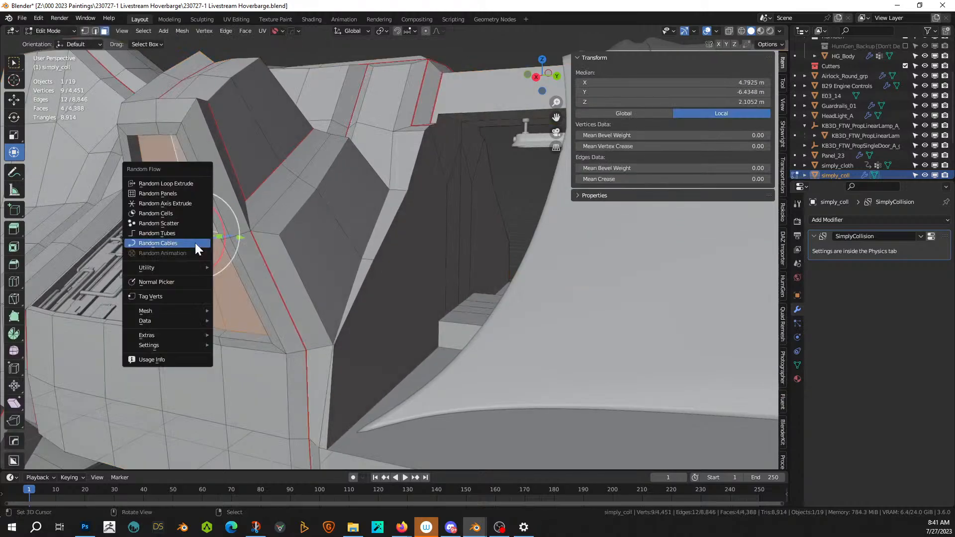
click(195, 243)
click(291, 260)
click(292, 260)
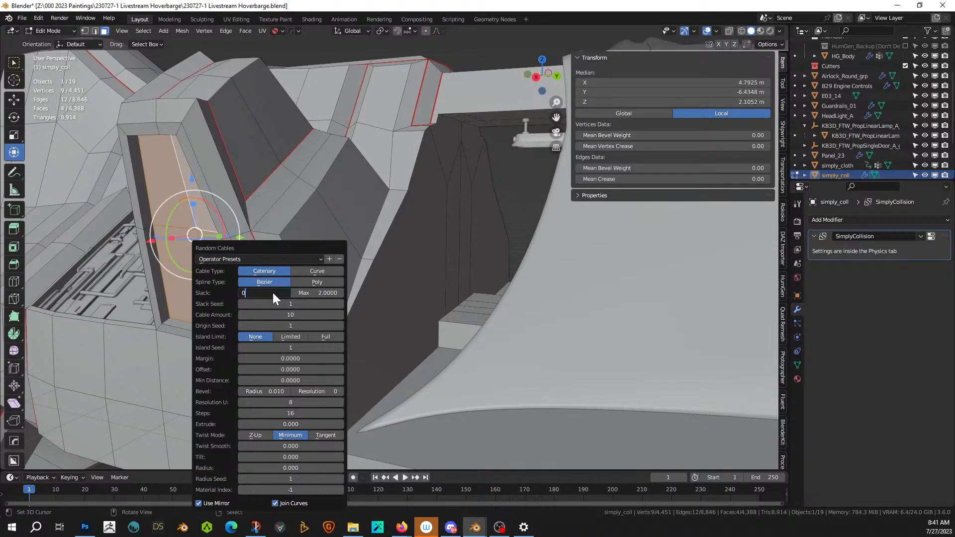
key(Return)
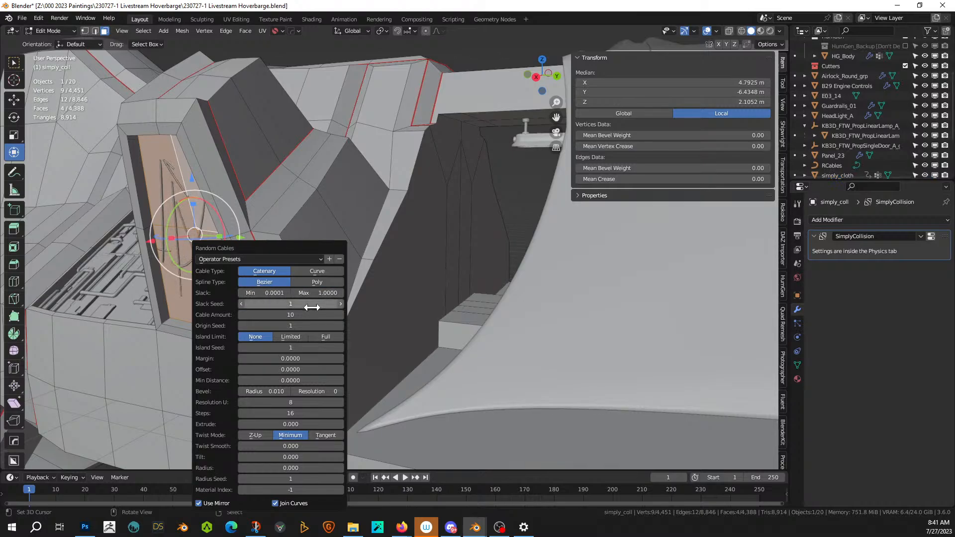
click(341, 303)
click(343, 302)
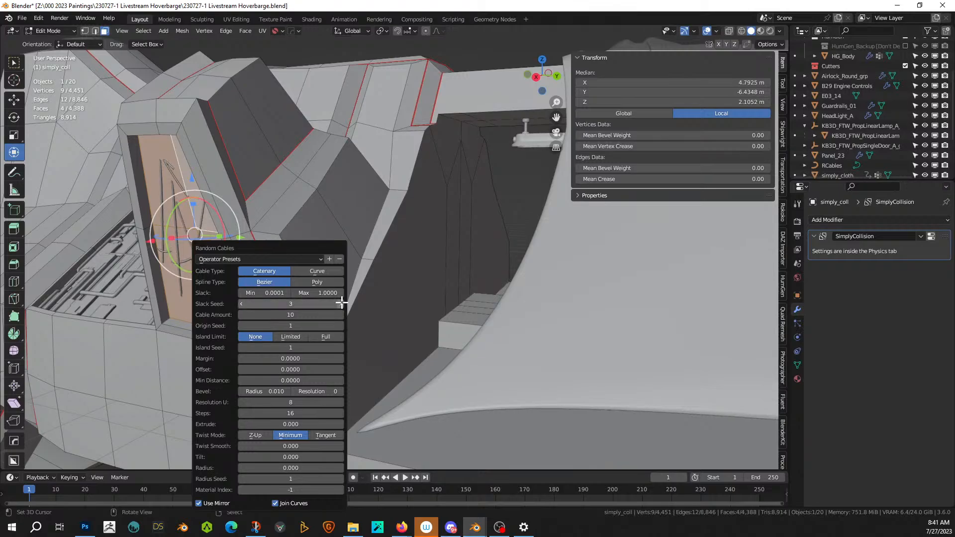
click(343, 302)
mouse_move(164, 237)
middle_down()
mouse_move(148, 246)
mouse_move(133, 214)
mouse_move(205, 237)
mouse_move(166, 245)
middle_up()
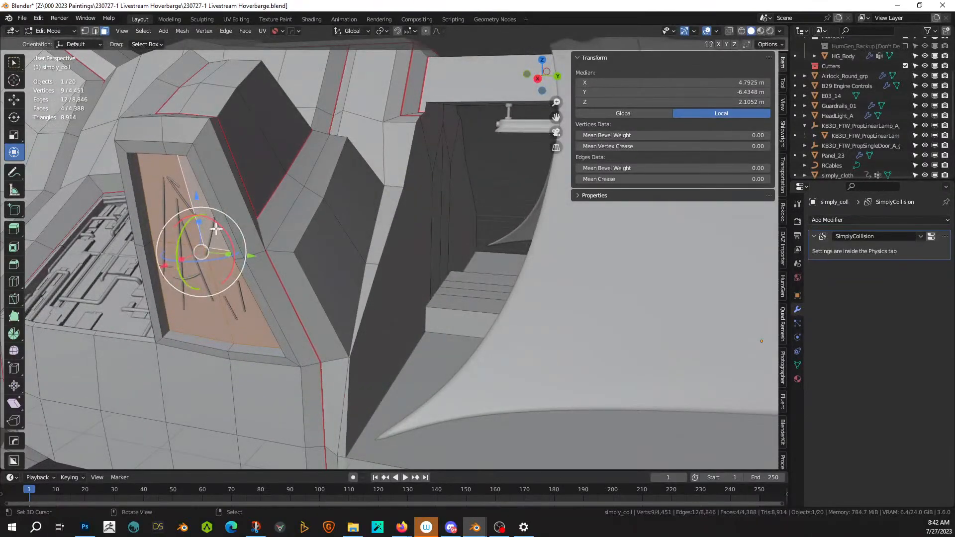
- Isolate the cables object to inspect it, restore the full view and delete the cables
key(Tab)
click(181, 236)
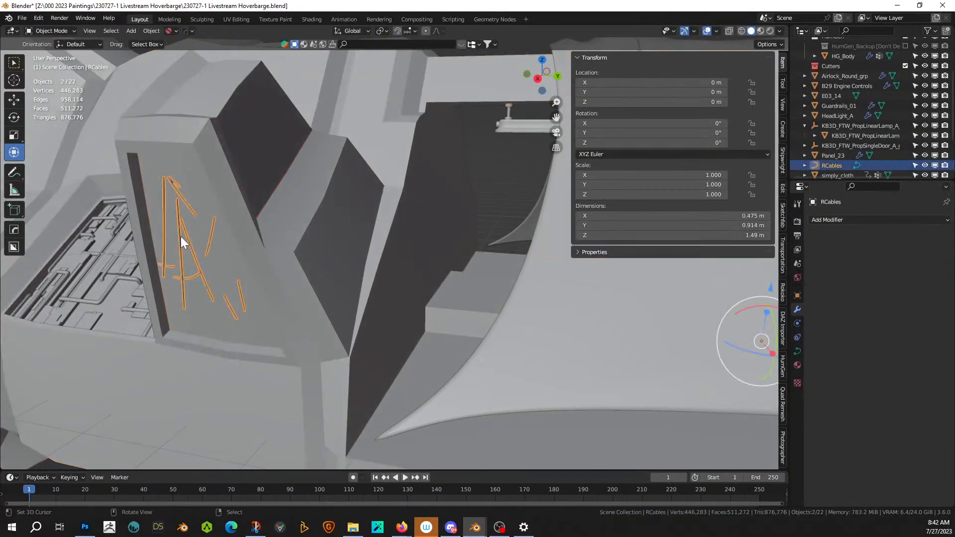
key(KP_Divide)
middle_drag(180, 237, 254, 253)
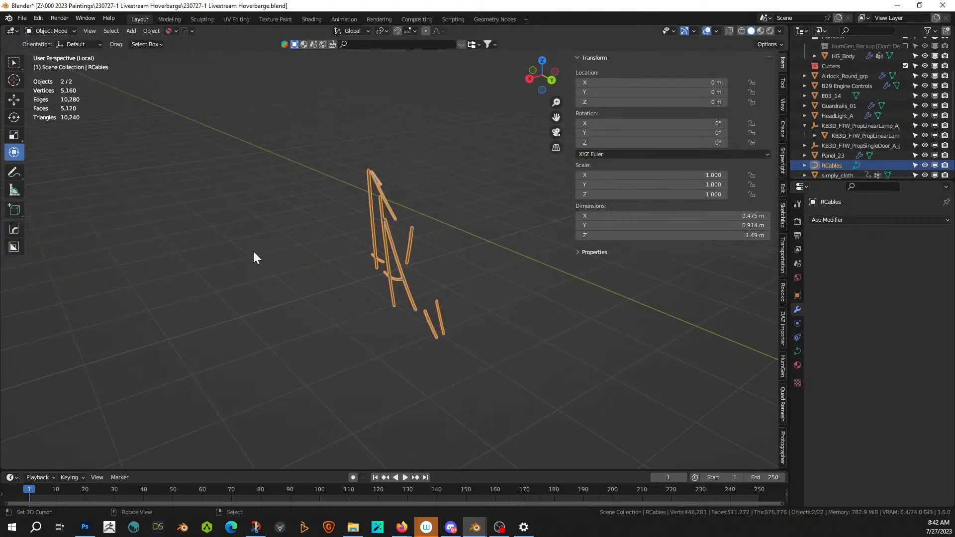
key(KP_Divide)
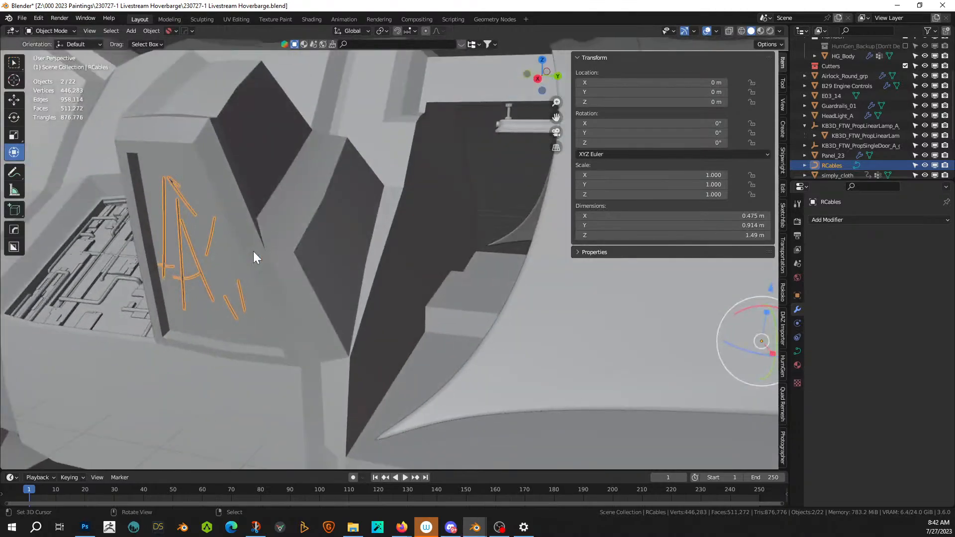
key(x)
click(193, 255)
- Bevel the horizontal middle edges of the tapered block's recessed faces with a width of 0.123 m and 1 segment
middle_drag(194, 255, 211, 258)
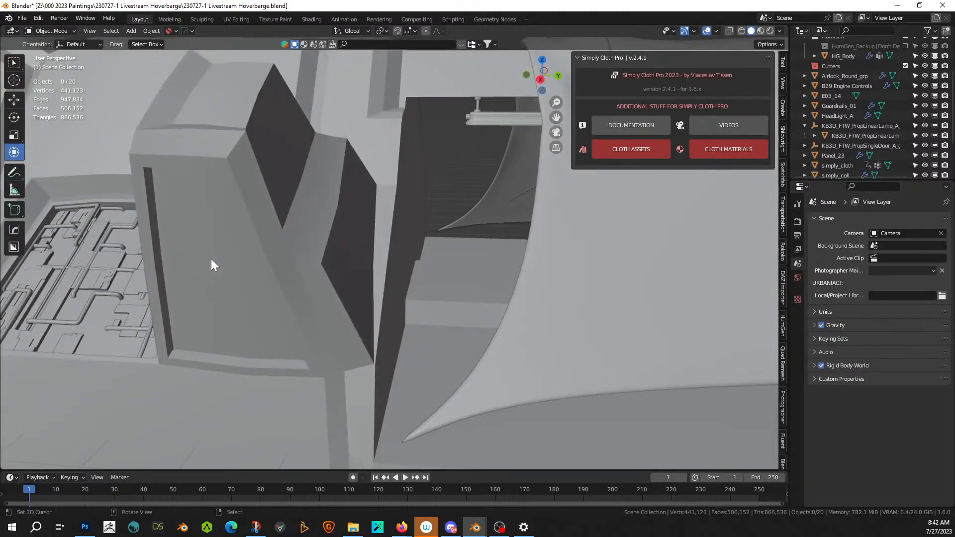
click(184, 211)
key(Tab)
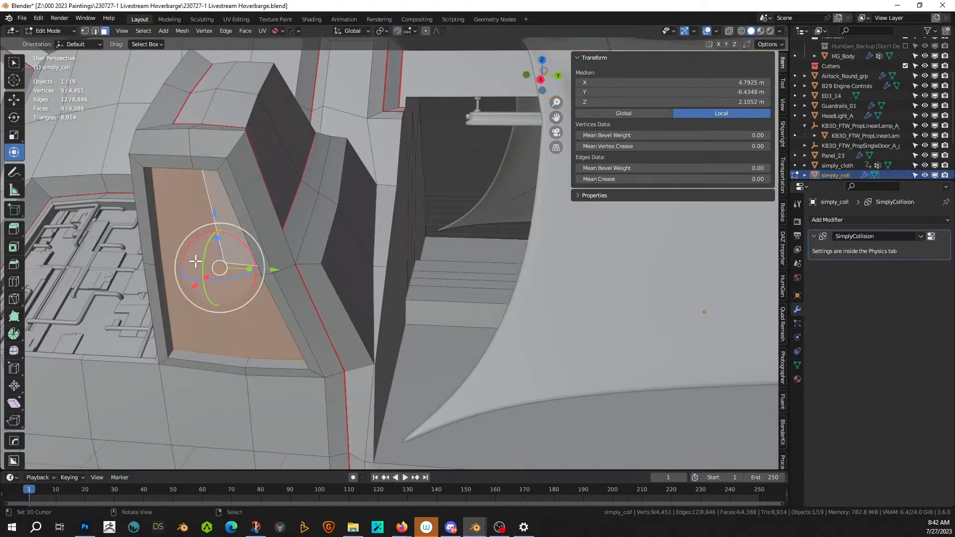
click(195, 260)
key(2)
right_click(195, 261)
shift+right_click(246, 266)
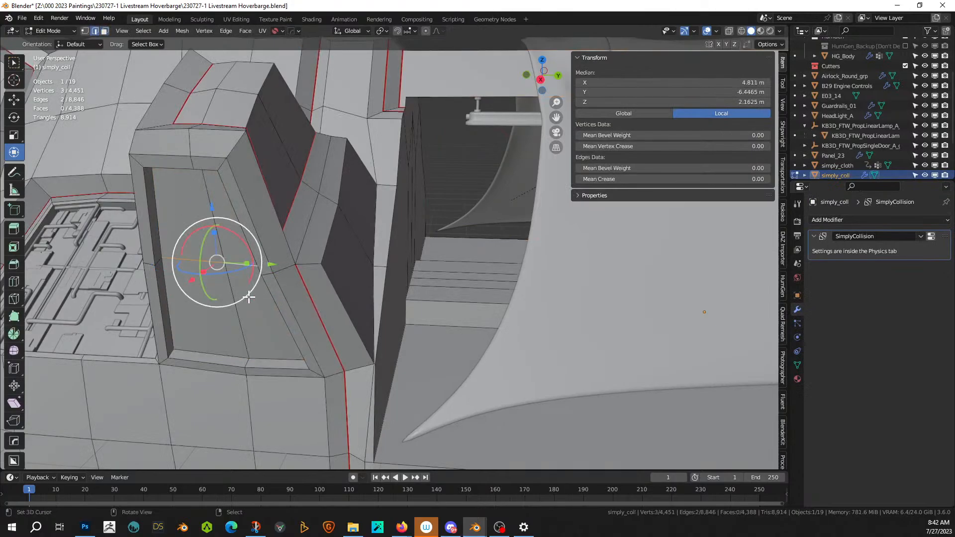
key(ctrl+b)
scroll(262, 307, down, 8)
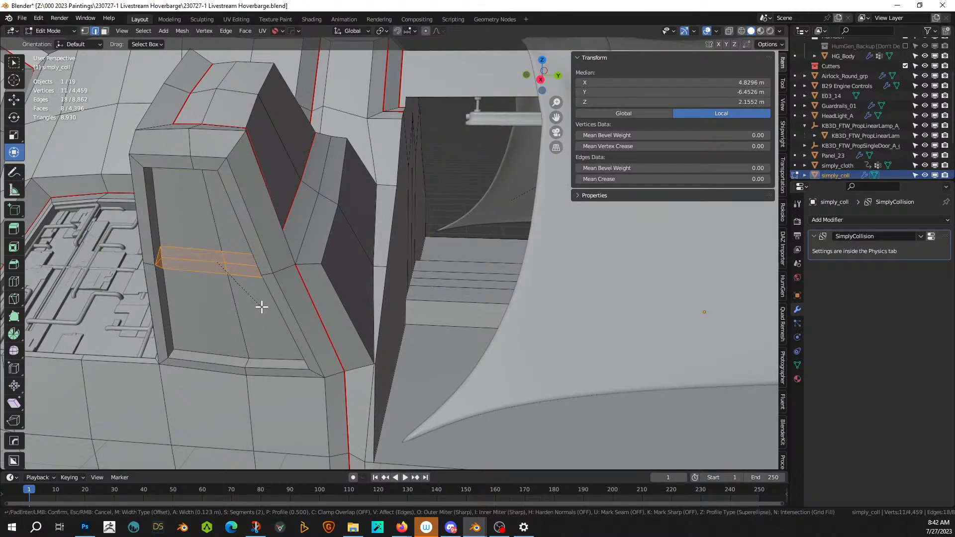
click(262, 307)
middle_drag(256, 298, 266, 260)
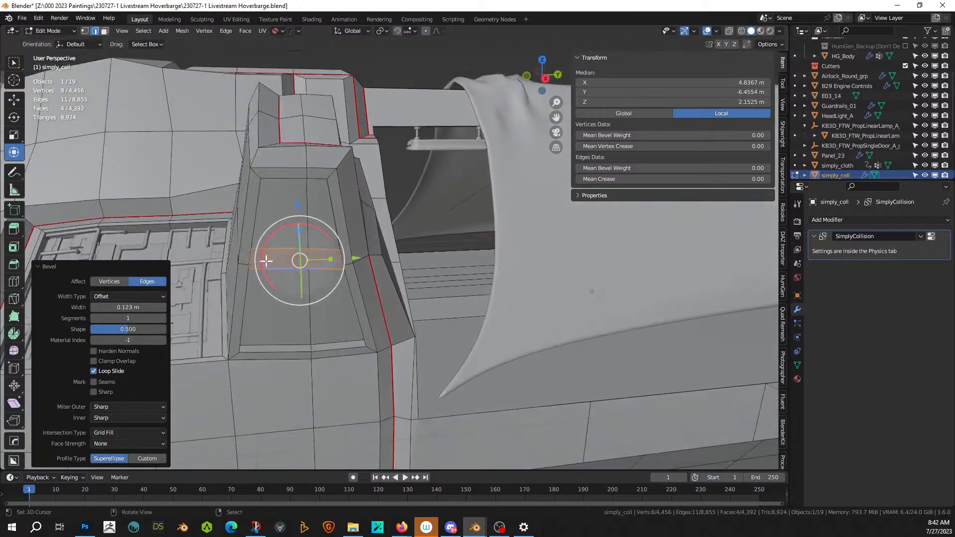
- Select the four recessed faces above and below the bevelled strip on the tapered block
right_click(277, 221)
key(3)
right_click(288, 221)
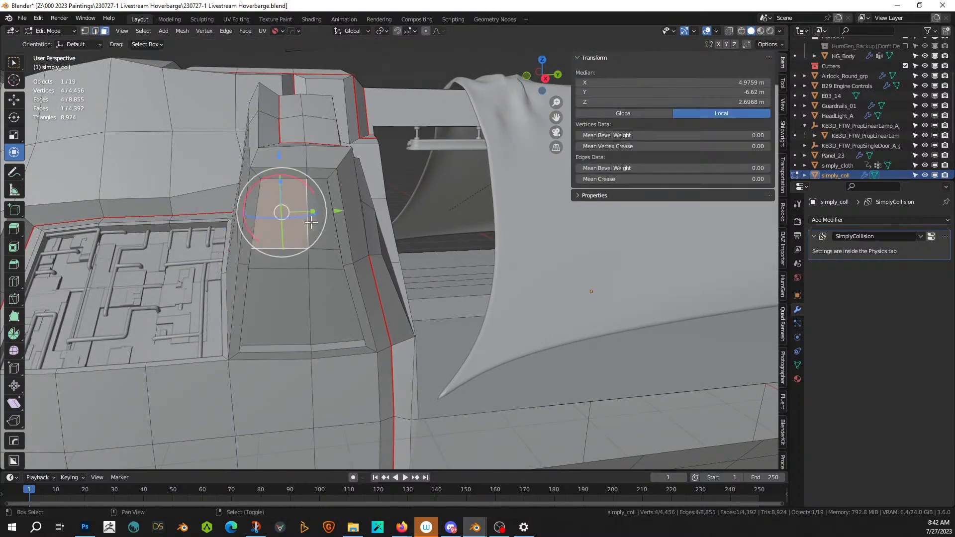
shift+right_click(312, 222)
shift+right_click(285, 285)
shift+right_click(334, 292)
middle_drag(335, 292, 272, 300)
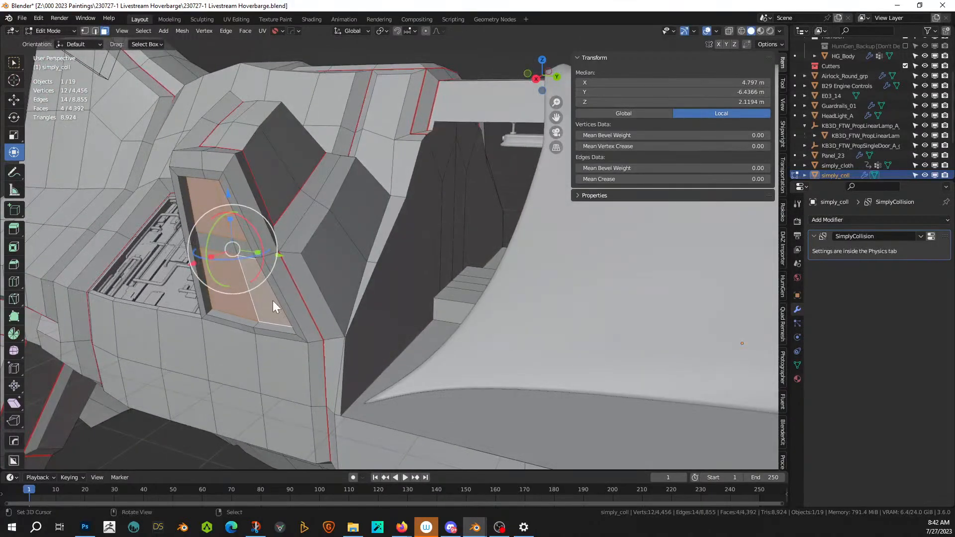
- Try Random Cables on the selected recessed faces from Object Mode, with a slack seed of 2
key(Tab)
key(shift+v)
click(272, 301)
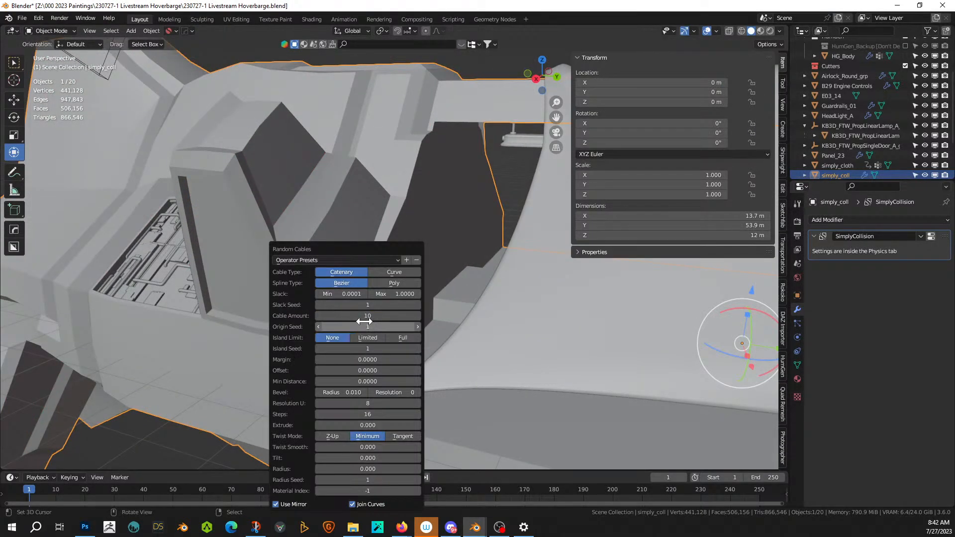
click(418, 305)
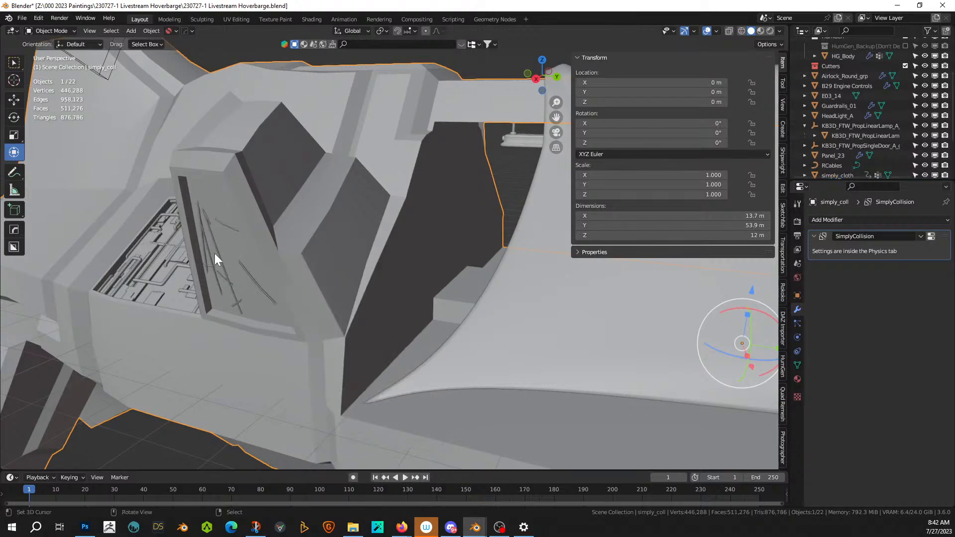
- Duplicate the four selected recessed faces in place, separate them into their own object and return to Object Mode
key(Tab)
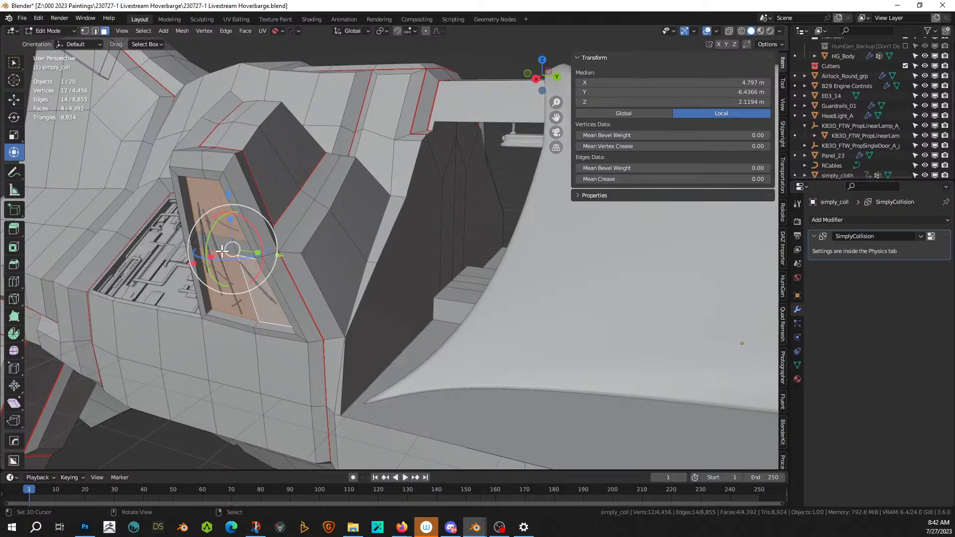
key(shift+d)
right_click(222, 250)
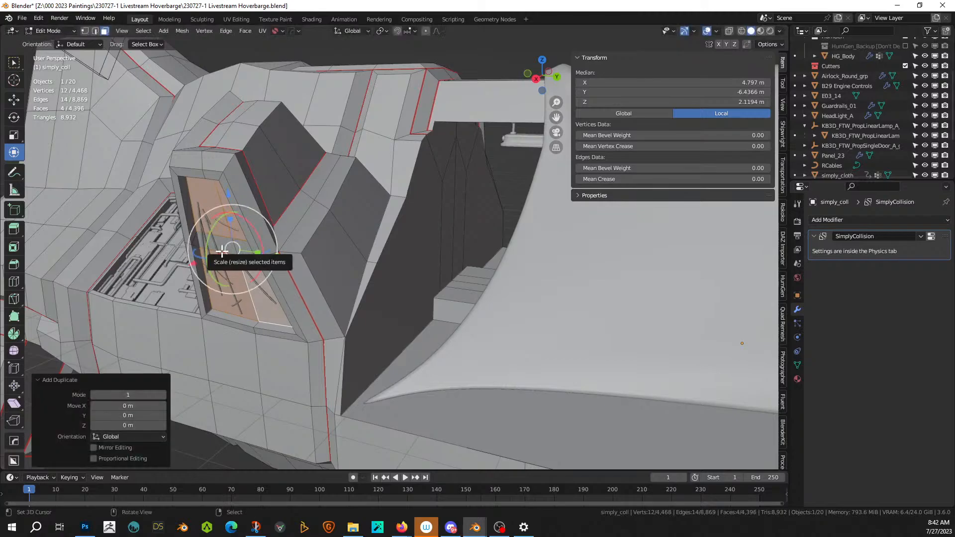
key(p)
click(222, 251)
key(Tab)
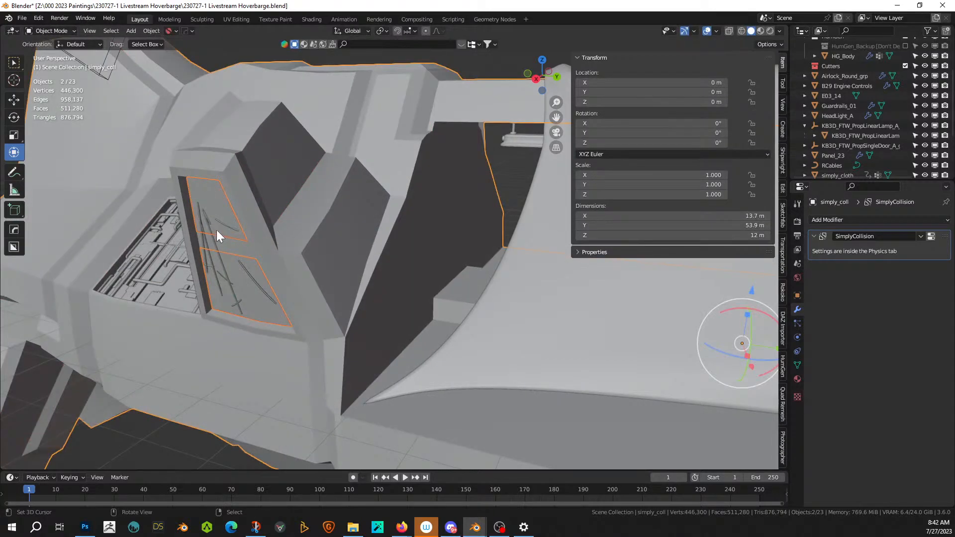
- Delete the cables object lying over the tapered block's recess
click(215, 219)
middle_drag(215, 214, 255, 226)
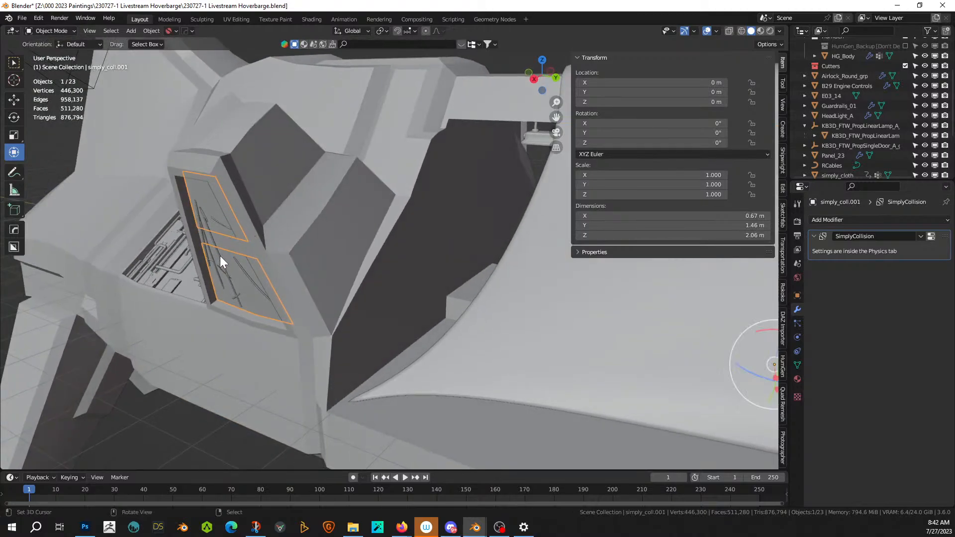
key(Tab)
key(Tab)
right_click(205, 239)
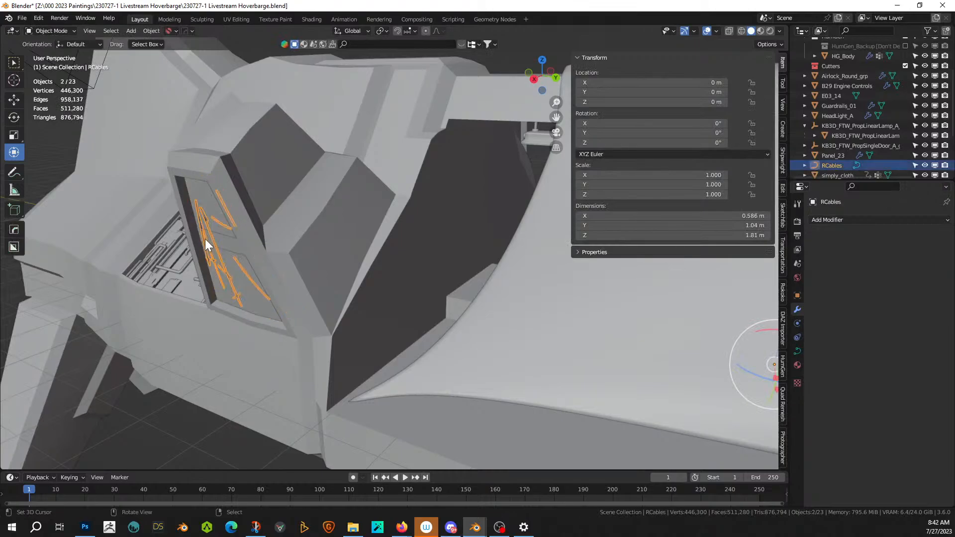
key(x)
click(205, 239)
- Run Random Cables on all faces of the separated recess object with a slack seed of 2
right_click(206, 216)
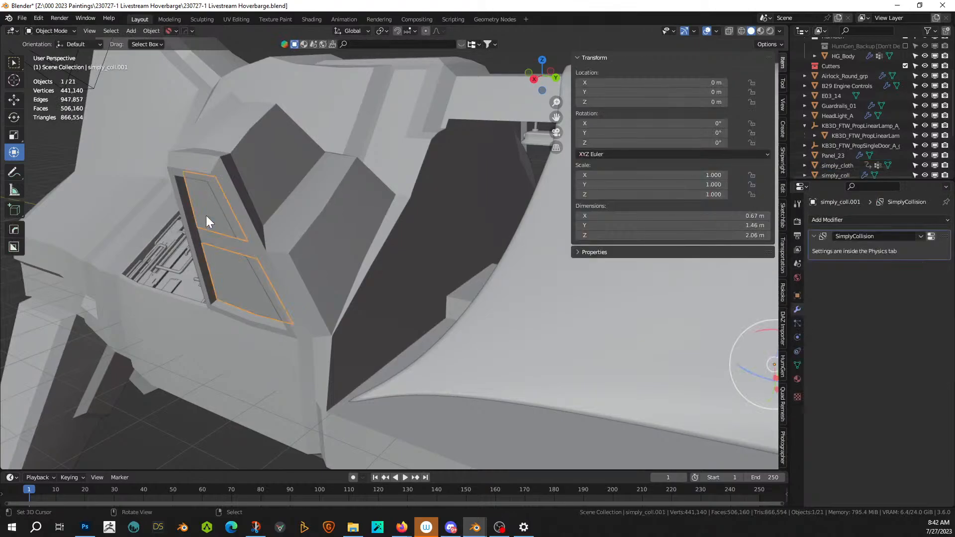
key(Tab)
key(a)
key(Tab)
key(shift+v)
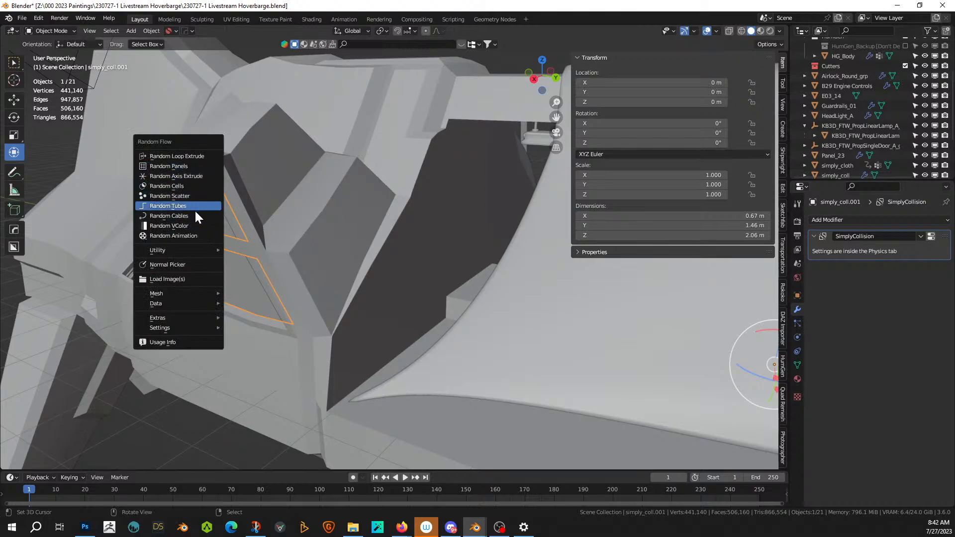
click(195, 214)
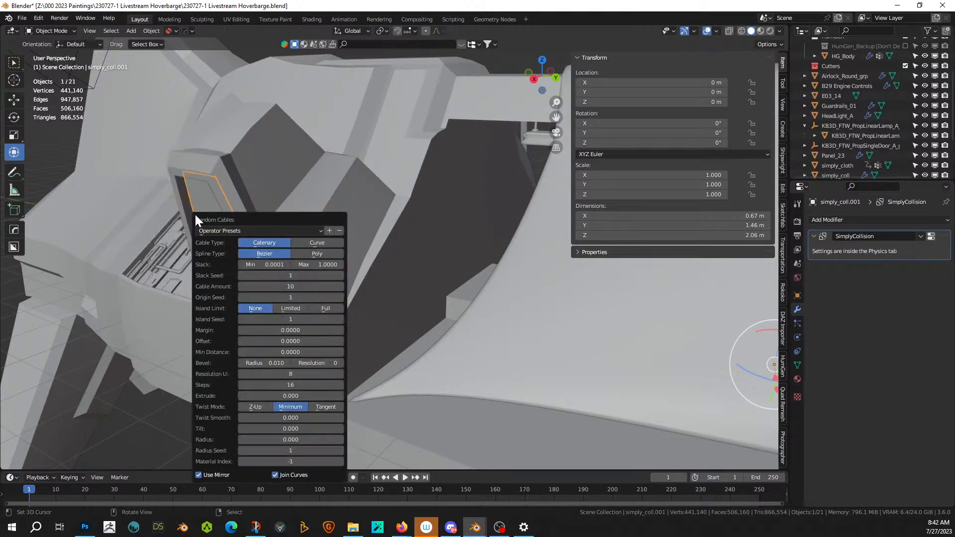
click(341, 276)
drag(273, 221, 445, 188)
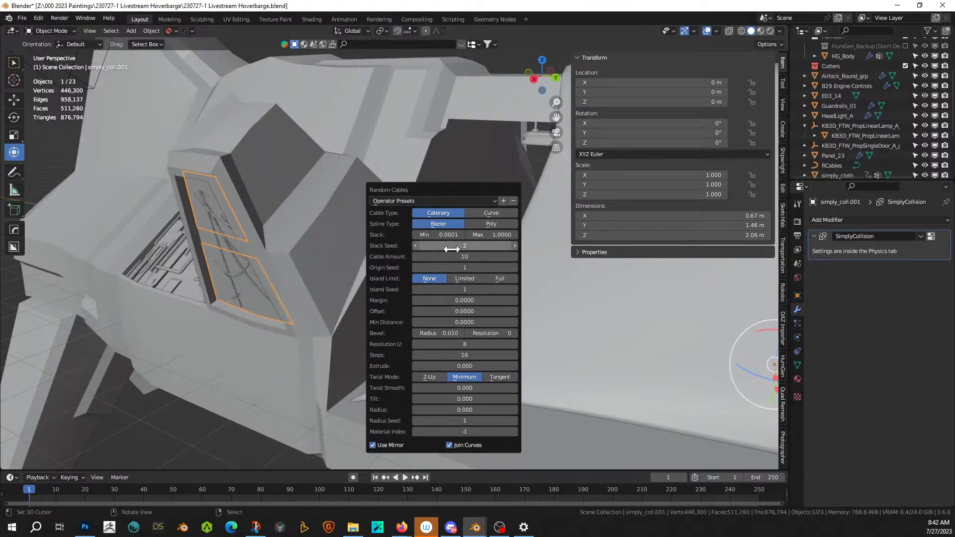
- Set the cables' maximum slack to 0.07 and inspect how they hang from the recess
mouse_move(492, 235)
mouse_down()
mouse_move(448, 235)
mouse_move(503, 235)
mouse_move(475, 235)
mouse_up()
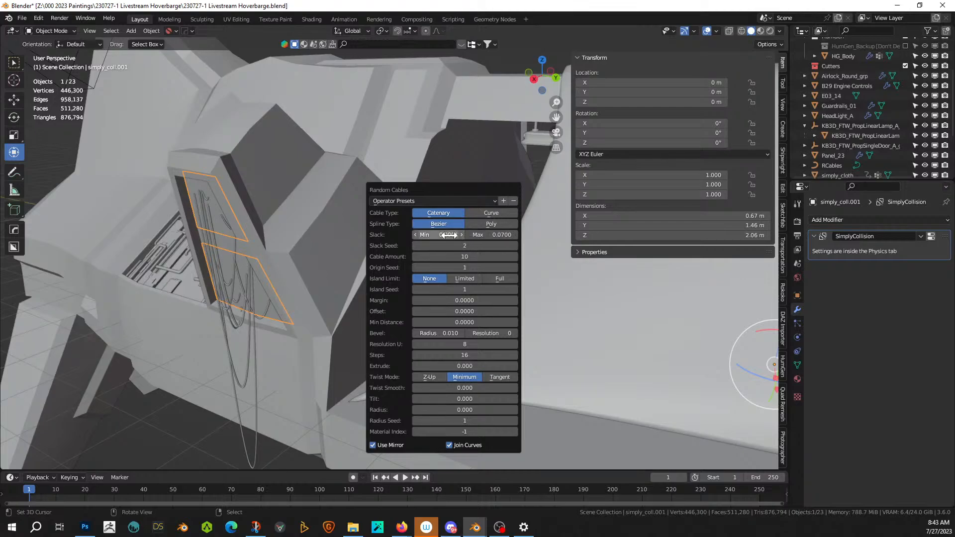
mouse_move(440, 235)
mouse_down()
mouse_move(450, 235)
mouse_move(441, 235)
mouse_up()
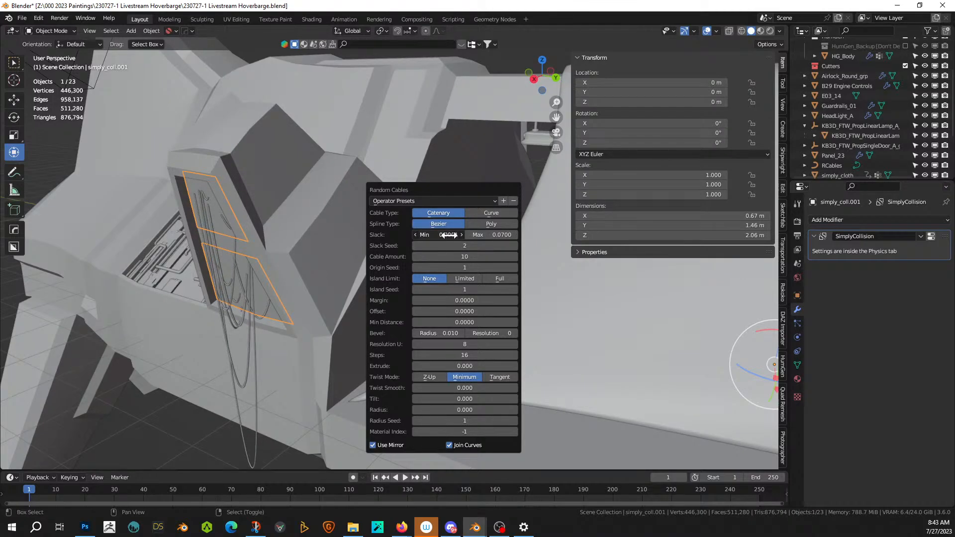
middle_drag(345, 291, 322, 201)
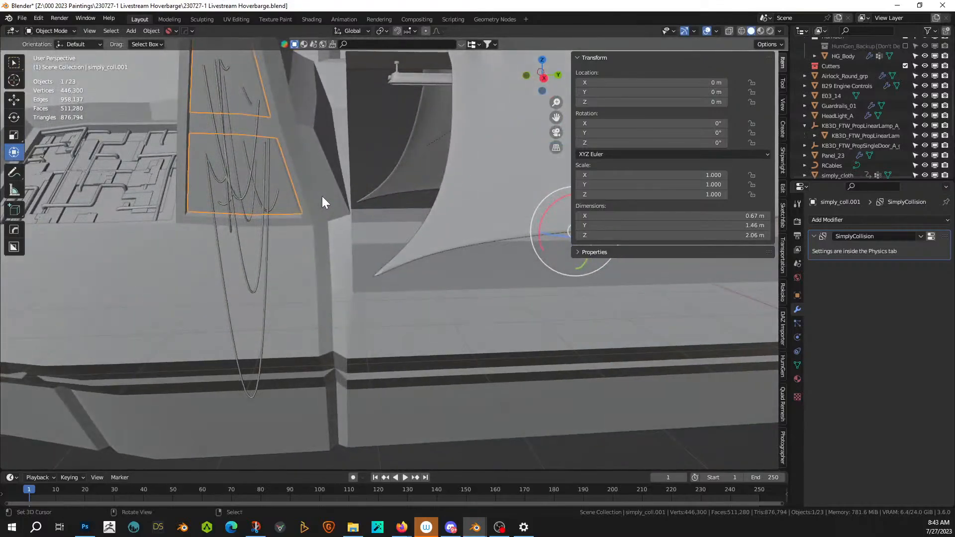
middle_drag(294, 231, 352, 263)
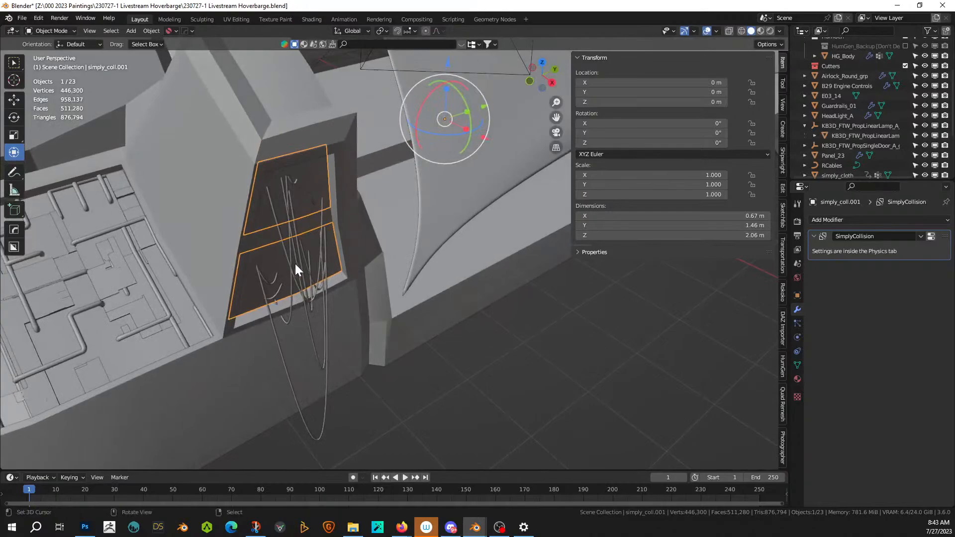
middle_drag(285, 262, 295, 242)
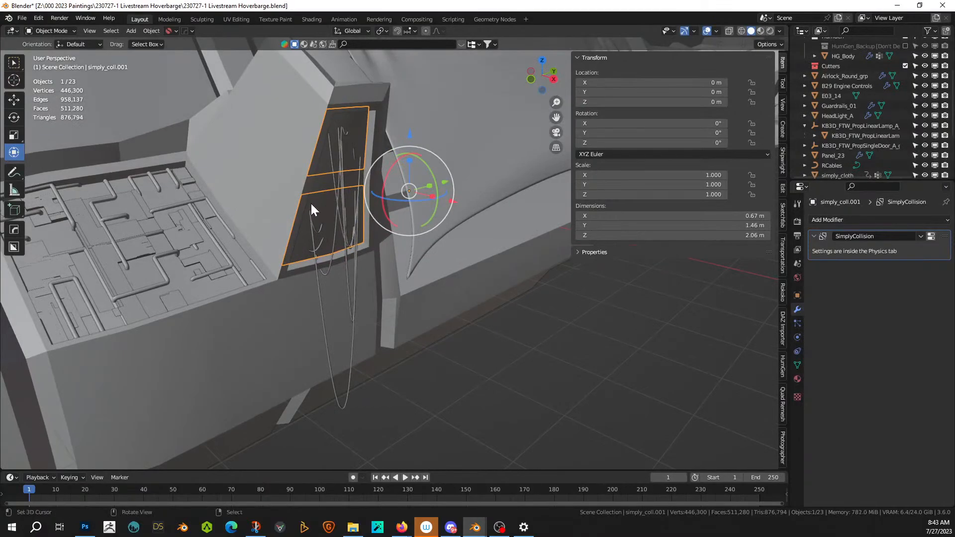
- Delete the separated face object, keeping the cables generated from it
key(x)
click(312, 204)
middle_drag(312, 204, 335, 217)
scroll(367, 213, up, 3)
- Select all six recessed faces of the tapered block, including the bevelled strip, and return to Object Mode
right_click(295, 175)
key(Tab)
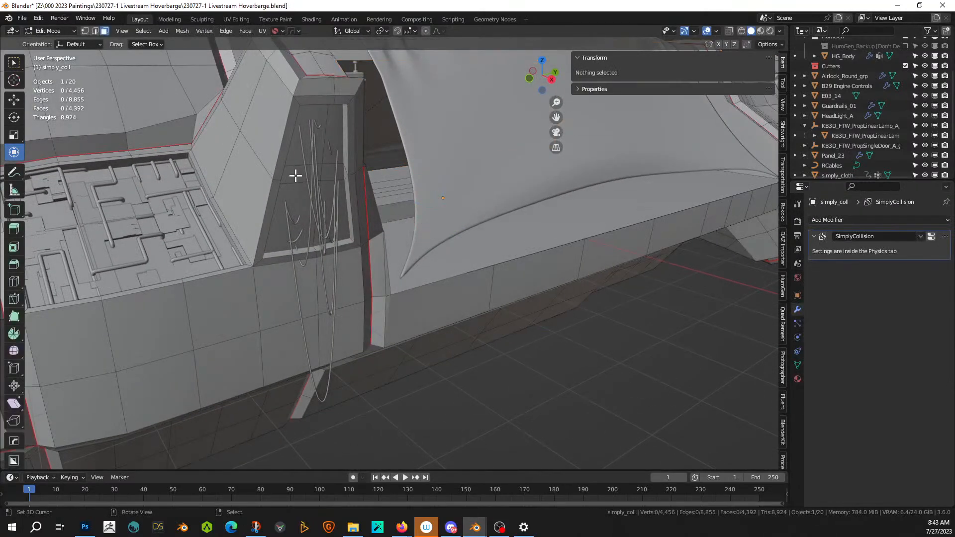
right_click(305, 153)
shift+right_click(331, 147)
shift+right_click(311, 171)
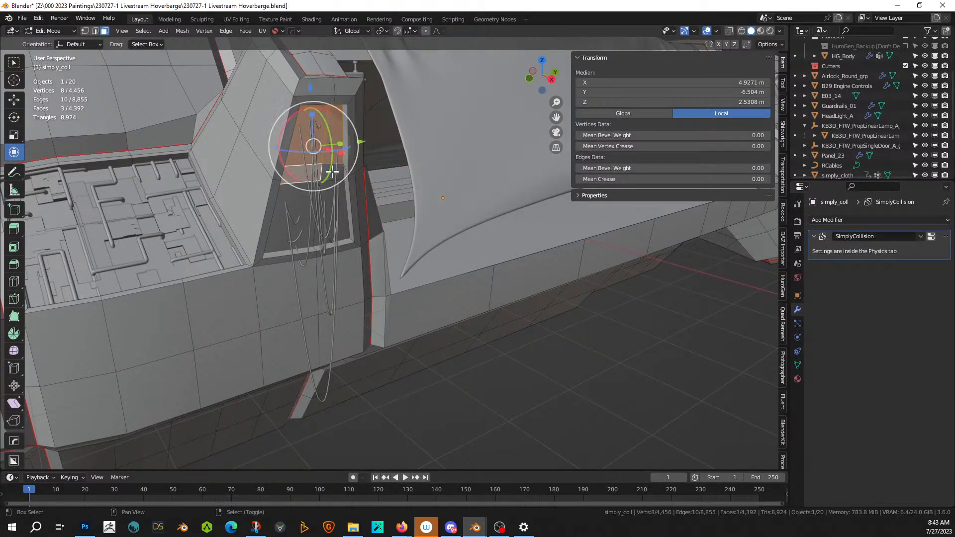
shift+right_click(333, 172)
shift+right_click(297, 211)
shift+right_click(324, 220)
key(Tab)
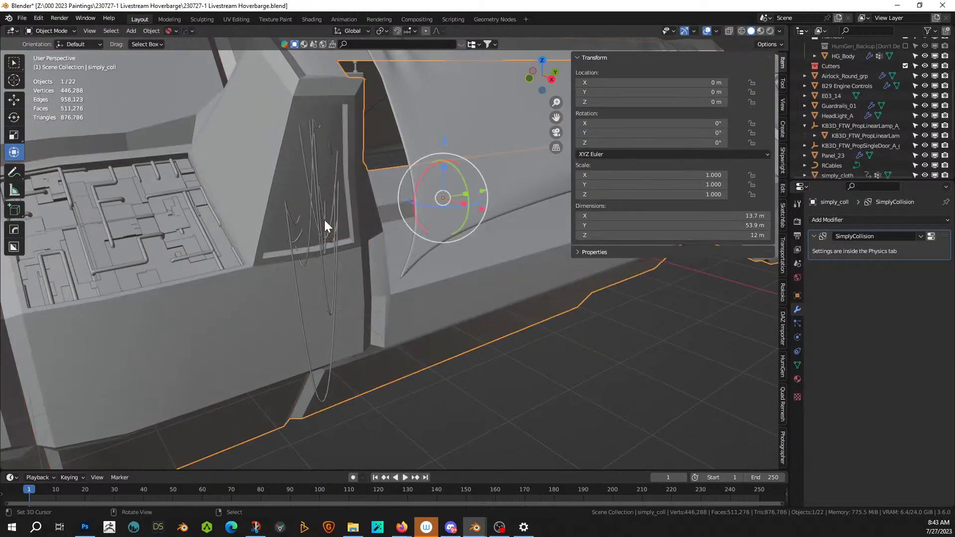
- Run Random Loop Extrude on the selected recess with loops 1, 2 and 3 and a first-loop maximum inset depth of 0.106
key(shift+q)
click(307, 158)
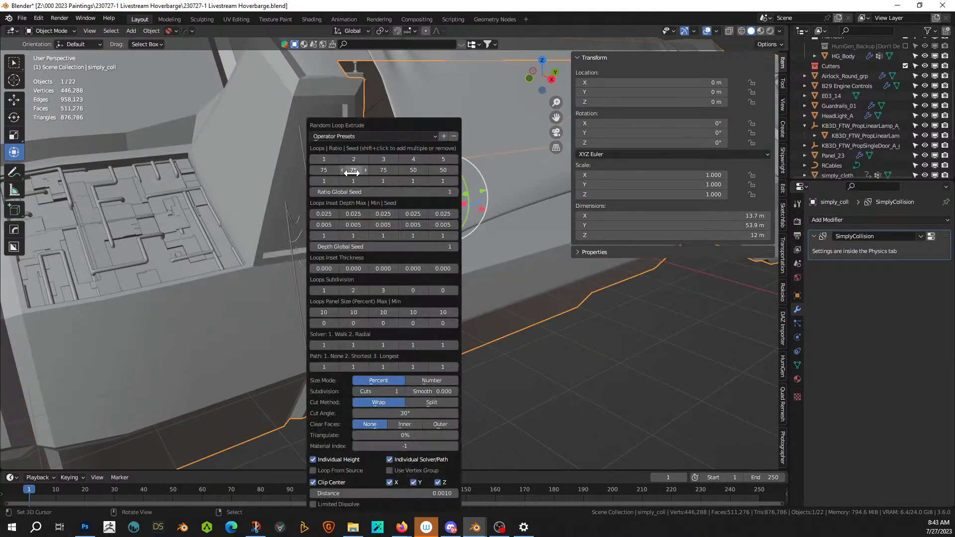
click(325, 159)
drag(356, 125, 482, 126)
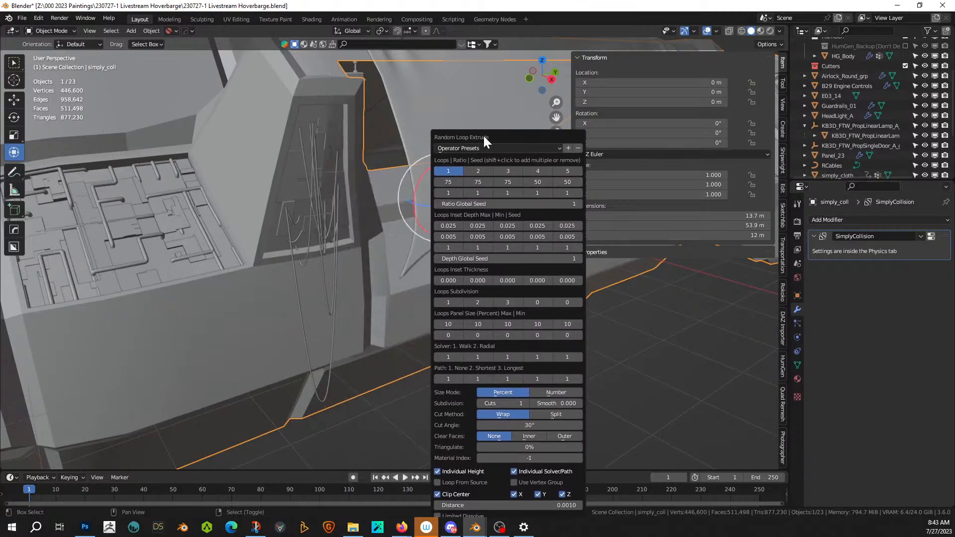
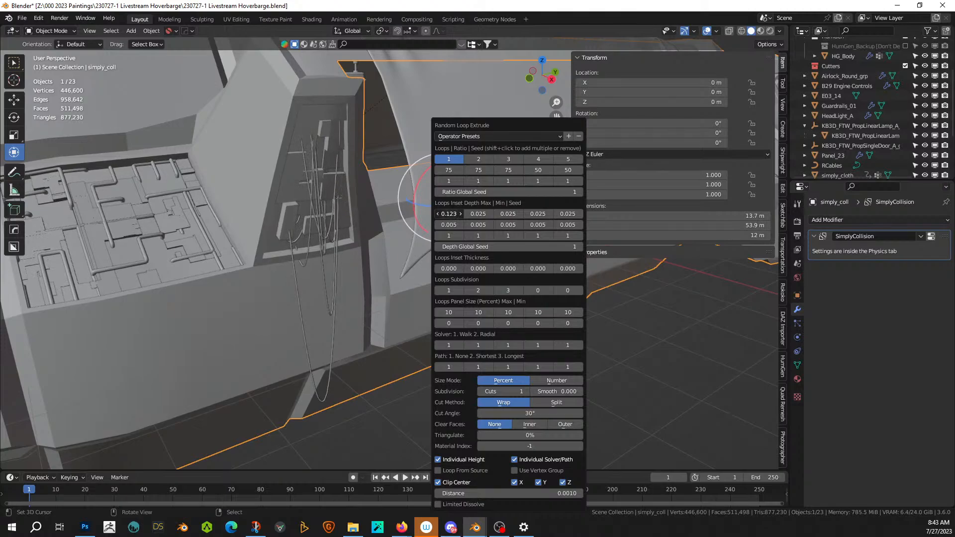
shift+click(475, 155)
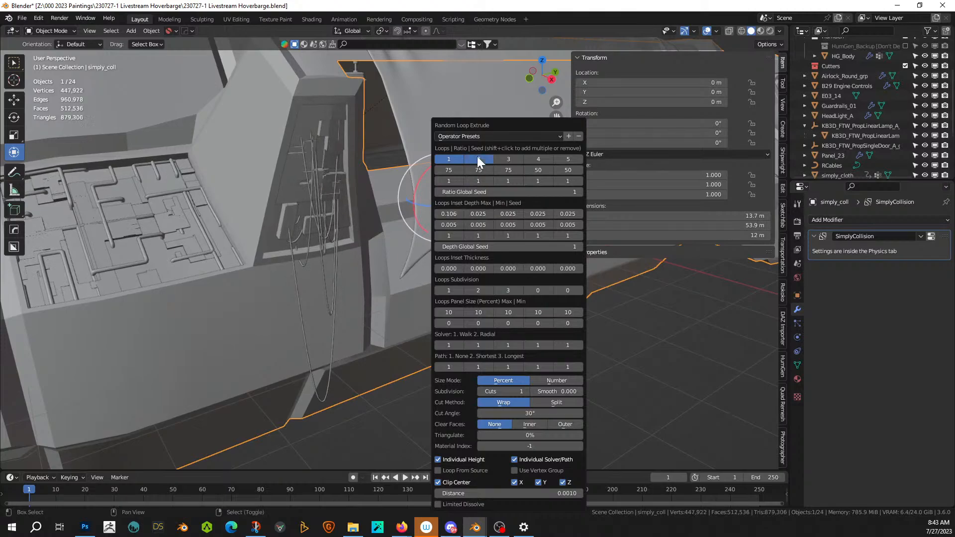
shift+click(505, 158)
- Select the four recessed faces of the matching tapered block on the hull's opposite side and bring up the Random Flow tools
middle_drag(413, 181, 547, 360)
scroll(431, 271, down, 3)
scroll(441, 341, up, 5)
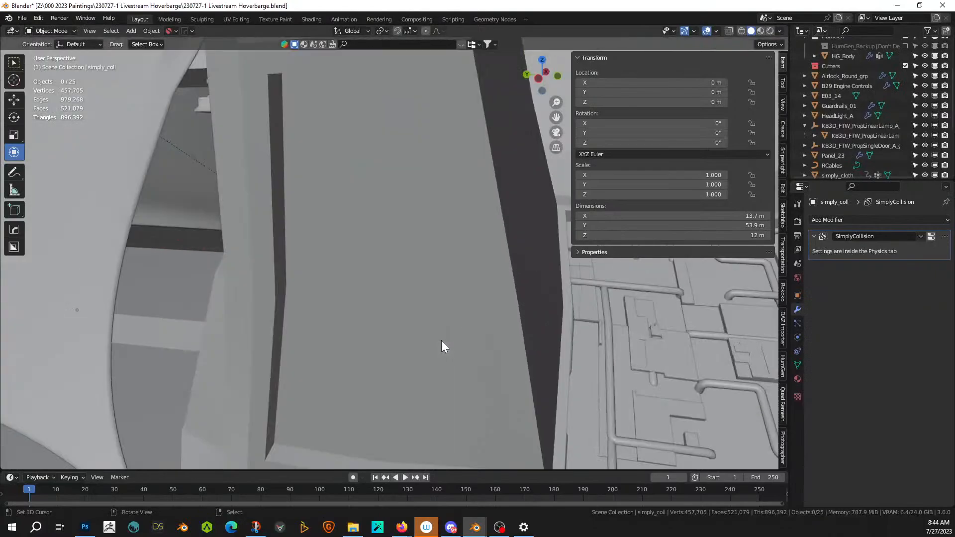
scroll(437, 335, down, 5)
scroll(423, 327, up, 2)
key(Tab)
click(381, 315)
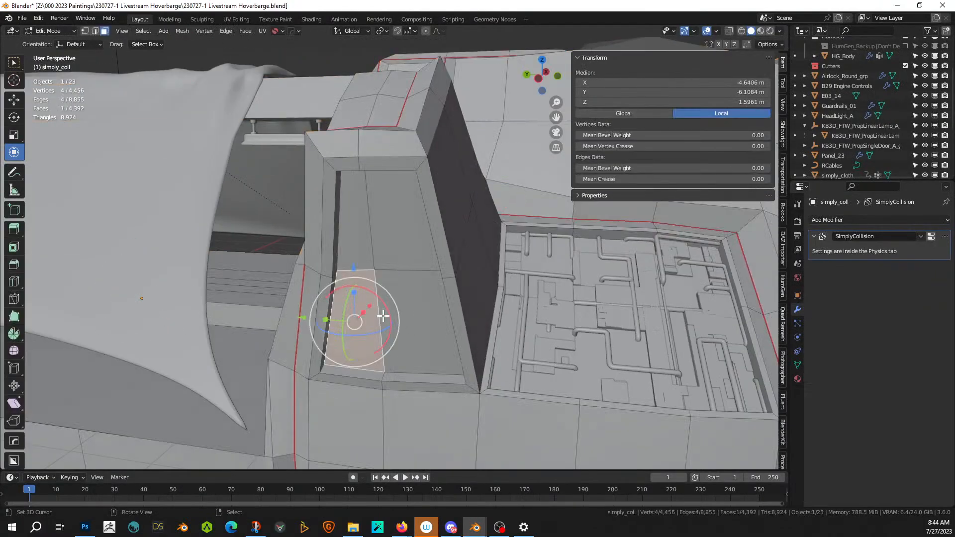
shift+click(392, 298)
shift+click(359, 235)
shift+click(405, 256)
middle_drag(406, 257, 434, 295)
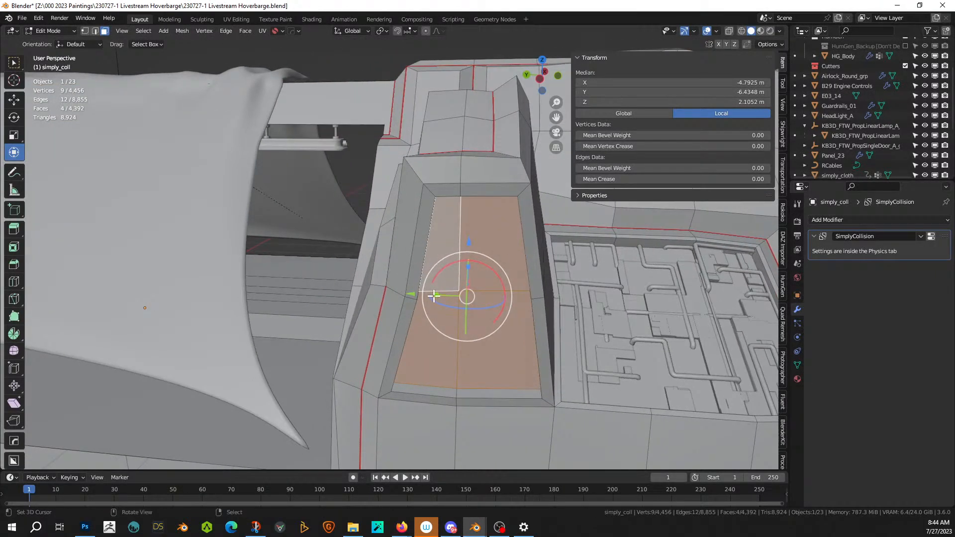
key(Tab)
key(shift+q)
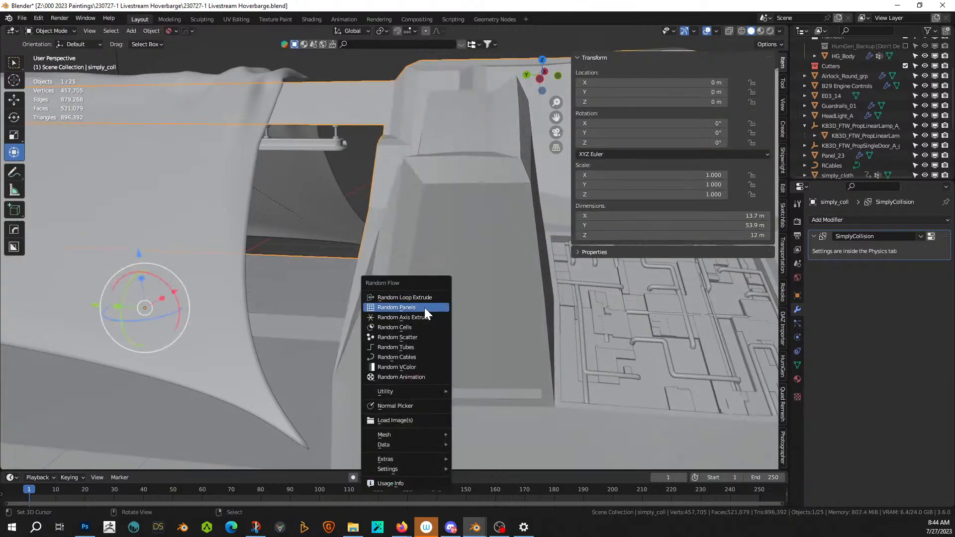
- Generate Random Panels on the selected recessed faces of the hull column beside the pipe-detailed area, using panel seed 2
click(425, 308)
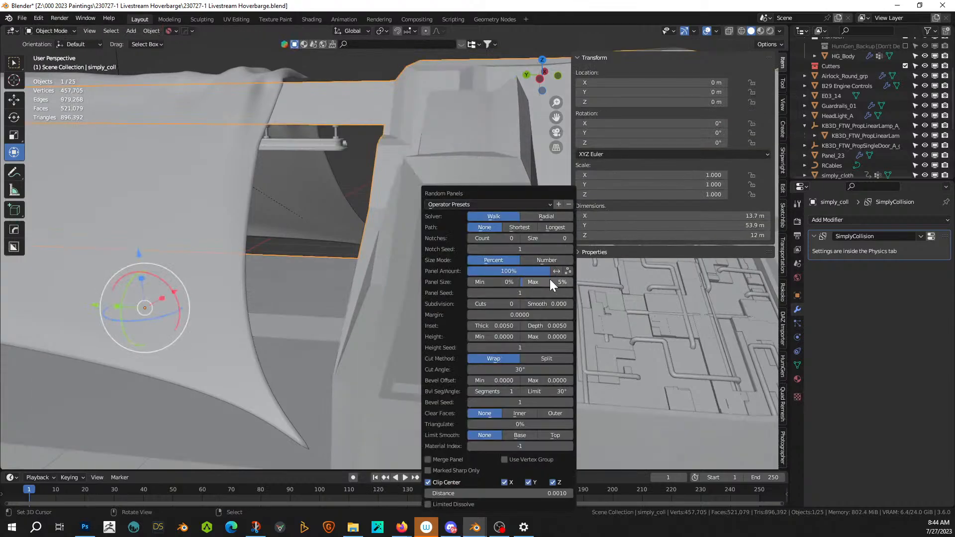
click(569, 293)
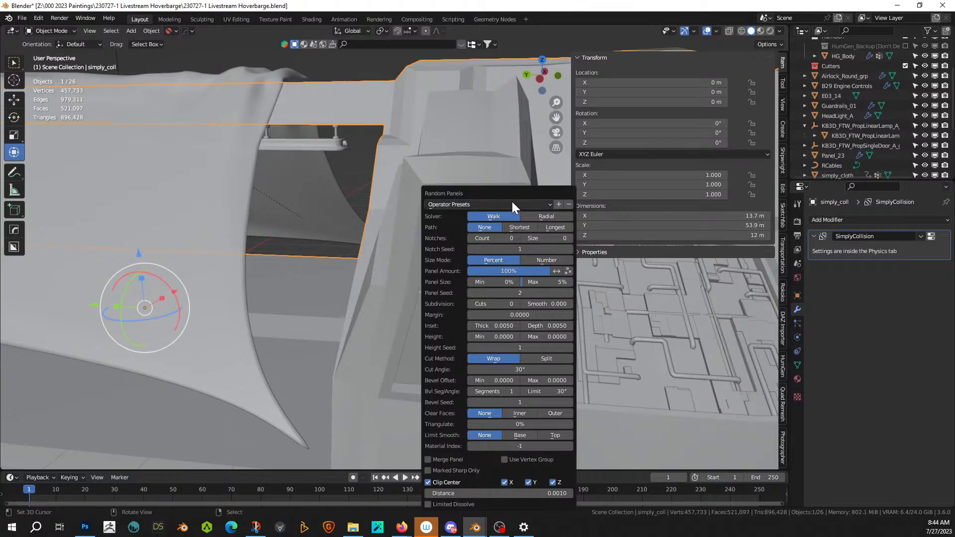
drag(493, 194, 262, 190)
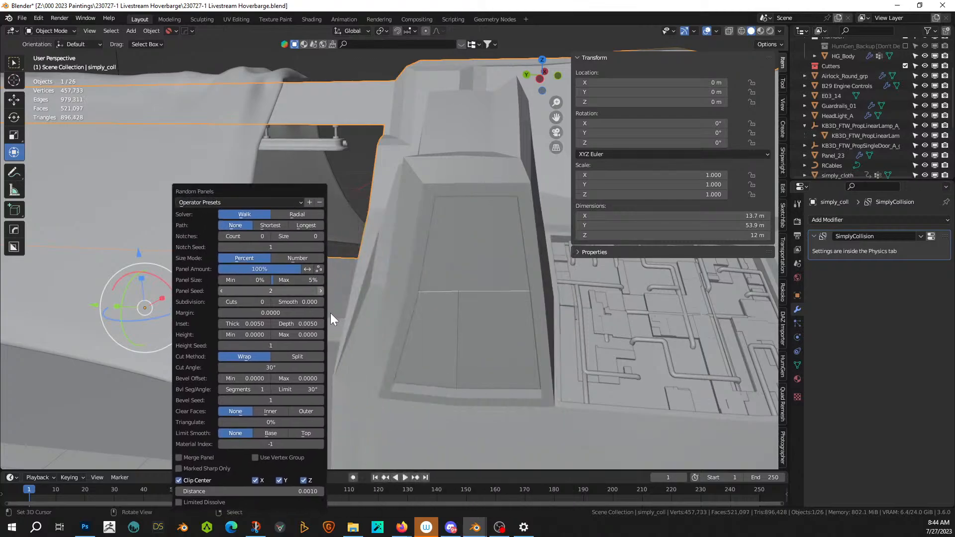
middle_drag(496, 323, 459, 327)
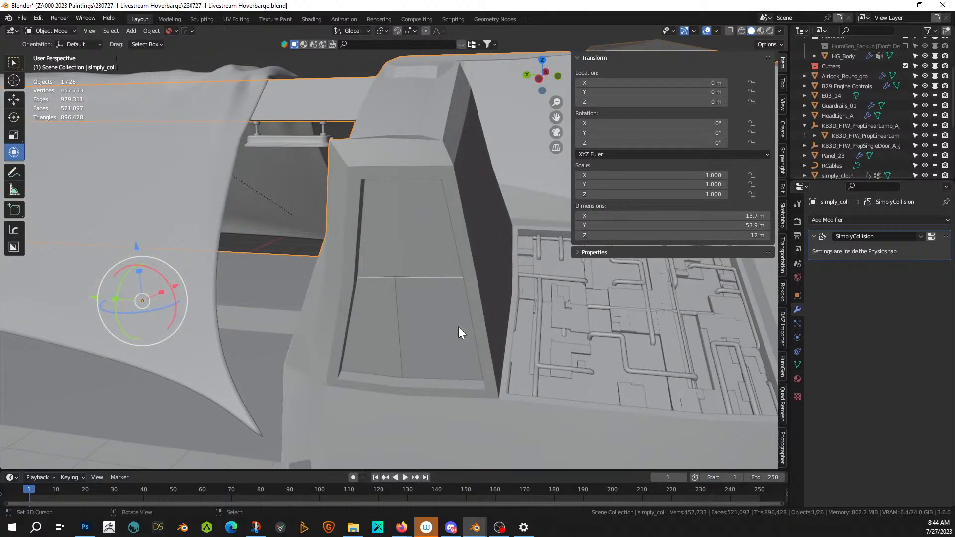
- Add Panel Screws to the new recessed panels using the custom roundhead01 mesh and a margin of about 0.056, then select the hull
click(458, 327)
key(Tab)
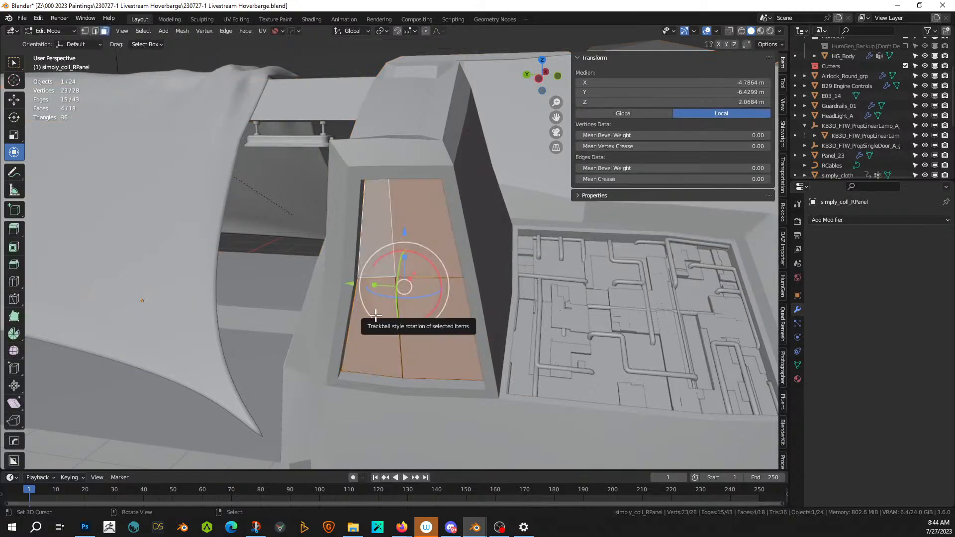
key(Tab)
key(shift+v)
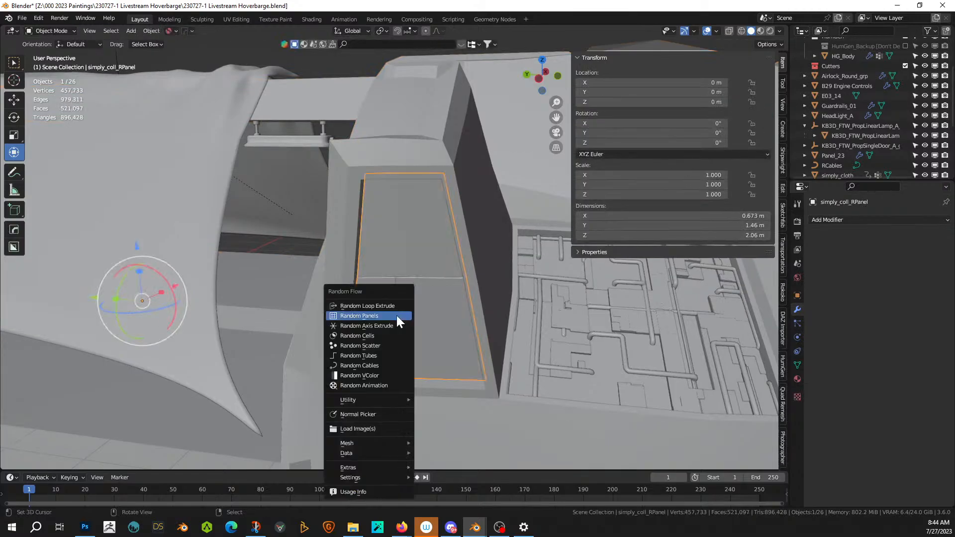
mouse_move(389, 400)
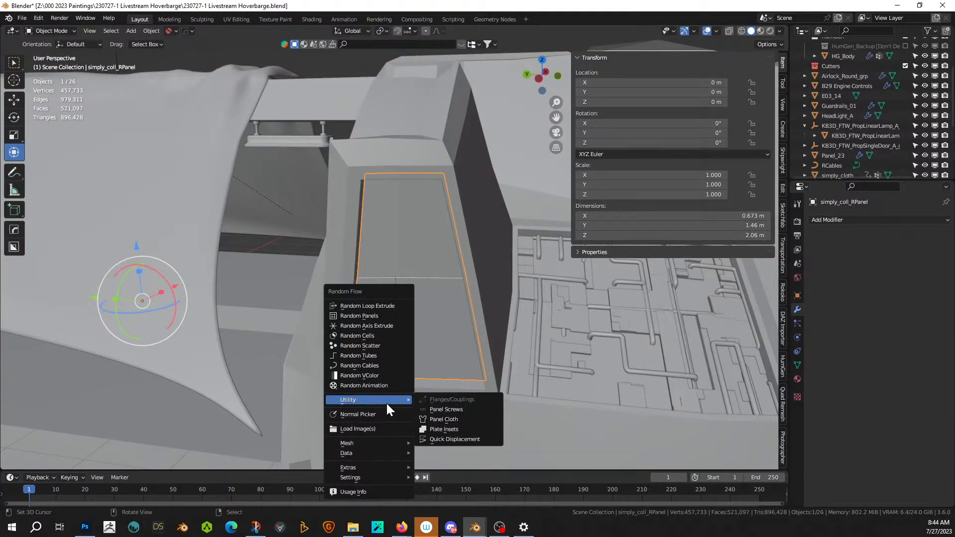
click(462, 408)
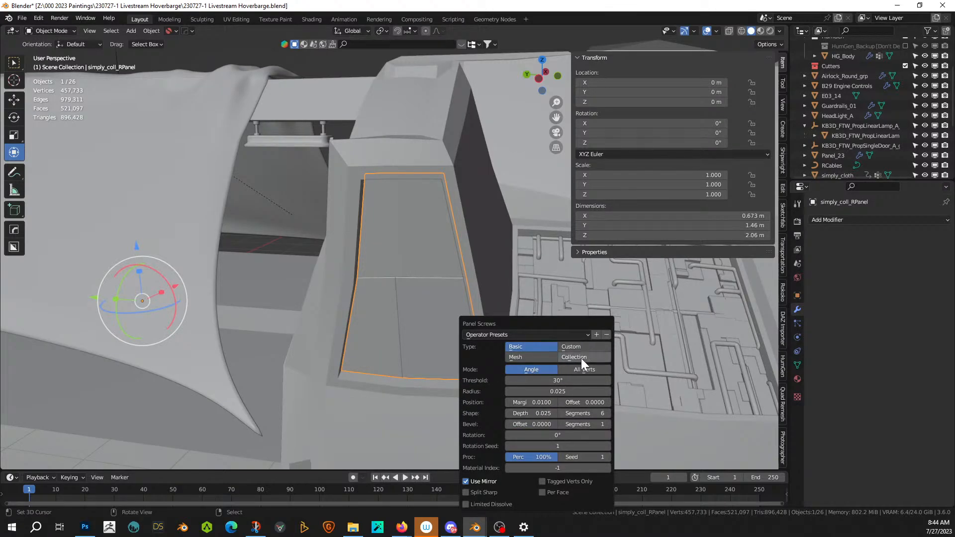
click(572, 346)
click(527, 370)
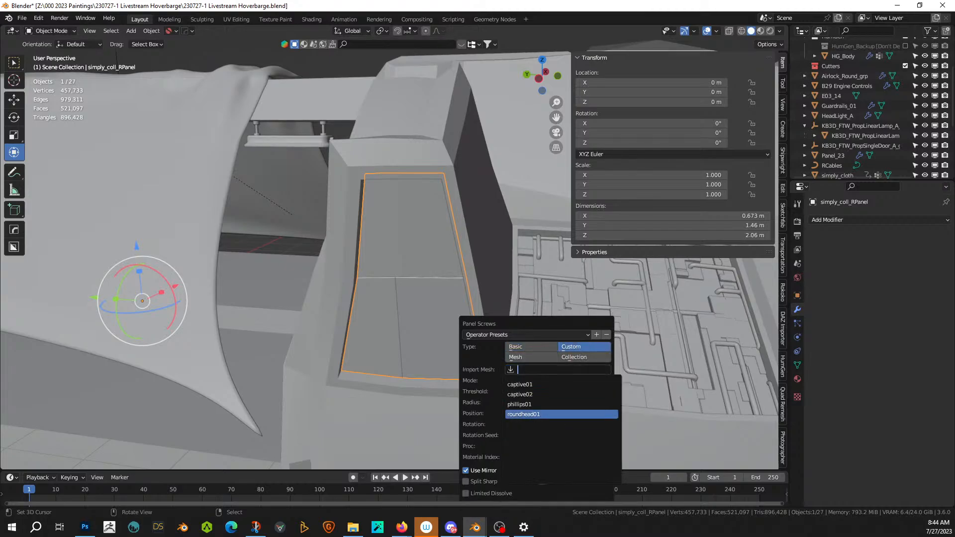
click(530, 415)
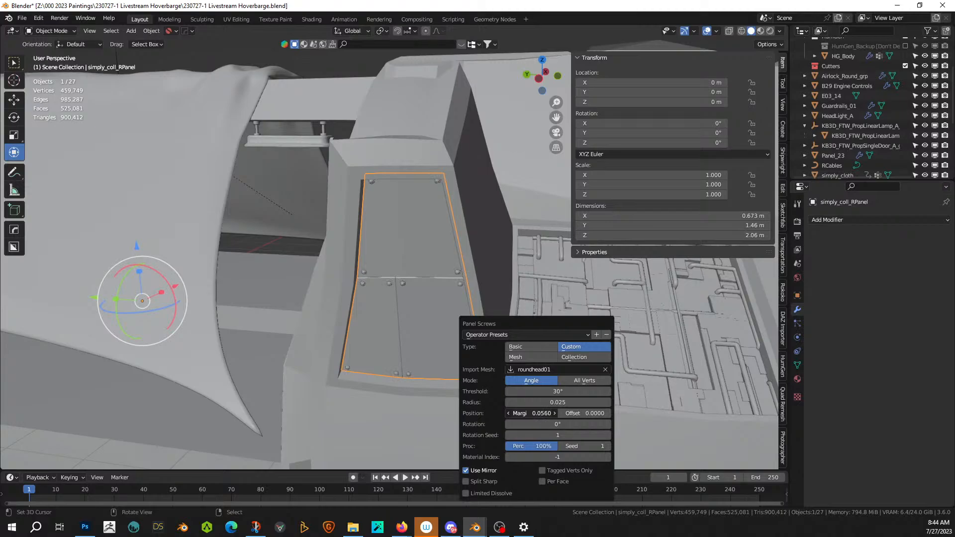
click(455, 257)
- Inspect the hoverbarge hull from several sides, including the door platform and the lower side hull, for spots that need detail
middle_drag(320, 75, 228, 128)
scroll(307, 176, up, 4)
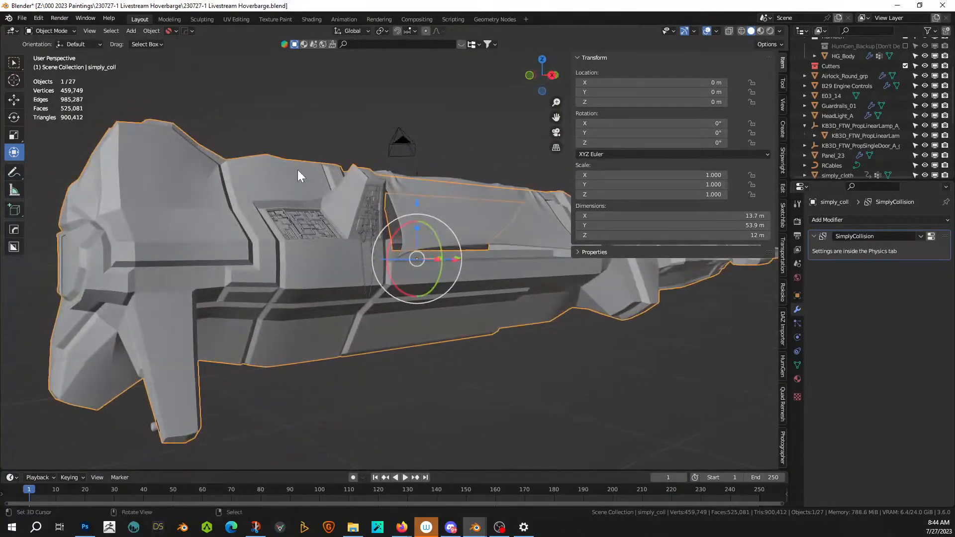
middle_drag(313, 193, 674, 363)
scroll(246, 304, up, 2)
scroll(542, 283, up, 2)
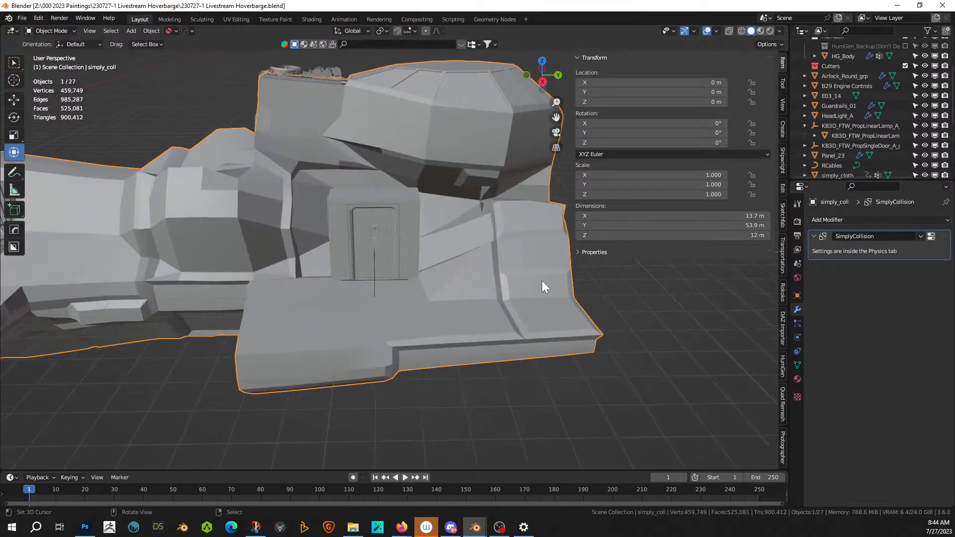
scroll(542, 281, up, 1)
middle_drag(542, 281, 697, 107)
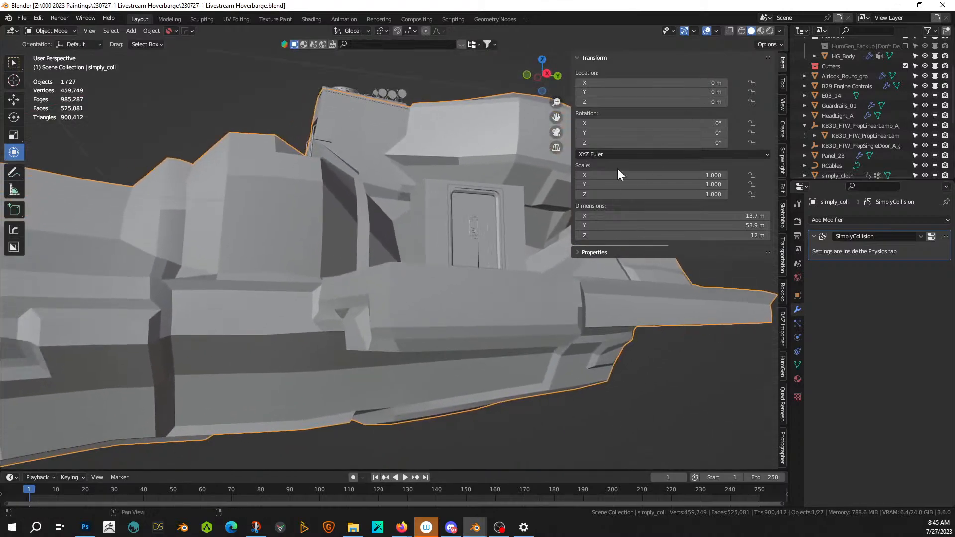
middle_drag(618, 173, 477, 234)
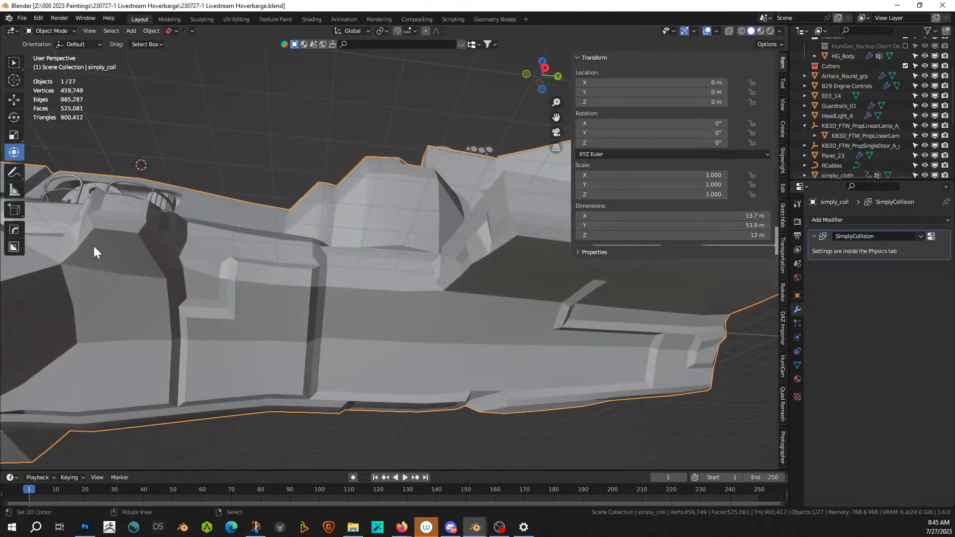
- Select two hull faces beneath the side pod near the open recess and two faces on the underside of the door platform overhang
key(Tab)
click(105, 241)
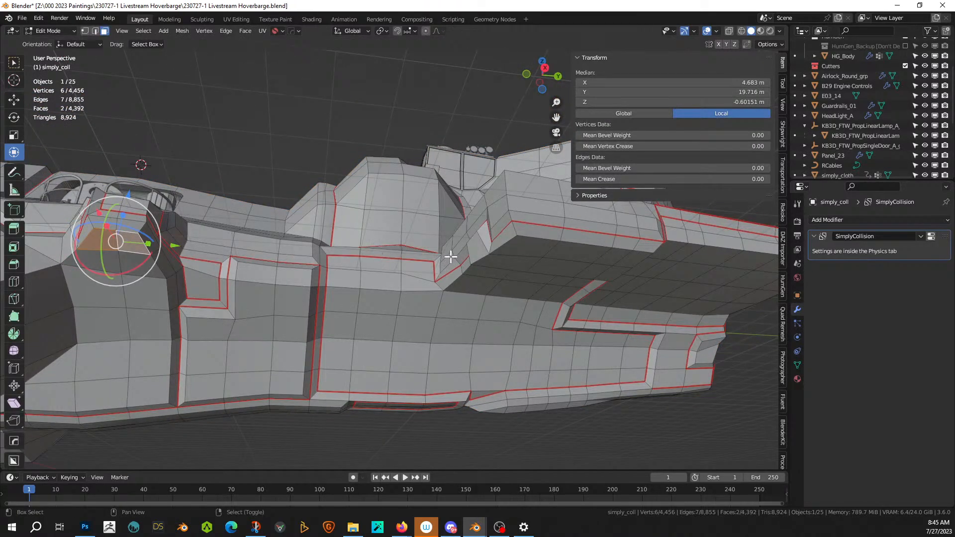
shift+click(536, 252)
shift+click(528, 247)
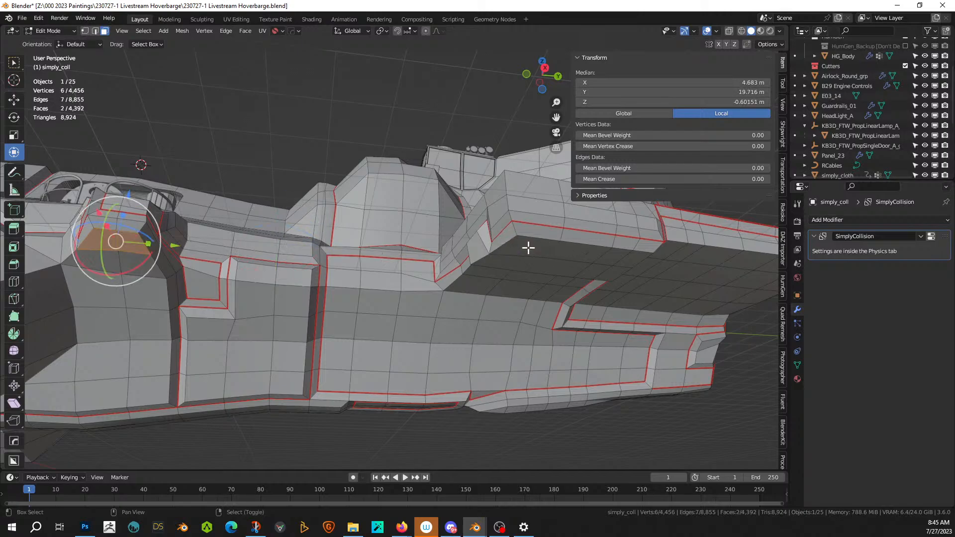
click(493, 273)
shift+click(521, 274)
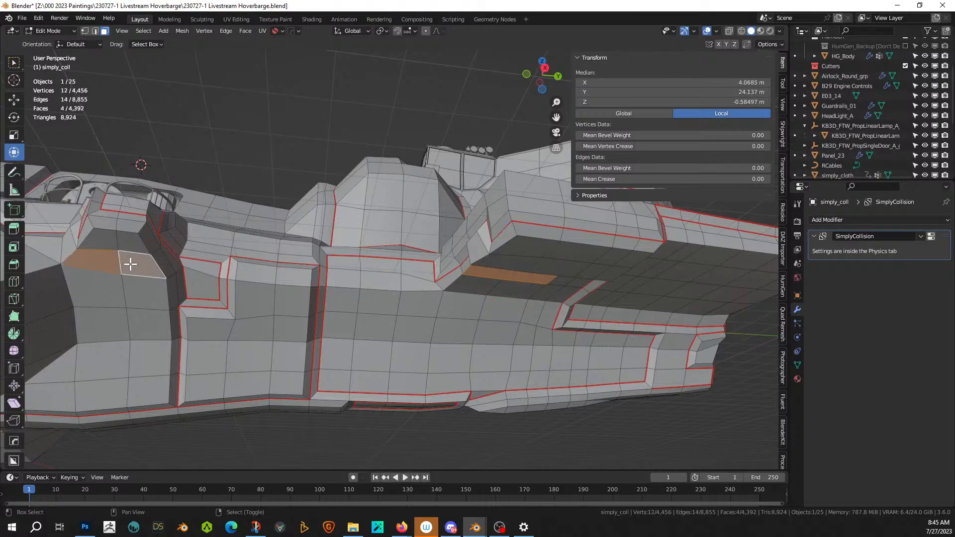
- Generate Random Cables between the selected hull faces with origin seed 2, slack 6.4201 to 5.8900 and a bevel radius of about 0.027
key(Tab)
middle_drag(491, 286, 500, 306)
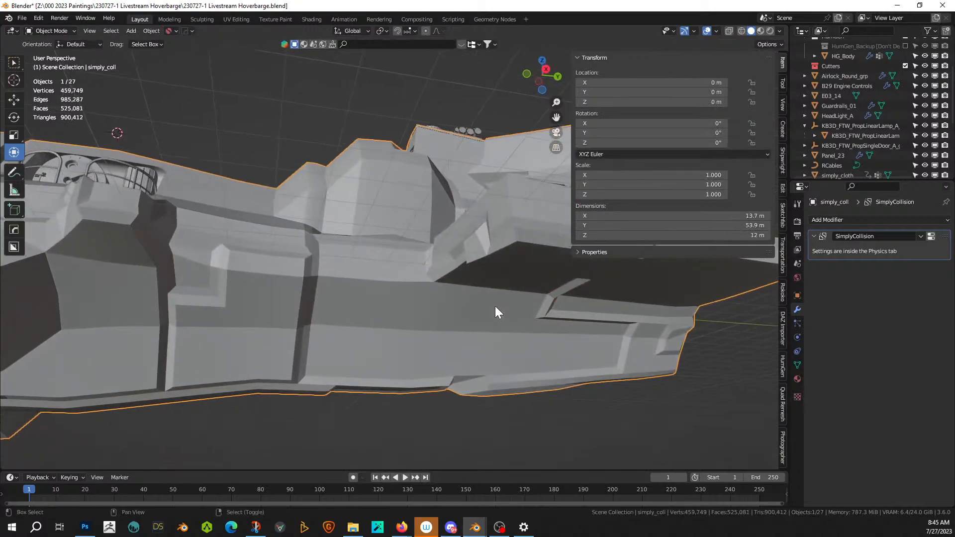
key(shift+v)
mouse_move(495, 306)
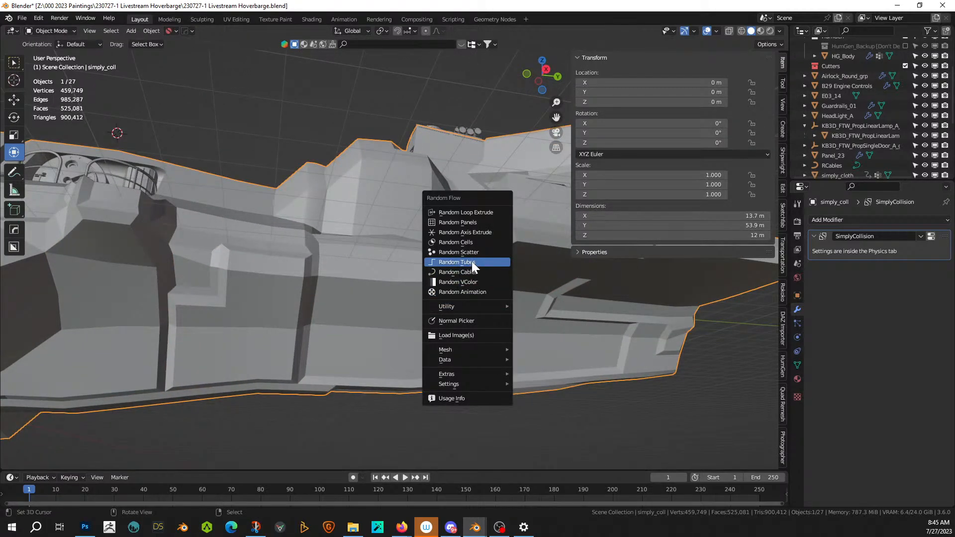
click(485, 270)
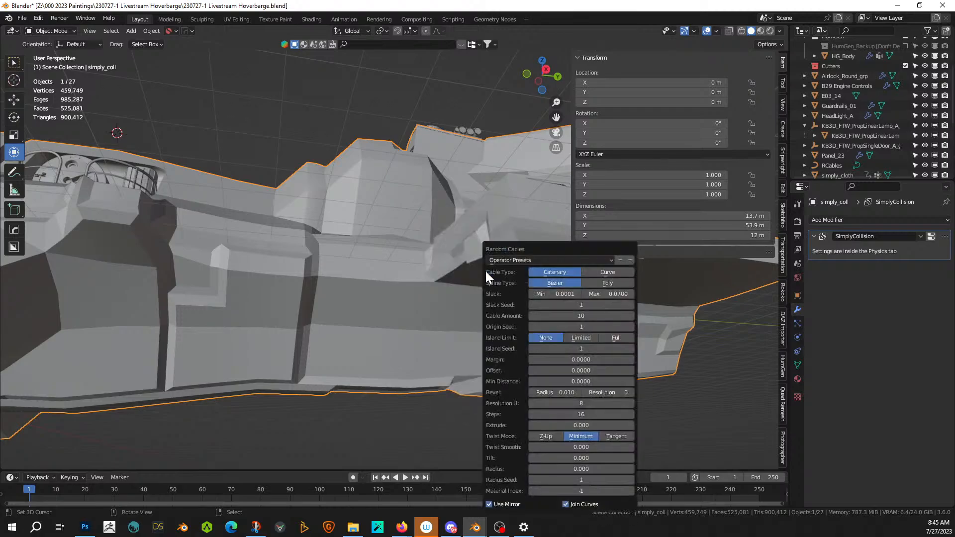
click(631, 328)
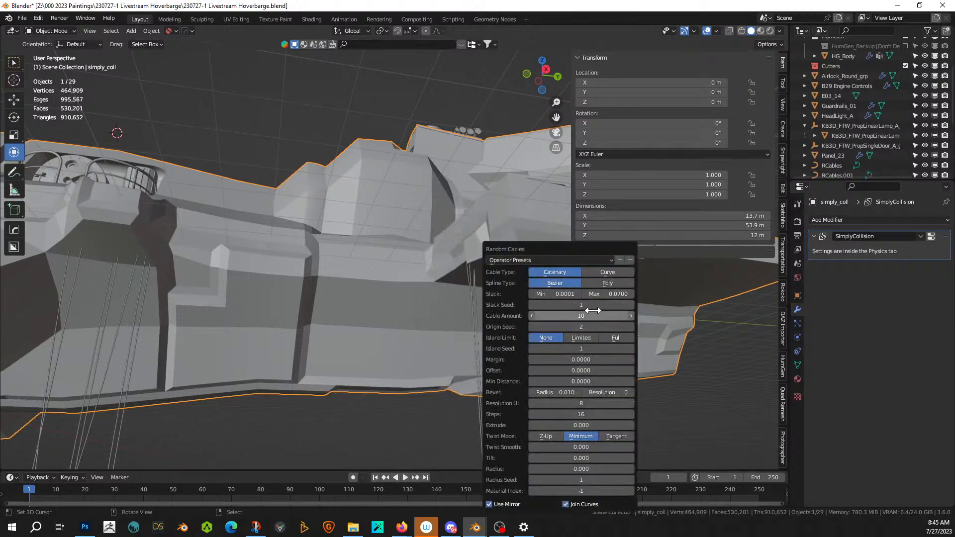
drag(556, 297, 664, 294)
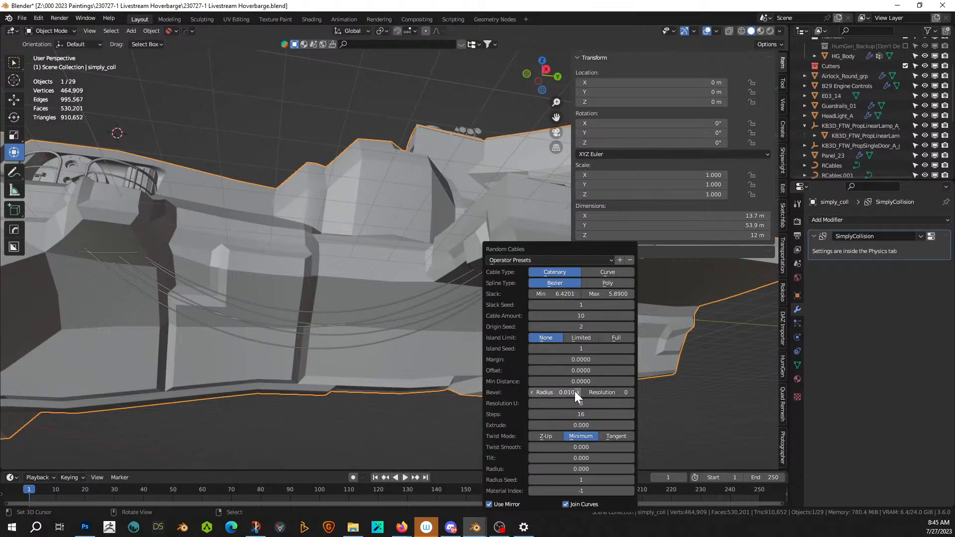
drag(557, 393, 562, 392)
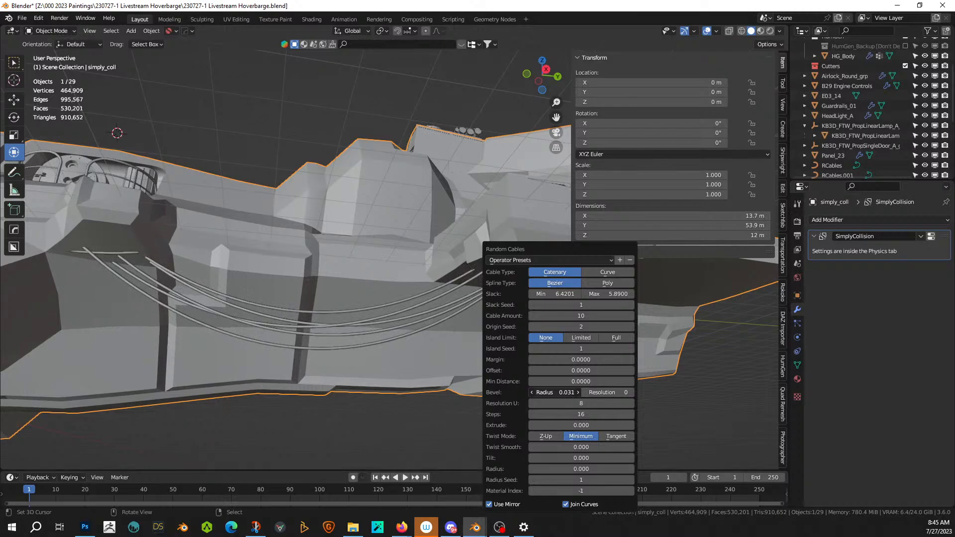
- Delete the short stray cables running across the side-pod end of the new cable bundle
middle_drag(553, 392, 199, 317)
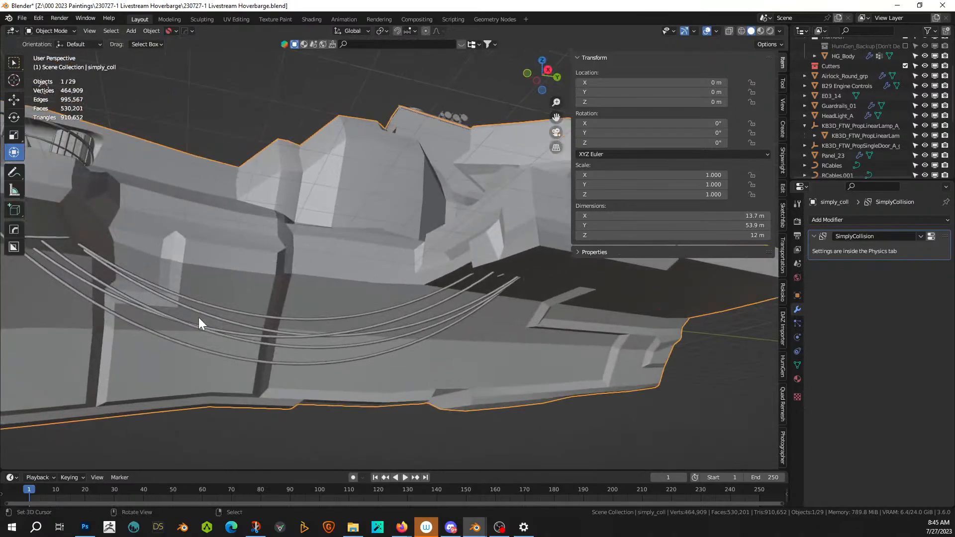
click(101, 278)
key(Tab)
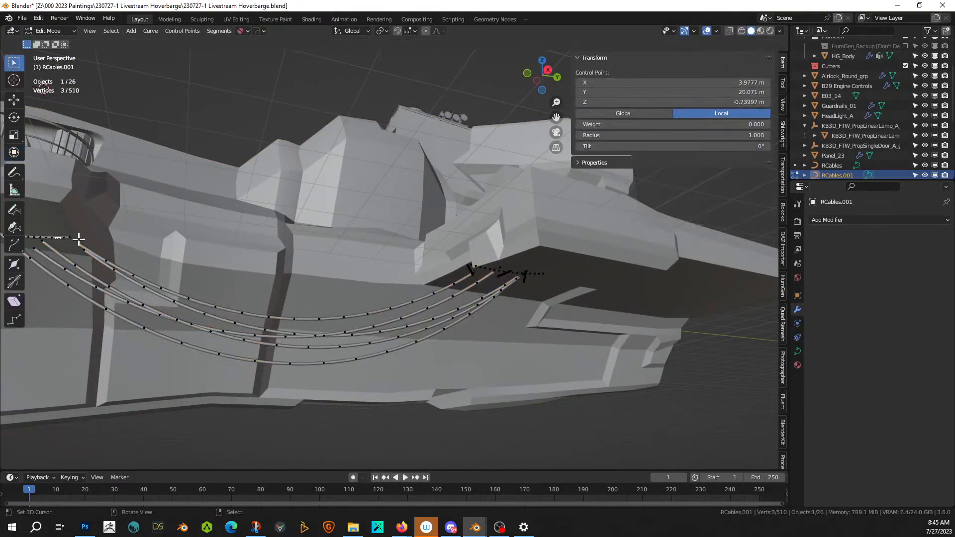
key(ctrl+l)
click(55, 240)
key(ctrl+l)
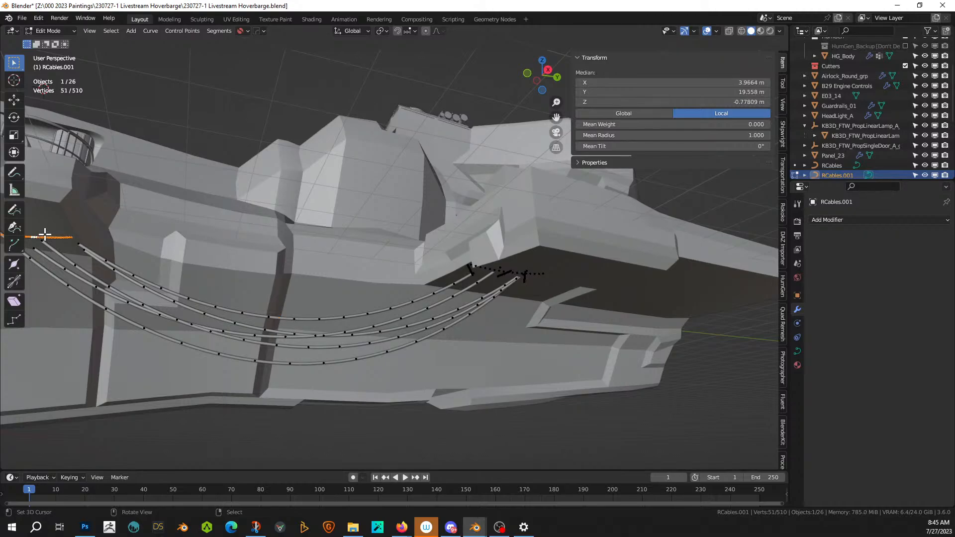
key(x)
click(45, 235)
key(Tab)
- Delete the short stray cables crossing each other under the overhang at the far end of the cable bundle
middle_drag(209, 319, 213, 273)
scroll(294, 297, up, 8)
shift+middle_drag(279, 300, 85, 301)
scroll(259, 288, up, 2)
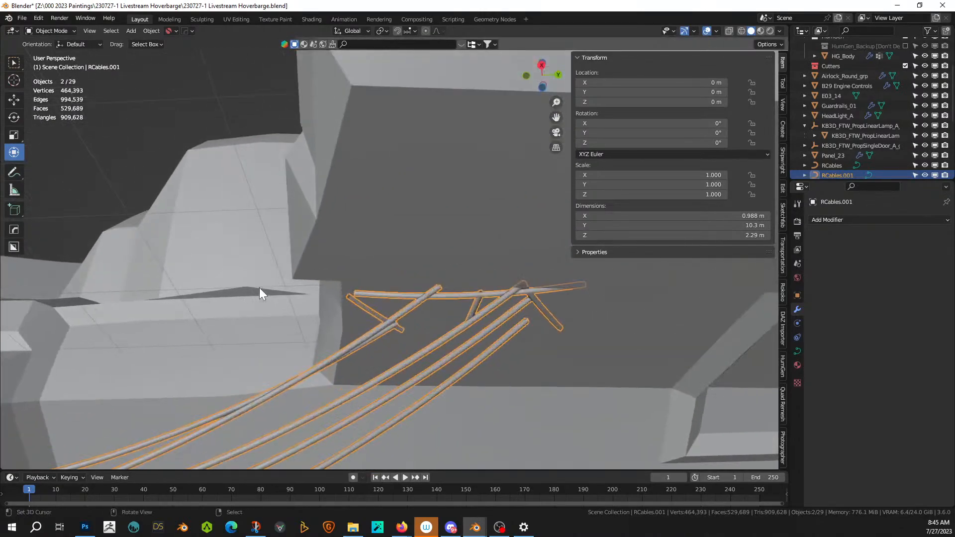
key(Tab)
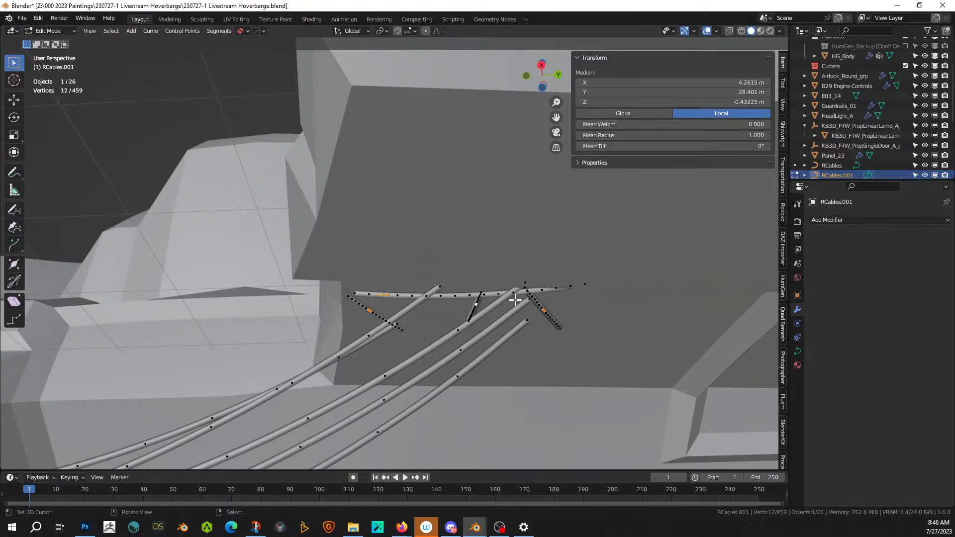
key(ctrl+l)
key(p)
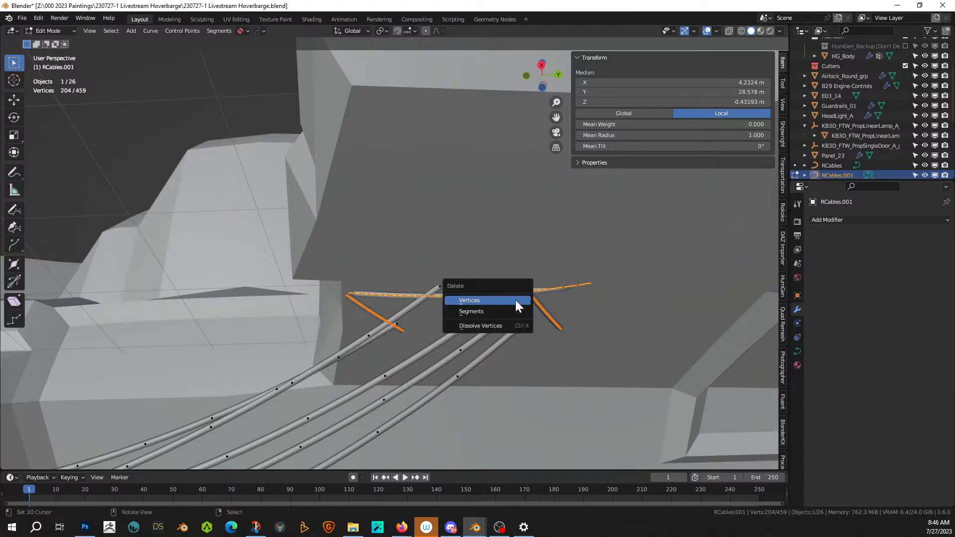
click(516, 301)
key(Tab)
- Add two faces in each of the two dark underside areas on the barge's opposite side to the hull's face selection
scroll(515, 300, down, 5)
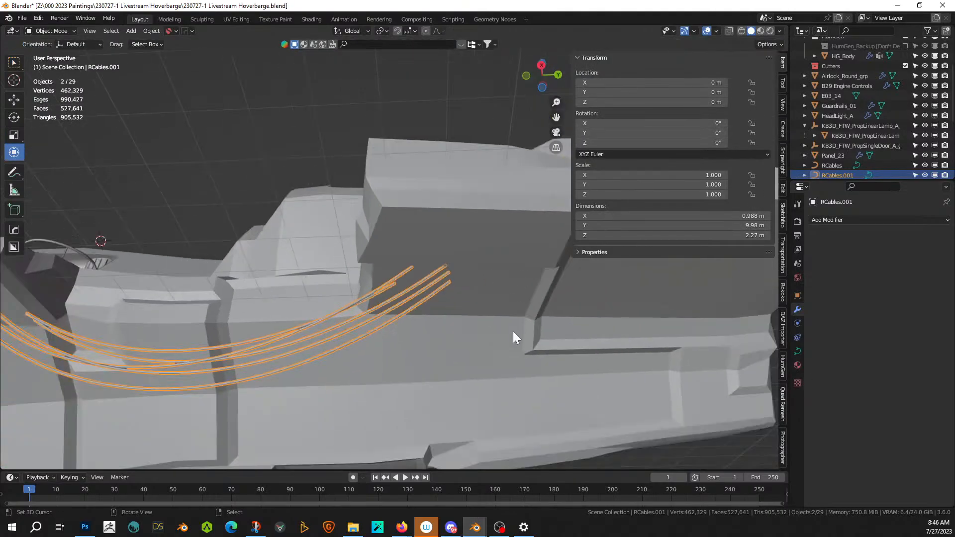
mouse_move(513, 331)
middle_down()
mouse_move(508, 396)
mouse_move(388, 359)
mouse_move(350, 315)
mouse_move(324, 326)
mouse_move(390, 354)
mouse_move(392, 346)
mouse_move(368, 343)
mouse_move(445, 346)
mouse_move(499, 327)
mouse_move(361, 373)
mouse_move(348, 390)
mouse_move(363, 371)
mouse_move(354, 393)
mouse_move(568, 350)
mouse_move(514, 341)
middle_up()
scroll(475, 365, down, 3)
scroll(358, 374, up, 6)
key(Tab)
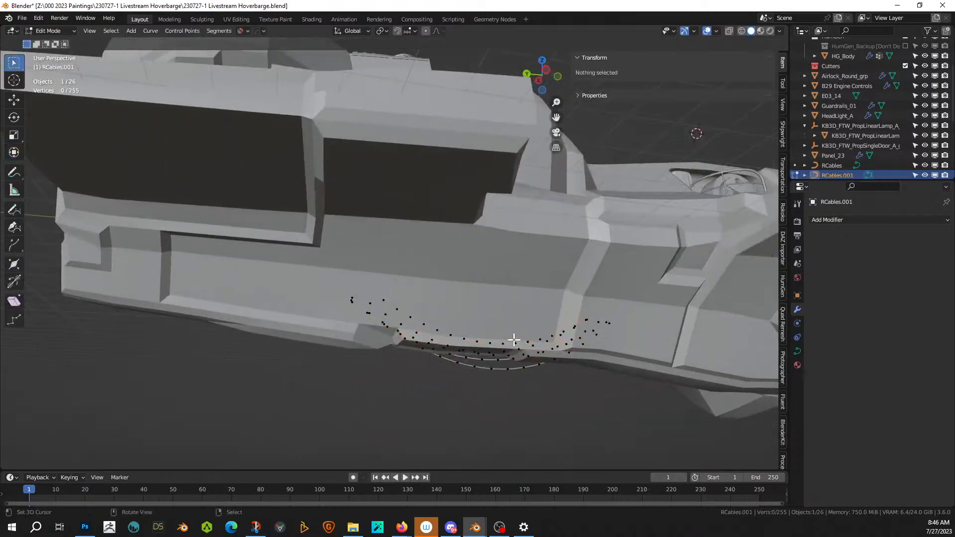
key(Tab)
click(241, 181)
key(Tab)
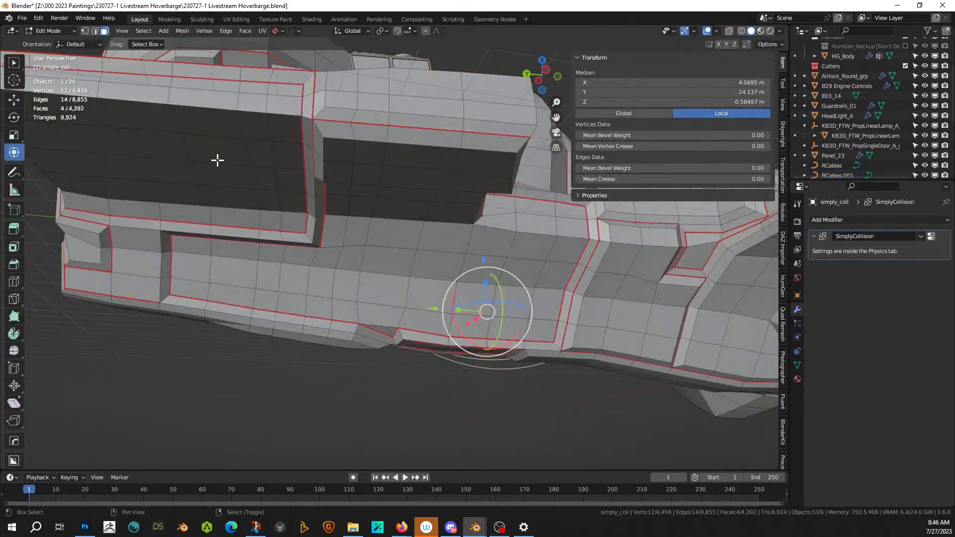
shift+click(165, 172)
shift+click(219, 175)
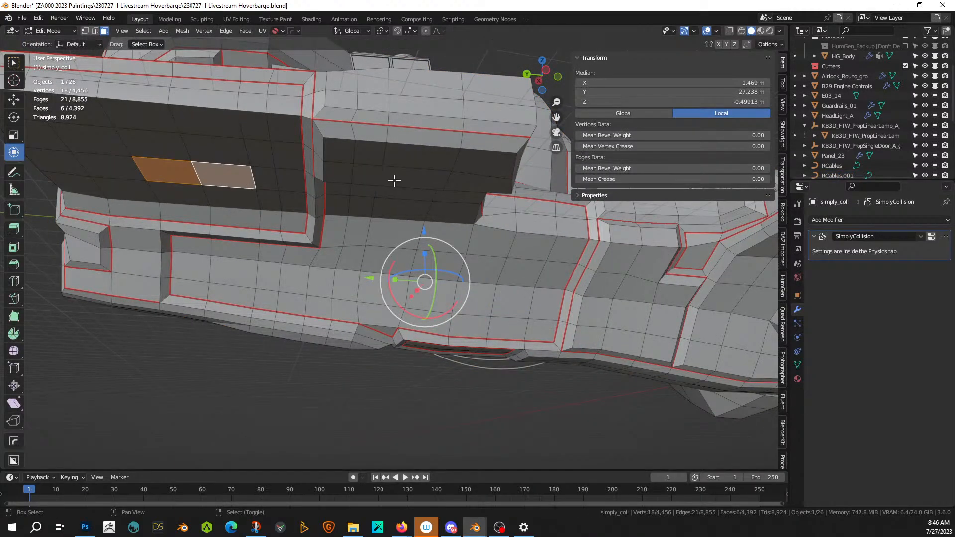
shift+click(396, 182)
shift+click(415, 197)
- Try generating Random Cables from the selected underside faces with origin seed 2, and undo the result
key(Tab)
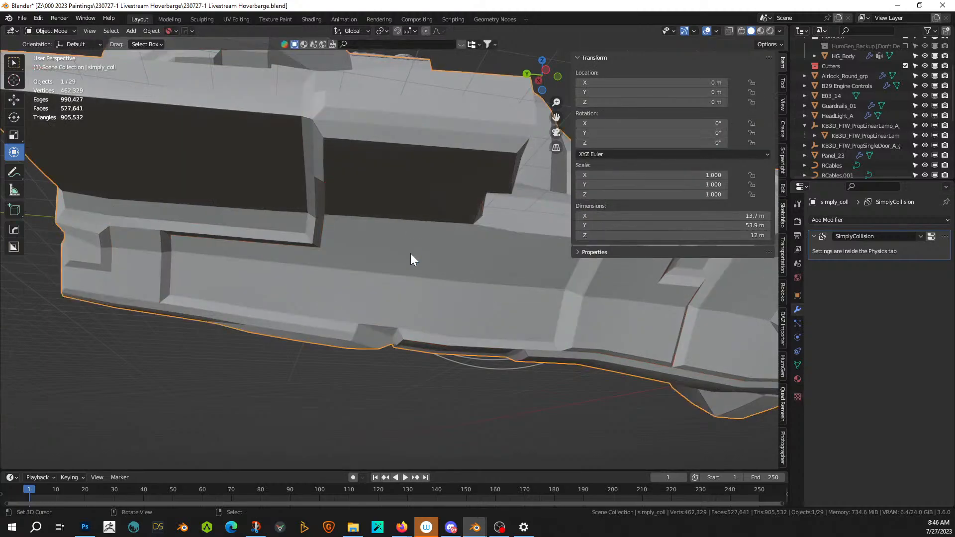
key(shift+q)
click(411, 254)
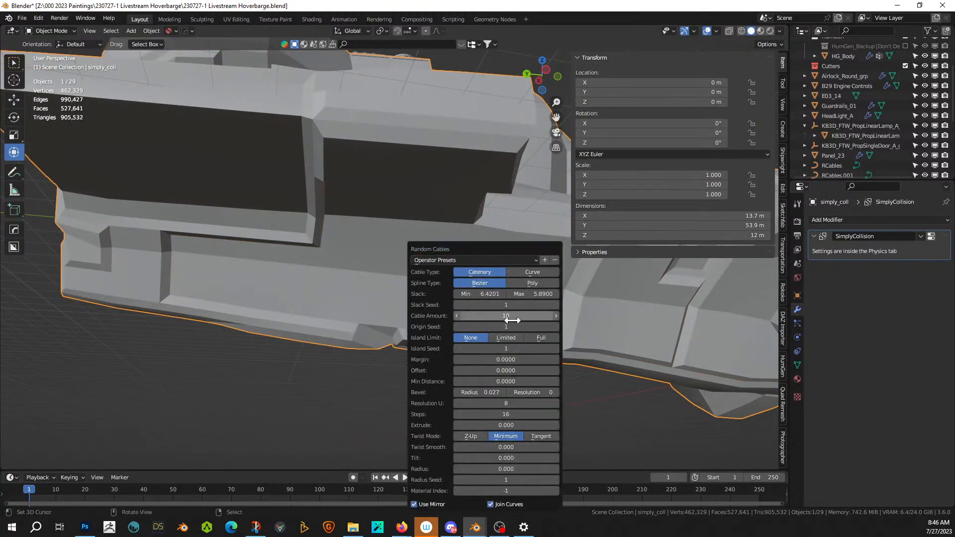
click(556, 327)
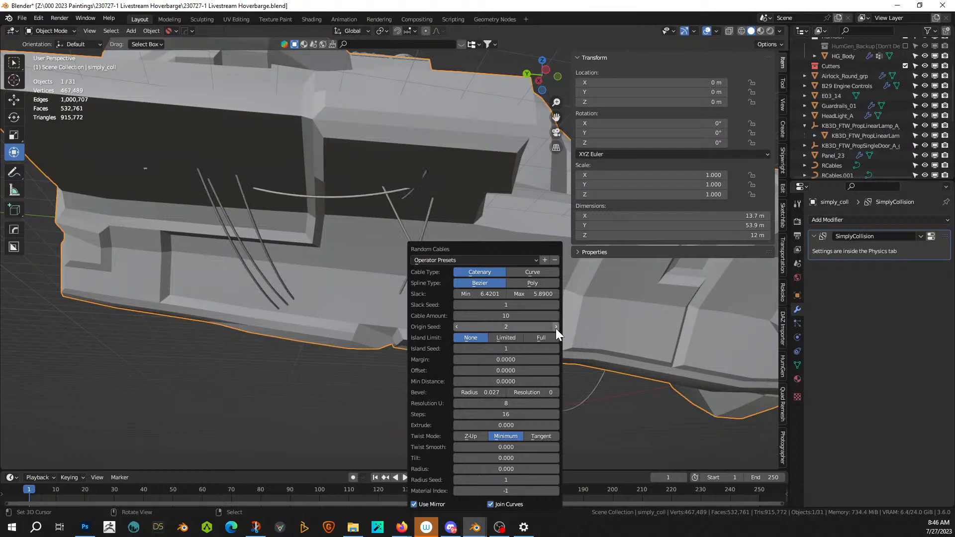
middle_drag(267, 369, 234, 365)
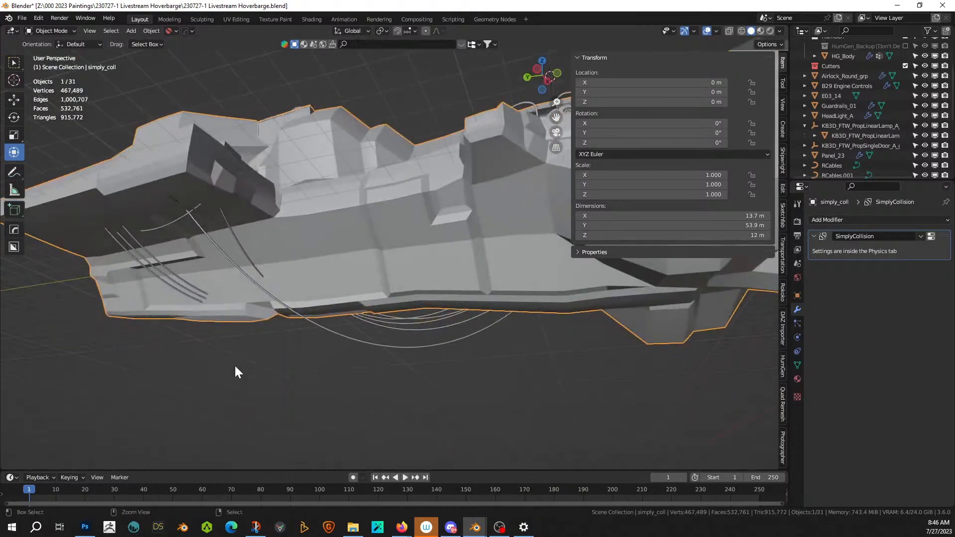
key(ctrl+z)
- Clear the hull's face selection and select two faces in each of the two dark underside areas beneath the overhanging side deck
key(Tab)
middle_drag(183, 213, 165, 202)
right_click(423, 221)
middle_drag(382, 222, 428, 246)
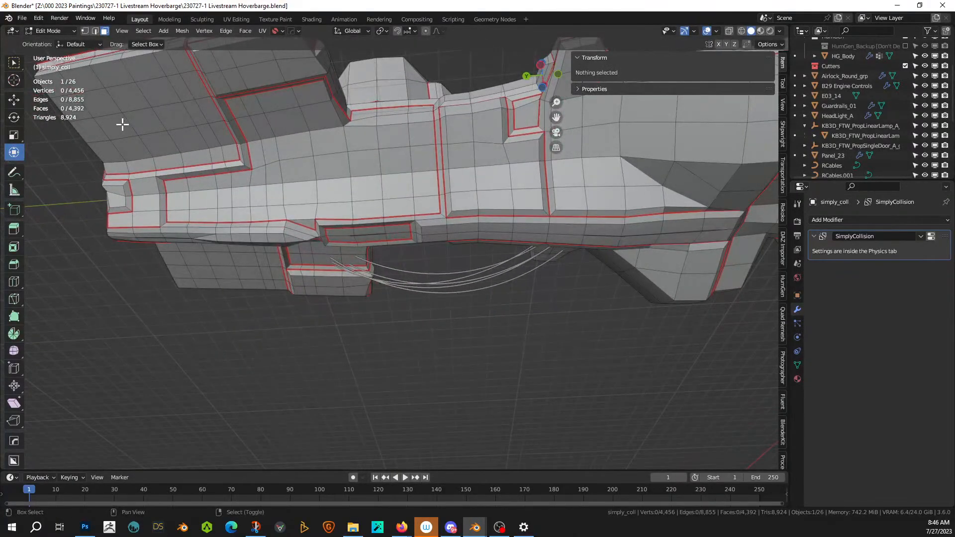
shift+right_click(145, 124)
shift+right_click(141, 109)
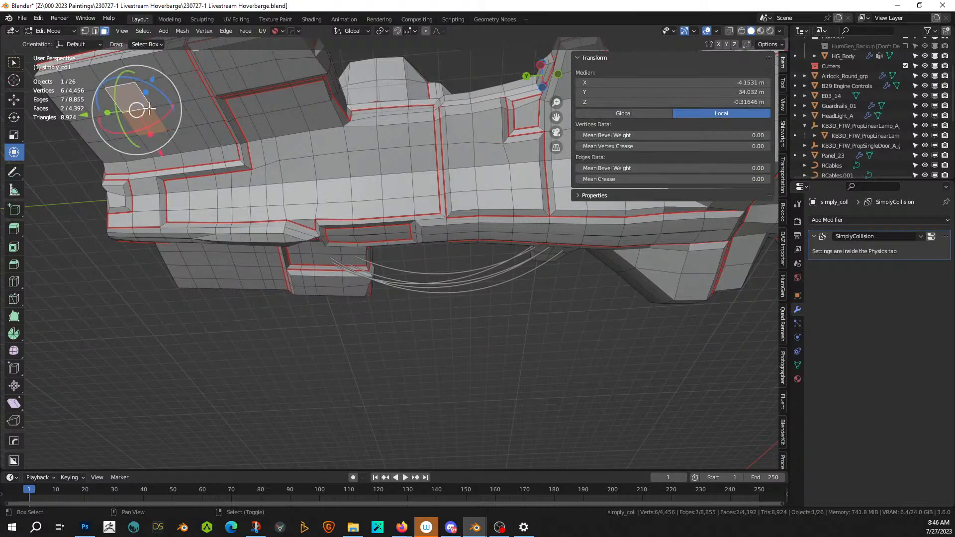
shift+middle_drag(245, 160, 255, 227)
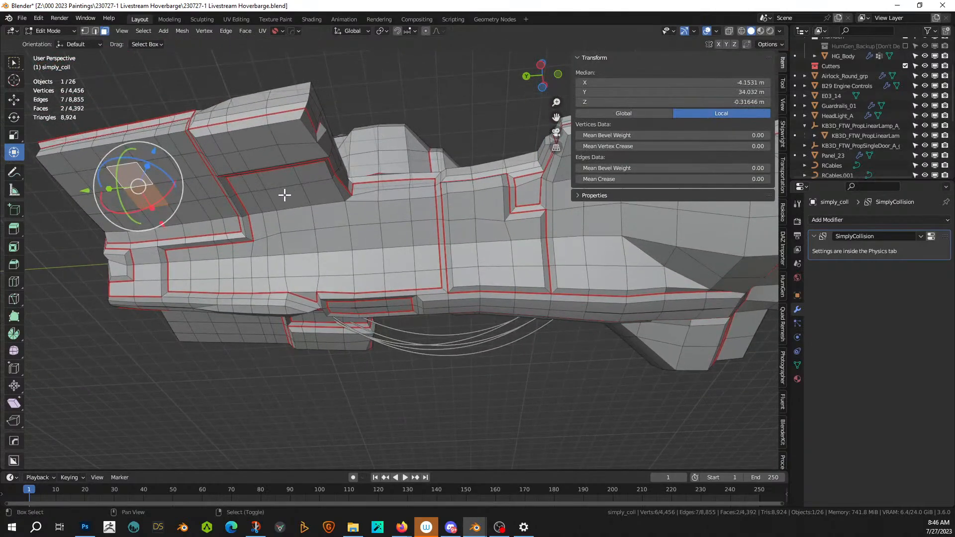
shift+right_click(277, 180)
shift+right_click(271, 169)
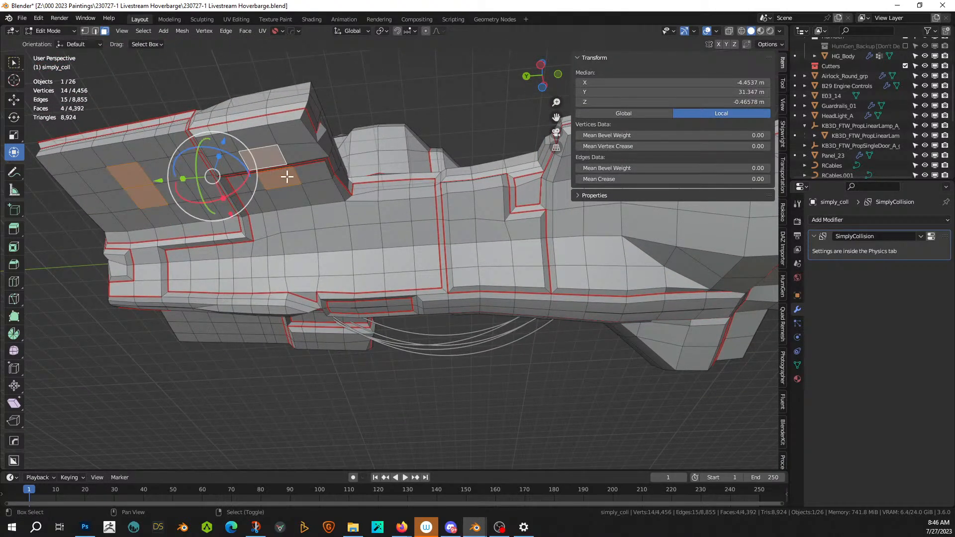
- Generate Random Cables between the selected underside faces with origin seed 2, minimum slack 0.0001 and a lower maximum slack
middle_drag(271, 169, 246, 260)
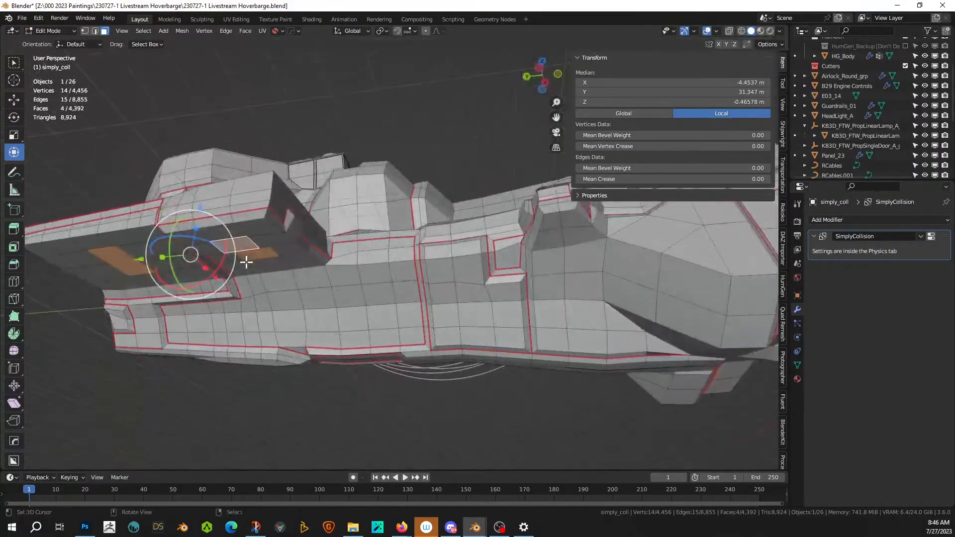
key(Tab)
key(w)
click(247, 263)
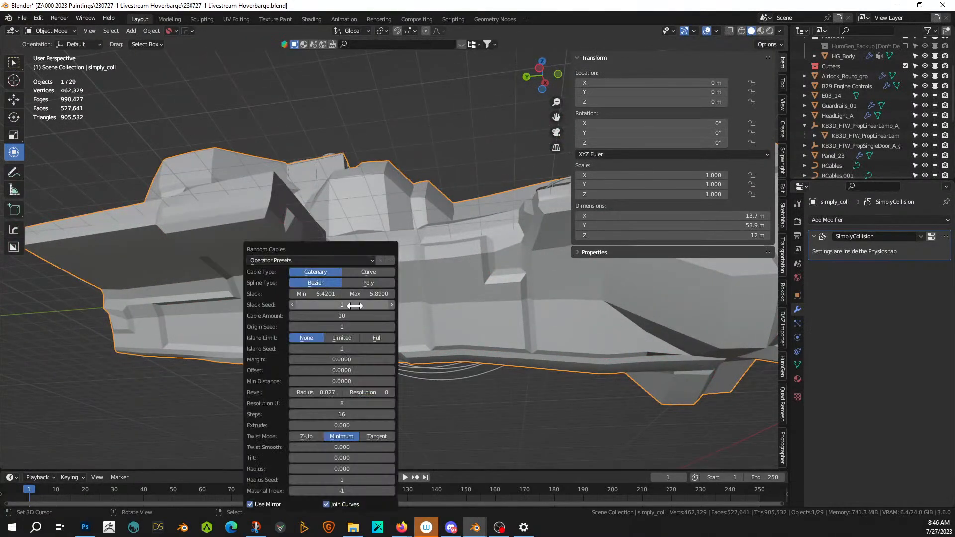
click(391, 327)
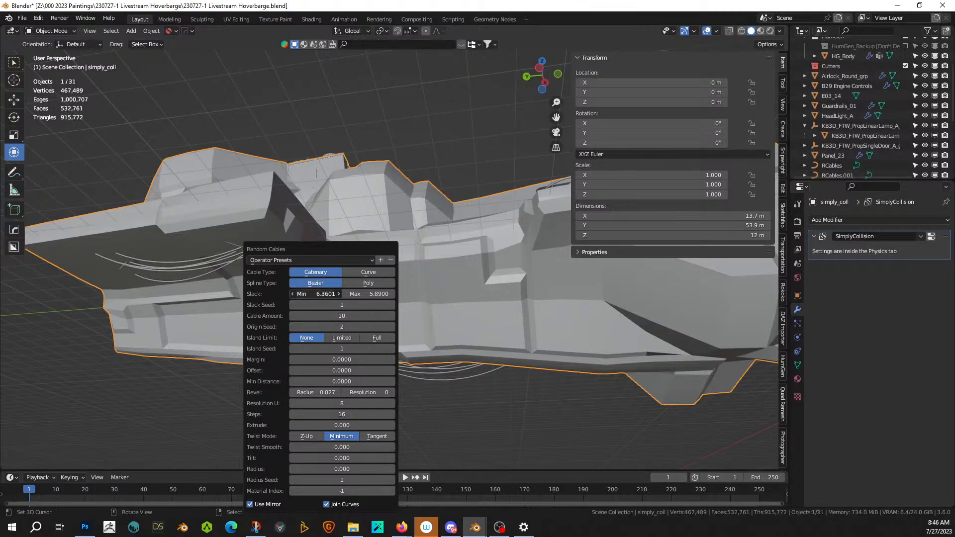
drag(321, 295, 262, 294)
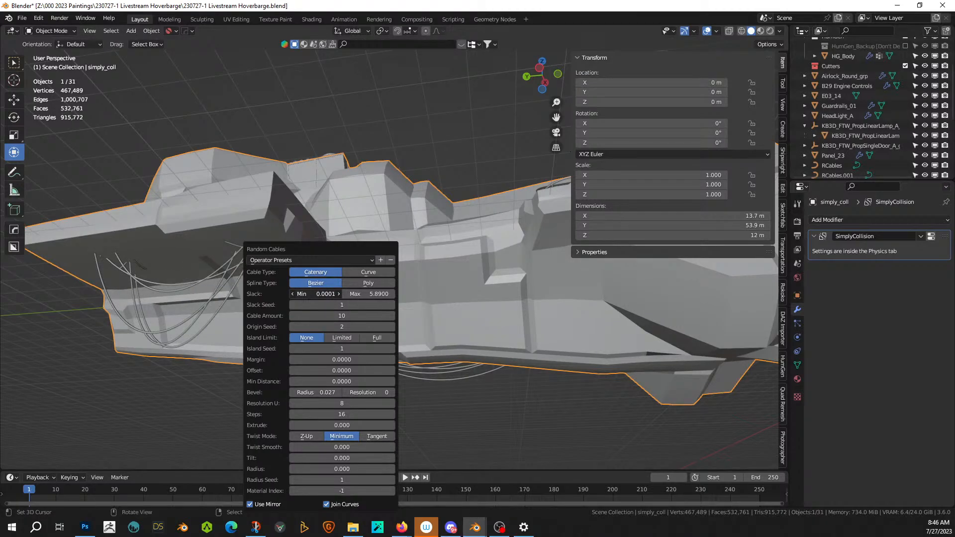
drag(381, 294, 356, 294)
middle_drag(201, 408, 323, 384)
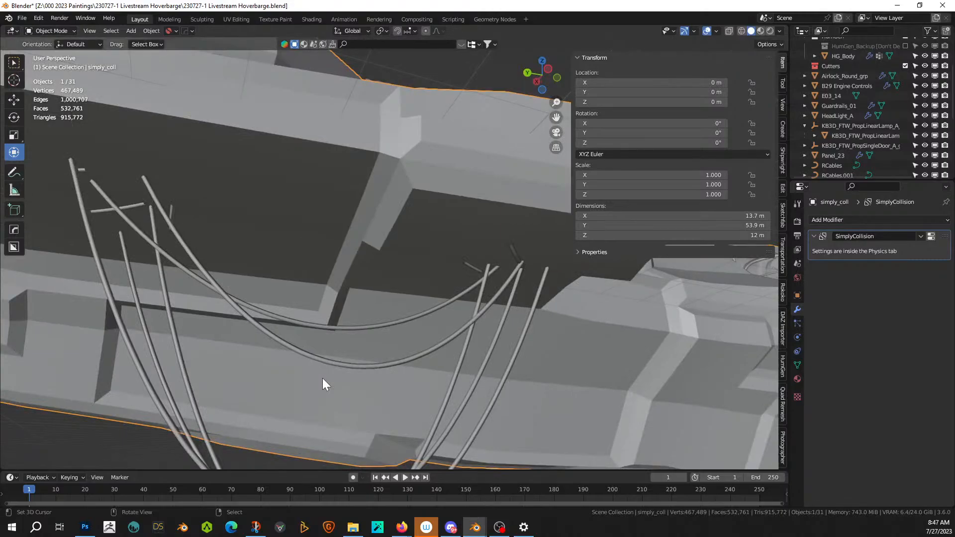
- Delete the short stray cables at both upper ends of the new cable bundle under the overhang
click(132, 207)
key(Tab)
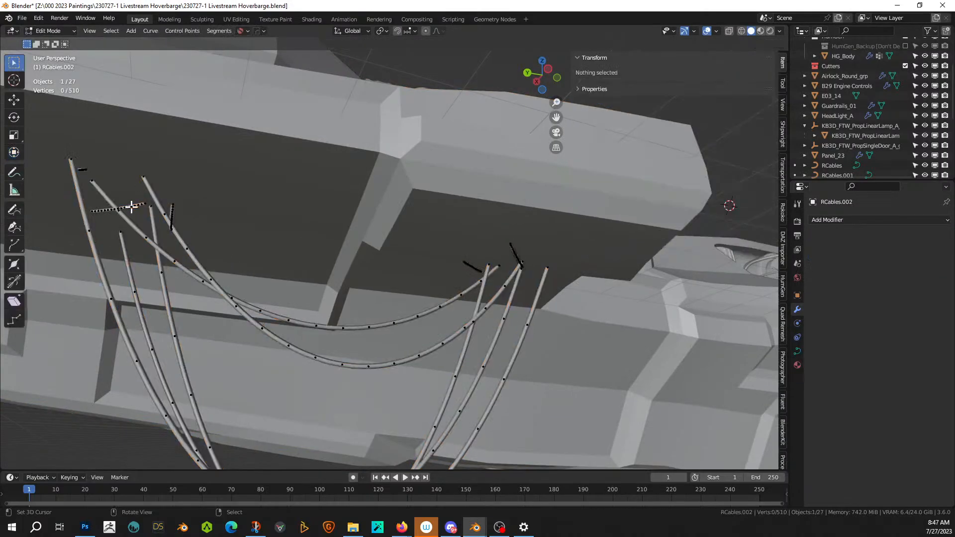
shift+click(172, 209)
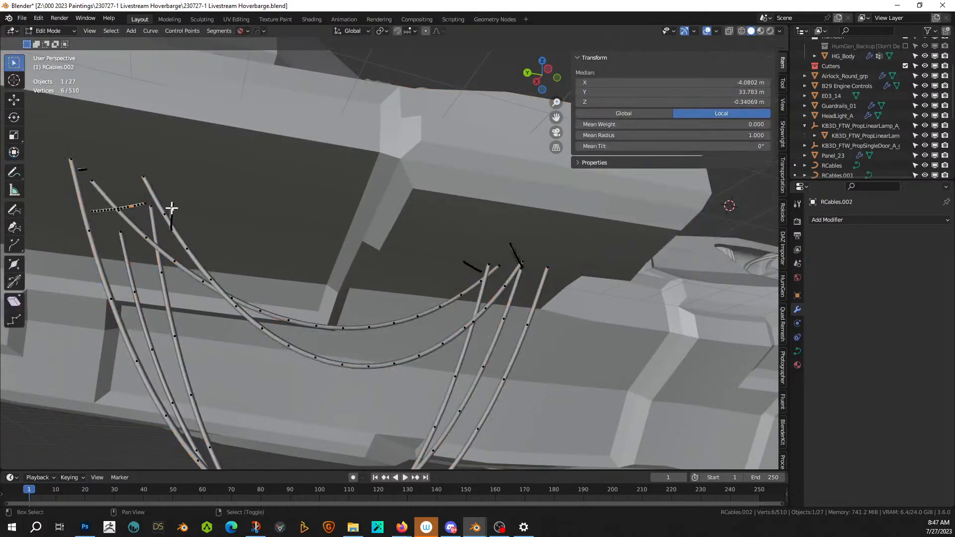
shift+click(81, 170)
shift+click(475, 268)
key(ctrl+l)
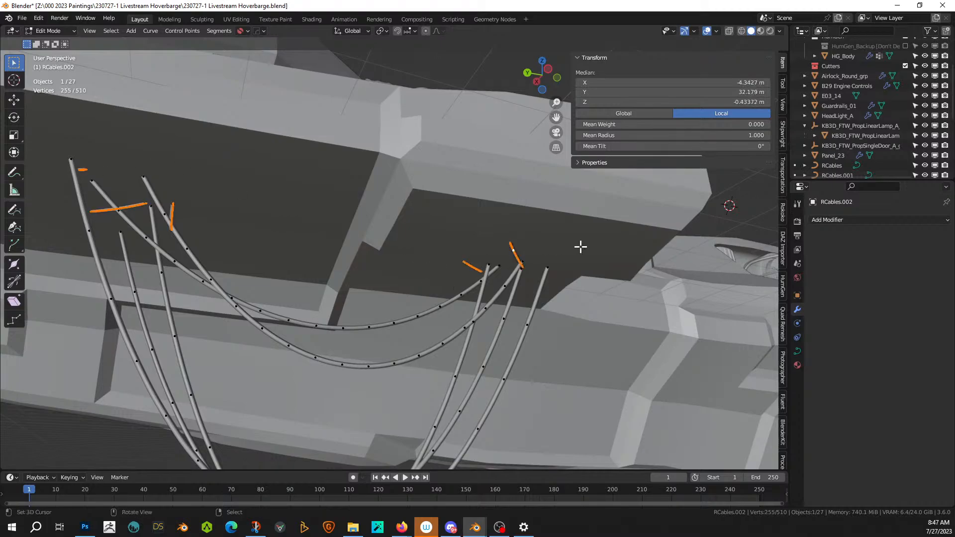
key(p)
click(377, 216)
key(Tab)
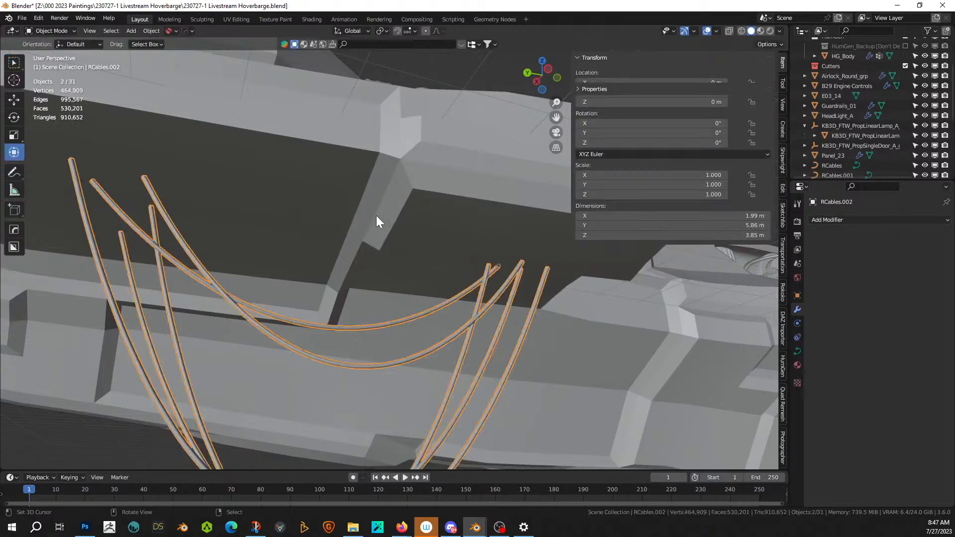
- Save the file, switch the viewport to rendered shading and examine the barge's hanging cables and cabin end
scroll(376, 216, down, 3)
middle_drag(375, 221, 285, 238)
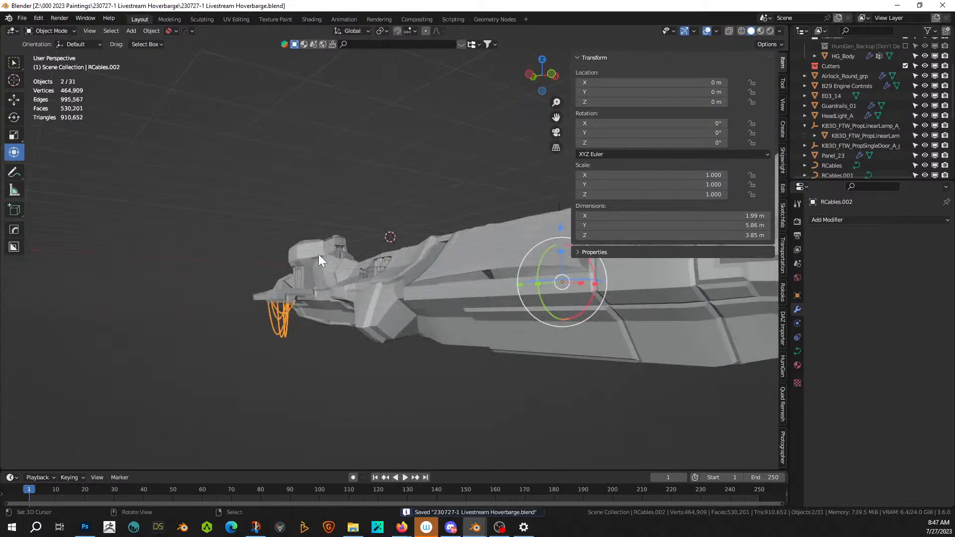
middle_drag(347, 363, 379, 308)
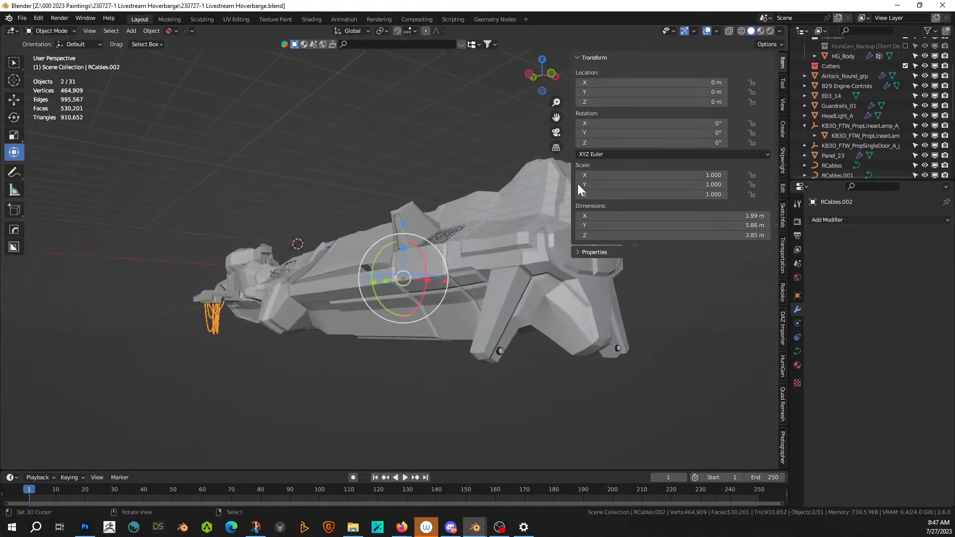
click(771, 31)
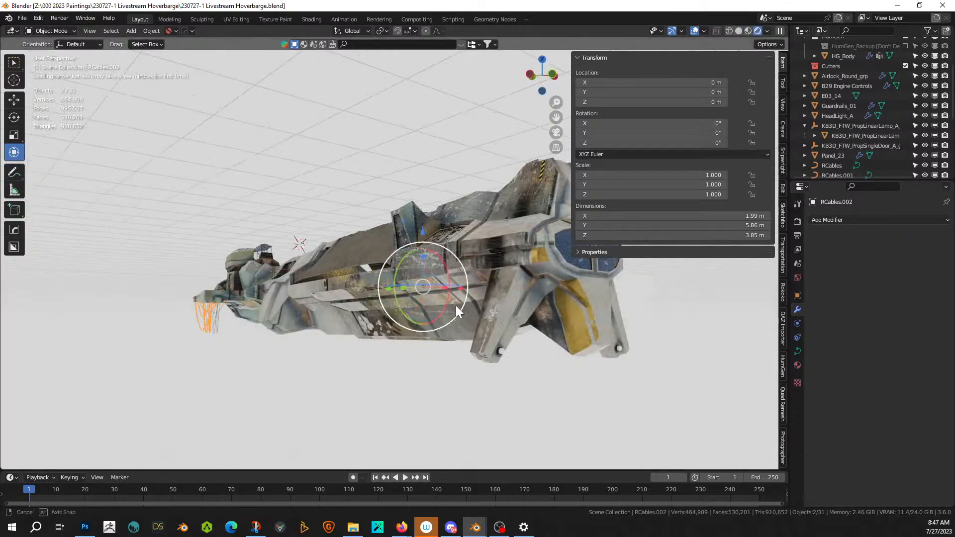
key(Tab)
middle_drag(456, 305, 401, 308)
key(Tab)
scroll(329, 313, up, 3)
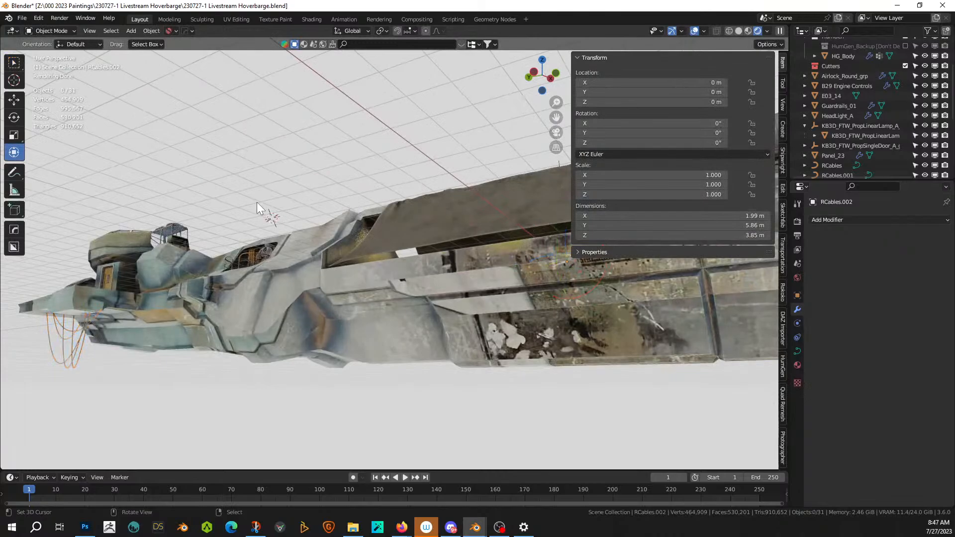
scroll(256, 202, up, 2)
middle_drag(265, 221, 195, 306)
scroll(292, 273, up, 6)
shift+middle_drag(371, 270, 102, 376)
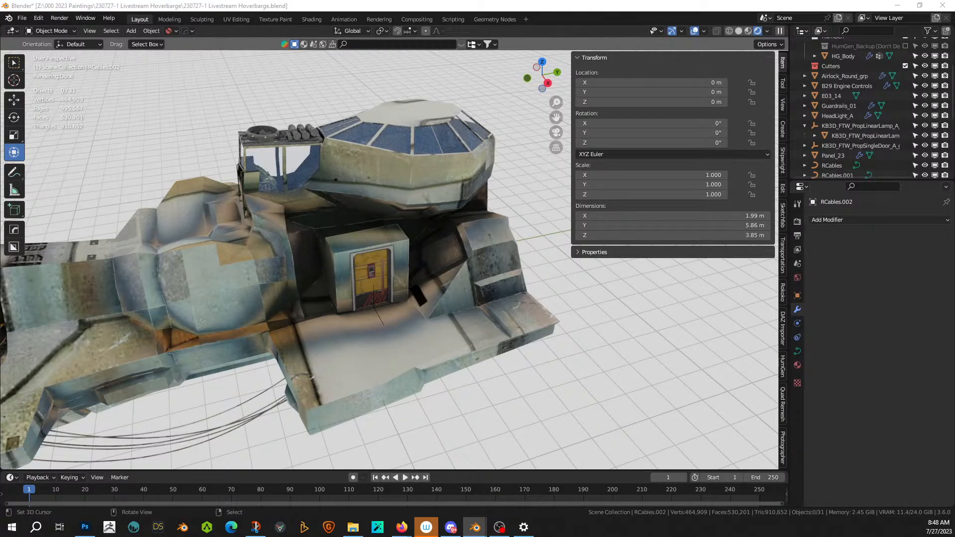
- Add the Antenna_02 asset to the barge's side deck and scale it down to about 0.185
drag(954, 371, 515, 312)
middle_drag(515, 312, 373, 348)
scroll(484, 312, down, 6)
key(s)
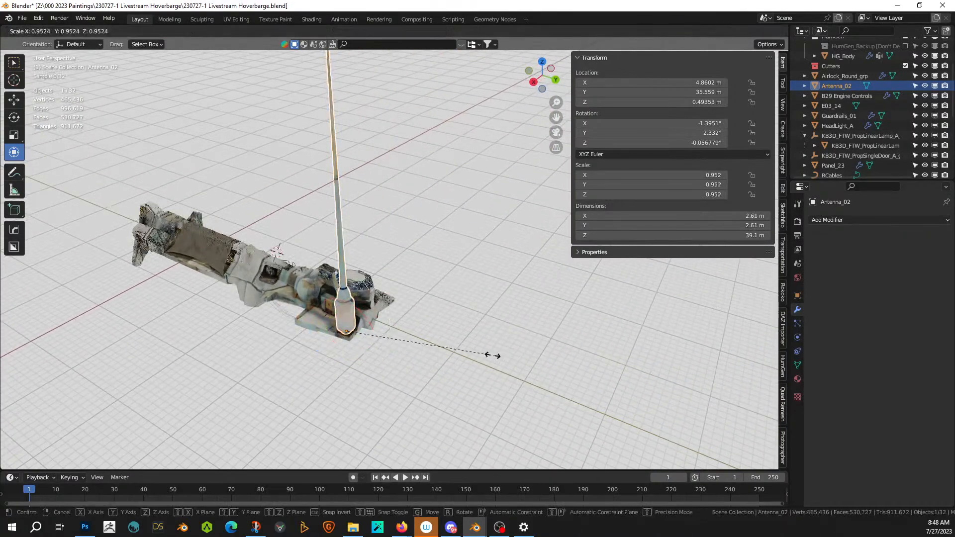
click(373, 321)
- Move the antenna about -2.29 m along X and 1.23 m up in Z onto the structure behind the cabin, and save the file
middle_drag(401, 316, 516, 318)
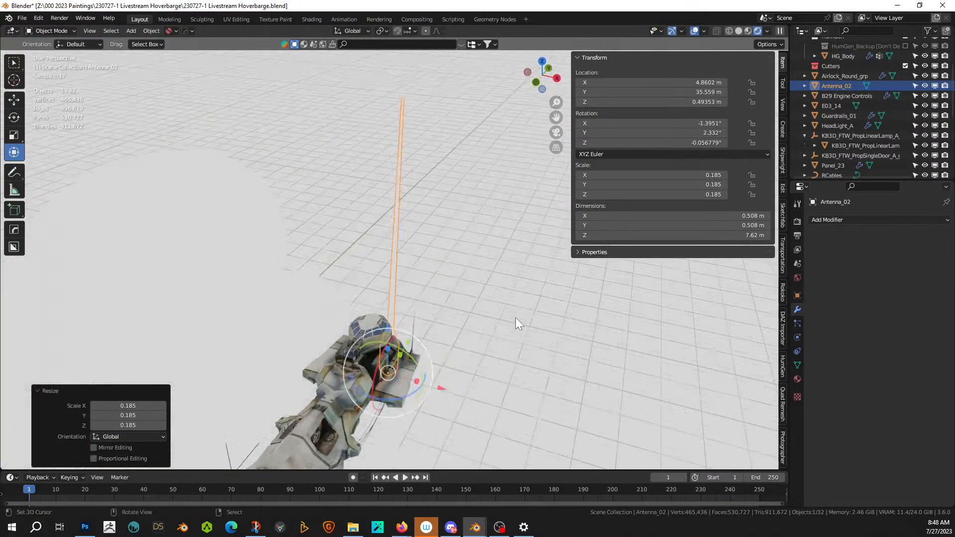
scroll(516, 317, up, 5)
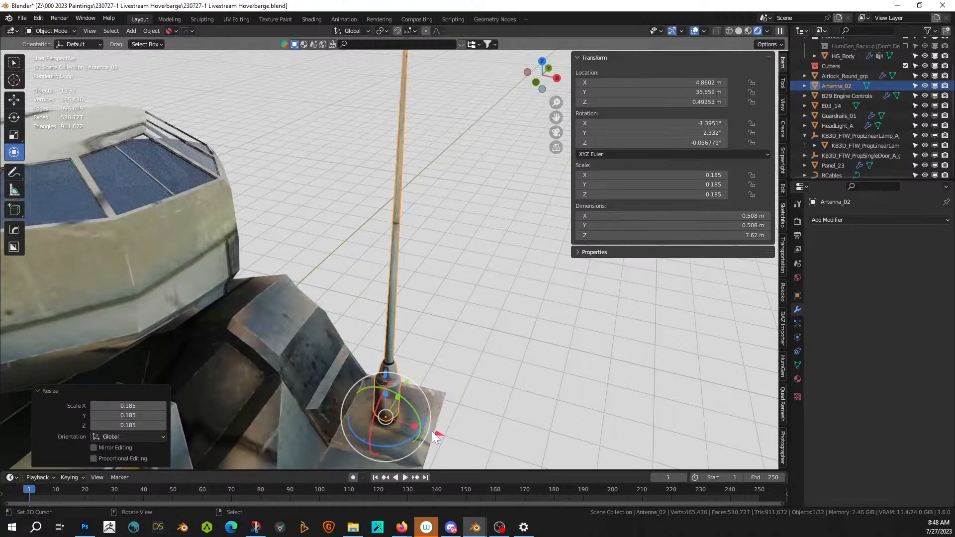
drag(433, 432, 344, 403)
scroll(361, 398, down, 2)
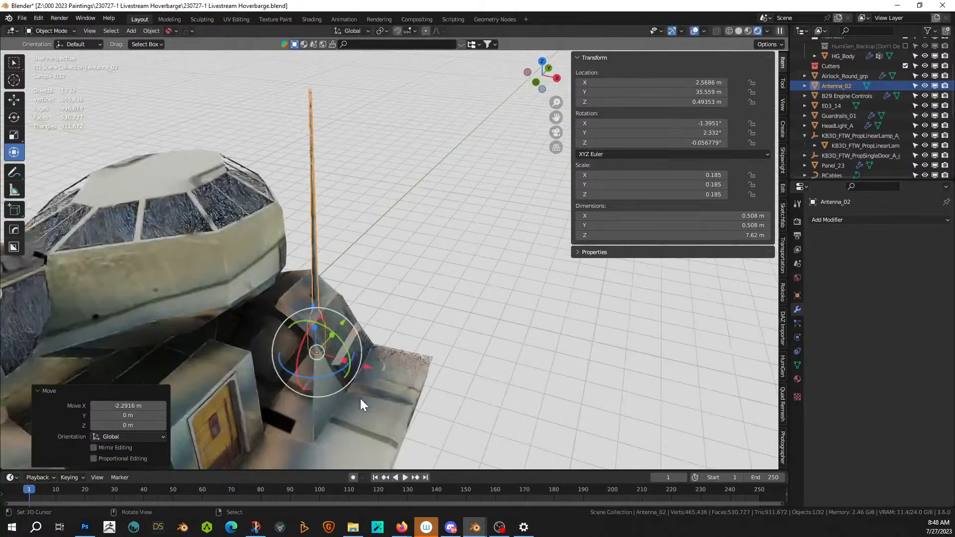
key(g)
key(z)
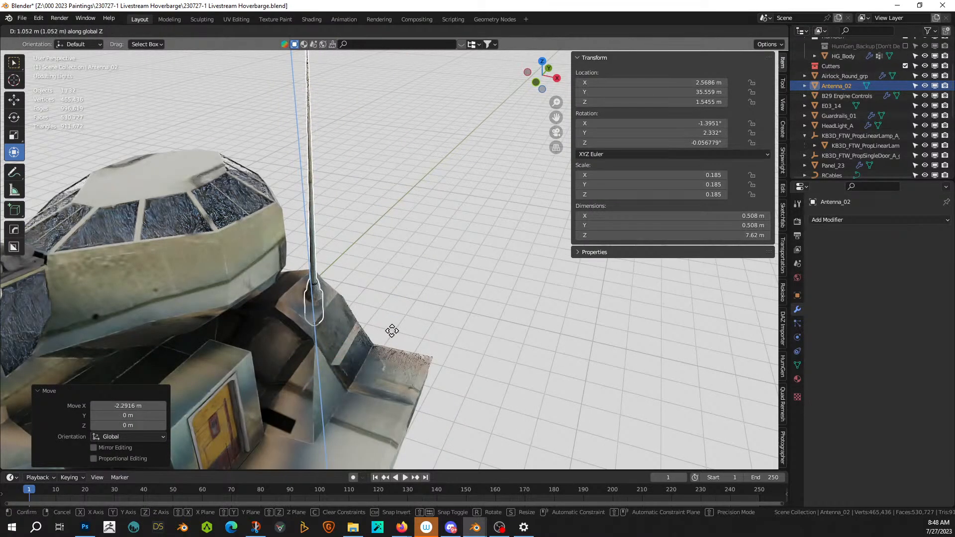
click(394, 325)
middle_drag(394, 325, 260, 309)
click(512, 306)
key(ctrl+s)
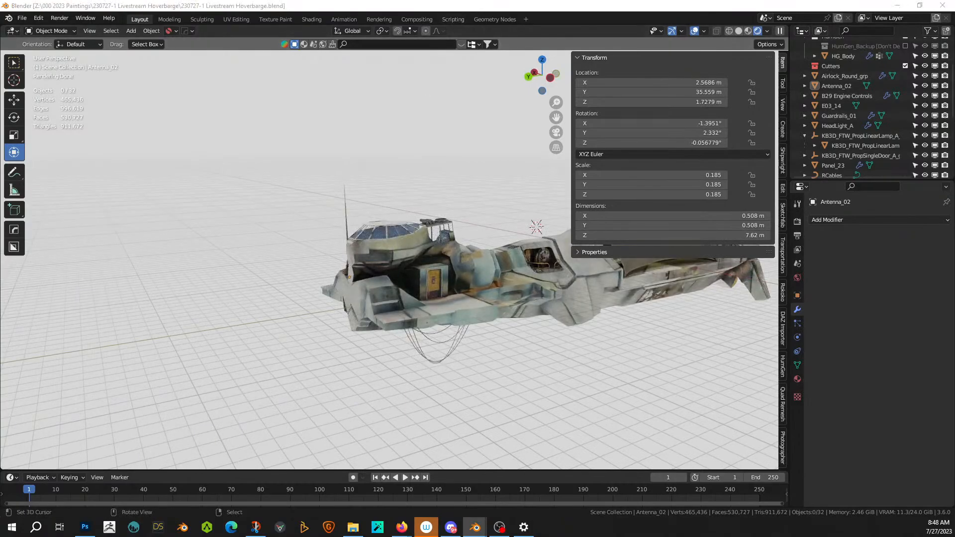
- Apply the Metal_sheeting_Plain_Grey material to the first material slot of the fan-and-pipe unit on the cabin roof
shift+middle_drag(549, 260, 521, 282)
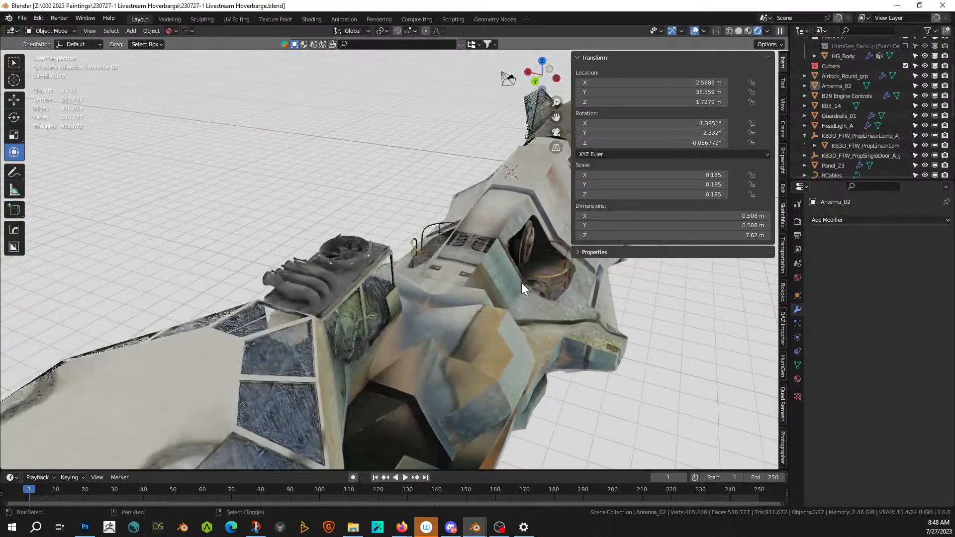
click(332, 270)
scroll(333, 271, up, 8)
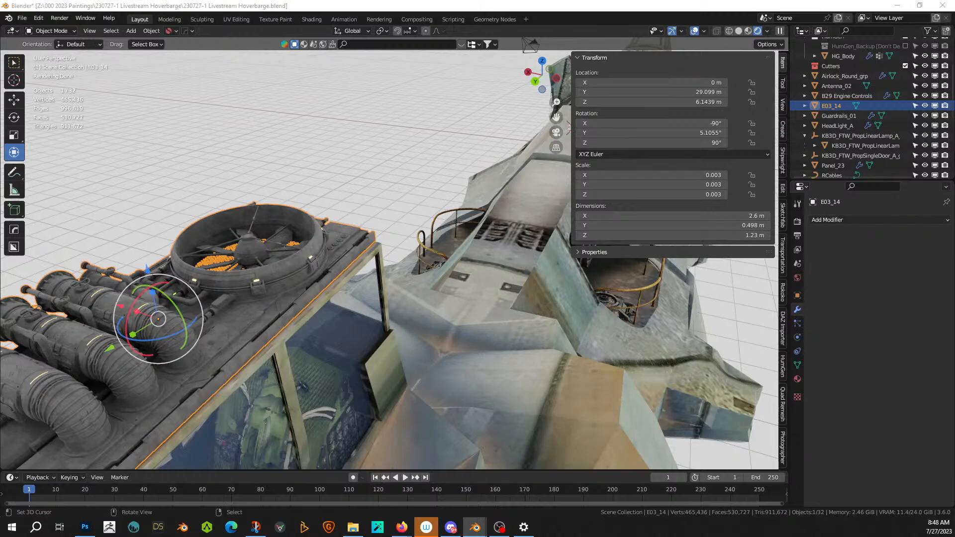
click(796, 380)
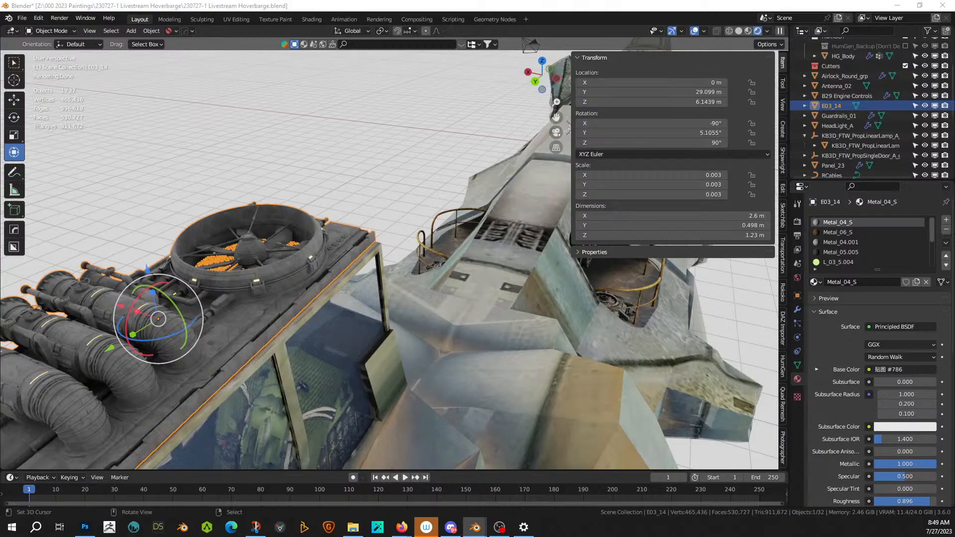
drag(157, 27, 855, 221)
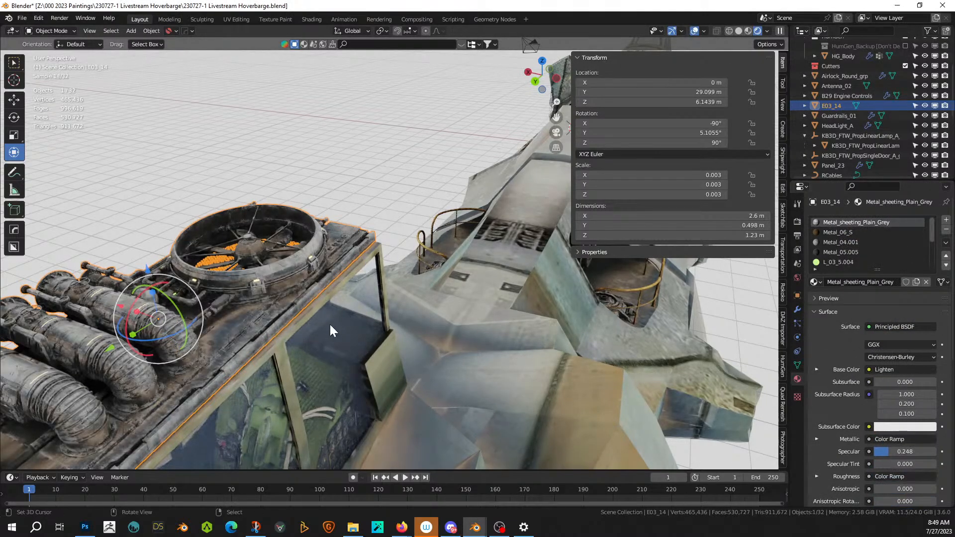
click(456, 102)
middle_drag(456, 103, 321, 163)
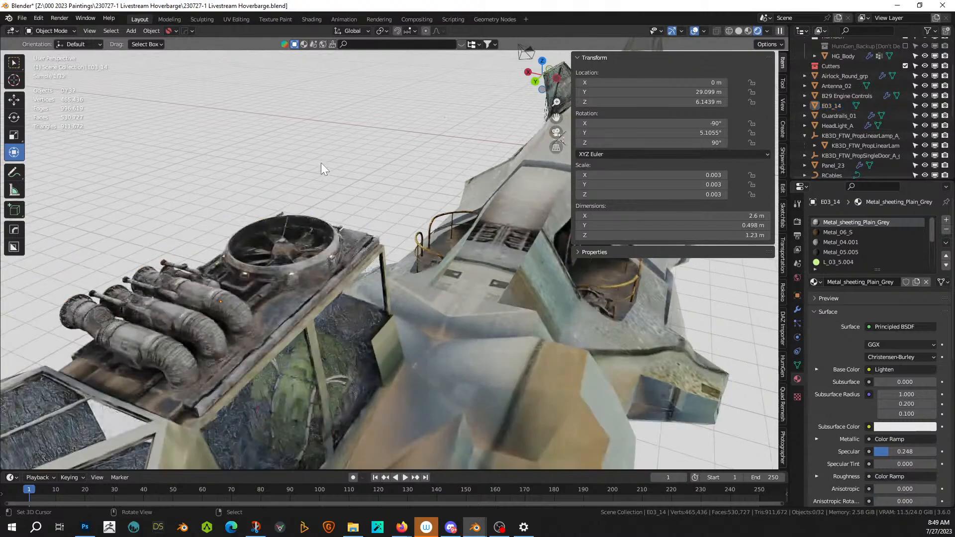
- Select the base plate faces under the pipes of the cabin roof's fan-and-pipe unit, grow the selection and unwrap it with Cube Projection
click(166, 398)
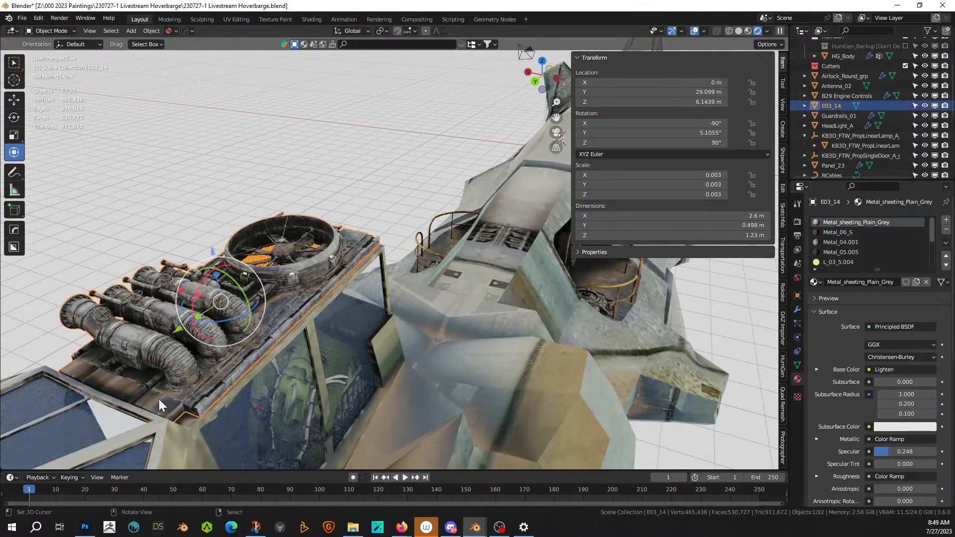
key(Tab)
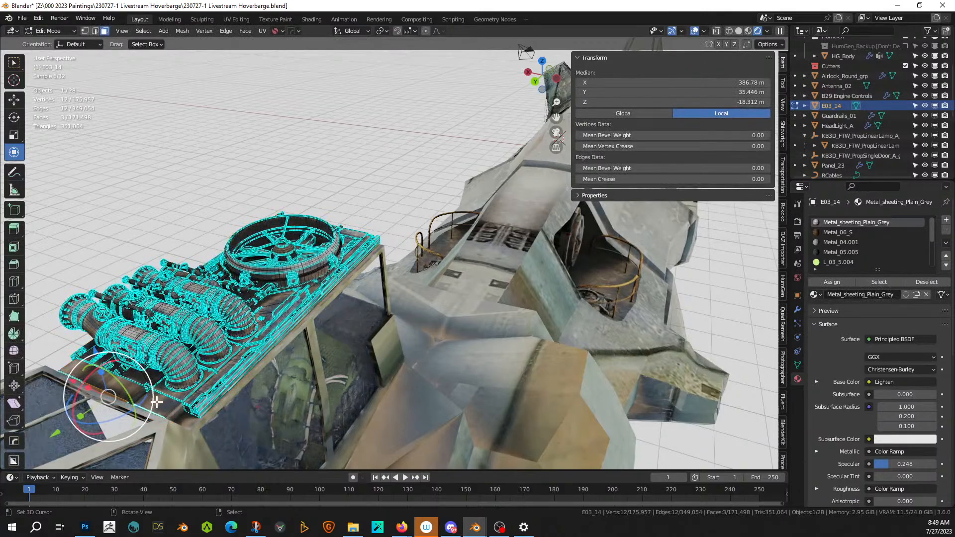
click(157, 402)
shift+click(122, 386)
shift+click(81, 369)
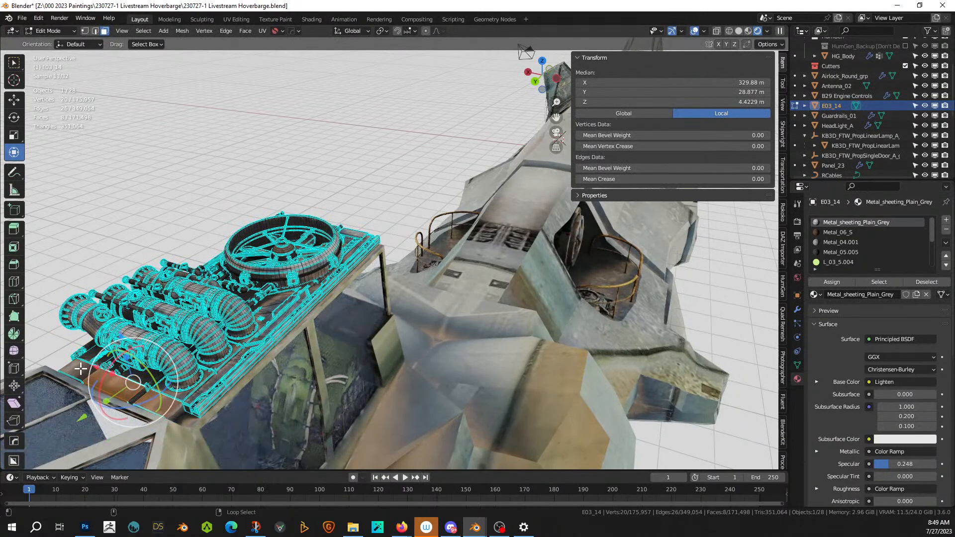
key(ctrl+l)
key(ctrl+KP_Add)
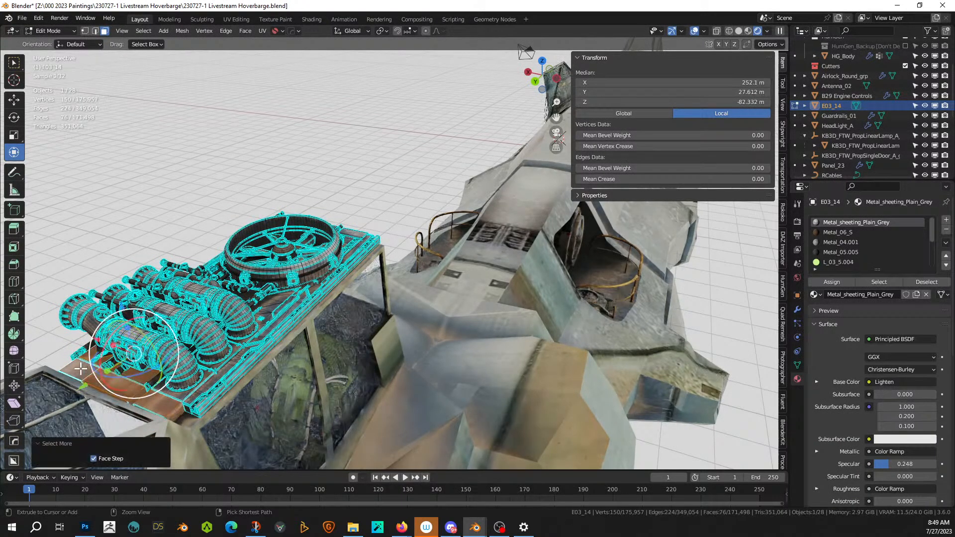
key(u)
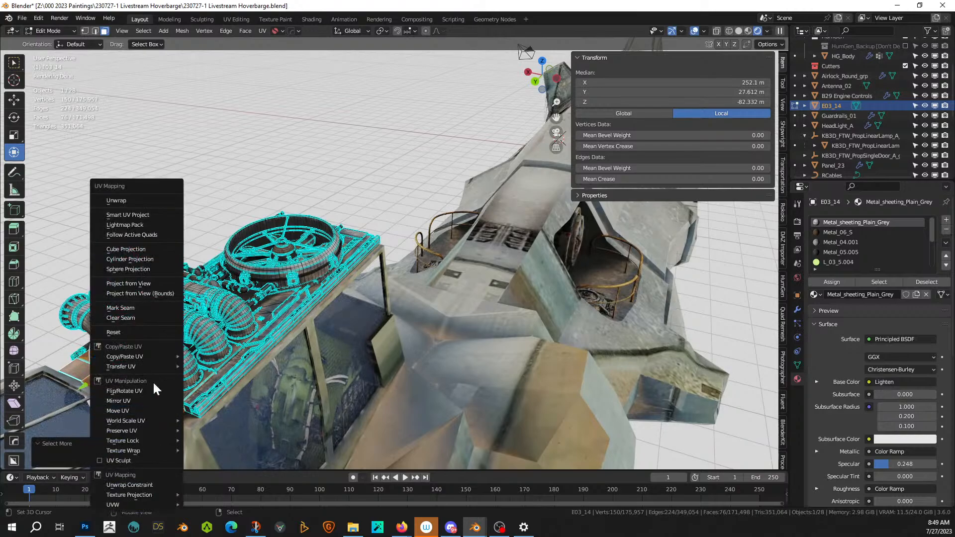
click(147, 250)
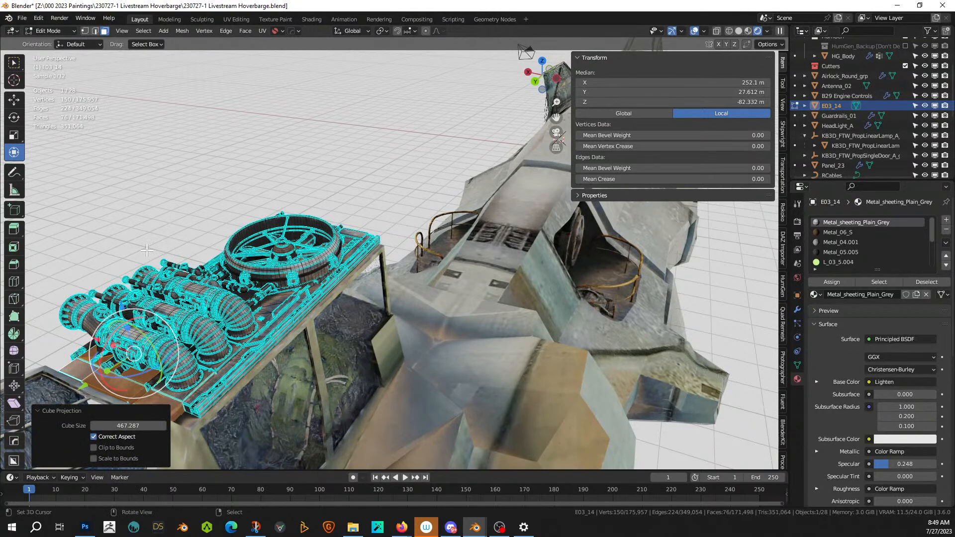
key(Tab)
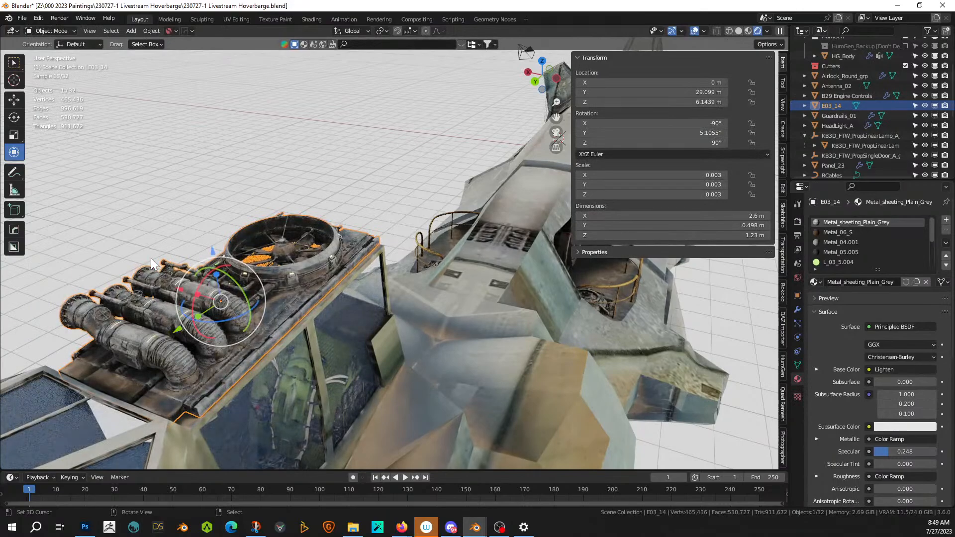
- Replace the material in the barge hull's first slot with Metal_sheeting_Plain_Grey and check it along the hull
middle_drag(161, 277, 310, 262)
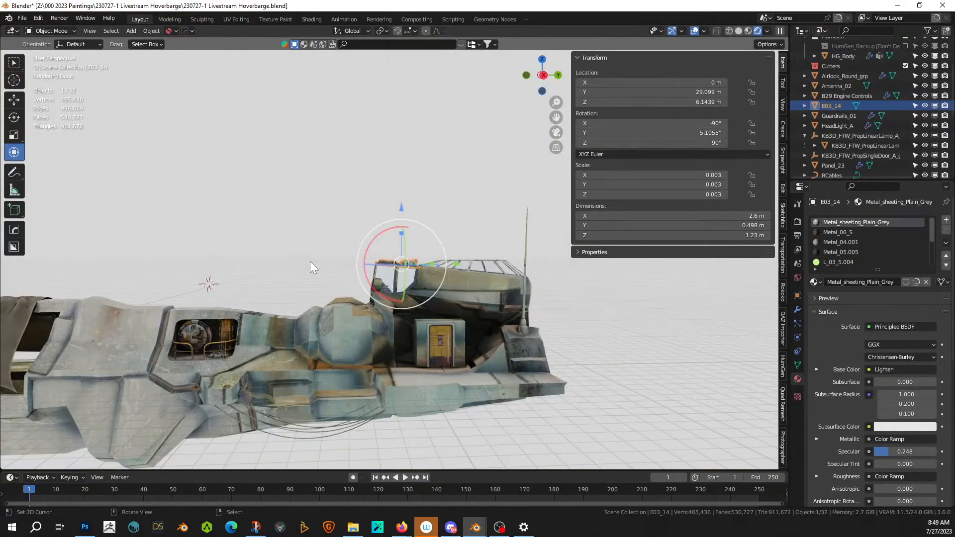
middle_drag(318, 336, 355, 390)
click(281, 367)
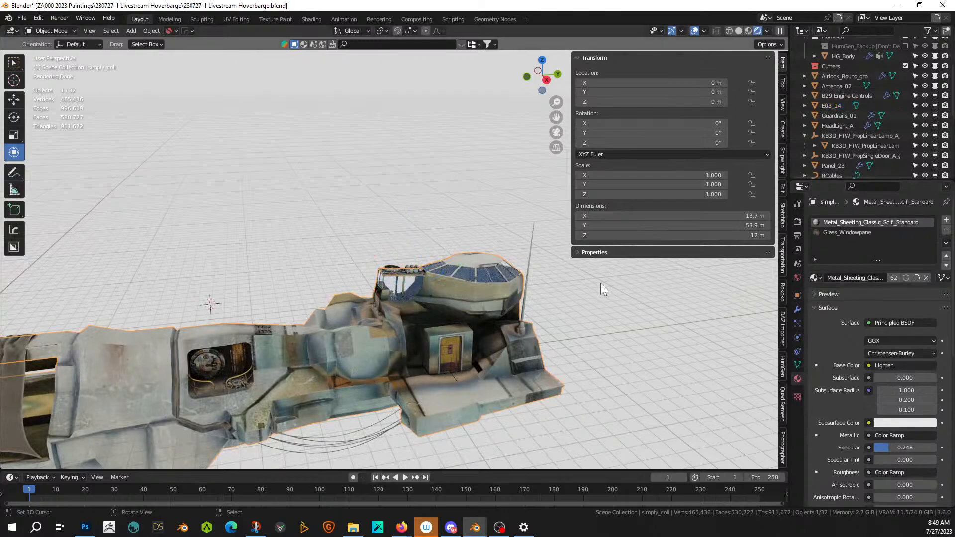
click(816, 278)
text(shee)
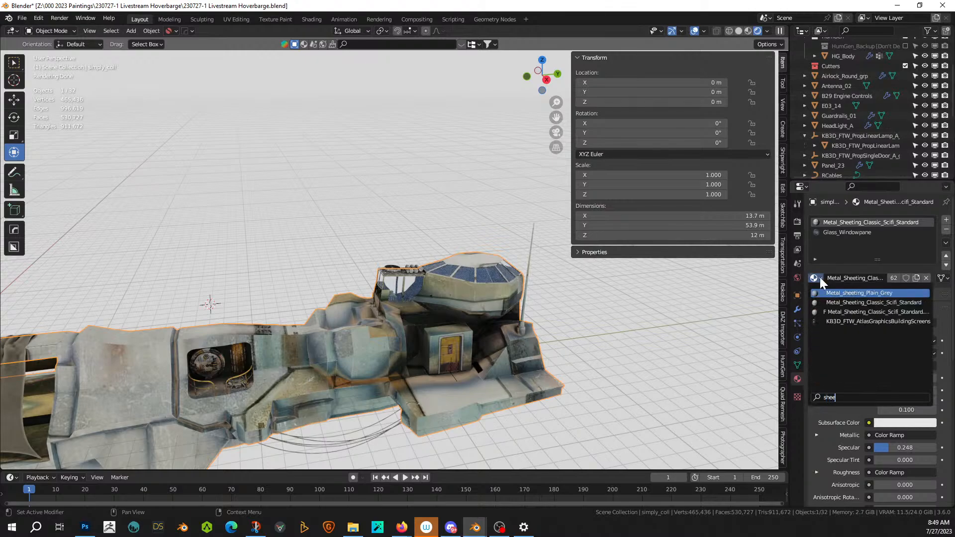
key(Return)
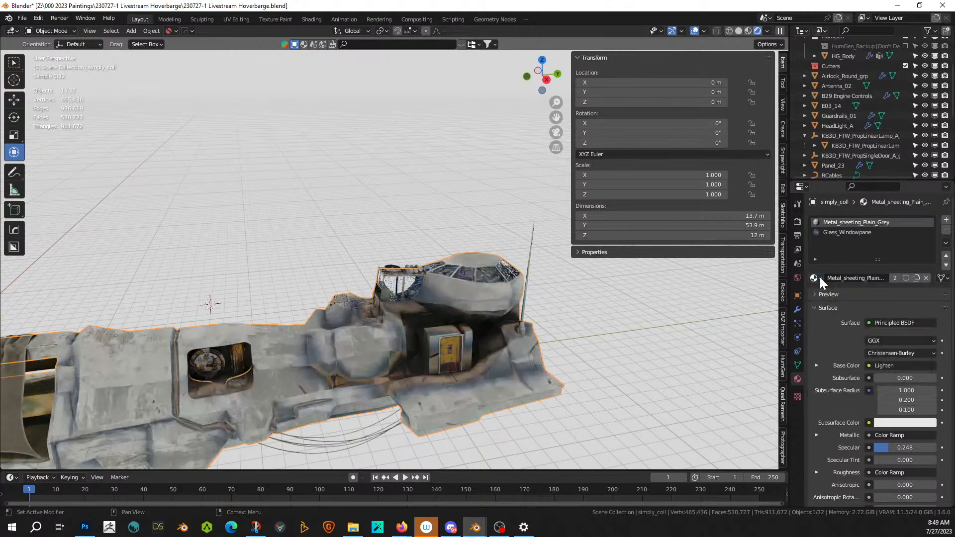
scroll(476, 277, down, 2)
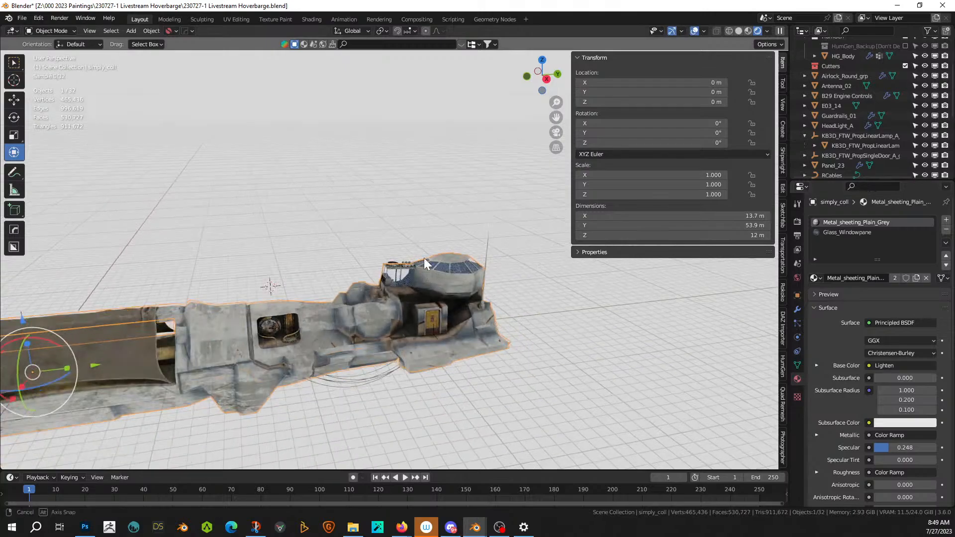
middle_drag(424, 258, 631, 226)
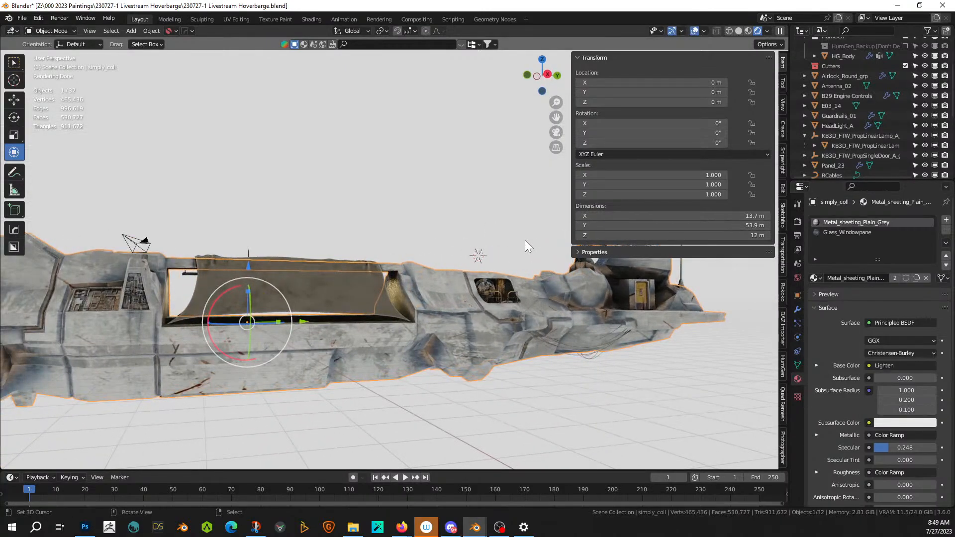
- In the UV Editing workspace, select all hull faces that use the Metal_sheeting_Plain_Grey material
middle_drag(524, 239, 532, 278)
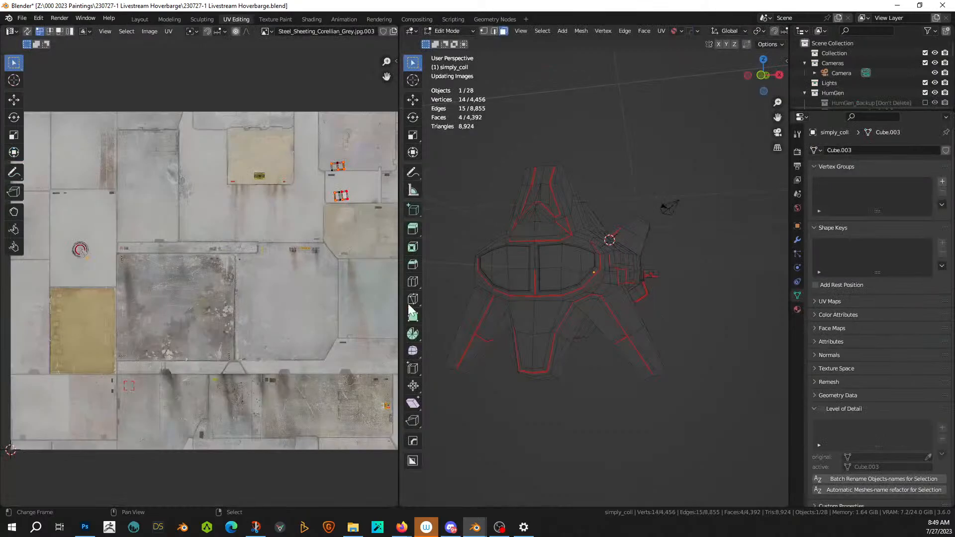
scroll(430, 303, down, 3)
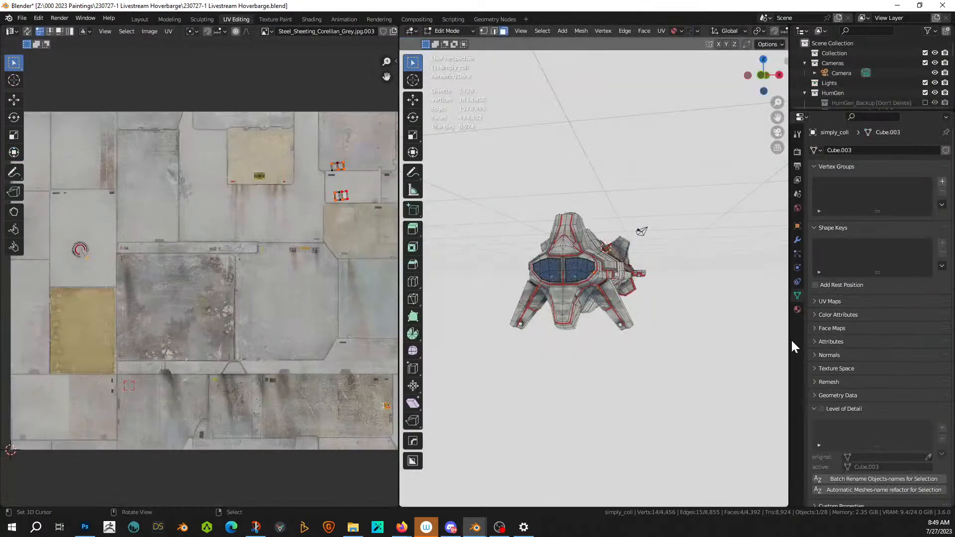
click(798, 309)
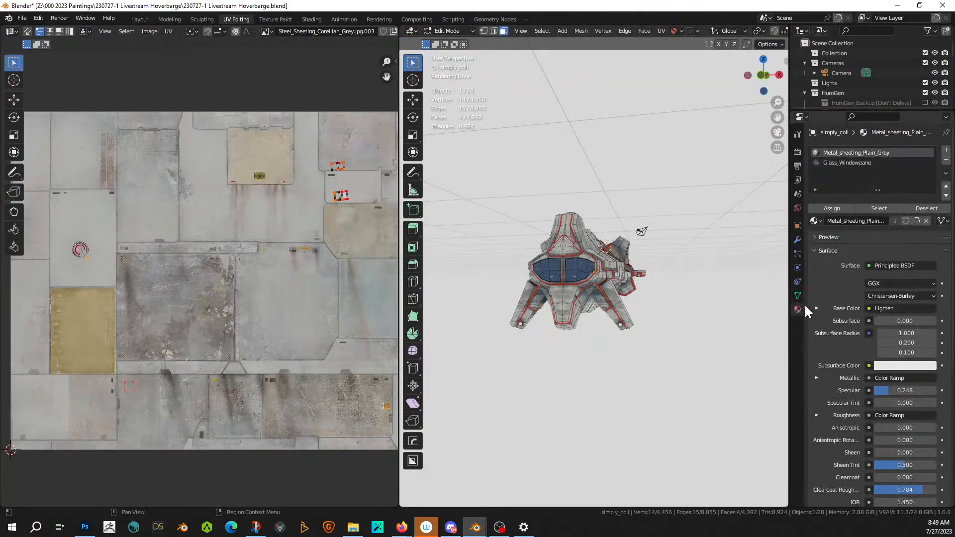
click(880, 208)
scroll(277, 339, down, 3)
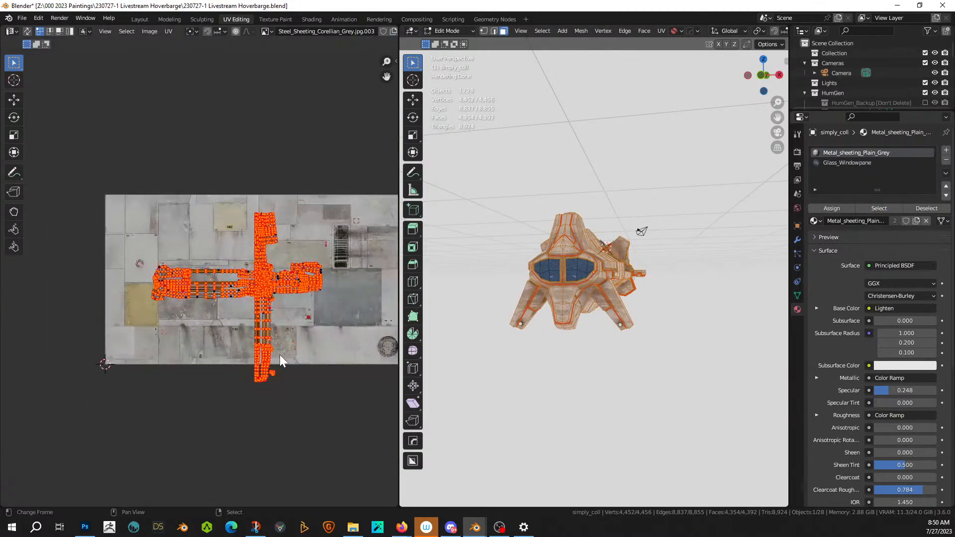
scroll(280, 354, up, 3)
scroll(321, 383, down, 2)
middle_drag(331, 383, 272, 393)
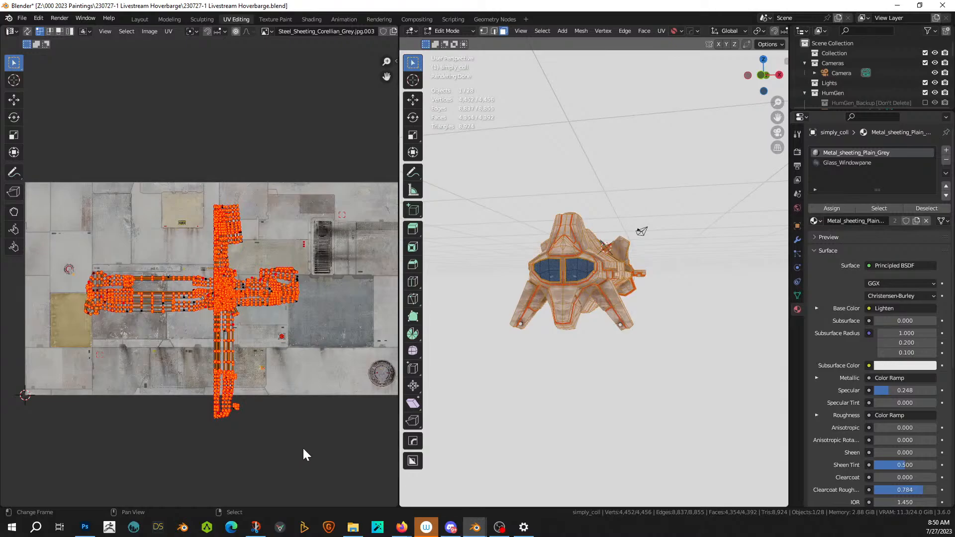
- Select the vertical band of hull UV islands and rotate it 90° to line up with the horizontal islands
key(p)
drag(312, 457, 187, 323)
drag(179, 177, 267, 263)
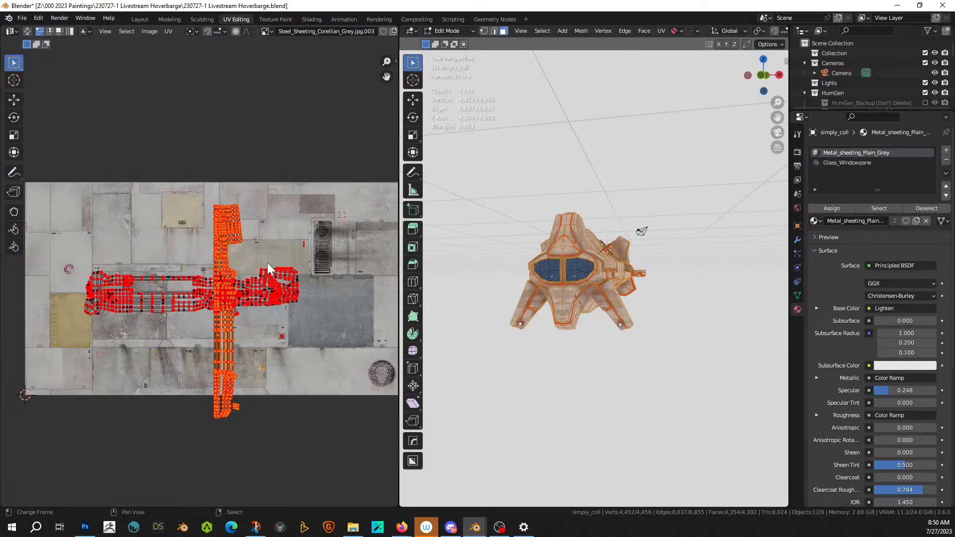
text(r90)
key(Return)
- Scale all the hull UVs up by a factor of 10 and inspect the texture density on the hull's side
key(a)
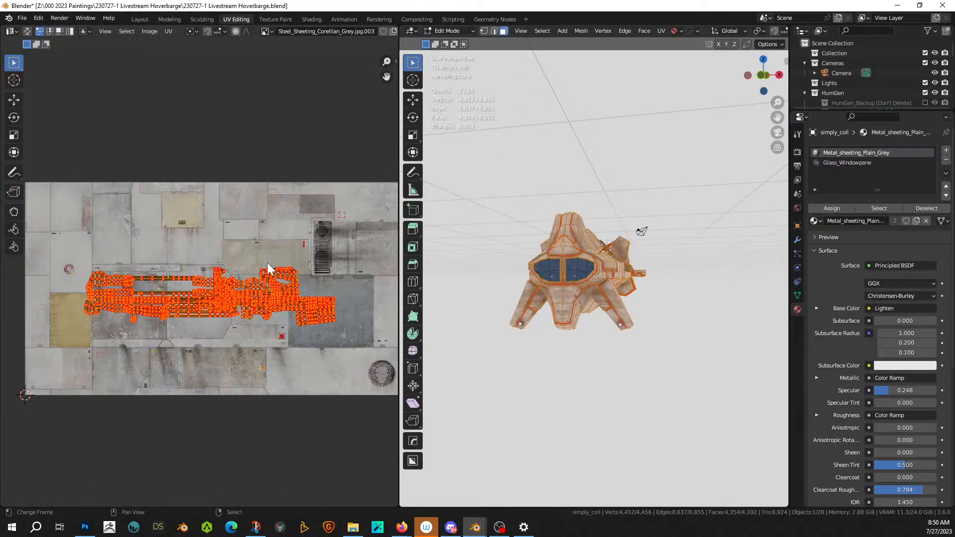
text(s)
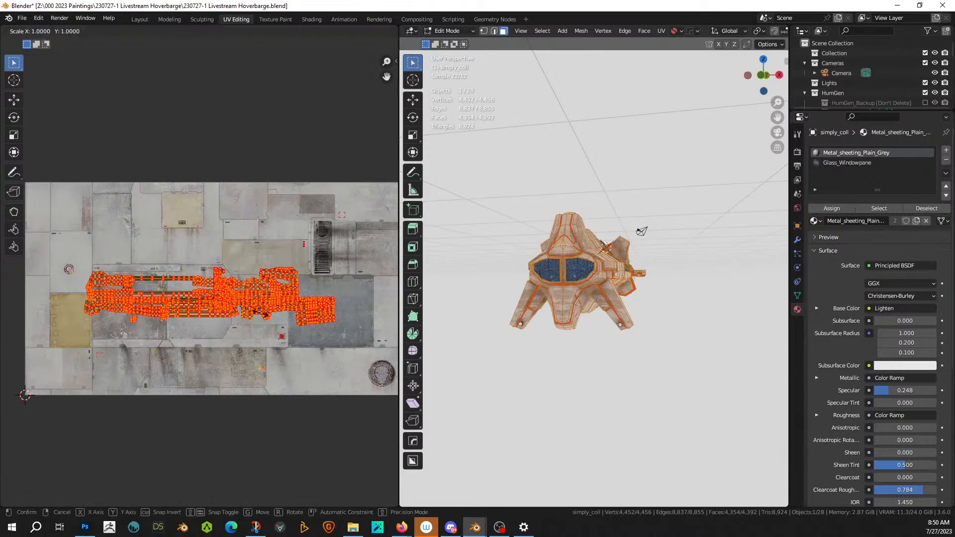
text(10)
key(Return)
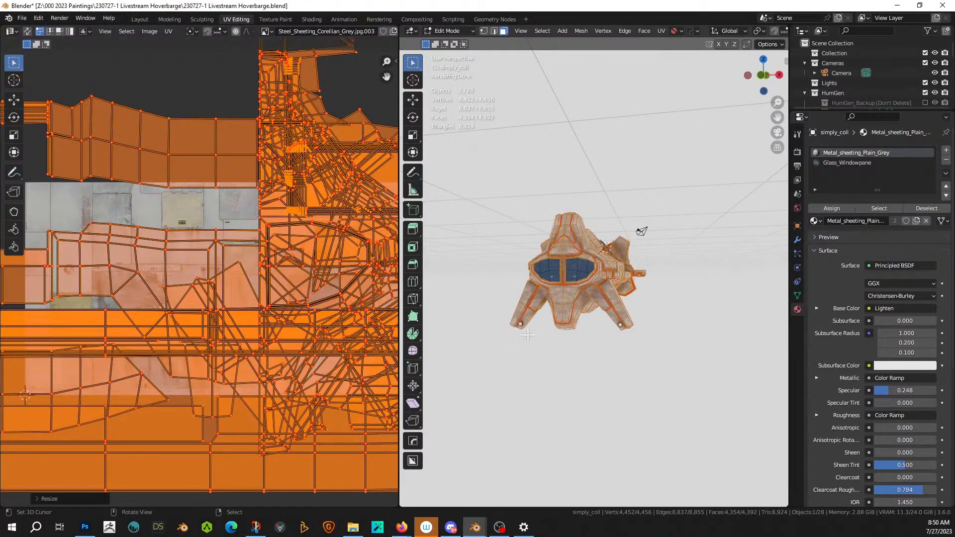
middle_drag(527, 336, 592, 354)
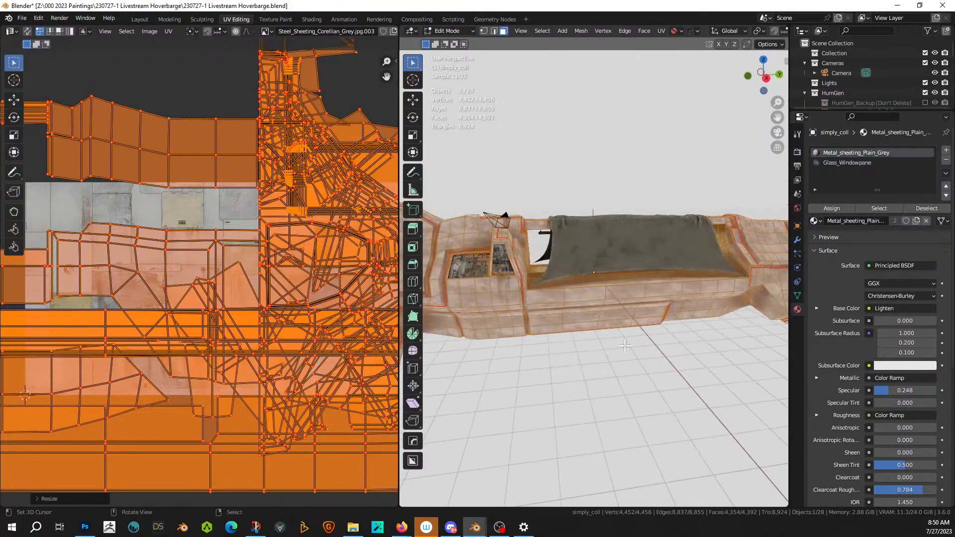
key(Tab)
shift+middle_drag(658, 345, 522, 352)
scroll(554, 347, up, 6)
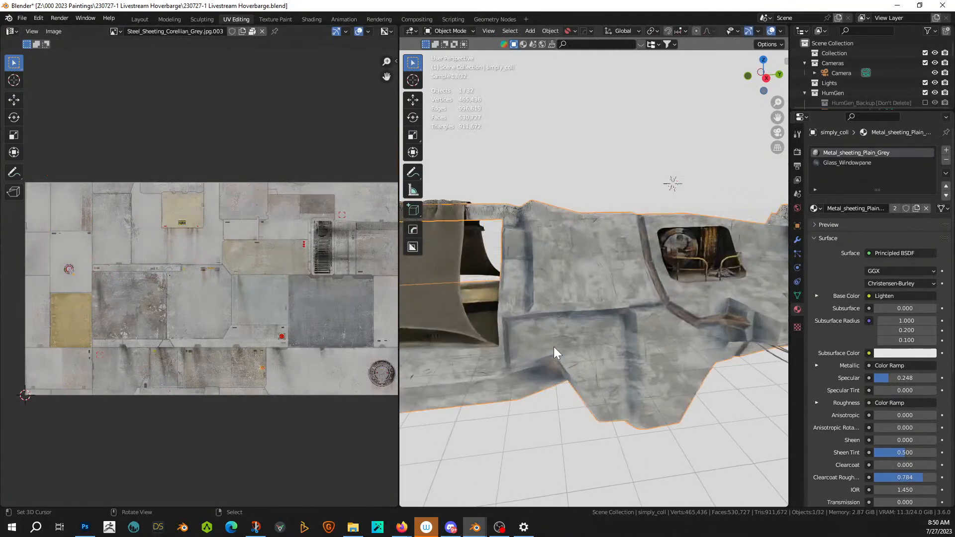
scroll(500, 357, down, 4)
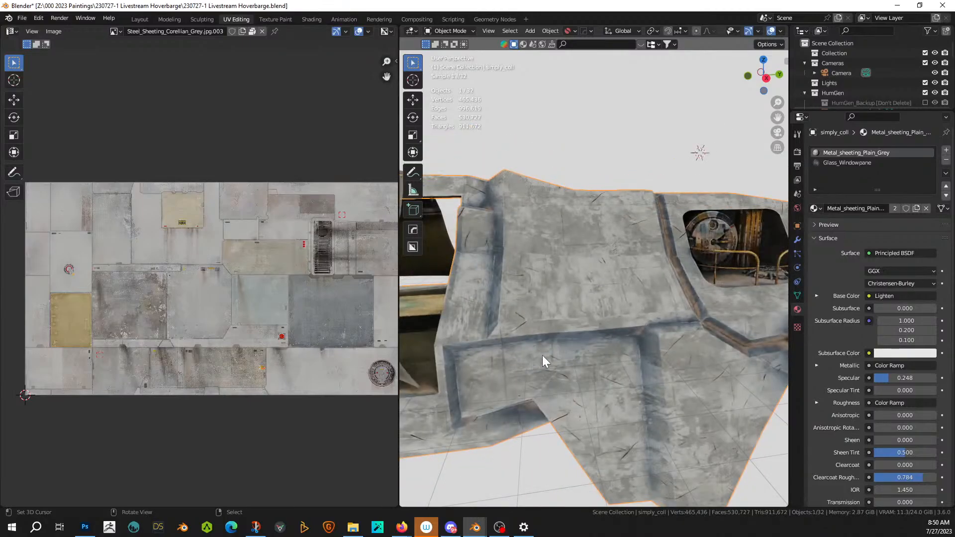
- Scale the hull UVs up further by about 2 and inspect the finer metal texture along the barge
key(Tab)
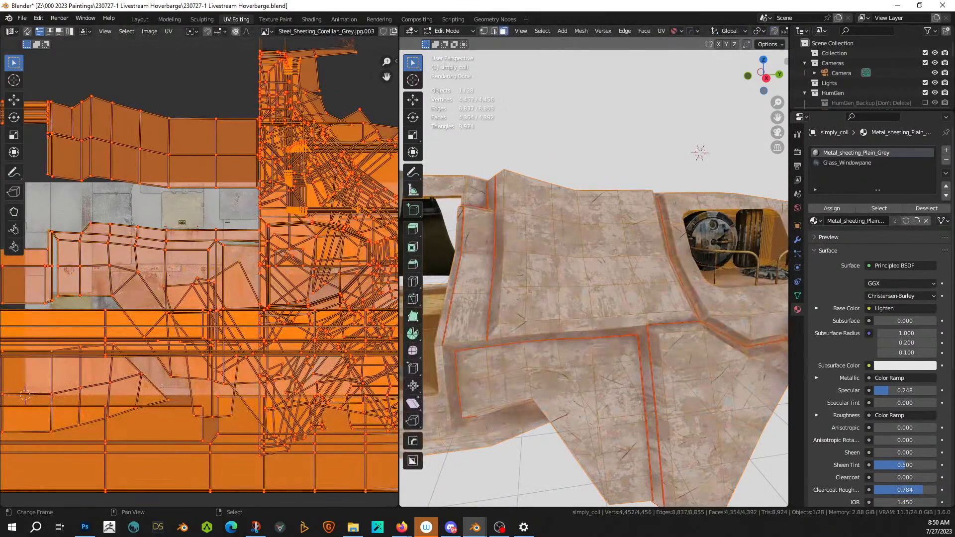
key(s)
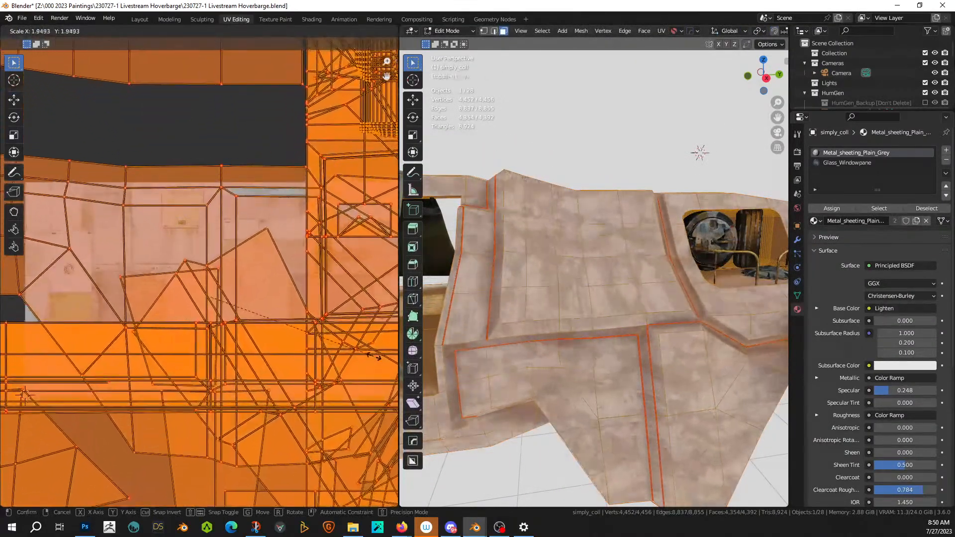
click(388, 358)
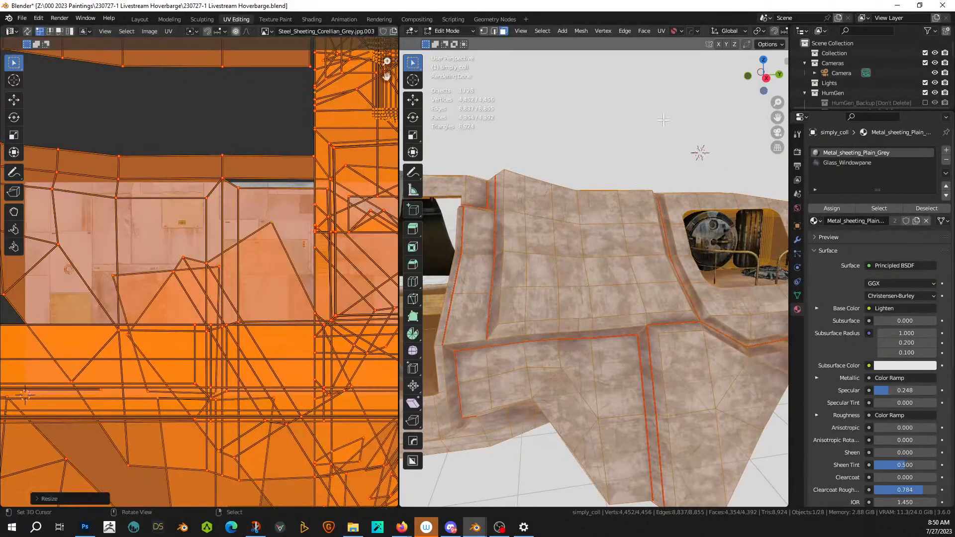
key(Tab)
middle_drag(652, 117, 612, 214)
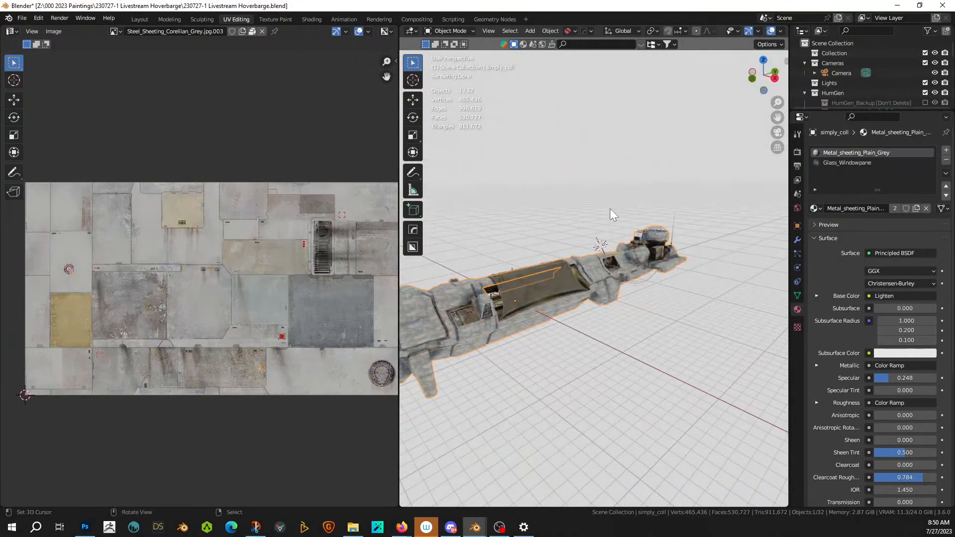
scroll(607, 211, up, 5)
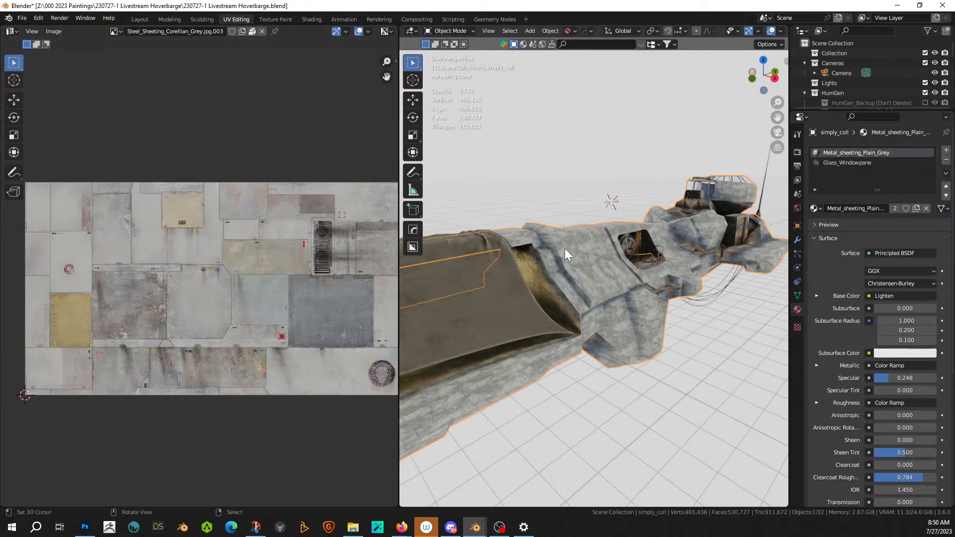
middle_drag(565, 249, 587, 202)
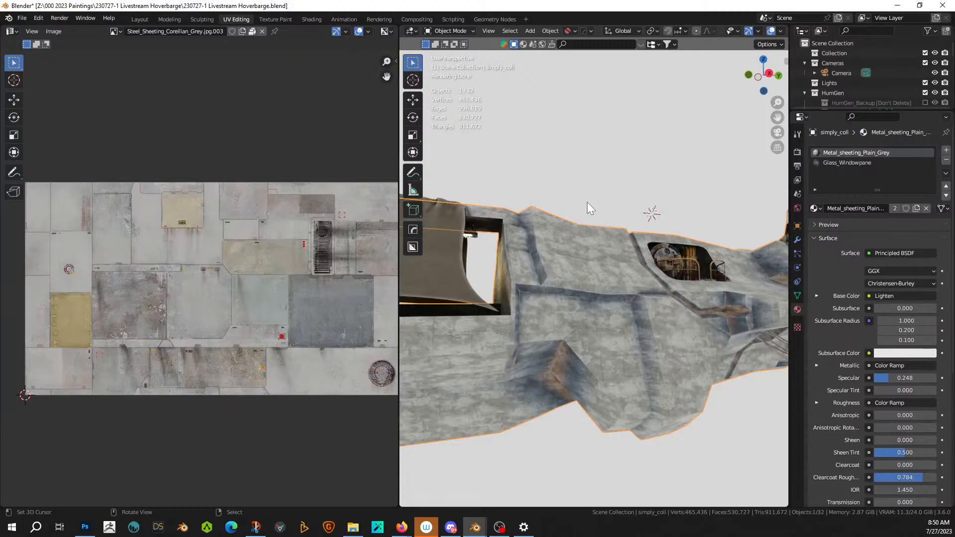
- In Edit Mode, select the outer ring of faces around the curved hull panel between the fabric canopy and the round engine recesses
middle_drag(628, 269, 627, 321)
scroll(627, 321, up, 2)
key(Tab)
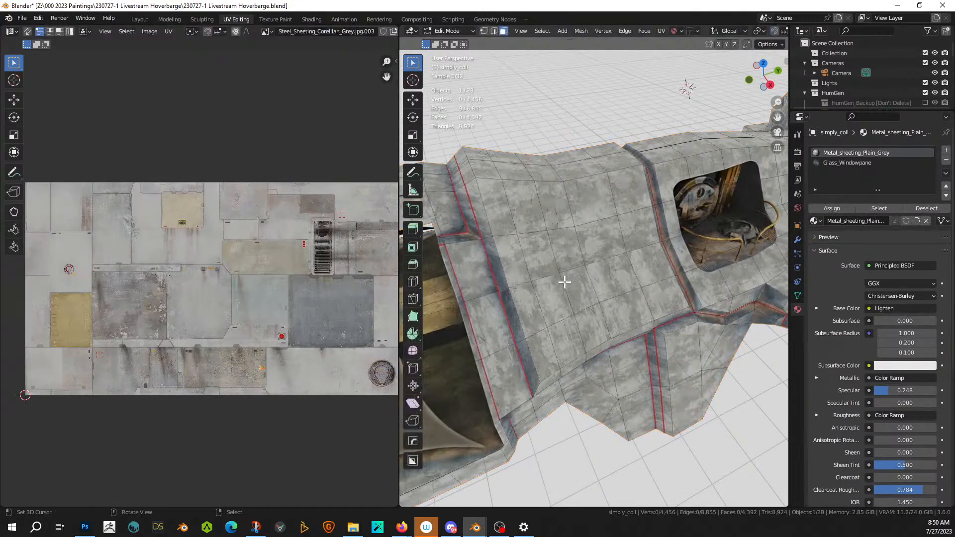
ctrl+click(662, 291)
middle_drag(662, 291, 671, 391)
ctrl+click(746, 391)
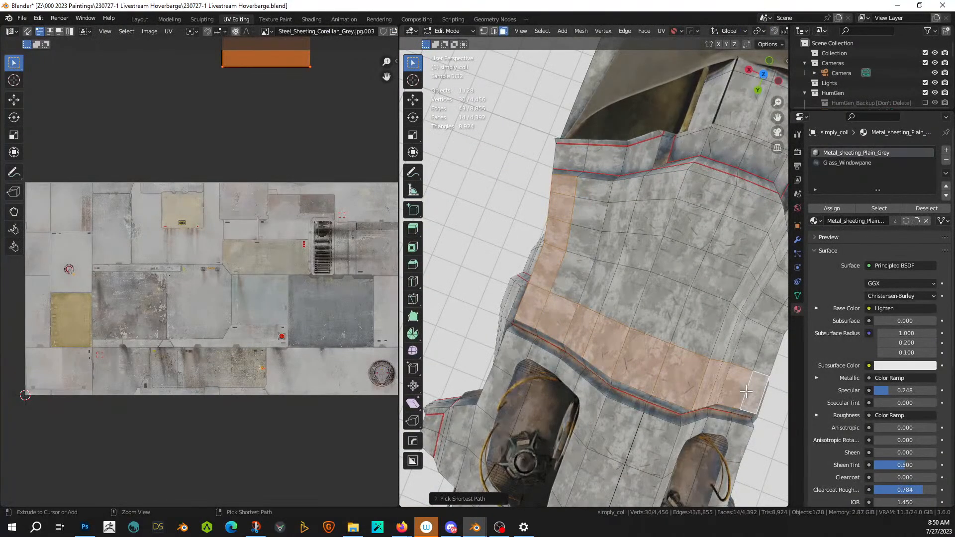
middle_drag(746, 391, 685, 265)
ctrl+click(709, 277)
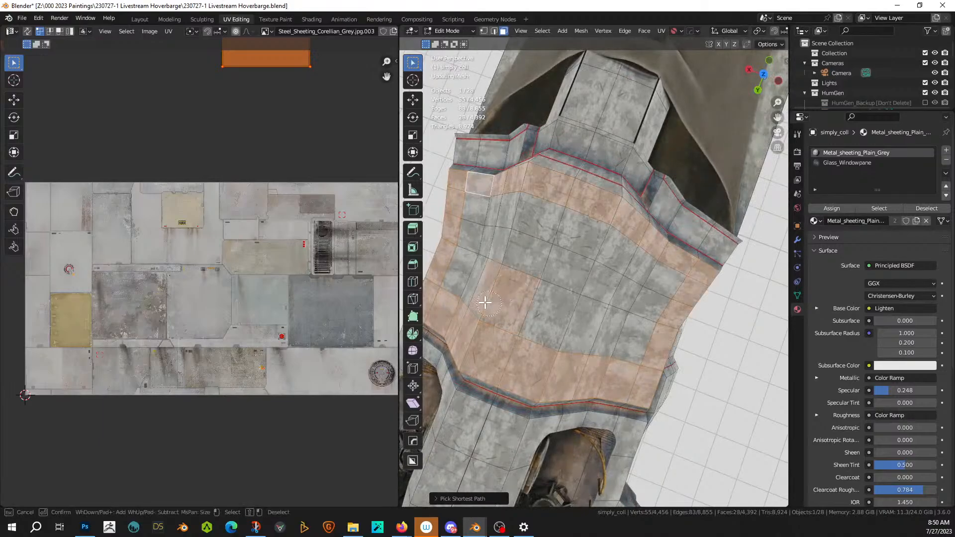
- Add the panel's remaining inner faces to the selection with circle select and grow the selection by one ring
drag(485, 302, 478, 234)
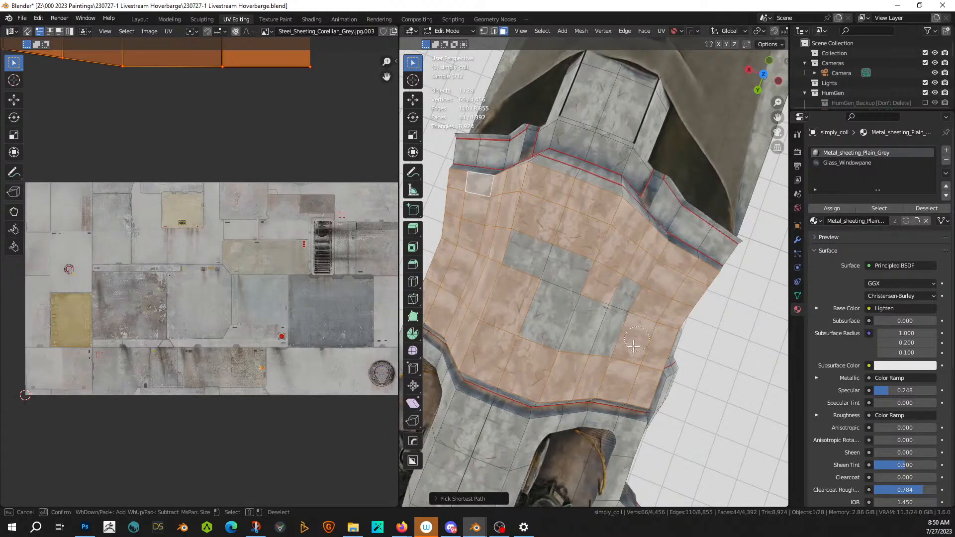
drag(633, 345, 550, 319)
right_click(616, 291)
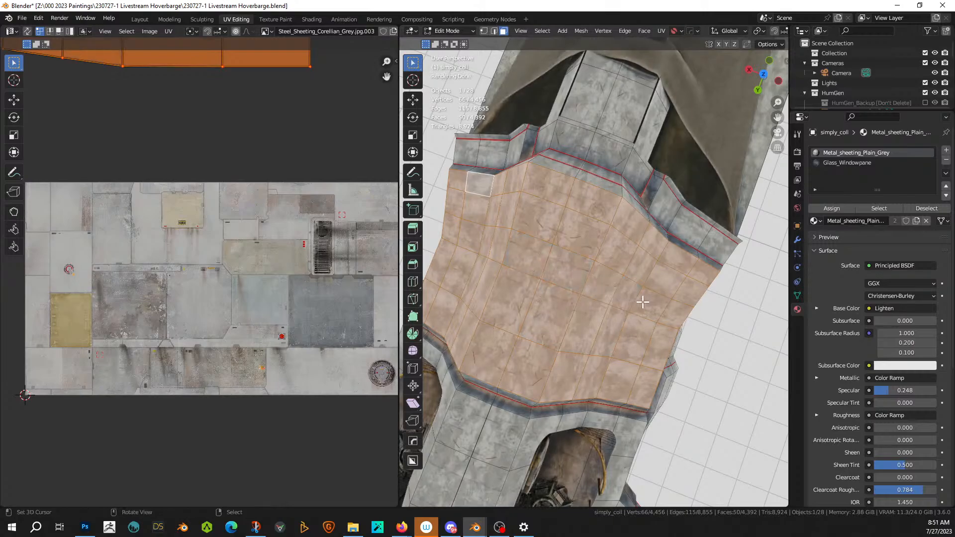
middle_drag(640, 300, 557, 204)
key(ctrl+KP_Add)
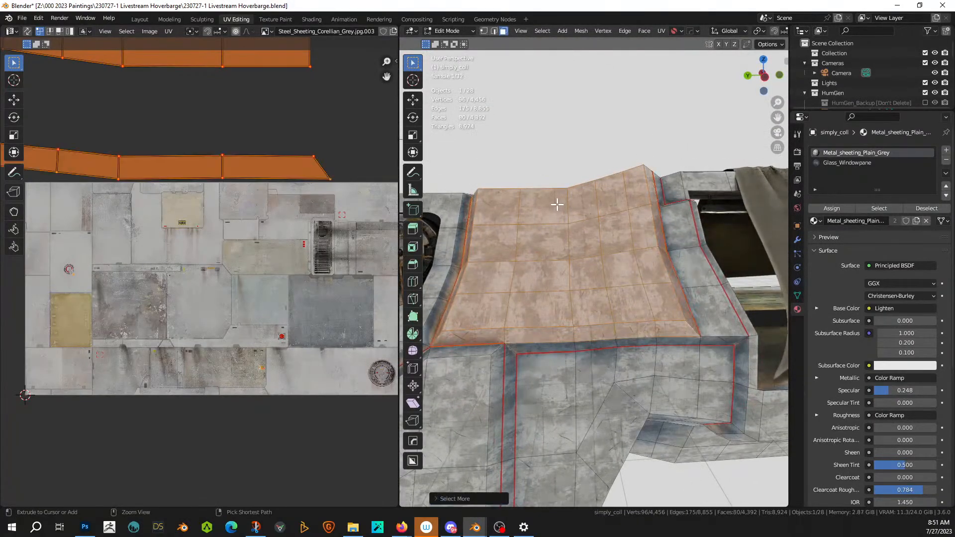
- Add a new material slot, assign the selected panel faces to it and set its material to Metal_Sheeting_Classic_Scifi_Standard
middle_drag(614, 183, 403, 217)
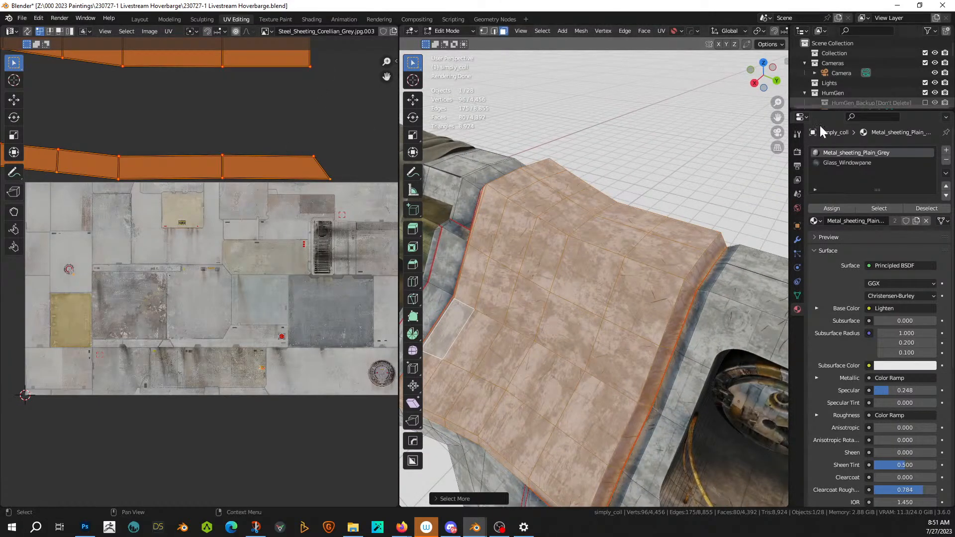
click(946, 151)
click(833, 209)
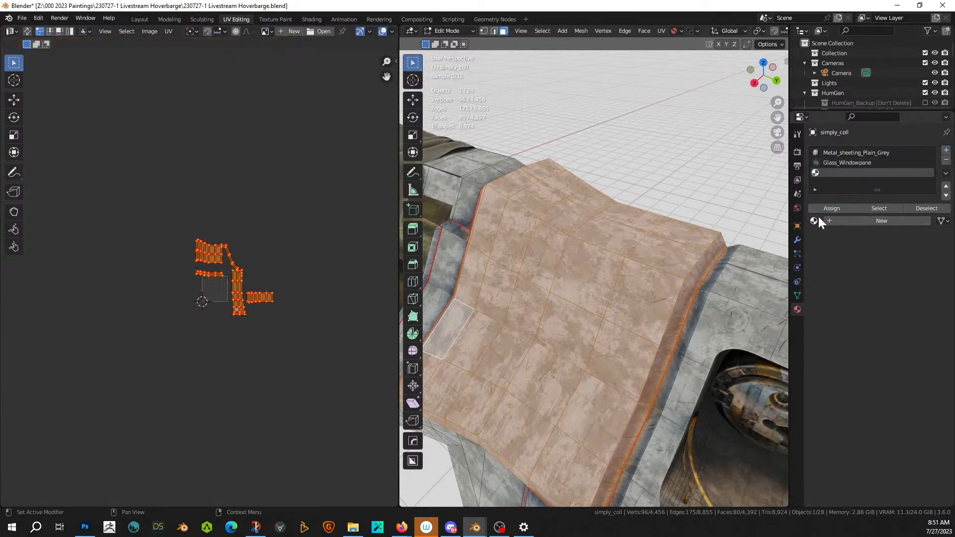
click(816, 220)
text(clas)
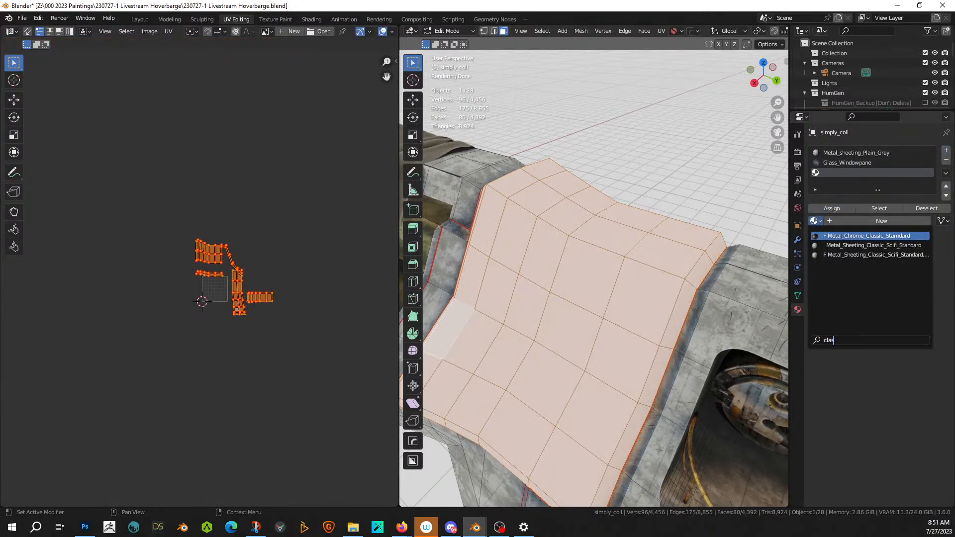
key(Down)
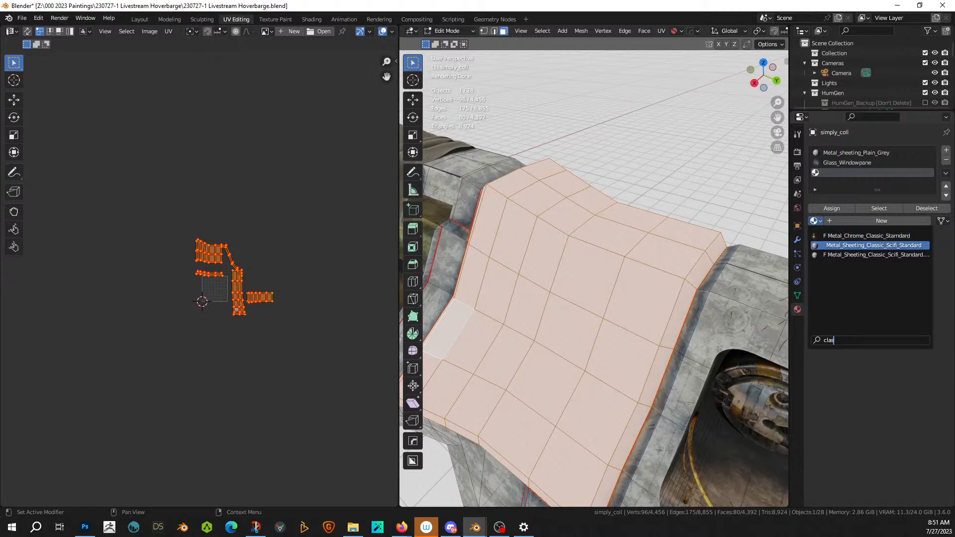
key(Return)
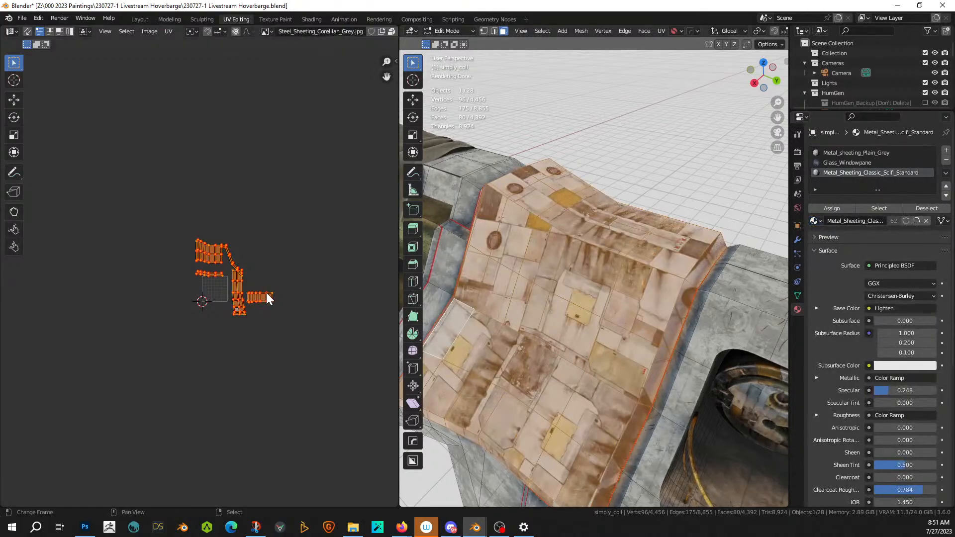
- Scale the panel's UV islands down to about 0.39 over the sheeting texture
scroll(302, 231, down, 8)
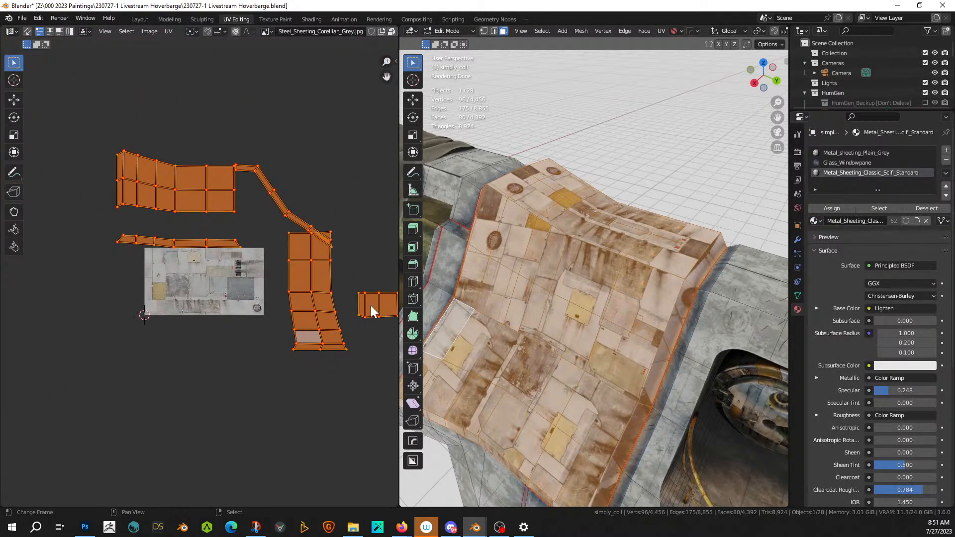
key(s)
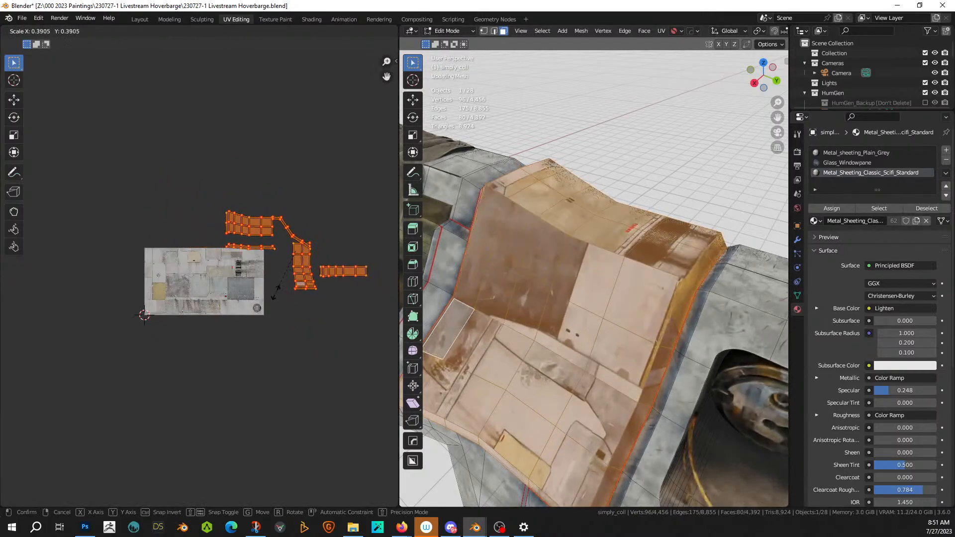
click(315, 291)
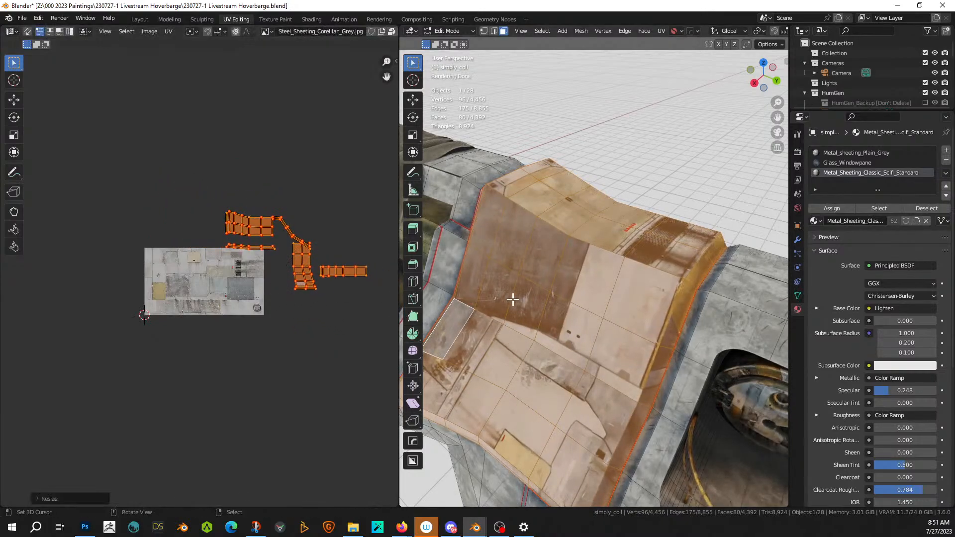
- Unwrap the panel with Smart UV Project at a 90° angle limit with Correct Aspect, and slightly adjust the UV scale
key(u)
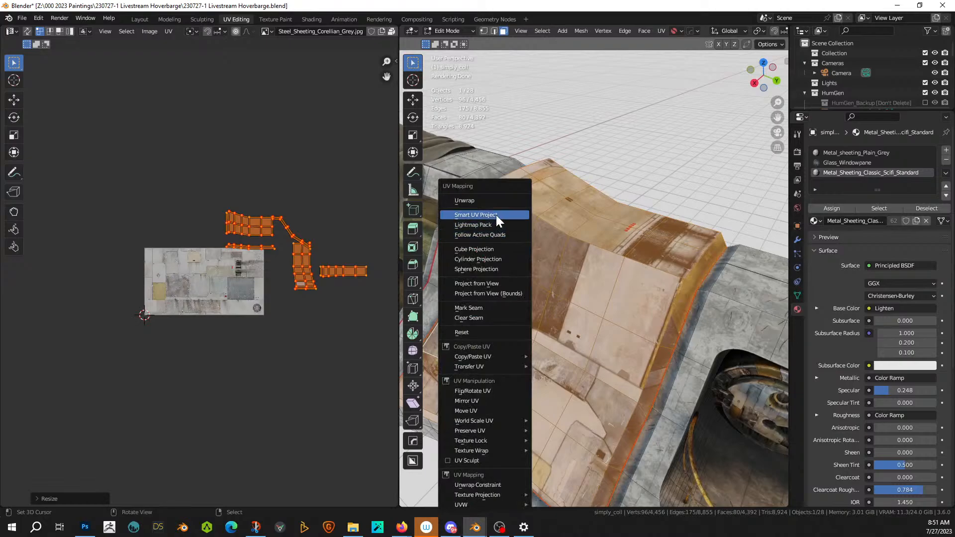
click(497, 215)
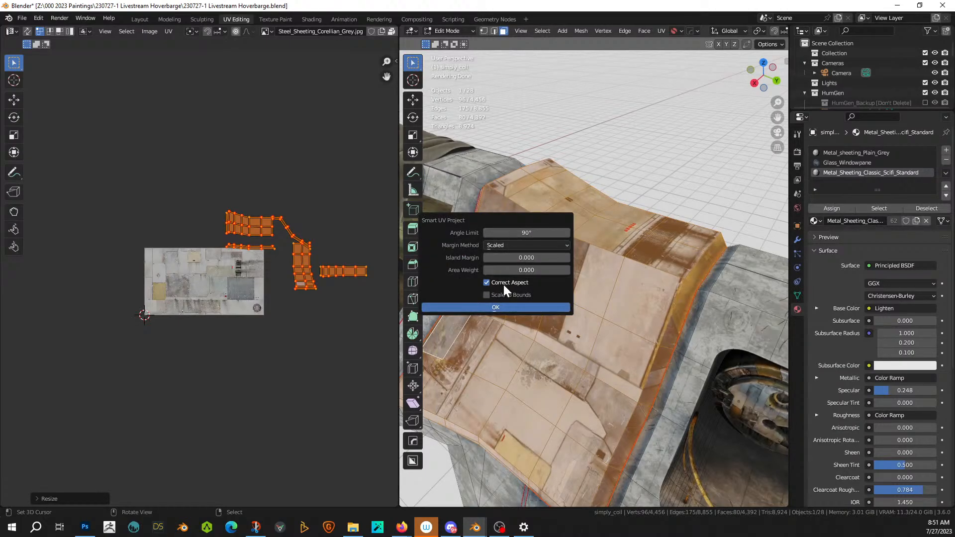
click(502, 306)
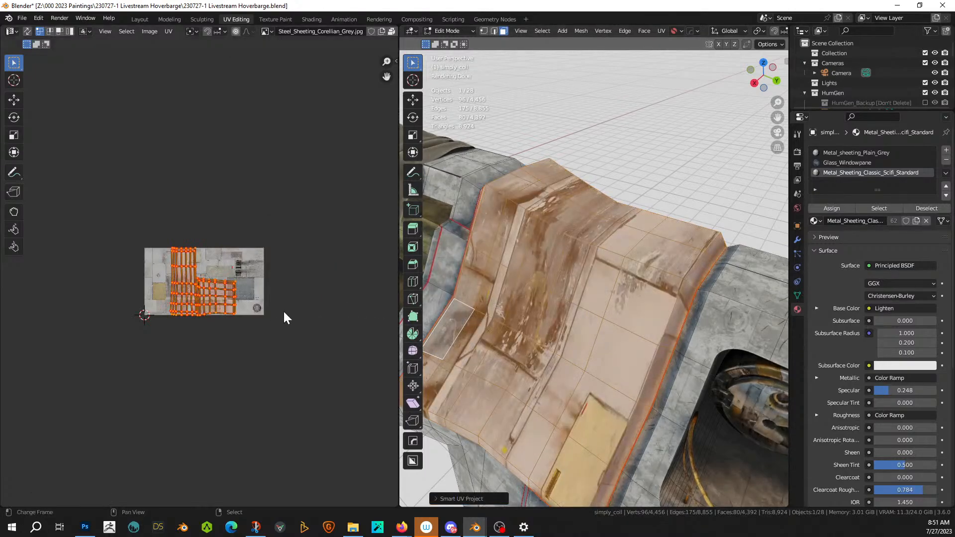
scroll(279, 328, up, 2)
key(s)
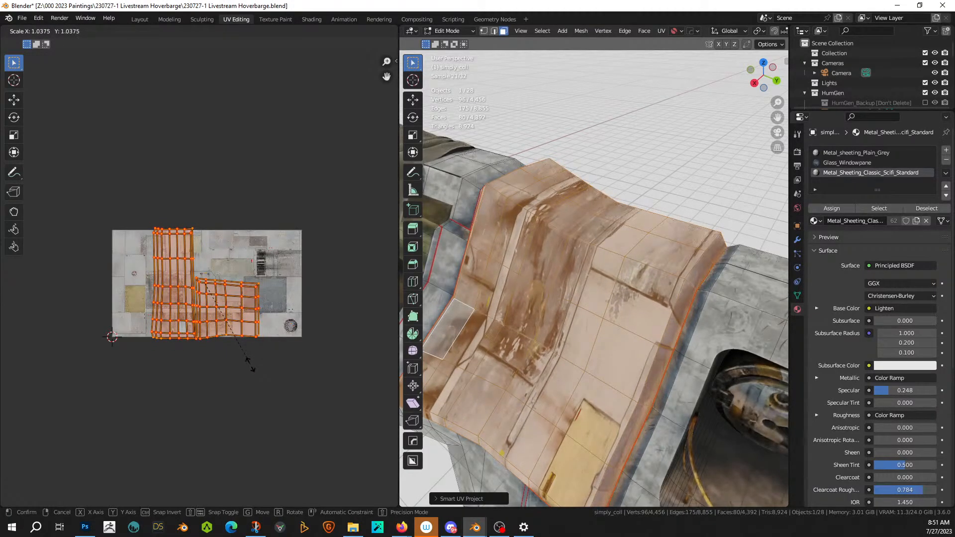
click(246, 367)
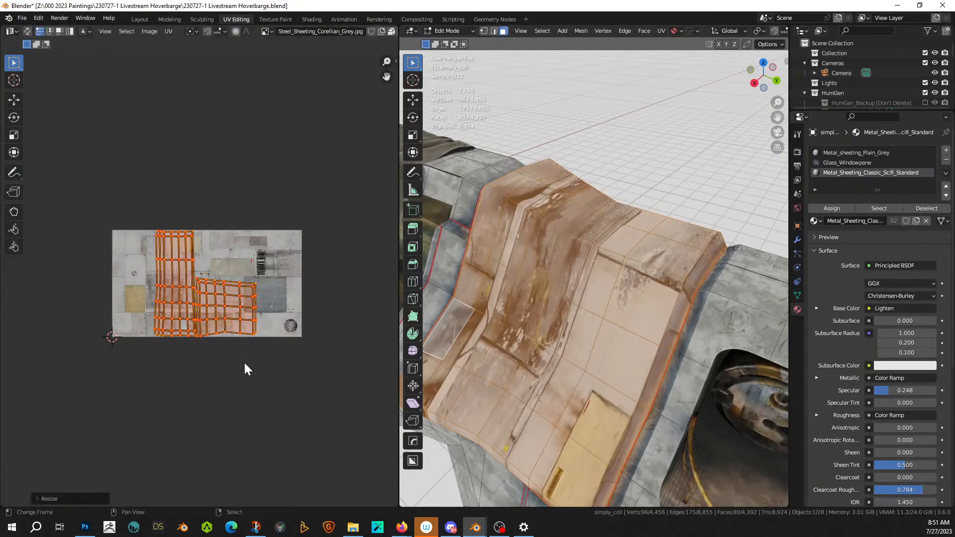
- Leave Edit Mode and examine the panel's new texture in context along the barge's side, underside and far end
middle_drag(323, 298, 259, 326)
middle_drag(622, 266, 768, 284)
key(Tab)
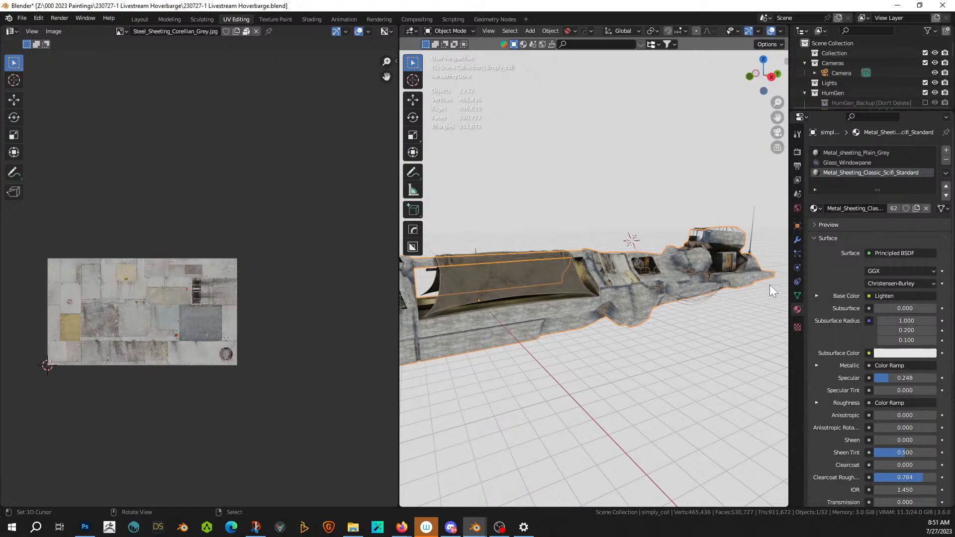
middle_drag(600, 347, 669, 269)
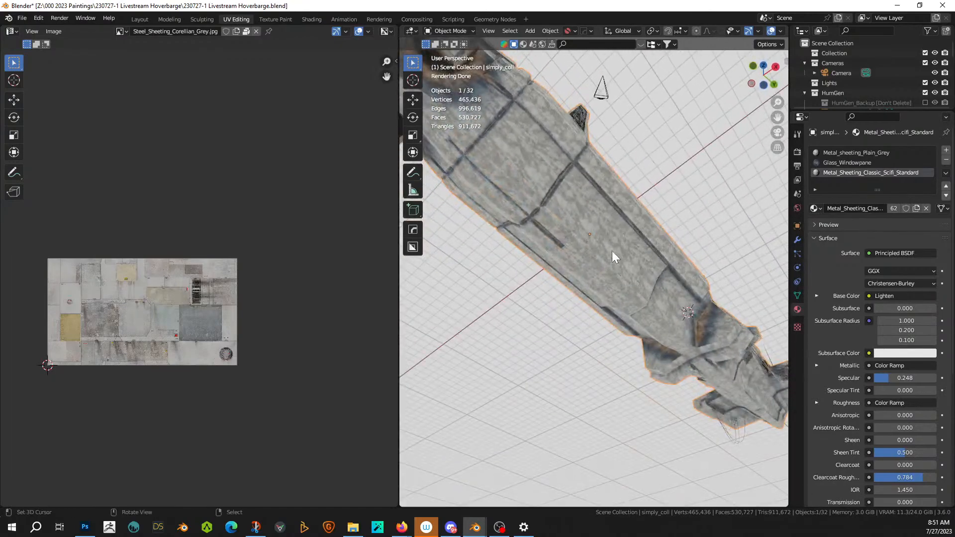
middle_drag(583, 231, 634, 381)
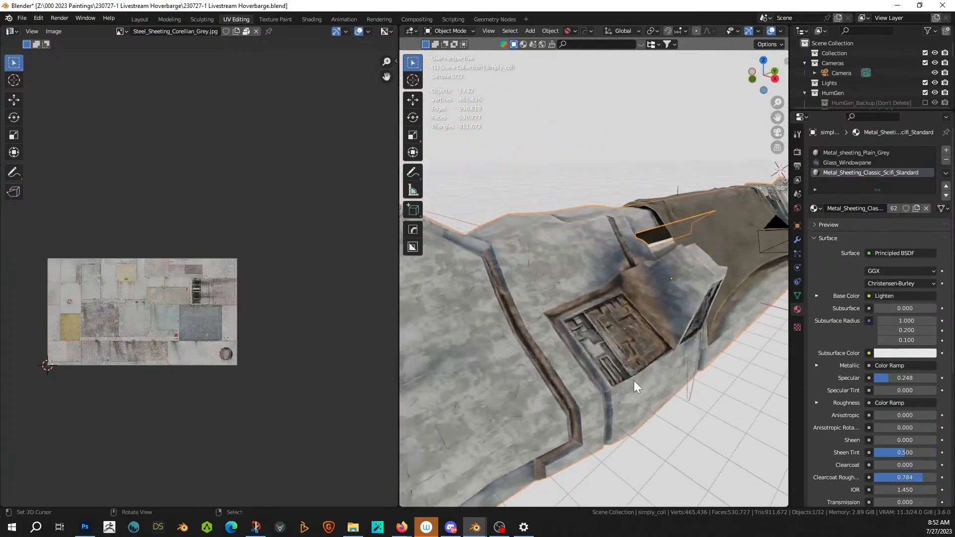
scroll(634, 380, down, 5)
- In Edit Mode, select the outer ring of faces around the large curved panel at the hull's blue-windowed end using shortest-path picks
key(Tab)
scroll(593, 360, up, 8)
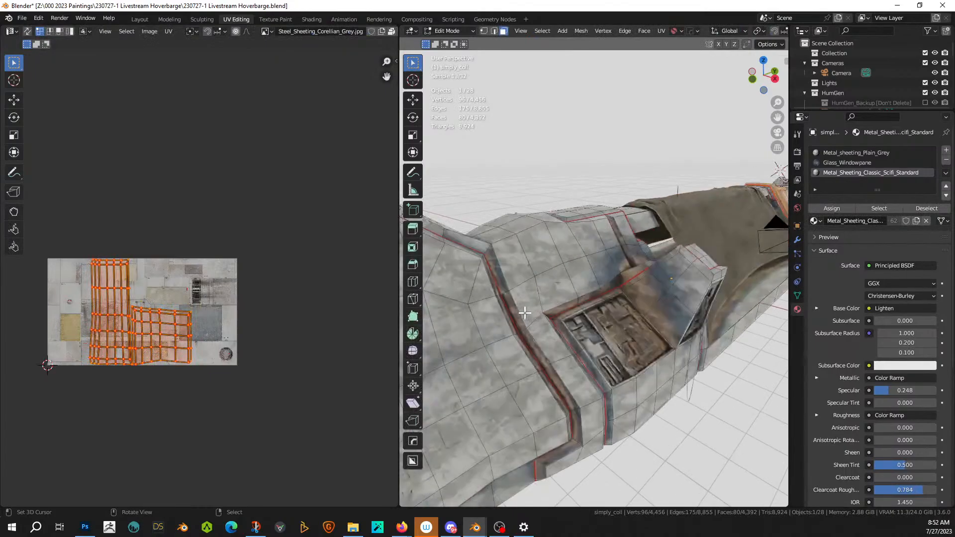
ctrl+right_click(454, 237)
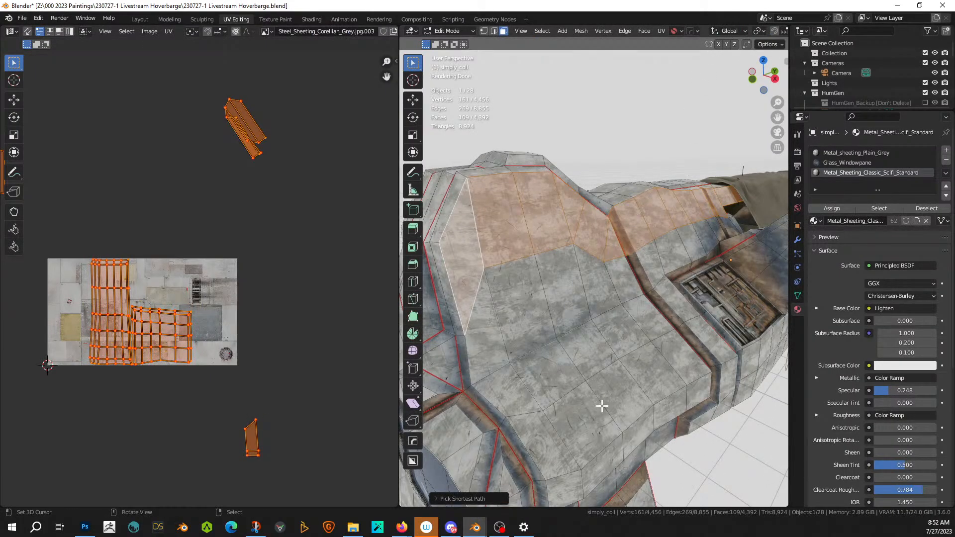
middle_drag(584, 382, 582, 375)
ctrl+right_click(549, 261)
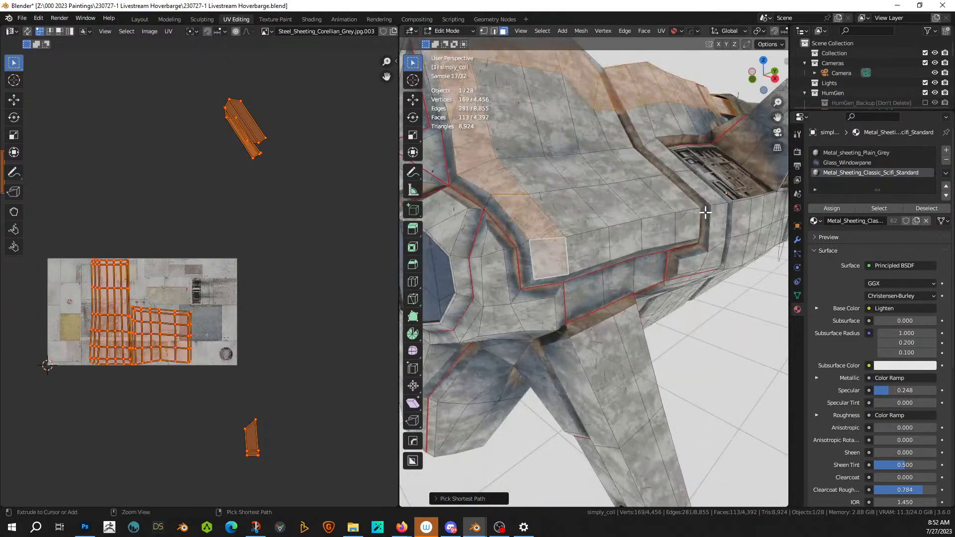
right_click(684, 225)
ctrl+right_click(569, 254)
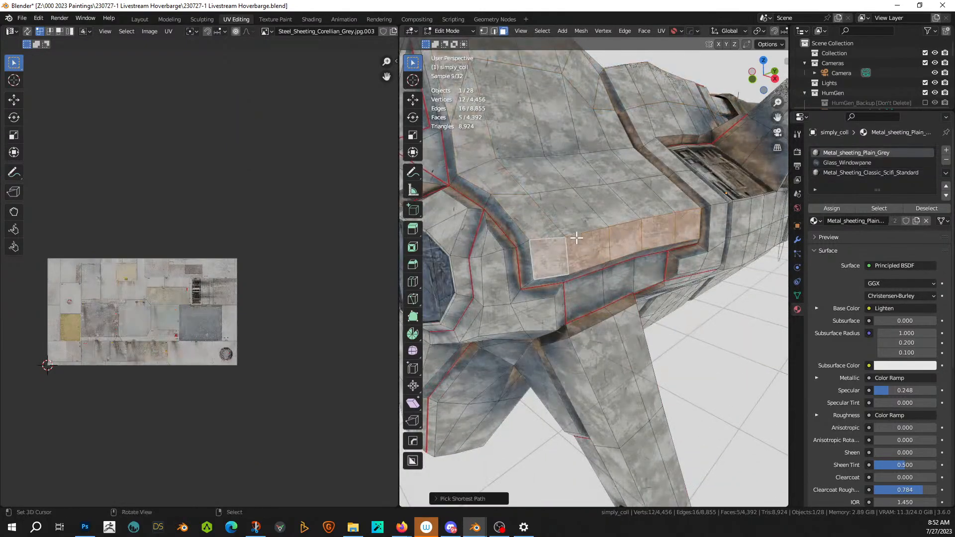
middle_drag(571, 238, 618, 348)
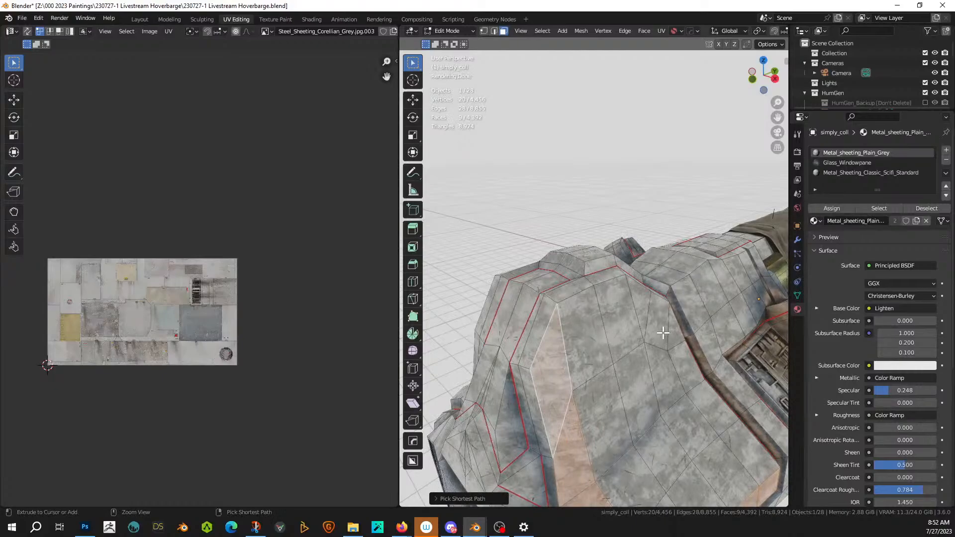
ctrl+right_click(671, 338)
ctrl+right_click(759, 465)
middle_drag(745, 465, 636, 458)
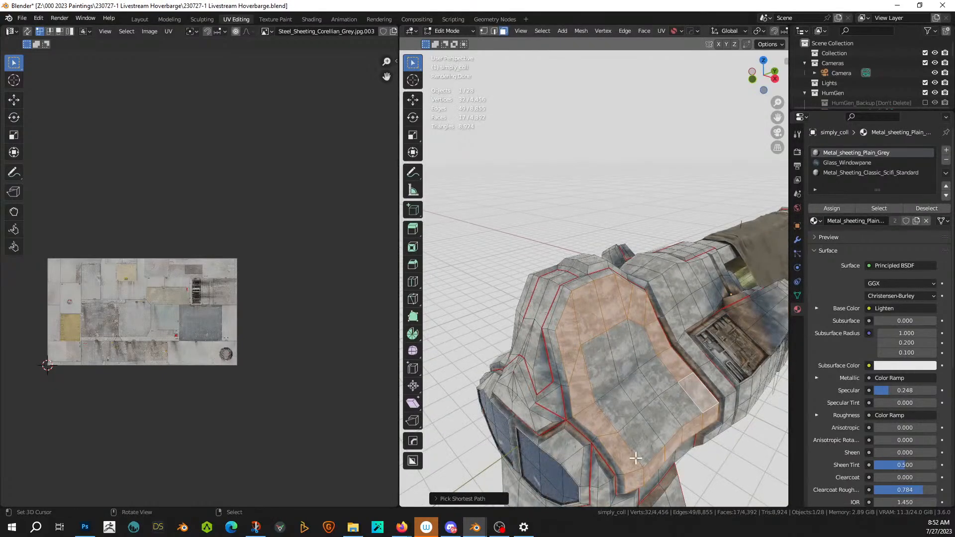
- Circle-select the inner faces of the windowed end's curved panel and grow the selection by one ring to its edge
mouse_move(642, 441)
mouse_down()
mouse_move(591, 353)
mouse_move(646, 363)
mouse_up()
key(Escape)
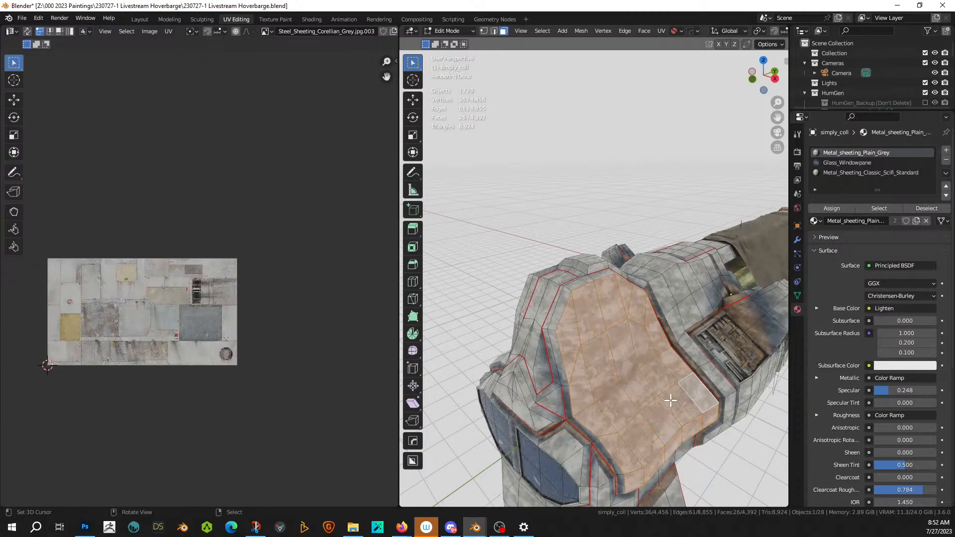
scroll(670, 401, up, 2)
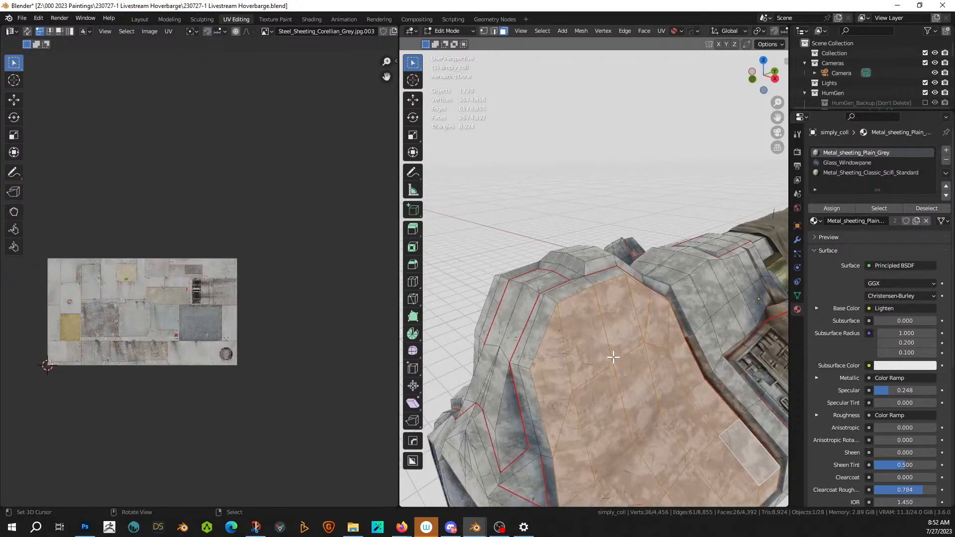
scroll(613, 357, up, 2)
key(ctrl+KP_Add)
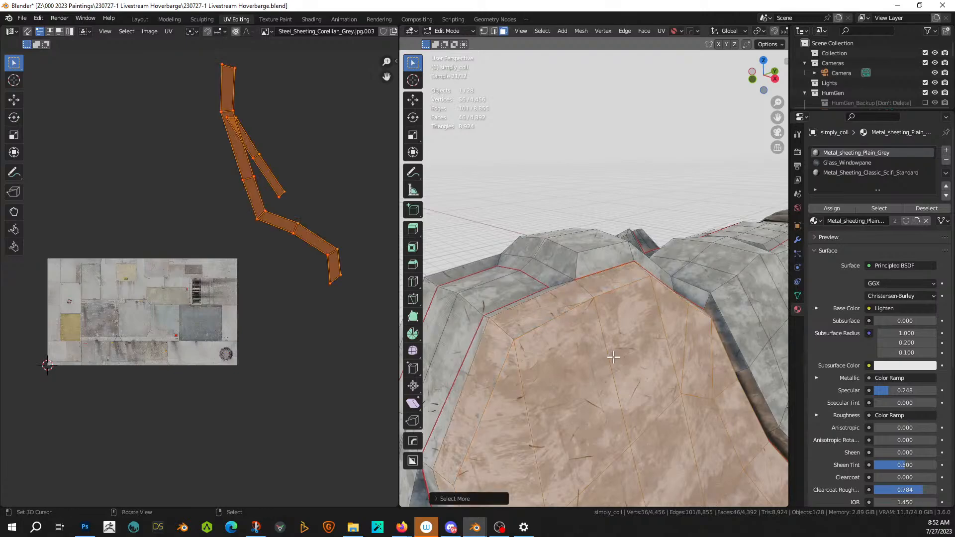
scroll(597, 319, down, 5)
middle_drag(609, 348, 592, 346)
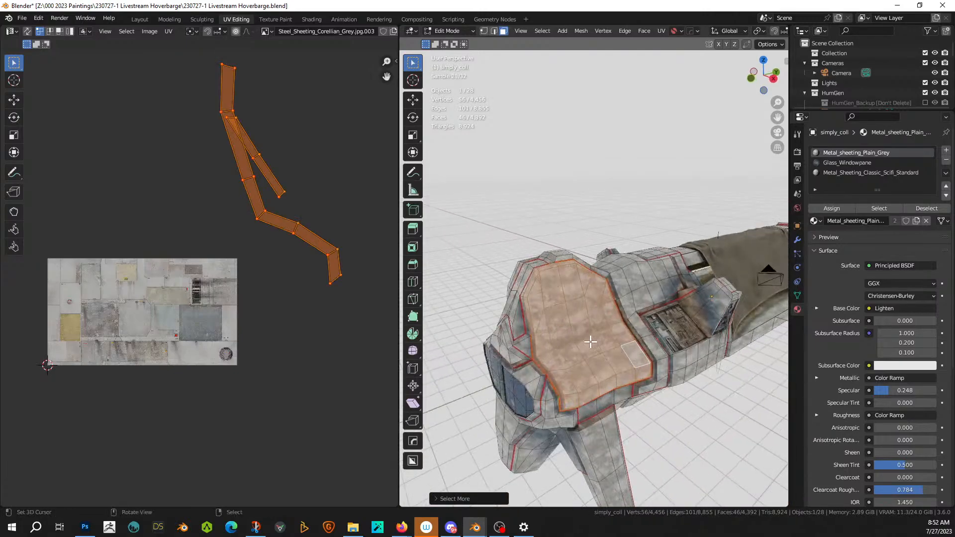
- Unwrap the windowed end's curved panel with Smart UV Project, using a 90° angle limit and Correct Aspect
key(u)
click(553, 216)
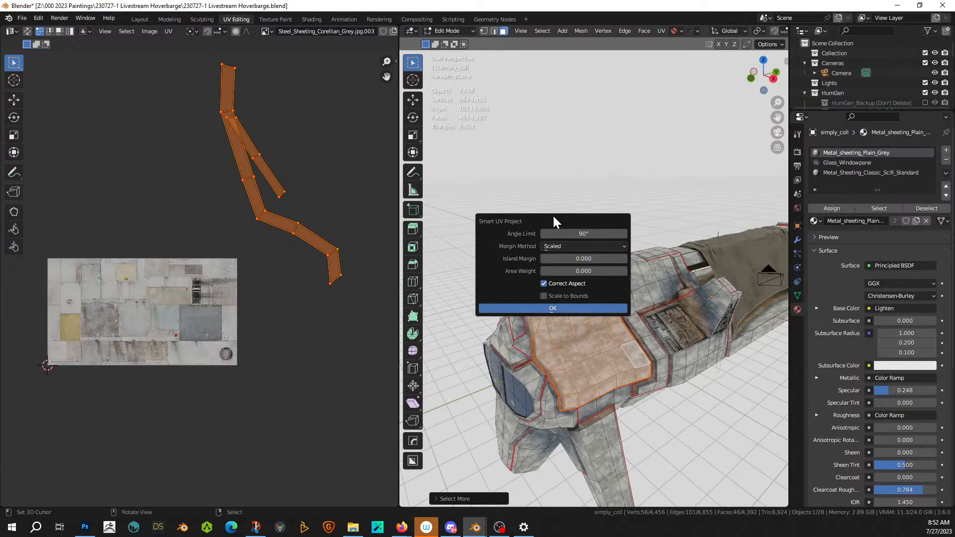
click(539, 309)
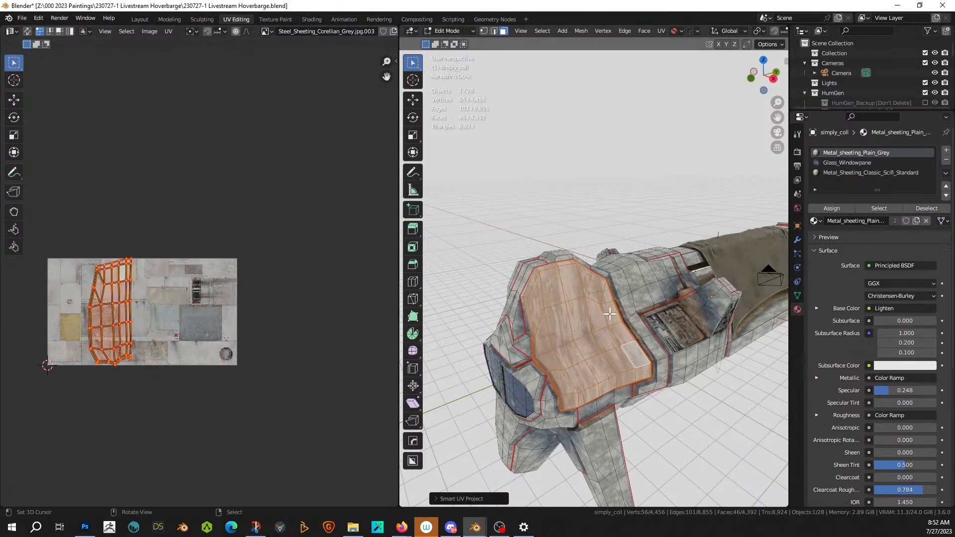
- Assign Metal_Sheeting_Classic_Scifi_Standard to the windowed end's curved panel, deselect it and check the material
click(857, 172)
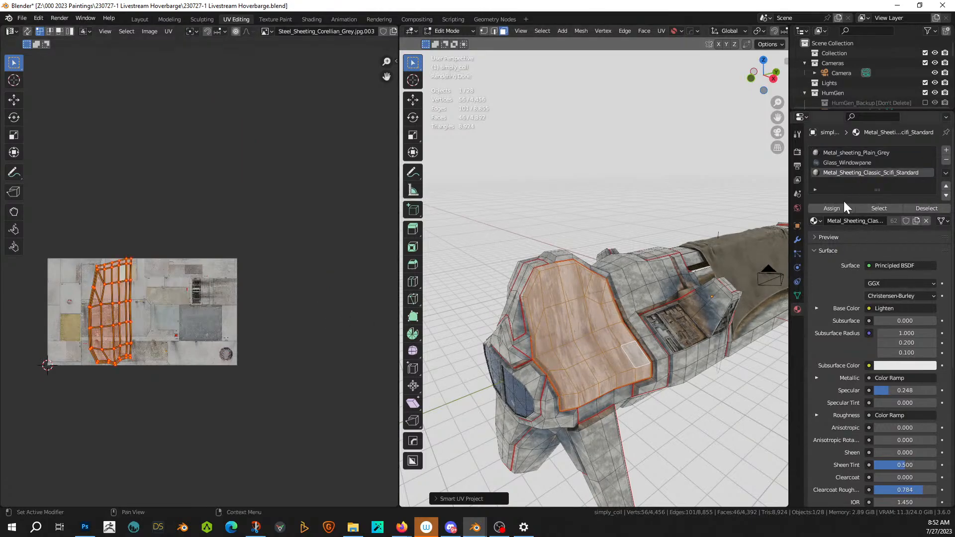
click(831, 209)
click(621, 199)
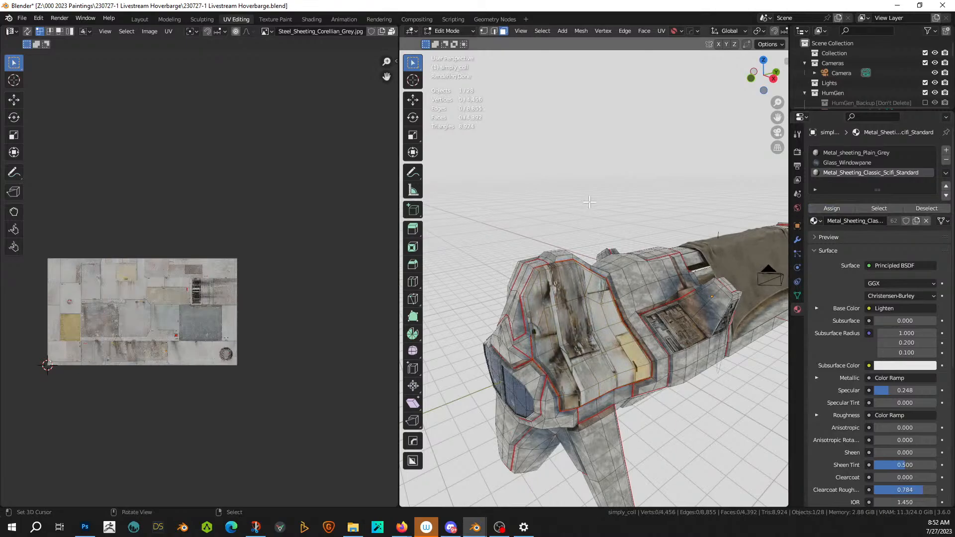
middle_drag(621, 200, 592, 209)
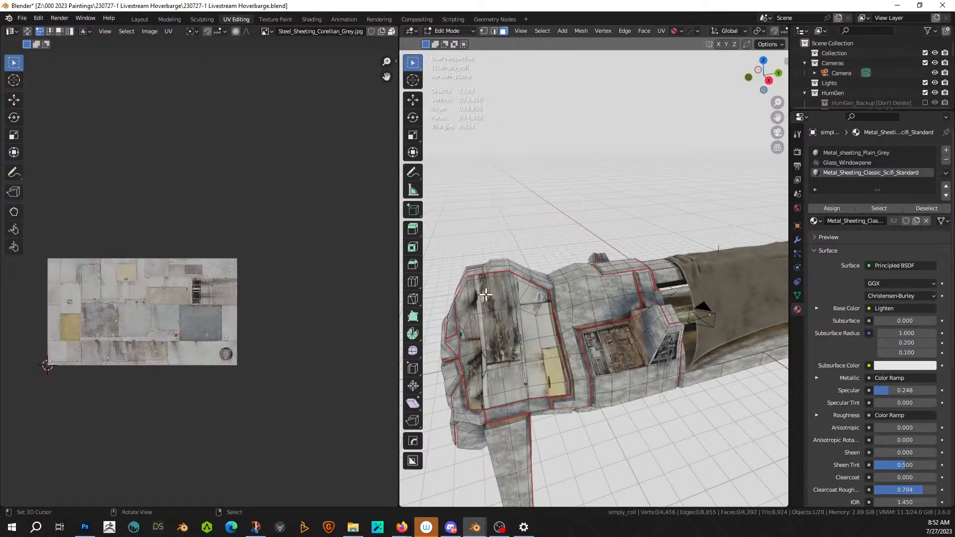
- Select the matching curved panel on the opposite side of the windowed end: outer faces by shortest path, inner faces, then grow by one ring
middle_drag(614, 324, 604, 389)
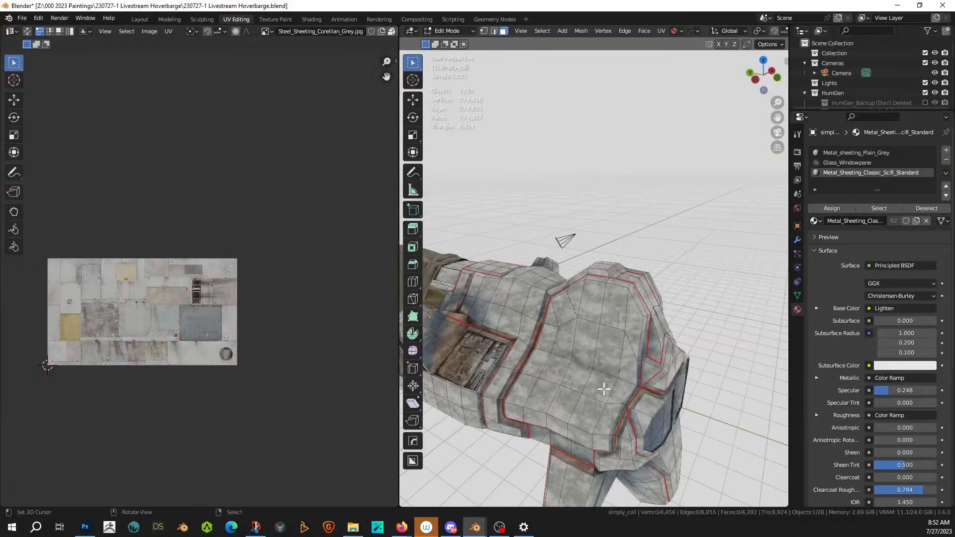
click(601, 442)
ctrl+click(634, 325)
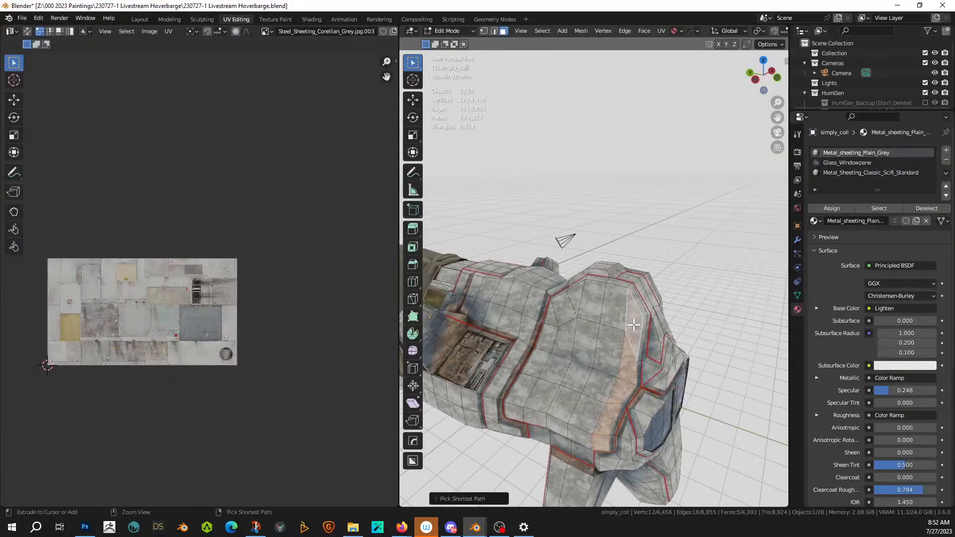
ctrl+click(555, 314)
mouse_move(699, 287)
middle_down()
mouse_move(613, 289)
mouse_move(701, 273)
middle_up()
ctrl+click(494, 391)
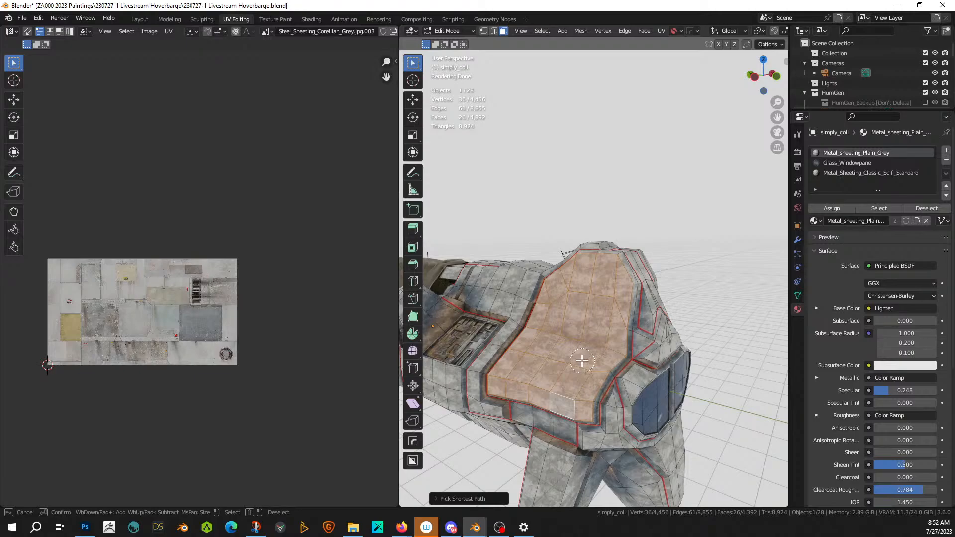
key(Escape)
key(ctrl+KP_Add)
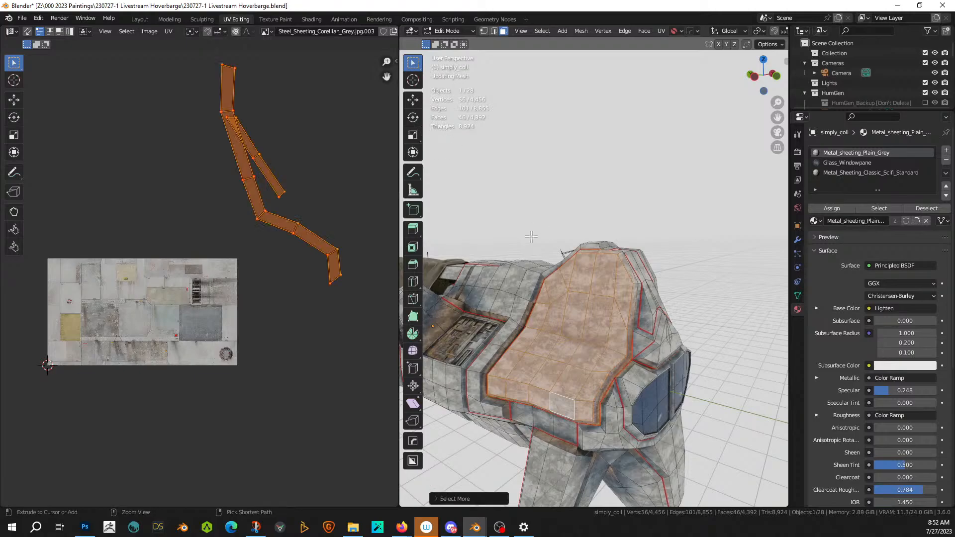
- Unwrap the opposite panel with Smart UV Project at a 90° angle limit and assign Metal_Sheeting_Classic_Scifi_Standard to it
key(u)
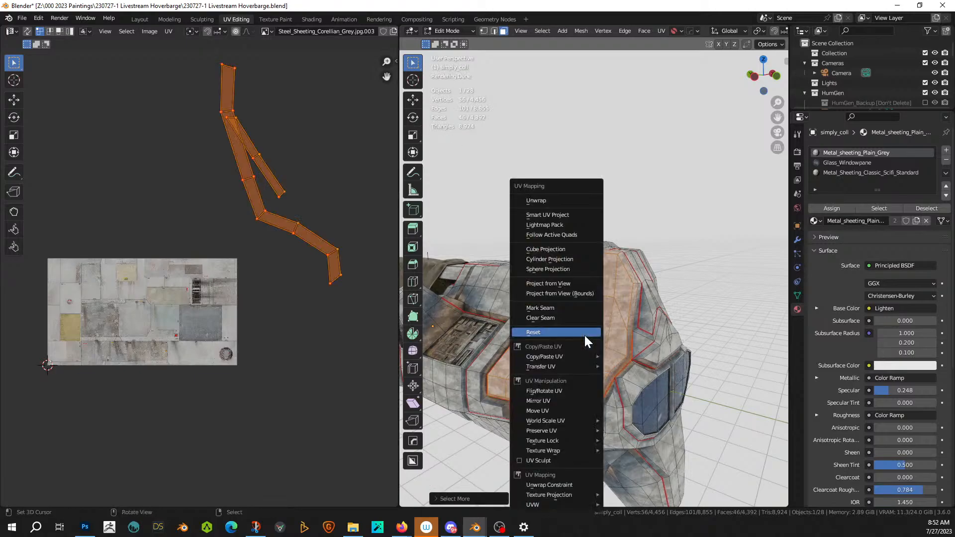
click(564, 213)
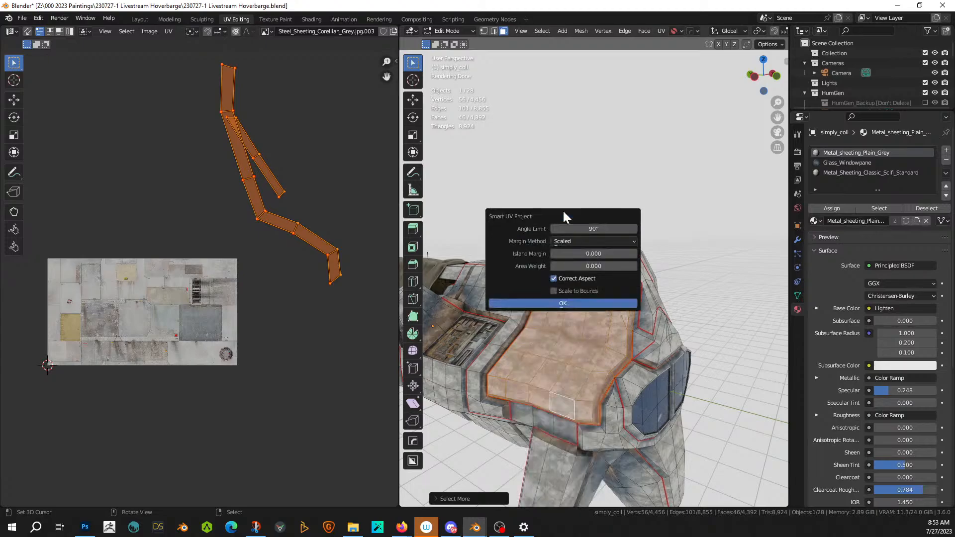
click(558, 304)
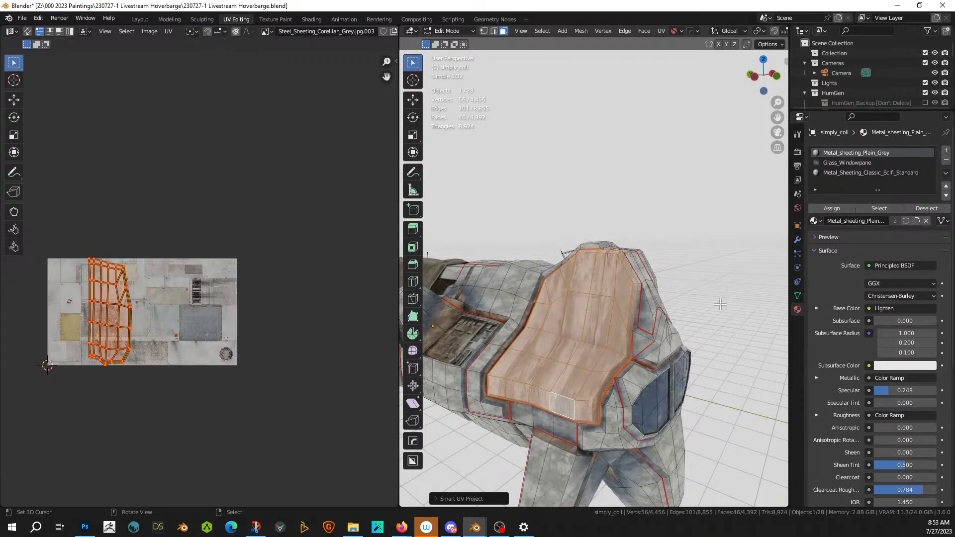
click(854, 172)
click(832, 208)
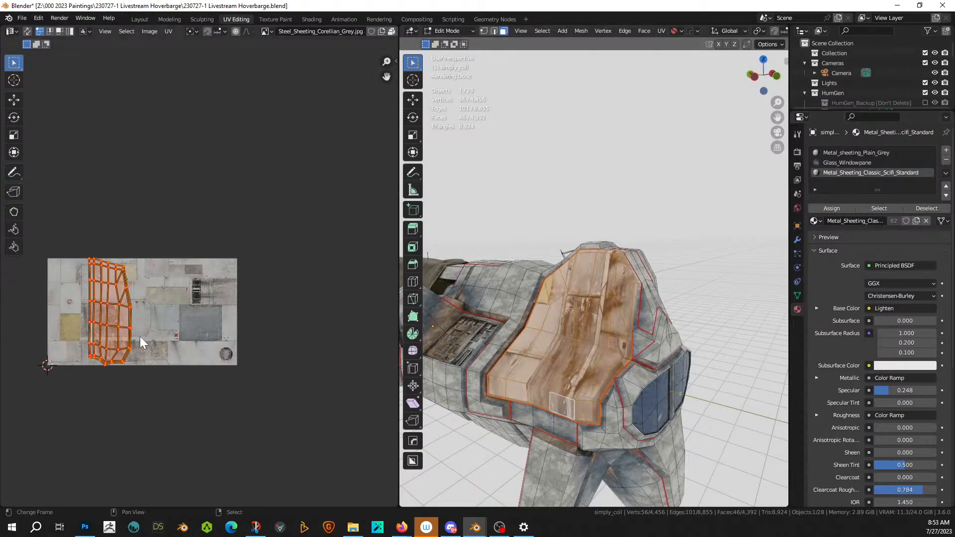
- Rotate the opposite panel's UV island 90° and shift it slightly within the sheeting texture
text(r90)
key(Return)
key(g)
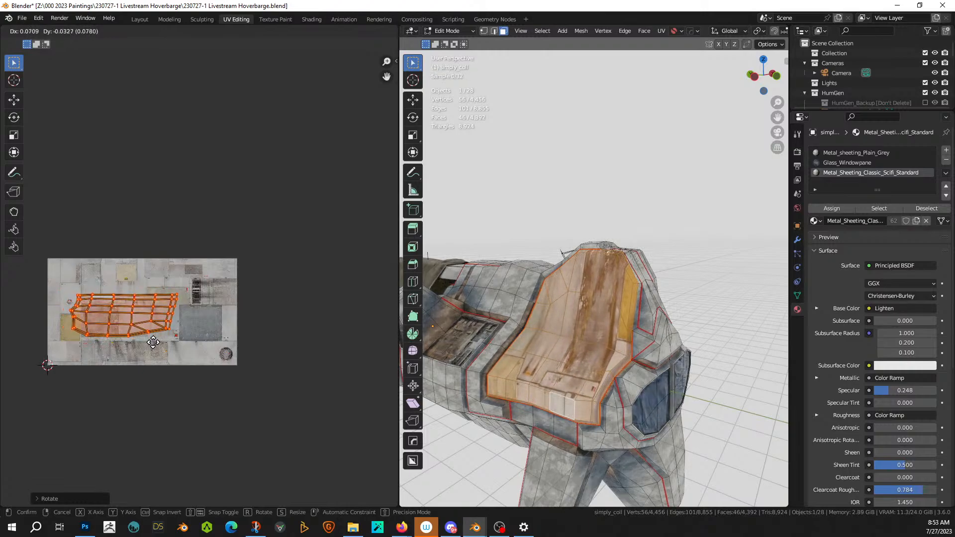
click(152, 346)
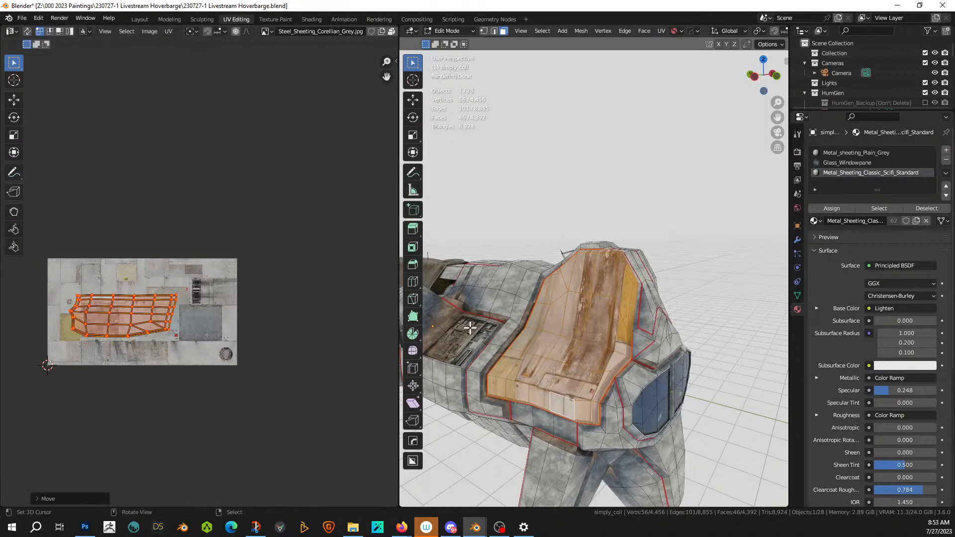
- Check the panel in Object Mode, then move its UV island to the upper-left corner of the sheeting texture in Edit Mode
middle_drag(471, 328, 615, 287)
key(Tab)
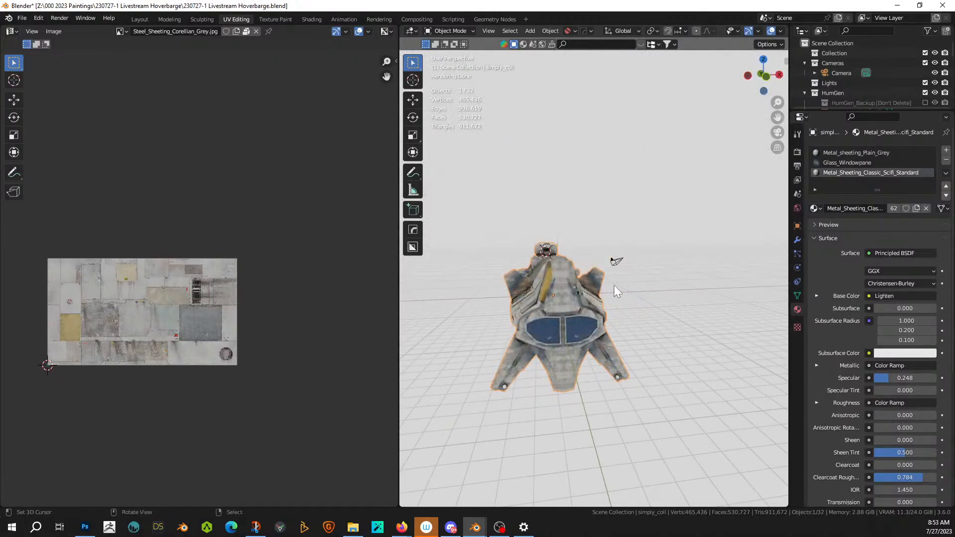
scroll(599, 289, up, 8)
key(Tab)
key(g)
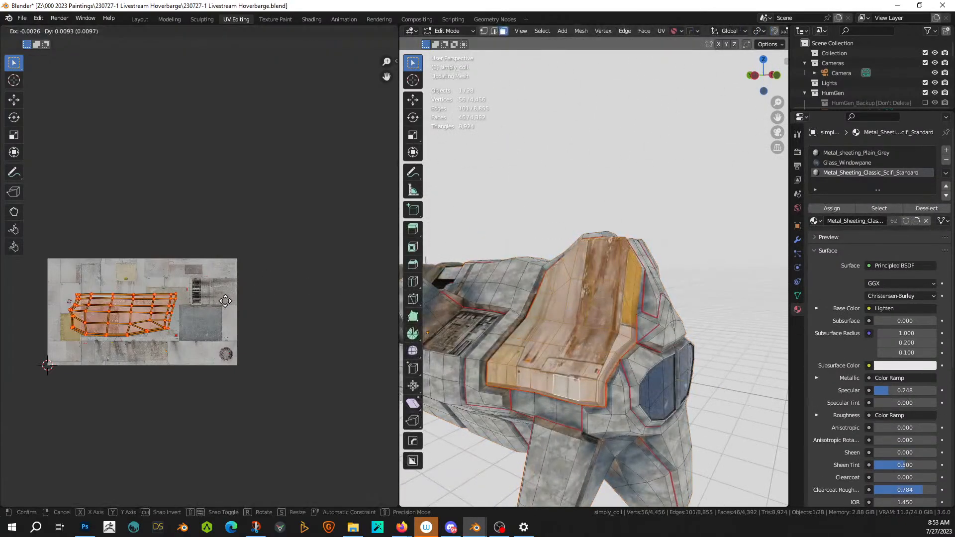
click(204, 269)
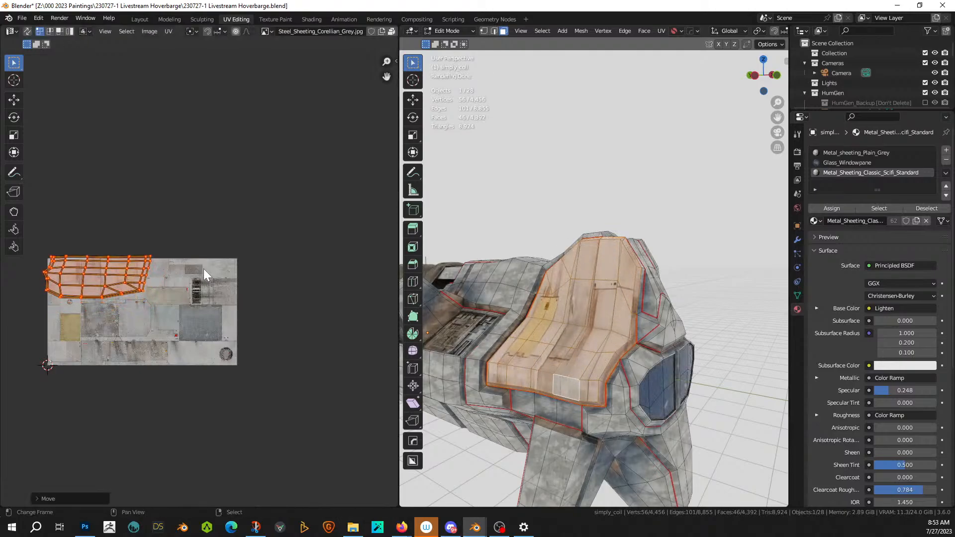
- Leave Edit Mode and examine the retextured end panels and the barge's antenna end
key(Tab)
middle_drag(639, 197, 488, 190)
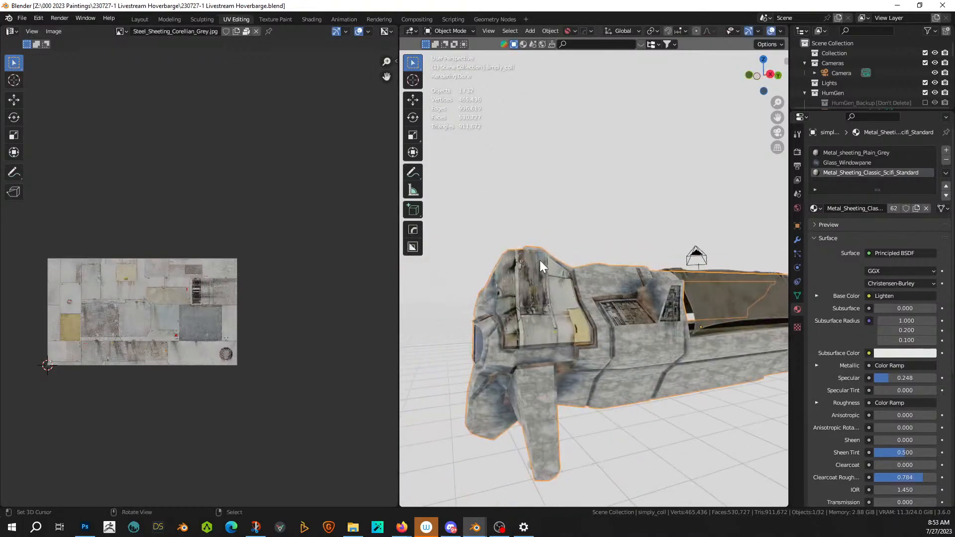
mouse_move(548, 328)
middle_down()
mouse_move(613, 318)
mouse_move(686, 351)
mouse_move(640, 388)
mouse_move(544, 358)
mouse_move(640, 342)
mouse_move(487, 354)
mouse_move(599, 342)
mouse_move(494, 337)
mouse_move(542, 315)
middle_up()
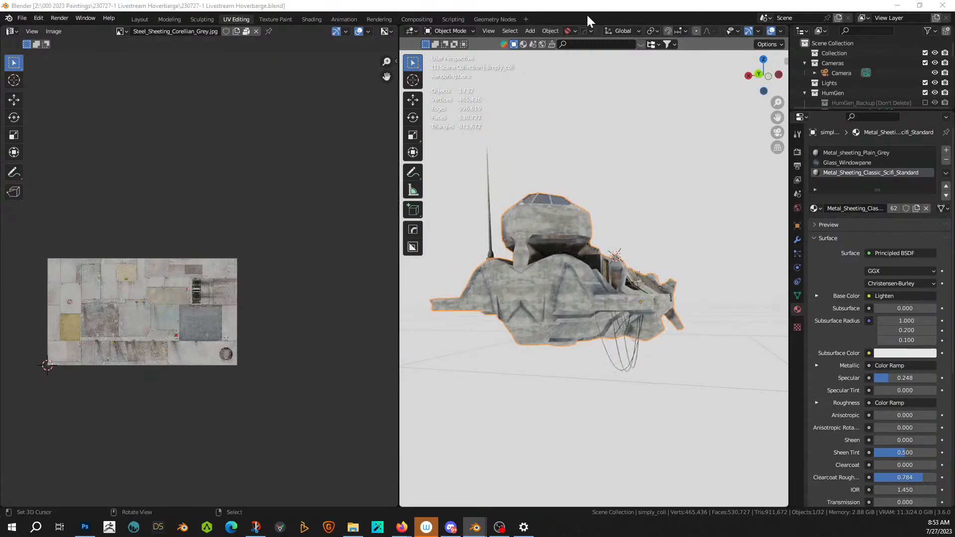
middle_drag(539, 252, 562, 263)
scroll(546, 249, up, 3)
scroll(546, 248, up, 4)
scroll(558, 250, down, 3)
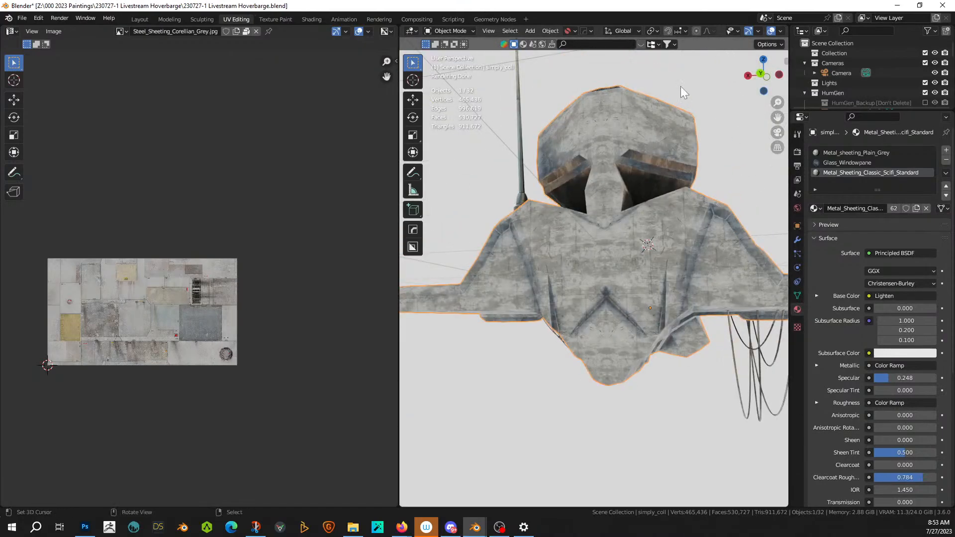
- Switch to solid shading and, in Edit Mode, select the first three faces of one triangular wing panel at the antenna end
key(z)
key(6)
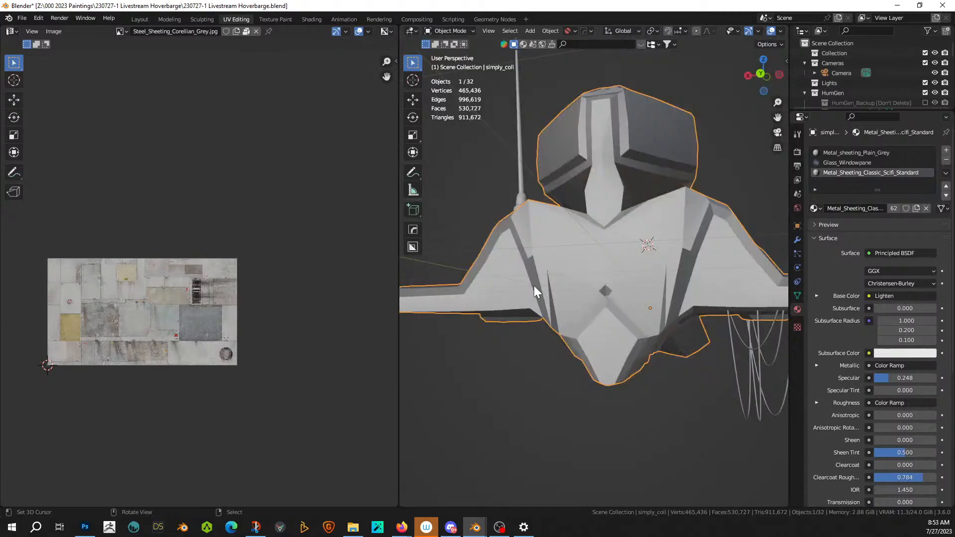
mouse_move(534, 285)
middle_down()
mouse_move(516, 306)
mouse_move(522, 295)
middle_up()
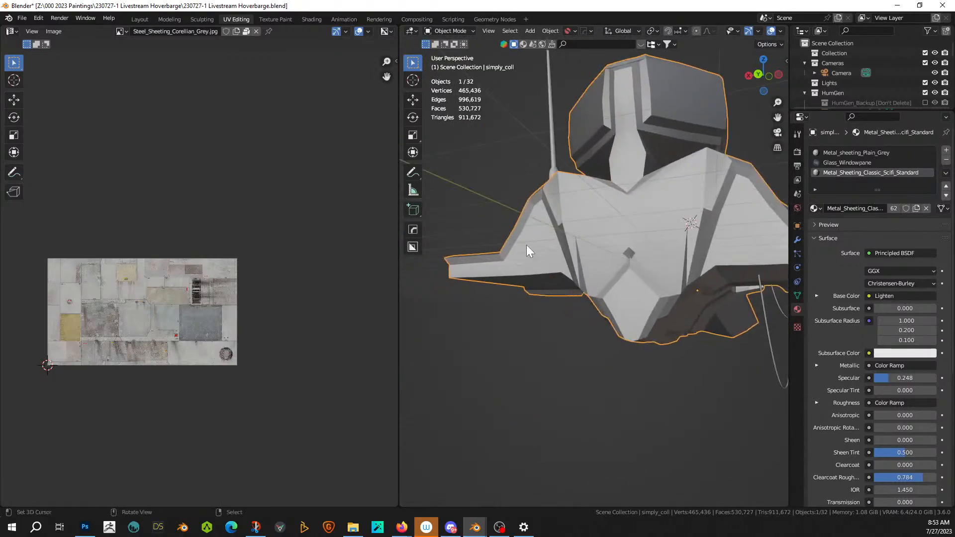
middle_drag(526, 245, 643, 330)
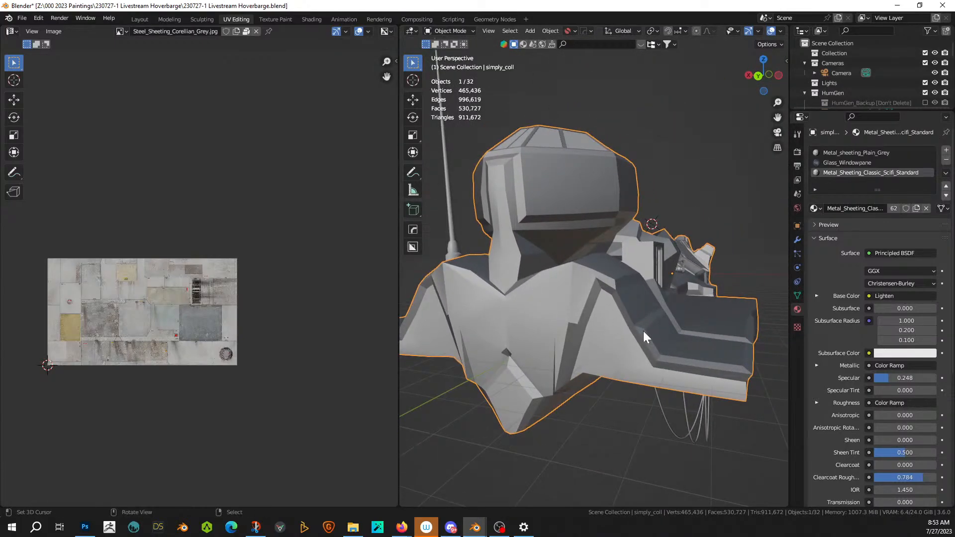
key(Tab)
click(616, 347)
shift+click(600, 355)
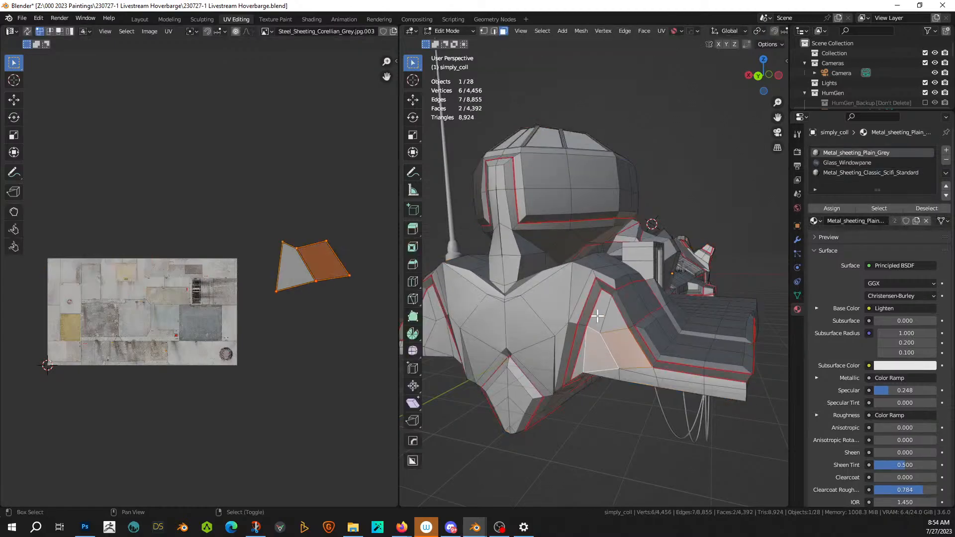
shift+click(598, 316)
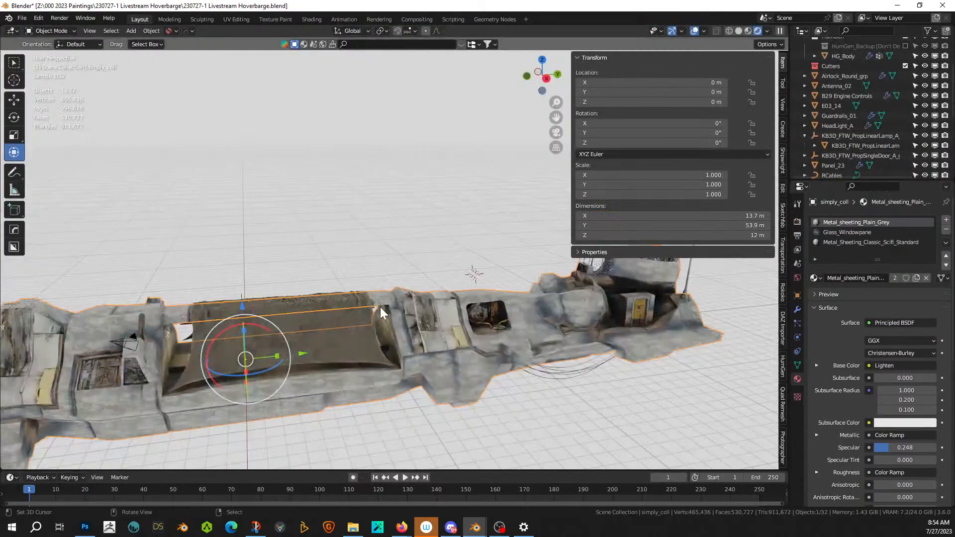
- In solid shading, extend the face selection to cover the whole triangular panels on both wings at the antenna end
key(z)
key(6)
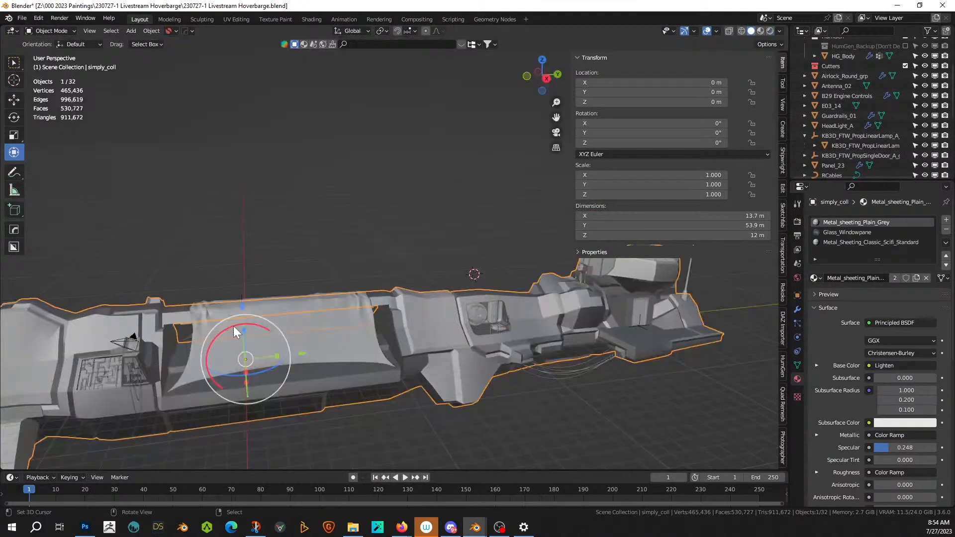
mouse_move(234, 327)
middle_down()
mouse_move(330, 298)
mouse_move(133, 301)
middle_up()
key(Tab)
shift+middle_drag(322, 336, 380, 319)
scroll(336, 296, up, 3)
shift+right_click(319, 317)
shift+right_click(257, 324)
shift+right_click(209, 301)
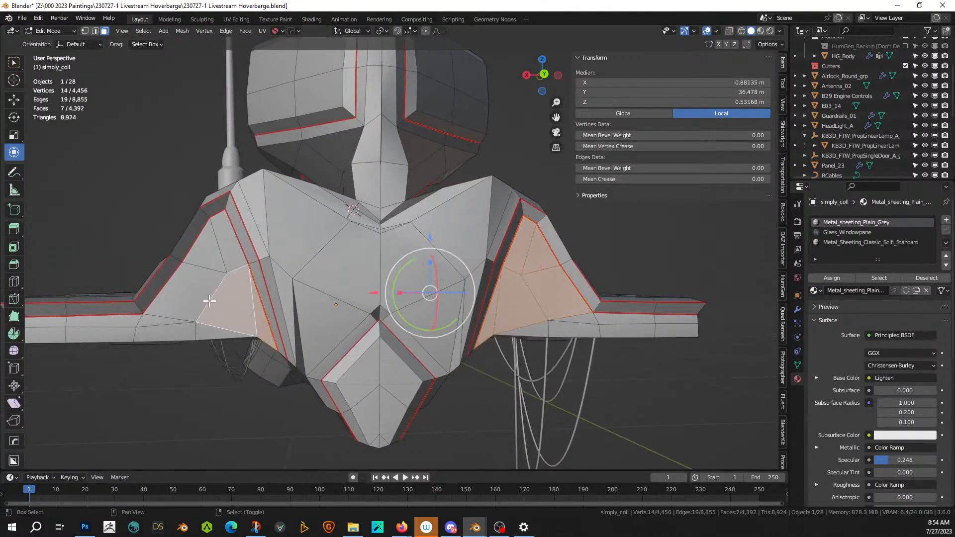
shift+right_click(207, 273)
shift+right_click(219, 251)
shift+right_click(235, 241)
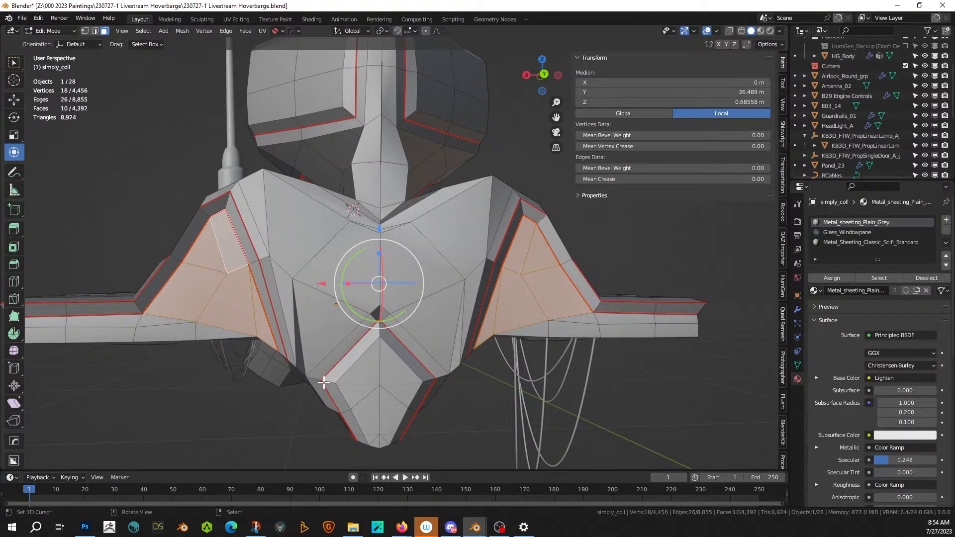
- Inset both triangular wing panels about 0.064 m and extrude them inward about 0.83 m to form recesses
key(i)
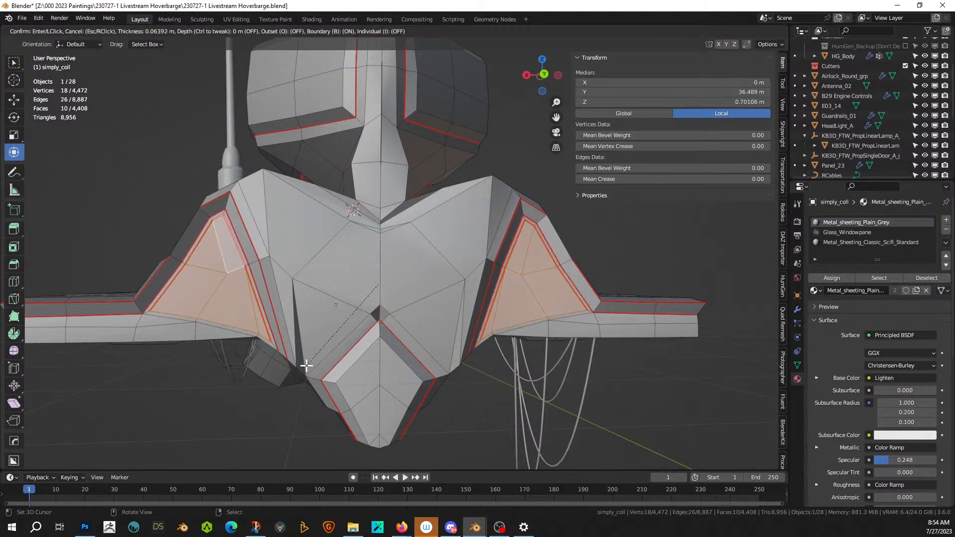
click(306, 366)
middle_drag(307, 366, 375, 363)
key(e)
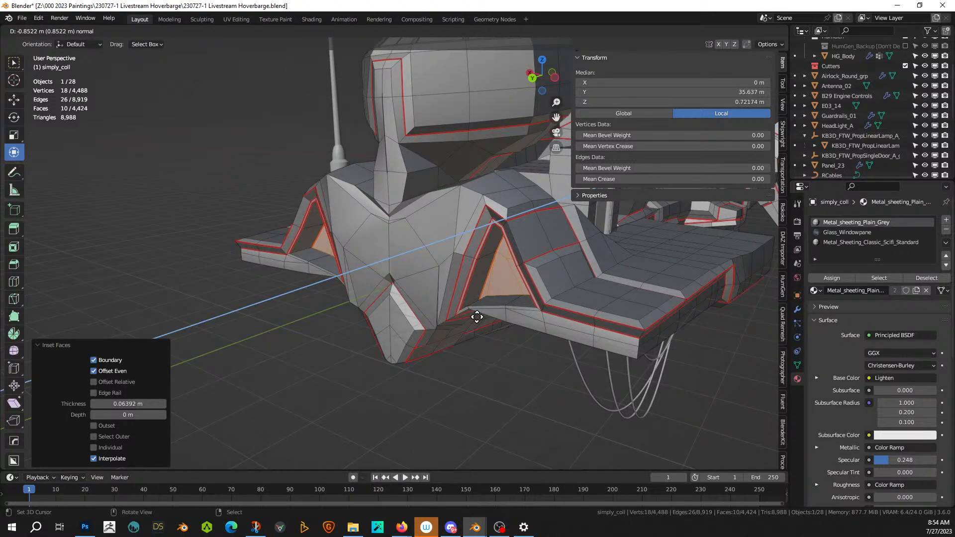
click(476, 317)
middle_drag(474, 316, 543, 313)
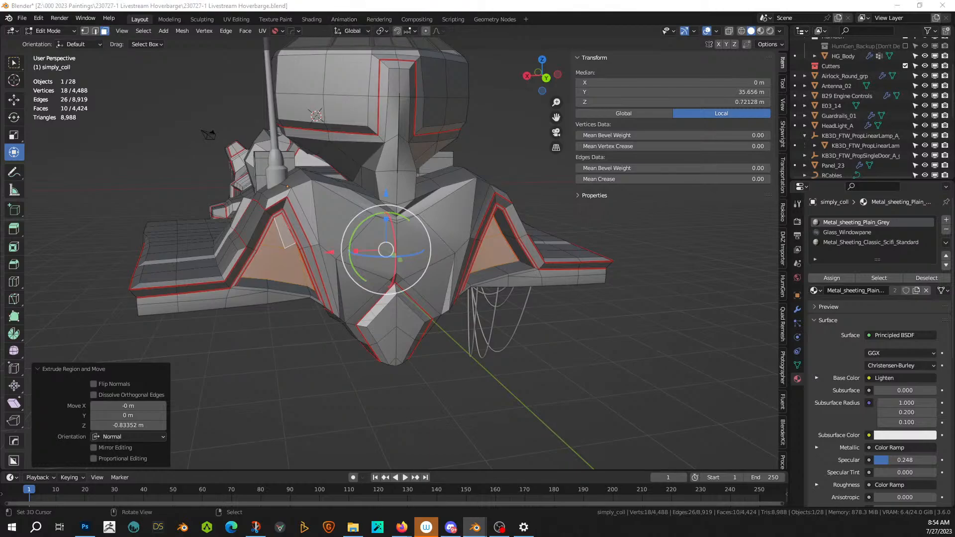
- Add a material slot with Effect_Engine_Exhaust_Glow and assign it to the recessed triangular faces
click(946, 220)
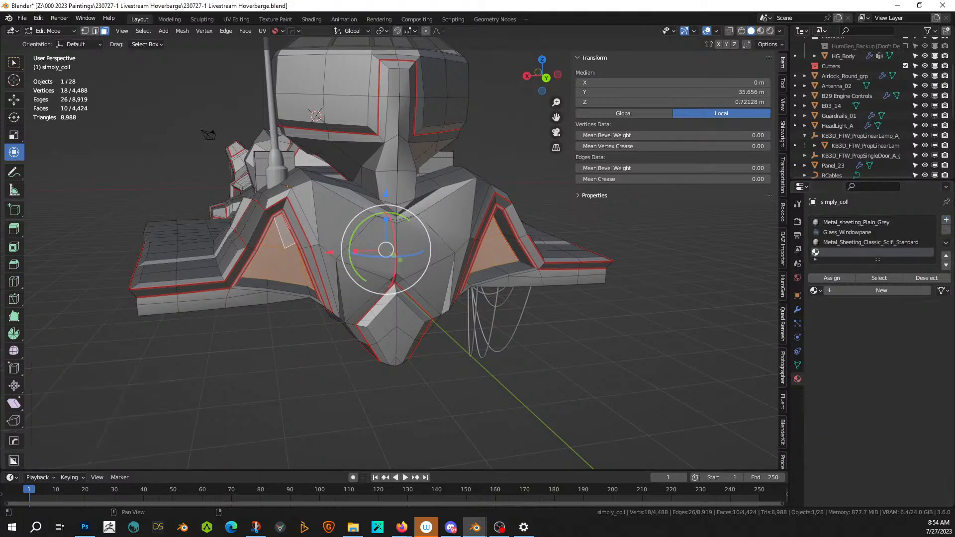
drag(707, 0, 875, 283)
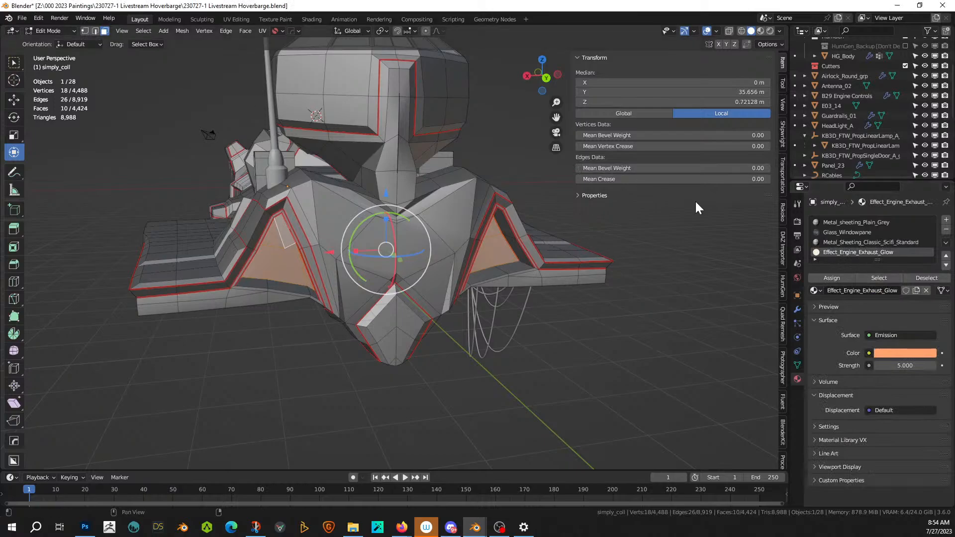
click(842, 279)
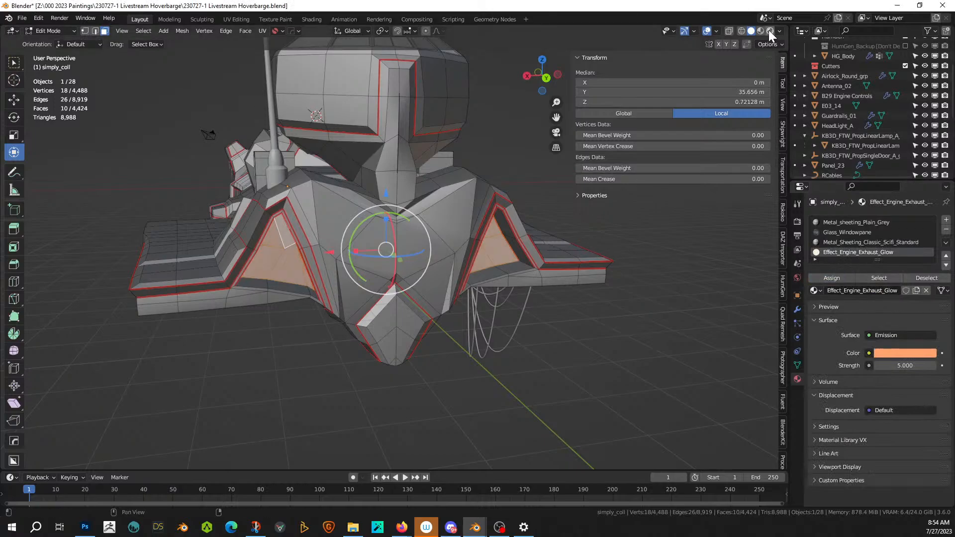
- Switch to rendered shading, leave Edit Mode and examine the exhaust glow in context along the barge
key(shift+z)
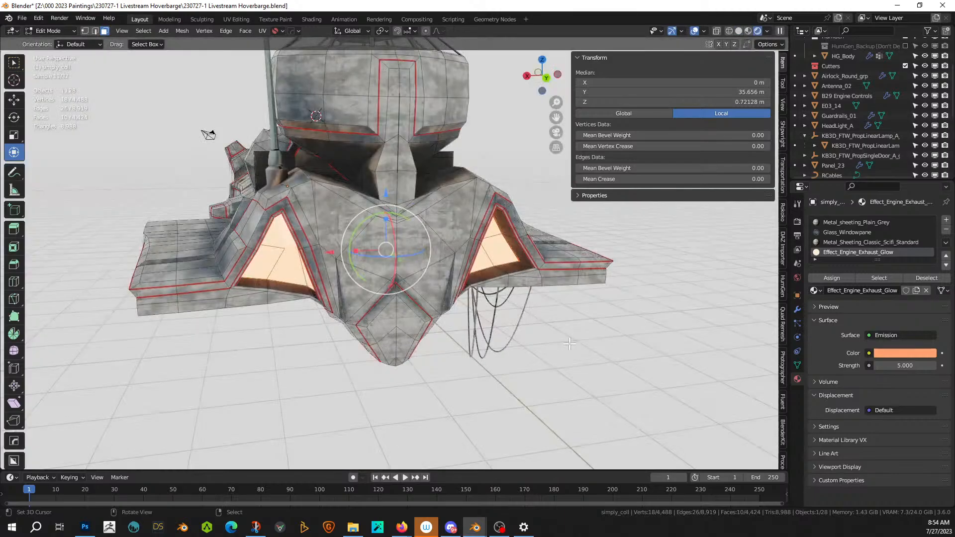
middle_drag(571, 343, 560, 319)
key(Tab)
scroll(486, 353, down, 7)
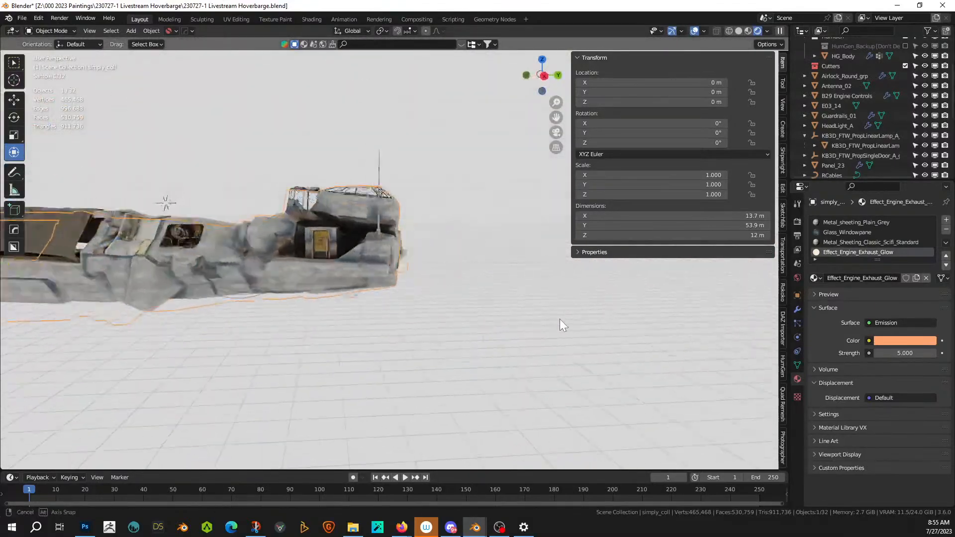
- Examine the barge's underside and the sci-fi sheeting section beside the railed cockpit opening
scroll(458, 306, down, 4)
middle_drag(459, 308, 428, 47)
scroll(449, 328, up, 12)
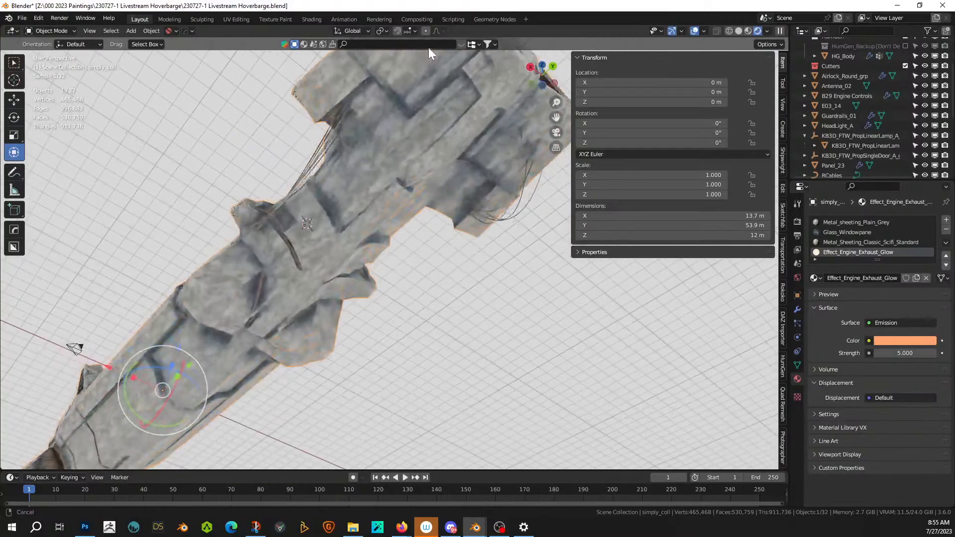
scroll(329, 156, down, 2)
middle_drag(329, 156, 444, 324)
scroll(394, 163, up, 2)
scroll(383, 316, up, 3)
shift+middle_drag(383, 309, 469, 329)
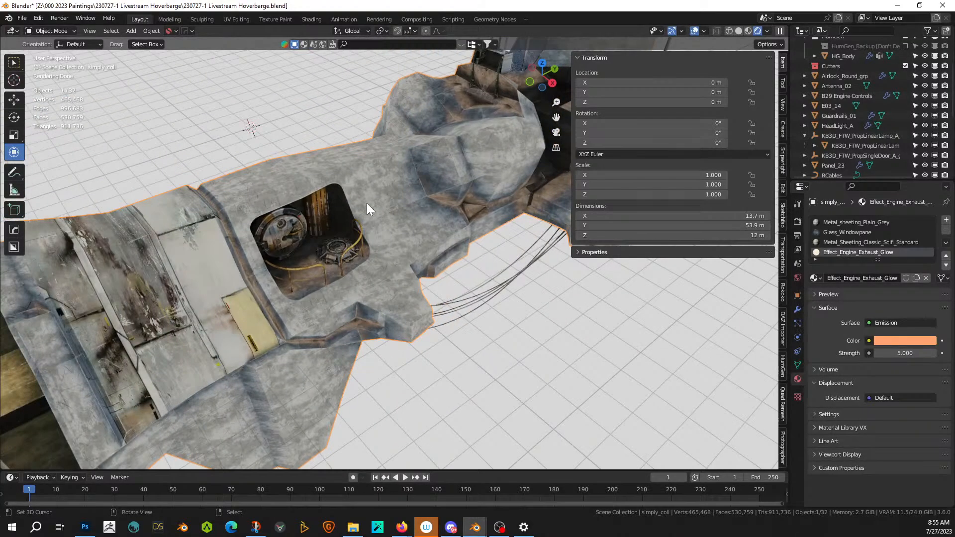
mouse_move(366, 203)
middle_down()
mouse_move(464, 186)
mouse_move(408, 205)
mouse_move(396, 199)
mouse_move(413, 175)
mouse_move(429, 207)
mouse_move(433, 194)
mouse_move(352, 188)
middle_up()
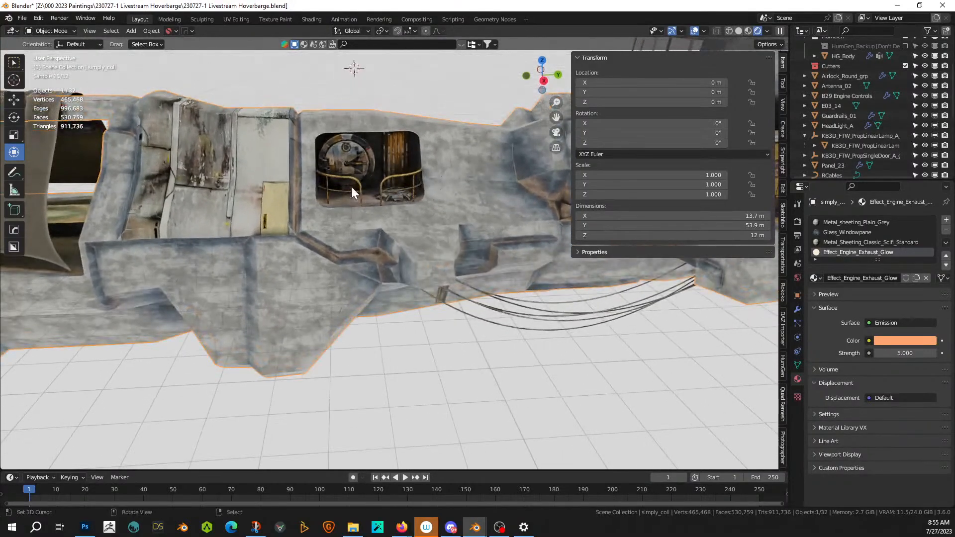
mouse_move(410, 158)
middle_down()
mouse_move(263, 180)
mouse_move(293, 209)
mouse_move(274, 240)
middle_up()
- In Edit Mode, select the two end faces along the side of the sheeting section beside the railed opening and switch to solid shading
key(Tab)
scroll(274, 240, up, 3)
click(262, 259)
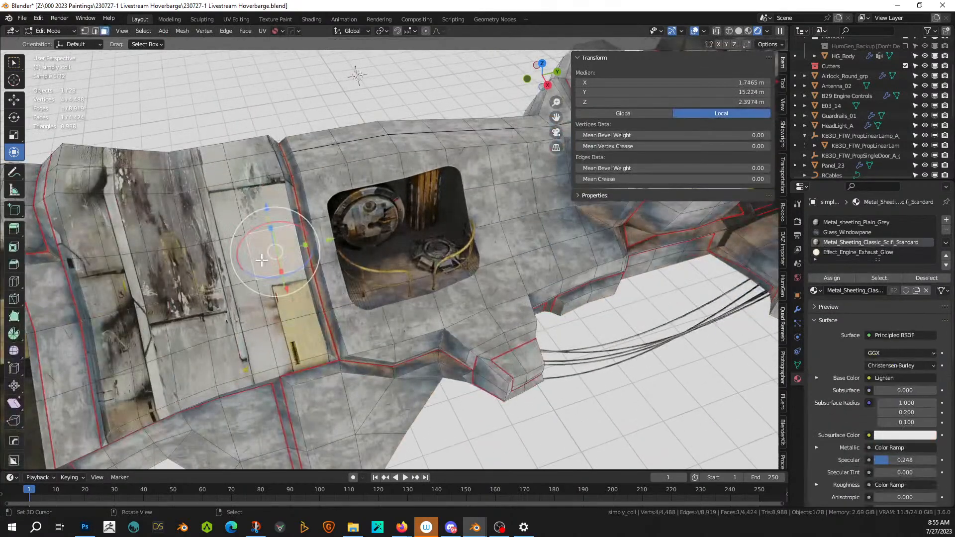
click(306, 364)
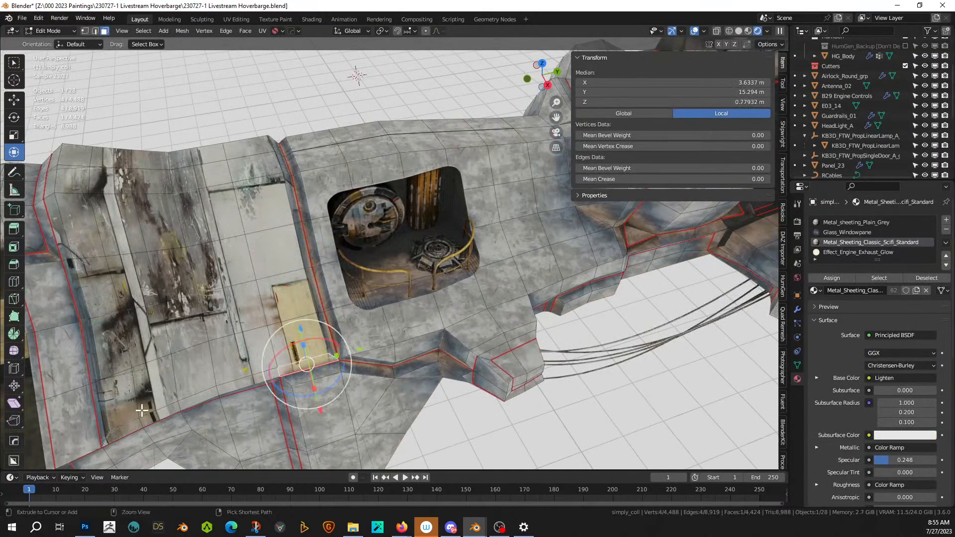
click(316, 343)
shift+click(125, 391)
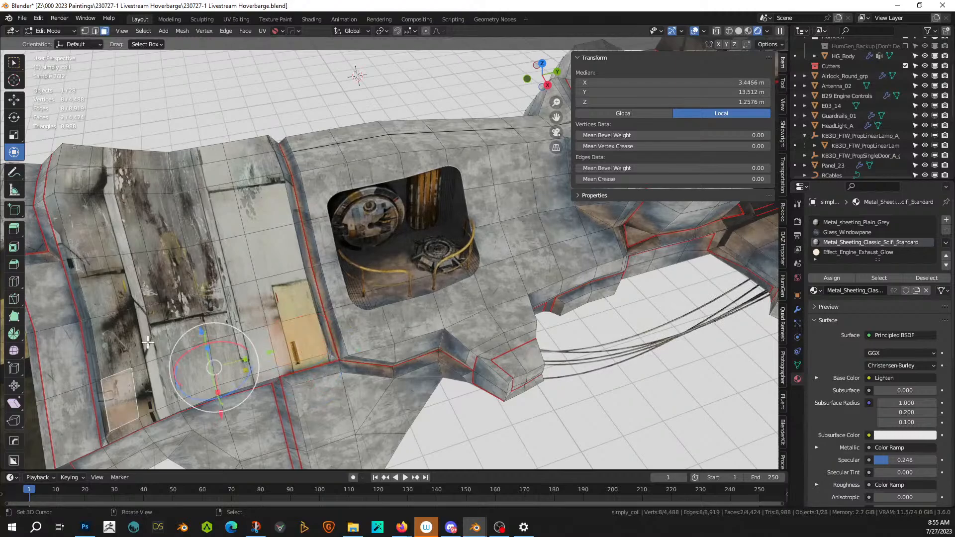
key(z)
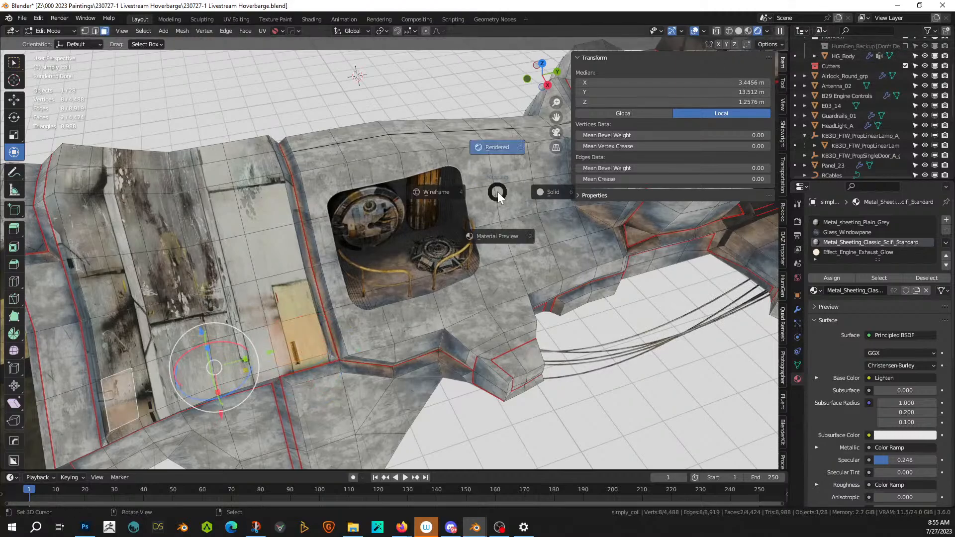
key(6)
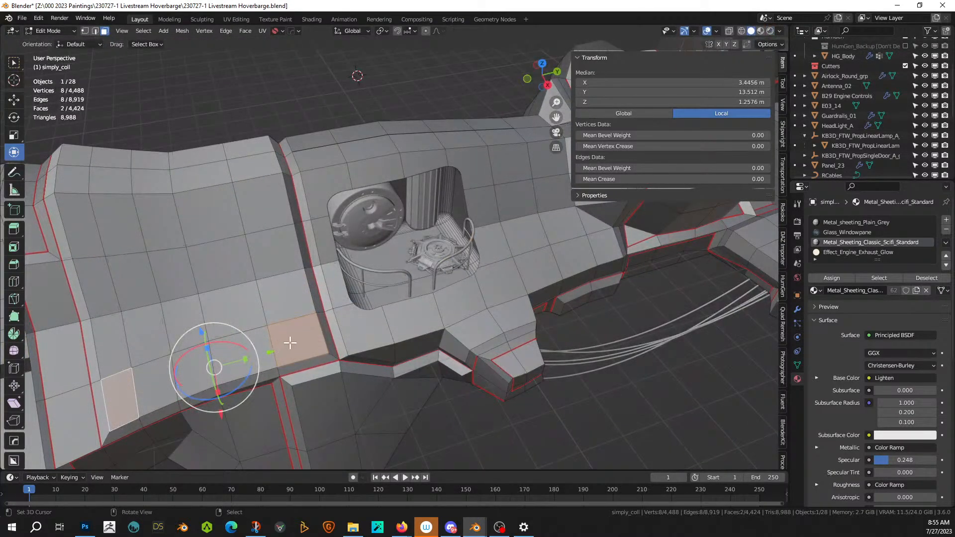
- Extend the selection to the full rows of faces along both side edges of the section
shift+click(290, 343)
ctrl+click(122, 394)
middle_drag(235, 261, 139, 326)
shift+click(114, 259)
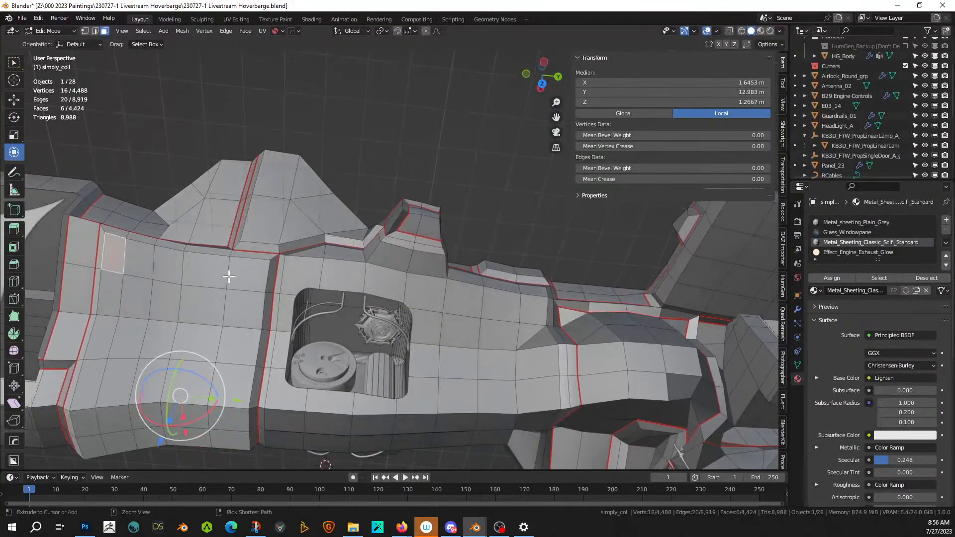
ctrl+click(257, 280)
mouse_move(229, 331)
middle_down()
mouse_move(245, 271)
mouse_move(224, 322)
middle_up()
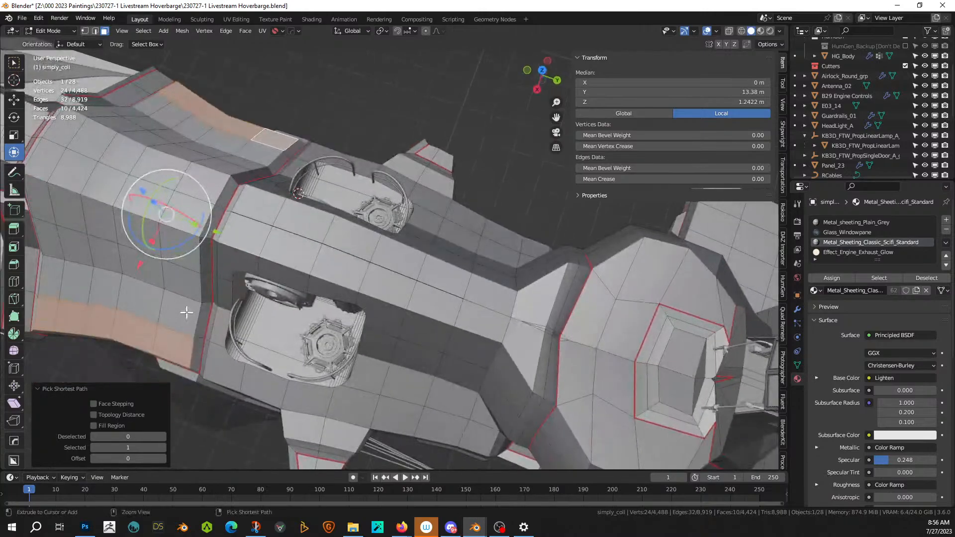
- Extend the face selection across the whole top of the section between both side rows and grow it by one ring
ctrl+click(187, 314)
ctrl+click(59, 282)
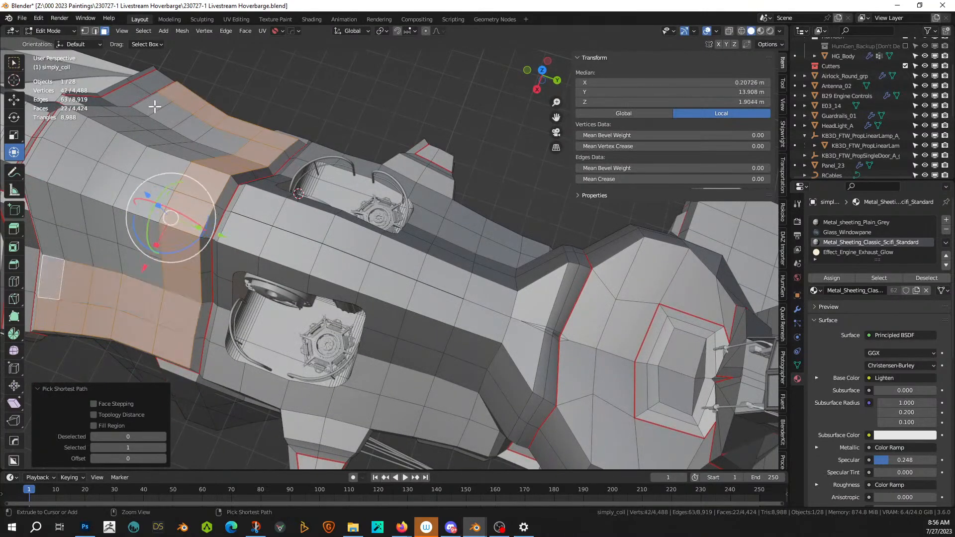
ctrl+click(222, 141)
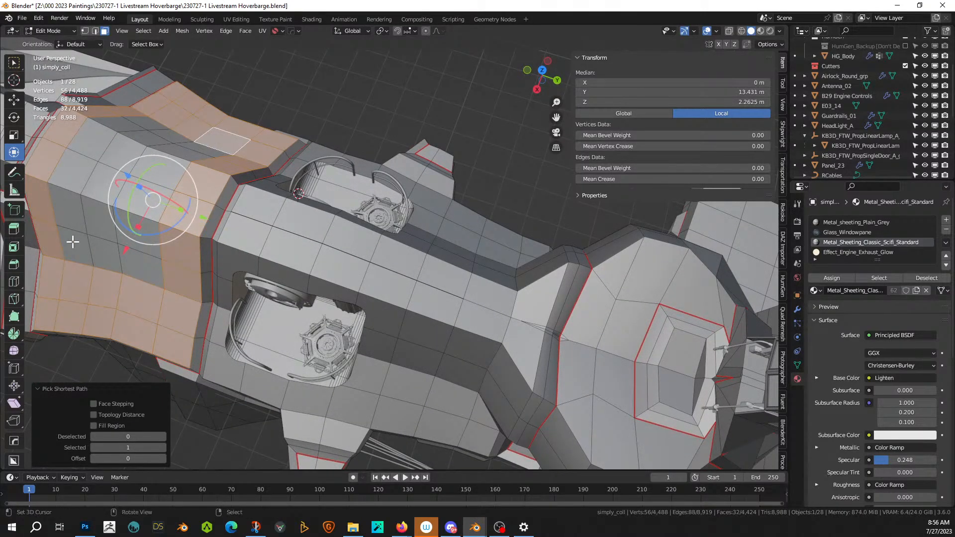
mouse_move(75, 266)
mouse_down()
mouse_move(92, 194)
mouse_move(146, 244)
mouse_up()
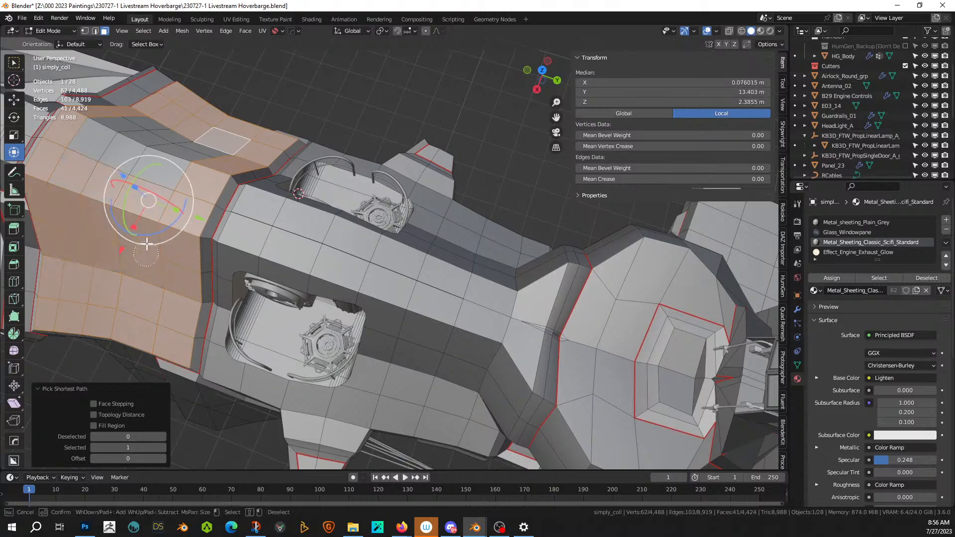
drag(207, 157, 144, 127)
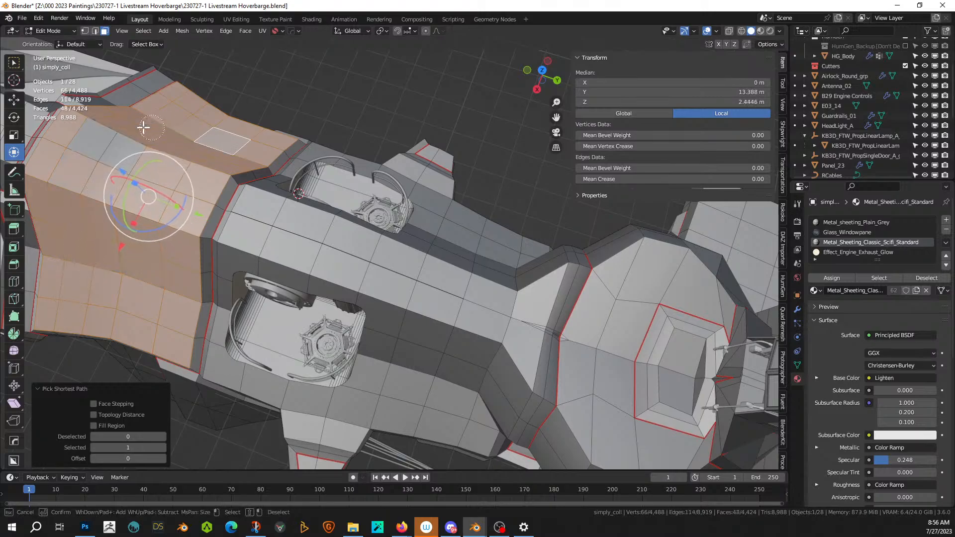
right_click(130, 168)
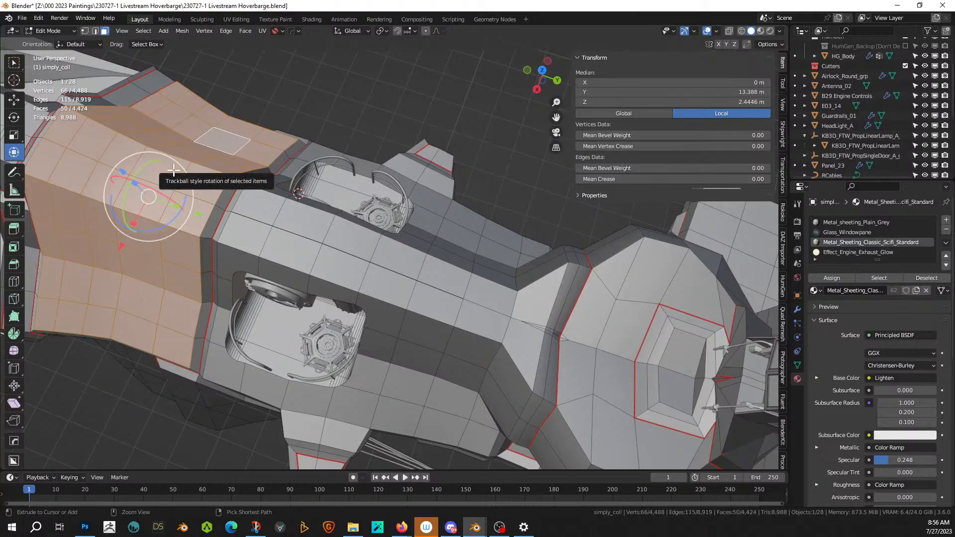
key(ctrl+KP_Add)
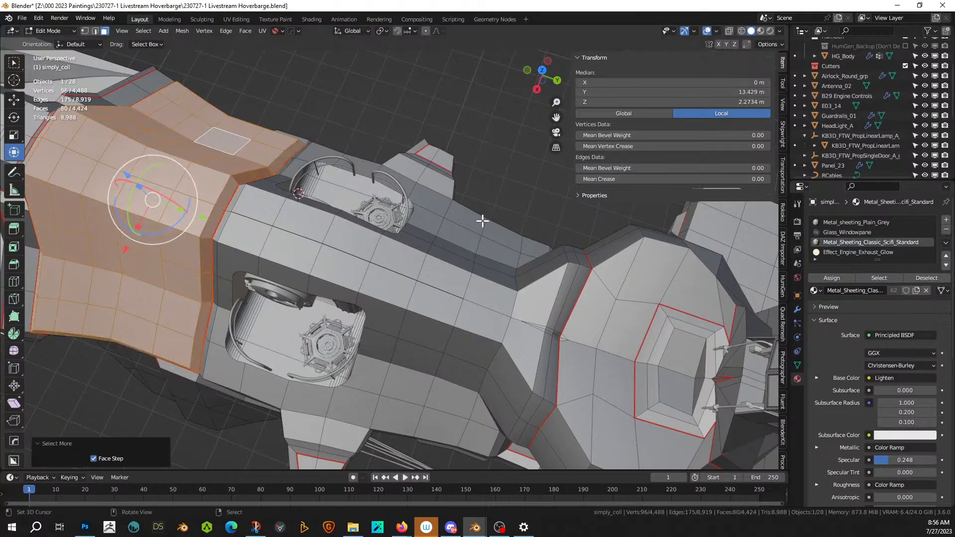
- Add a material slot with Grunge Yellow Painted Metal and assign it to the selected section faces
key(Tab)
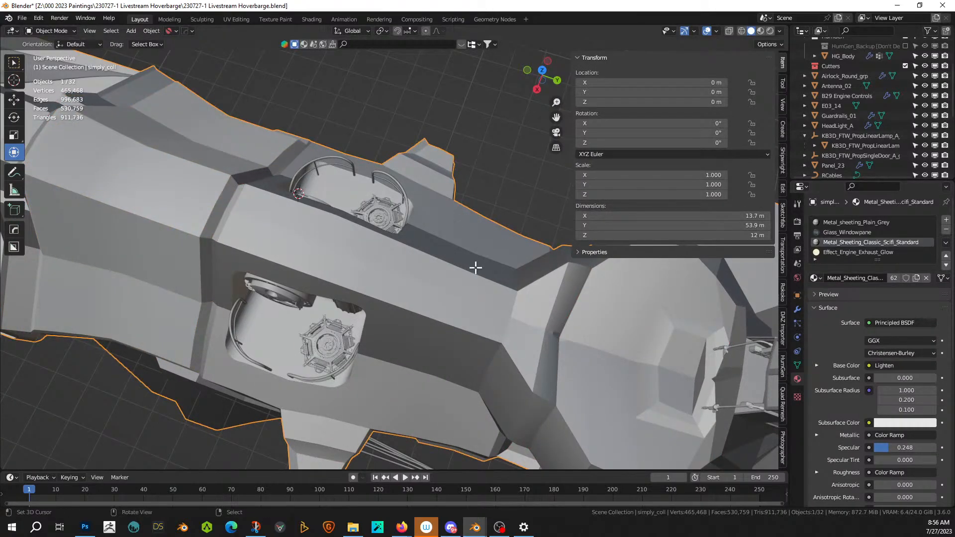
key(Tab)
click(946, 220)
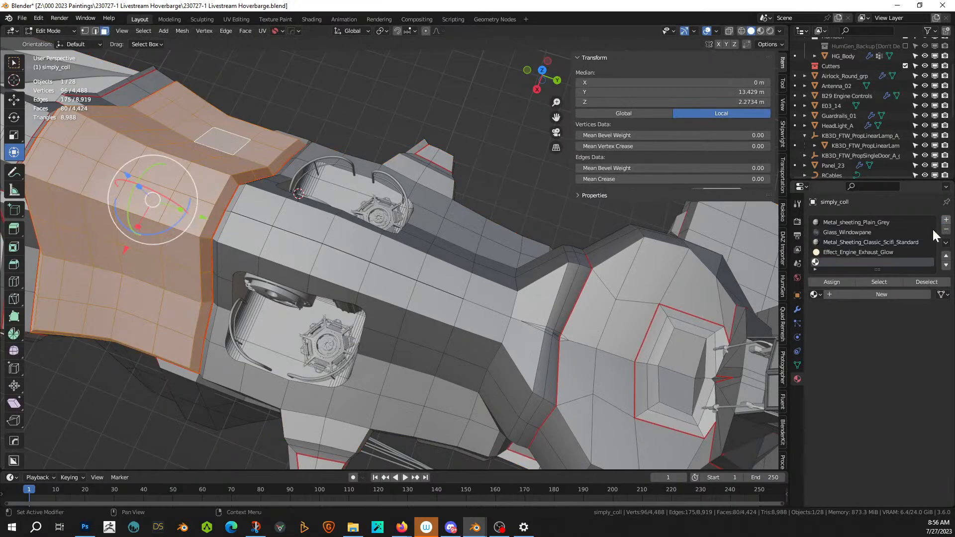
click(816, 294)
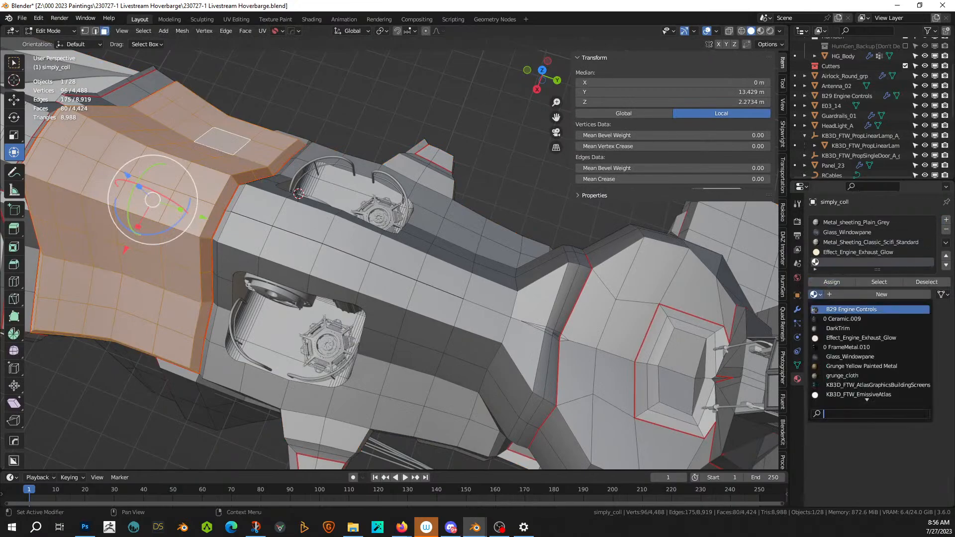
text(grun)
key(Down)
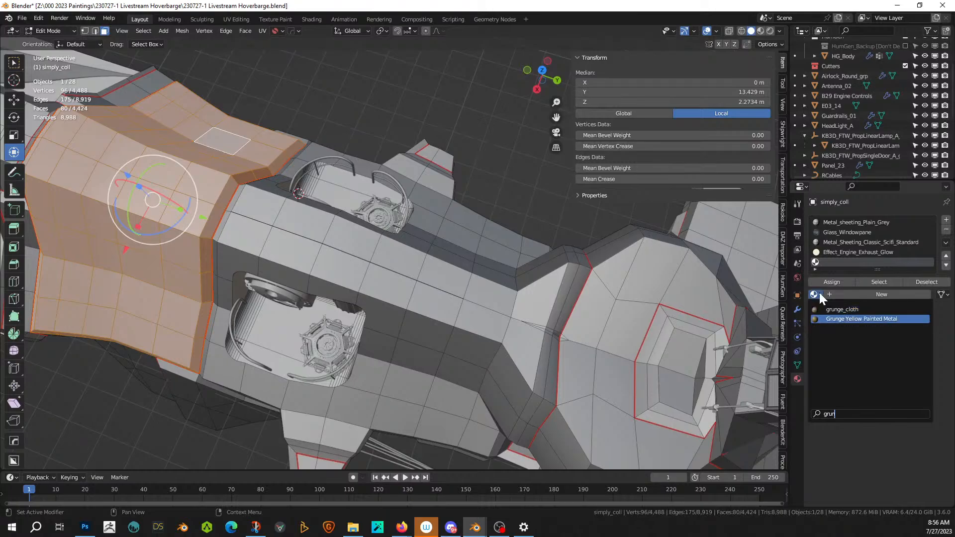
key(Return)
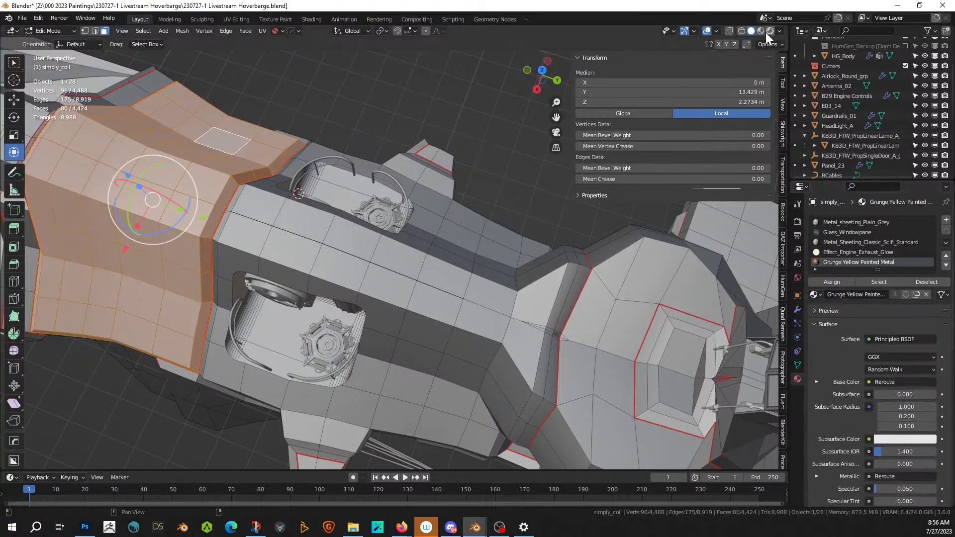
- Switch to rendered shading, leave Edit Mode and examine the yellow section in context along the barge
key(shift+z)
mouse_move(357, 270)
middle_down()
mouse_move(388, 217)
mouse_move(420, 187)
middle_up()
key(Tab)
scroll(389, 213, down, 8)
scroll(404, 256, up, 4)
middle_drag(404, 255, 317, 305)
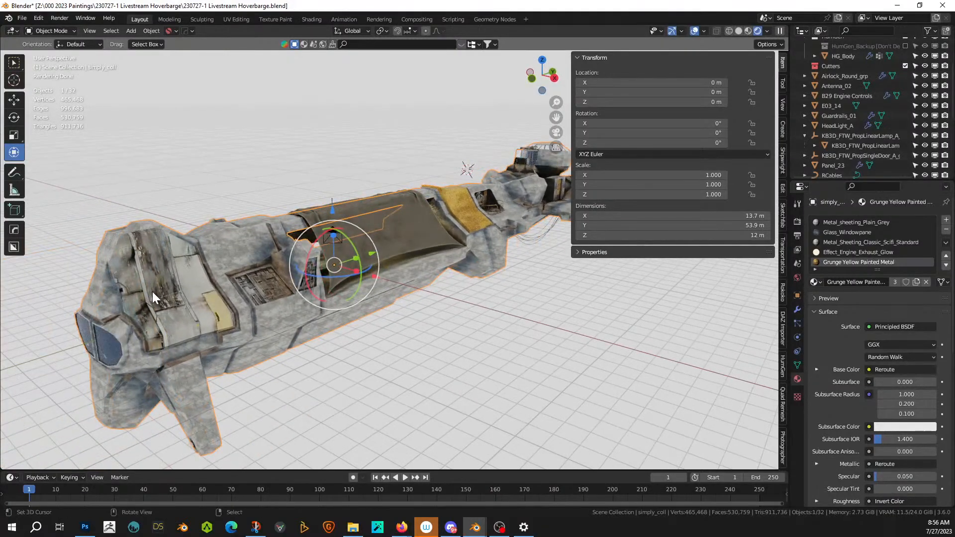
- Move the Grunge Yellow Painted Metal slot above Metal_Sheeting_Classic_Scifi_Standard and remove the sci-fi sheeting slot so its panels take the yellow metal
click(946, 255)
click(946, 256)
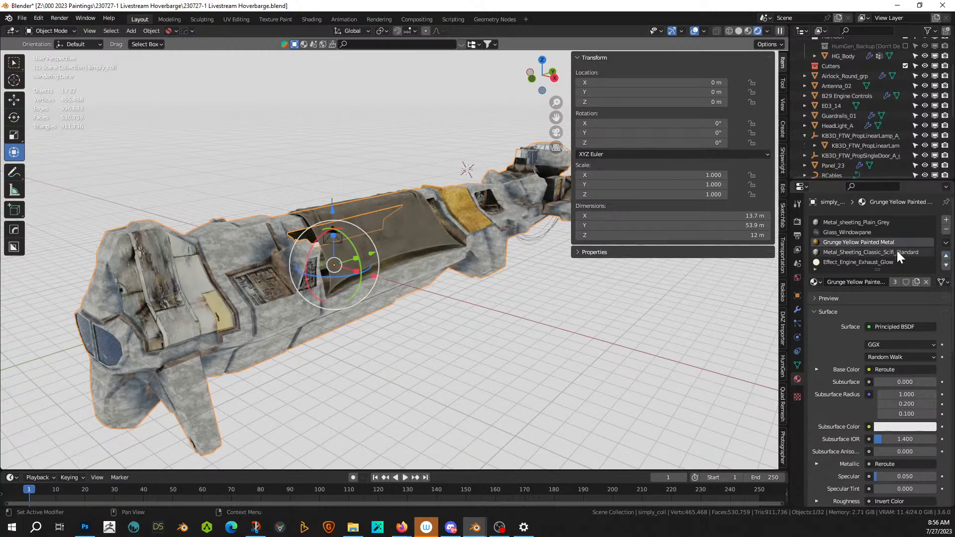
click(898, 253)
click(946, 231)
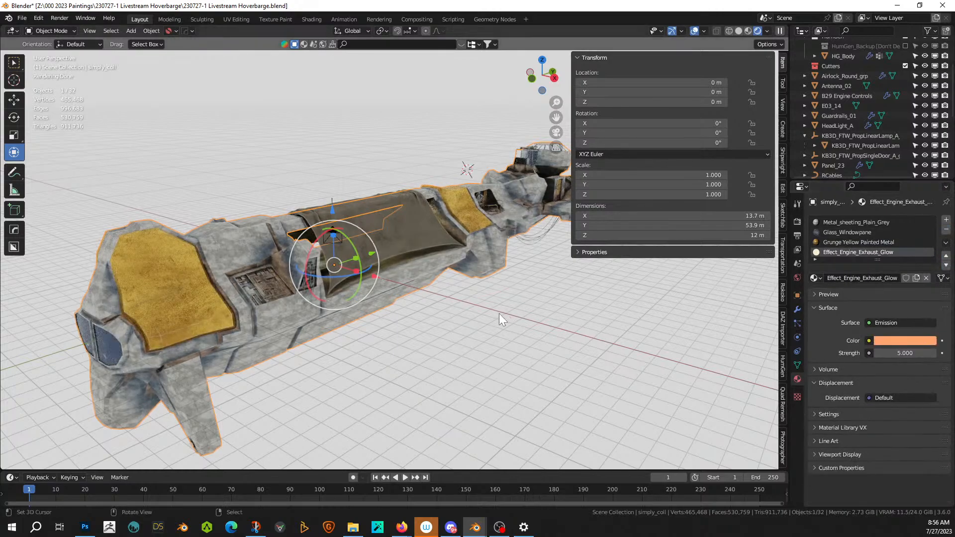
mouse_move(420, 334)
middle_down()
mouse_move(523, 326)
mouse_move(455, 322)
mouse_move(354, 361)
mouse_move(443, 373)
mouse_move(357, 369)
mouse_move(360, 390)
mouse_move(512, 299)
middle_up()
scroll(356, 361, up, 3)
scroll(348, 335, up, 3)
shift+middle_drag(347, 336, 448, 295)
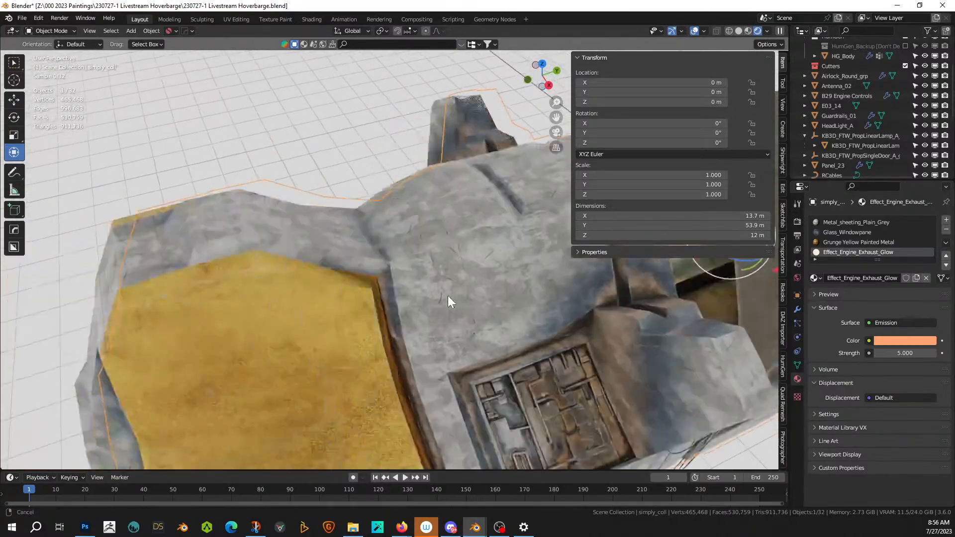
scroll(331, 300, down, 1)
middle_drag(240, 301, 368, 249)
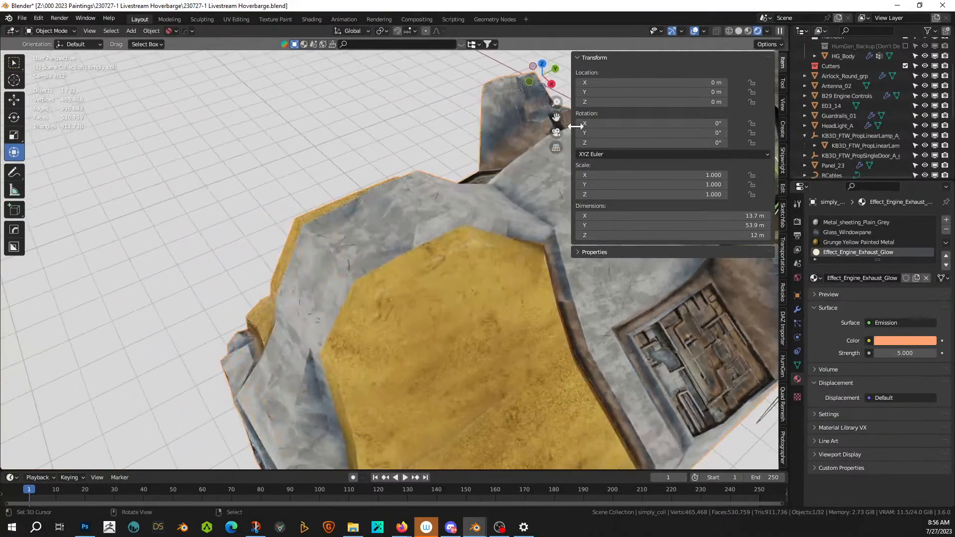
- In solid shading, enter Edit Mode and select the central strip of faces, including its forked end, above the nose windows
key(z)
click(349, 415)
middle_drag(383, 346, 266, 394)
middle_drag(257, 382, 374, 344)
key(Tab)
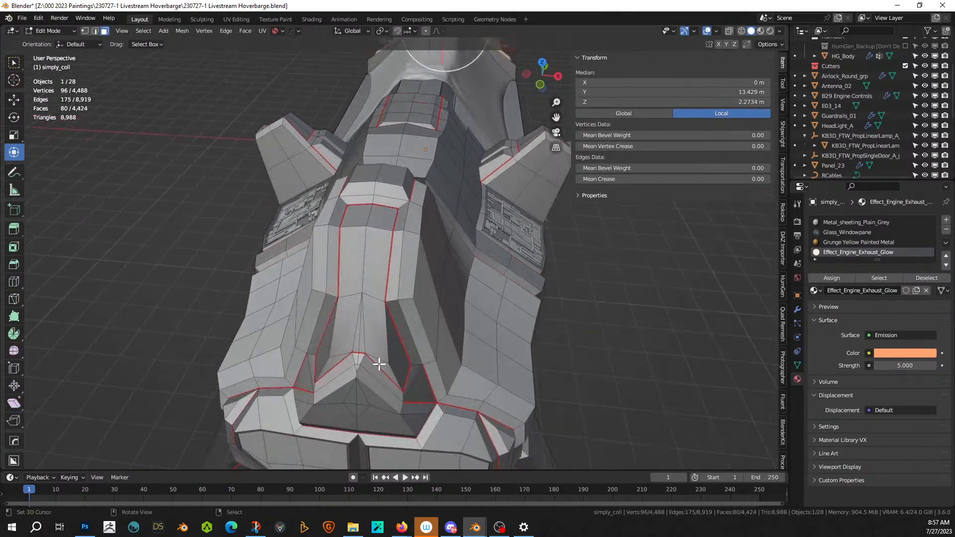
right_click(383, 363)
ctrl+right_click(395, 353)
key(c)
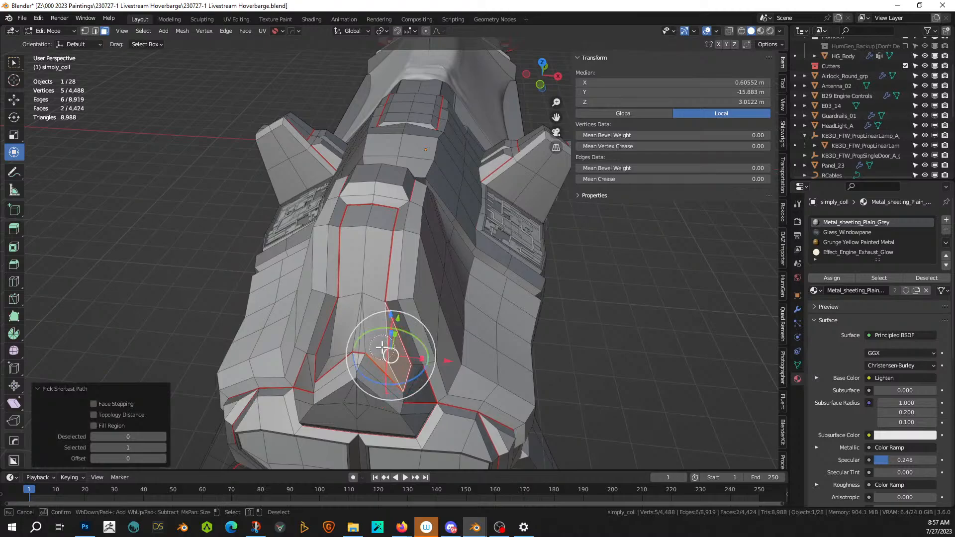
mouse_move(383, 346)
mouse_down()
mouse_move(341, 340)
mouse_move(356, 336)
mouse_move(362, 277)
mouse_up()
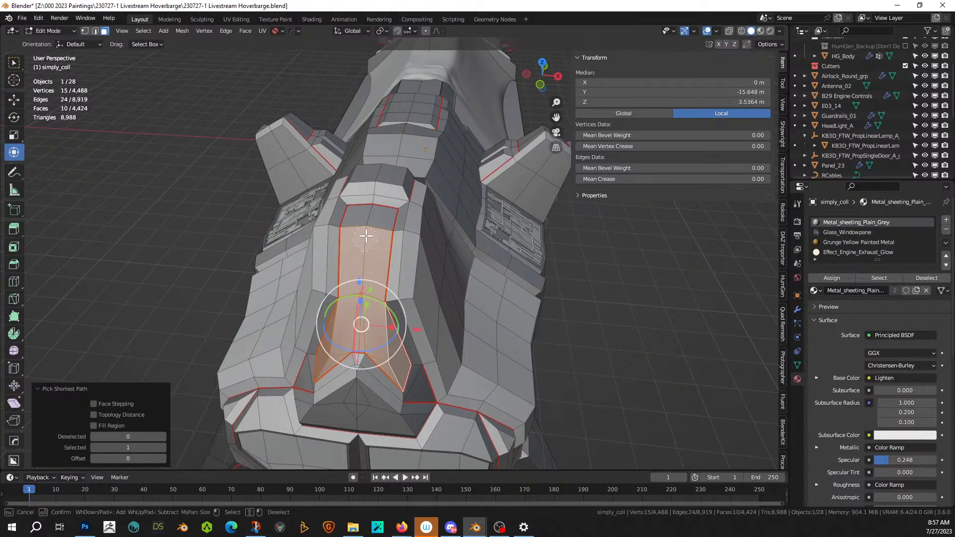
drag(366, 237, 367, 227)
key(Escape)
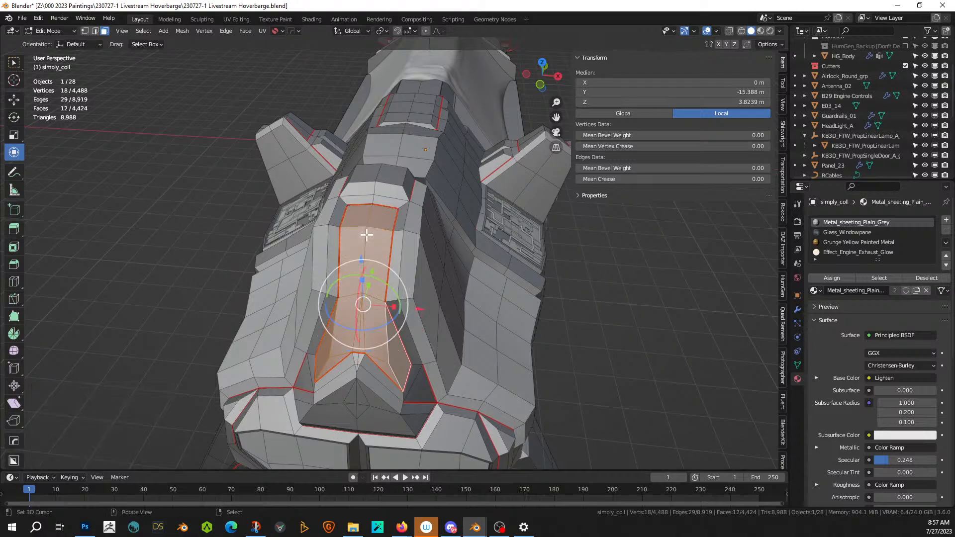
- Assign Grunge Yellow Painted Metal to the central nose strip and inspect it in Object Mode with rendered shading
click(858, 243)
click(833, 277)
key(Tab)
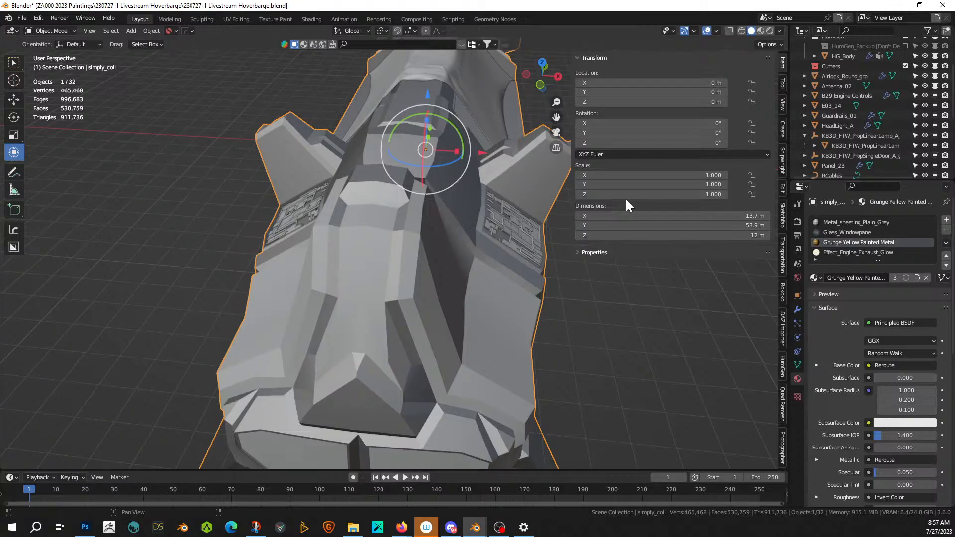
key(z)
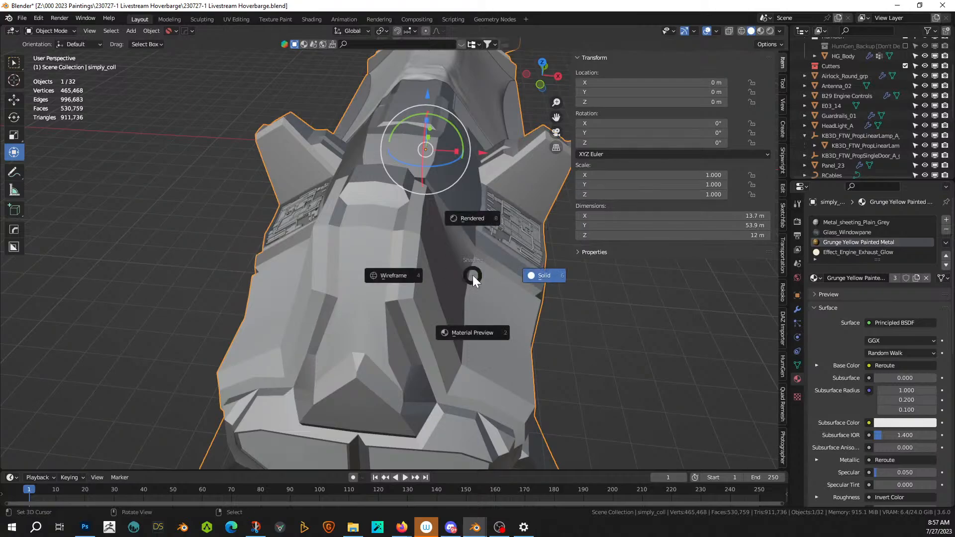
key(8)
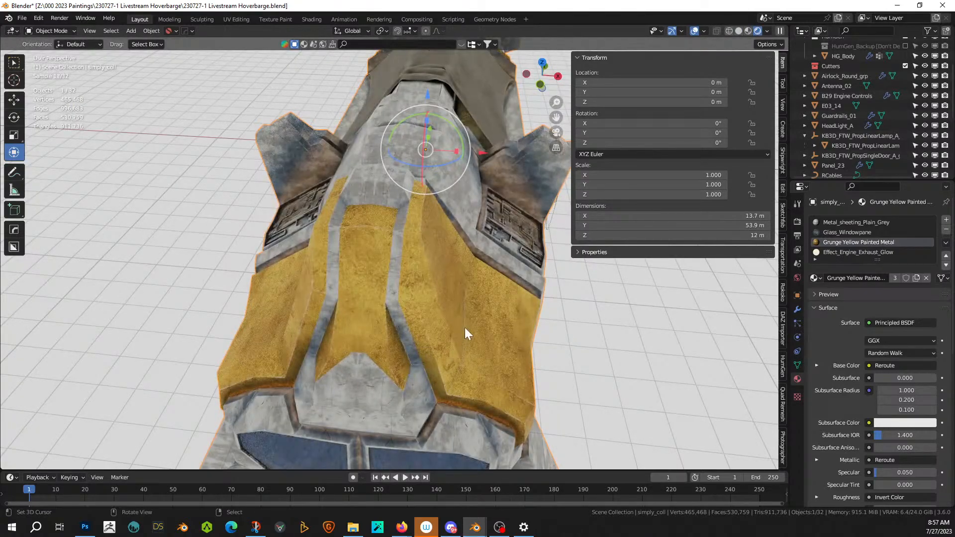
scroll(471, 328, down, 3)
middle_drag(477, 326, 416, 346)
scroll(387, 300, up, 4)
- In Edit Mode, add a material slot with Metal_Sheeting_Classic_Scifi_Standard and assign it to the selected central nose strip
key(Tab)
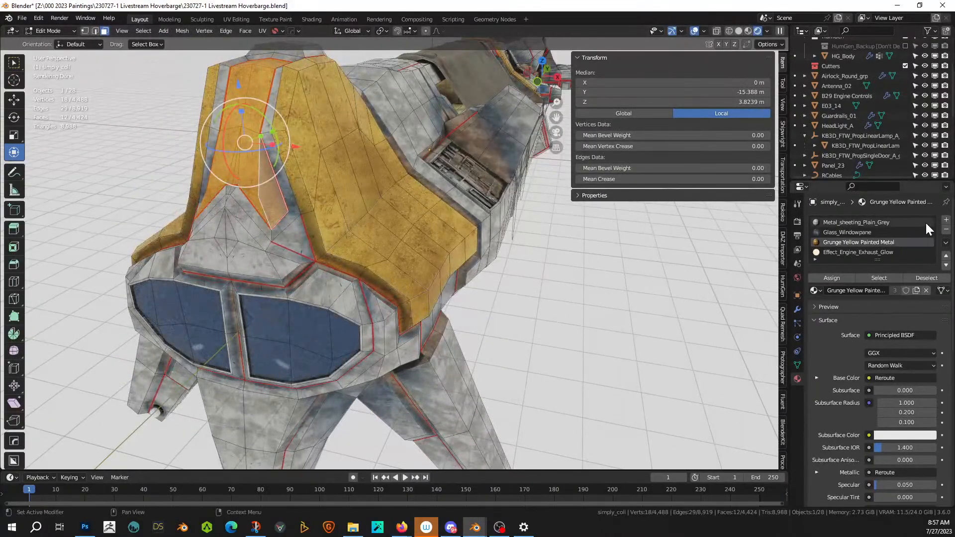
click(946, 219)
click(834, 283)
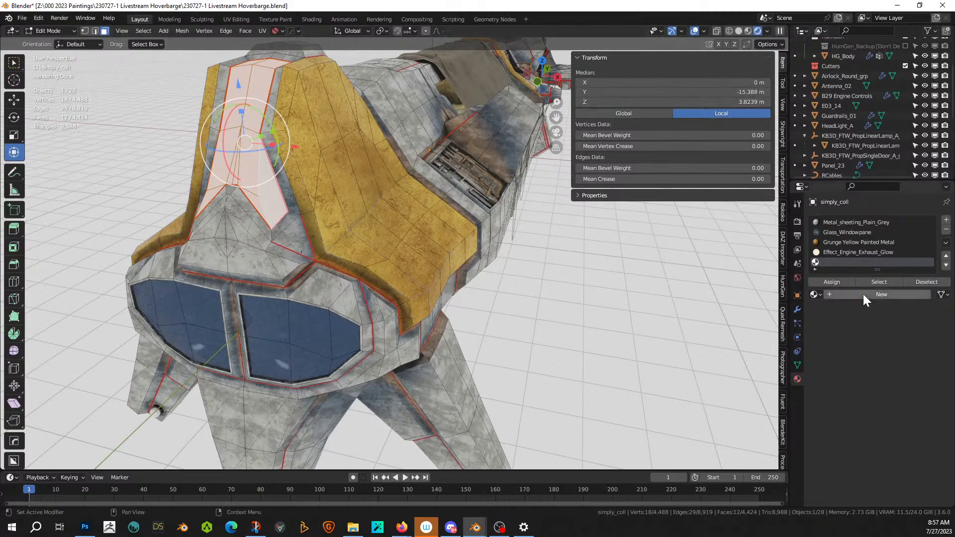
click(814, 295)
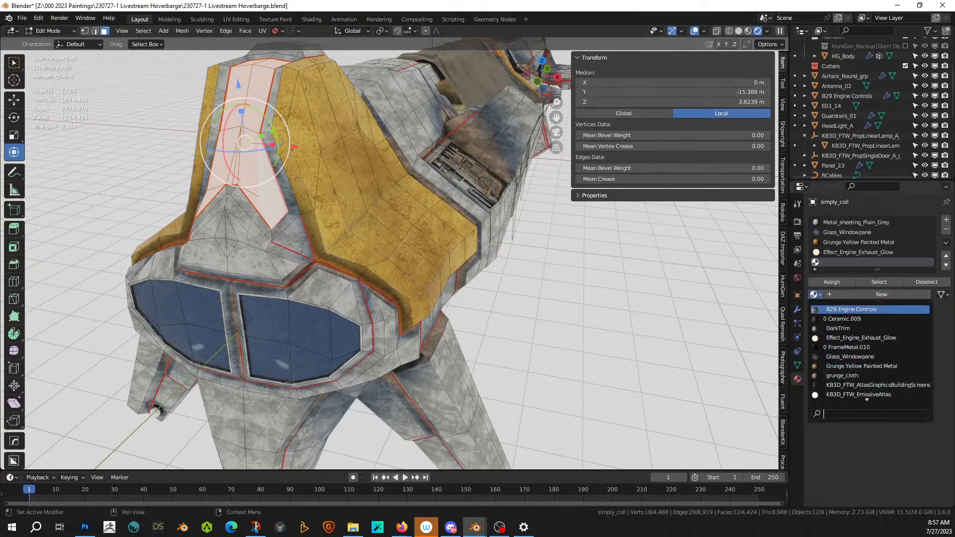
text(she)
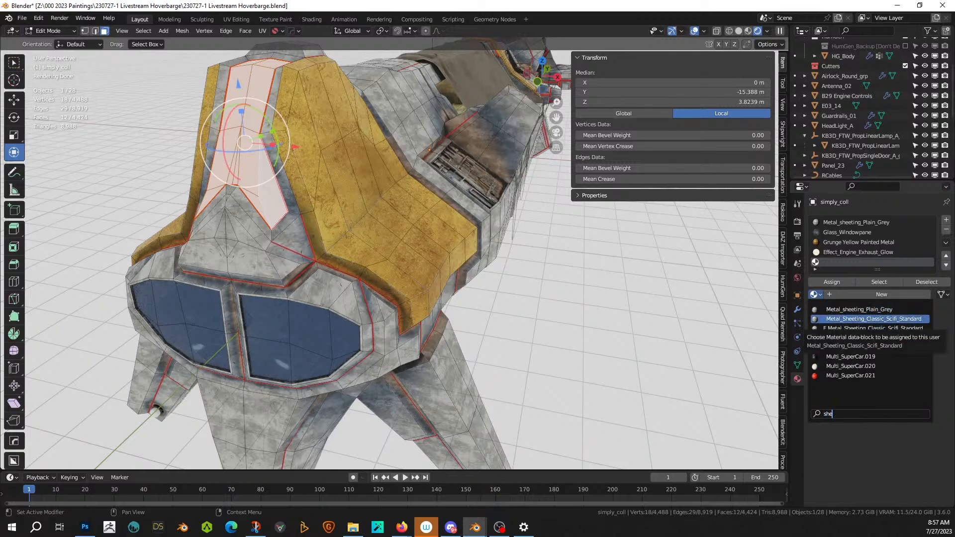
click(839, 319)
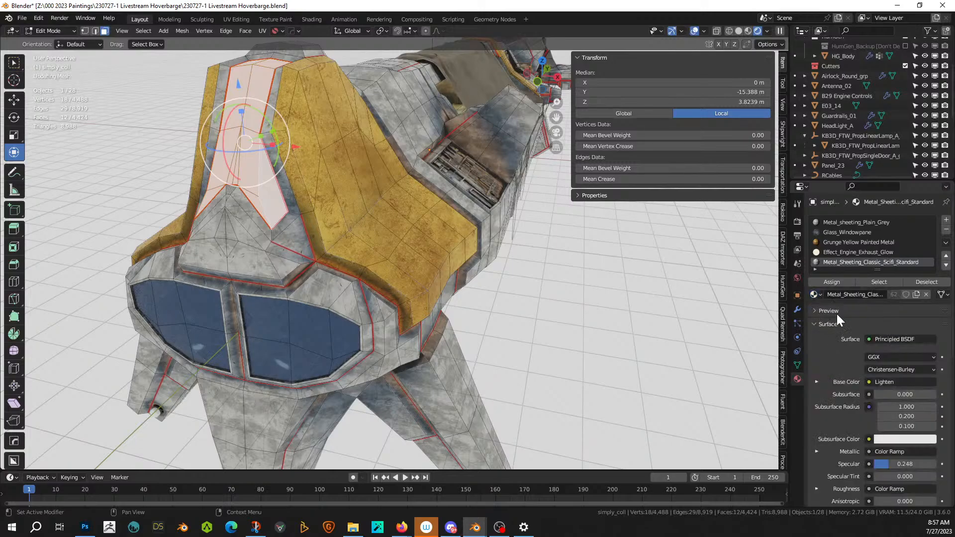
click(835, 285)
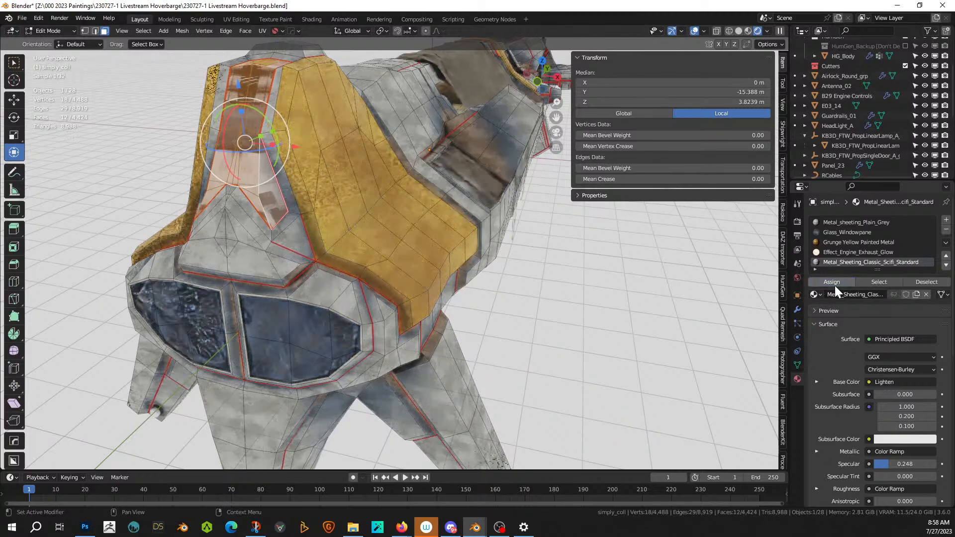
- In the UV Editing workspace, move the nose strip's UVs down onto the Steel_Sheeting_Corellian_Grey.jpg texture and scale them down slightly
click(229, 19)
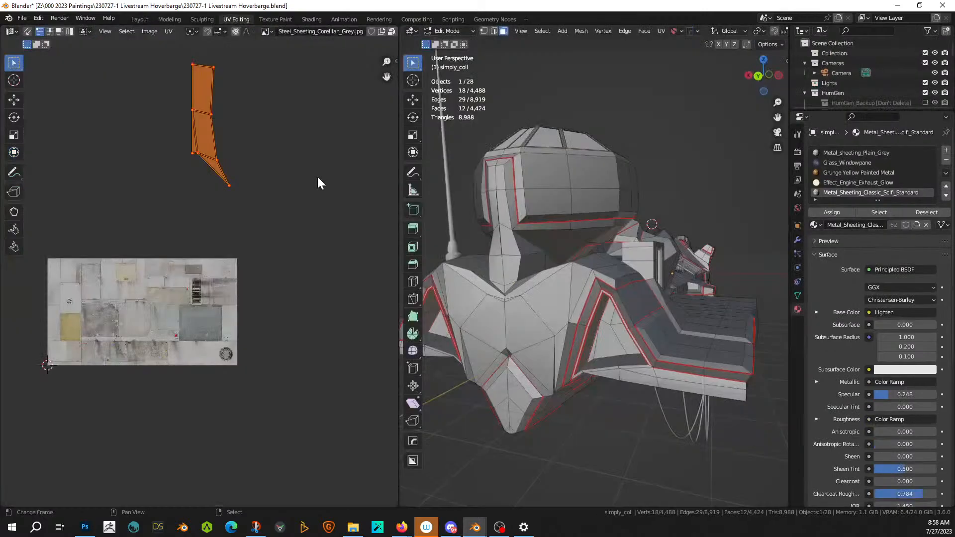
scroll(249, 189, down, 4)
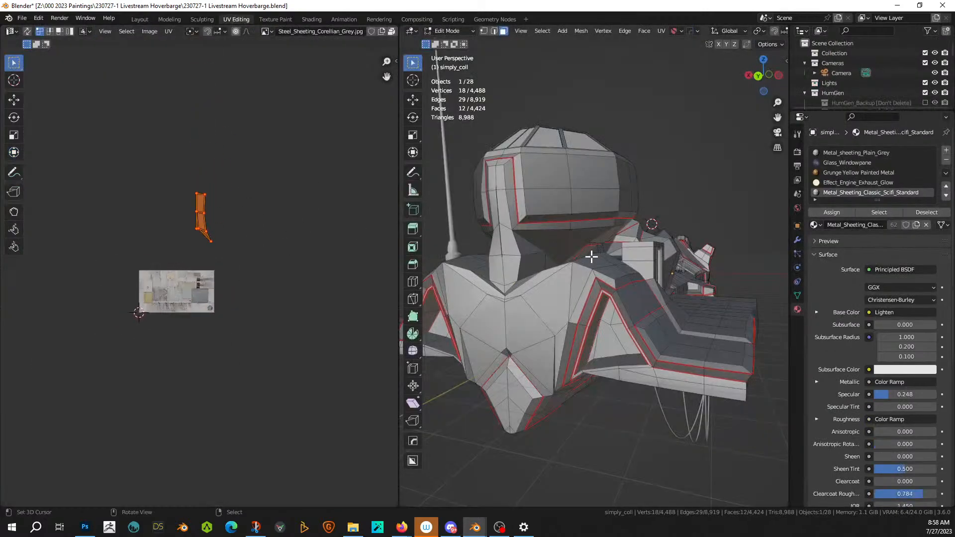
key(KP_Decimal)
middle_drag(610, 275, 454, 316)
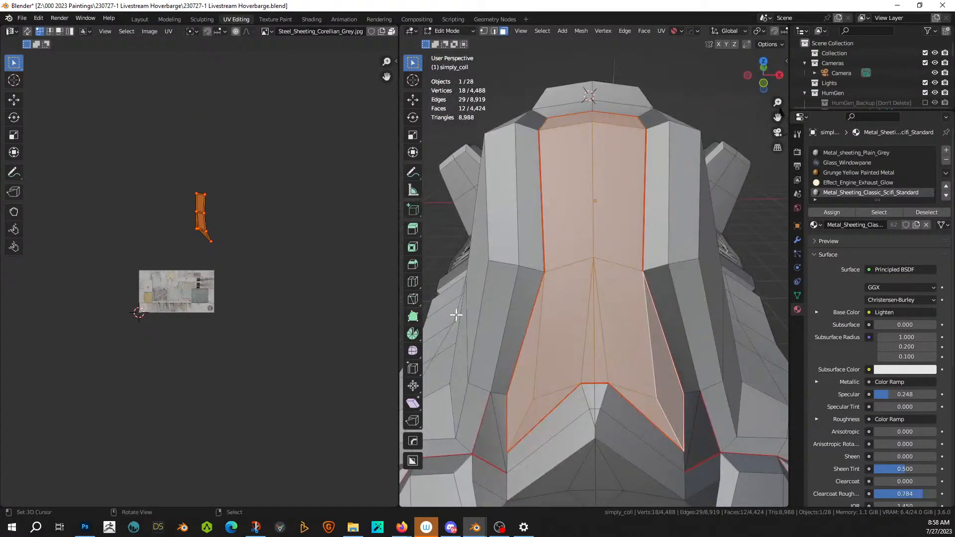
scroll(479, 312, down, 4)
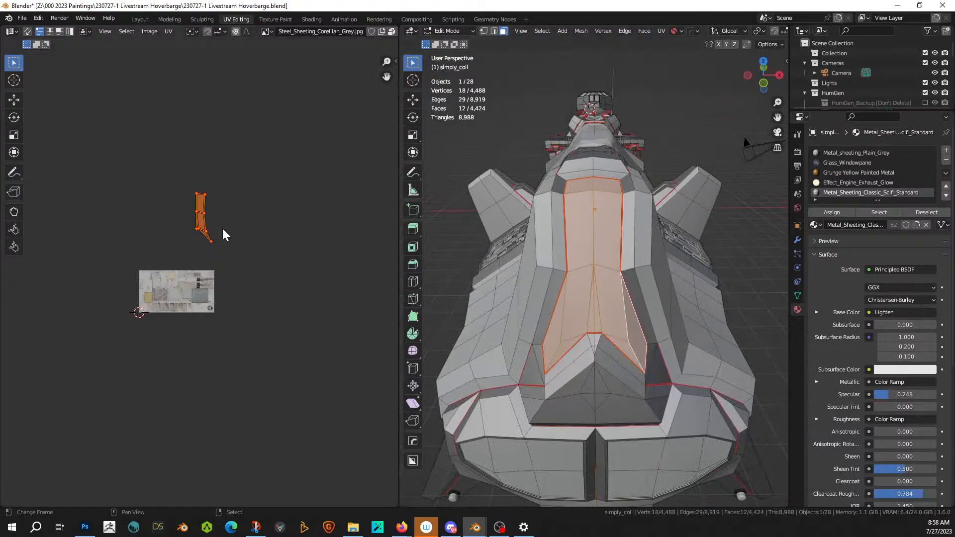
scroll(223, 234, up, 5)
key(g)
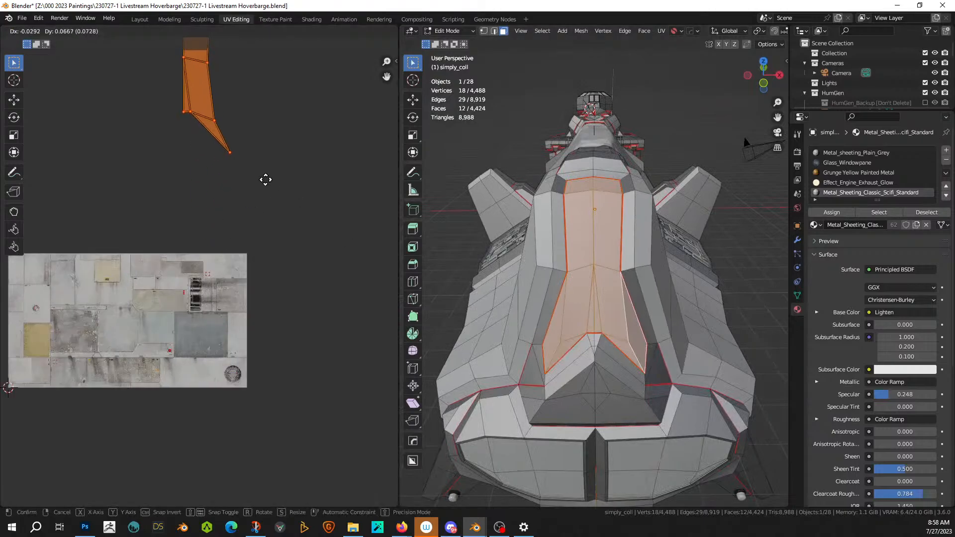
click(248, 351)
key(s)
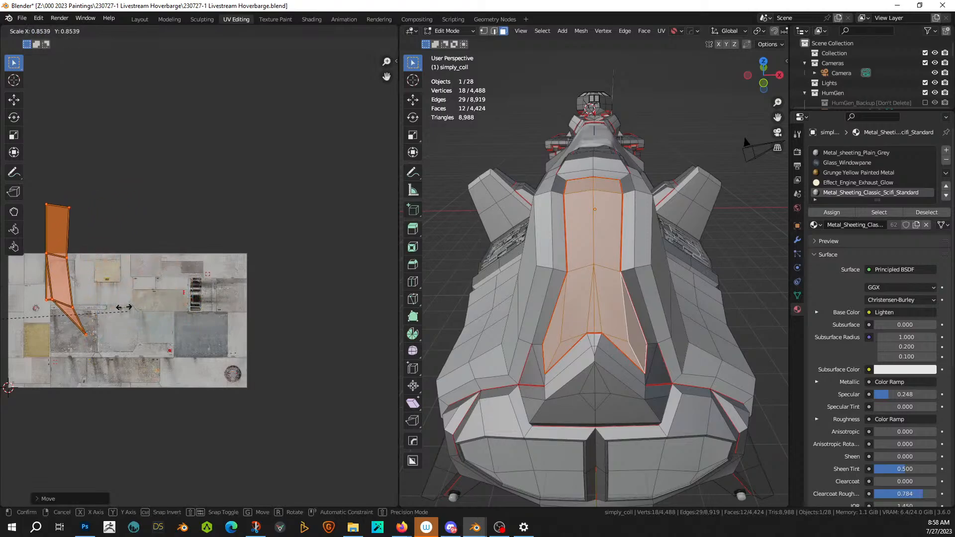
click(121, 297)
- Shrink all of the strip's scattered UV islands strongly and move them together onto the texture image
scroll(368, 332, down, 7)
scroll(381, 334, down, 3)
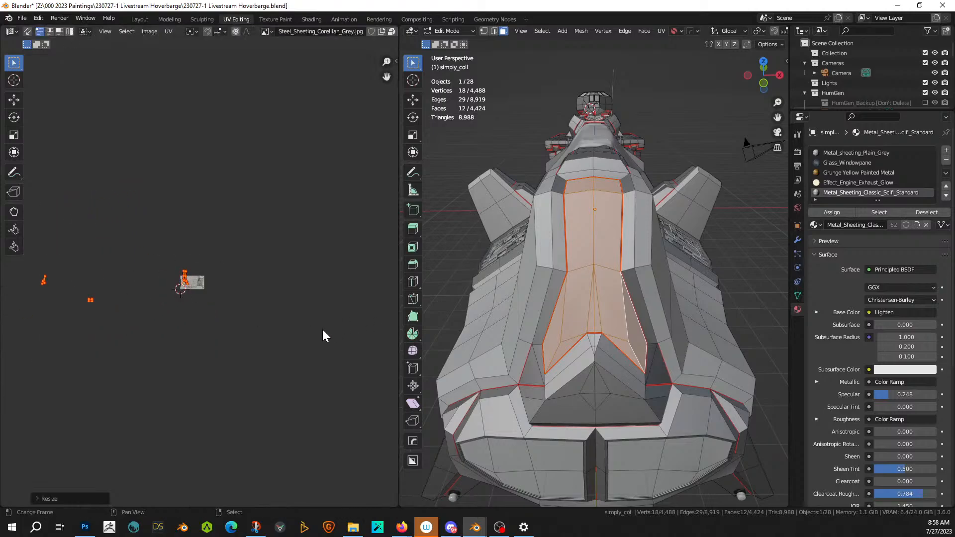
key(s)
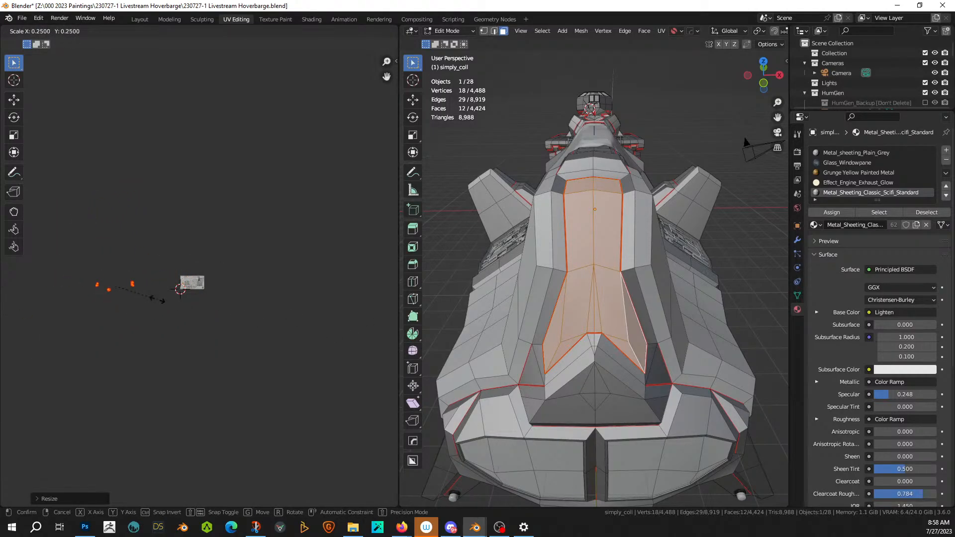
click(142, 292)
scroll(129, 288, up, 6)
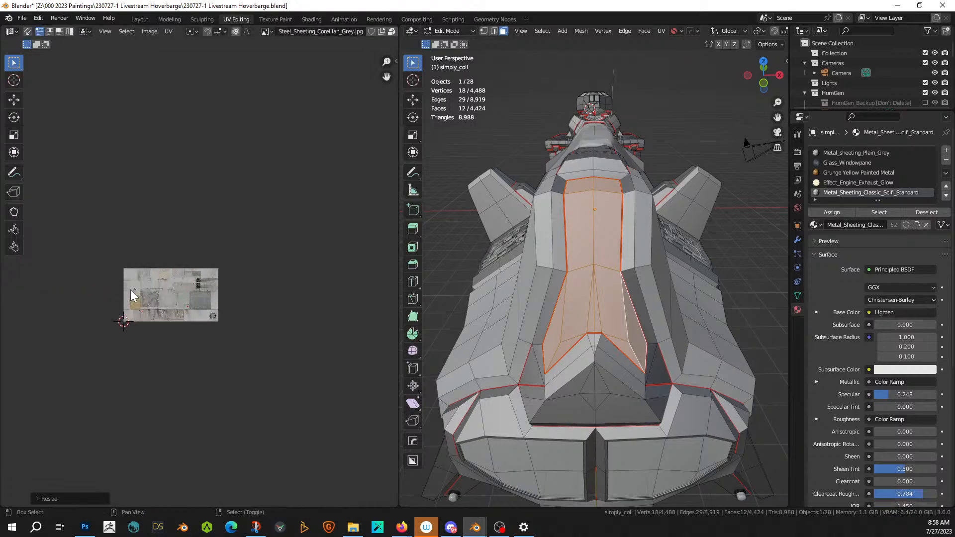
middle_drag(258, 299, 298, 306)
key(g)
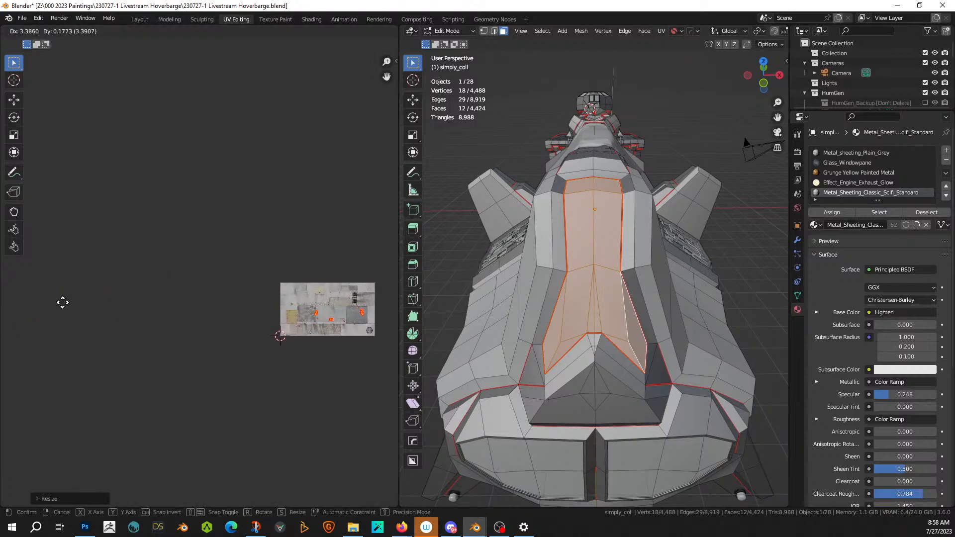
click(68, 301)
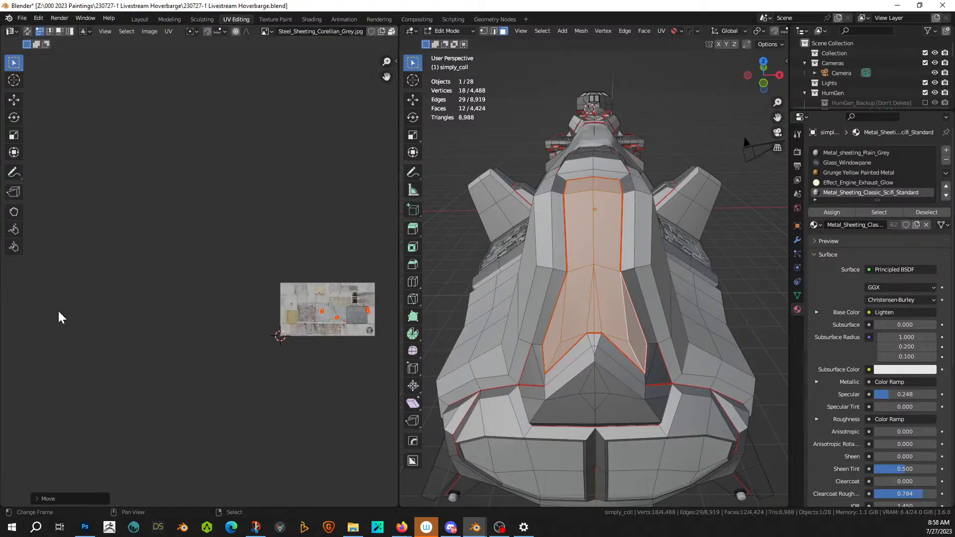
- Move the strip's long UV island and the small rectangular island onto the plain light-grey panel area of the texture
scroll(184, 346, up, 3)
middle_drag(189, 347, 257, 304)
scroll(336, 306, up, 4)
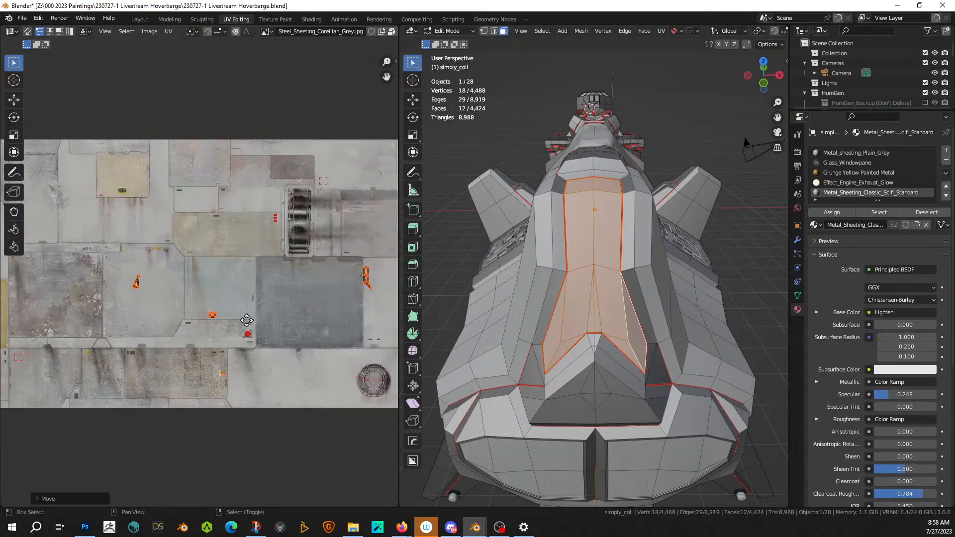
right_click(351, 253)
key(g)
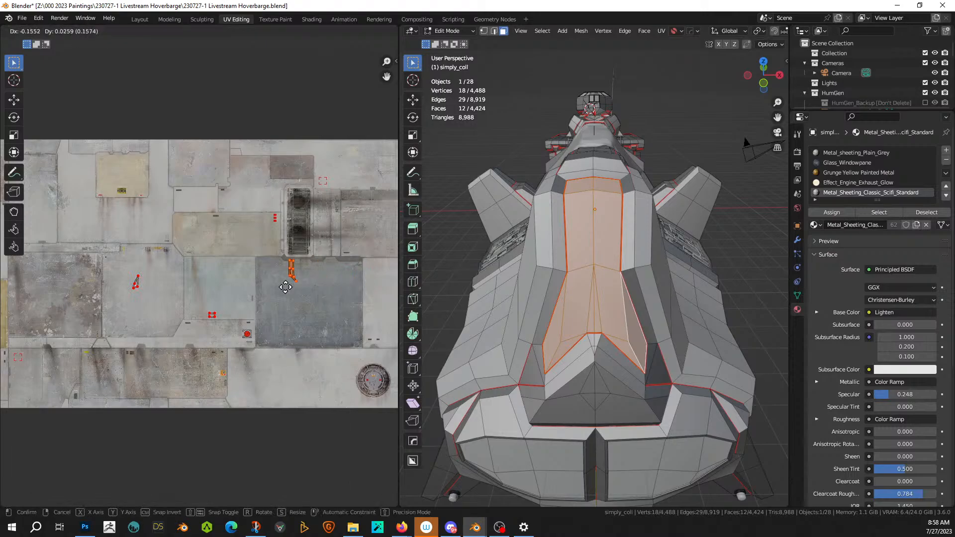
click(170, 299)
right_click(212, 315)
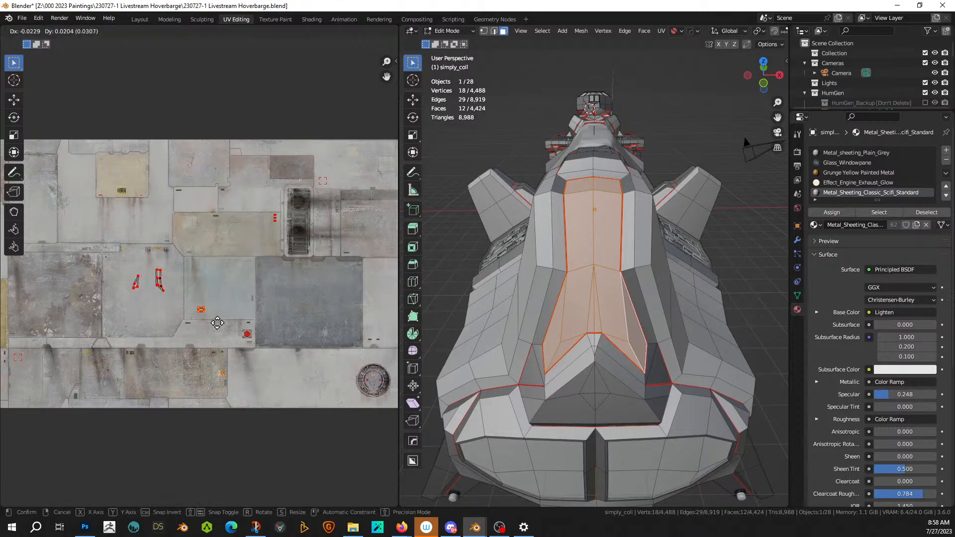
key(g)
click(180, 306)
- Return to Object Mode, switch to rendered shading and examine the sheeting on the nose strip
key(Tab)
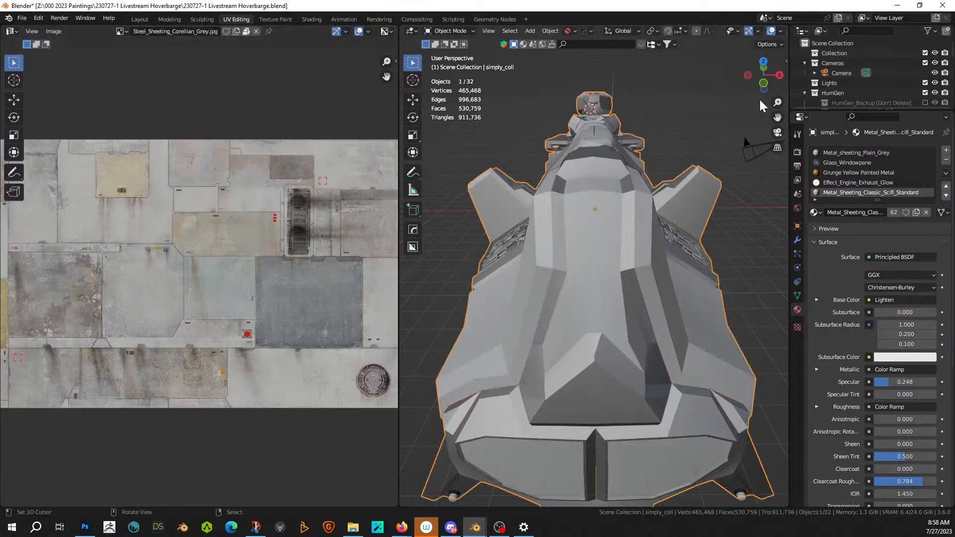
key(z)
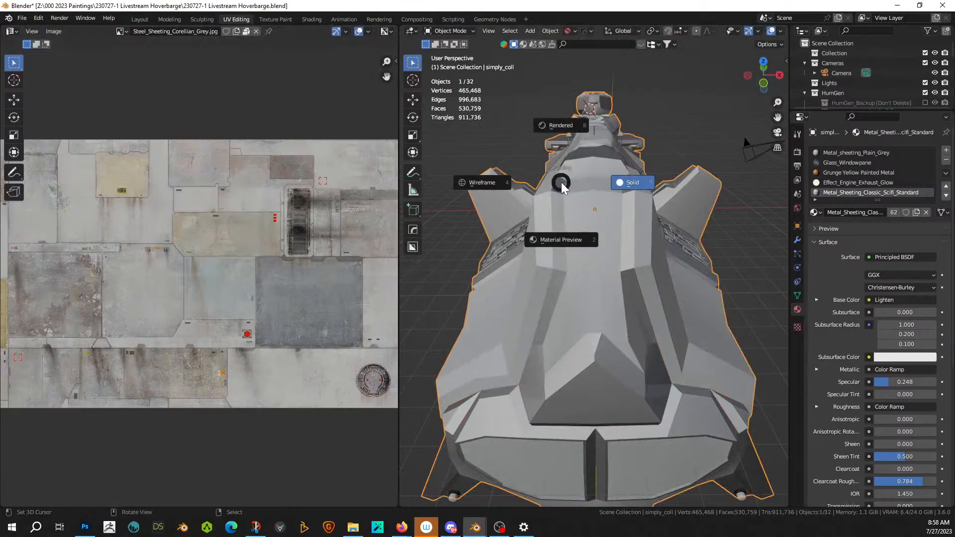
key(8)
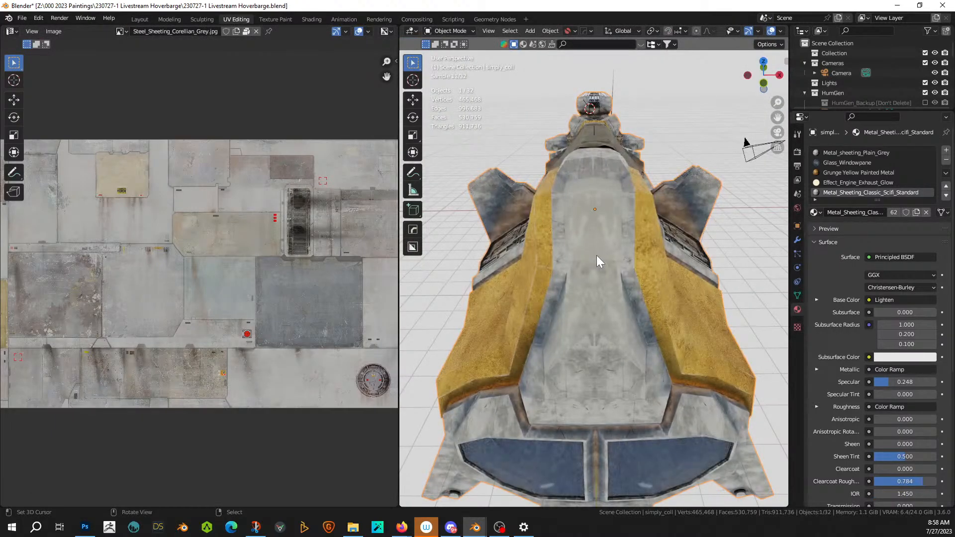
mouse_move(596, 255)
middle_down()
mouse_move(551, 279)
mouse_move(614, 260)
middle_up()
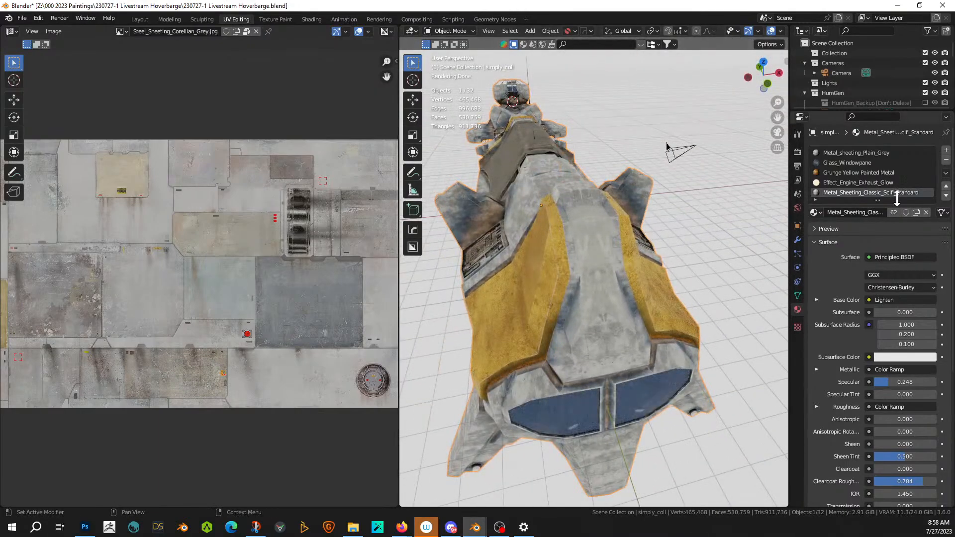
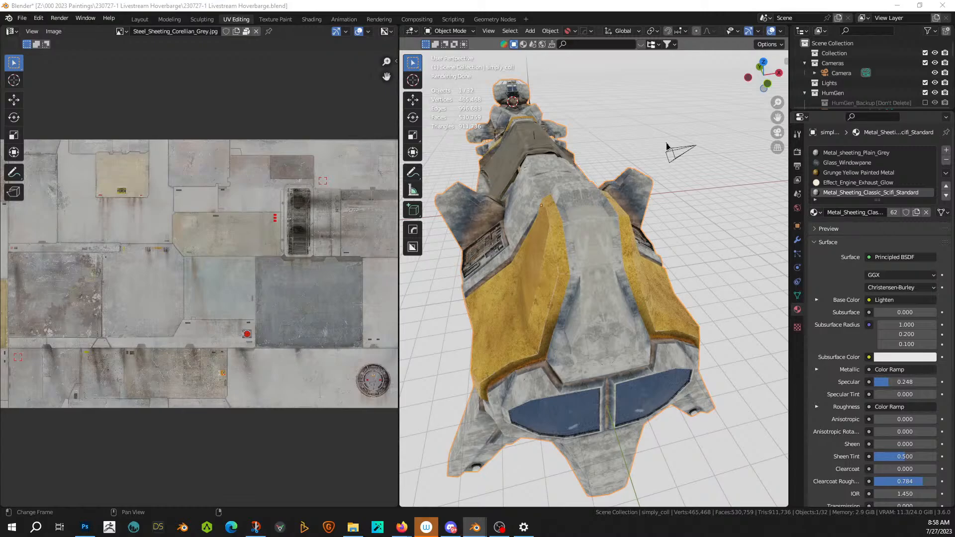
- Replace the nose strip's material with Metal_Sheeting_Classic_Scifi_Alternative, check it along the barge and save the file
drag(834, 36, 879, 241)
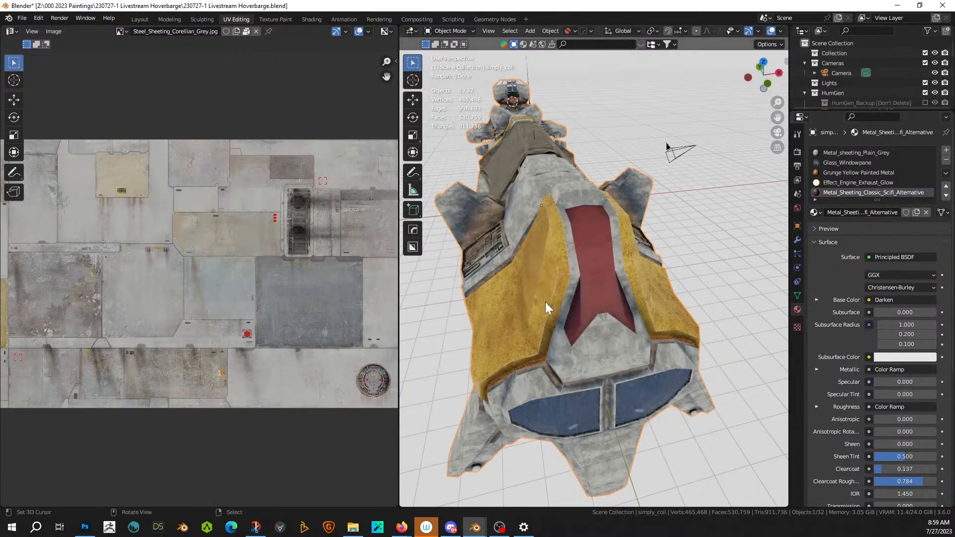
middle_drag(604, 285, 570, 235)
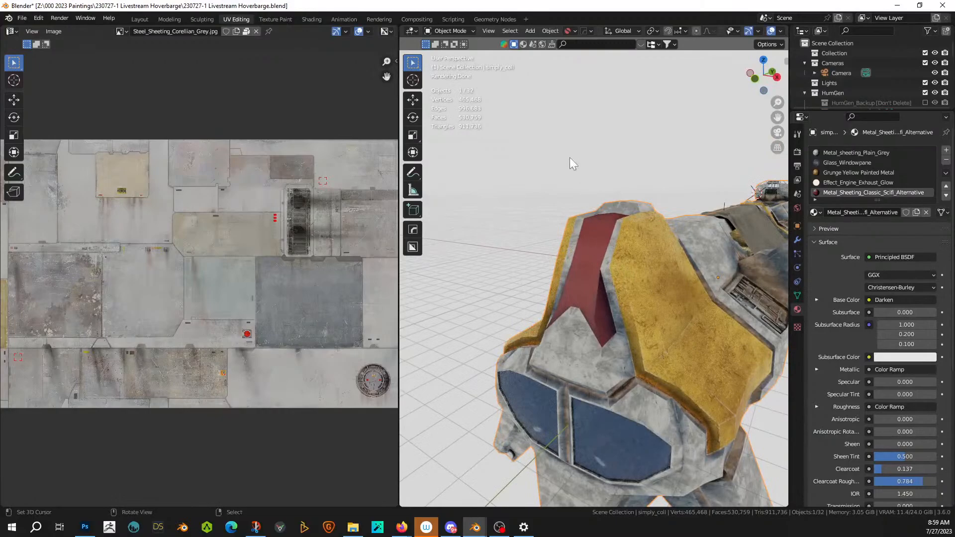
middle_drag(572, 162, 498, 223)
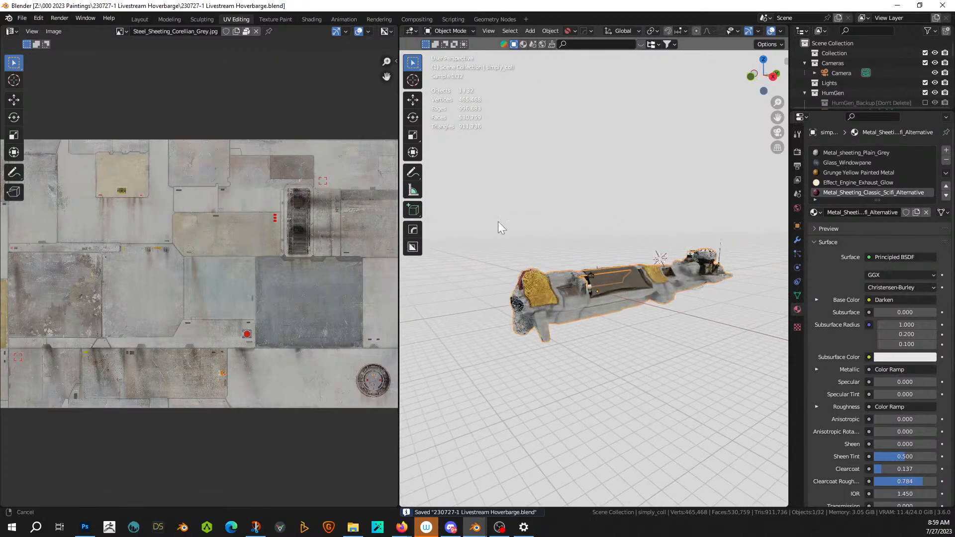
- In the Layout workspace, convert the three hanging RCables curve objects and the simply_coll_RPipes curve to meshes
click(140, 19)
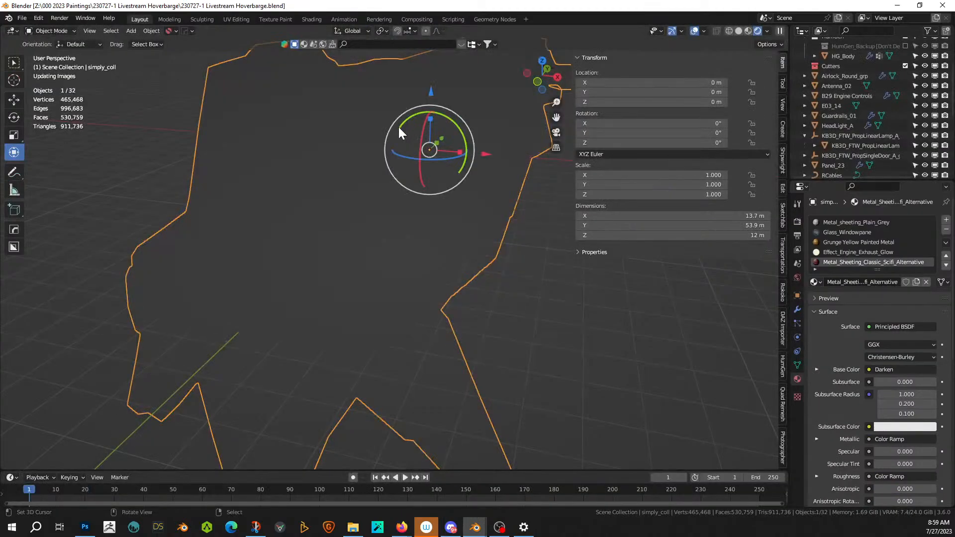
scroll(439, 297, down, 4)
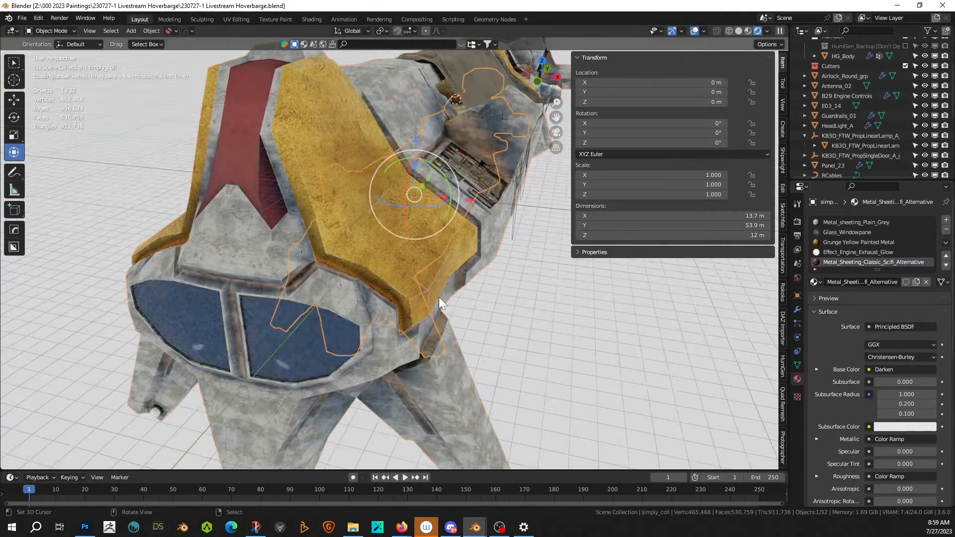
middle_drag(439, 297, 421, 307)
scroll(420, 308, up, 6)
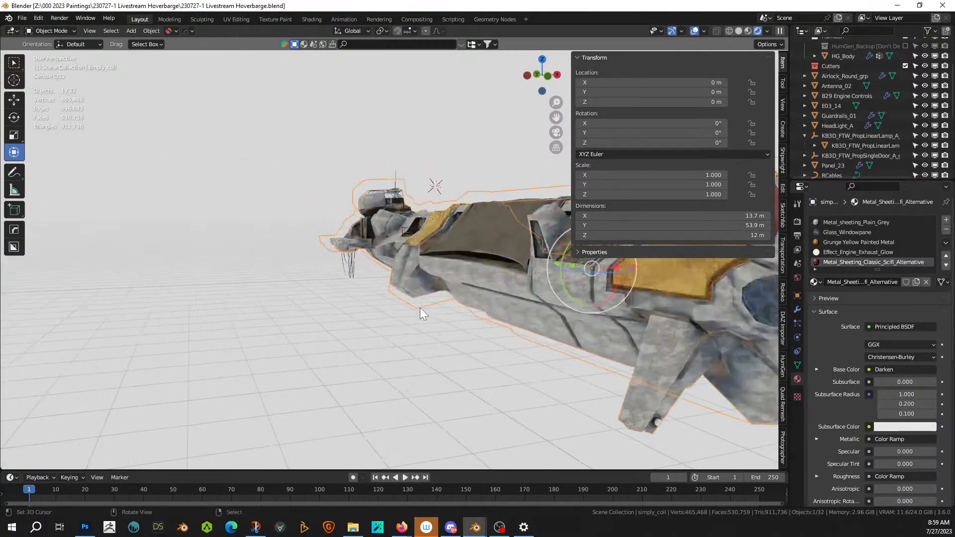
scroll(353, 277, up, 3)
shift+middle_drag(224, 289, 316, 293)
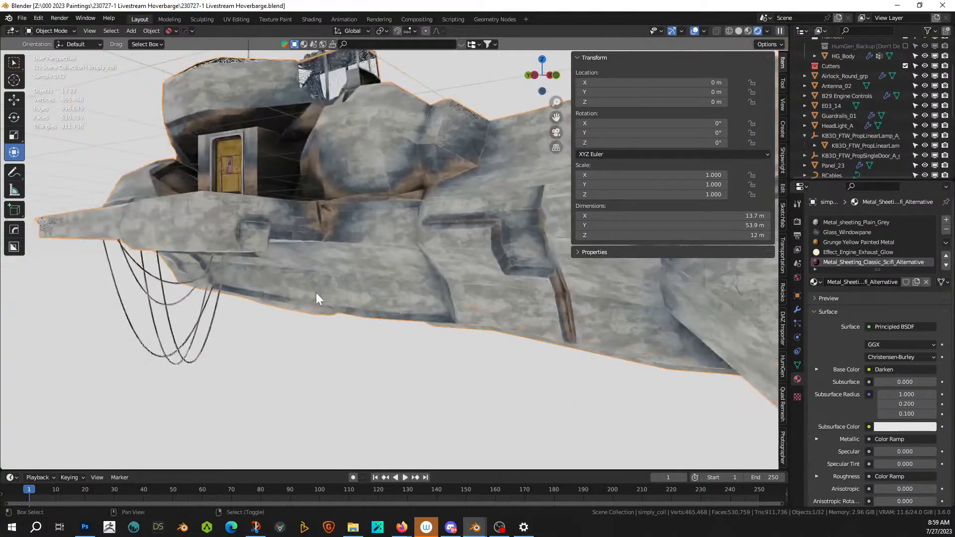
shift+click(180, 303)
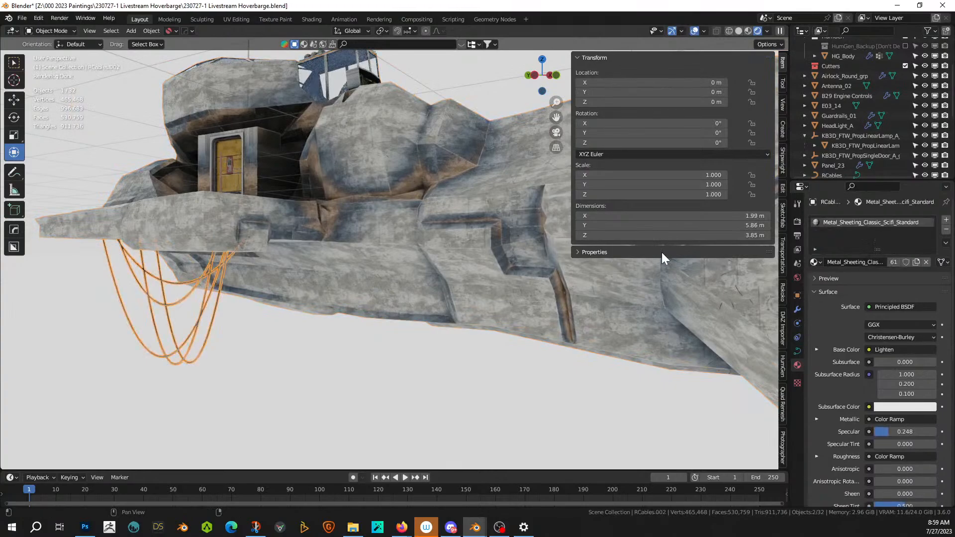
scroll(844, 148, down, 3)
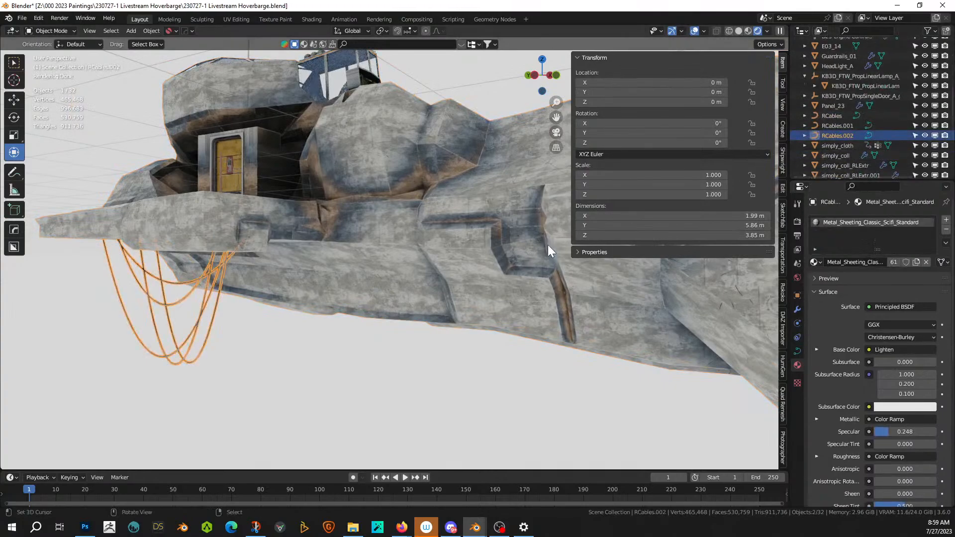
ctrl+click(841, 127)
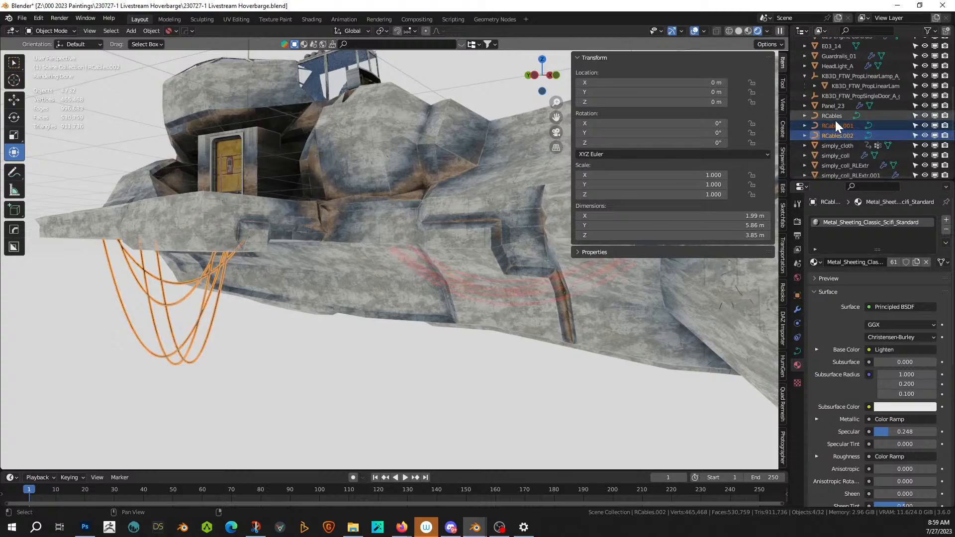
scroll(840, 120, down, 4)
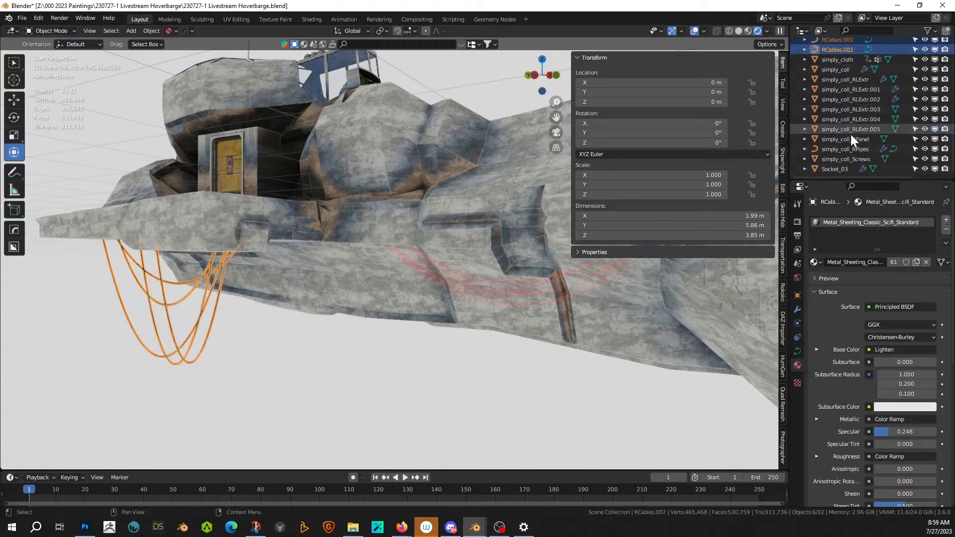
ctrl+click(839, 150)
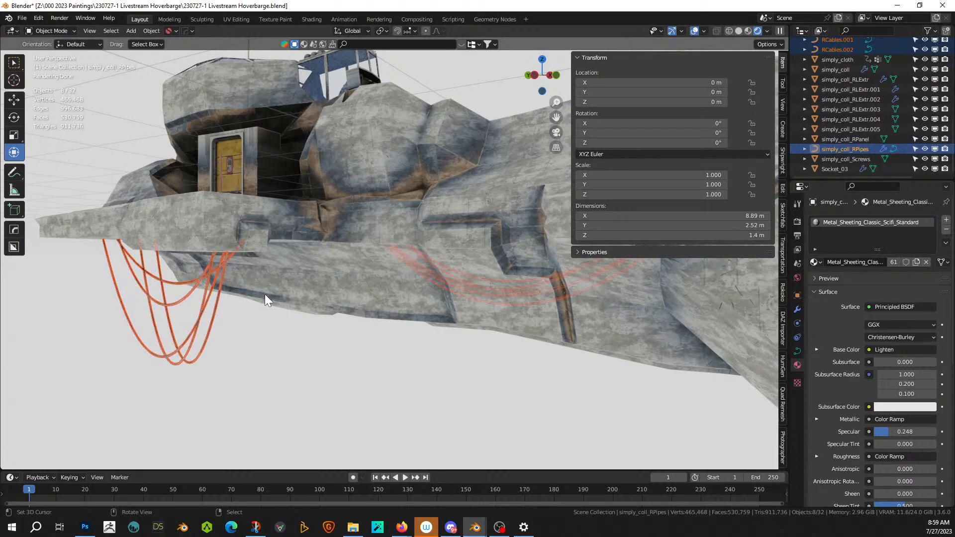
click(152, 30)
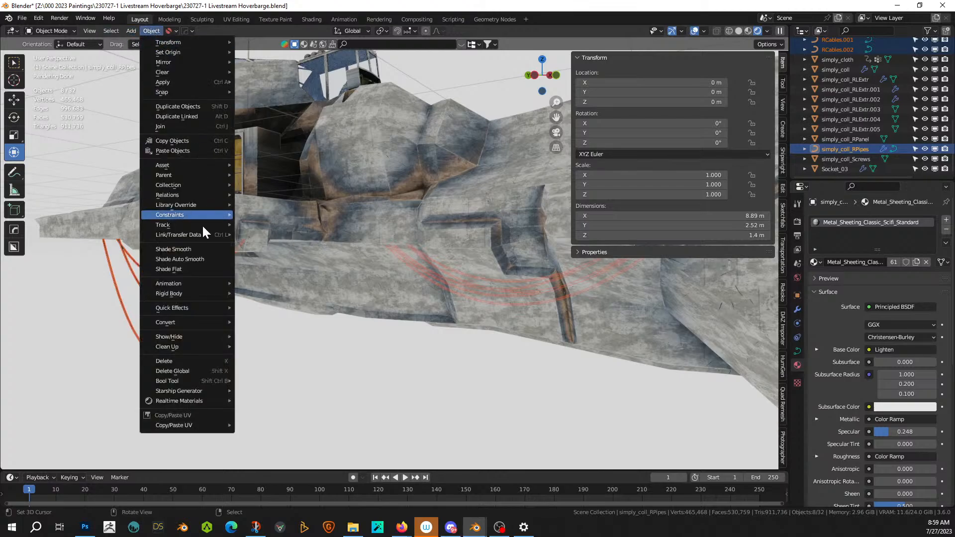
mouse_move(181, 323)
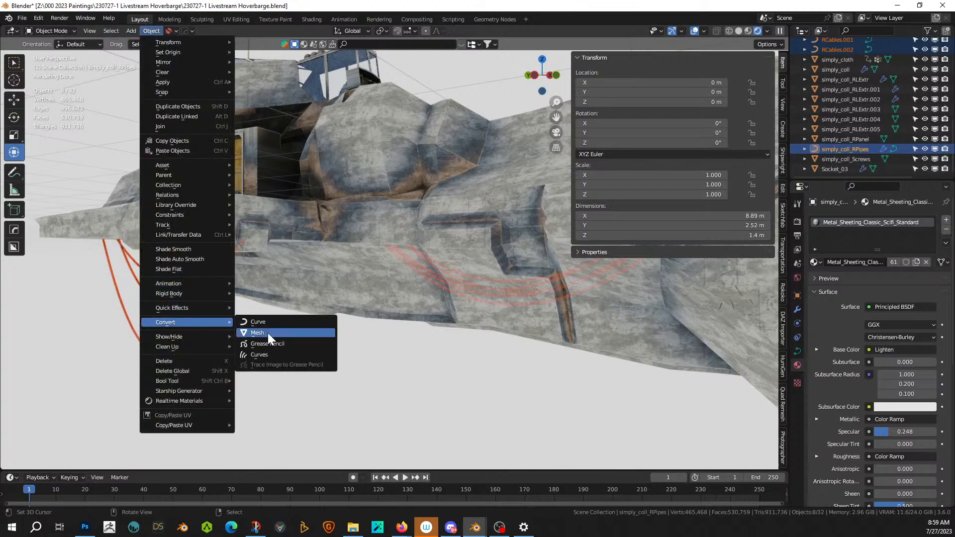
click(267, 333)
- Leave simply_coll_RPipes out of the selection, join the three hanging cable meshes into one object and check it in isolation
middle_drag(459, 344, 383, 327)
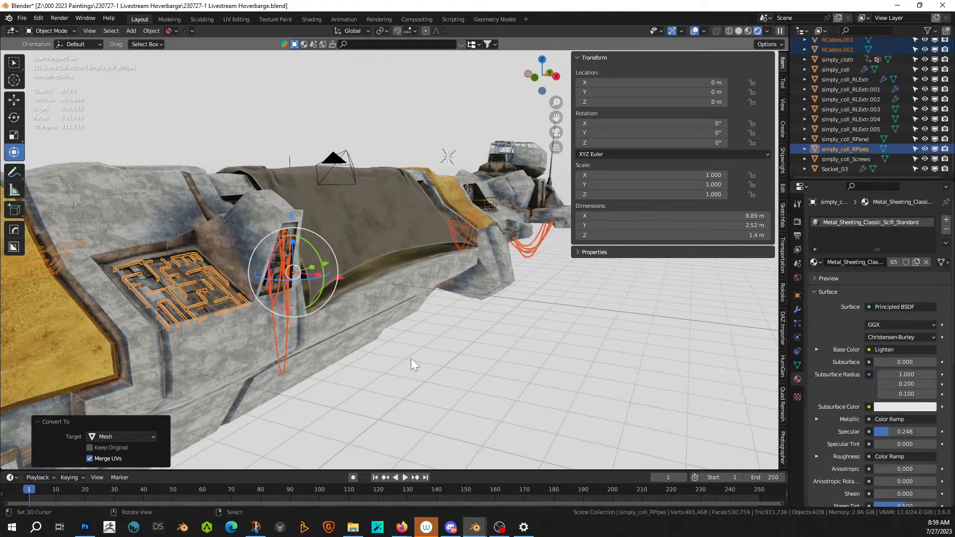
ctrl+click(852, 149)
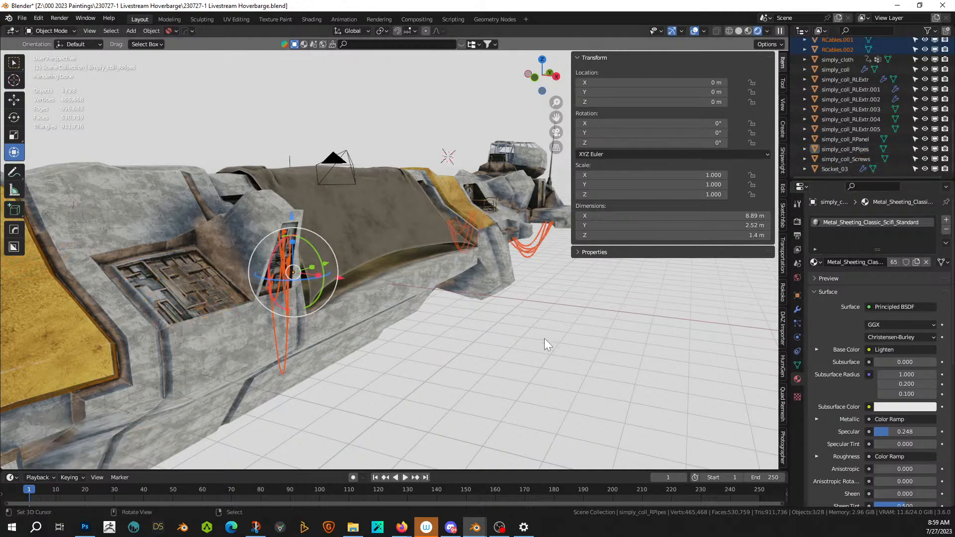
middle_drag(518, 332, 506, 330)
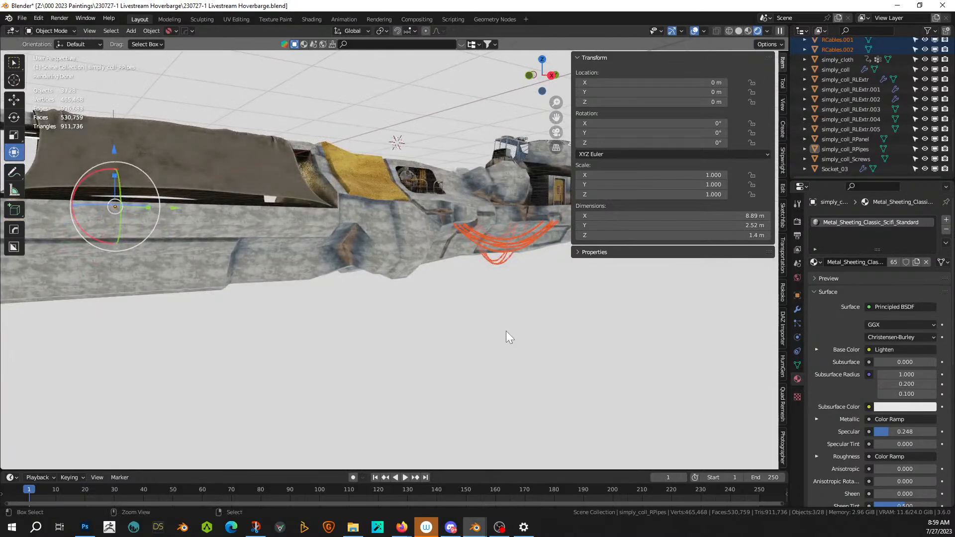
key(ctrl+j)
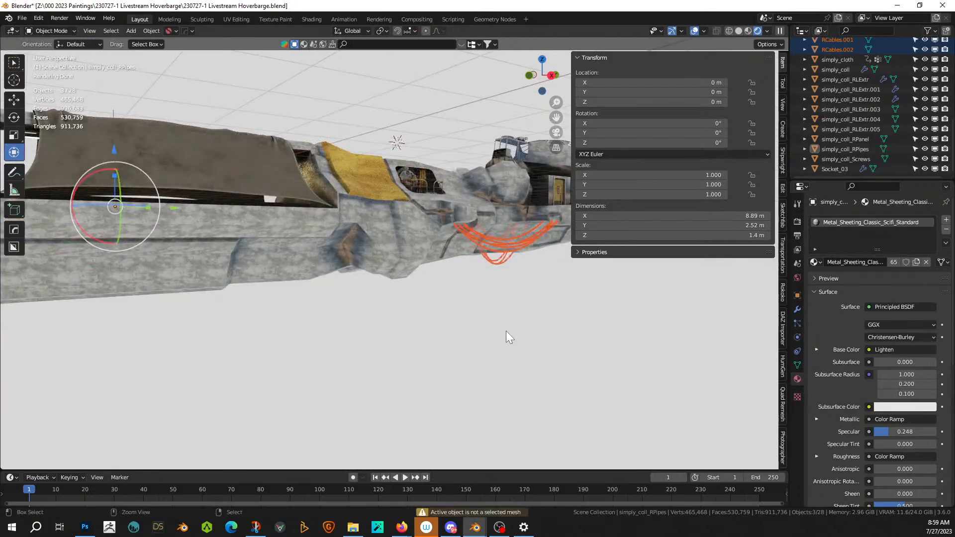
click(501, 239)
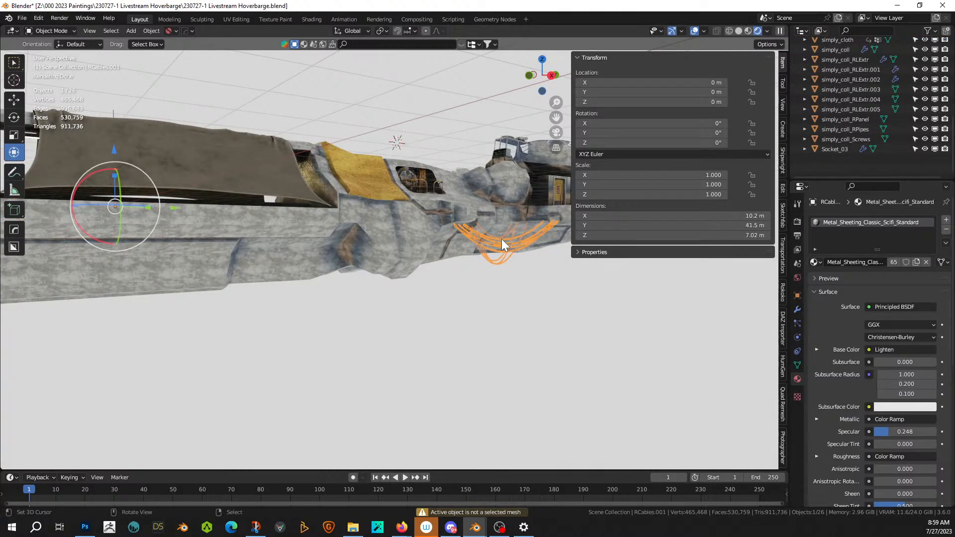
key(KP_Divide)
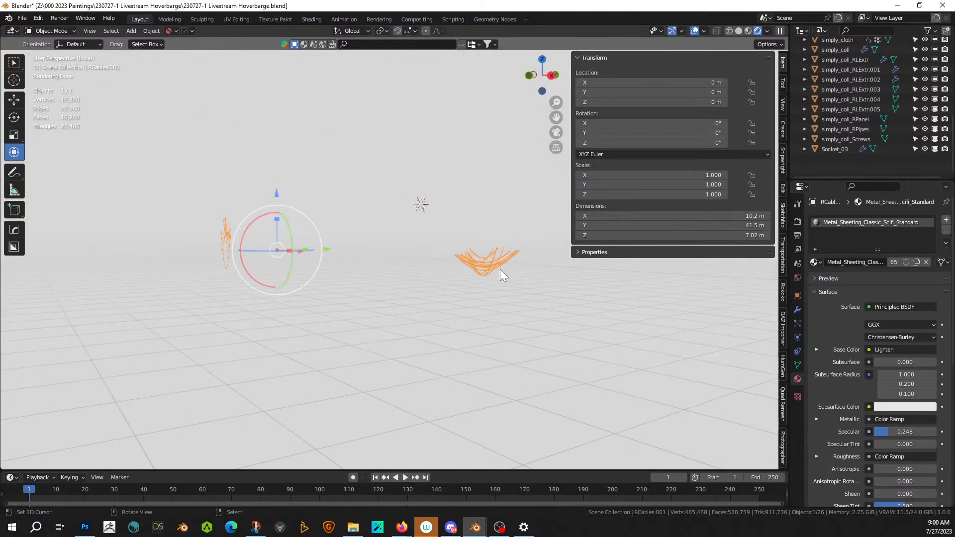
key(KP_Divide)
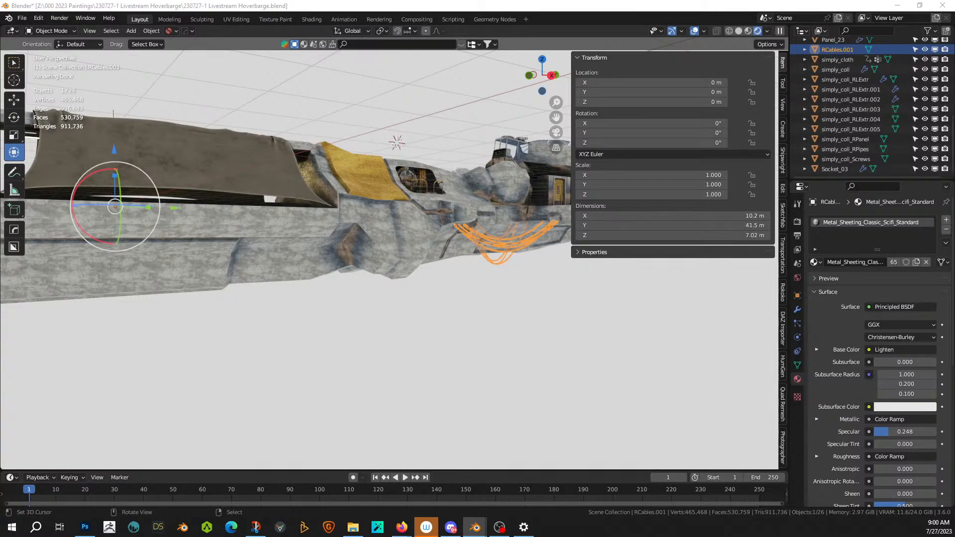
- Give the joined hanging cables the KB3D_MTM_Cable material and remap all their faces with Cube Projection
drag(899, 86, 899, 245)
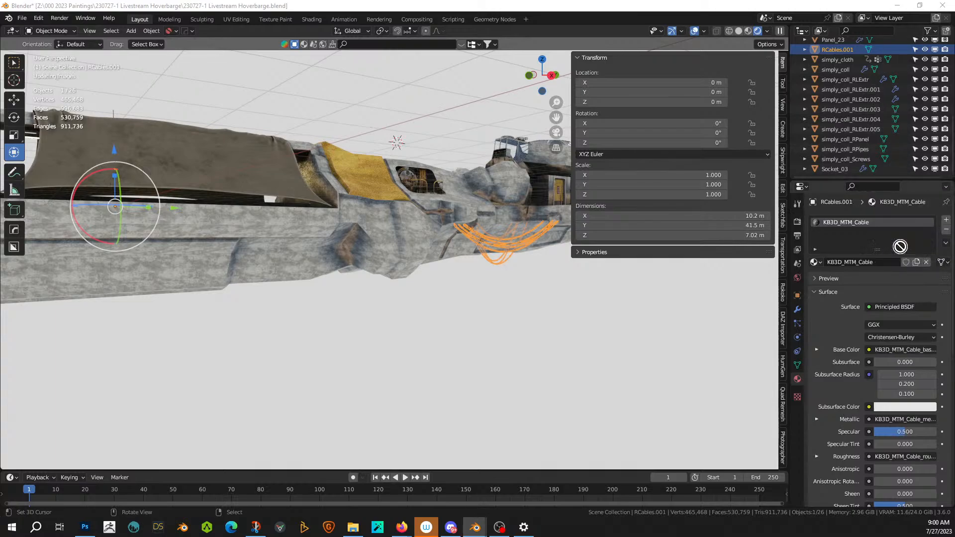
scroll(335, 287, up, 4)
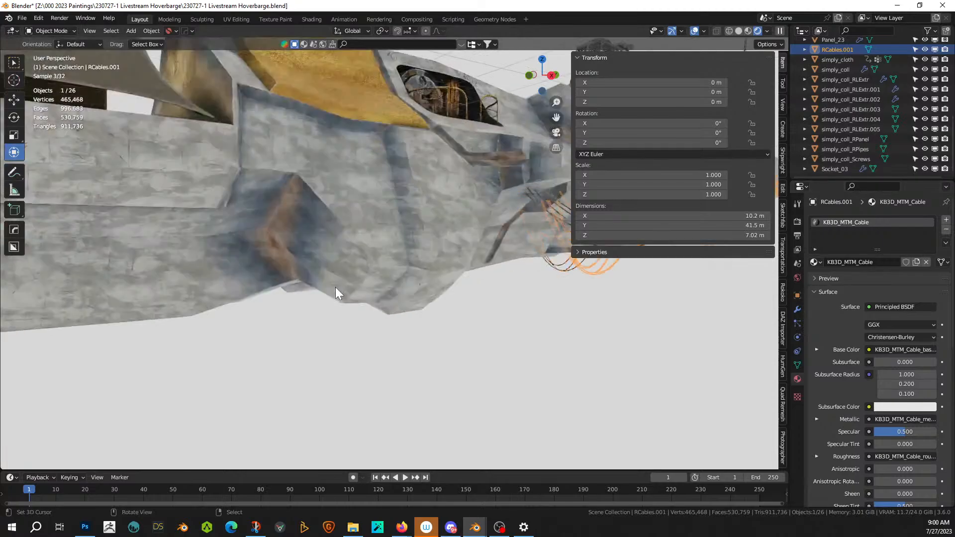
shift+middle_drag(400, 286, 267, 252)
scroll(247, 305, up, 3)
scroll(267, 271, up, 2)
key(Tab)
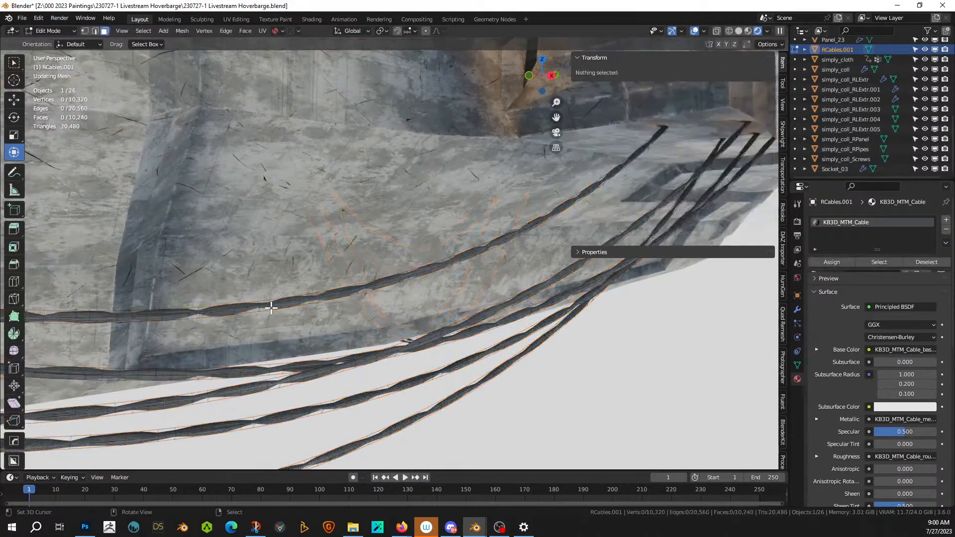
key(a)
key(u)
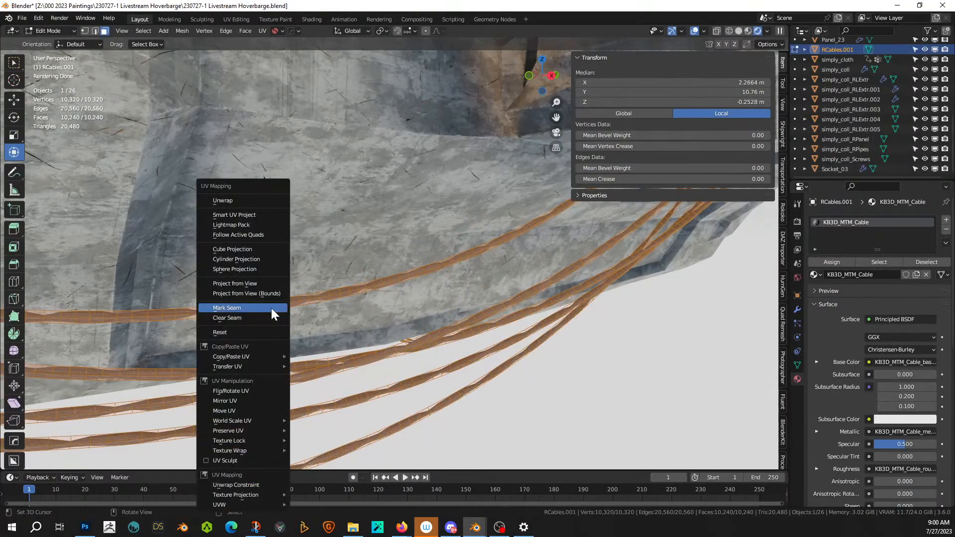
click(251, 251)
key(Tab)
scroll(342, 292, down, 2)
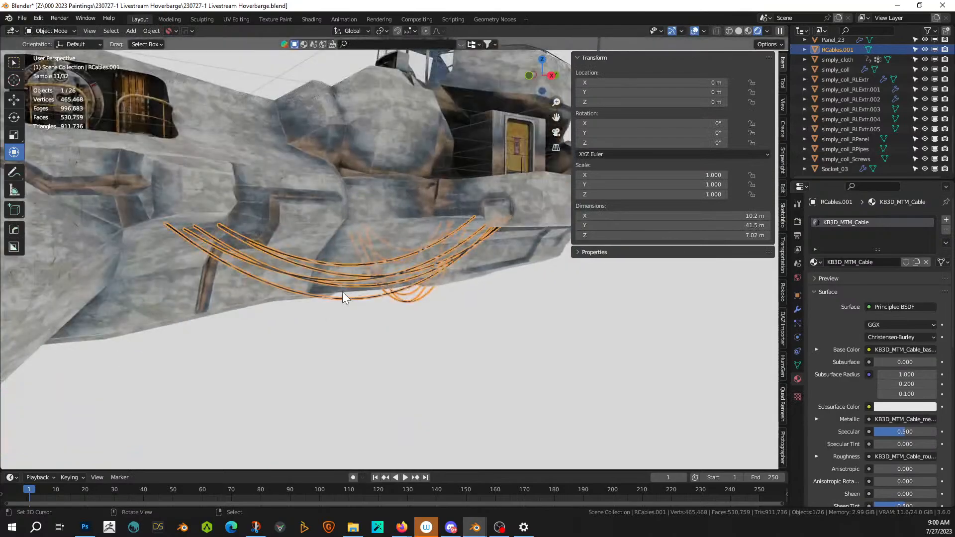
right_click(331, 322)
- Replace the material of the pipes in the recessed hull panel with Metal_Chrome_Classic_Starndard
scroll(330, 321, down, 3)
middle_drag(330, 322, 632, 301)
scroll(466, 315, up, 3)
scroll(632, 301, down, 5)
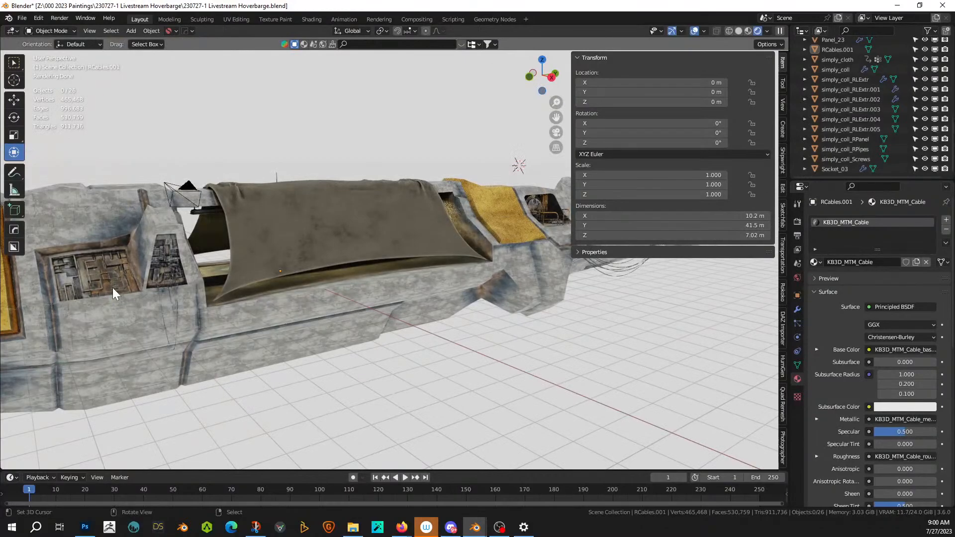
click(104, 278)
click(100, 281)
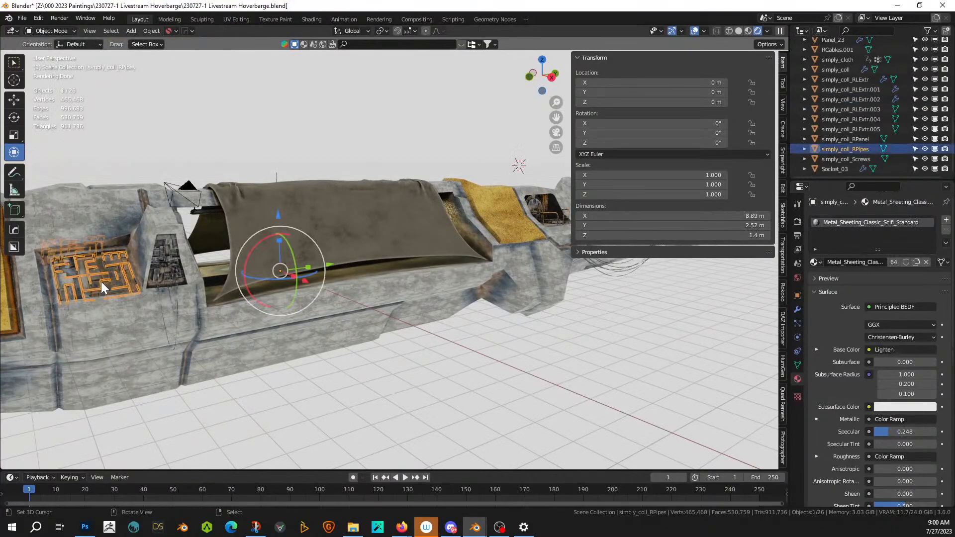
shift+middle_drag(171, 300, 312, 294)
scroll(322, 292, up, 3)
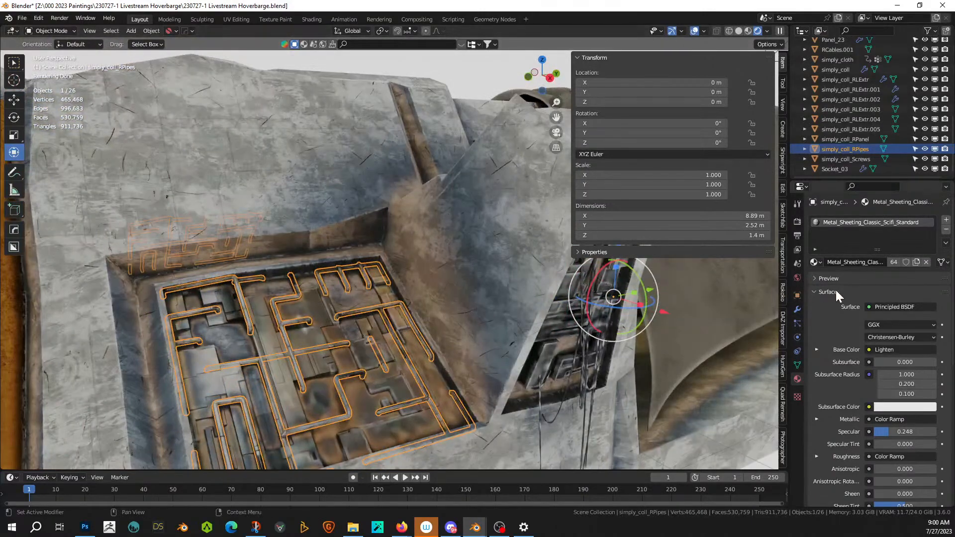
click(816, 262)
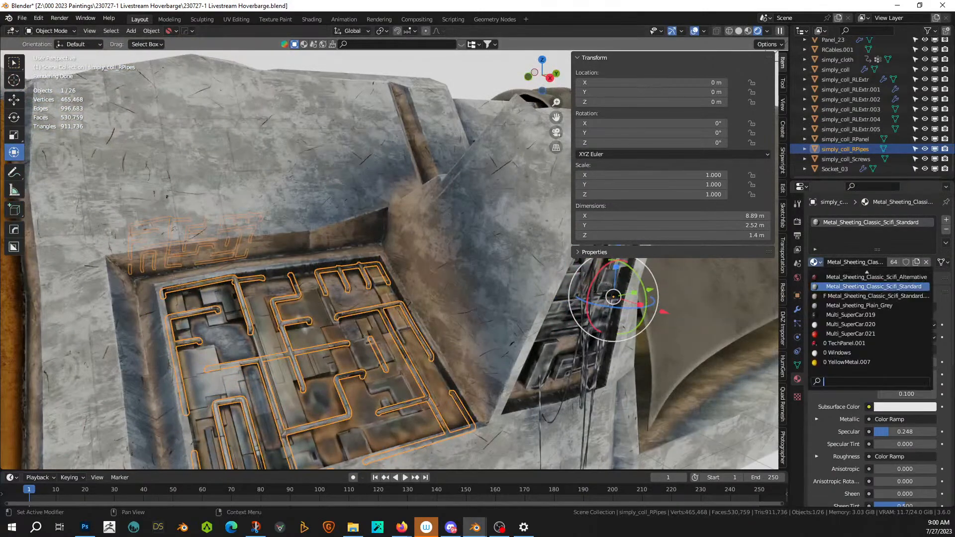
text(c)
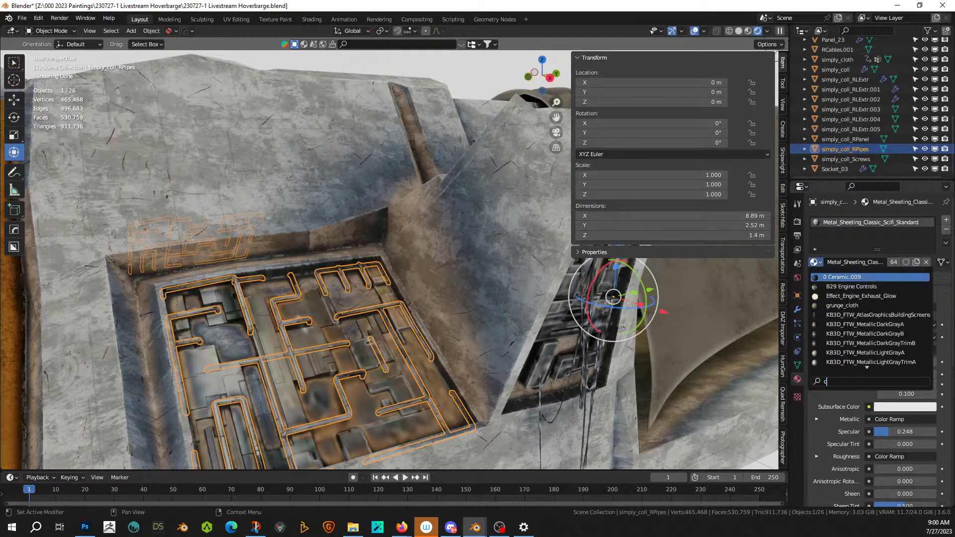
text(hro)
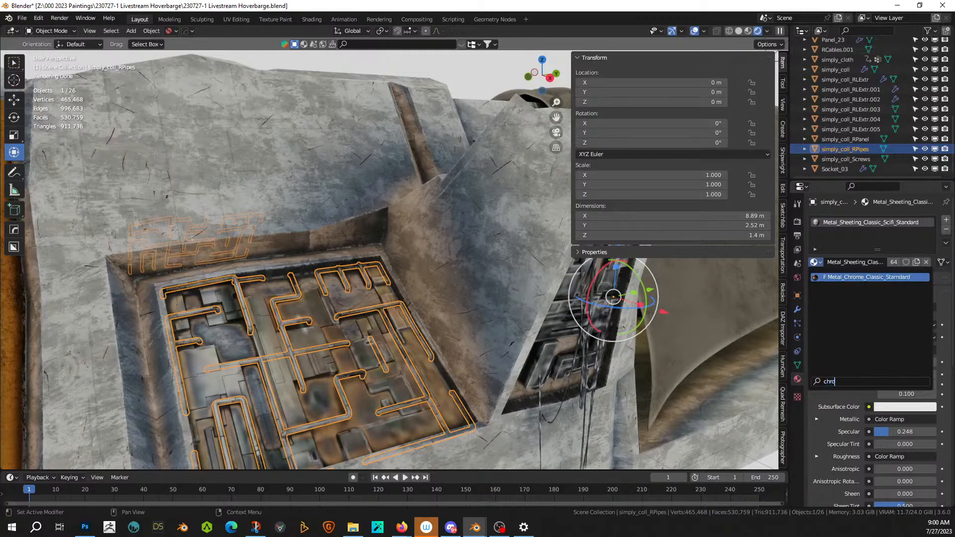
key(Return)
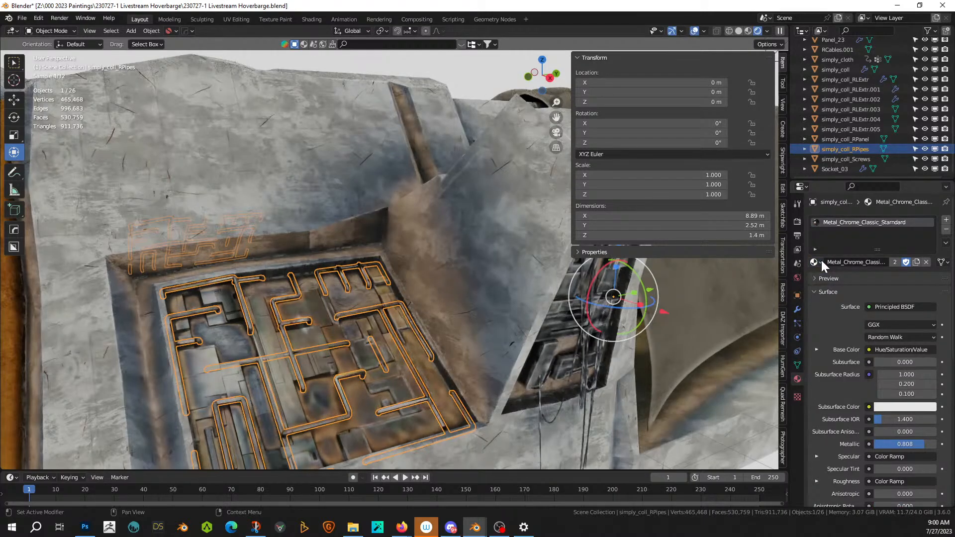
- Assign Metal_Chrome_Classic_Starndard to the raised panel pieces simply_coll_RLExtr.002 in the hull recess
click(371, 378)
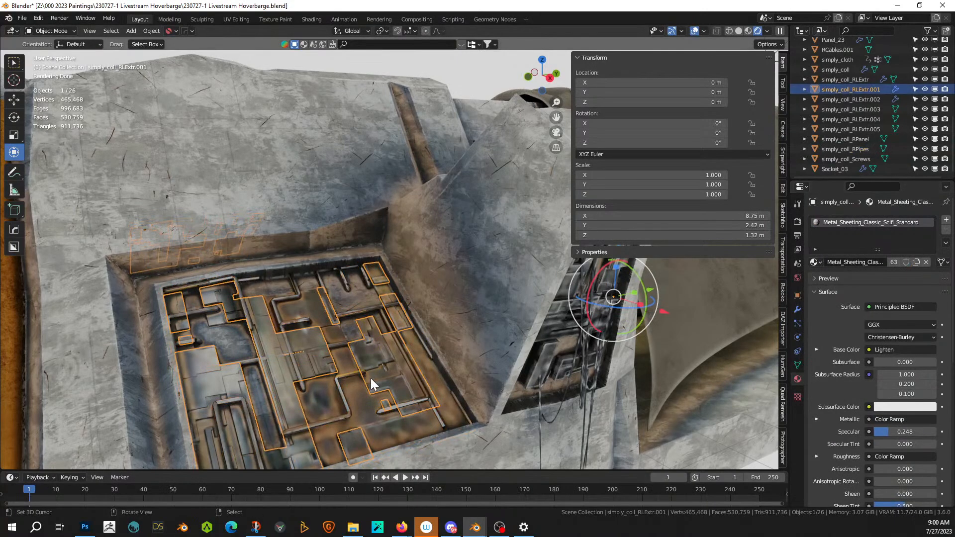
key(KP_Decimal)
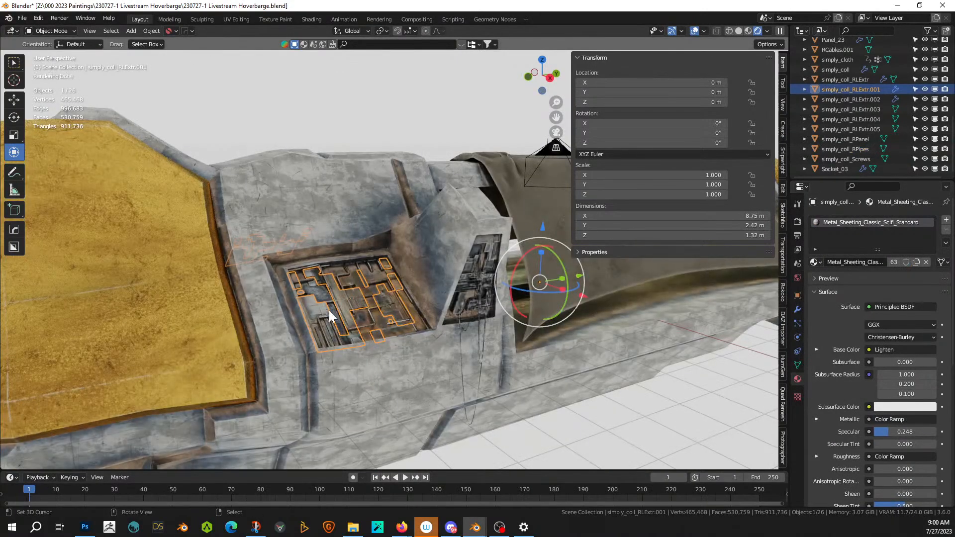
click(318, 303)
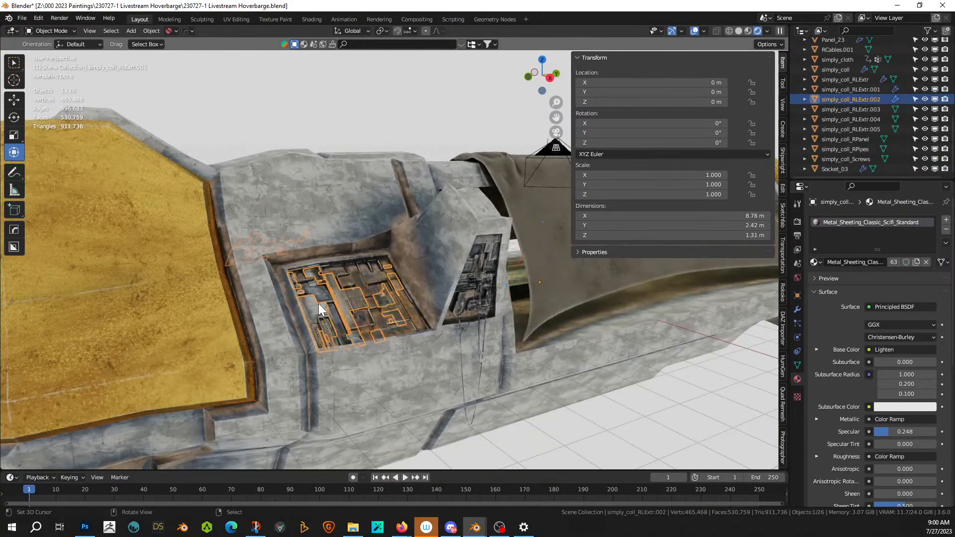
click(823, 261)
text(chrom)
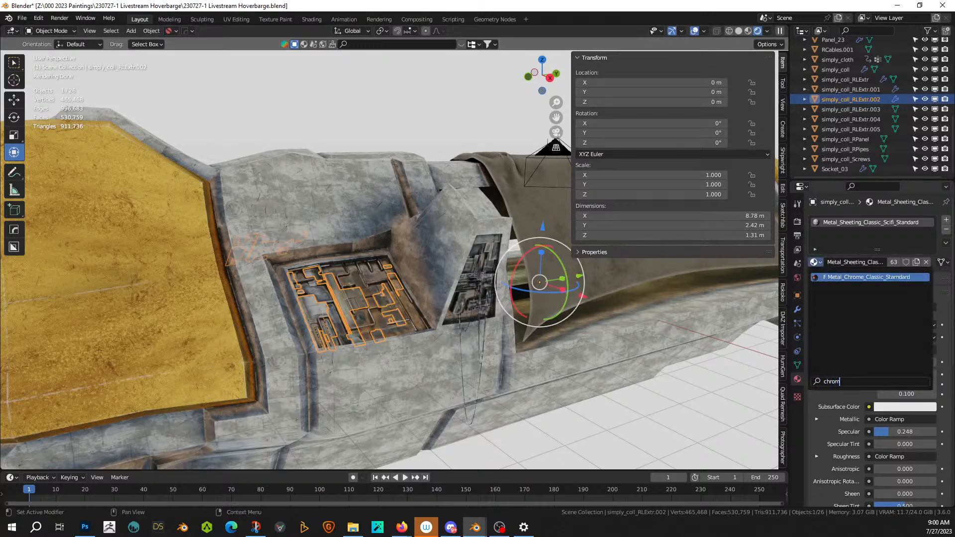
key(Return)
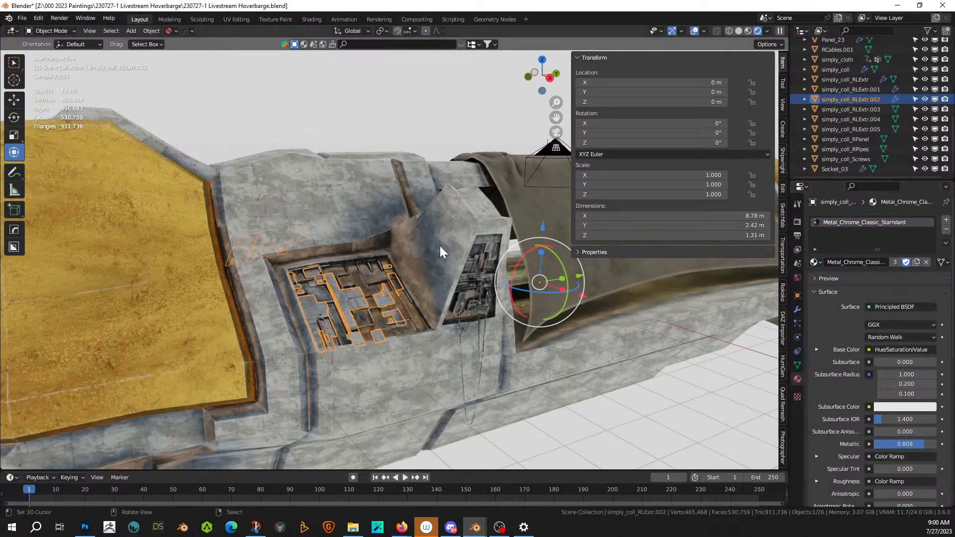
- Select the HeadLight_A lamps at the tips of the front legs and frame them from the barge's front
scroll(408, 286, up, 5)
click(408, 286)
scroll(408, 286, down, 8)
middle_drag(407, 287, 366, 296)
scroll(419, 286, down, 5)
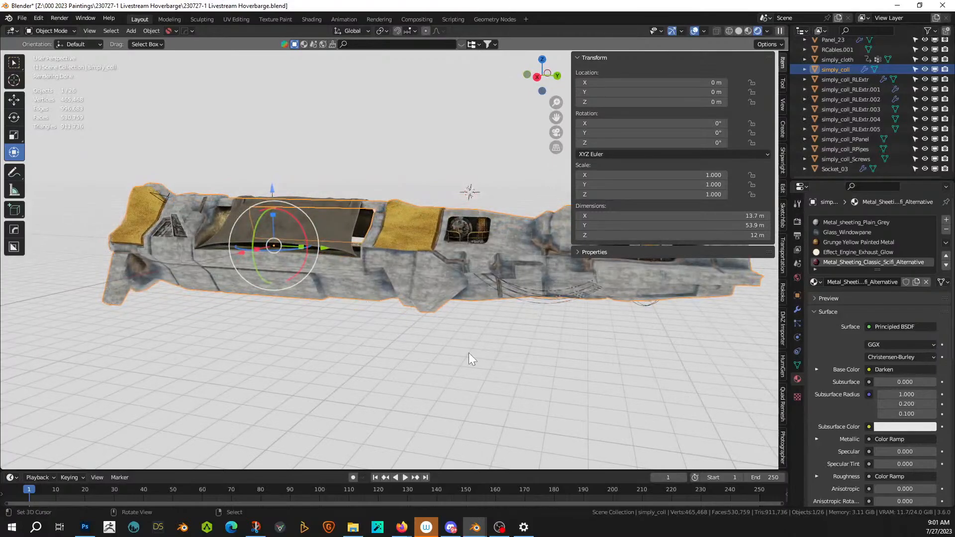
middle_drag(470, 353, 214, 371)
click(493, 306)
click(229, 365)
key(KP_Decimal)
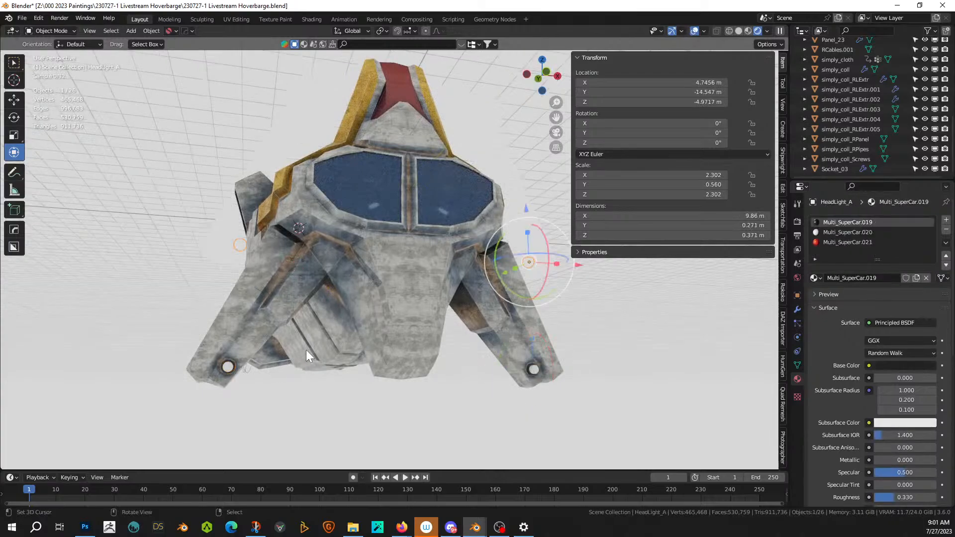
- Isolate HeadLight_A and frame its mesh closely in Edit Mode
scroll(269, 294, up, 4)
middle_drag(269, 294, 278, 347)
key(KP_Divide)
key(Tab)
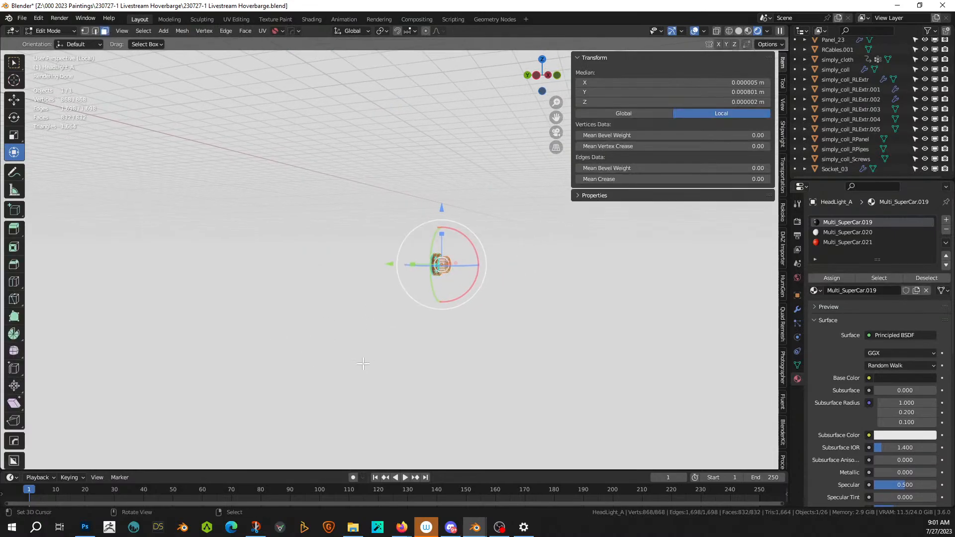
key(KP_Decimal)
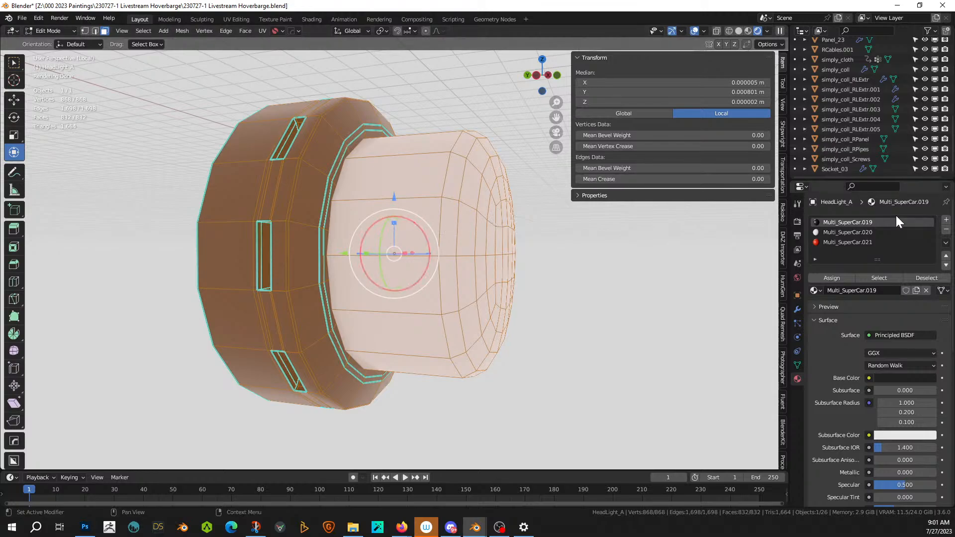
- Make the headlight's Multi_SuperCar.020 slot active in Object Mode and load the KO-Special-Mats pack in KIT OPS
click(853, 232)
key(Tab)
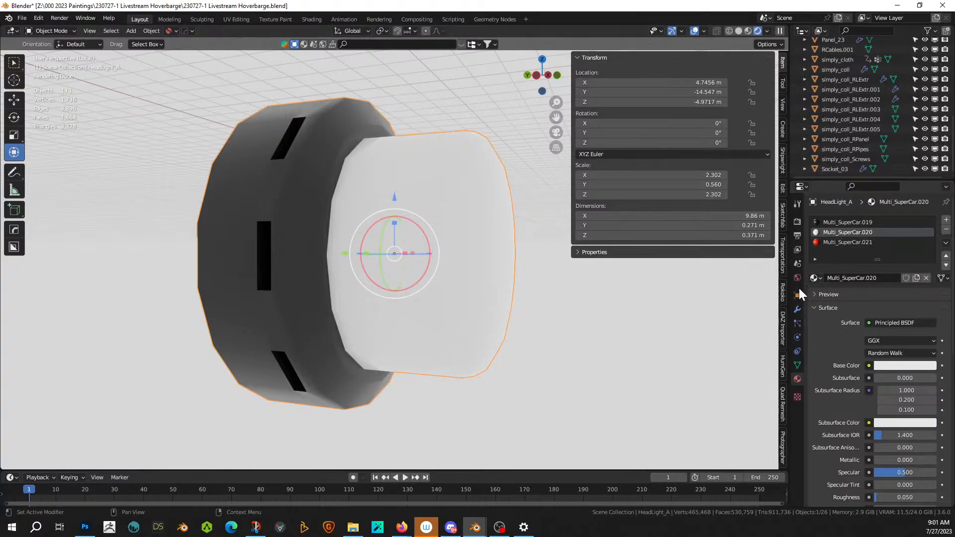
scroll(780, 244, down, 3)
scroll(782, 263, down, 6)
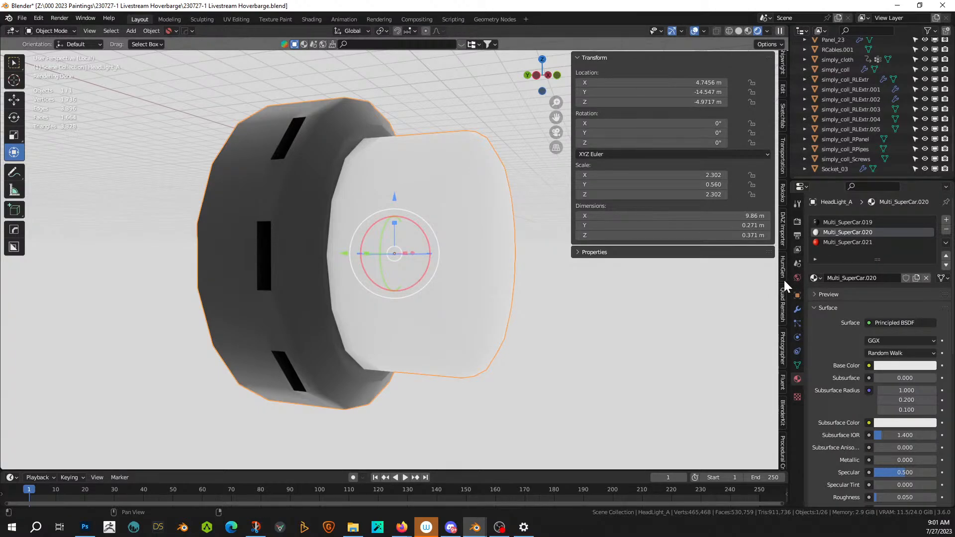
click(782, 295)
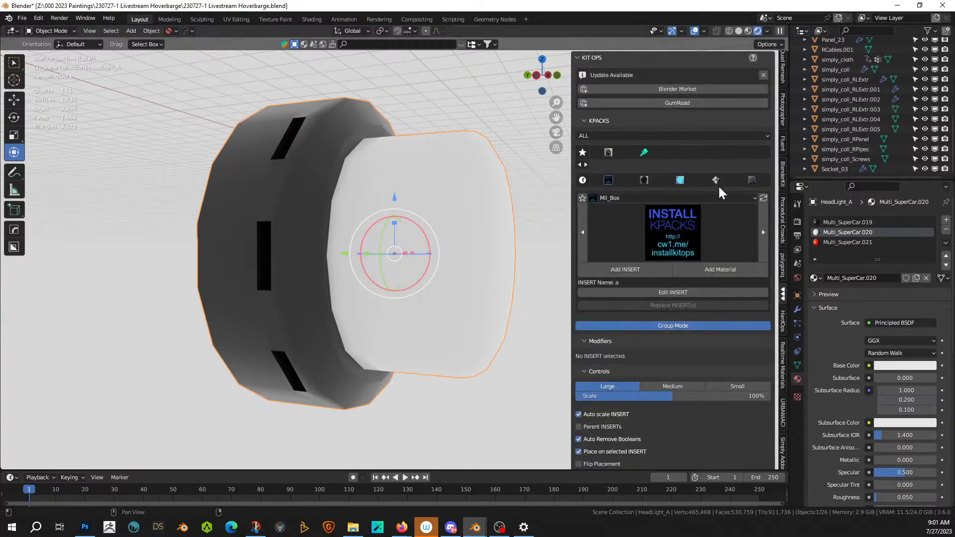
click(667, 198)
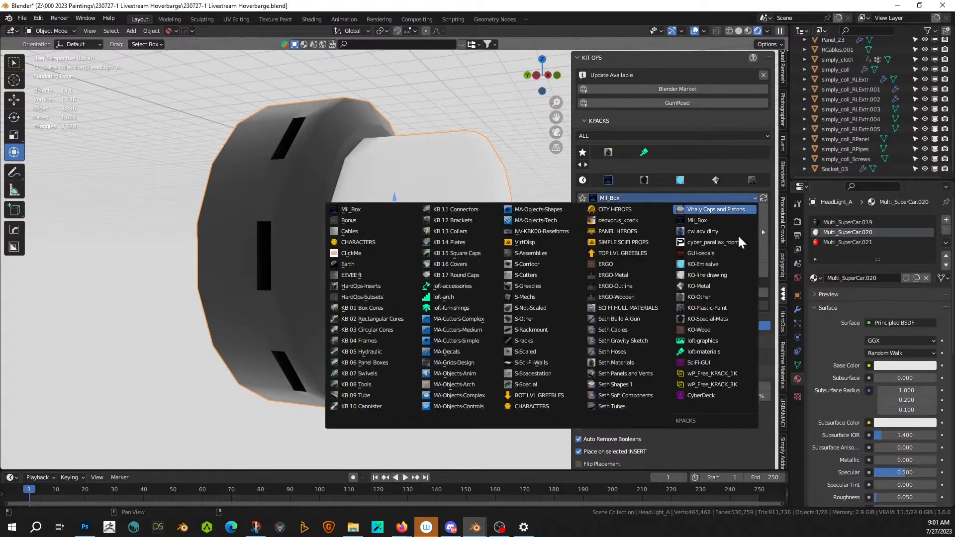
click(718, 321)
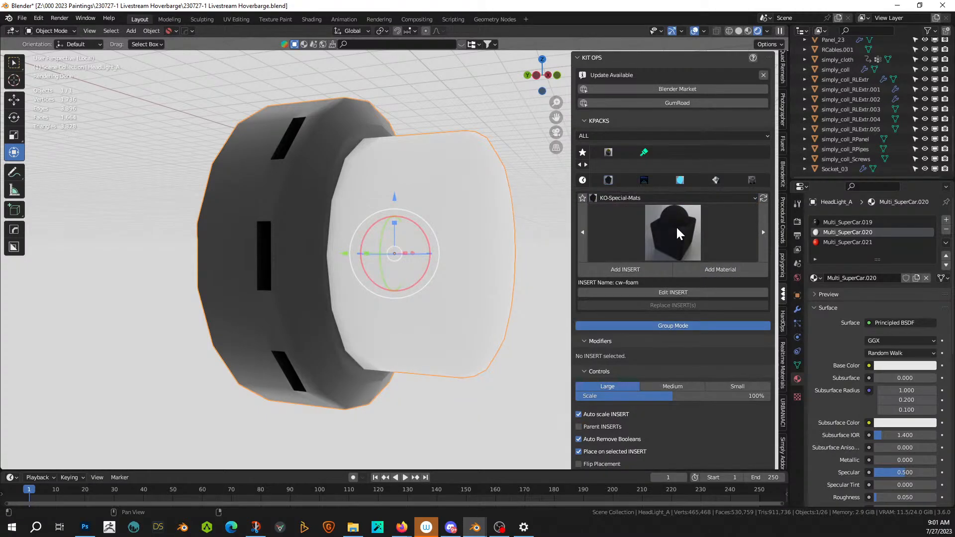
- Apply the sy-cyc-glass-rough material to the headlight's lens slot and set its roughness to 0.830
click(676, 226)
click(730, 294)
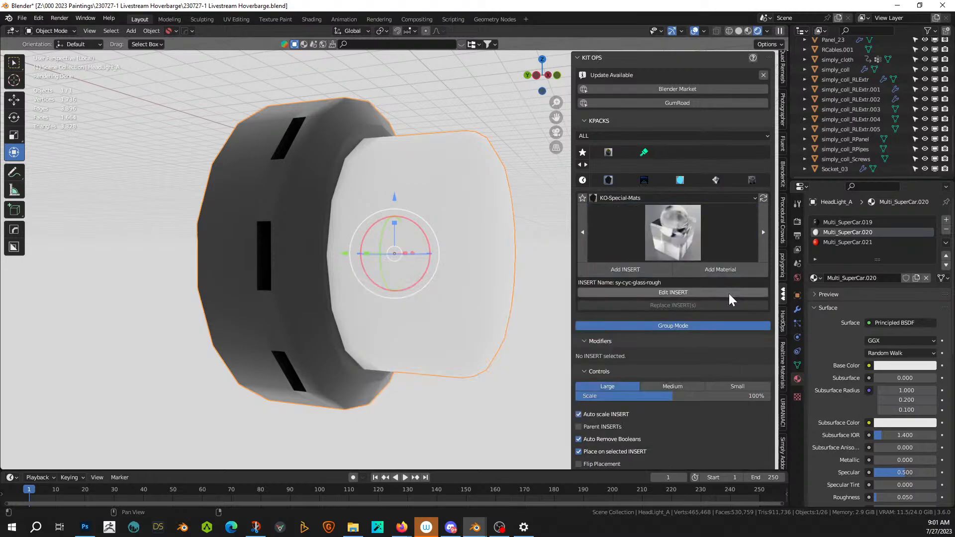
click(718, 269)
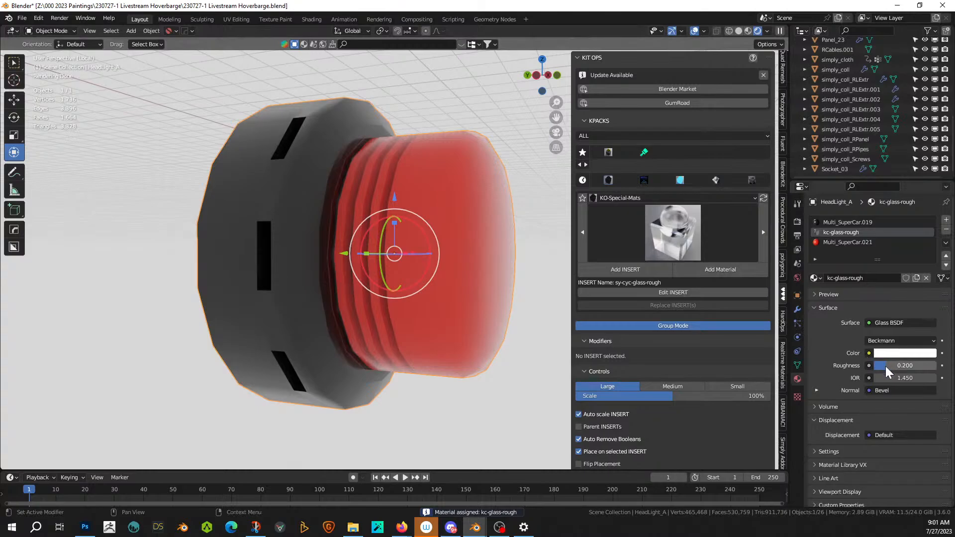
drag(880, 365, 920, 366)
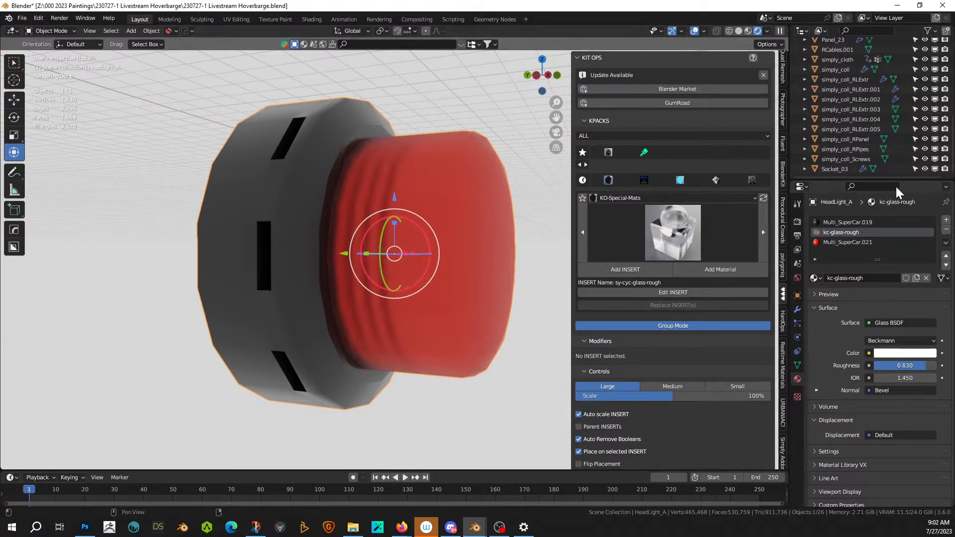
- Replace the headlight housing's Multi_SuperCar.019 material with Metal_Chrome_Classic_Starndard
click(846, 221)
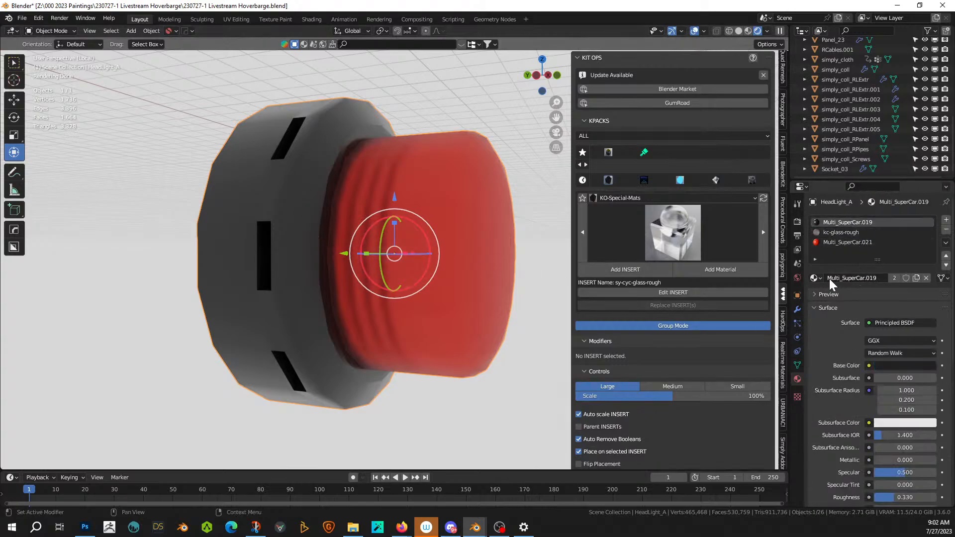
click(816, 278)
text(chro)
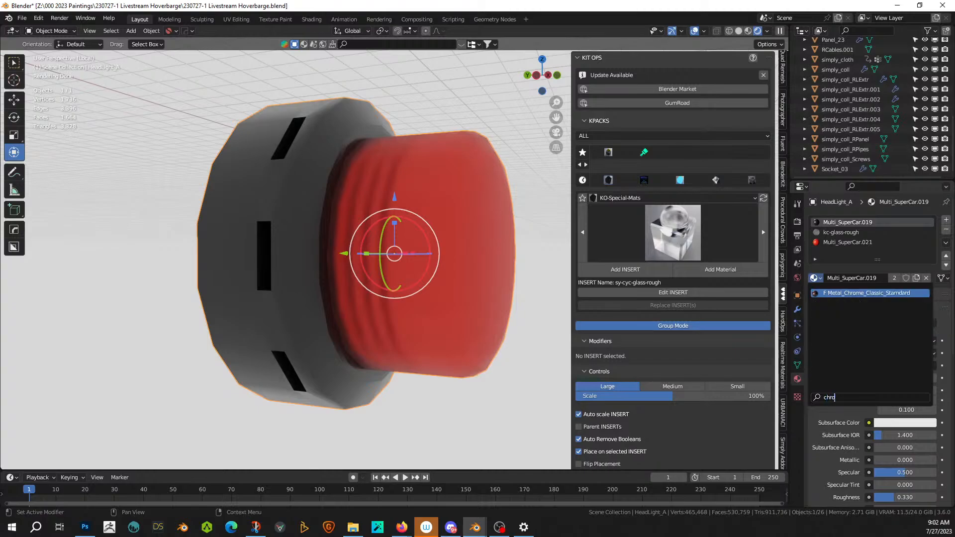
key(Return)
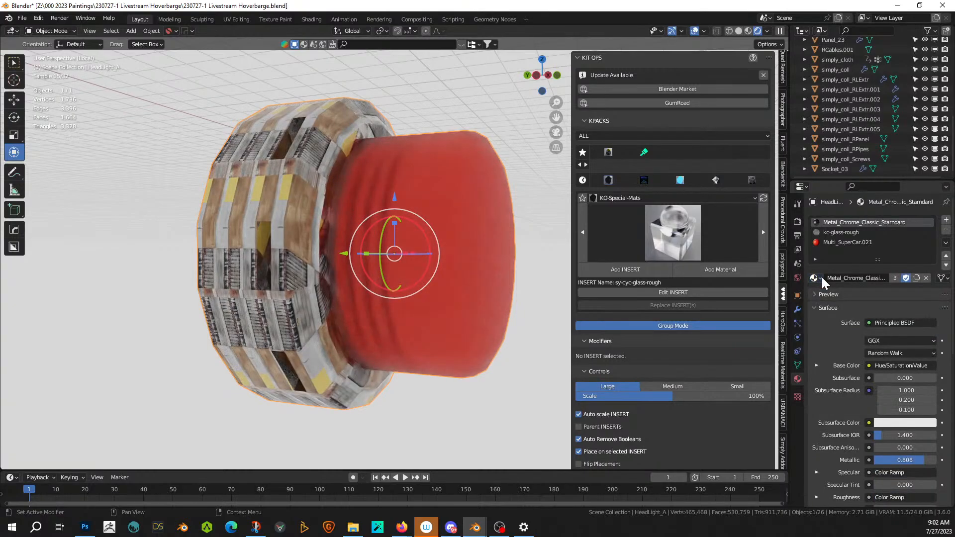
- Remap the headlight's faces with Cube Projection and return to Object Mode
key(Tab)
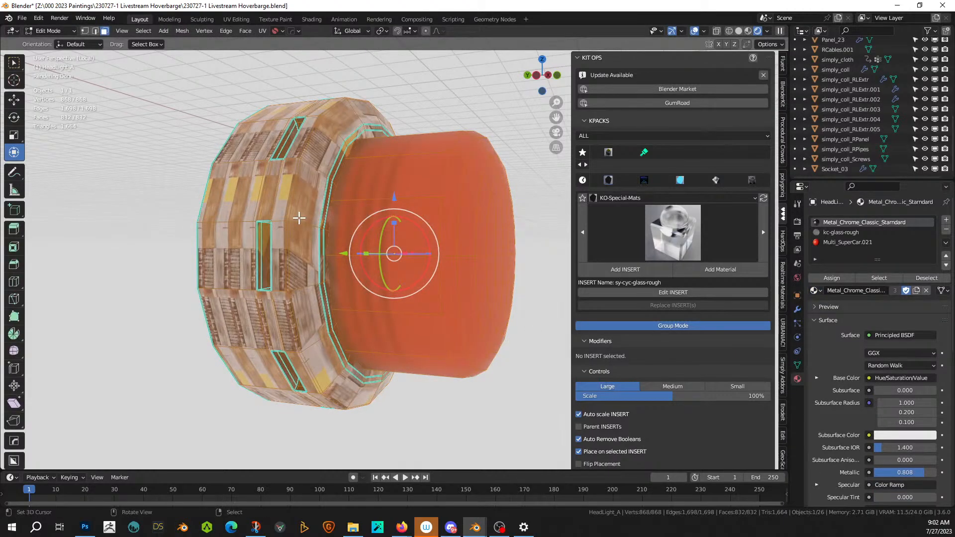
key(u)
click(300, 218)
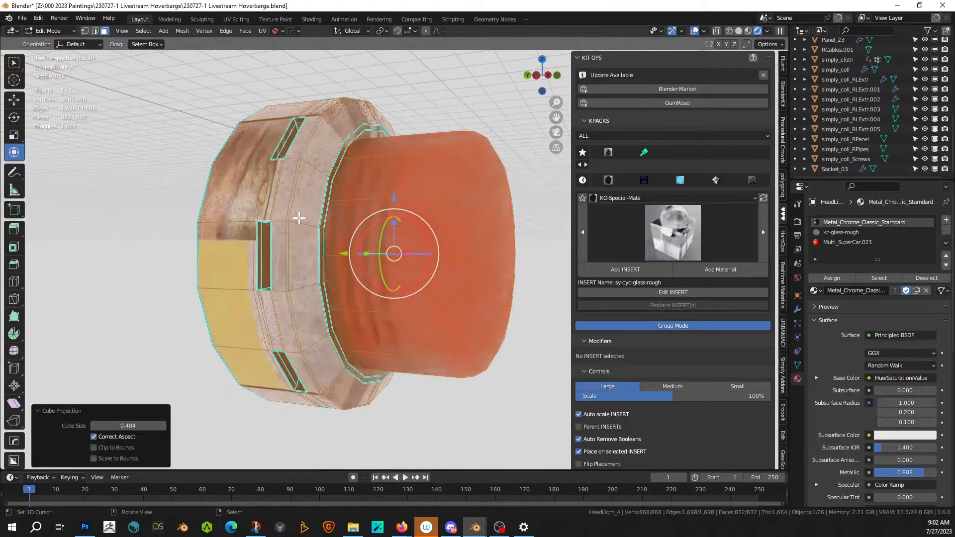
middle_drag(335, 243, 423, 251)
key(Tab)
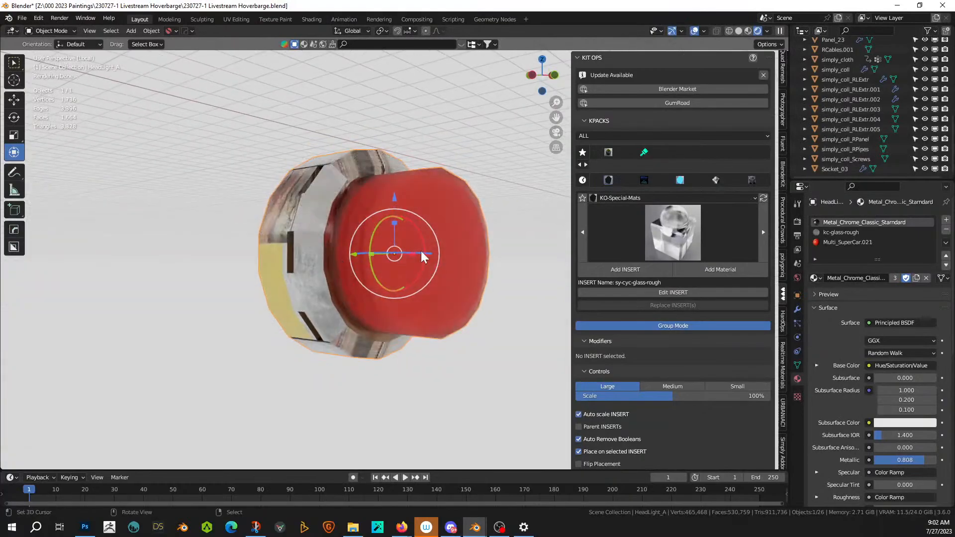
- Replace the headlight's Multi_SuperCar.021 material with sy_red_5_emmisive from the KO-Emissive pack and set the emission strength to 25
click(847, 241)
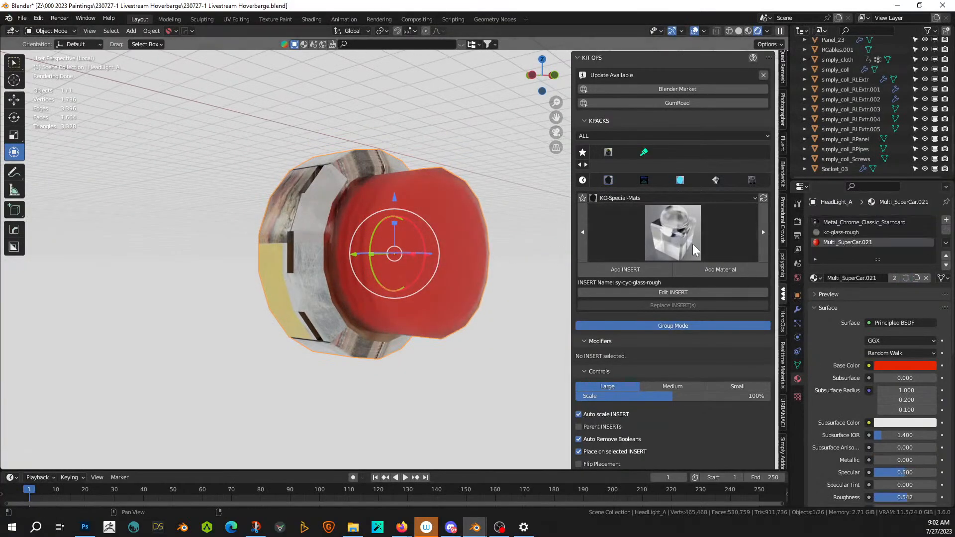
click(680, 182)
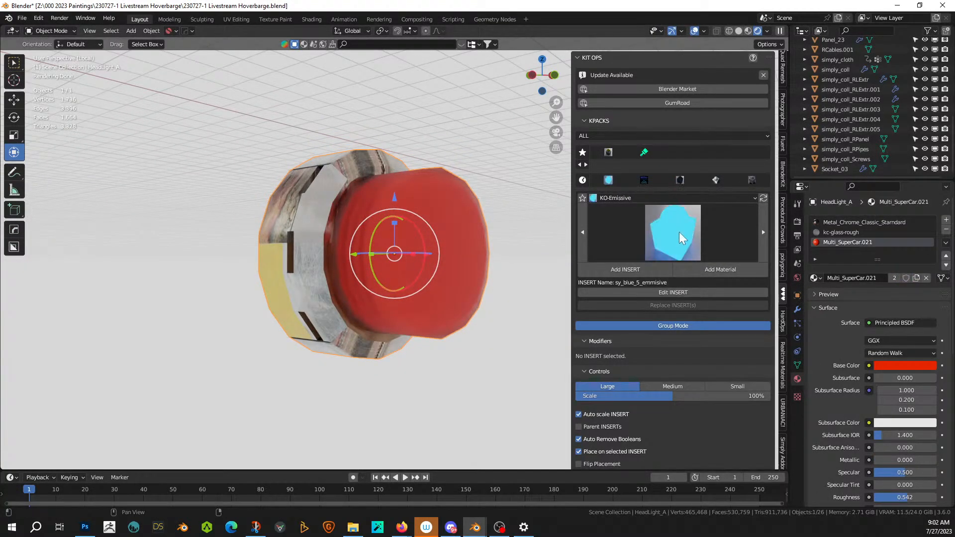
click(677, 234)
click(596, 282)
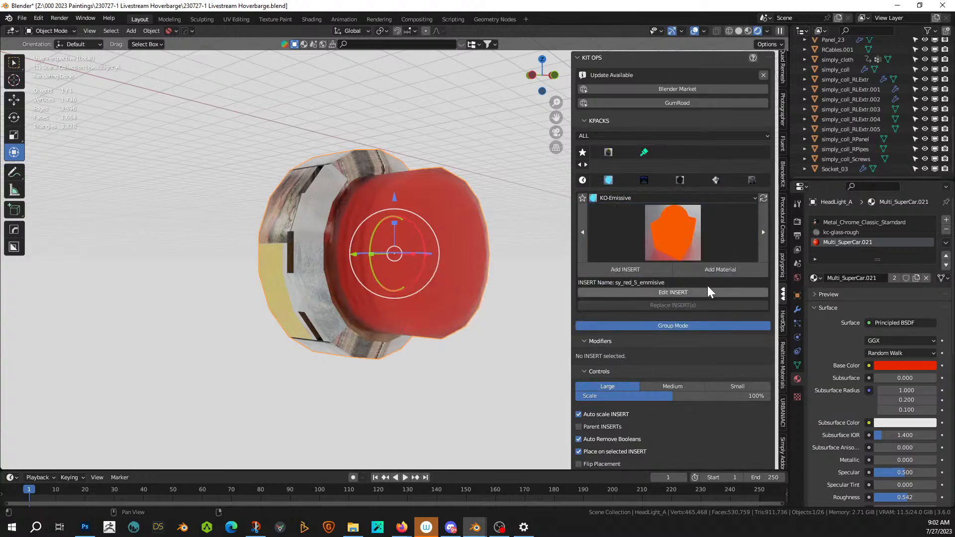
click(717, 272)
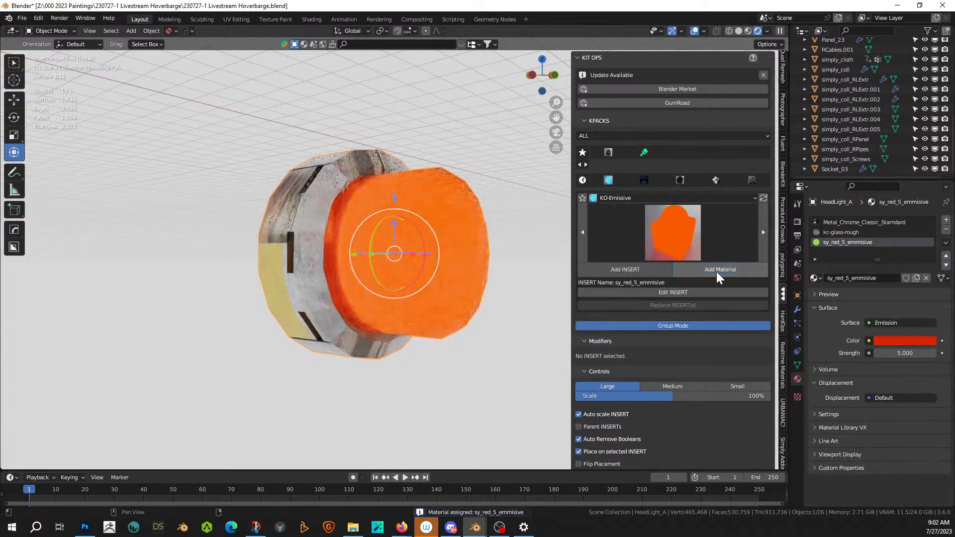
click(901, 353)
text(25)
key(Return)
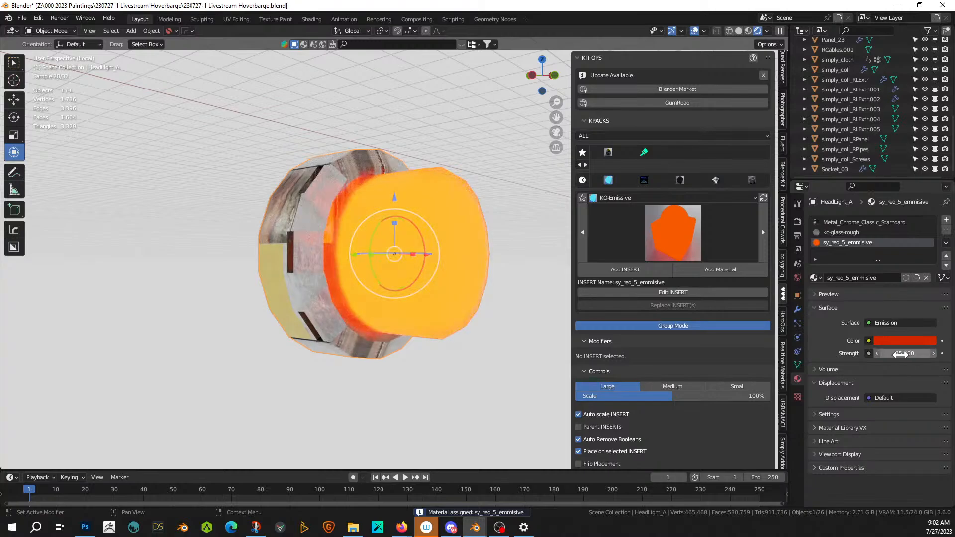
- Leave the headlight's isolated view to show the whole barge and save the file
scroll(417, 199, down, 4)
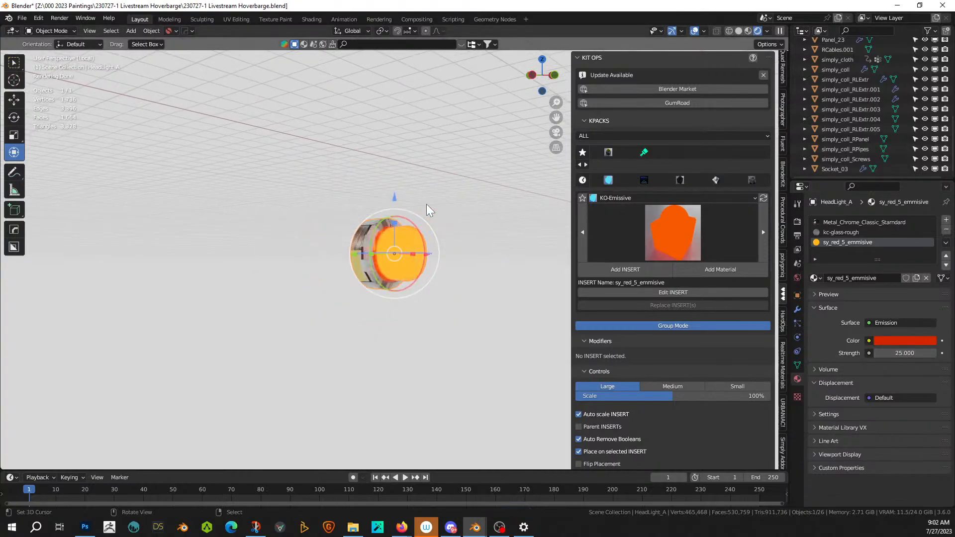
key(KP_Divide)
scroll(429, 205, down, 5)
middle_drag(429, 205, 362, 211)
key(ctrl+s)
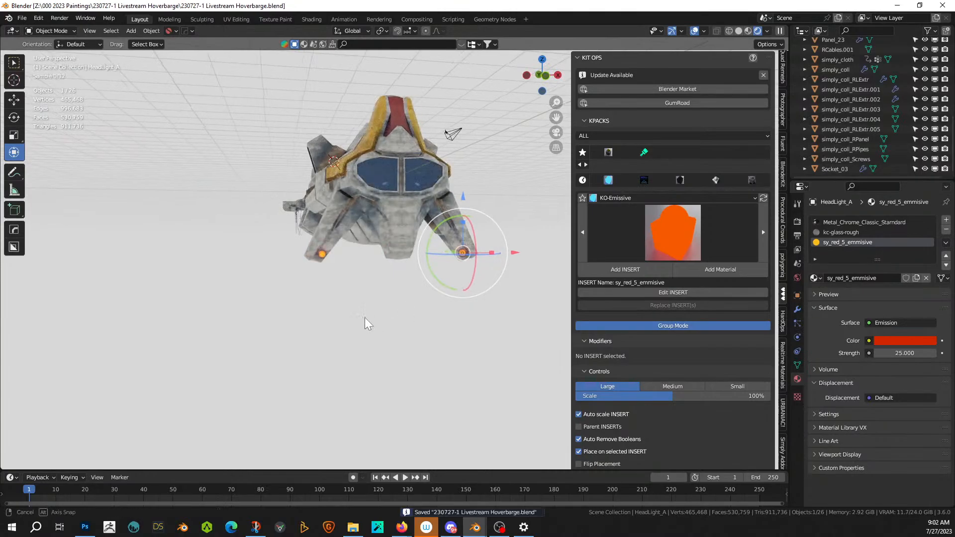
- Replace the Metal_sheeting_Plain_Grey material on the simply_coll hull with grunge_metal
middle_drag(365, 318, 244, 331)
scroll(445, 324, down, 5)
scroll(244, 330, up, 5)
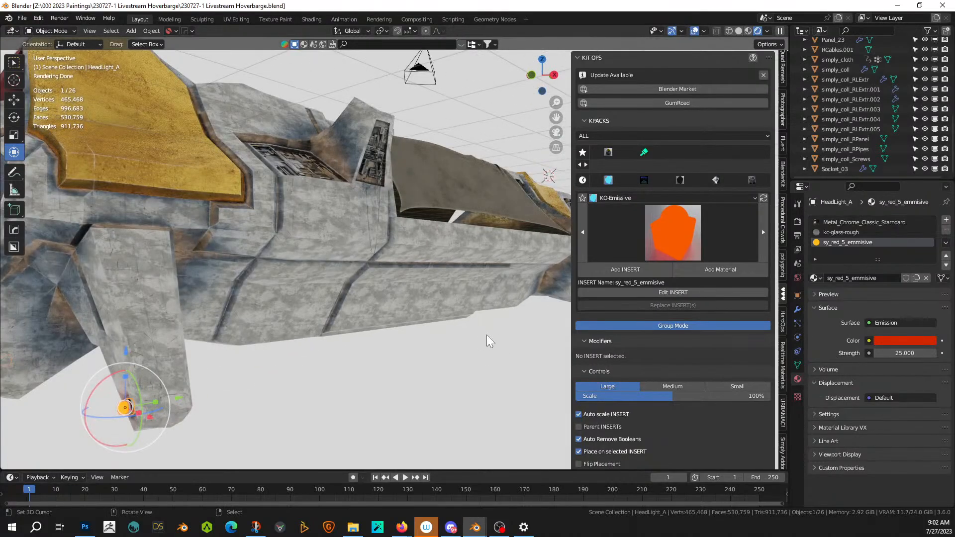
middle_drag(488, 337, 433, 370)
scroll(394, 371, down, 2)
click(364, 249)
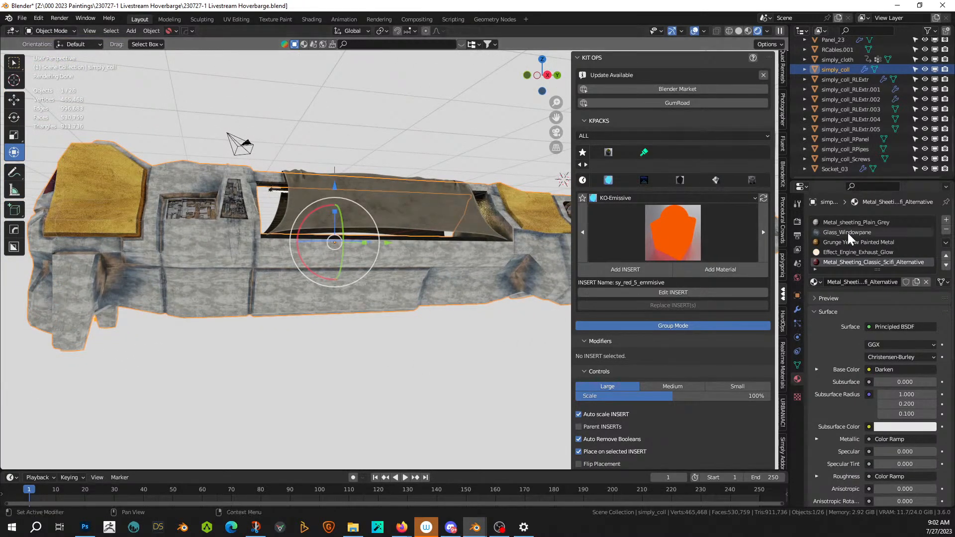
click(862, 222)
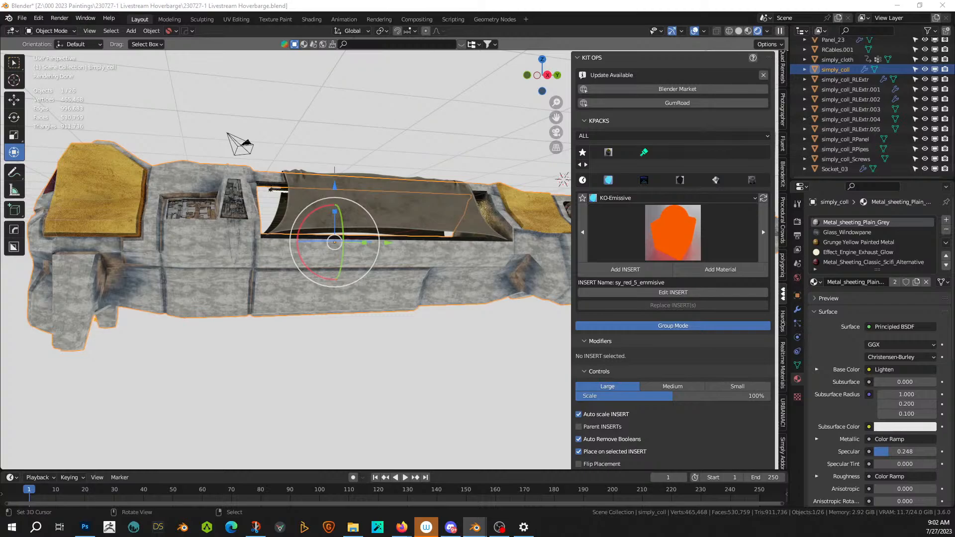
drag(884, 143, 891, 228)
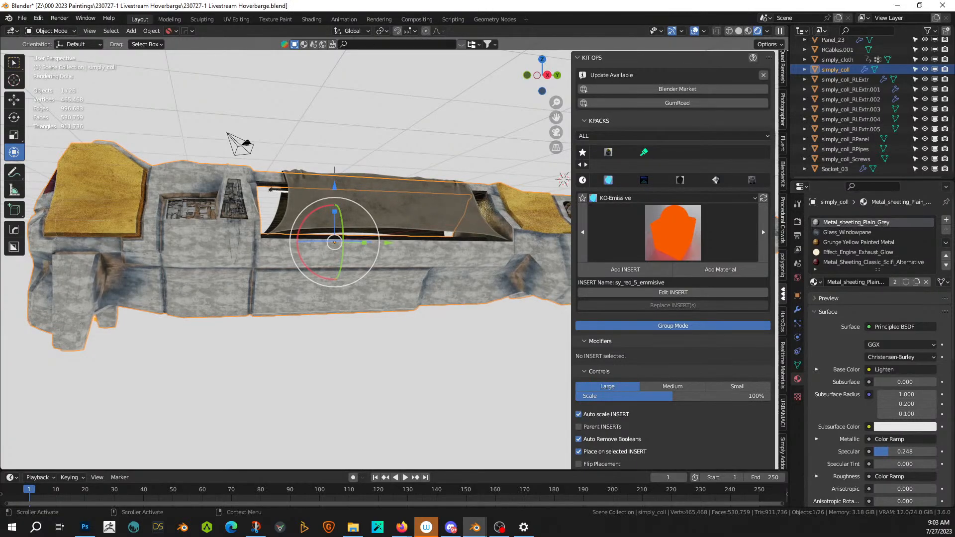
mouse_move(388, 246)
mouse_down()
mouse_move(581, 471)
mouse_move(864, 247)
mouse_move(854, 216)
mouse_move(841, 223)
mouse_up()
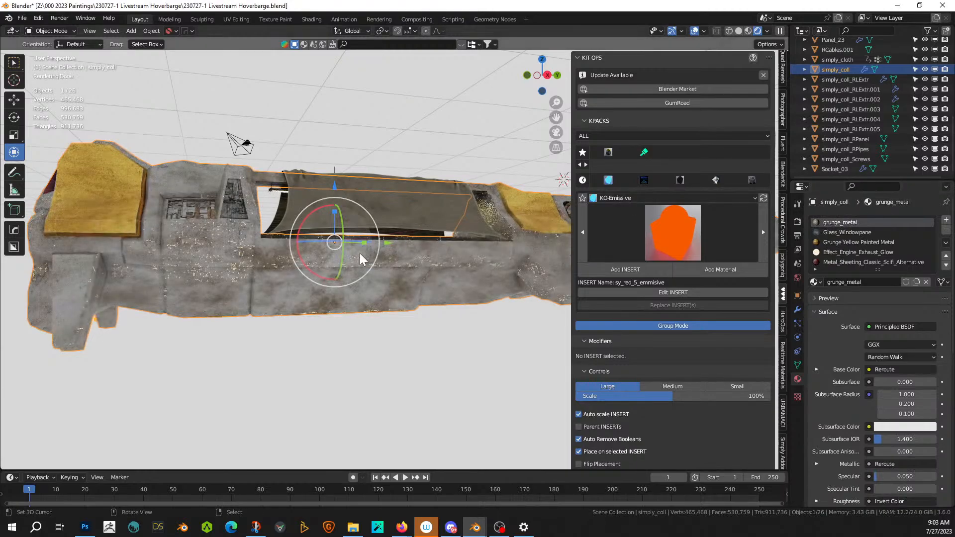
- Inspect the grunge_metal finish on the hull and examine the material's full node tree in the Shading workspace
middle_drag(360, 253, 426, 285)
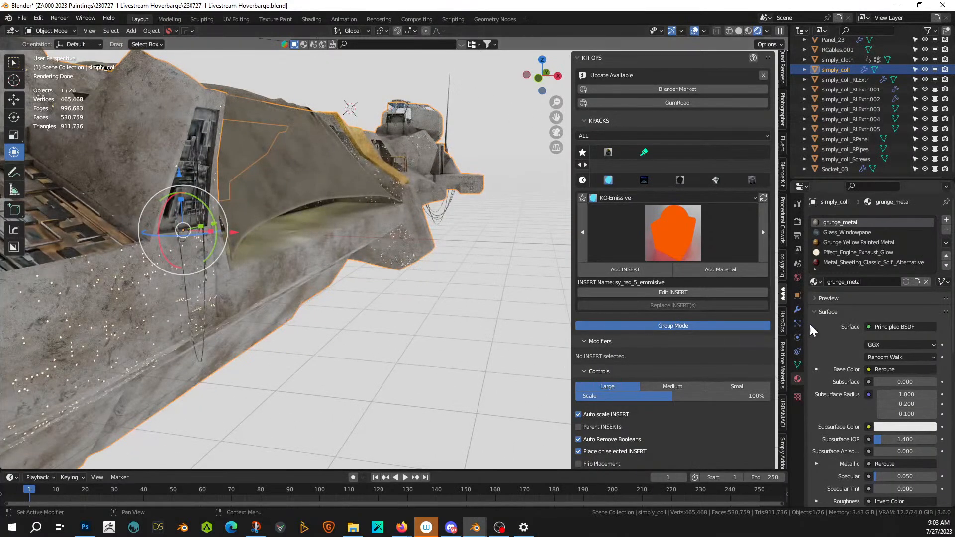
click(313, 20)
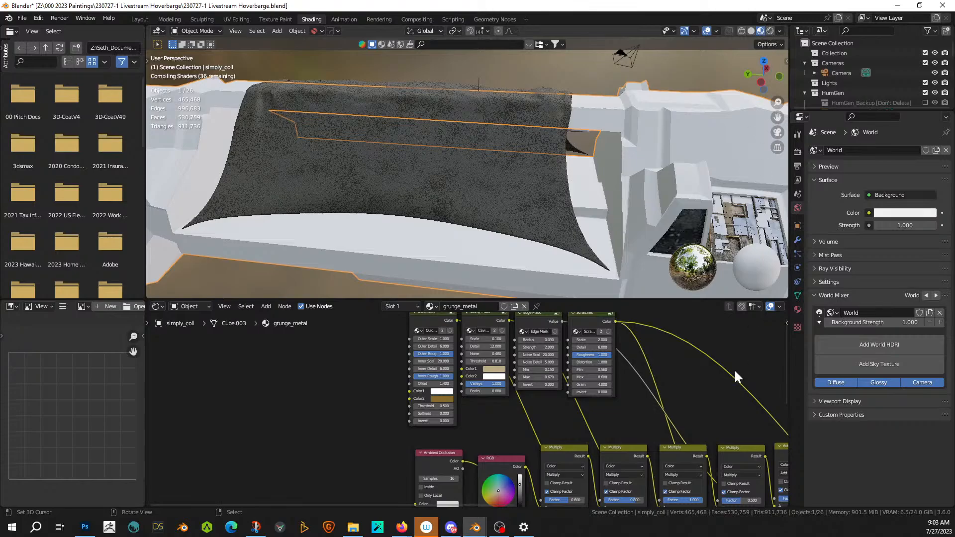
middle_drag(730, 398, 722, 417)
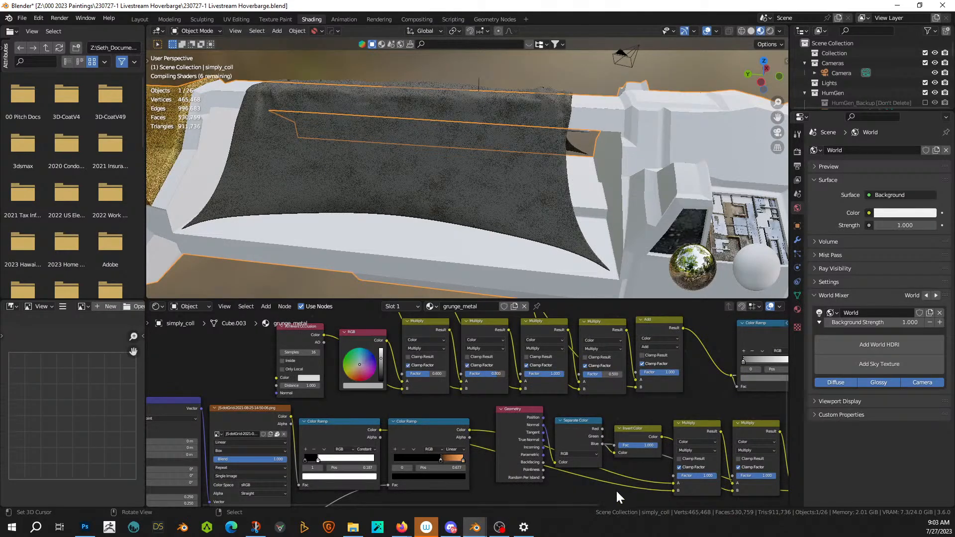
scroll(561, 492, down, 3)
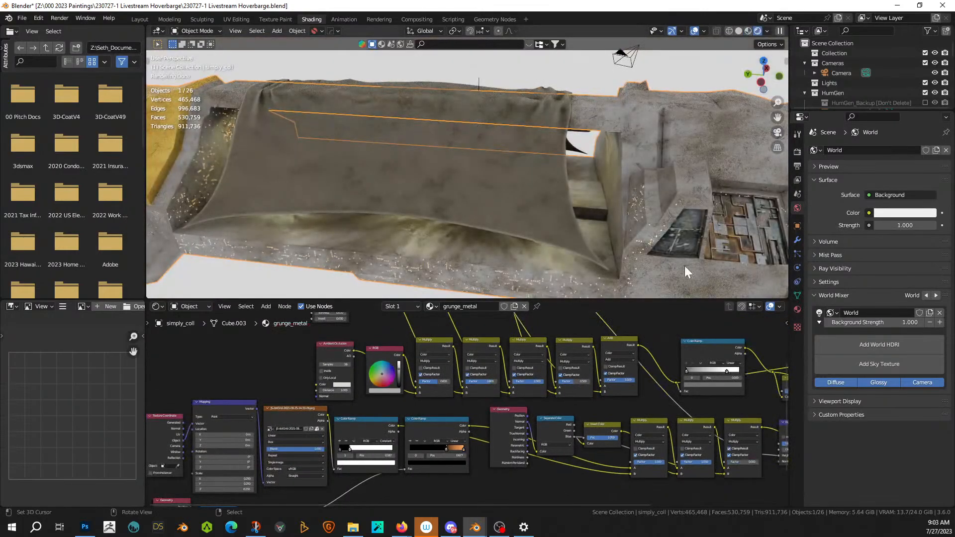
scroll(641, 357, down, 3)
scroll(639, 356, down, 3)
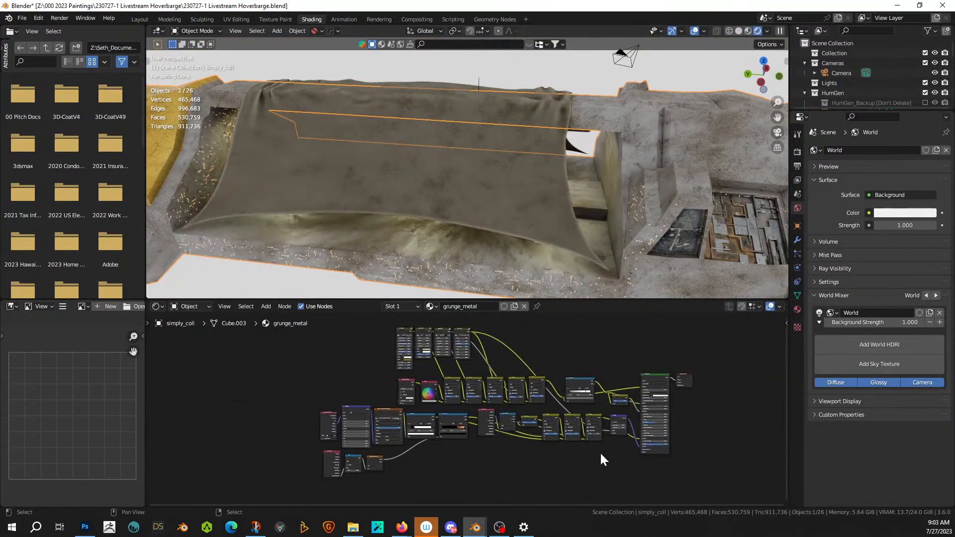
- Delete the lower chain of texture, ramp and mix nodes in front of the Bump node in grunge_metal
scroll(601, 455, up, 1)
drag(625, 470, 308, 420)
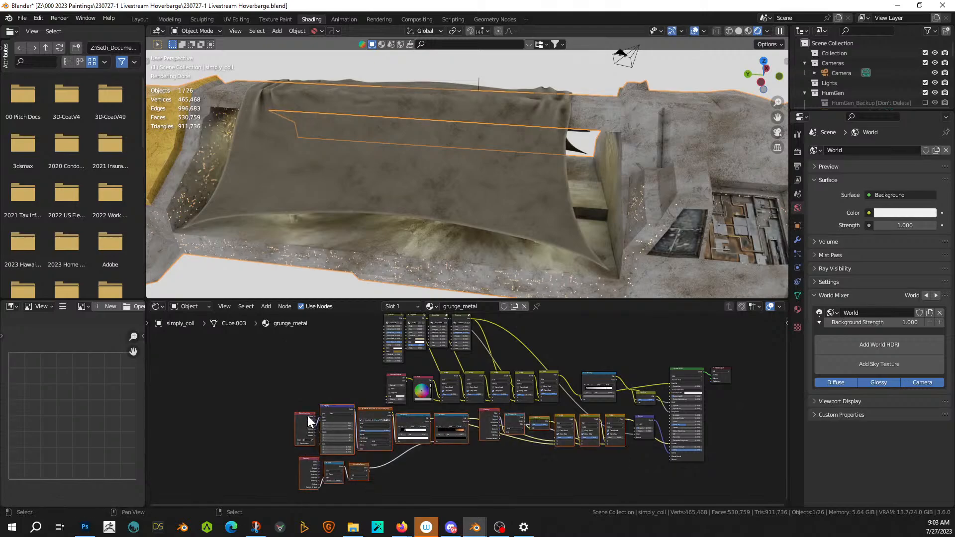
key(x)
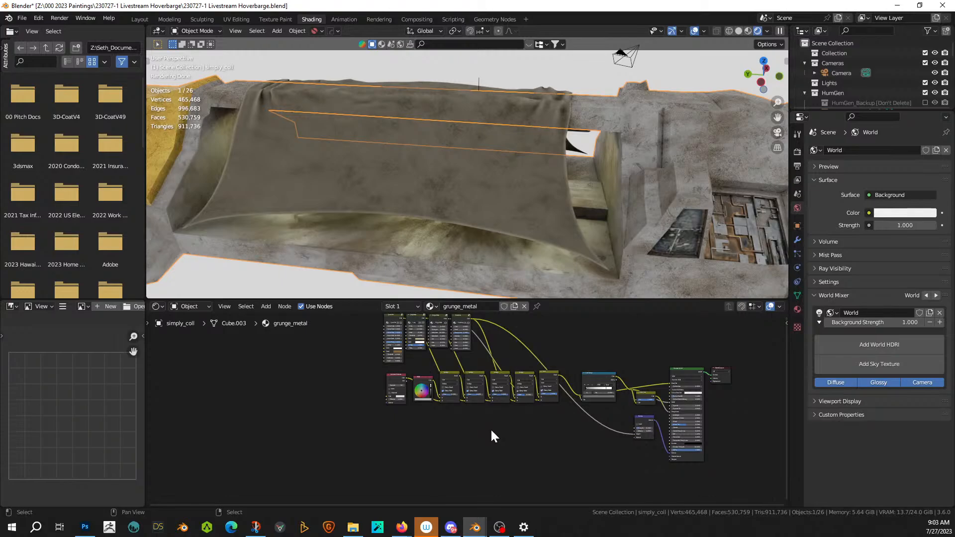
middle_drag(549, 261, 529, 249)
scroll(529, 250, up, 2)
scroll(548, 331, up, 2)
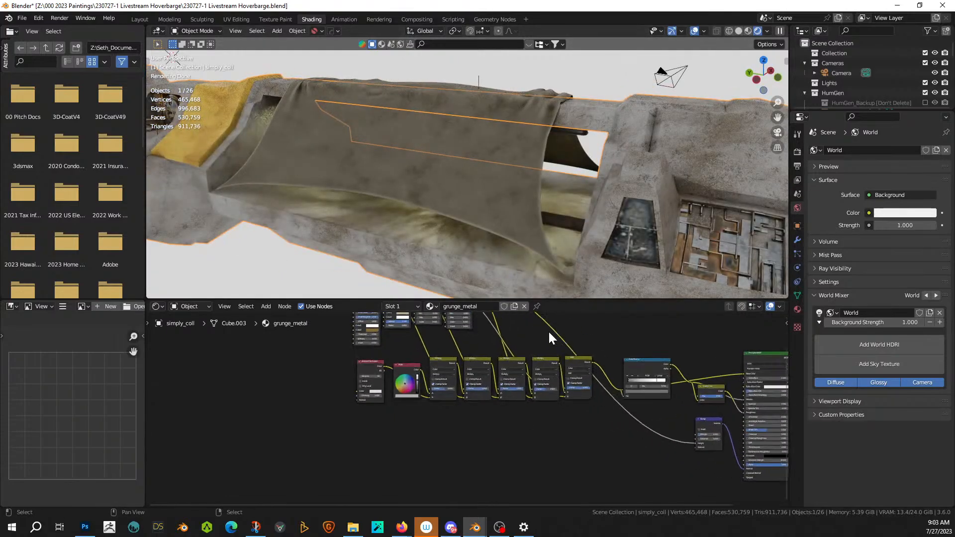
- Set Offset to 8.400 on the grunge_metal node group with outer and inner scale settings and check the hull from both sides
scroll(552, 368, up, 4)
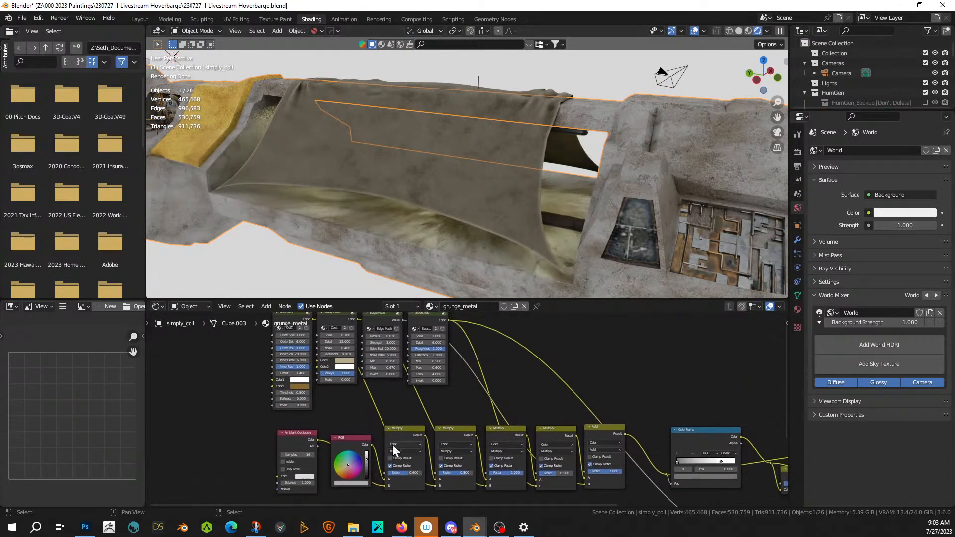
scroll(258, 413, up, 3)
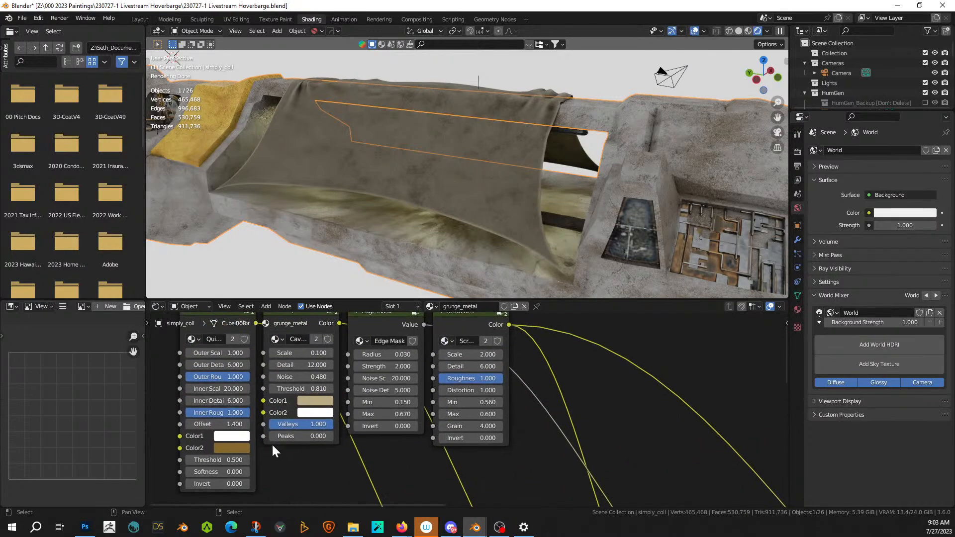
drag(244, 424, 383, 424)
middle_drag(423, 264, 482, 232)
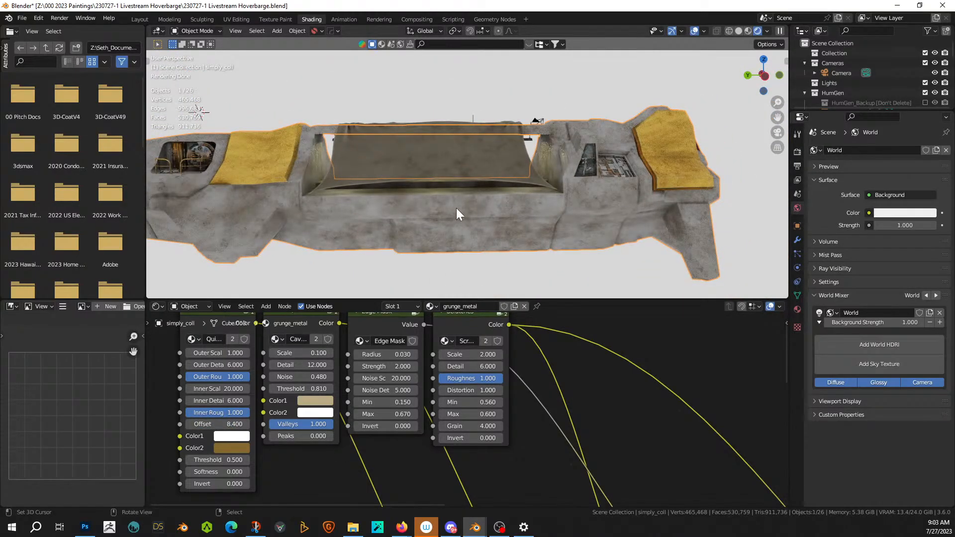
middle_drag(446, 234, 583, 223)
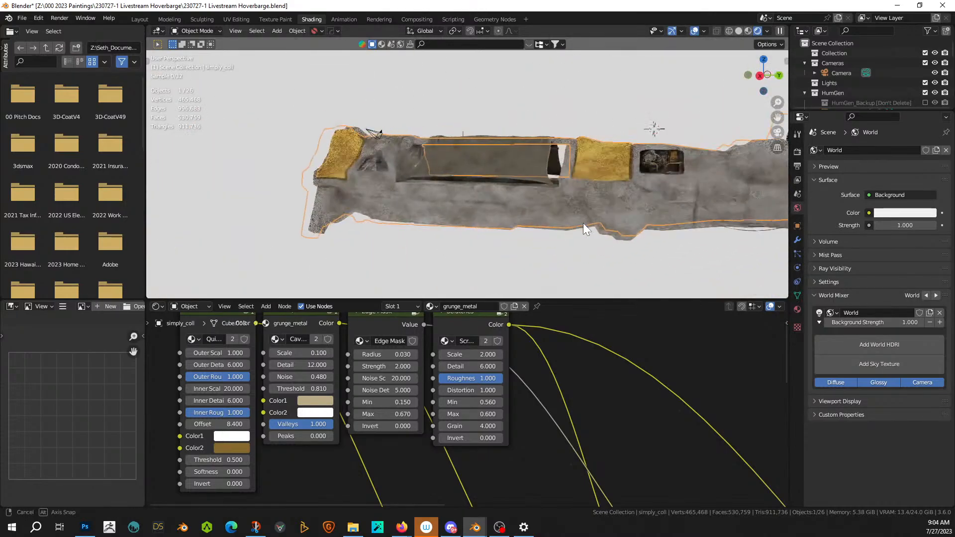
- Move the Bump node in grunge_metal farther from the Principled BSDF to free up space beside it
middle_drag(413, 335, 632, 332)
scroll(632, 332, down, 5)
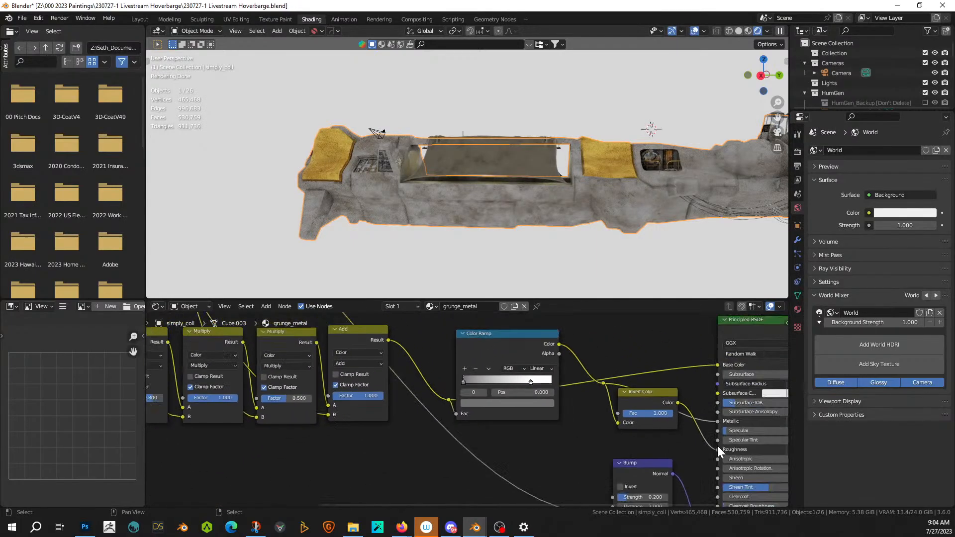
middle_drag(569, 391, 557, 371)
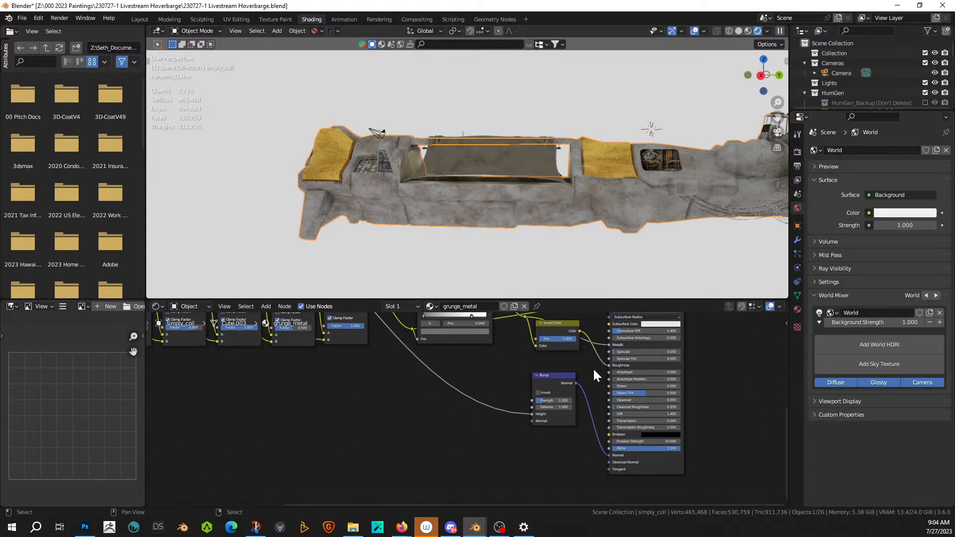
drag(549, 382, 493, 421)
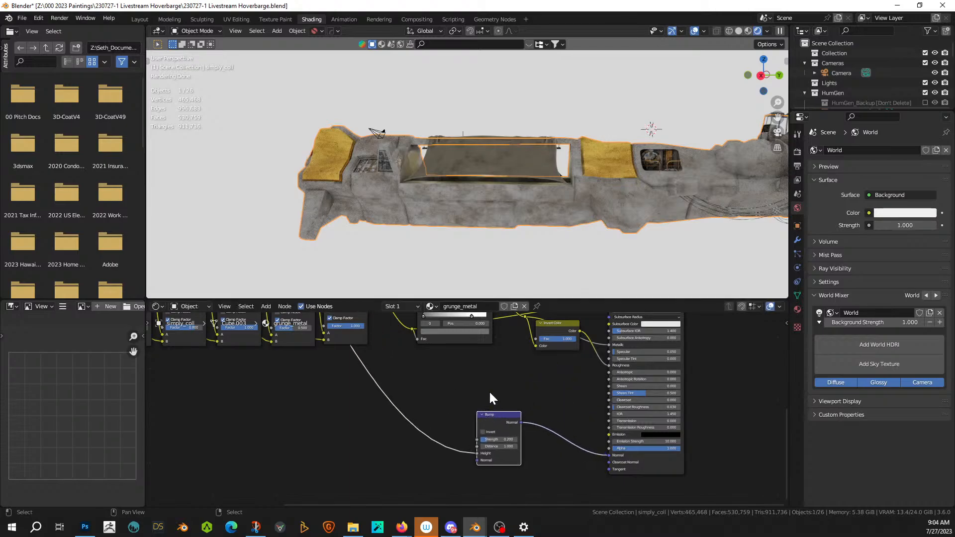
scroll(454, 192, up, 2)
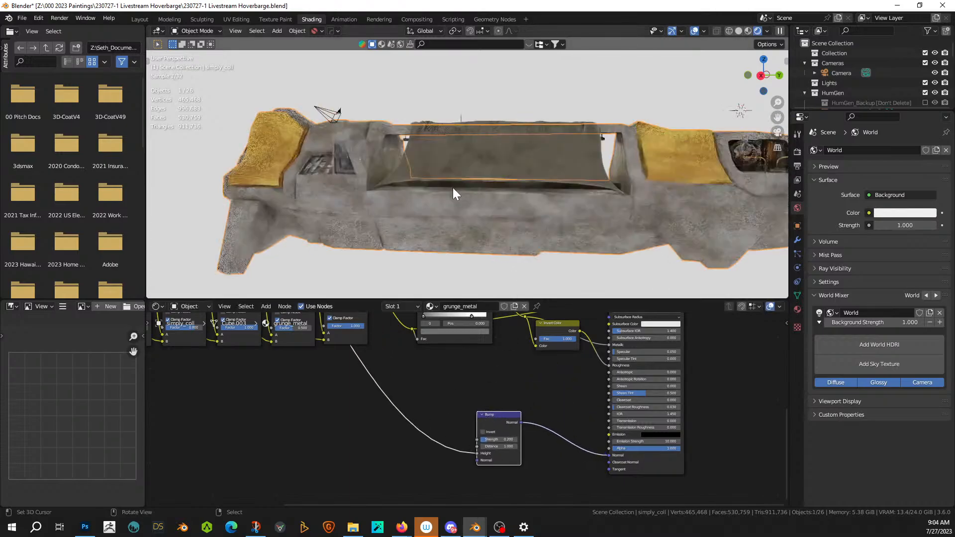
- Copy the Normal Bump nodes and their image textures from the round airlock's Metal_Sheeting_Classic_Scifi_Standard material into the hull's grunge_metal
click(738, 148)
scroll(318, 434, down, 3)
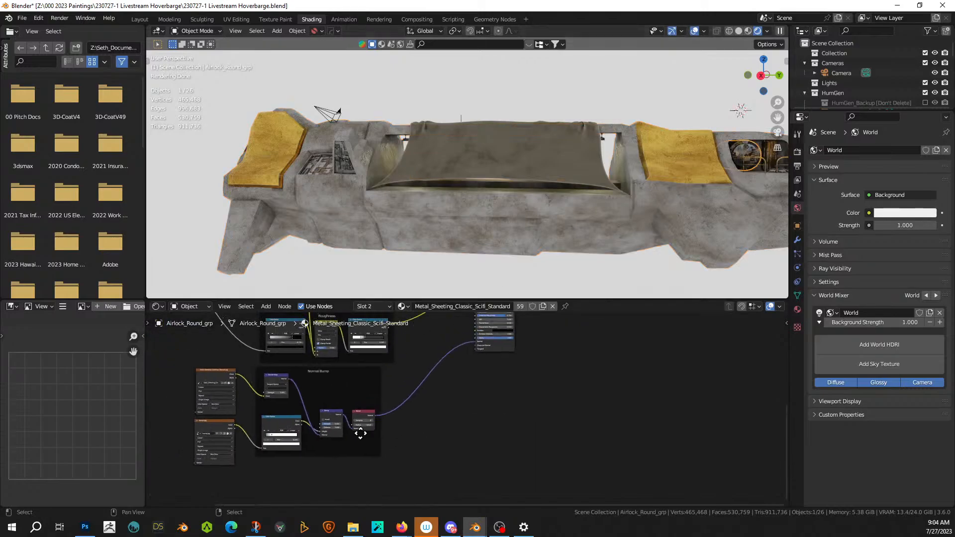
drag(323, 465, 185, 372)
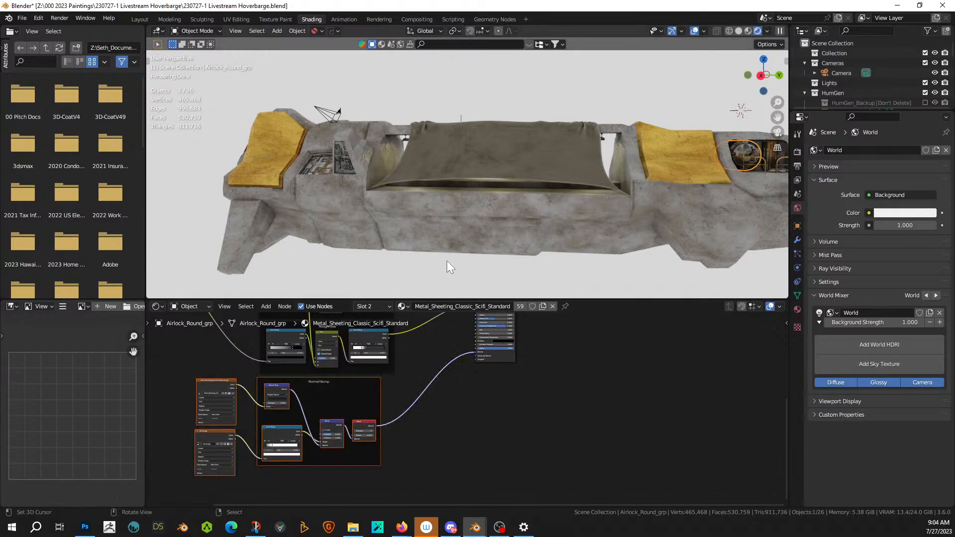
click(451, 235)
key(ctrl+v)
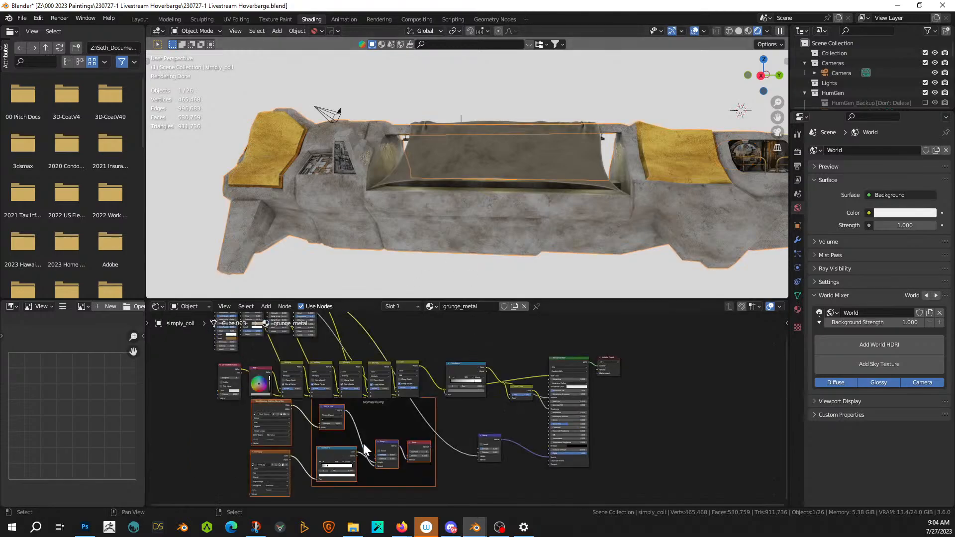
- Connect the pasted Bevel node's Normal output to the Bump node's Normal input and move the Normal Bump frame lower
scroll(443, 459, up, 2)
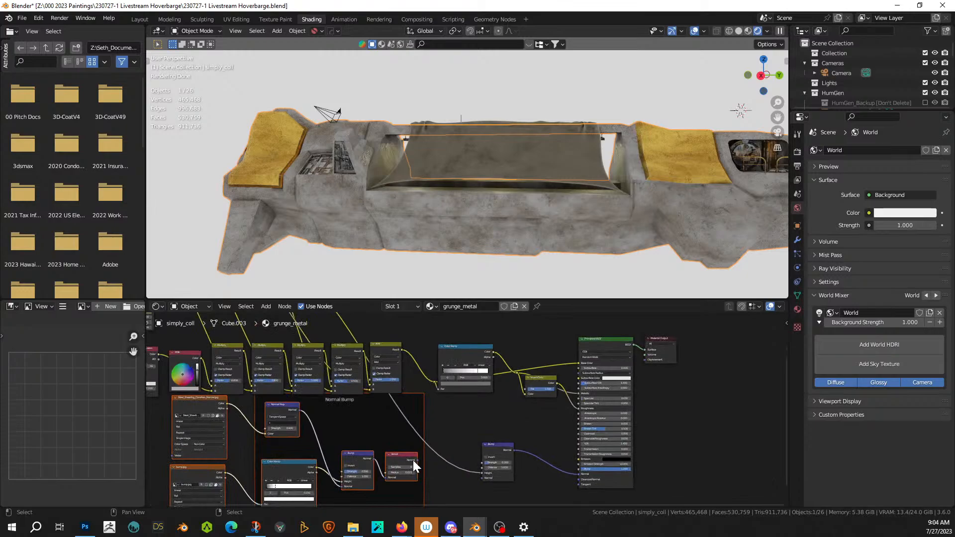
drag(417, 460, 482, 479)
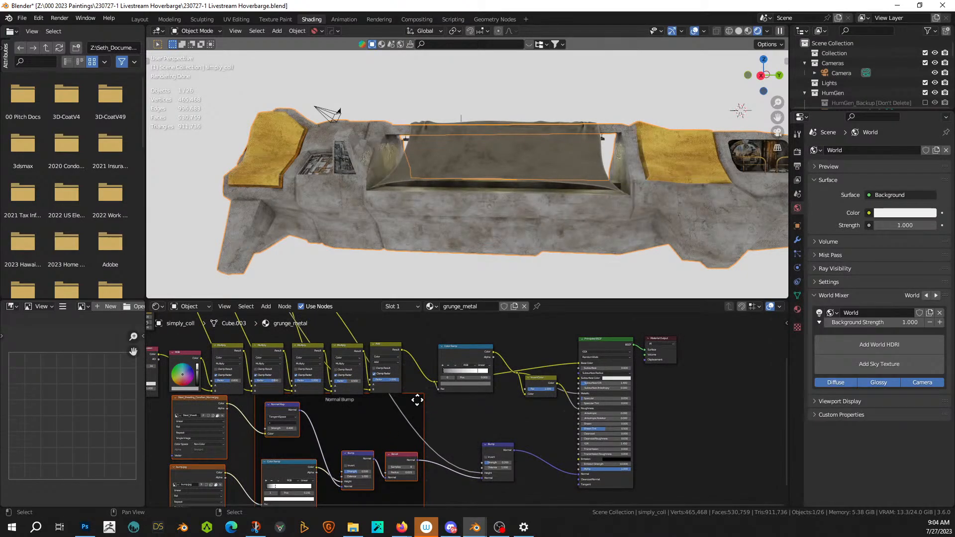
drag(416, 402, 408, 429)
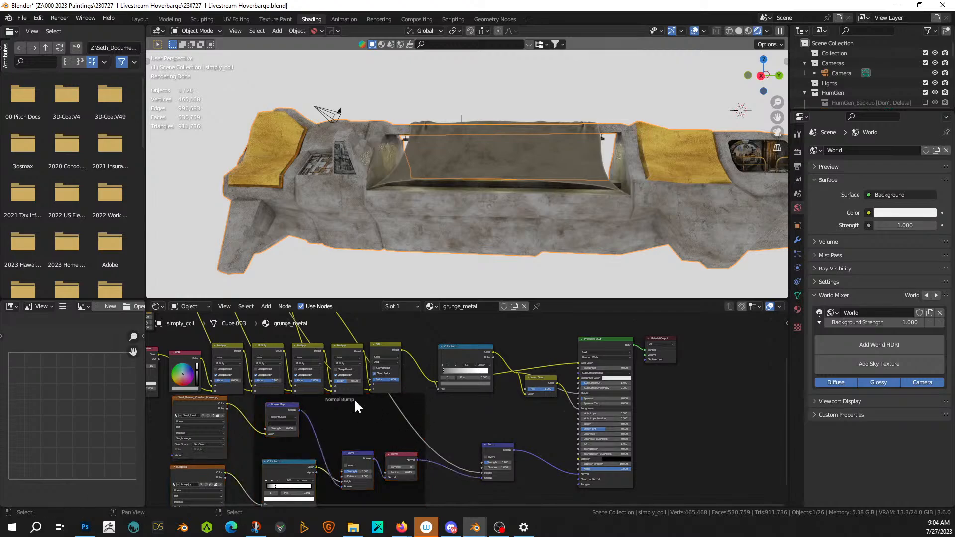
click(346, 399)
click(339, 429)
click(338, 398)
drag(339, 398, 335, 465)
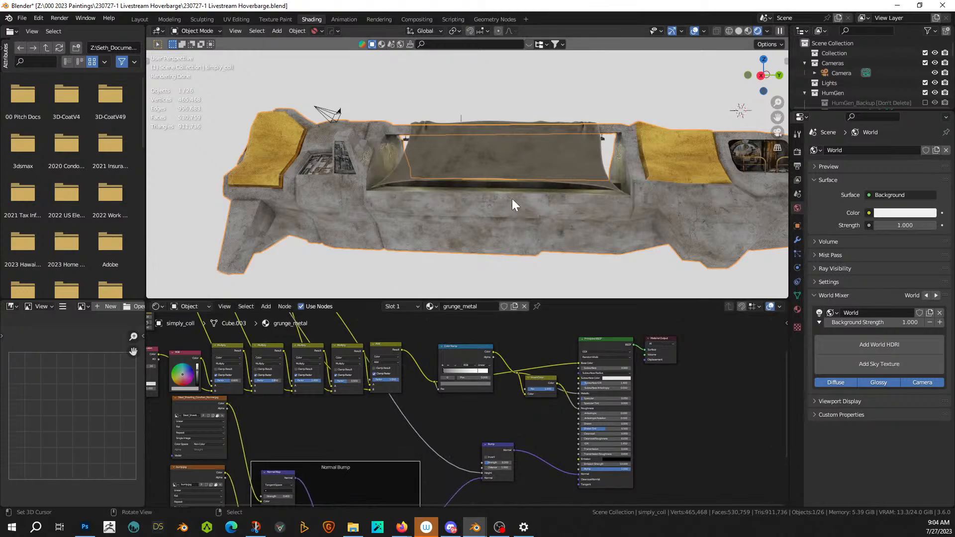
- In the UV Editing workspace, select all grunge_metal faces of simply_coll and repeatedly scale their UVs by 0.5
scroll(528, 189, up, 6)
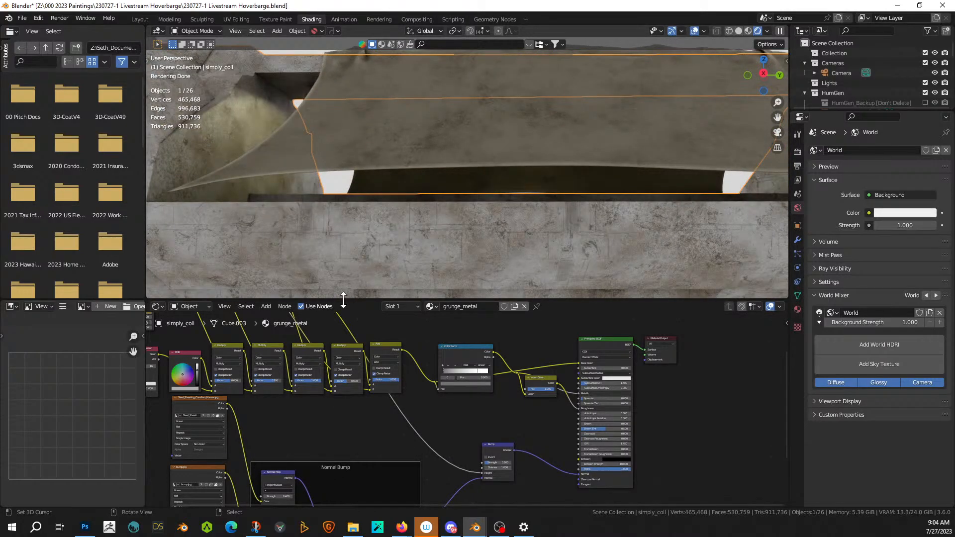
middle_drag(420, 283, 465, 258)
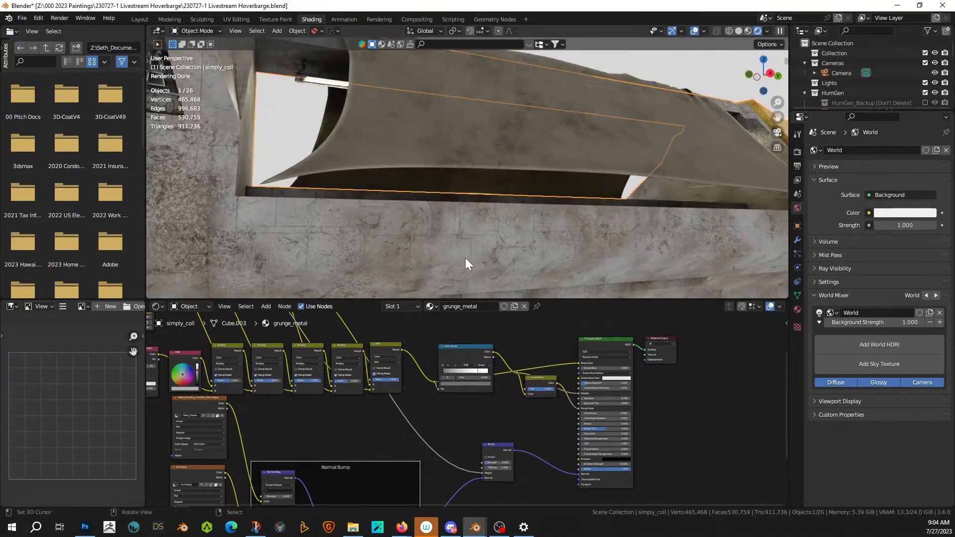
scroll(465, 258, down, 2)
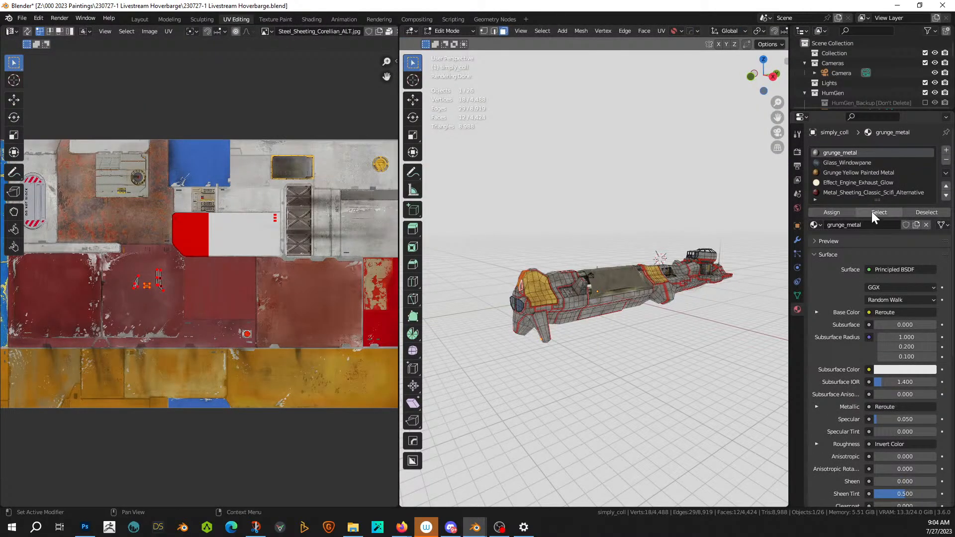
click(872, 211)
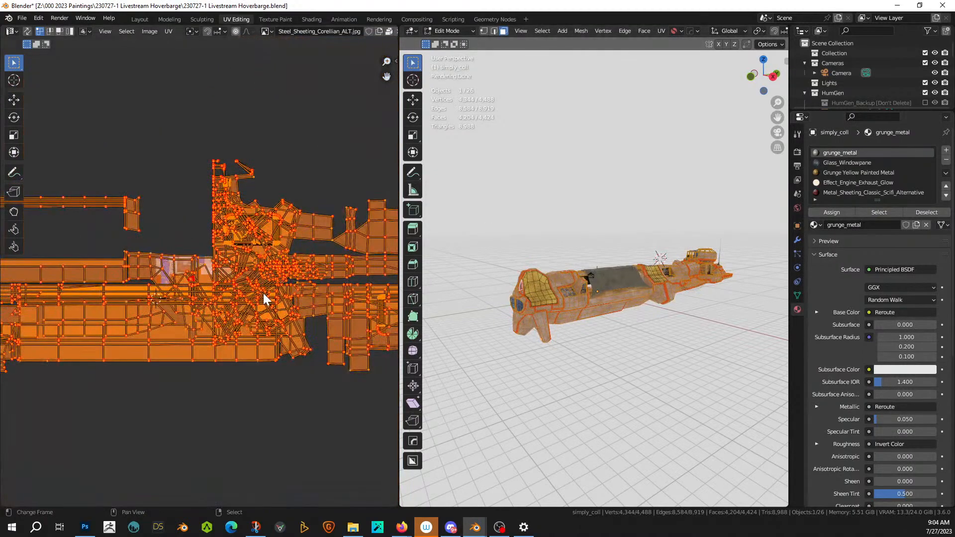
key(s)
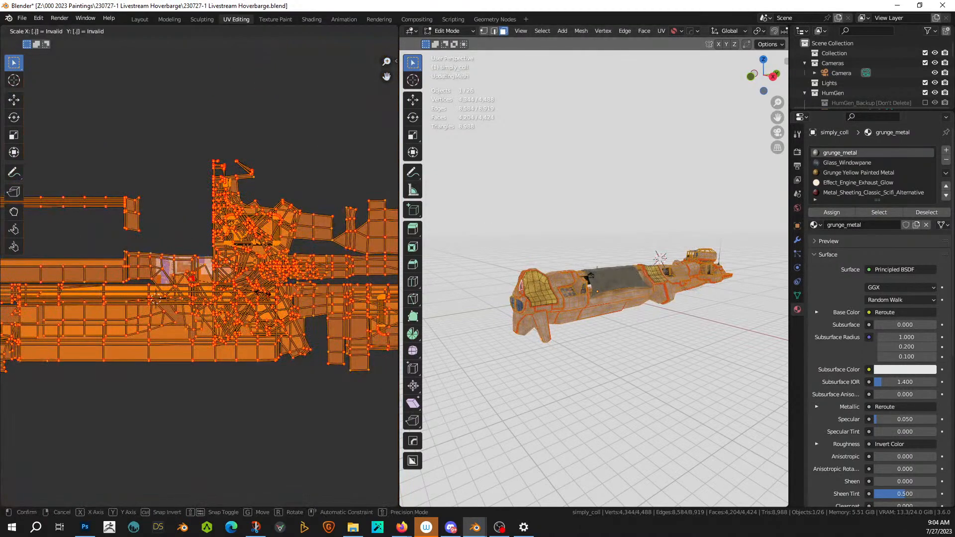
click(266, 300)
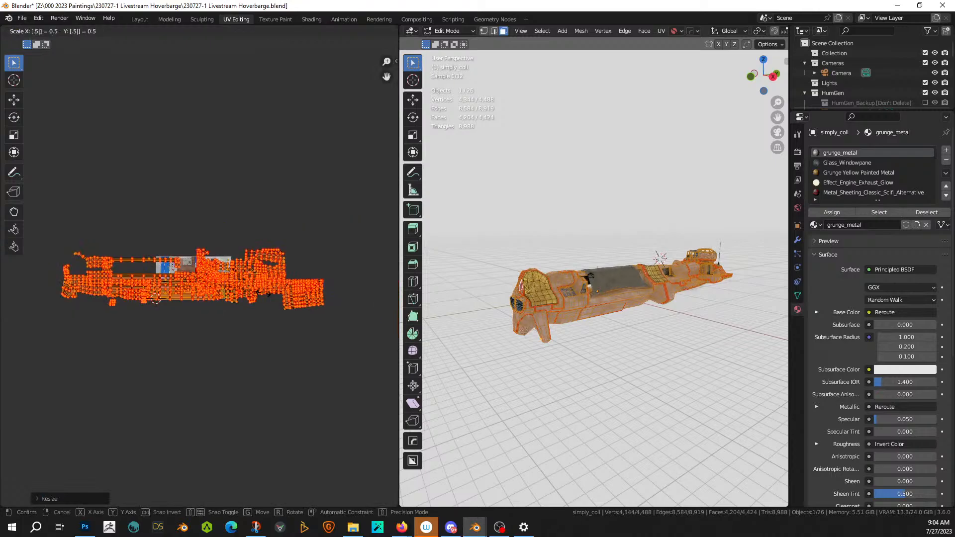
click(574, 337)
- Leave Edit Mode and inspect the panel texture on the hull up close and across the whole barge in the Layout workspace
scroll(575, 335, up, 7)
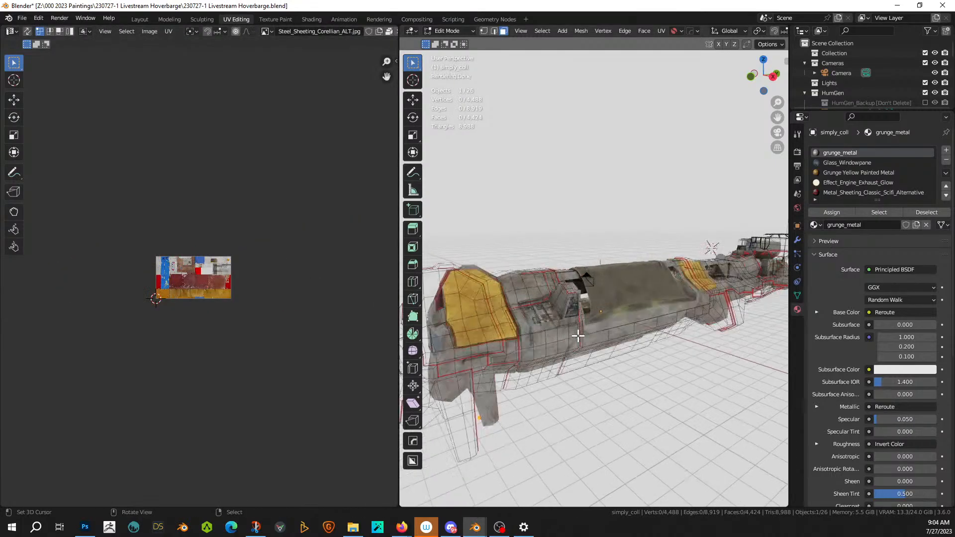
middle_drag(576, 333, 549, 298)
scroll(604, 372, up, 4)
shift+middle_drag(667, 434, 647, 314)
key(Tab)
middle_drag(656, 380, 629, 267)
scroll(660, 405, up, 3)
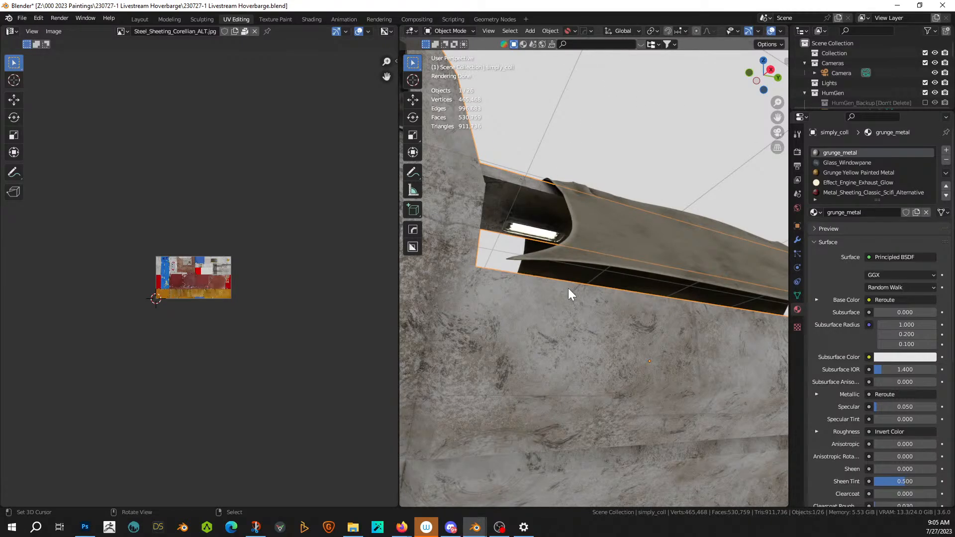
scroll(569, 288, down, 1)
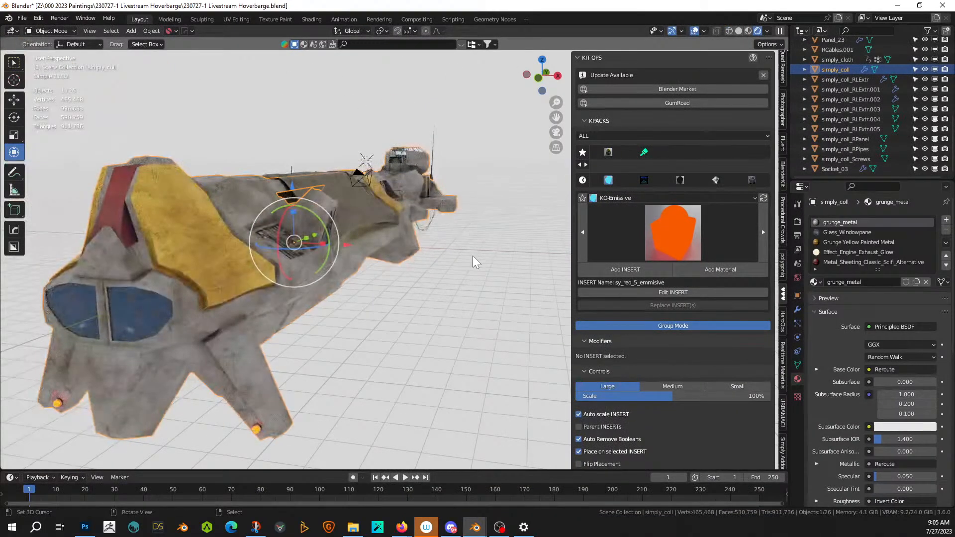
middle_drag(472, 256, 394, 275)
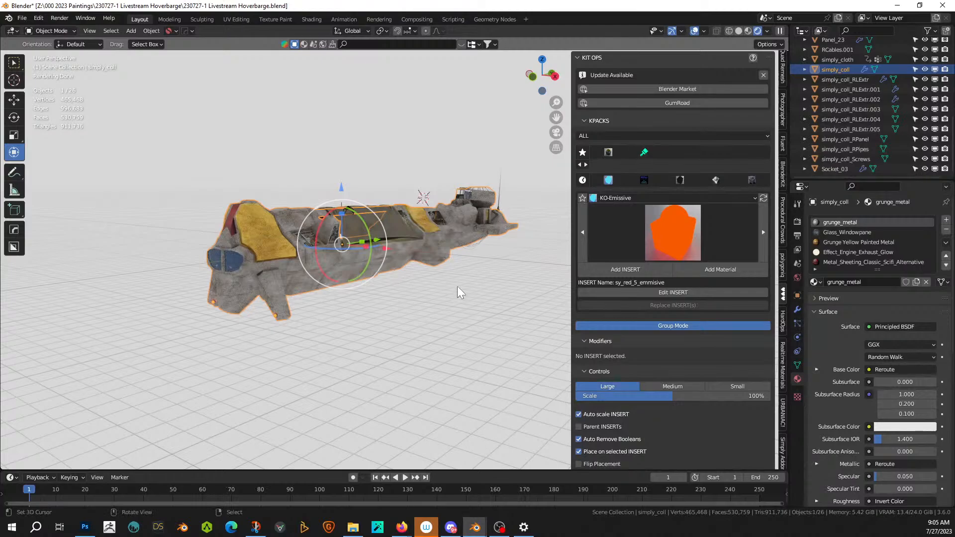
middle_drag(524, 303, 375, 307)
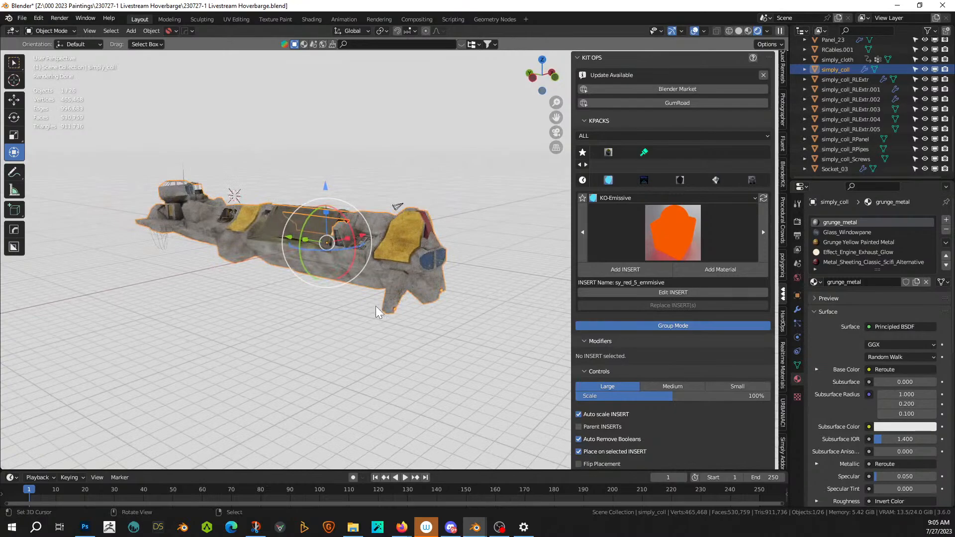
- Temporarily hide the simply_cloth awning to examine the open cargo bay, restoring its visibility at the end
middle_drag(309, 265, 333, 274)
scroll(345, 255, up, 3)
click(297, 250)
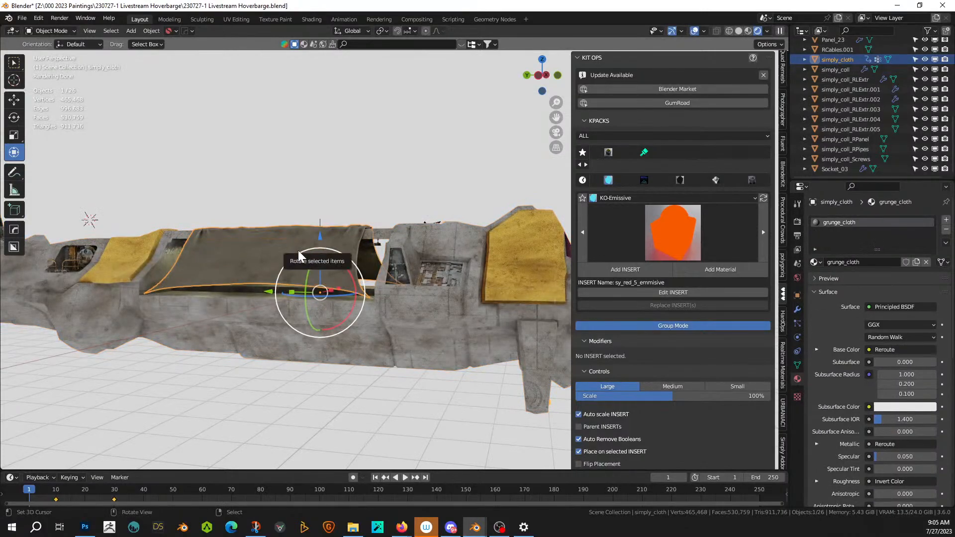
click(925, 59)
middle_drag(423, 175, 75, 237)
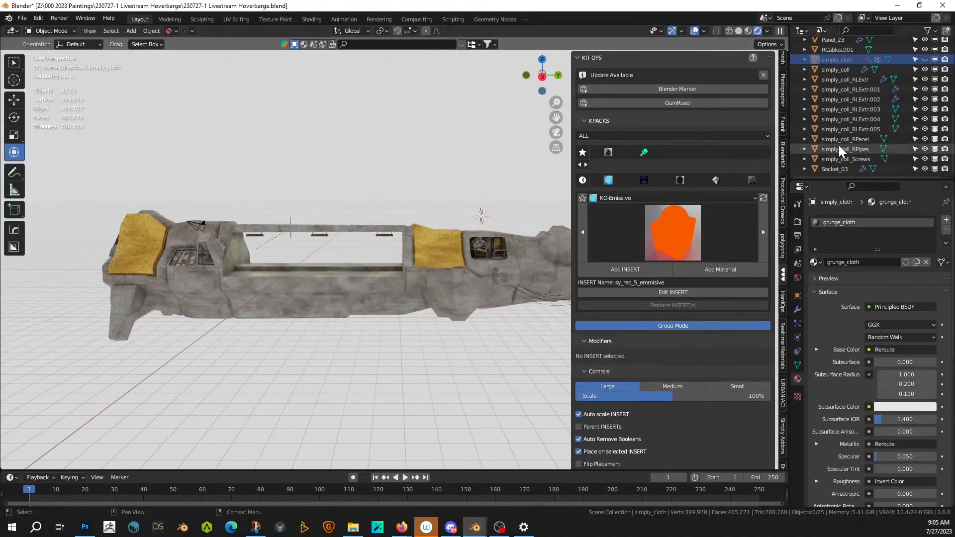
click(925, 59)
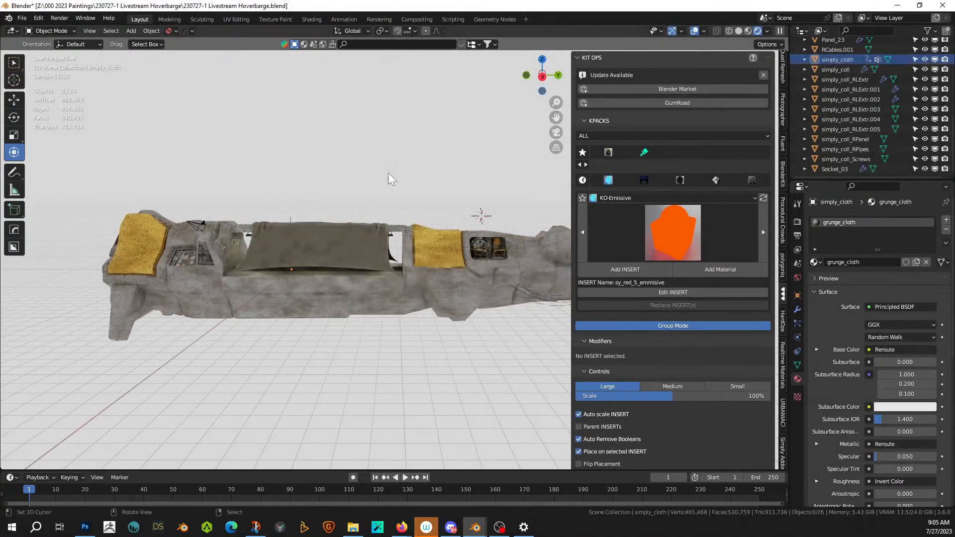
- Select the simply_coll hull and examine its grunge_metal finish around the cockpit and the yellow door
middle_drag(389, 173, 317, 328)
scroll(459, 217, up, 3)
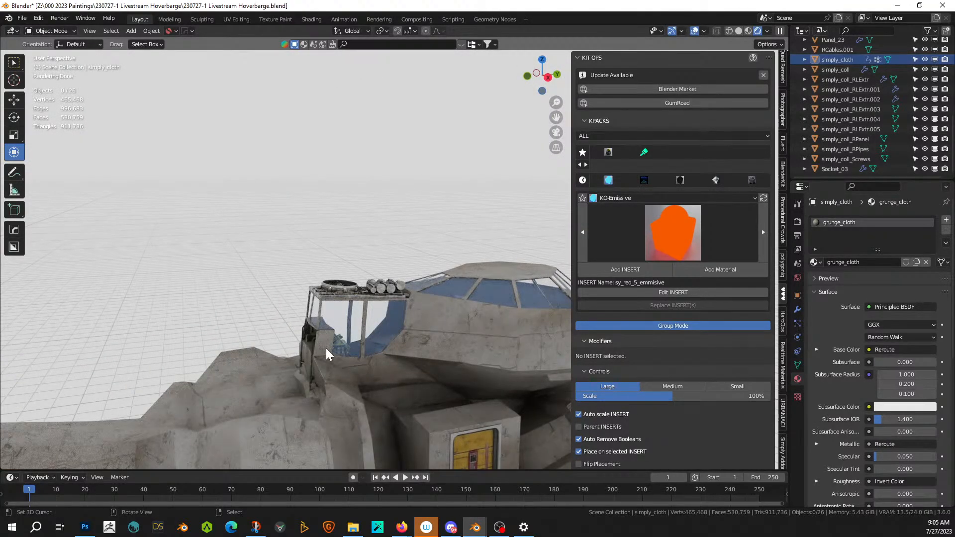
click(332, 342)
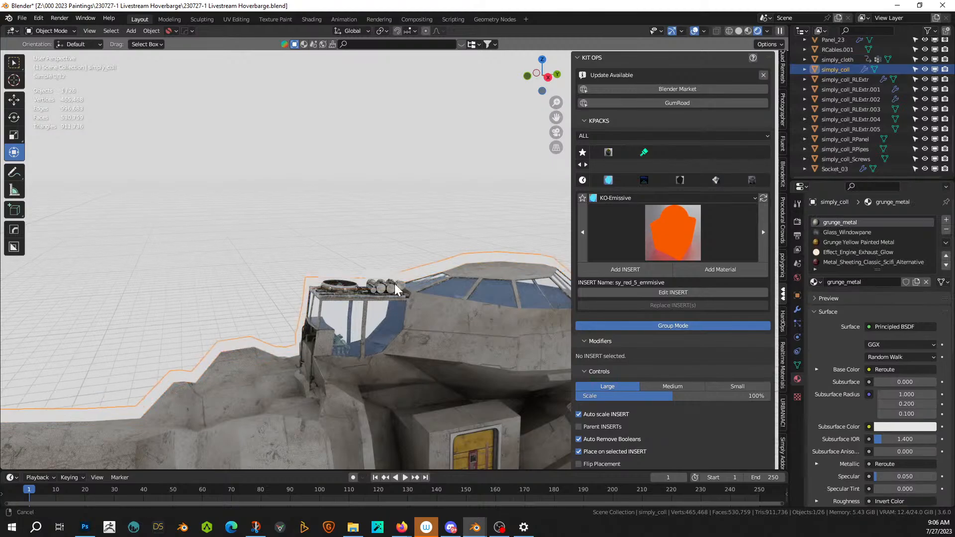
shift+middle_drag(395, 284, 369, 195)
scroll(344, 179, down, 1)
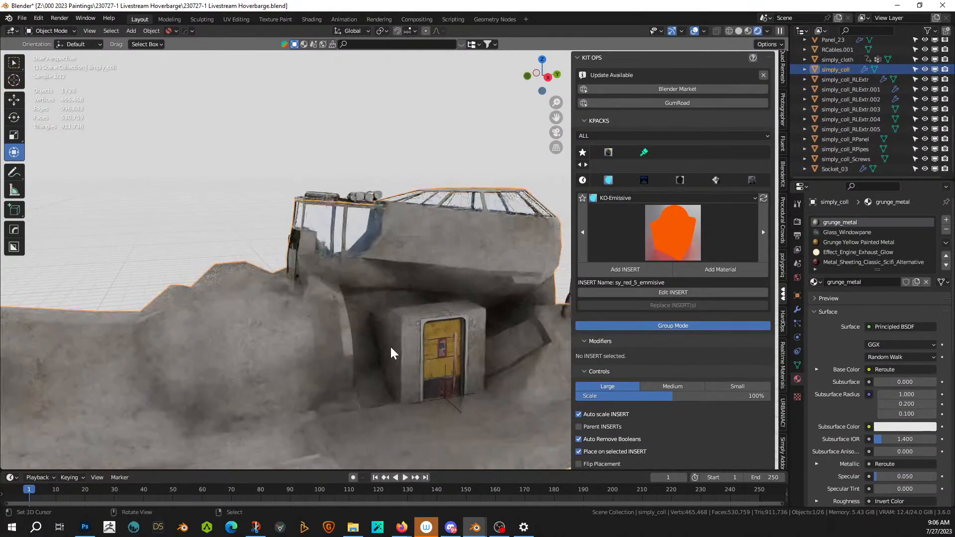
- Select the yellow guardrails in the hull opening and the hanging RCables.001 cables in turn, examining their materials and the exhaust glow at the stern
middle_drag(391, 348, 309, 301)
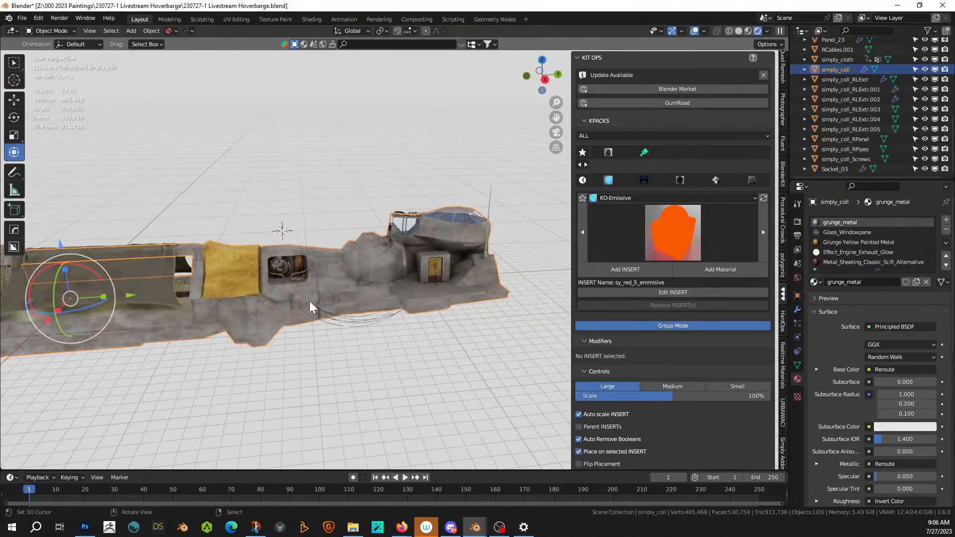
click(294, 273)
mouse_move(379, 320)
middle_down()
mouse_move(291, 324)
mouse_move(345, 318)
mouse_move(744, 213)
mouse_move(682, 208)
mouse_move(741, 235)
middle_up()
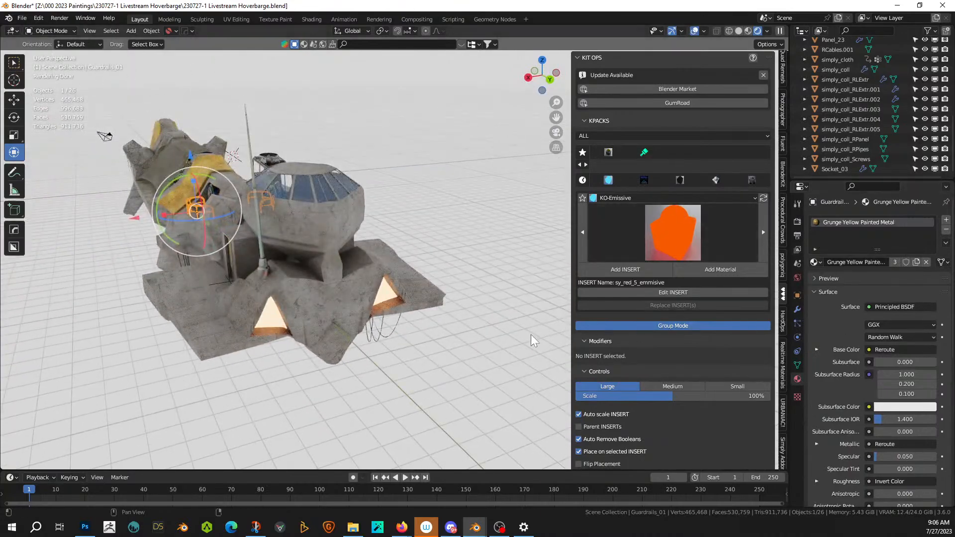
click(387, 329)
middle_drag(405, 345, 644, 297)
scroll(643, 297, down, 4)
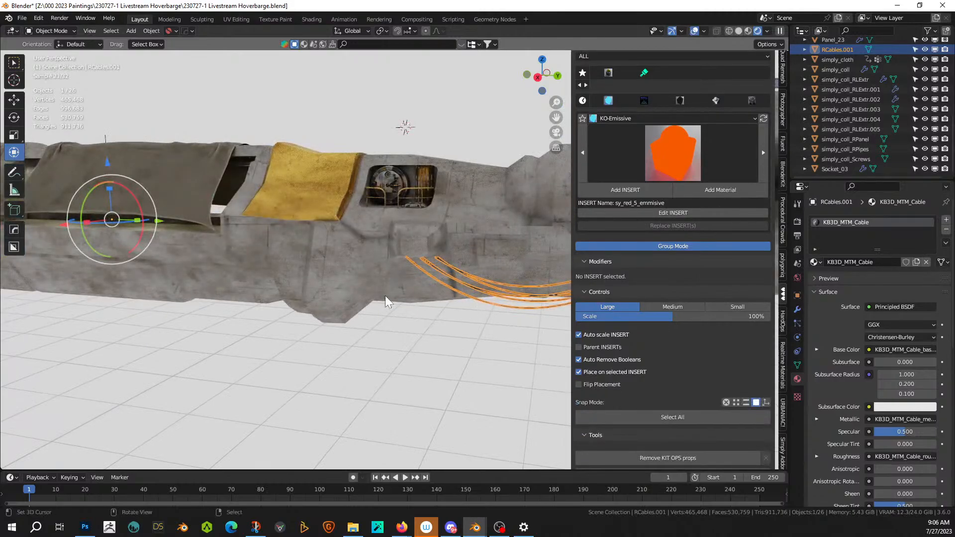
scroll(386, 299, down, 8)
- Examine the finished materials across the whole hoverbarge from the front and side, including the headlights, yellow panels, awning and cables
middle_drag(376, 313, 461, 301)
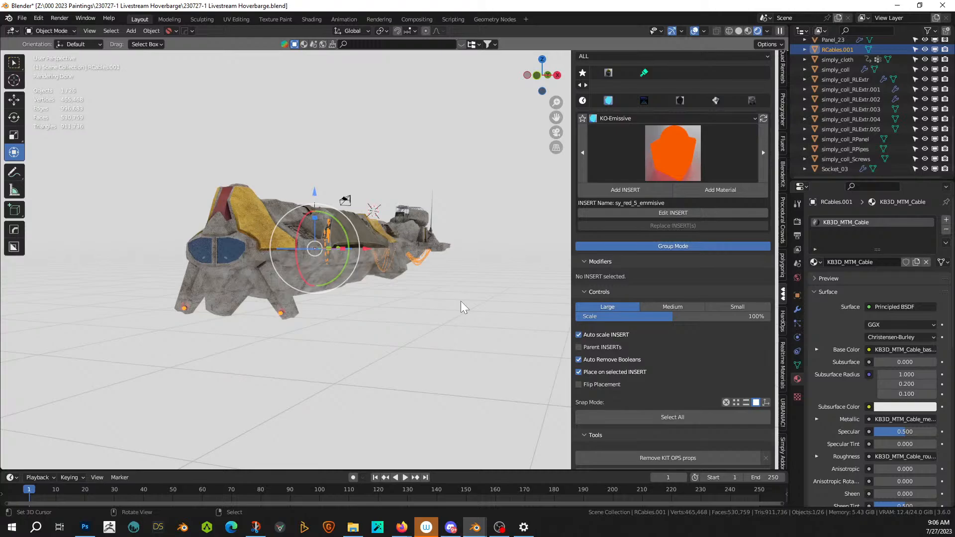
scroll(360, 335, up, 3)
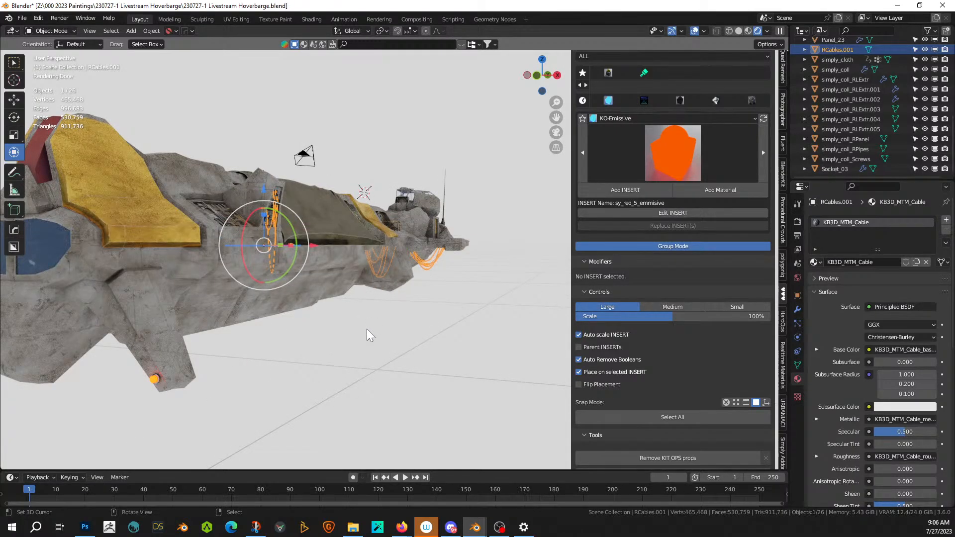
mouse_move(383, 346)
middle_down()
mouse_move(346, 330)
mouse_move(402, 333)
mouse_move(387, 333)
middle_up()
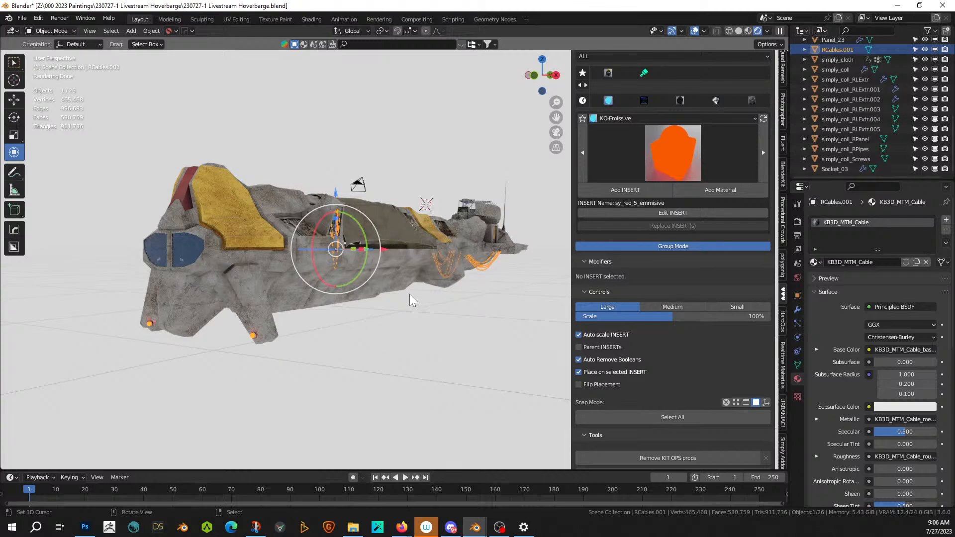
middle_drag(410, 295, 356, 322)
scroll(369, 316, up, 2)
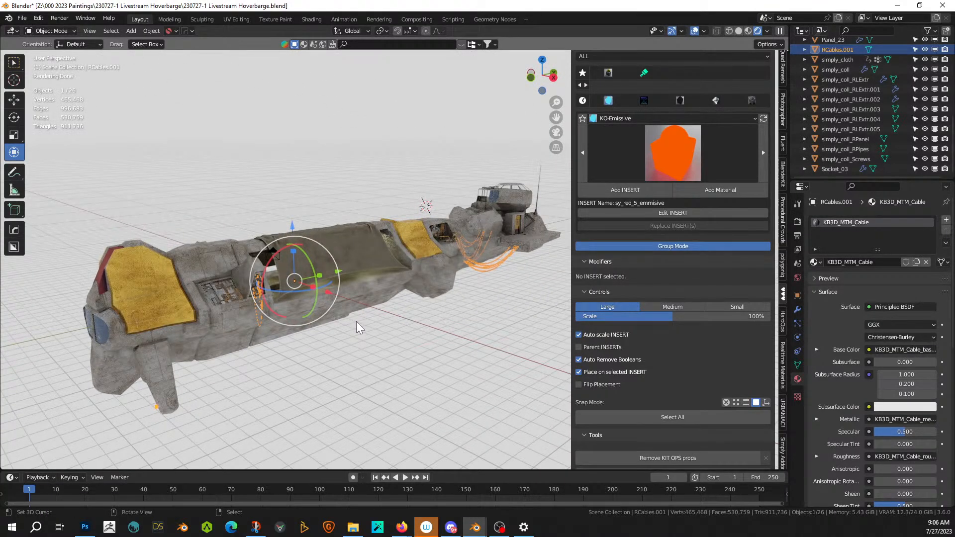
scroll(344, 352, up, 3)
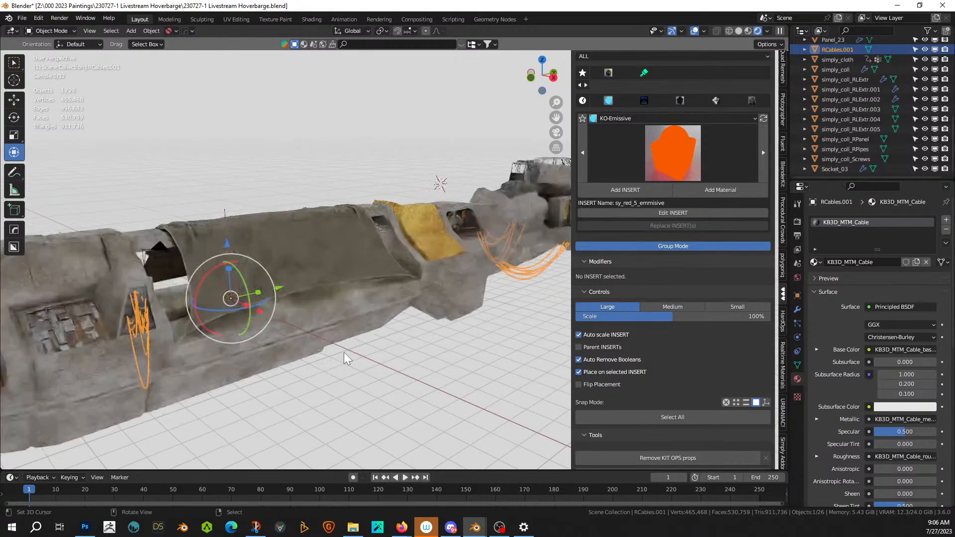
scroll(330, 355, down, 3)
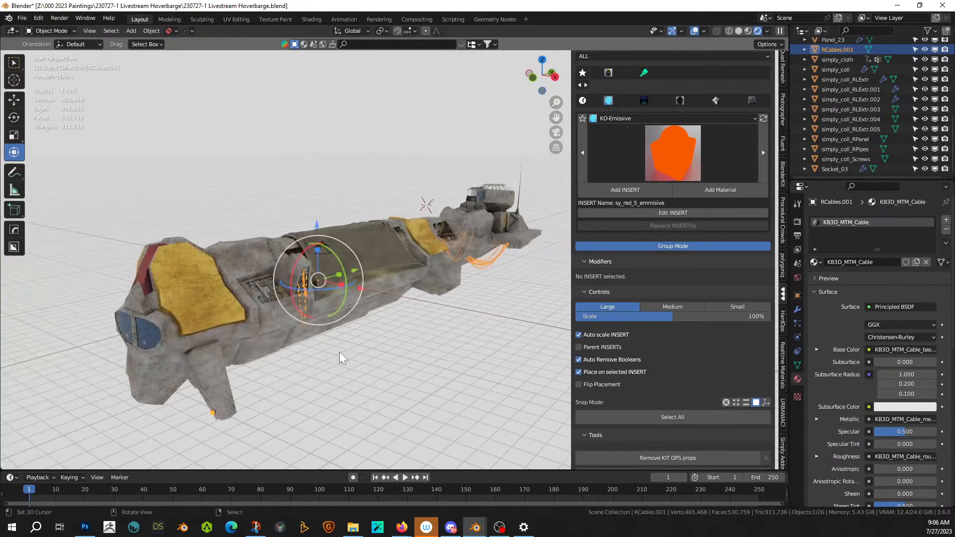